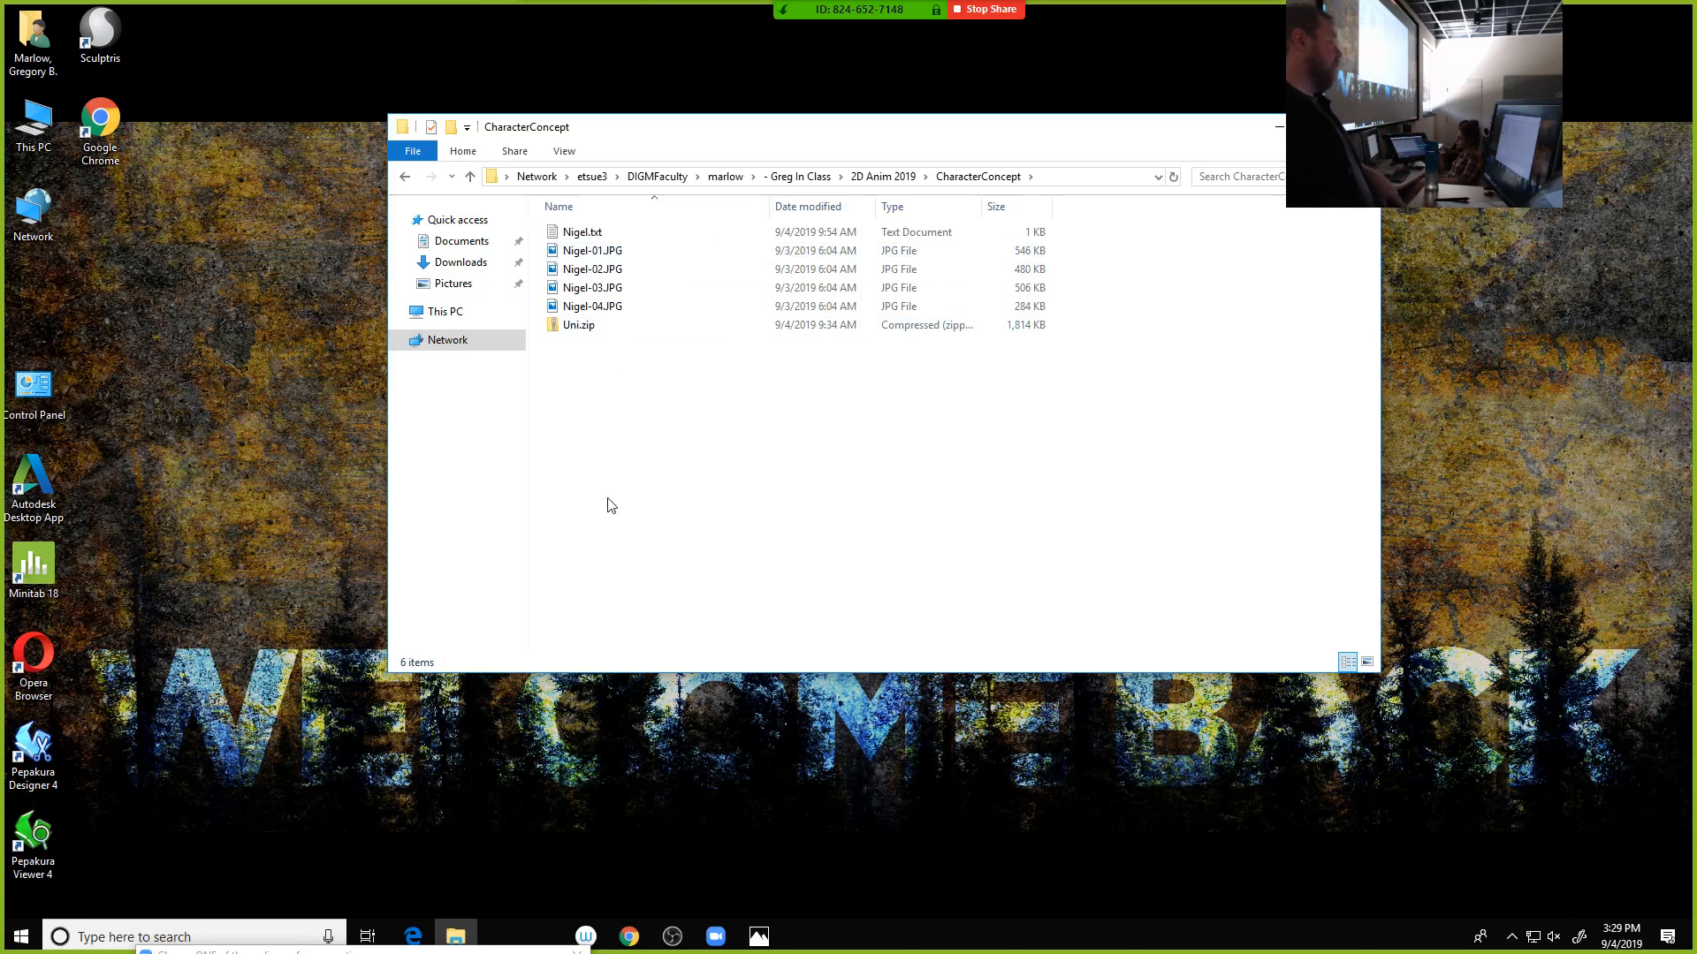
Open Nigel-01.JPG from the CharacterConcept folder in Photos and maximize the viewer window
double_click(599, 251)
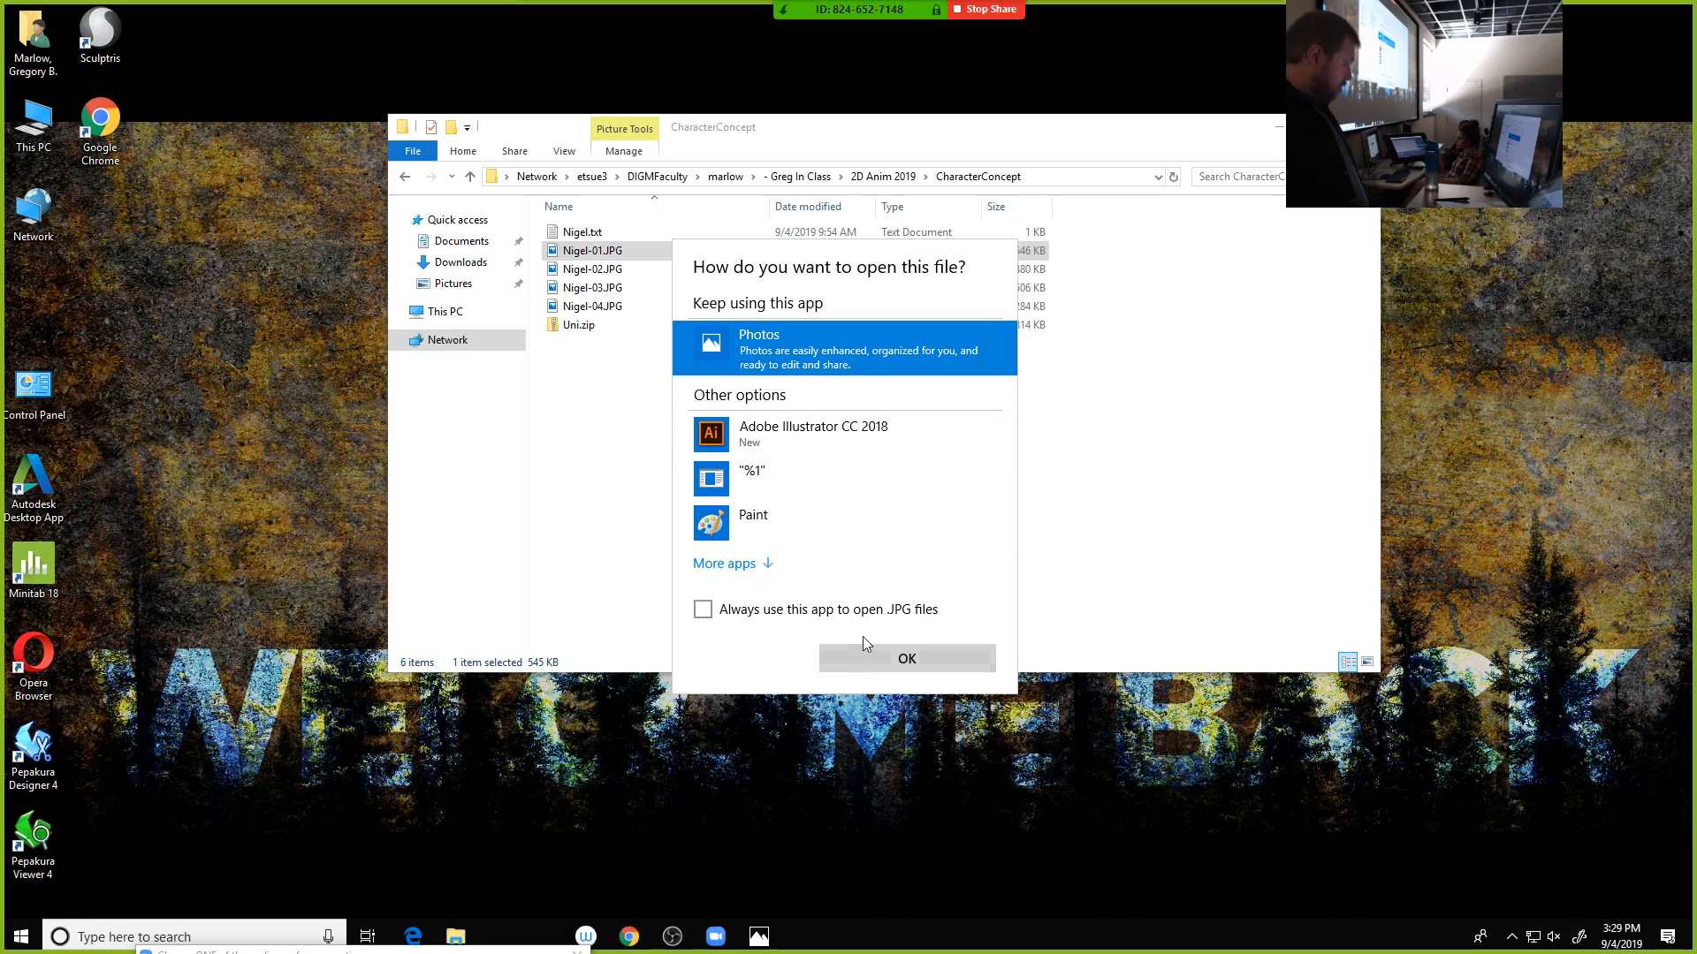
click(864, 658)
scroll(838, 630, up, 3)
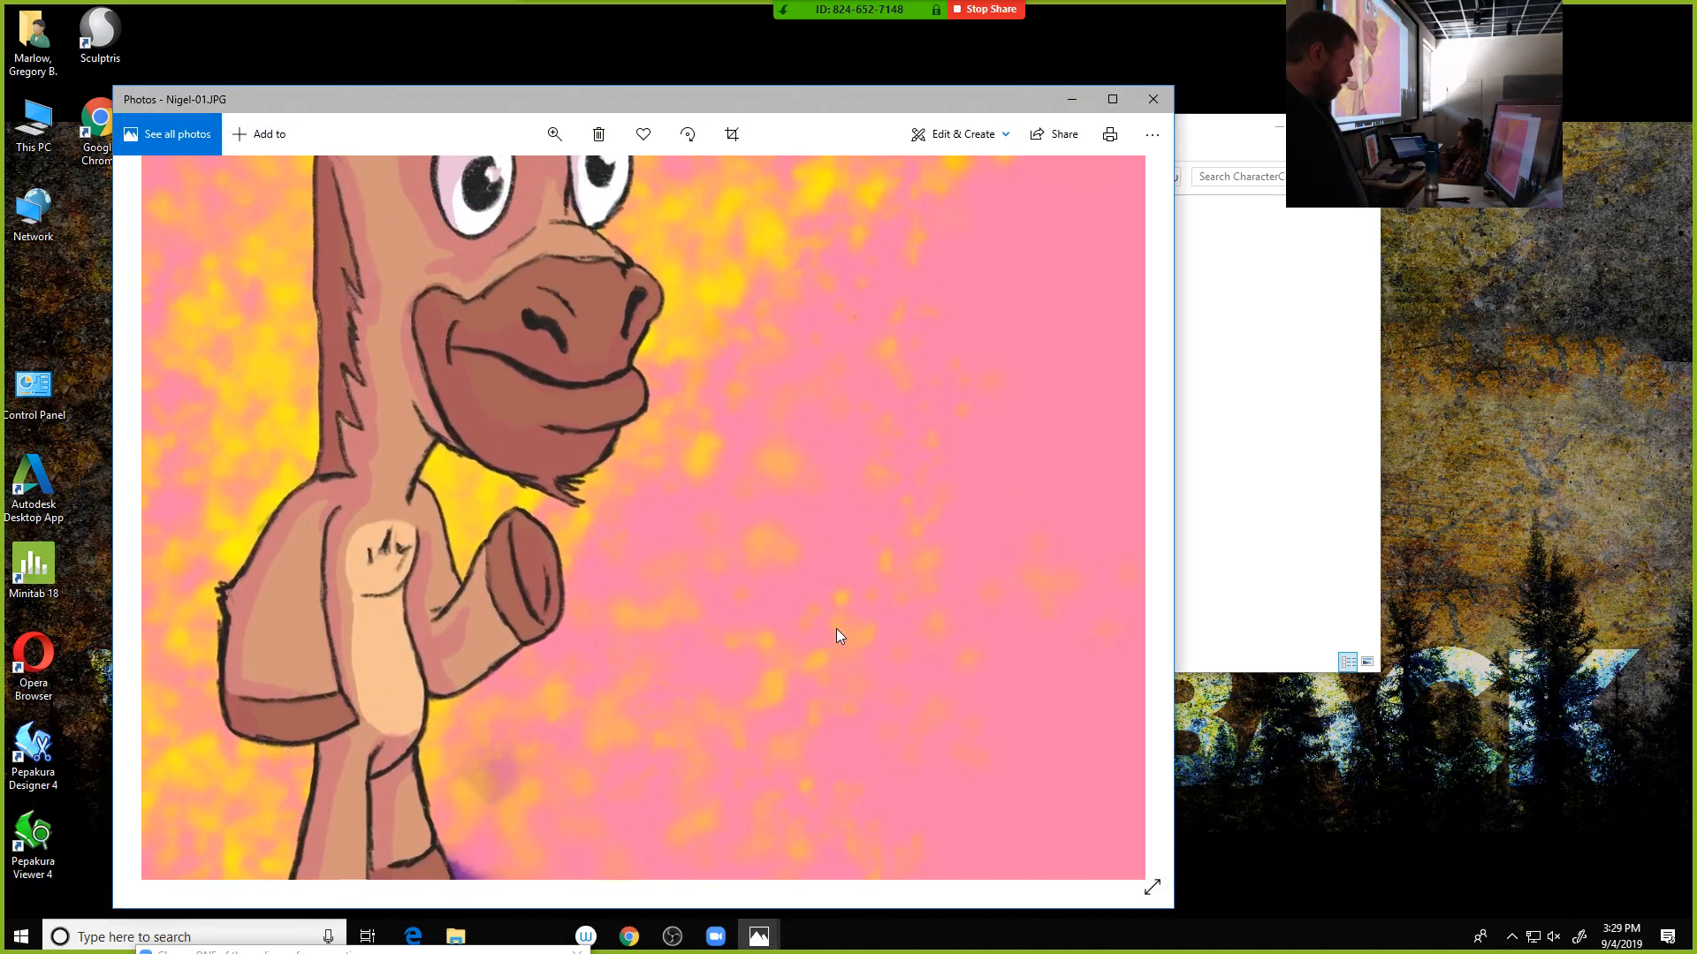
scroll(836, 628, down, 4)
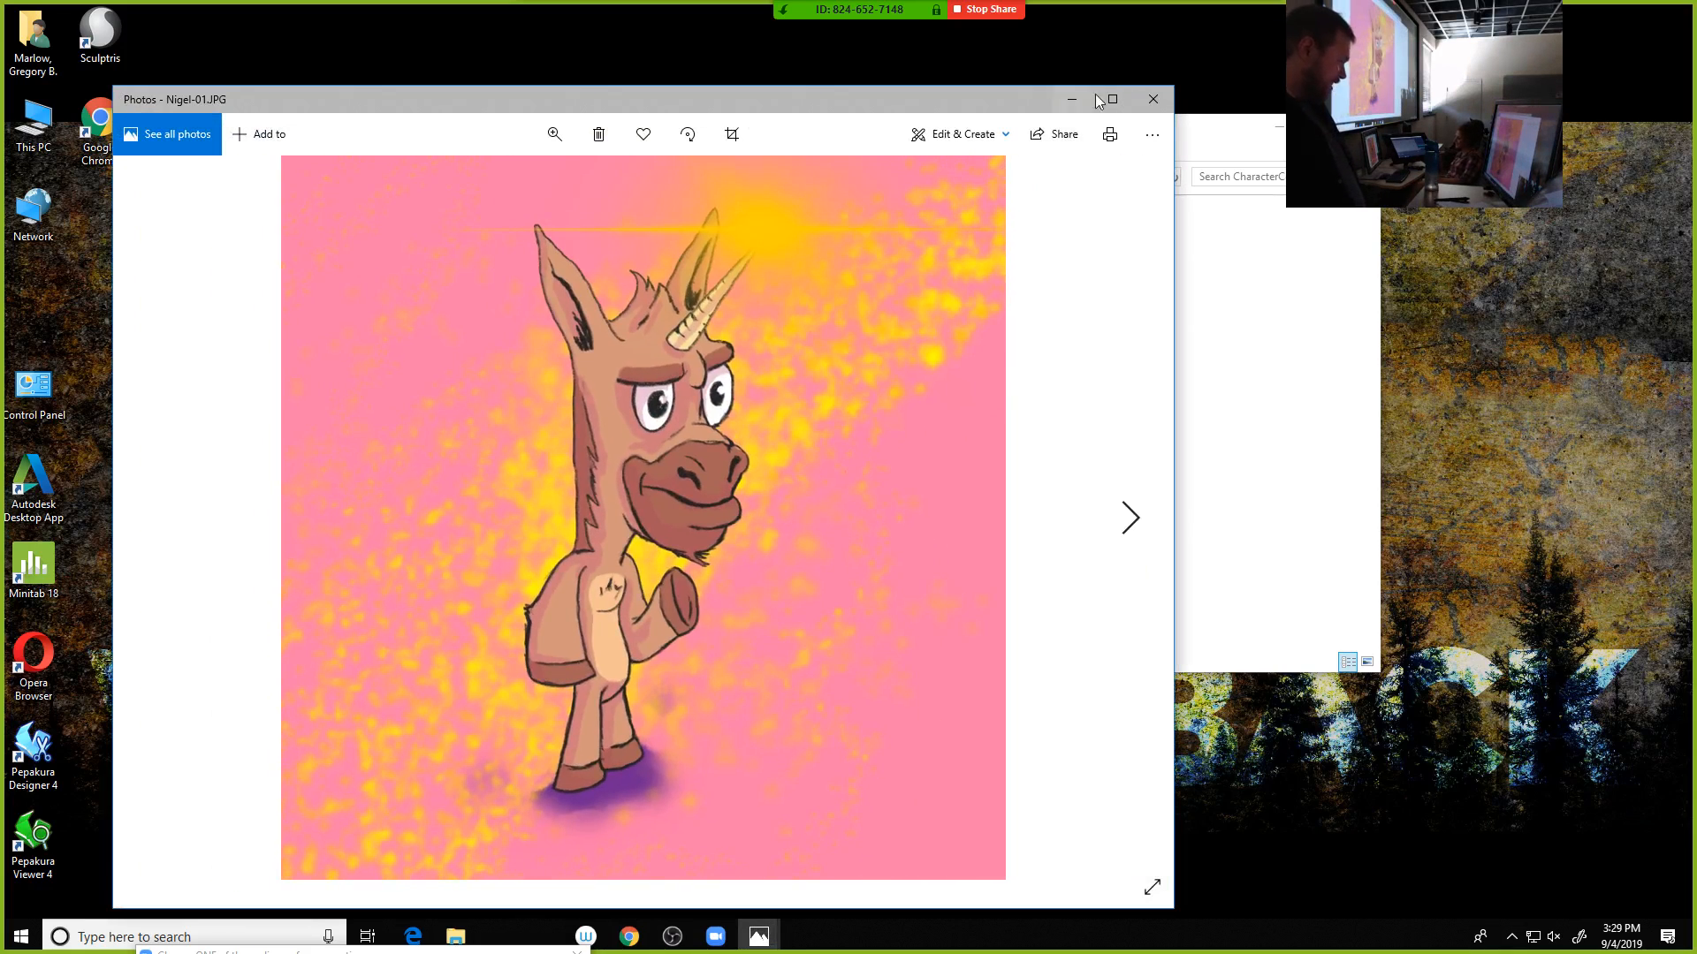
click(1112, 99)
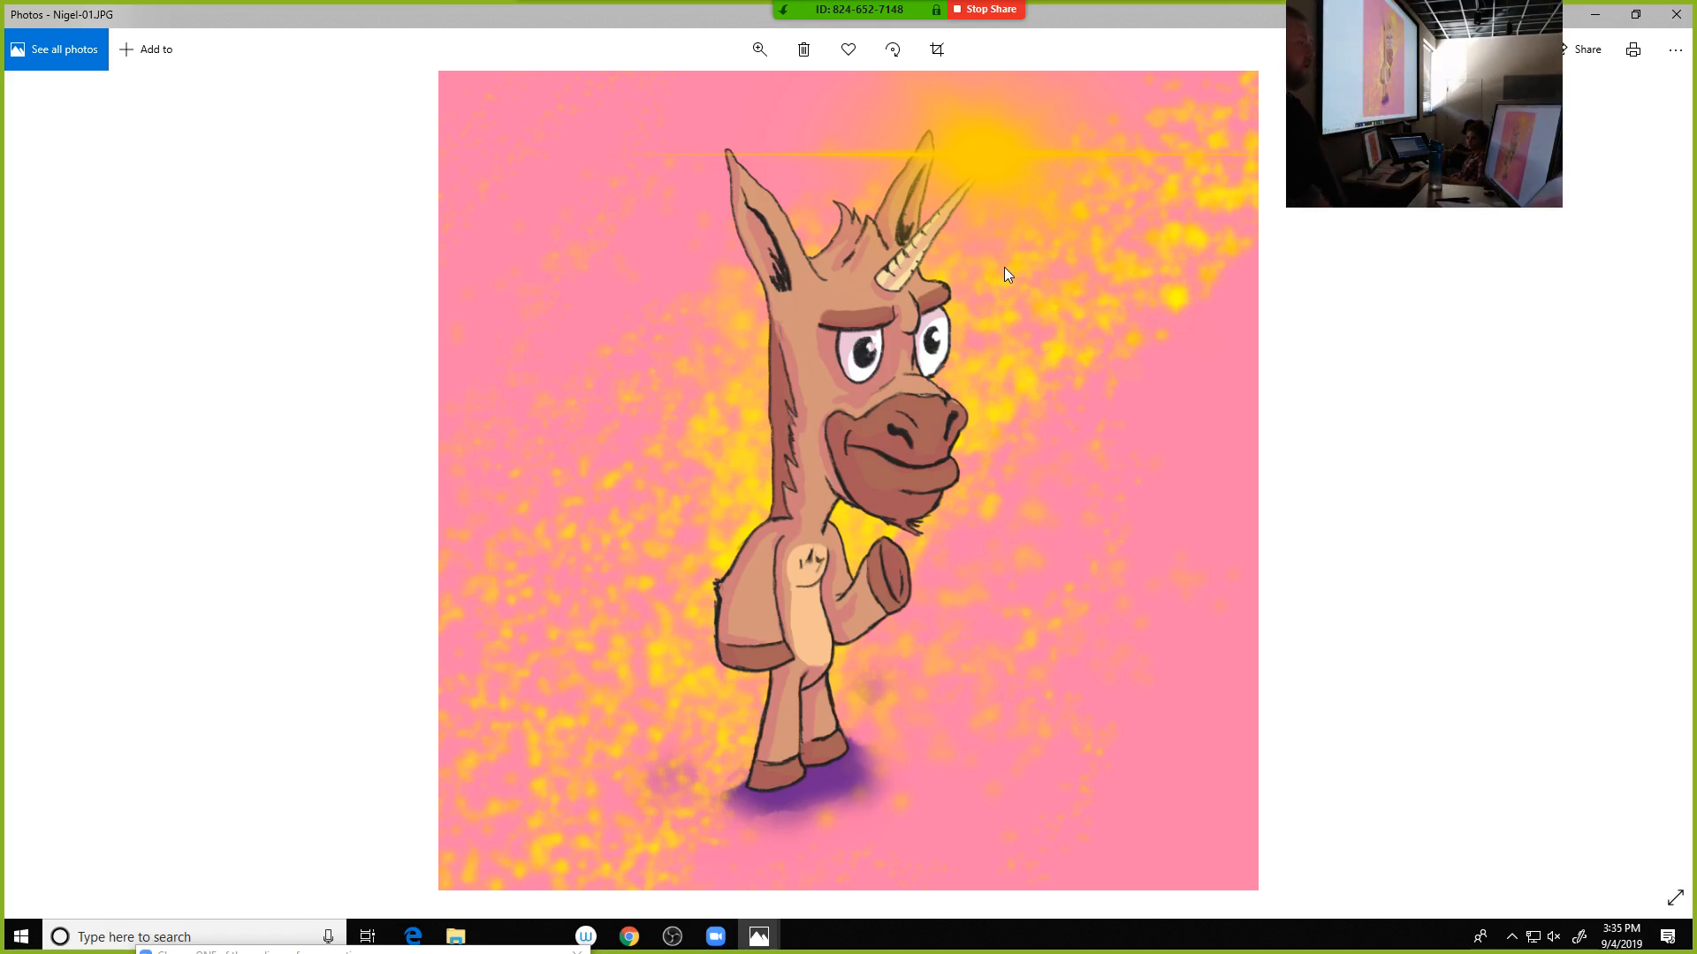
Page through the Nigel concept images, return to the Nigel-04.JPG construction sketch, and minimize the viewer
key(Right)
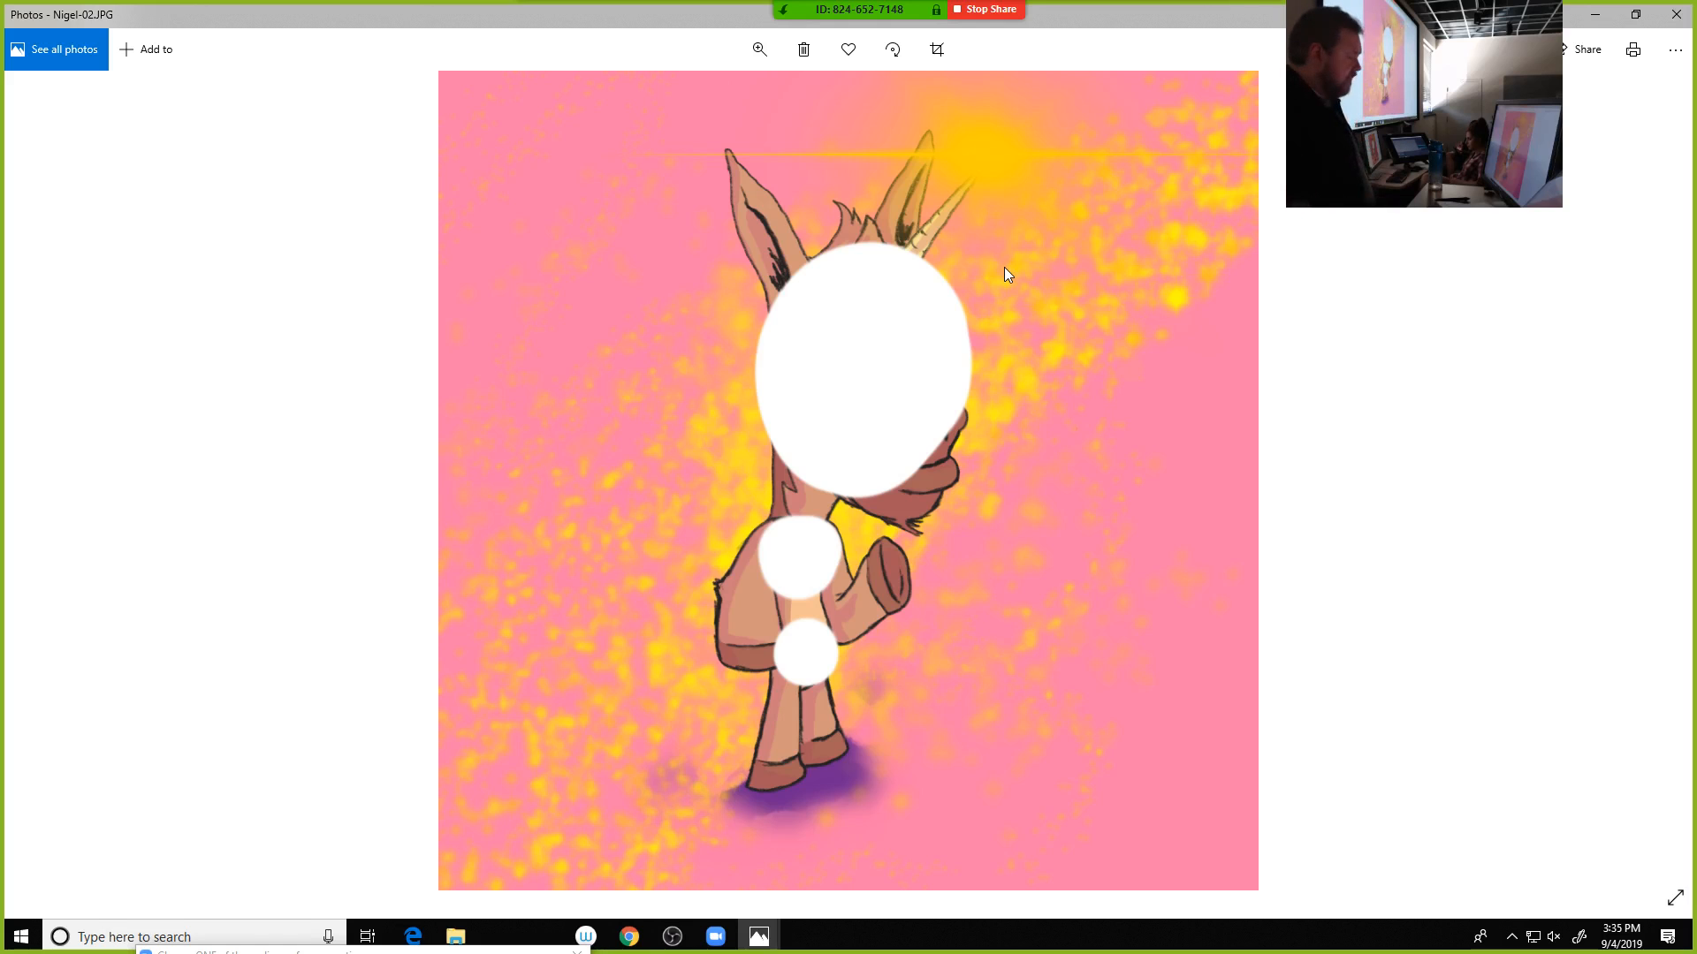
key(Right)
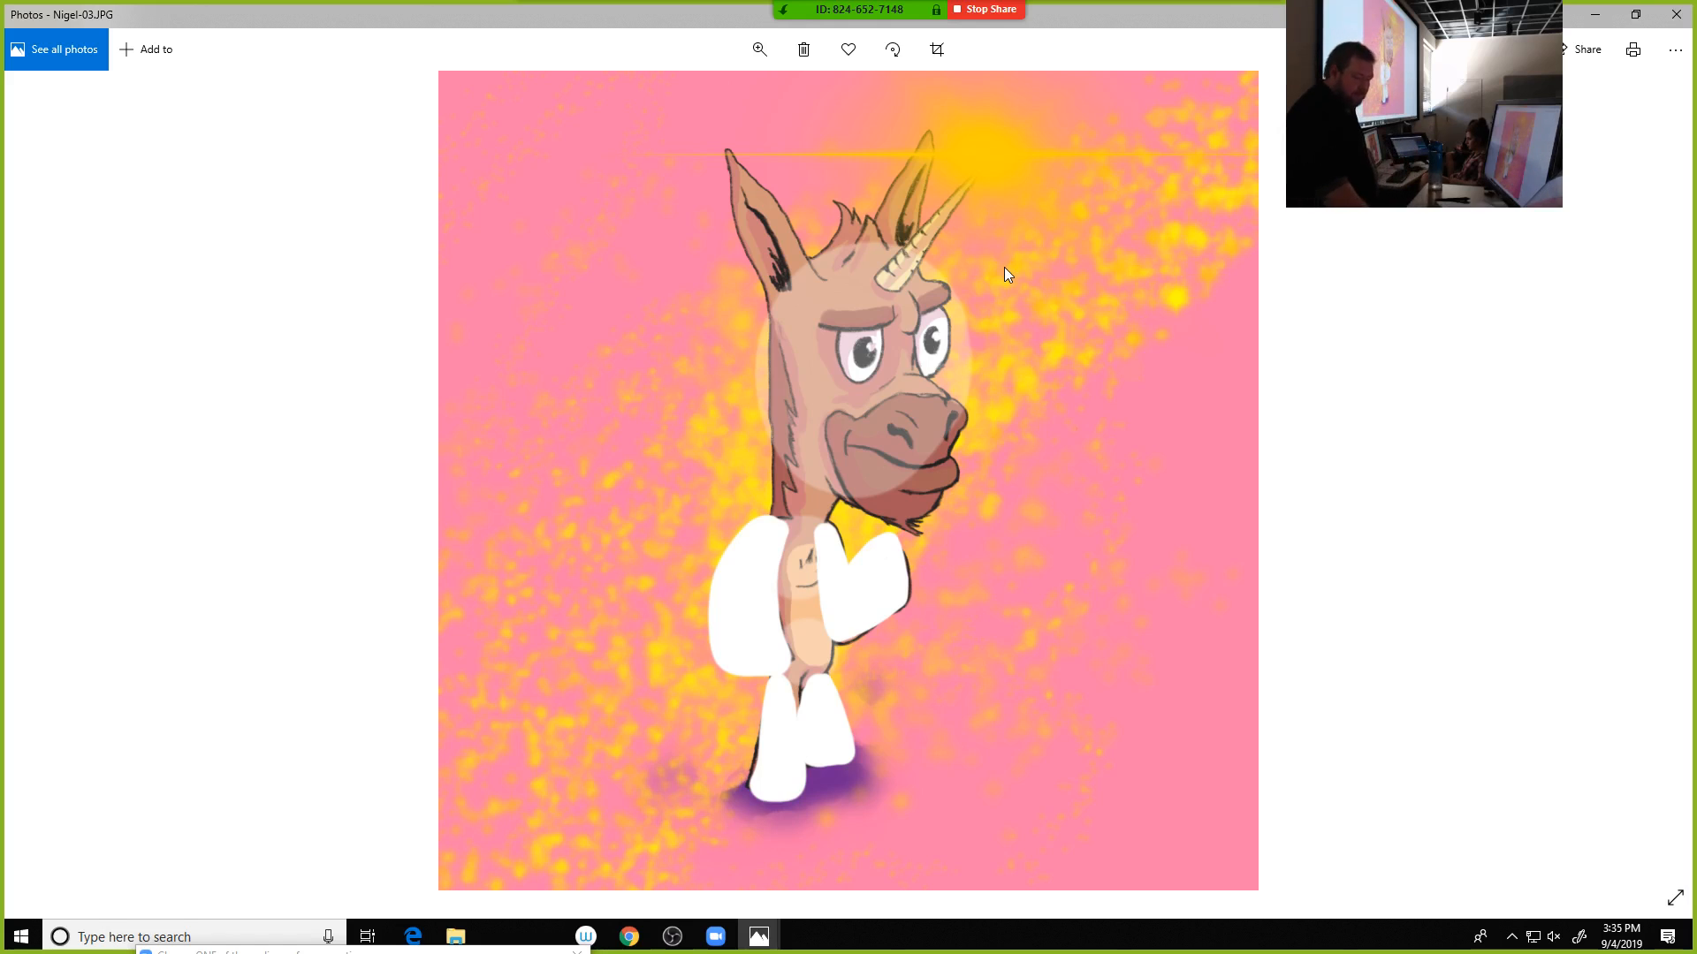
key(Right)
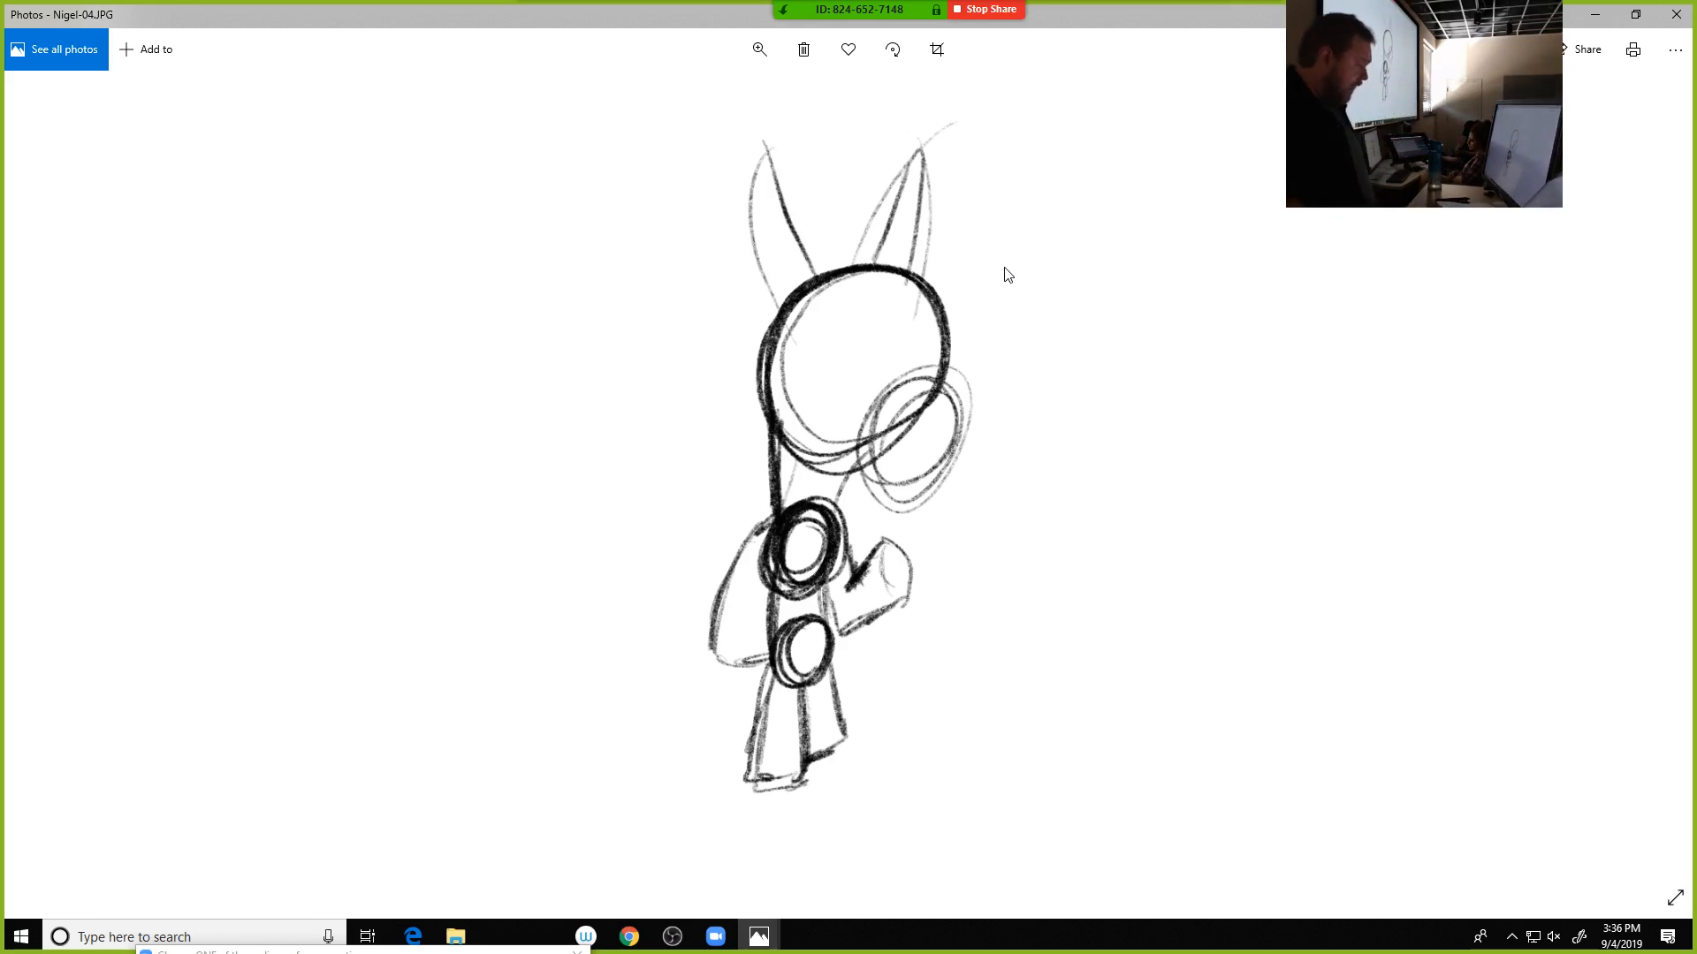
key(Right)
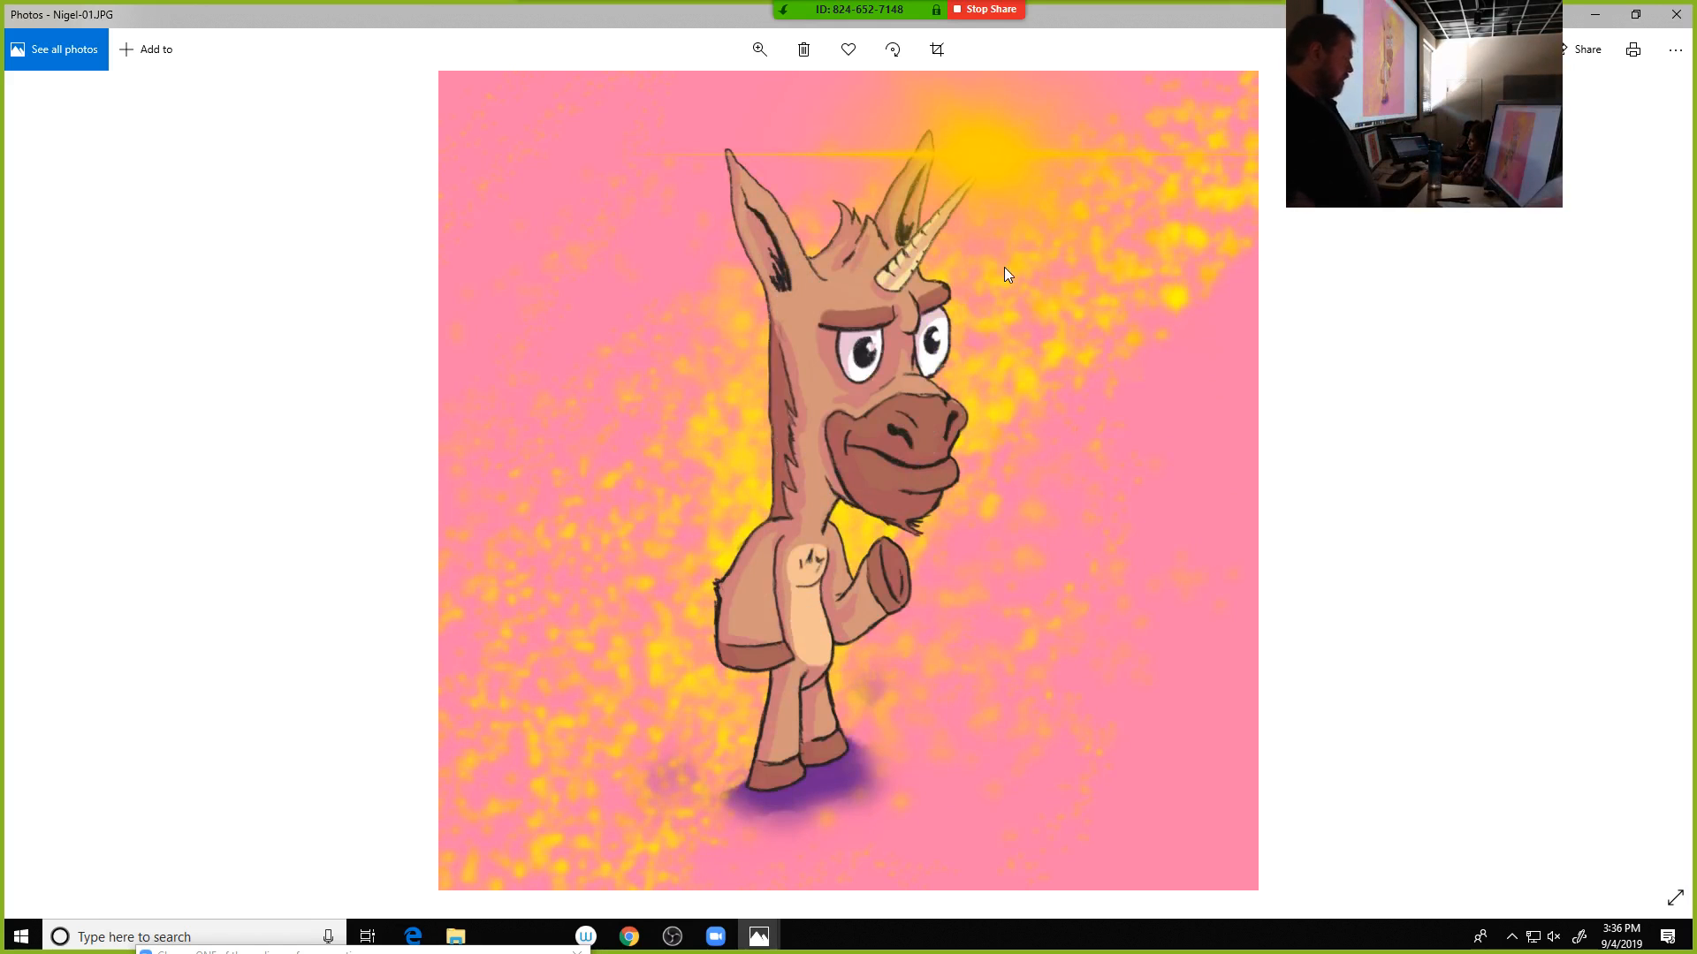
key(Left)
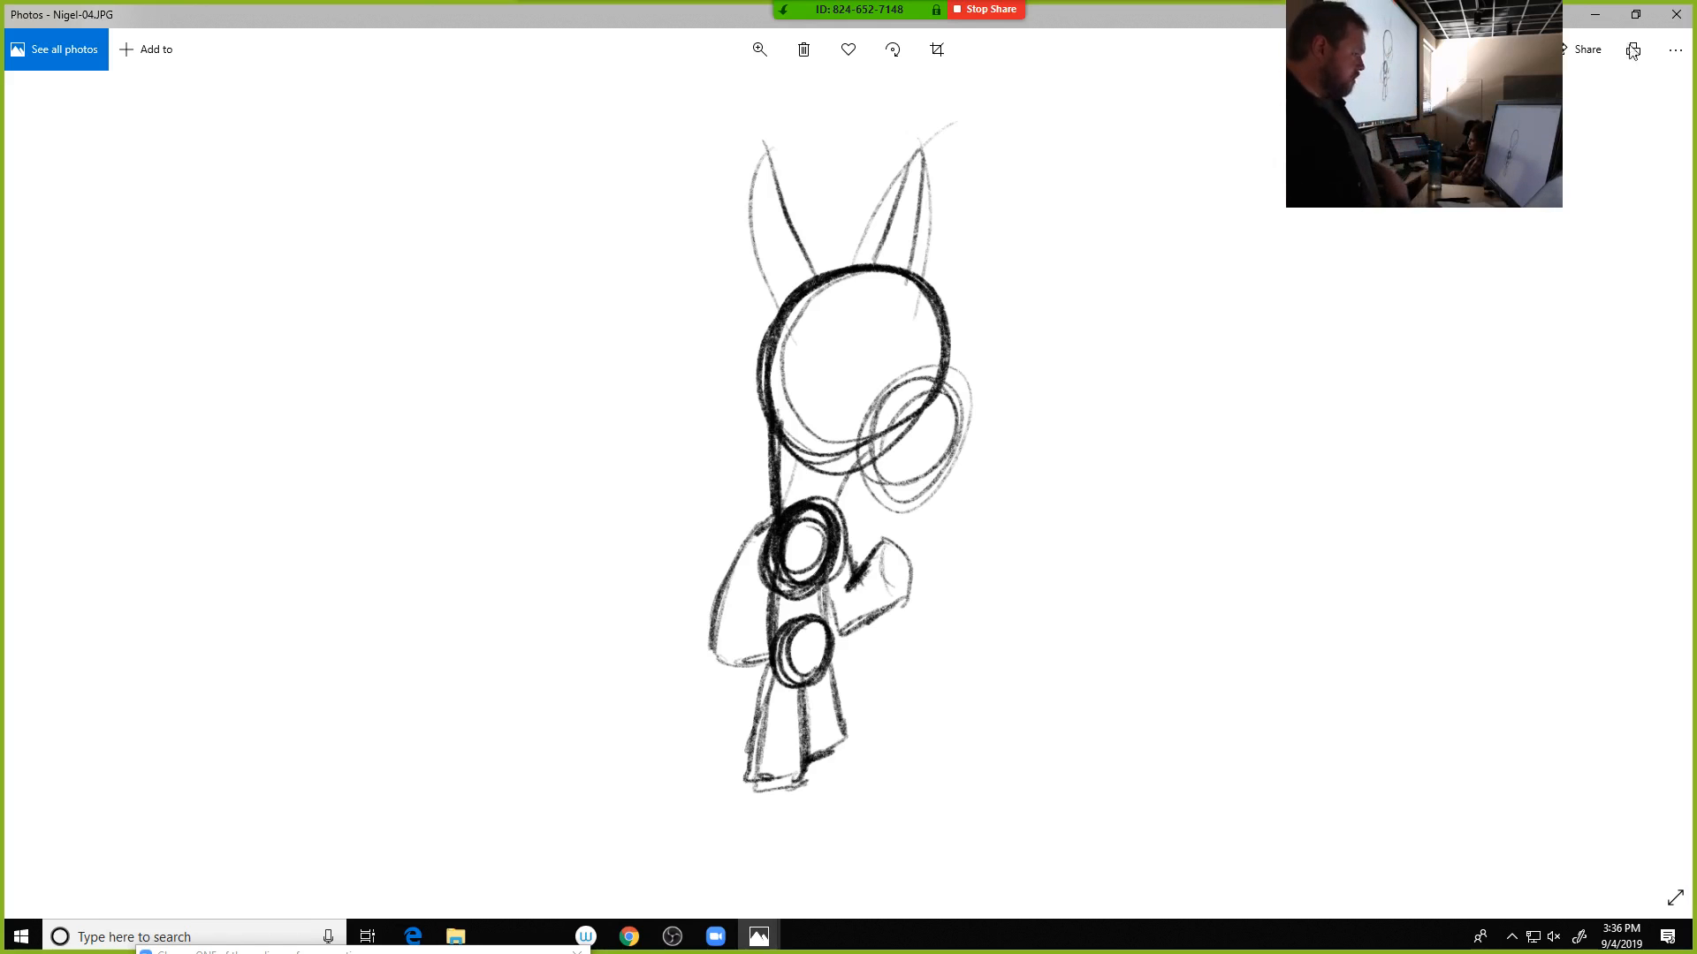
click(1602, 16)
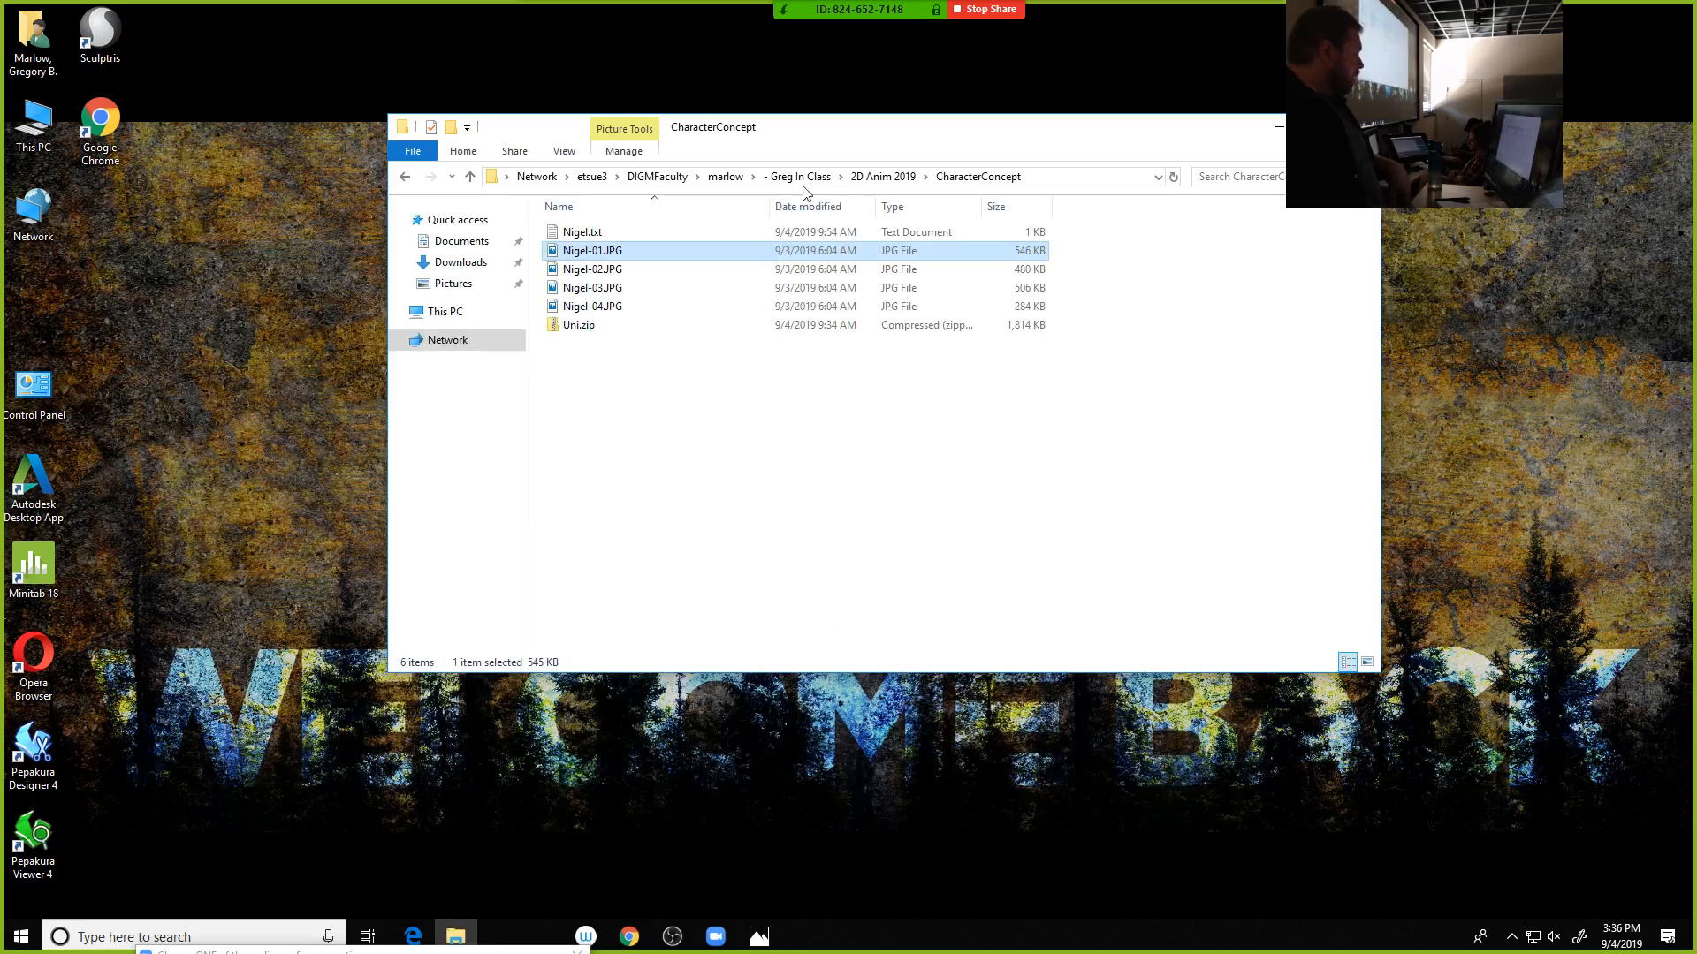
Open BouncingBall.xstage in Toon Boom Harmony, return the file browser to CharacterConcept, and accept the improvement program notice
click(883, 176)
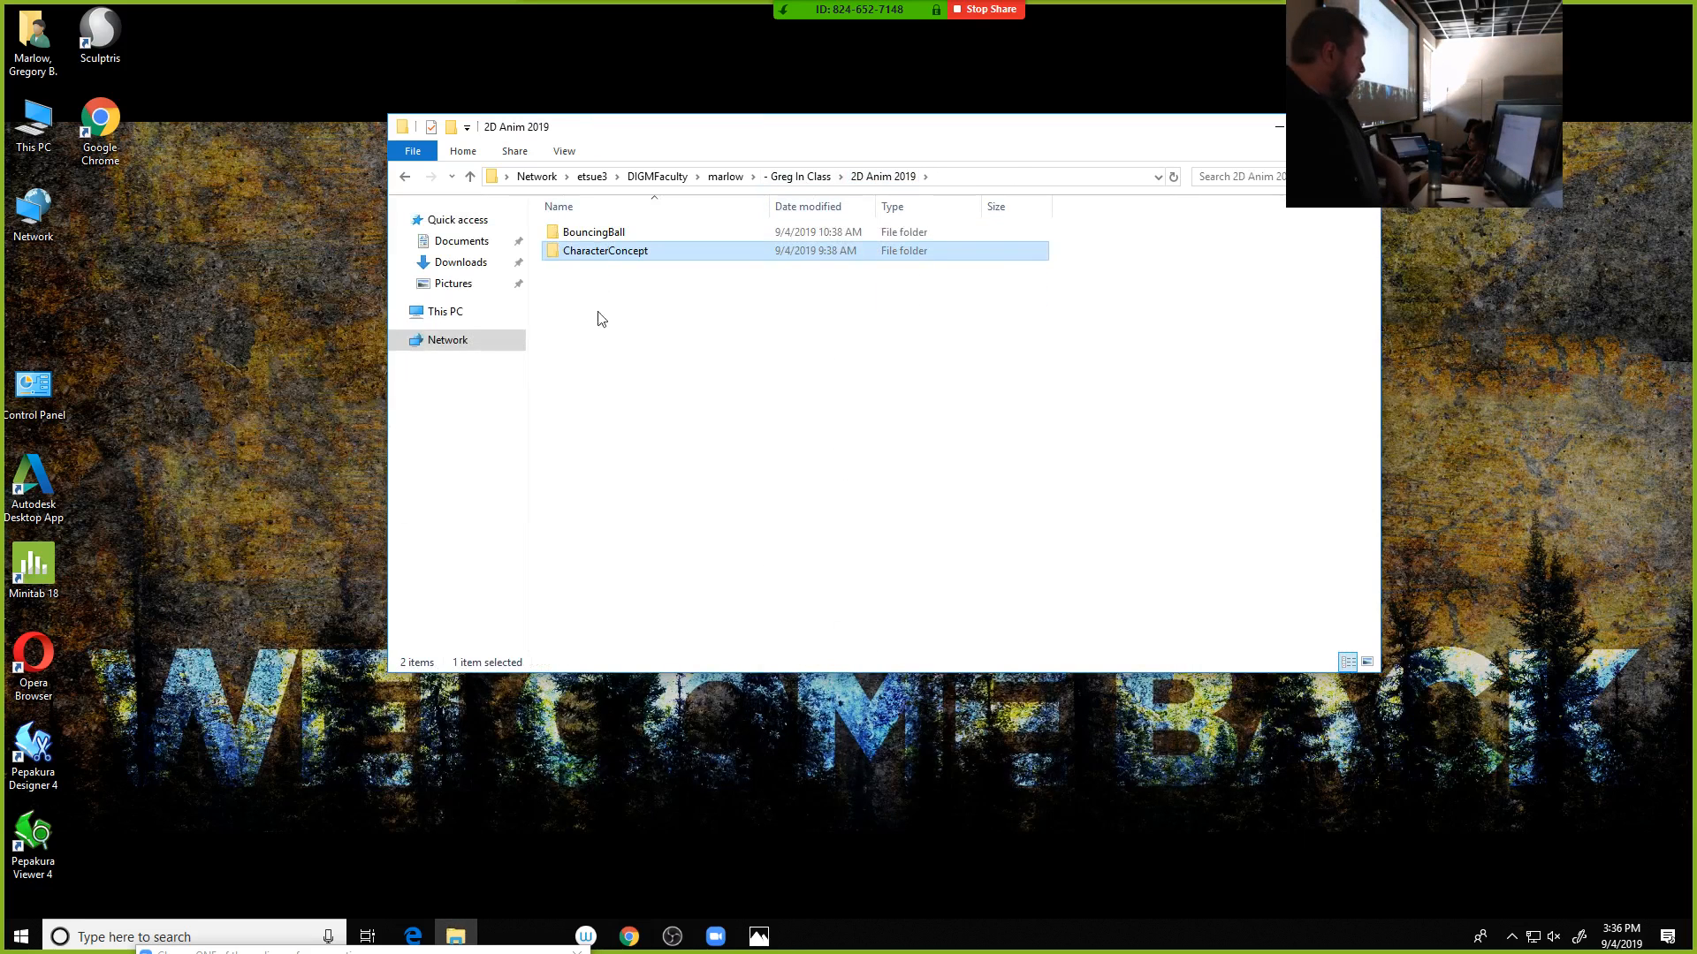
double_click(594, 233)
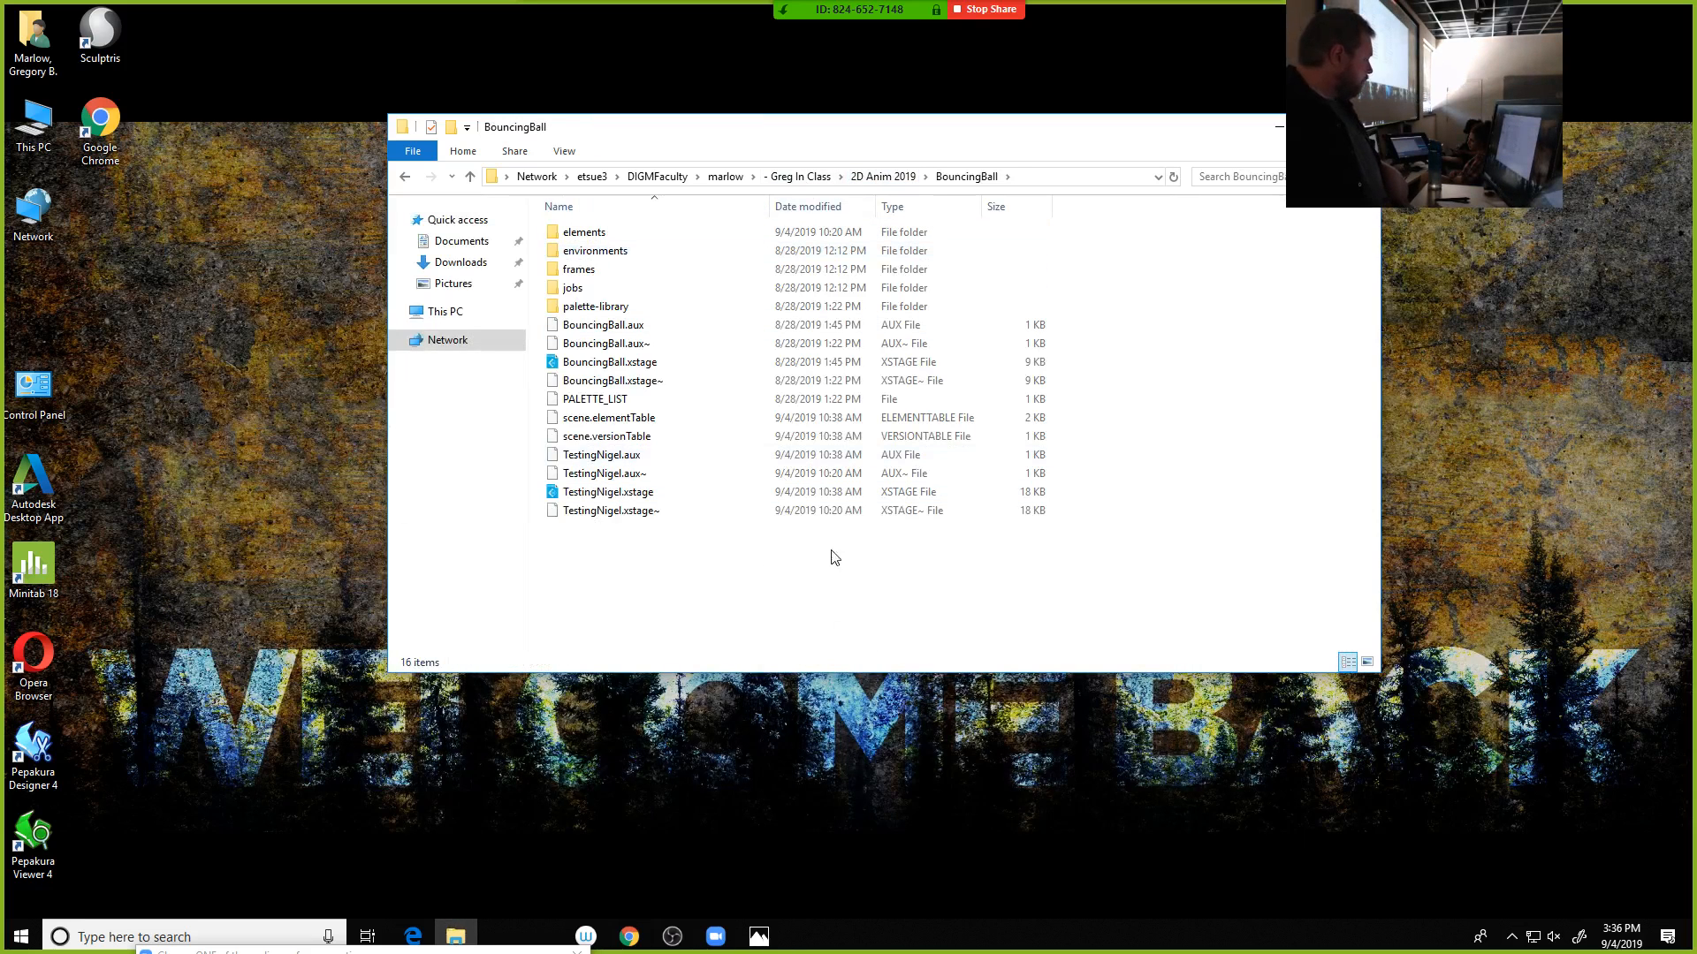
click(593, 363)
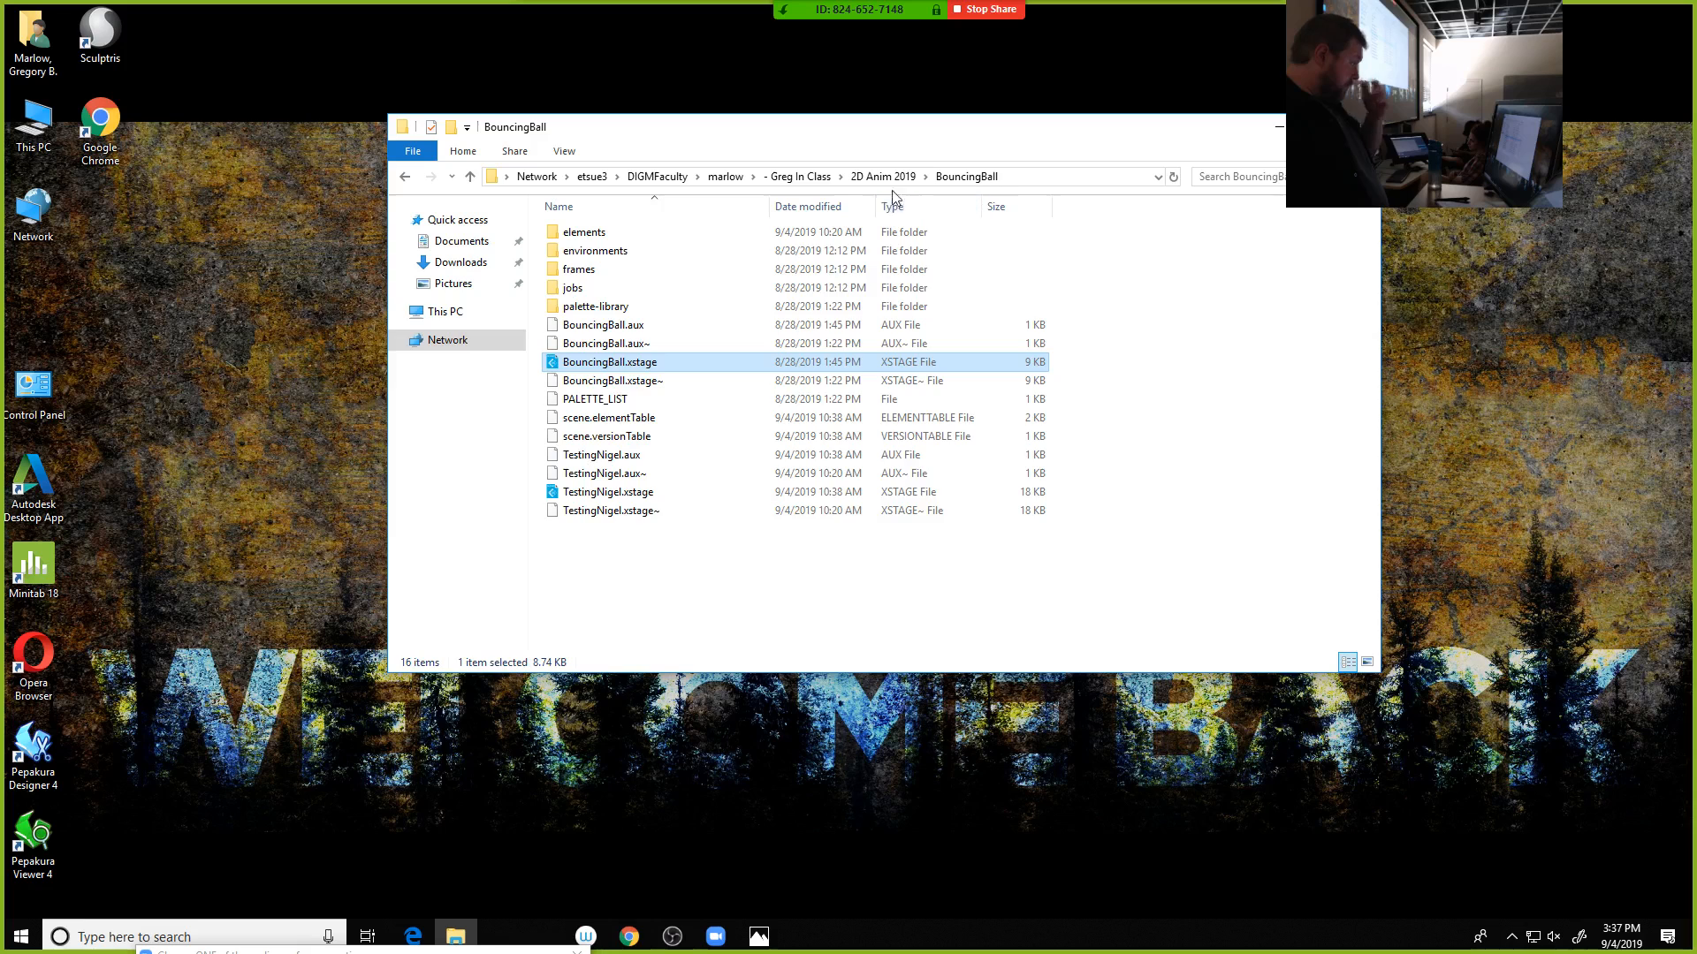
click(883, 176)
double_click(606, 252)
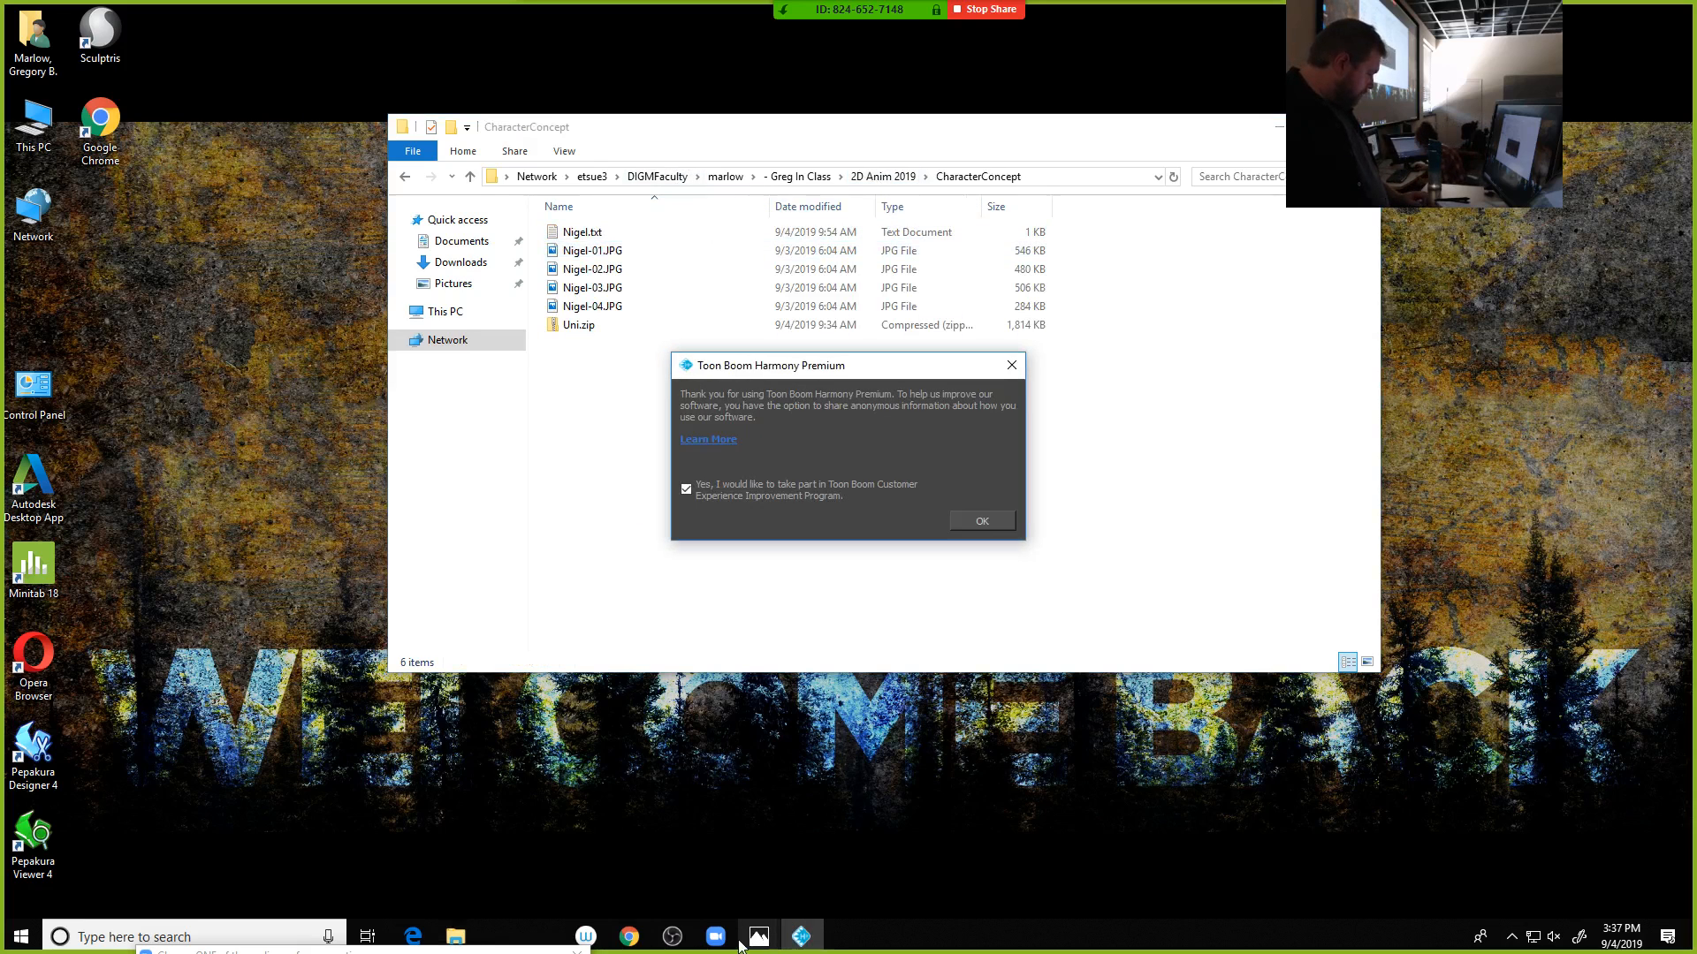
click(966, 521)
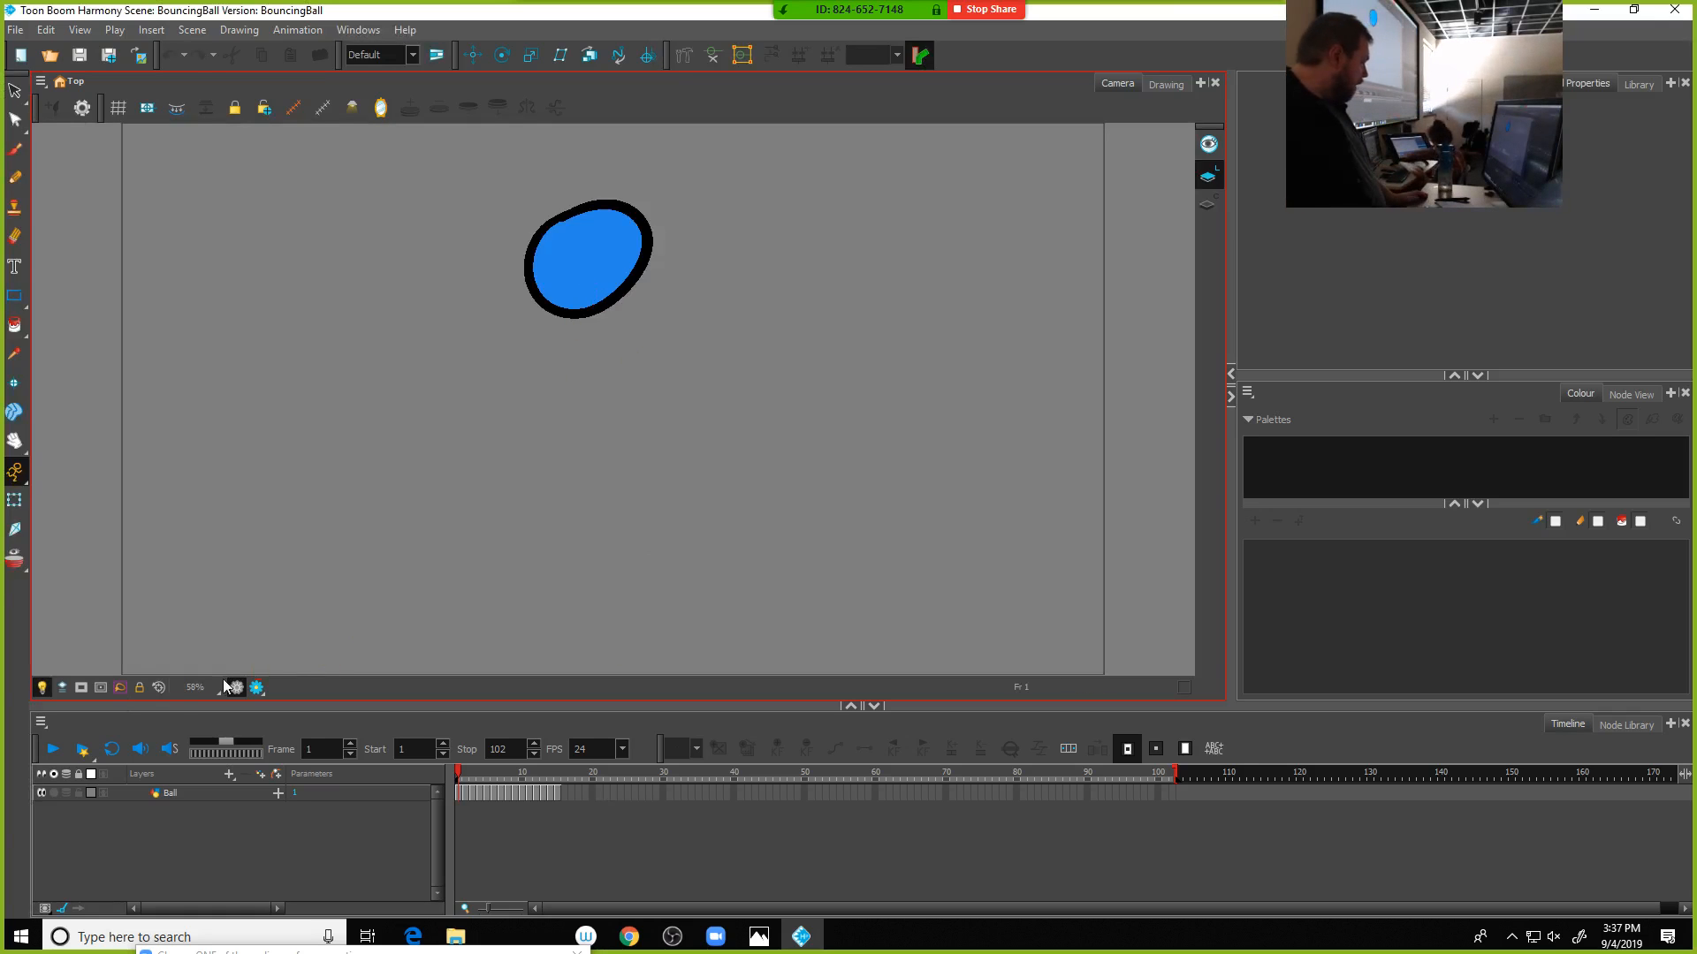
Play the bouncing ball animation and scrub through its frames, stopping on the Ball layer's cell at frame 15
click(57, 747)
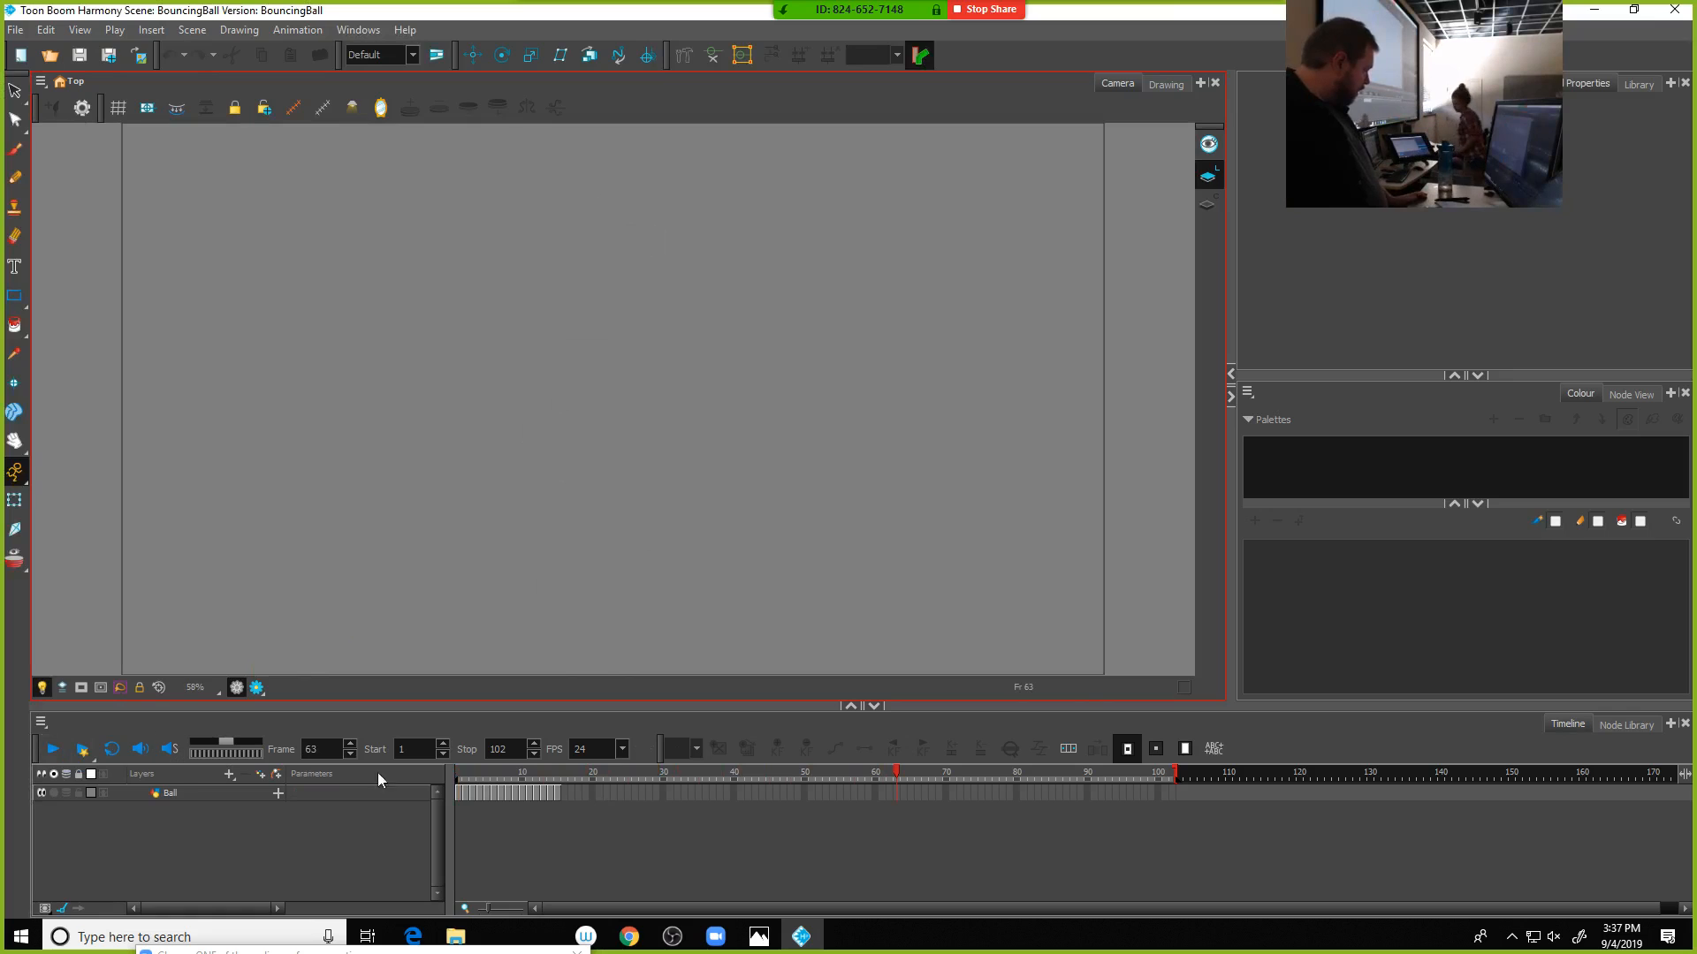
drag(561, 776, 506, 798)
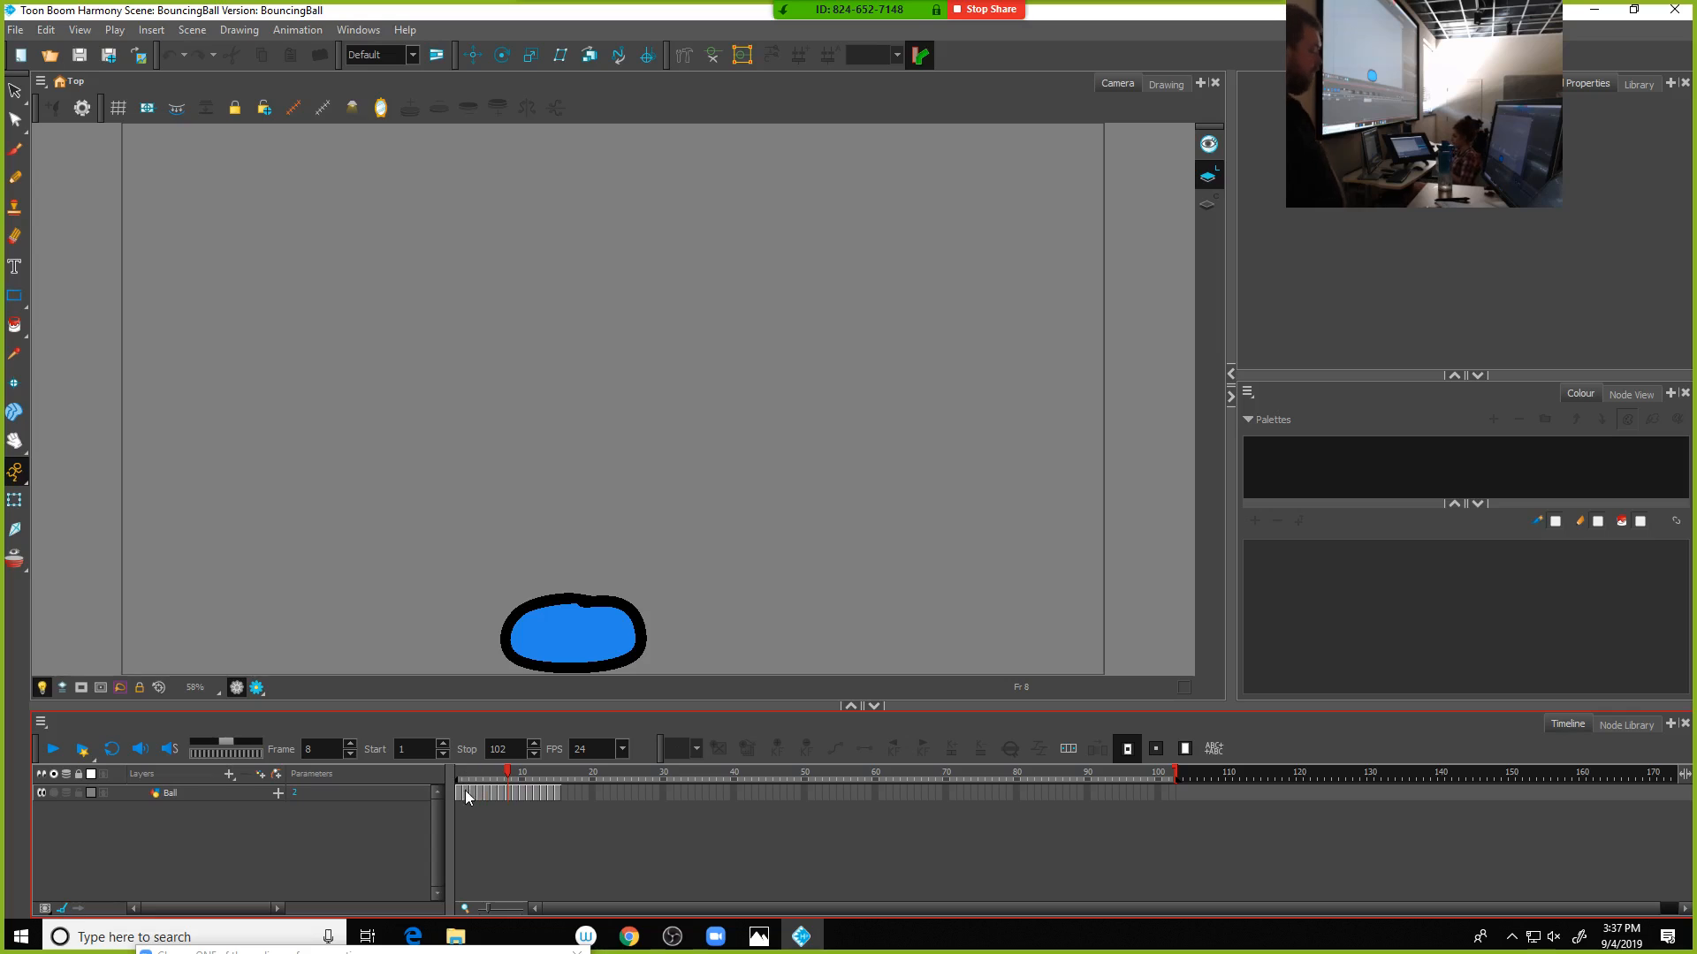
drag(517, 775, 556, 779)
click(556, 800)
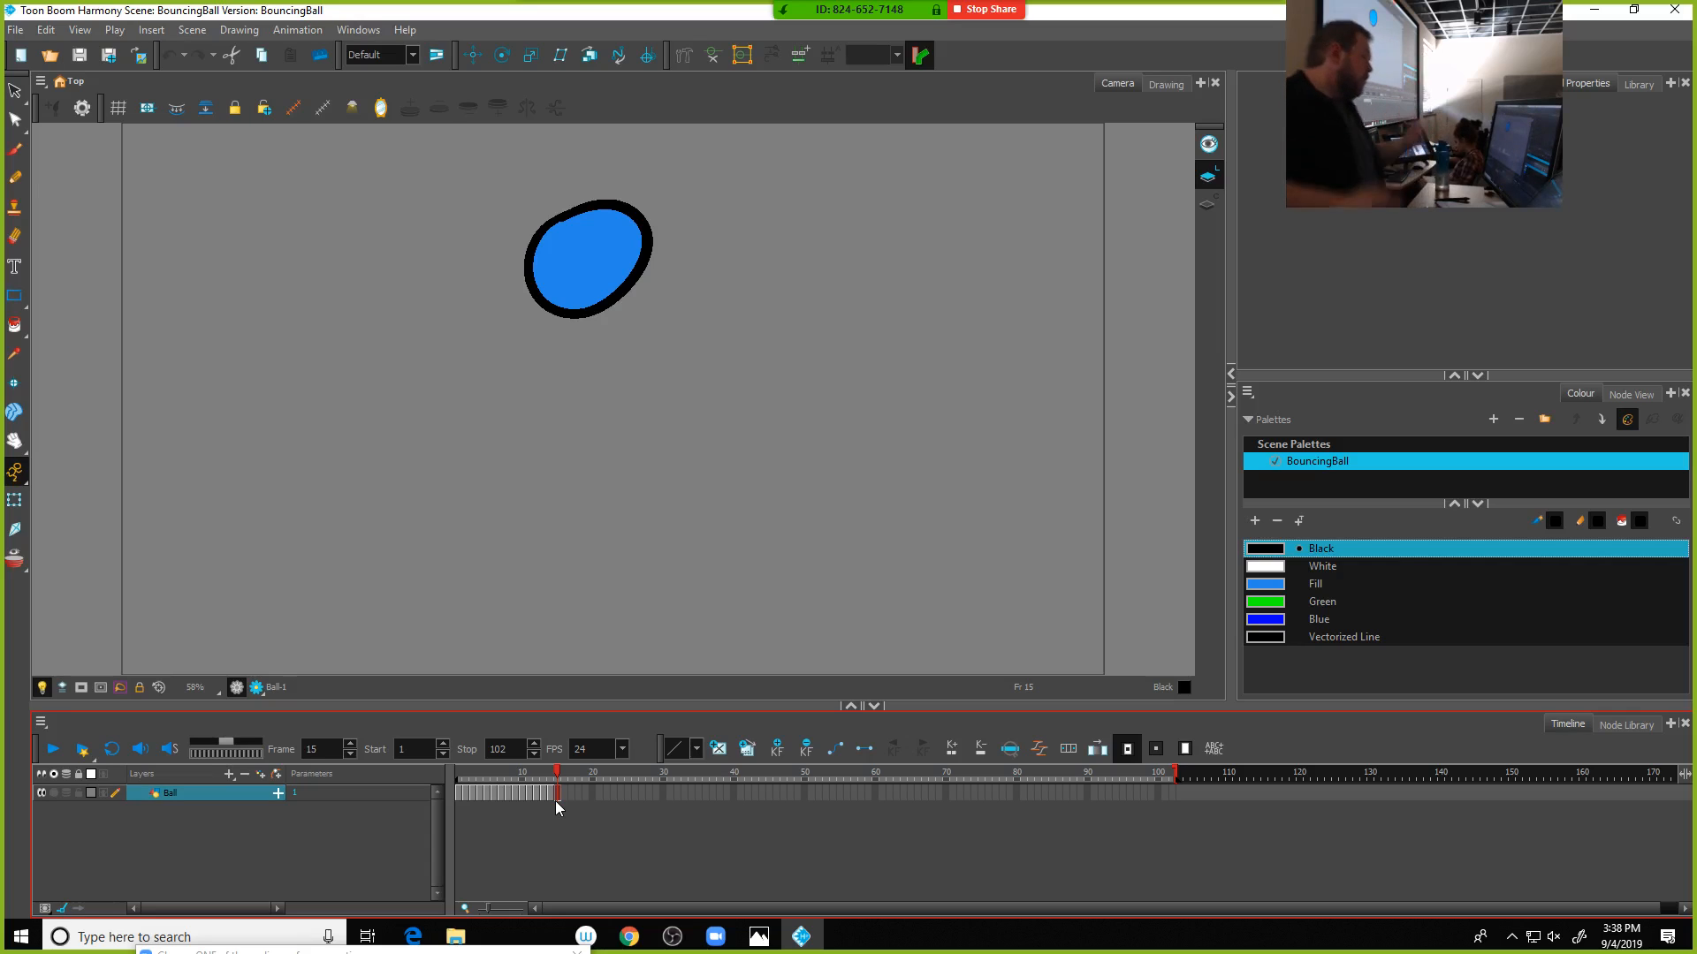
Start an image import into the scene and browse for the source files
scroll(652, 386, down, 4)
scroll(652, 386, up, 2)
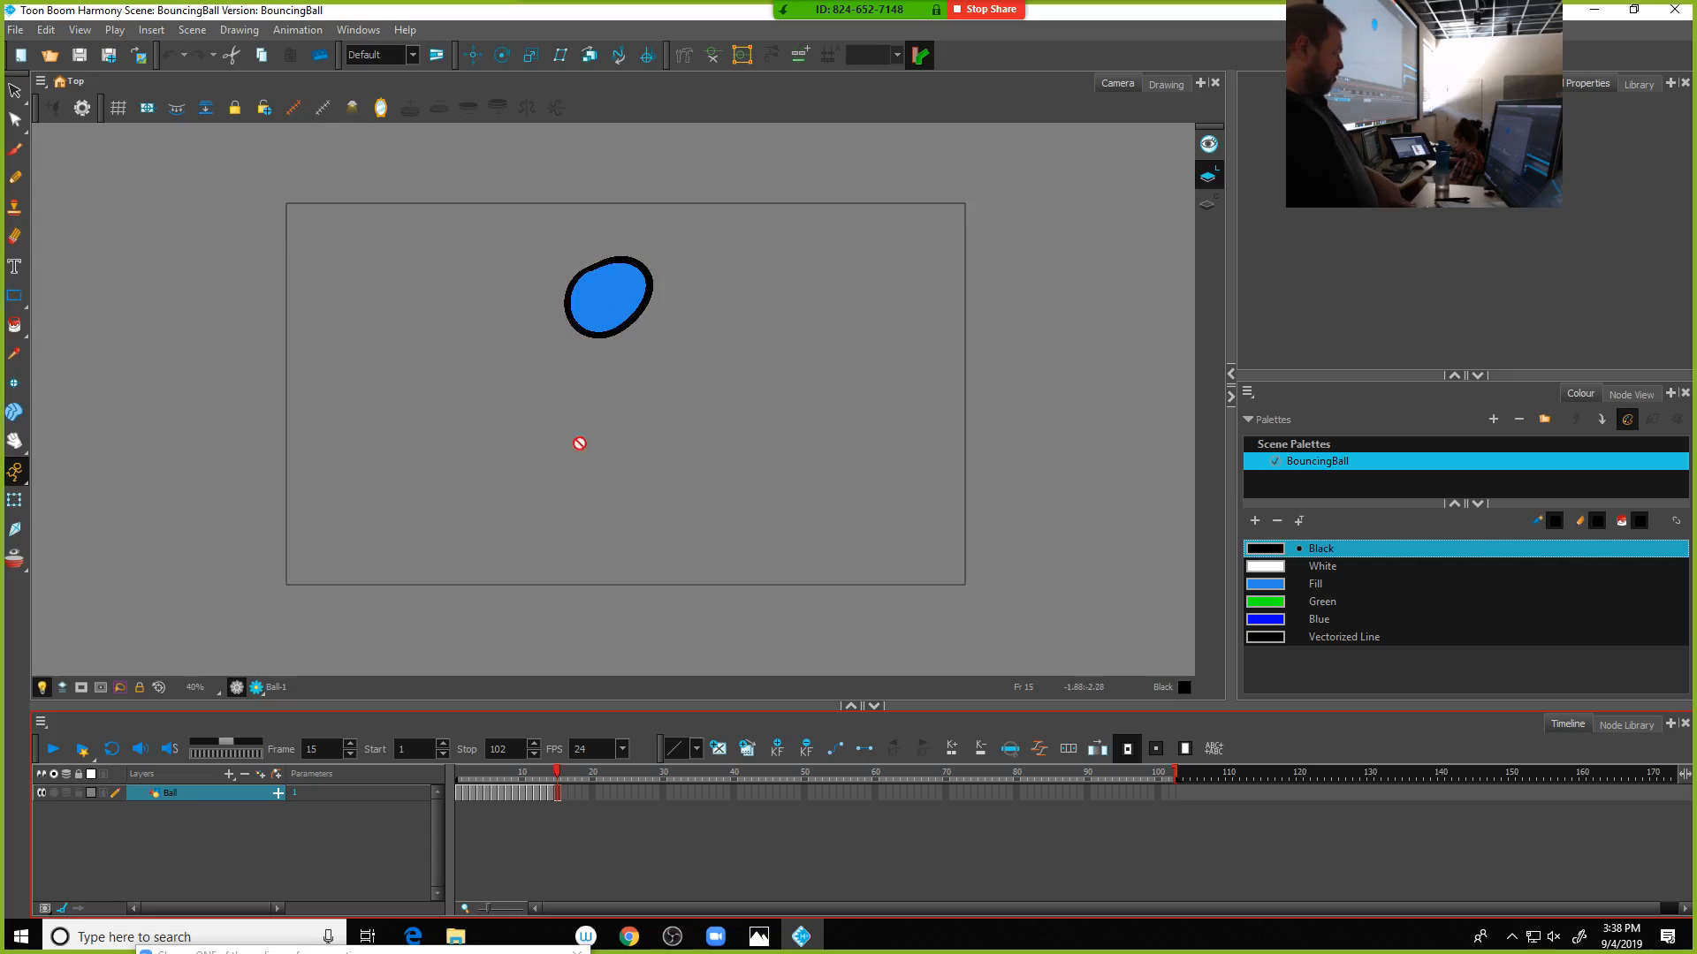
click(18, 32)
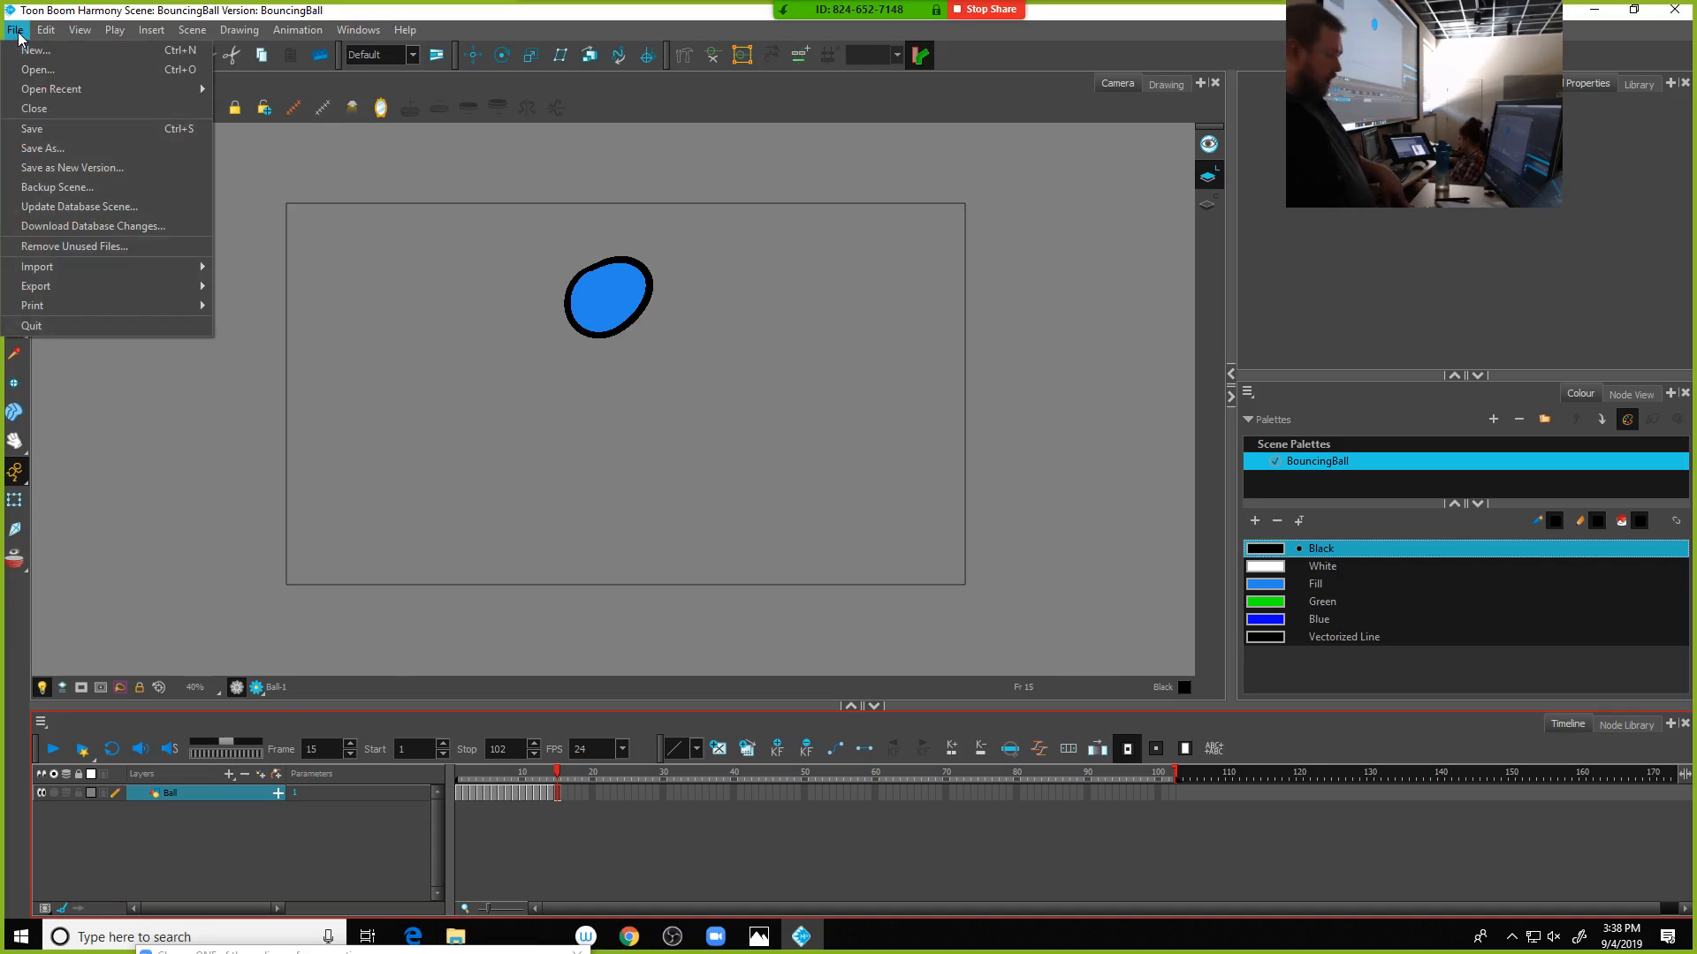
mouse_move(72, 275)
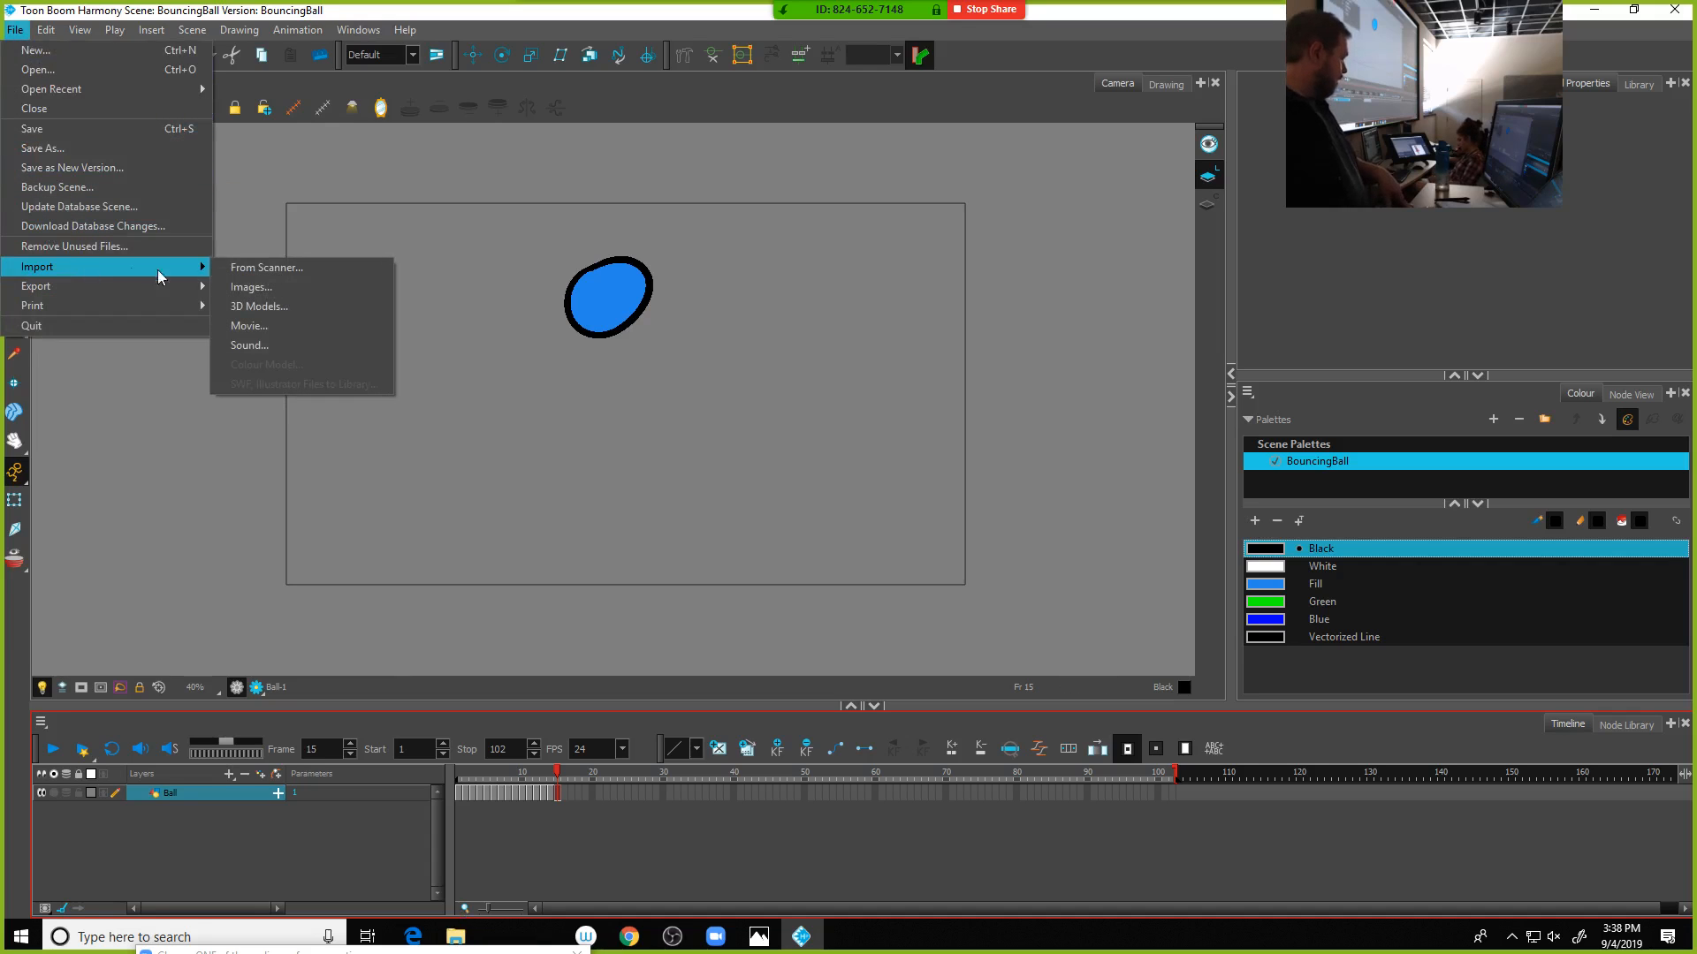
click(289, 287)
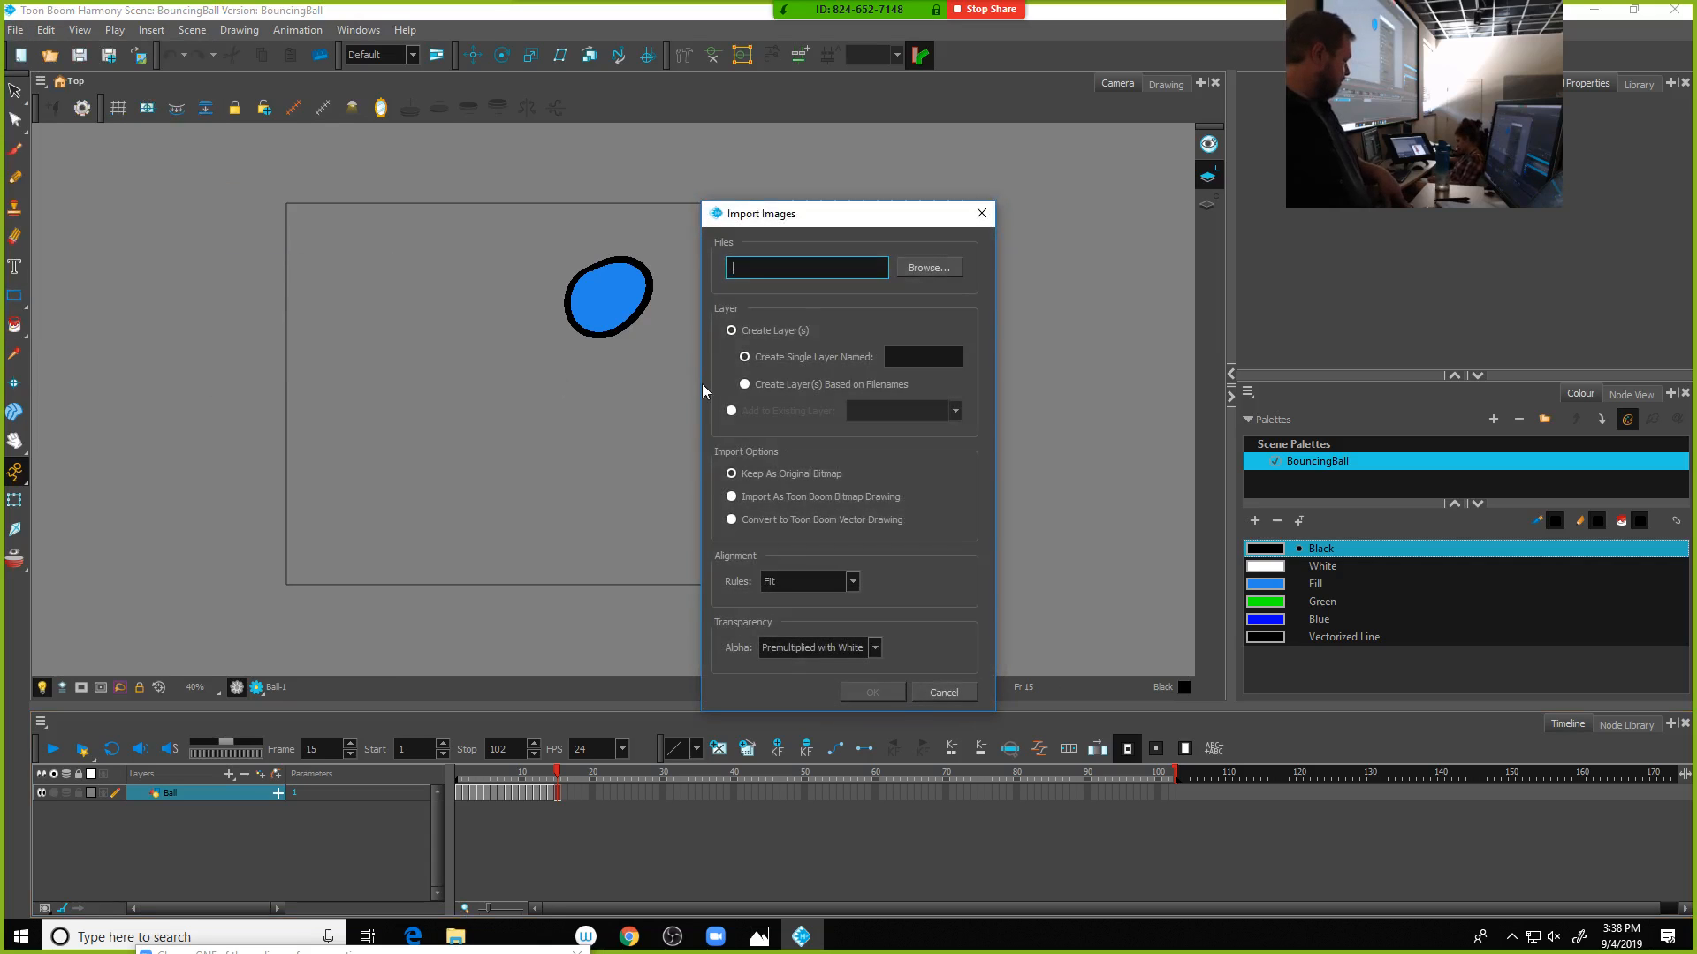
click(928, 267)
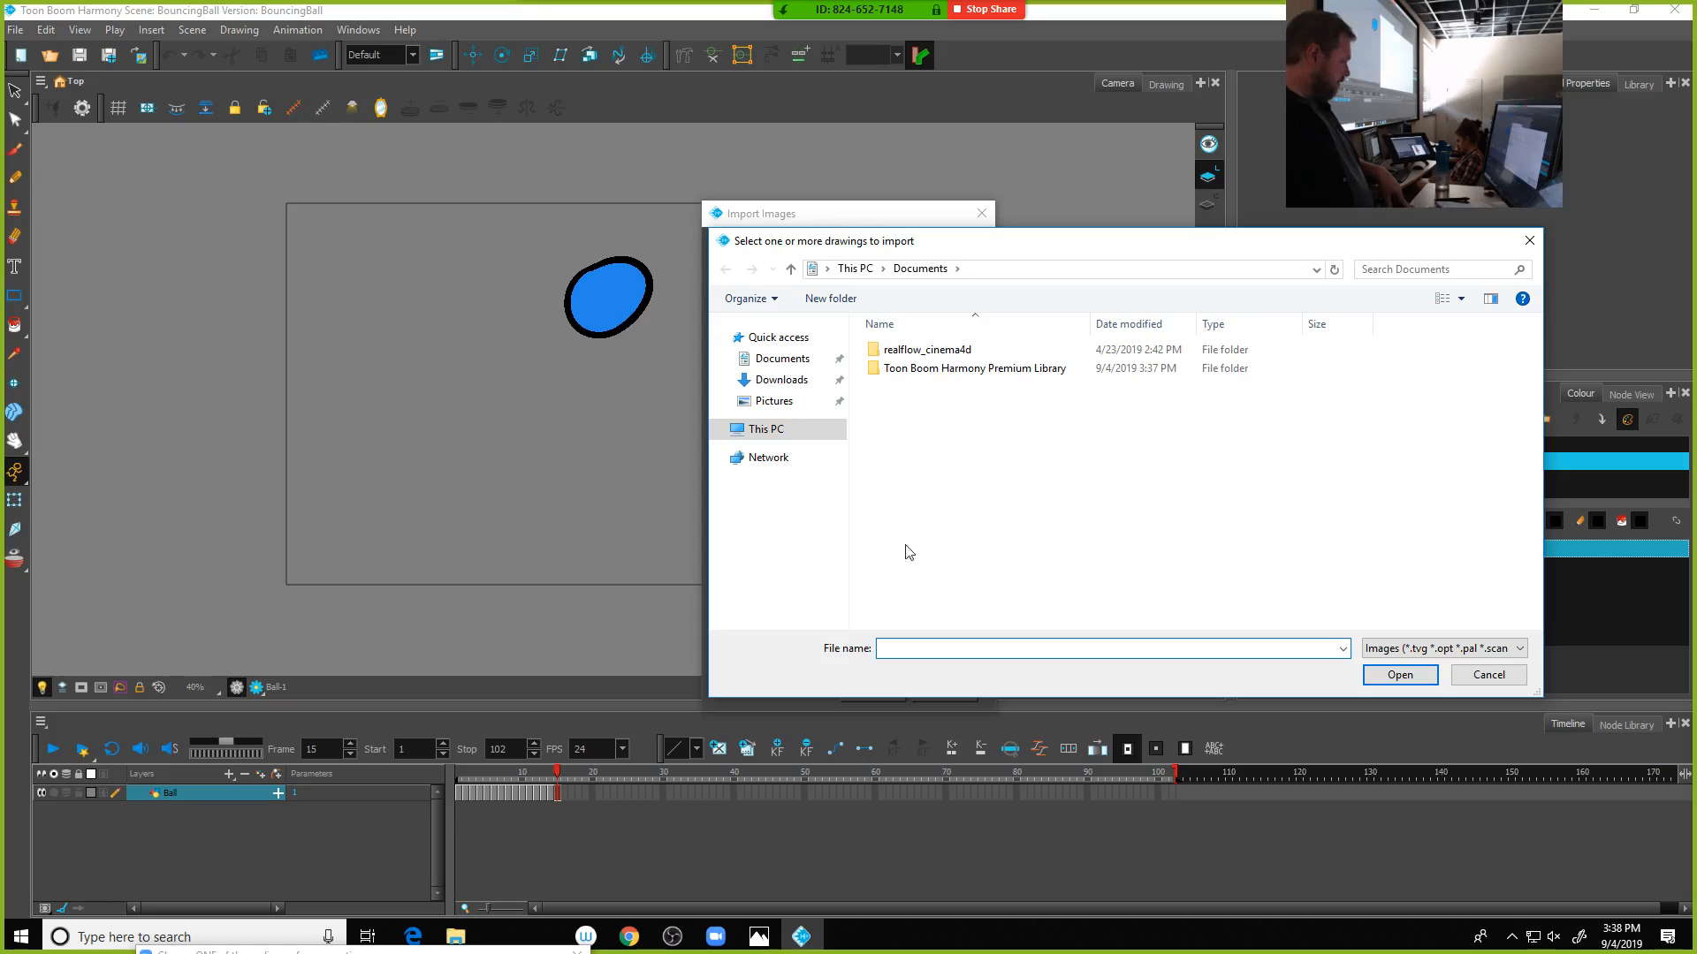
Copy the CharacterConcept folder path from File Explorer and use it to reach that folder in the import file browser
click(455, 936)
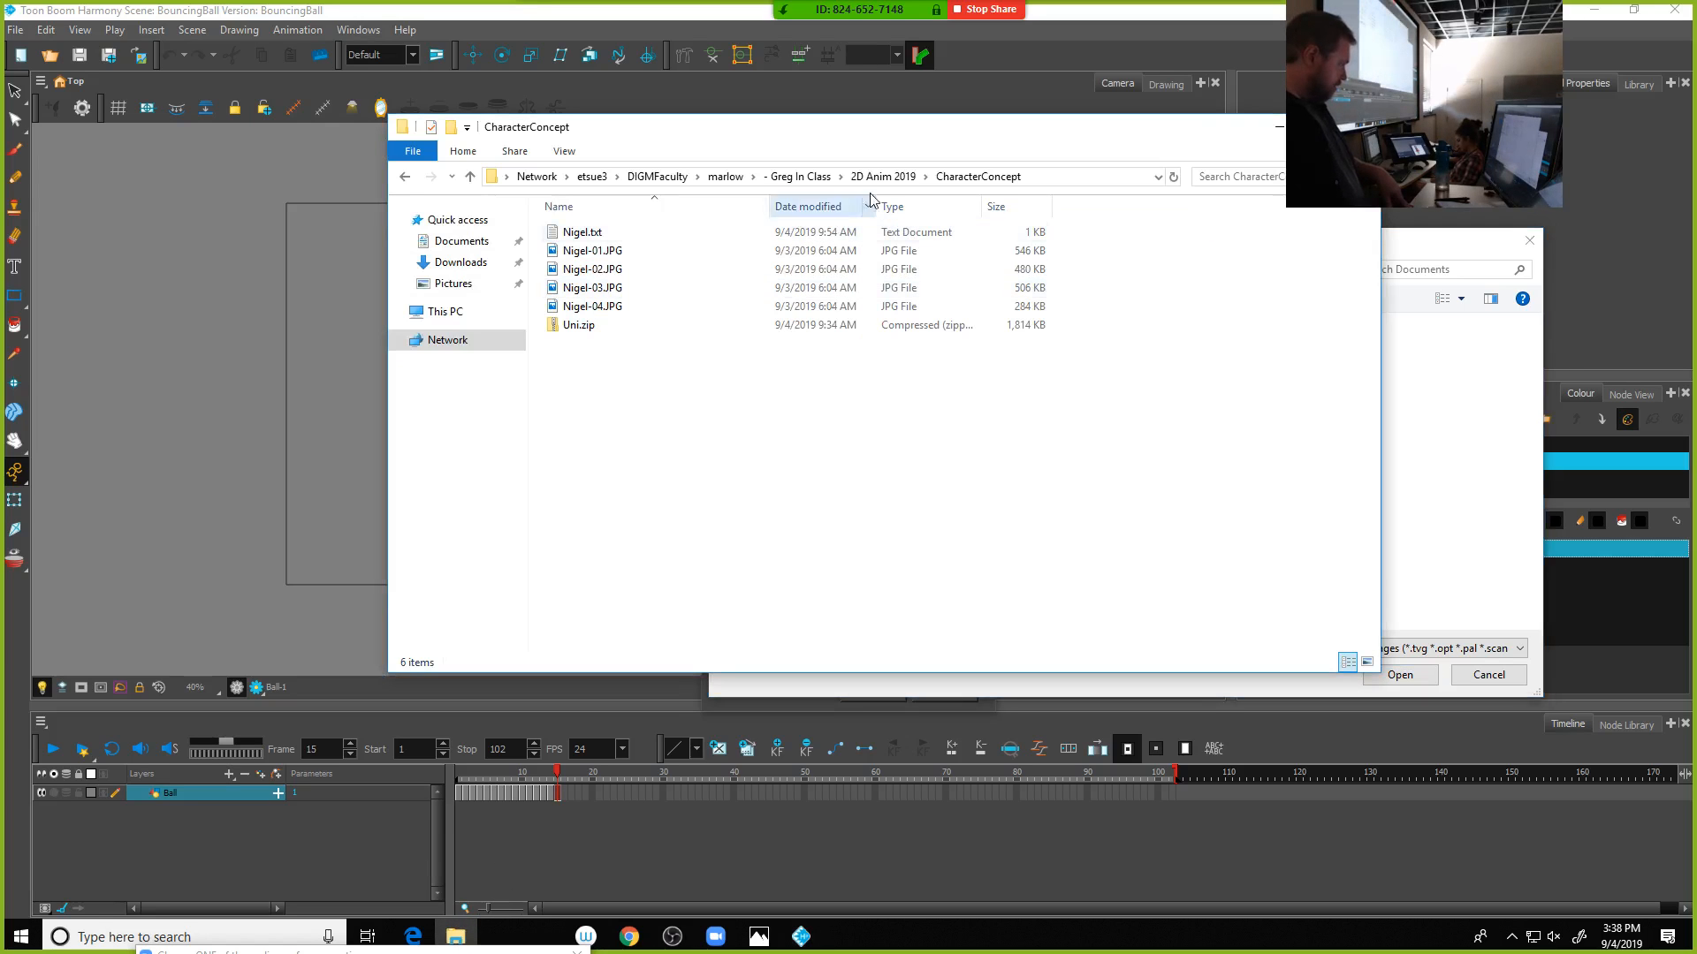
click(1056, 178)
key(ctrl+c)
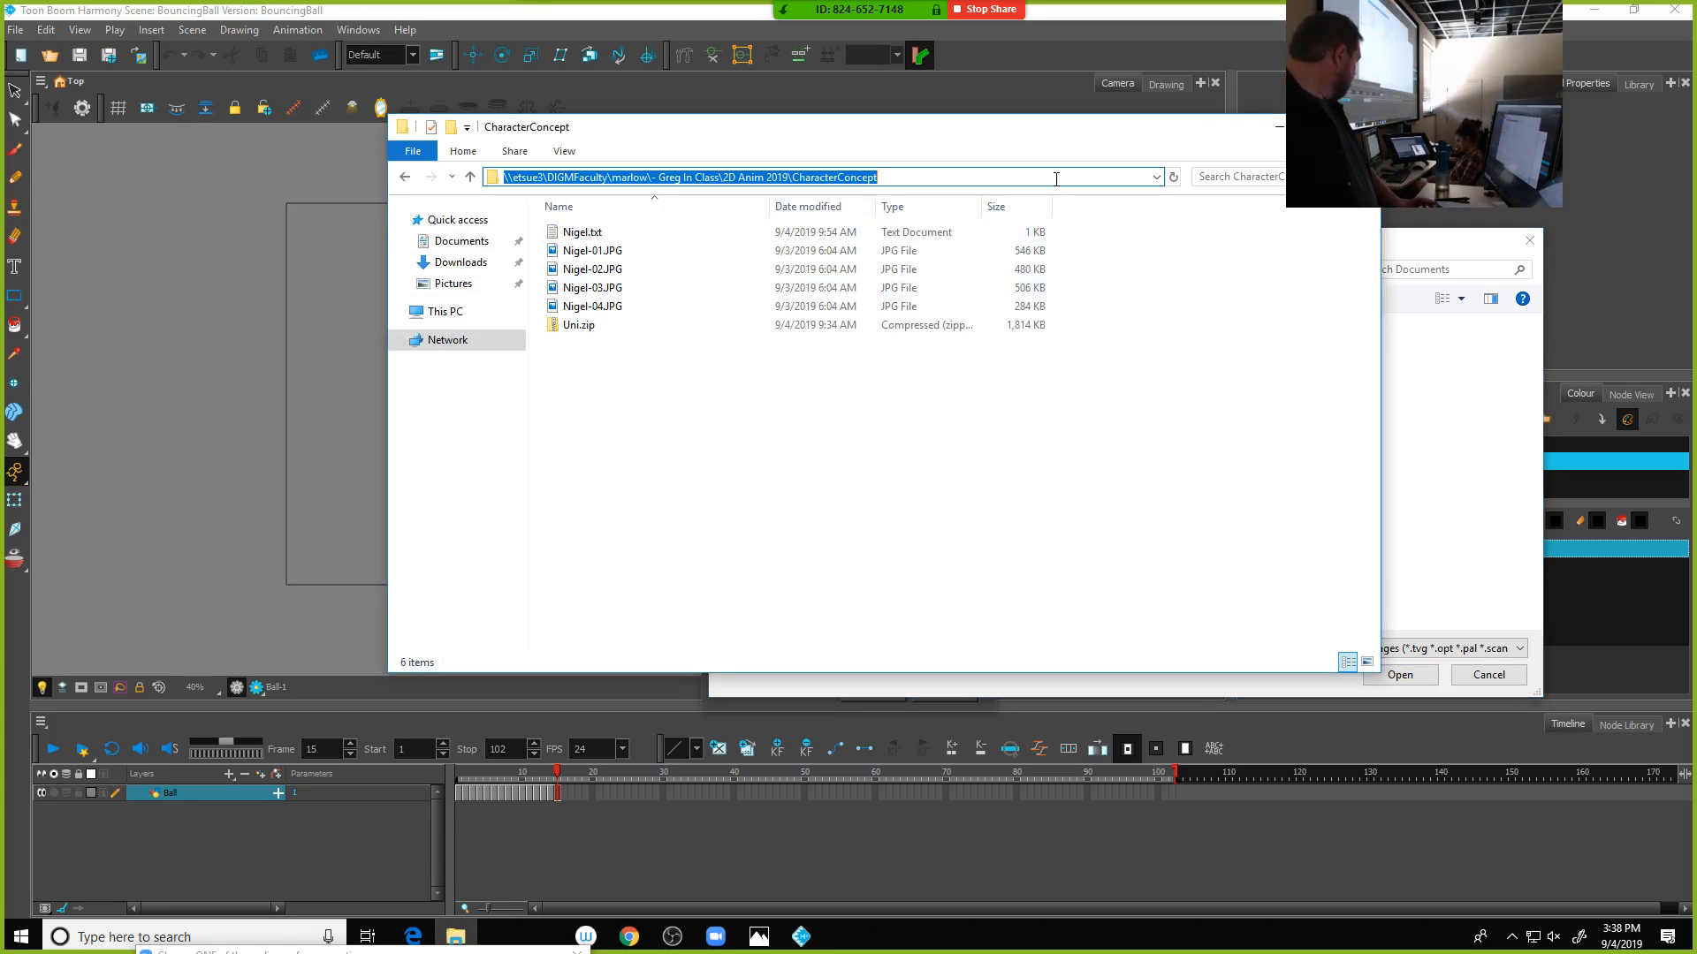
click(1461, 245)
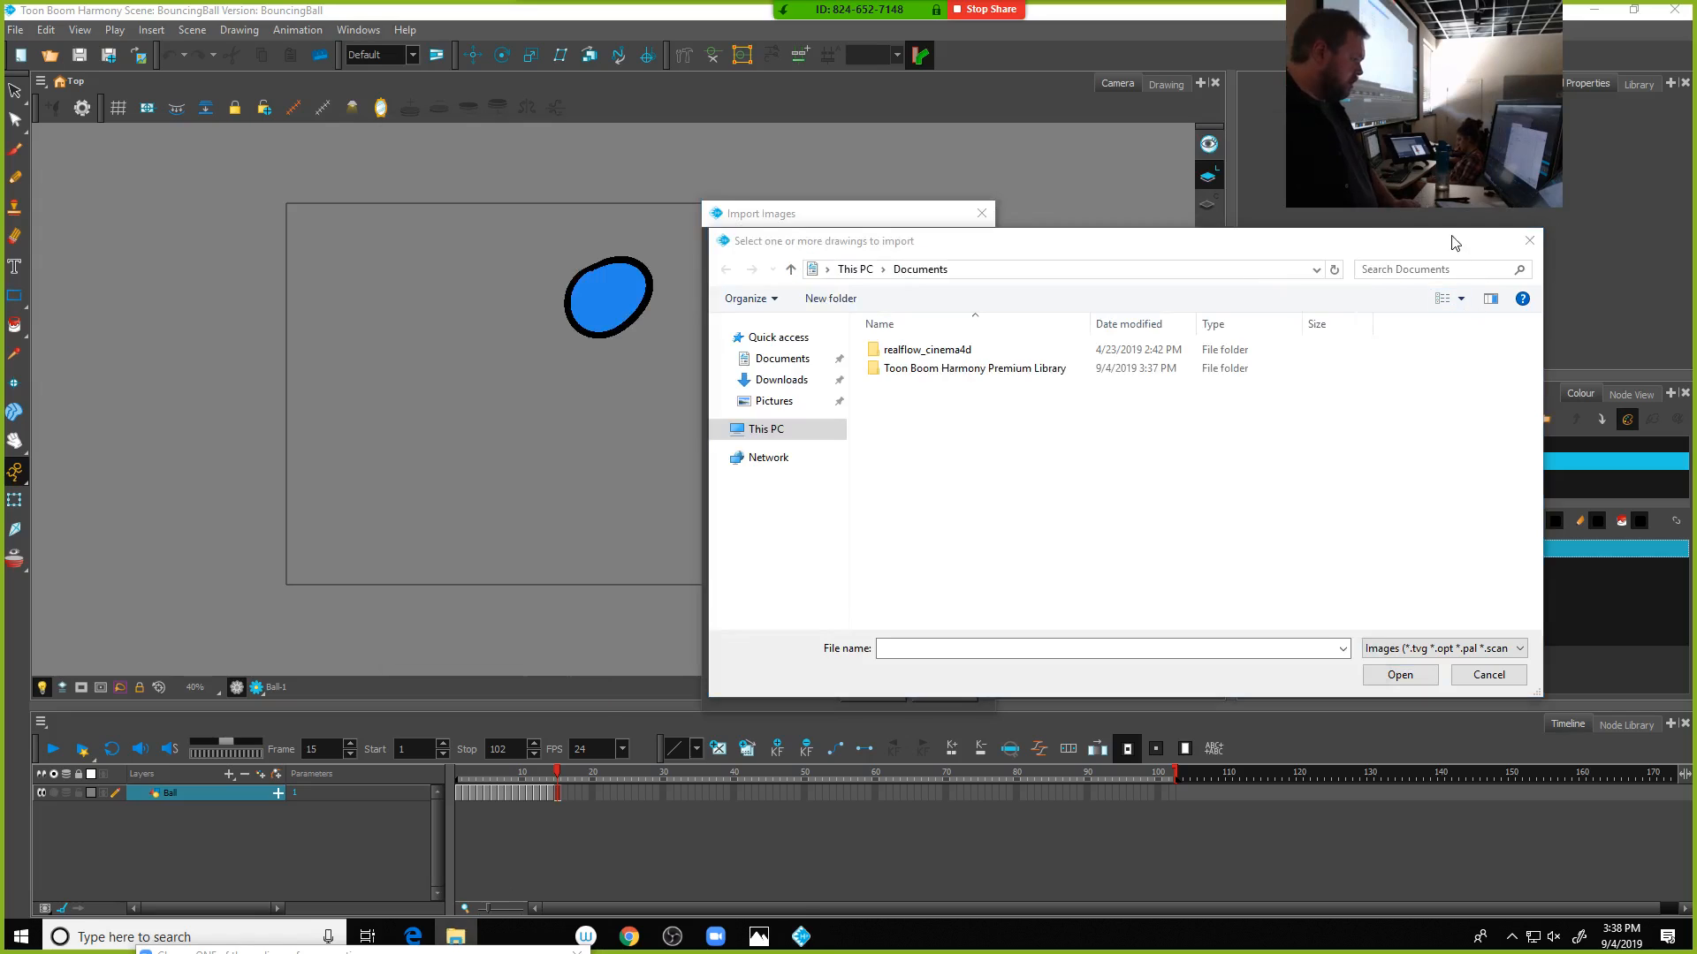
click(1140, 270)
key(ctrl+v)
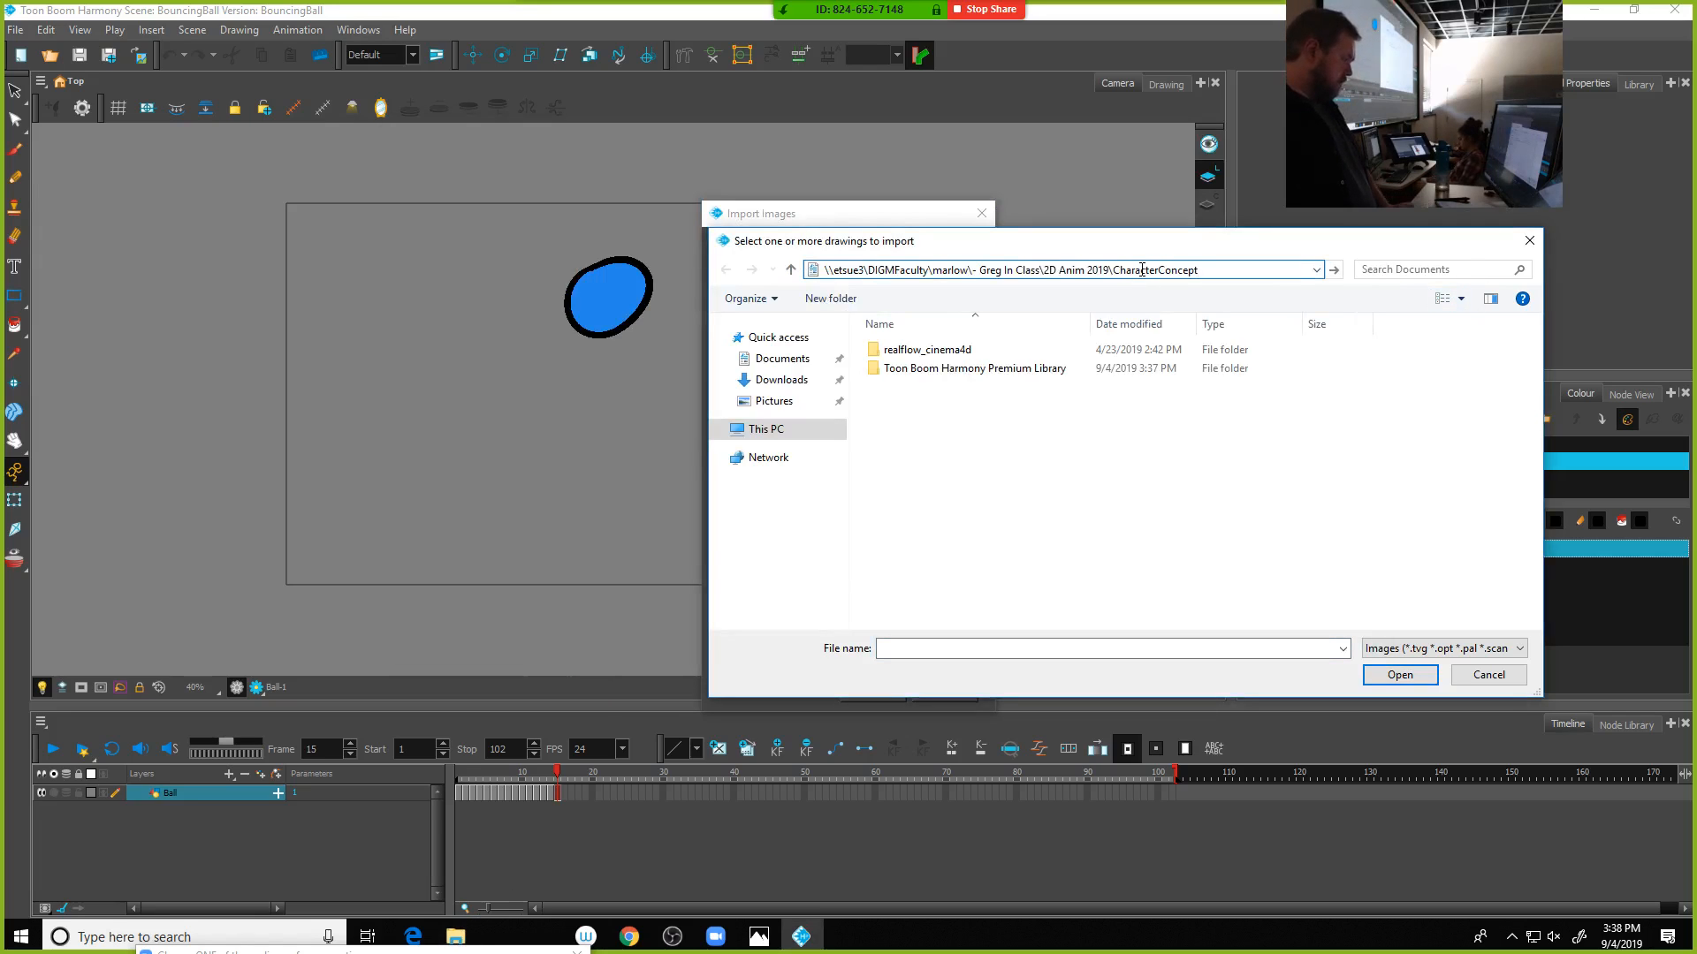
key(Return)
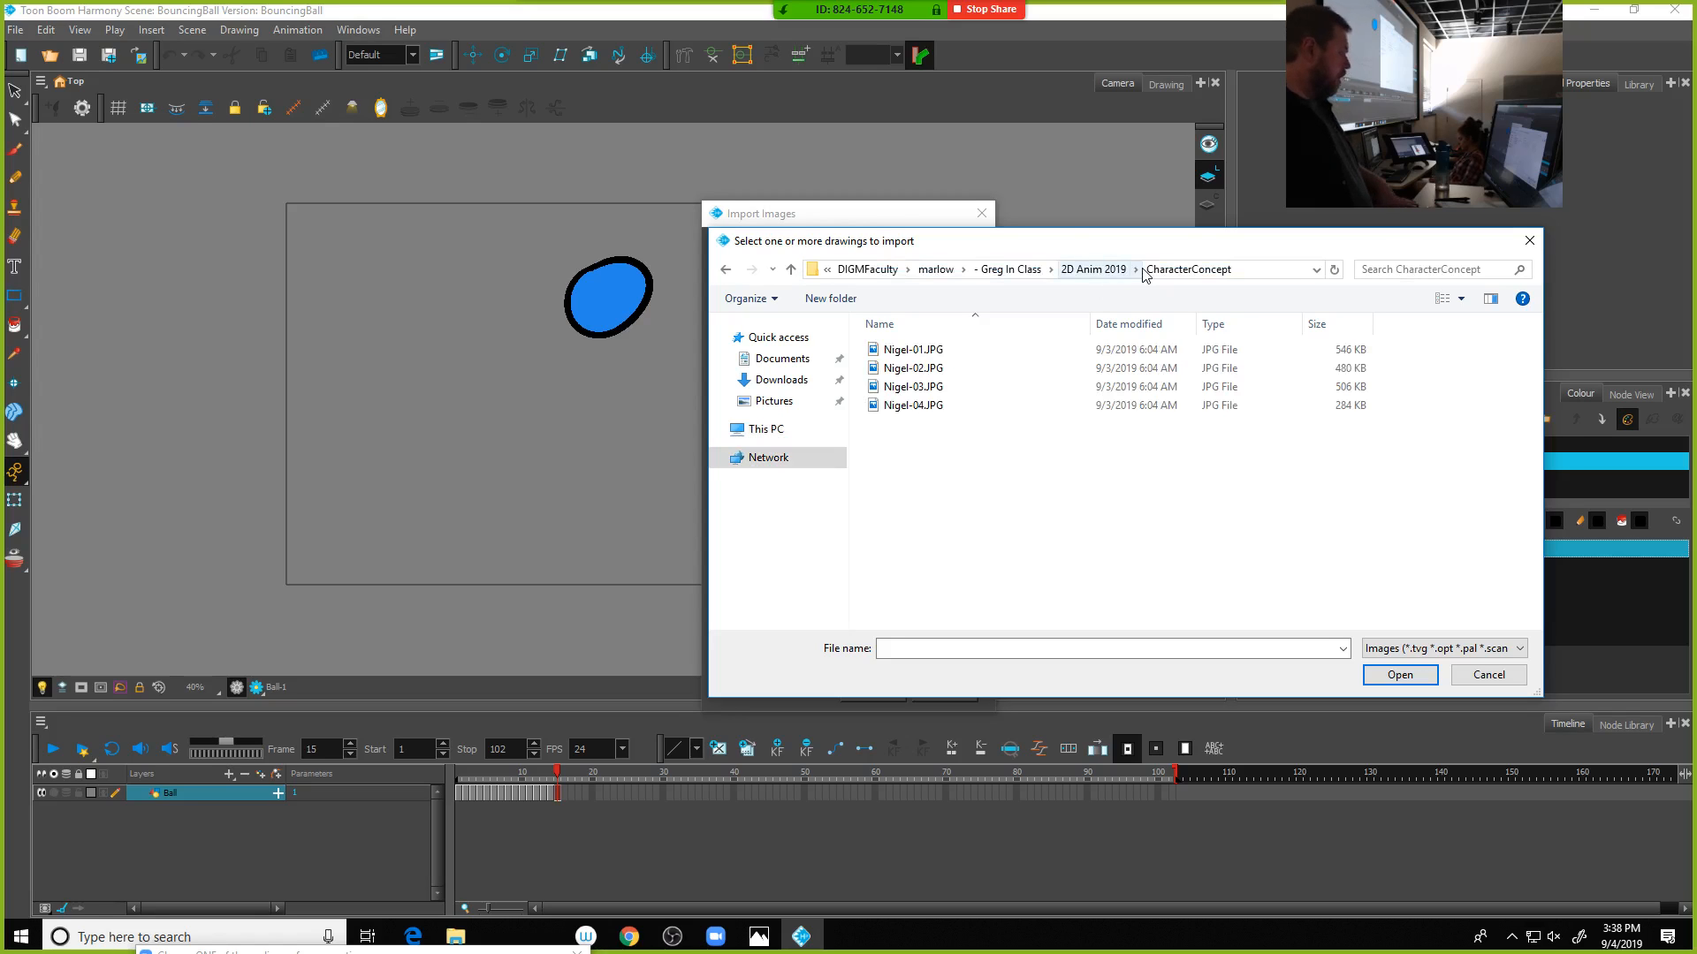
Import Nigel-01.JPG and Nigel-04.JPG as Toon Boom bitmap drawings on a single layer named Nigel, using Vertical Fit alignment
click(919, 350)
ctrl+click(927, 408)
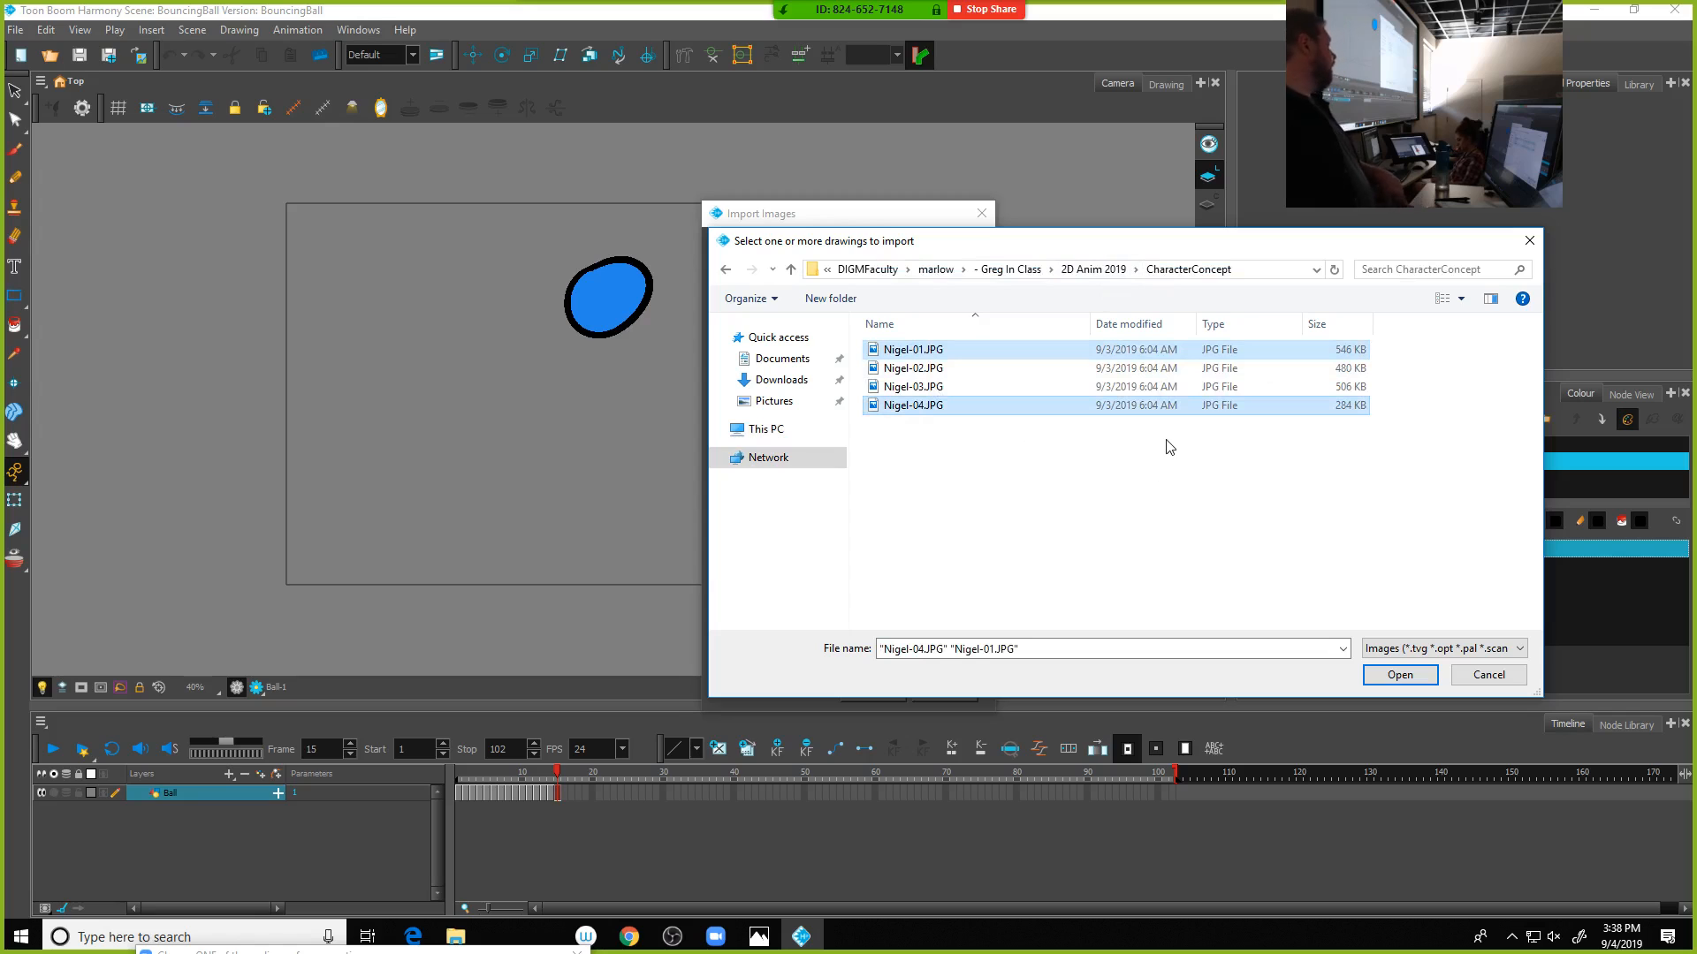
click(1399, 675)
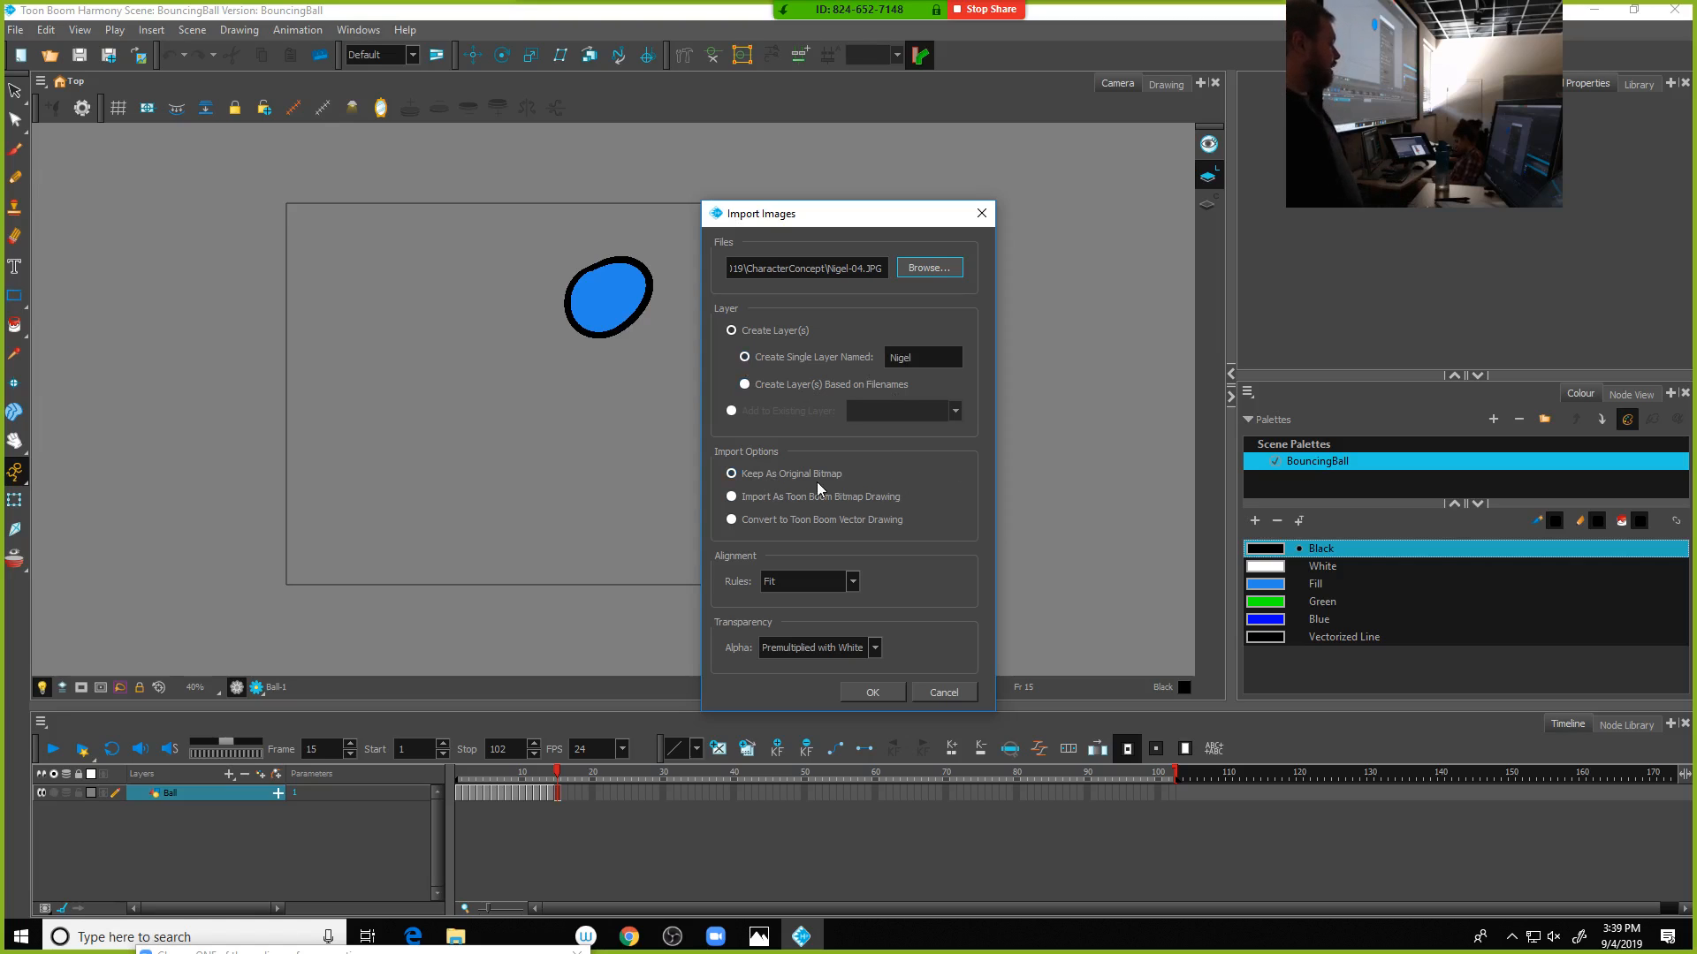
click(732, 497)
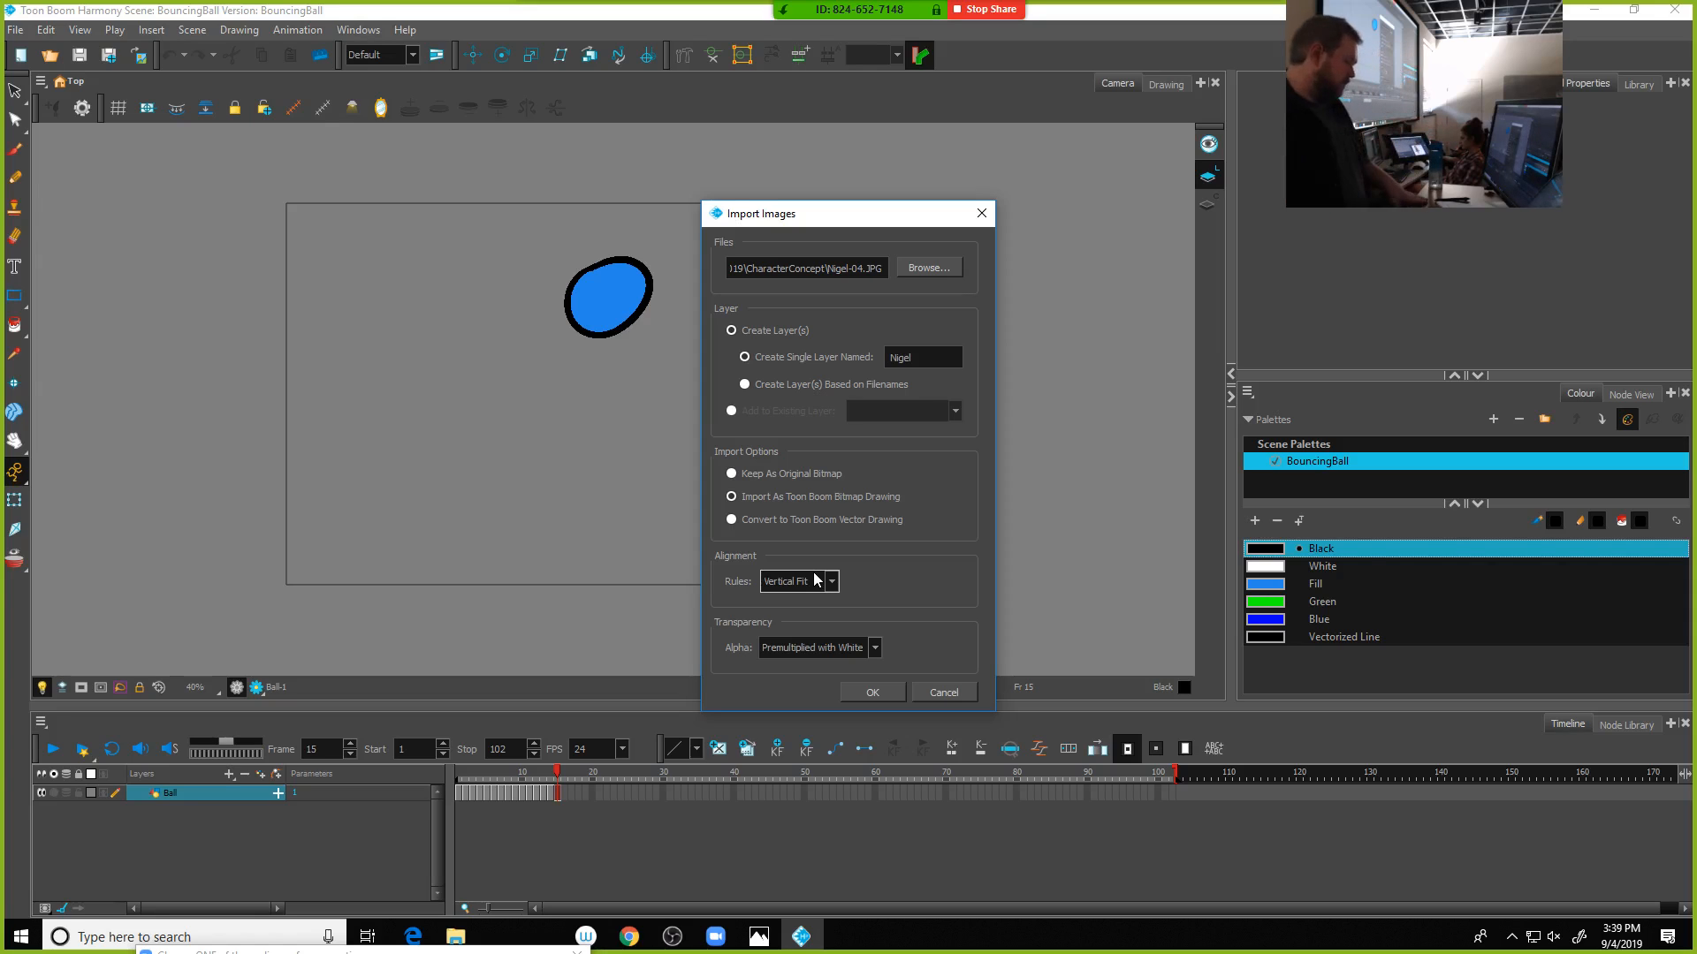
click(889, 693)
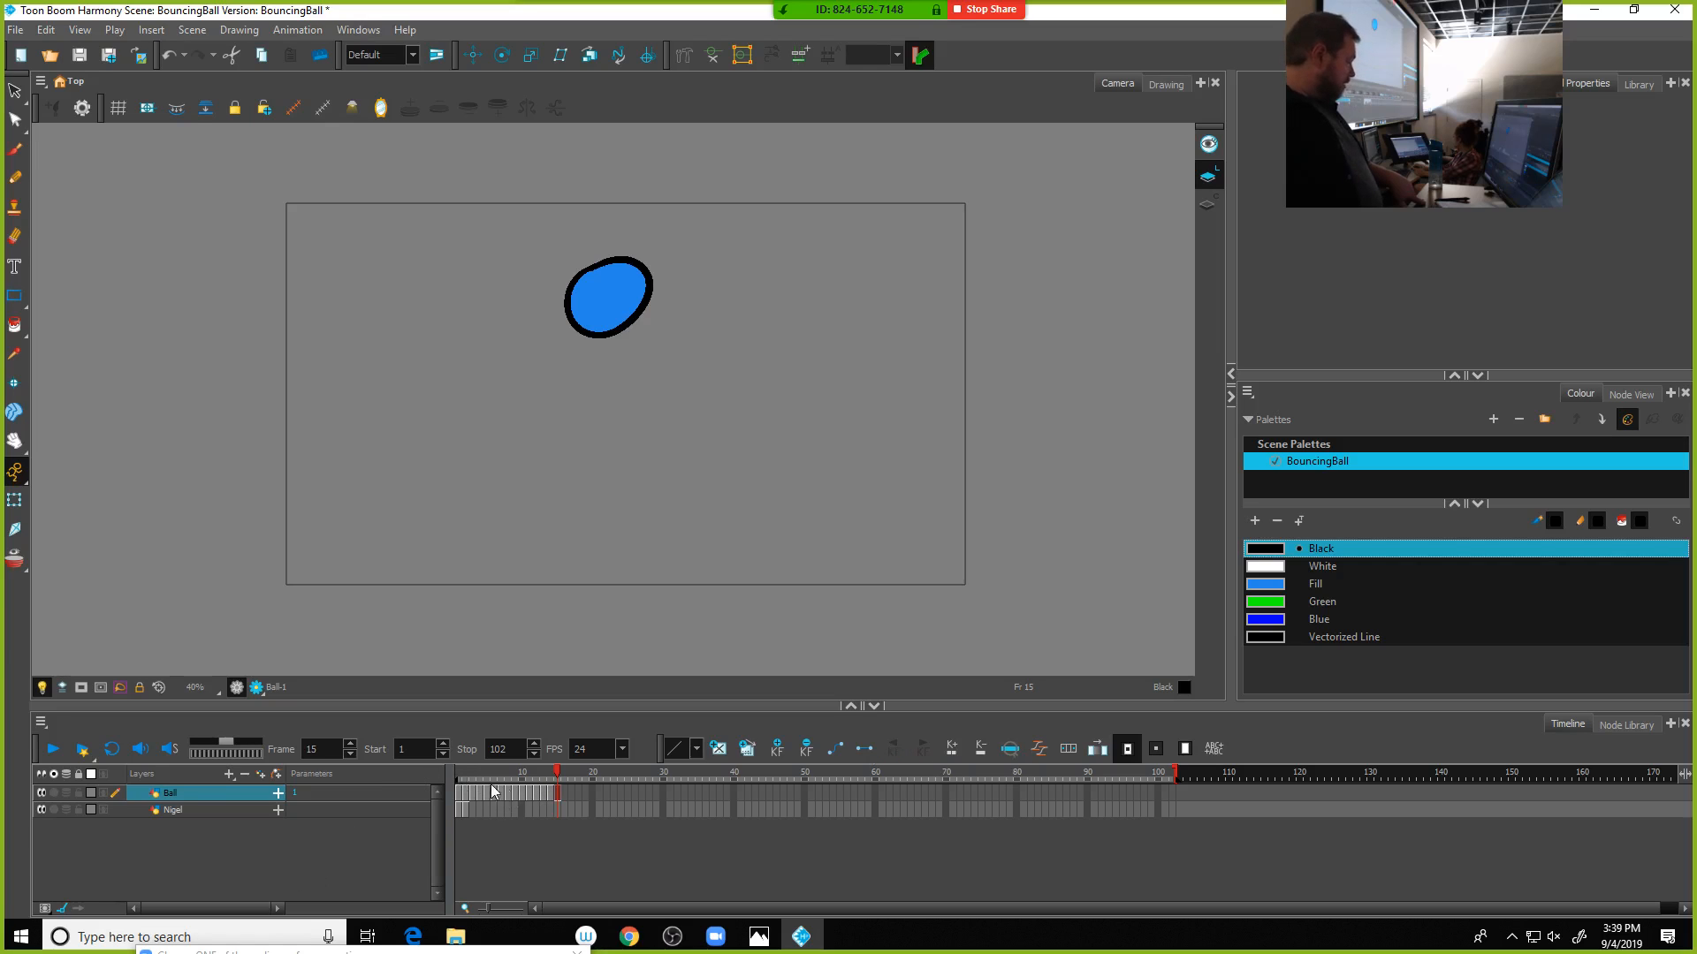
Select the Nigel layer and check its imported drawings on frames 1 and 2, returning to frame 1
click(210, 810)
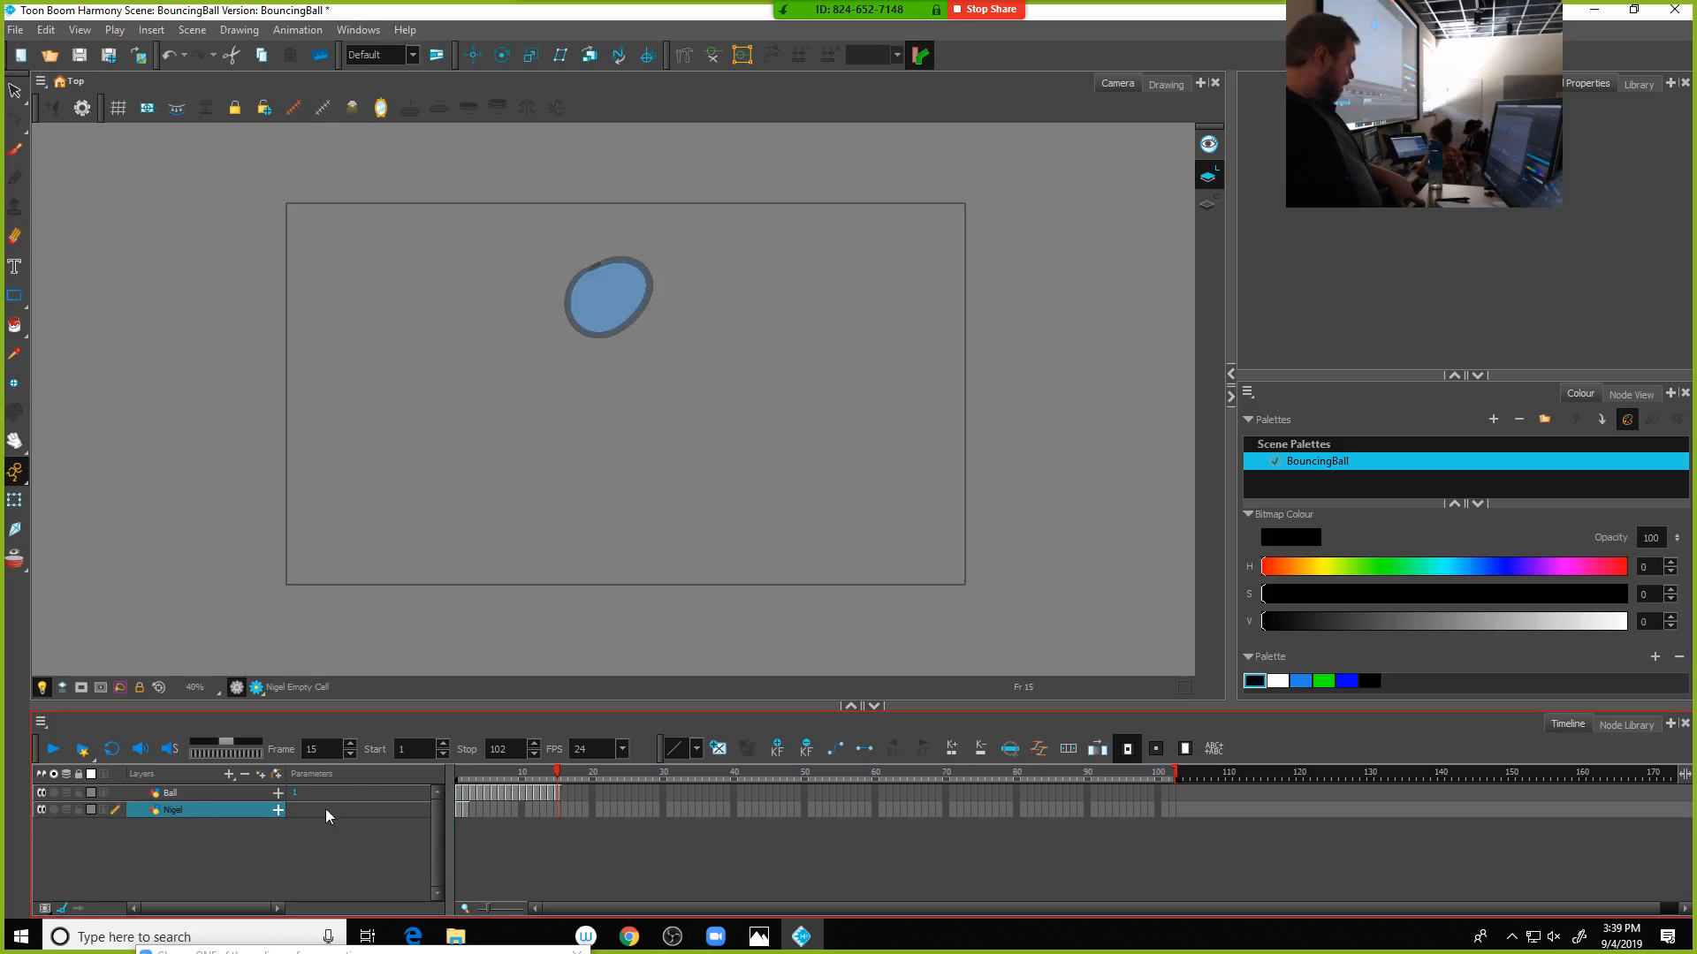
click(457, 779)
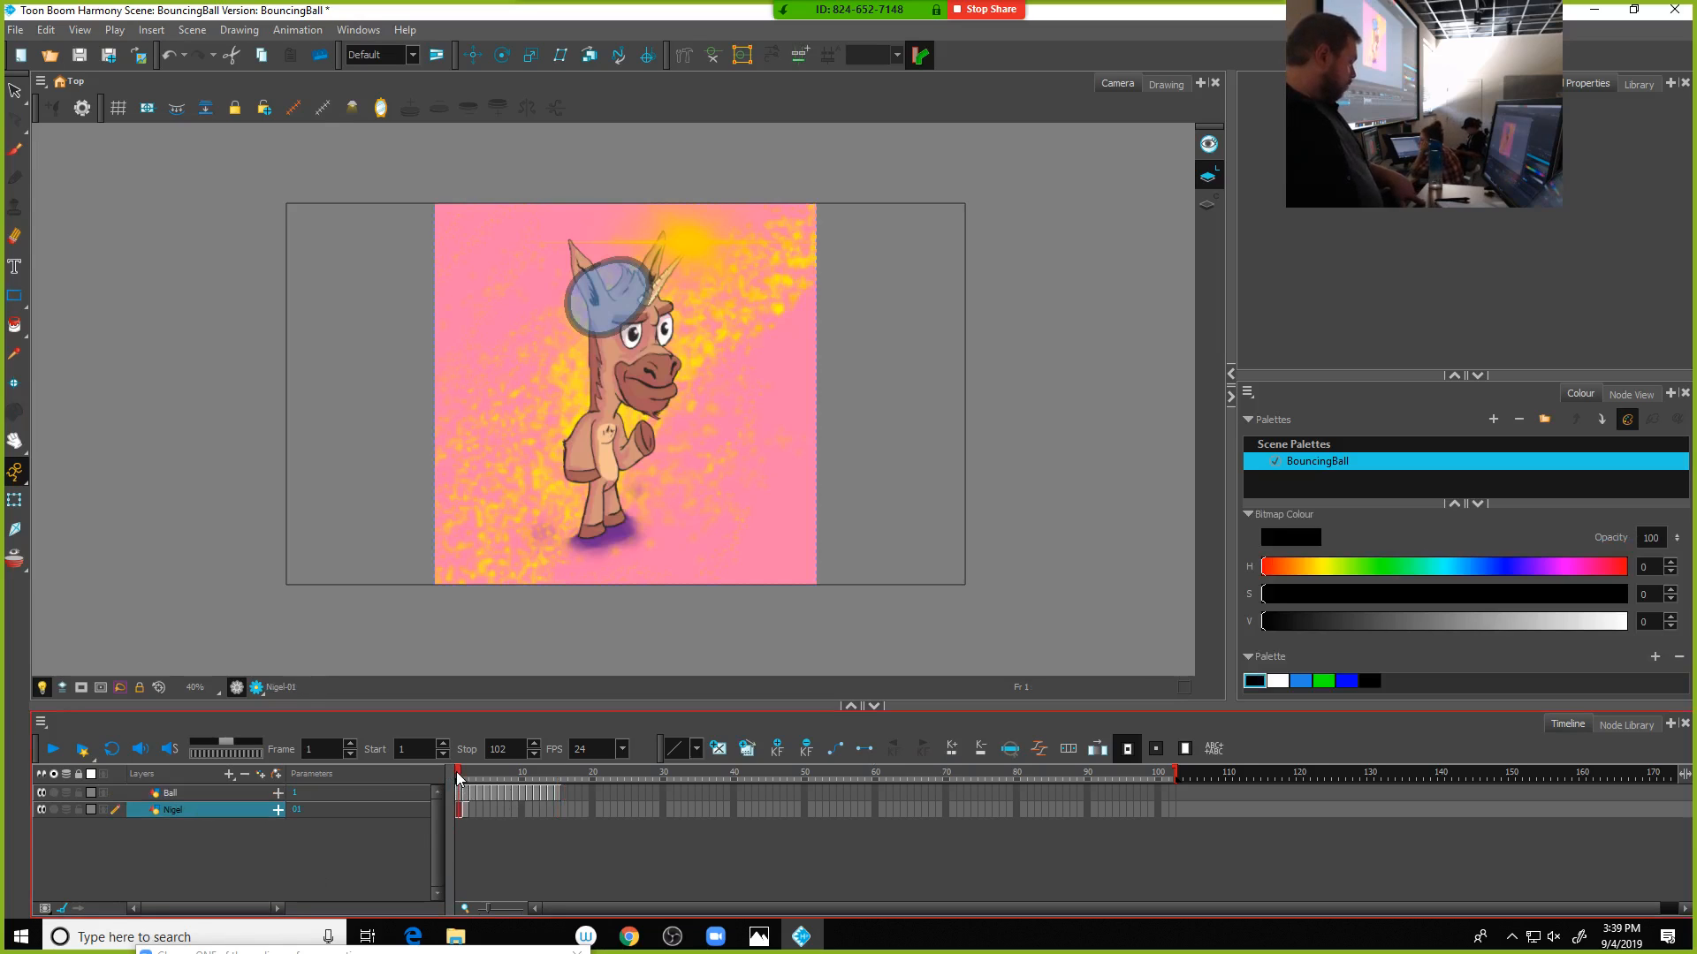
click(465, 774)
click(457, 774)
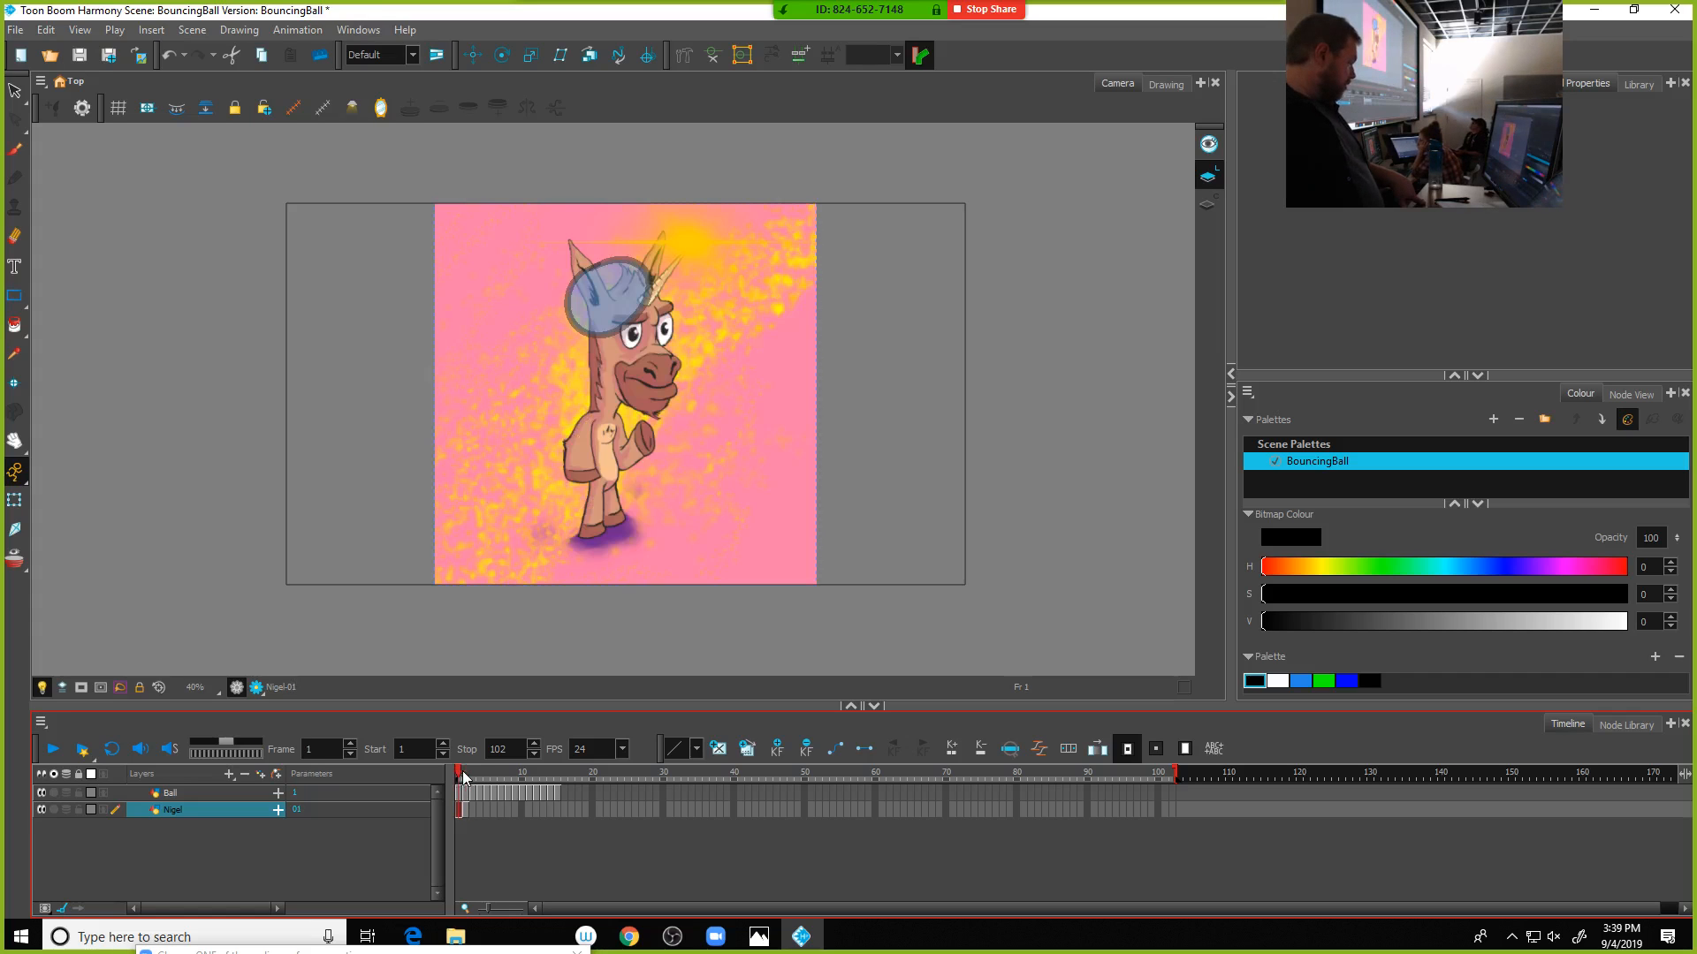
Duplicate the Nigel layer and delete the frame 2 sketch from the original layer, keeping only its colour image
click(464, 775)
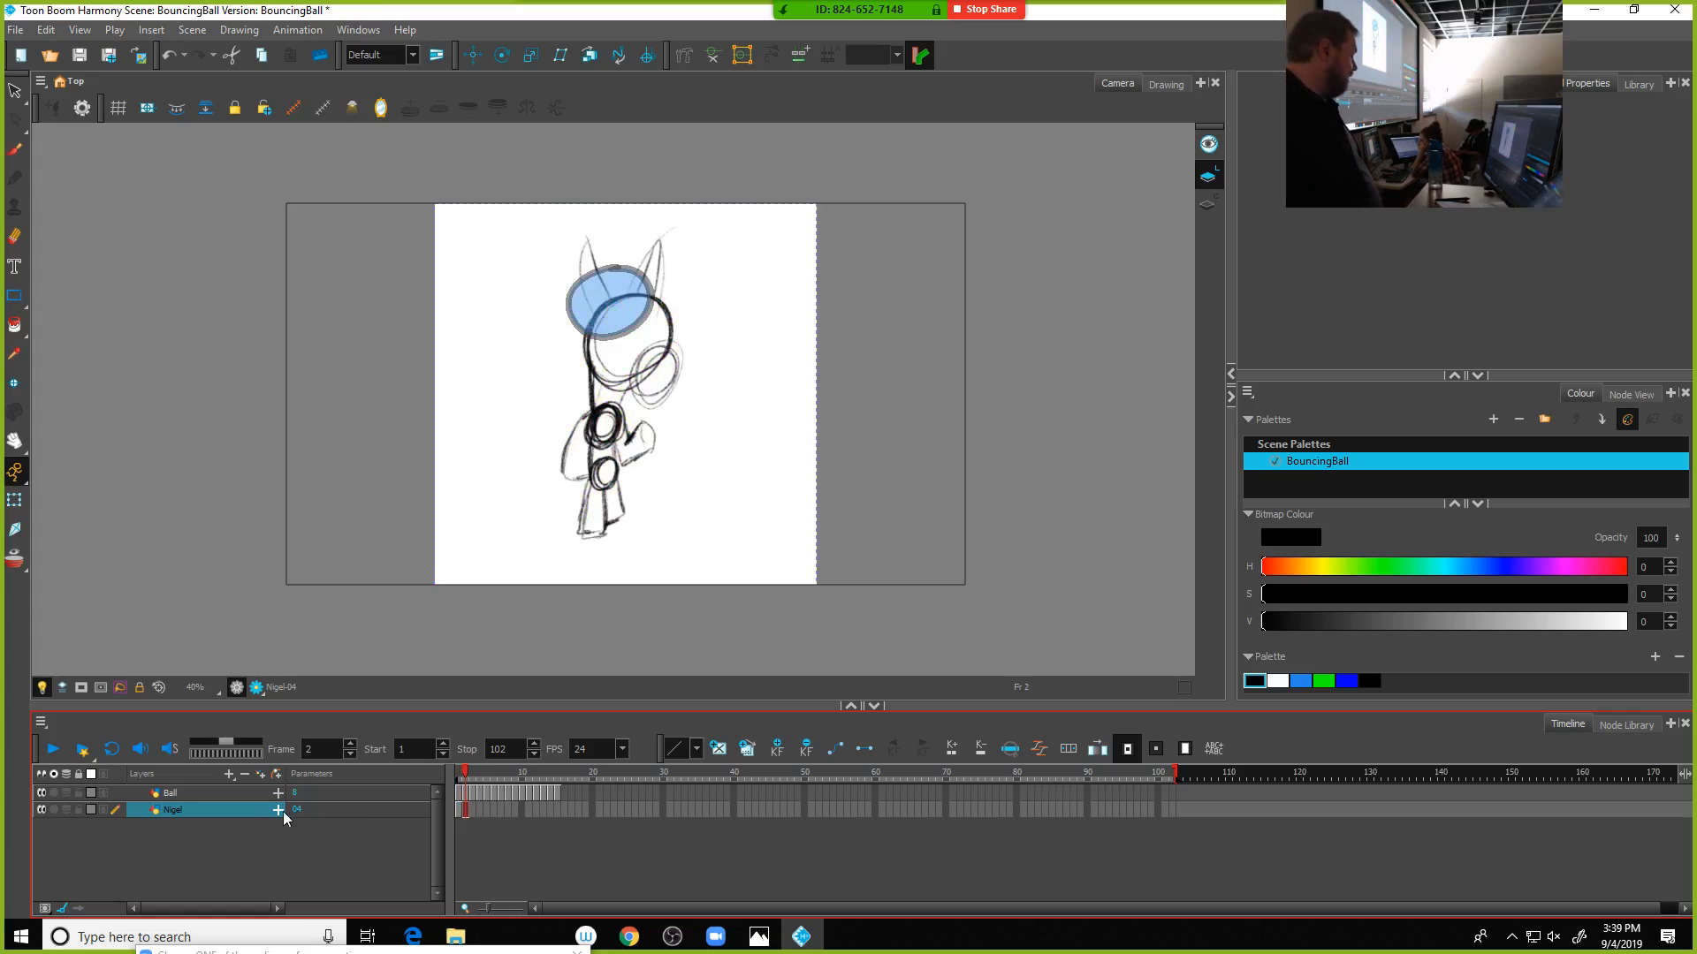
right_click(246, 808)
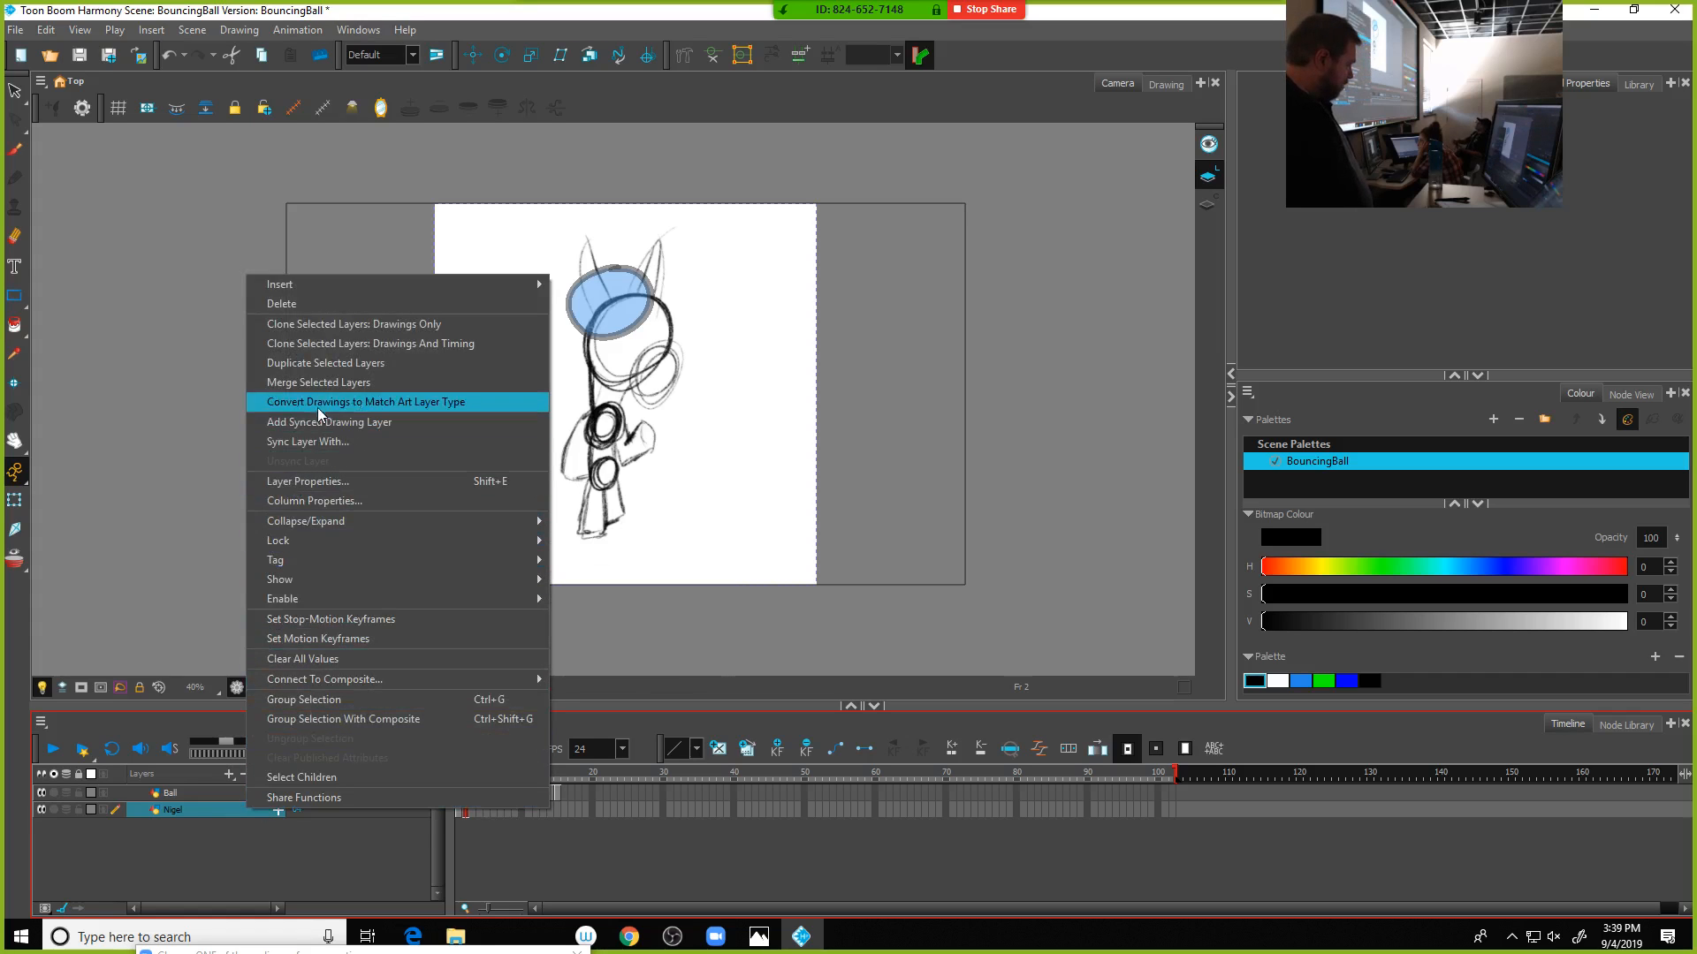
click(332, 363)
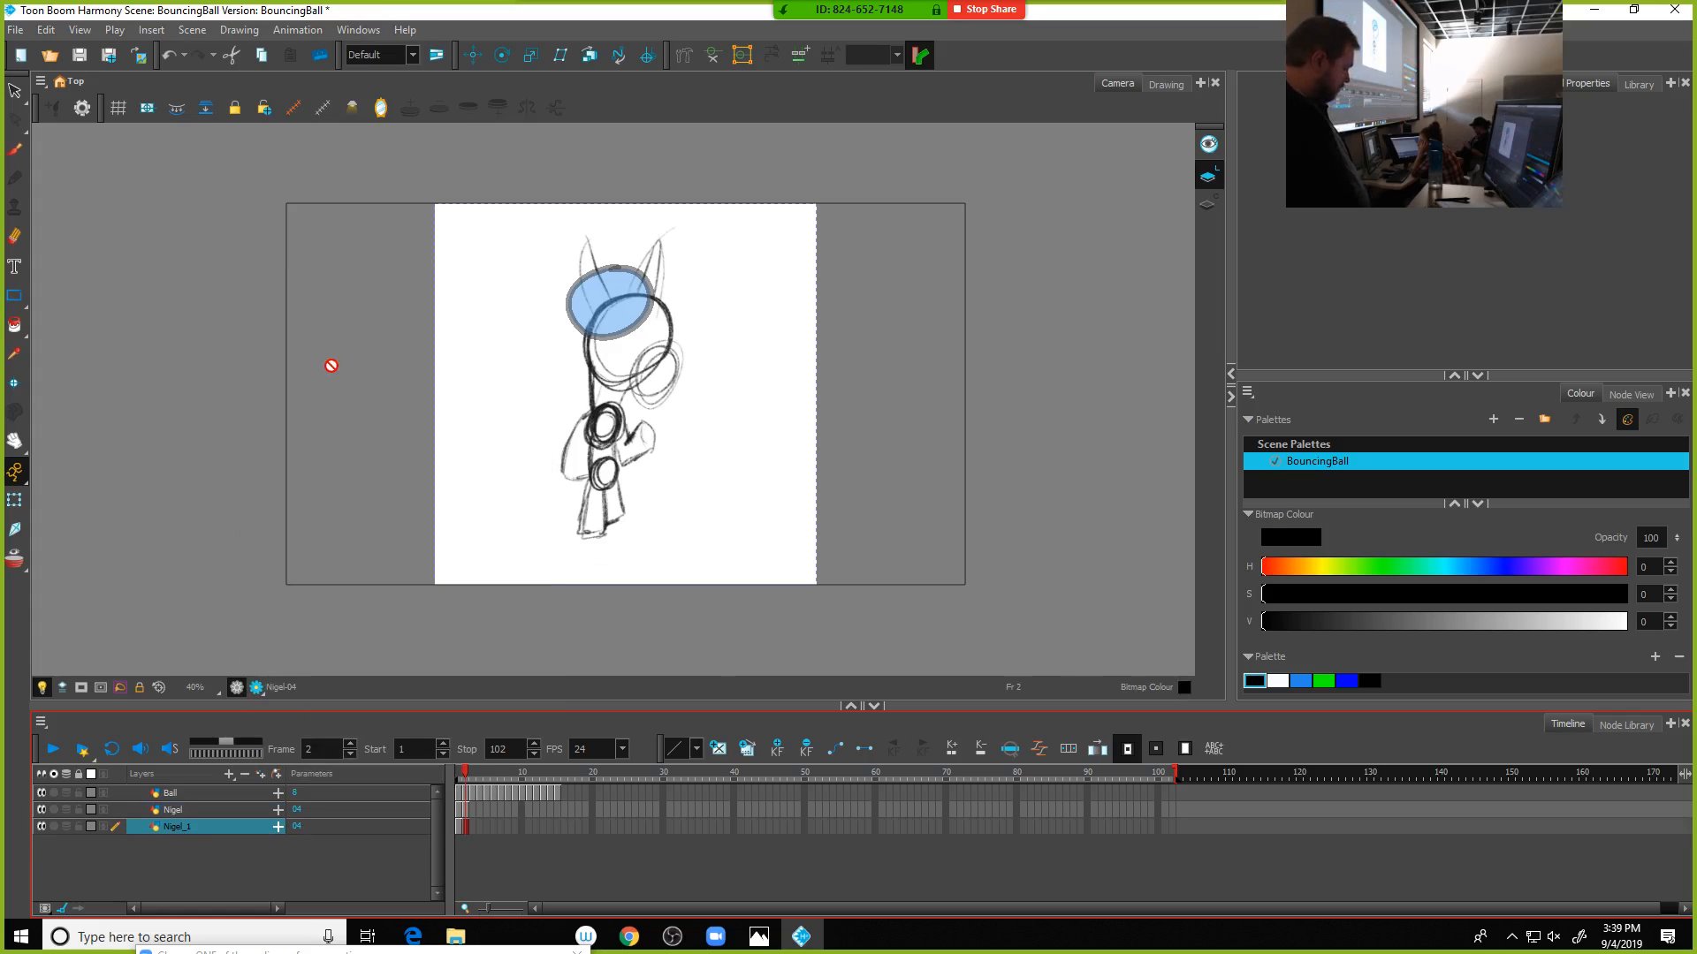
click(465, 814)
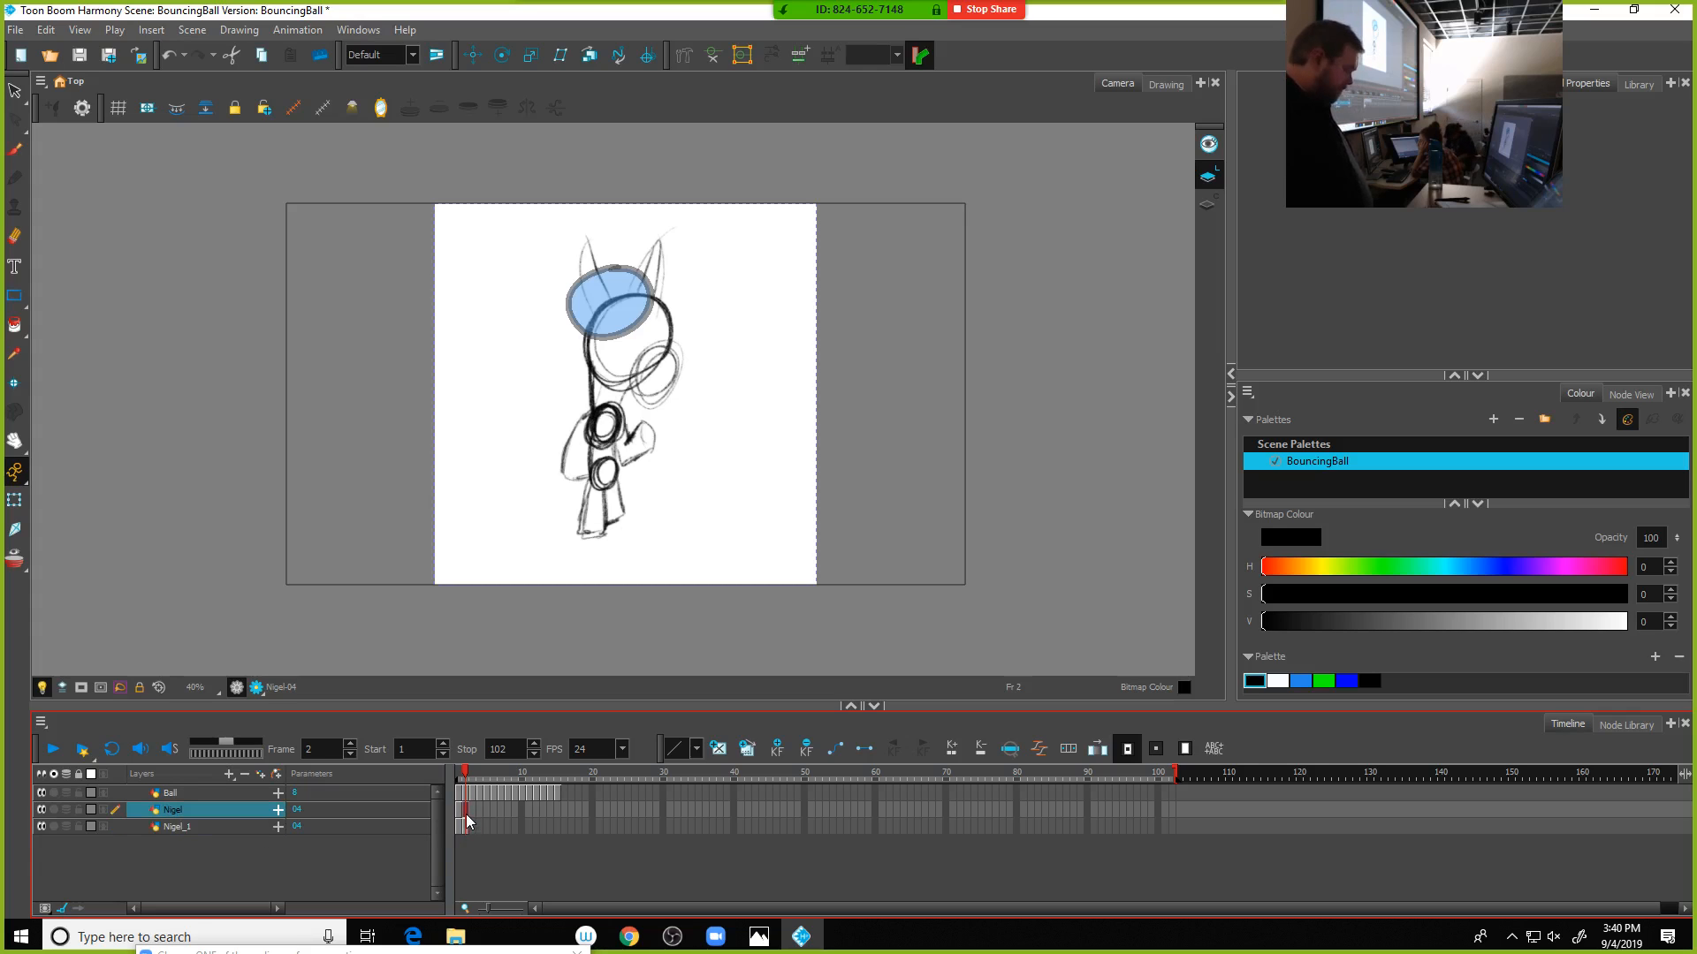
key(Delete)
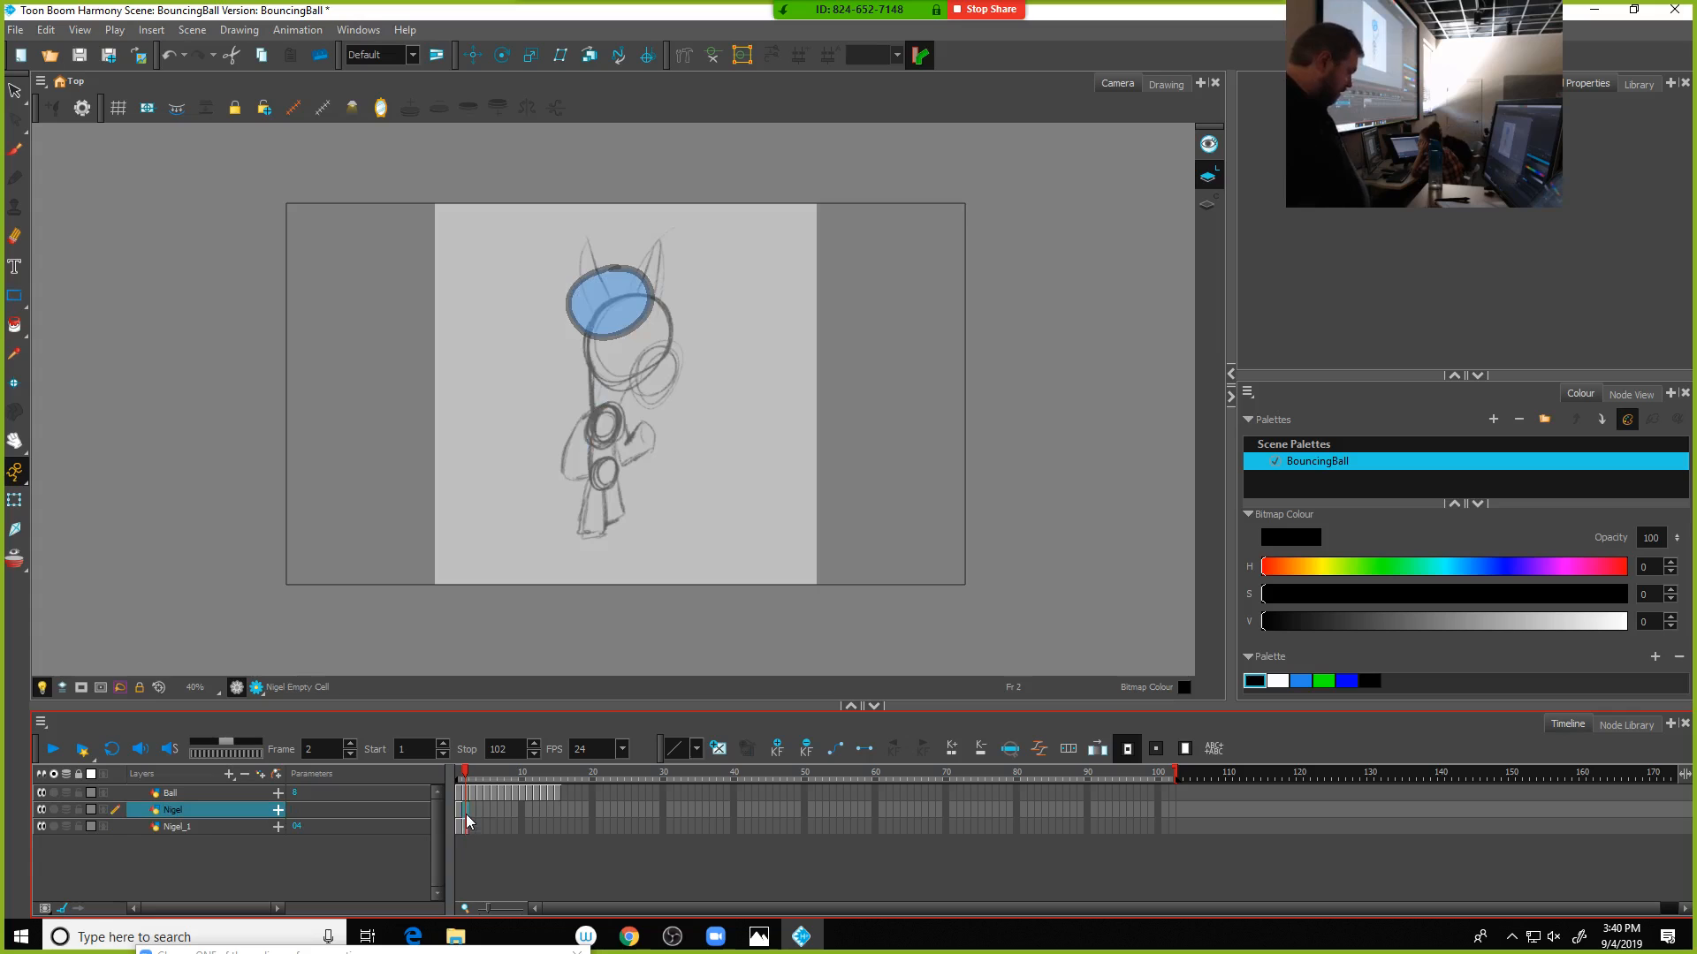
On the Nigel_1 layer, put the sketch drawing 04 on frame 1, clear frame 2, and scrub the first frames to check
click(460, 828)
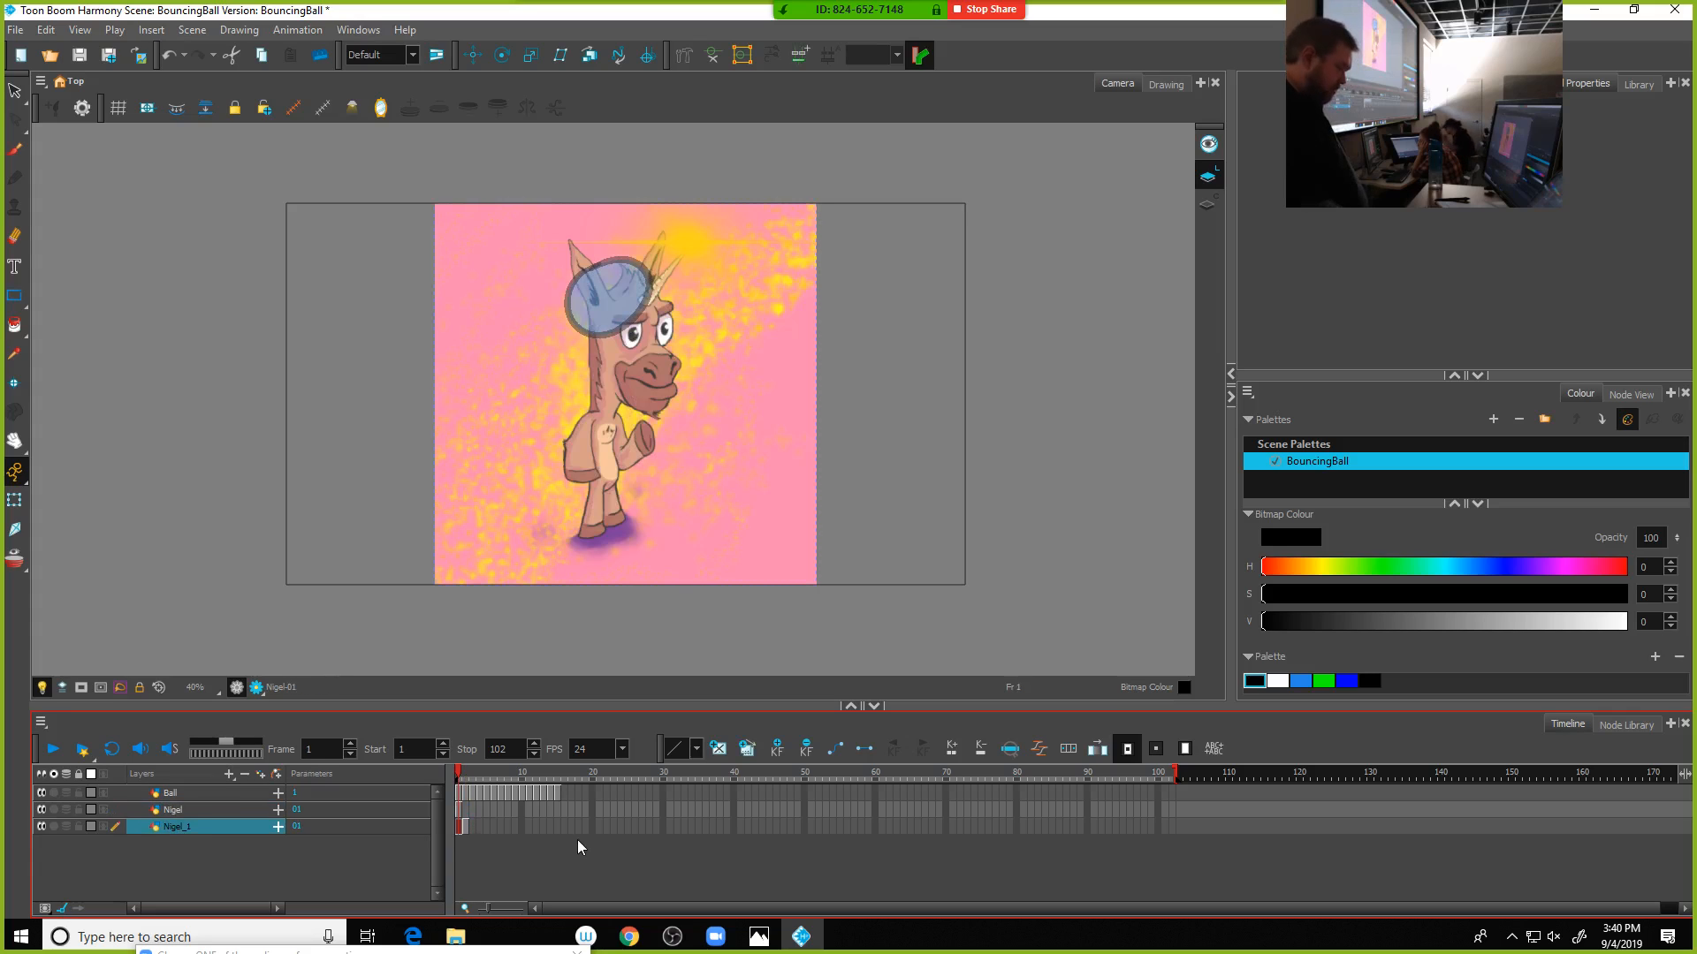
click(465, 828)
click(459, 828)
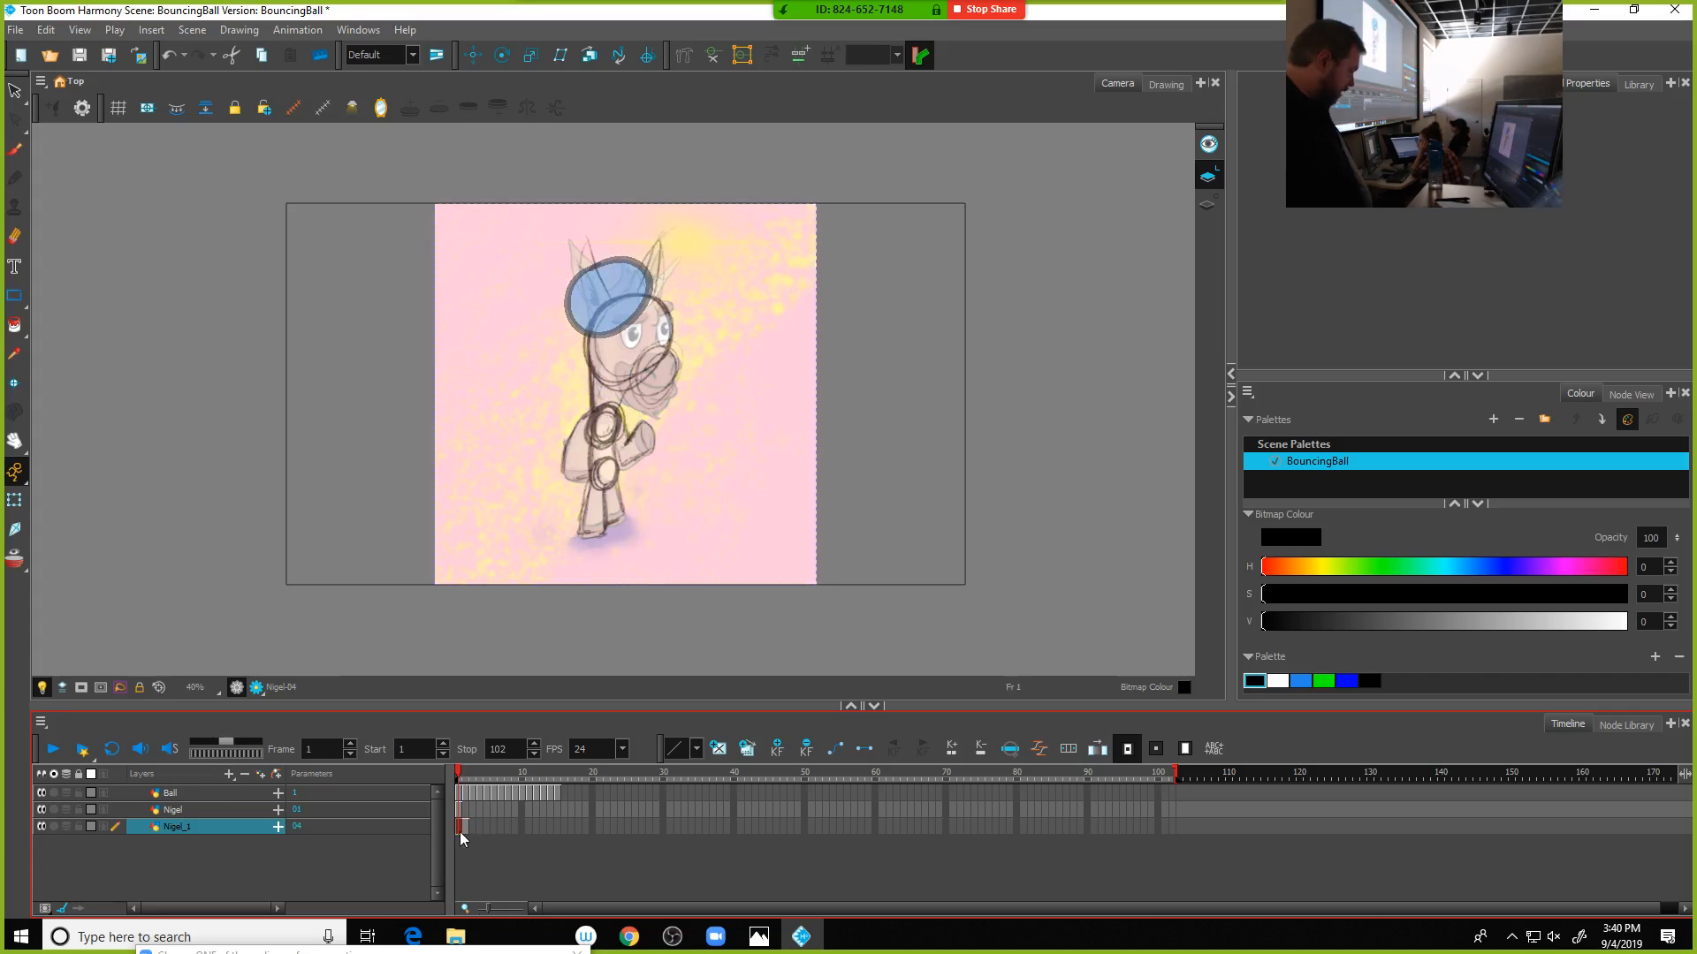
click(465, 828)
key(Delete)
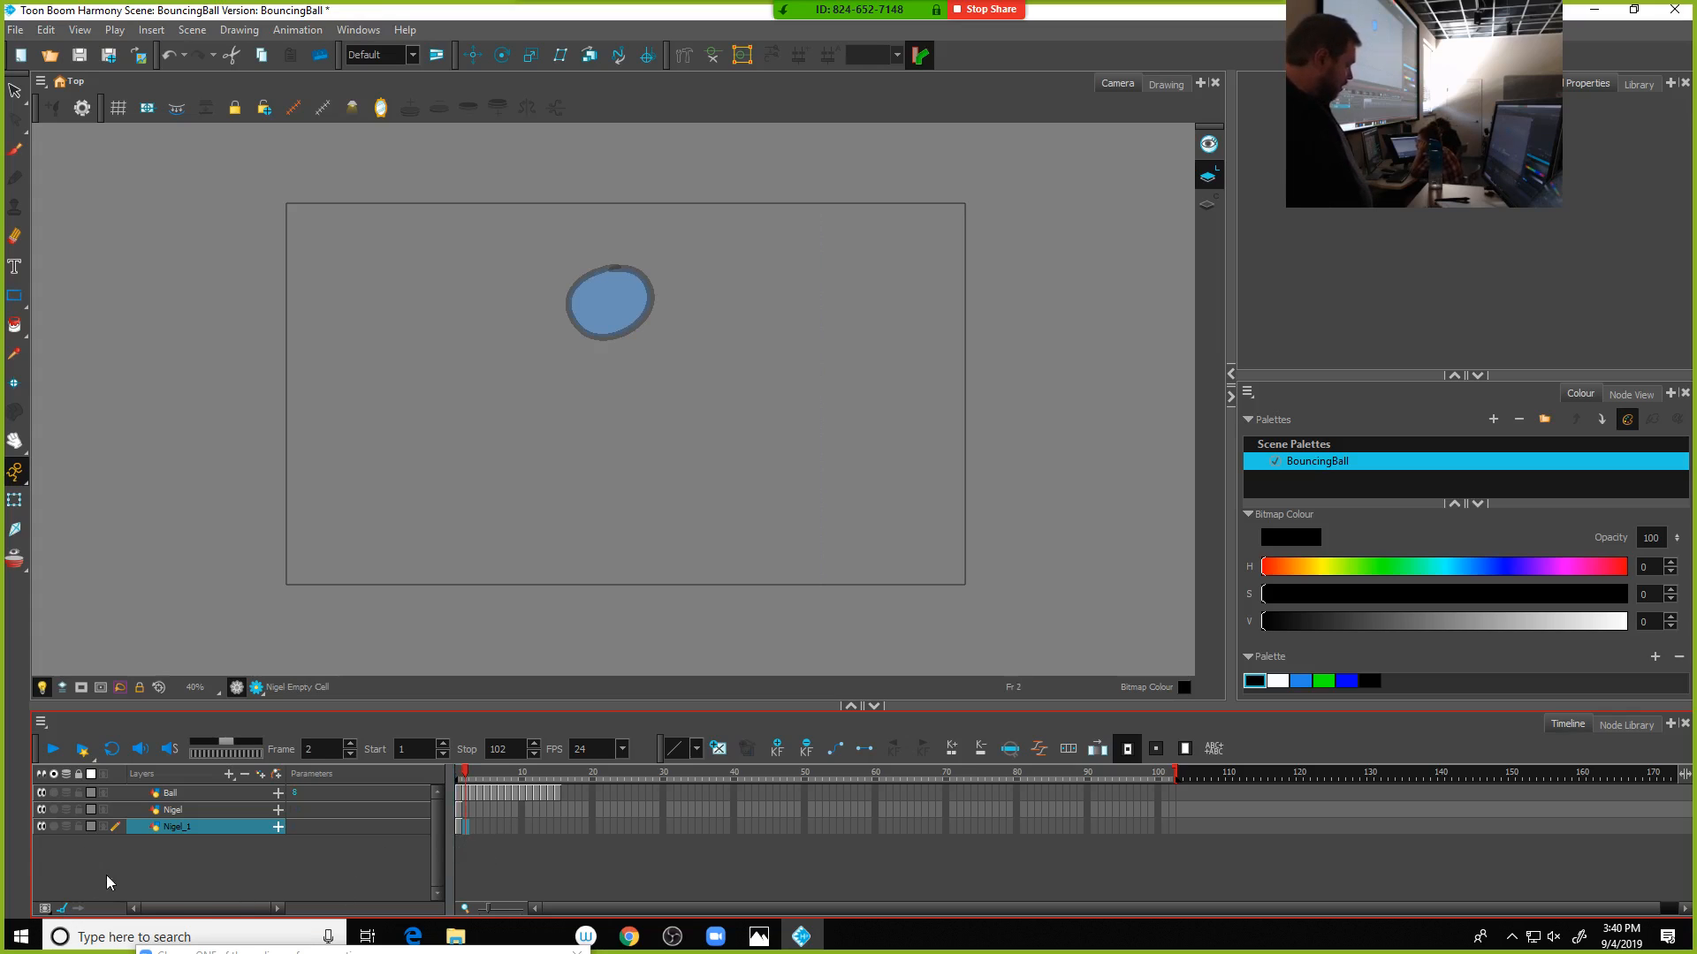
drag(466, 778, 457, 778)
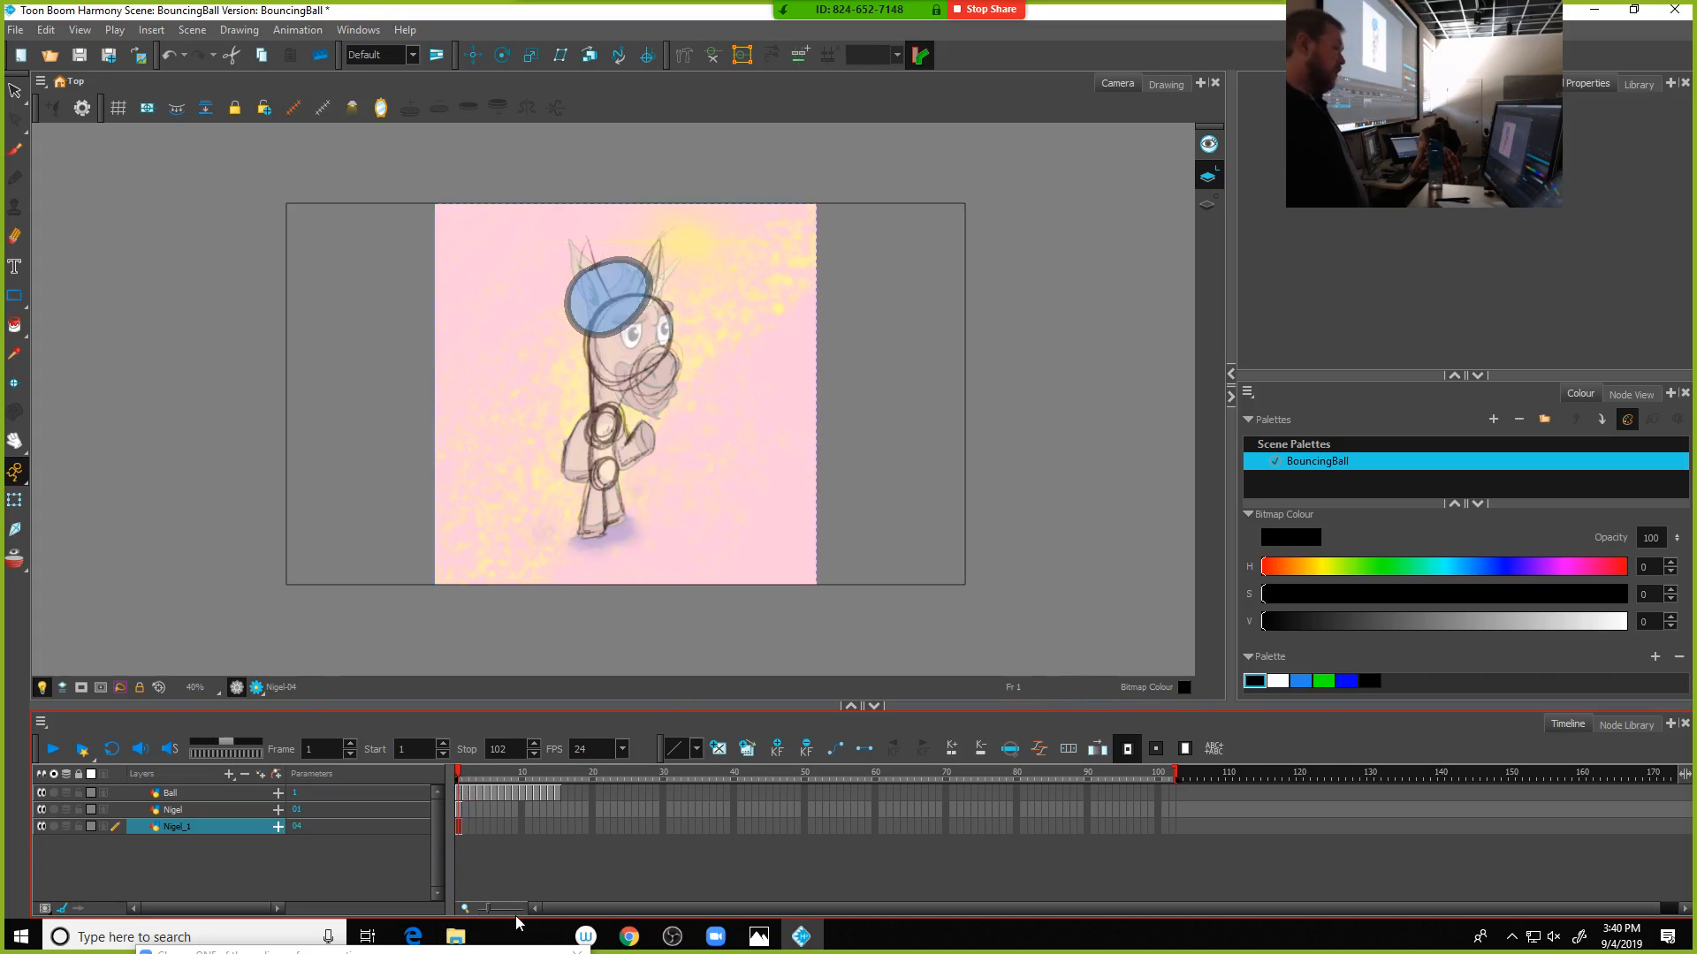
click(483, 774)
mouse_move(482, 774)
mouse_down()
mouse_move(553, 774)
mouse_move(456, 775)
mouse_up()
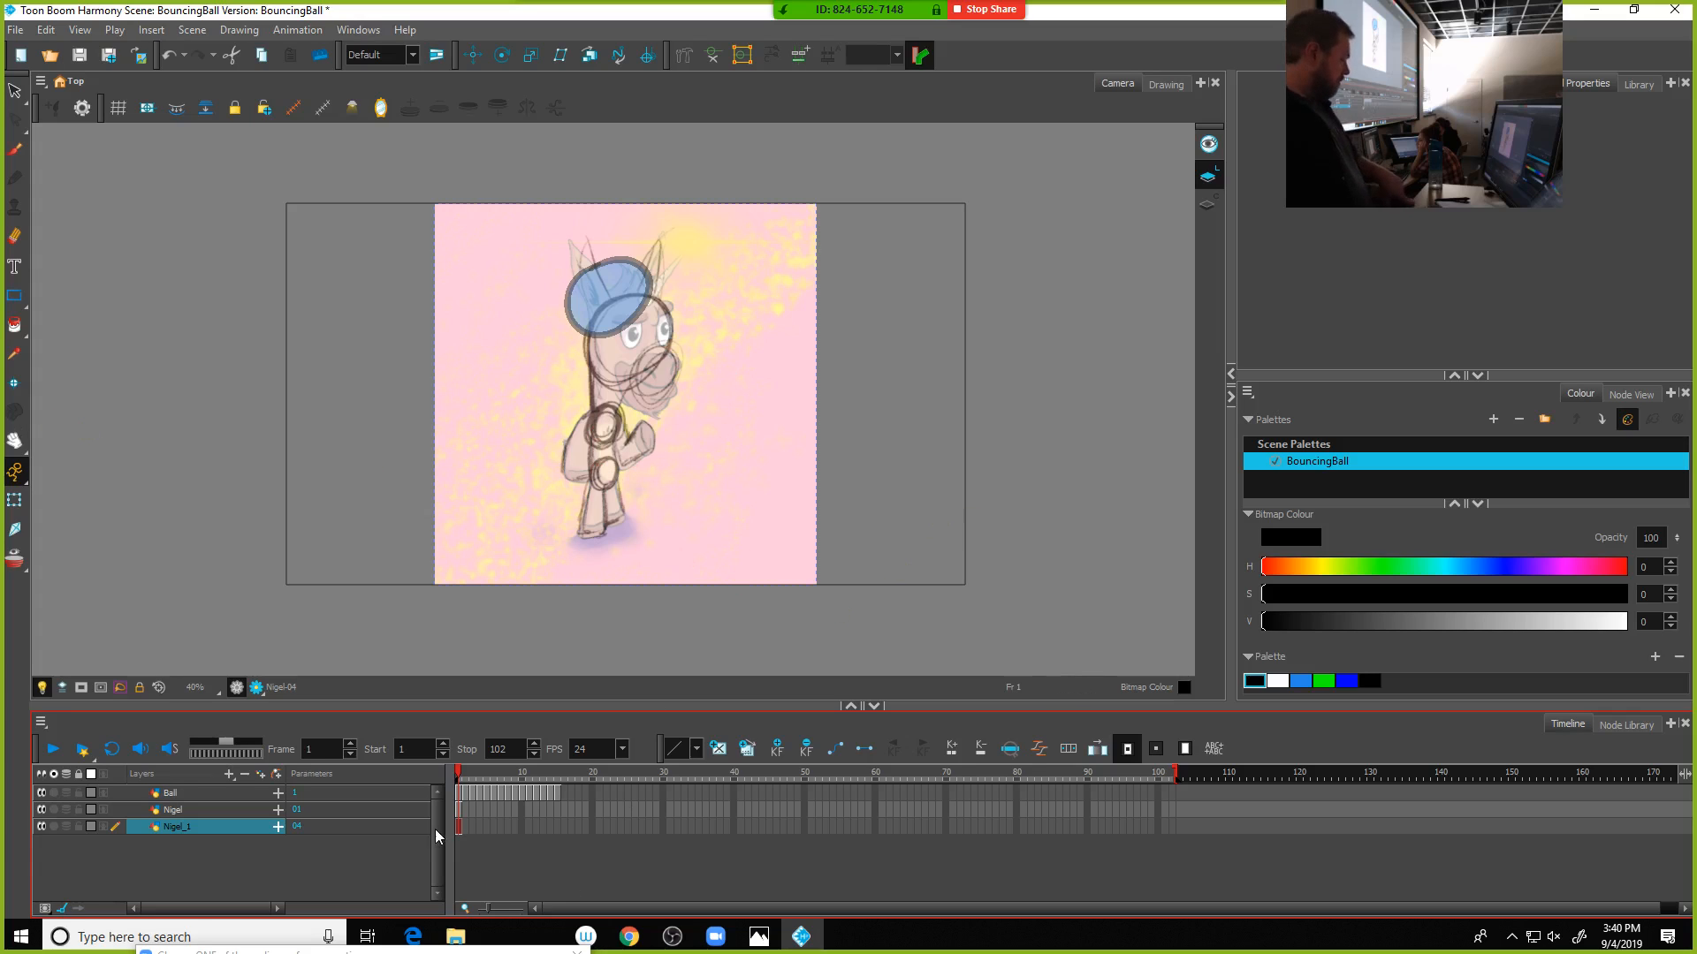
Scale the colour image on the Nigel layer down proportionally to about two thirds of its size, anchored at its lower-left corner
click(460, 809)
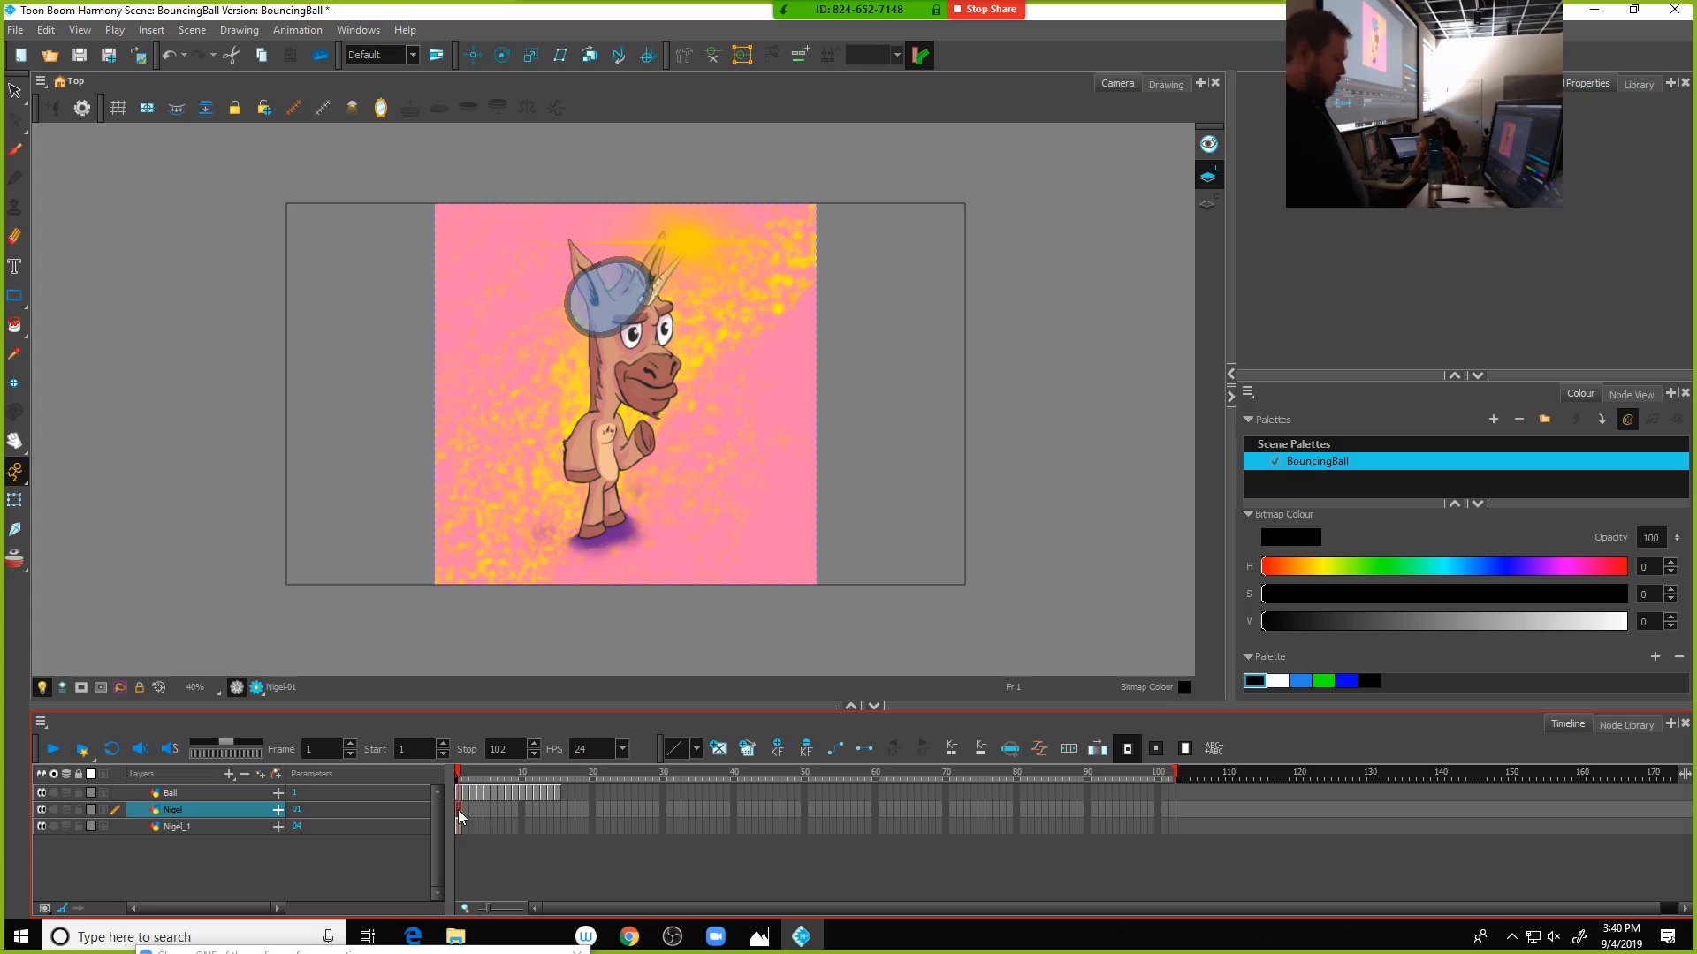
click(15, 91)
click(762, 258)
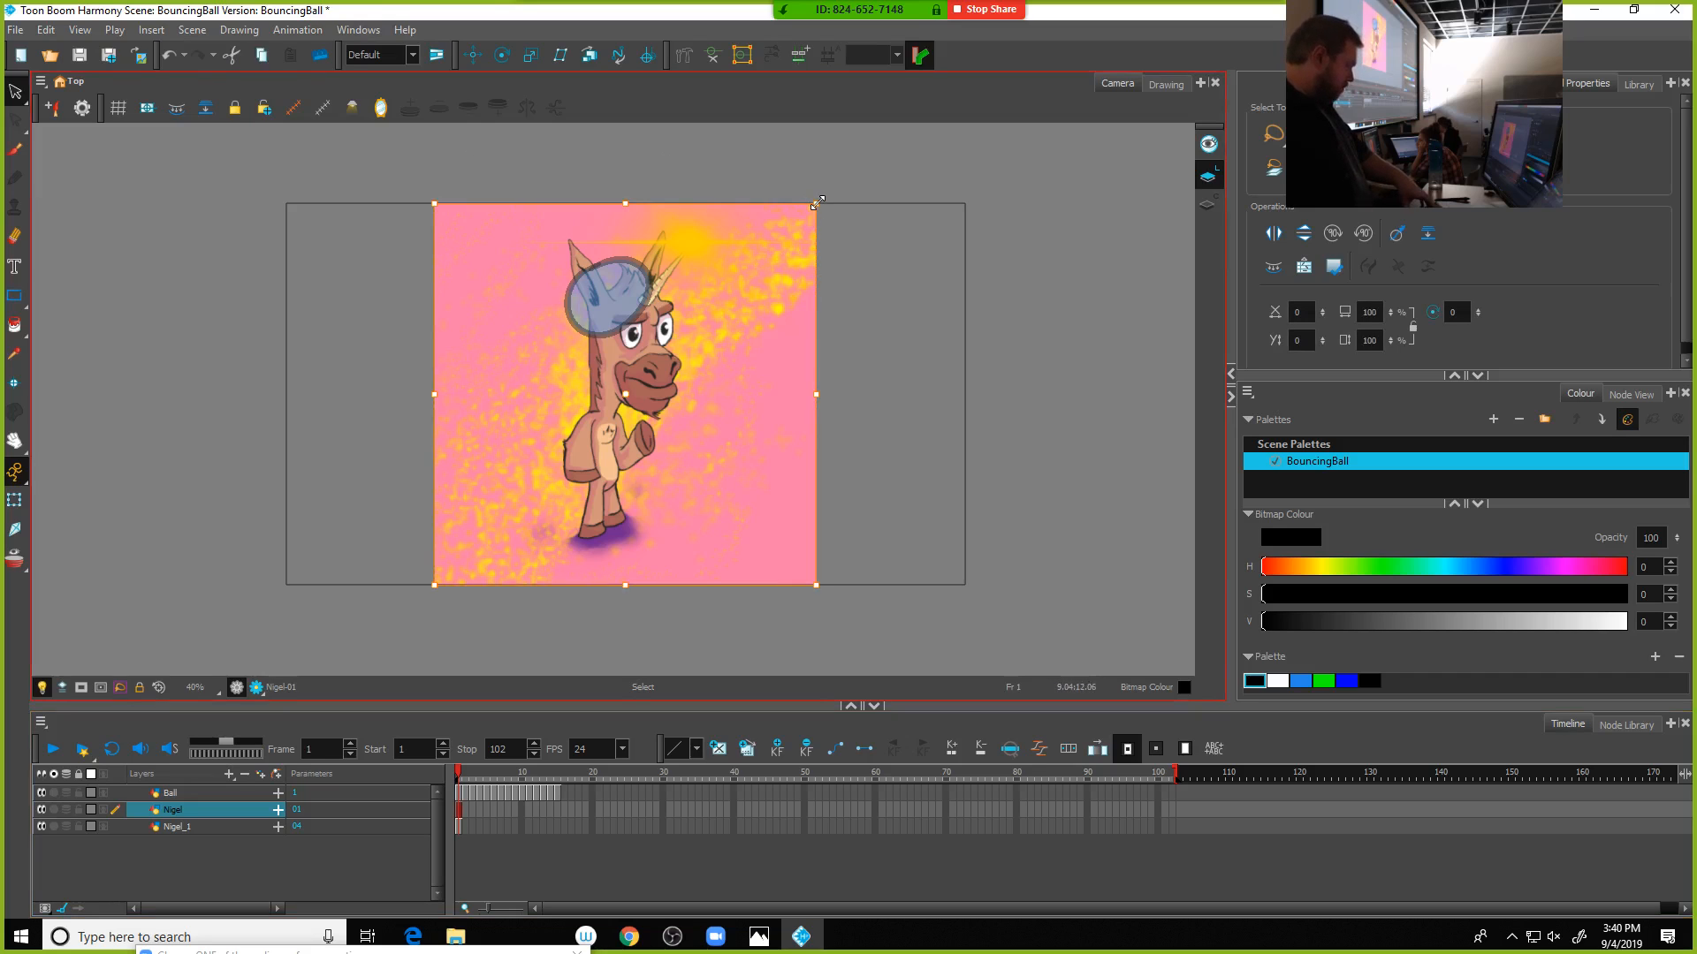
mouse_move(817, 199)
mouse_down()
mouse_move(763, 265)
mouse_move(650, 342)
mouse_move(675, 320)
mouse_up()
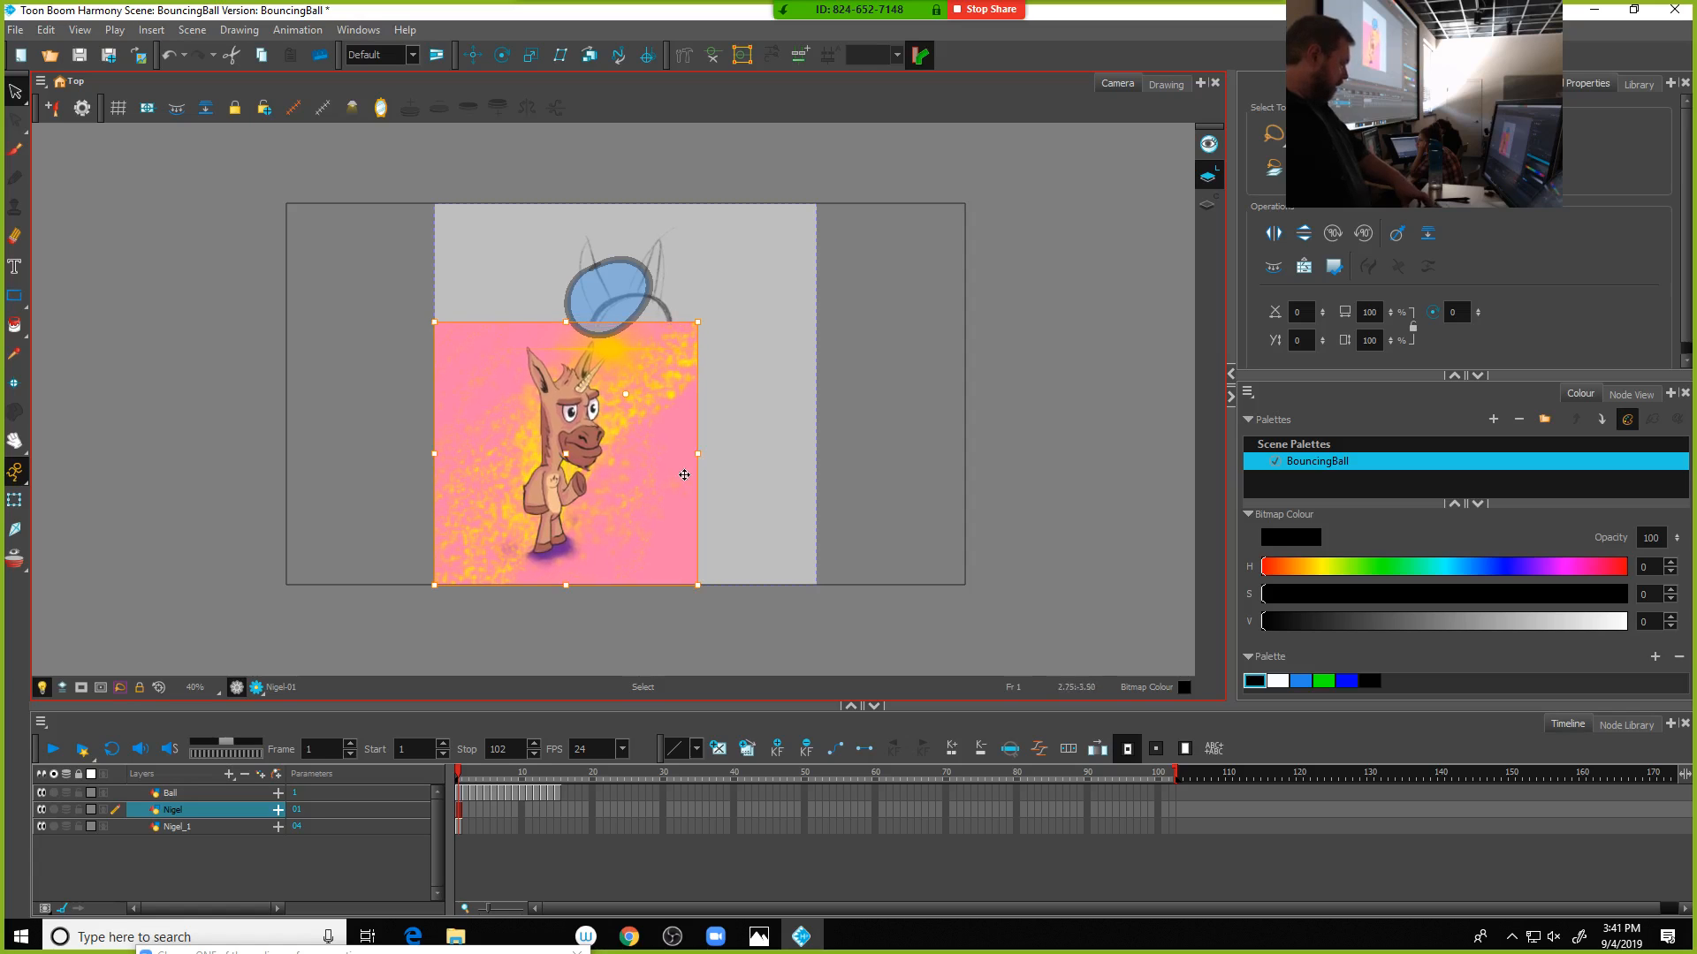
Scale the sketch on the Nigel_1 layer down to match the size and position of the reduced colour image
click(457, 829)
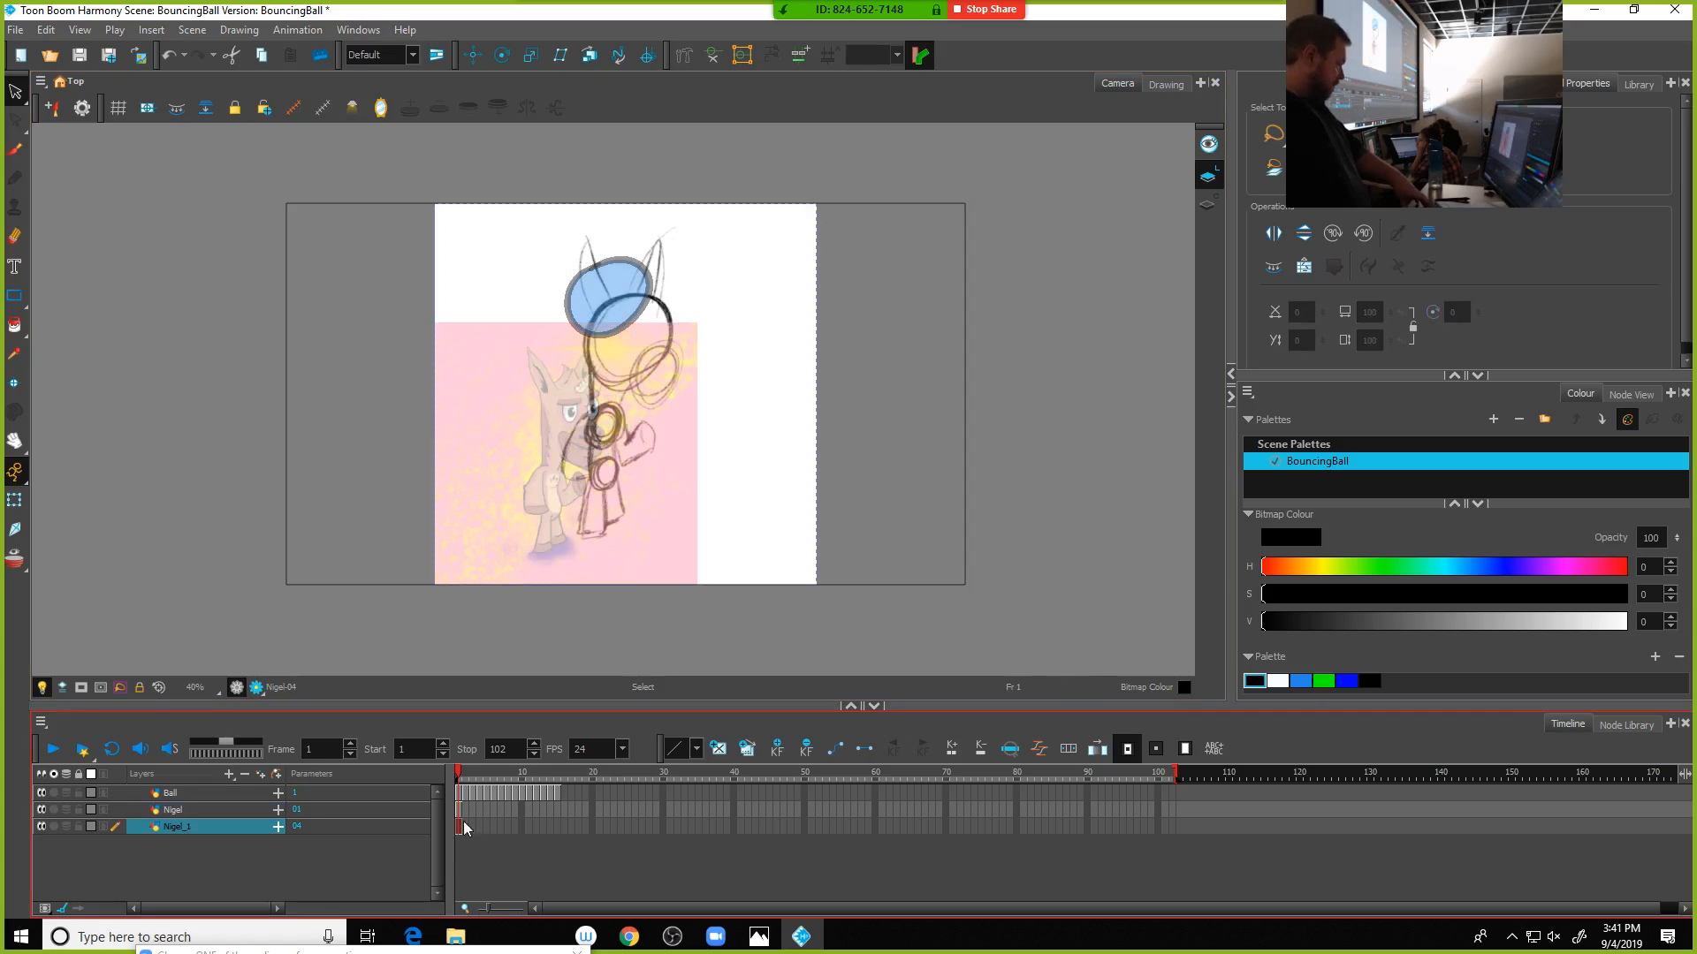
click(788, 432)
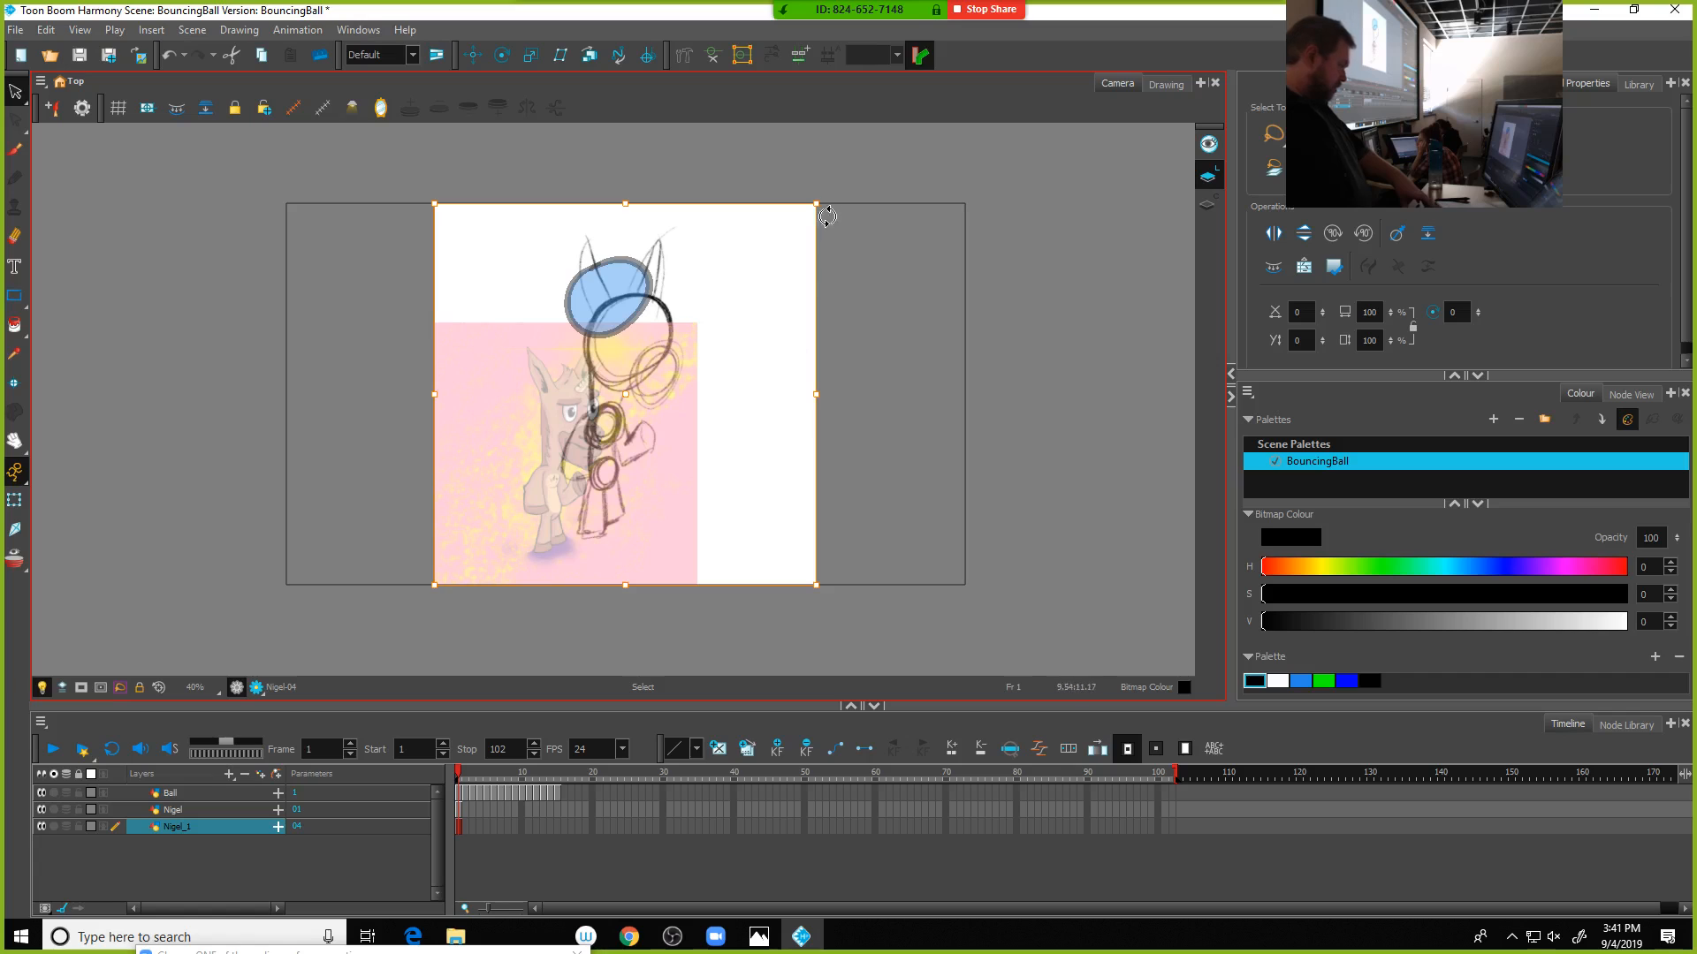
drag(815, 205, 674, 324)
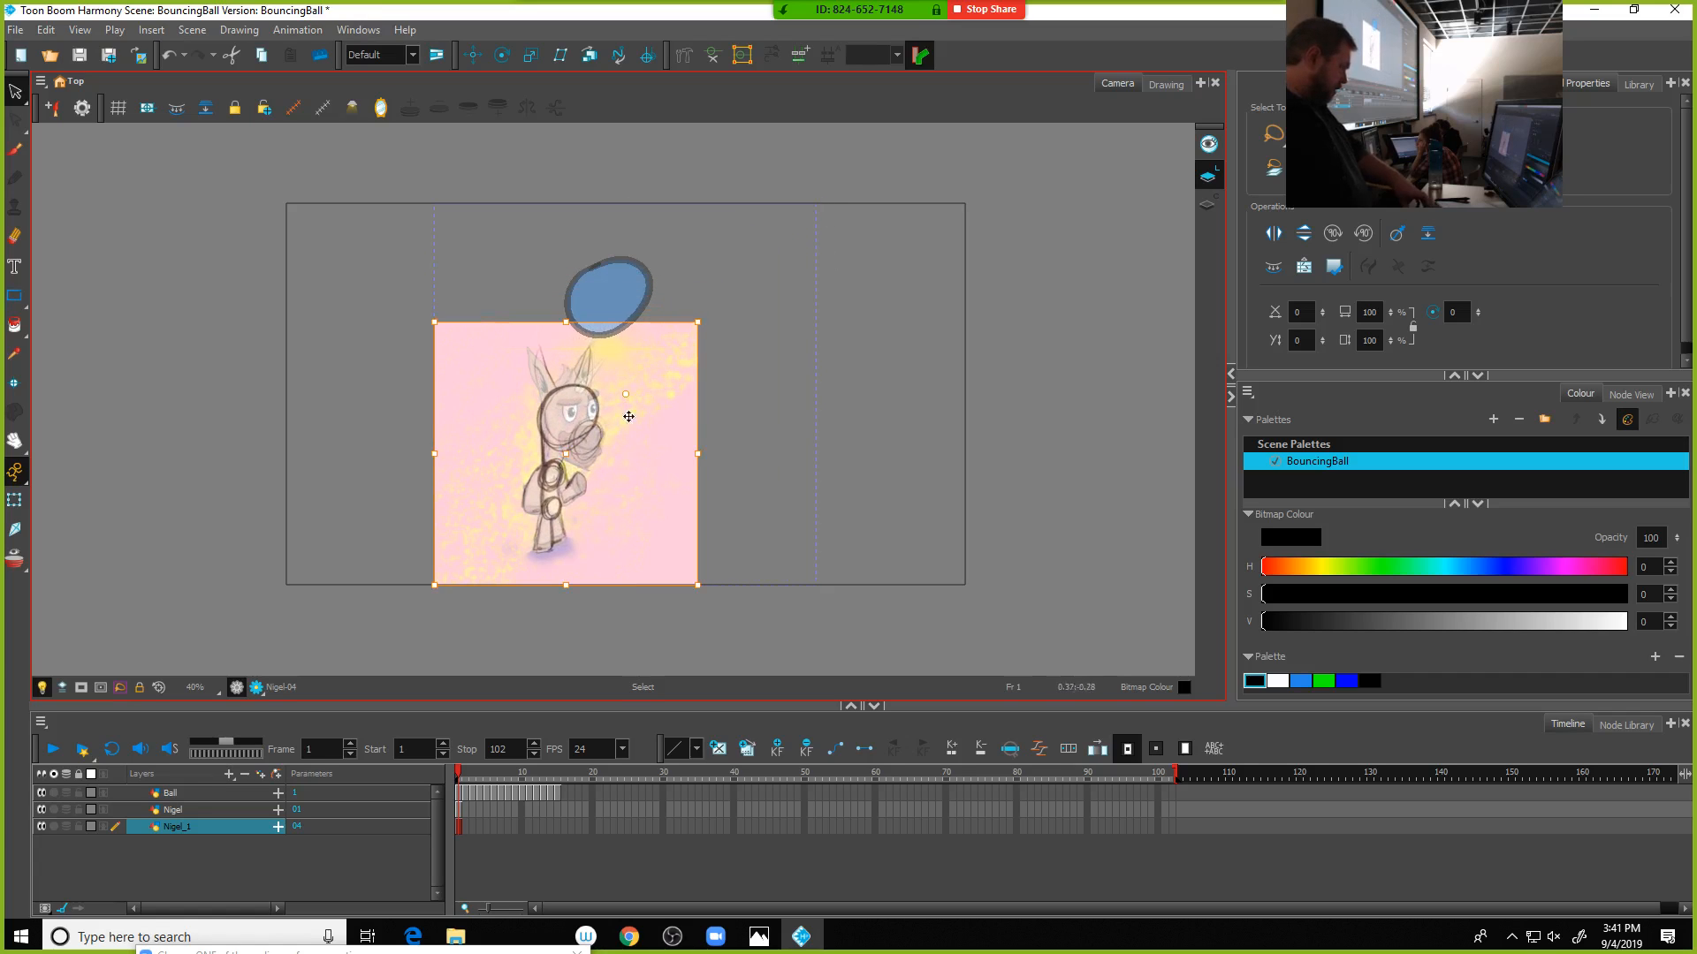
Move the sketch to the right edge of the camera frame and the colour image to its left edge, leaving the middle free
drag(623, 466, 1003, 476)
click(459, 809)
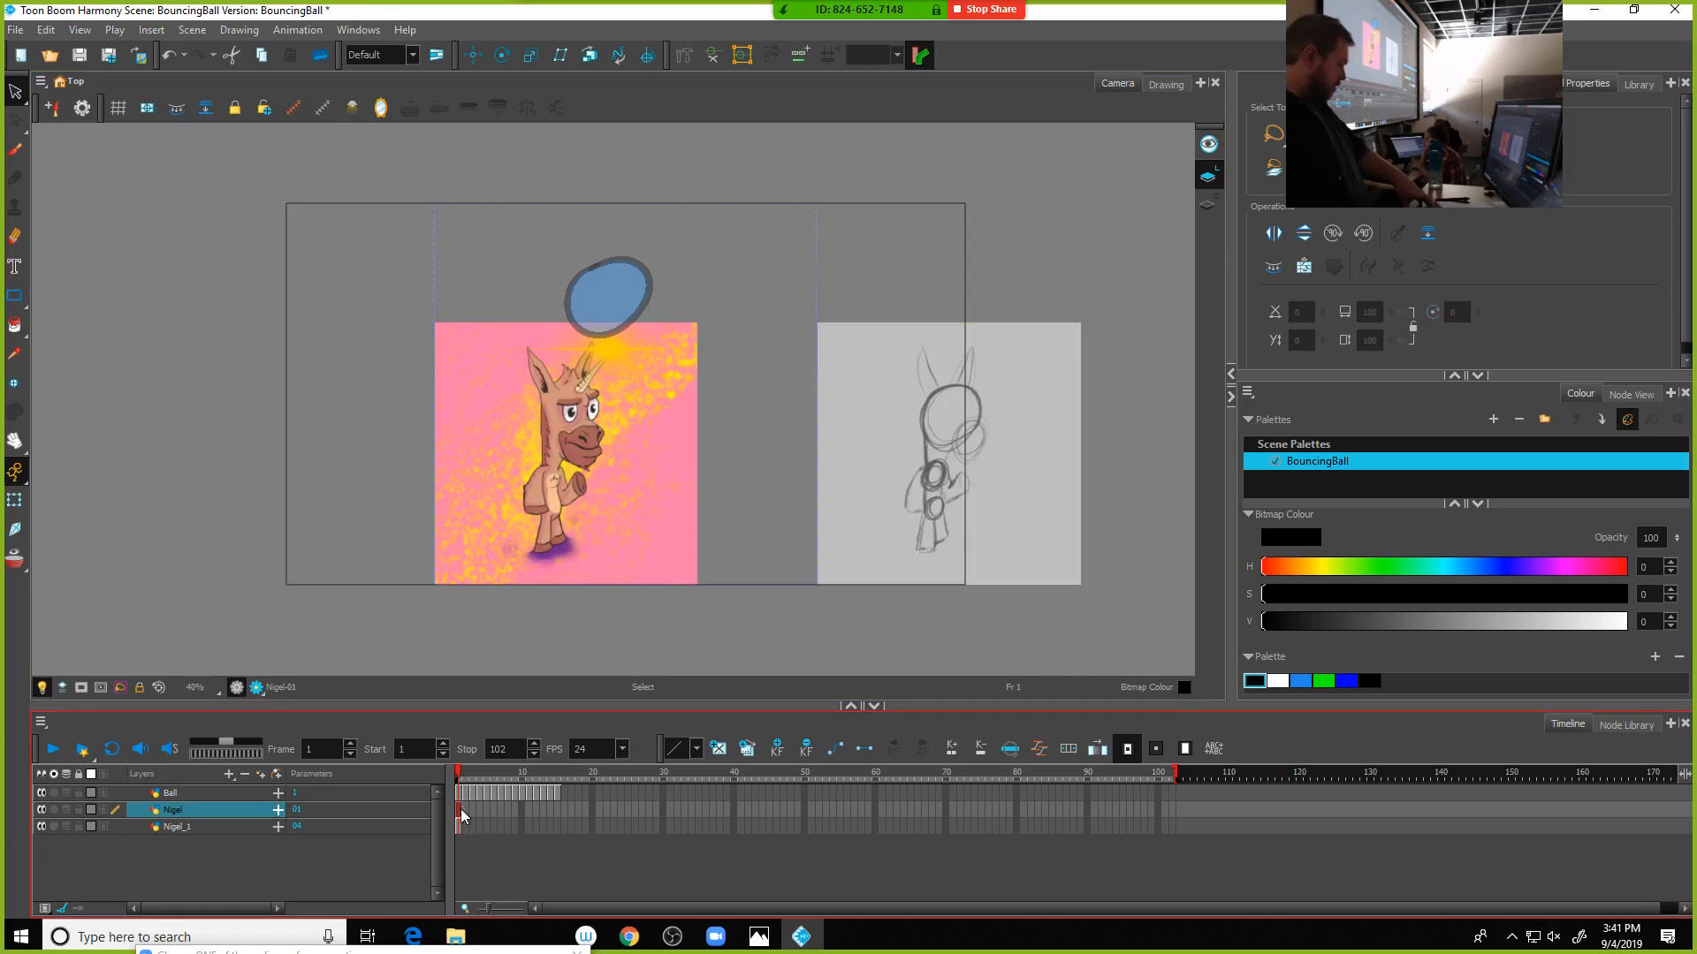
drag(632, 542, 367, 554)
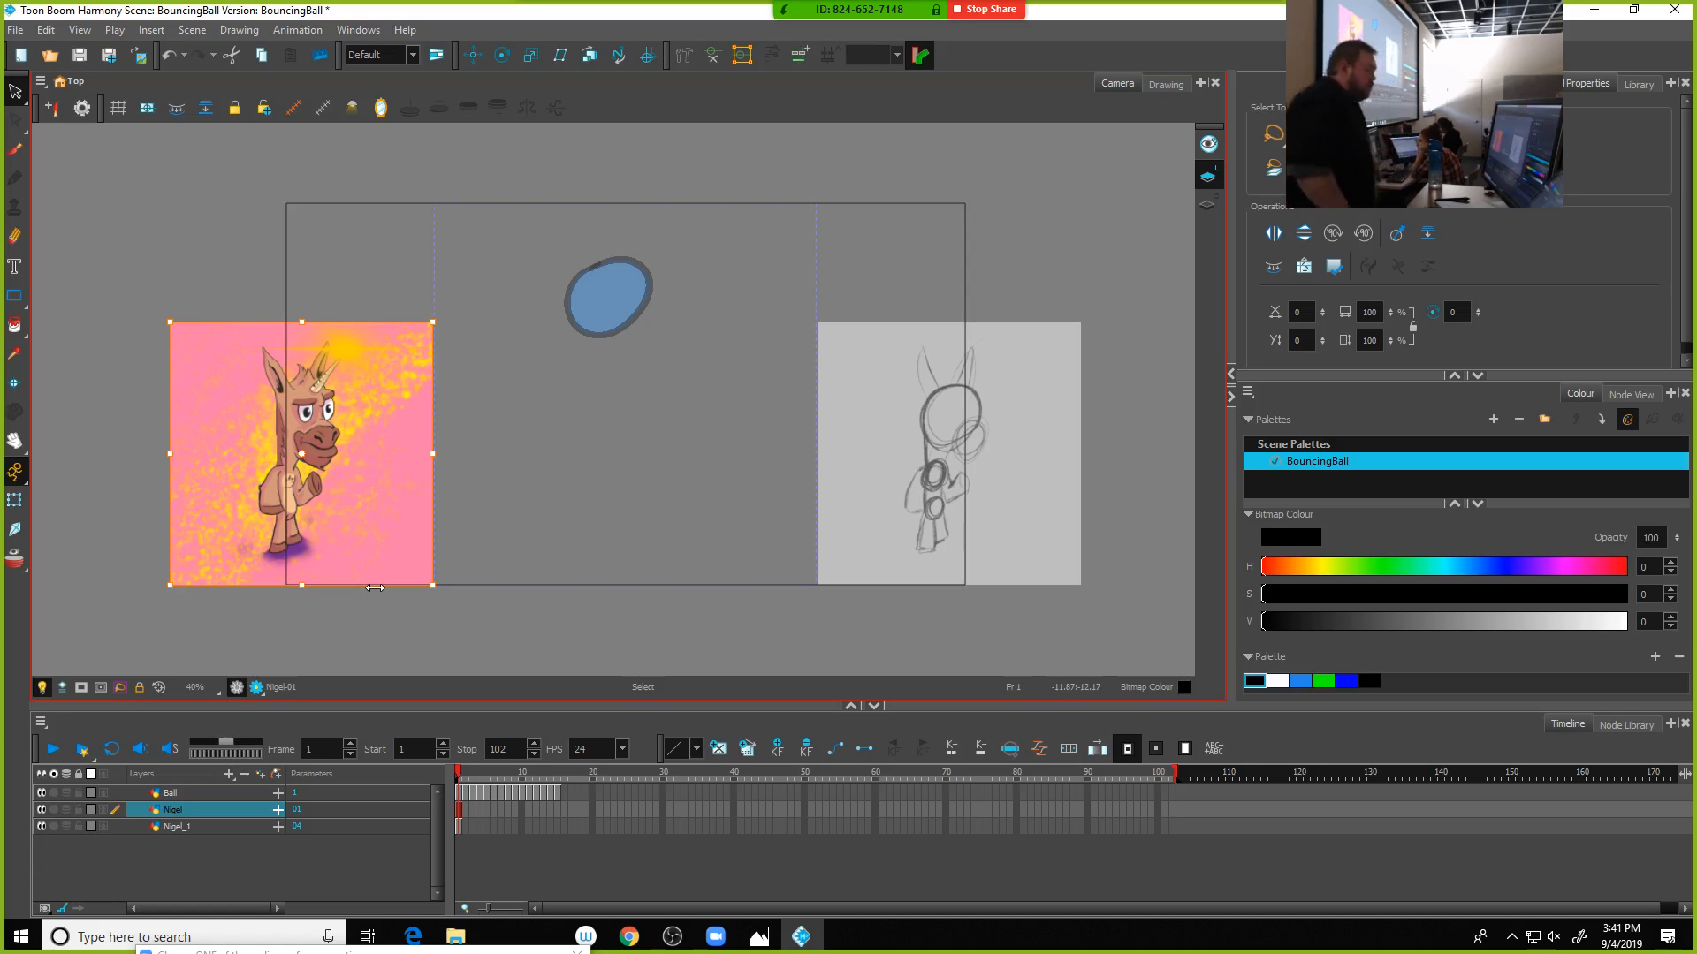
Review the file, layer, bitmap and alignment settings for importing images, and leave without importing anything
click(15, 92)
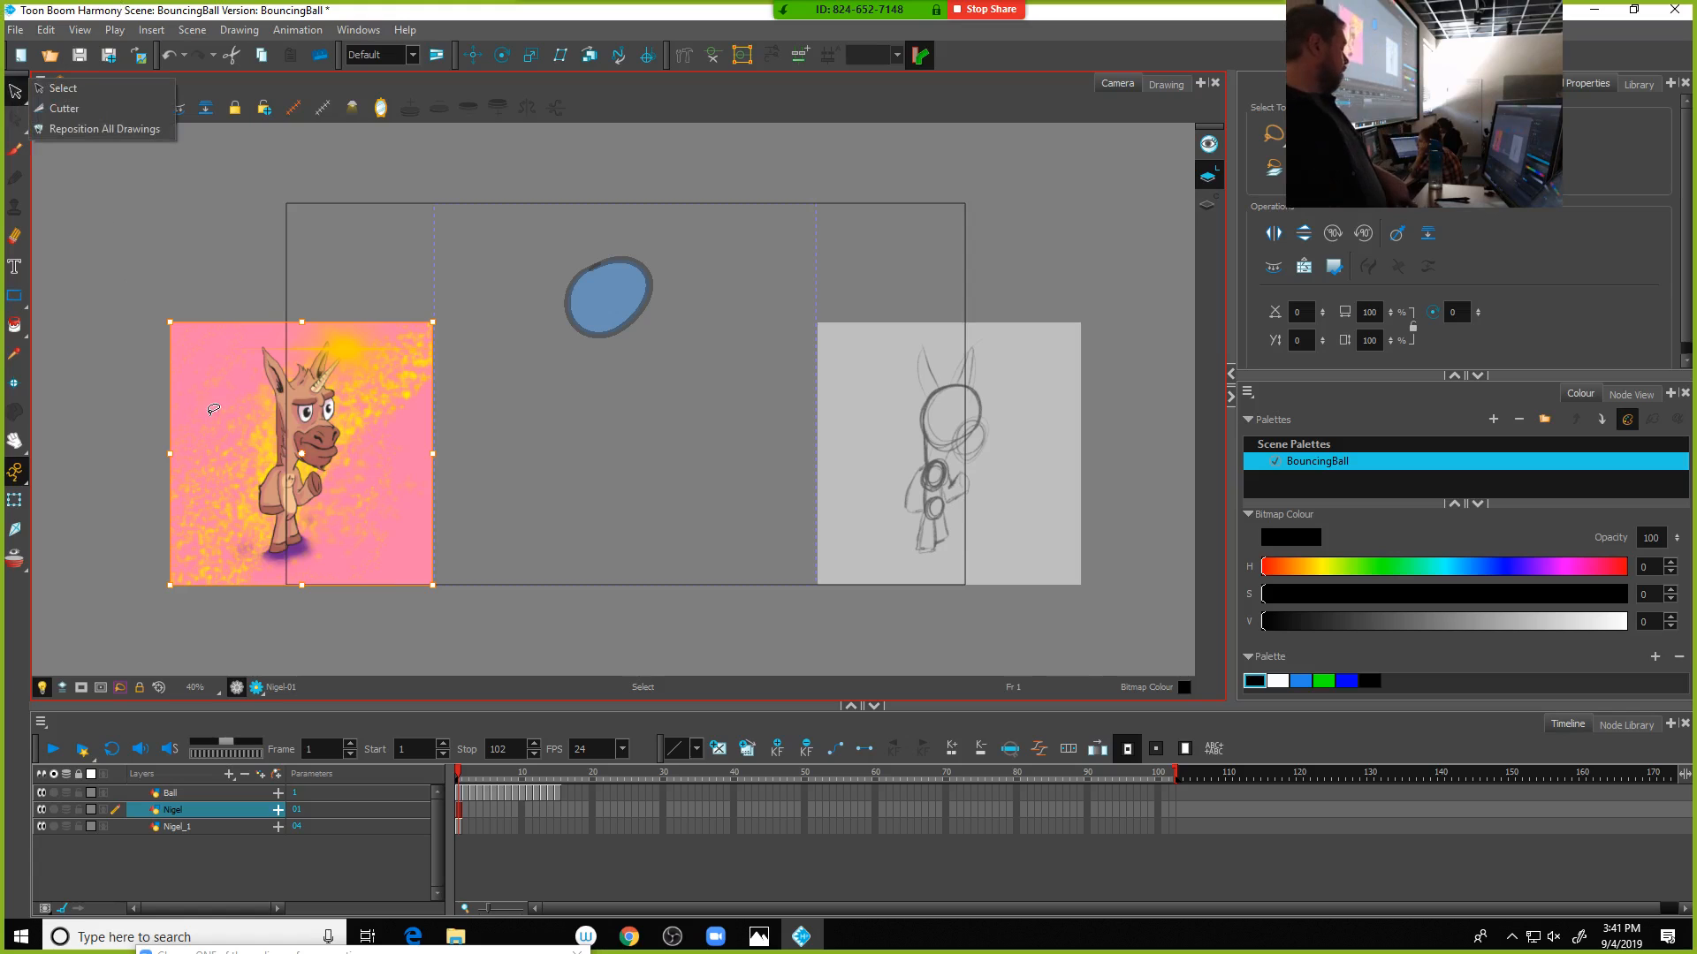
click(16, 30)
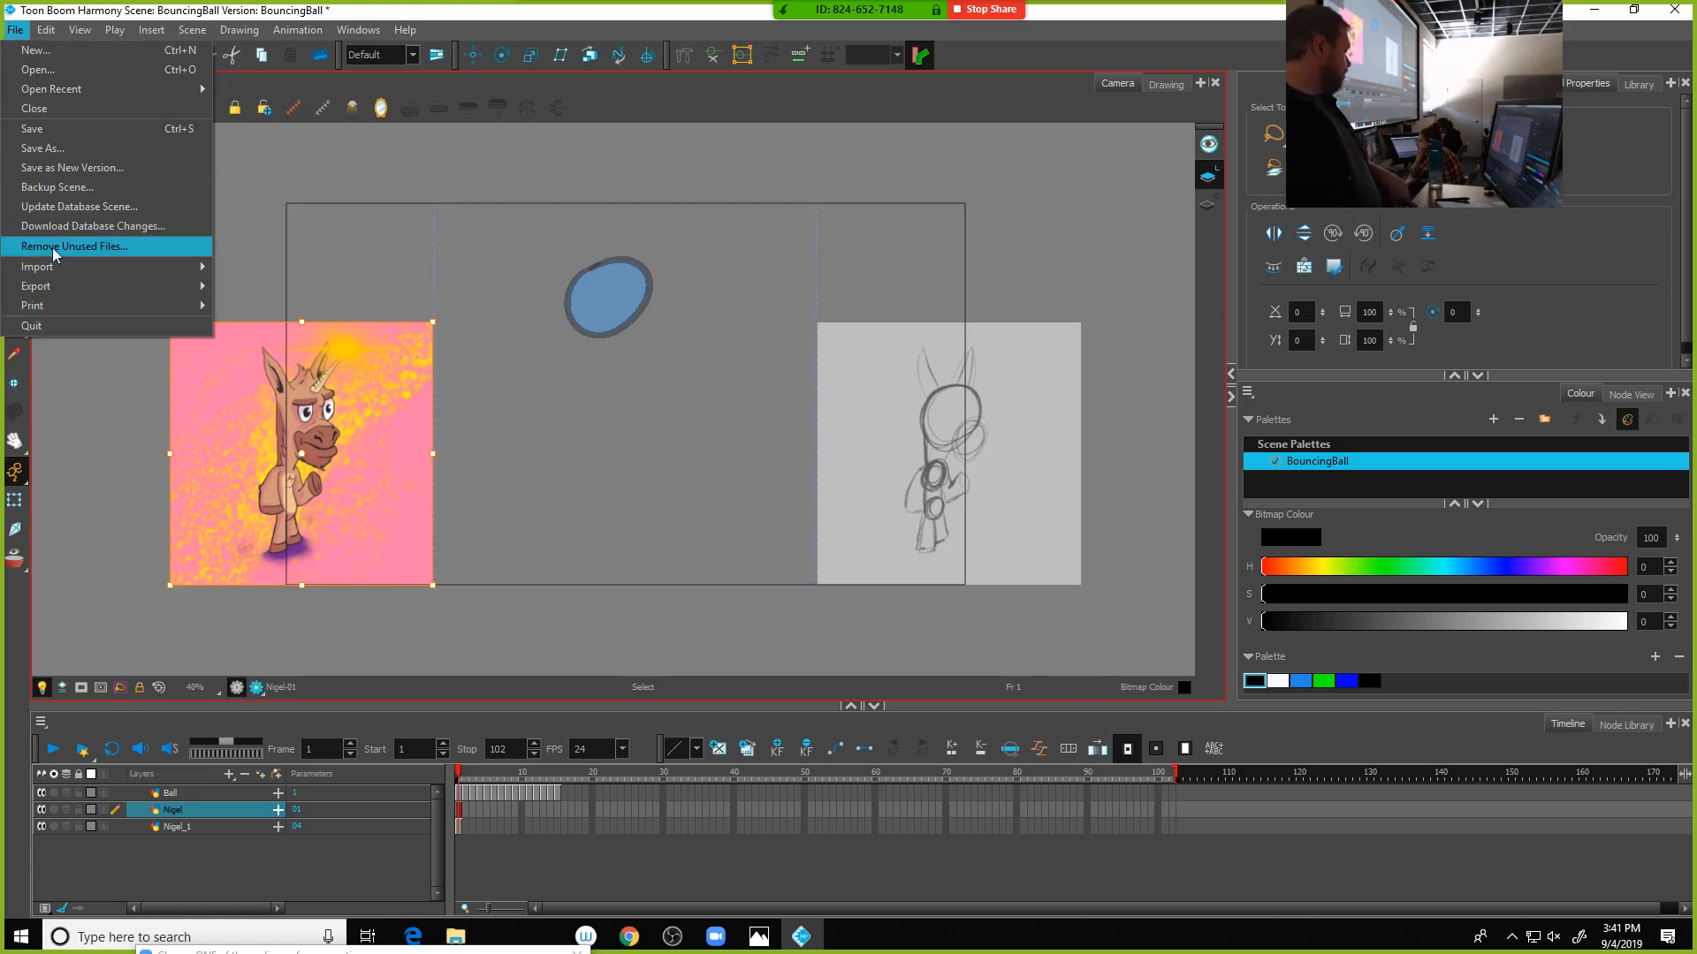
mouse_move(57, 267)
click(252, 287)
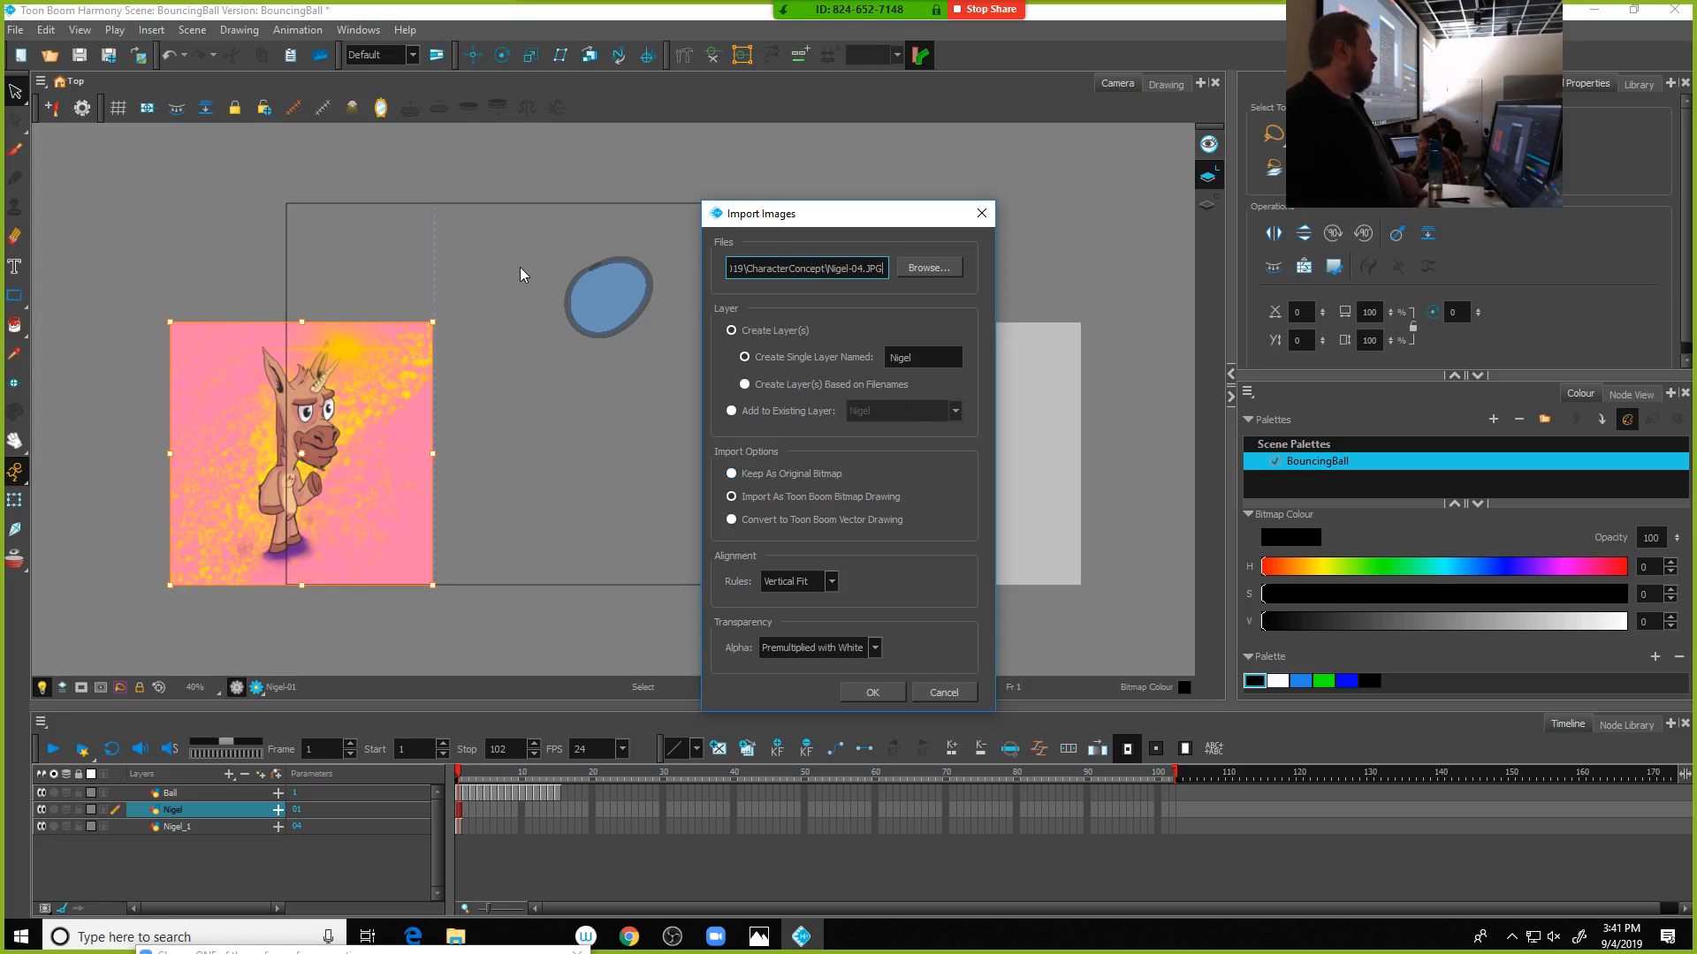
click(981, 213)
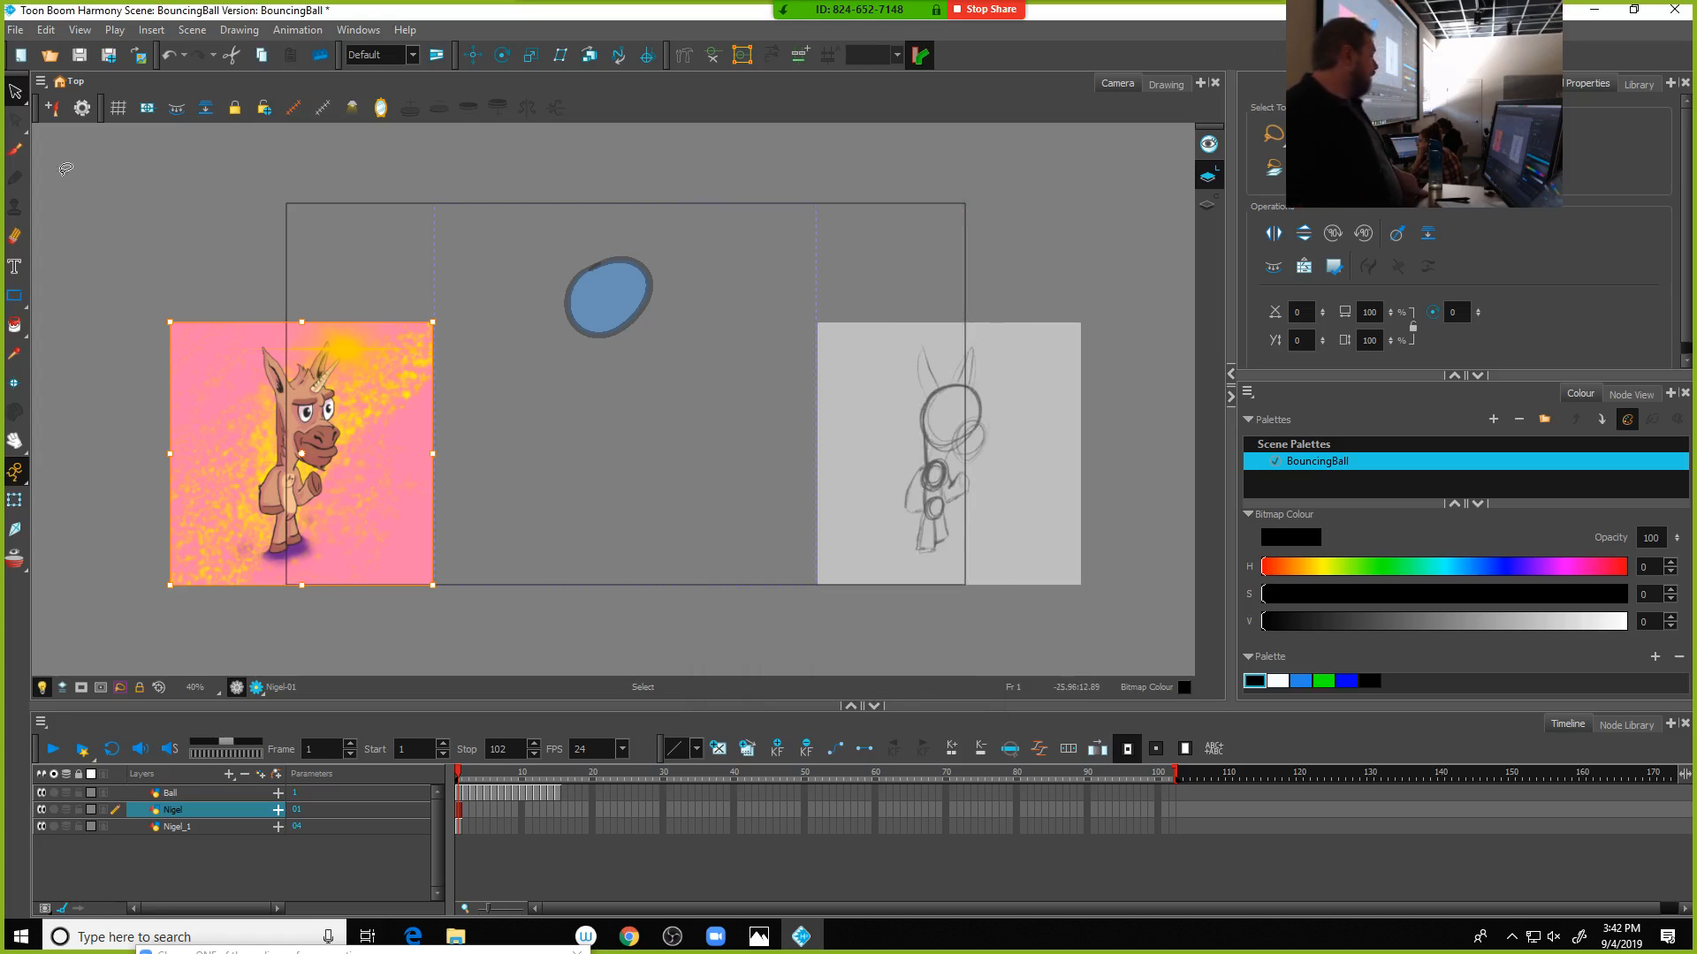
Activate the Select tool and check which timeline layer holds the sketch reference
click(17, 93)
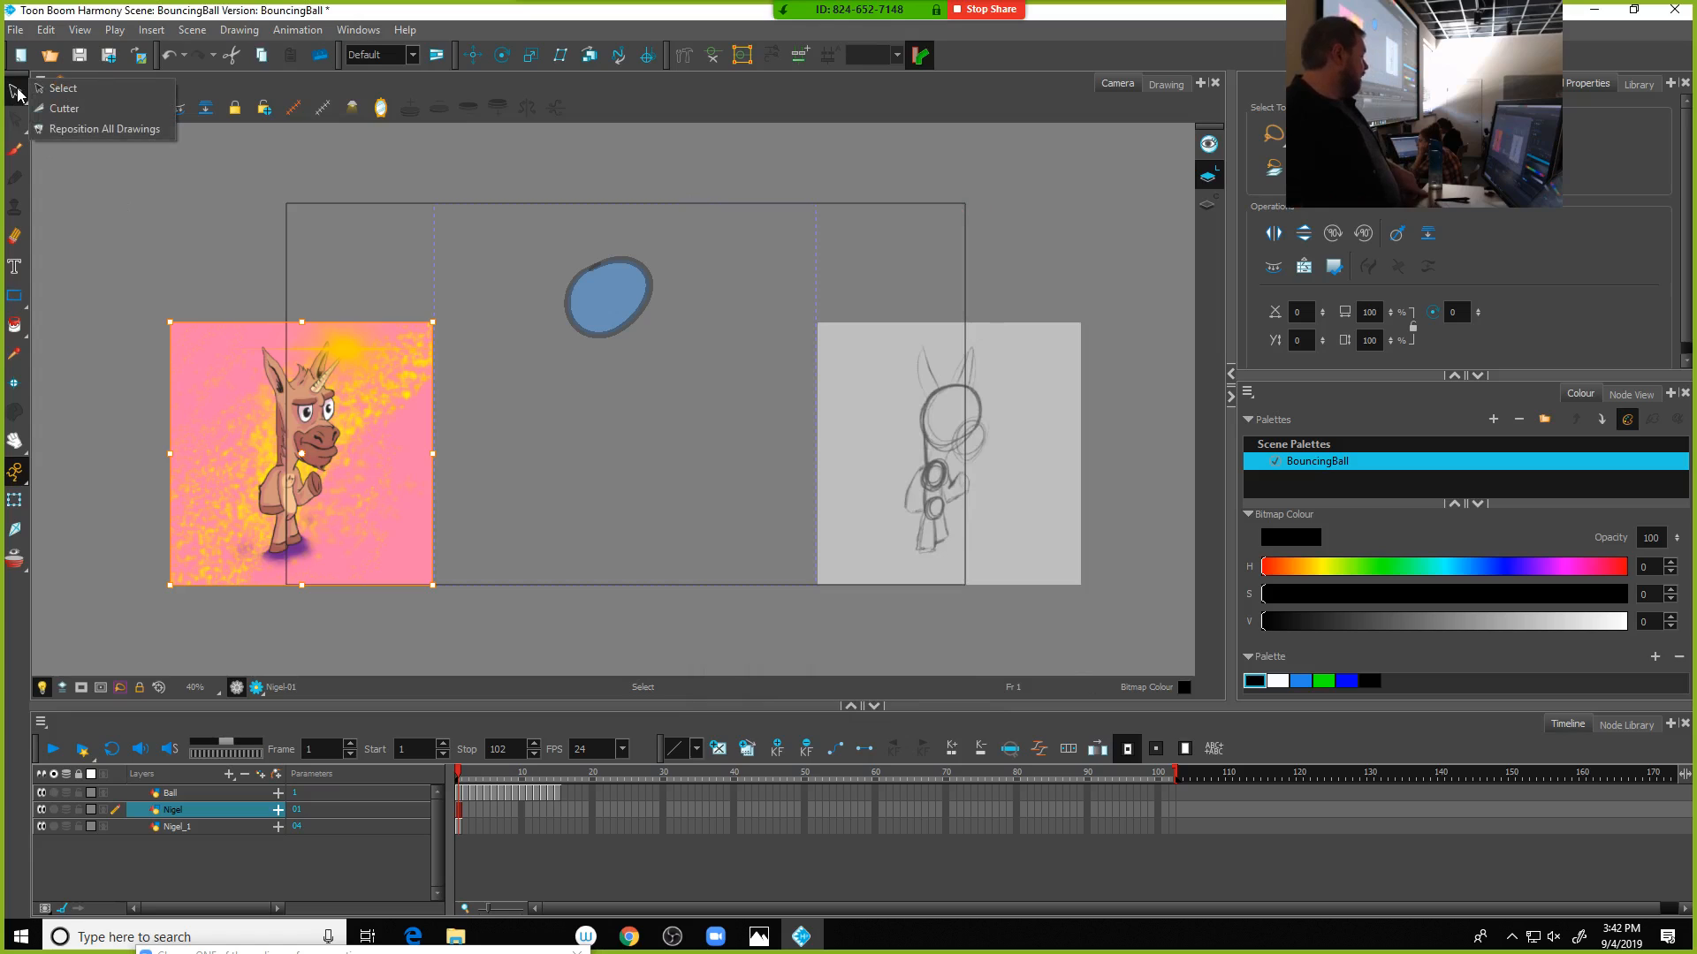
click(62, 88)
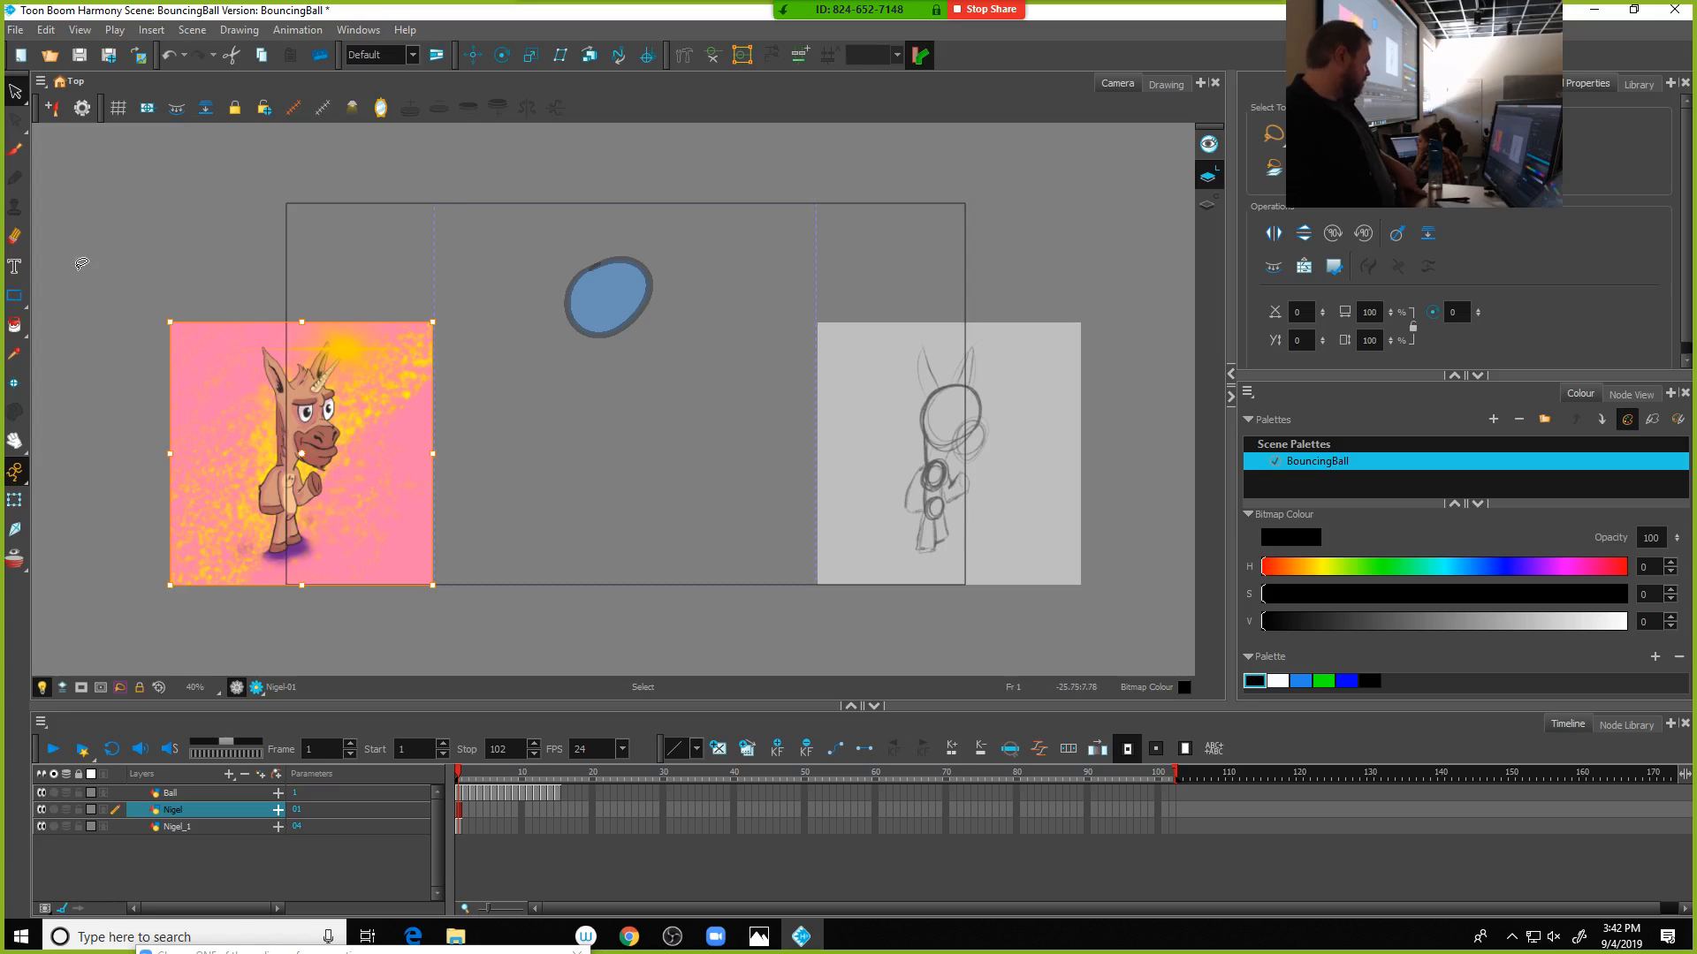
click(890, 395)
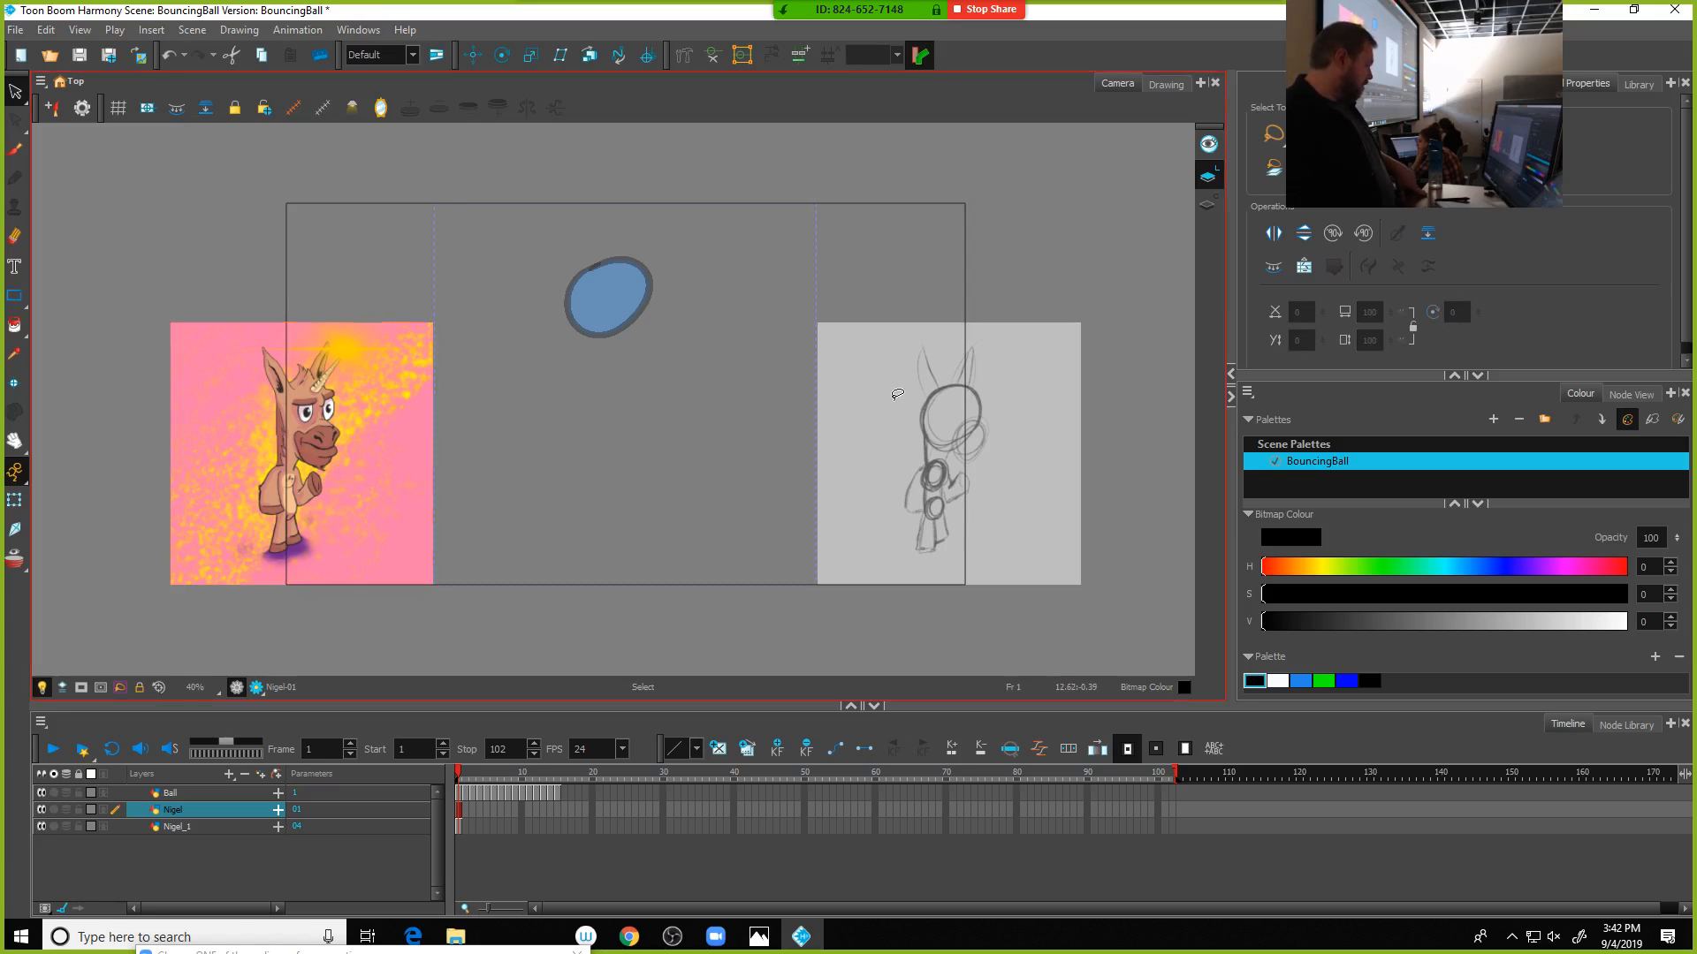
click(457, 829)
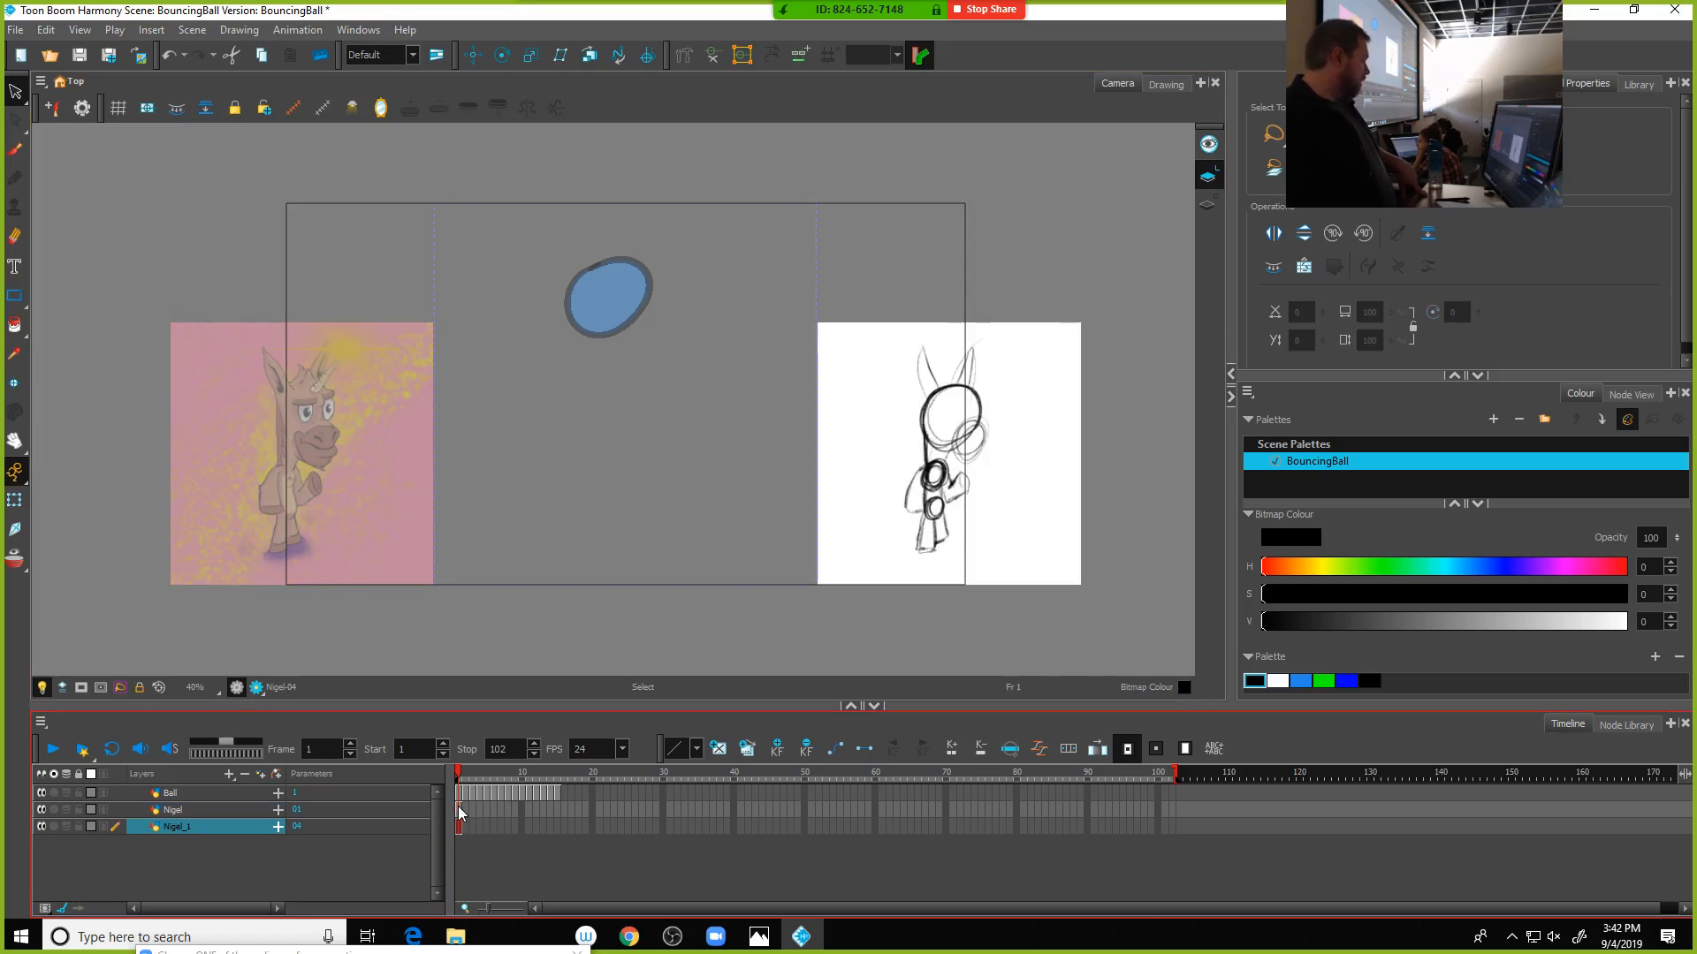
Rename the Nigel layer that holds the colour image as ColorRef
click(457, 808)
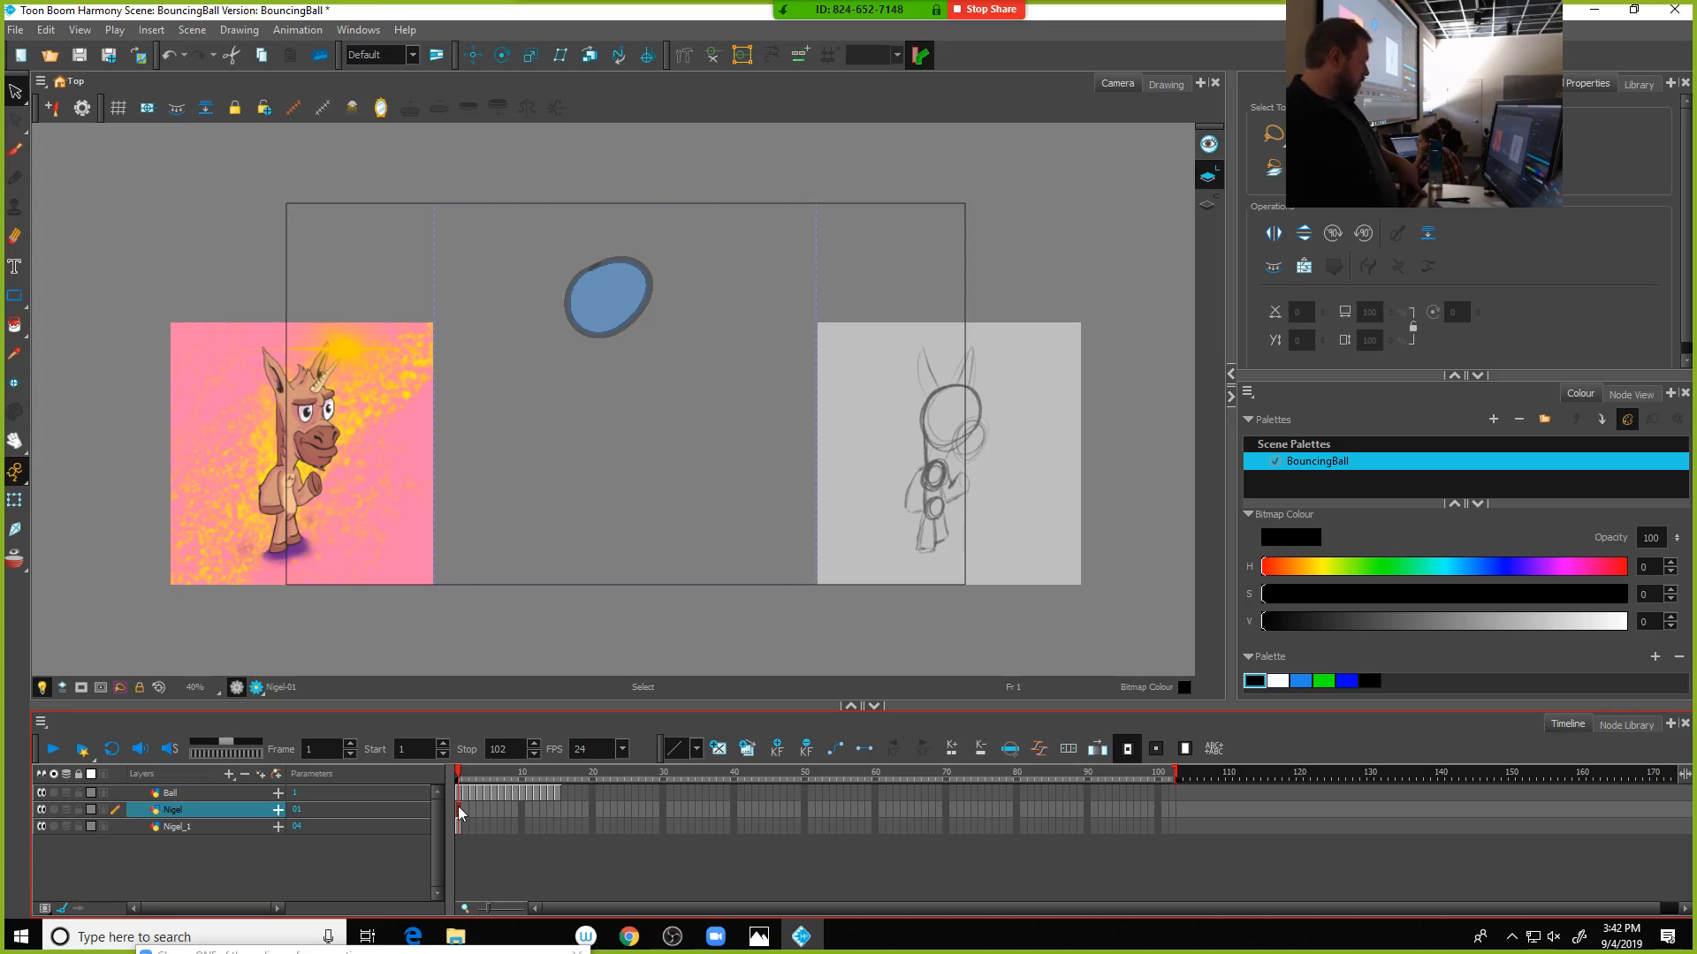
double_click(183, 811)
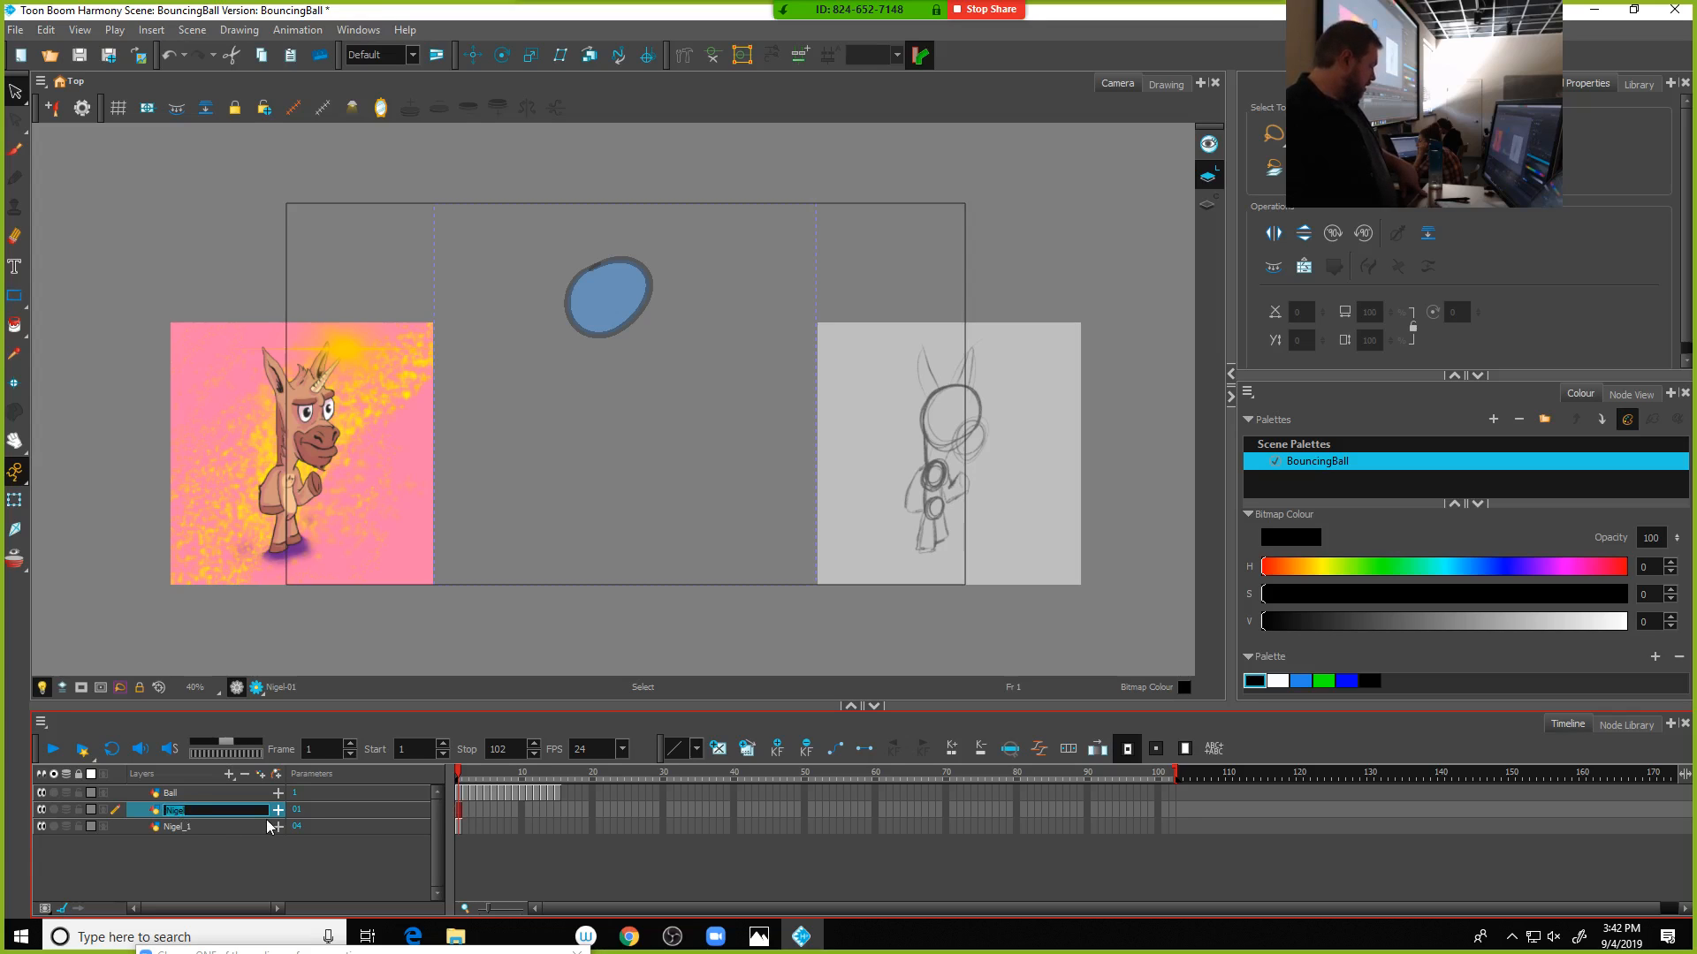
text(Co)
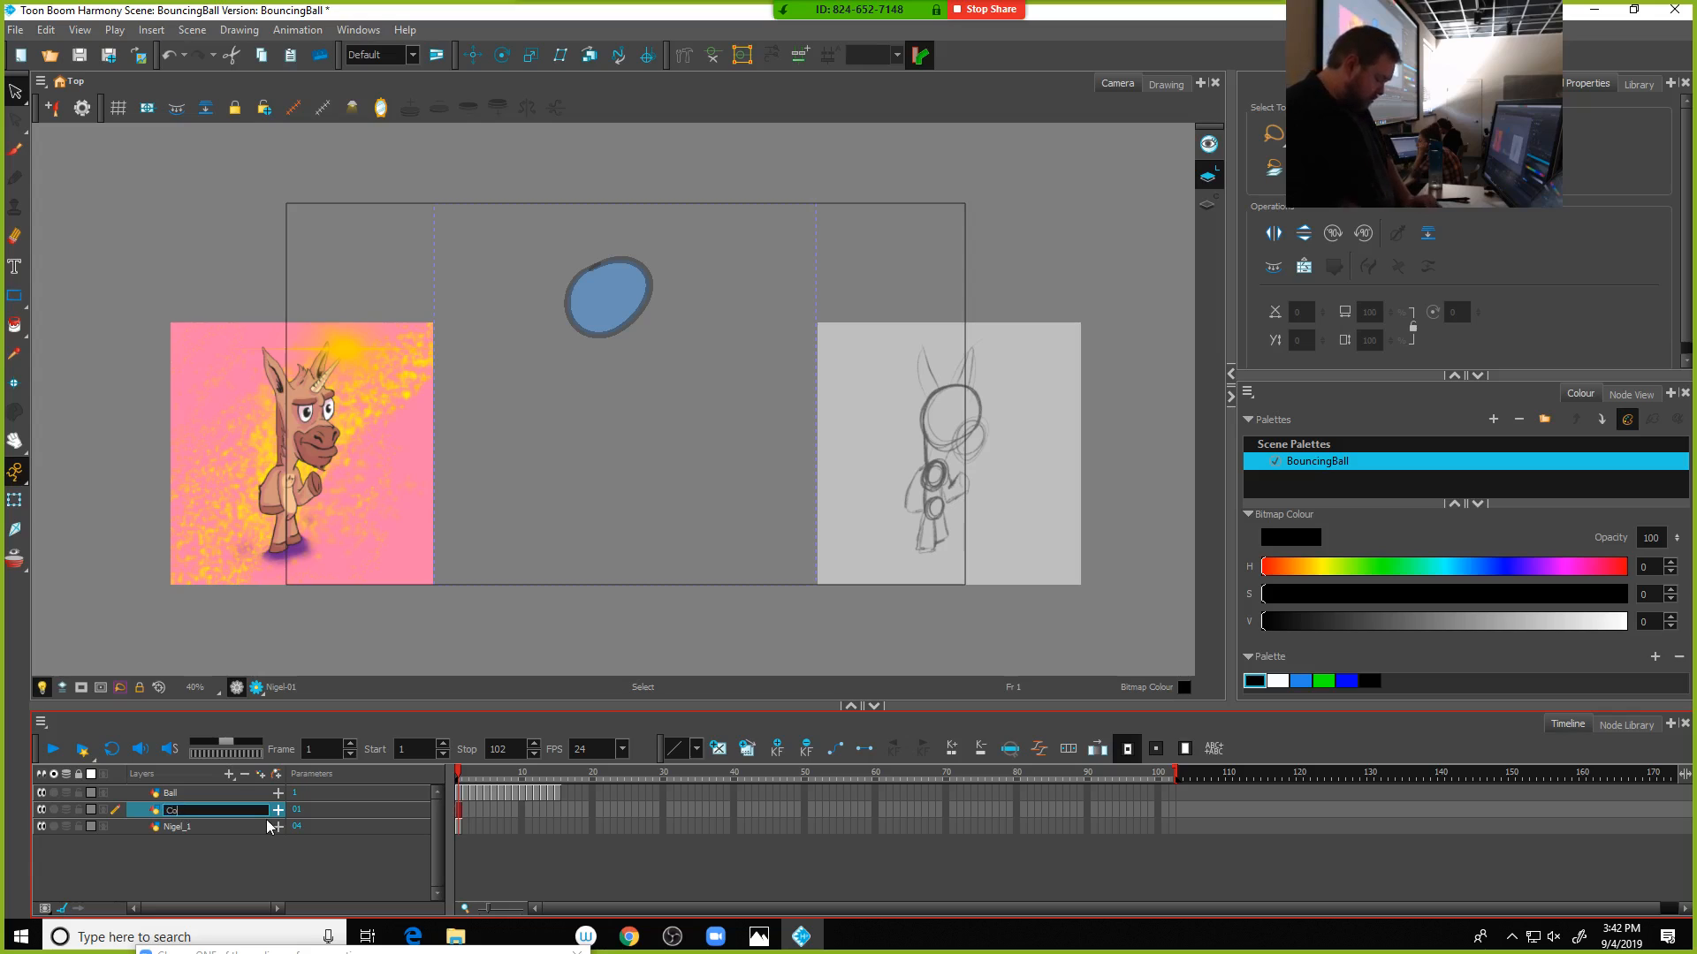
text(lorRef)
key(Return)
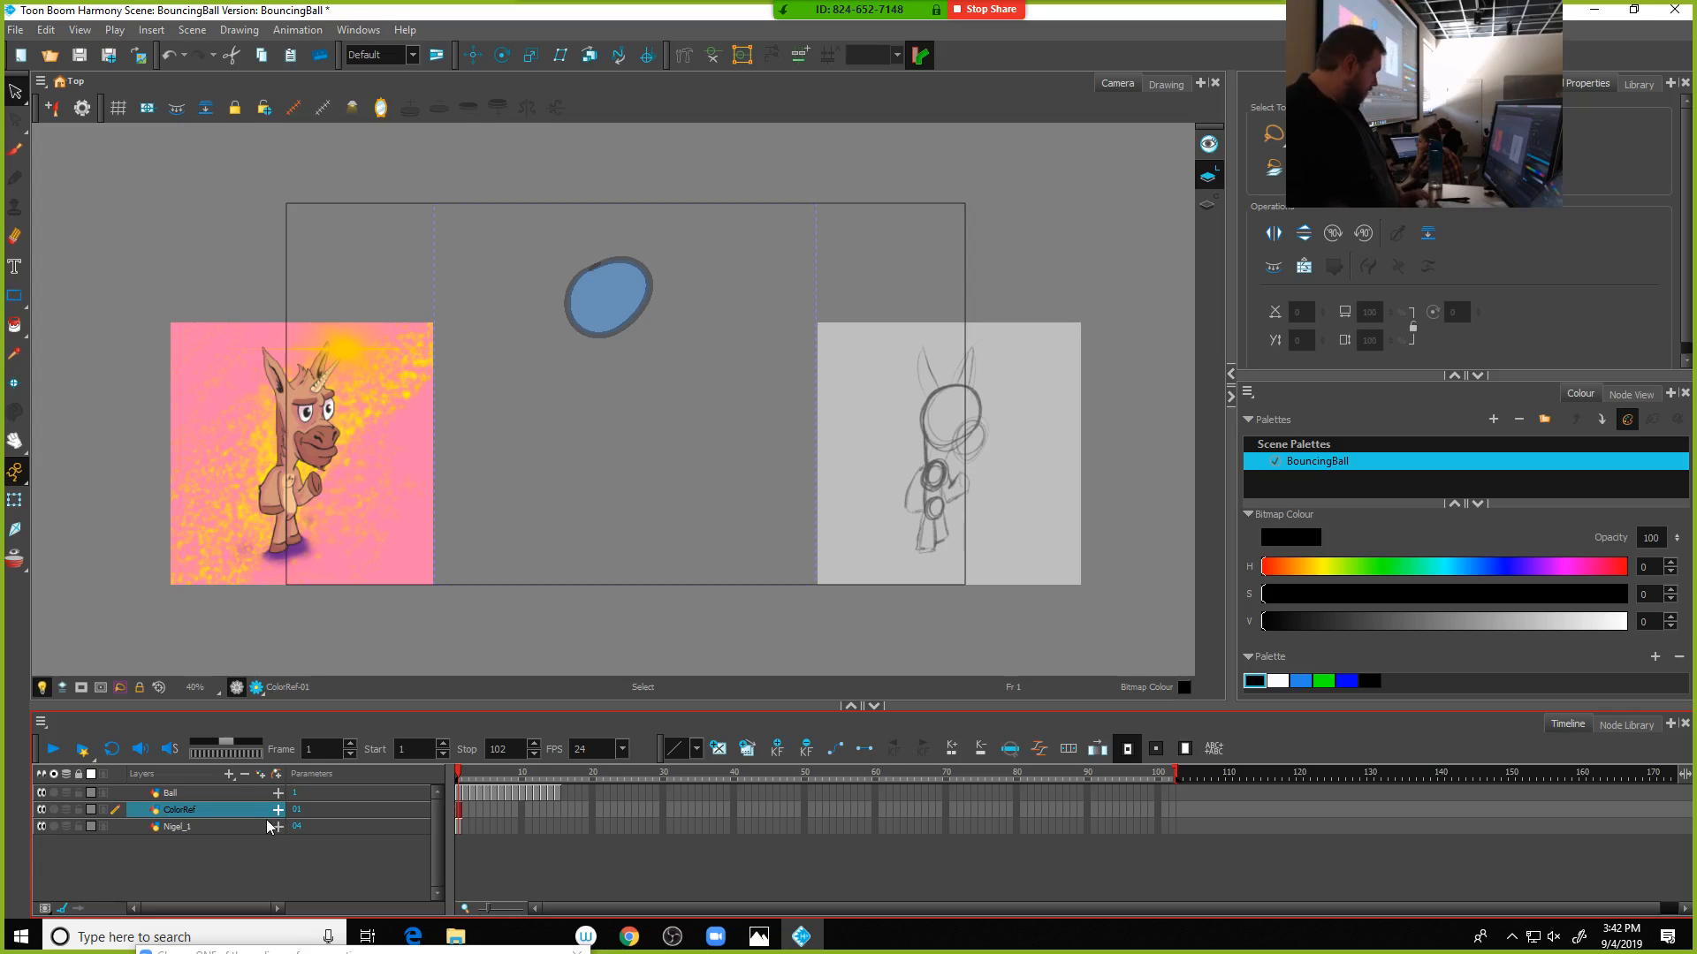
Rename the Nigel_1 layer that holds the sketch as FormRef
click(177, 827)
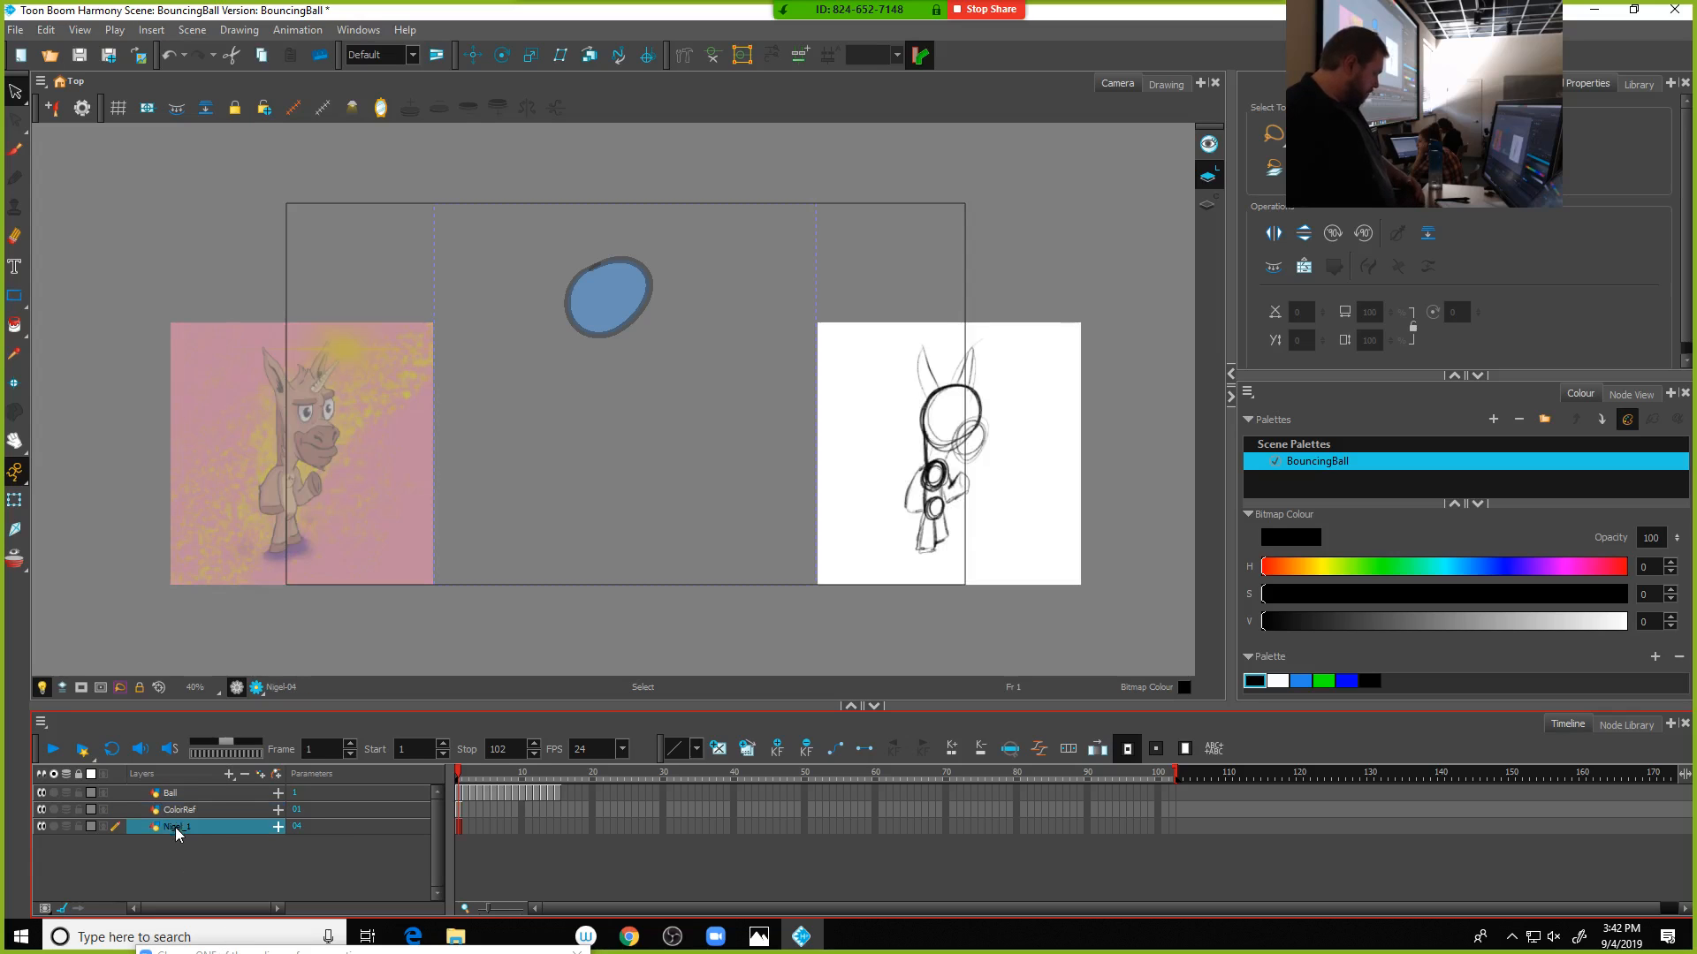
double_click(176, 827)
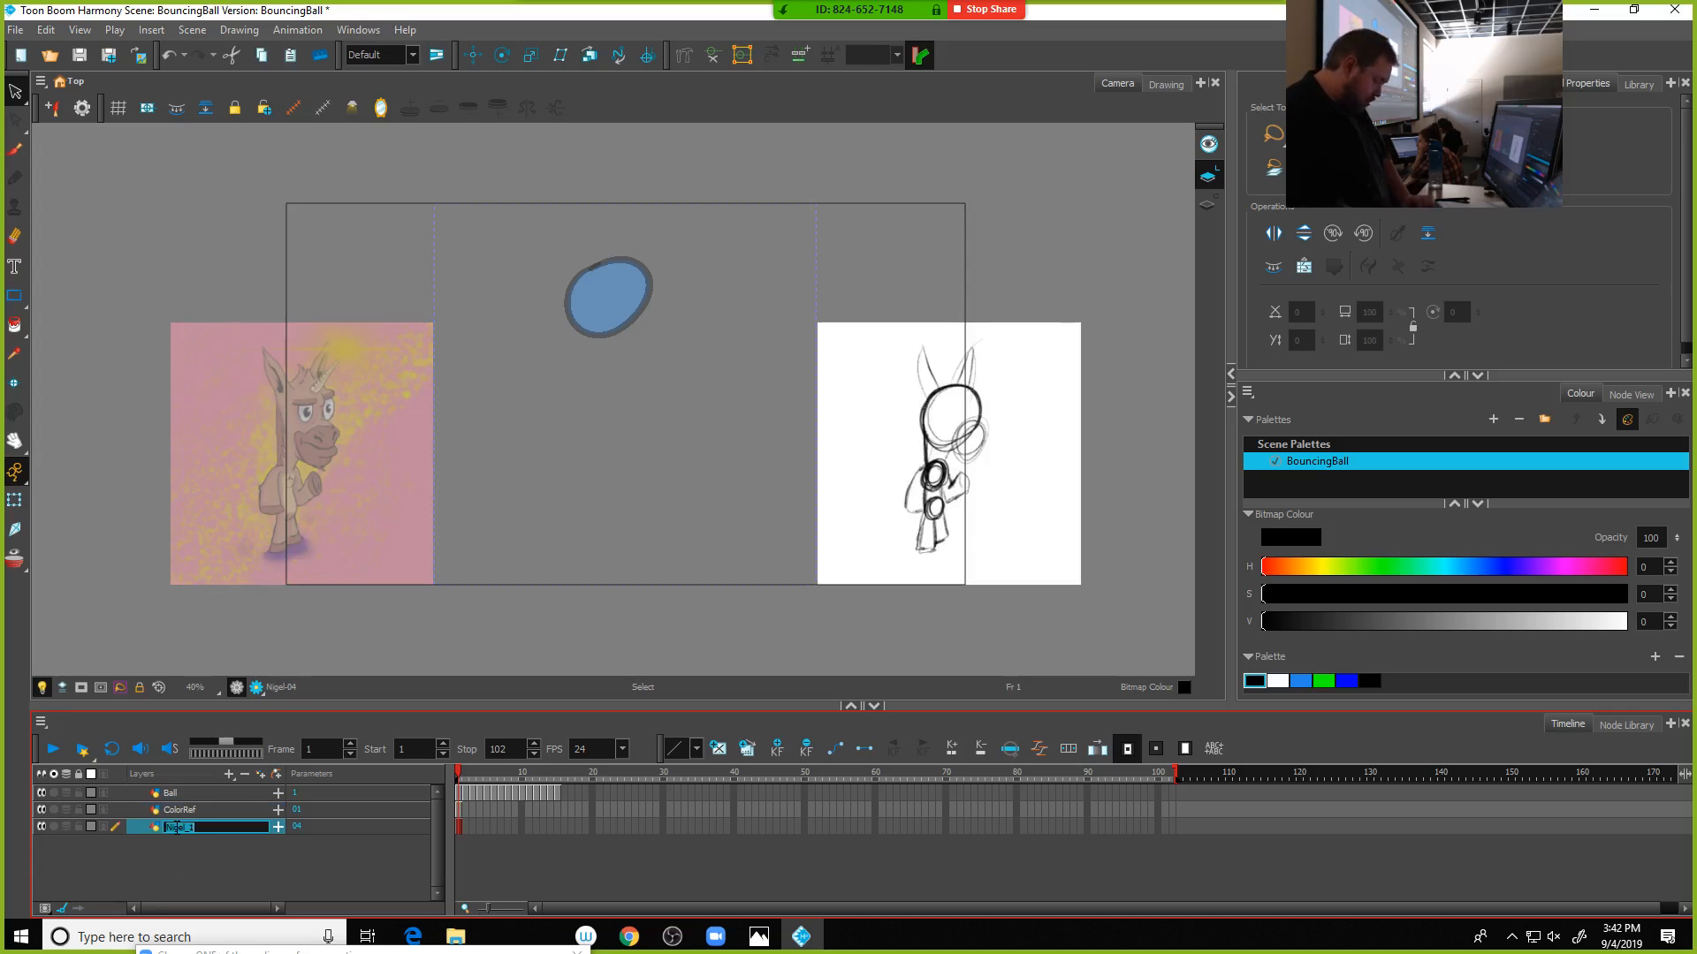
text(S)
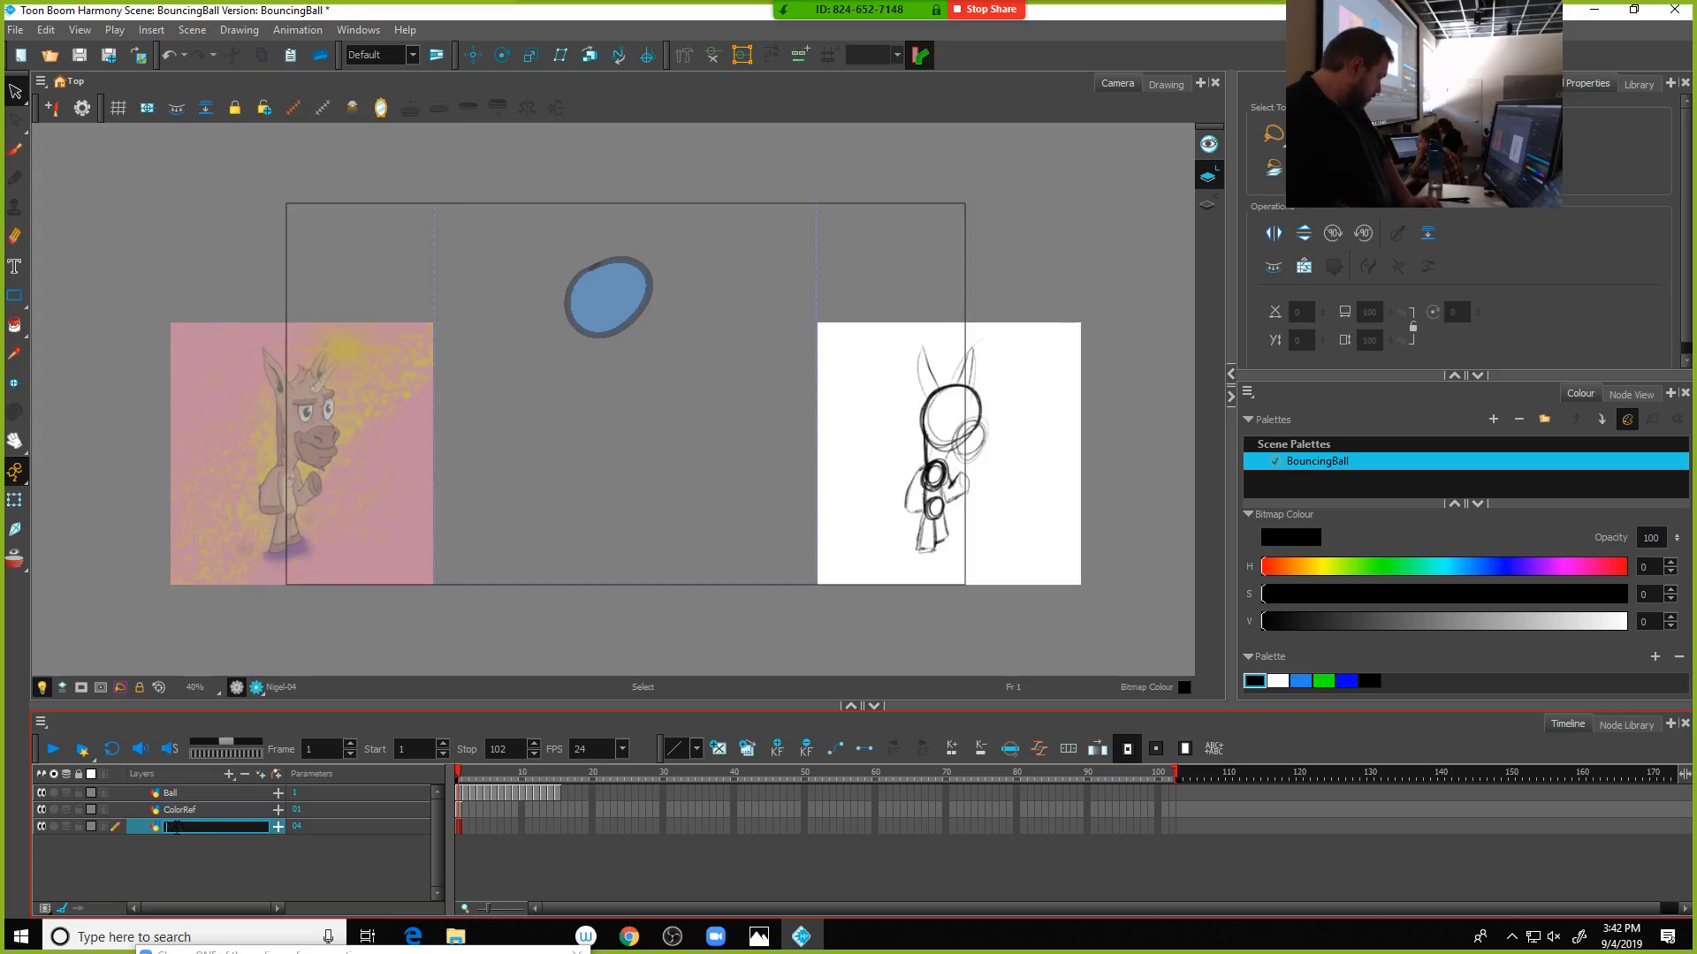
text(Ref)
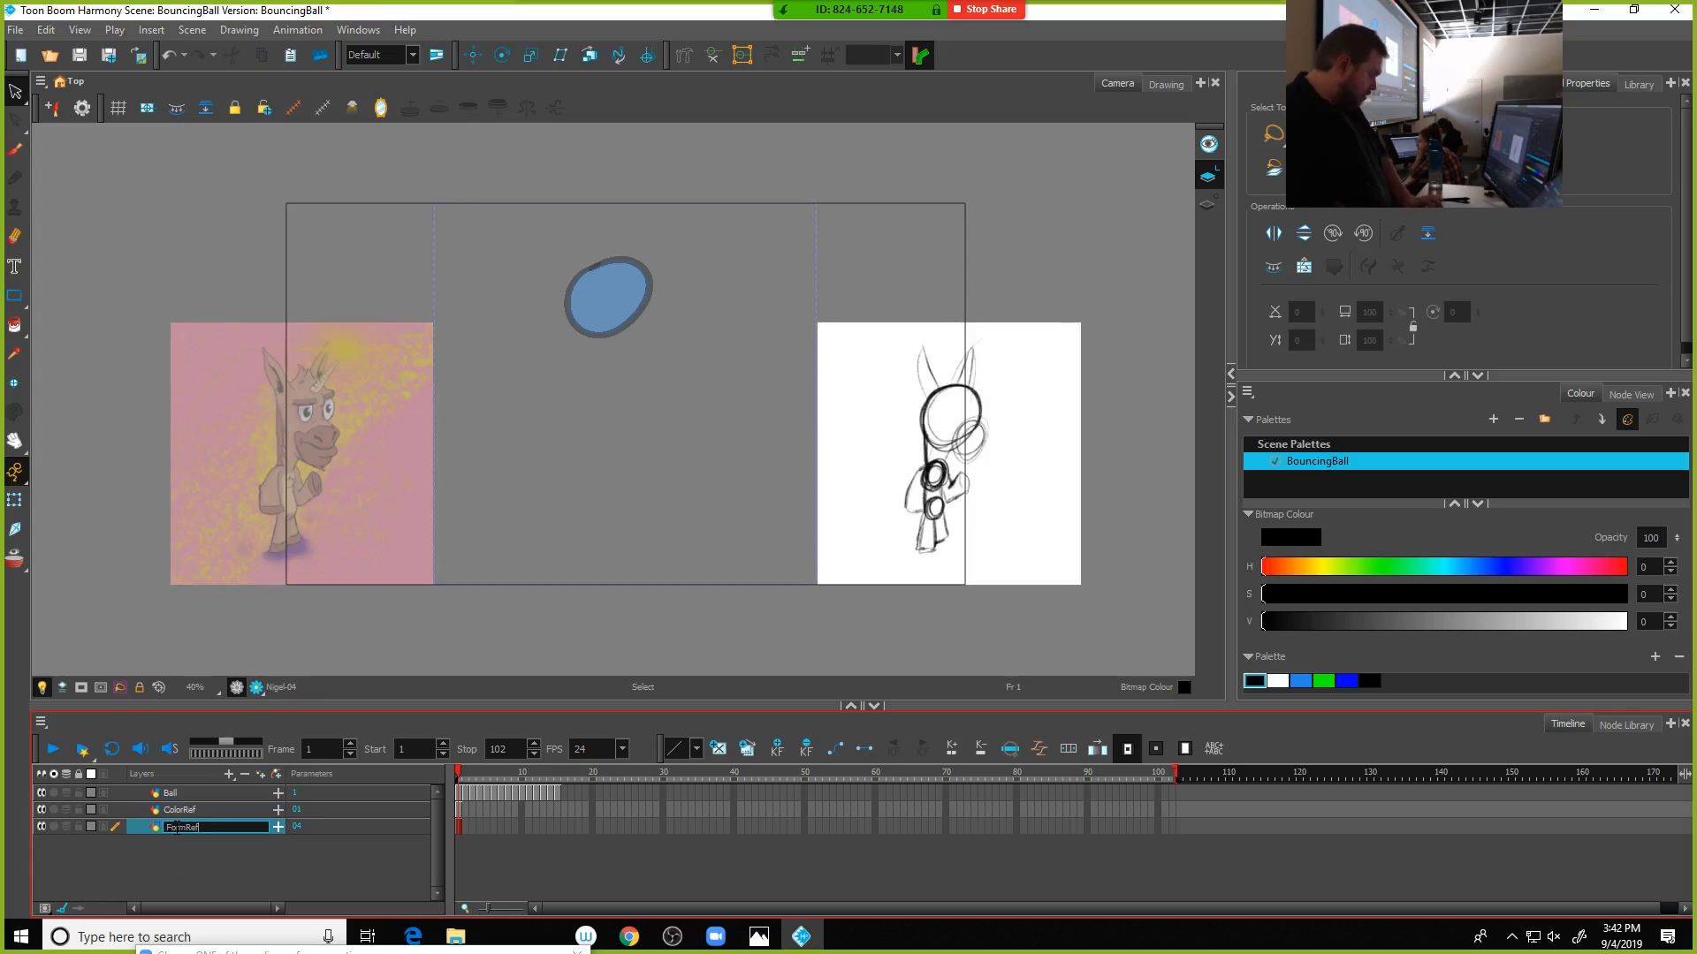
key(Return)
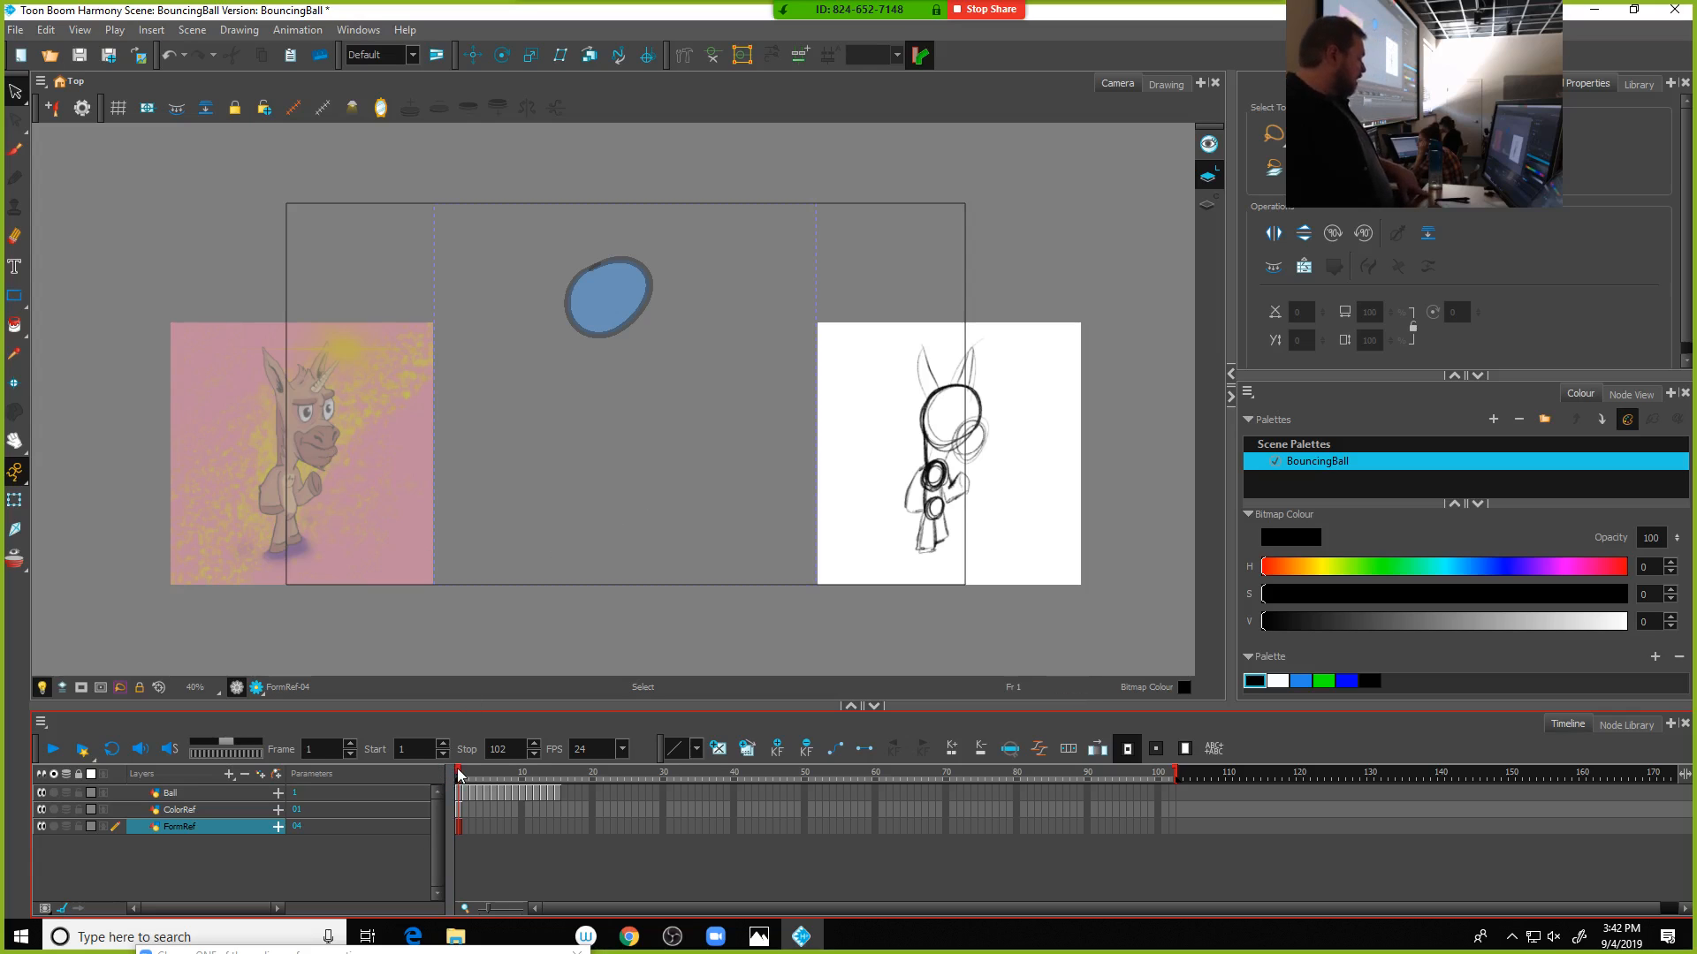
Extend the exposure of the FormRef sketch from frame 1 through frame 102
mouse_move(458, 774)
mouse_down()
mouse_move(585, 774)
mouse_move(456, 779)
mouse_up()
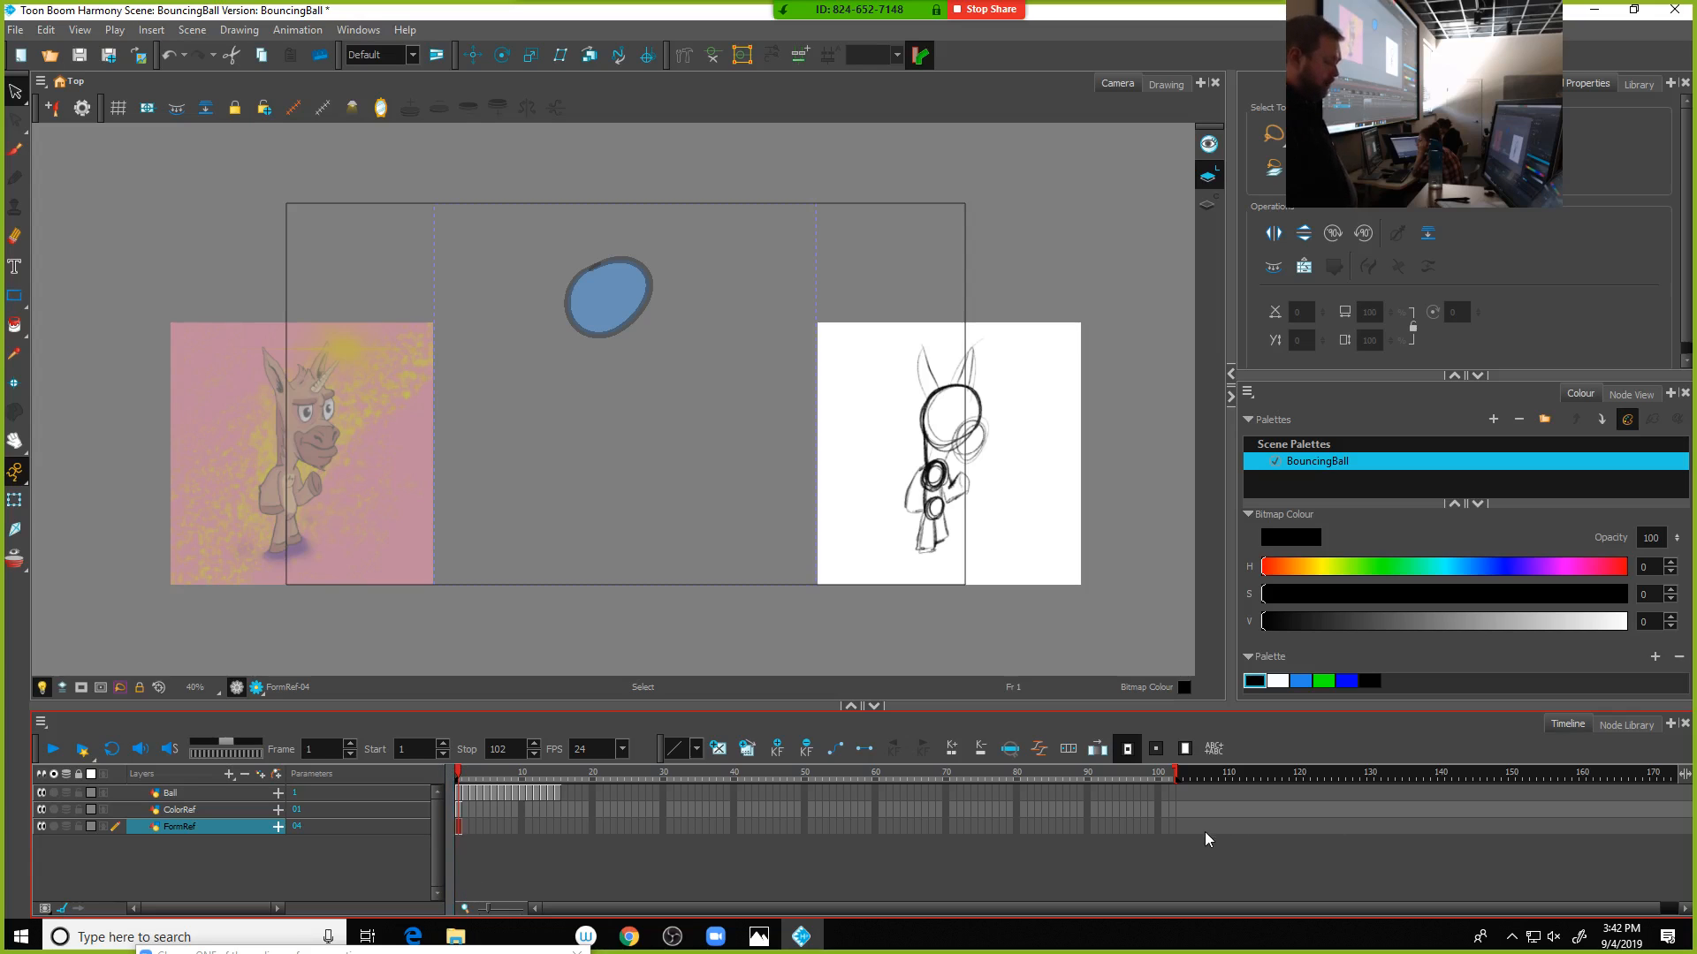
click(1171, 827)
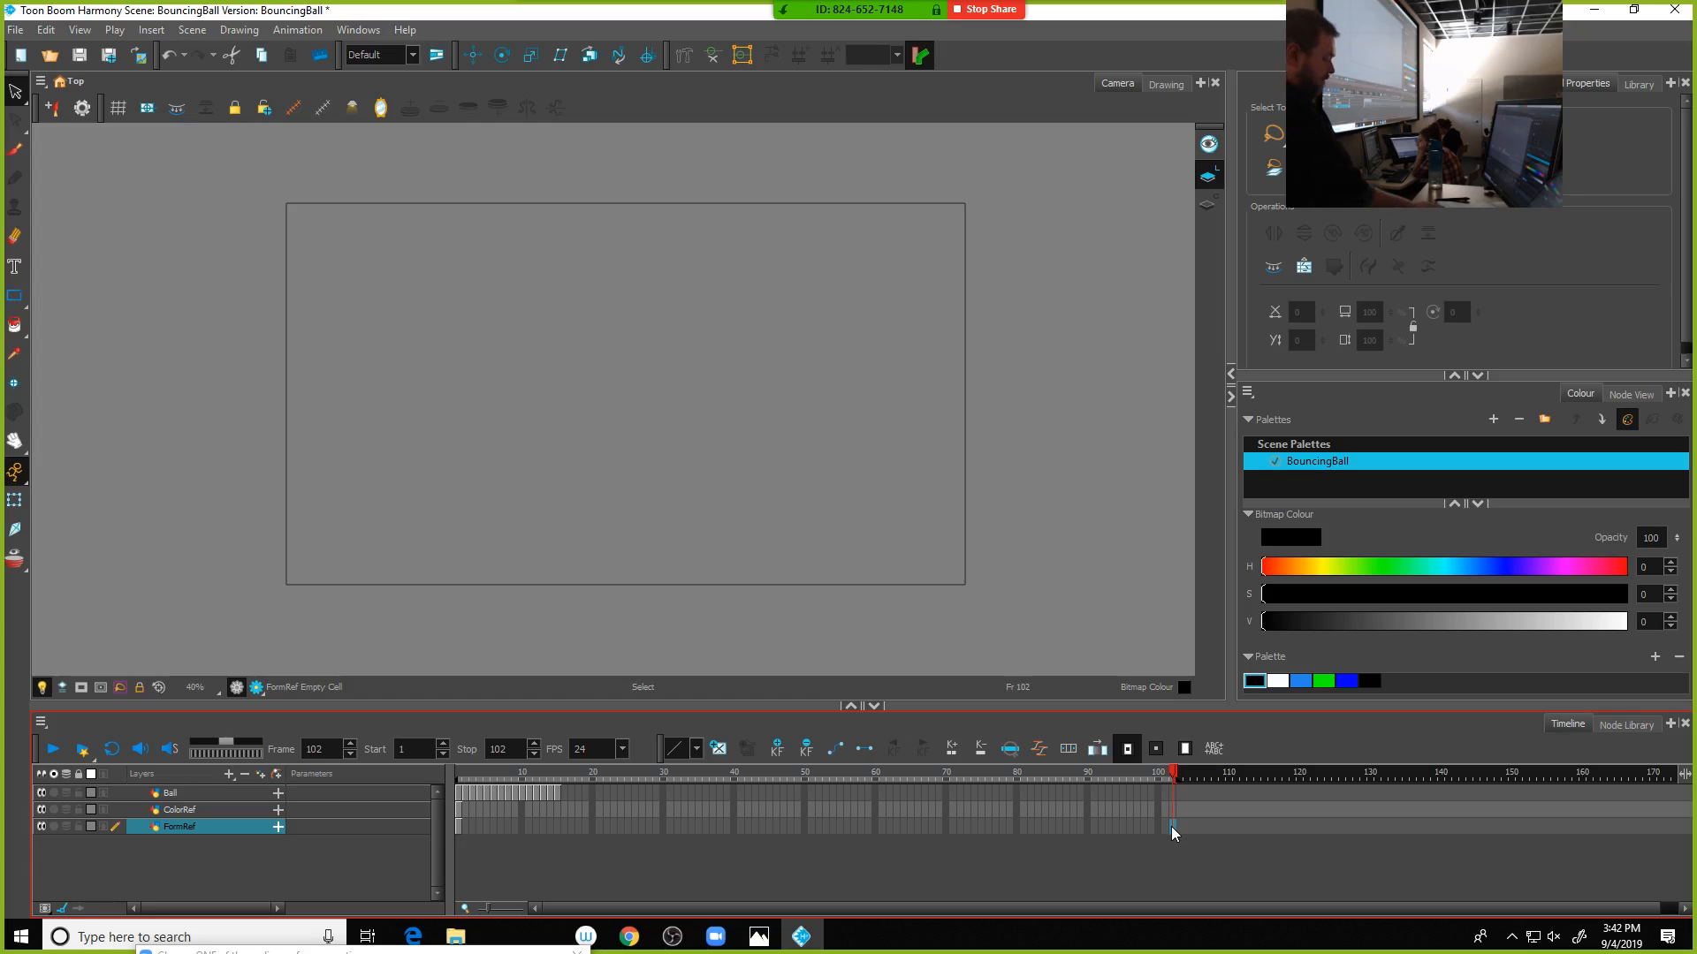
key(F5)
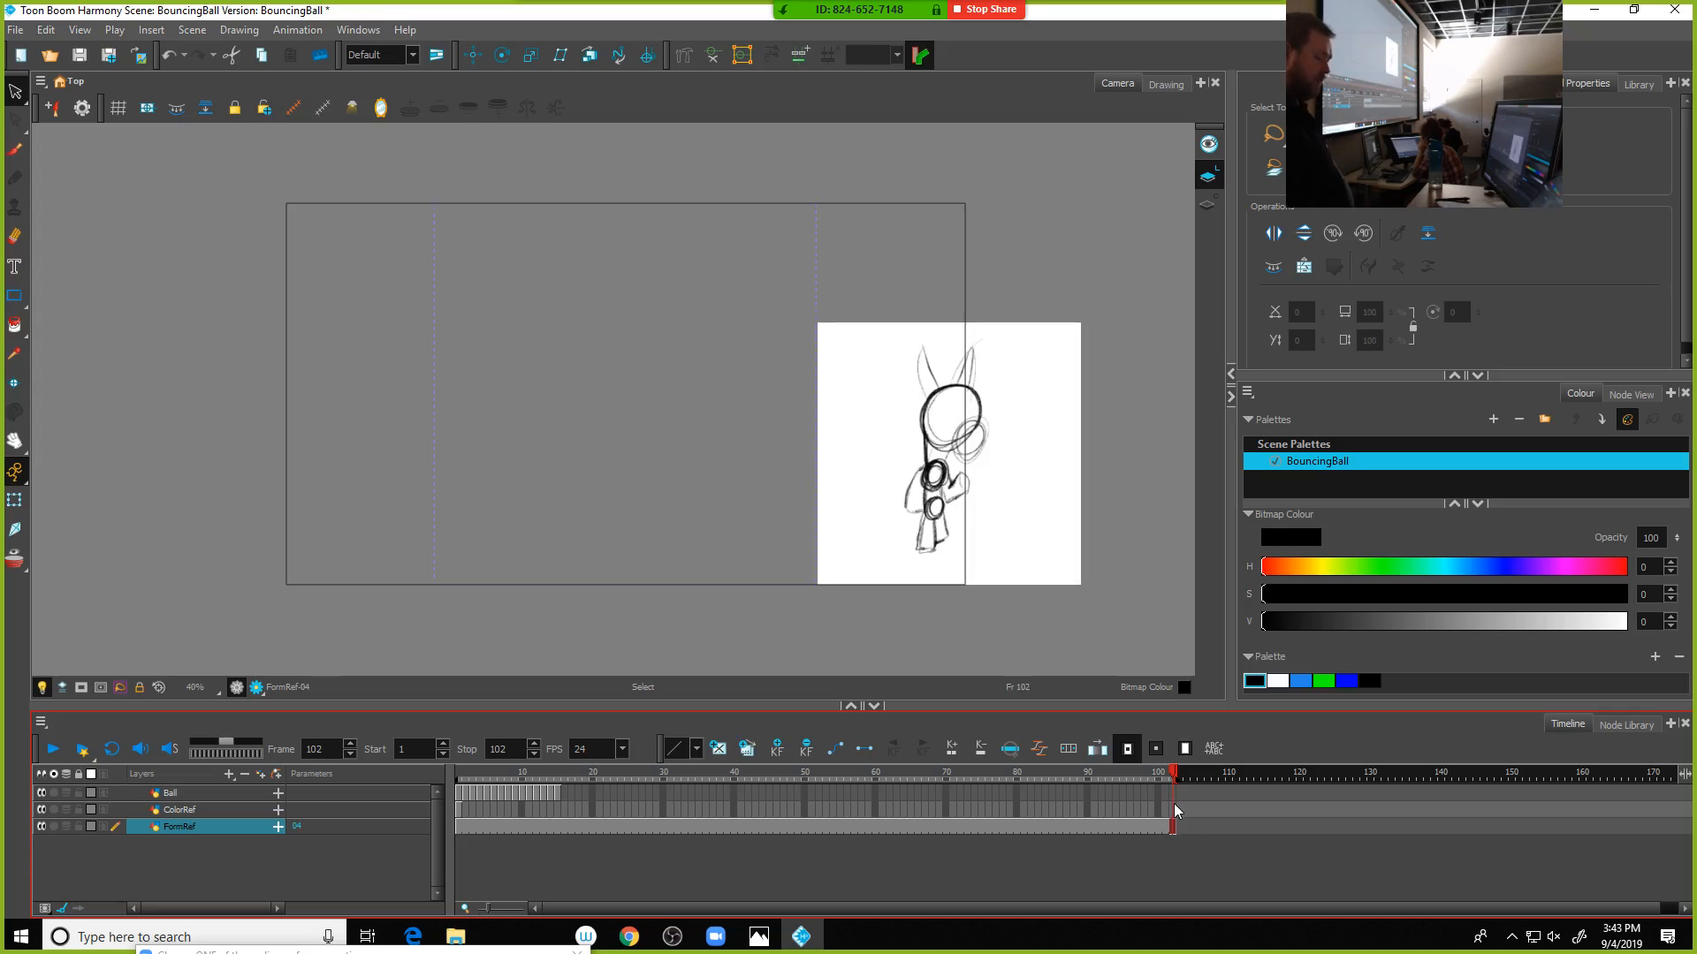
Try extending the ColorRef image's exposure through frame 102 in a single operation, and undo it
click(1174, 809)
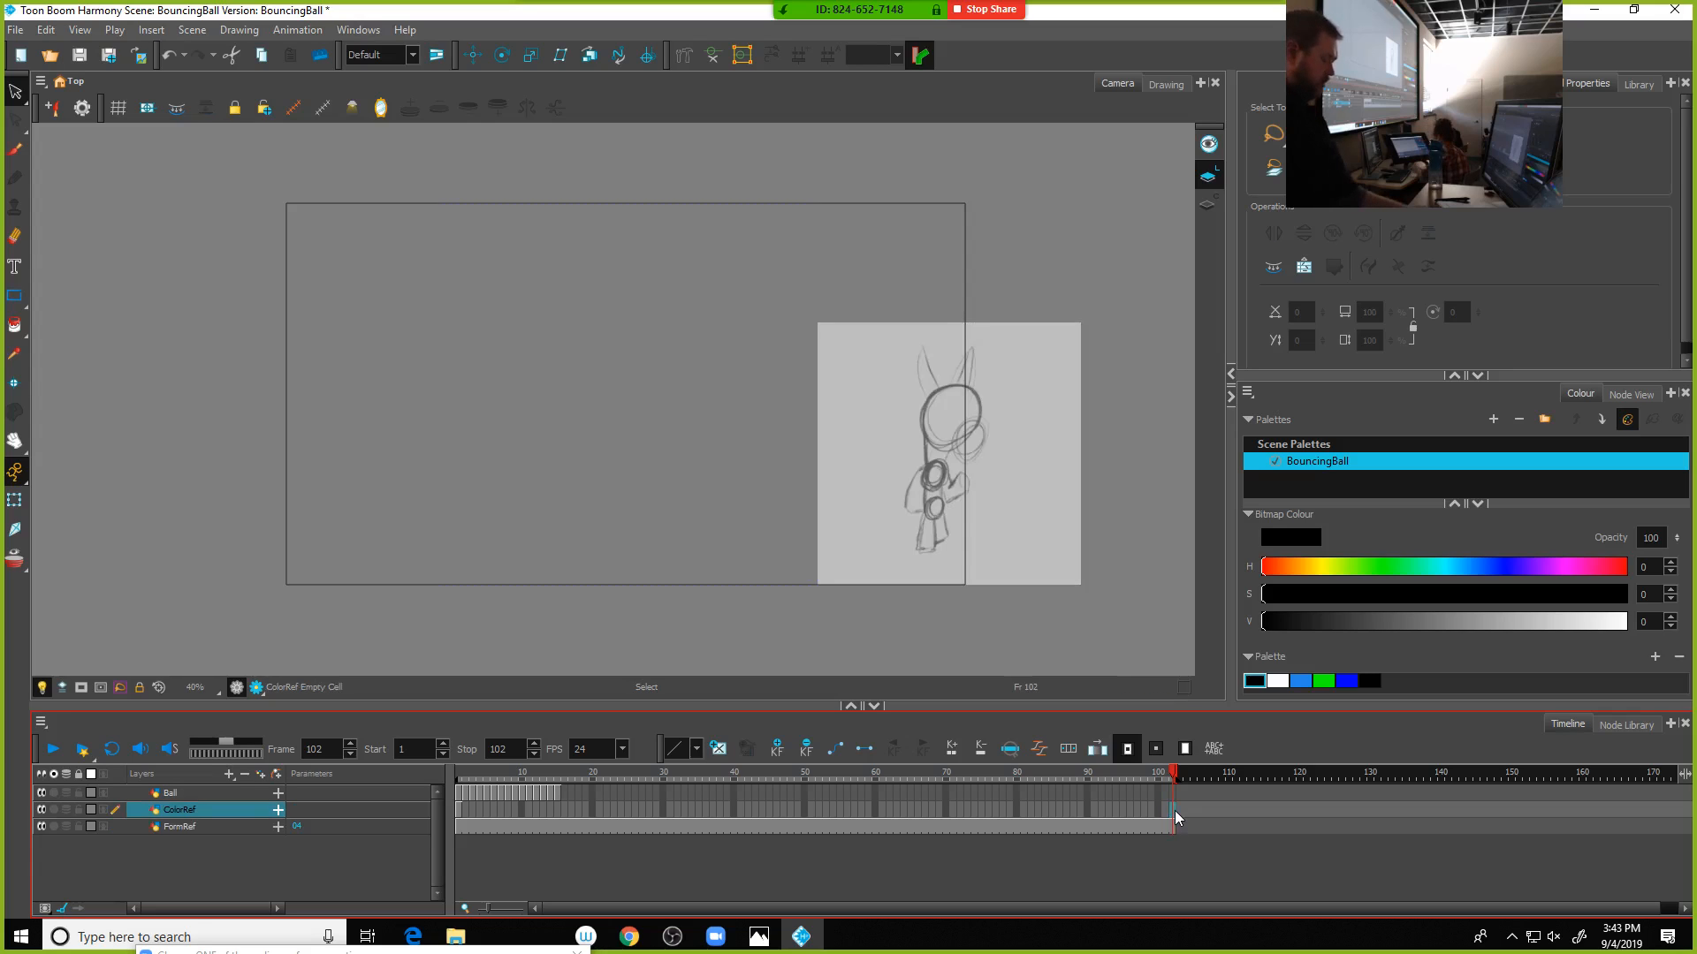
key(F5)
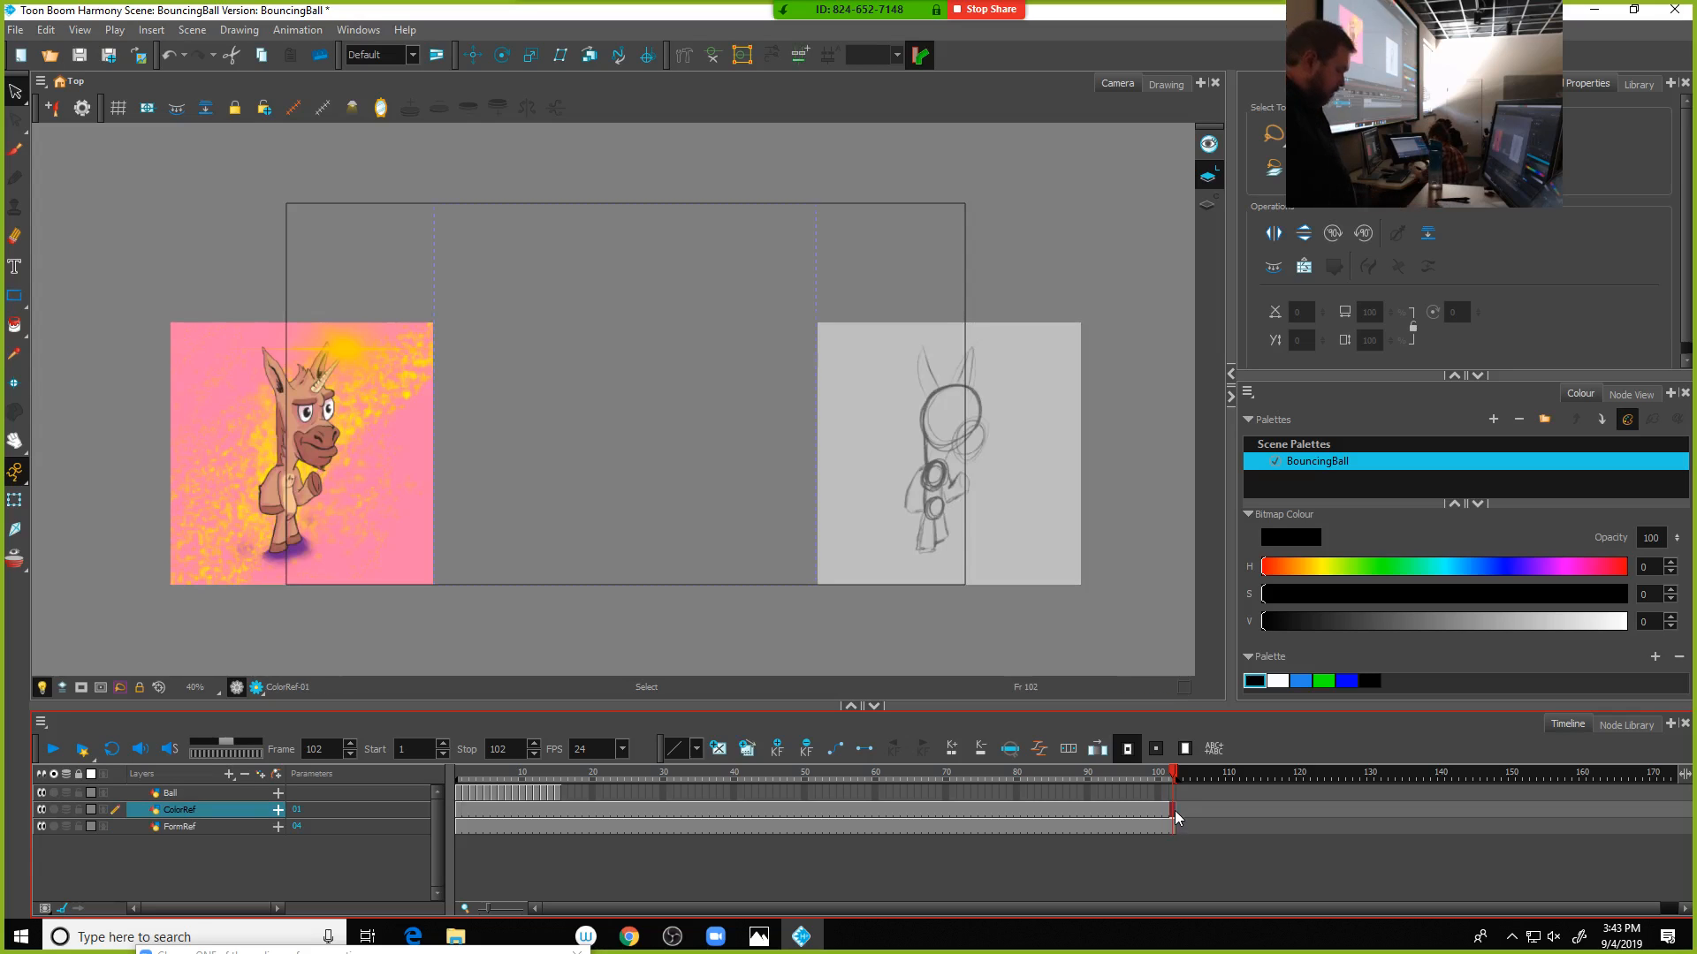
click(1128, 751)
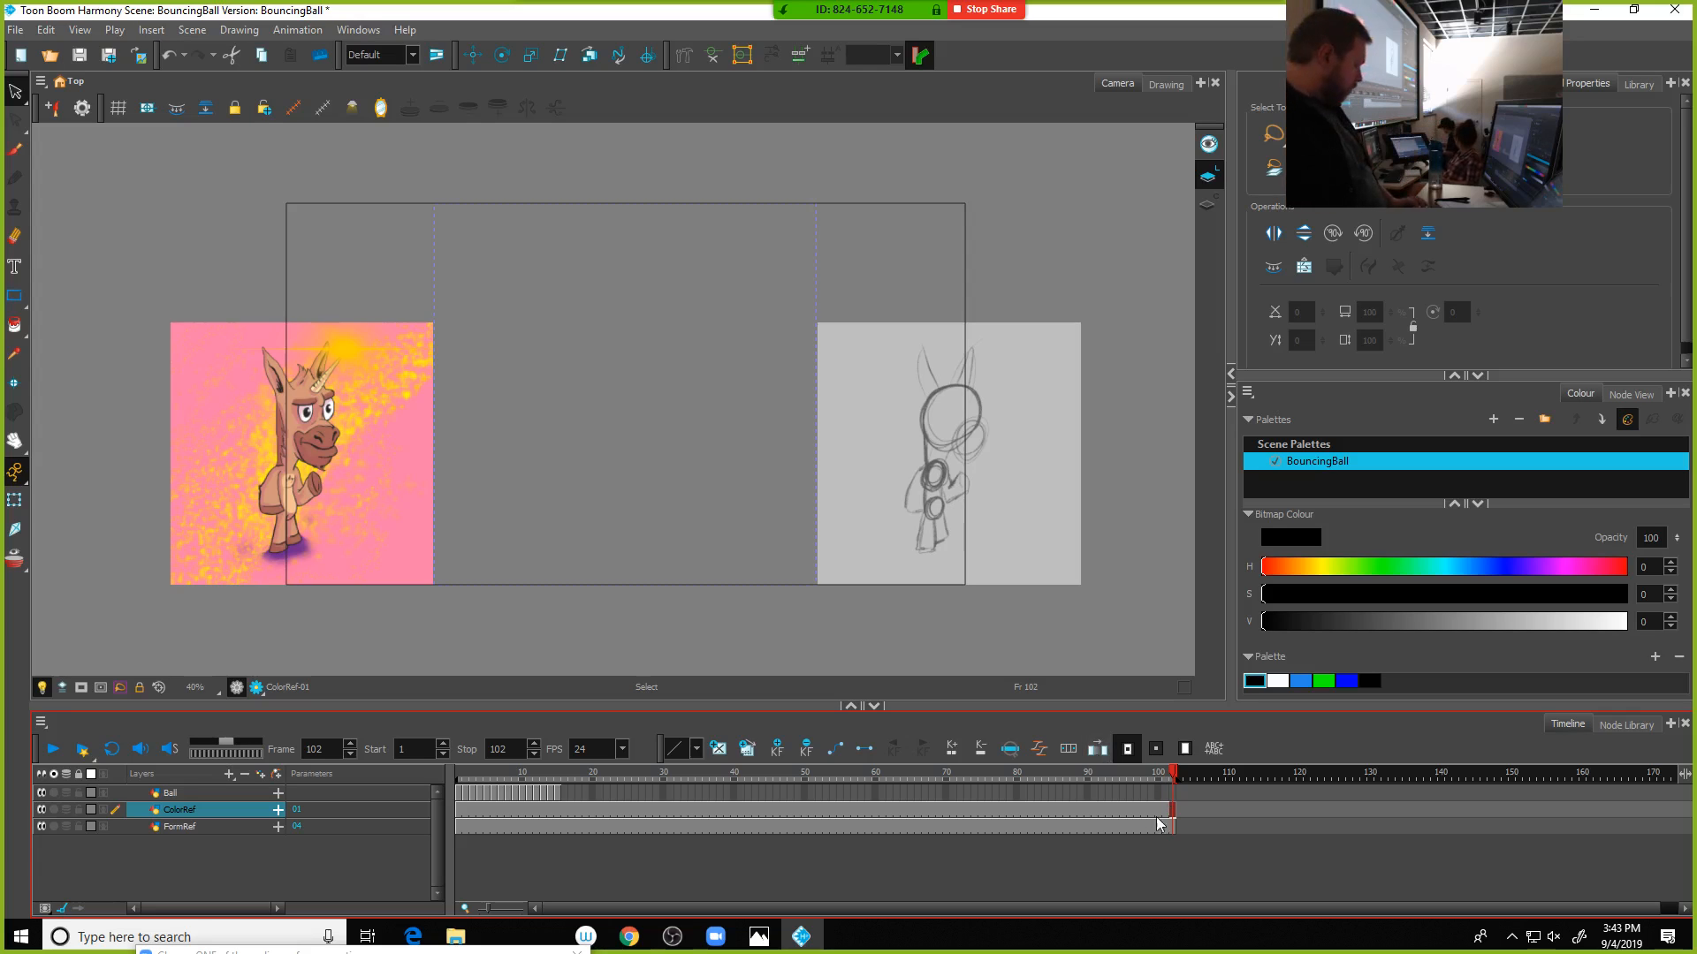
key(ctrl+z)
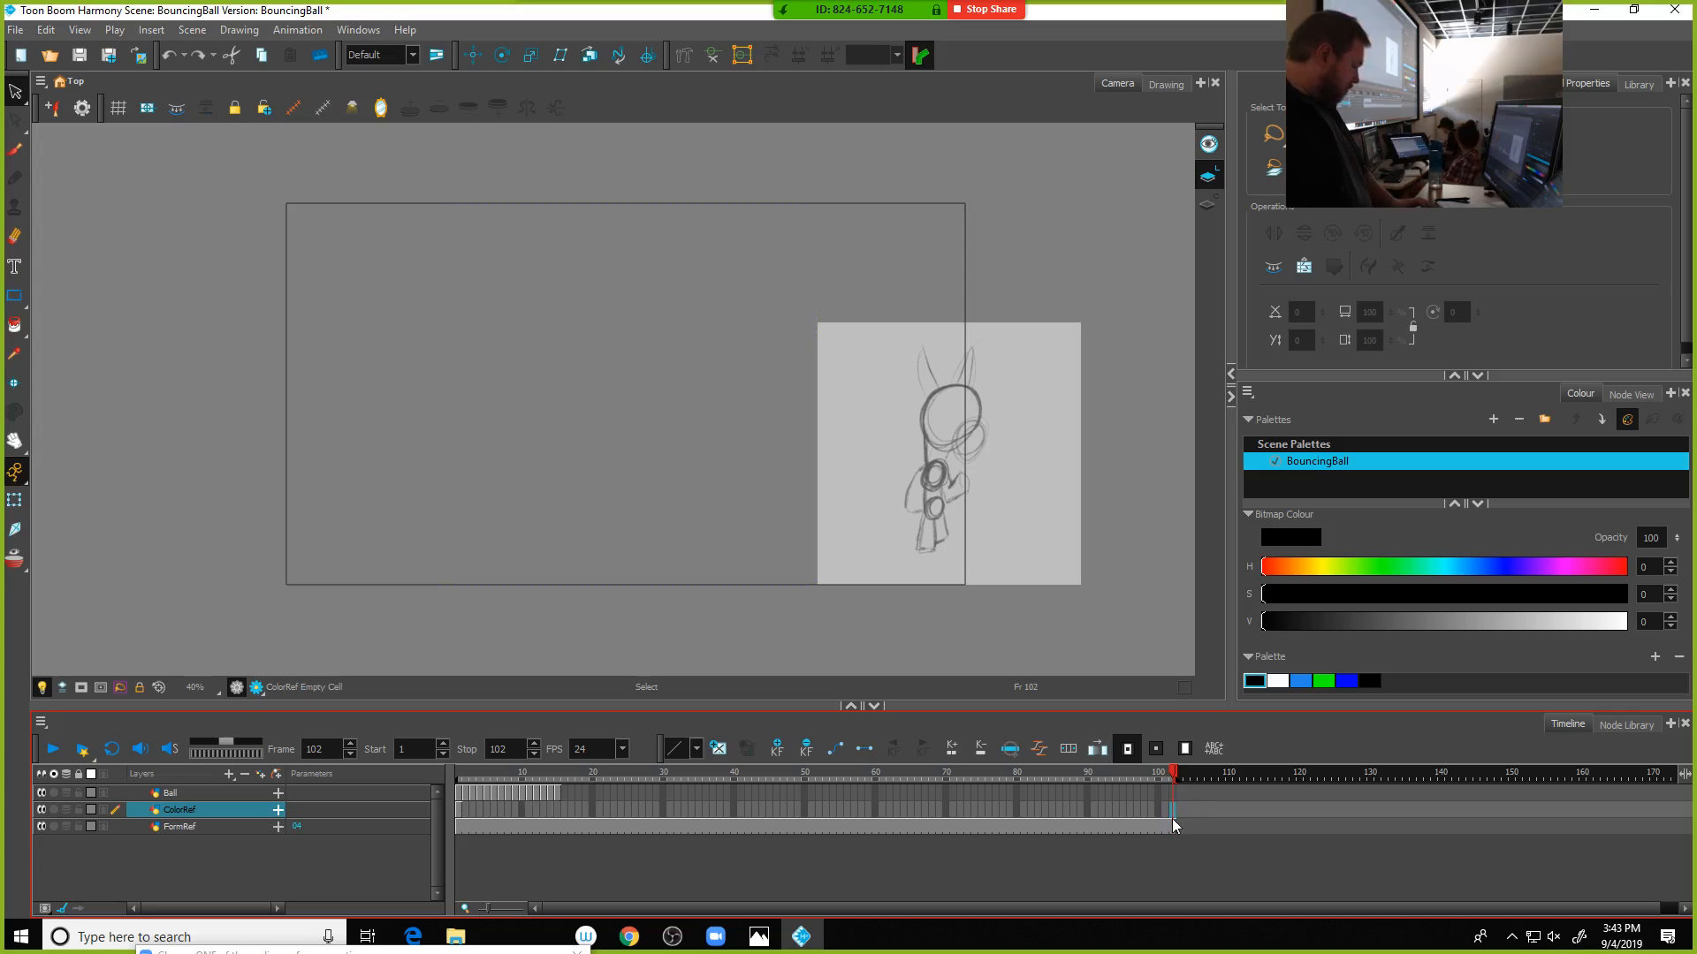
click(805, 810)
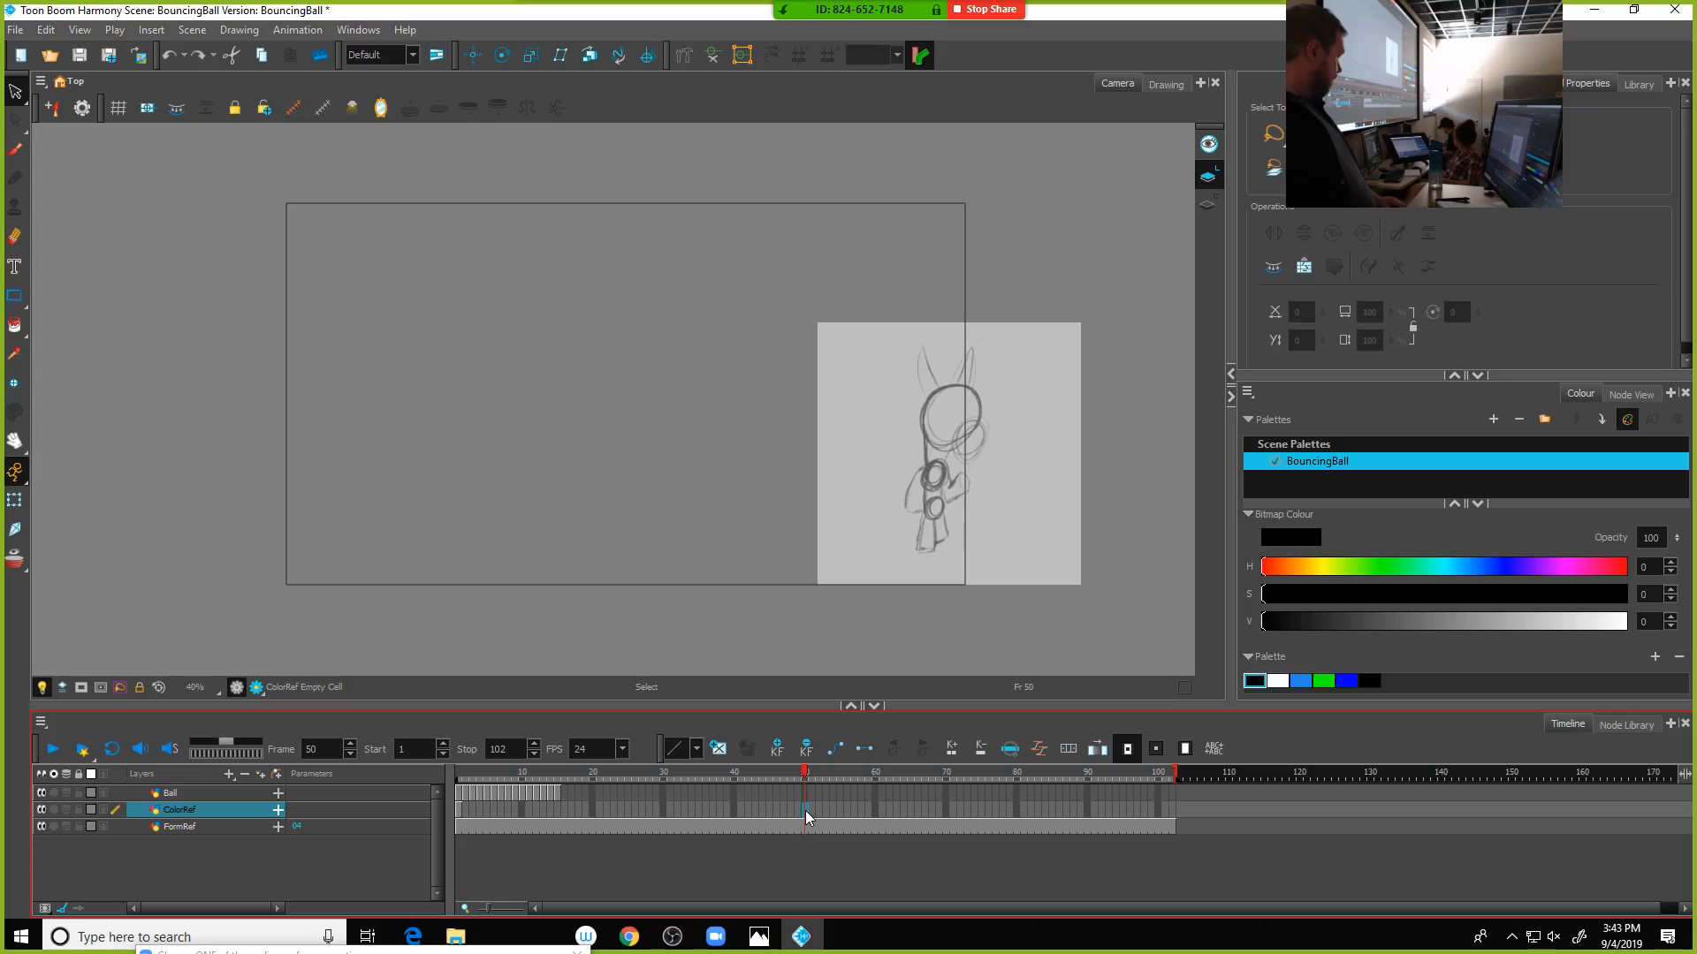
click(457, 811)
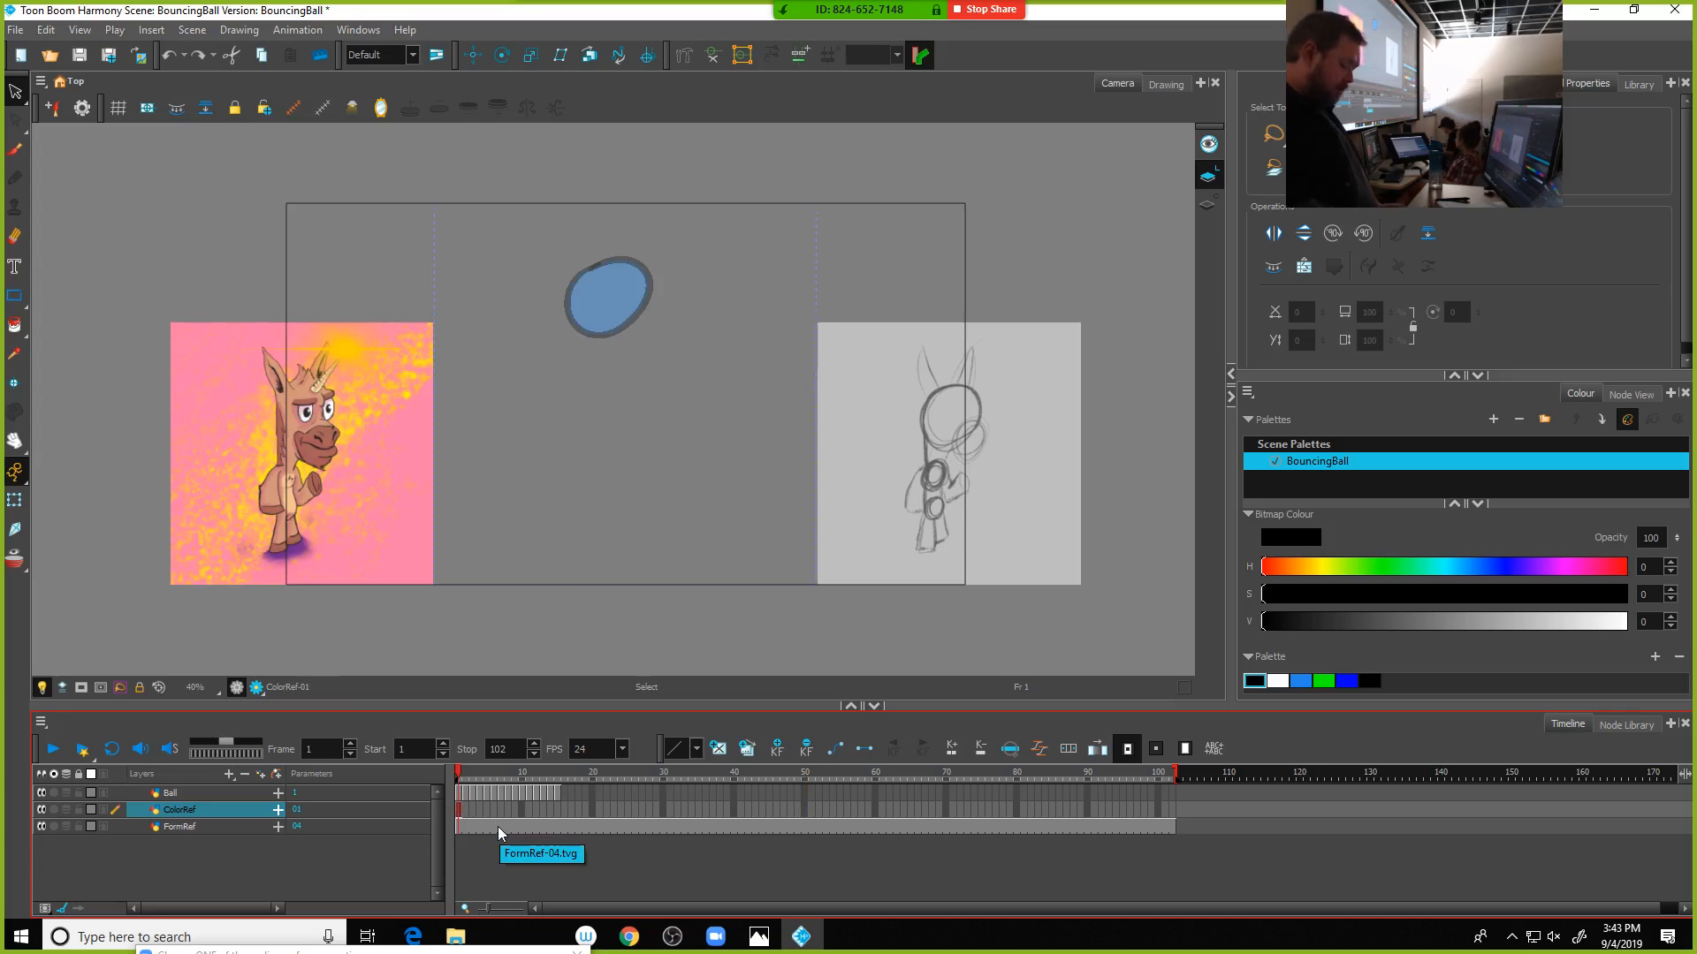
key(F5)
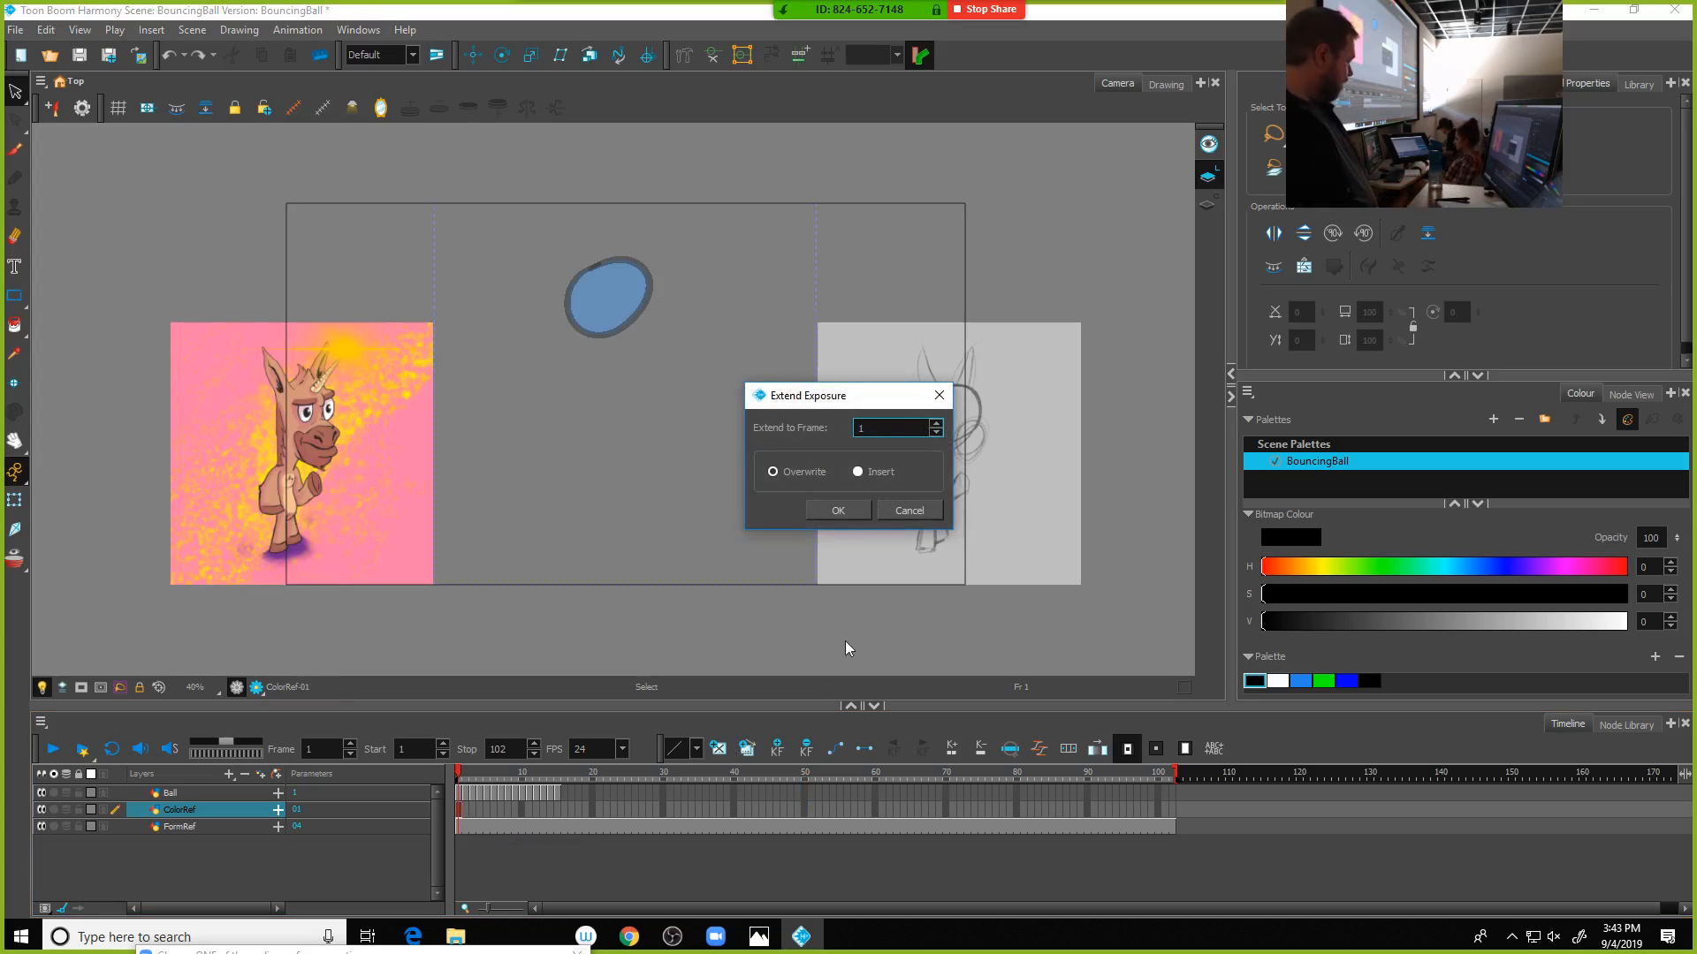
click(910, 509)
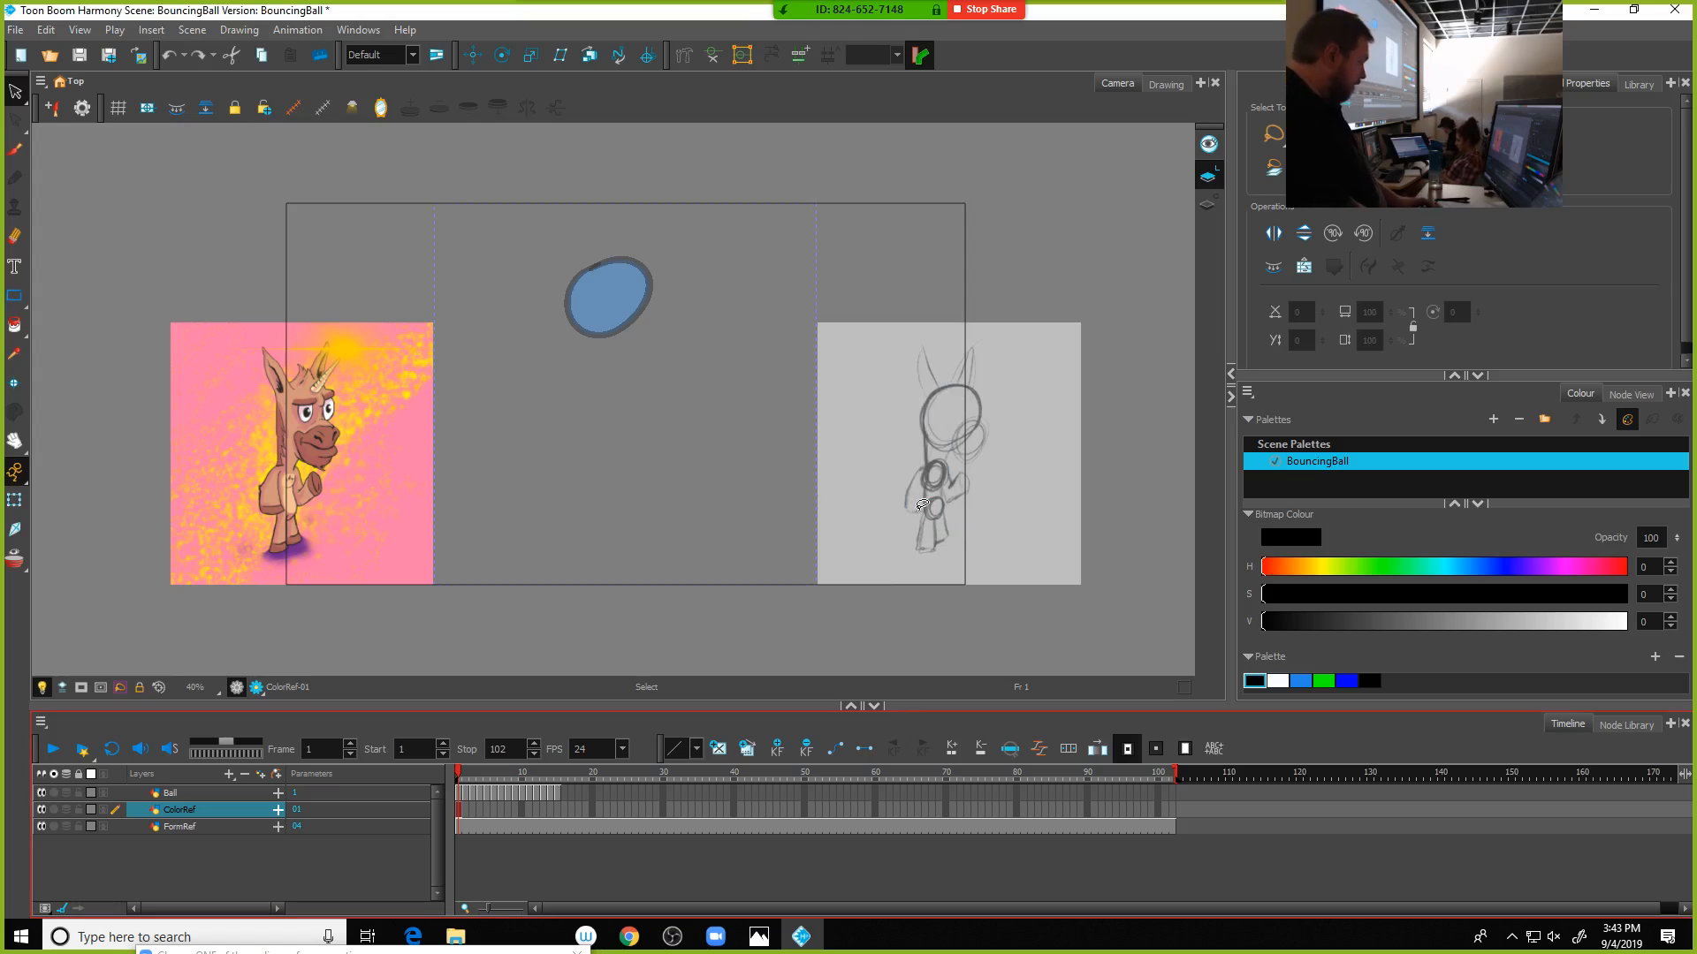
Lengthen and shorten the ColorRef exposure one frame at a time, ending it at about frame 32
key(plus)
key(plus)
key(plus)
key(plus)
key(plus)
key(plus)
key(plus)
key(plus)
key(plus)
key(plus)
key(plus)
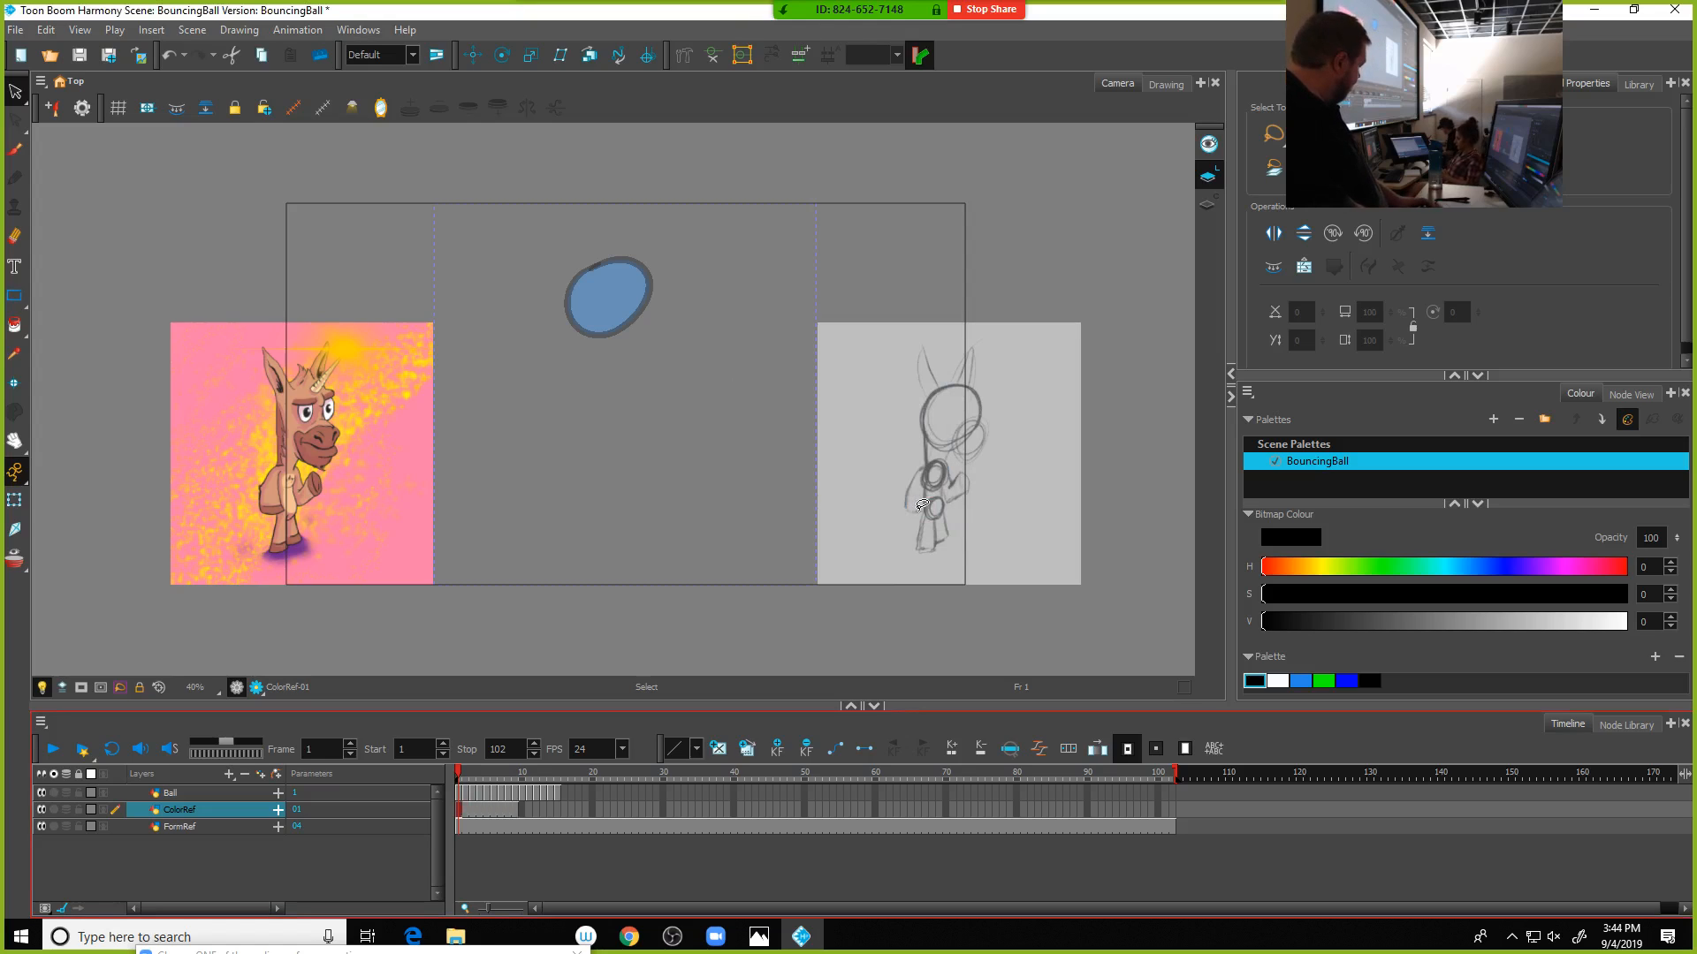
key(plus)
key(plus)
key(plus)
key(plus)
key(plus)
key(plus)
key(plus)
key(plus)
key(plus)
key(plus)
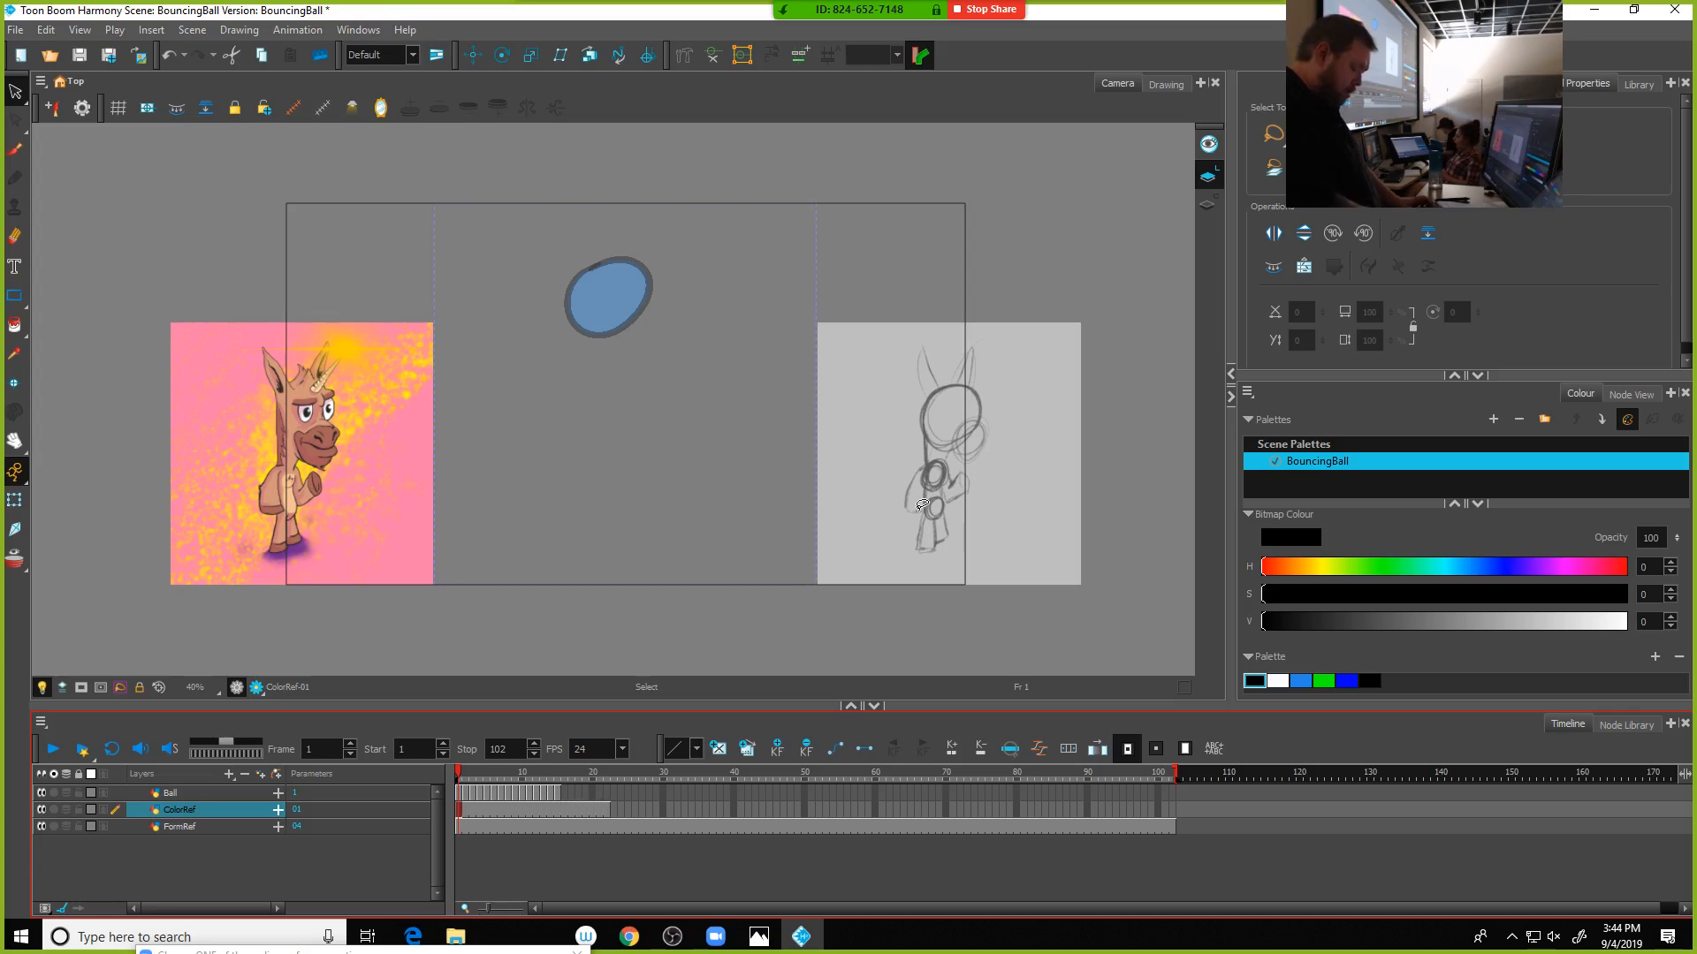
key(plus)
key(plus)
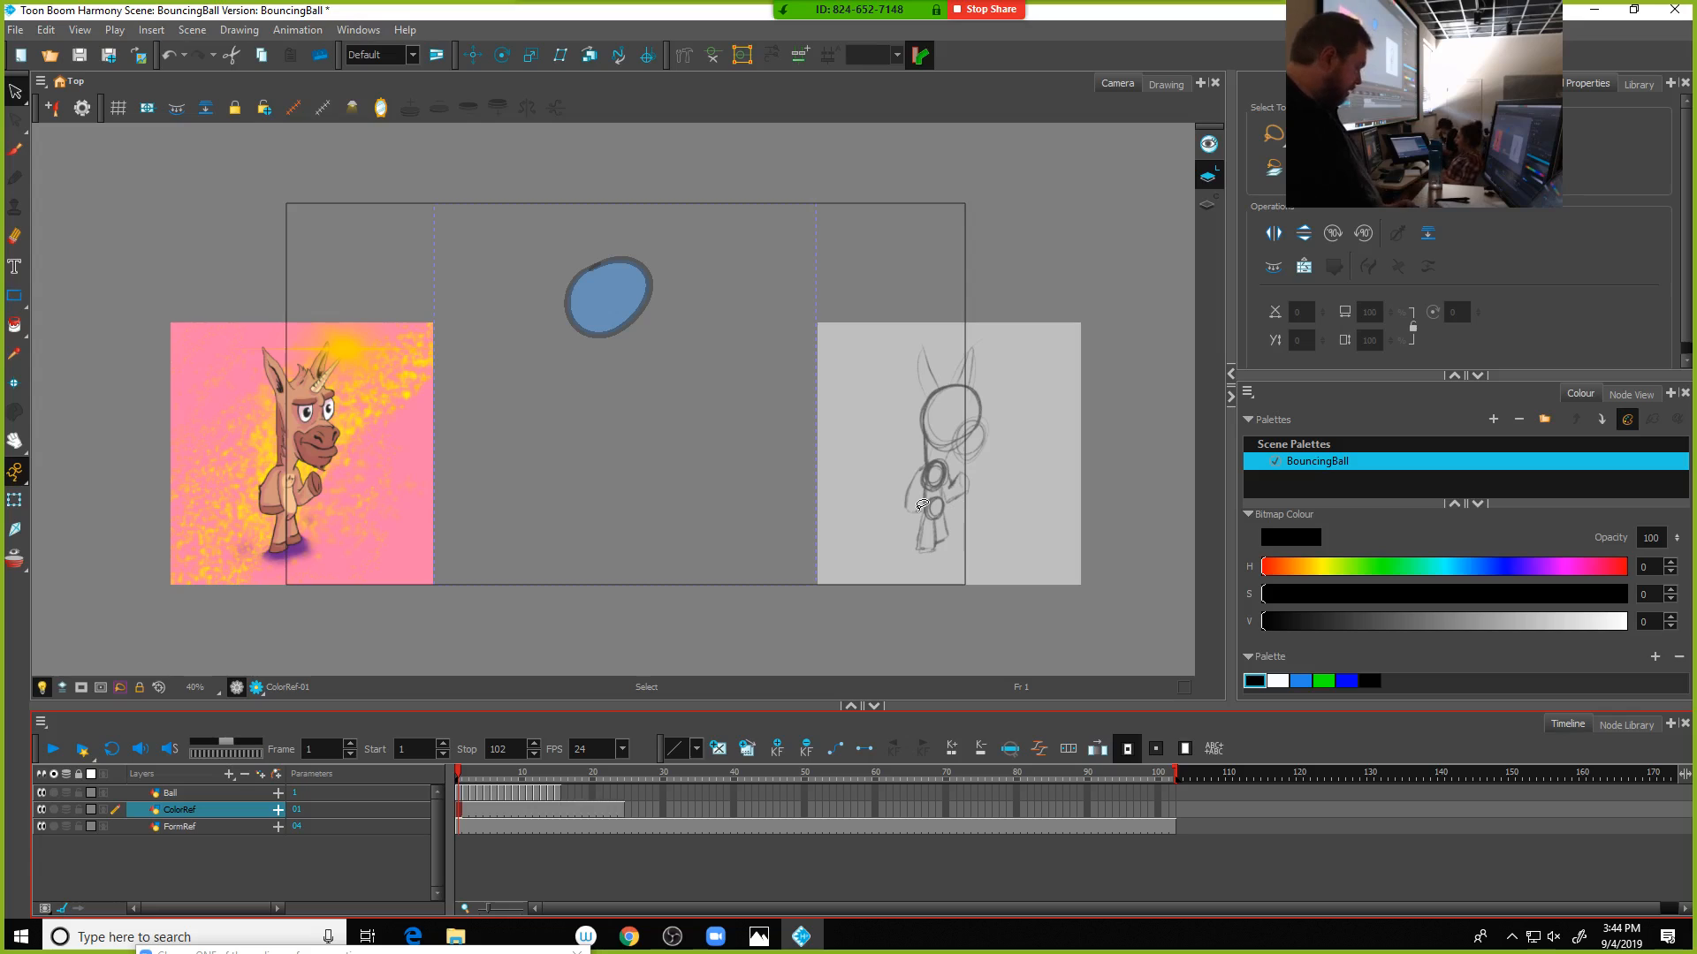
key(minus)
key(minus)
key(minus)
key(minus)
key(minus)
key(plus)
key(plus)
key(plus)
key(plus)
key(plus)
key(plus)
key(plus)
key(plus)
key(plus)
key(plus)
key(plus)
key(plus)
key(plus)
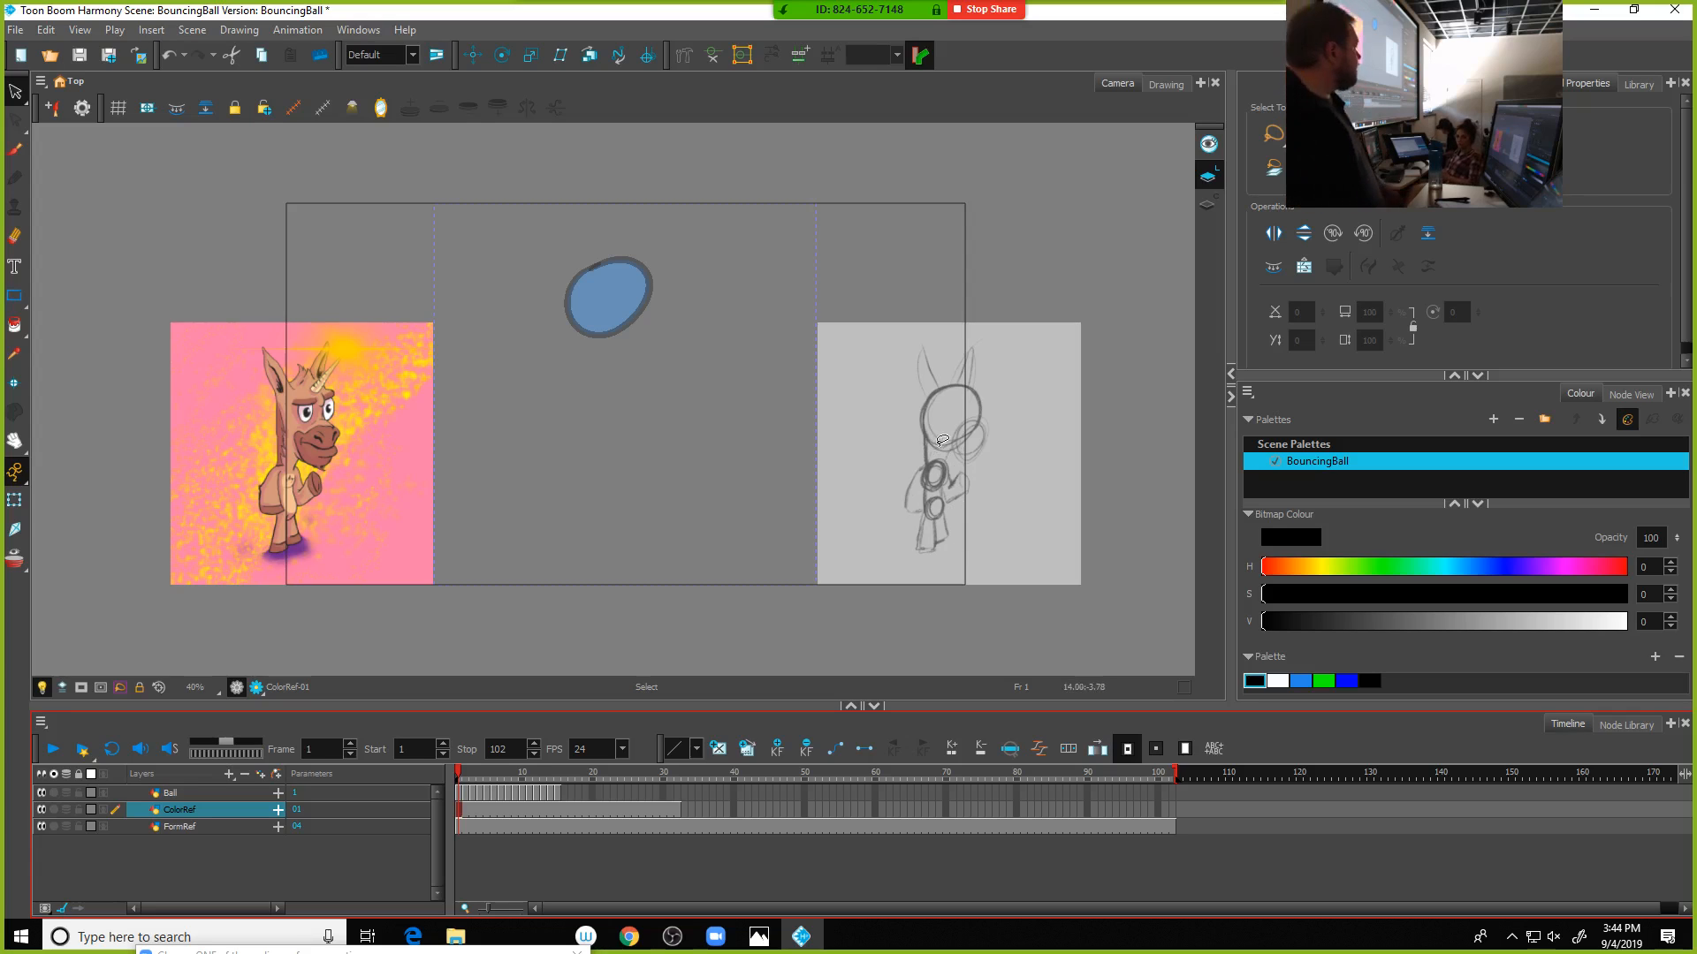
Extend the ColorRef image's exposure through frame 102 and scrub the timeline back to frame 1
click(523, 794)
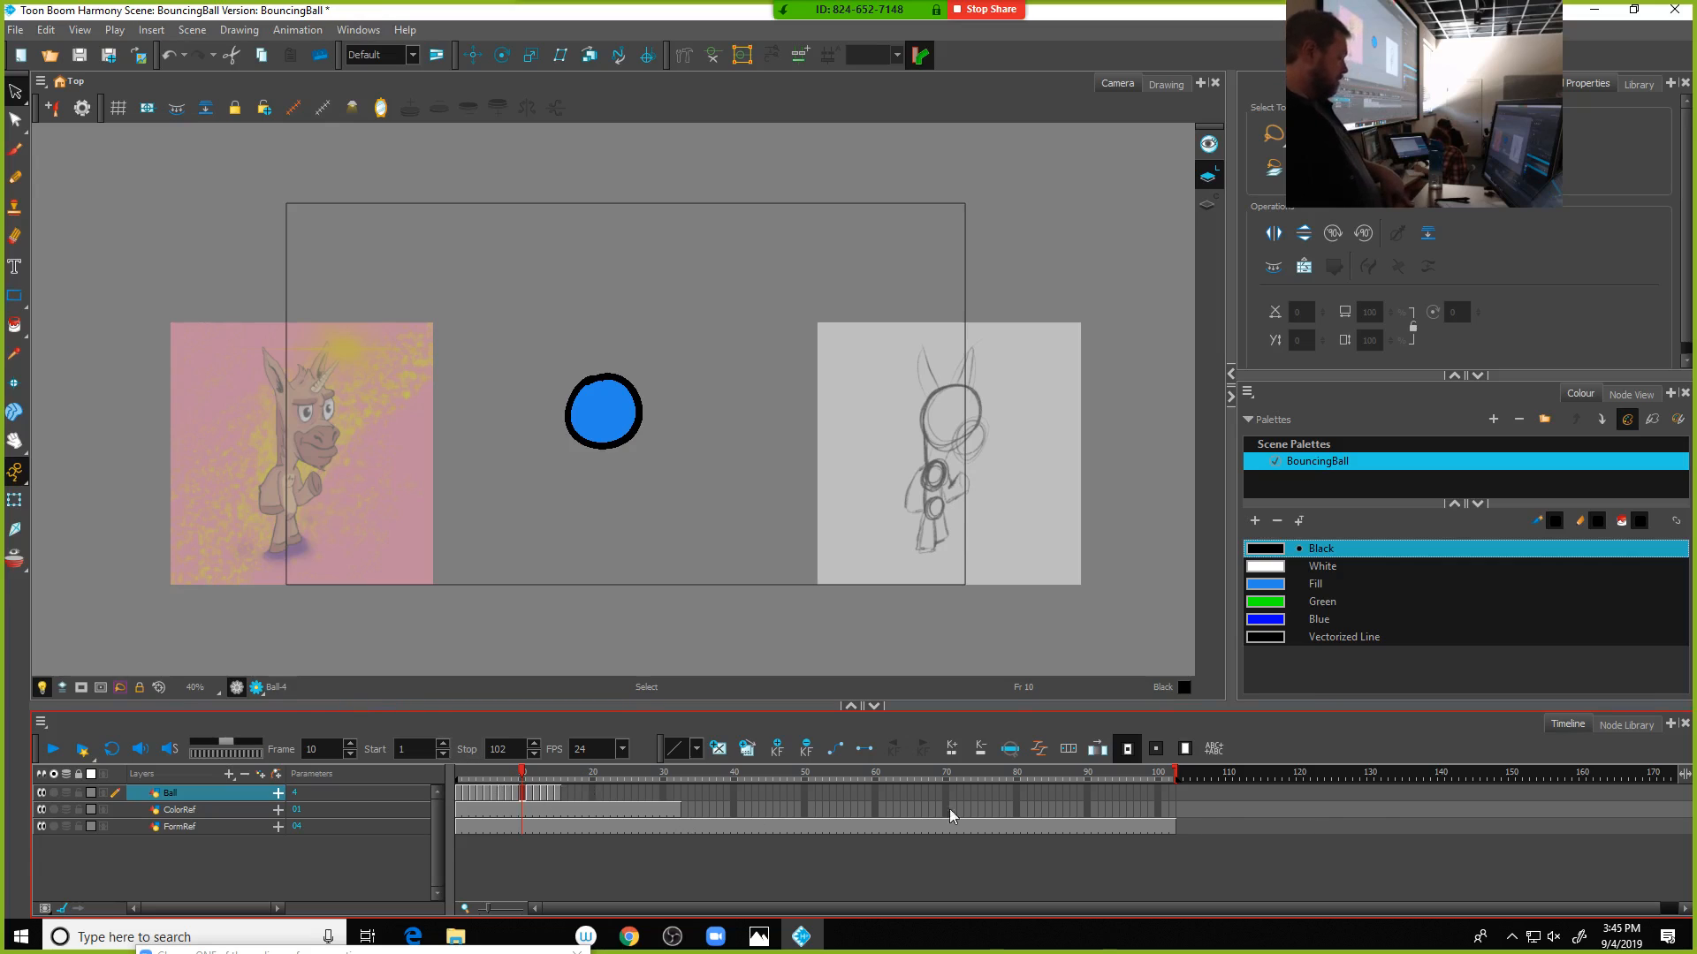
click(1174, 810)
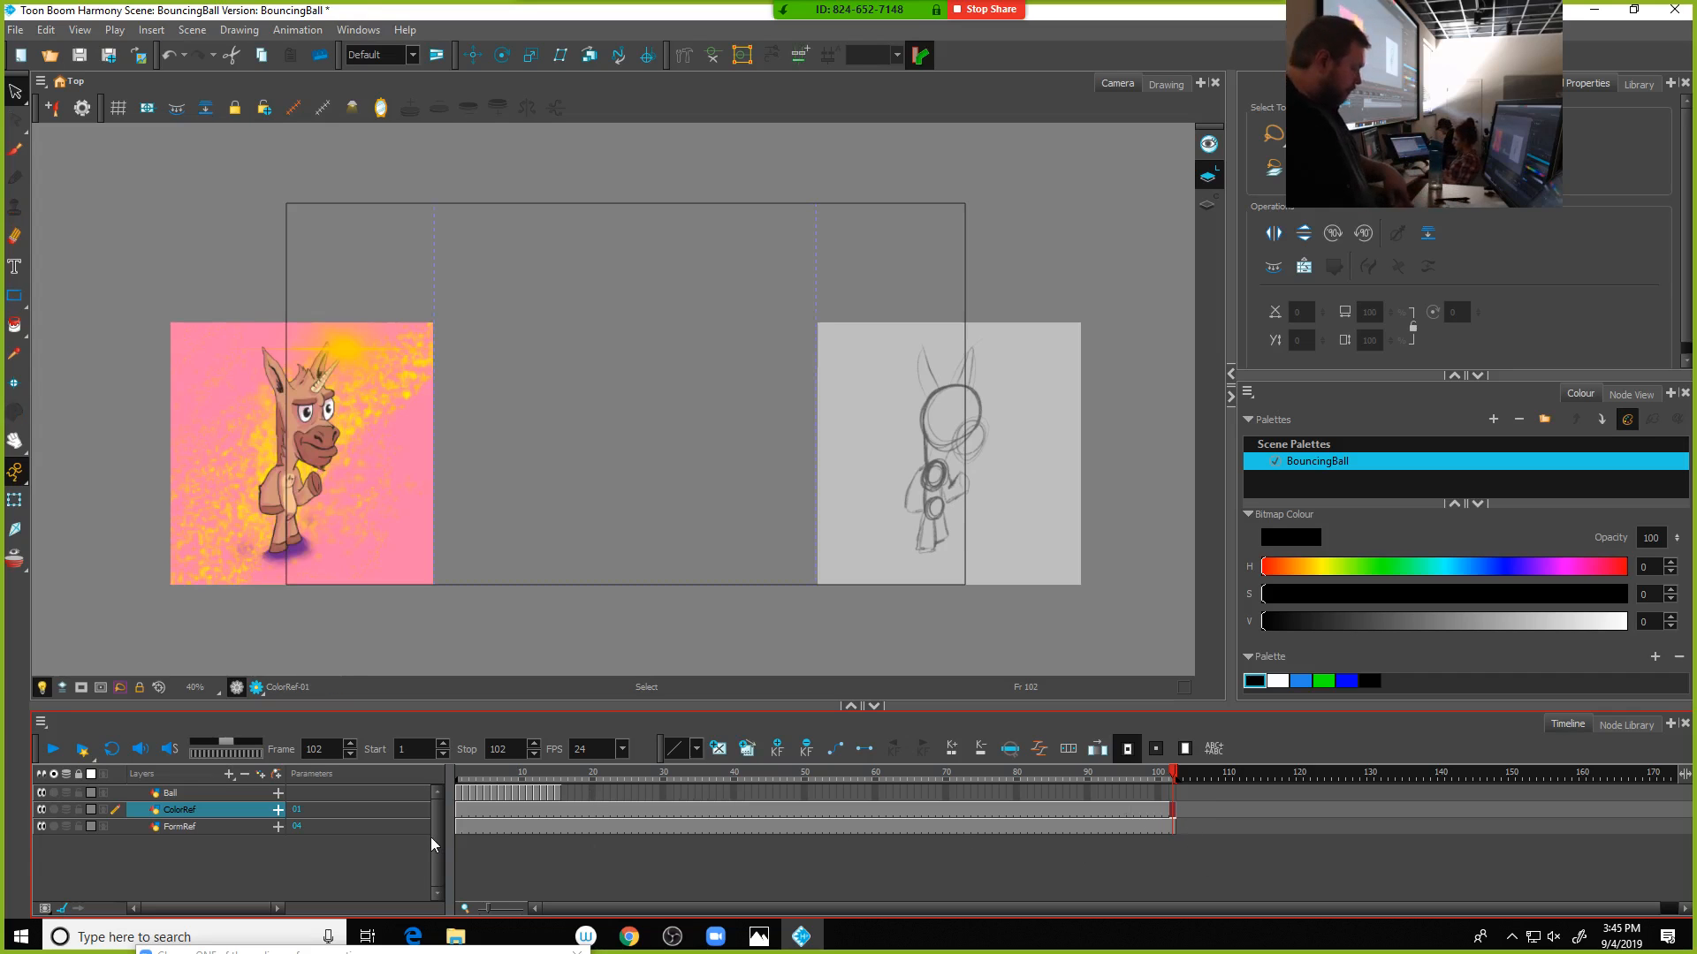
mouse_move(581, 772)
mouse_down()
mouse_move(458, 784)
mouse_move(1189, 809)
mouse_move(453, 841)
mouse_up()
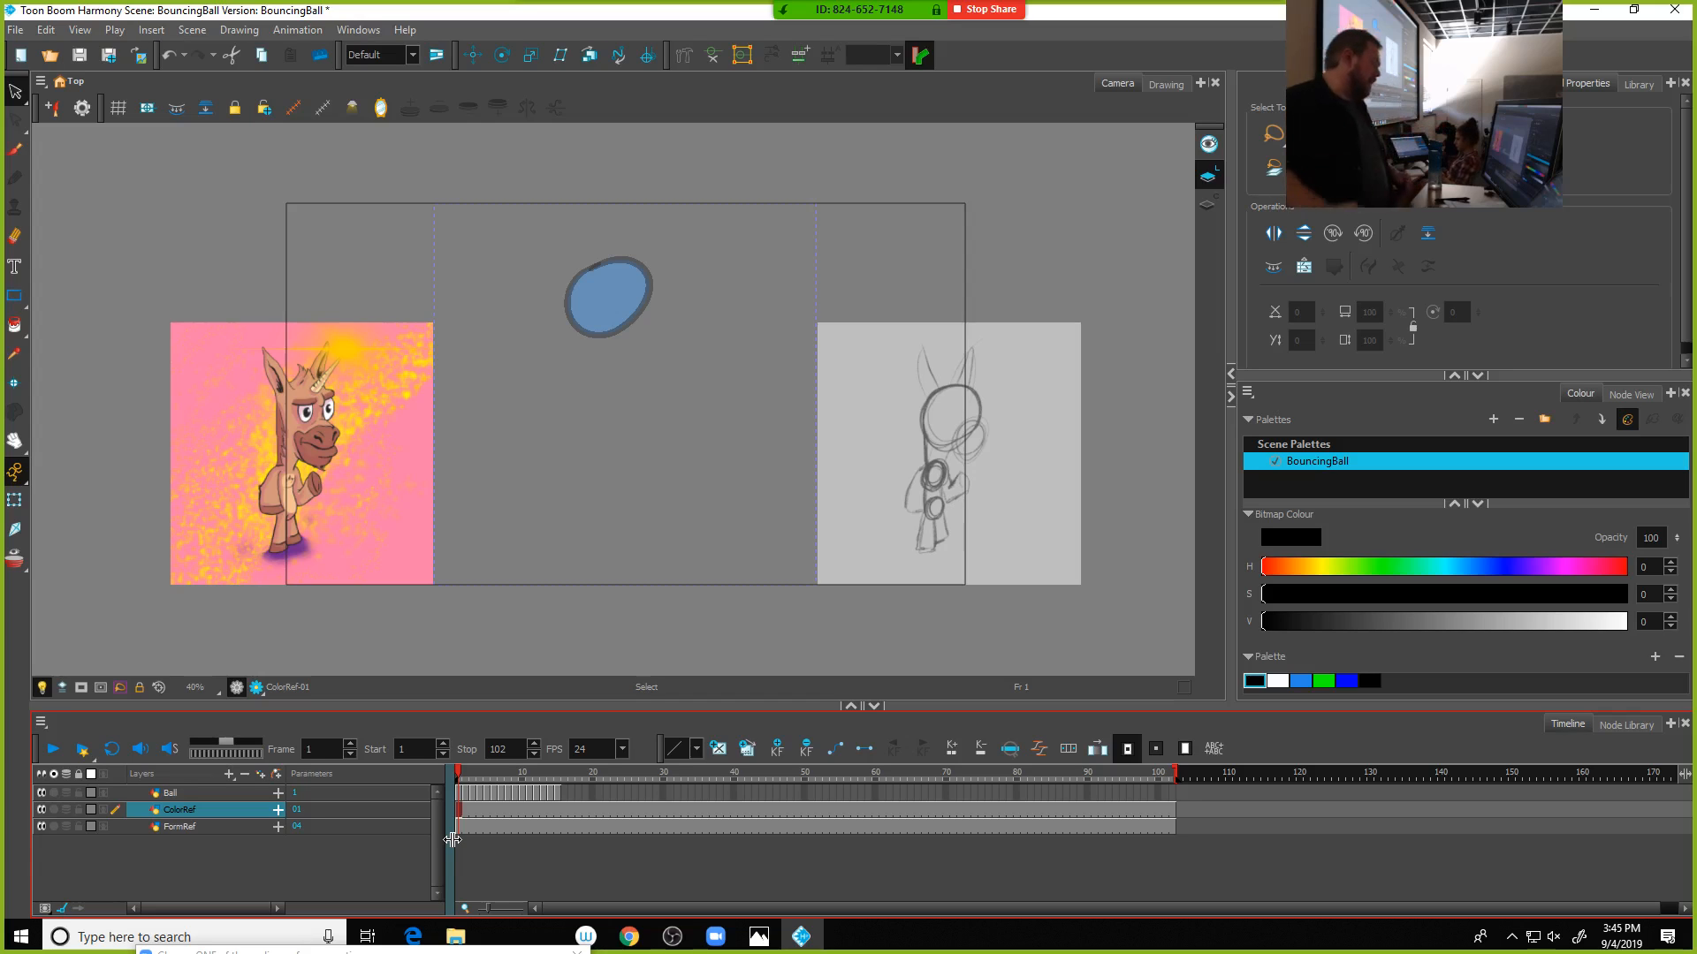
click(501, 775)
drag(506, 778, 457, 775)
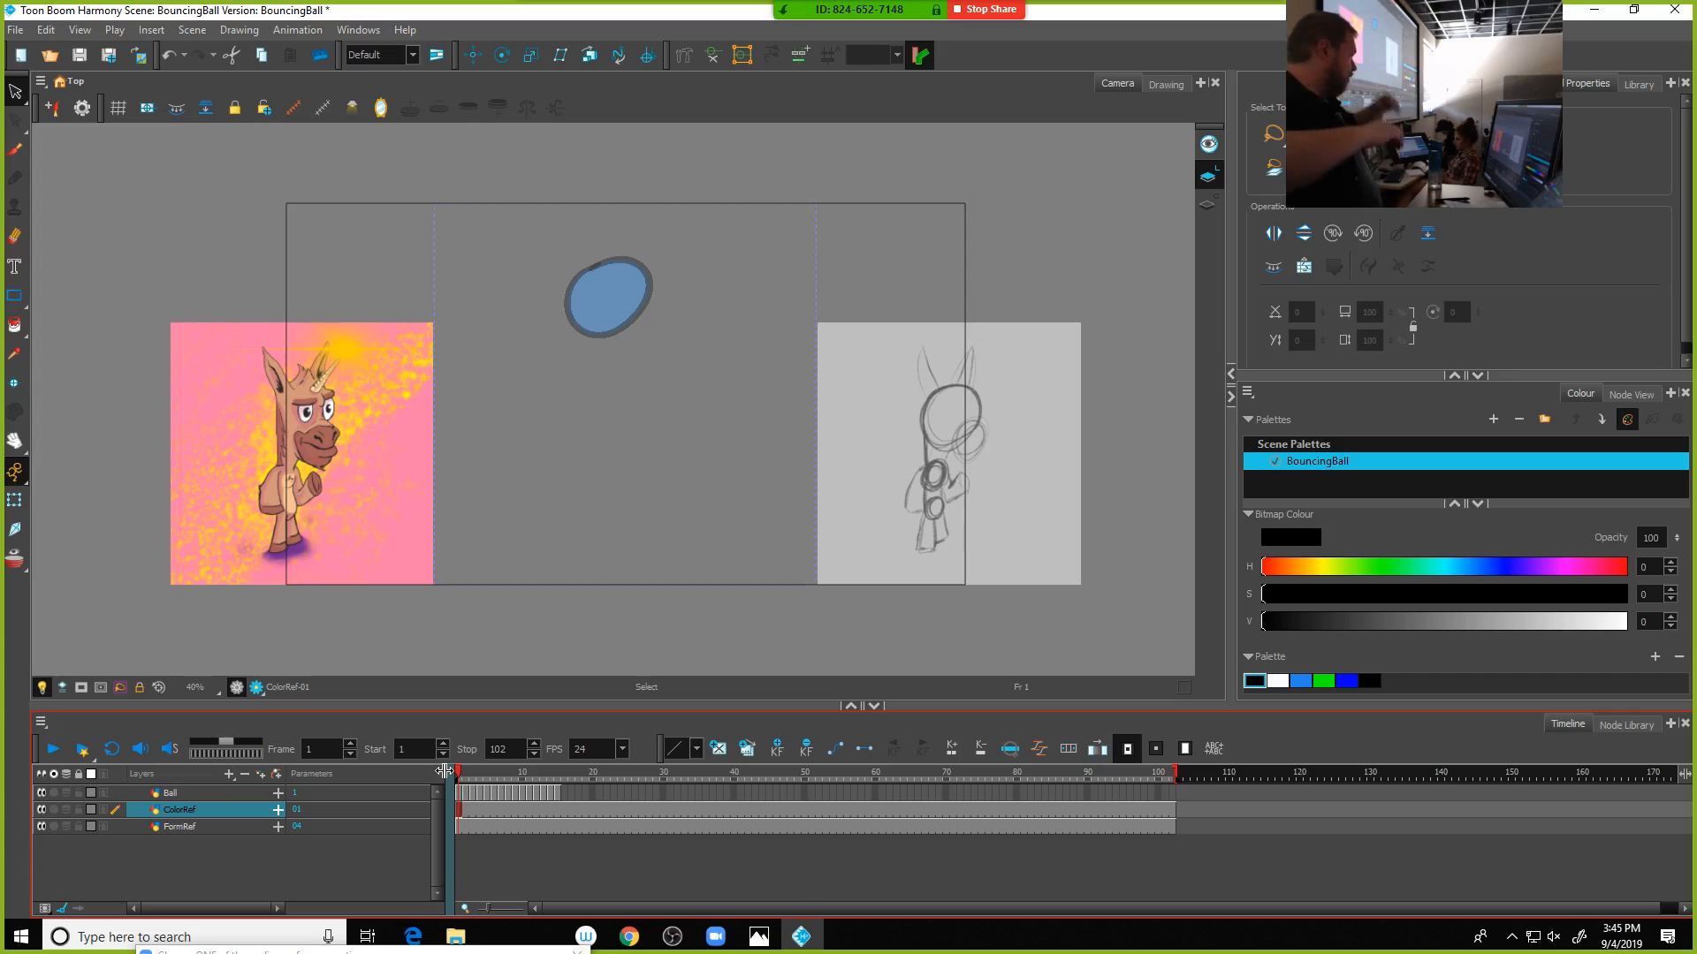
Clear the Ball layer's exposures from frames 1 to 7 and move its remaining drawings to start at frame 1
click(508, 793)
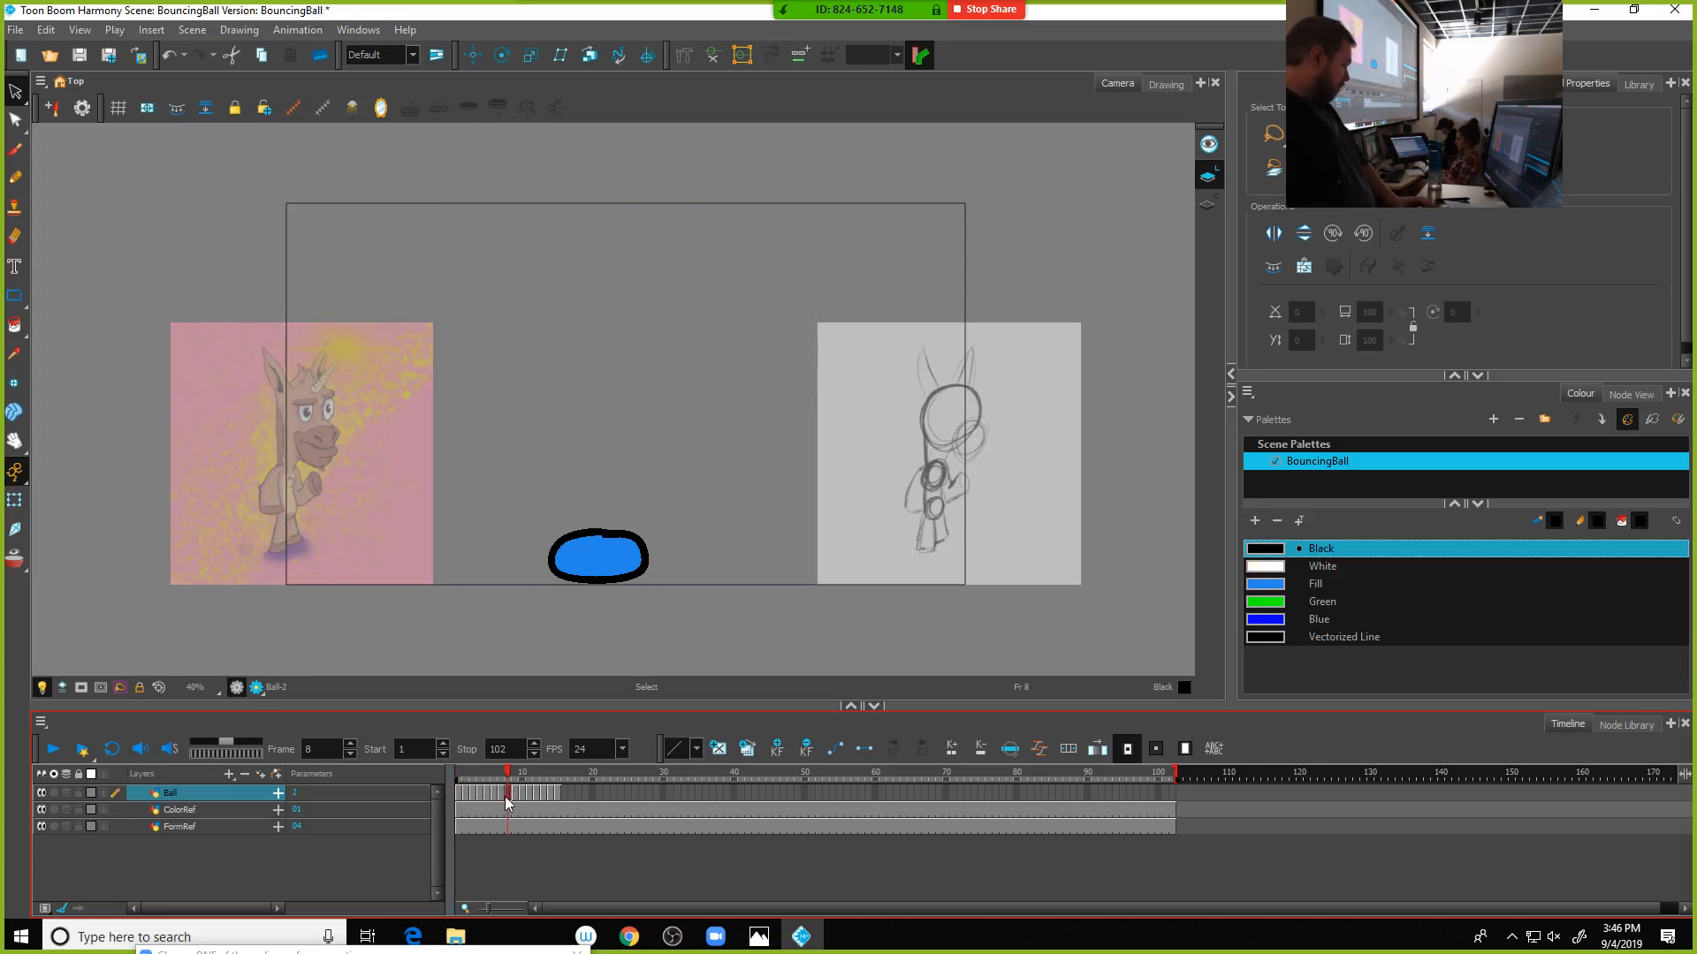
drag(502, 793, 457, 798)
key(Delete)
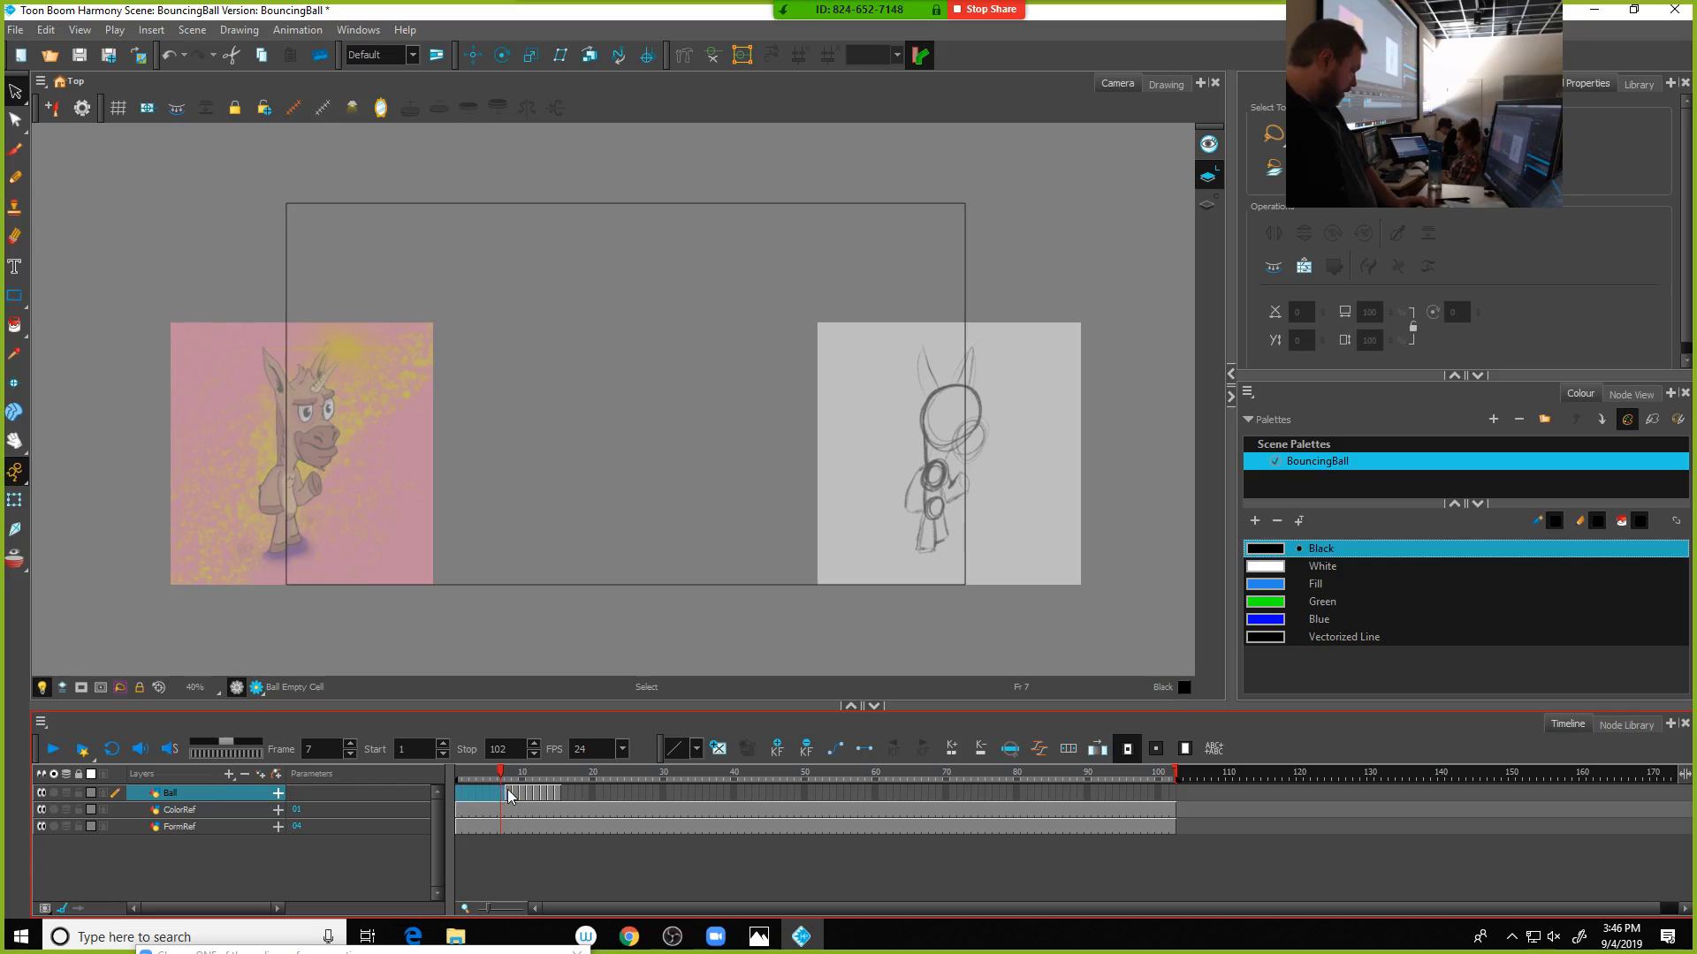
click(507, 790)
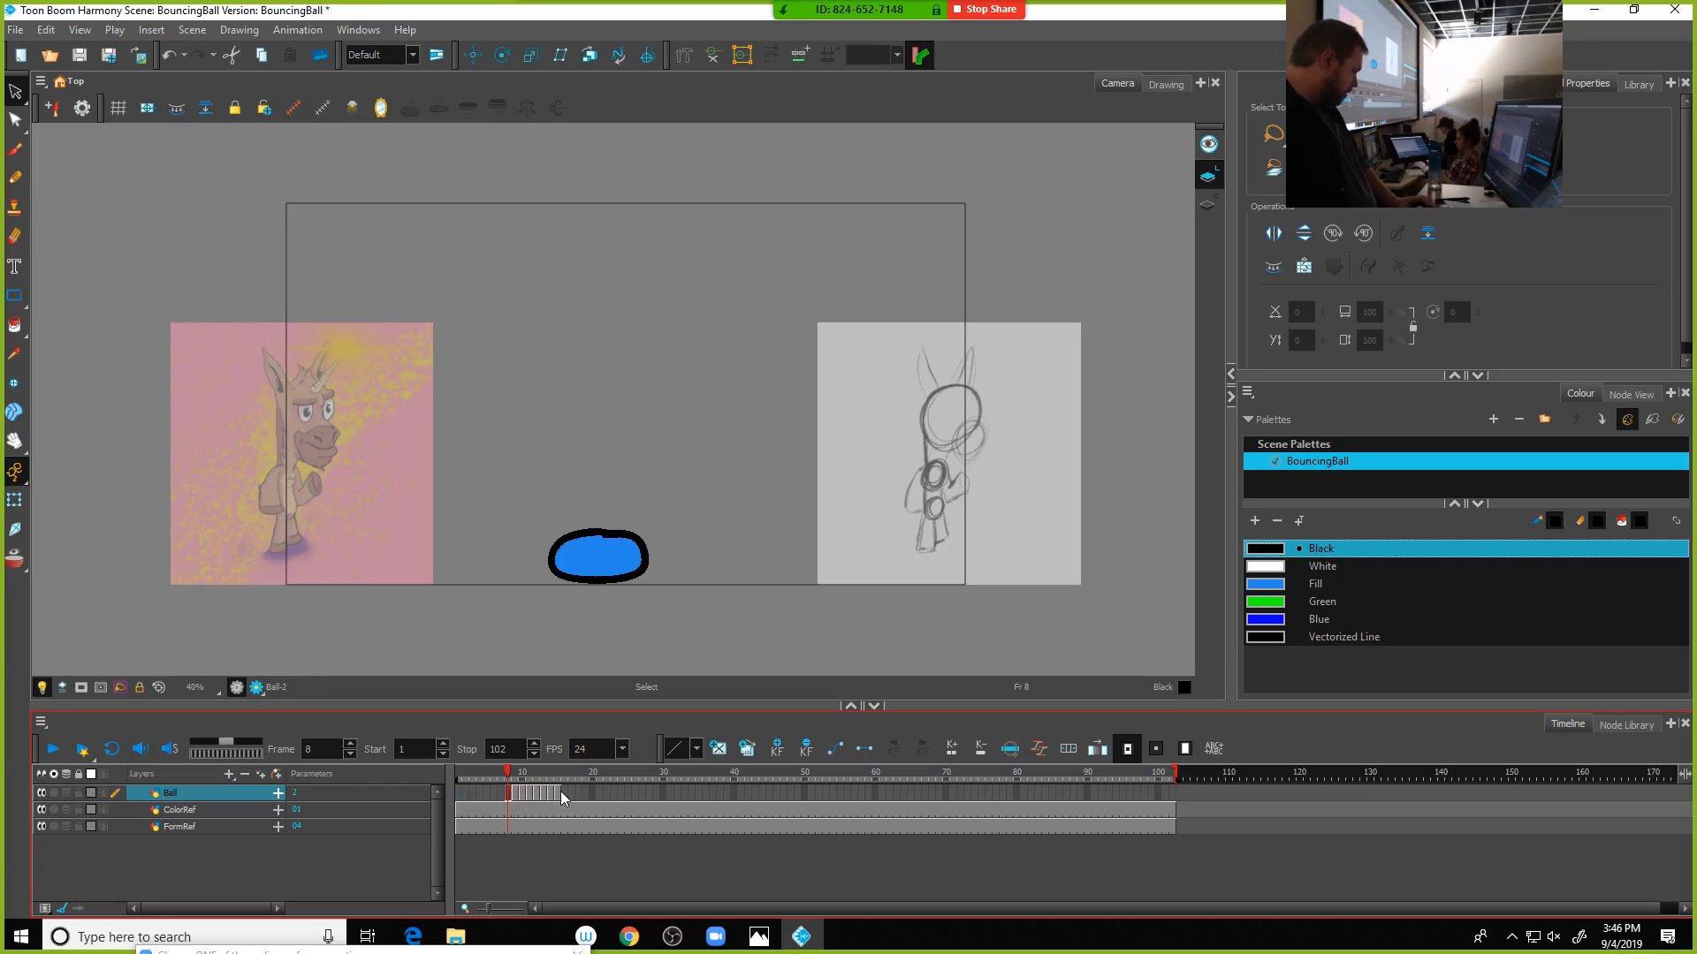
mouse_move(560, 792)
mouse_down()
mouse_move(495, 795)
mouse_move(548, 799)
mouse_move(519, 802)
mouse_move(511, 781)
mouse_move(447, 783)
mouse_move(511, 775)
mouse_move(482, 789)
mouse_move(501, 795)
mouse_up()
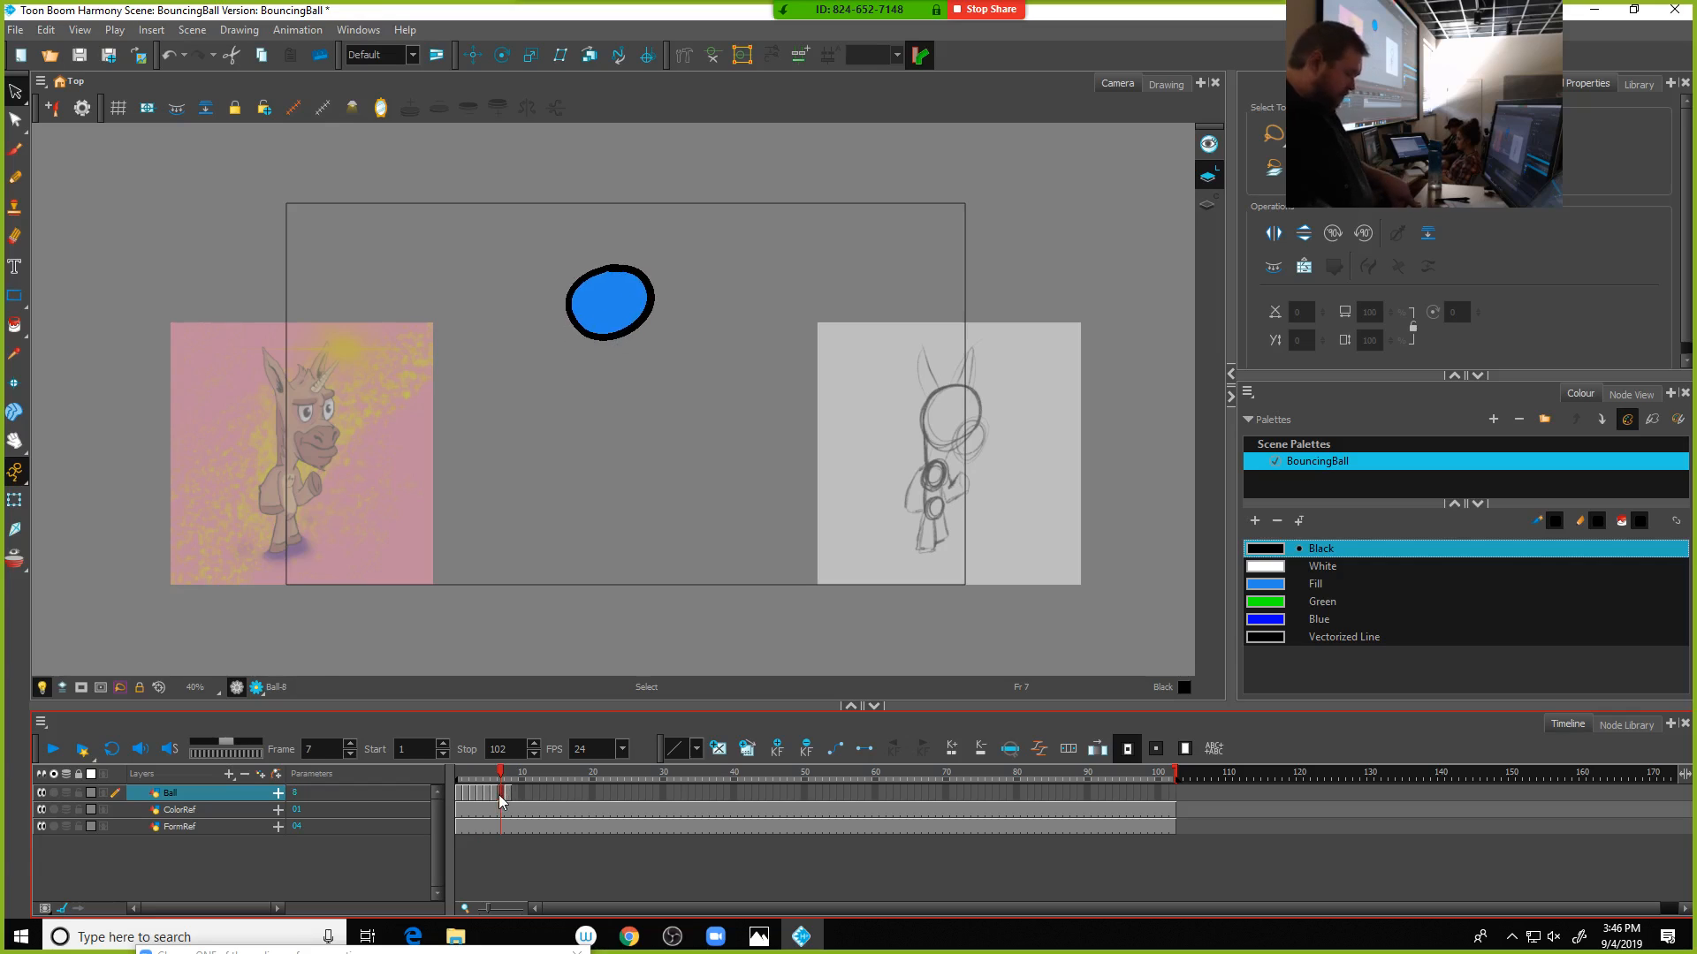
Delete the Ball layer's exposures at frames 7 and 5
key(Delete)
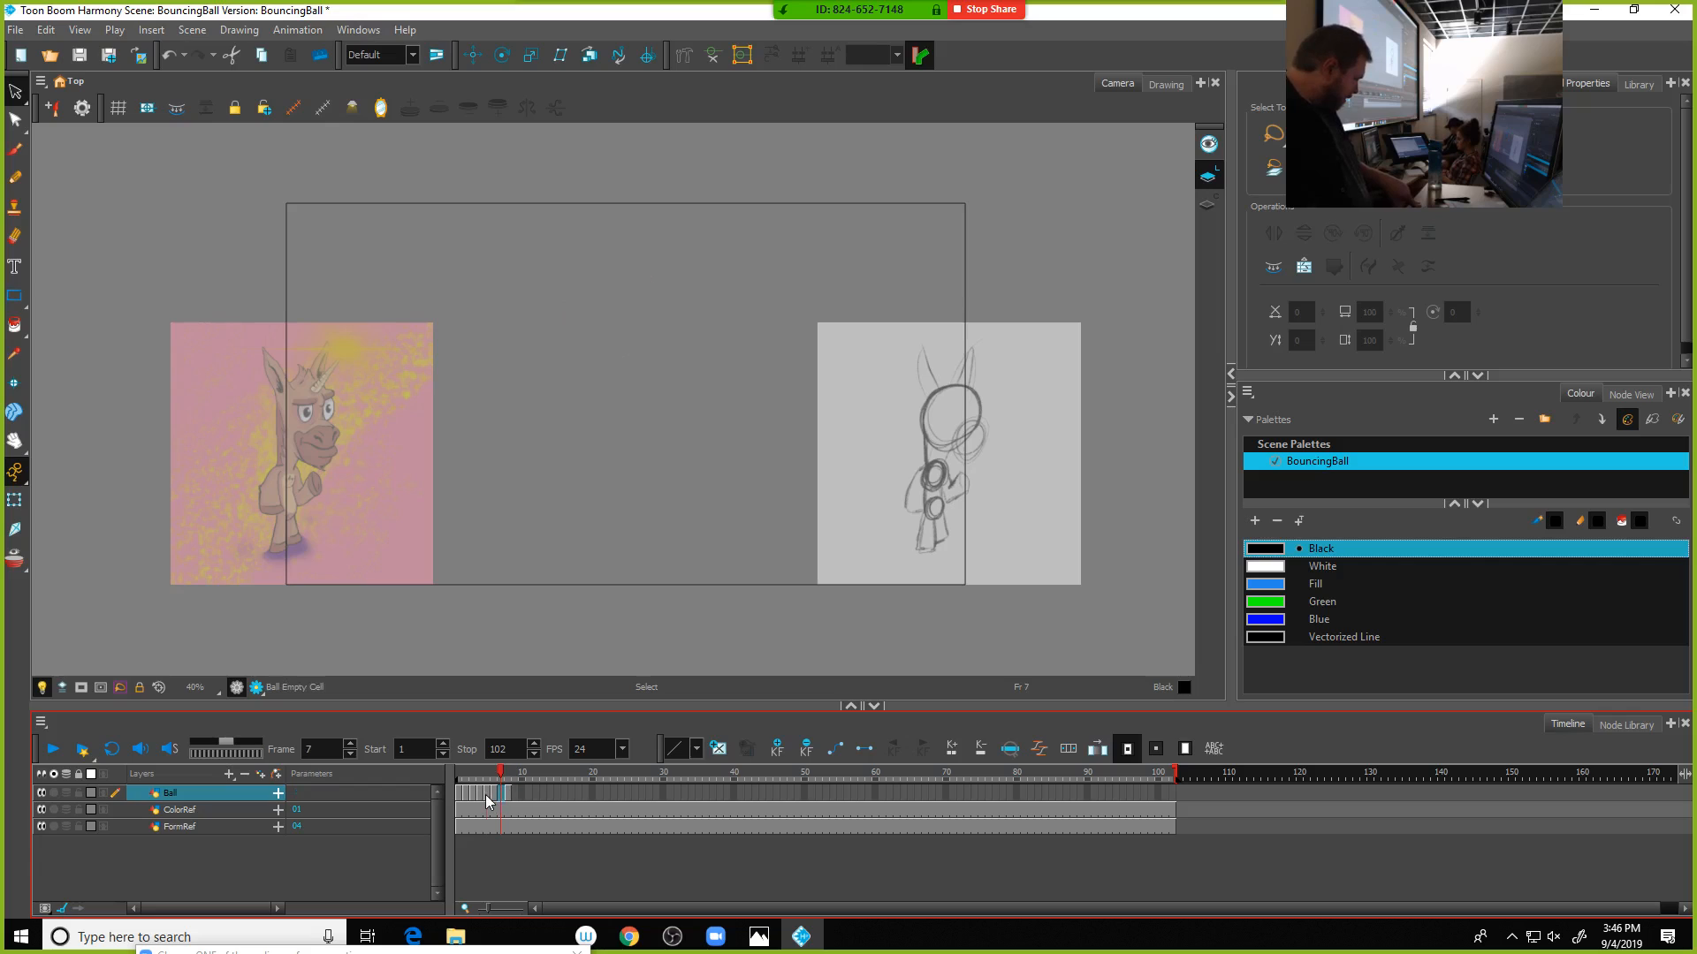
click(487, 800)
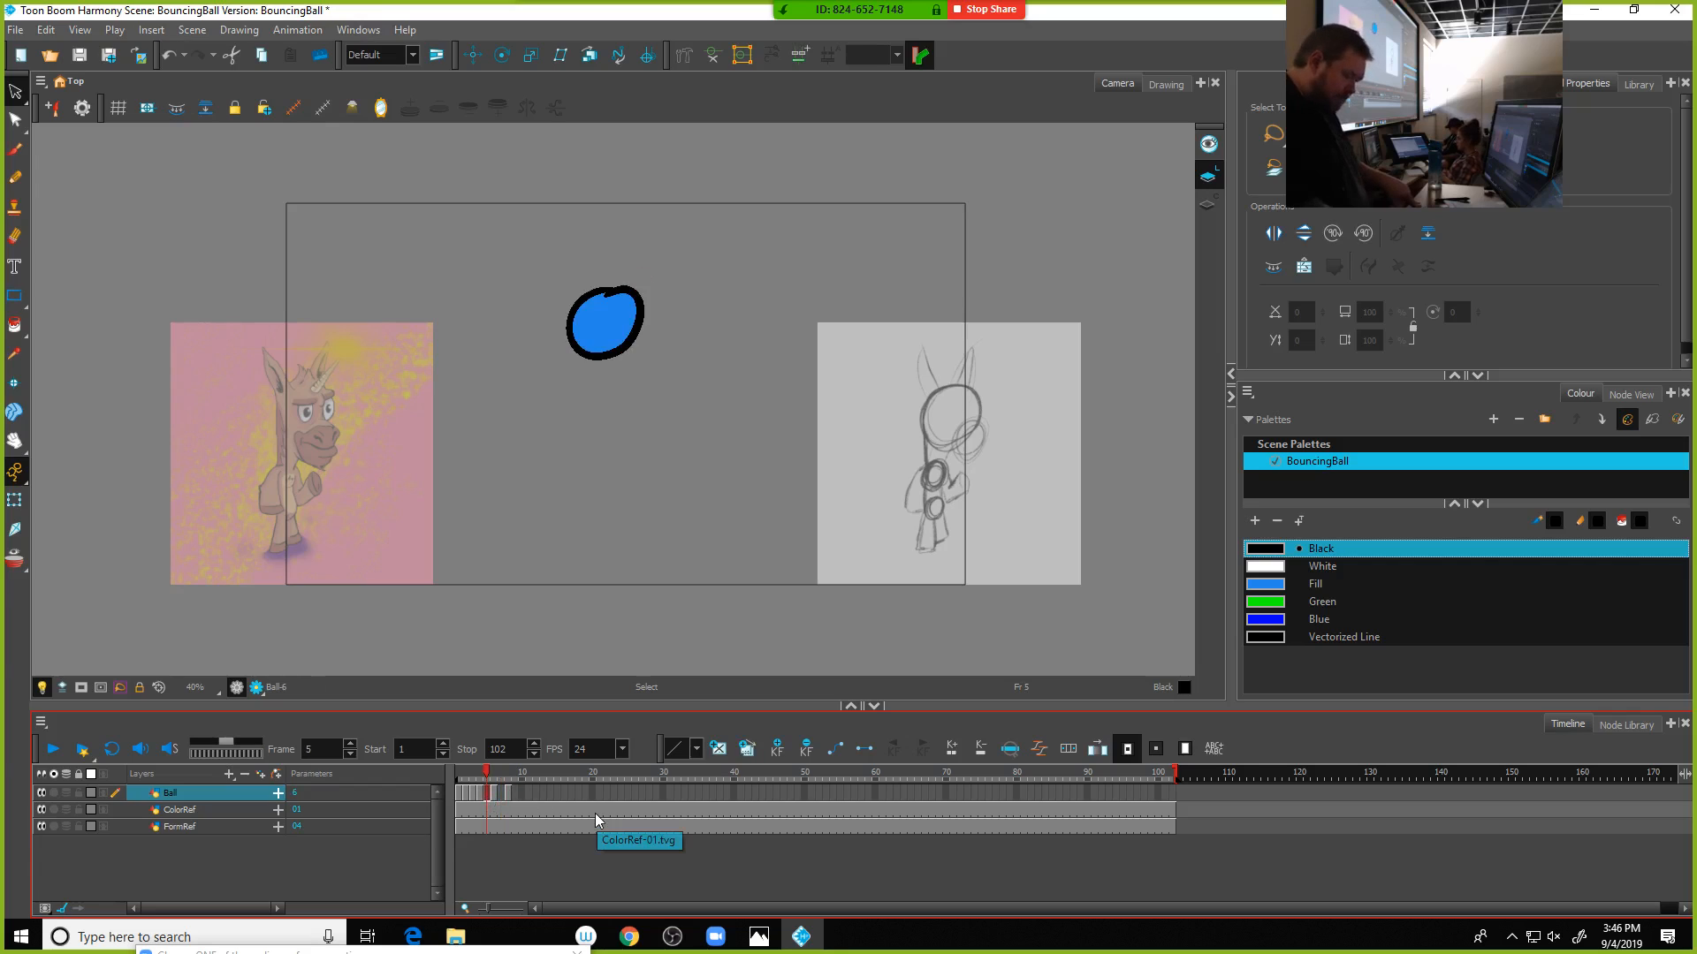
key(Delete)
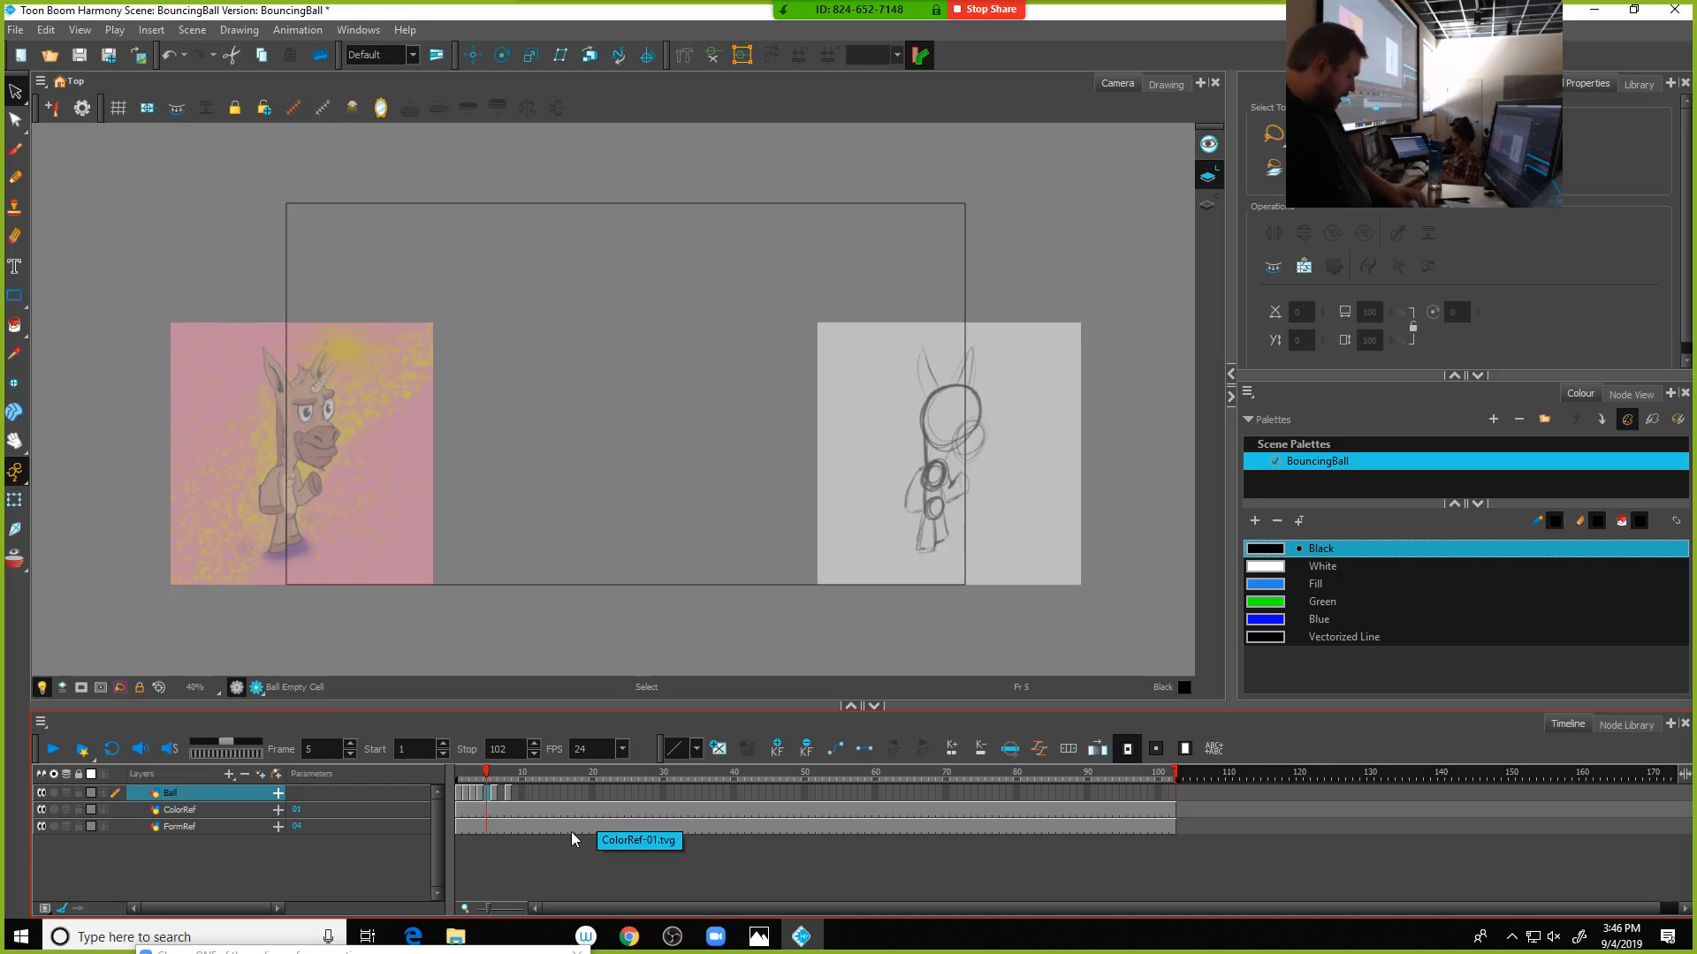
Hold Ball drawings 5, 7 and 1 one frame longer so they cover frames 5, 7 and 9
click(494, 800)
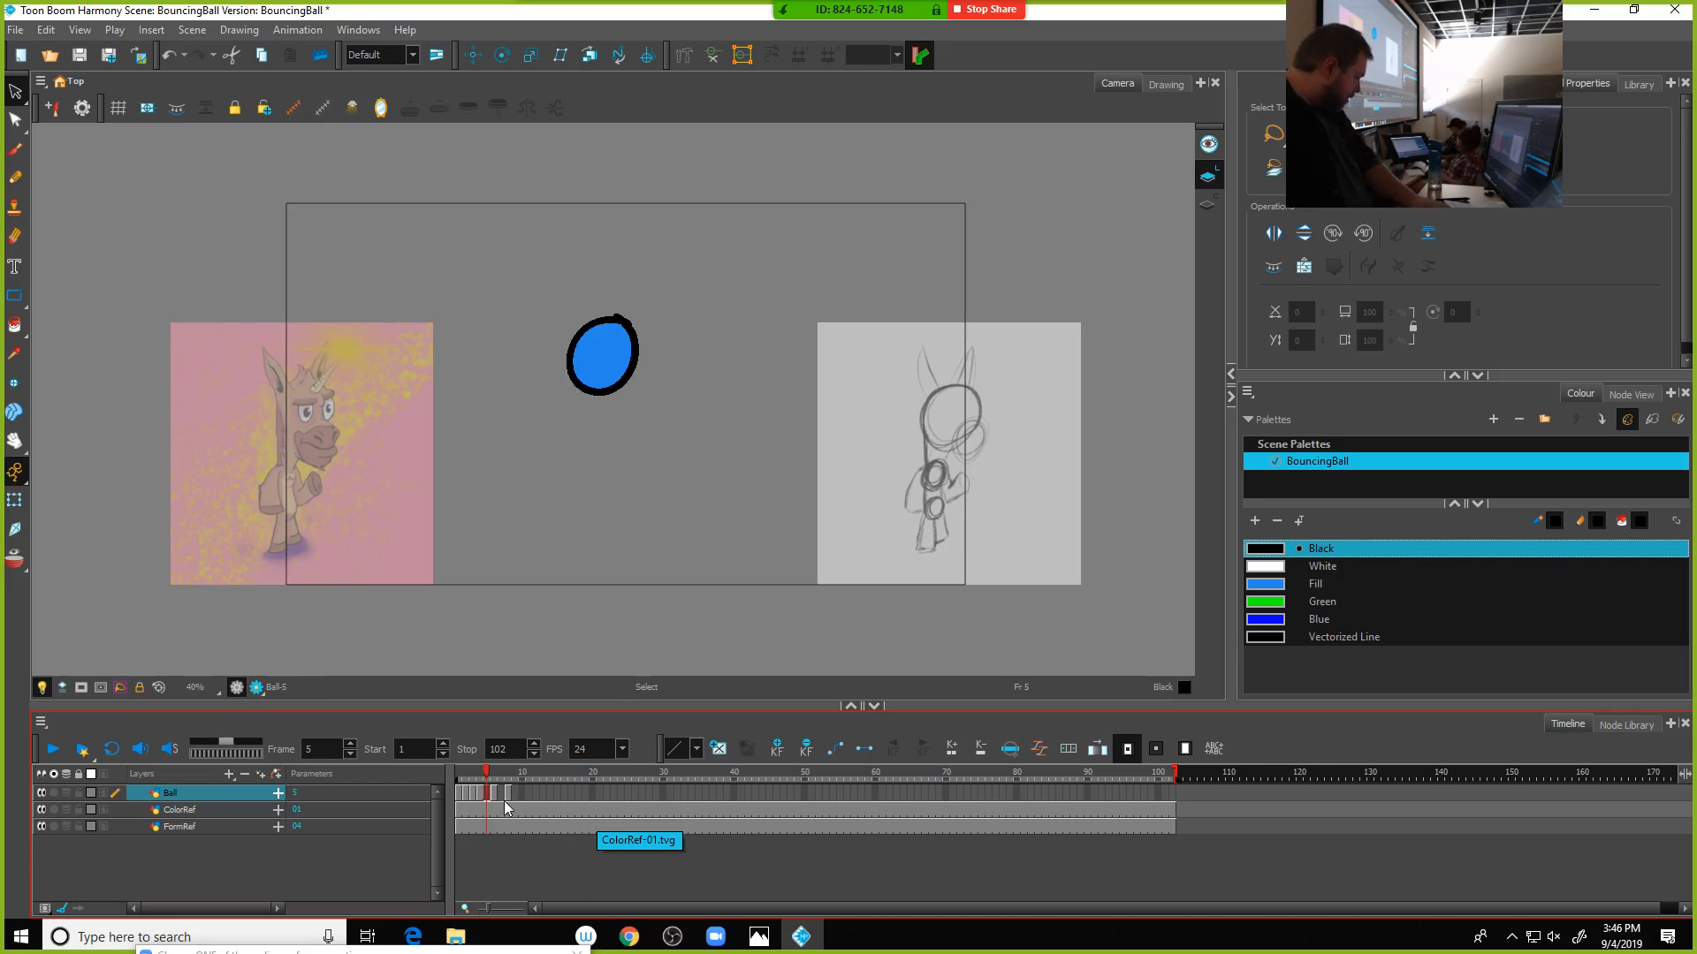
click(502, 802)
click(509, 795)
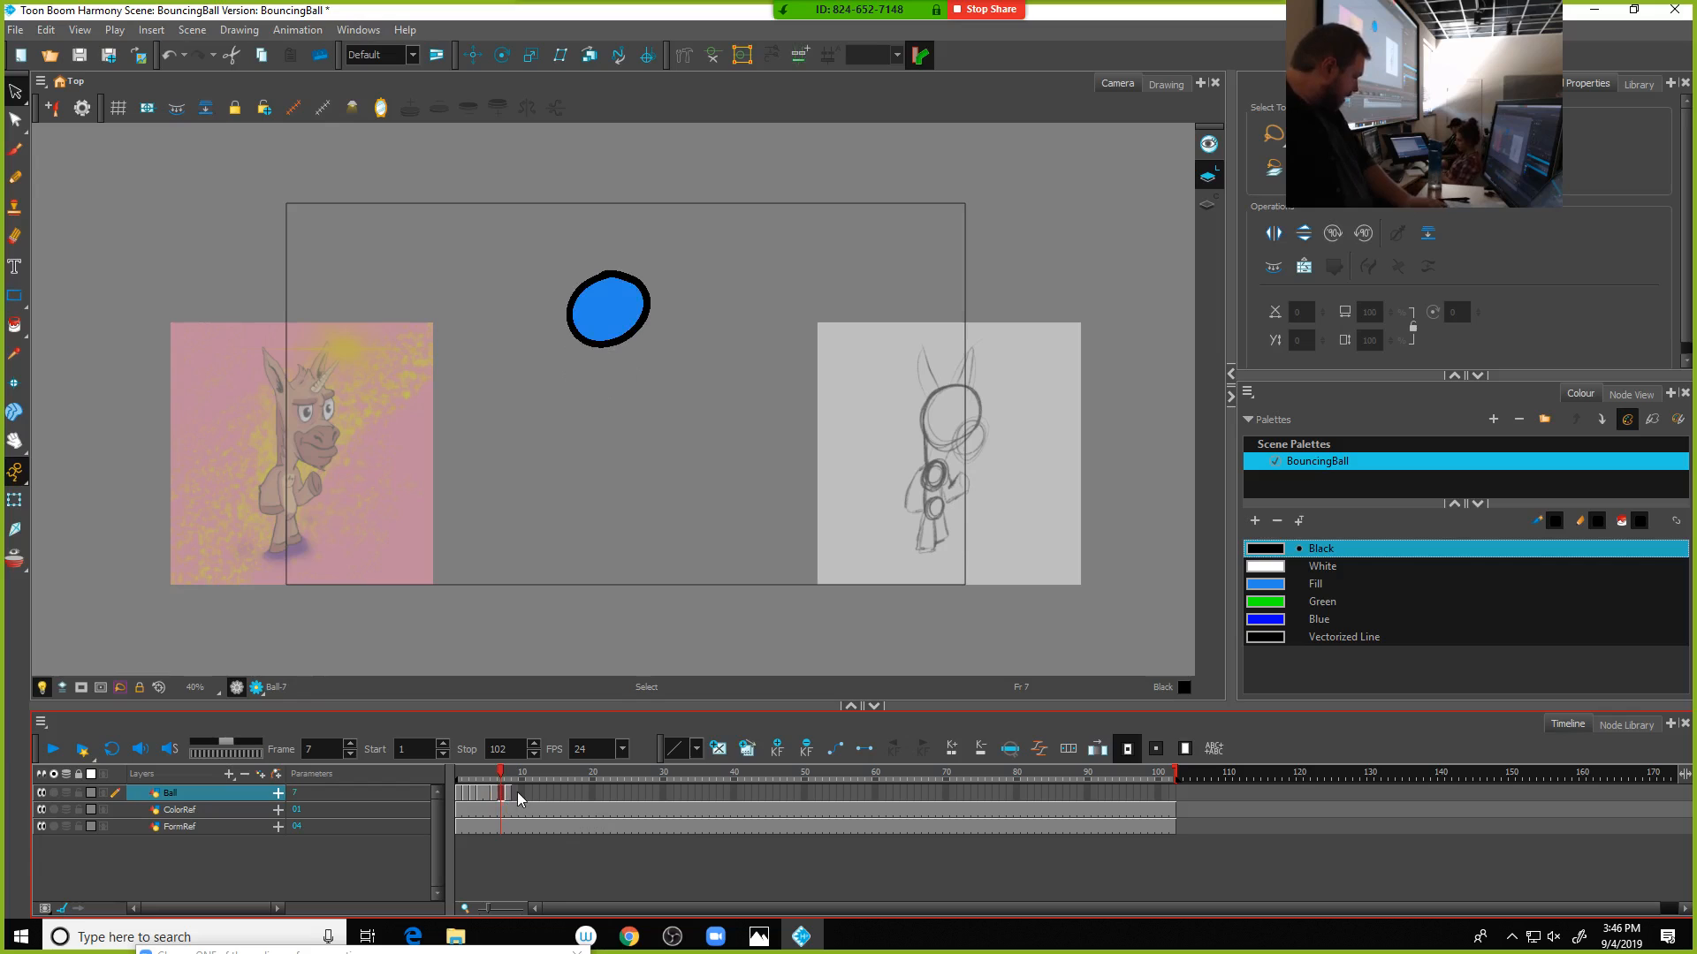
click(517, 791)
text(1)
key(Return)
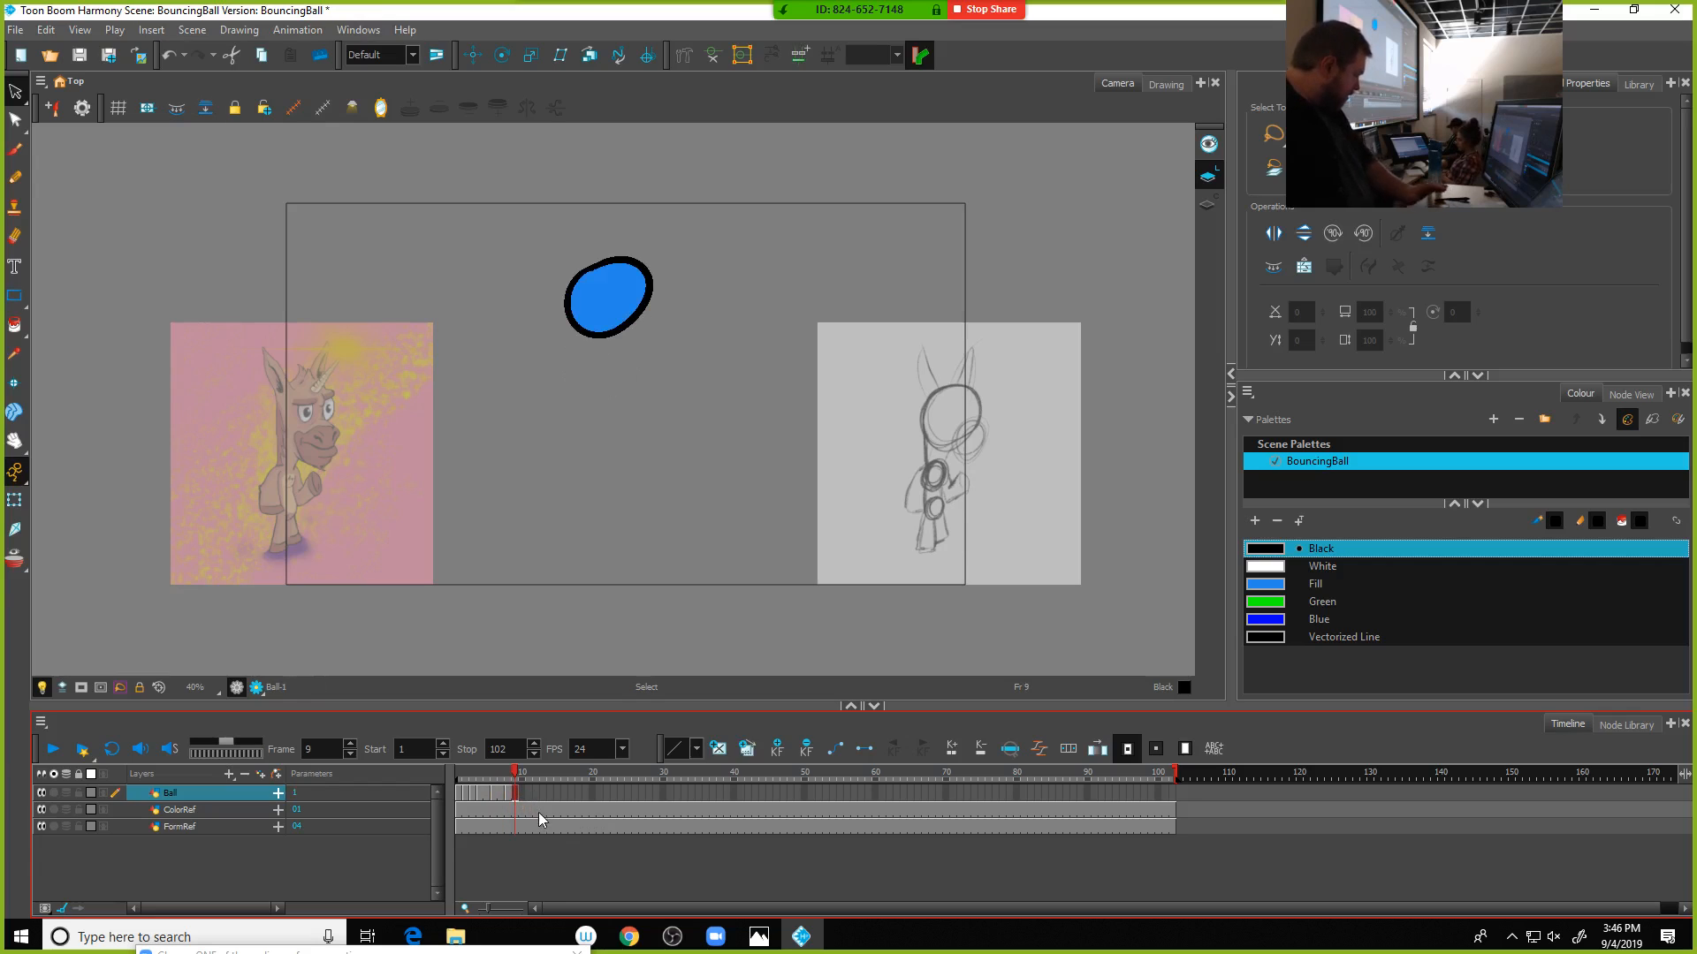
Check the shortened Ball sequence by scrubbing its drawings from frame 1 to frame 8
click(531, 793)
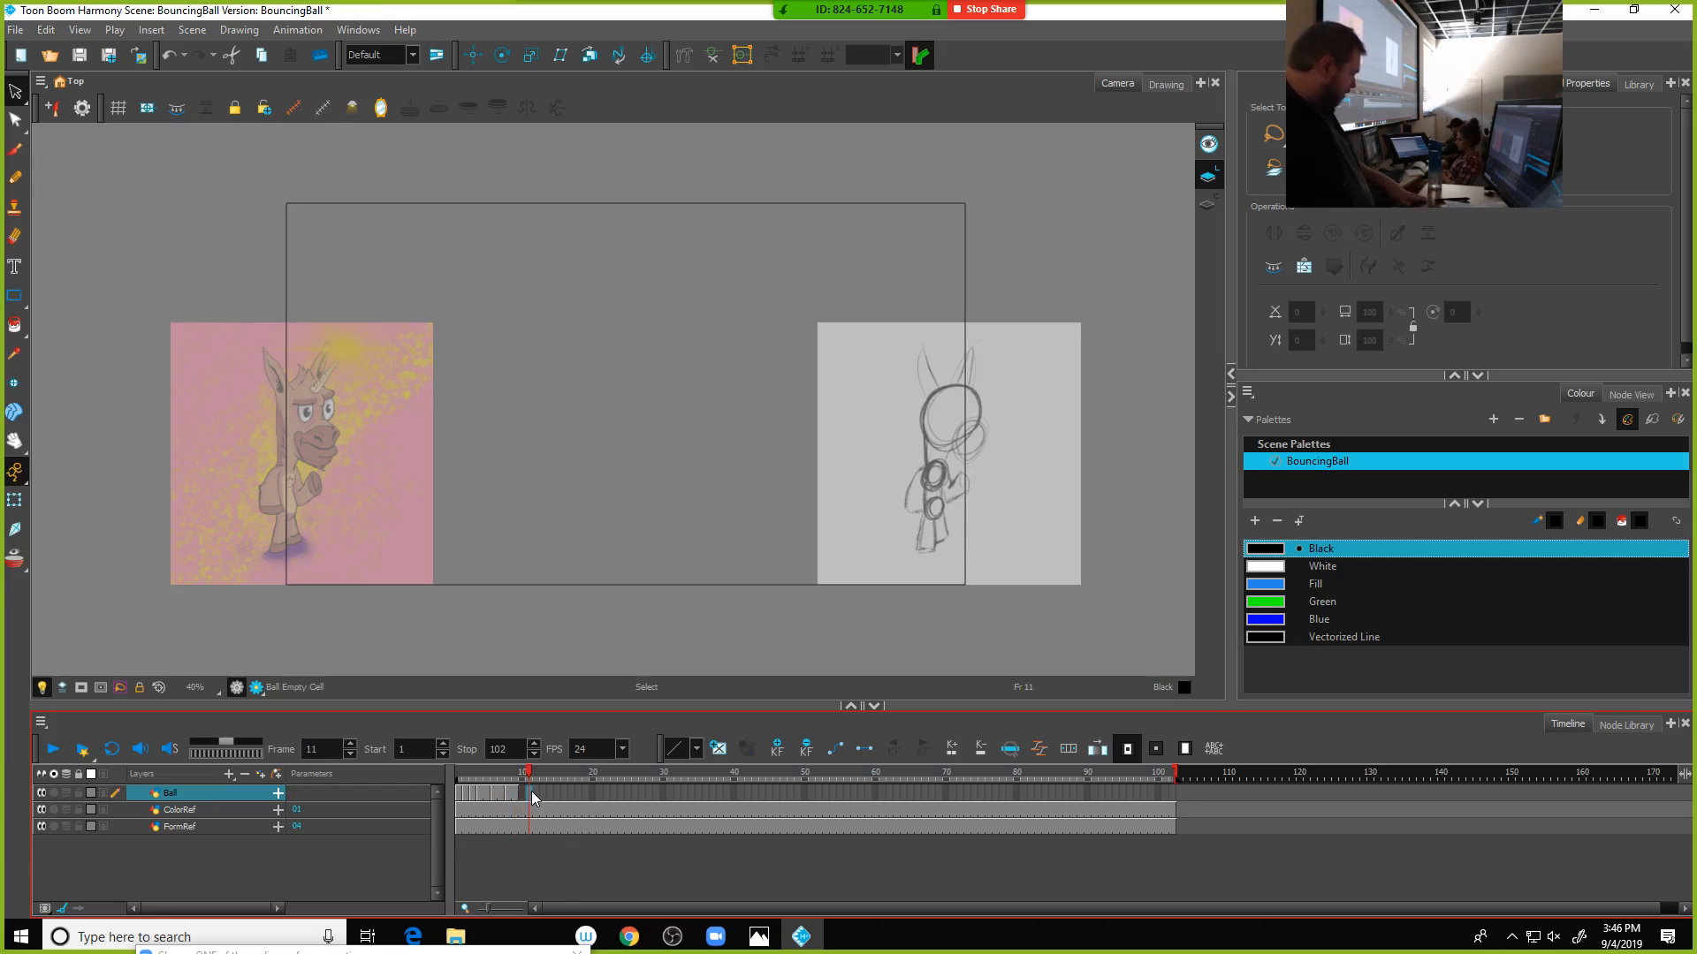
click(459, 797)
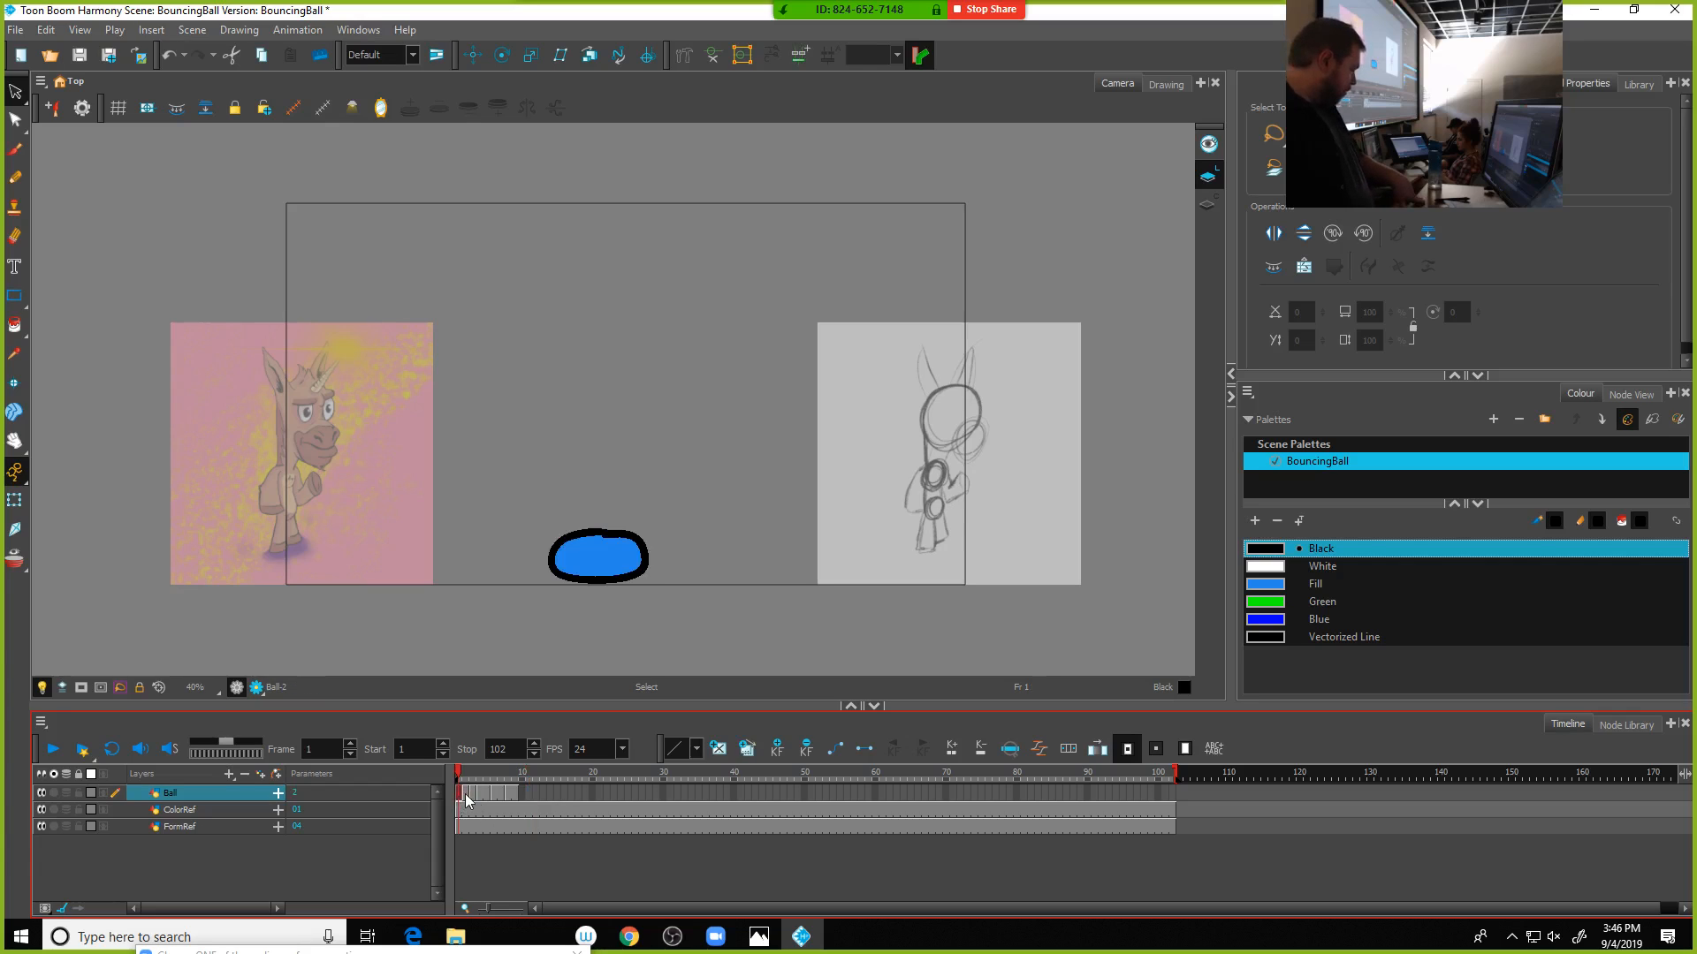
click(467, 797)
drag(467, 800, 509, 801)
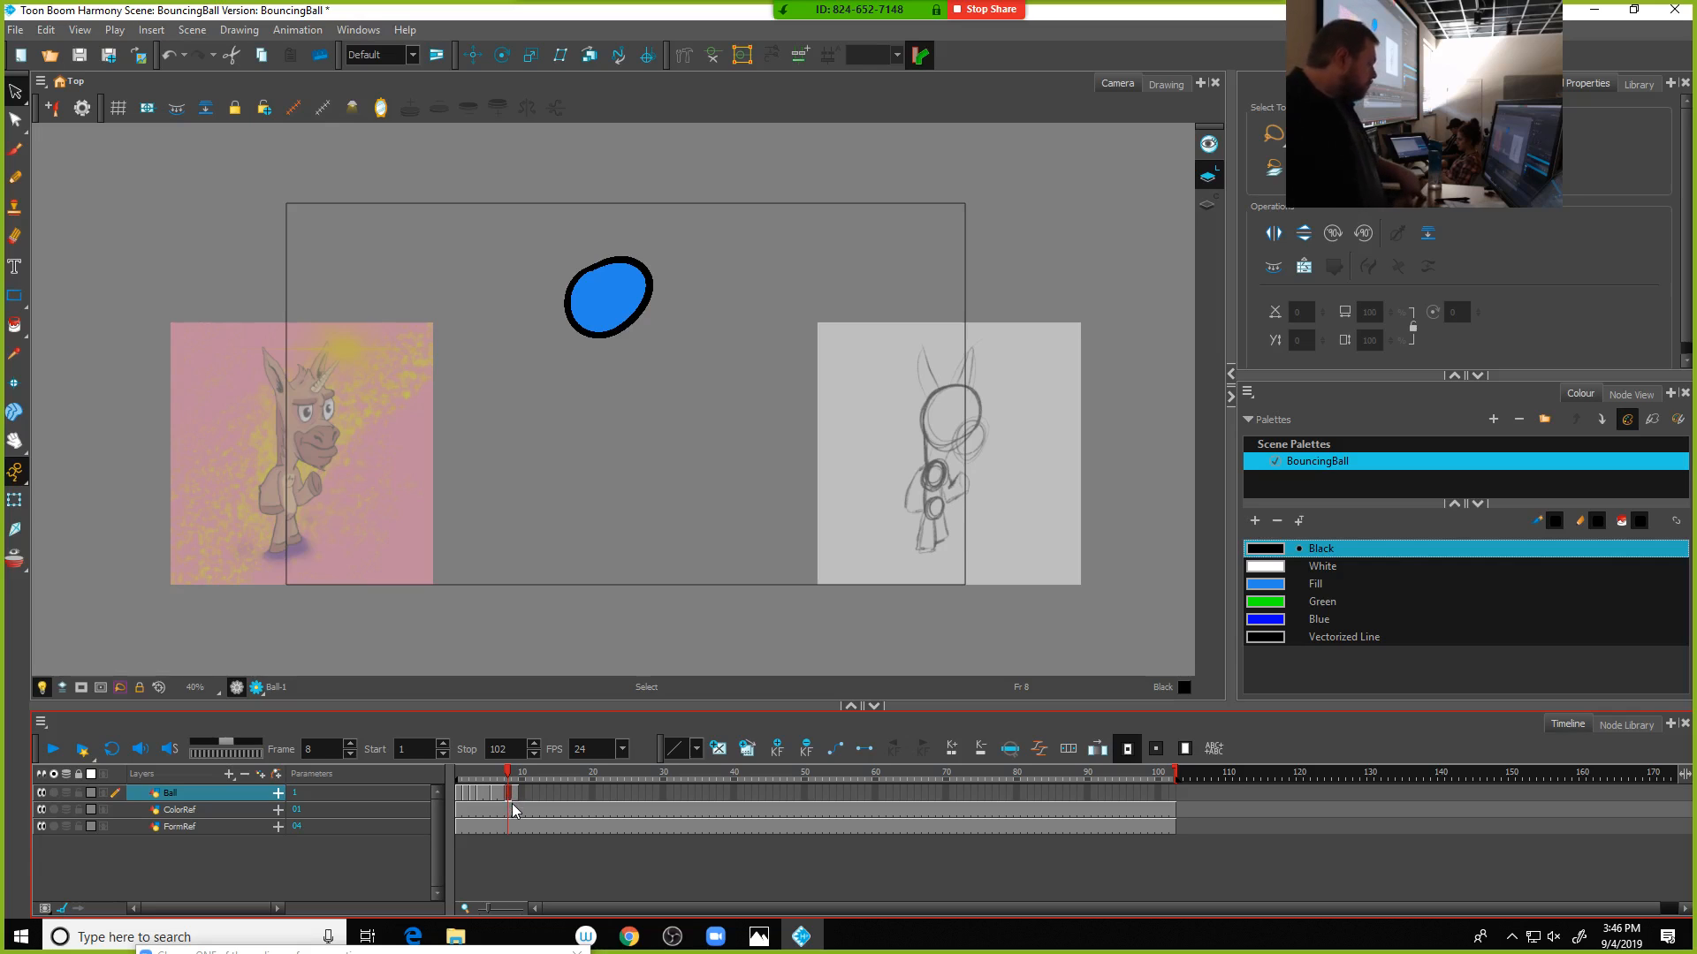
click(465, 800)
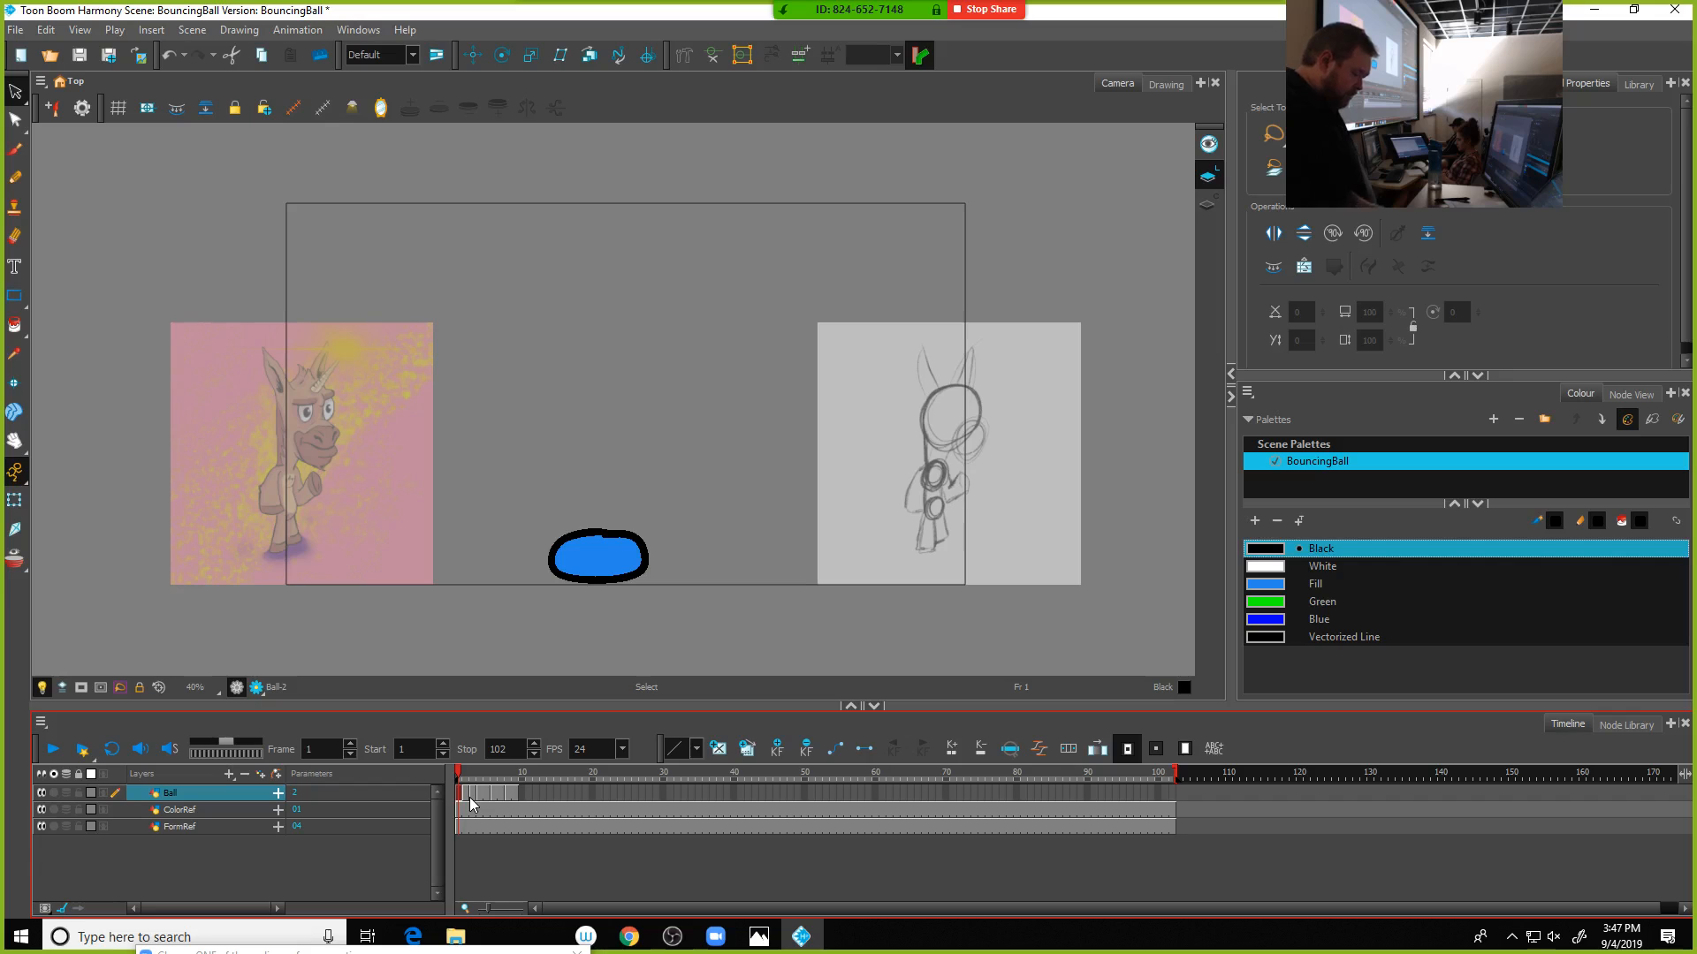
key(F5)
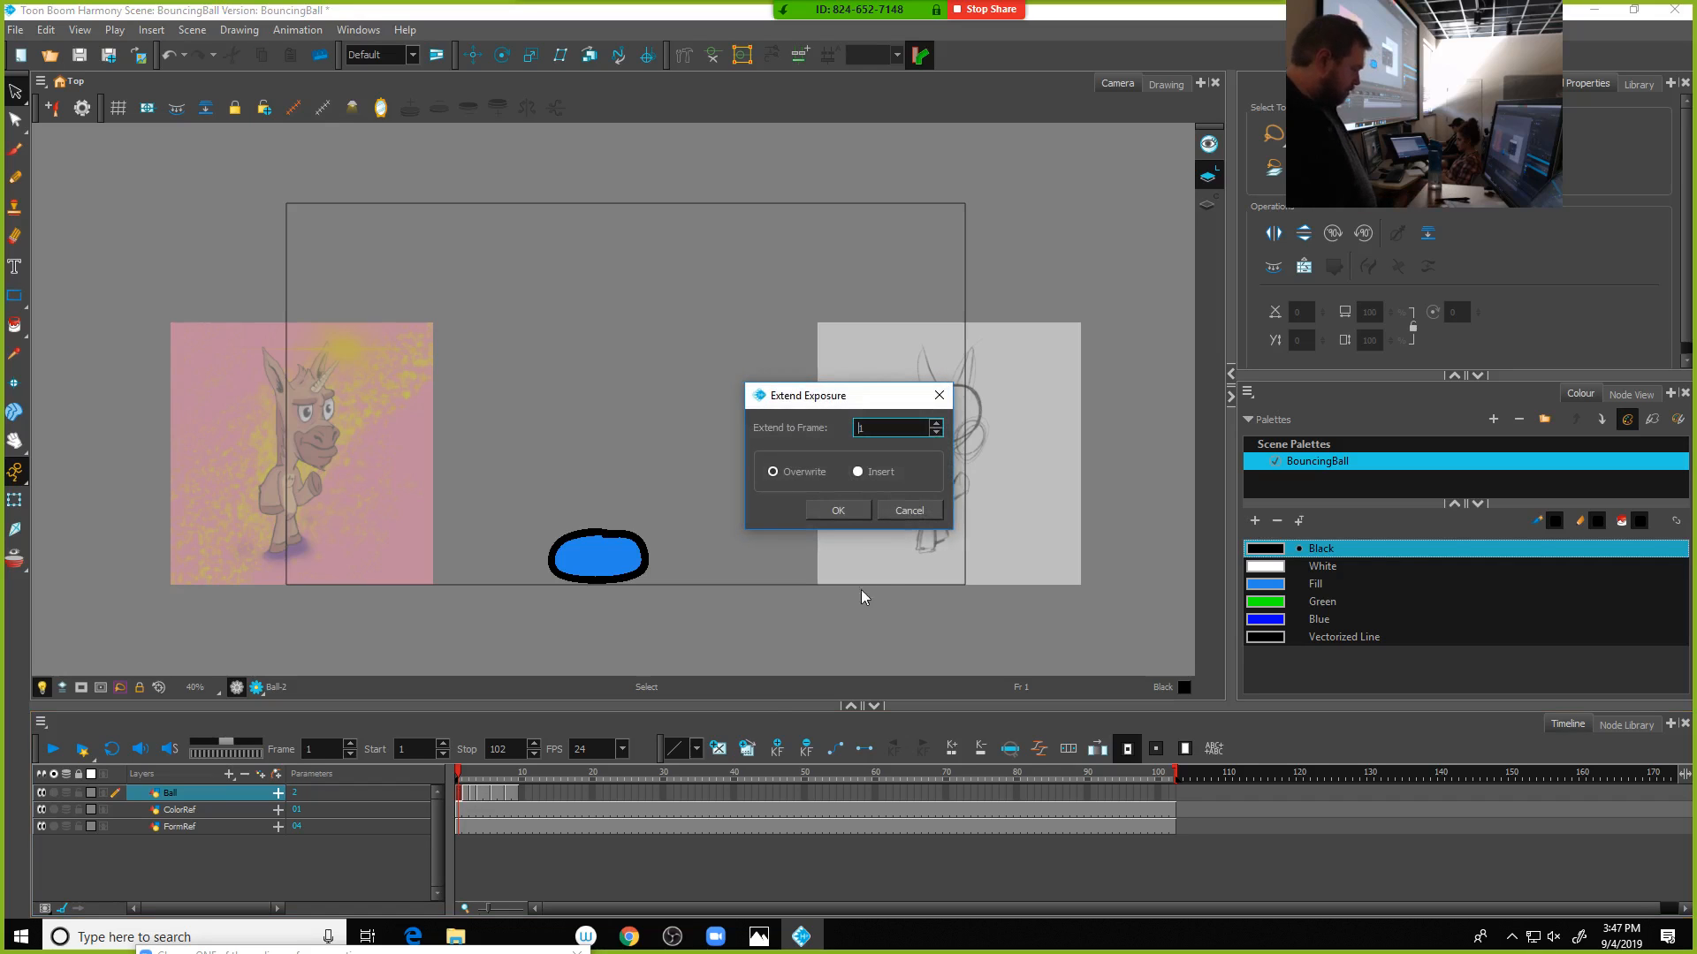
click(910, 512)
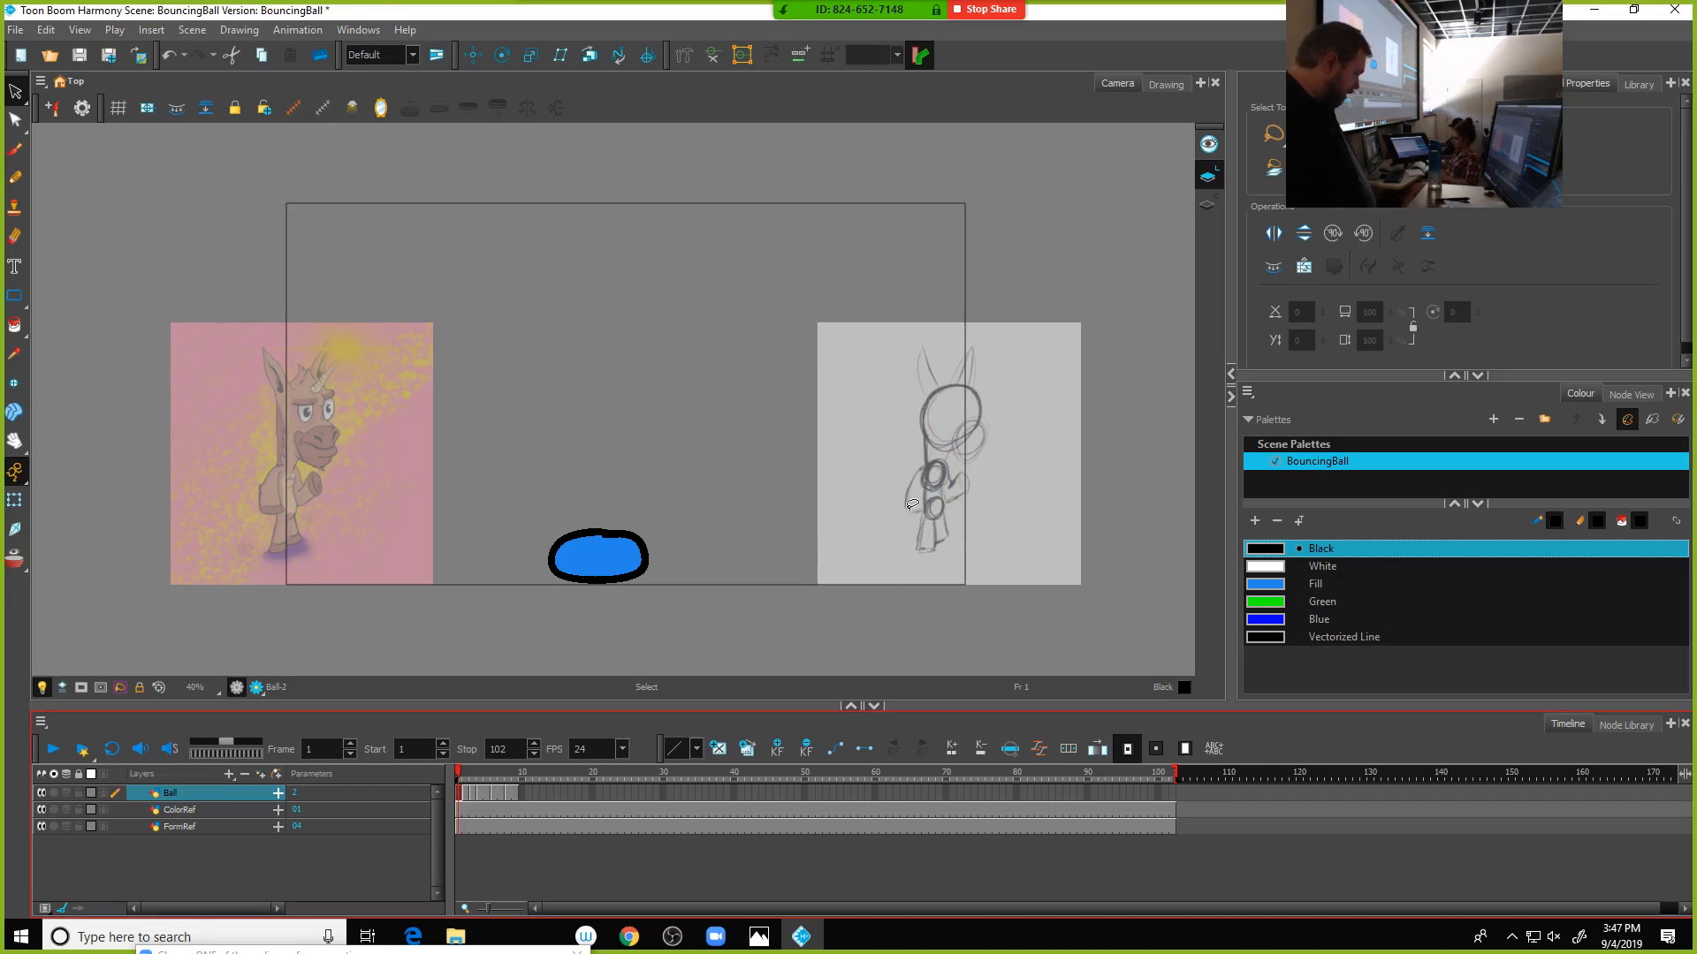
Hold Ball drawings 2, 3 and 4 one frame longer each and play the timing from frame 1
click(471, 795)
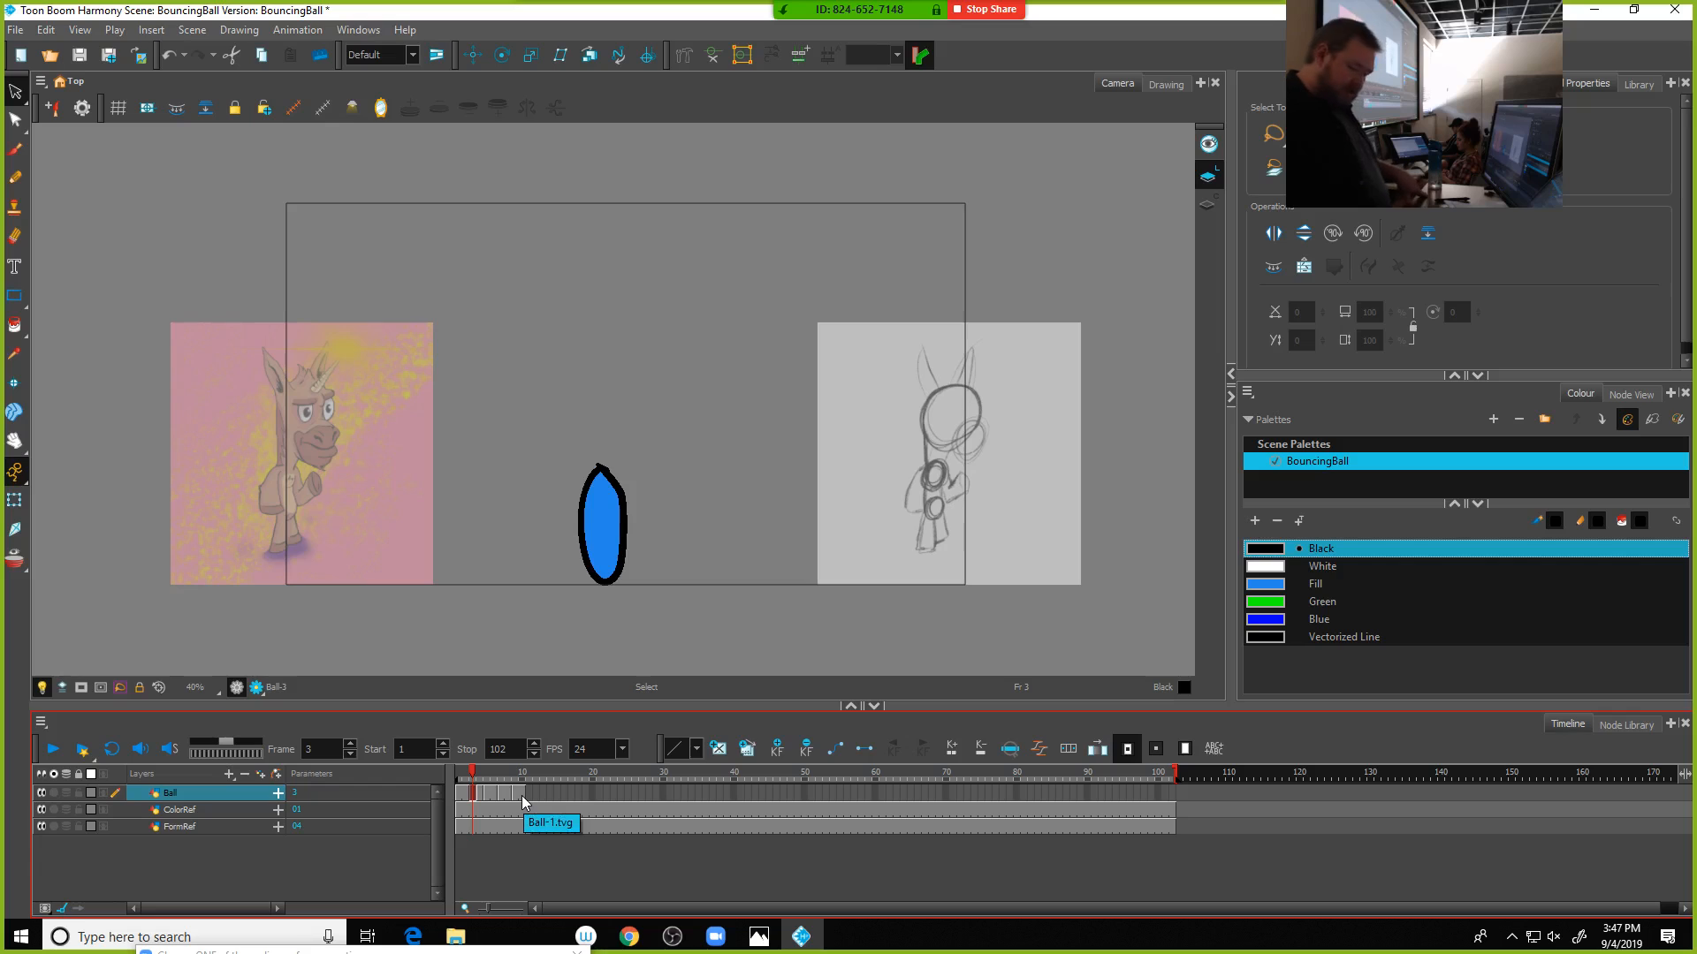
click(457, 777)
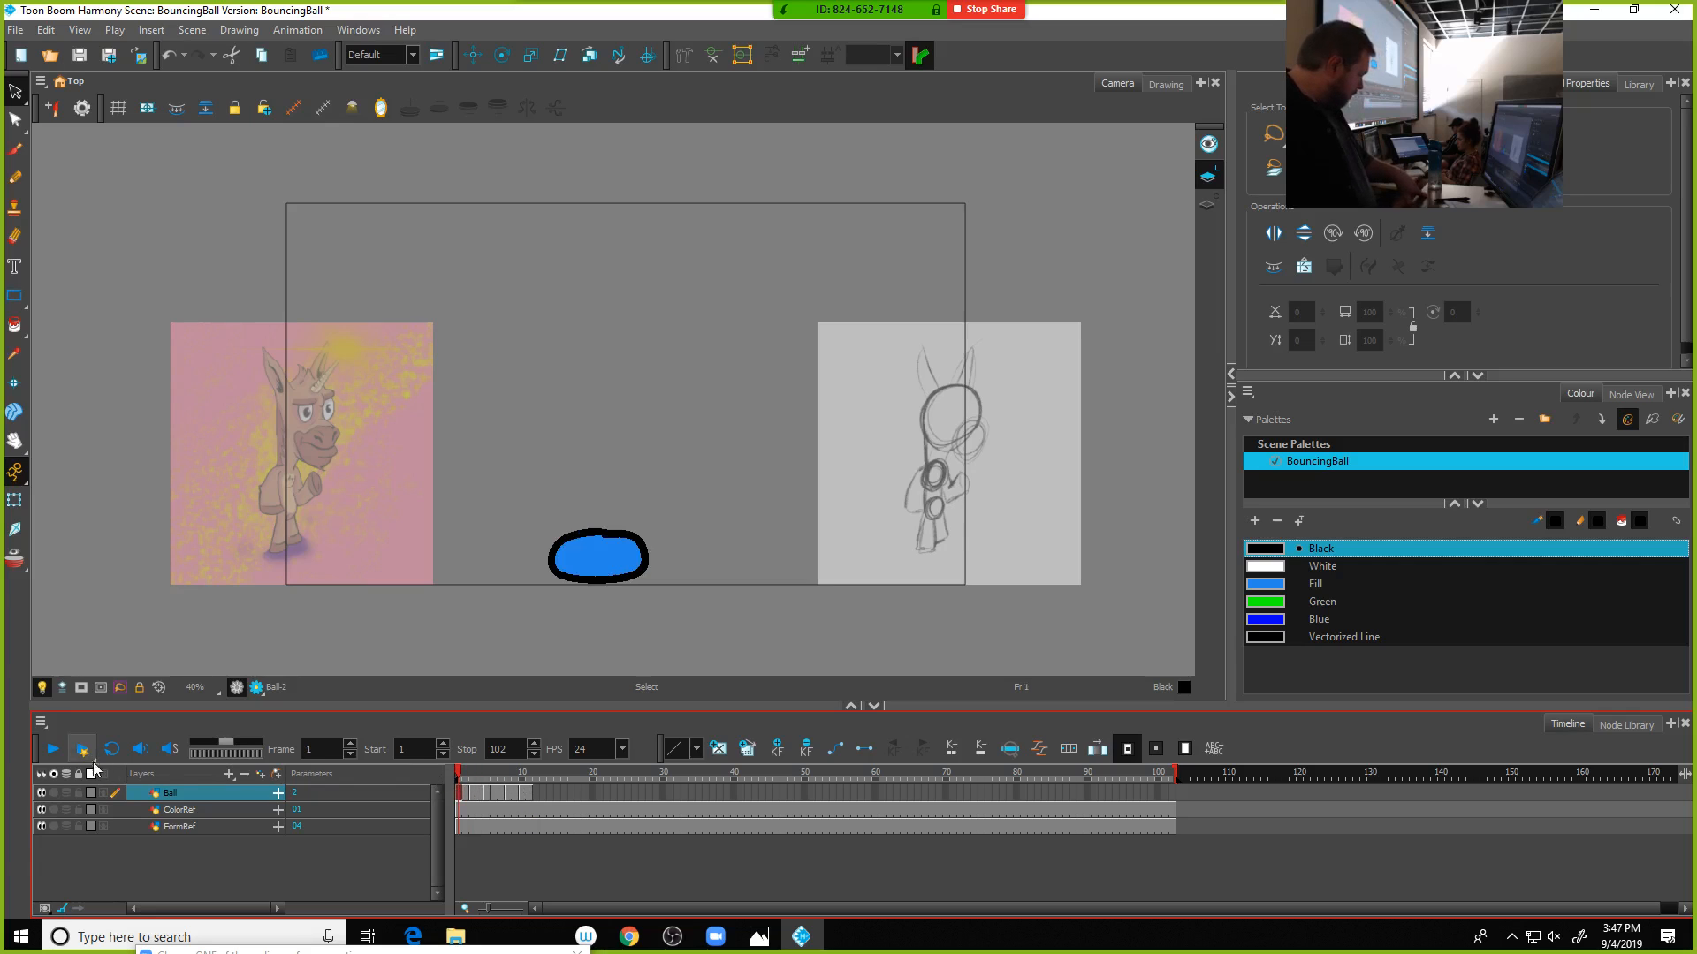
click(52, 749)
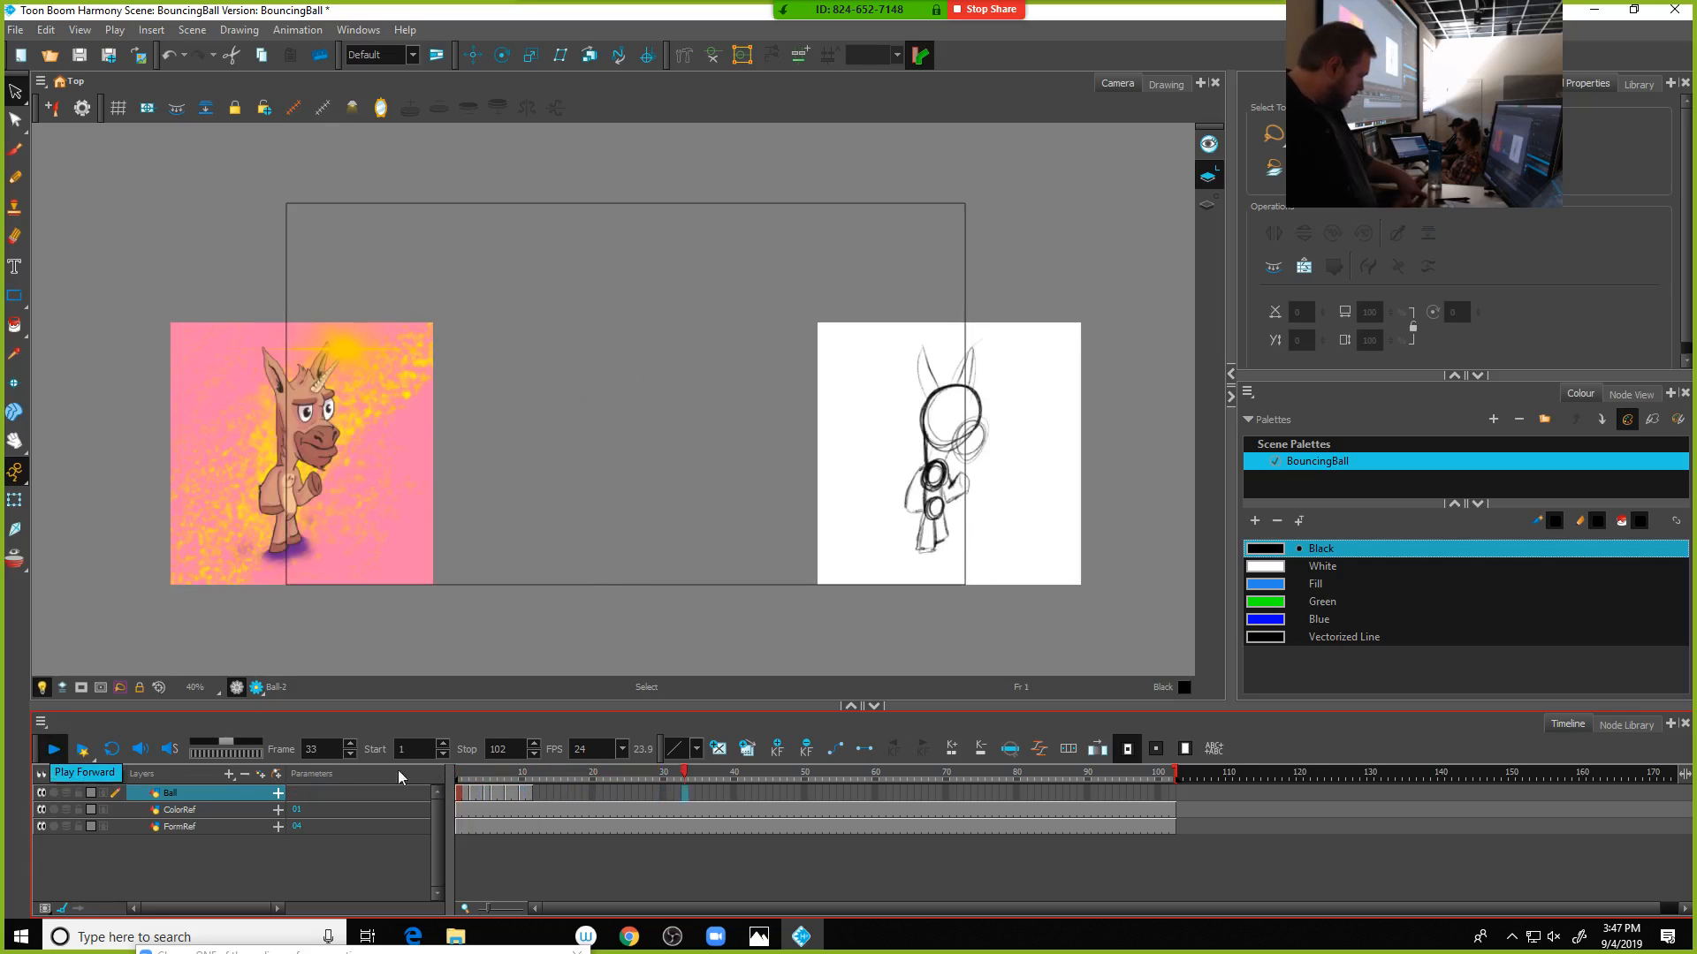
click(488, 795)
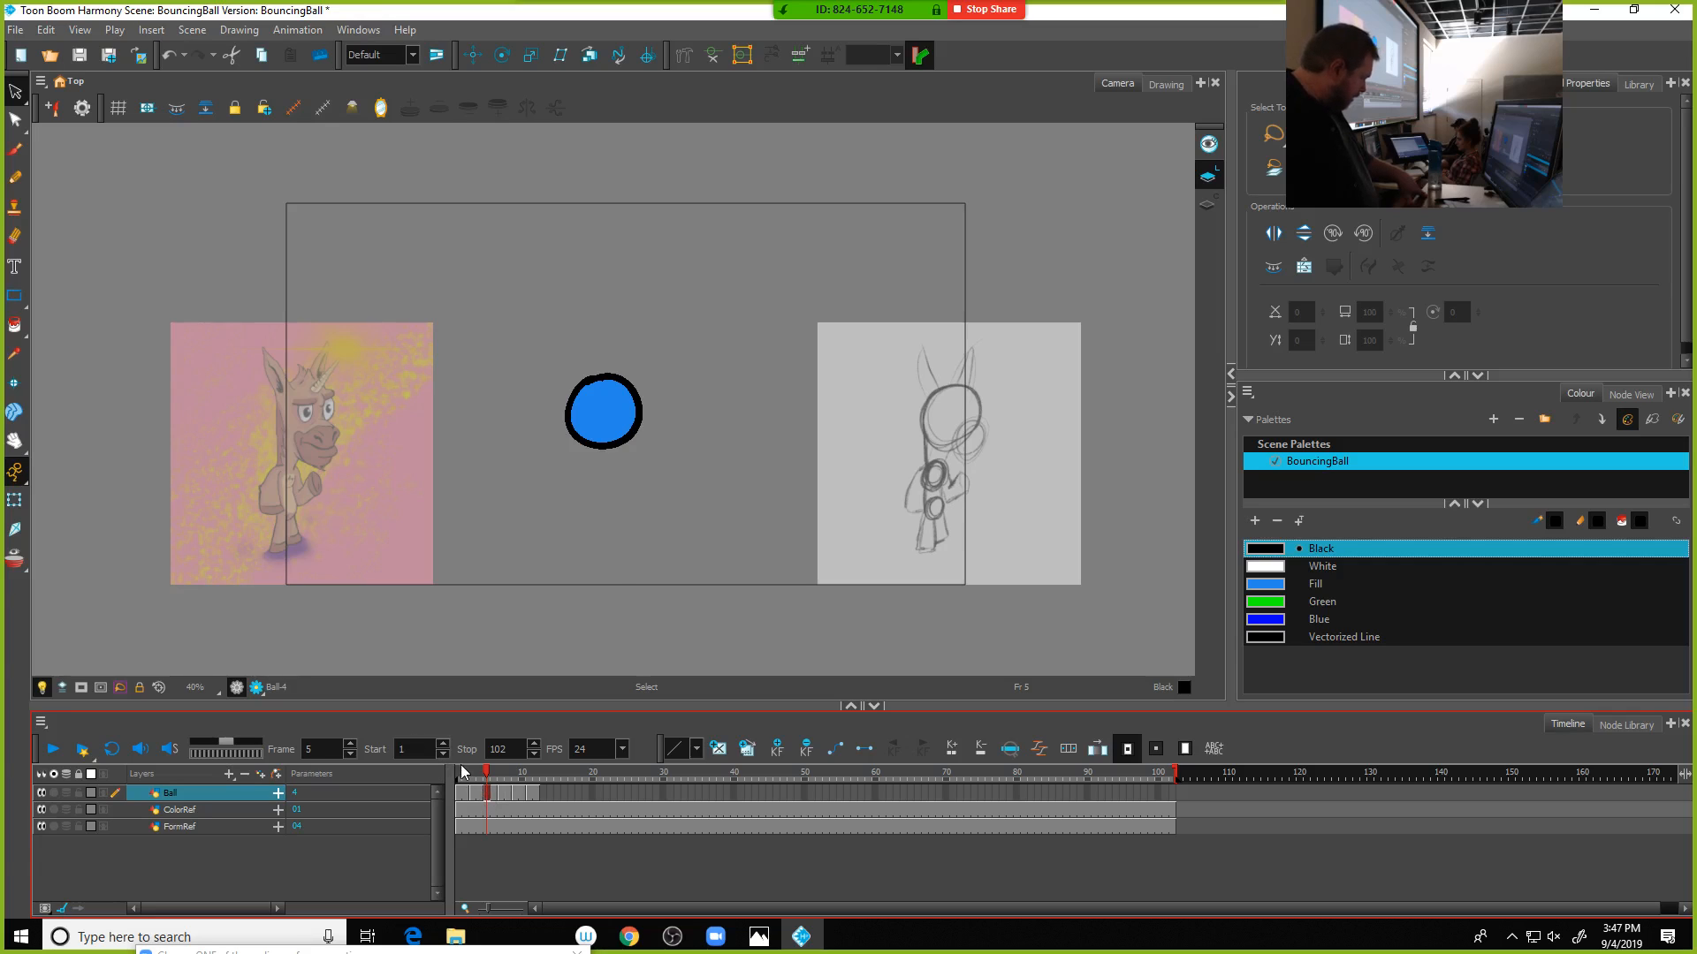
click(461, 772)
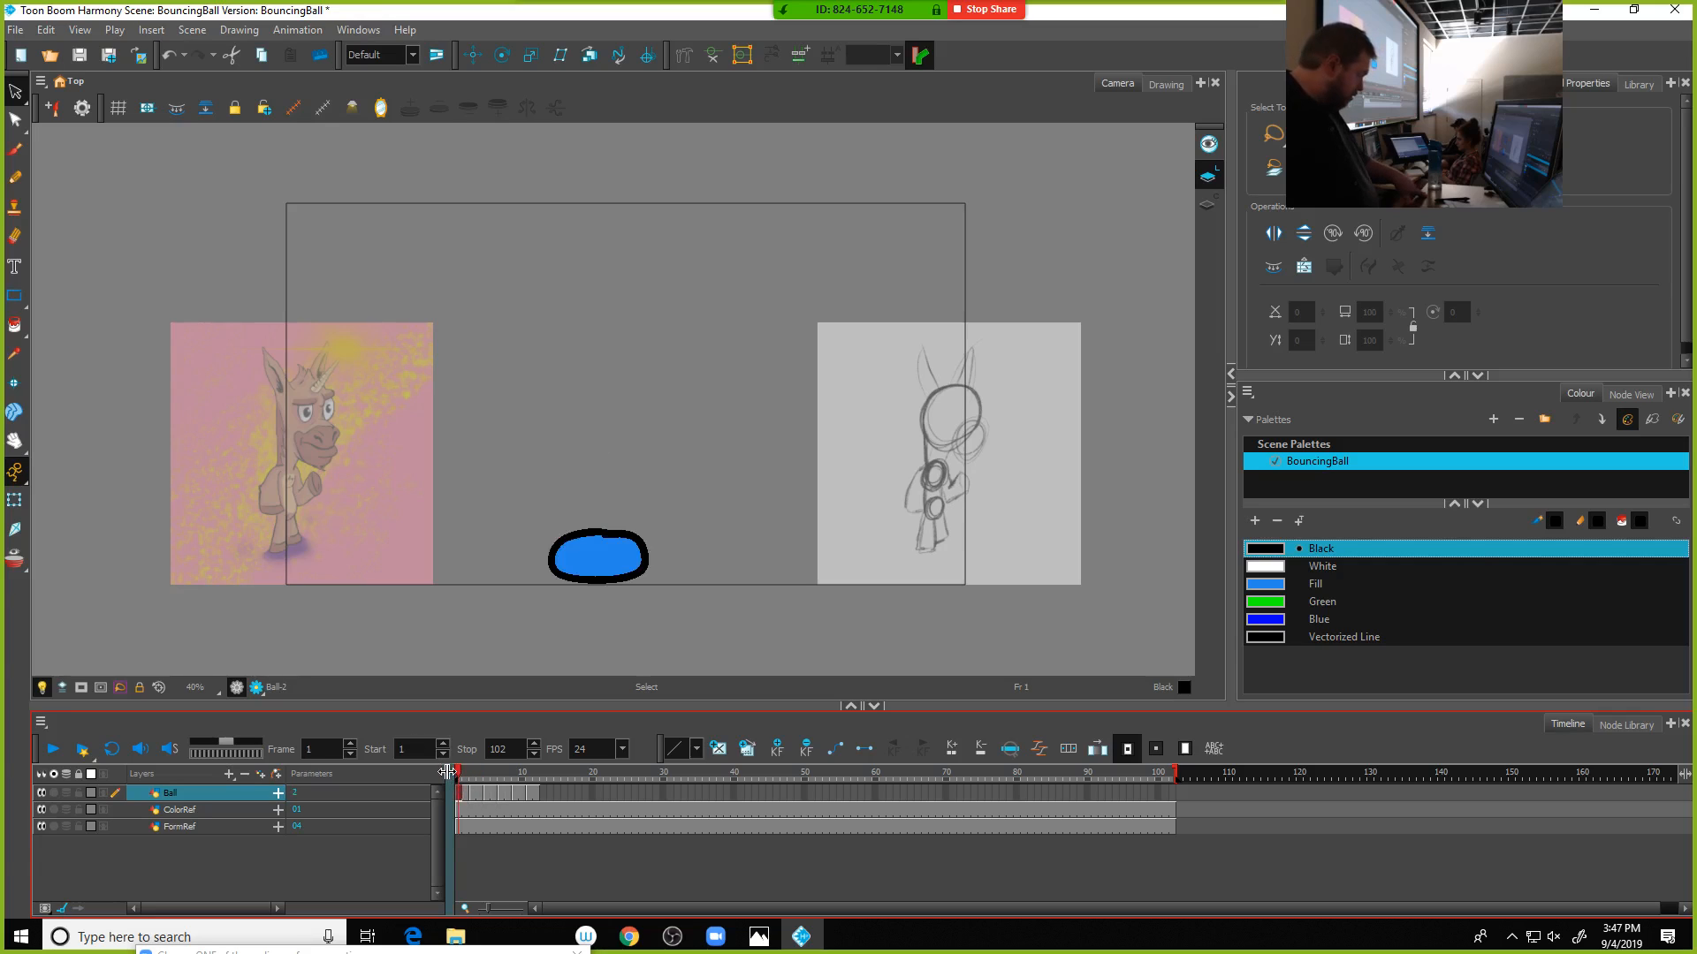
click(53, 749)
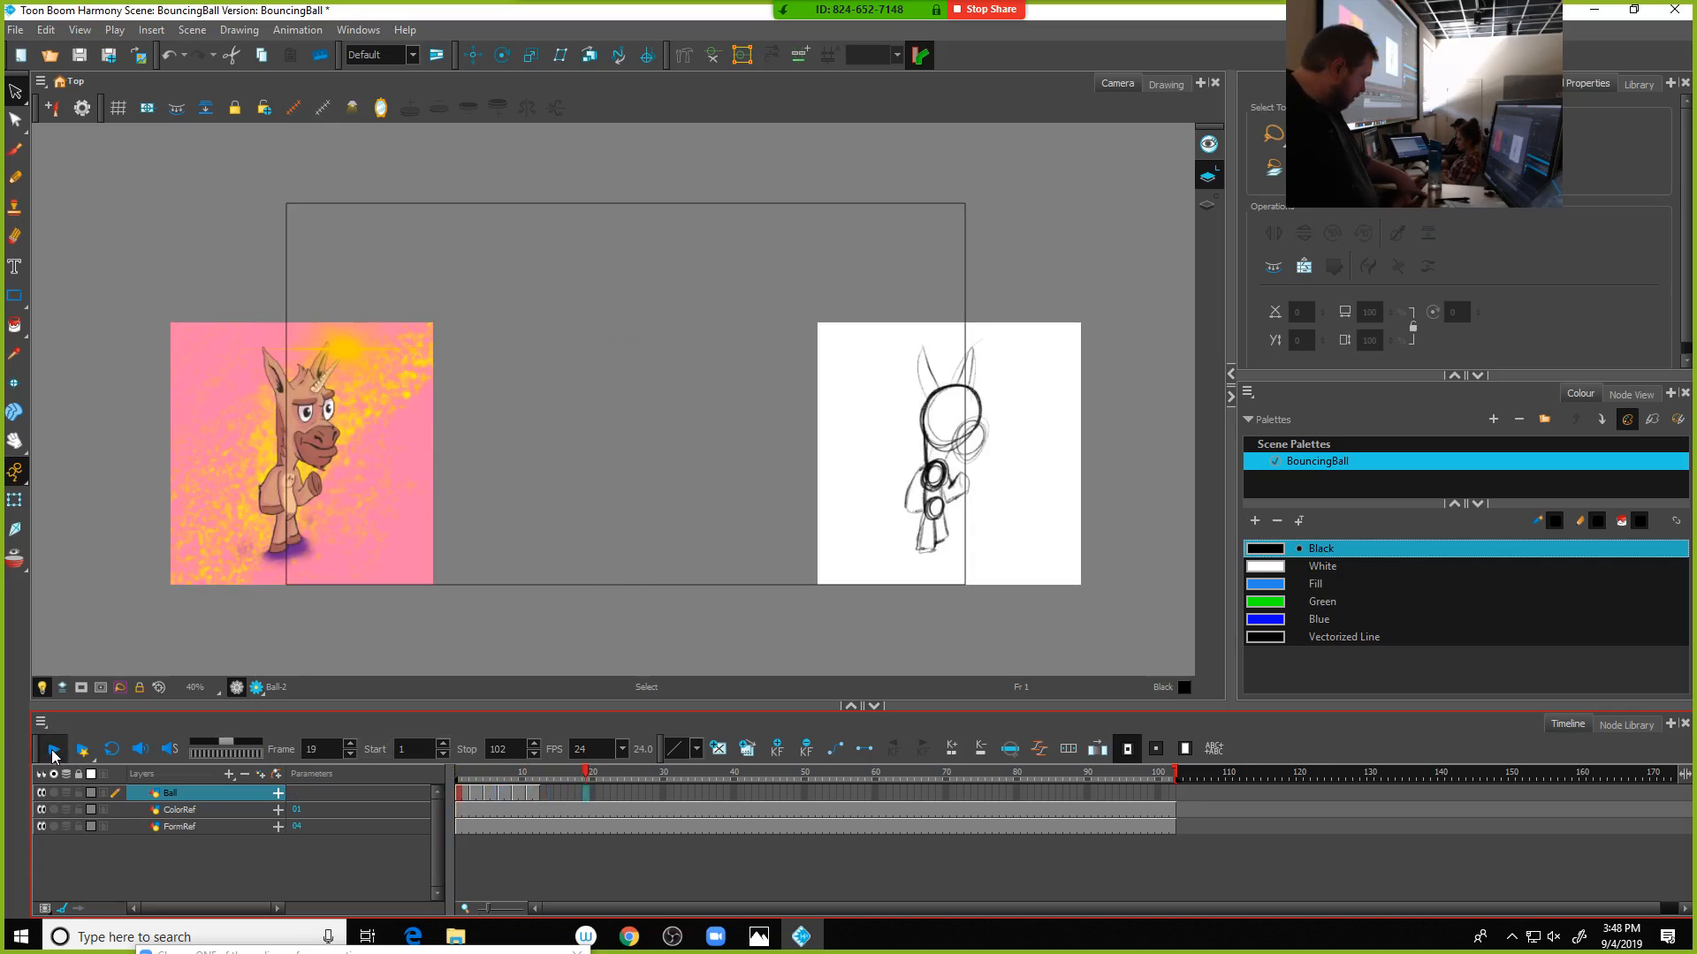
click(53, 750)
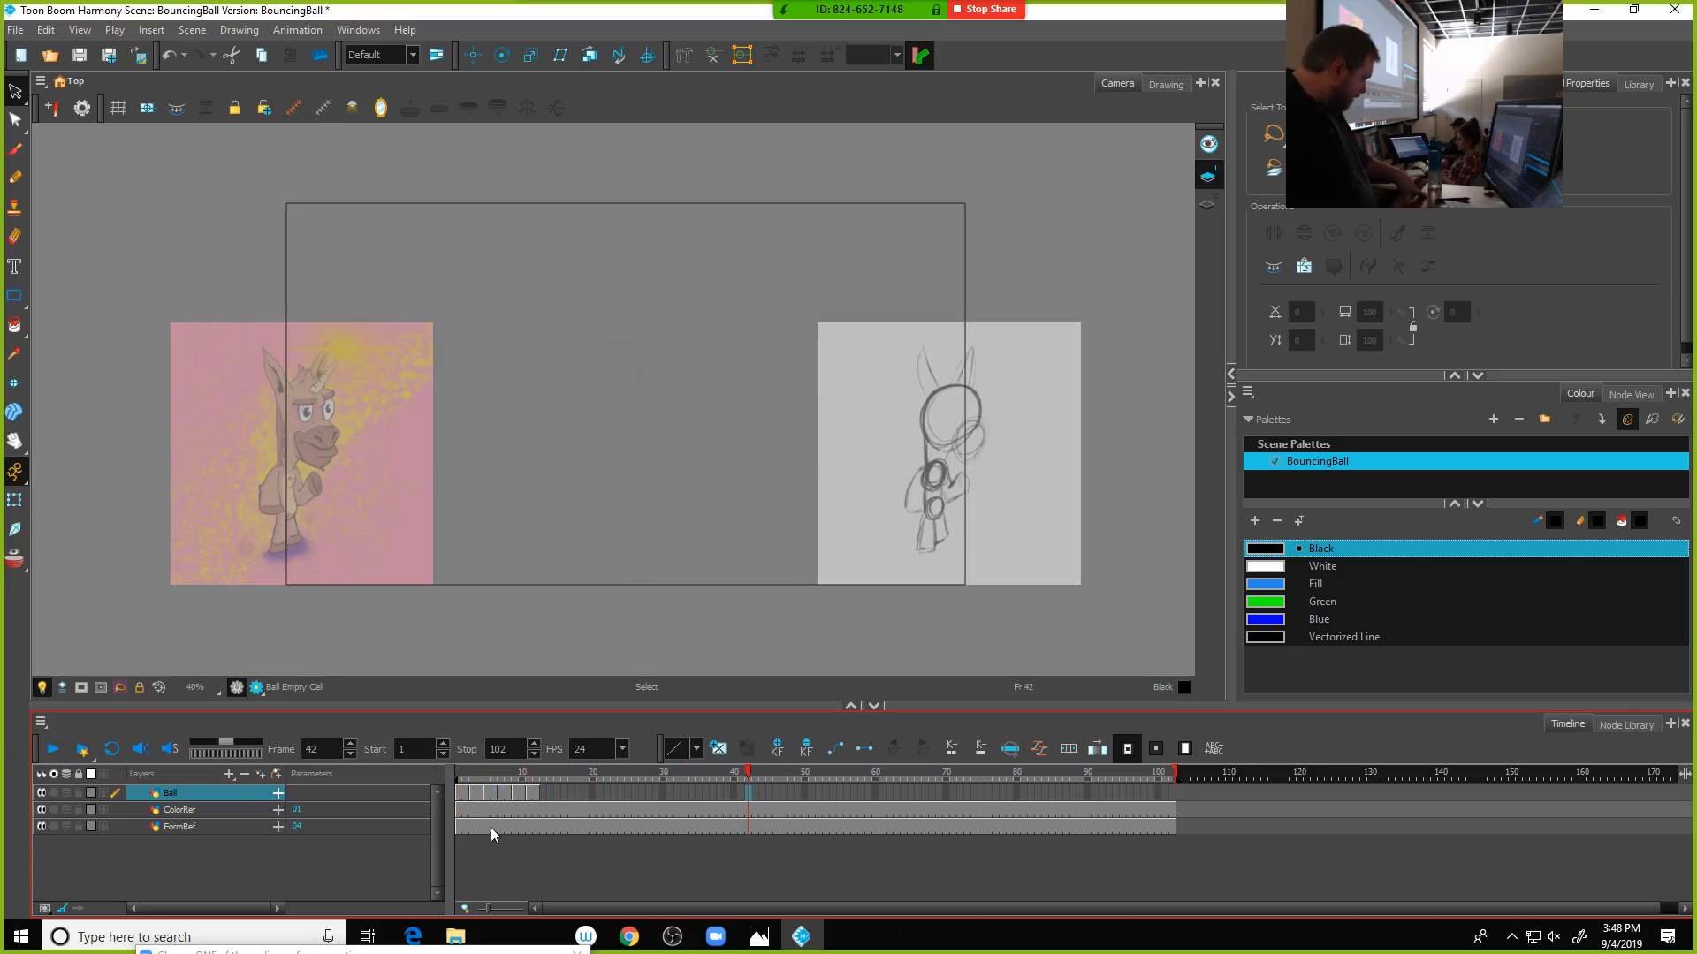
Extend the first Ball drawing's exposure by two frames so it covers frames 1 to 4
click(486, 776)
click(463, 777)
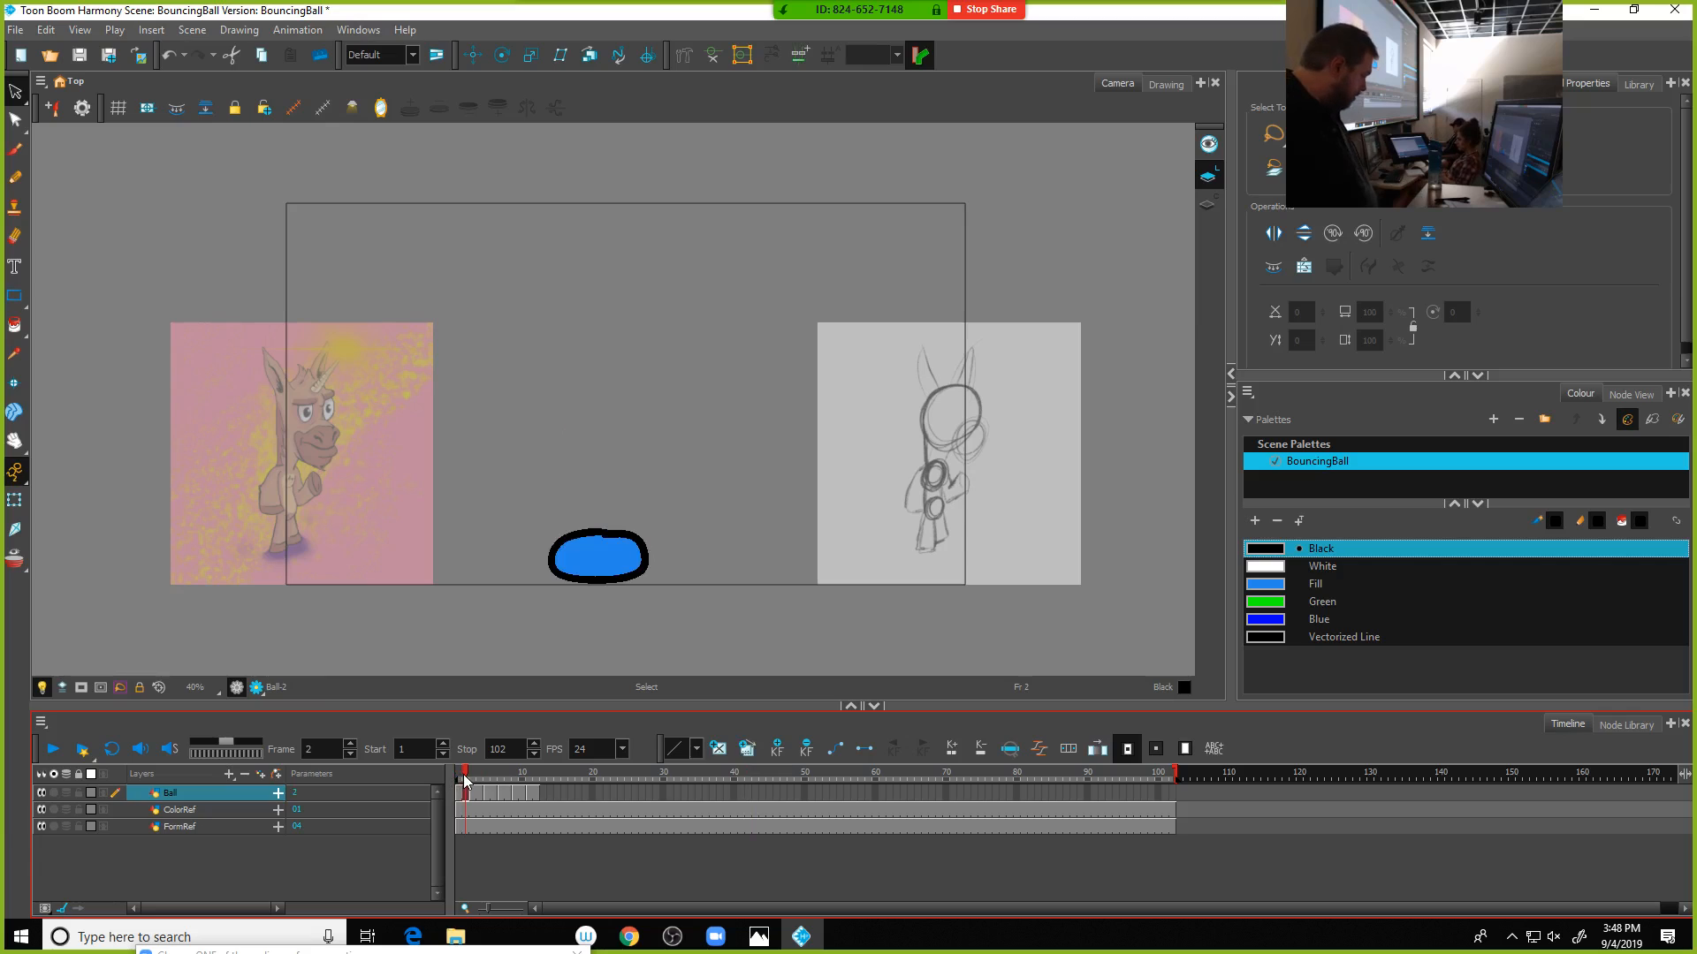
key(plus)
key(plus)
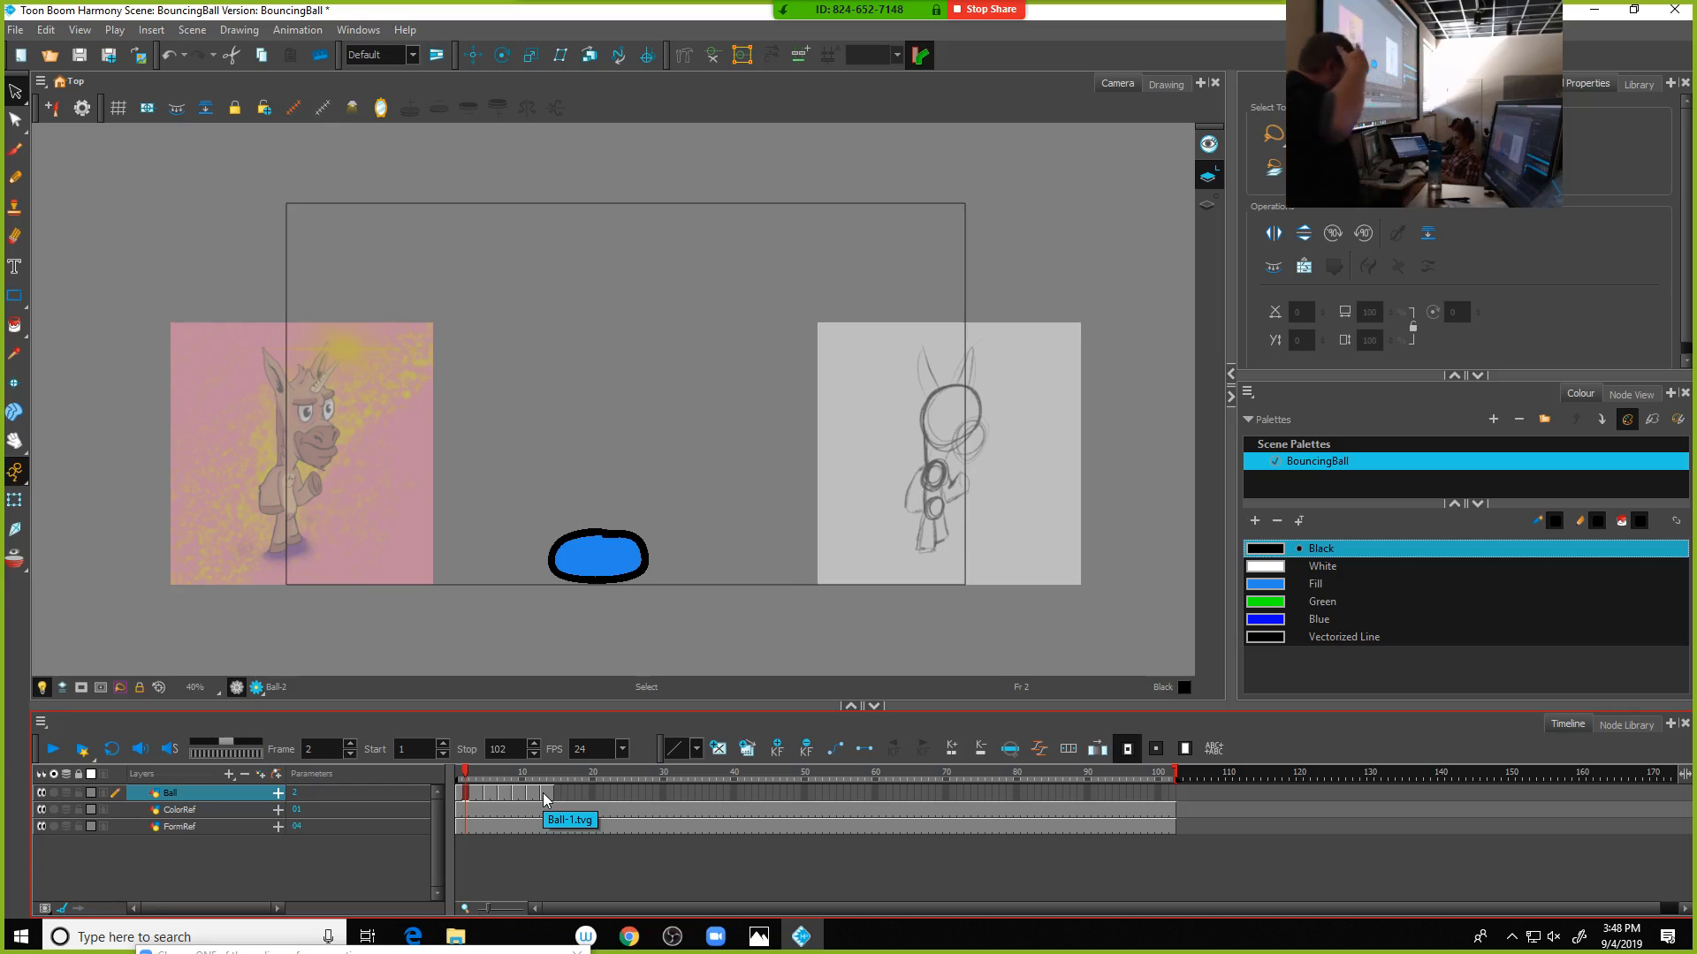
Copy the Ball layer's cells from frames 1 to 14
click(585, 792)
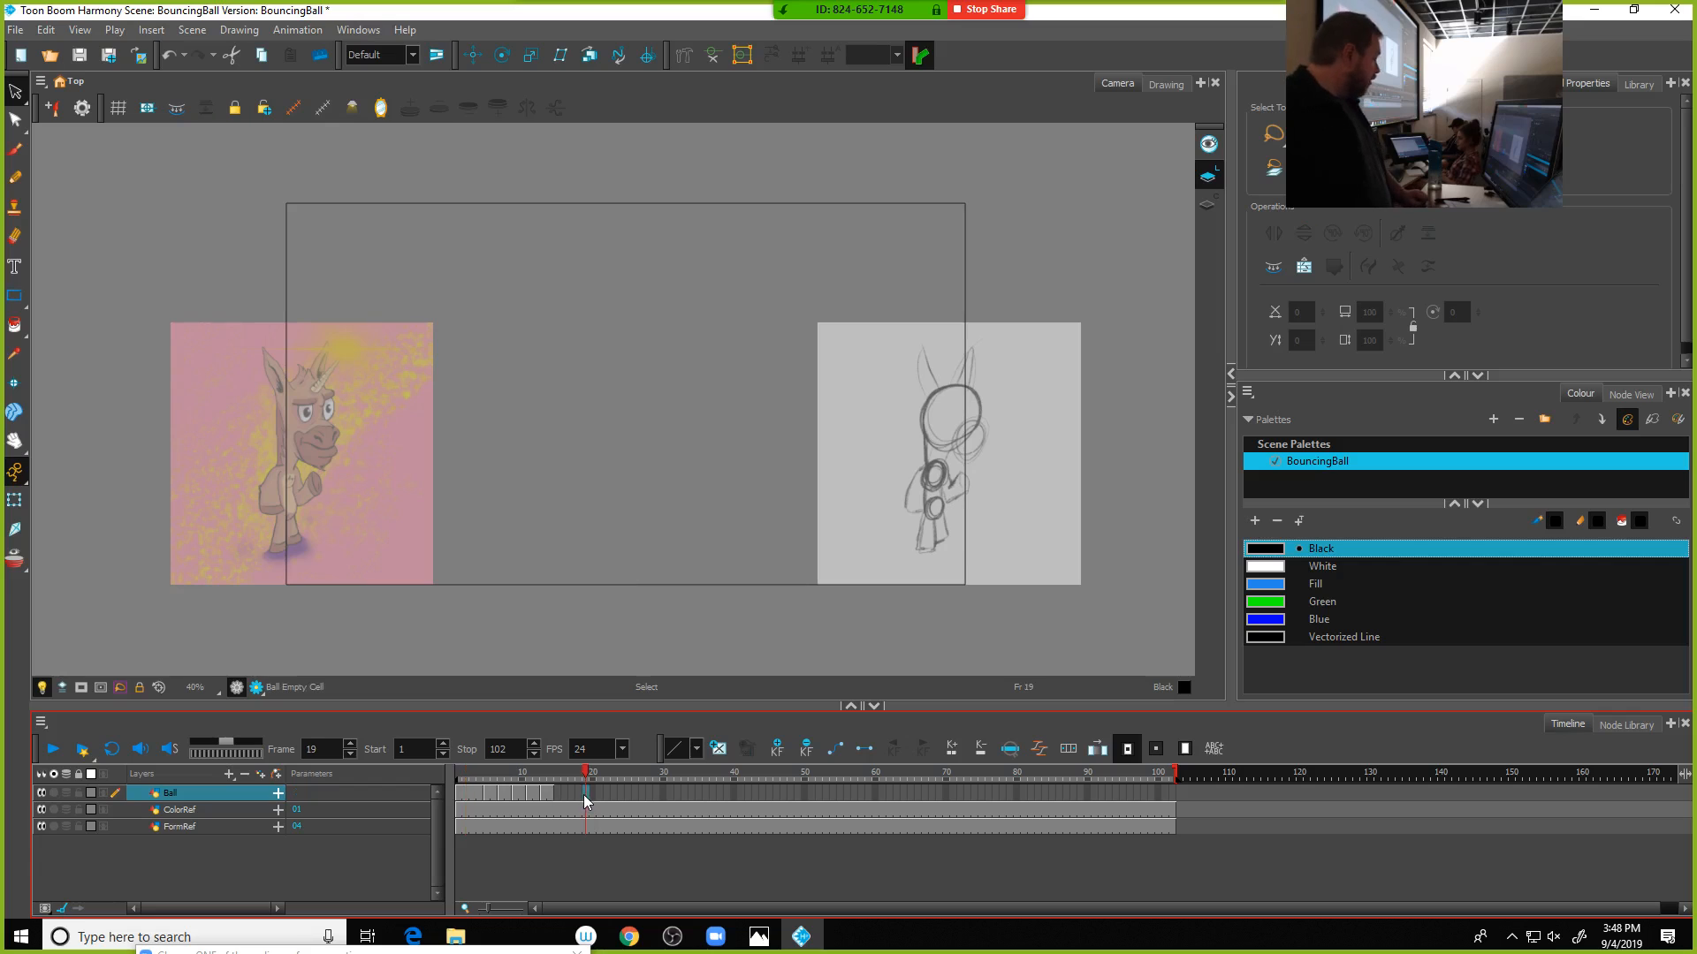
drag(460, 798, 550, 800)
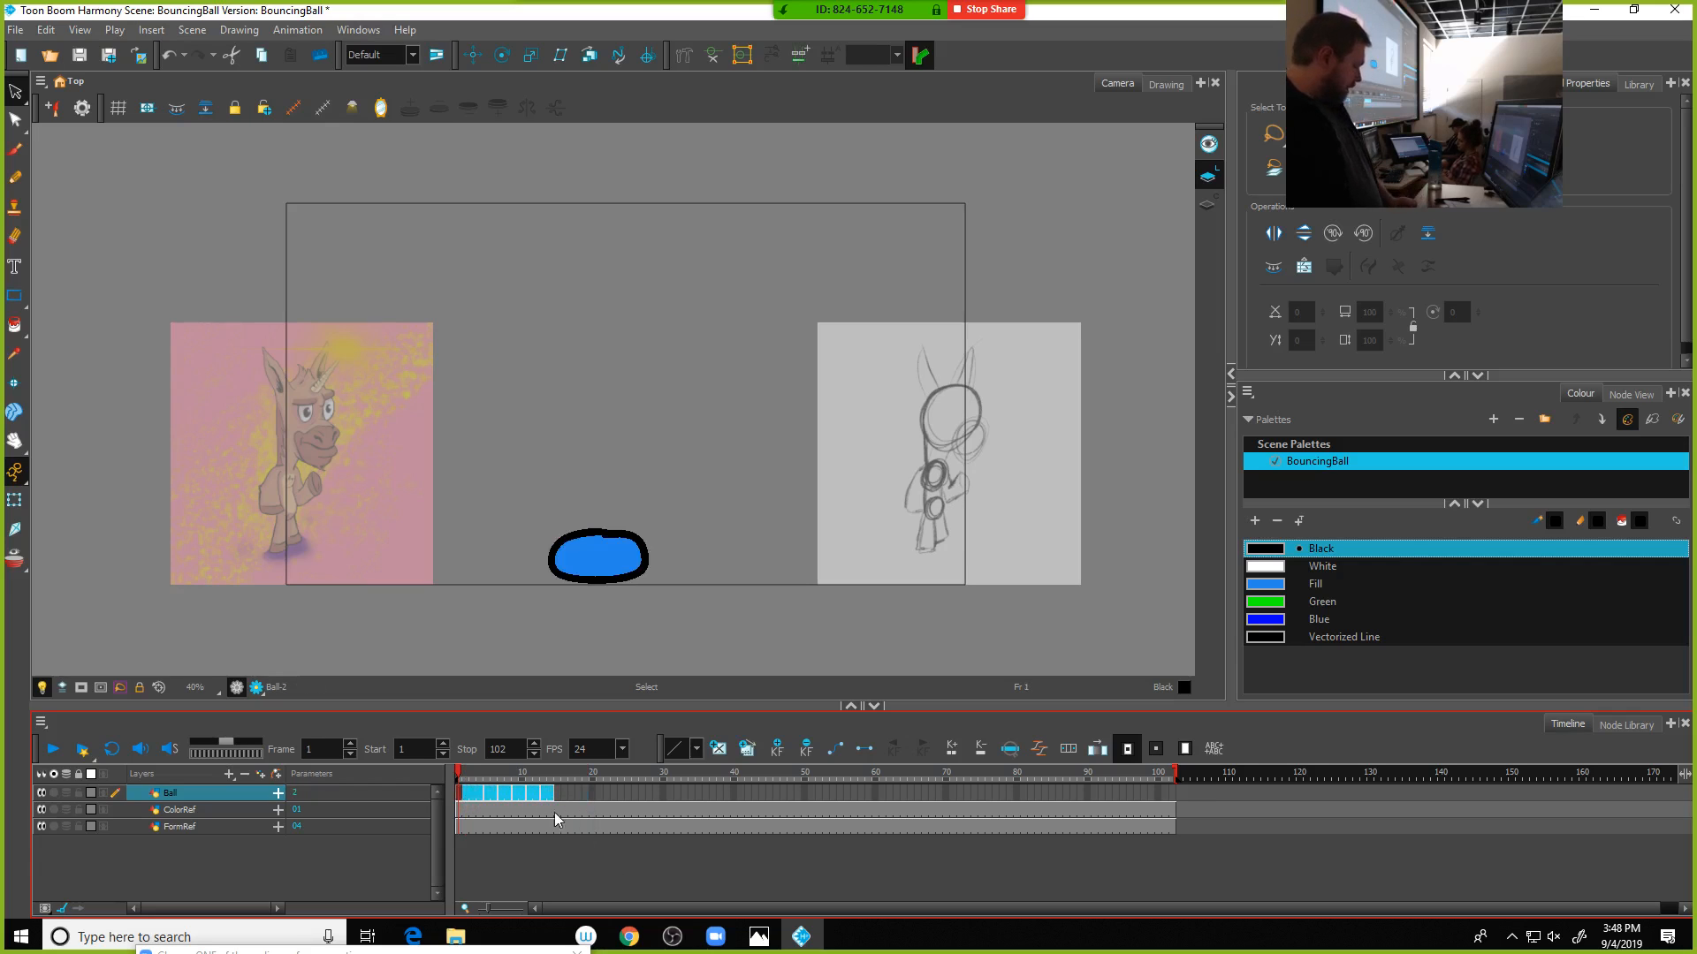
right_click(550, 799)
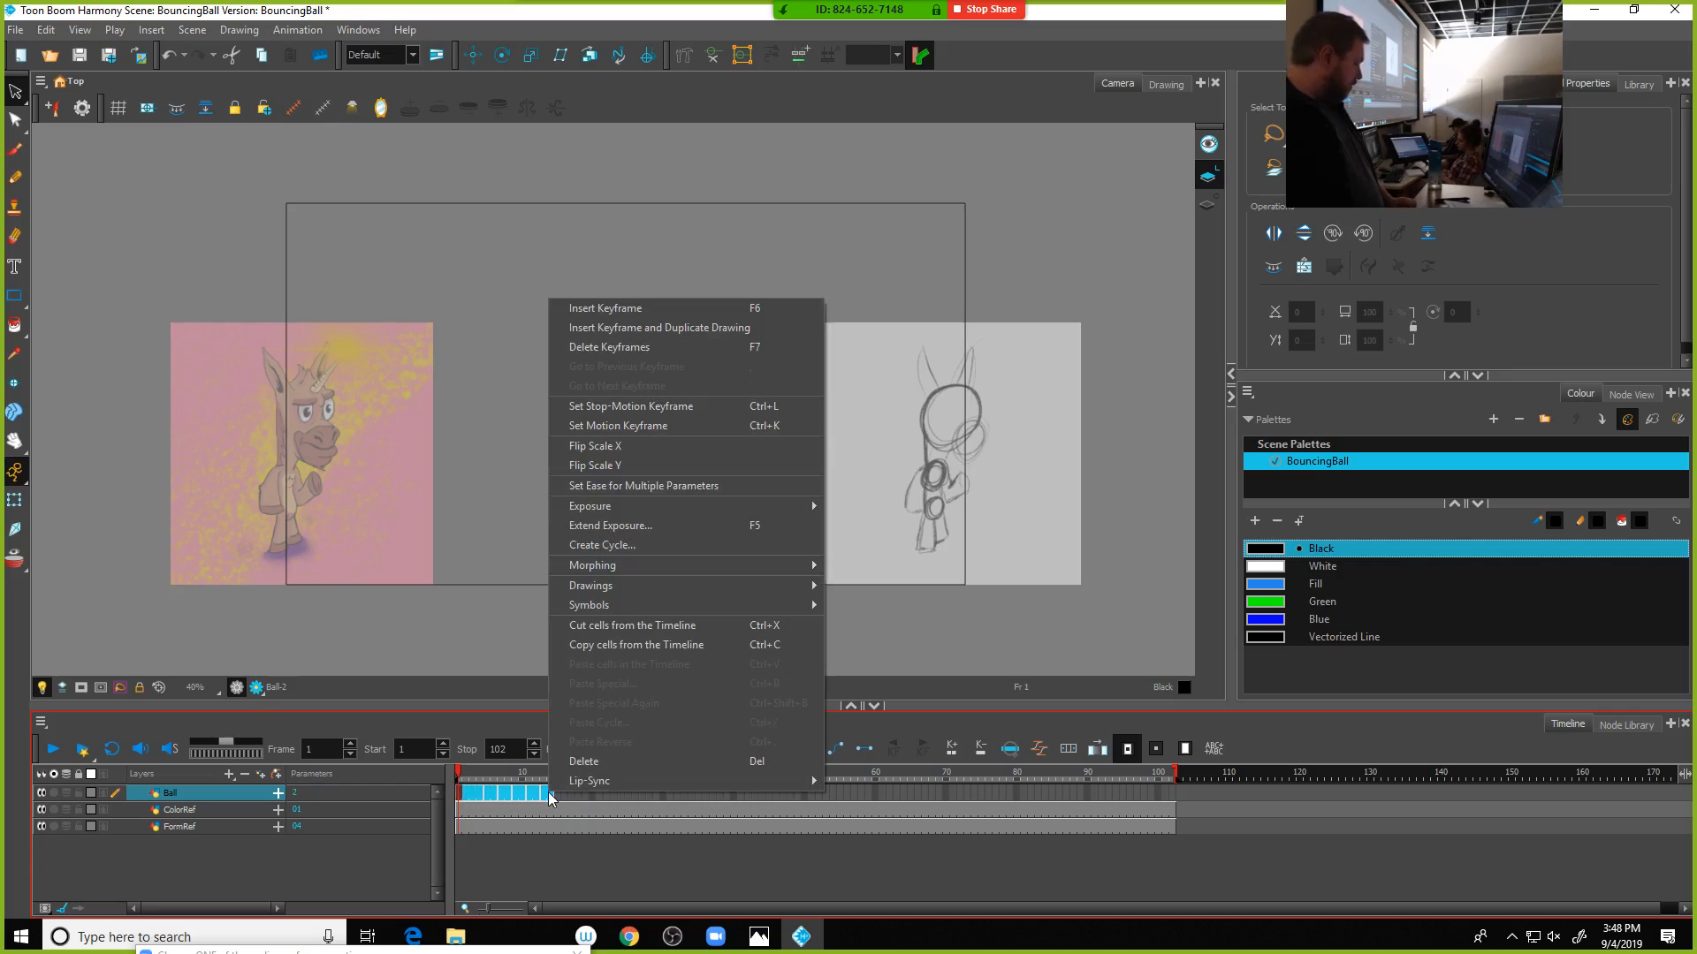
click(597, 642)
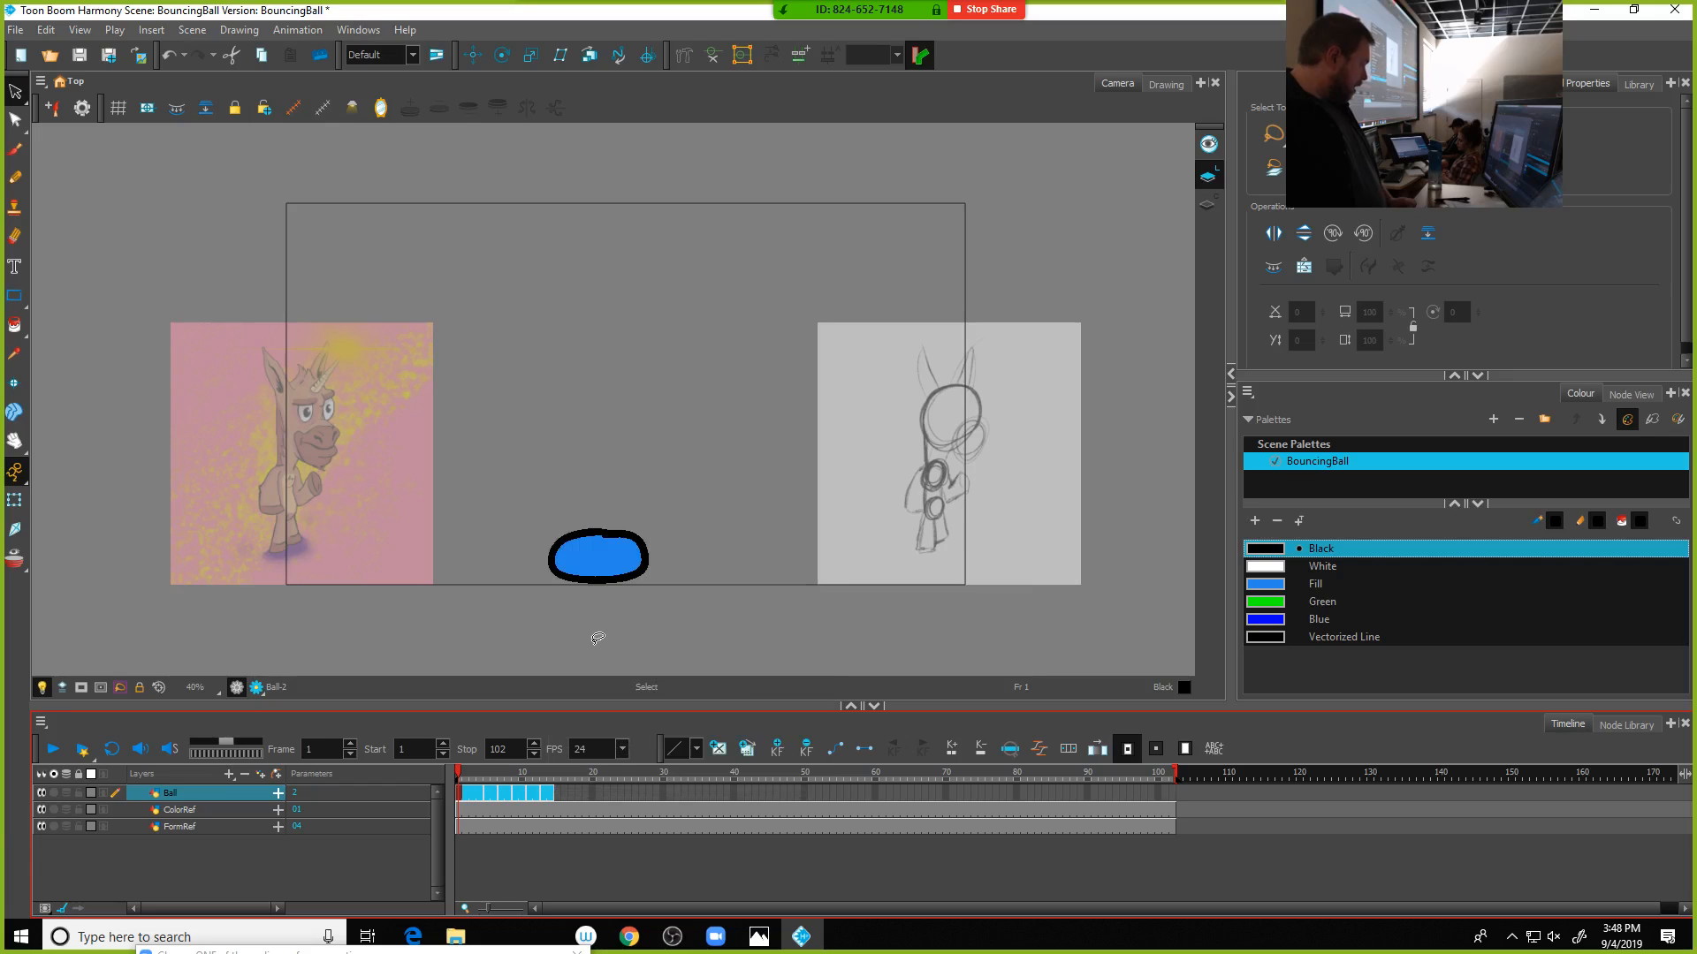
Paste the copied cells at frame 15 of the Ball layer as one cycle with the Reverse cycle type
click(556, 793)
right_click(556, 795)
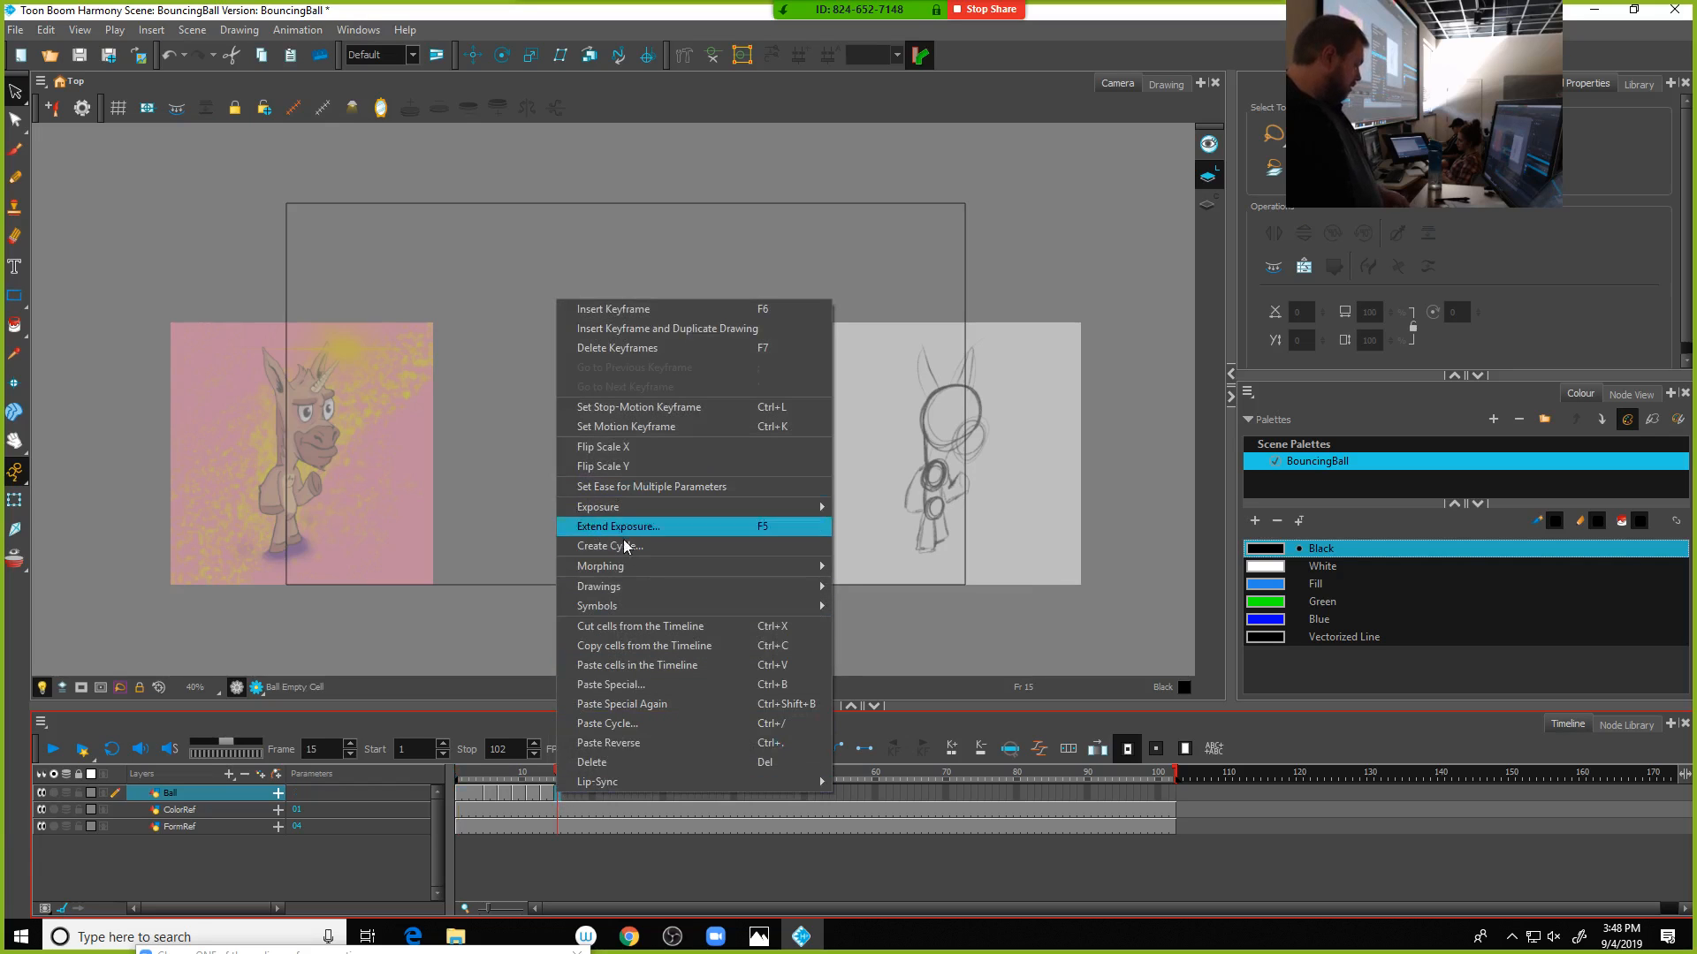
click(619, 723)
click(871, 458)
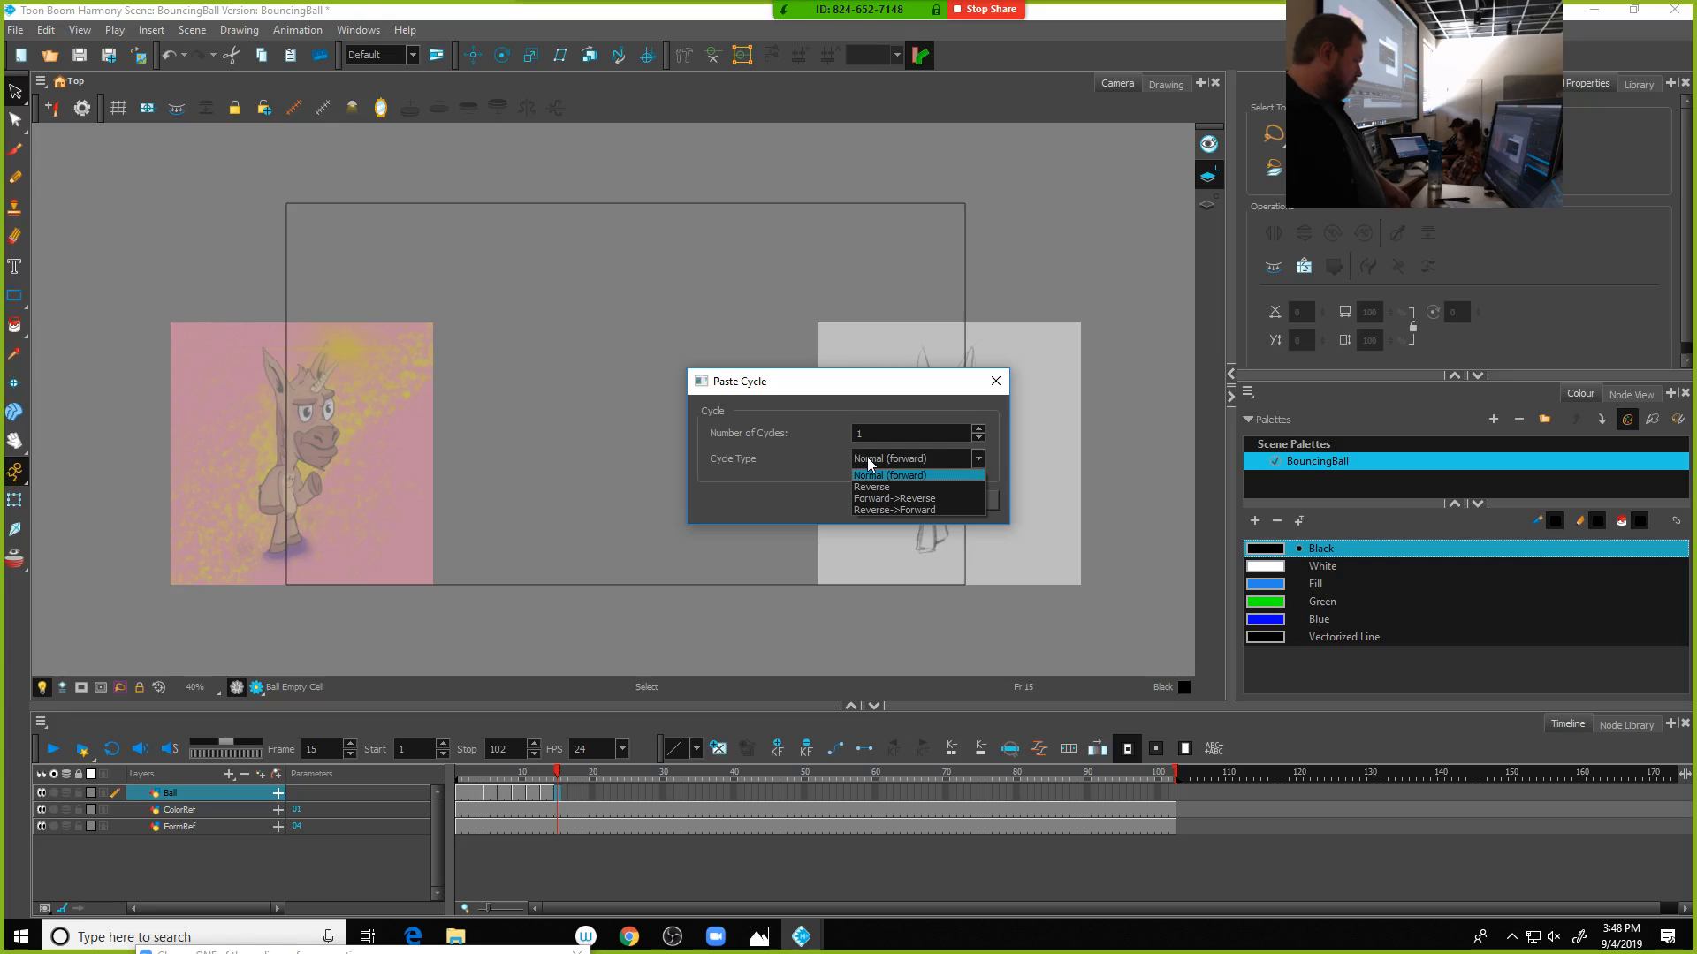
click(871, 487)
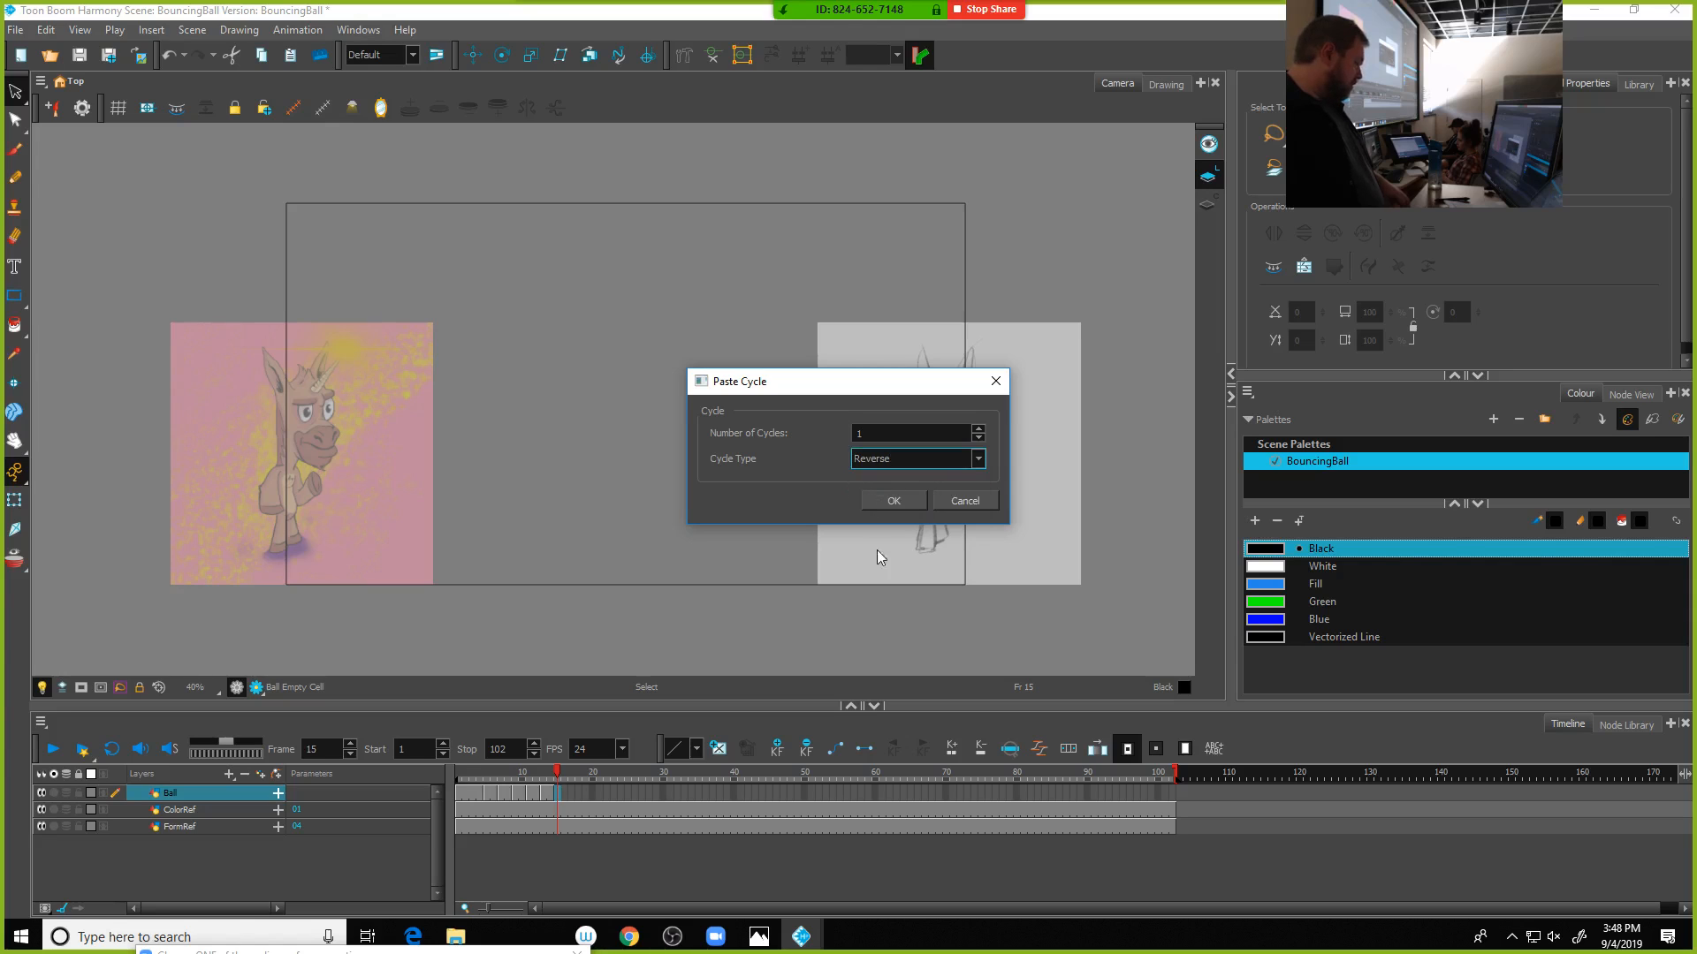
click(895, 500)
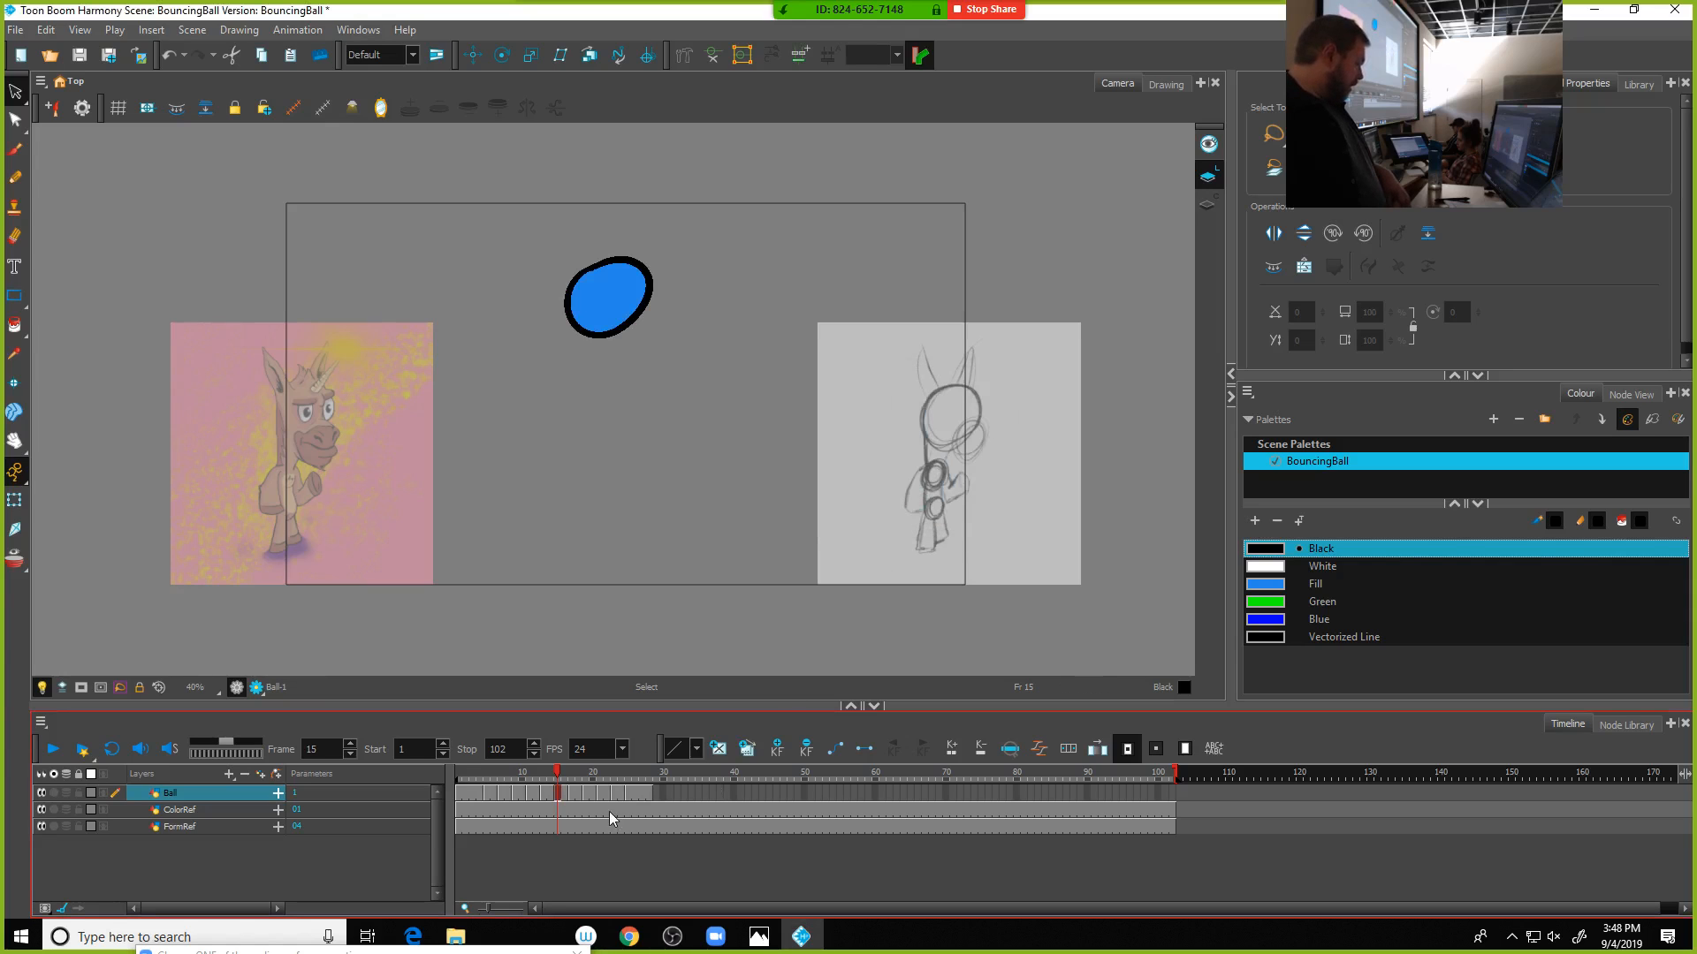
Clear the Ball layer's exposures at frames 15 and 16 and move the reversed drawings that follow to start at frame 15
click(549, 796)
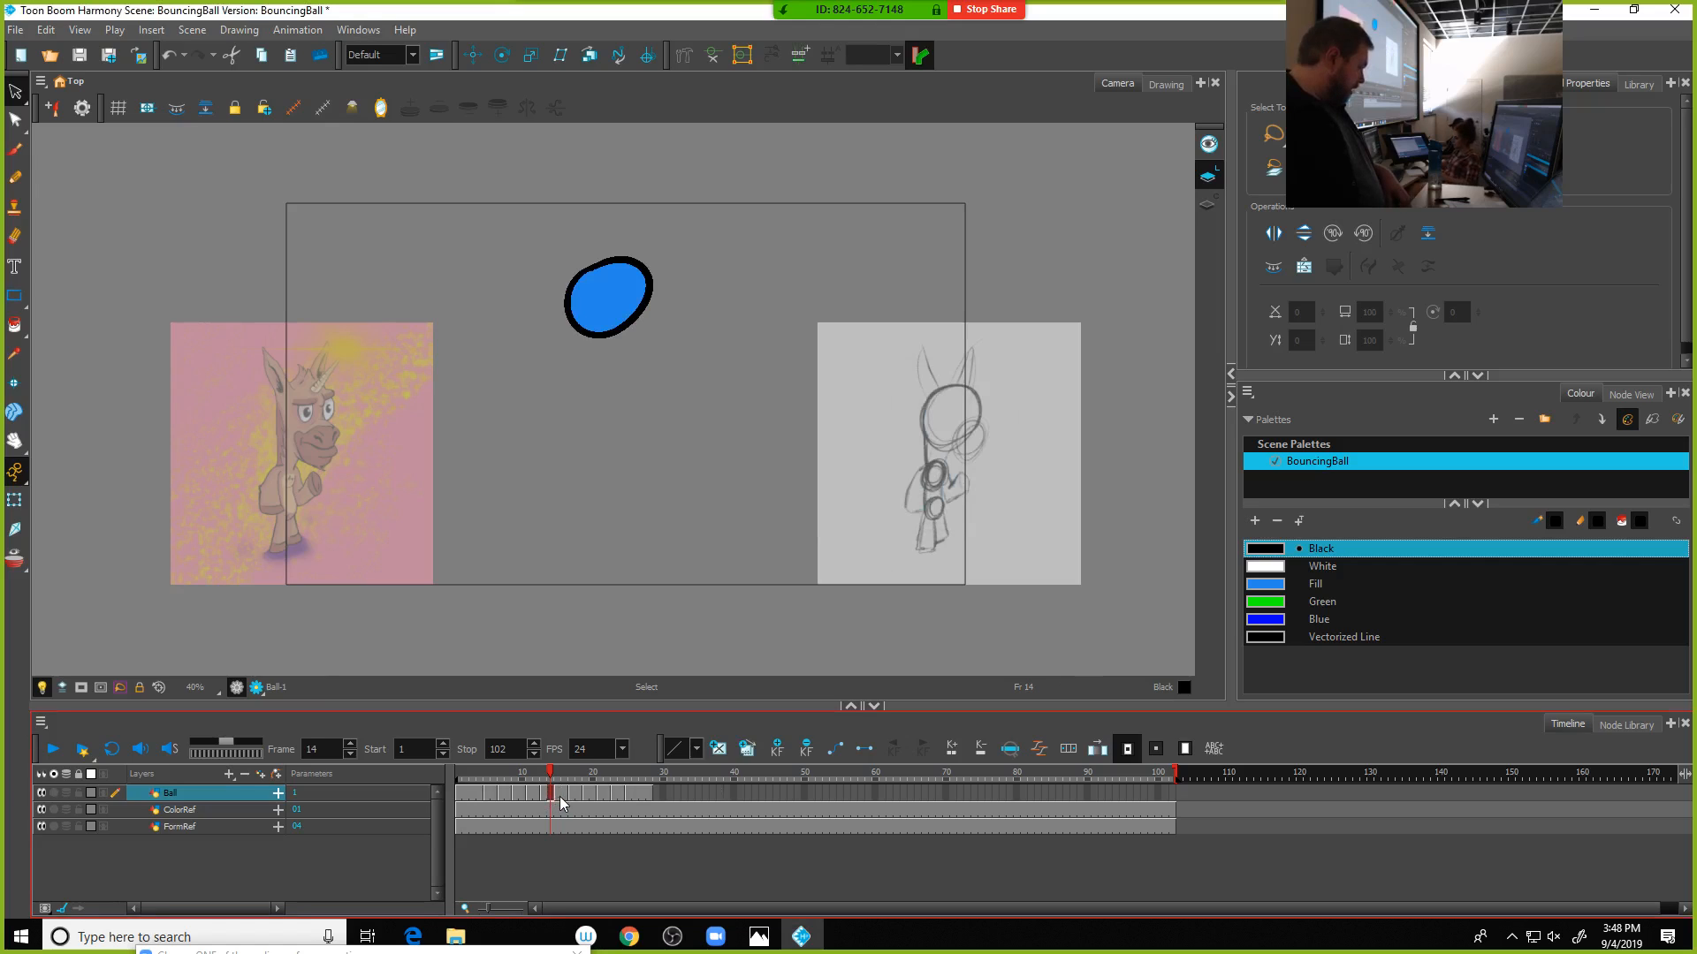
click(567, 797)
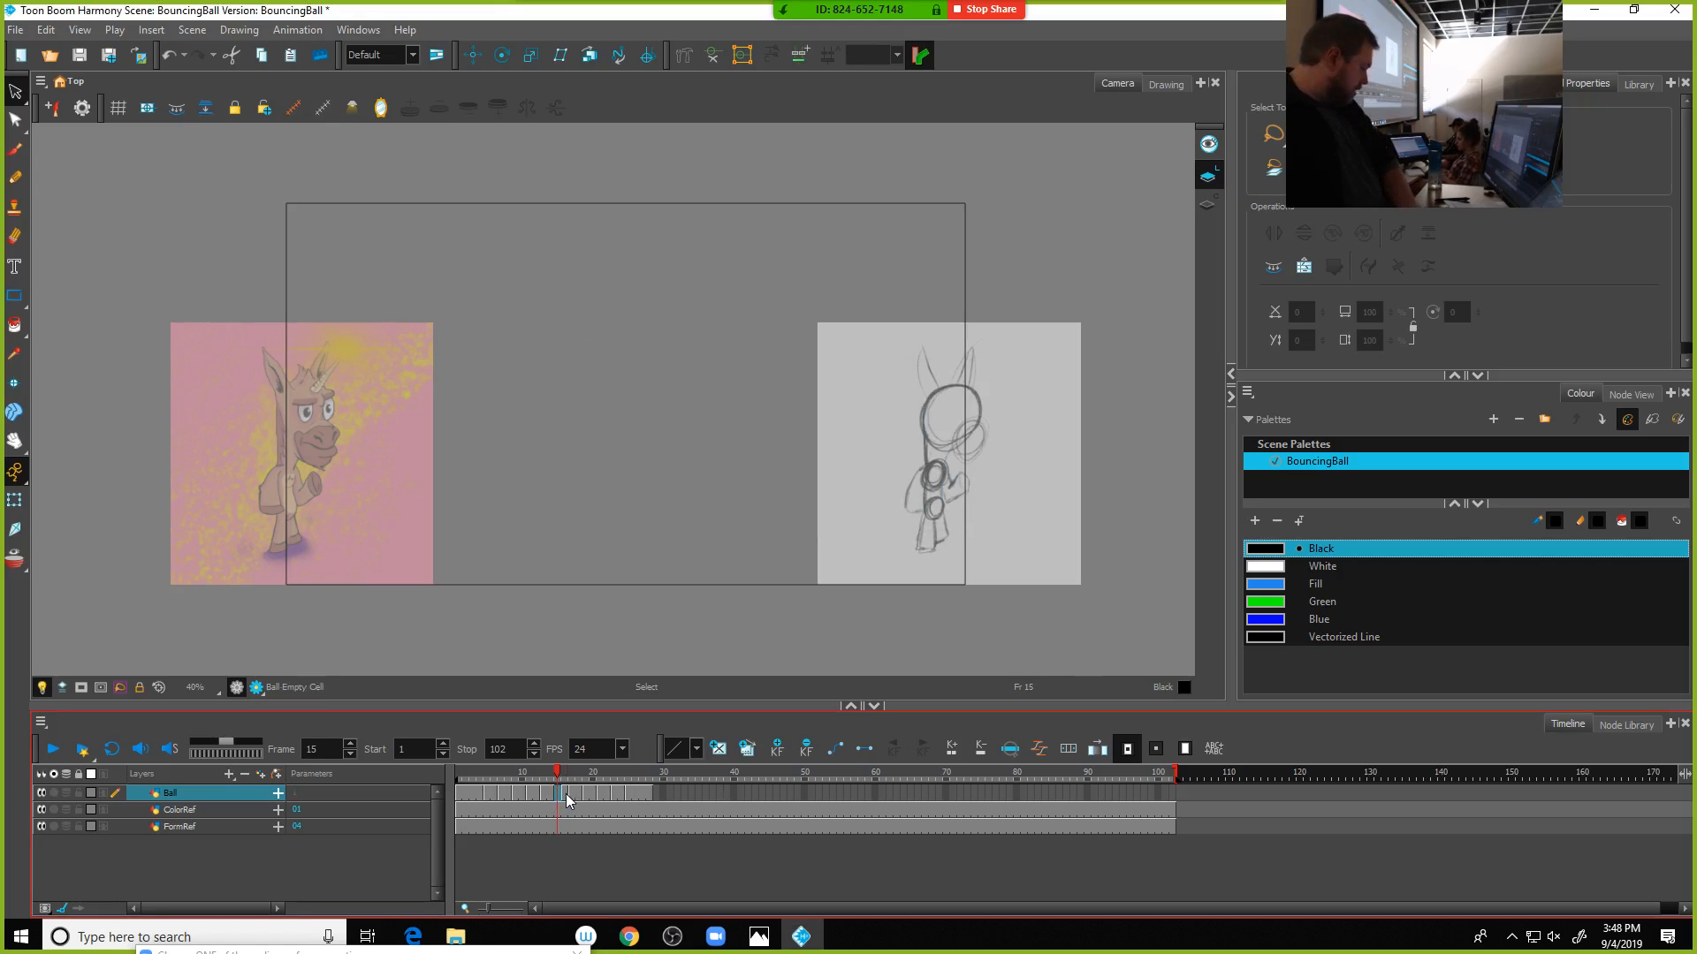
click(571, 797)
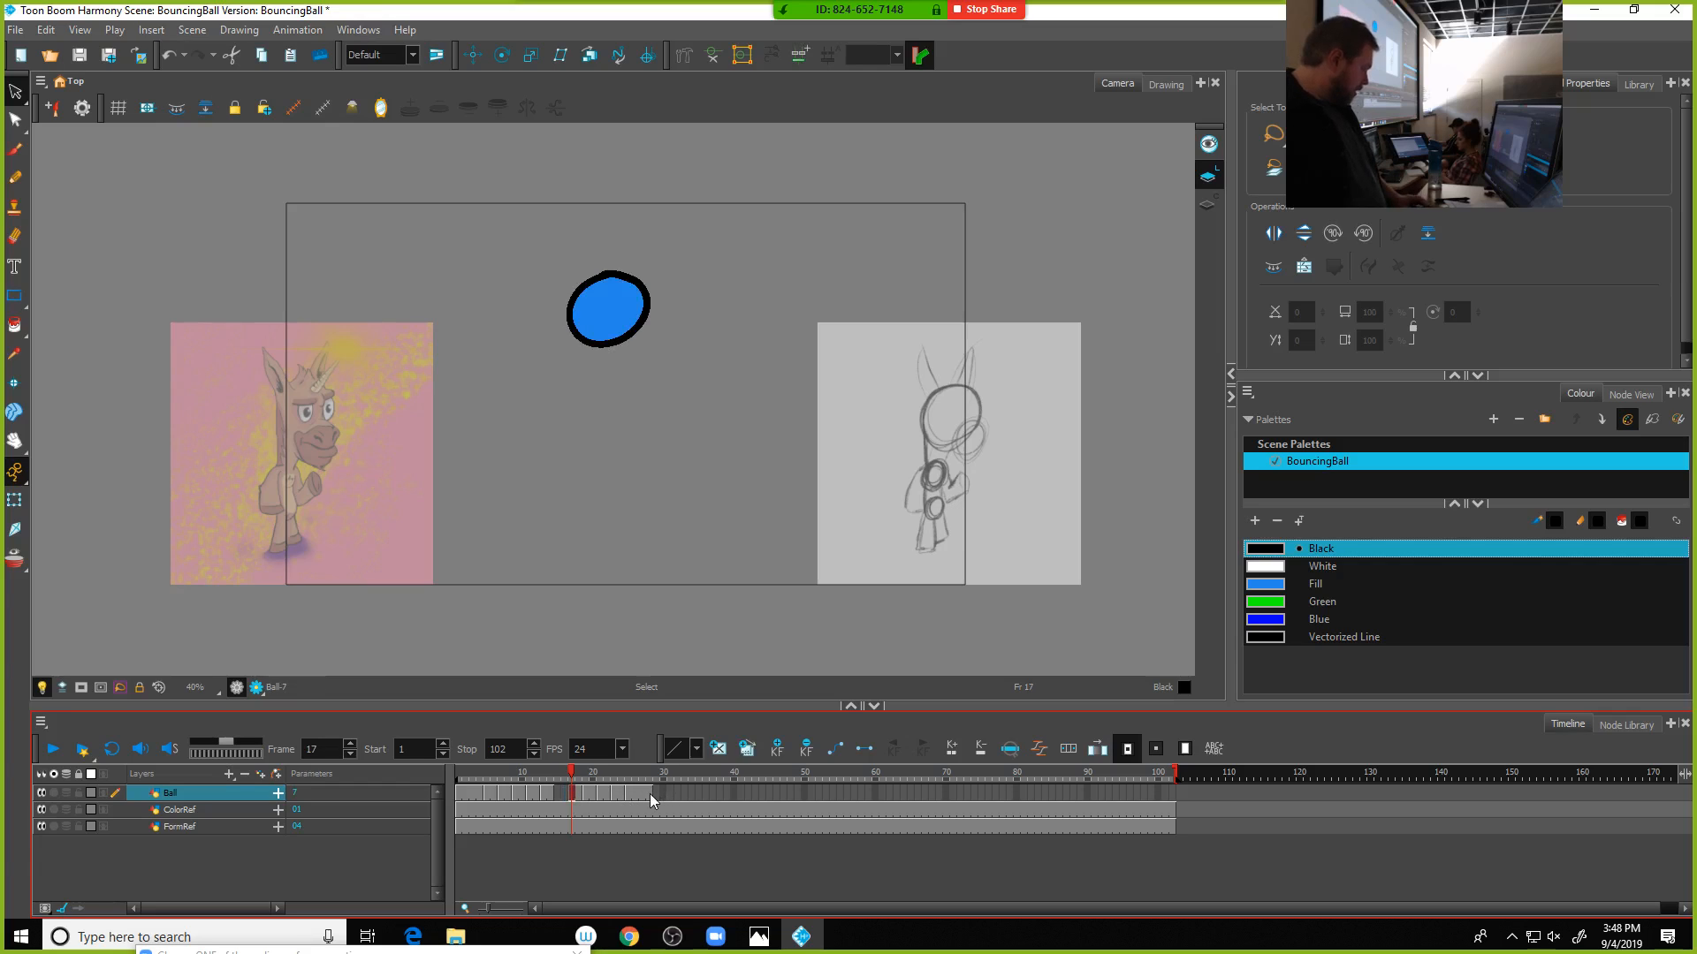
drag(650, 793, 576, 796)
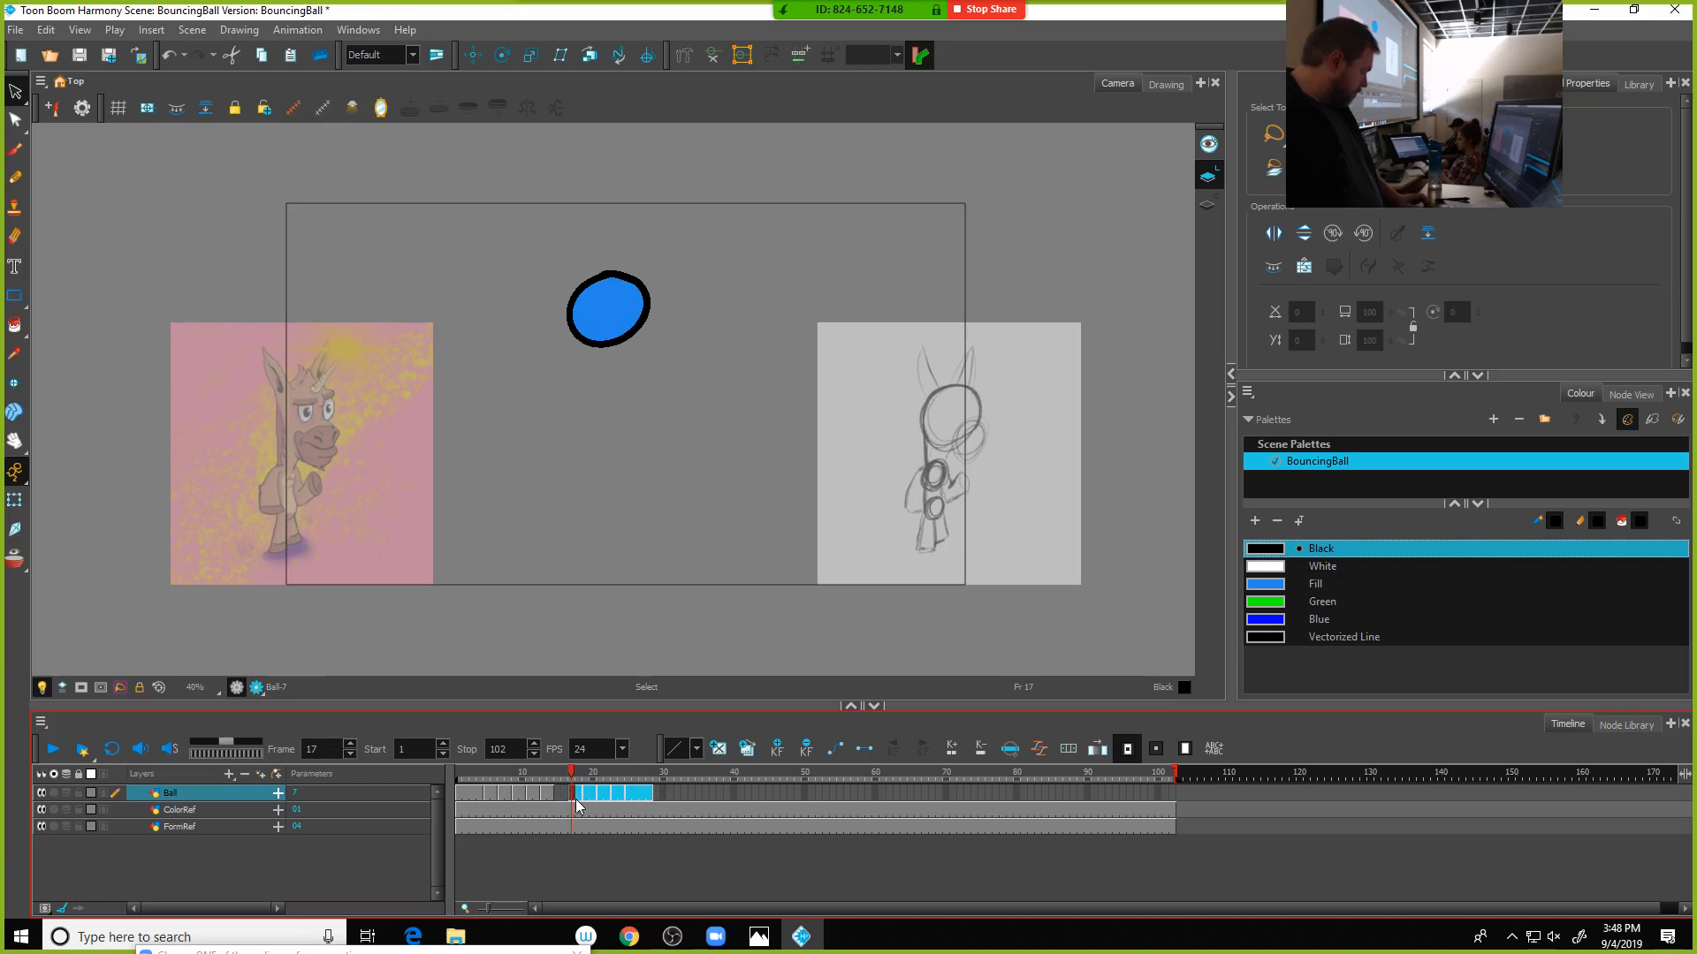
Delete the Ball layer's exposures at frames 27 and 28 so the sequence ends at frame 26
click(668, 794)
click(640, 795)
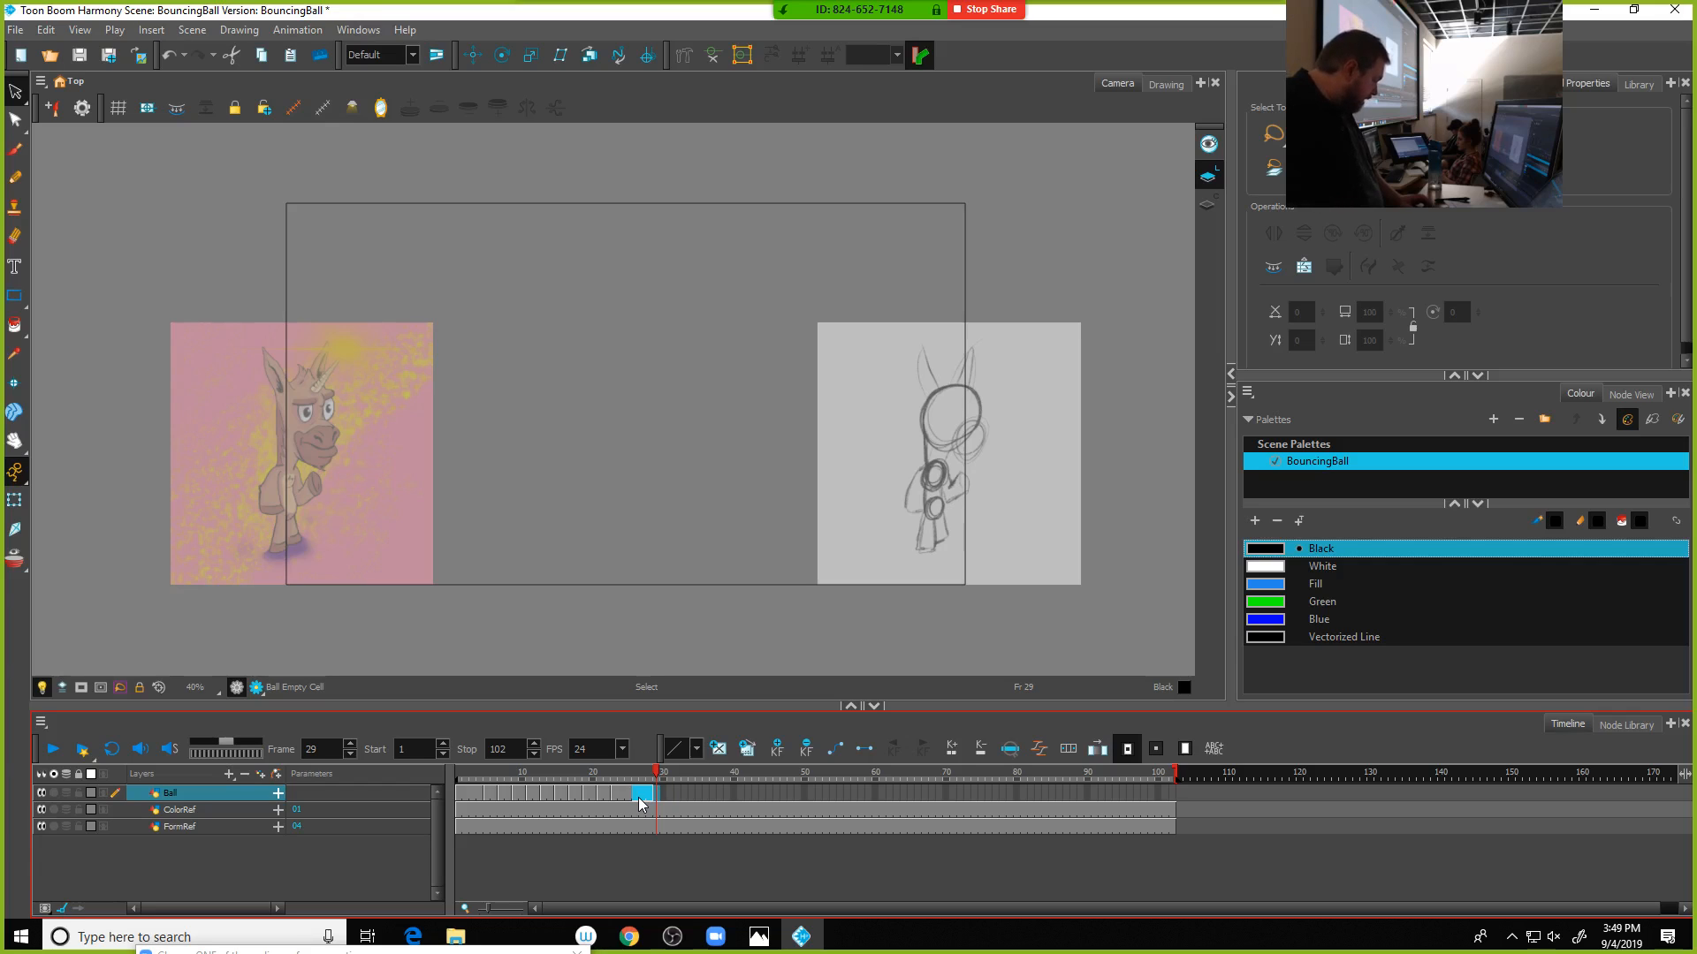
click(678, 798)
click(635, 798)
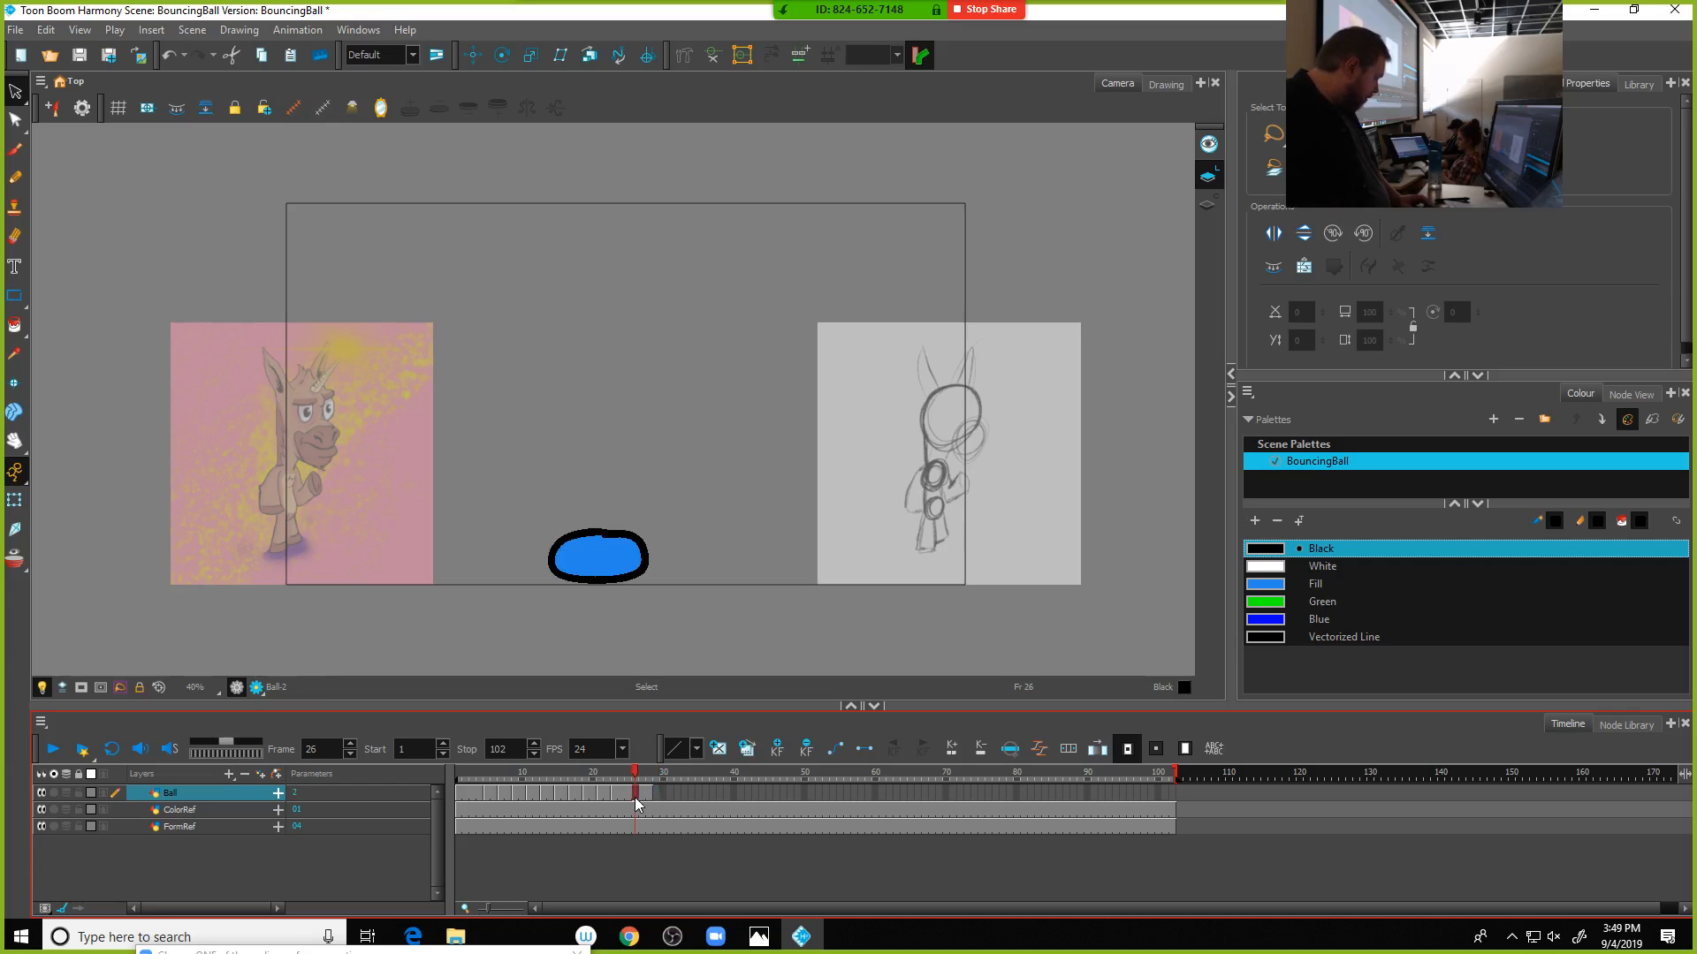
click(647, 797)
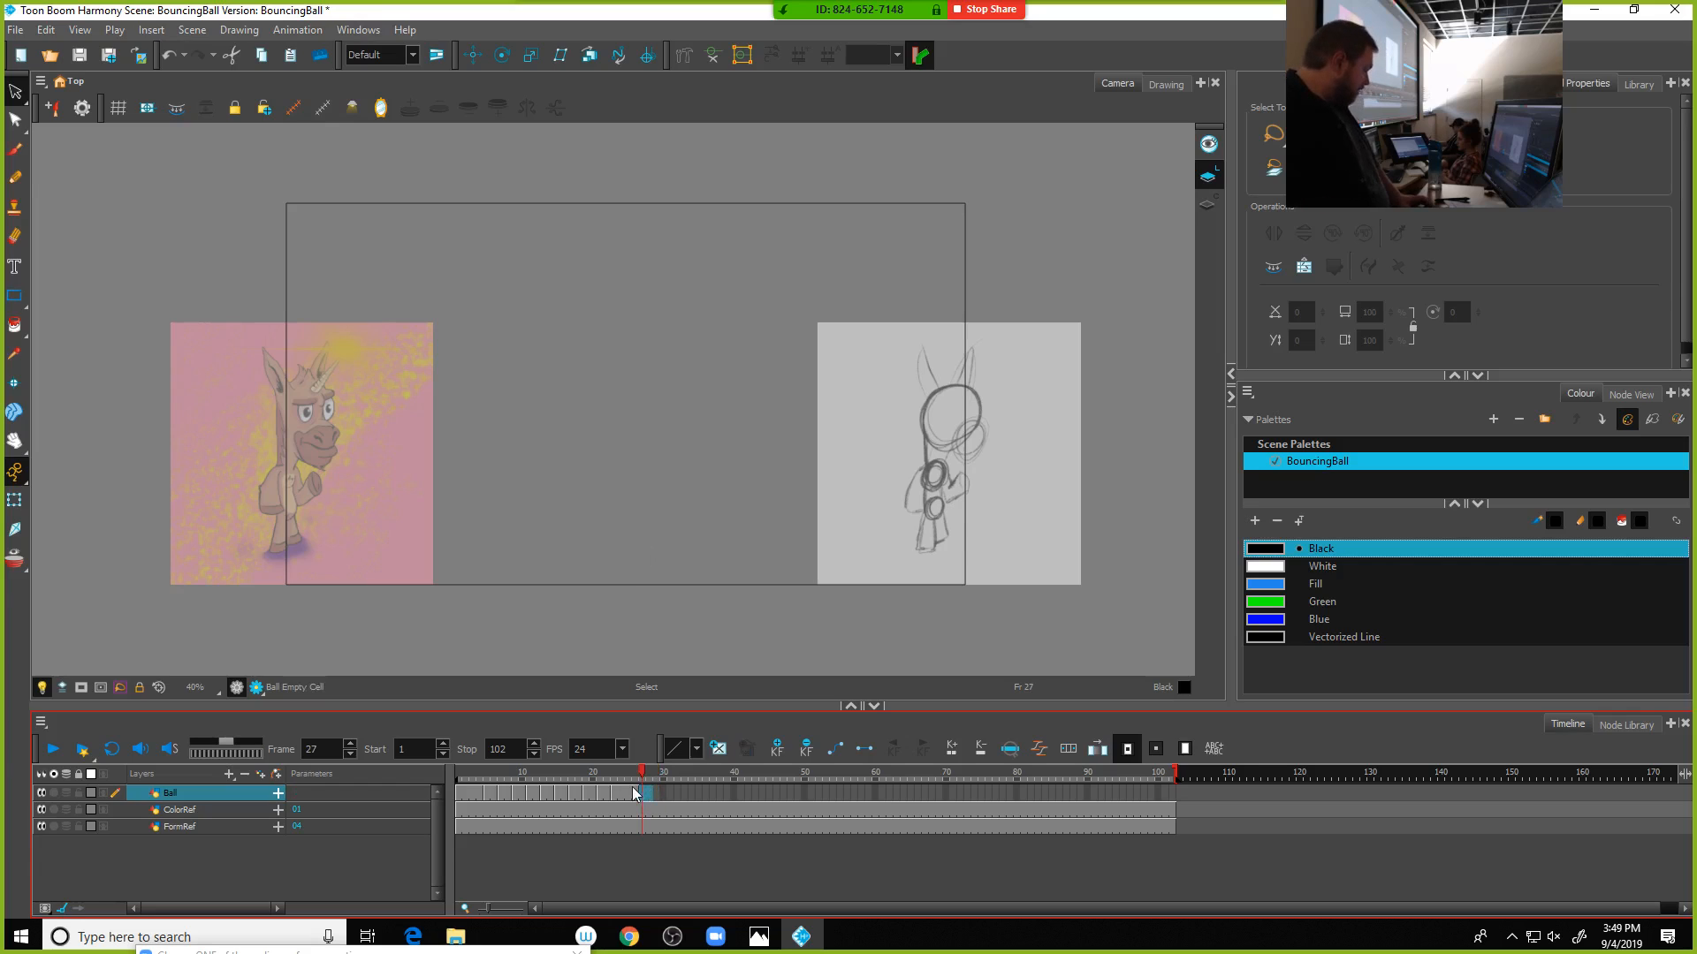
Play the Ball animation from frame 1 to check the timing of the full bounce
drag(587, 773, 392, 782)
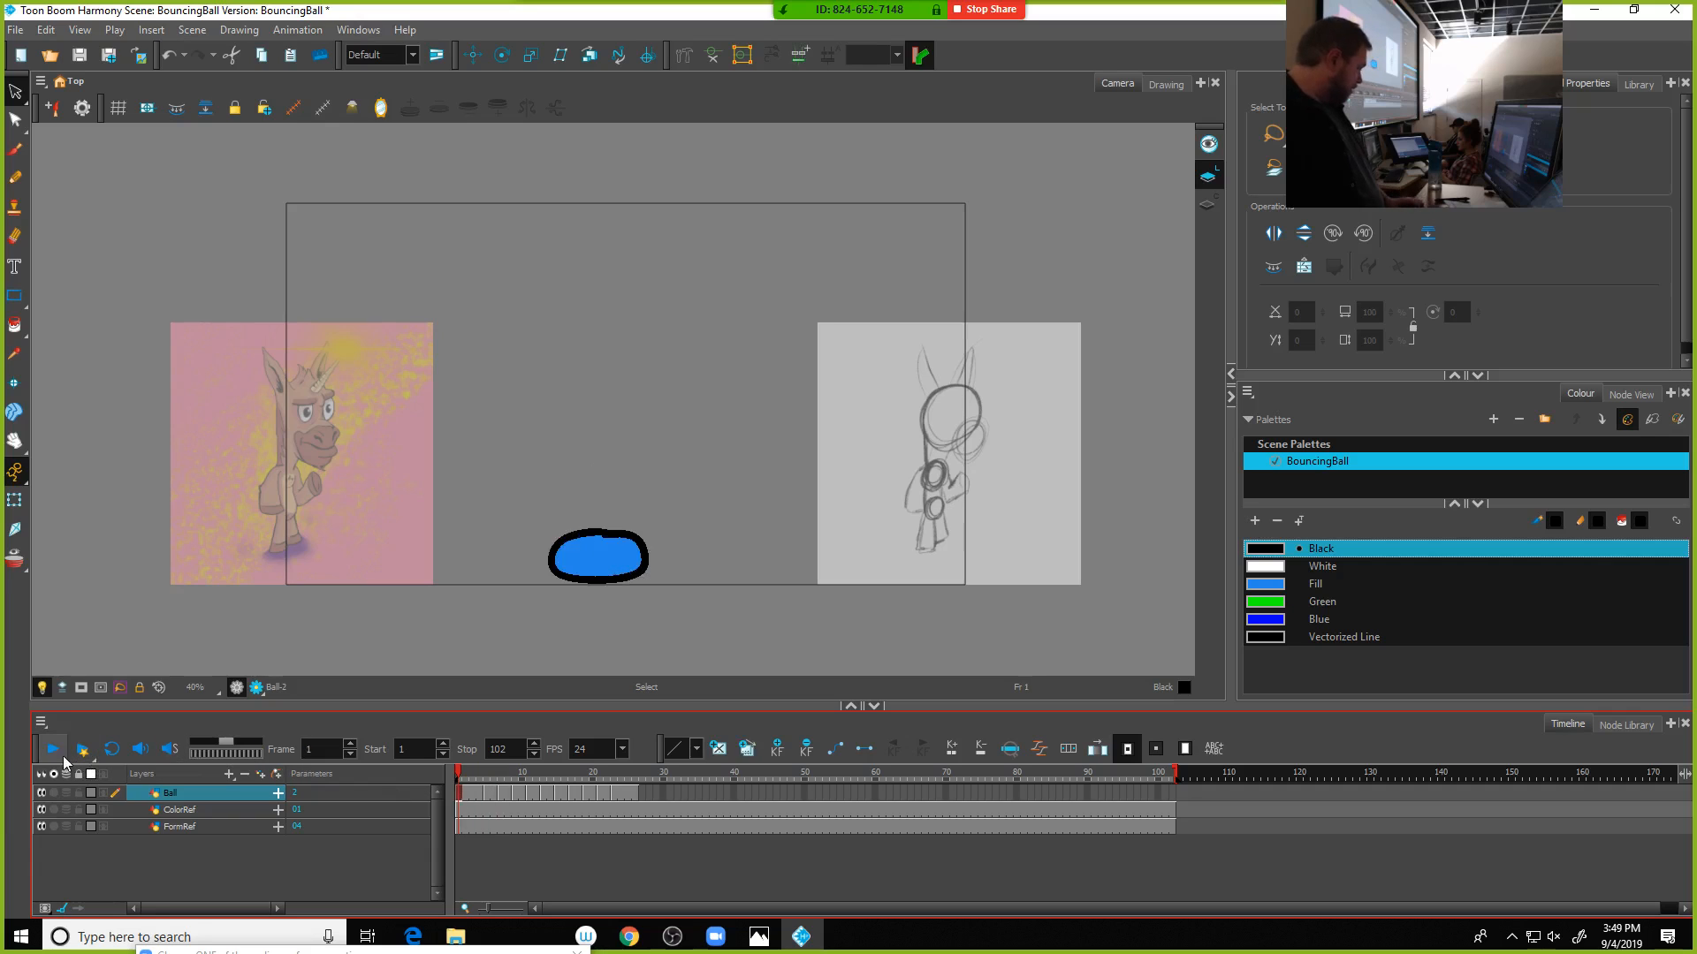
click(53, 749)
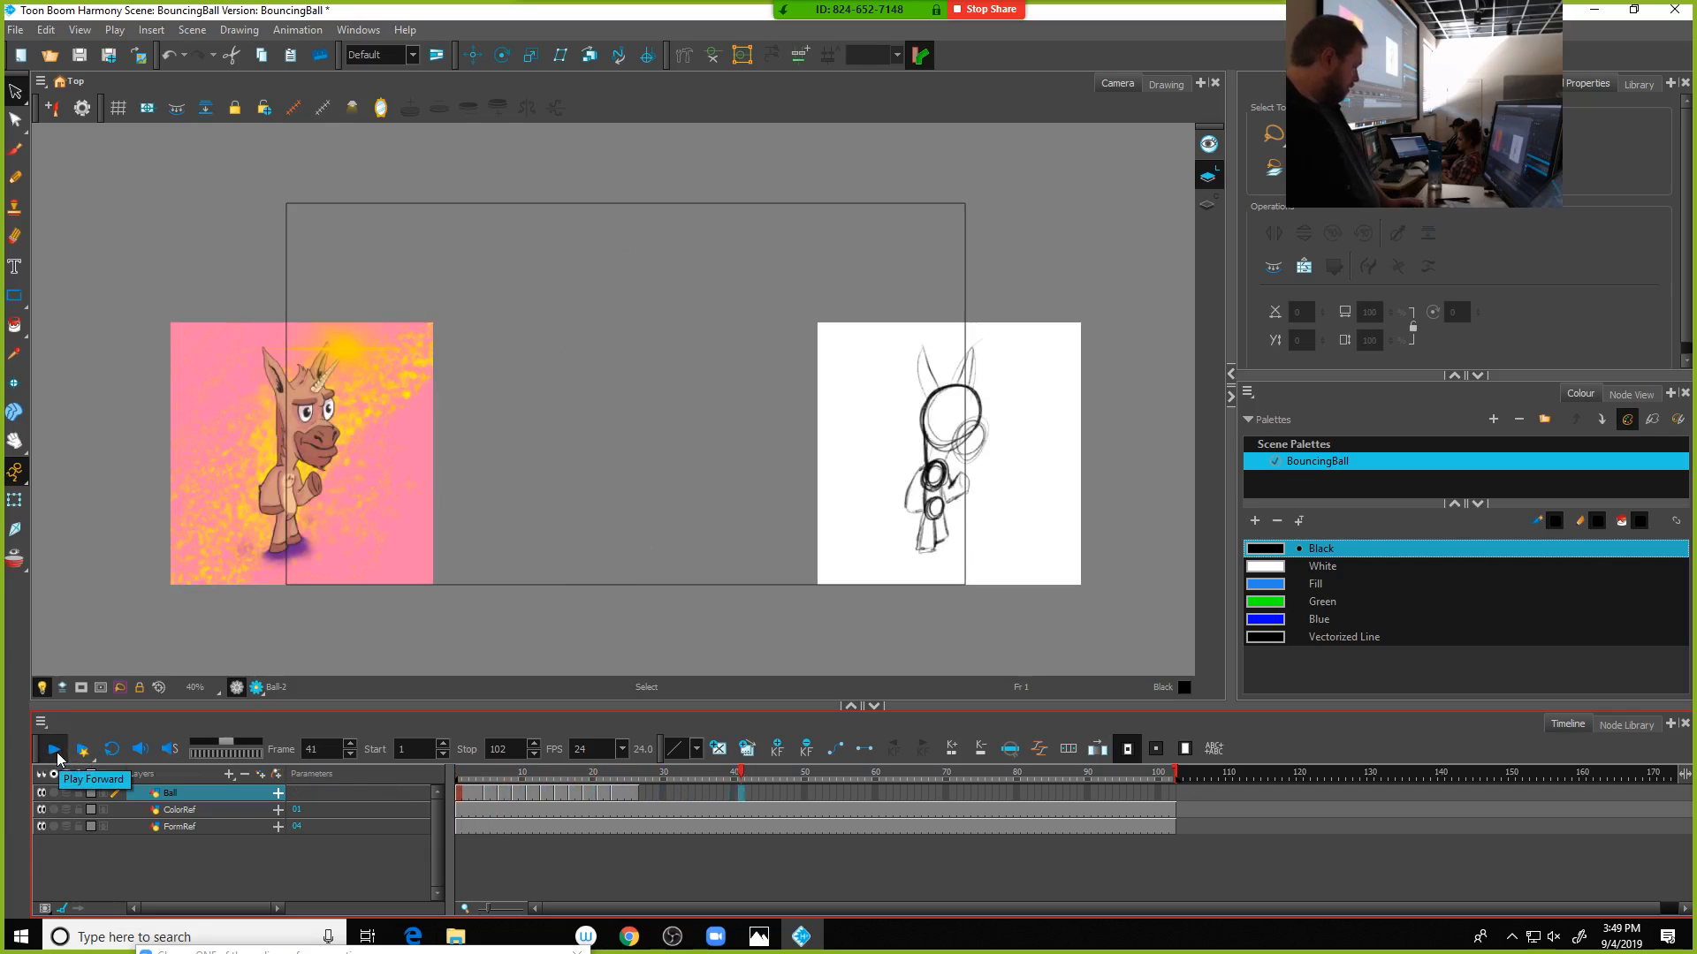
click(454, 773)
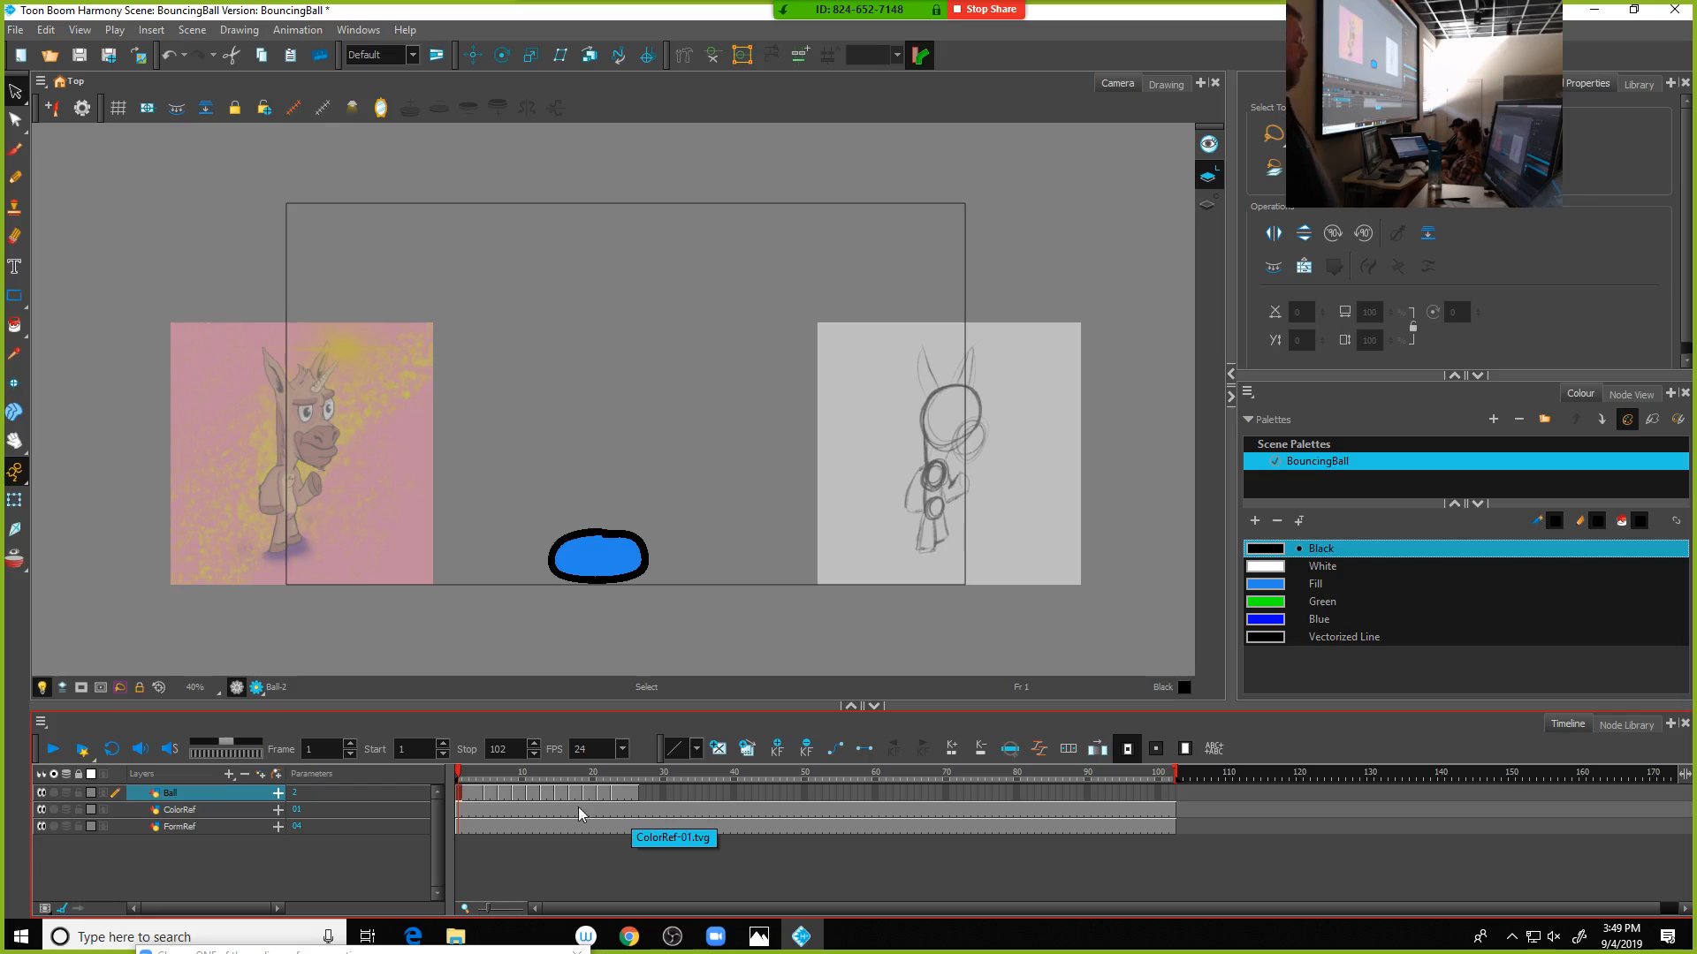
click(472, 799)
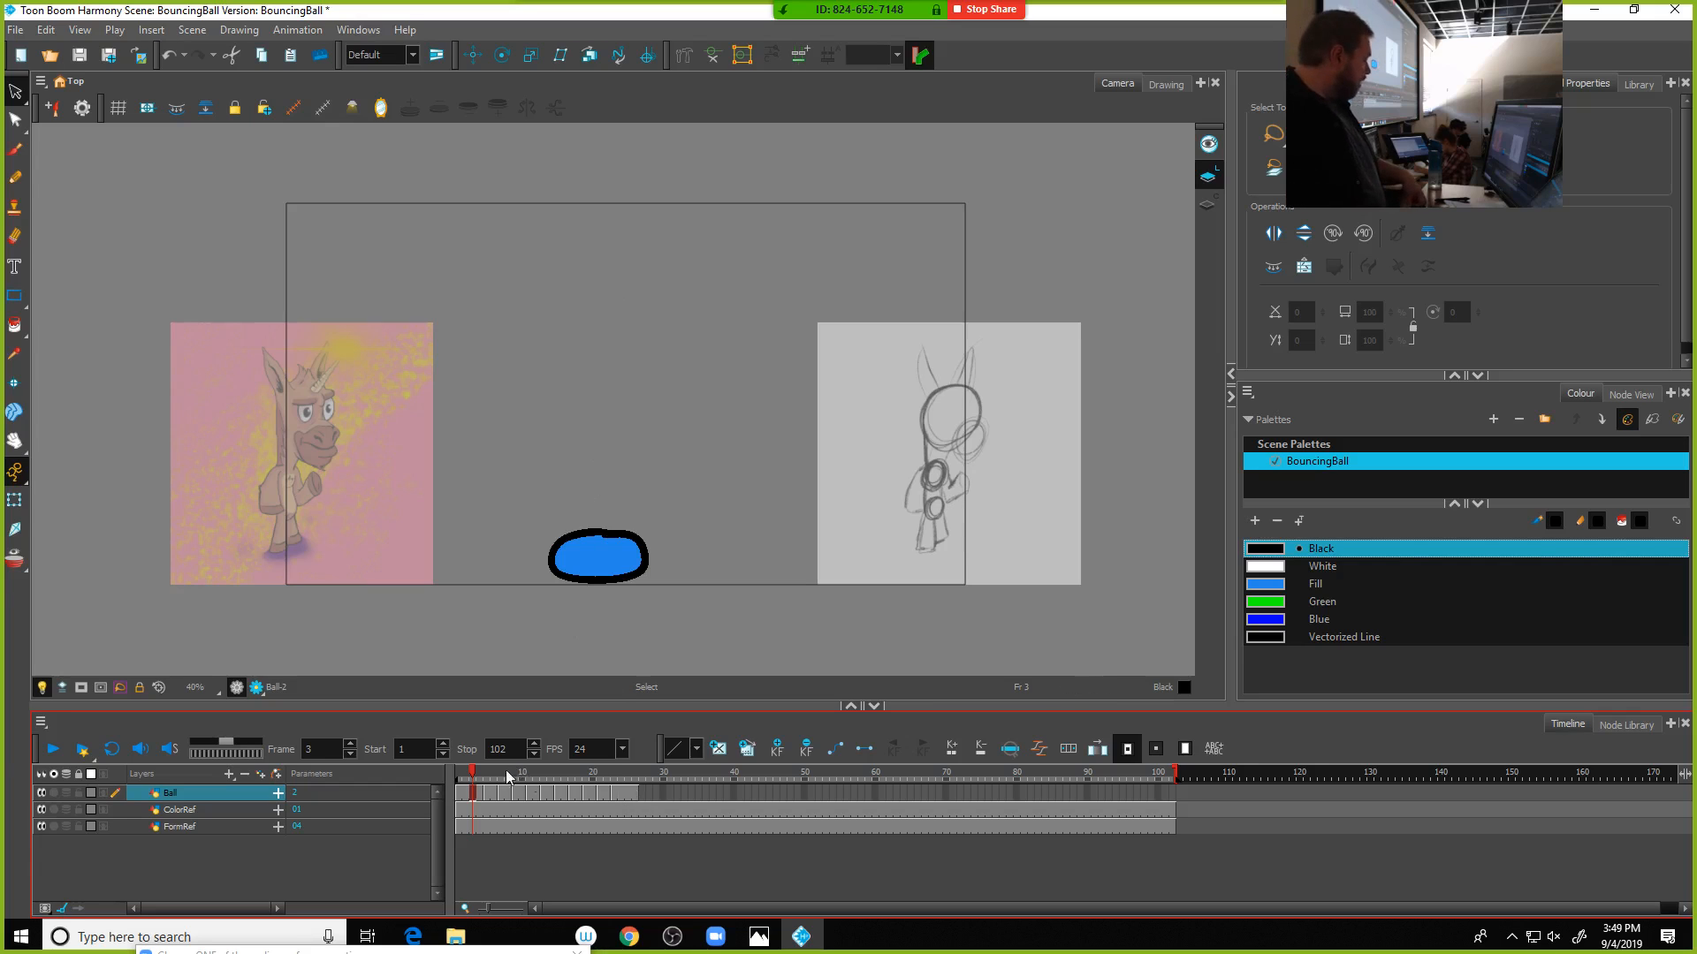
click(458, 778)
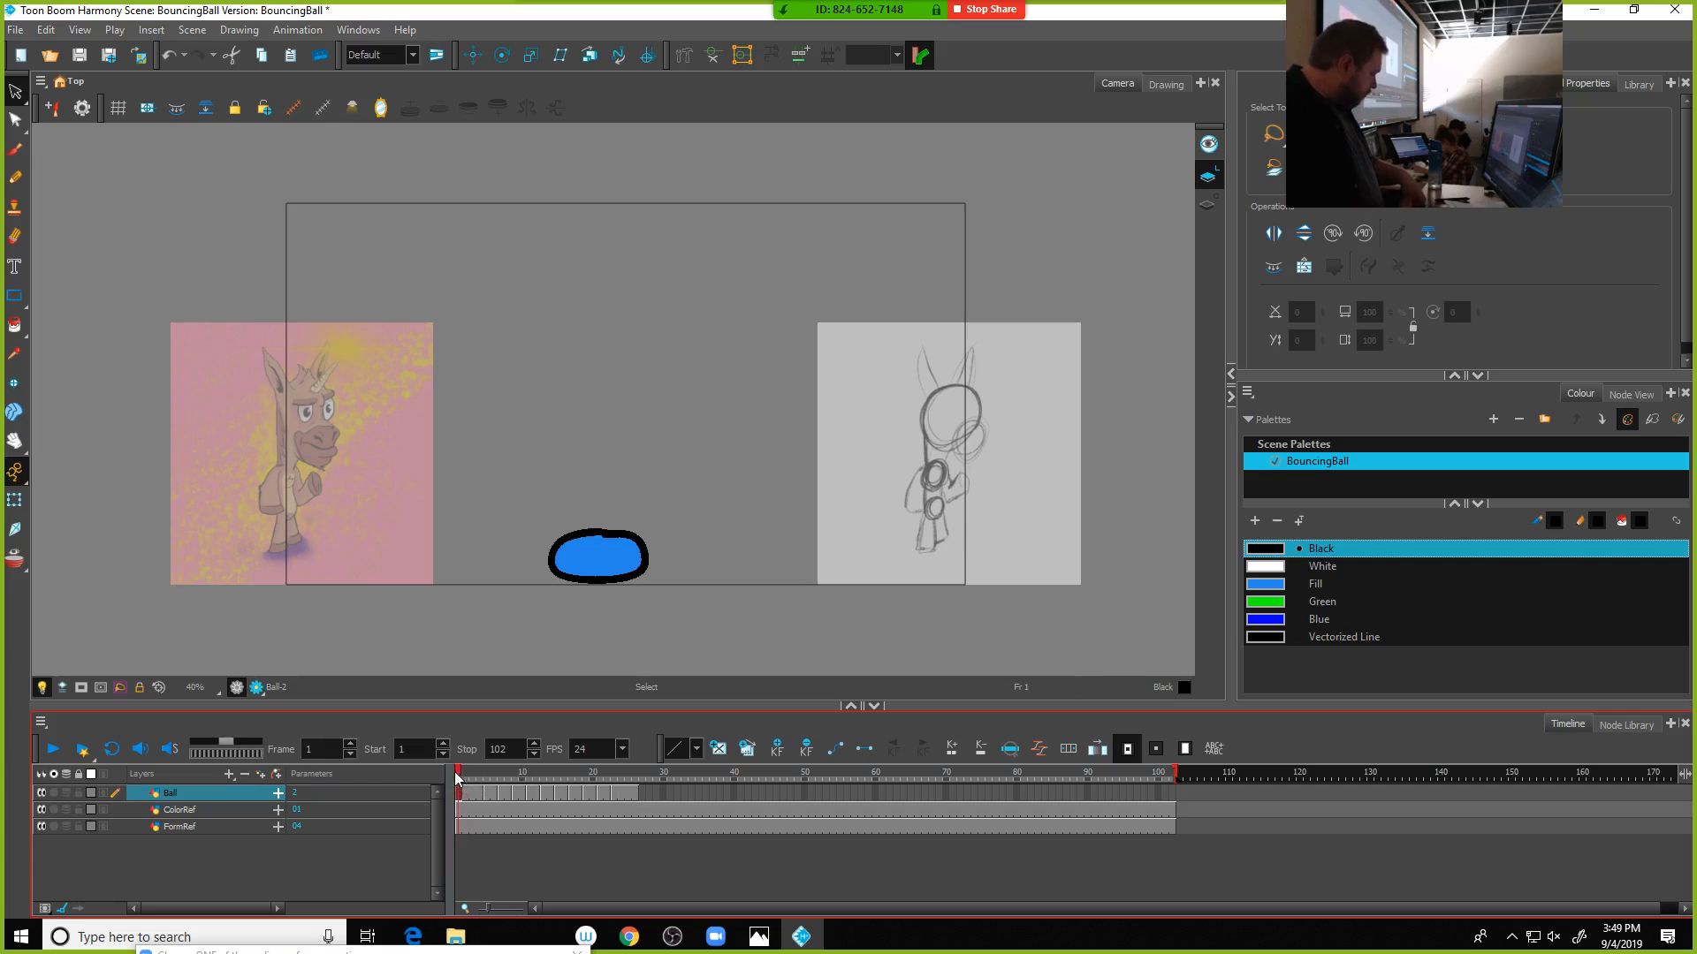
click(54, 749)
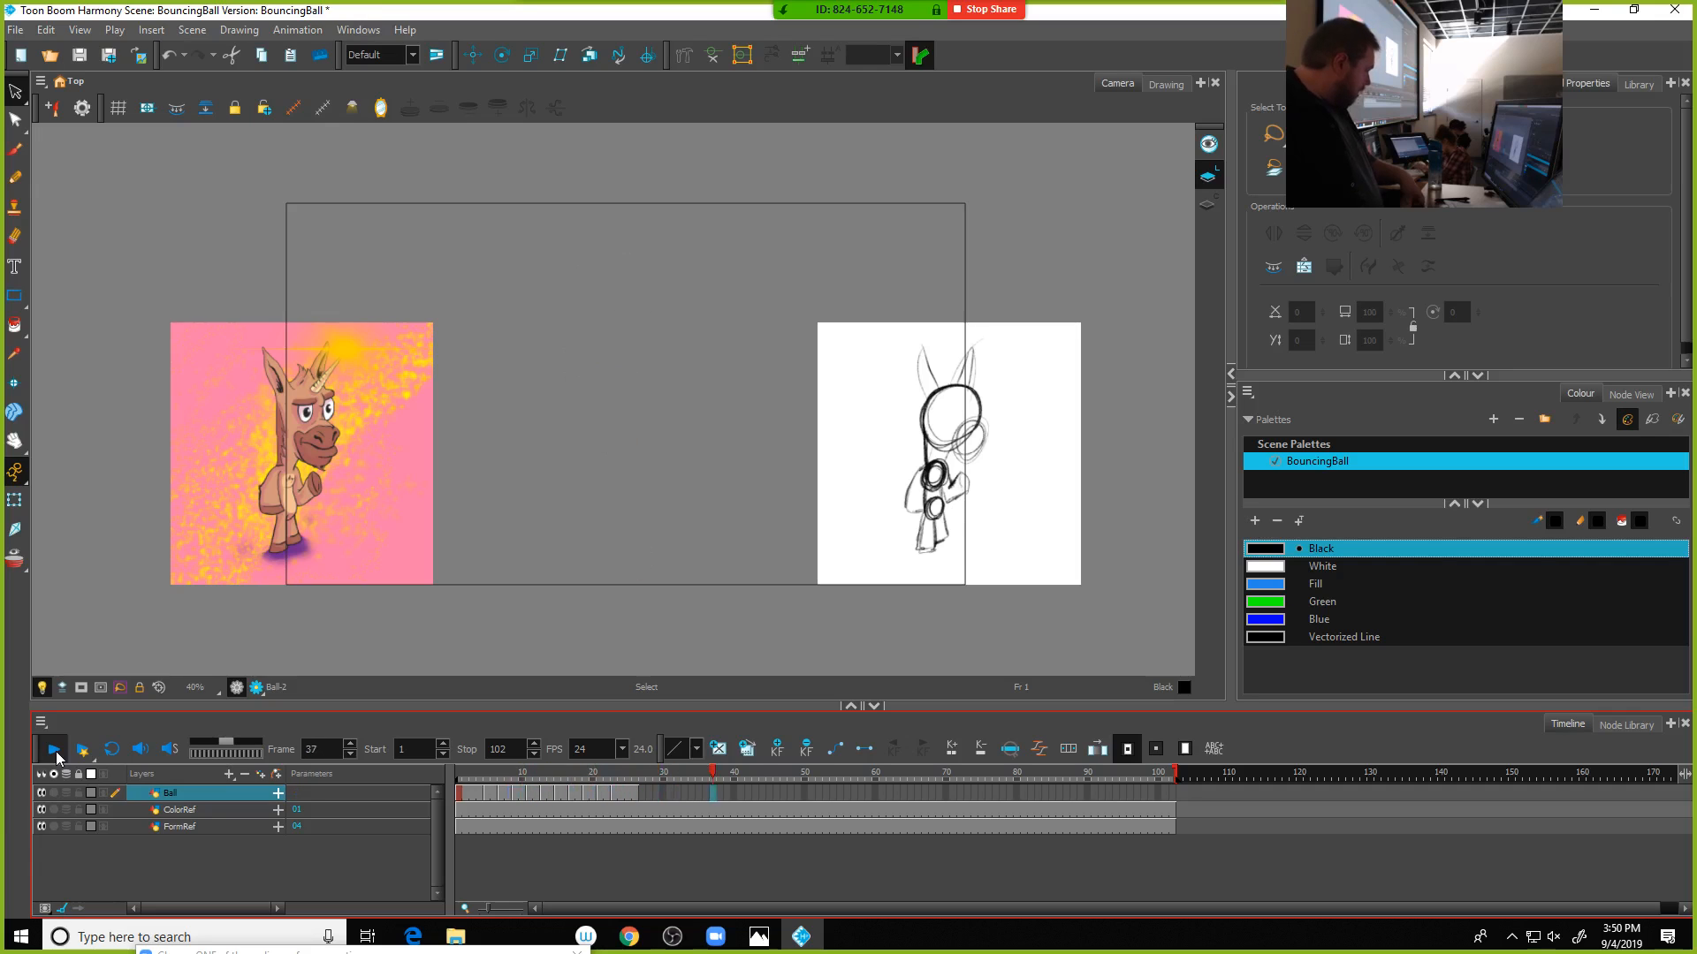
click(54, 750)
Save the scene as a new version named NigelJump1
click(15, 30)
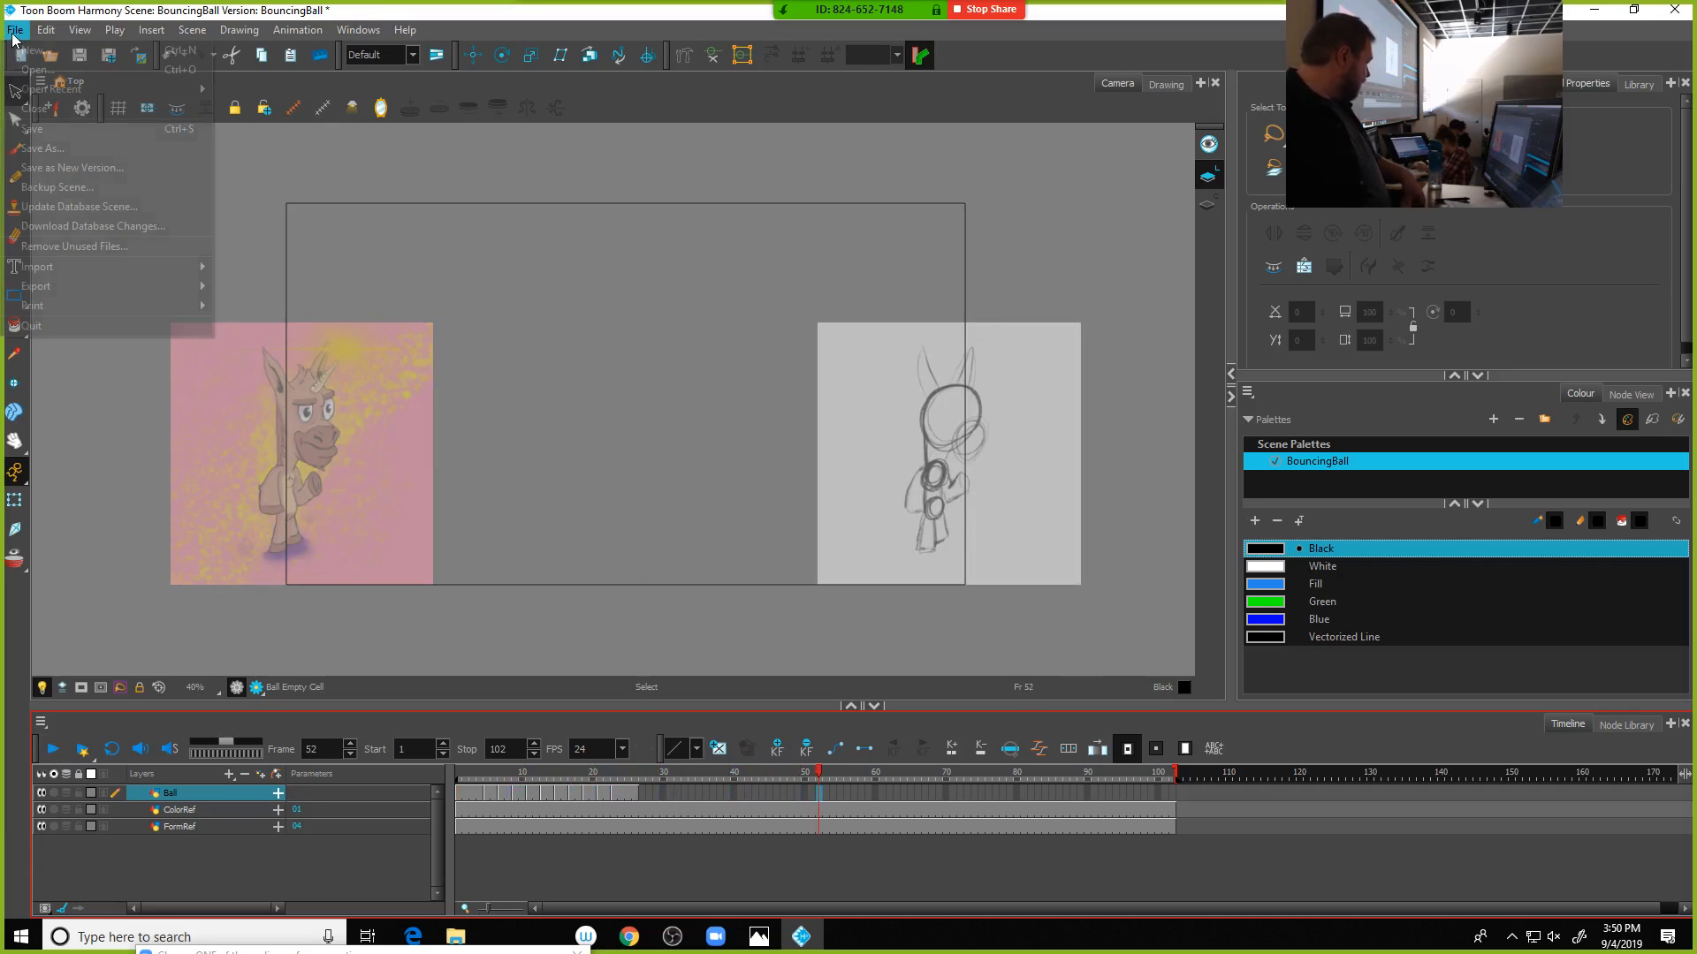
click(72, 167)
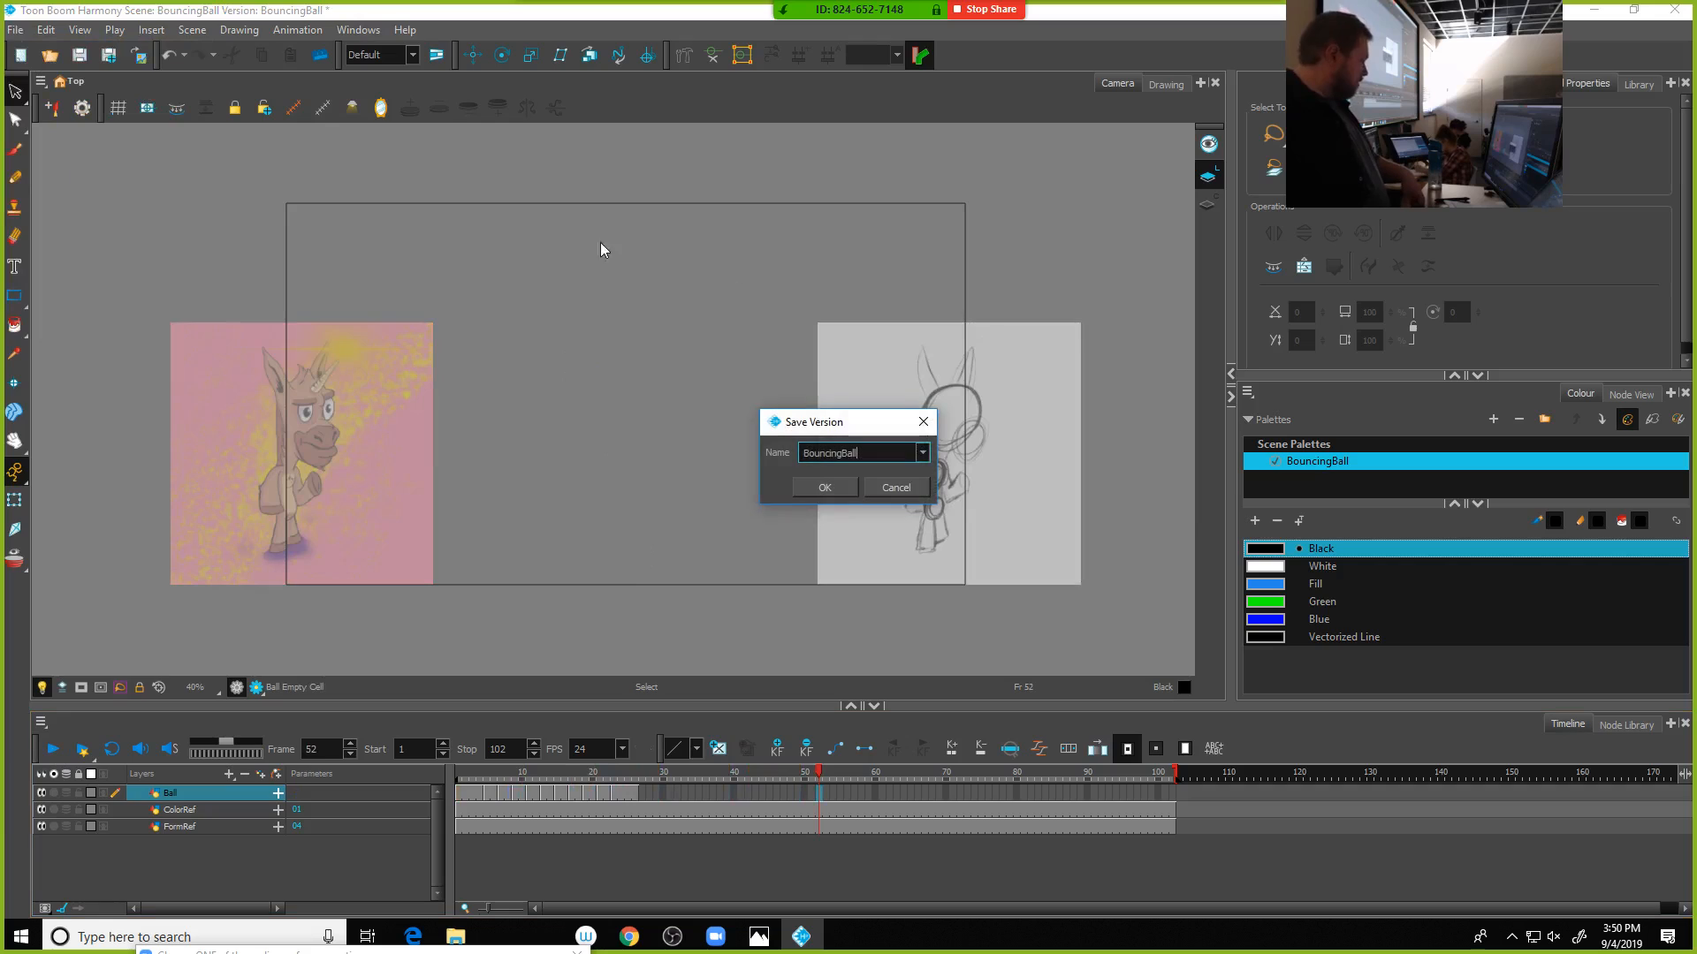
double_click(870, 452)
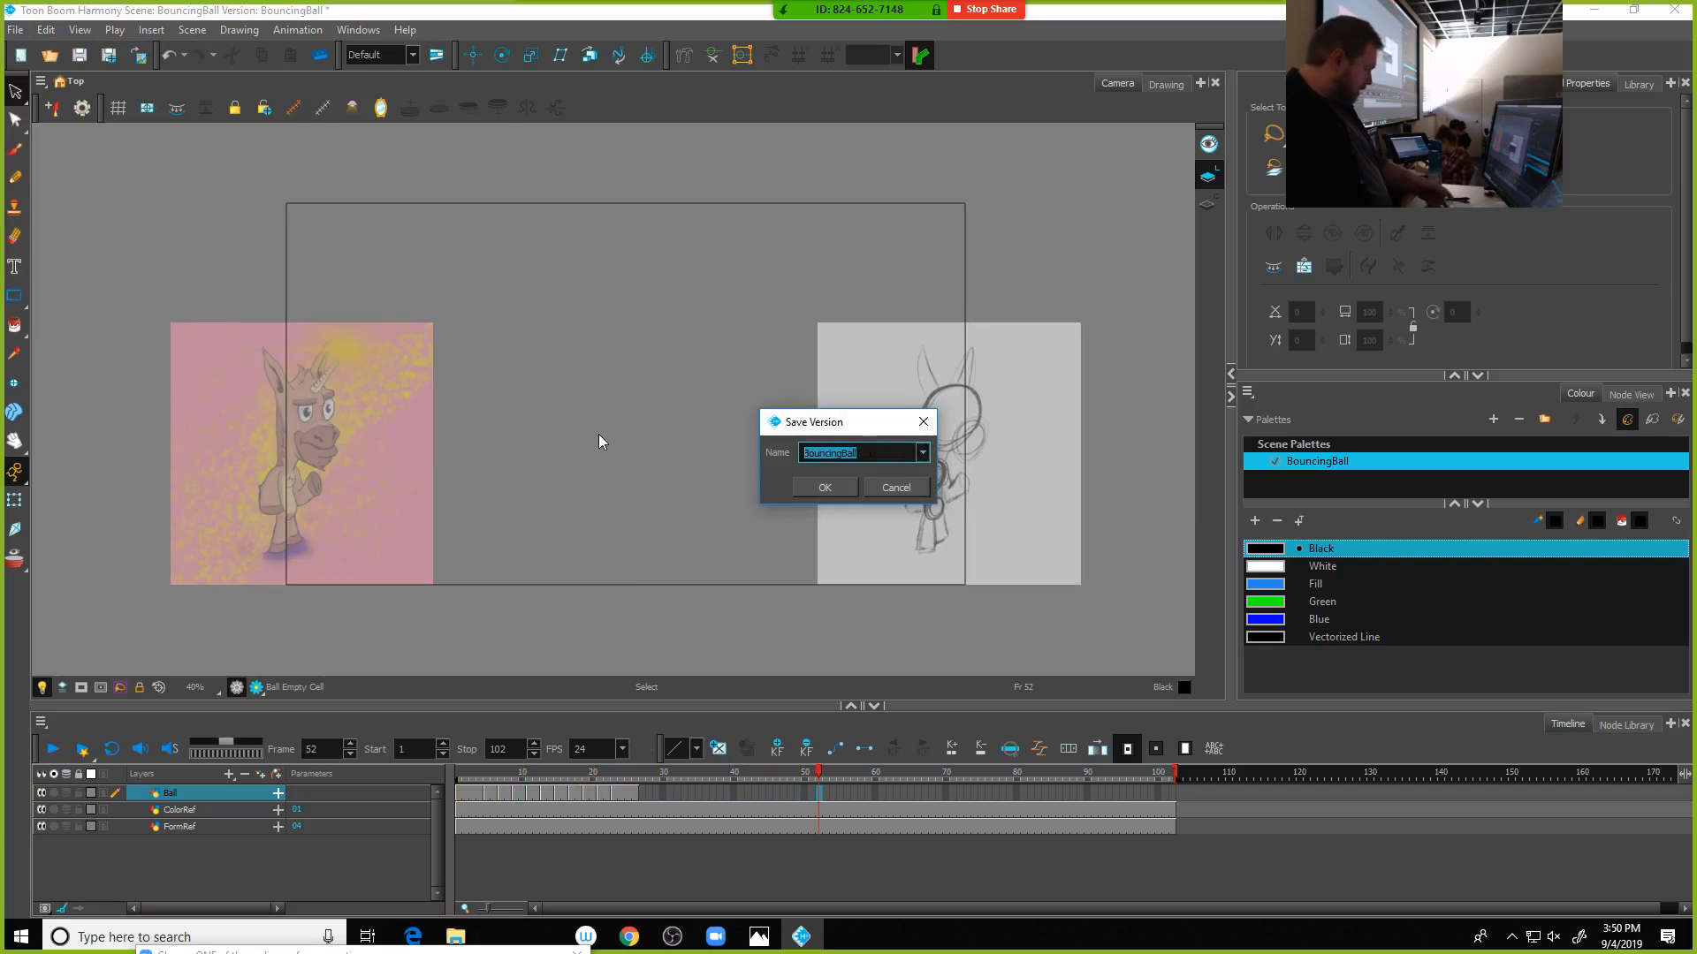
text(Nige)
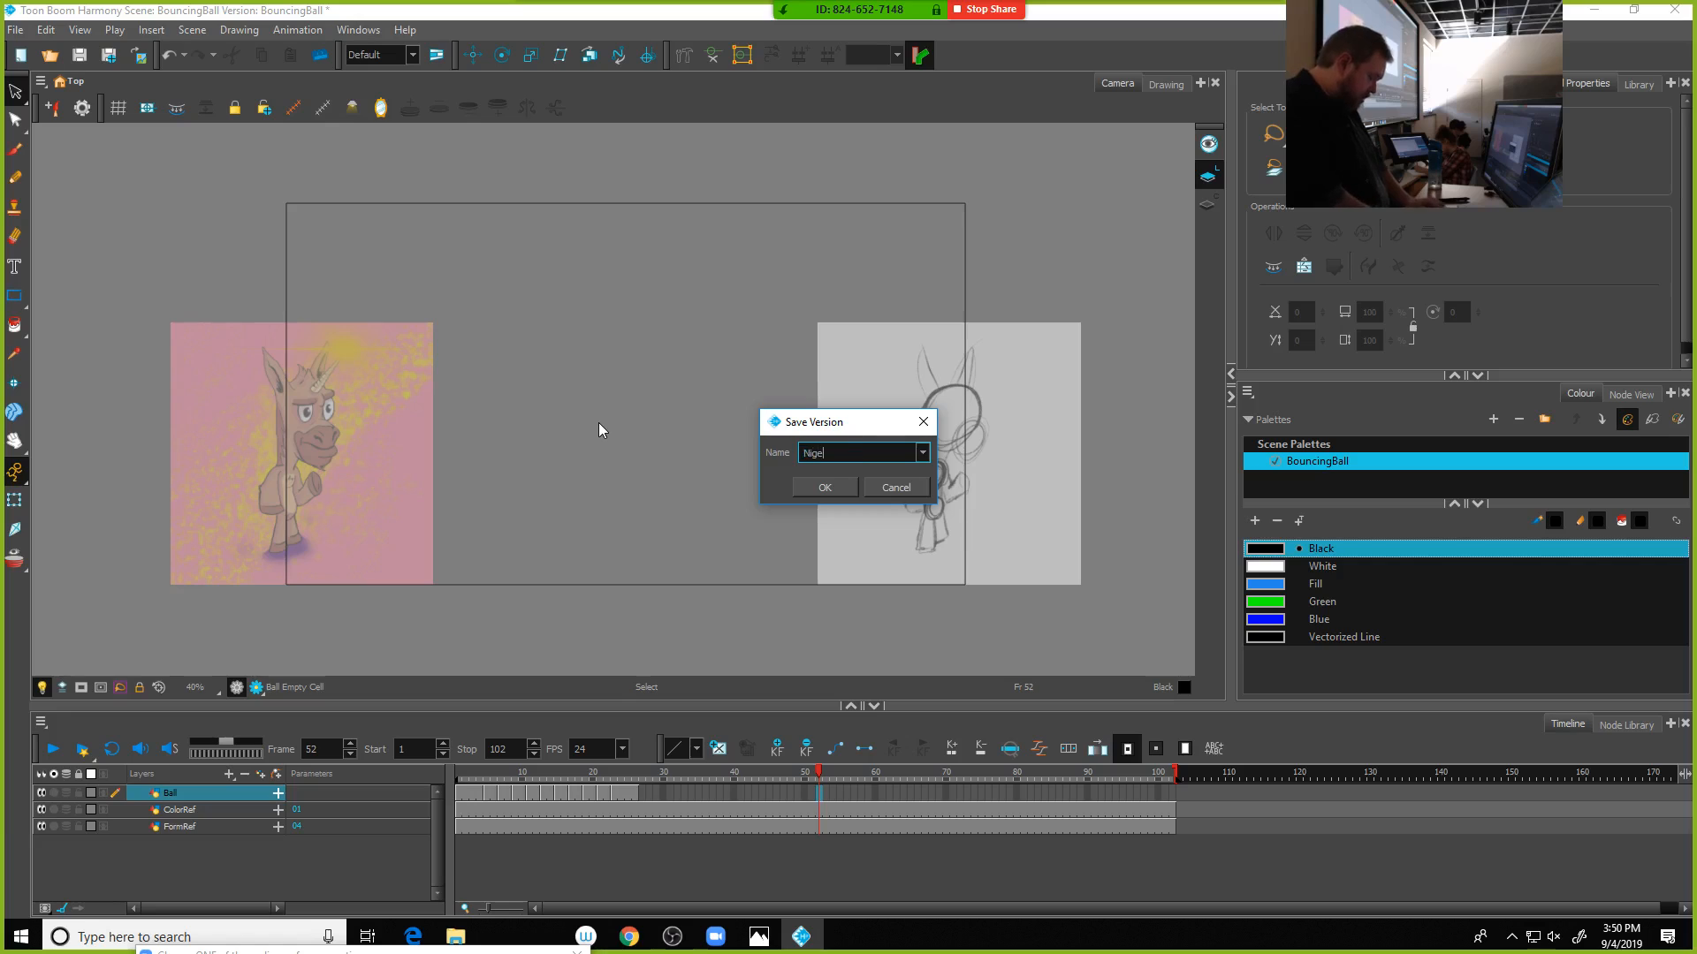
text(lJump1)
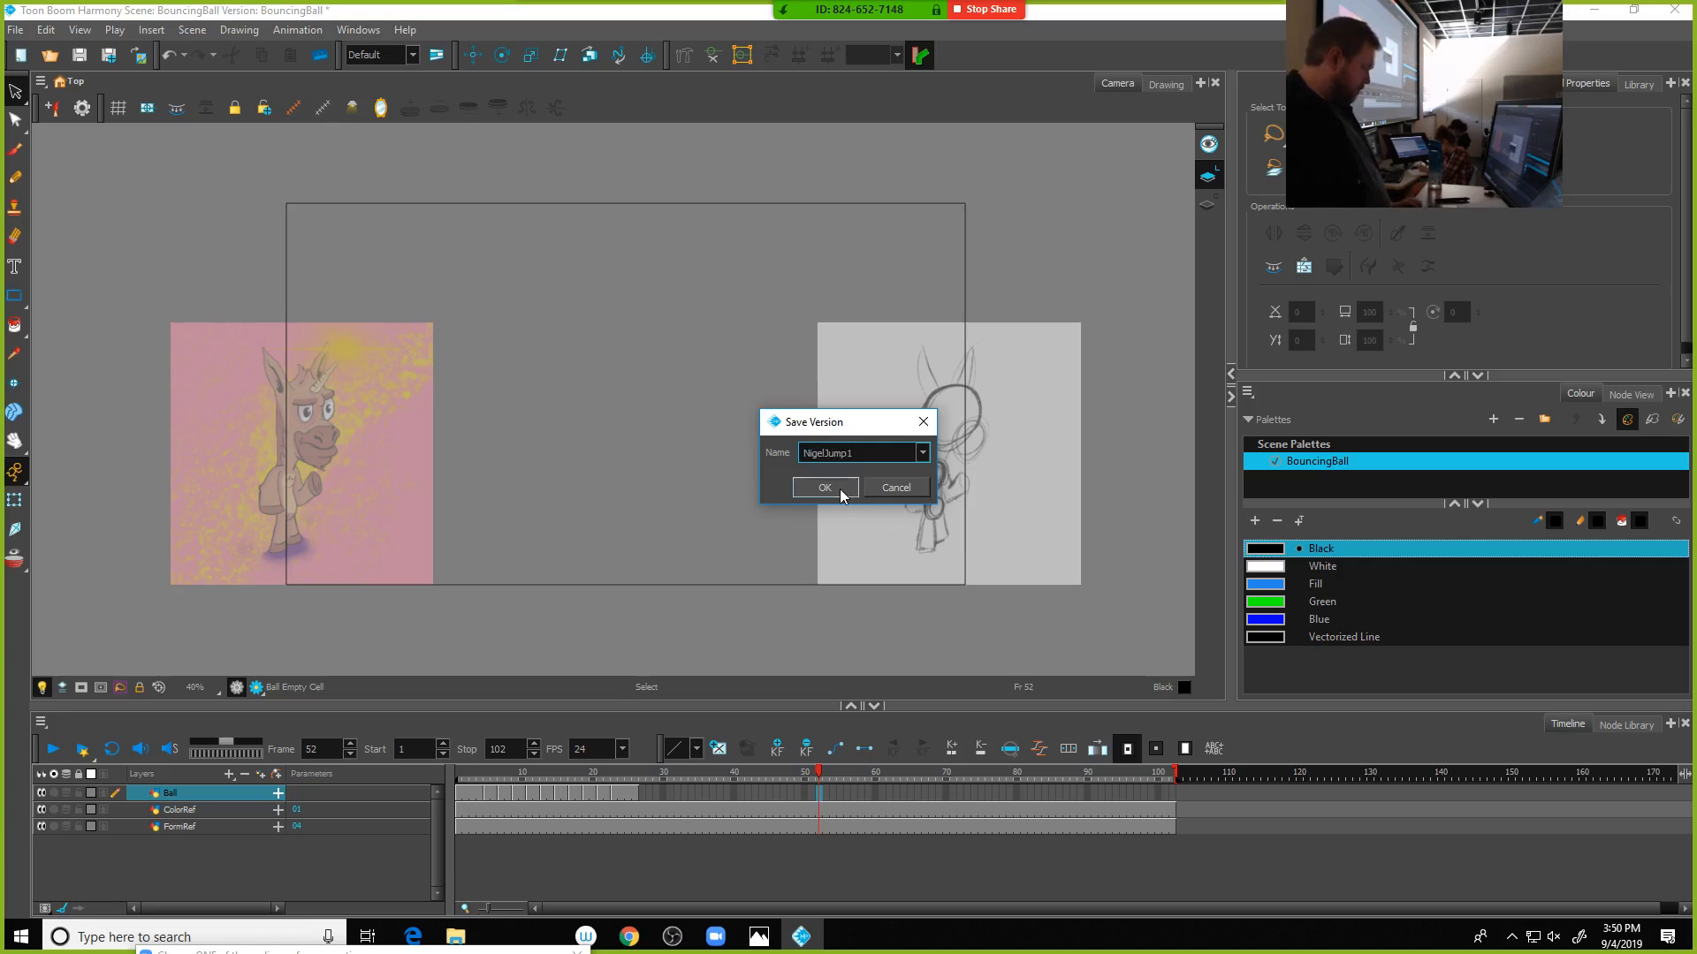
click(824, 488)
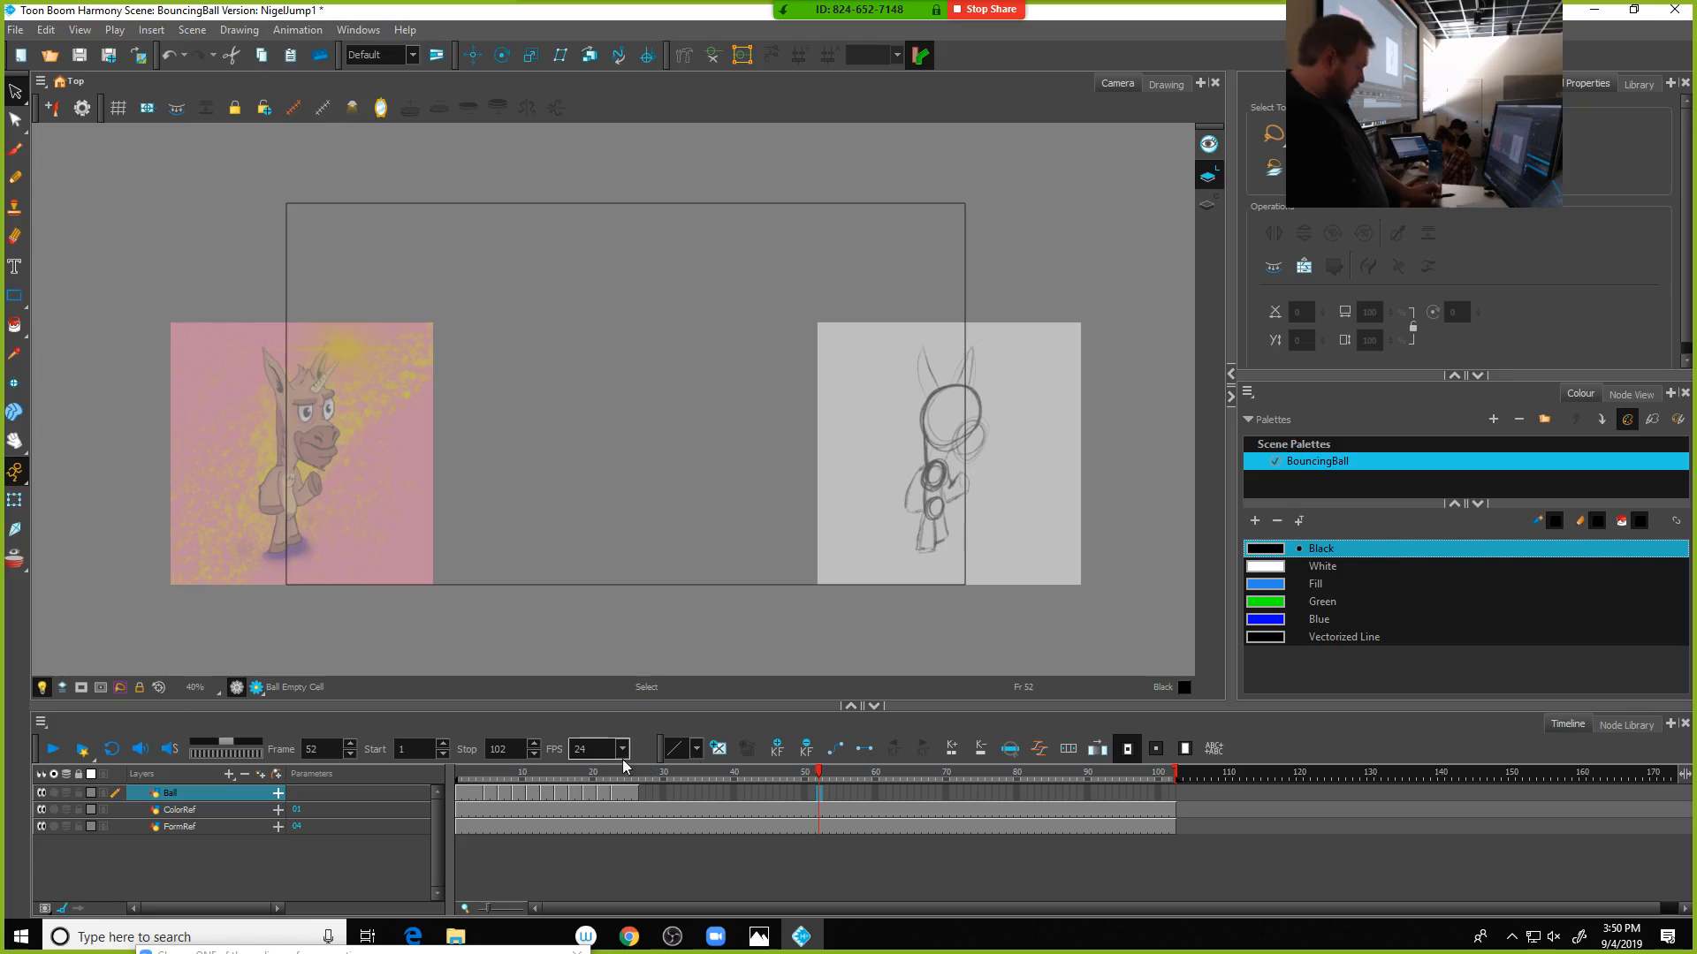
Return to frame 1 and add a vector drawing layer named NigelSketch above the Ball layer
drag(513, 773, 461, 773)
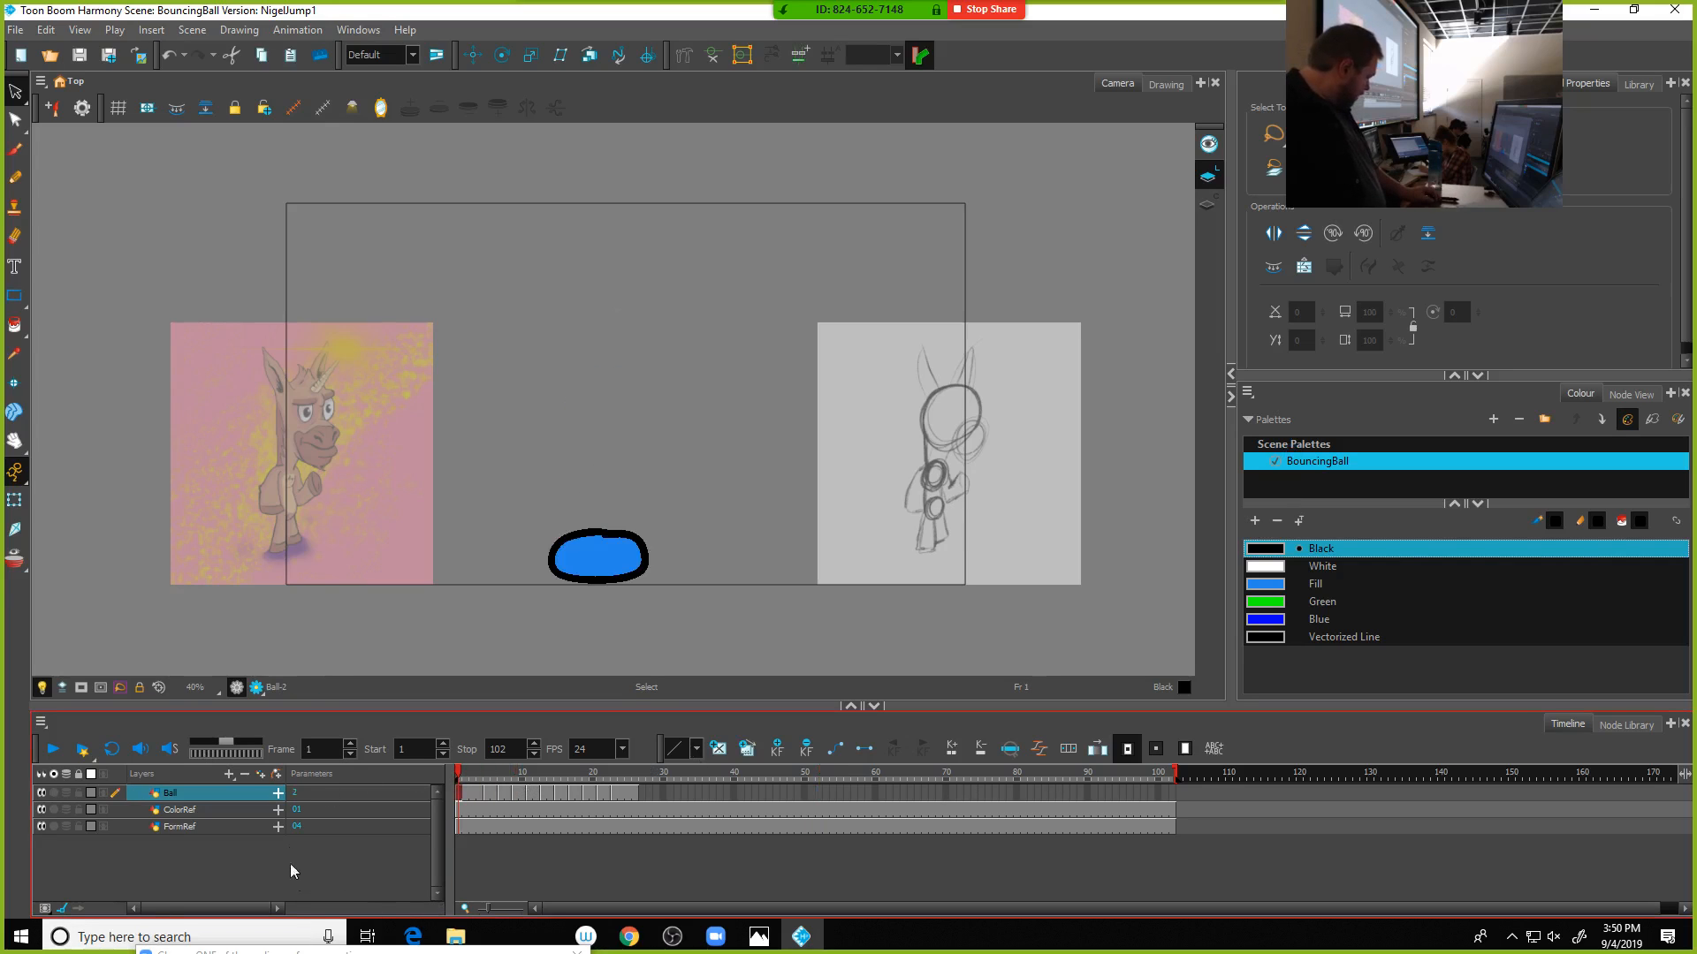
click(232, 775)
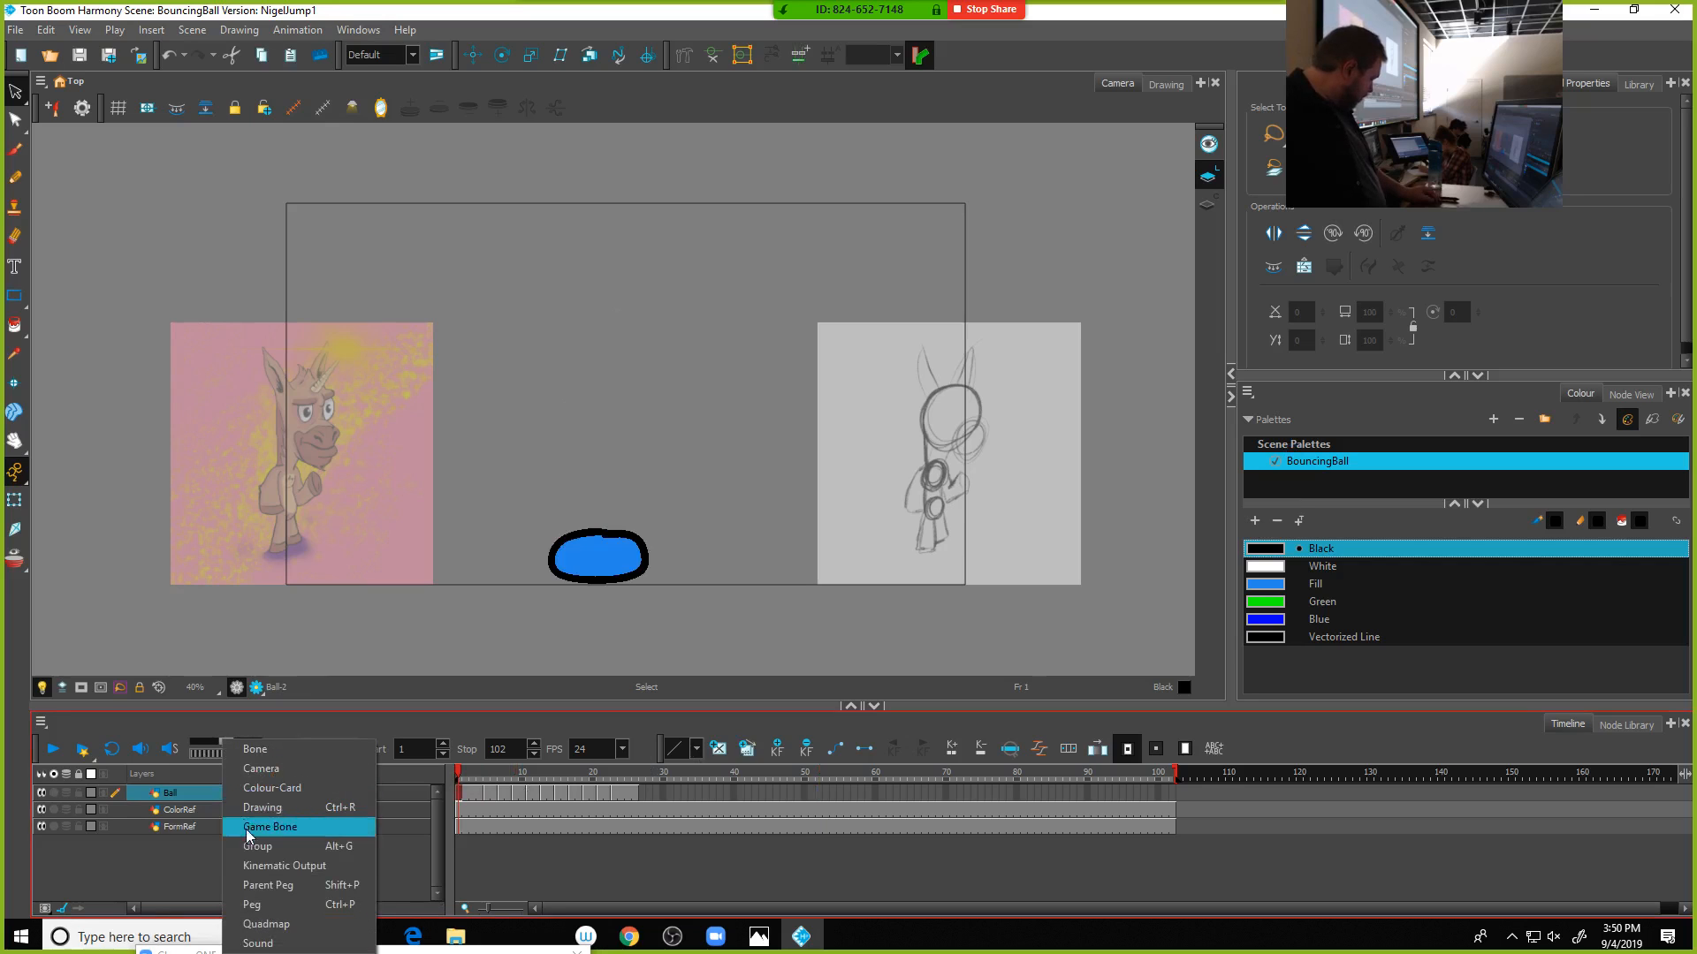
click(263, 810)
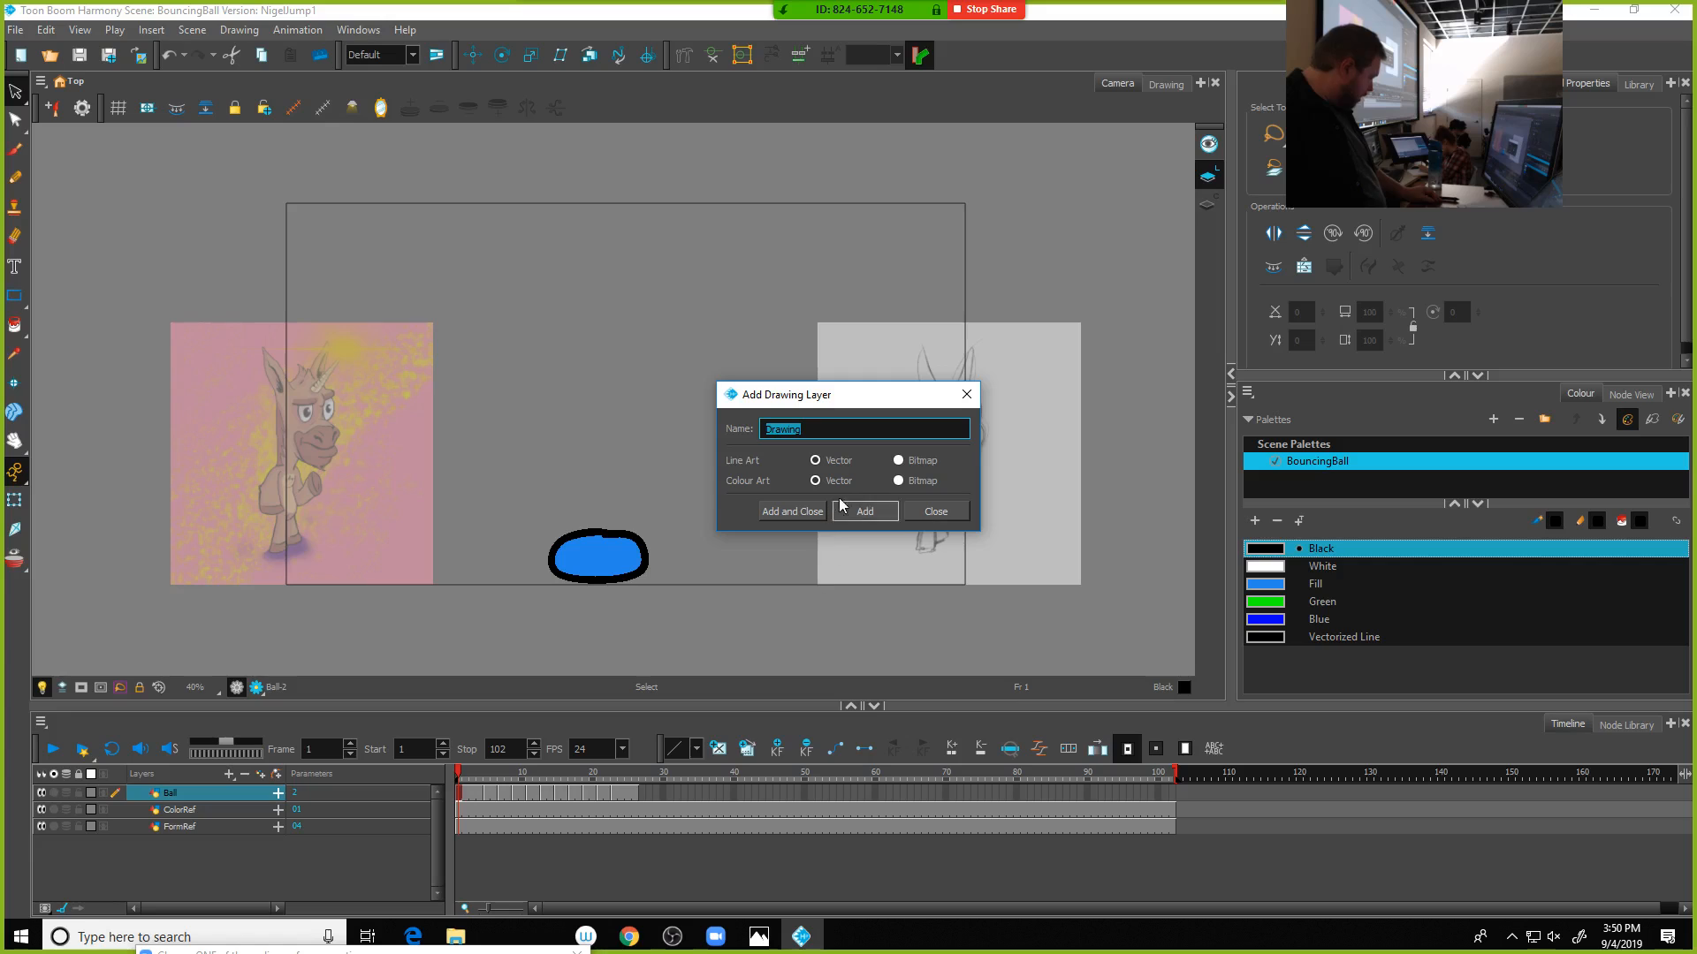
text(Nig)
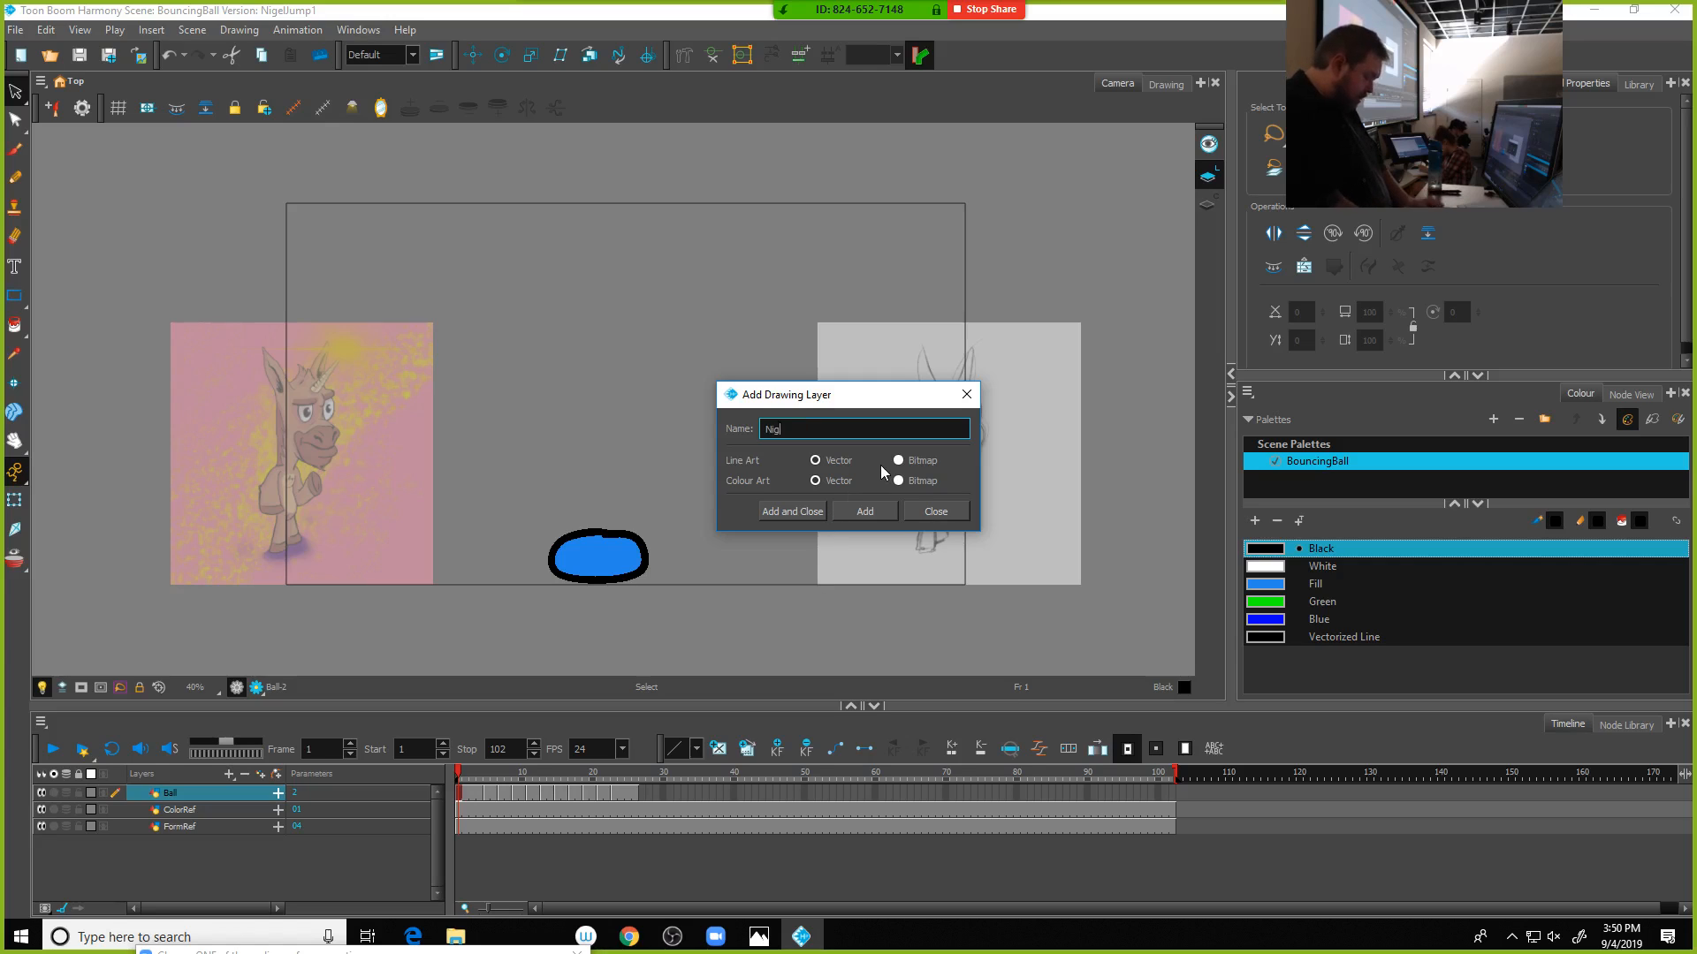
text(elSketch)
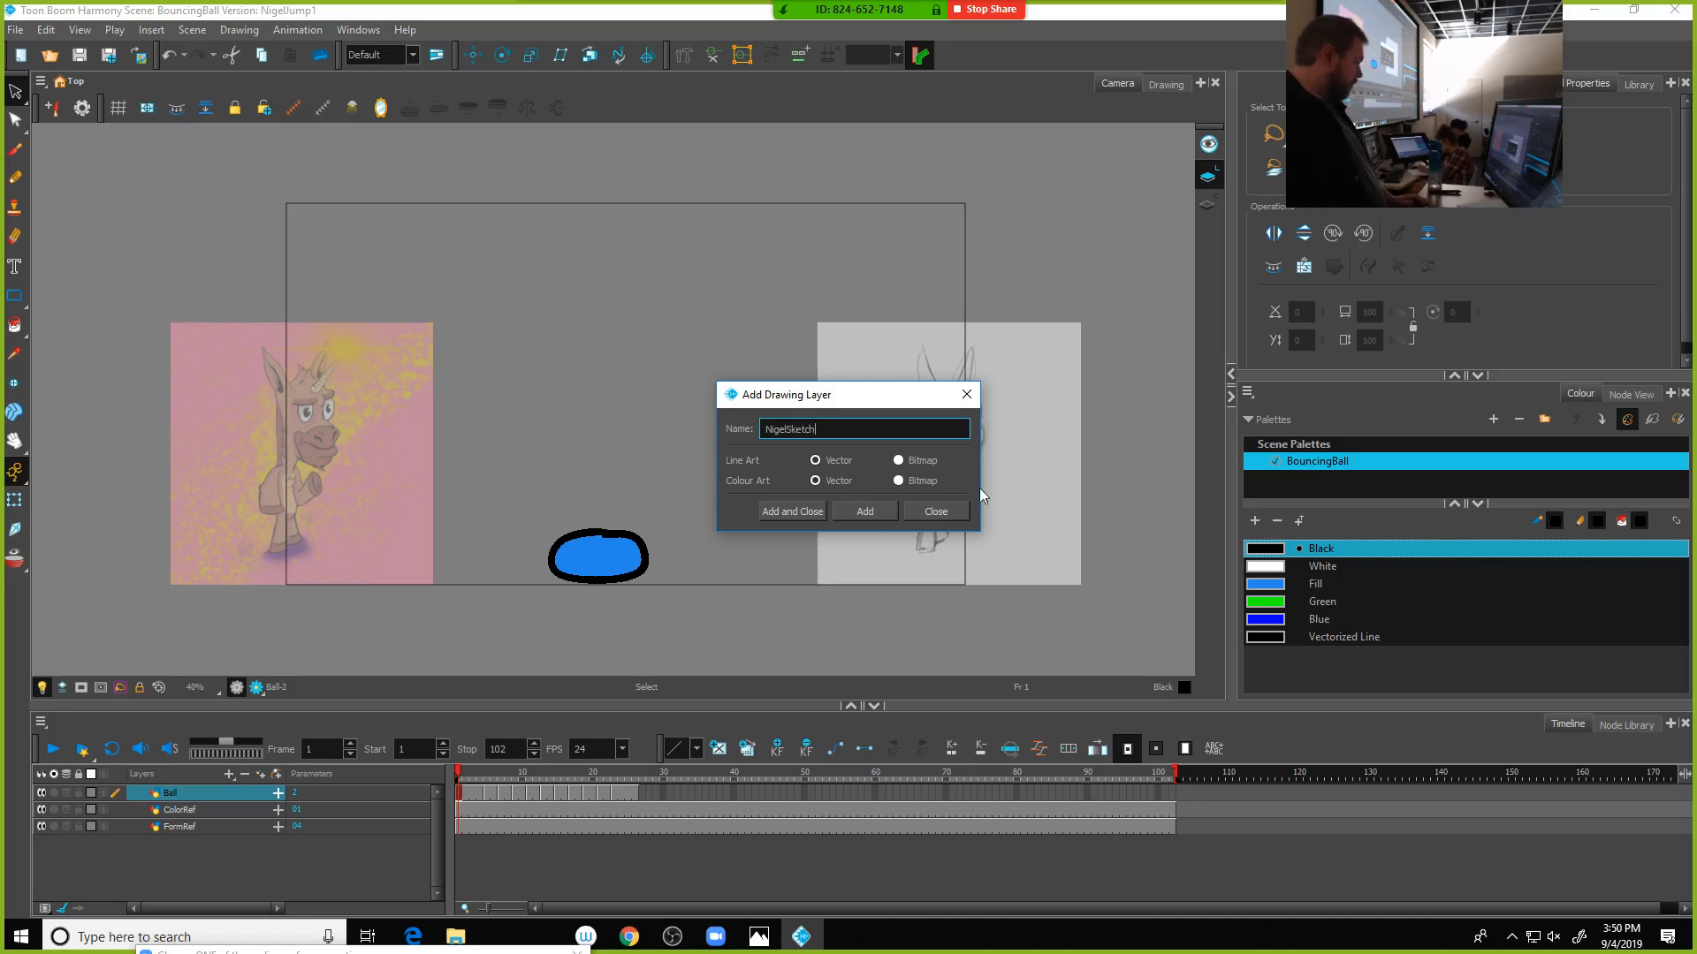
click(865, 512)
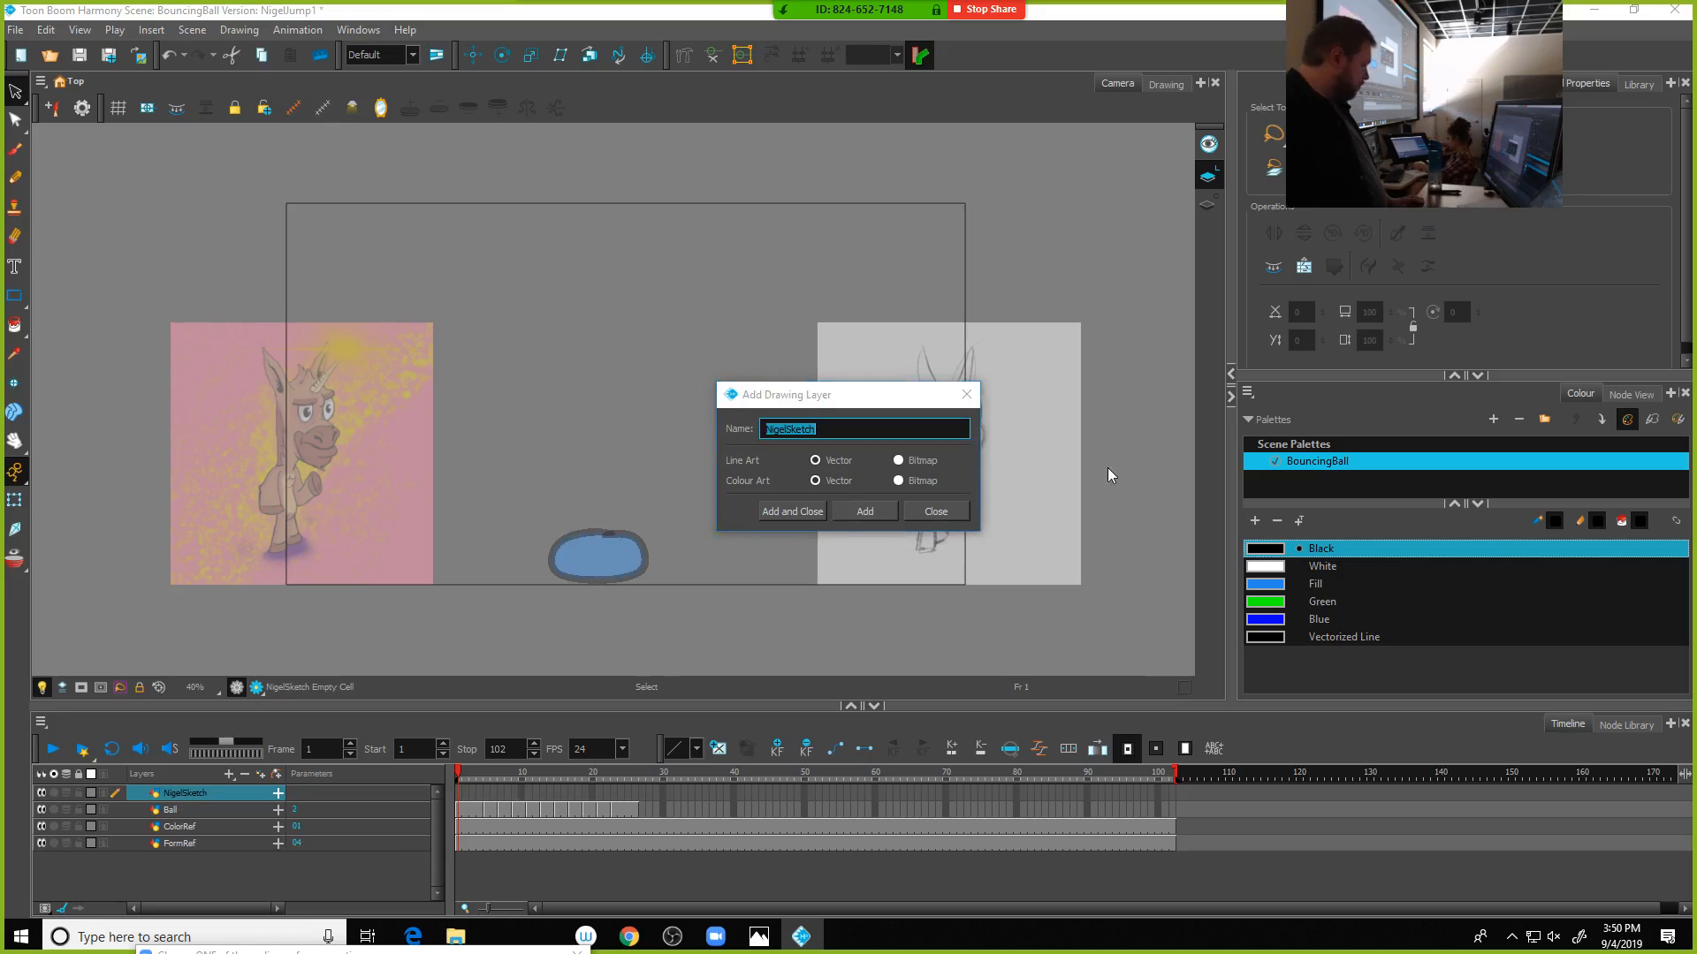
click(912, 514)
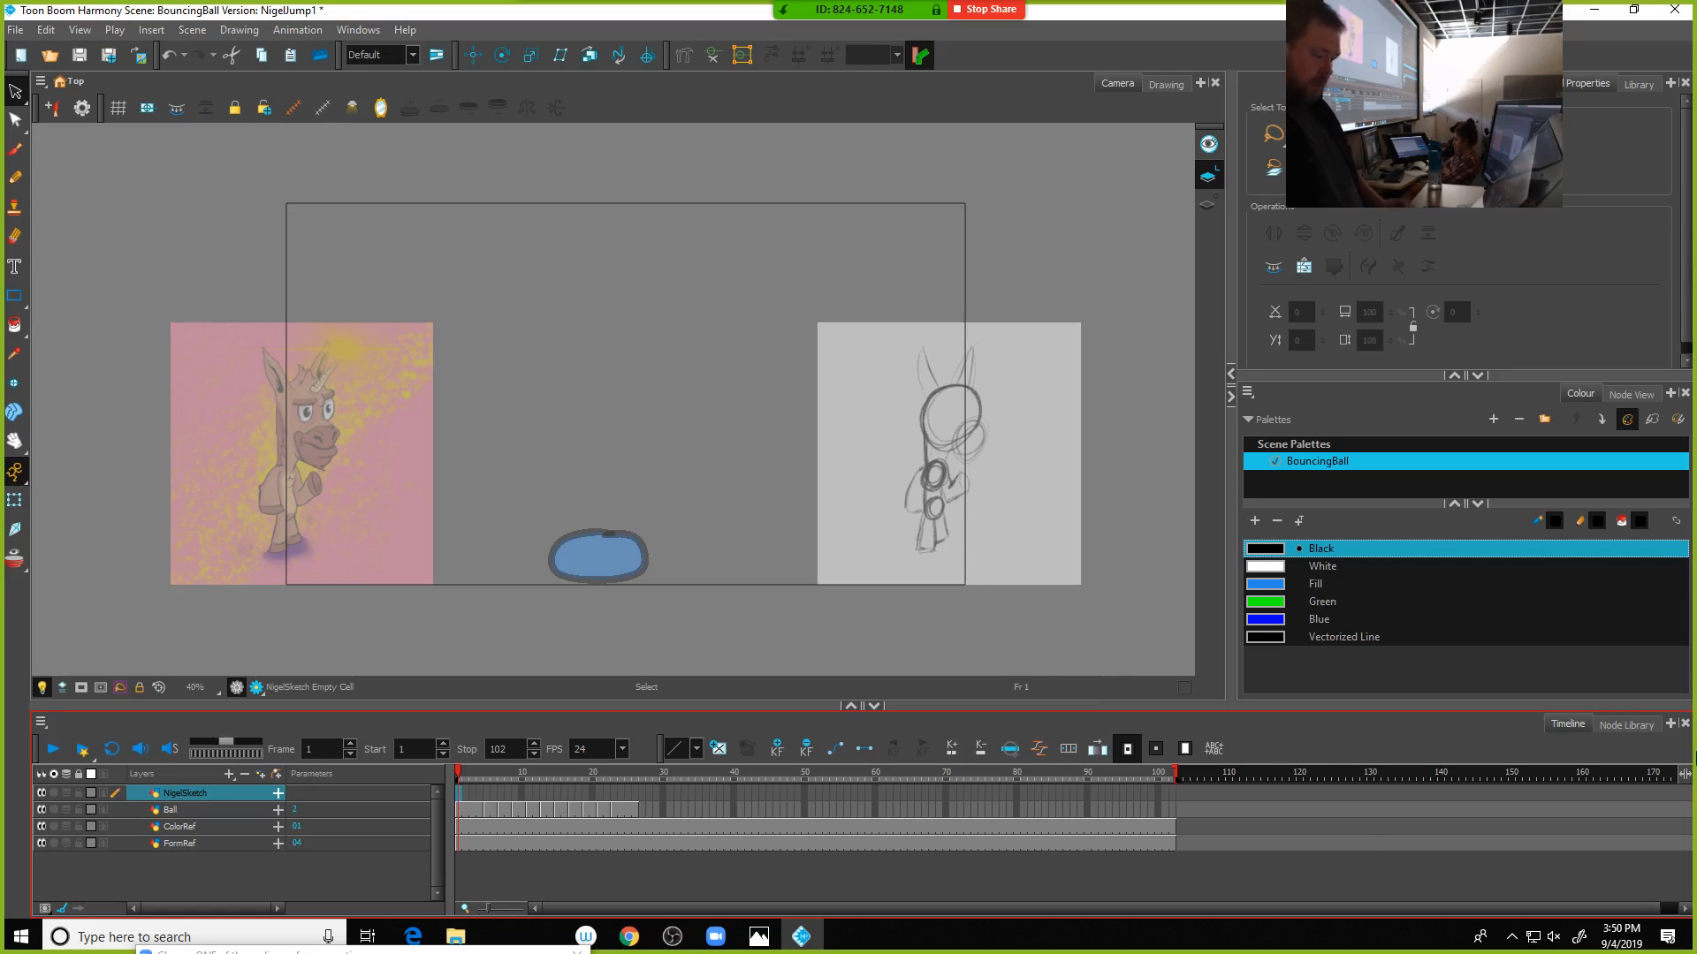
Test the Brush above the squashed ball, undo the stroke and reduce the maximum brush size to 10.8
scroll(571, 542, up, 2)
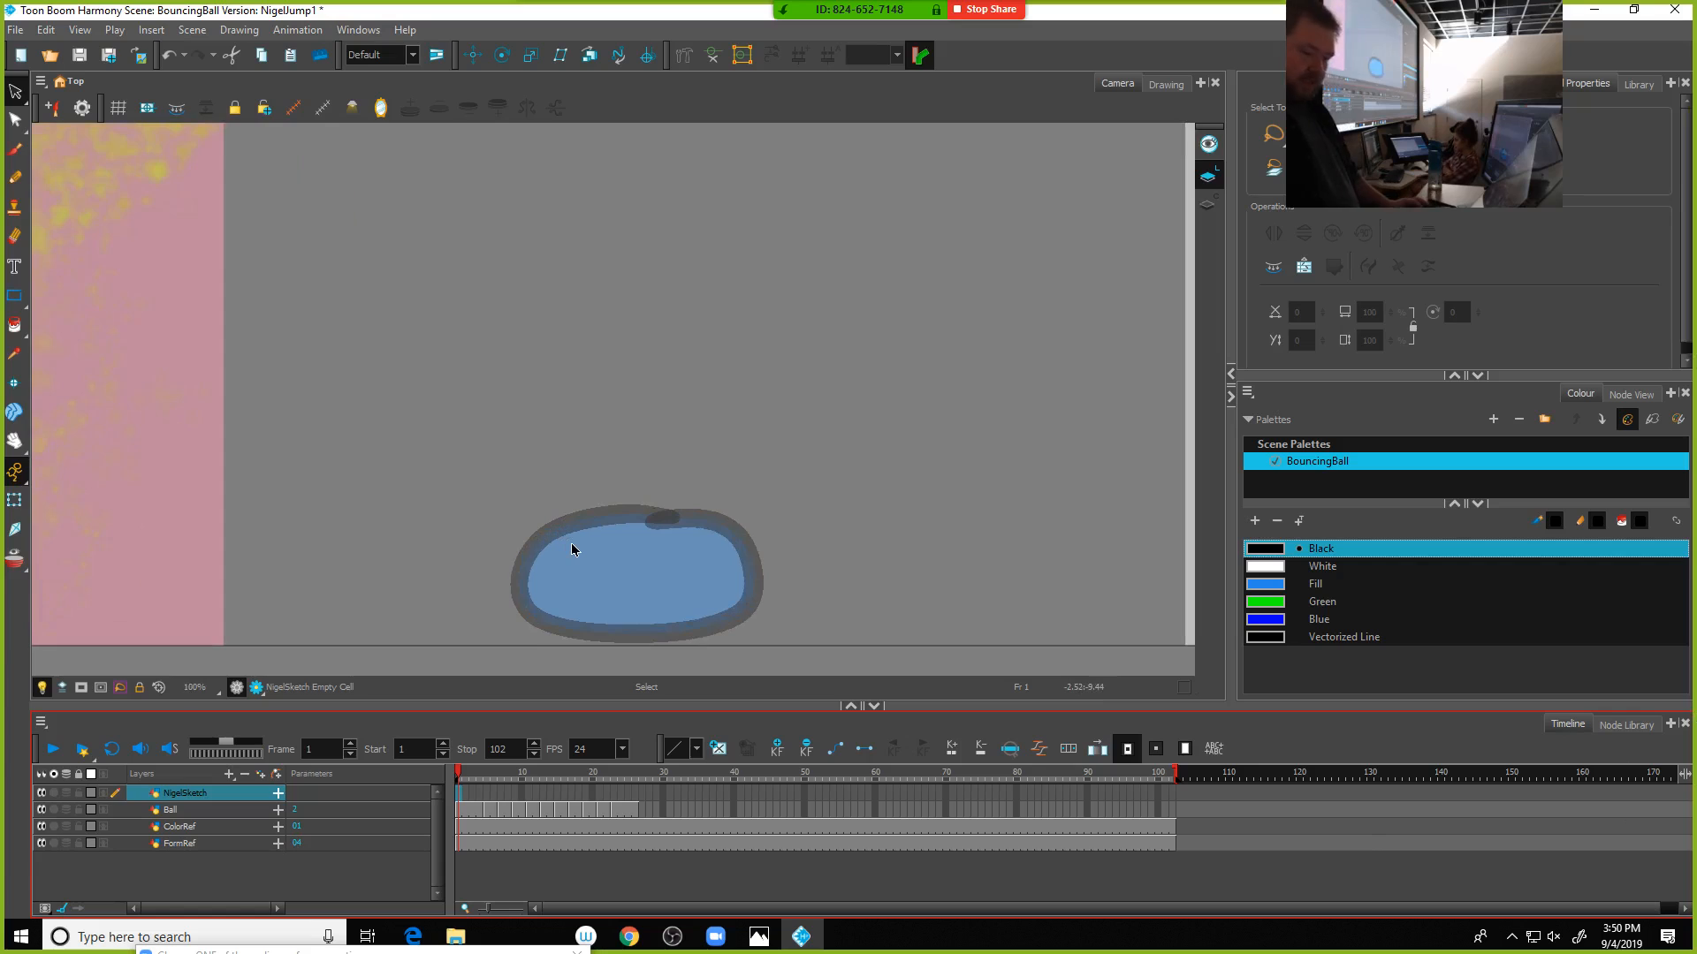
scroll(571, 548, up, 1)
mouse_move(769, 518)
mouse_down()
mouse_move(575, 530)
mouse_move(549, 549)
mouse_move(563, 545)
mouse_up()
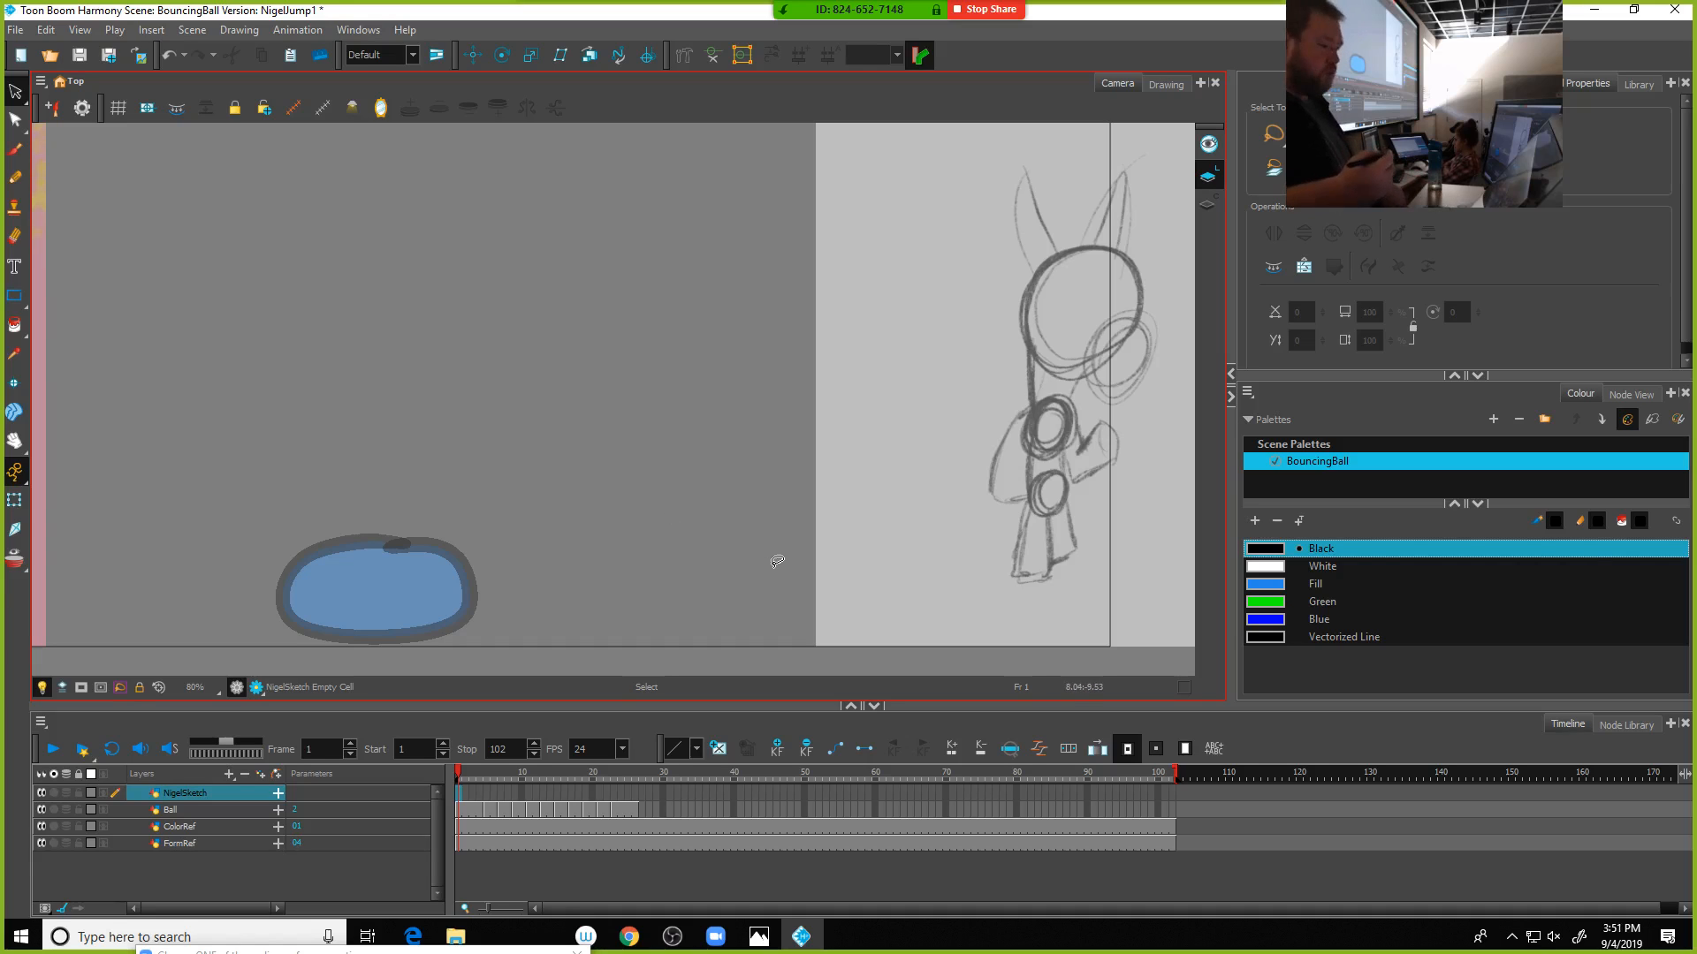
click(22, 156)
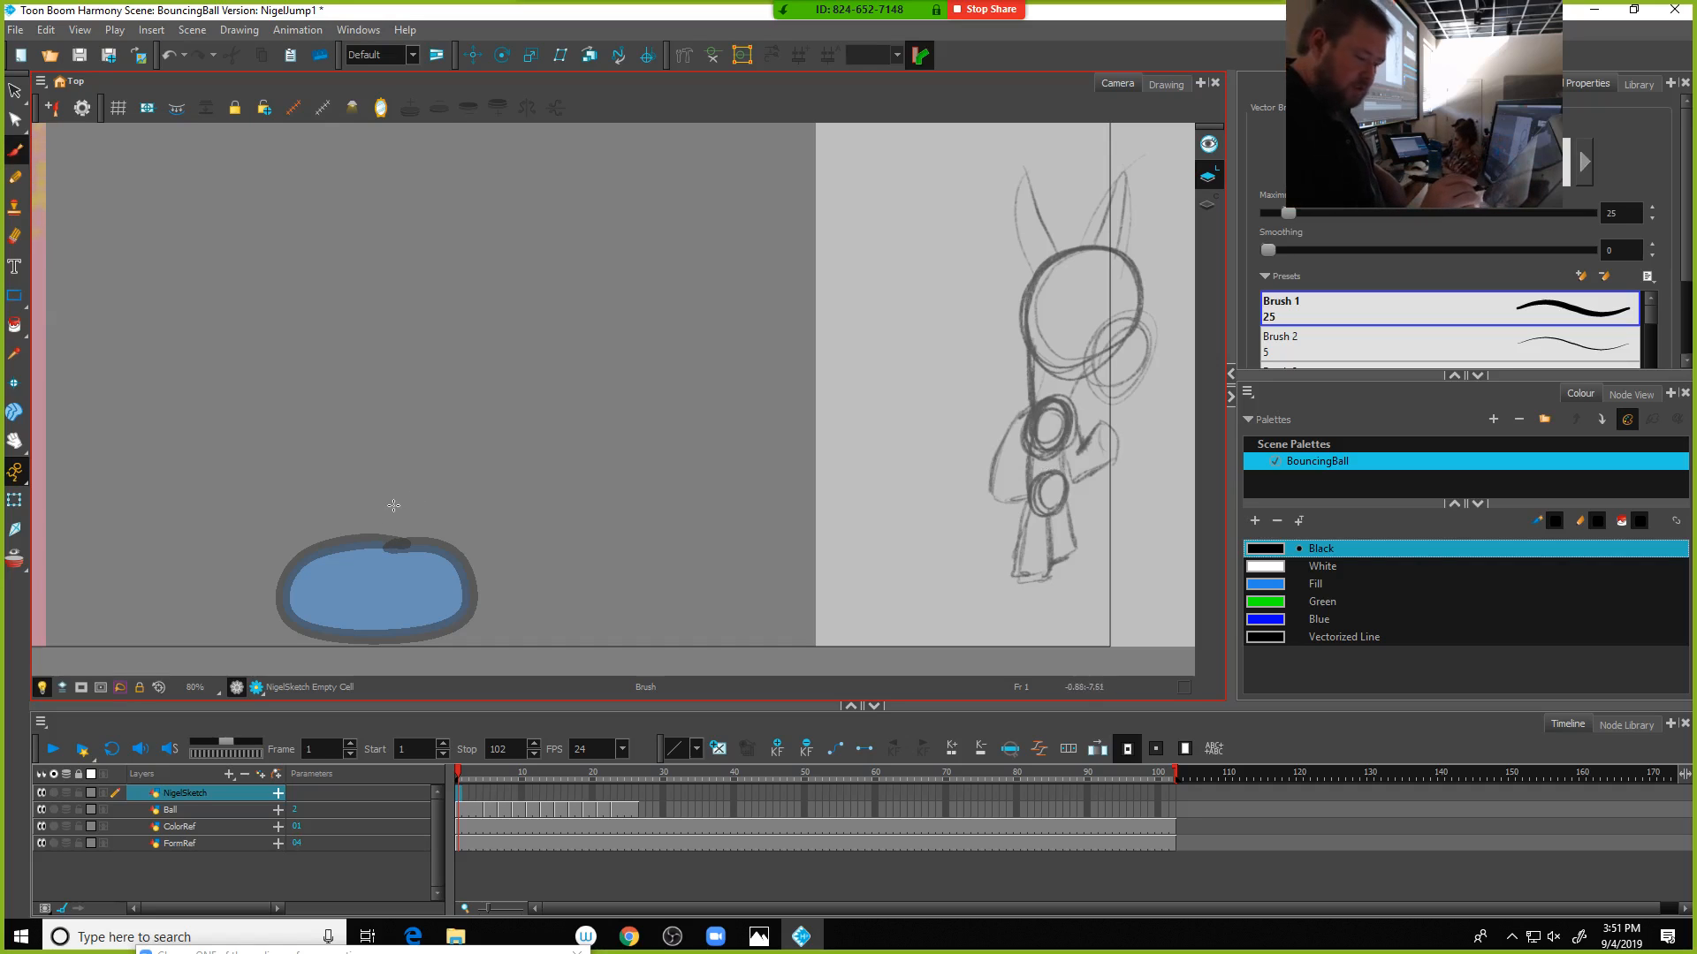
drag(389, 498, 395, 533)
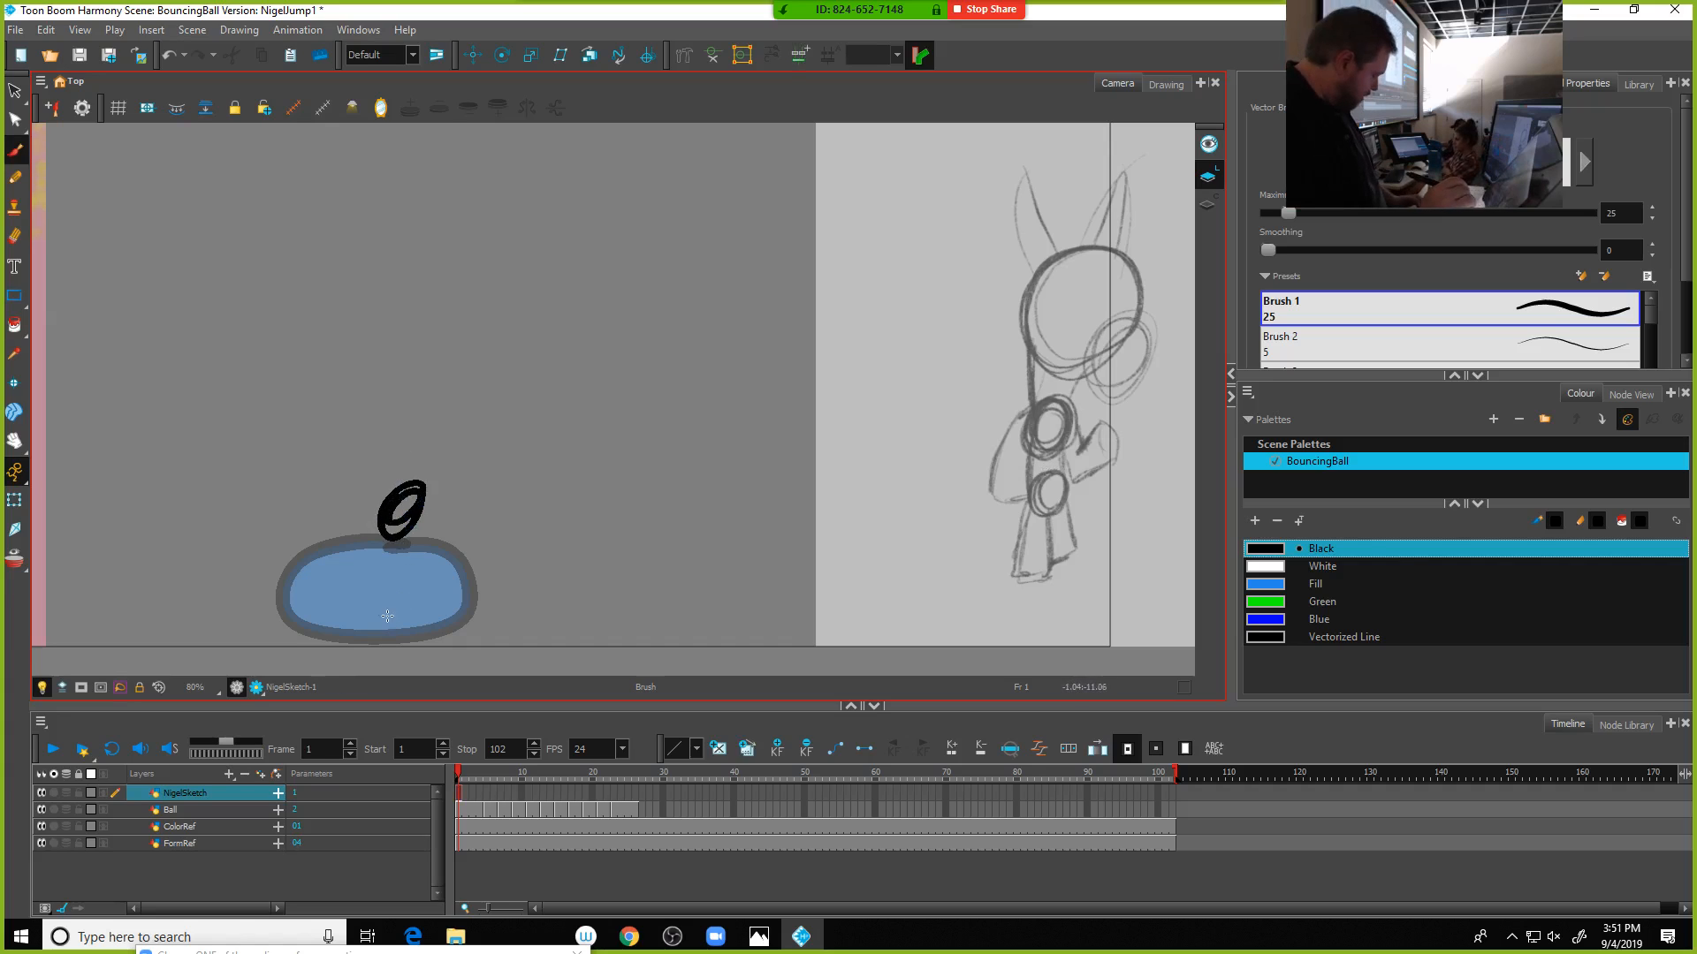
key(ctrl+z)
click(1283, 215)
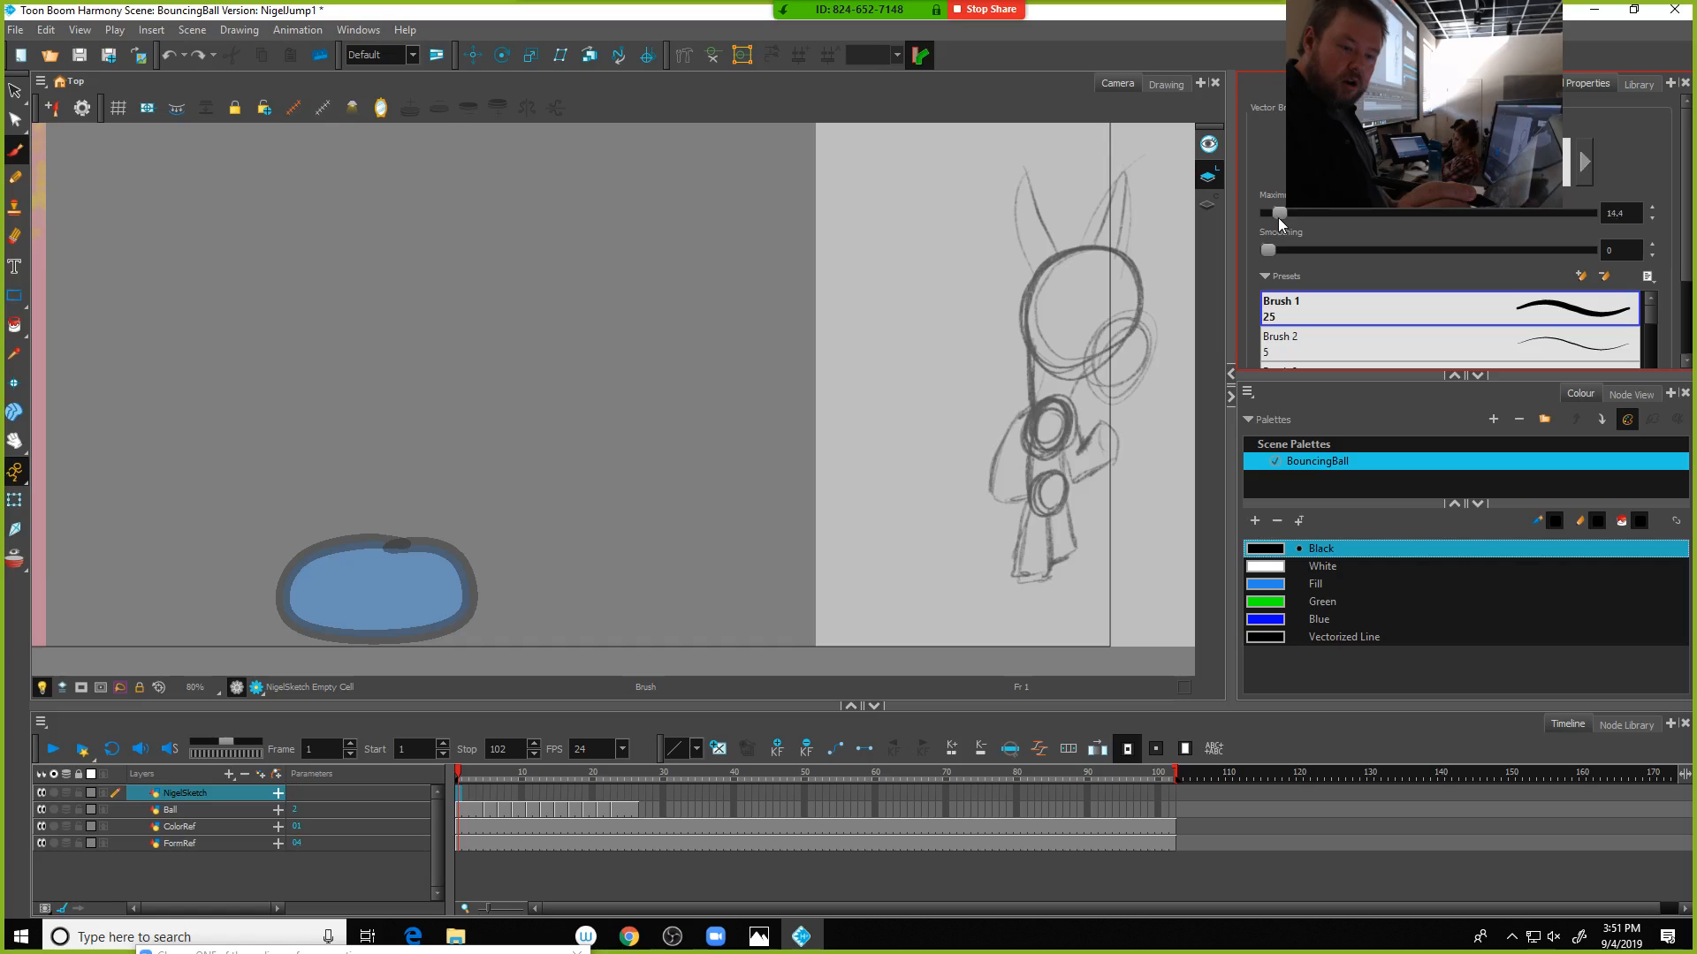
drag(1278, 217, 1275, 219)
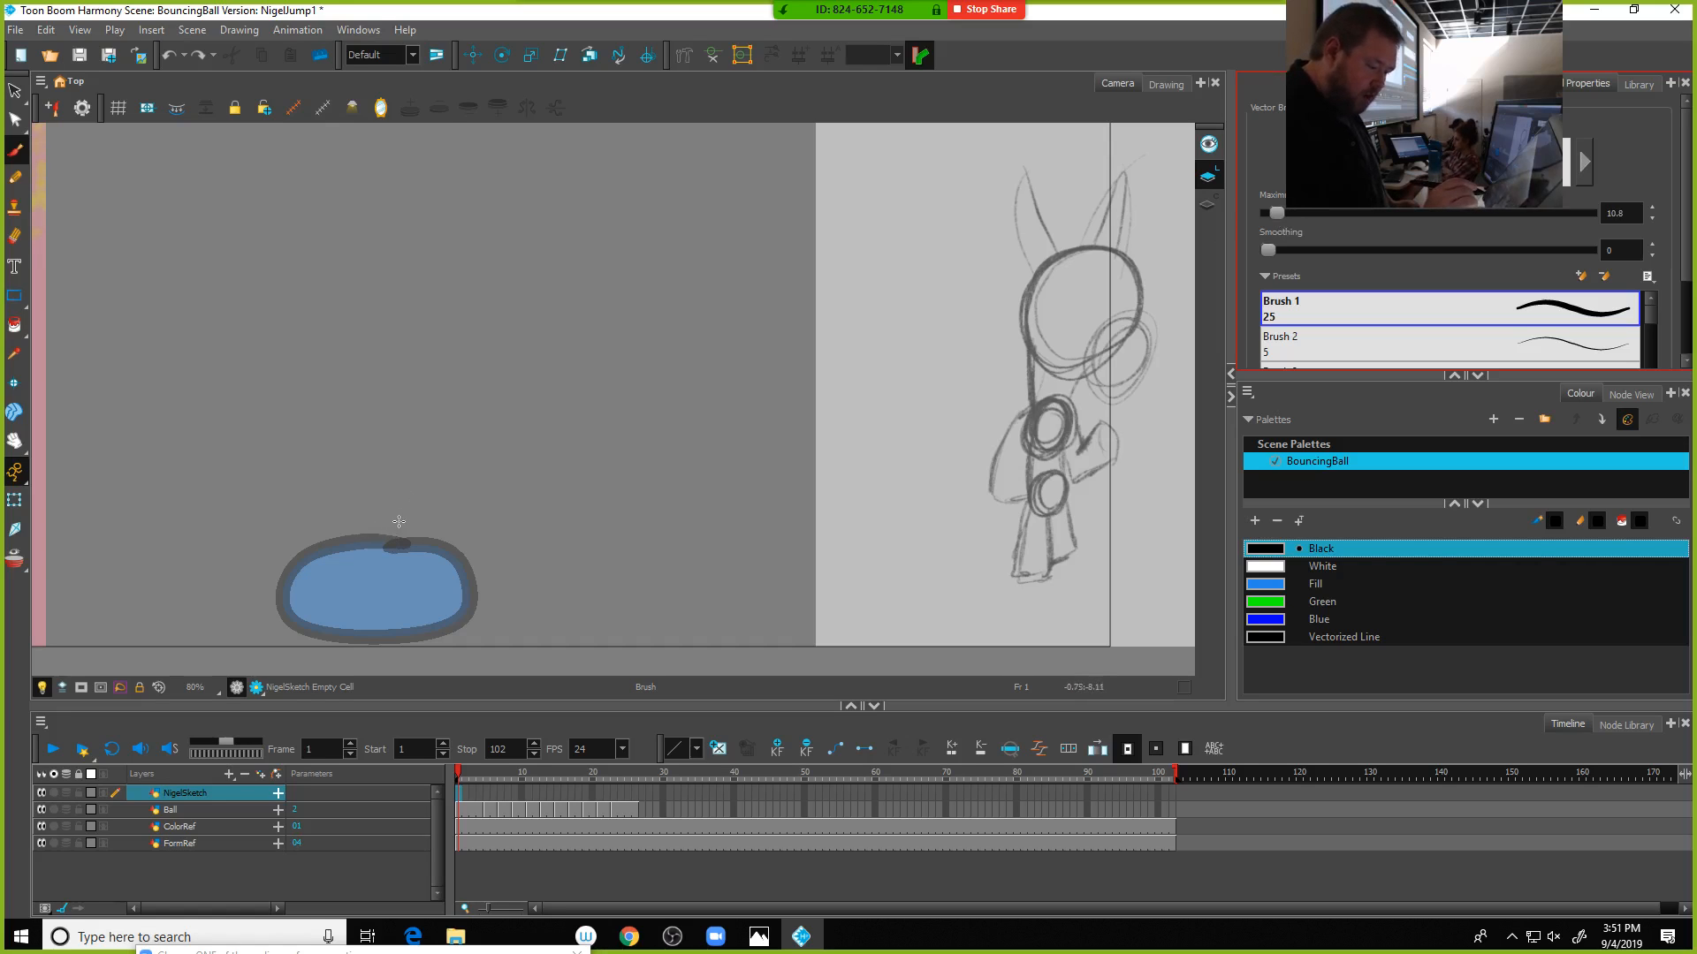
mouse_move(393, 522)
mouse_down()
mouse_move(380, 535)
mouse_move(410, 543)
mouse_up()
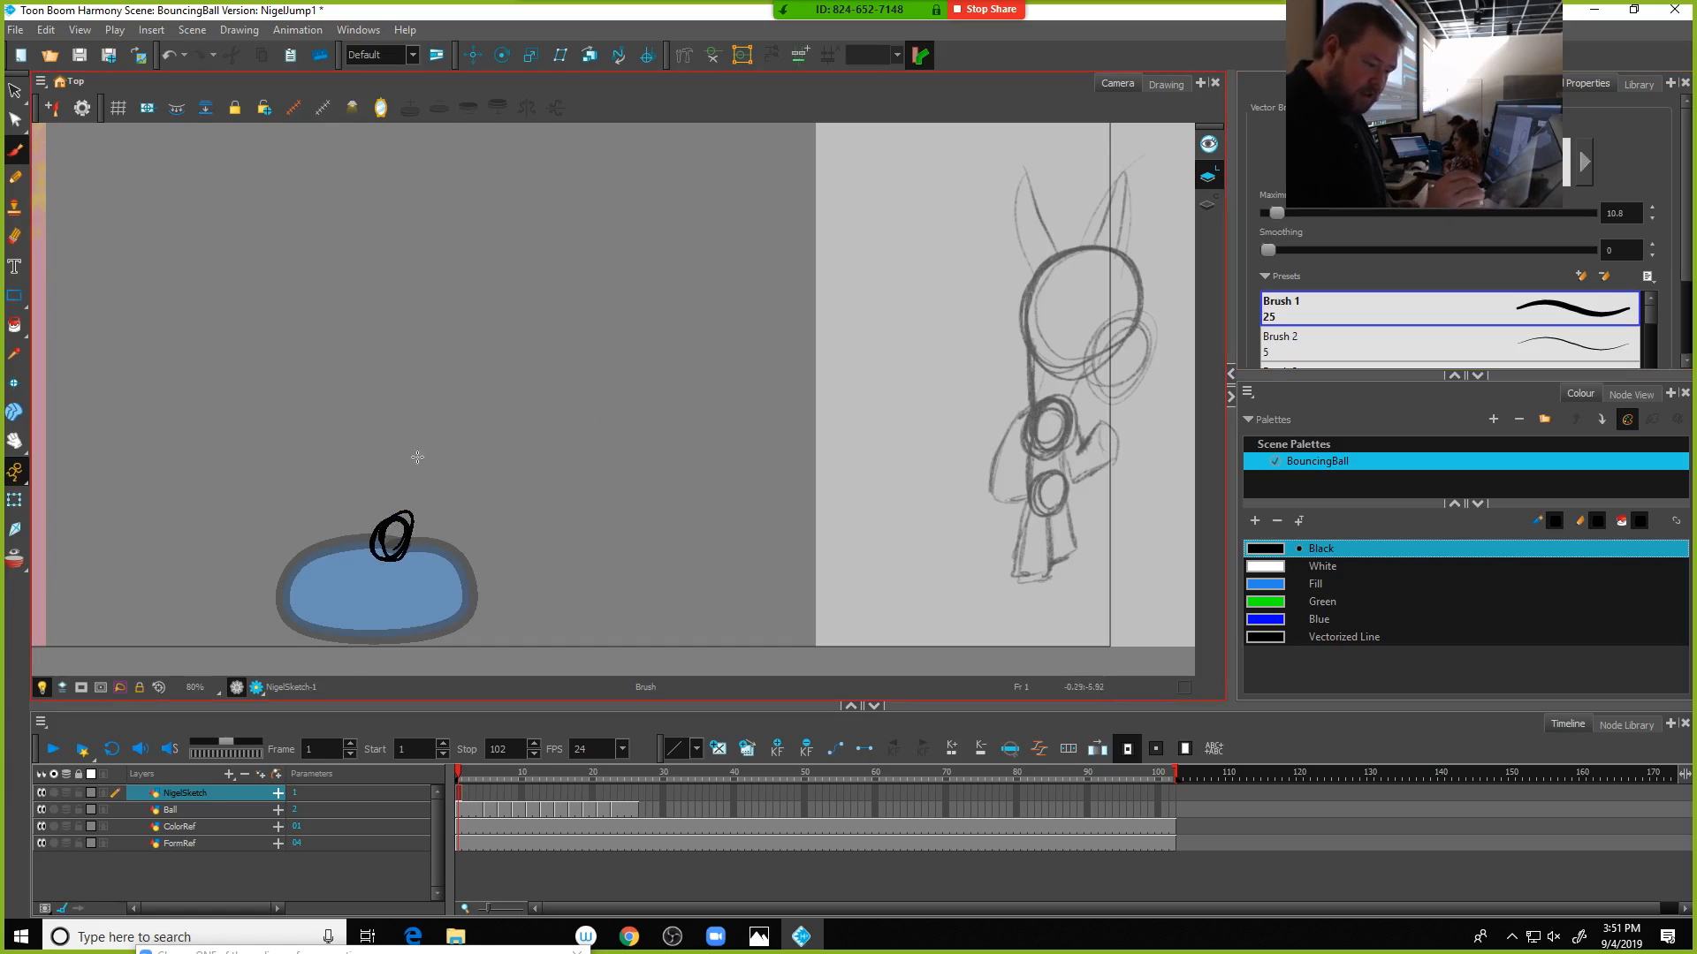
drag(431, 443, 406, 468)
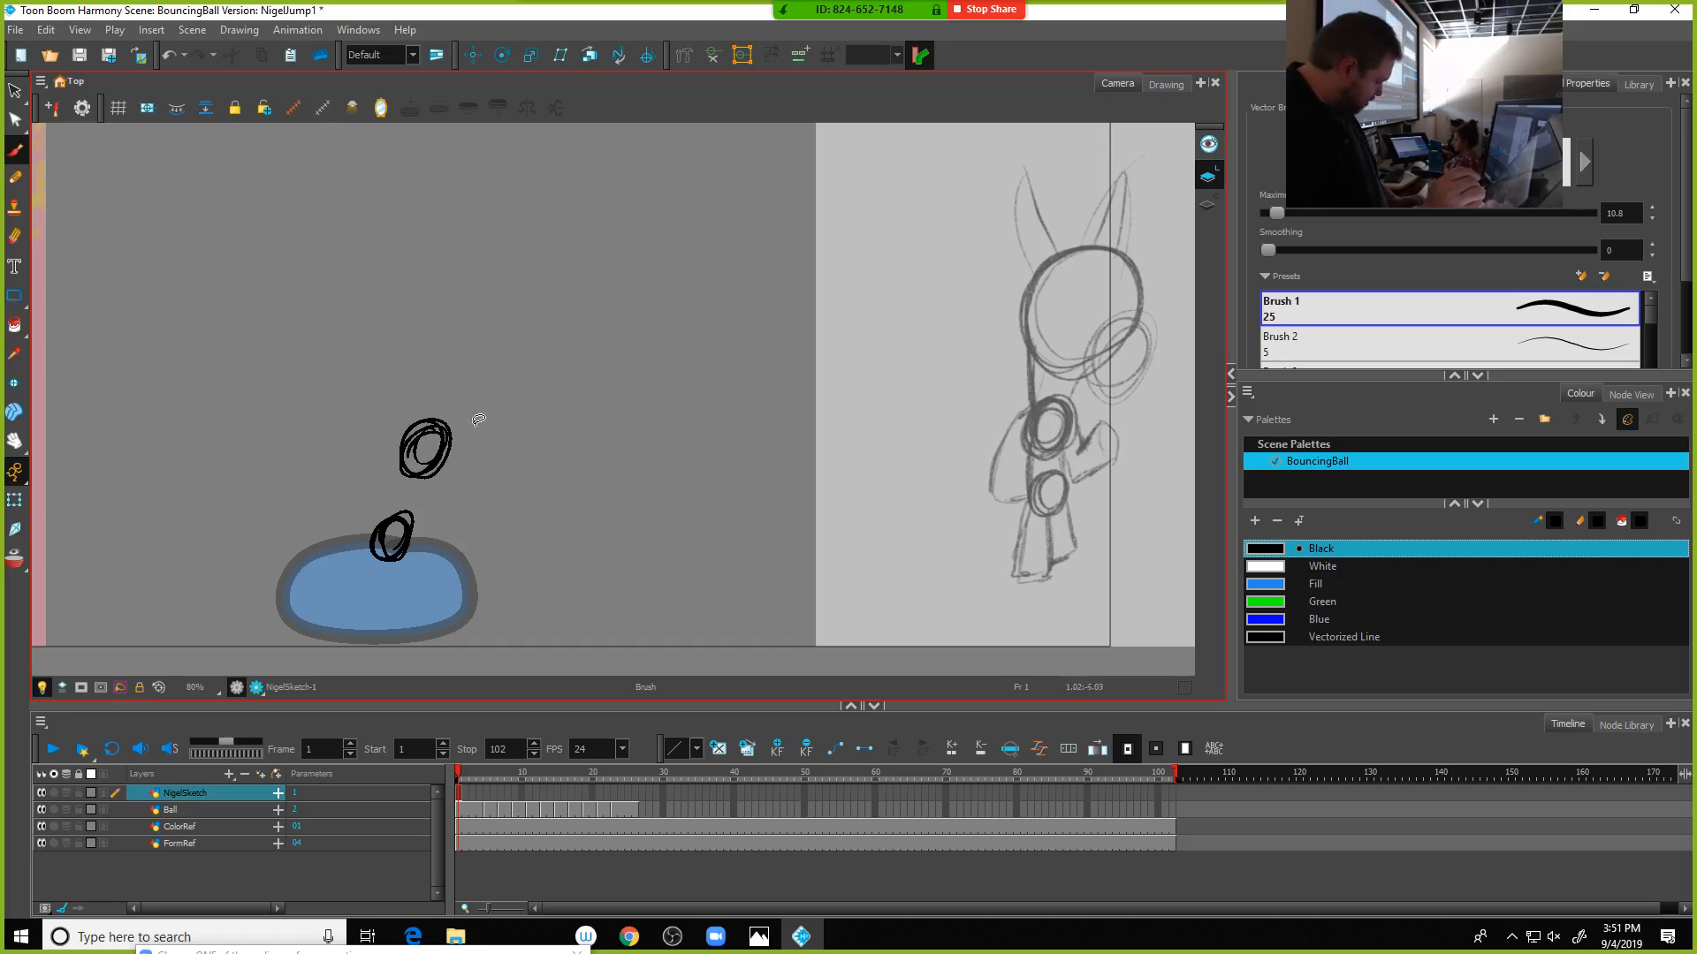
key(ctrl+z)
key(ctrl+z)
key(ctrl+z)
Sketch Nigel's hip oval on the top edge of the ball, with a chest oval and a large tilted head oval above it
mouse_move(396, 518)
mouse_down()
mouse_move(388, 562)
mouse_move(405, 495)
mouse_up()
key(ctrl+z)
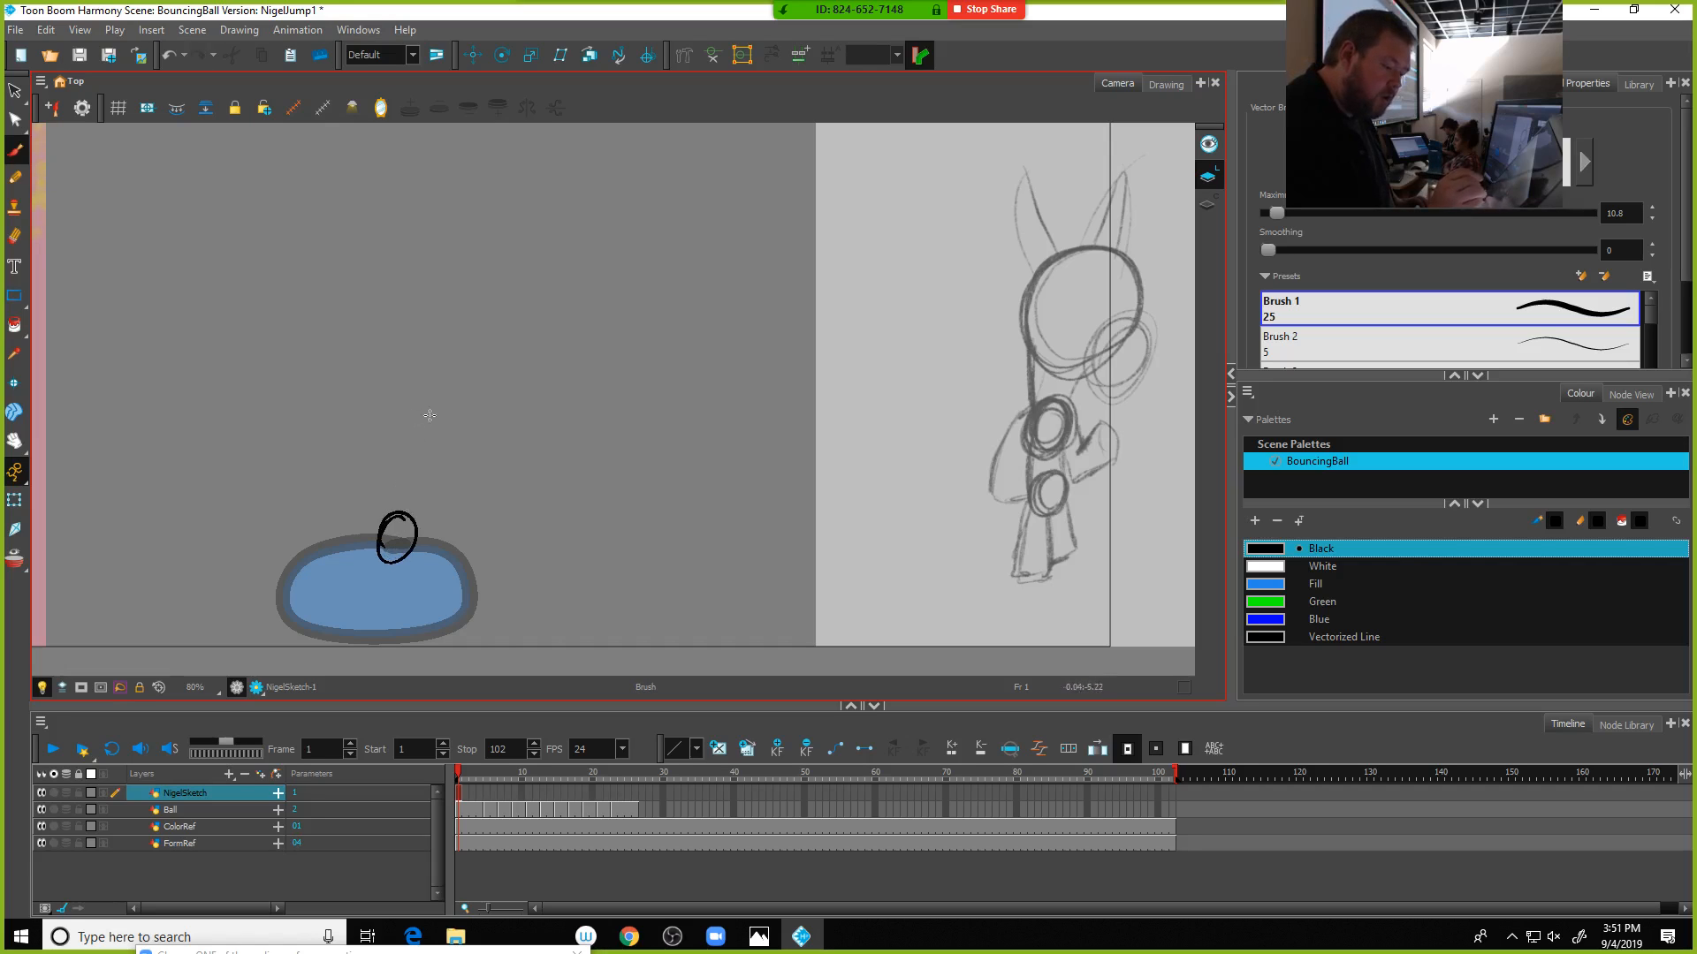
mouse_move(418, 442)
mouse_down()
mouse_move(393, 468)
mouse_move(376, 443)
mouse_move(508, 371)
mouse_move(437, 415)
mouse_move(468, 446)
mouse_move(456, 355)
mouse_move(525, 372)
mouse_move(519, 398)
mouse_up()
key(ctrl+z)
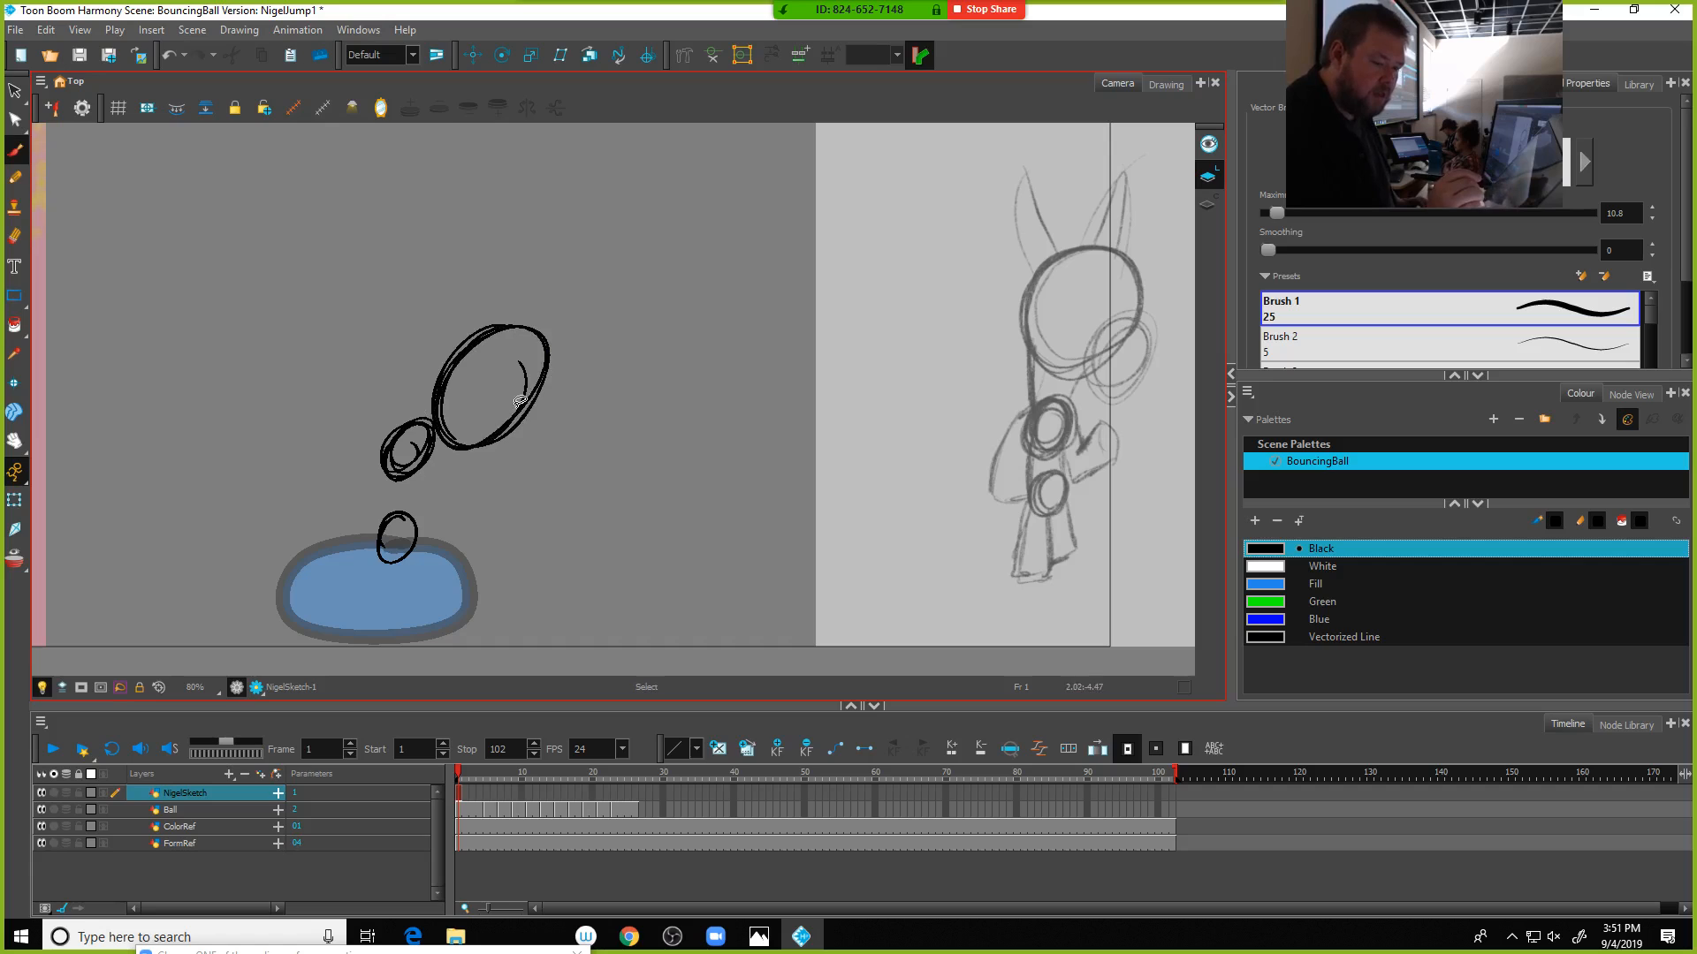
key(ctrl+z)
Sketch the muzzle circle at the head's lower front and two pointed ears on top of the head
mouse_move(473, 331)
mouse_down()
mouse_move(463, 448)
mouse_move(536, 404)
mouse_move(538, 358)
mouse_up()
mouse_move(509, 327)
mouse_down()
mouse_move(550, 371)
mouse_move(503, 435)
mouse_move(533, 434)
mouse_move(546, 409)
mouse_move(513, 416)
mouse_up()
click(502, 415)
mouse_move(479, 333)
mouse_down()
mouse_move(432, 330)
mouse_move(456, 291)
mouse_move(429, 284)
mouse_move(465, 347)
mouse_move(564, 278)
mouse_move(551, 332)
mouse_up()
key(ctrl+z)
key(ctrl+z)
key(ctrl+z)
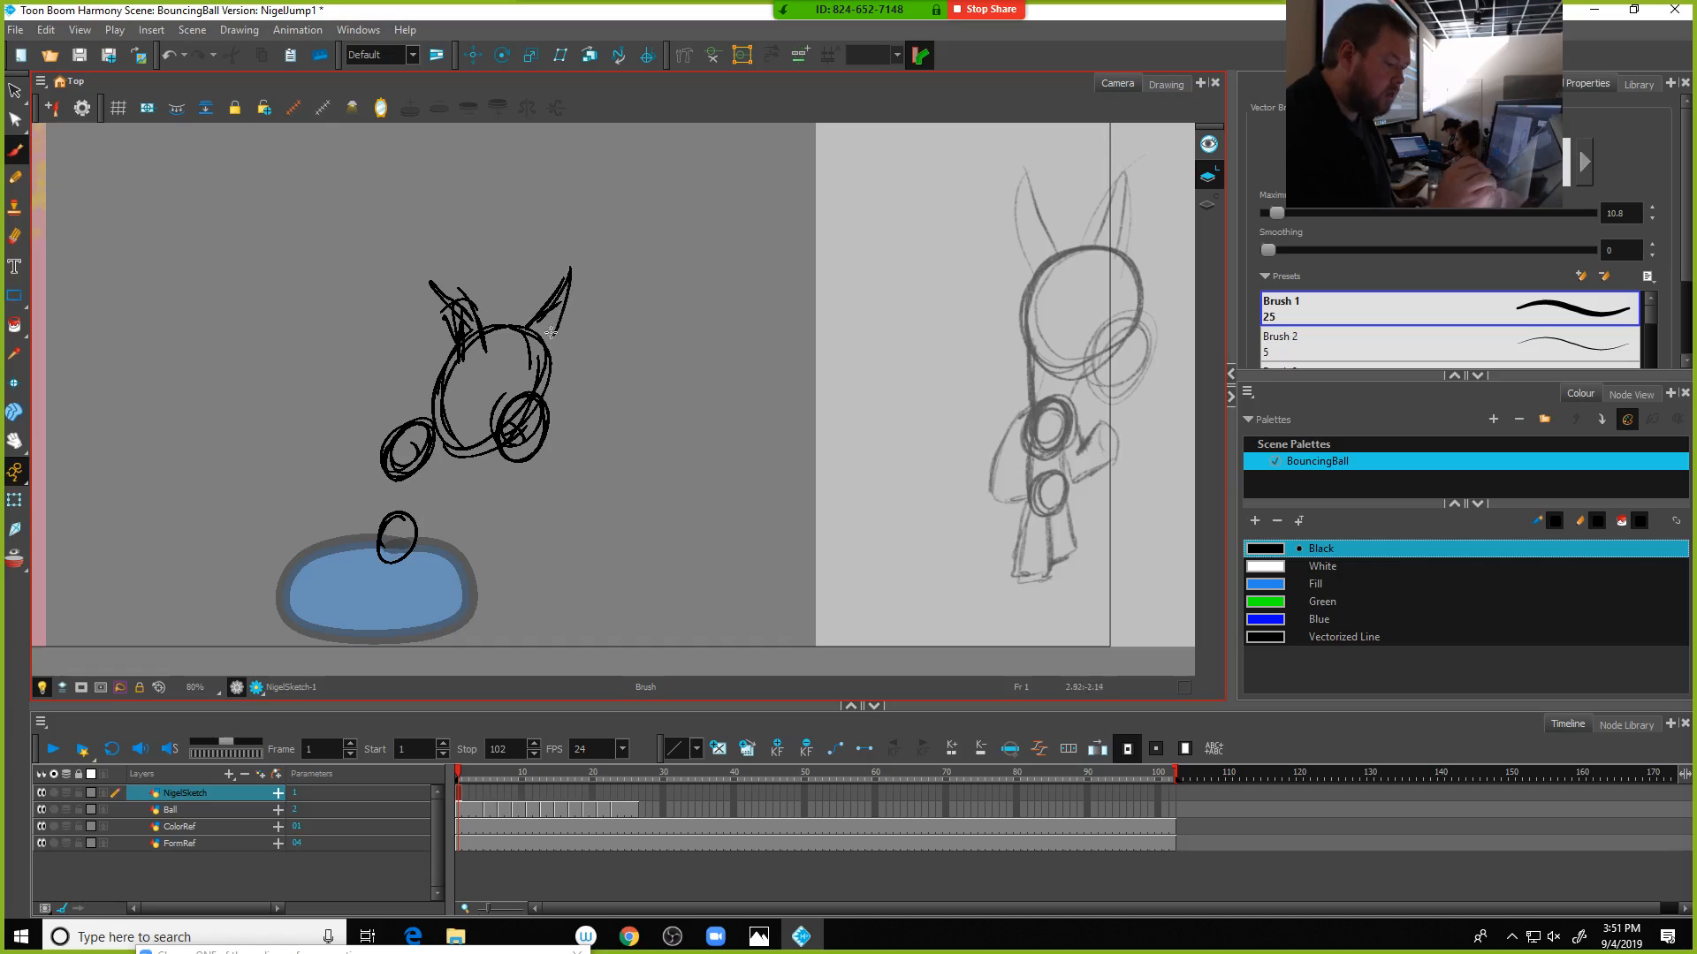
Undo the front ear's latest strokes and redraw it with the Brush as a slightly longer pointed ear
key(ctrl+z)
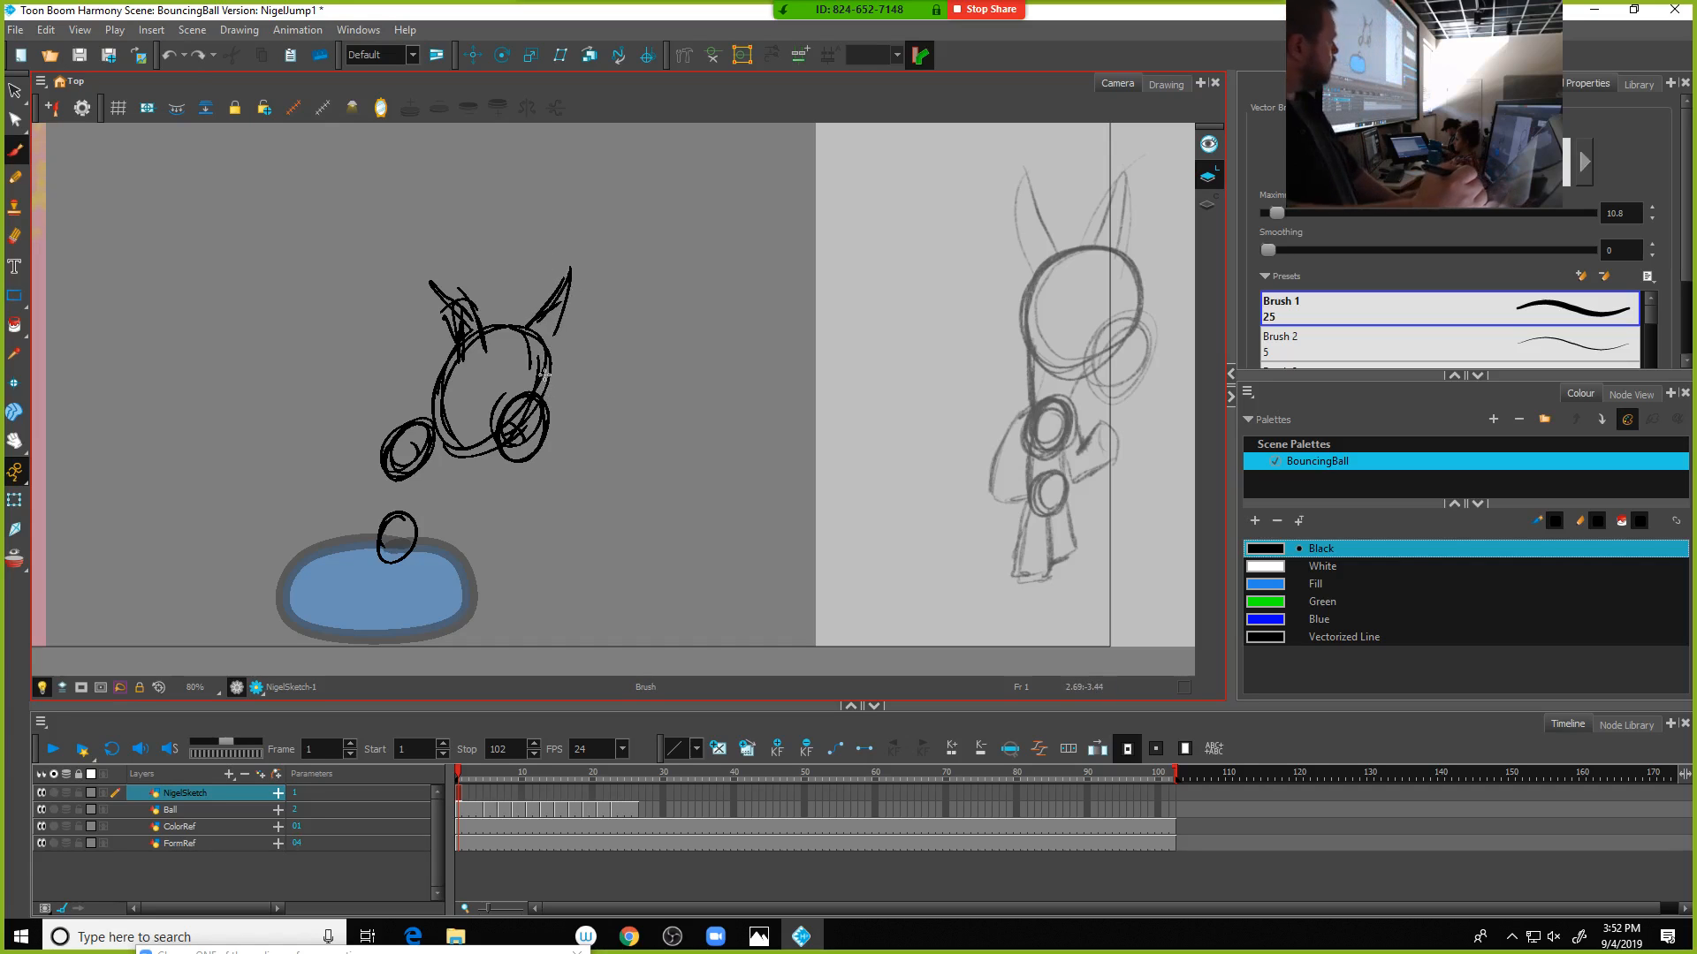
key(ctrl+z)
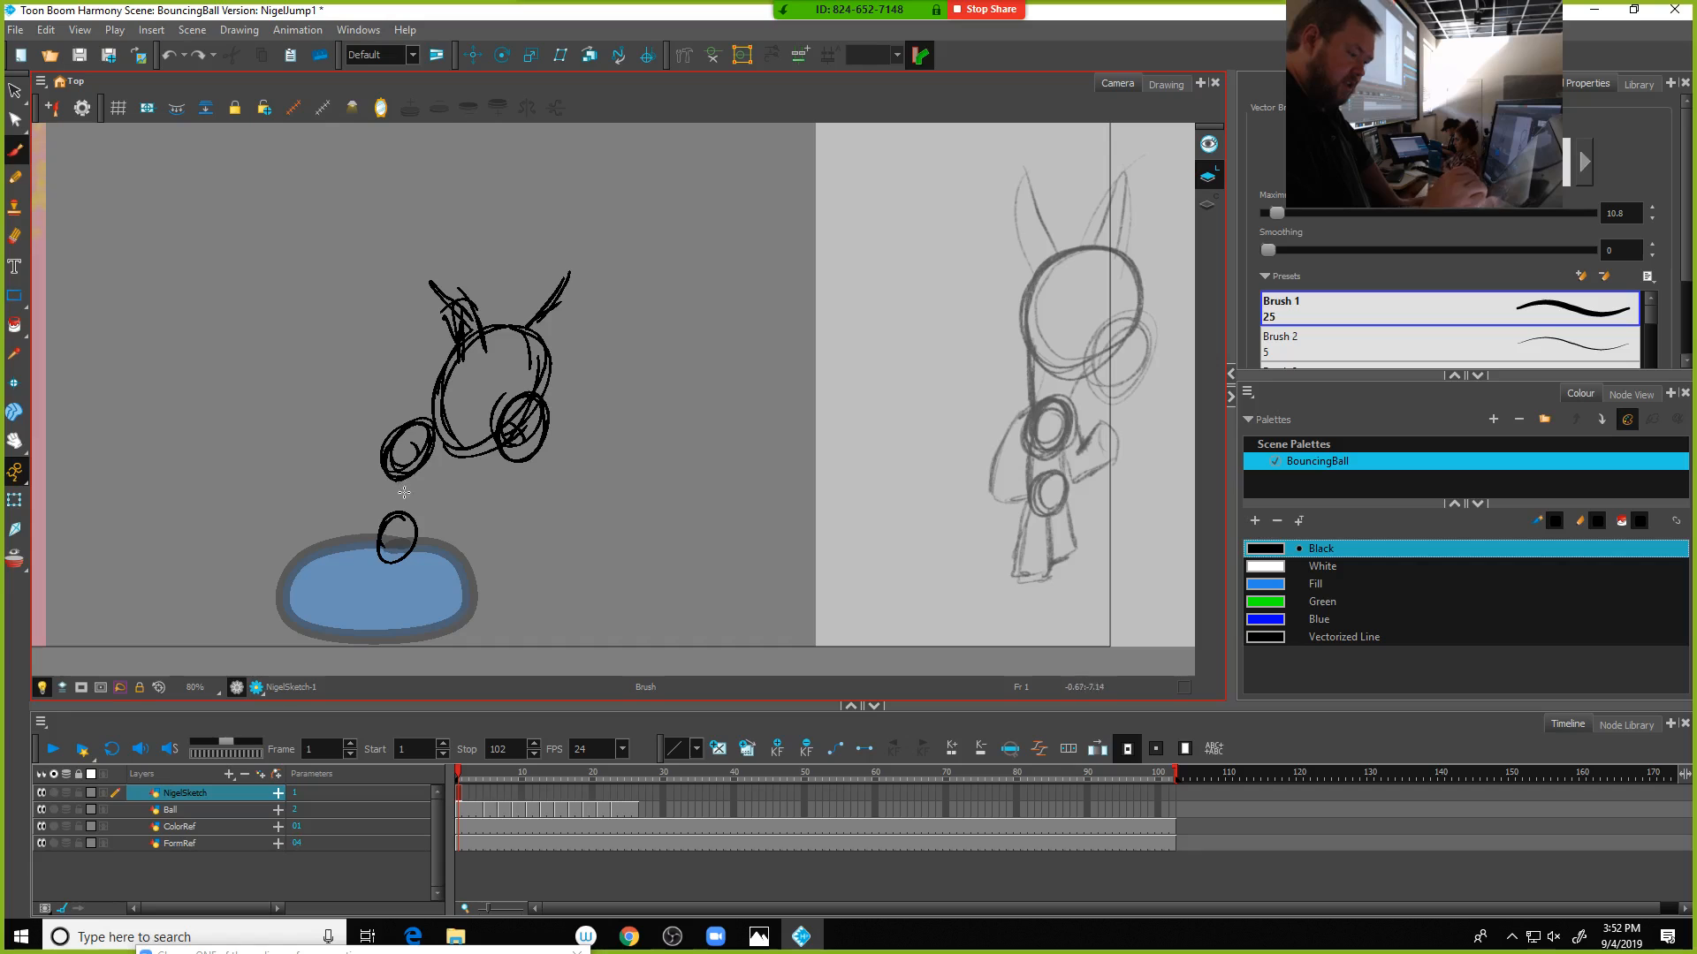
key(alt+s)
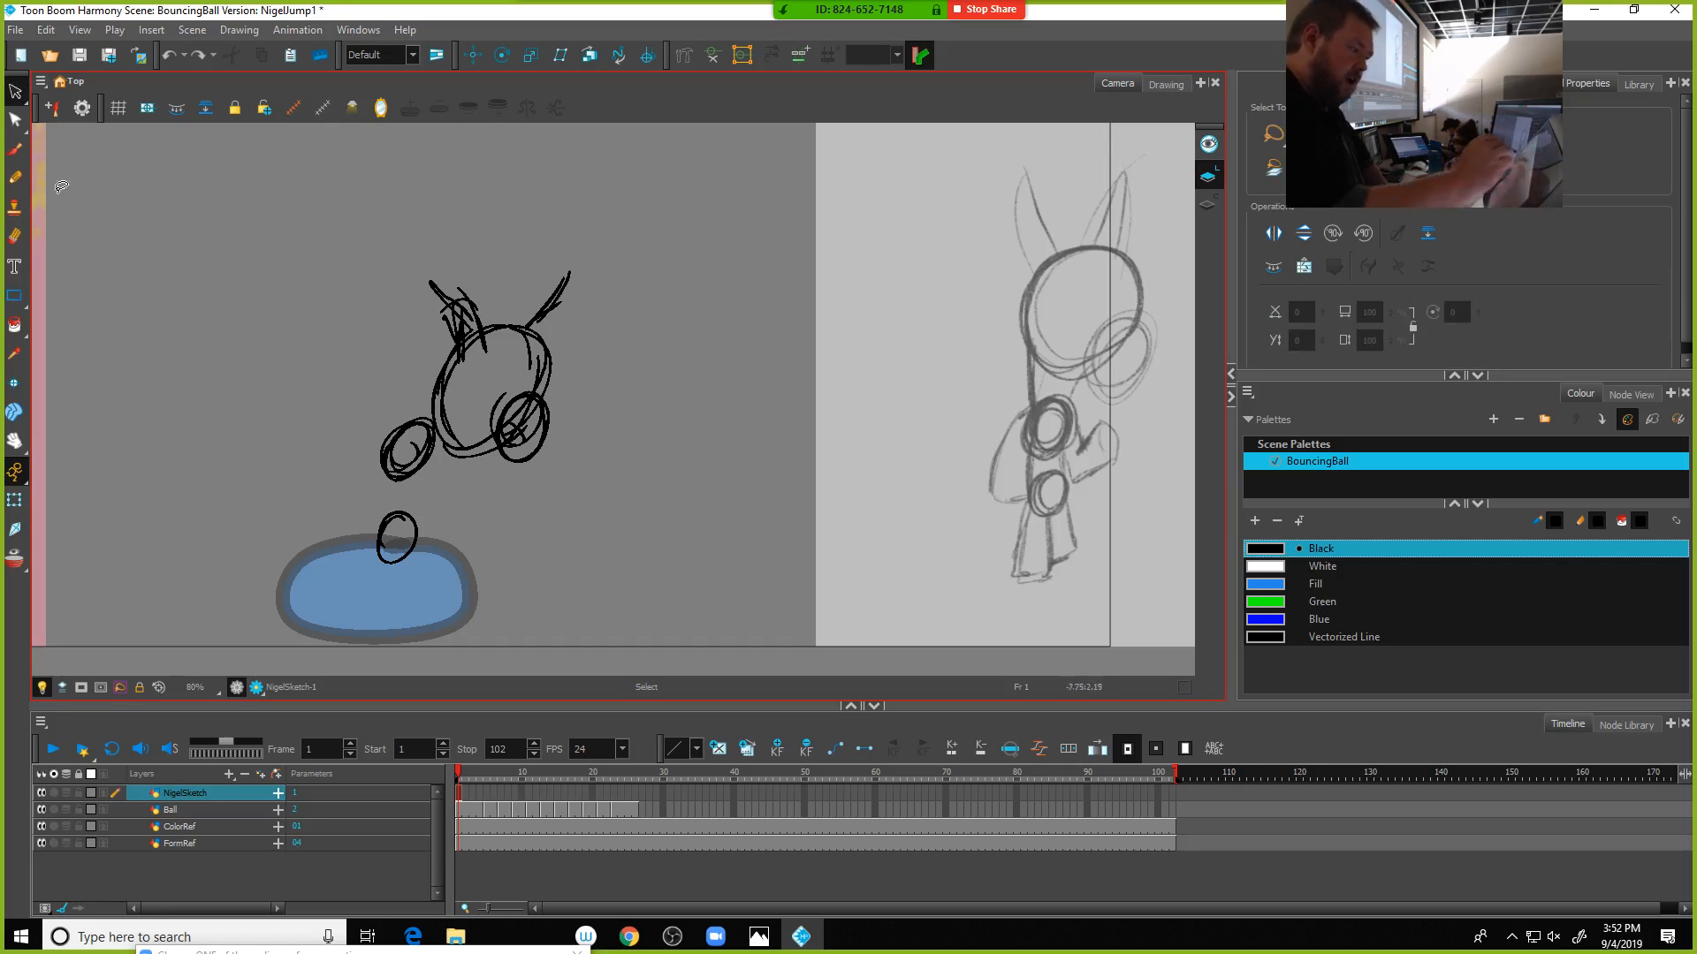
click(15, 149)
mouse_move(528, 332)
mouse_down()
mouse_move(584, 271)
mouse_move(555, 346)
mouse_up()
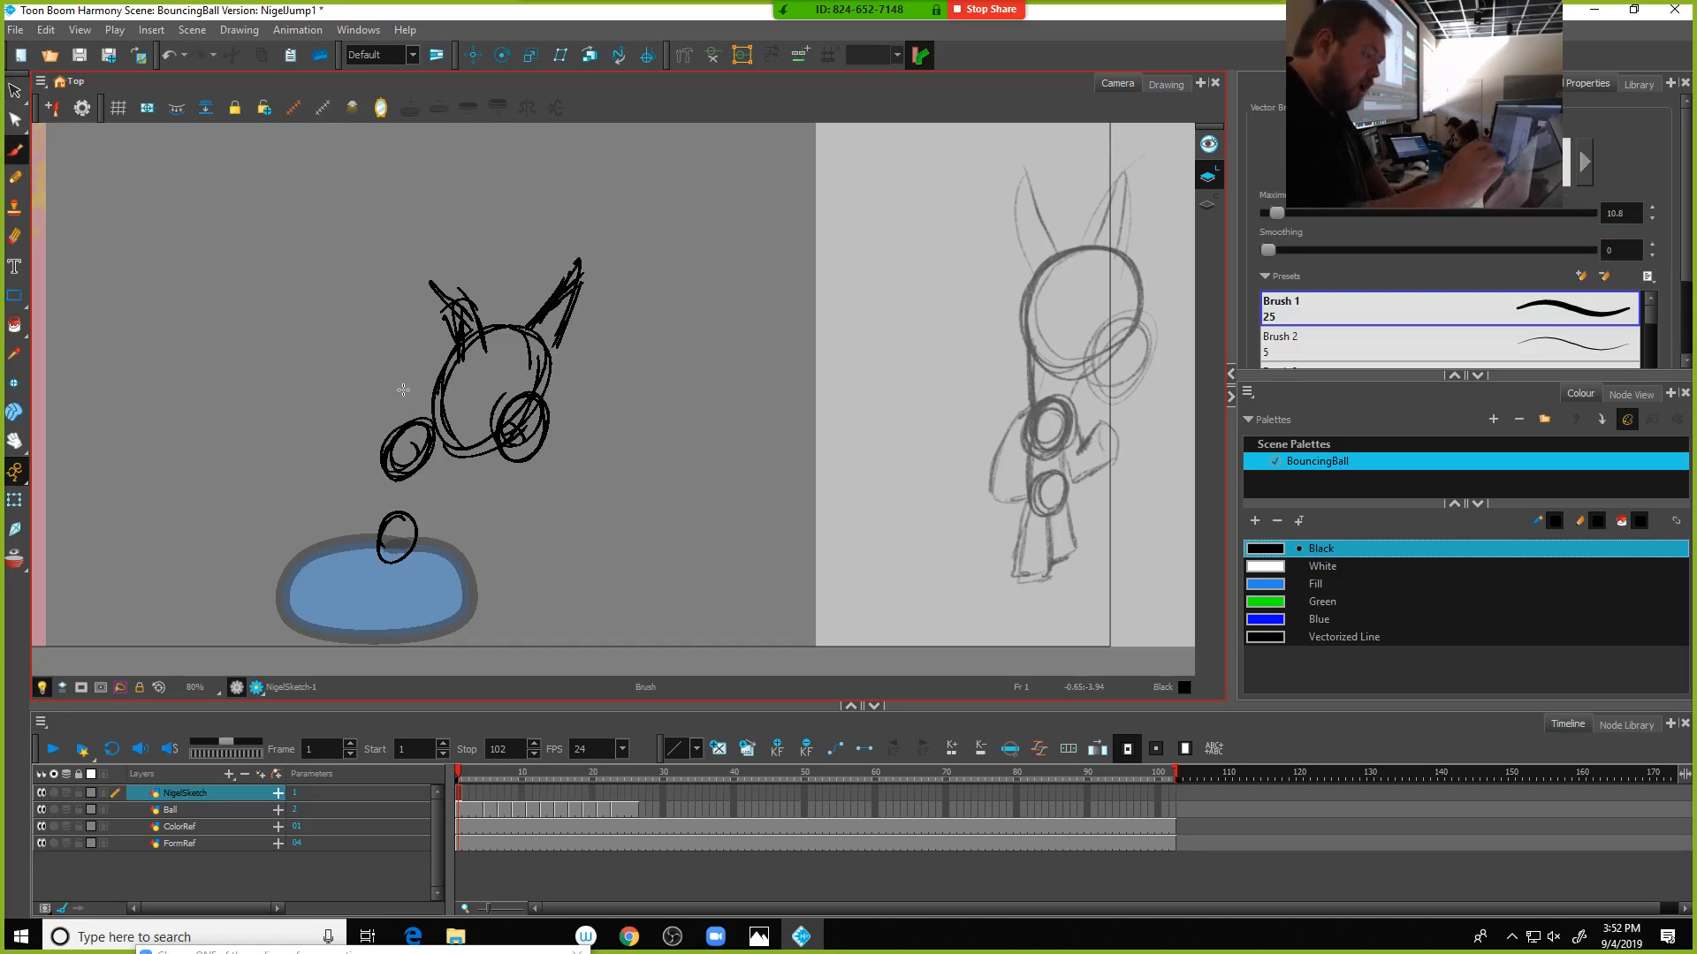
Move the sketched head and chest down and back toward the hip oval, and reinforce the back ear with extra brush strokes
click(27, 85)
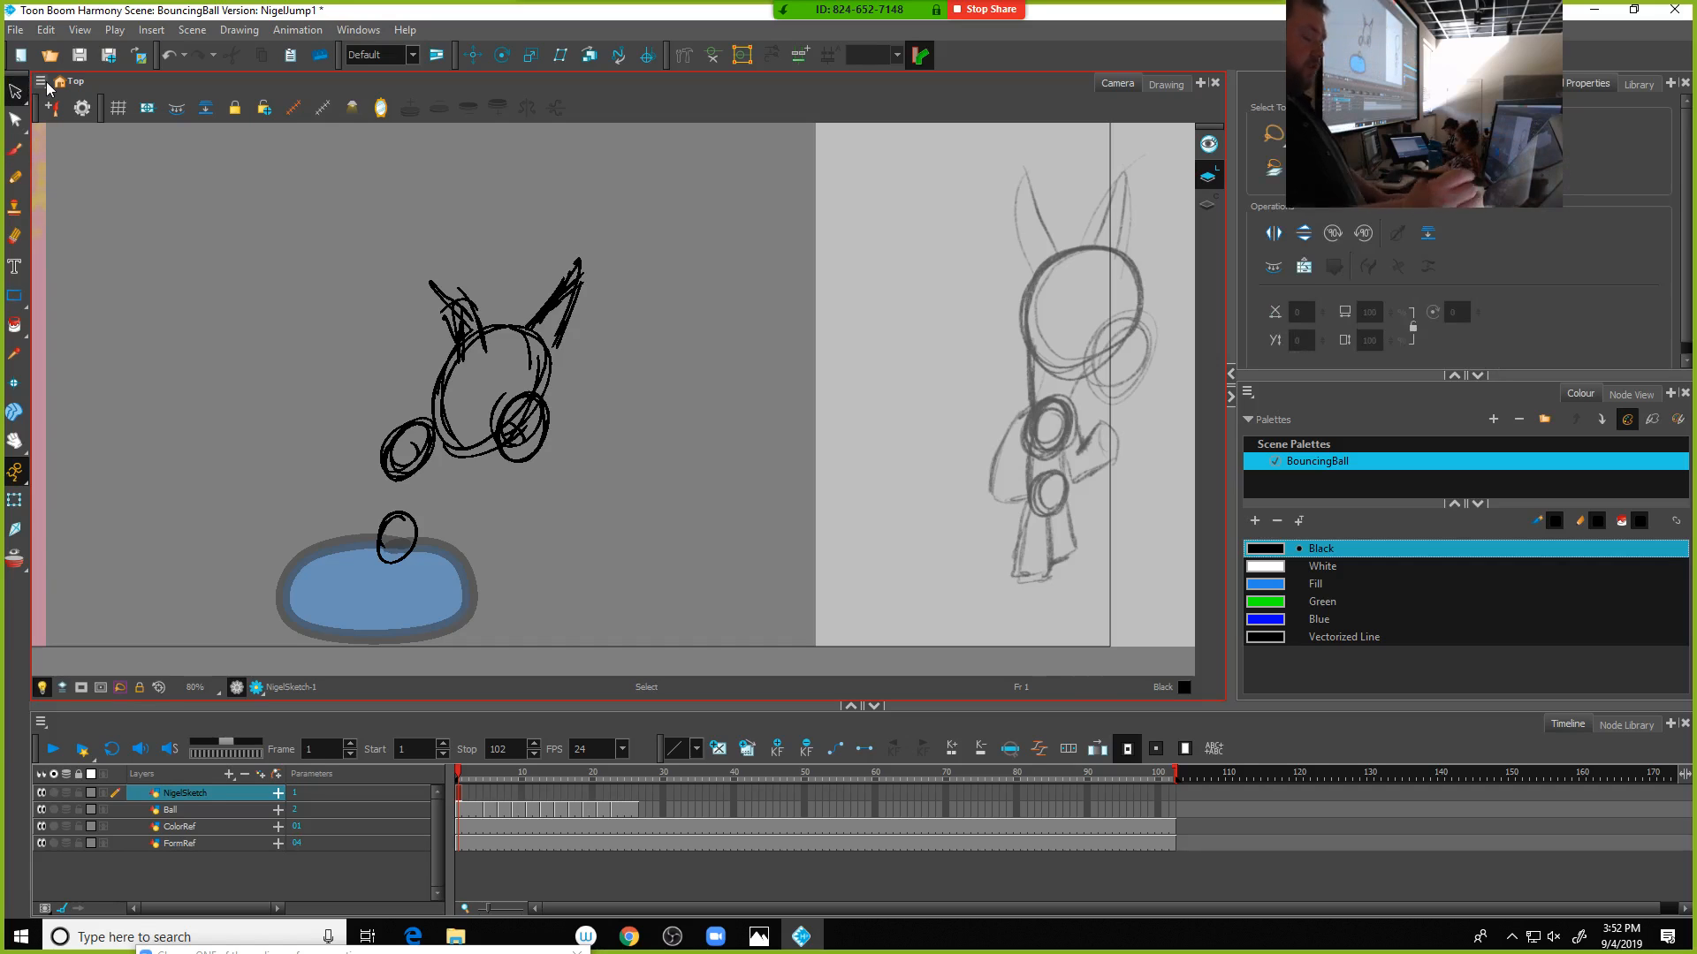
mouse_move(511, 171)
mouse_down()
mouse_move(367, 424)
mouse_move(610, 415)
mouse_move(436, 192)
mouse_up()
drag(492, 439, 476, 458)
drag(578, 277, 555, 269)
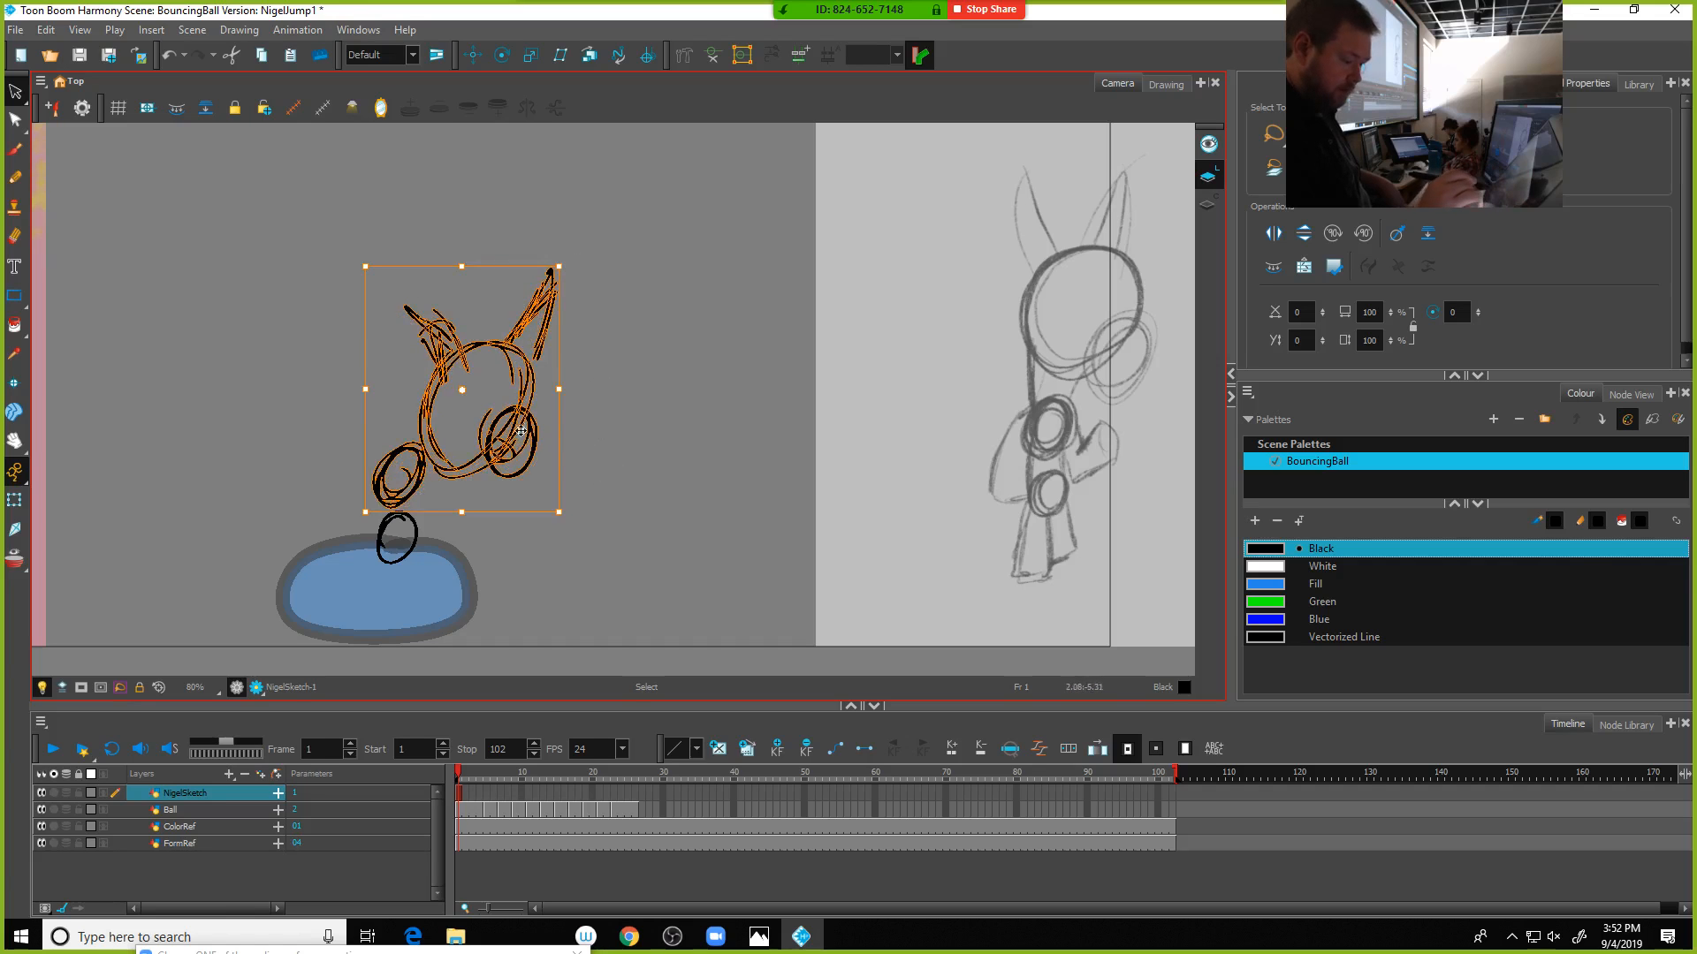
drag(526, 421, 503, 423)
click(606, 421)
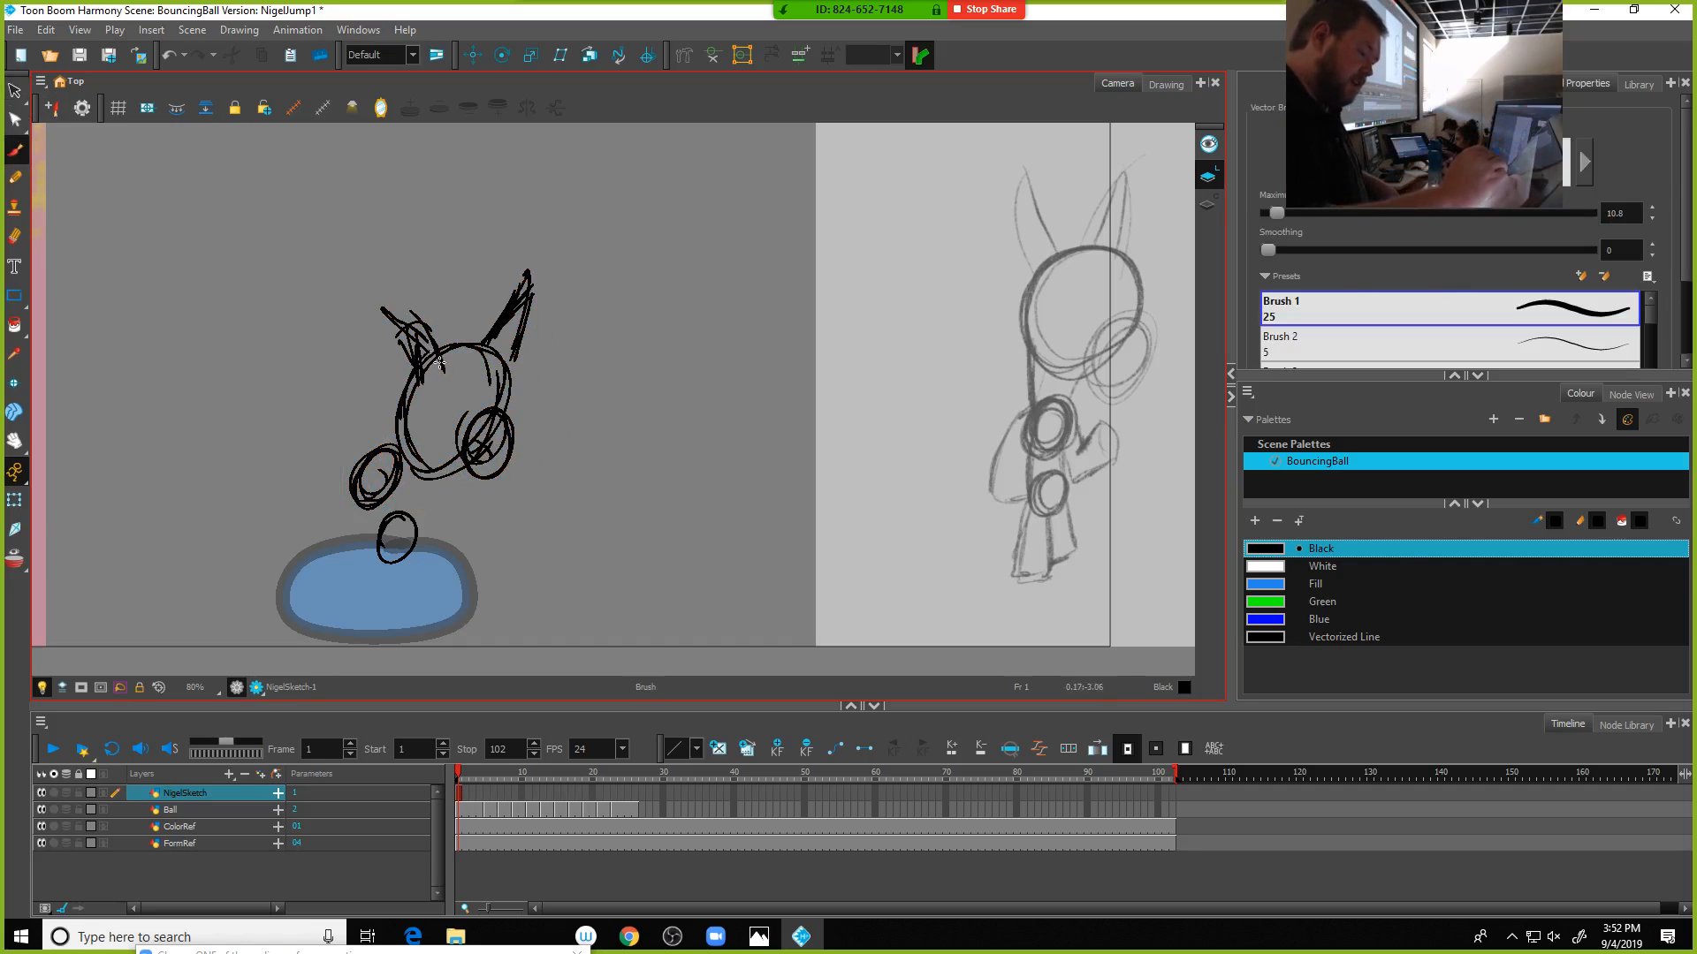
mouse_move(440, 364)
mouse_down()
mouse_move(394, 294)
mouse_move(410, 343)
mouse_up()
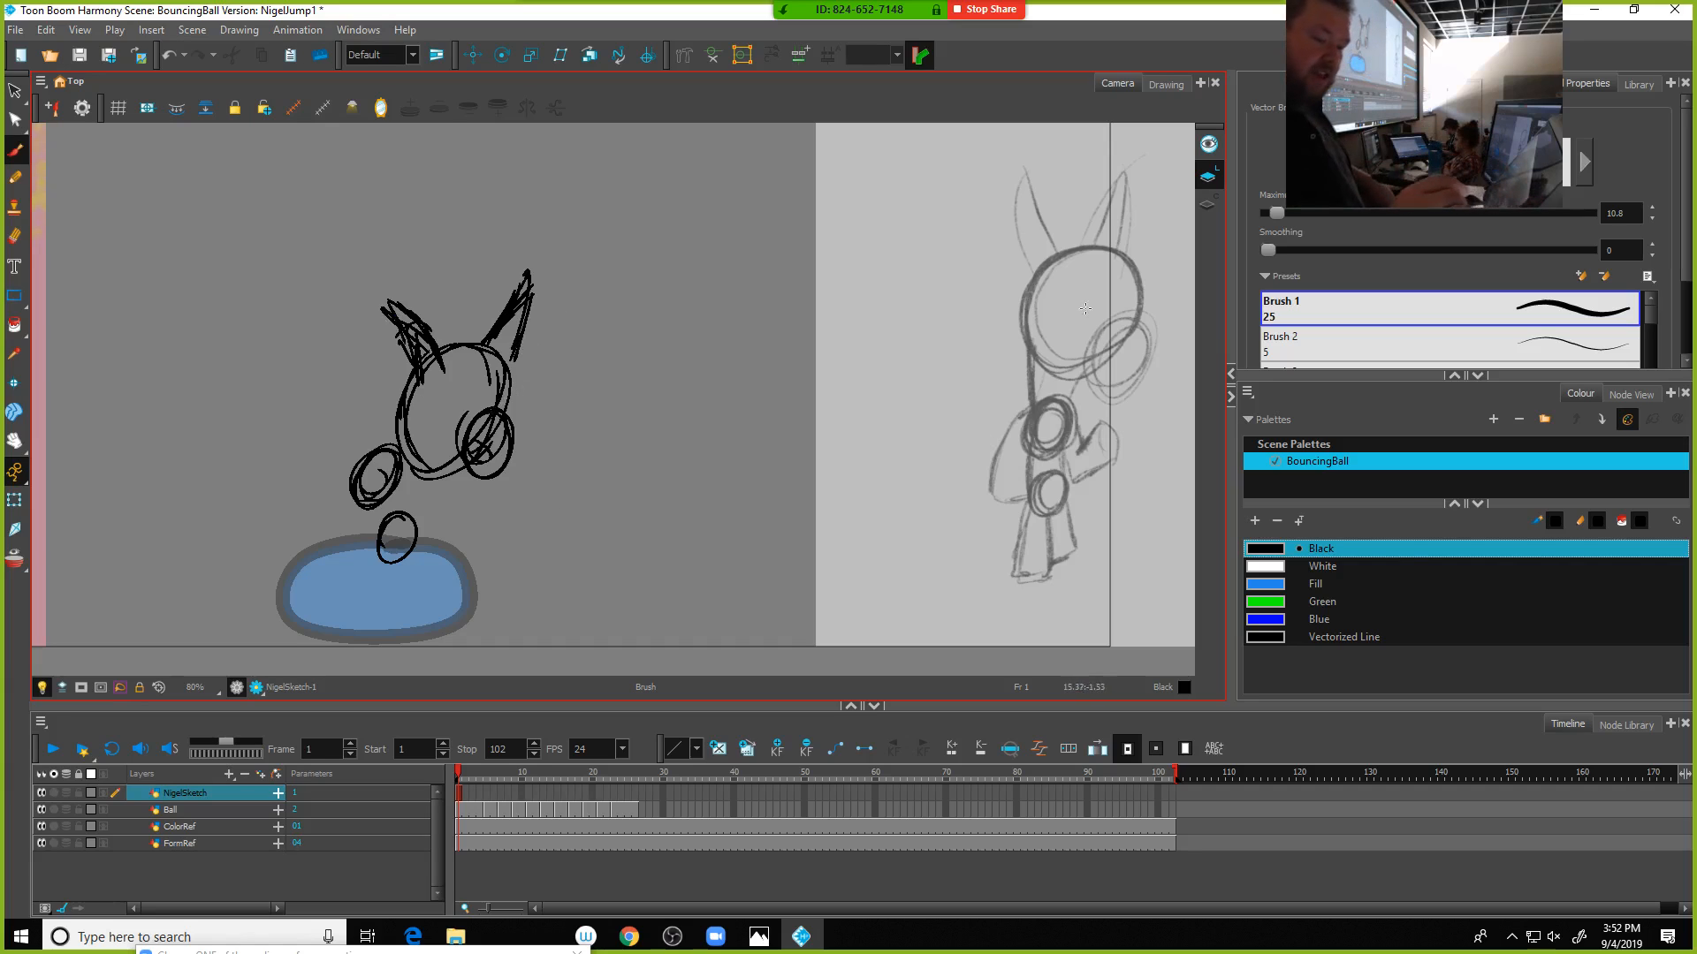
Draw a curved line of action through the form reference figure, from the front ear down to the hip circle, replacing the first attempt
drag(1114, 218, 1063, 541)
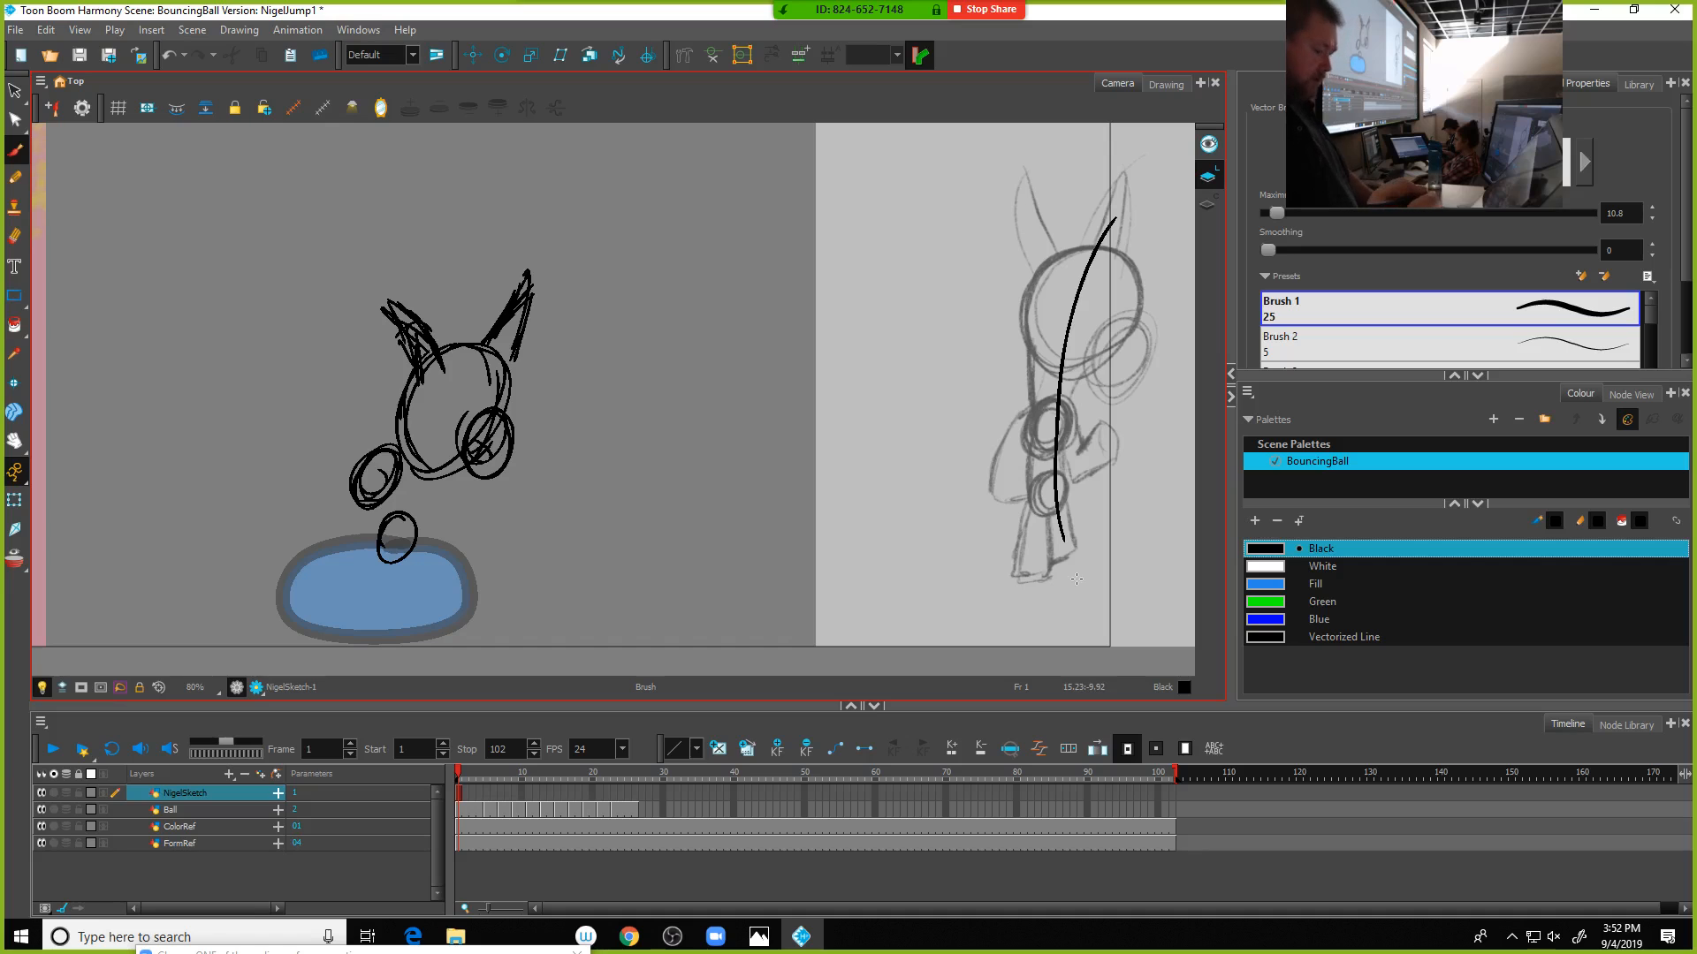
key(ctrl+z)
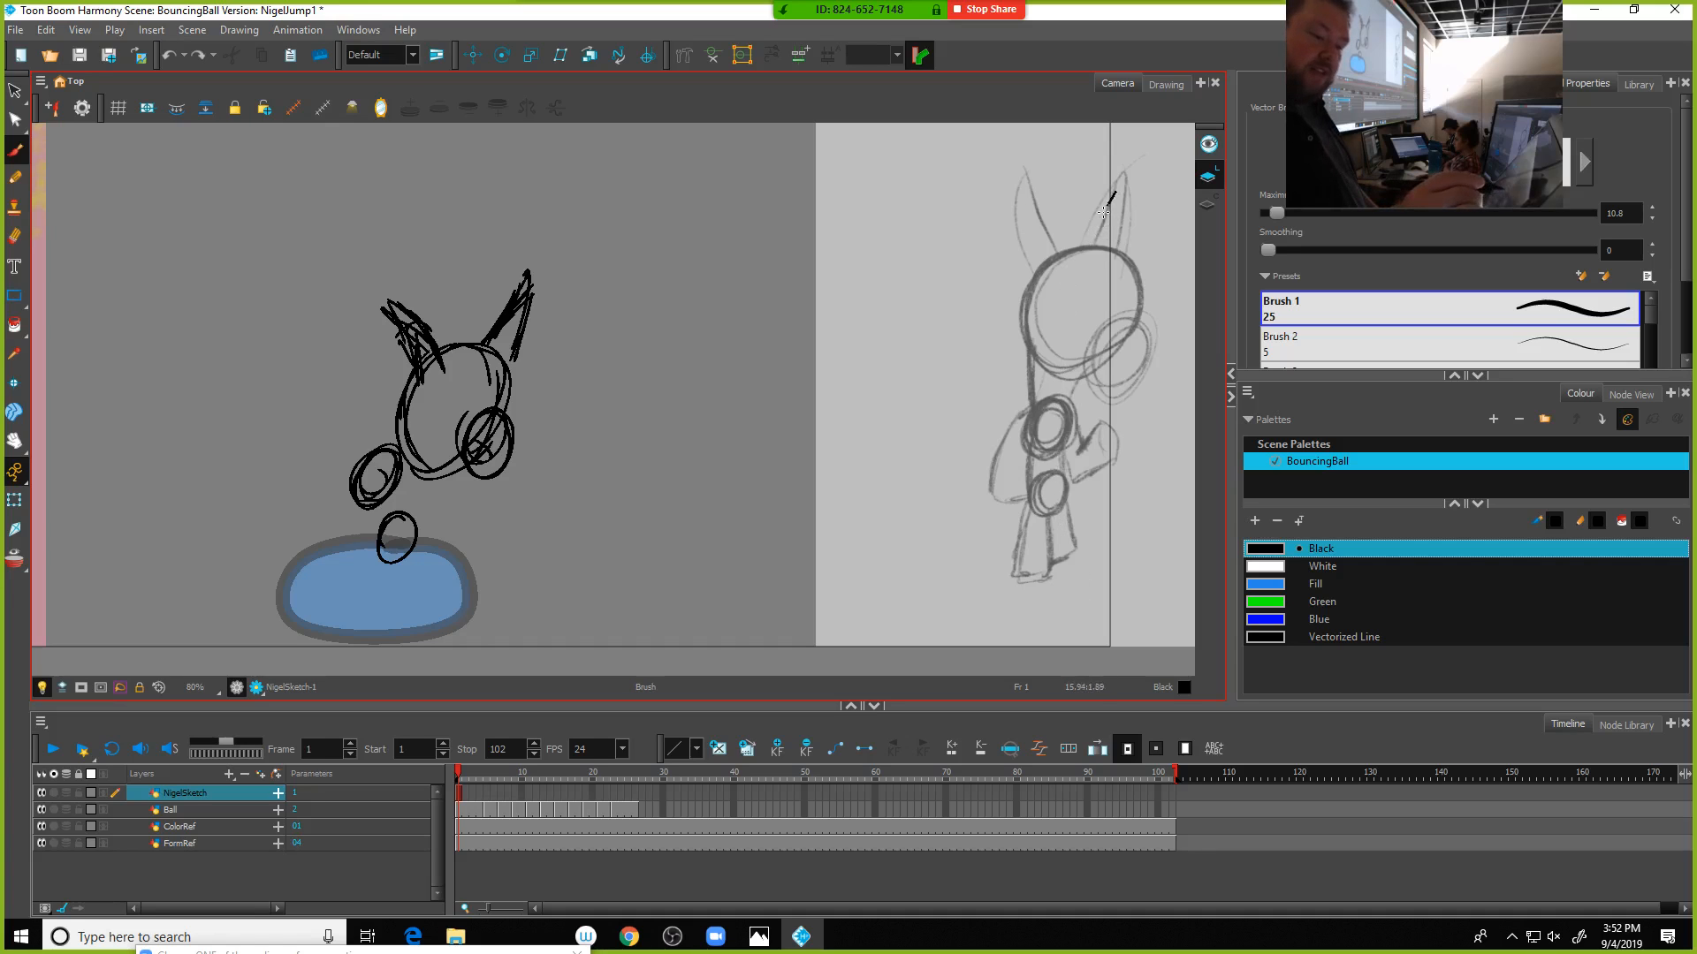
mouse_move(1104, 212)
mouse_down()
mouse_move(1048, 362)
mouse_move(1051, 520)
mouse_up()
key(super)
text(Studio (64bit))
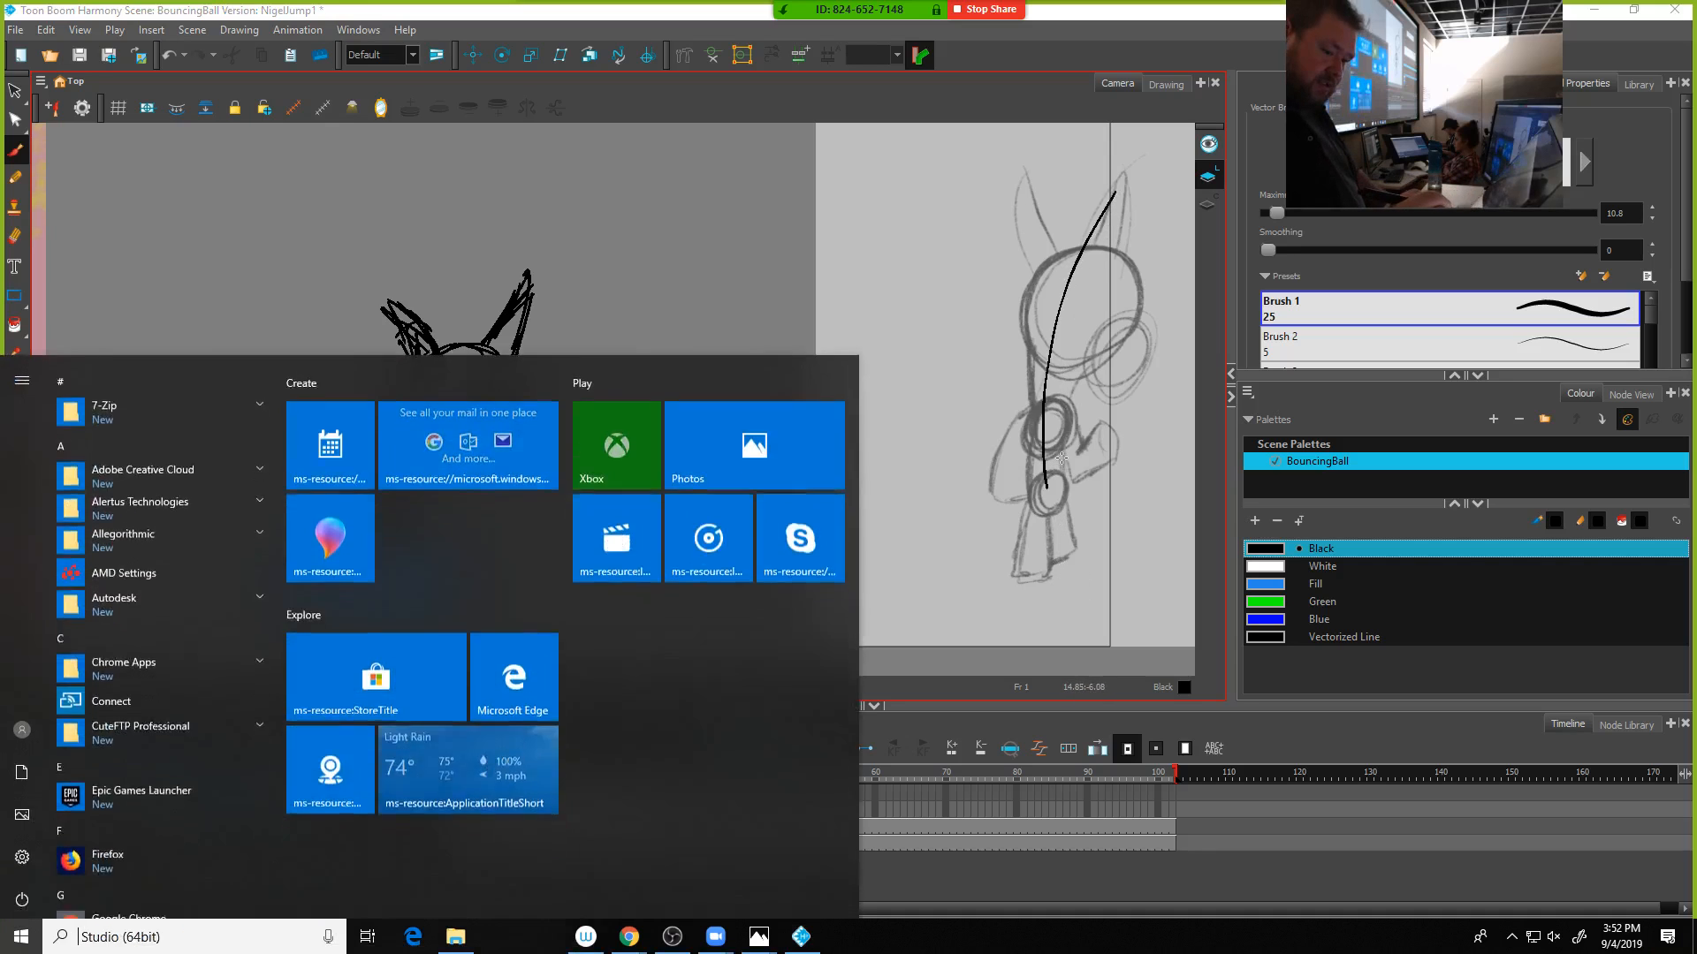
Try redrawing the line of action on the form reference figure as a curve reaching the legs, and clear all its strokes
key(Escape)
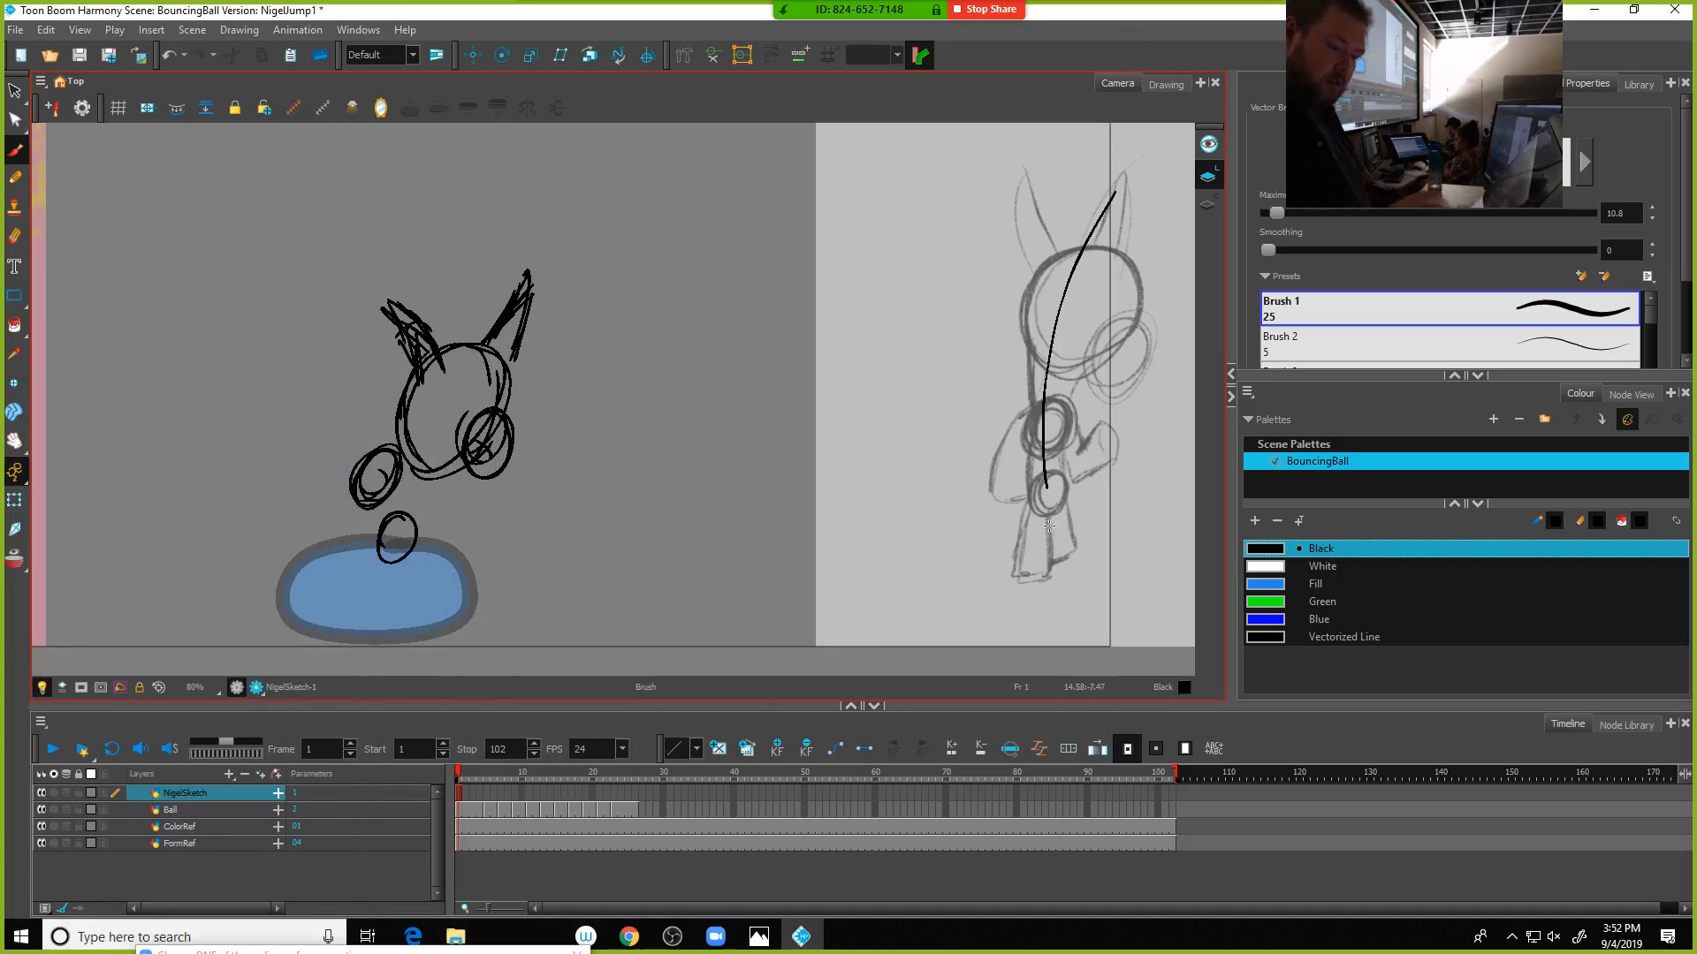
key(ctrl+z)
mouse_move(1046, 537)
mouse_down()
mouse_move(1099, 273)
mouse_move(1153, 195)
mouse_move(1051, 479)
mouse_up()
drag(1107, 253, 1049, 461)
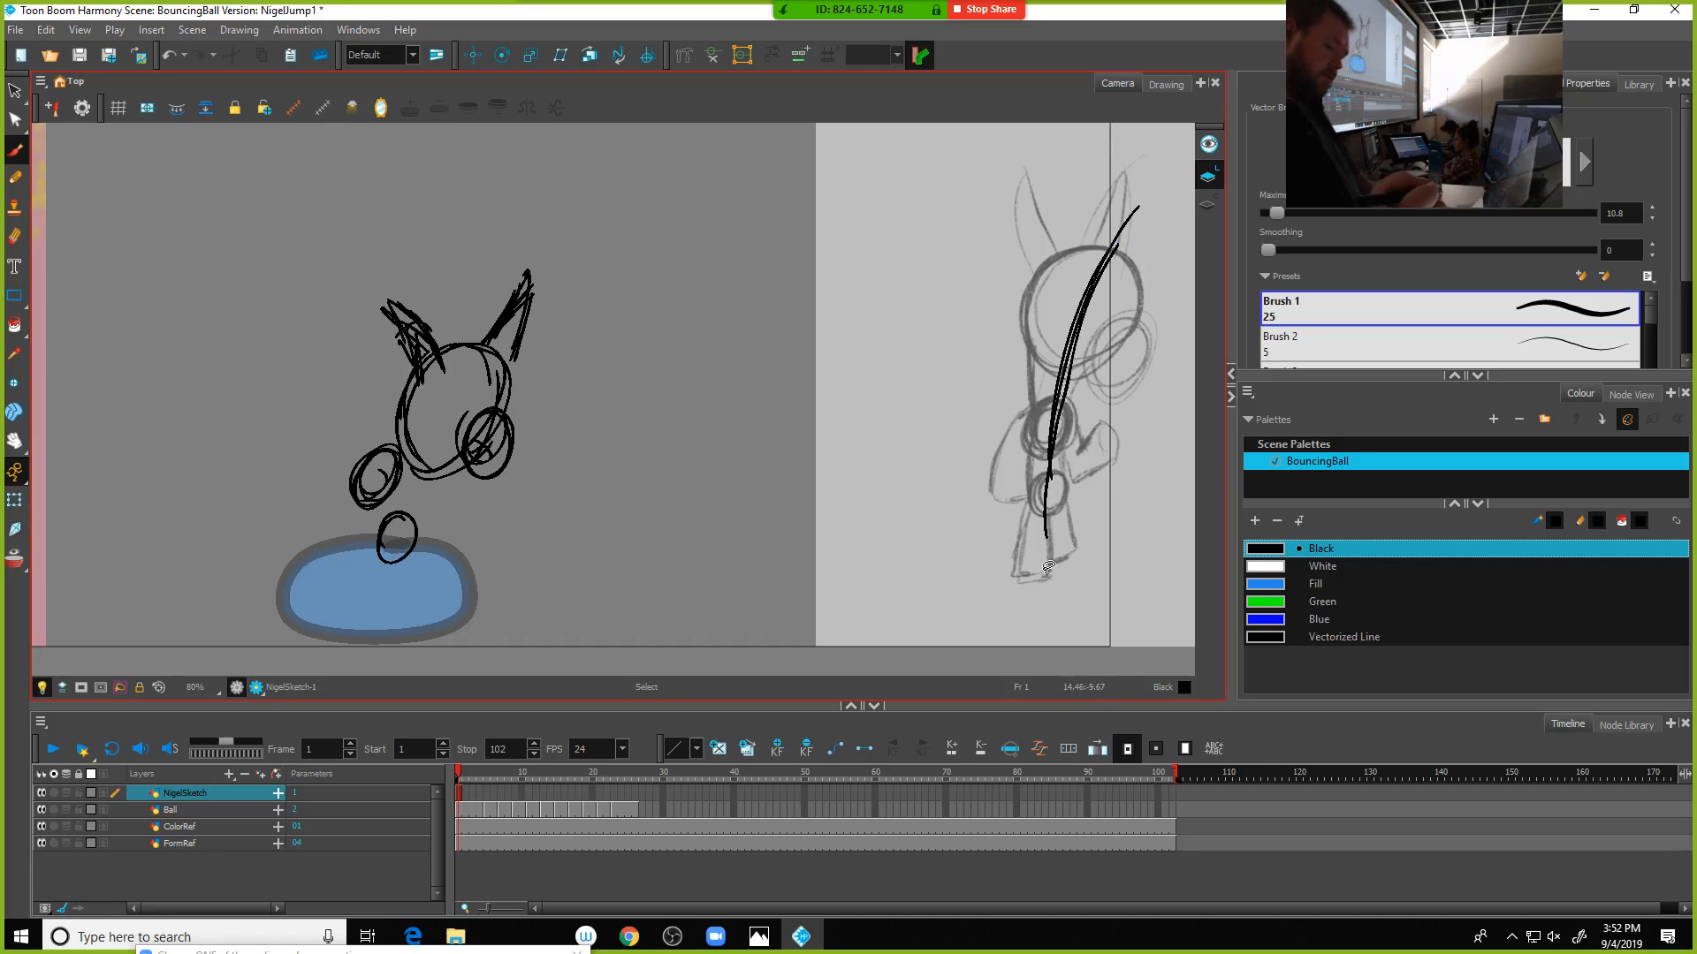
key(ctrl+z)
key(ctrl+z)
key(ctrl+z)
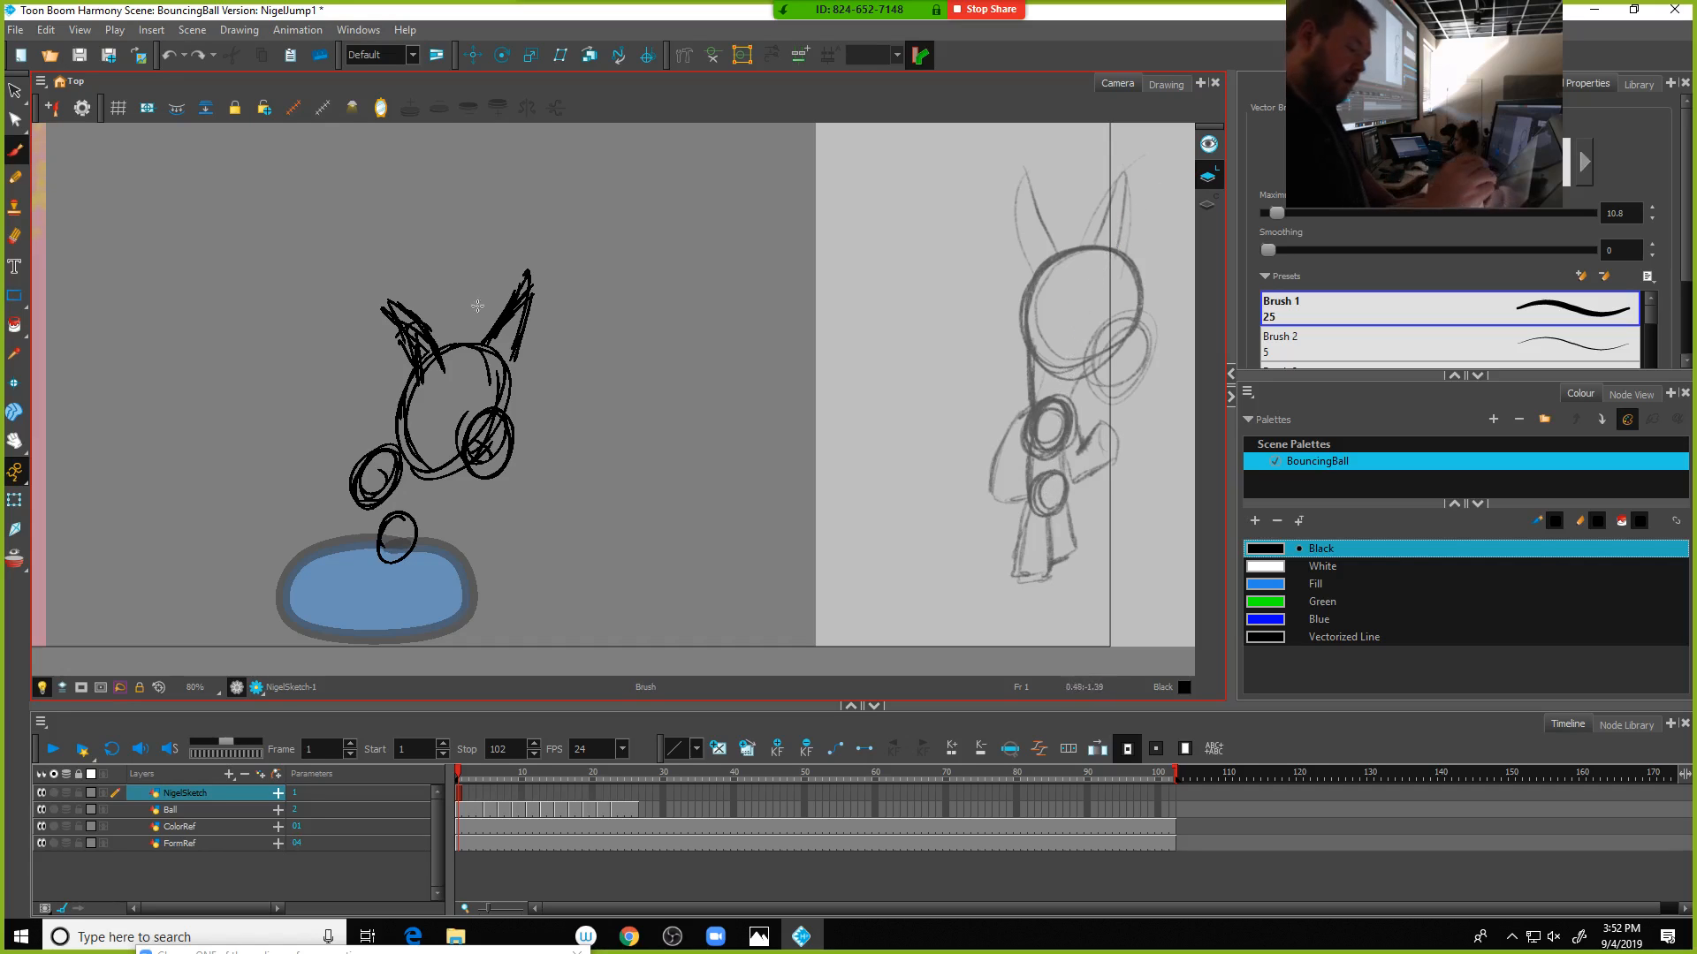
Draw a near-straight line and an S-curve beside the sketch, and try S-curved lines of action through the sketched figure
drag(776, 219, 734, 581)
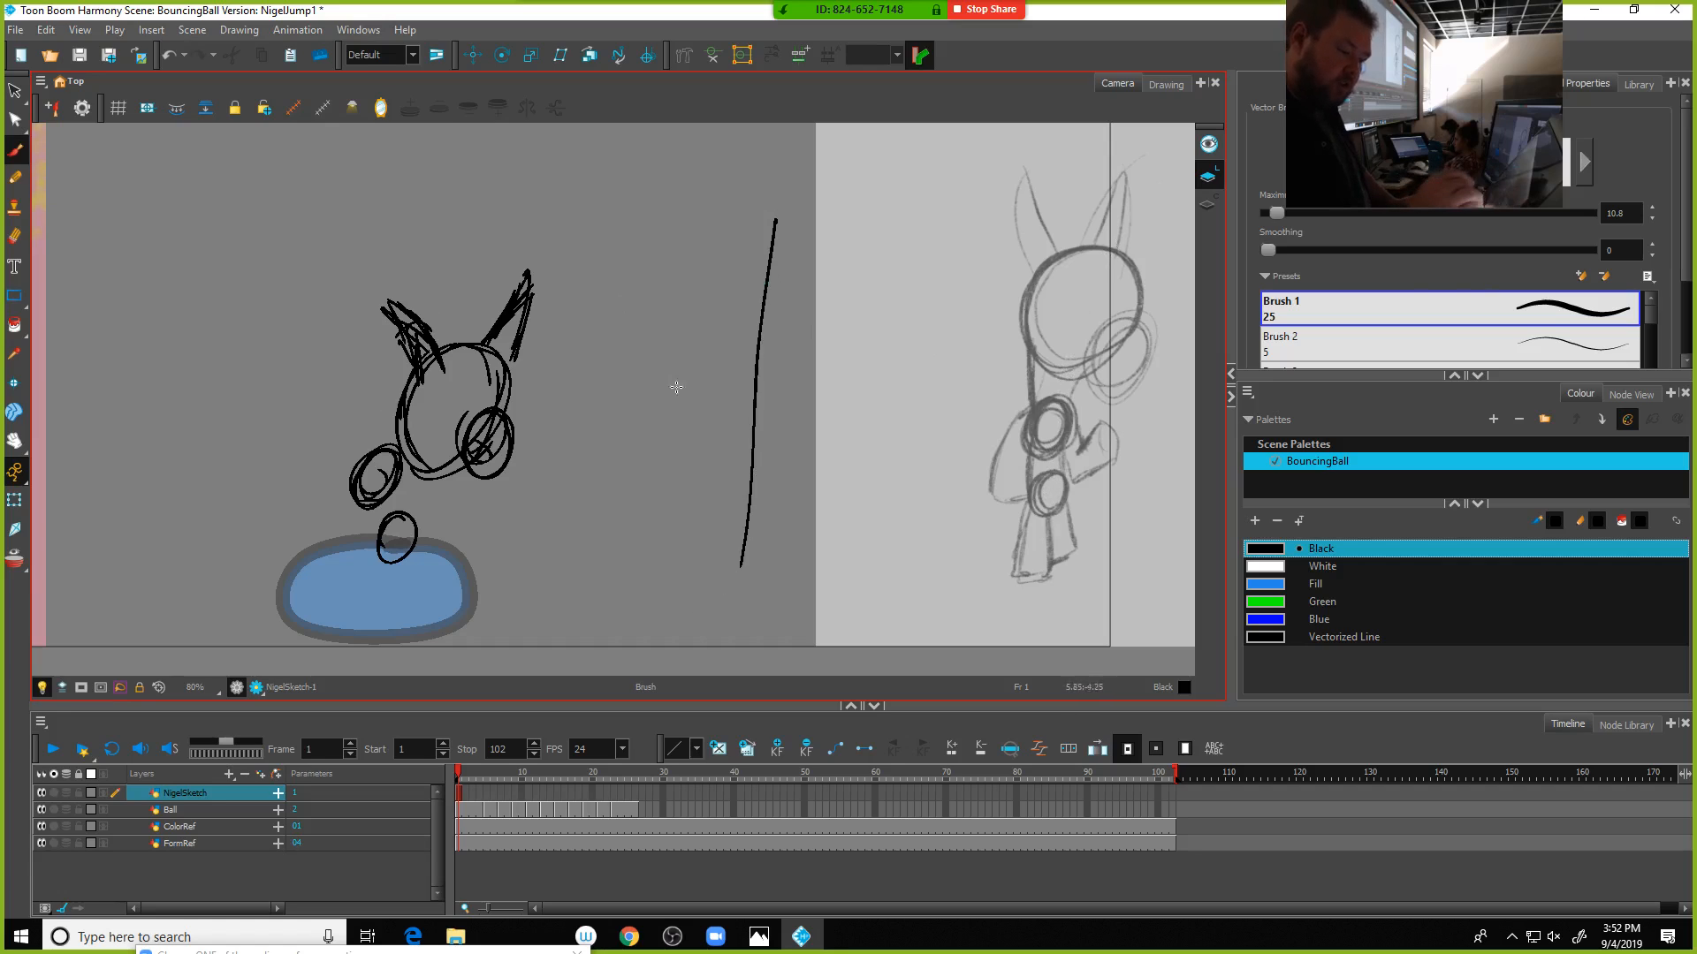
mouse_move(690, 346)
mouse_down()
mouse_move(632, 394)
mouse_move(621, 436)
mouse_move(655, 465)
mouse_move(646, 568)
mouse_up()
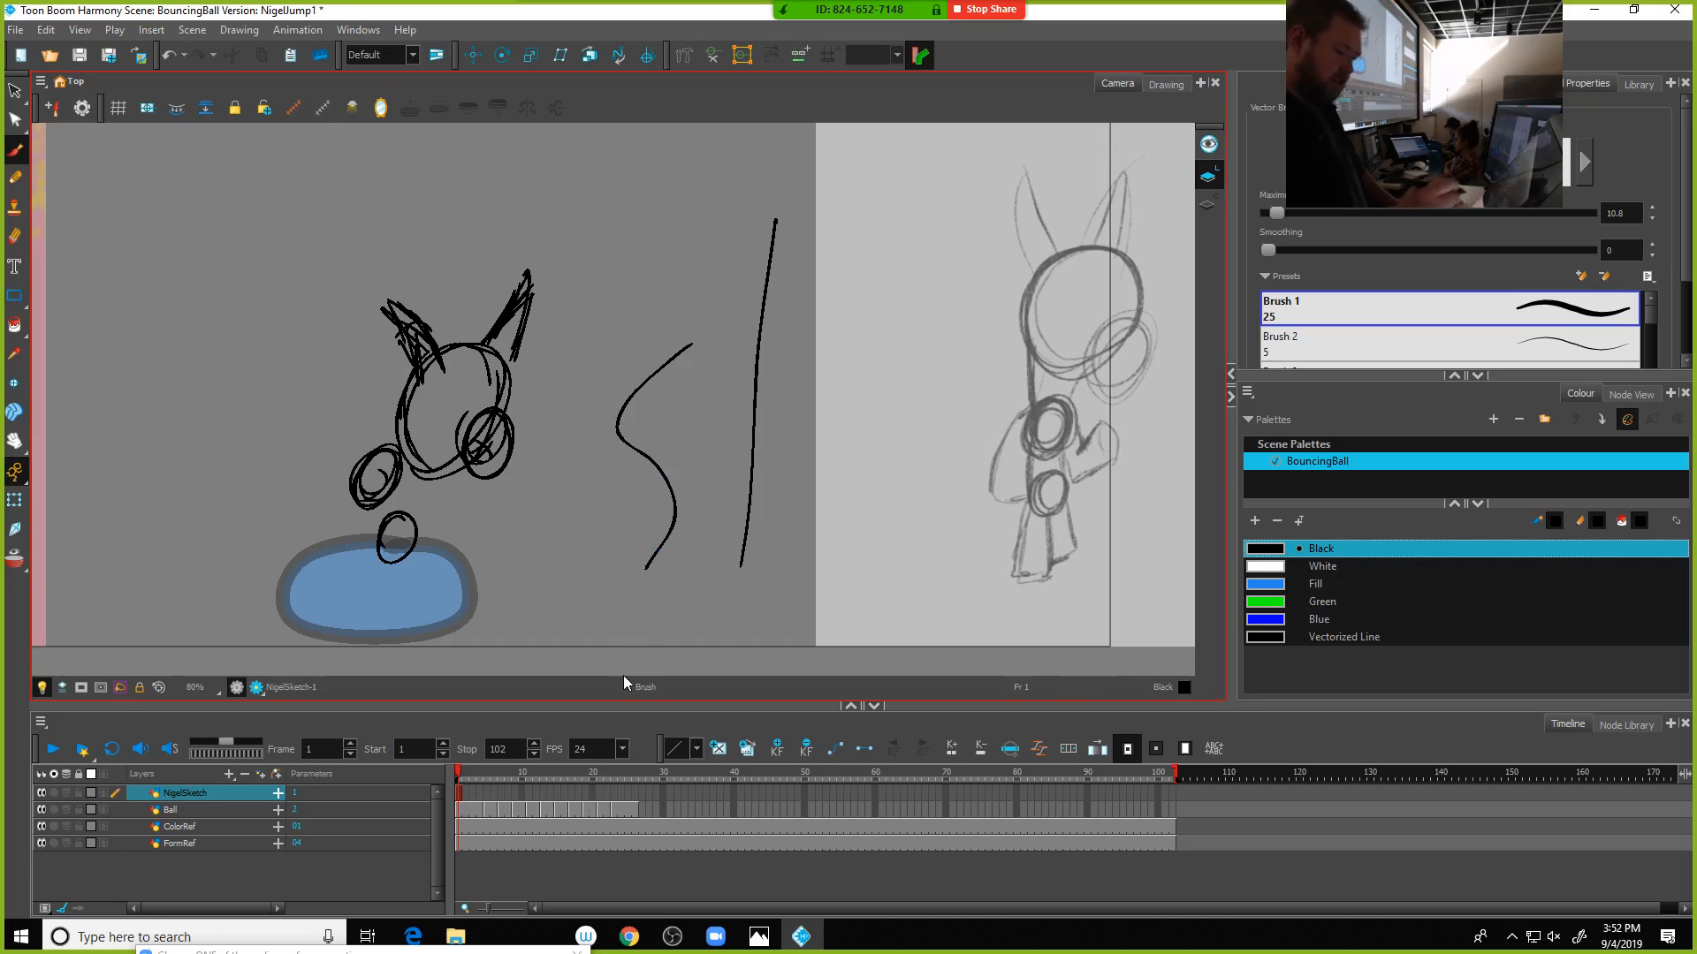
mouse_move(517, 402)
mouse_down()
mouse_move(397, 482)
mouse_move(470, 430)
mouse_move(422, 423)
mouse_move(391, 545)
mouse_up()
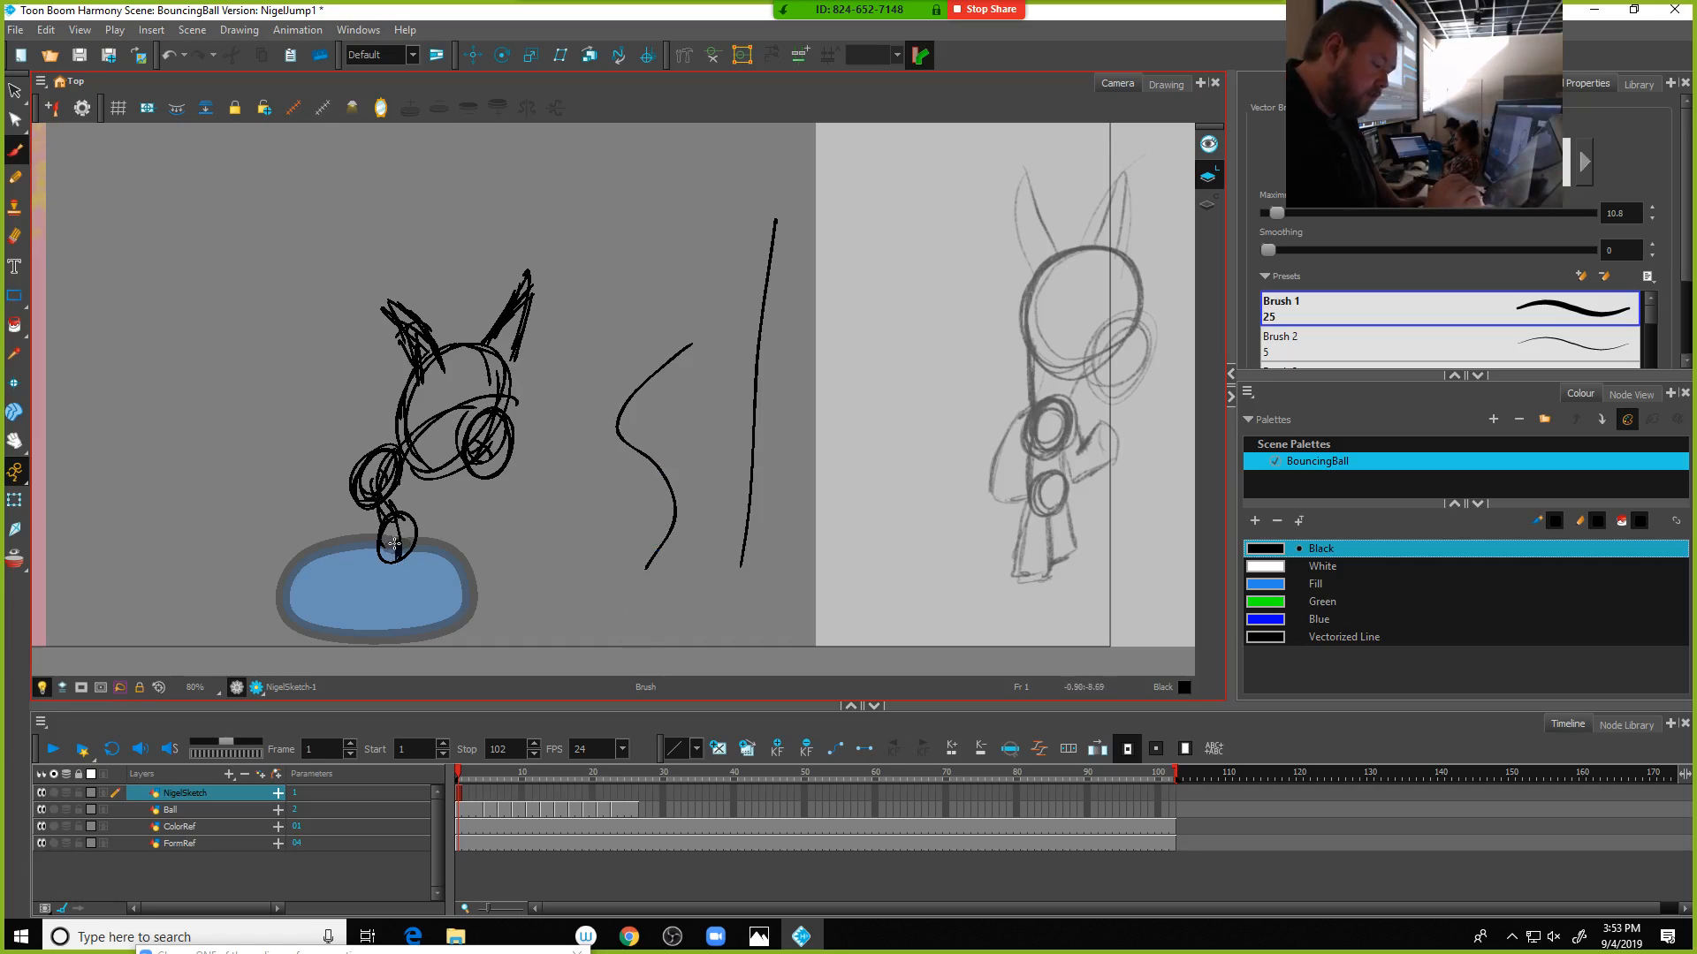
mouse_move(523, 399)
mouse_down()
mouse_move(397, 463)
mouse_move(435, 407)
mouse_move(394, 444)
mouse_move(373, 493)
mouse_move(417, 539)
mouse_up()
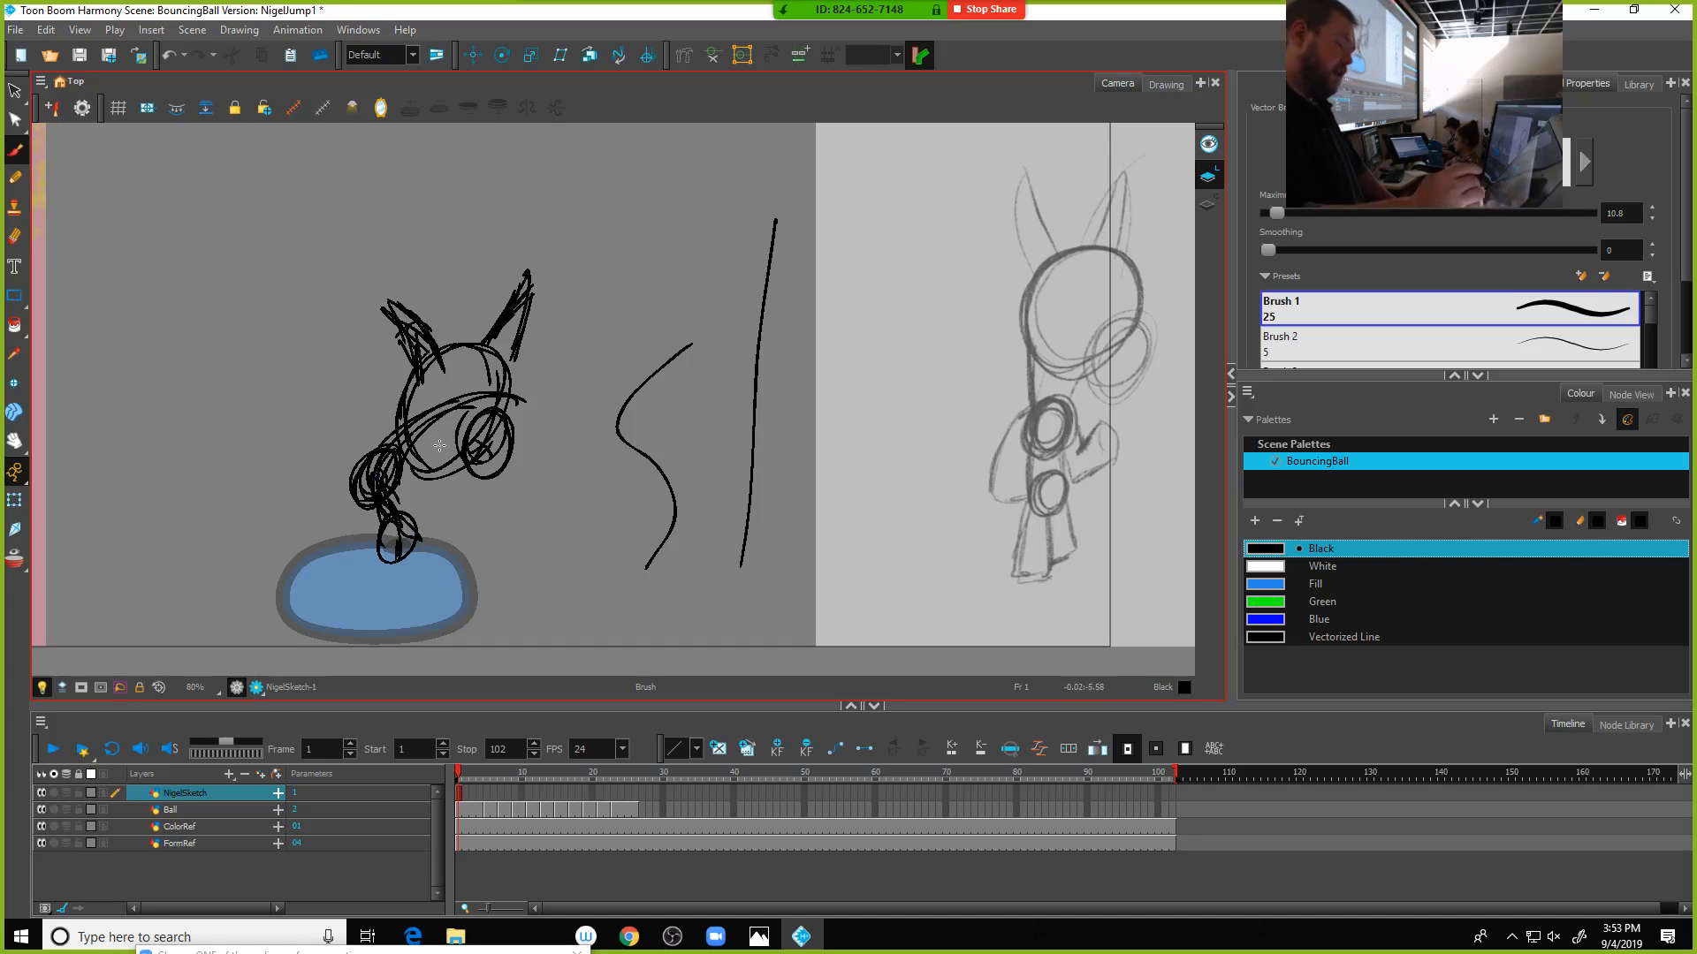
key(ctrl+z)
key(ctrl+z)
key(ctrl+z)
key(ctrl+z)
key(ctrl+z)
key(ctrl+z)
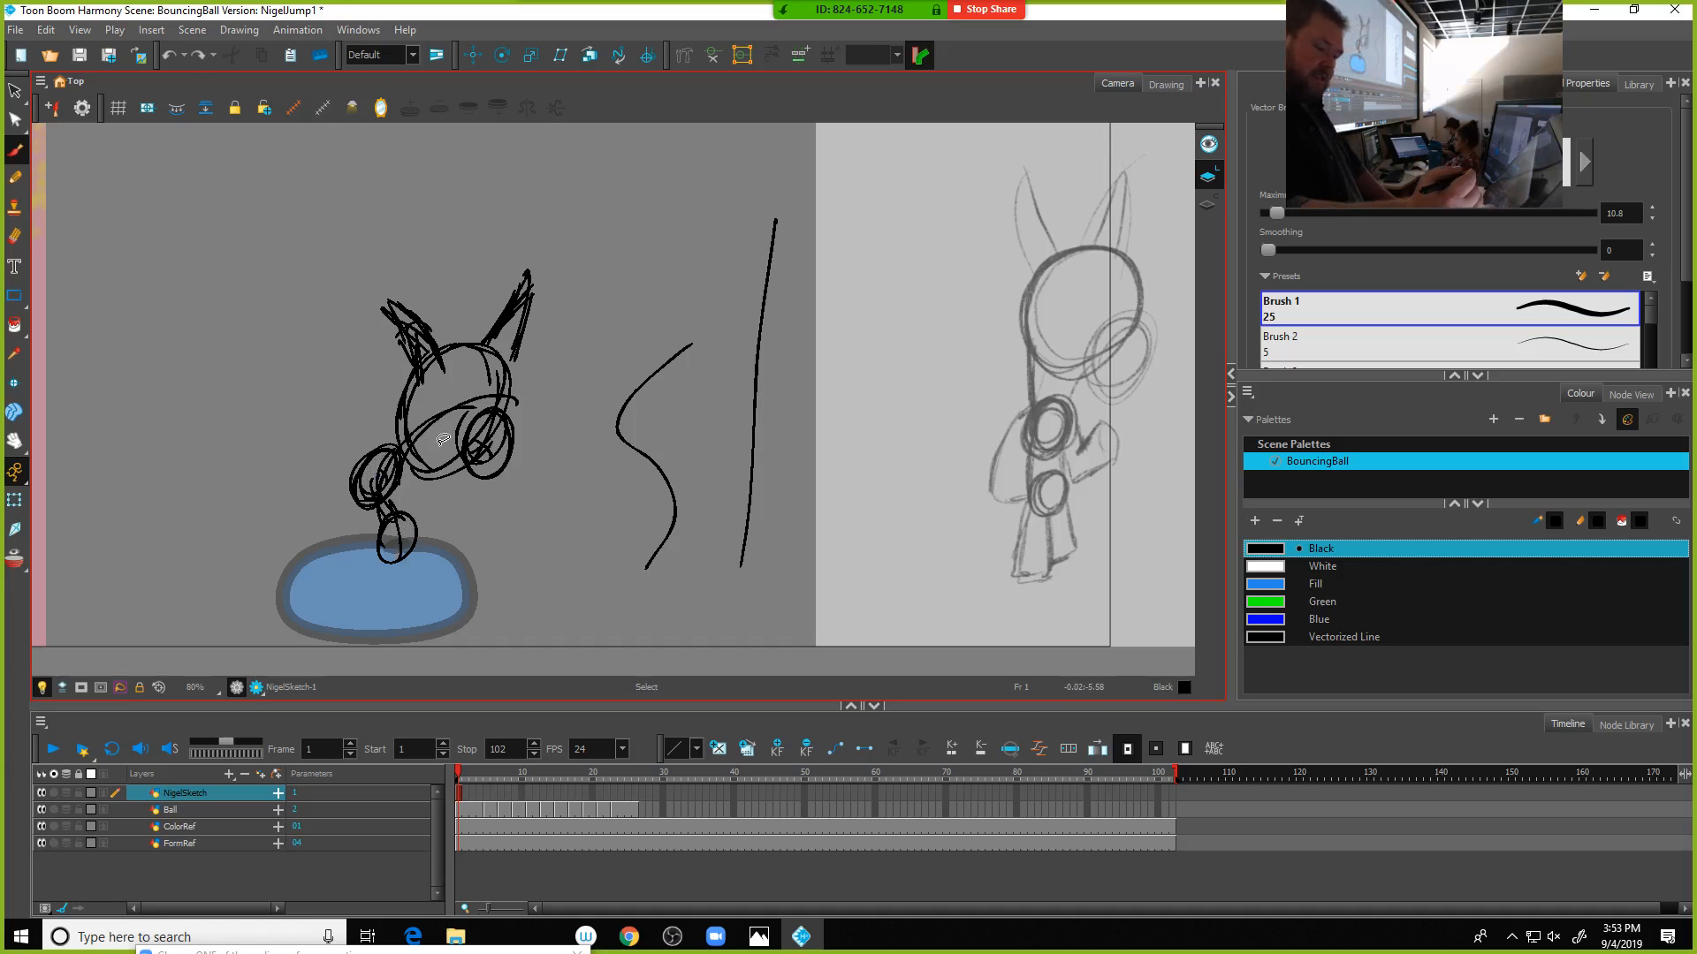
key(ctrl+z)
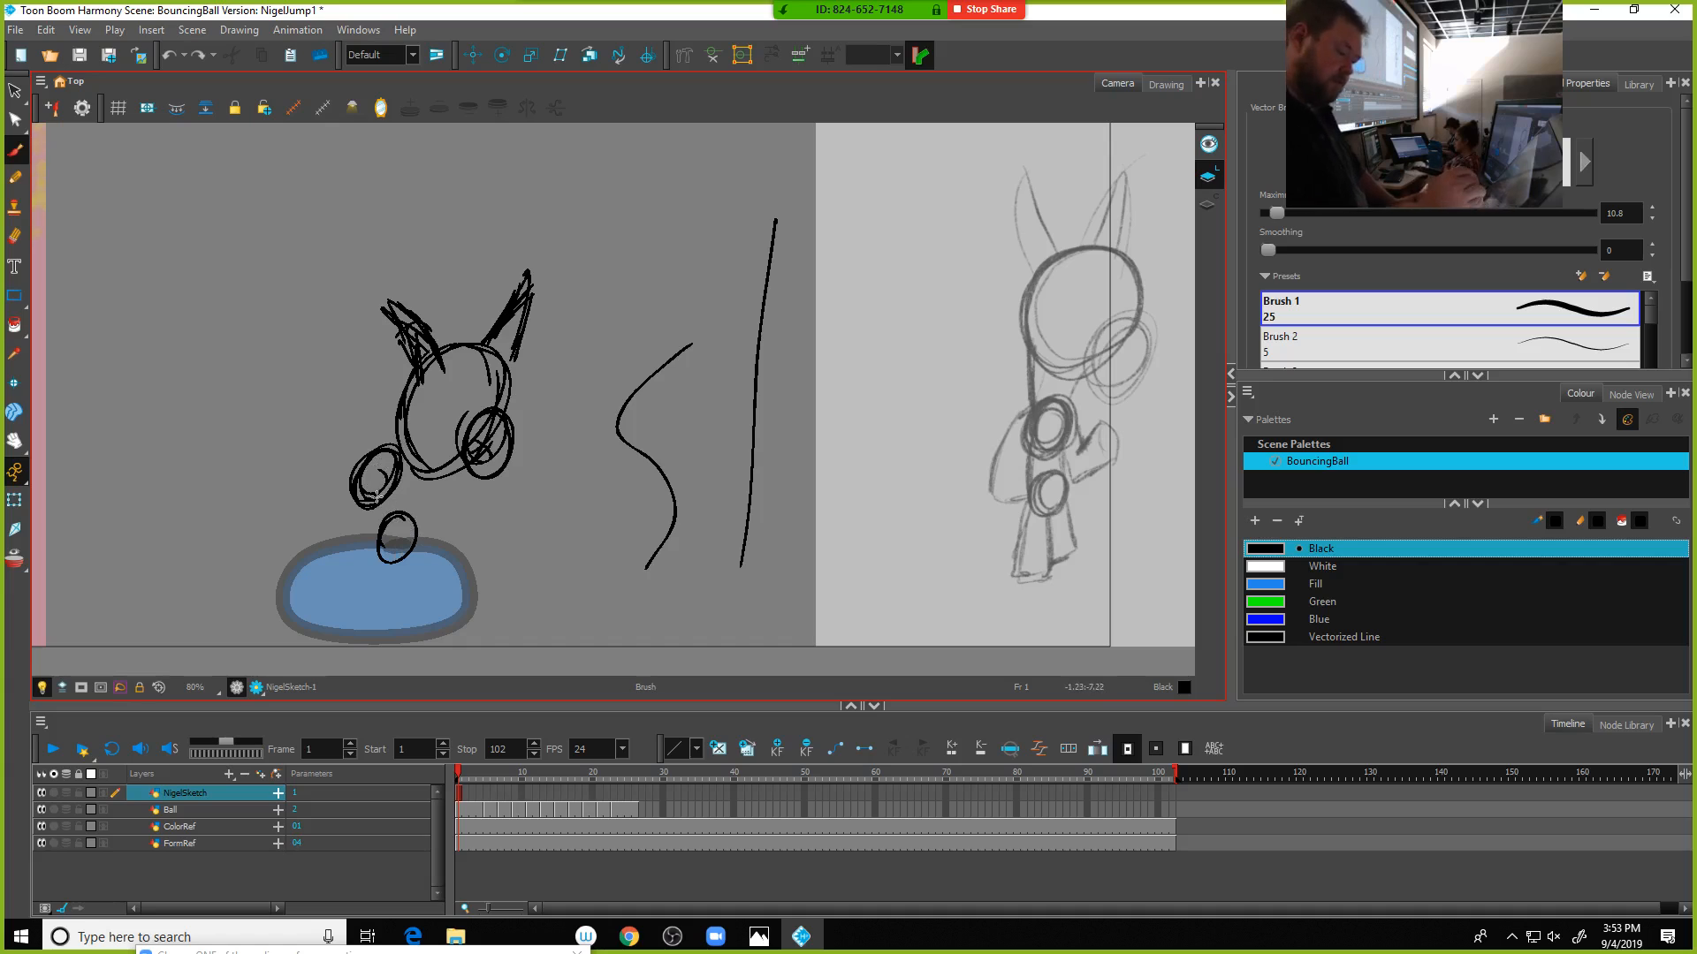
Select the sketched head, ears, muzzle and chest together and move them slightly down toward the hip oval
click(15, 90)
mouse_move(521, 209)
mouse_down()
mouse_move(446, 212)
mouse_move(314, 517)
mouse_move(575, 413)
mouse_move(576, 302)
mouse_up()
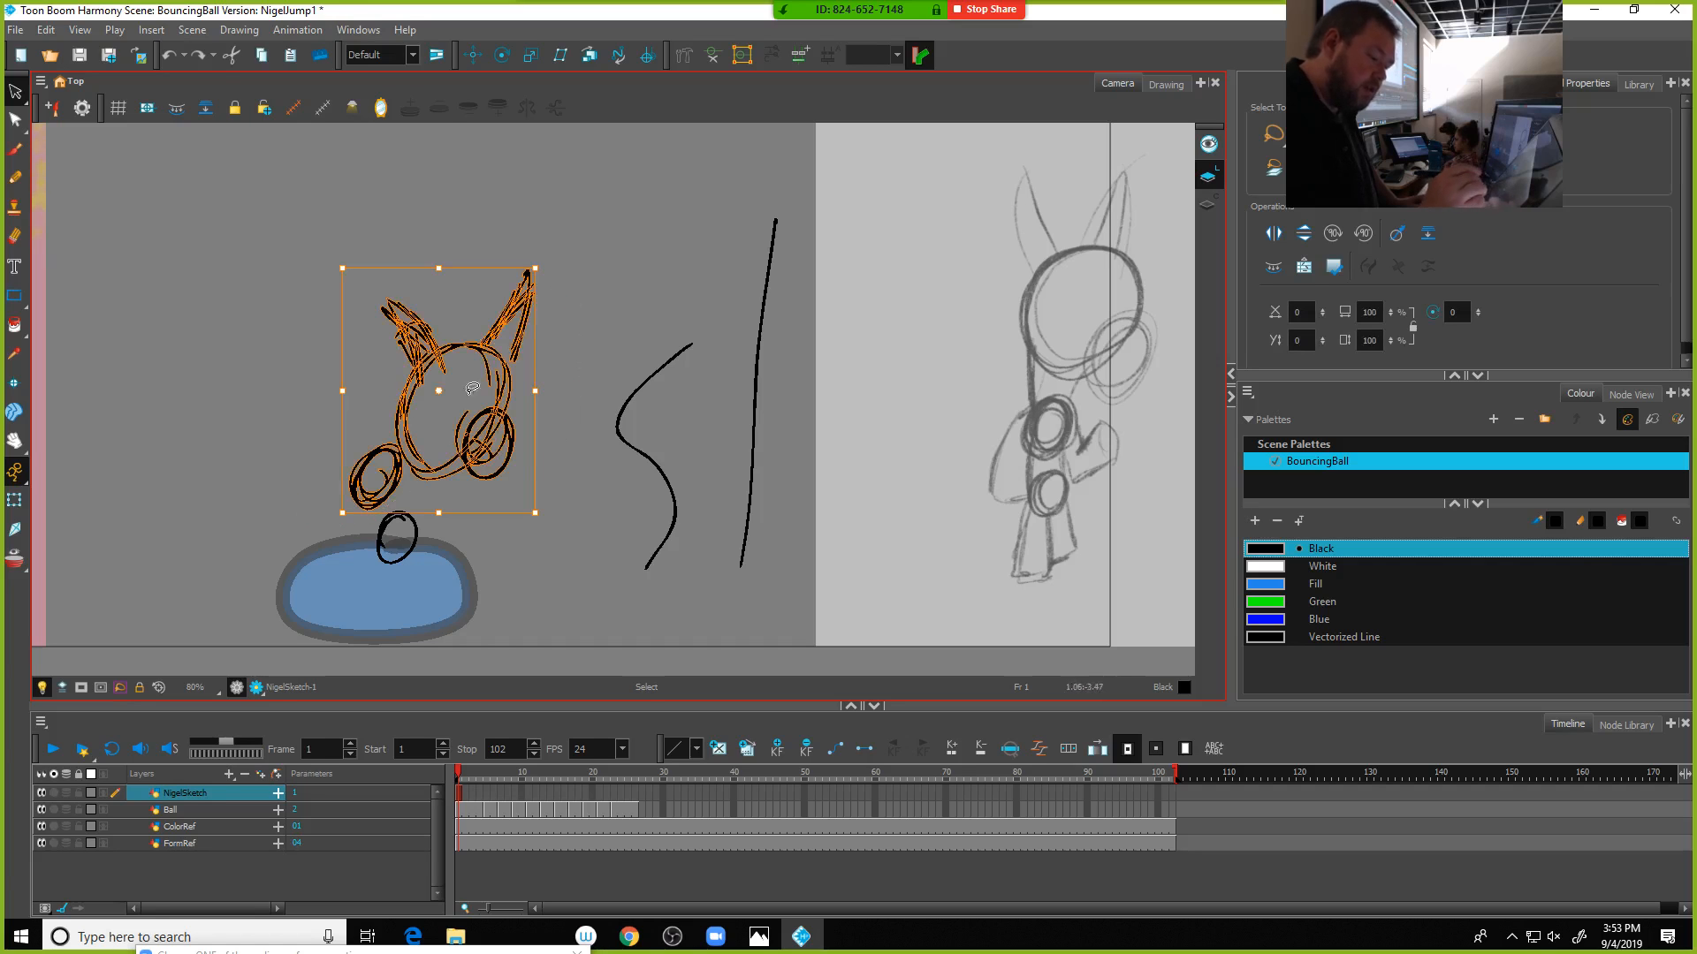
drag(464, 456, 457, 472)
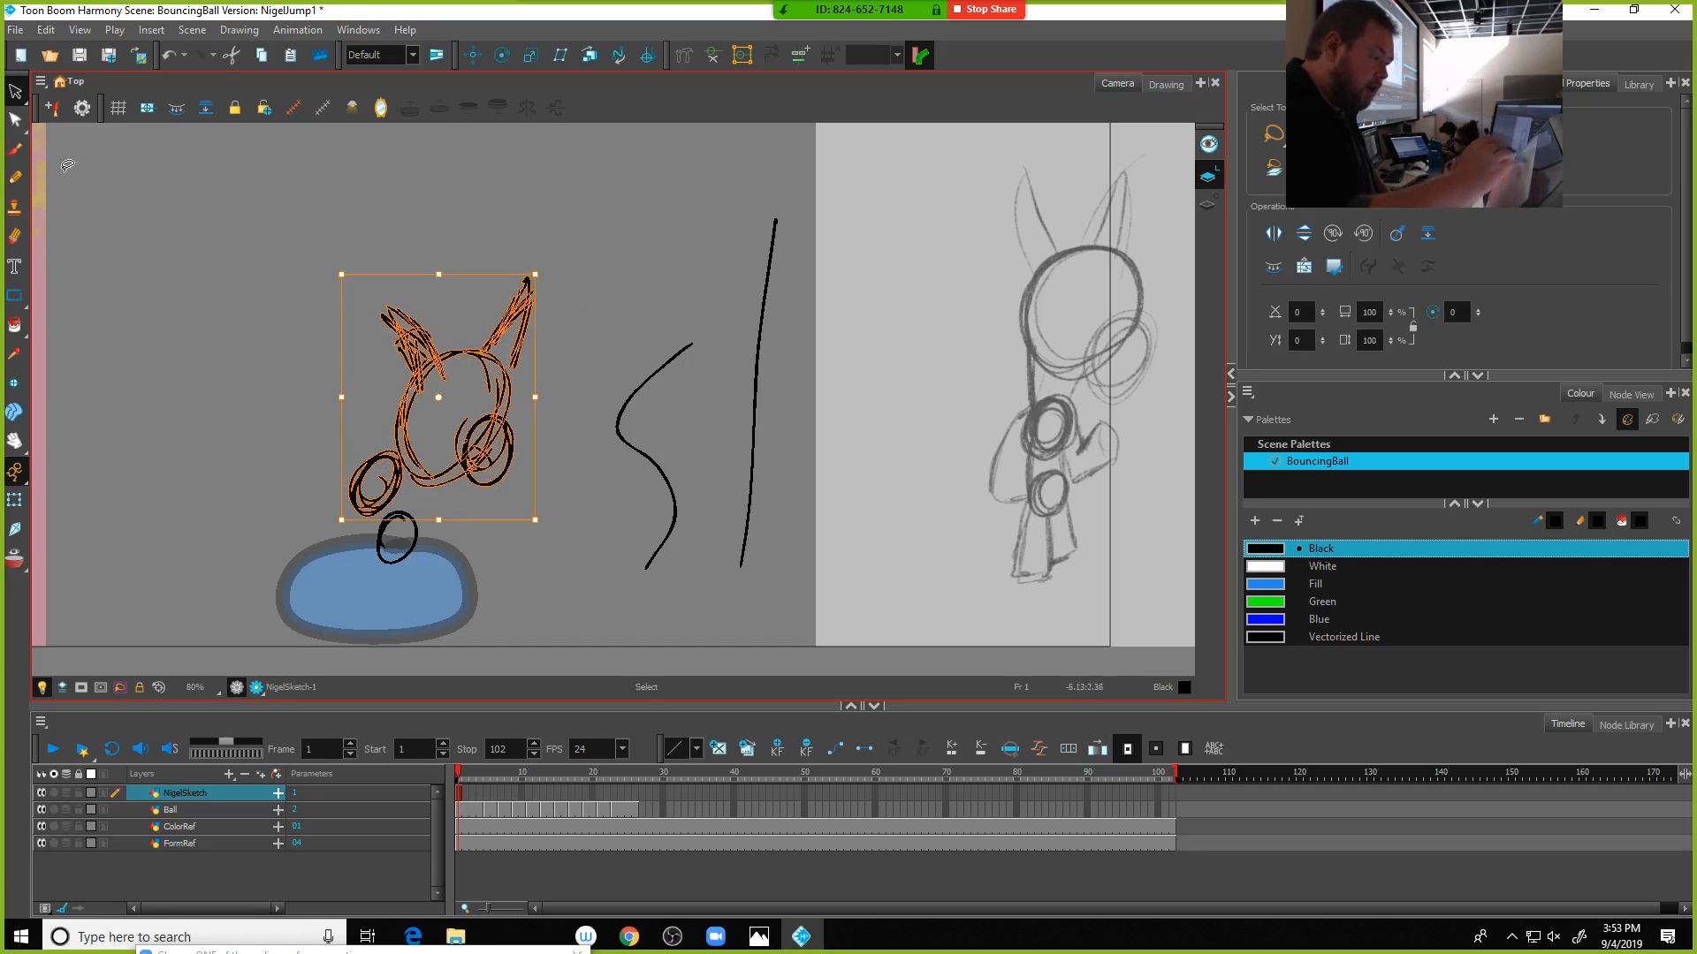
Sketch two bent legs with feet using the Brush, running from the hip oval down over the squashed ball
click(21, 146)
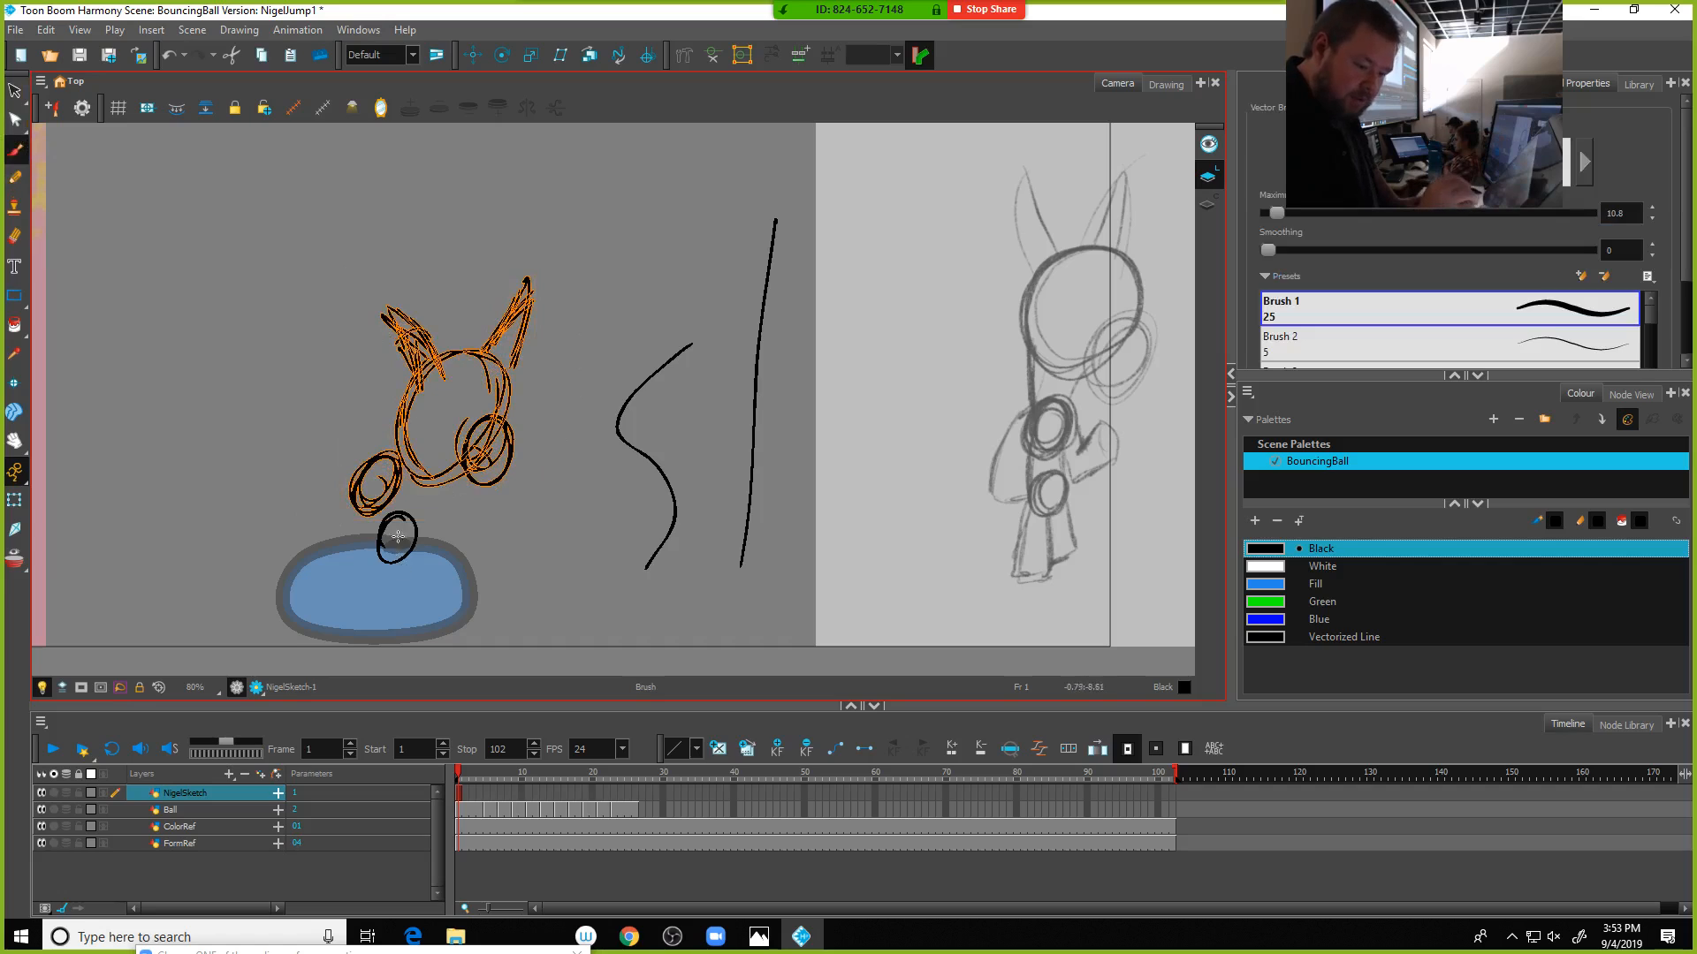
mouse_move(391, 546)
mouse_down()
mouse_move(396, 531)
mouse_move(415, 563)
mouse_up()
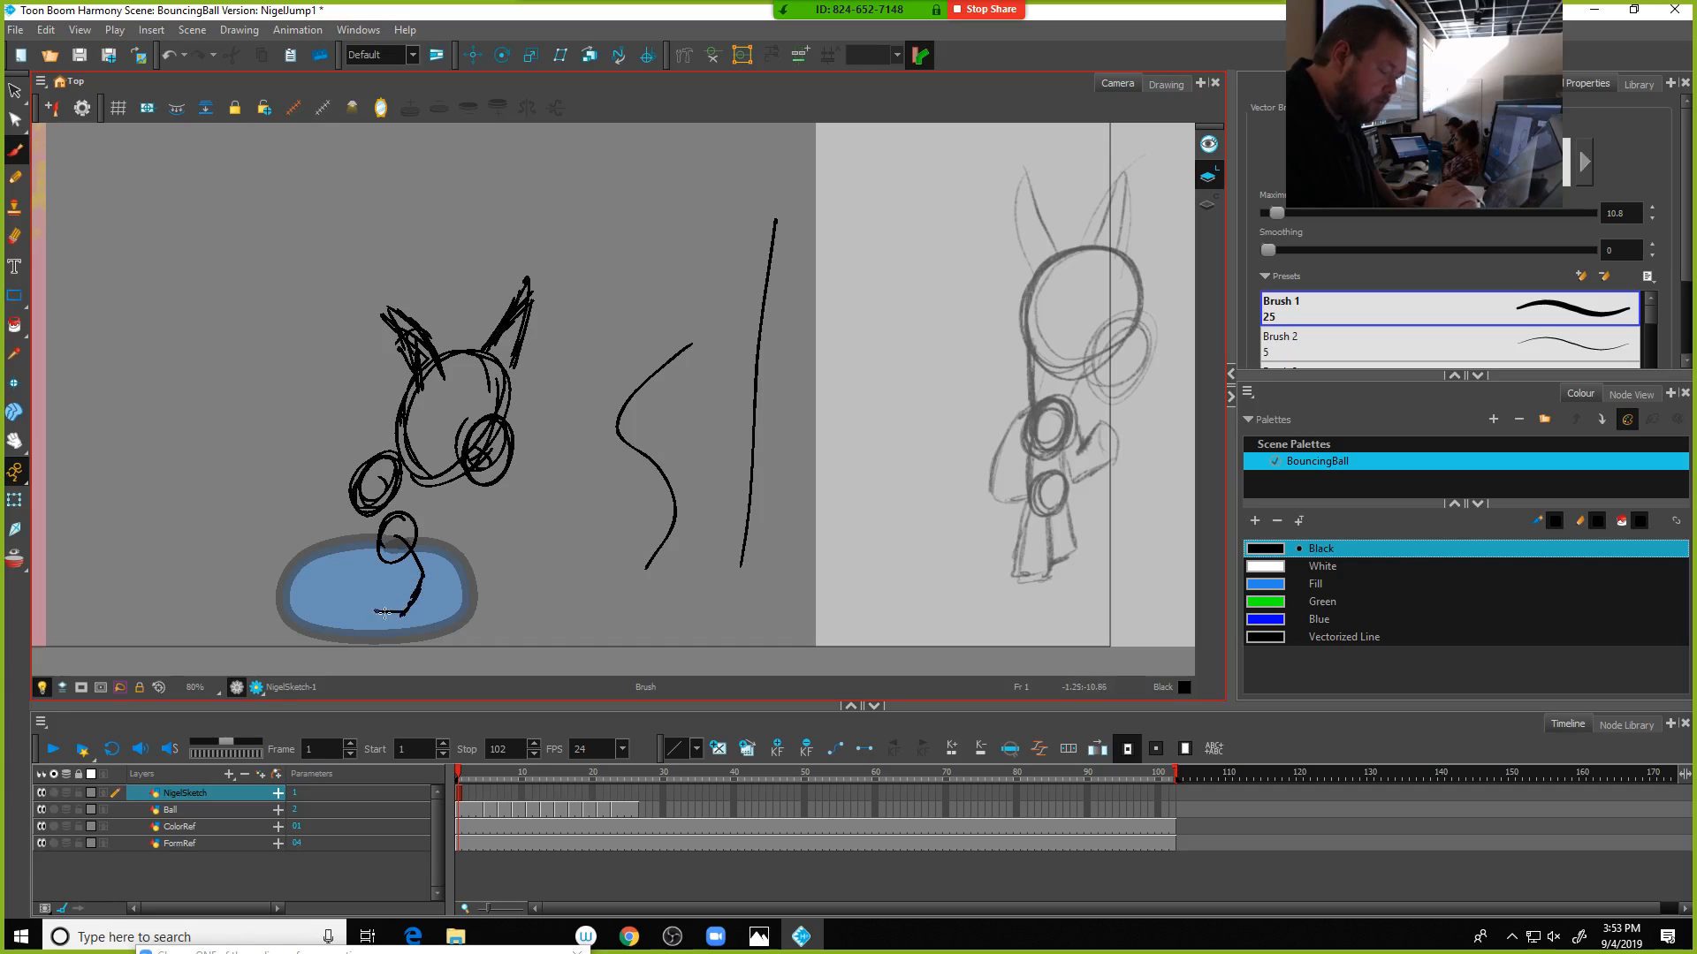
mouse_move(360, 605)
mouse_down()
mouse_move(387, 535)
mouse_move(436, 543)
mouse_move(452, 559)
mouse_move(413, 608)
mouse_up()
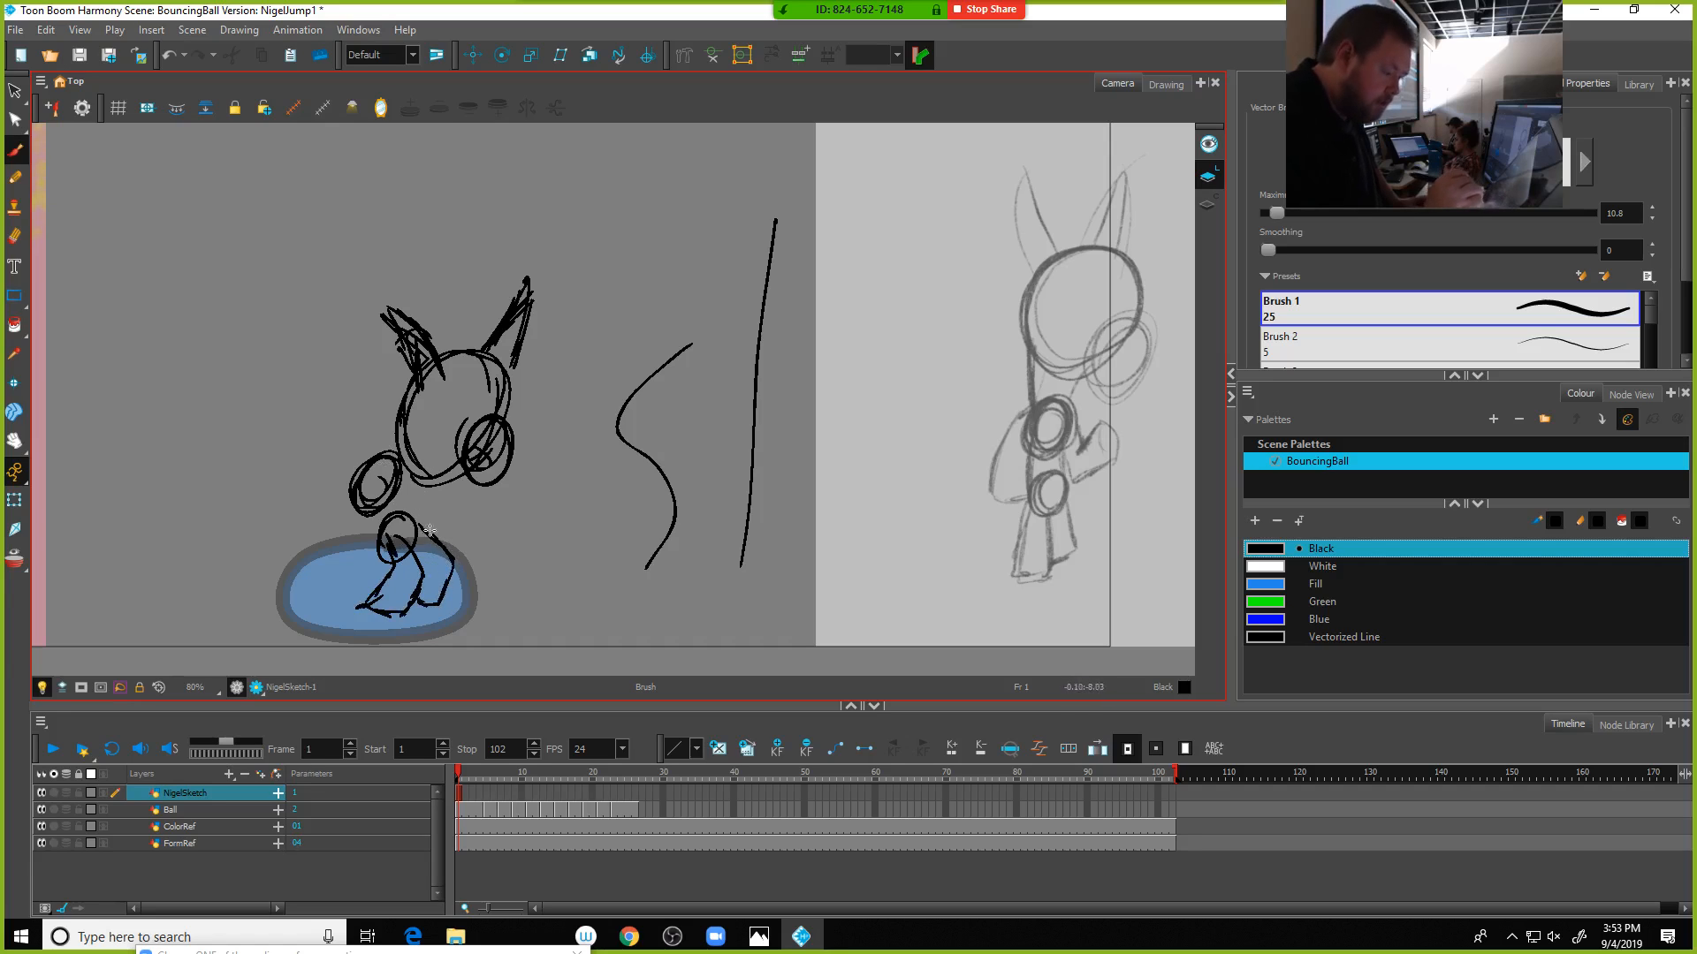
Shift the sketched head and chest together to the right over the legs and tilt them slightly forward
key(alt+s)
mouse_move(485, 219)
mouse_down()
mouse_move(354, 269)
mouse_move(306, 463)
mouse_move(341, 518)
mouse_move(370, 515)
mouse_move(456, 490)
mouse_move(567, 420)
mouse_move(496, 439)
mouse_up()
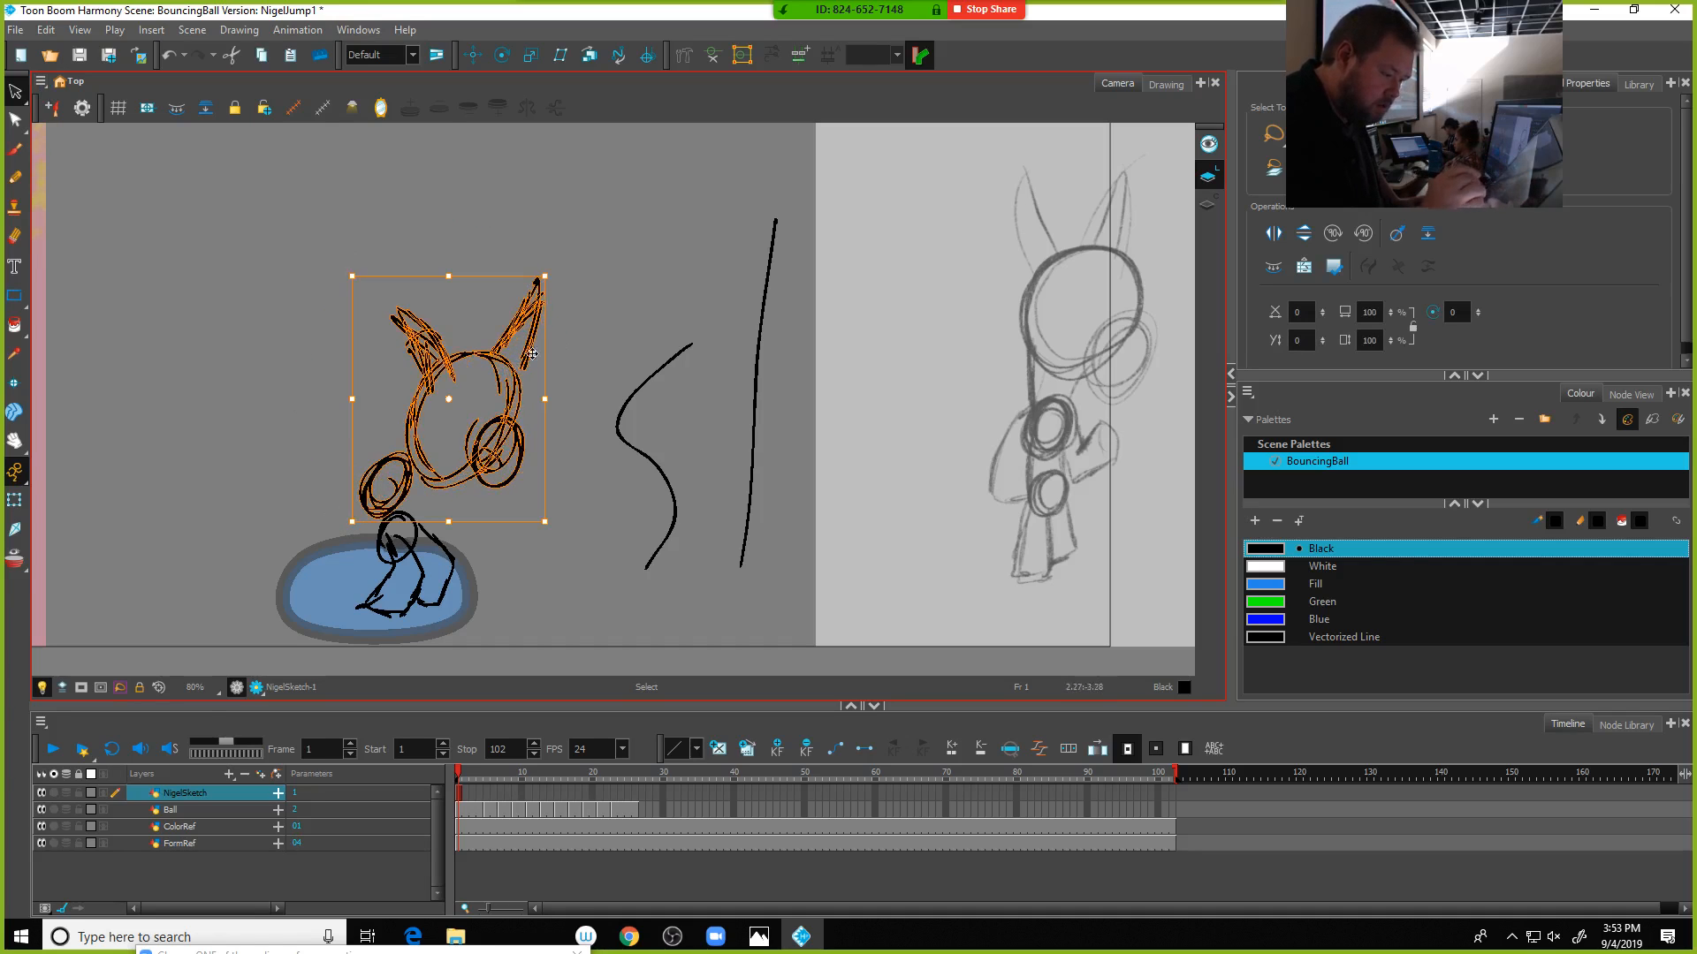
drag(553, 270, 569, 285)
drag(472, 459, 490, 469)
Select only the head with its ears and muzzle, reposition it above the chest, and scale it slightly wider and shorter
mouse_move(630, 276)
mouse_down()
mouse_move(606, 267)
mouse_move(421, 438)
mouse_move(566, 495)
mouse_move(619, 291)
mouse_up()
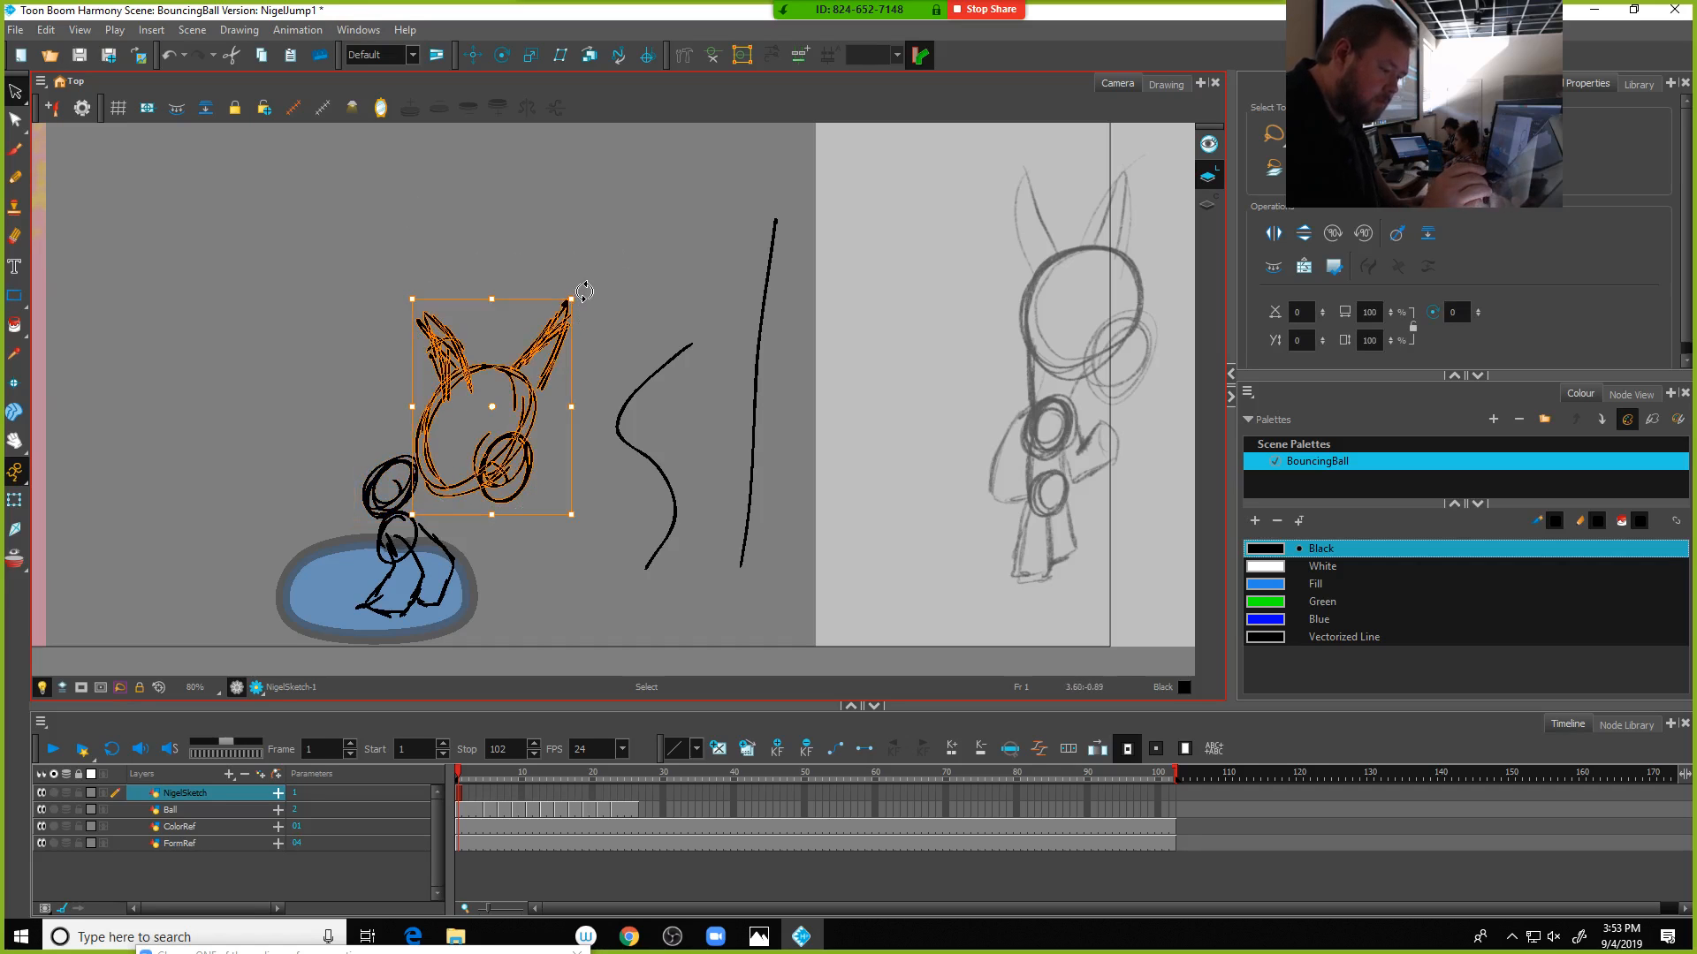
mouse_move(533, 390)
mouse_down()
mouse_move(515, 381)
mouse_move(515, 426)
mouse_up()
drag(496, 300, 499, 301)
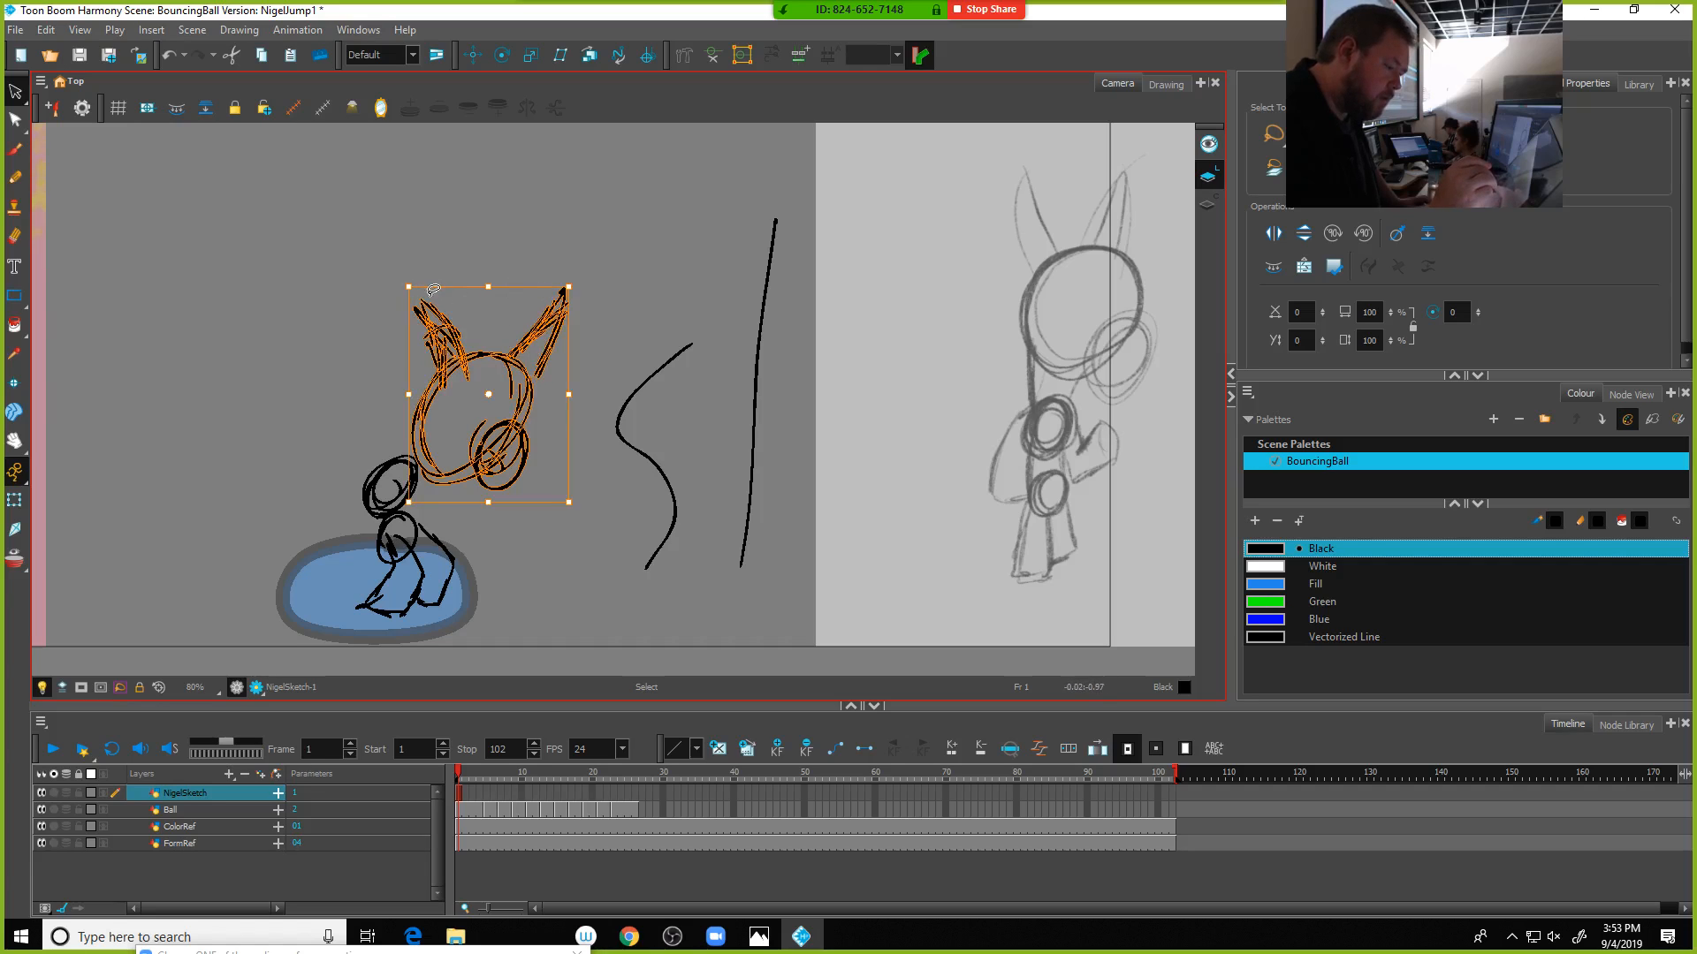
drag(407, 288, 387, 304)
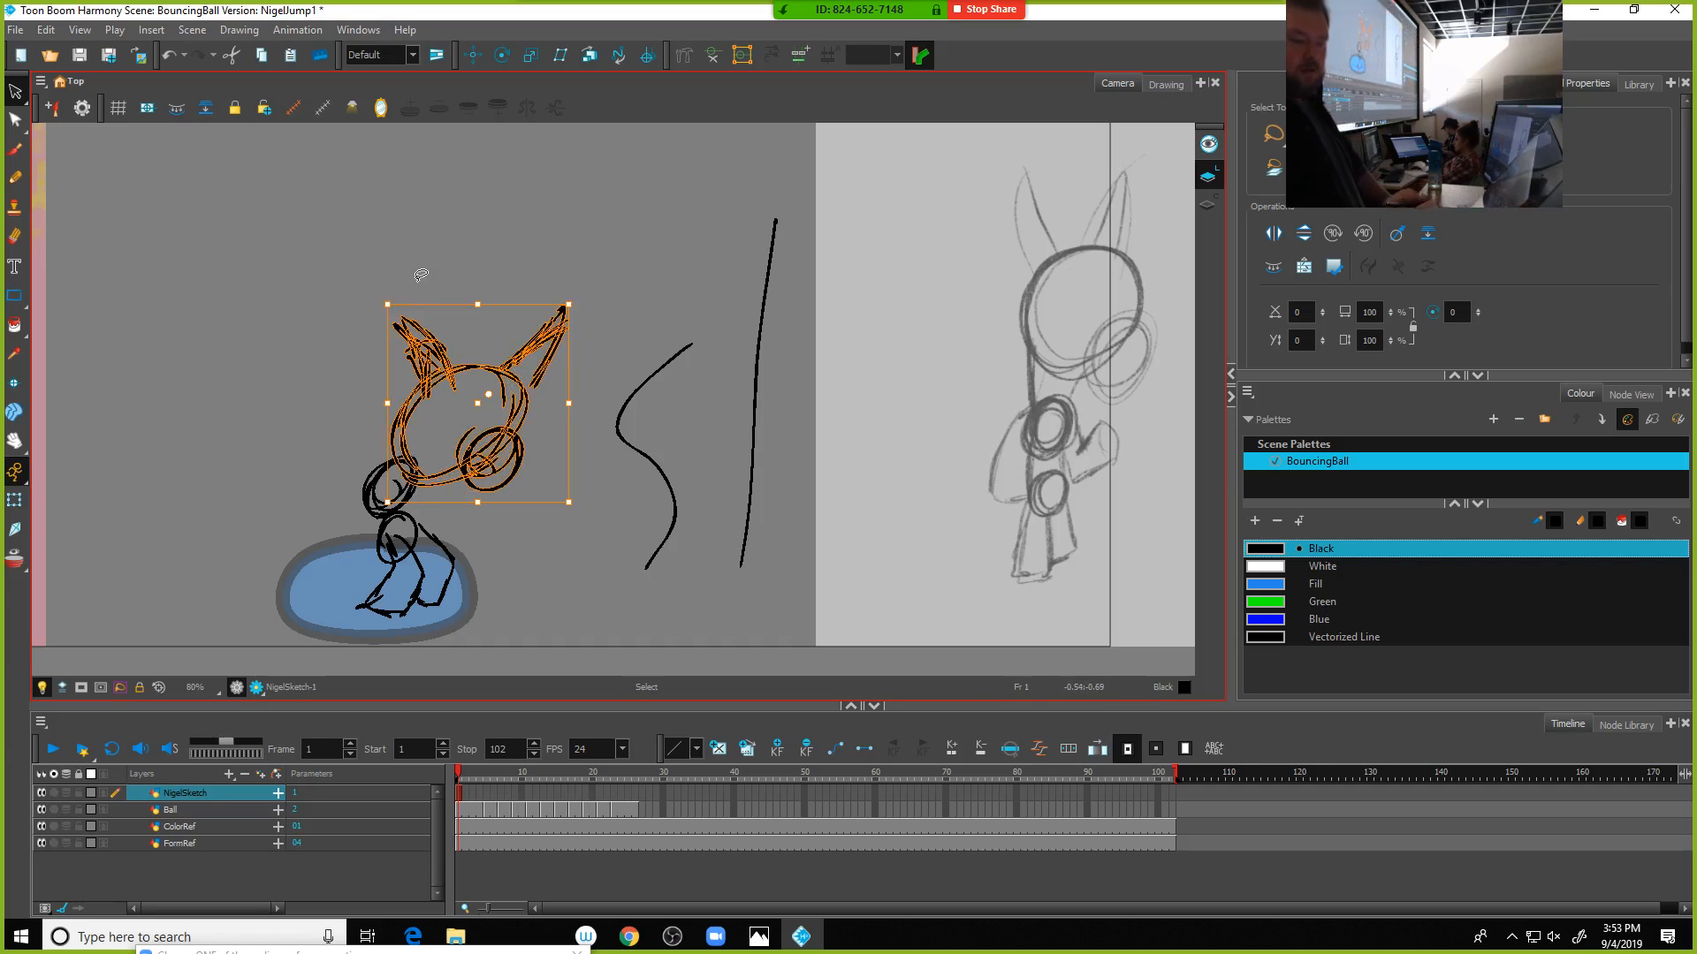
Brush in a bent back arm behind the chest, replacing its first attempt, and a front arm below the muzzle
click(14, 148)
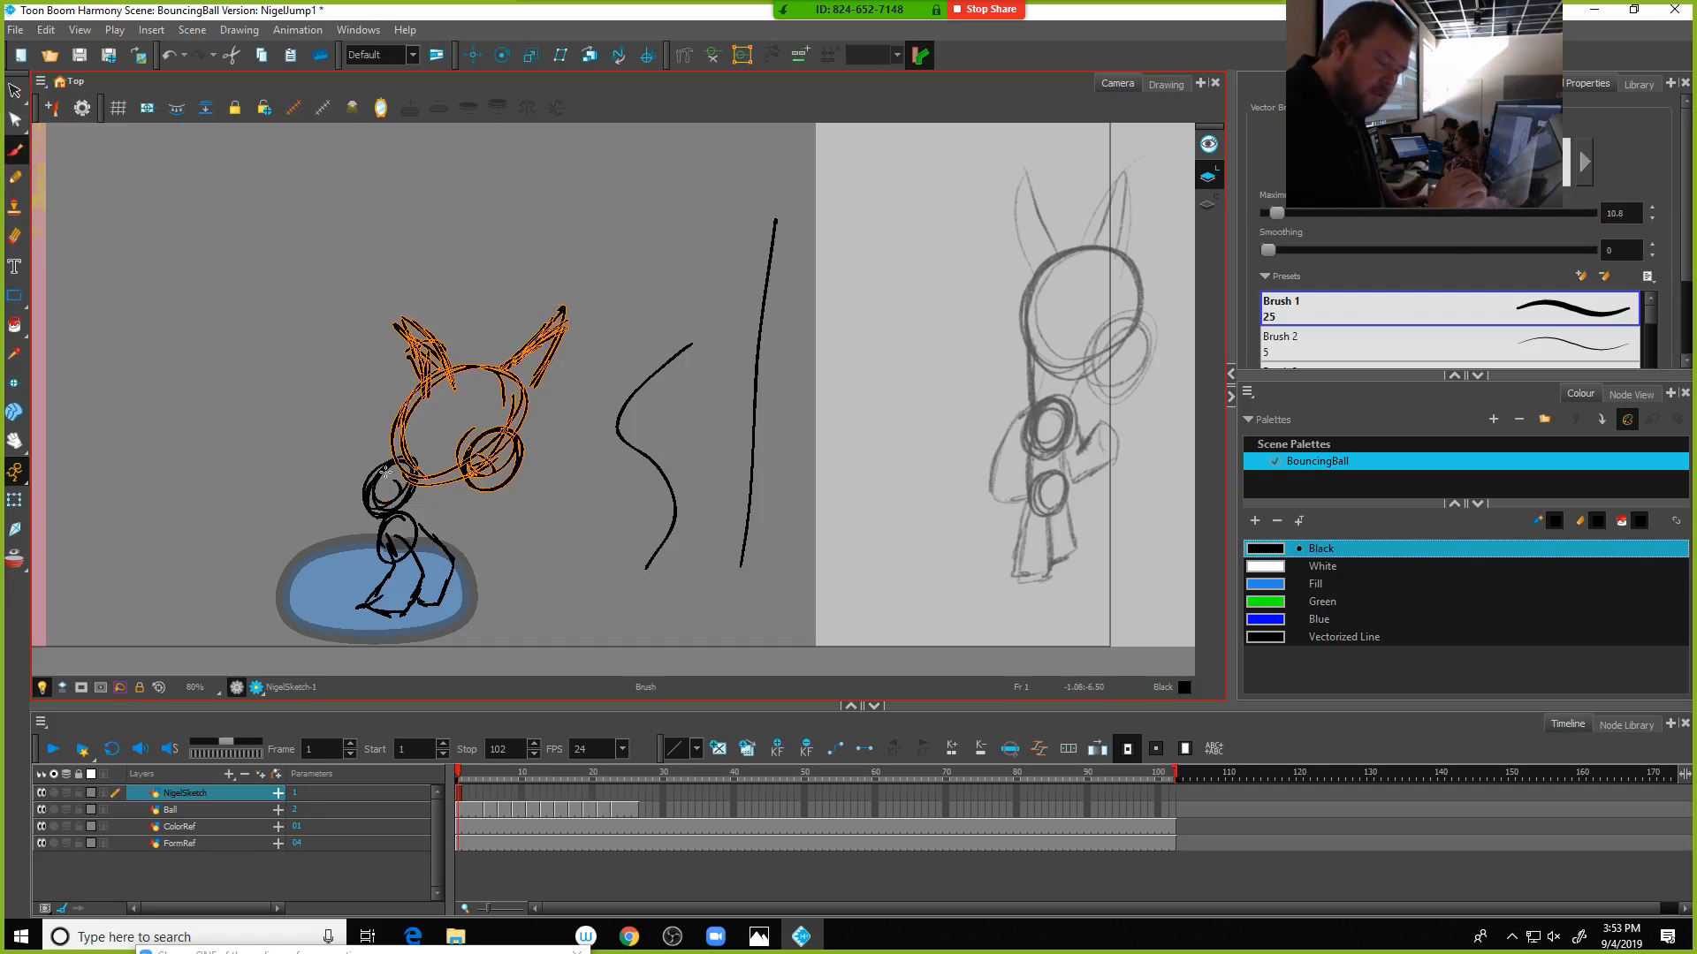
mouse_move(386, 471)
mouse_down()
mouse_move(348, 447)
mouse_move(326, 456)
mouse_up()
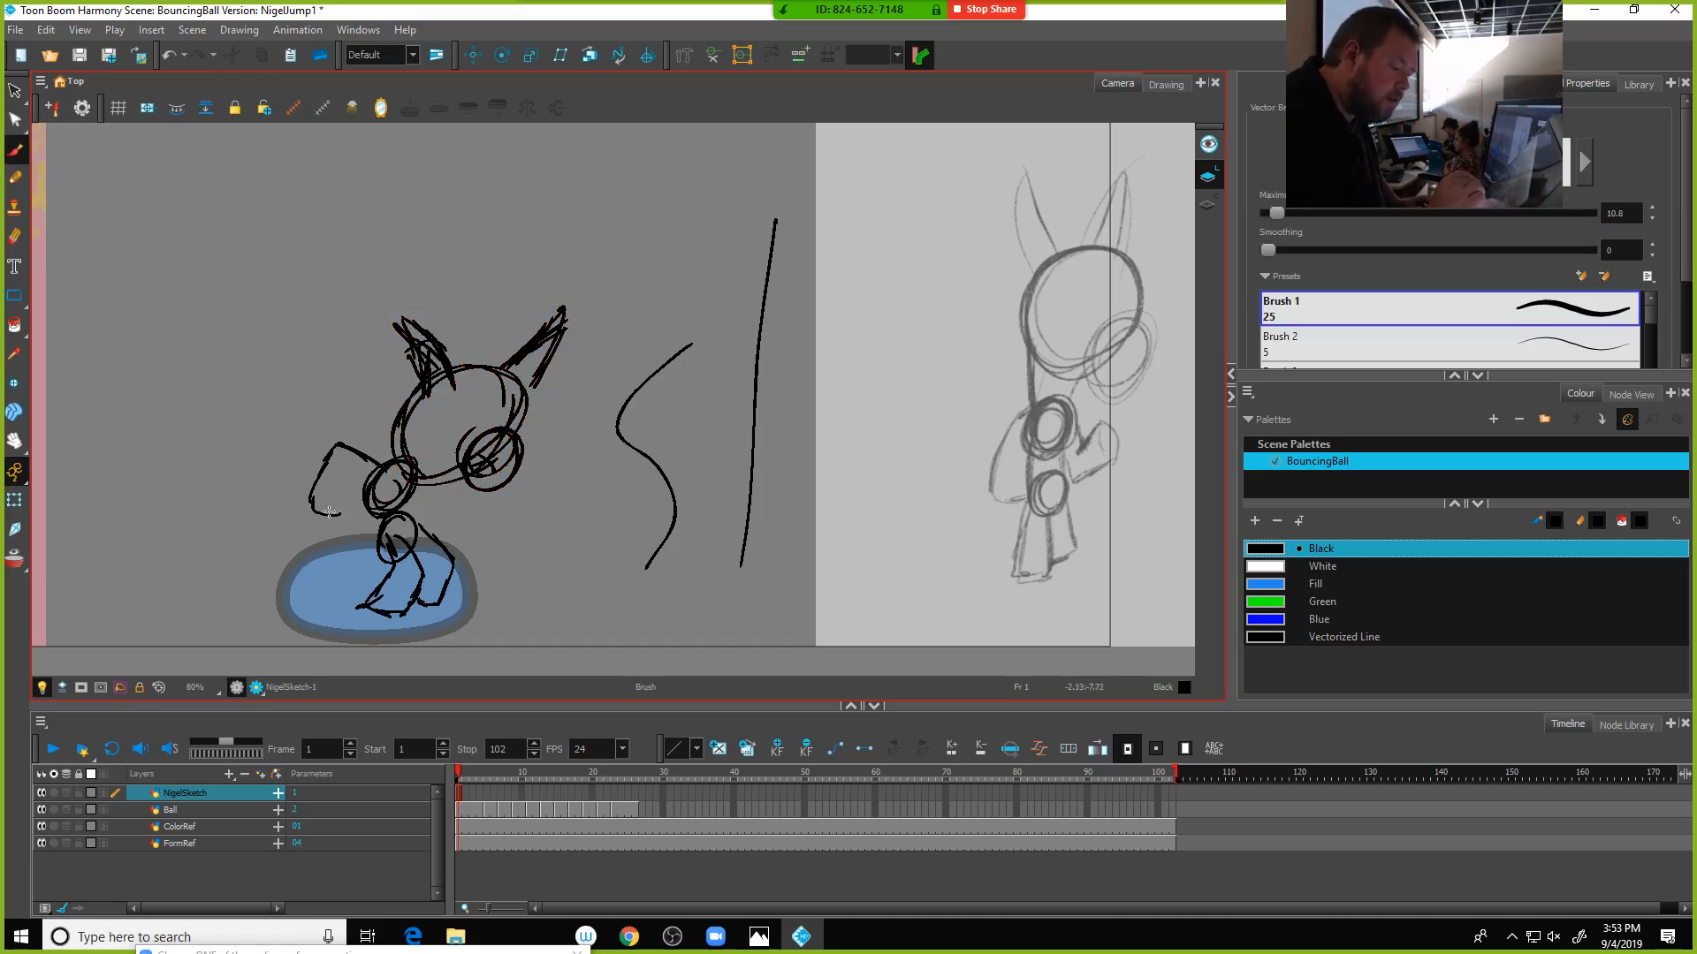
key(ctrl+alt)
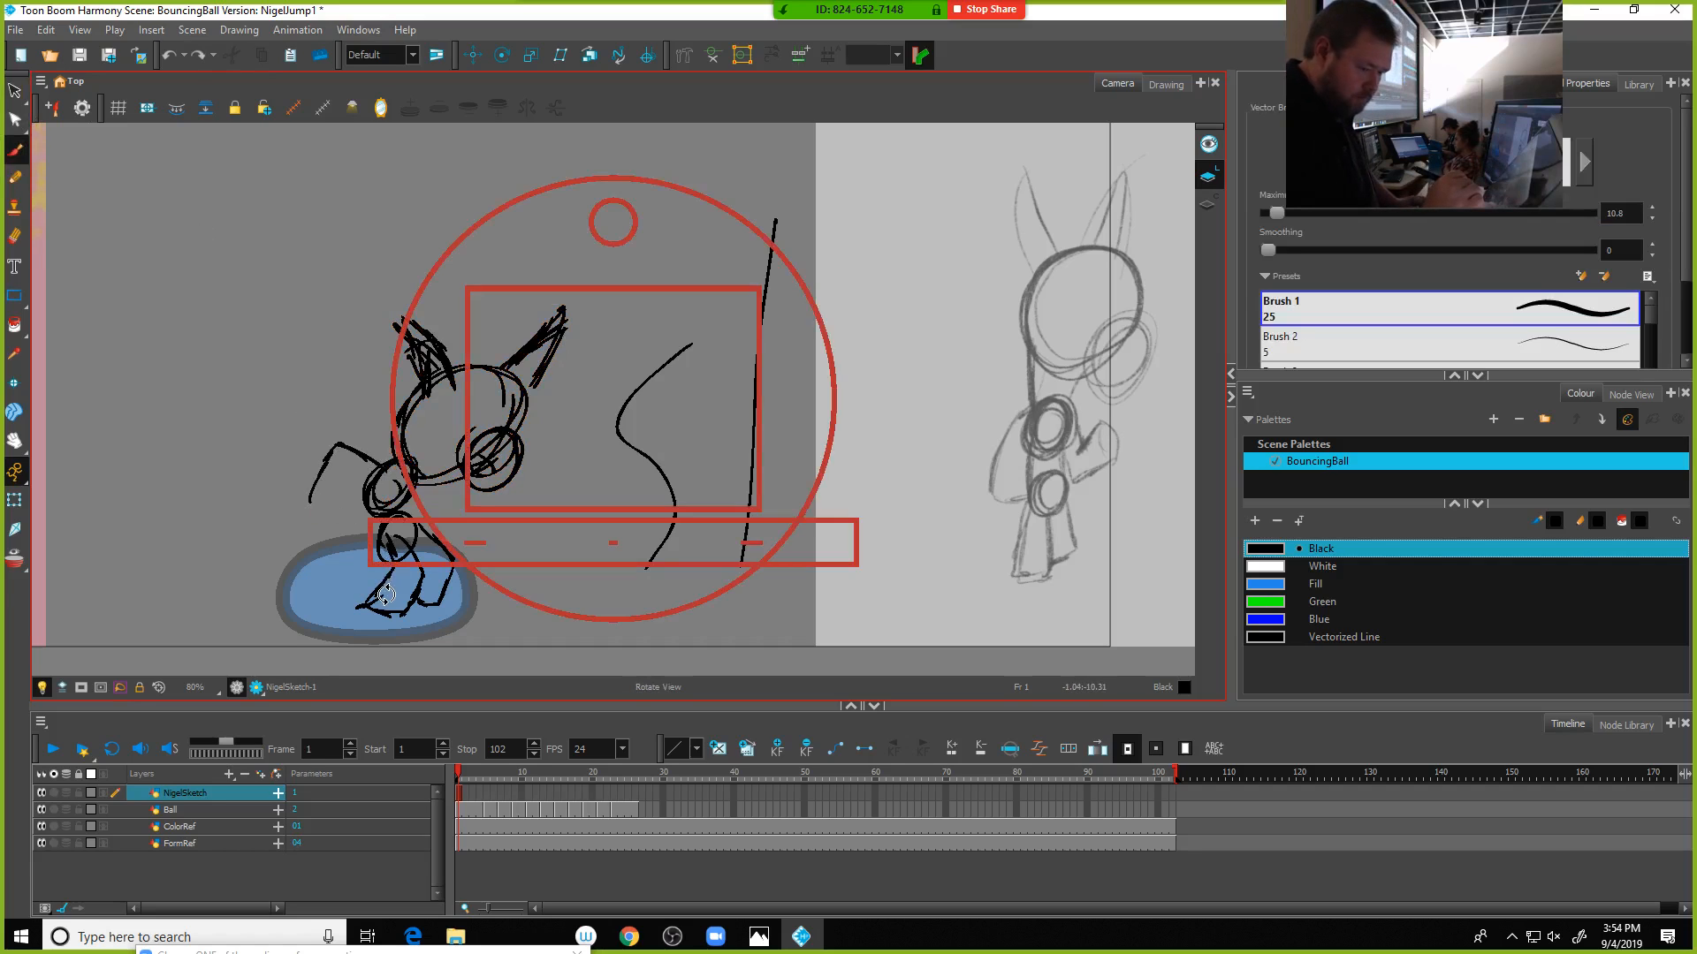
key(ctrl+z)
key(ctrl+z)
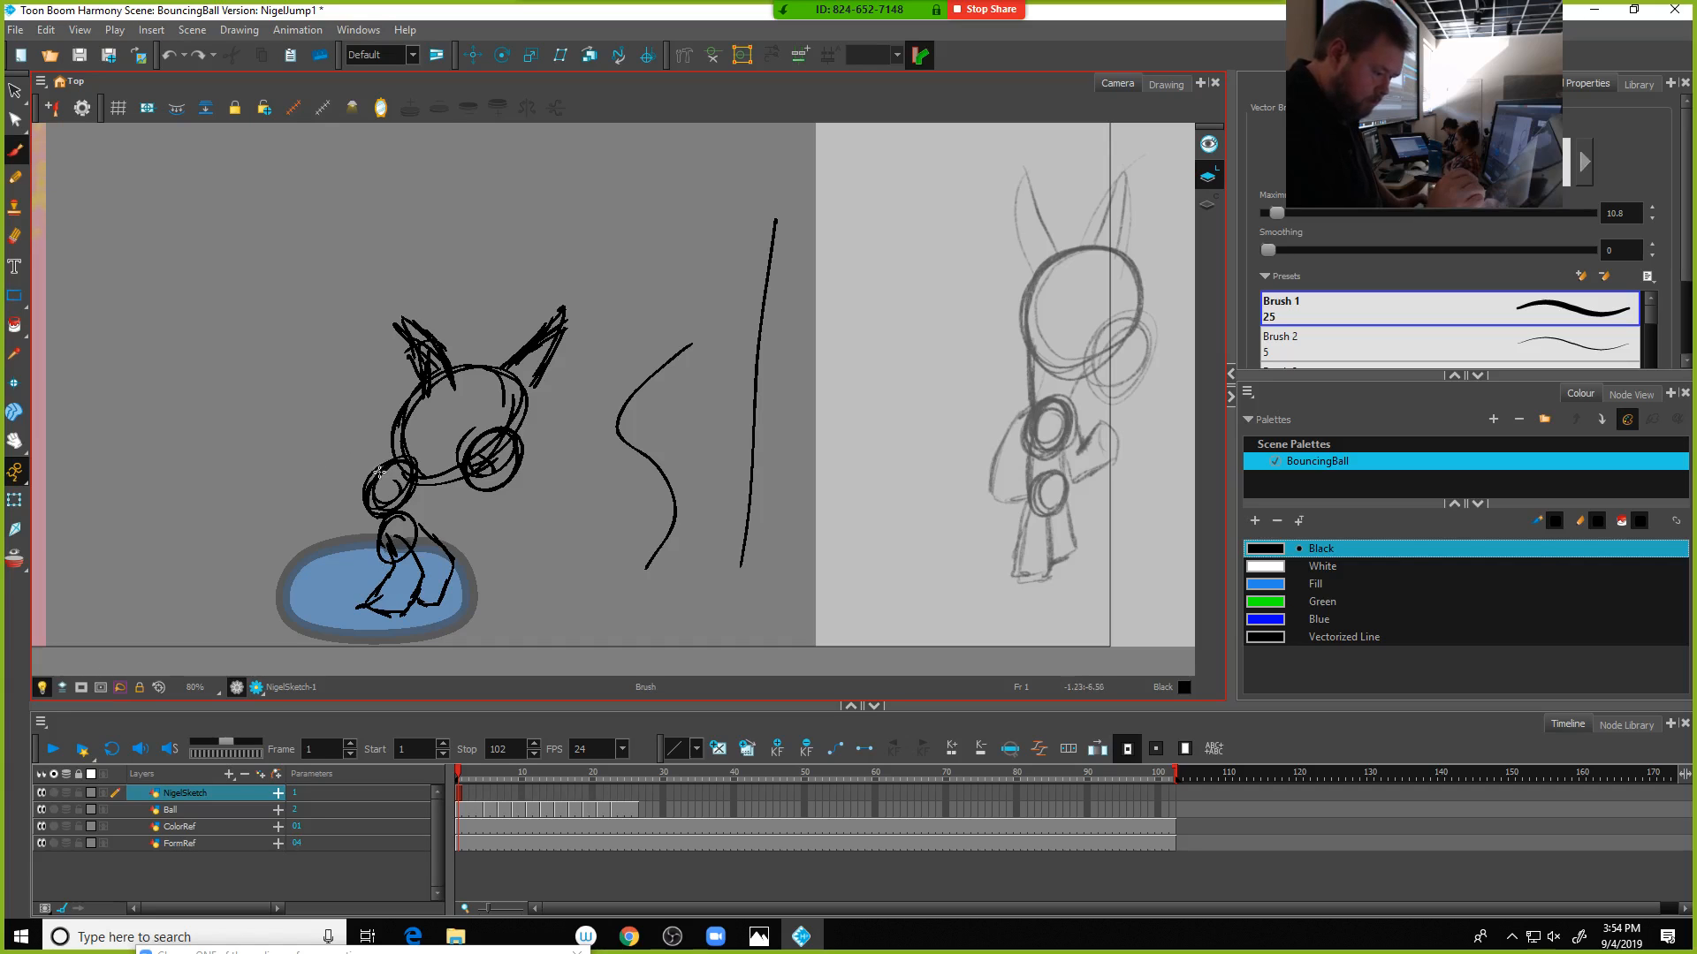
mouse_move(386, 467)
mouse_down()
mouse_move(337, 451)
mouse_move(370, 459)
mouse_move(319, 488)
mouse_move(314, 516)
mouse_move(342, 534)
mouse_up()
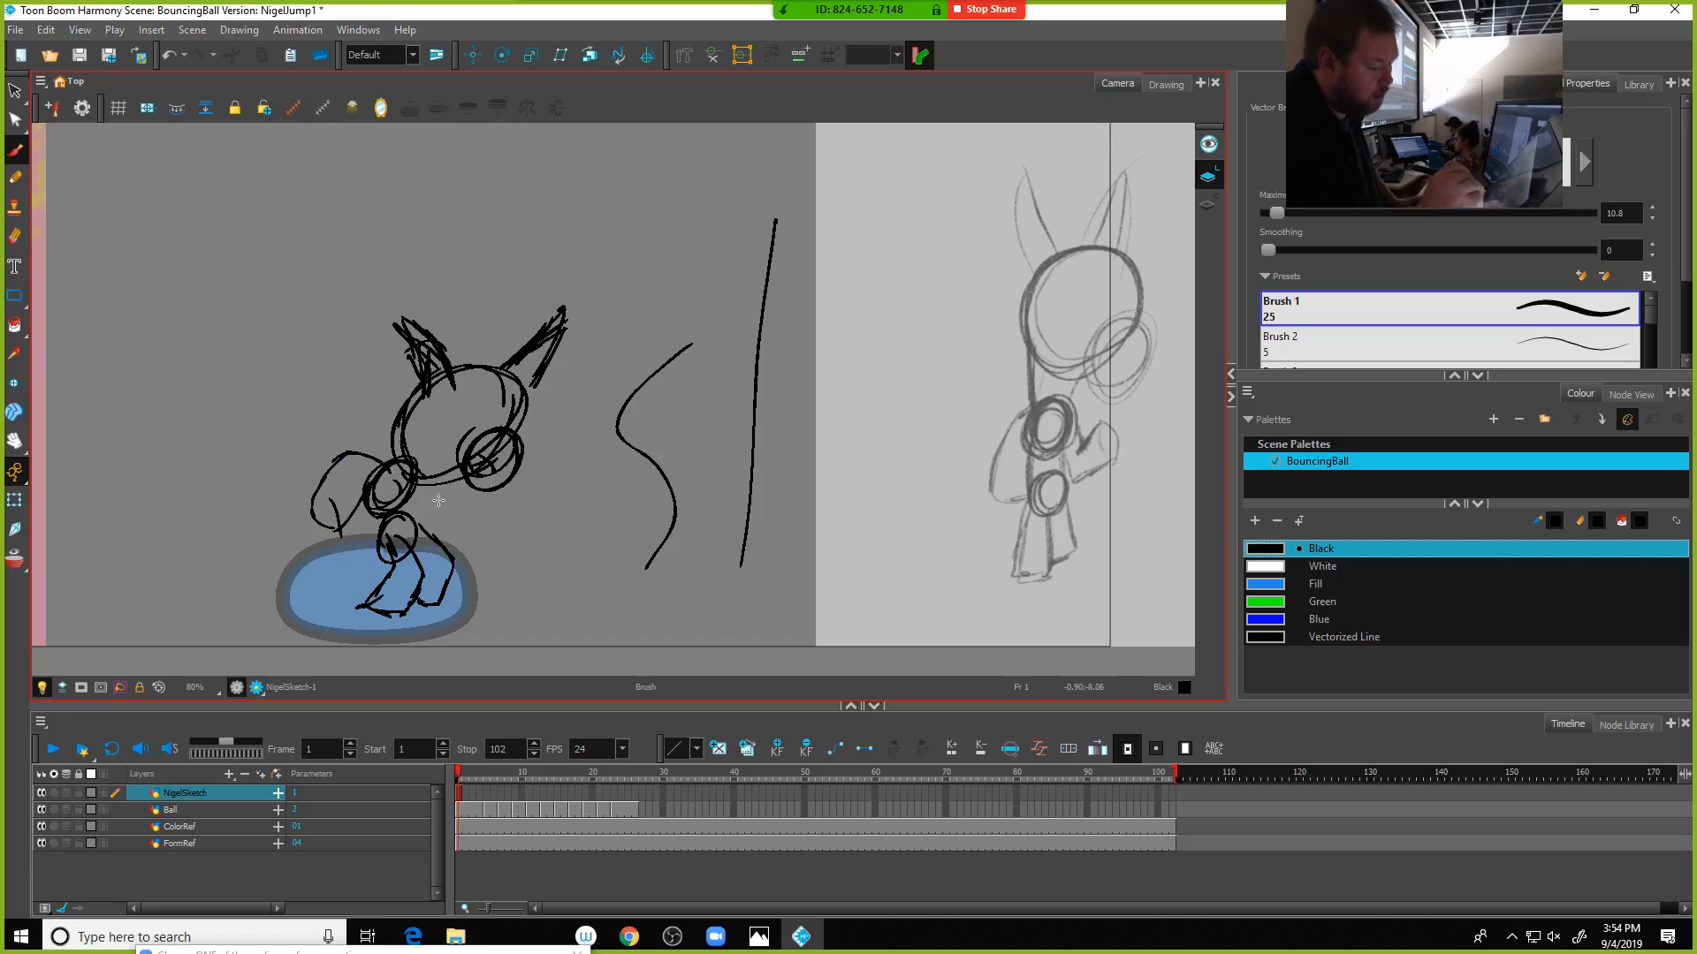
drag(427, 497, 430, 498)
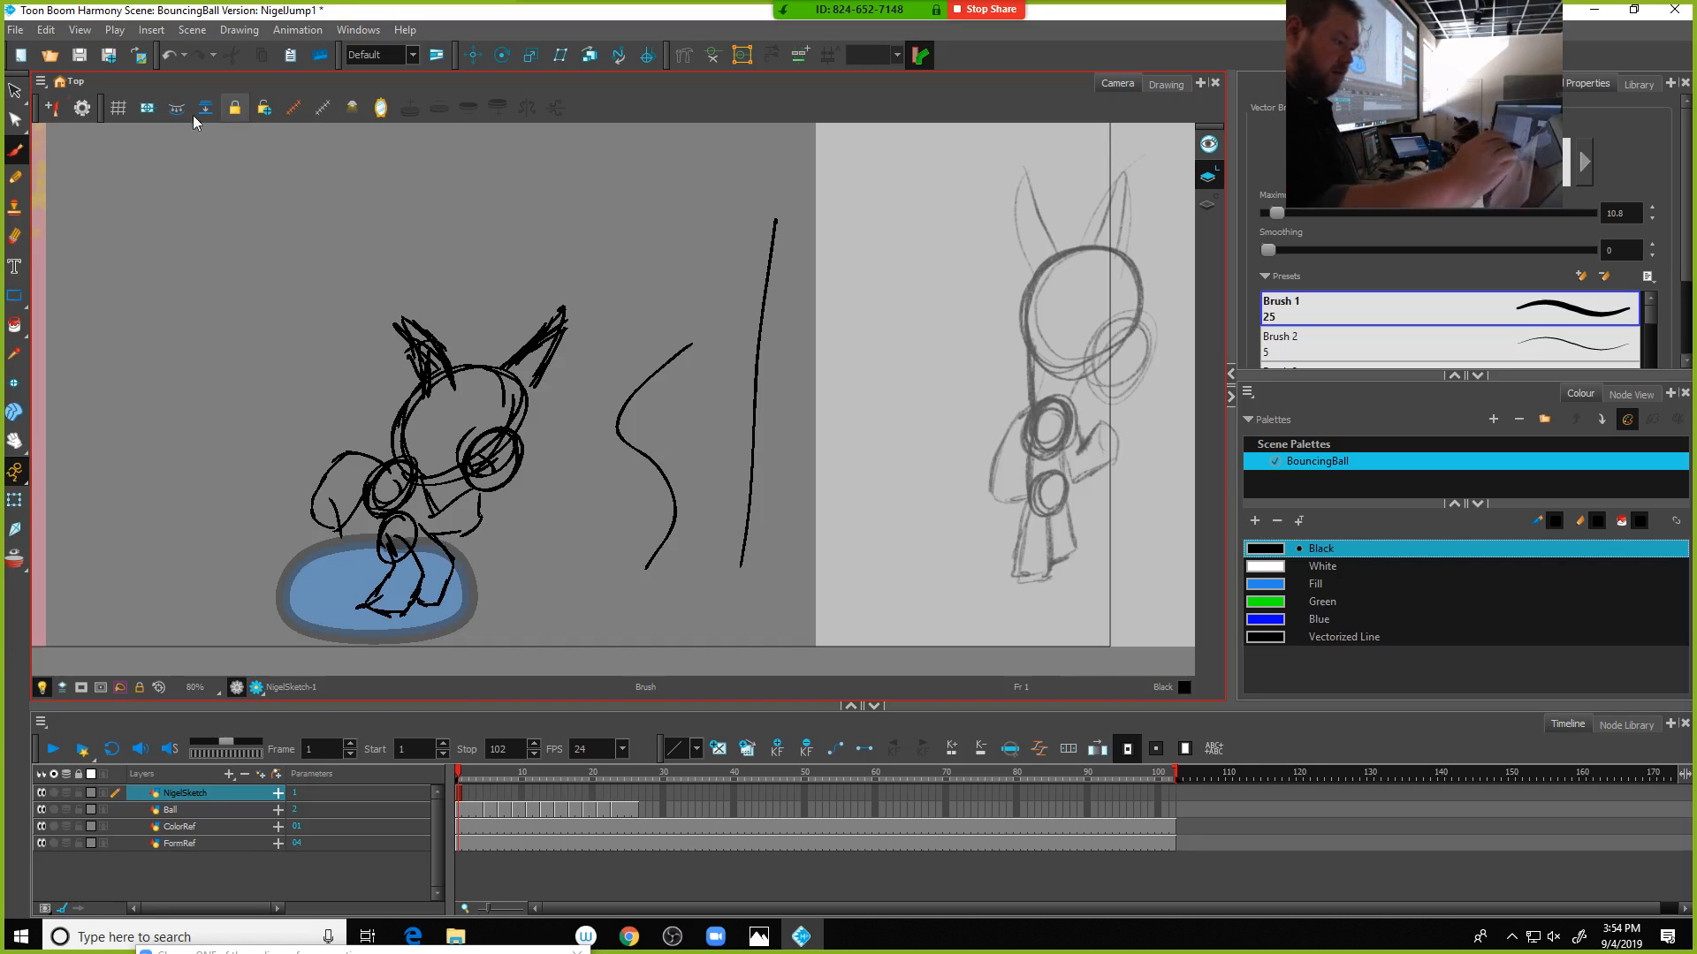
Delete the straight line and the S-curve drawn beside the figure
key(alt+s)
drag(691, 322, 774, 276)
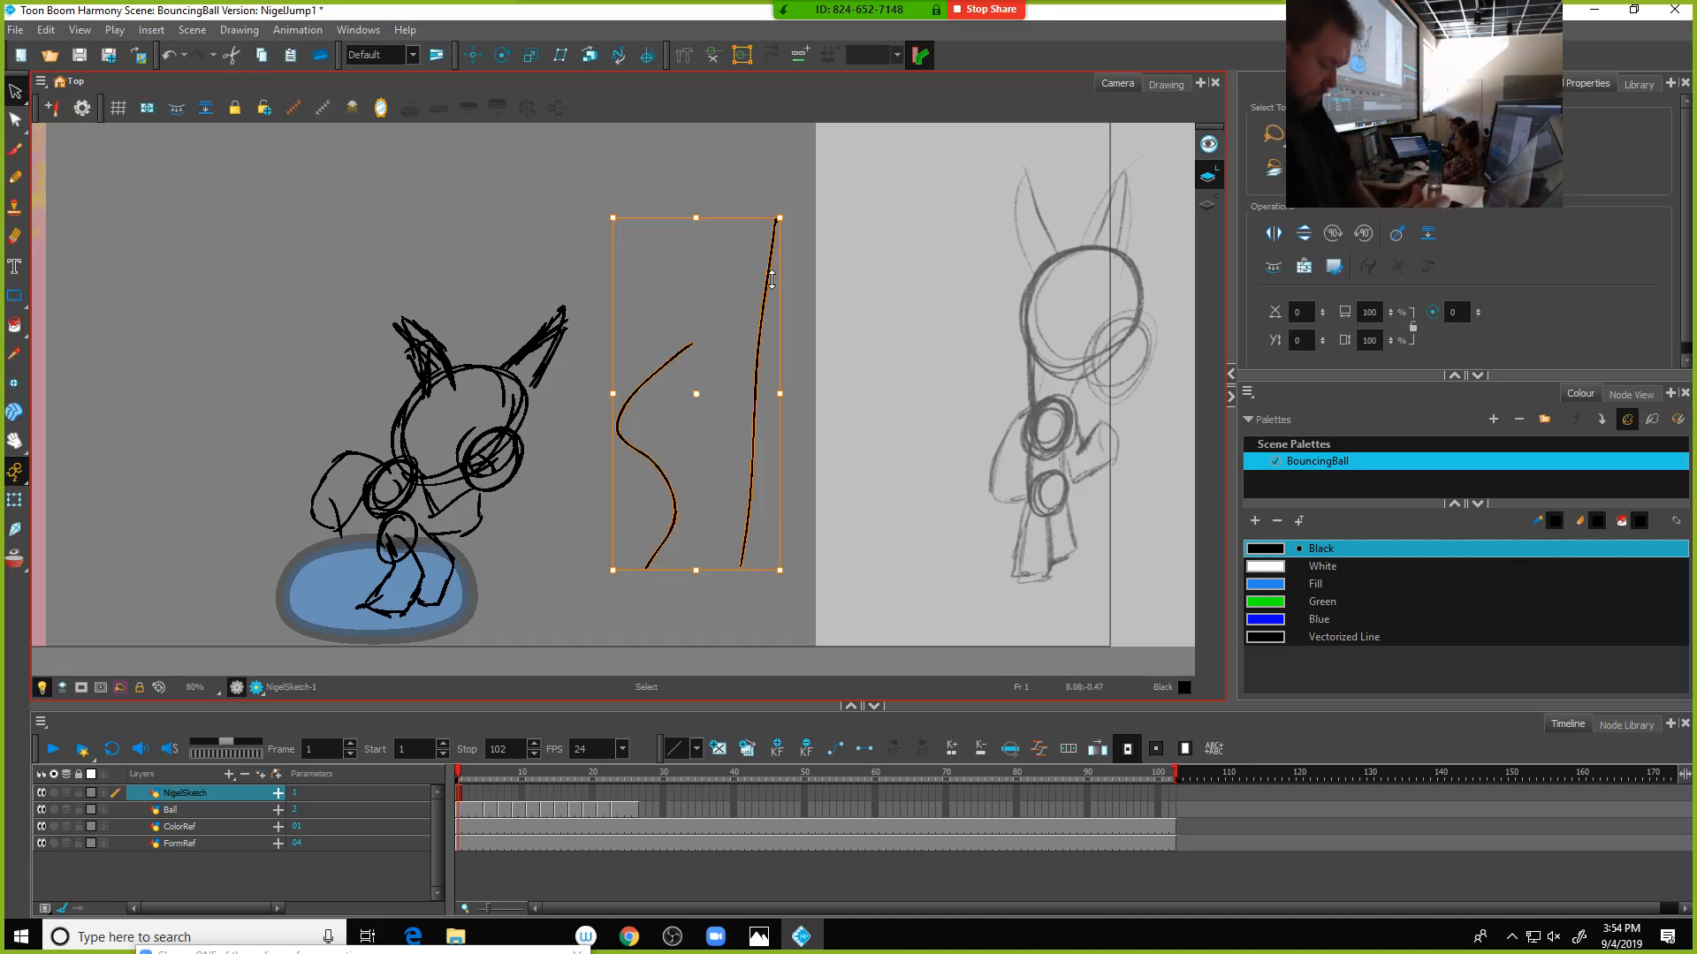
key(Delete)
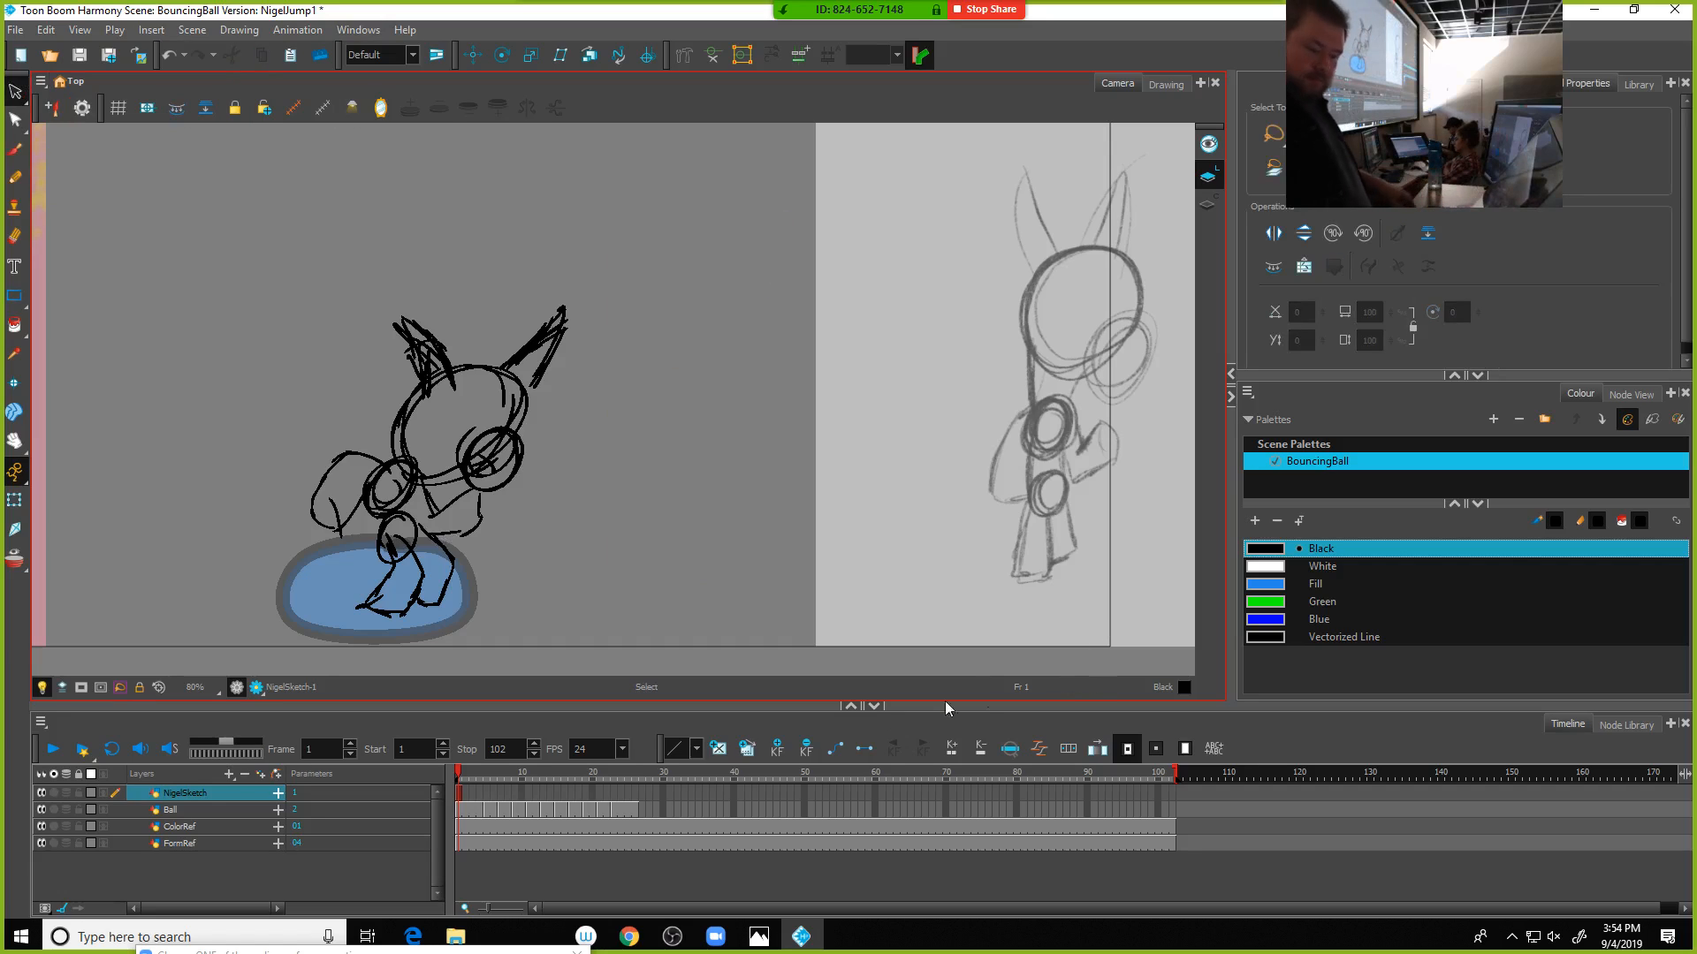
Extend the first pose's exposure on the NigelSketch layer through frame 12 and go to the empty cell at frame 13
click(543, 774)
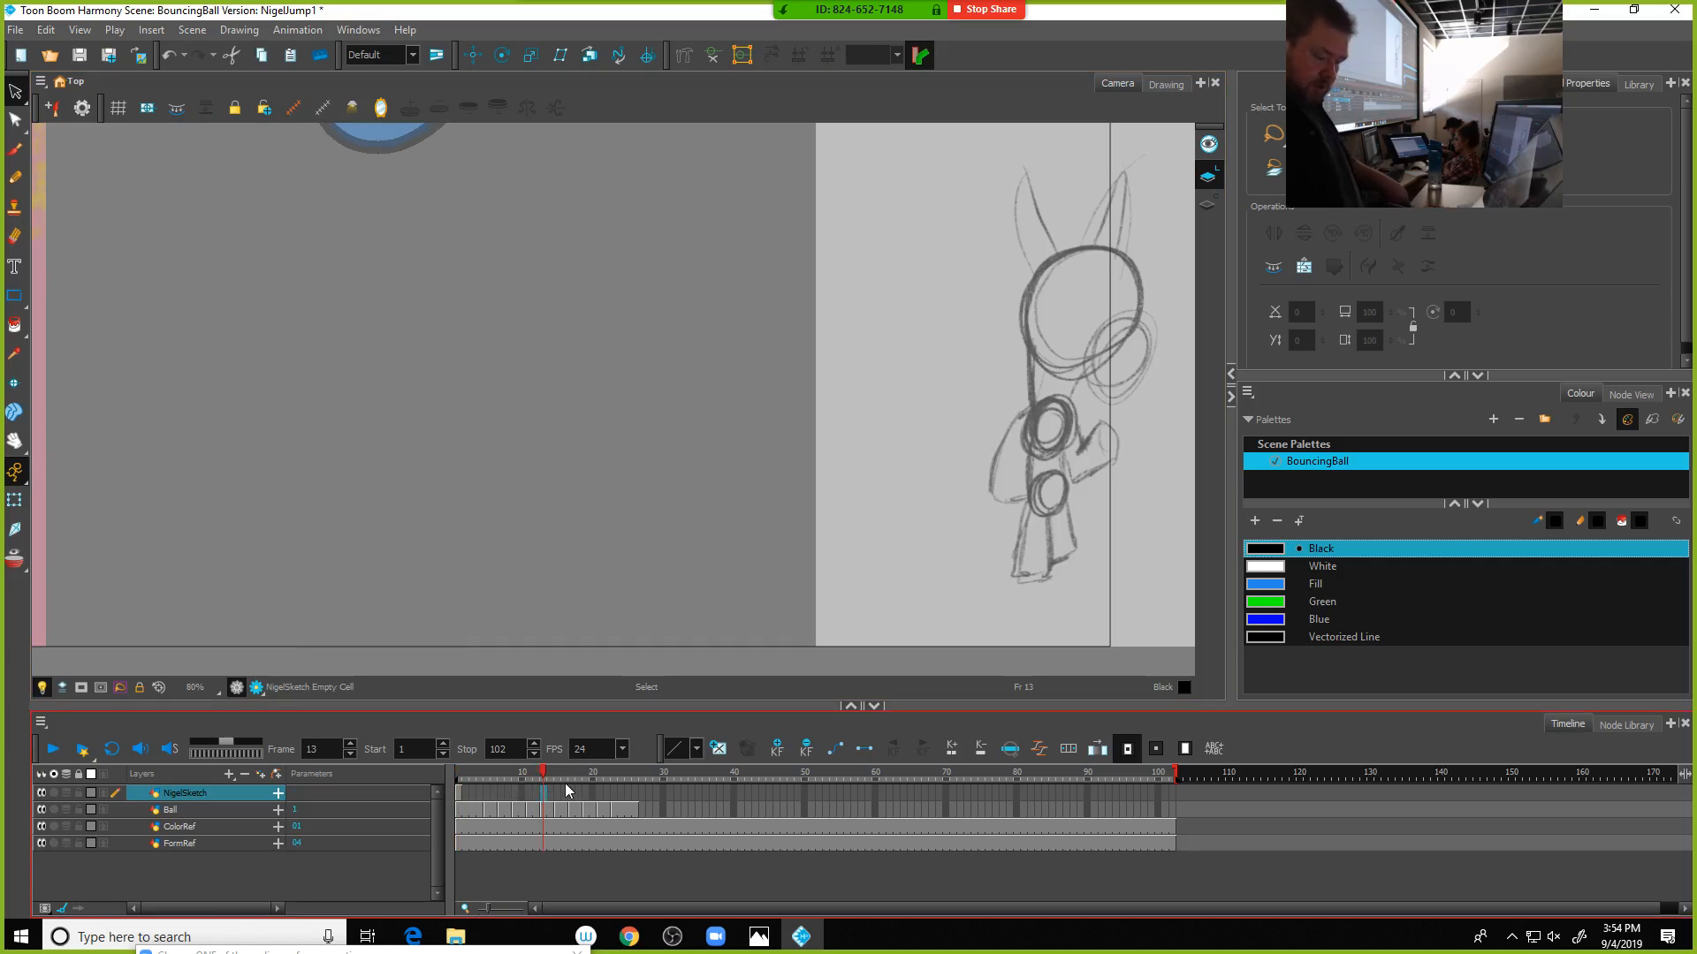
click(558, 775)
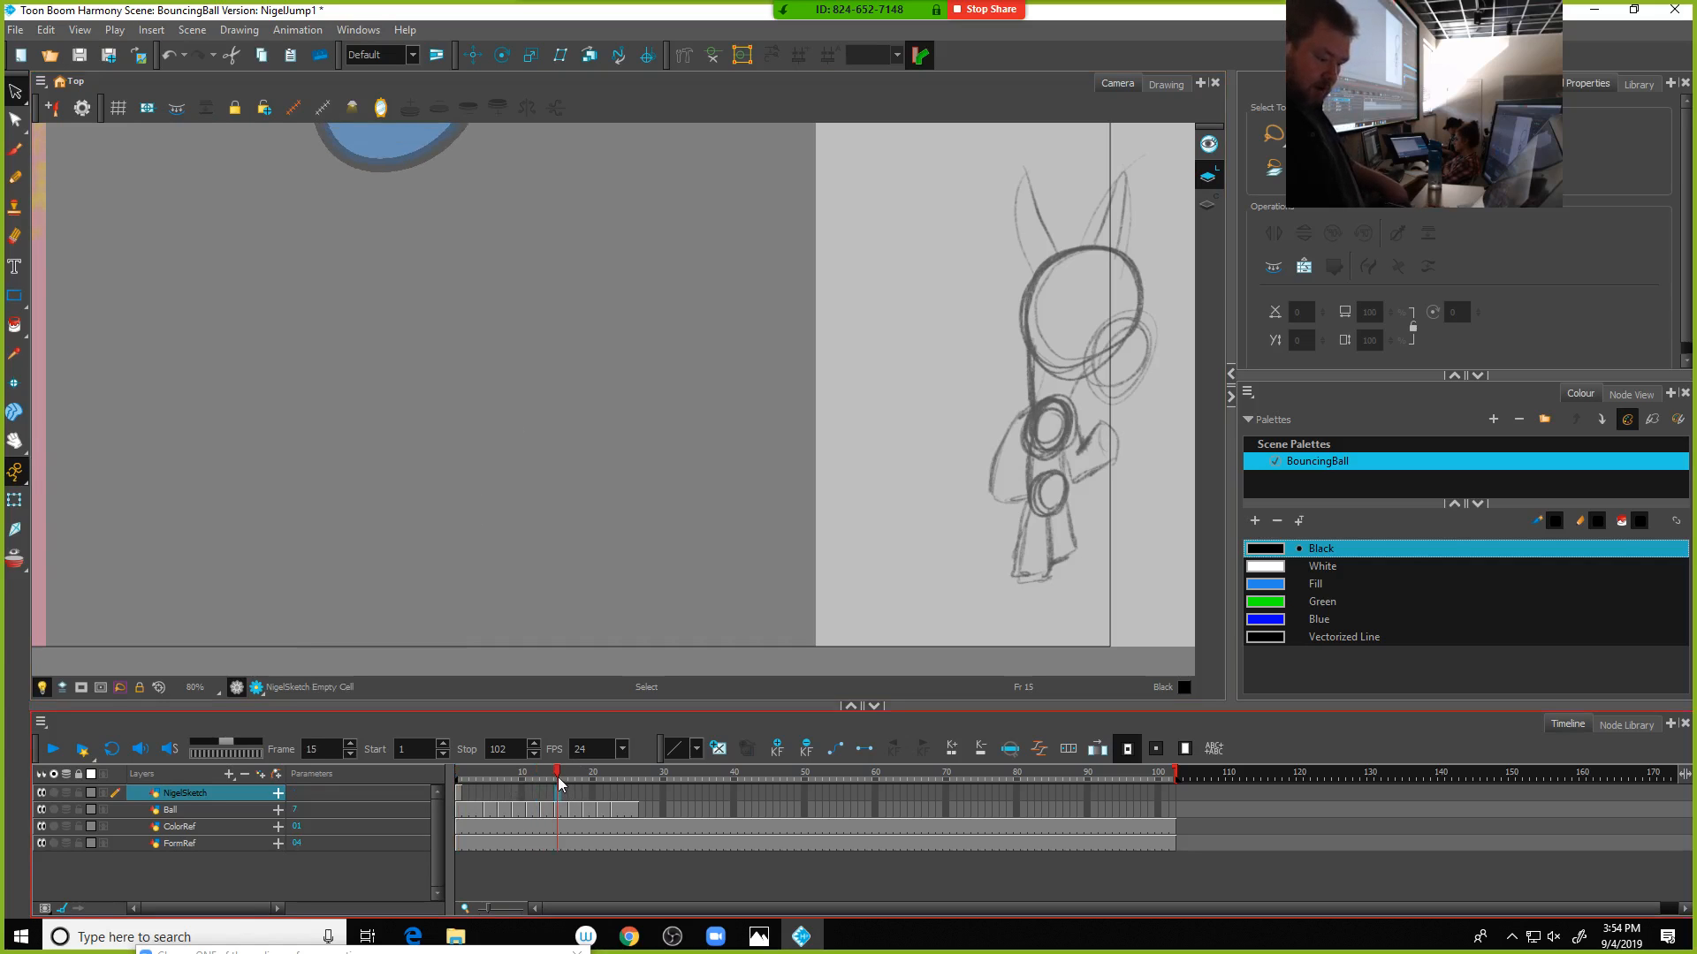
click(542, 776)
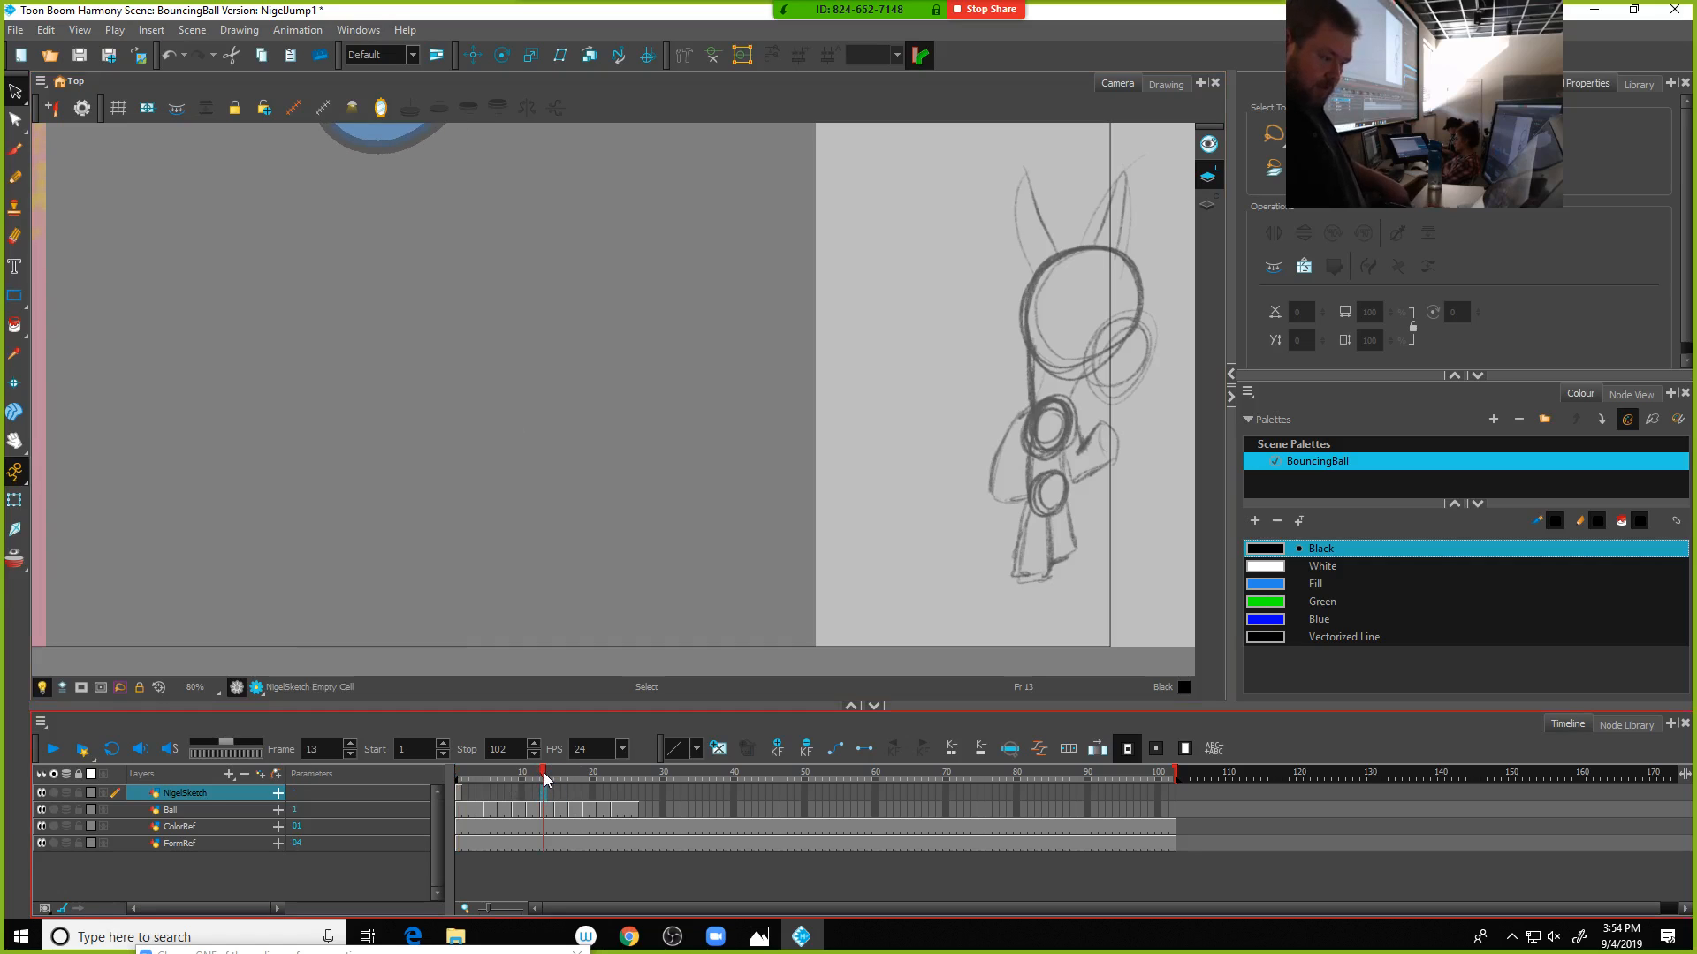
click(457, 351)
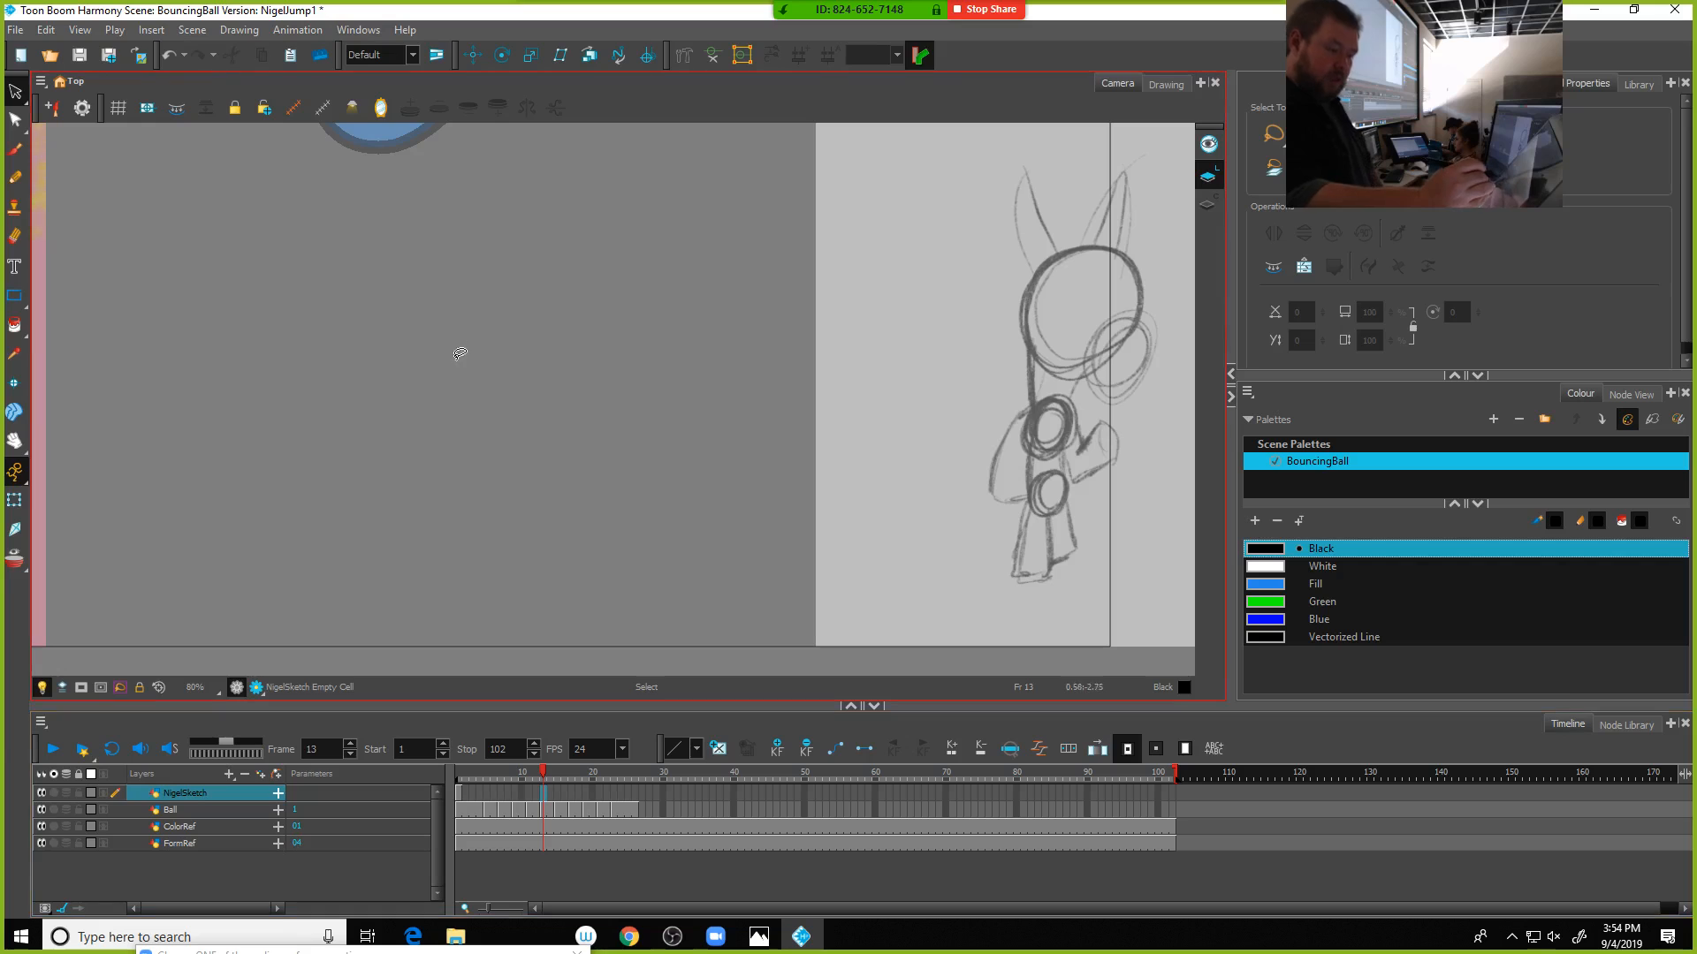
click(539, 798)
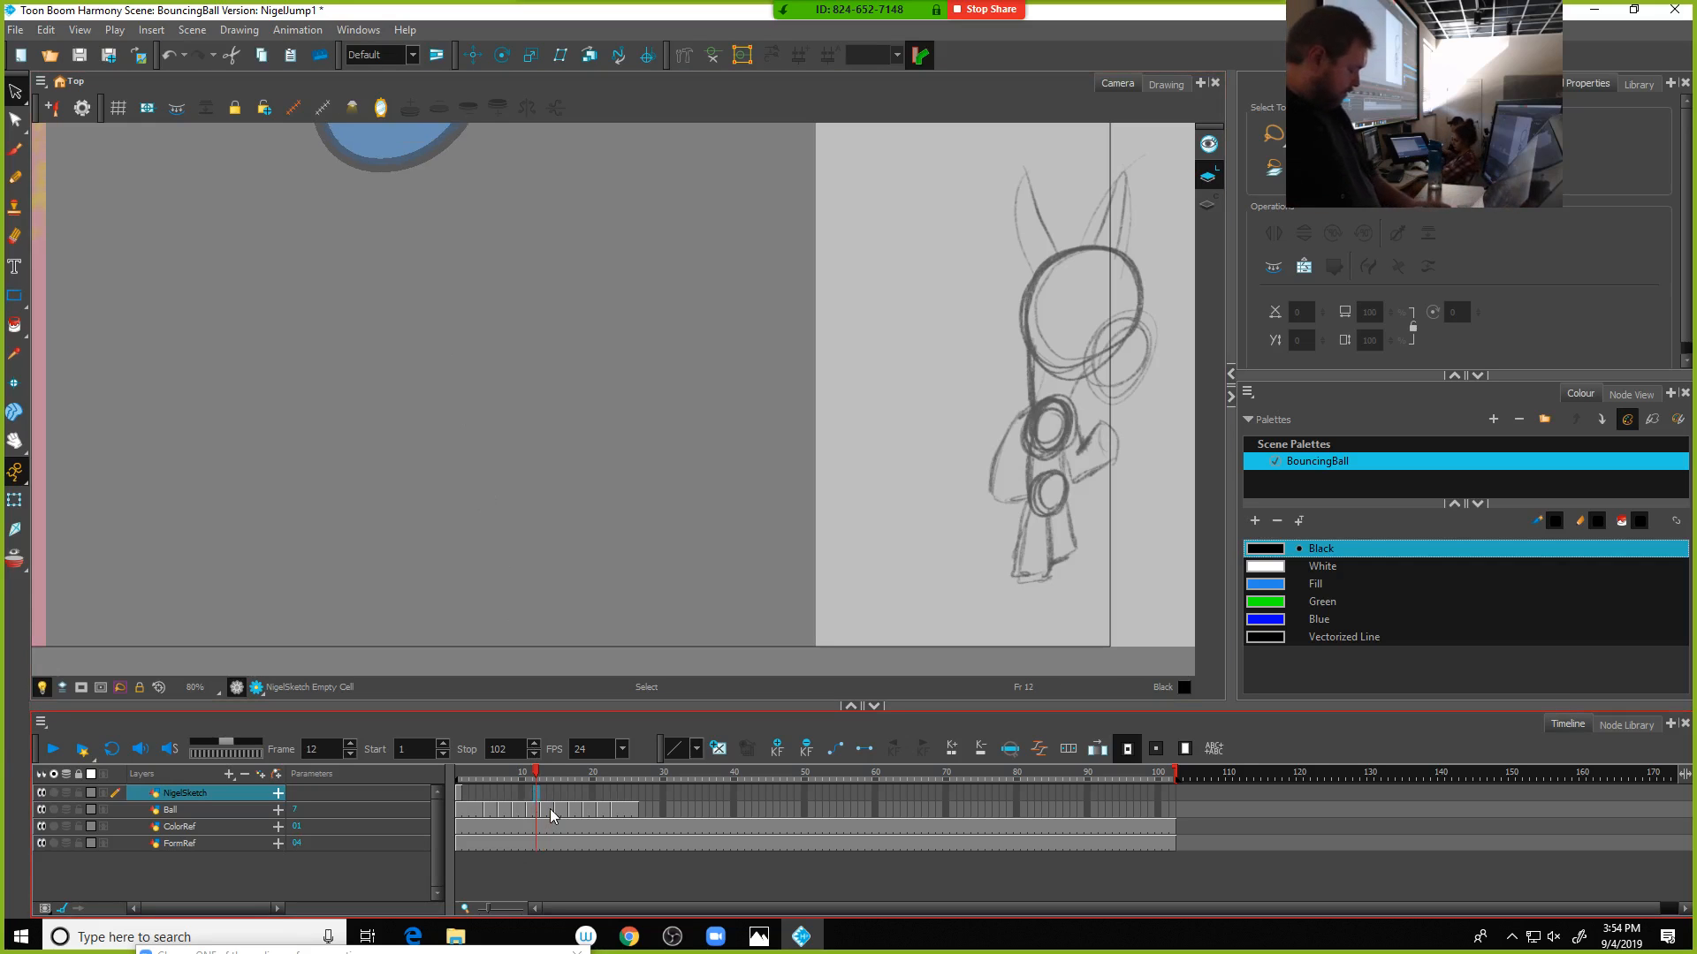
click(544, 800)
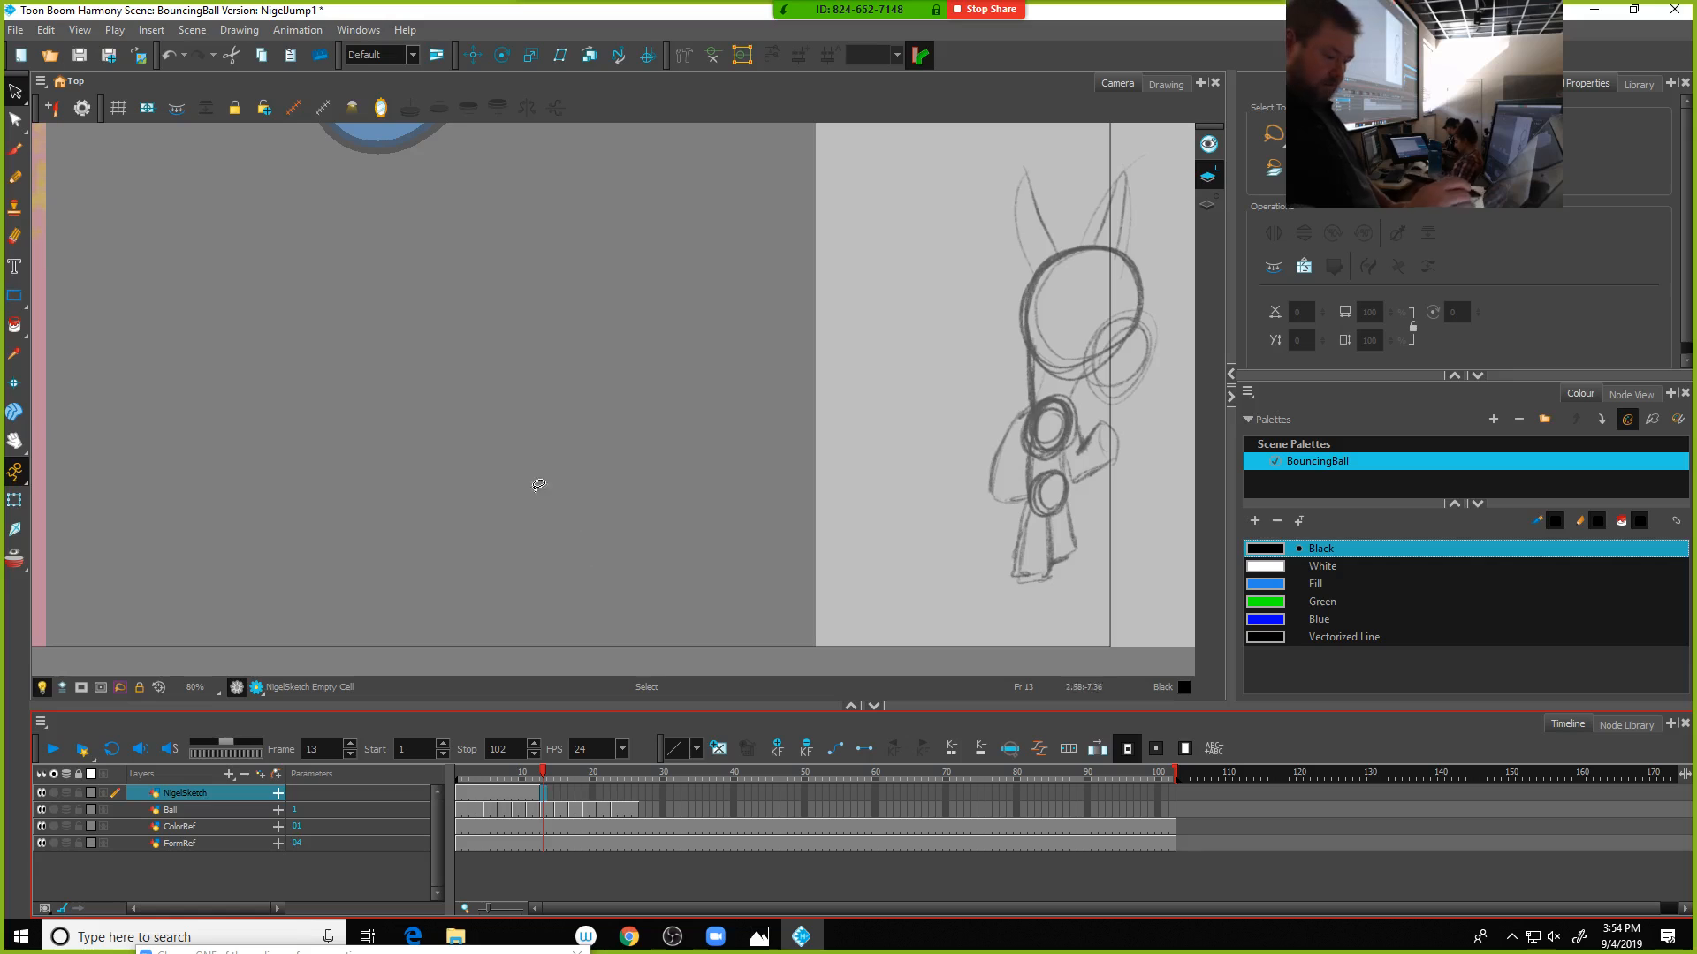
Turn on onion skin at frame 13 to show the previous Nigel pose below the airborne ball
mouse_move(440, 326)
mouse_down()
mouse_move(443, 496)
mouse_move(436, 349)
mouse_up()
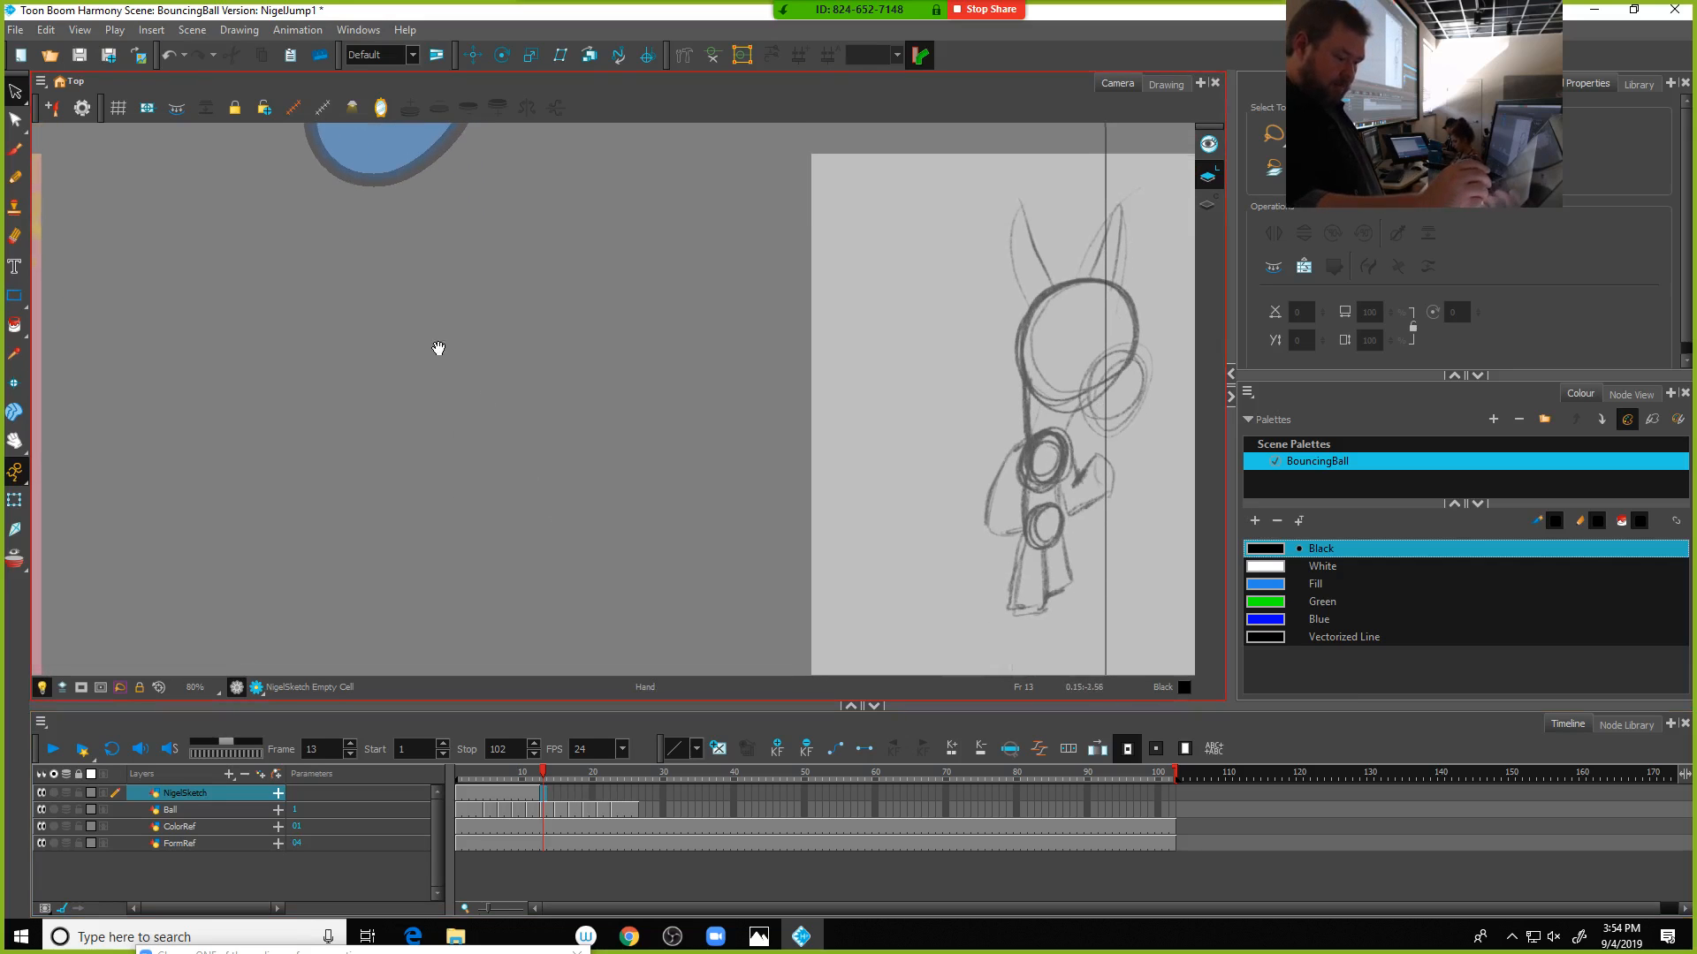
key(alt+o)
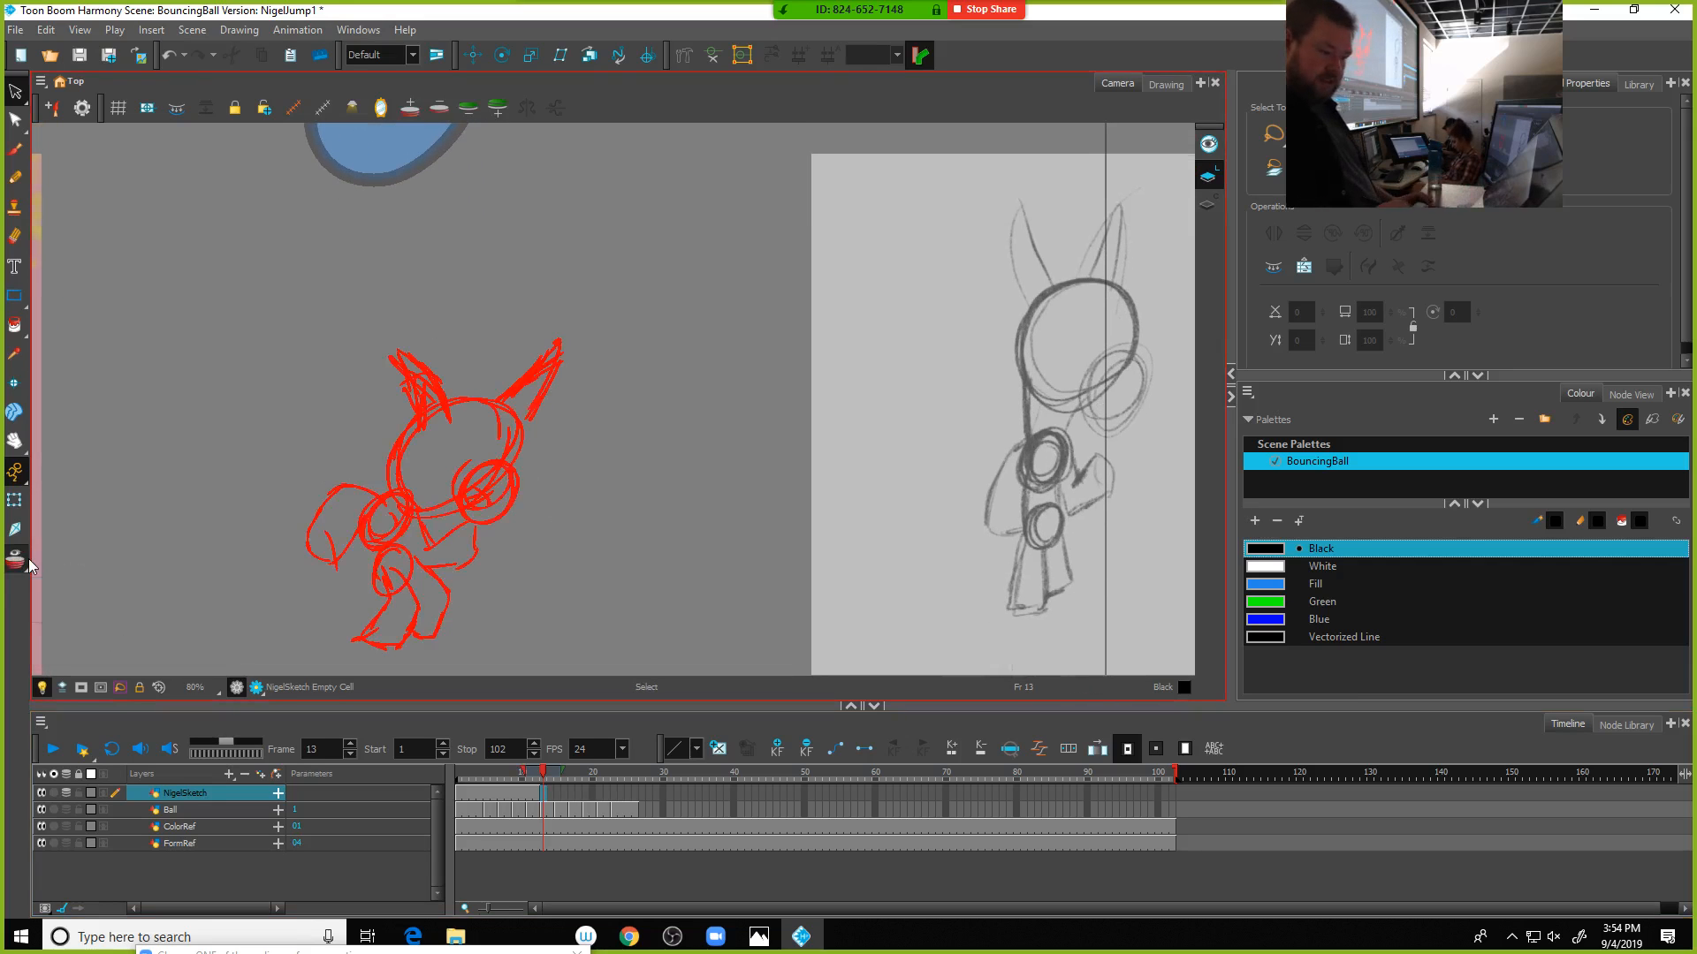
mouse_move(516, 326)
mouse_down()
mouse_move(547, 377)
mouse_move(538, 303)
mouse_move(579, 382)
mouse_move(585, 324)
mouse_up()
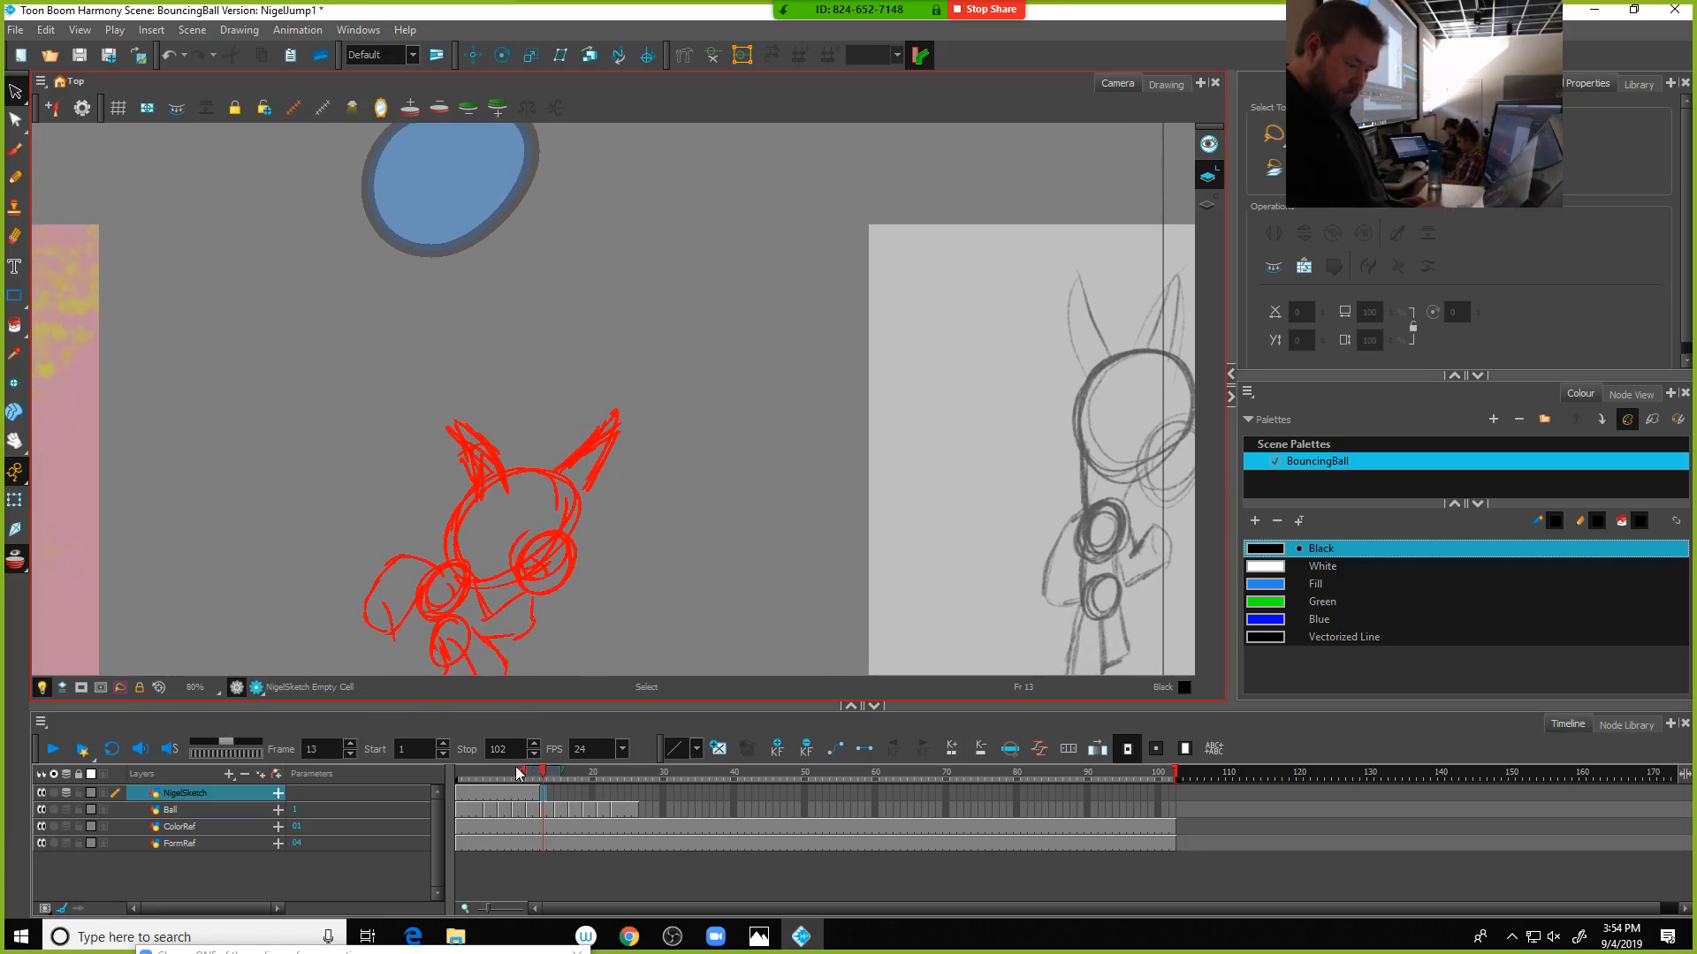
Move the whole first Nigel pose at frame 2 slightly down and back so its feet rest near the squashed ball's base
click(471, 773)
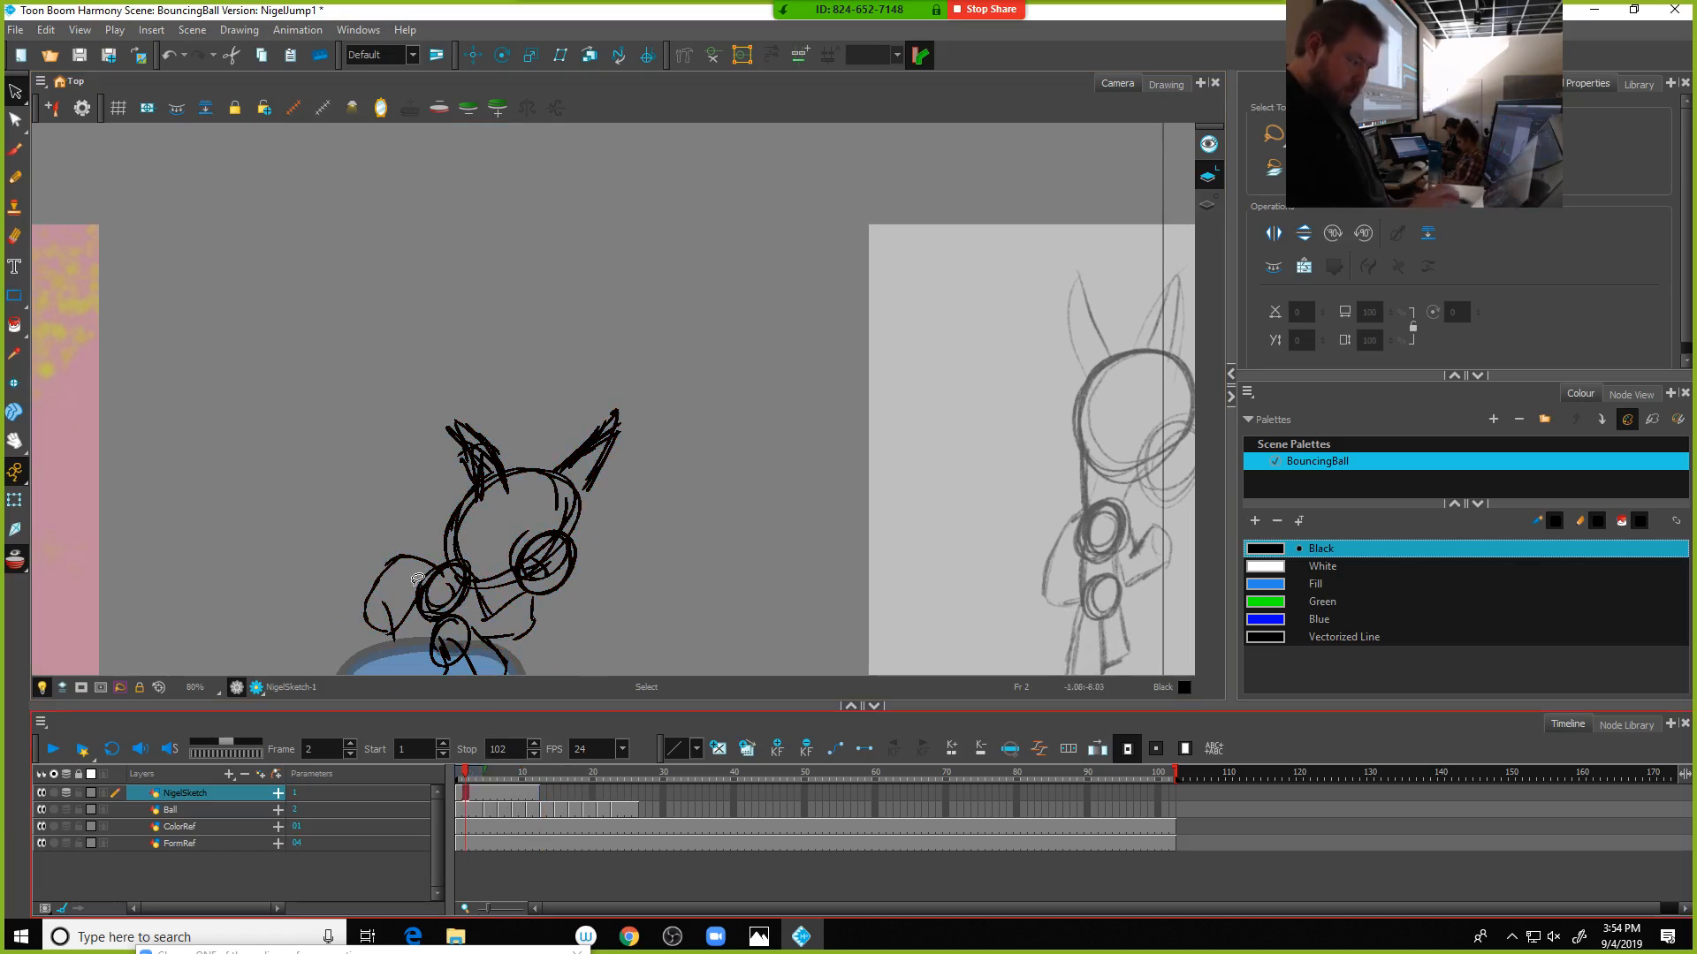
drag(534, 479, 565, 349)
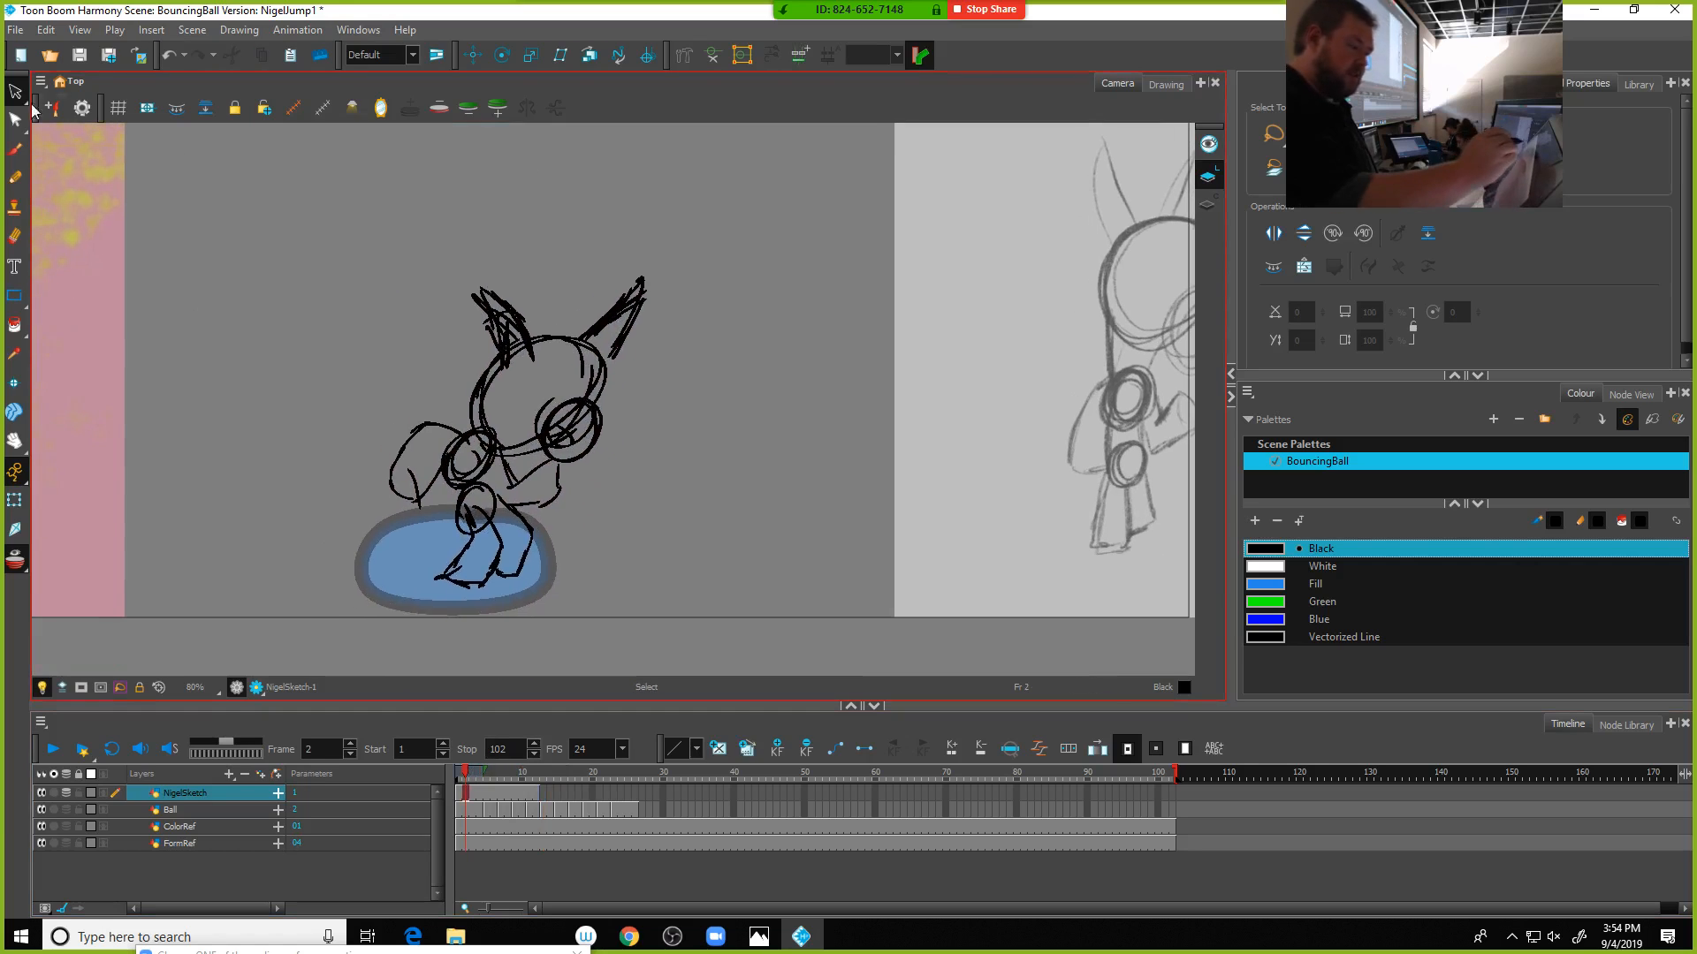
mouse_move(654, 221)
mouse_down()
mouse_move(340, 574)
mouse_move(568, 217)
mouse_up()
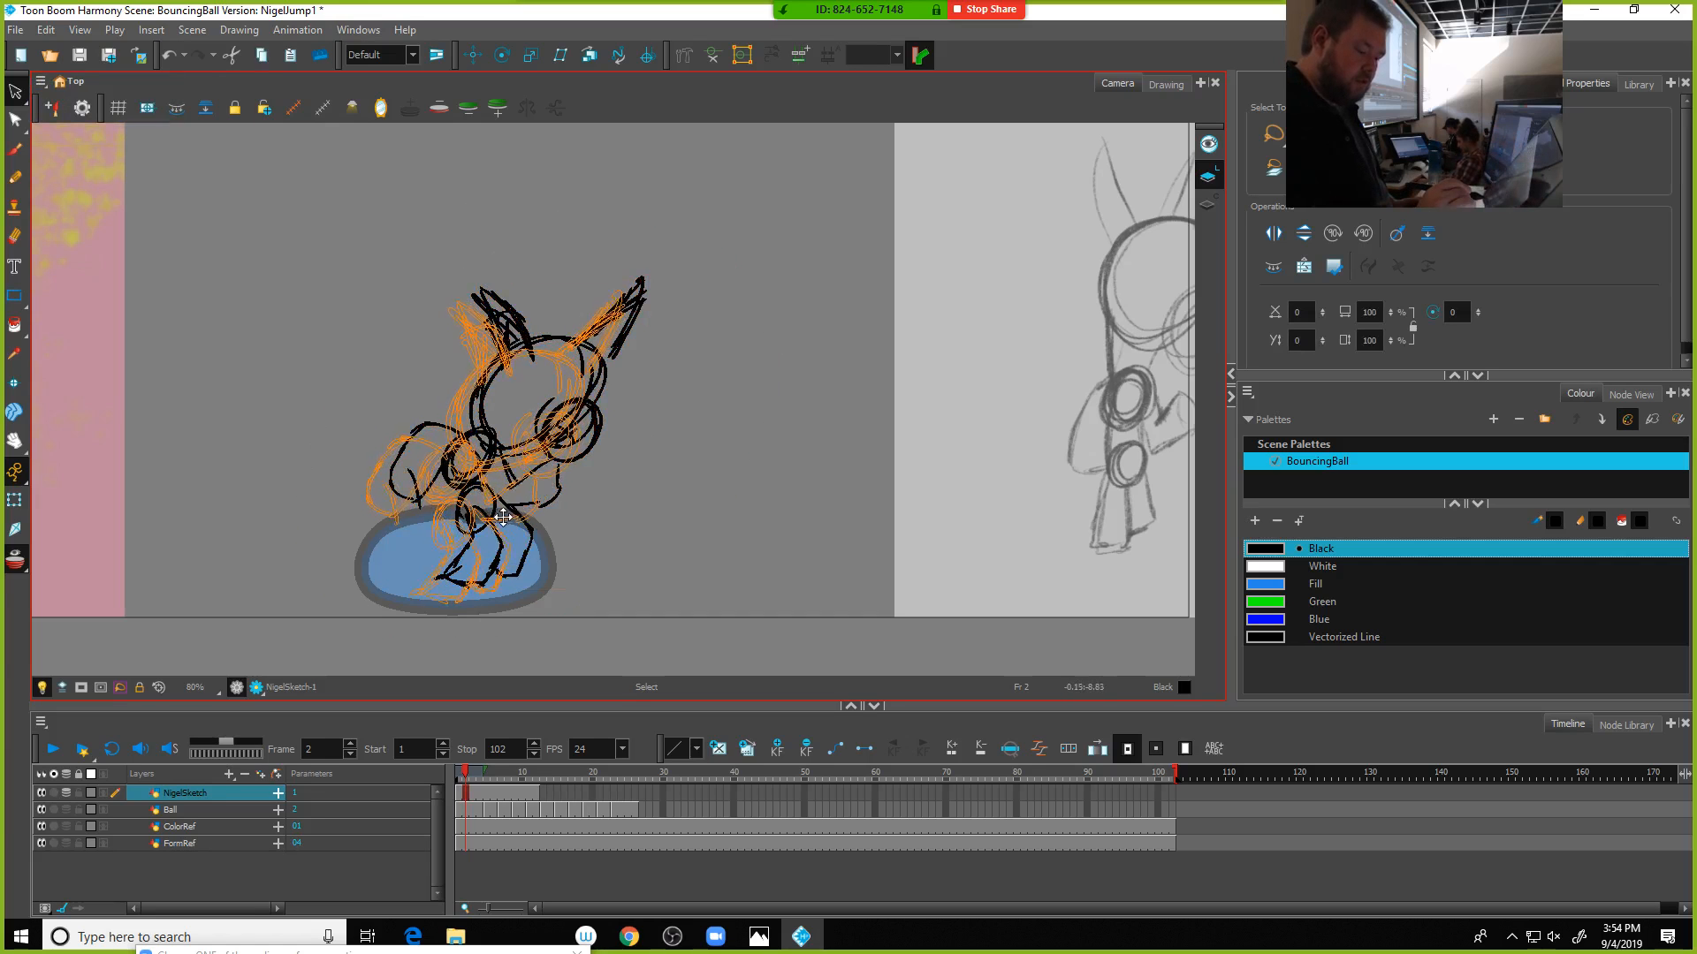
drag(527, 504, 503, 517)
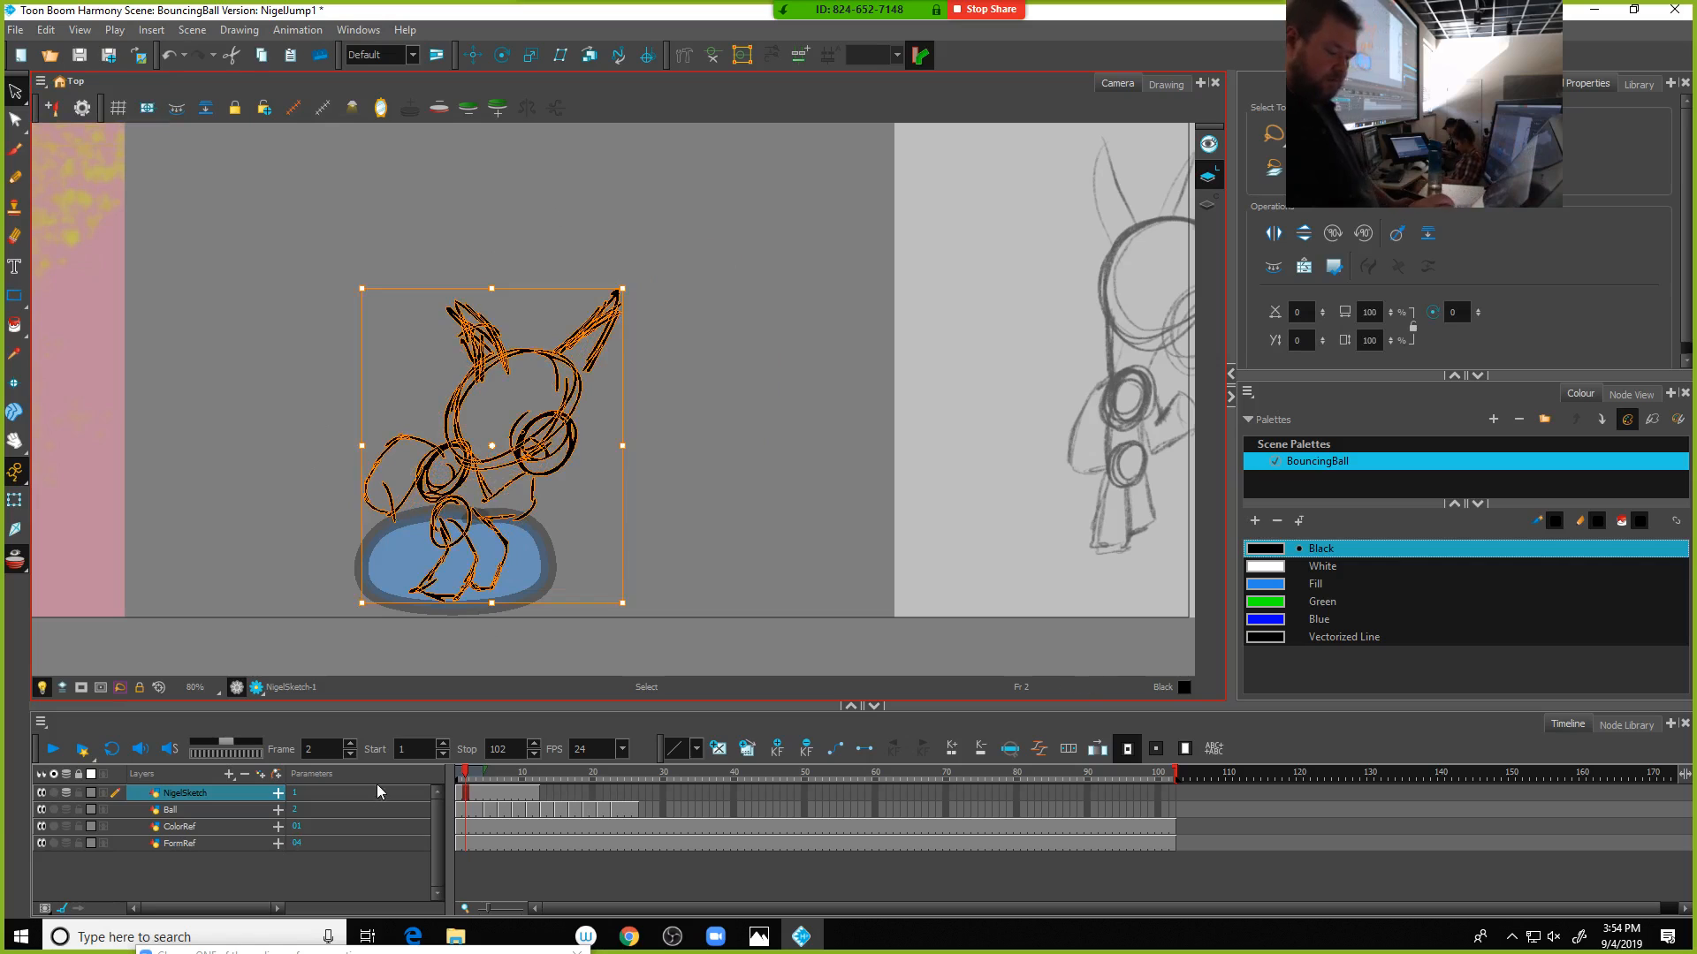
Brush Nigel's chest circle and a hip circle below it over the airborne ball at frame 13
click(544, 794)
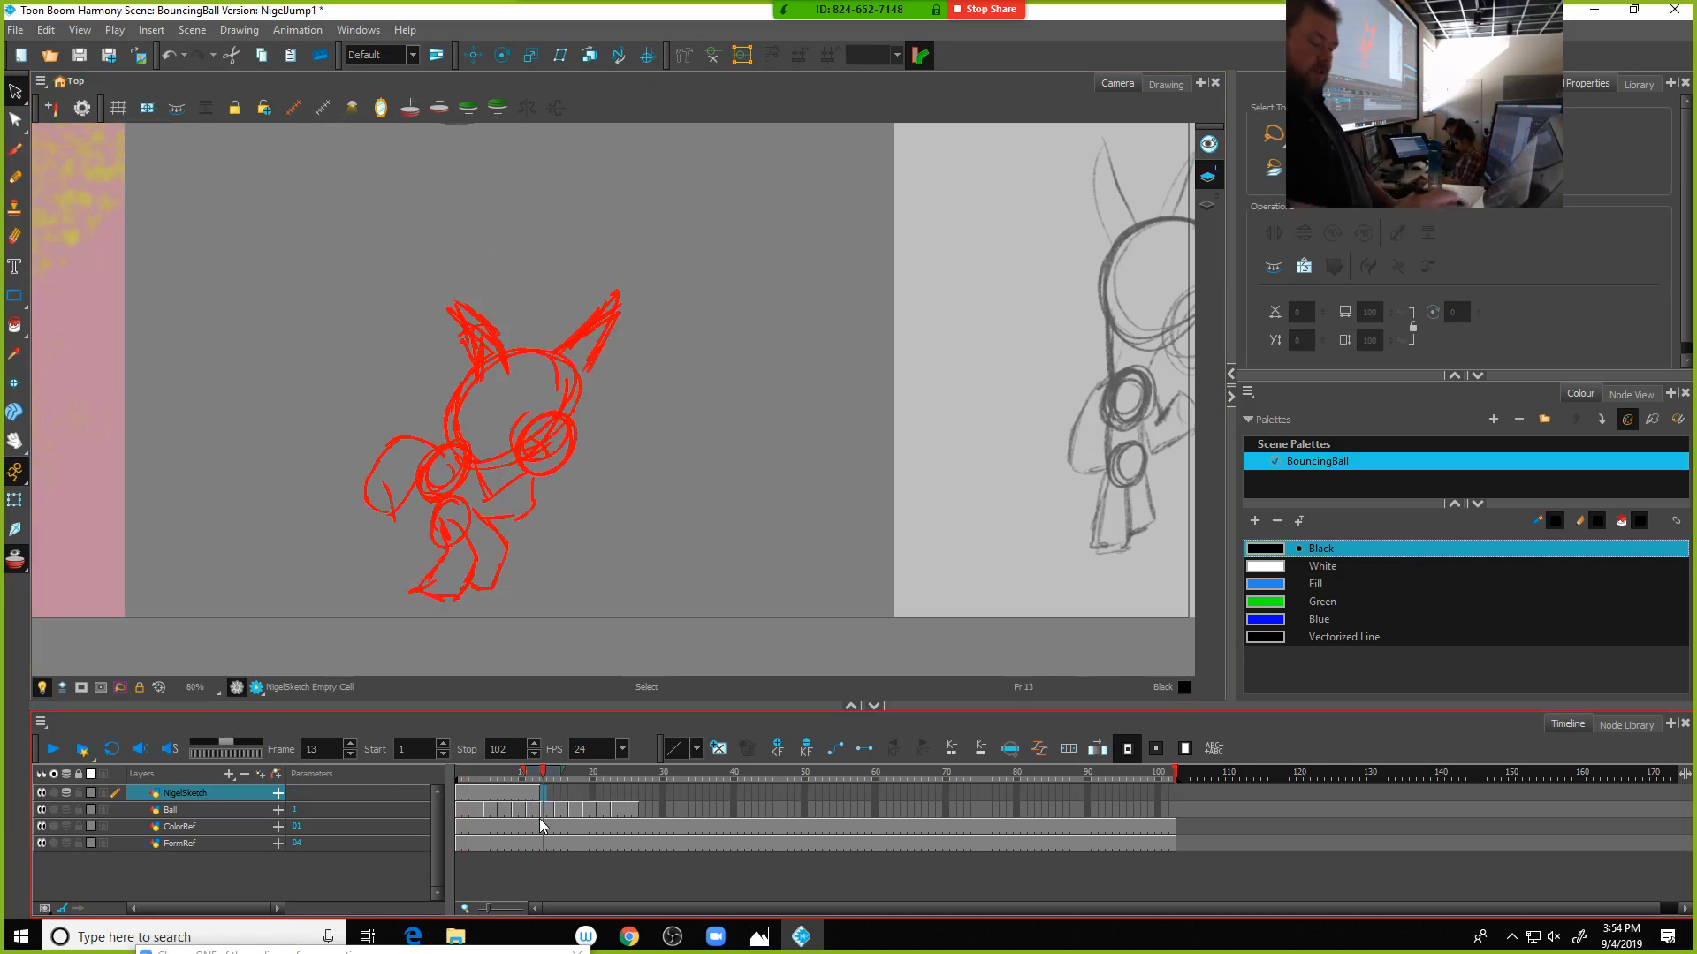
drag(626, 312, 623, 466)
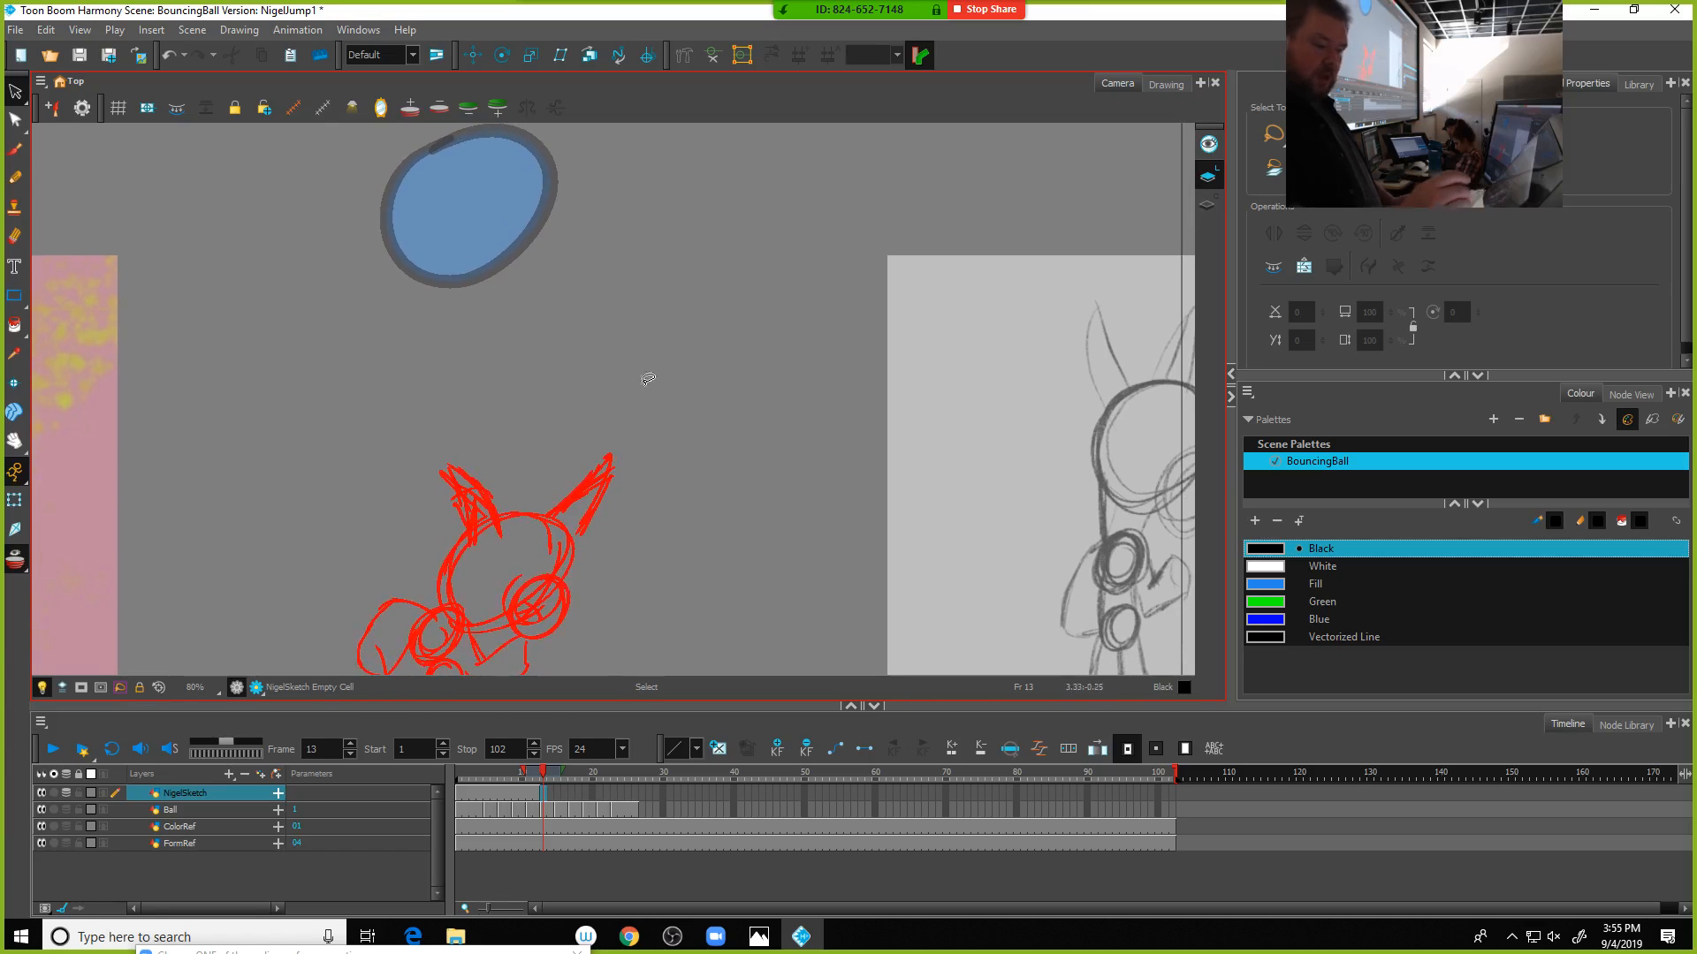
key(alt+b)
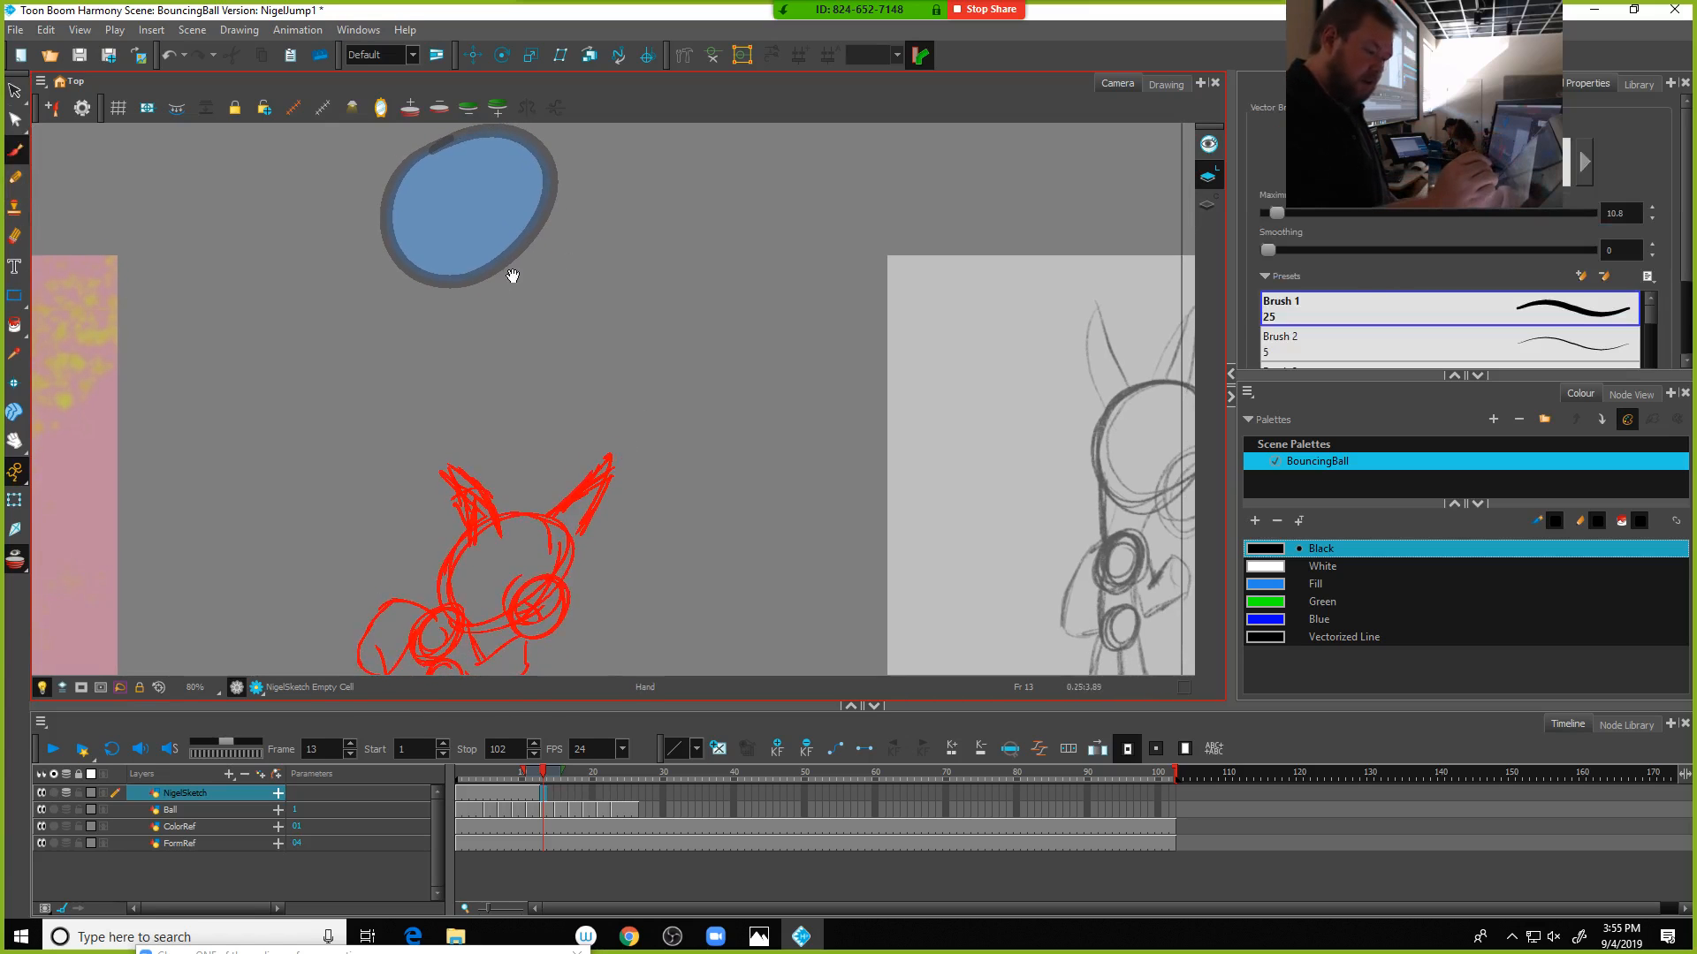
mouse_move(512, 276)
mouse_down()
mouse_move(511, 318)
mouse_move(399, 280)
mouse_up()
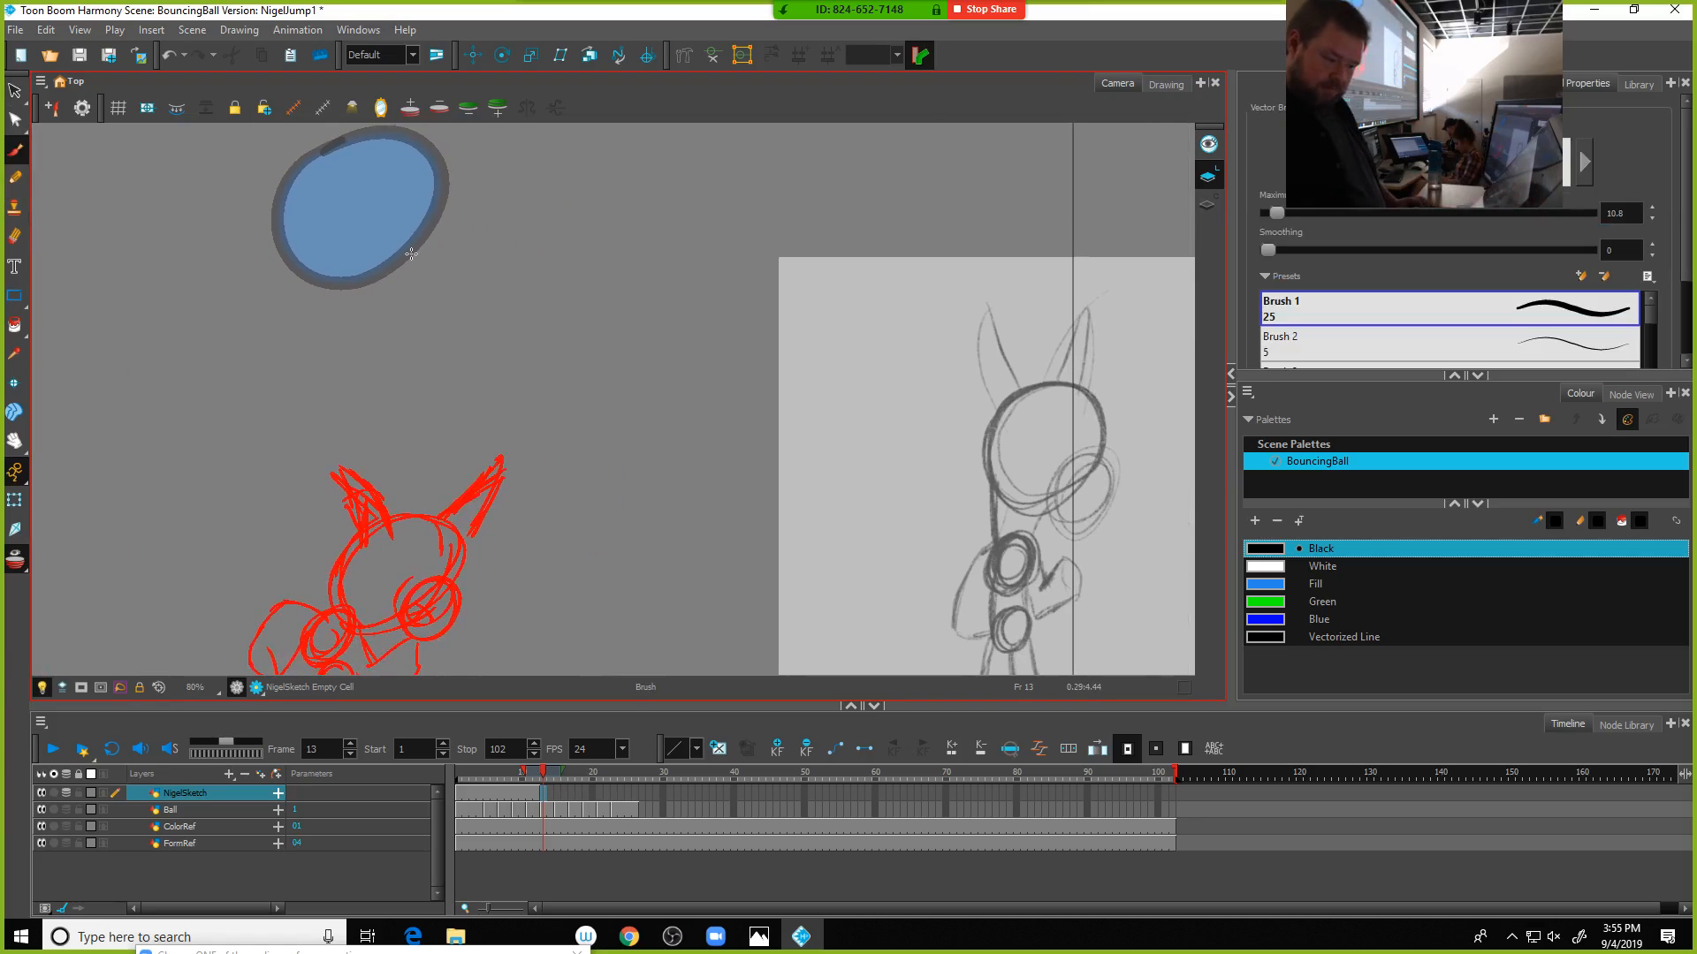
scroll(412, 254, down, 2)
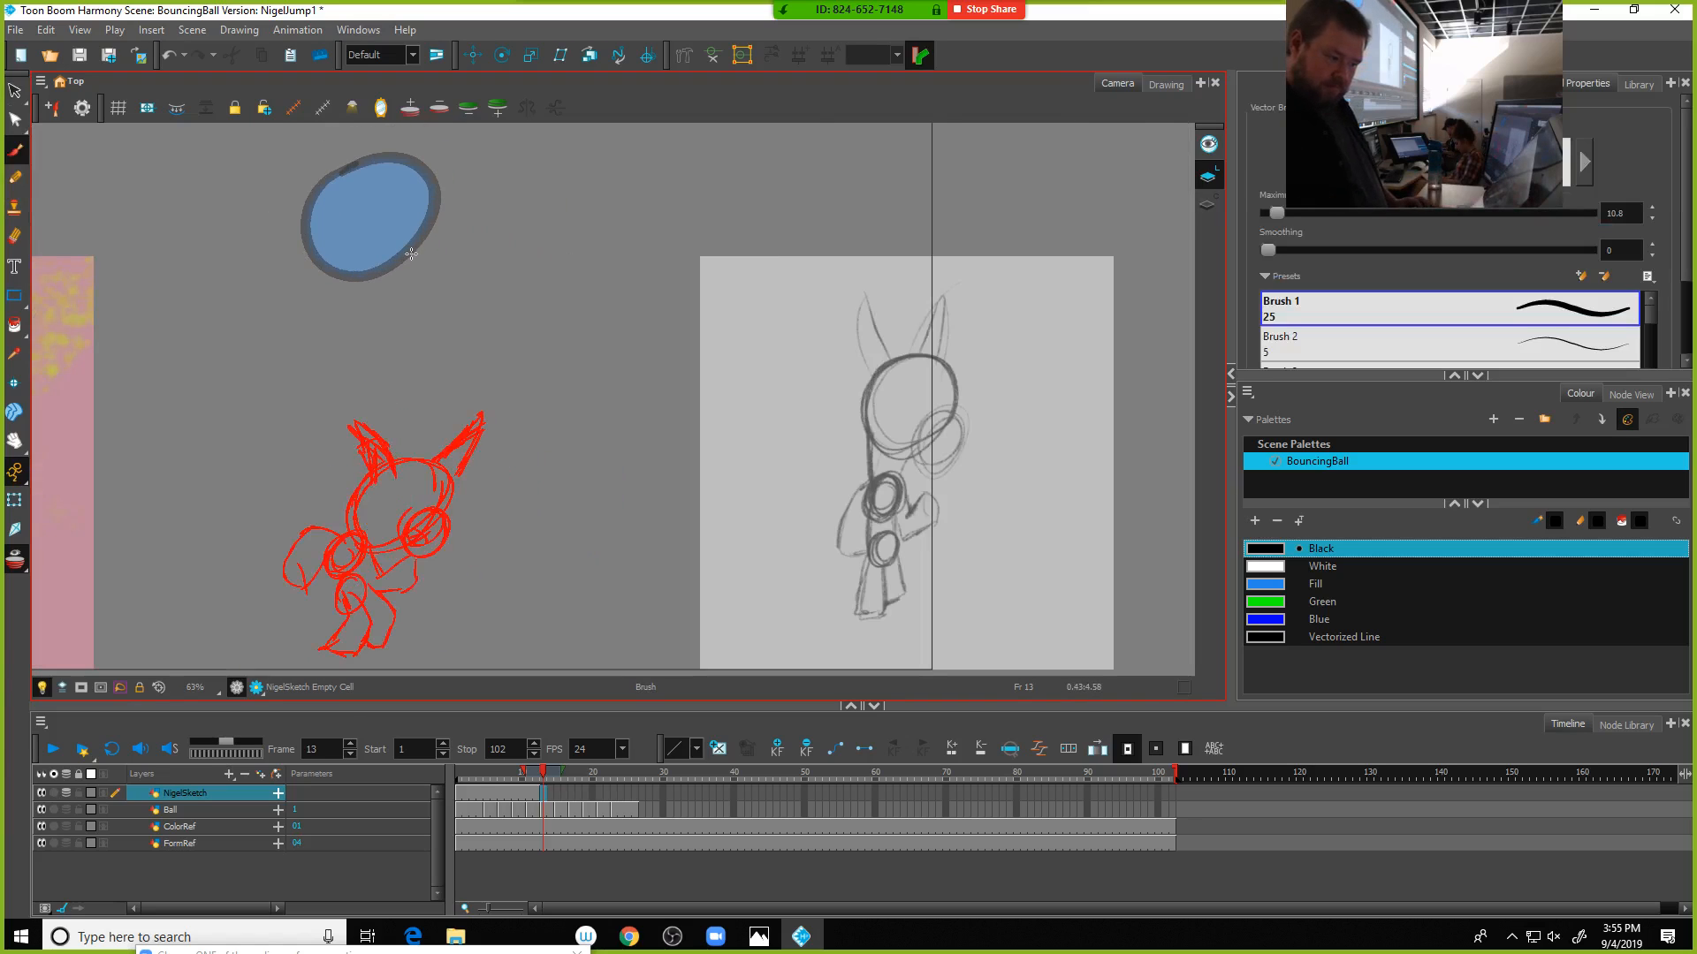
drag(374, 288, 413, 371)
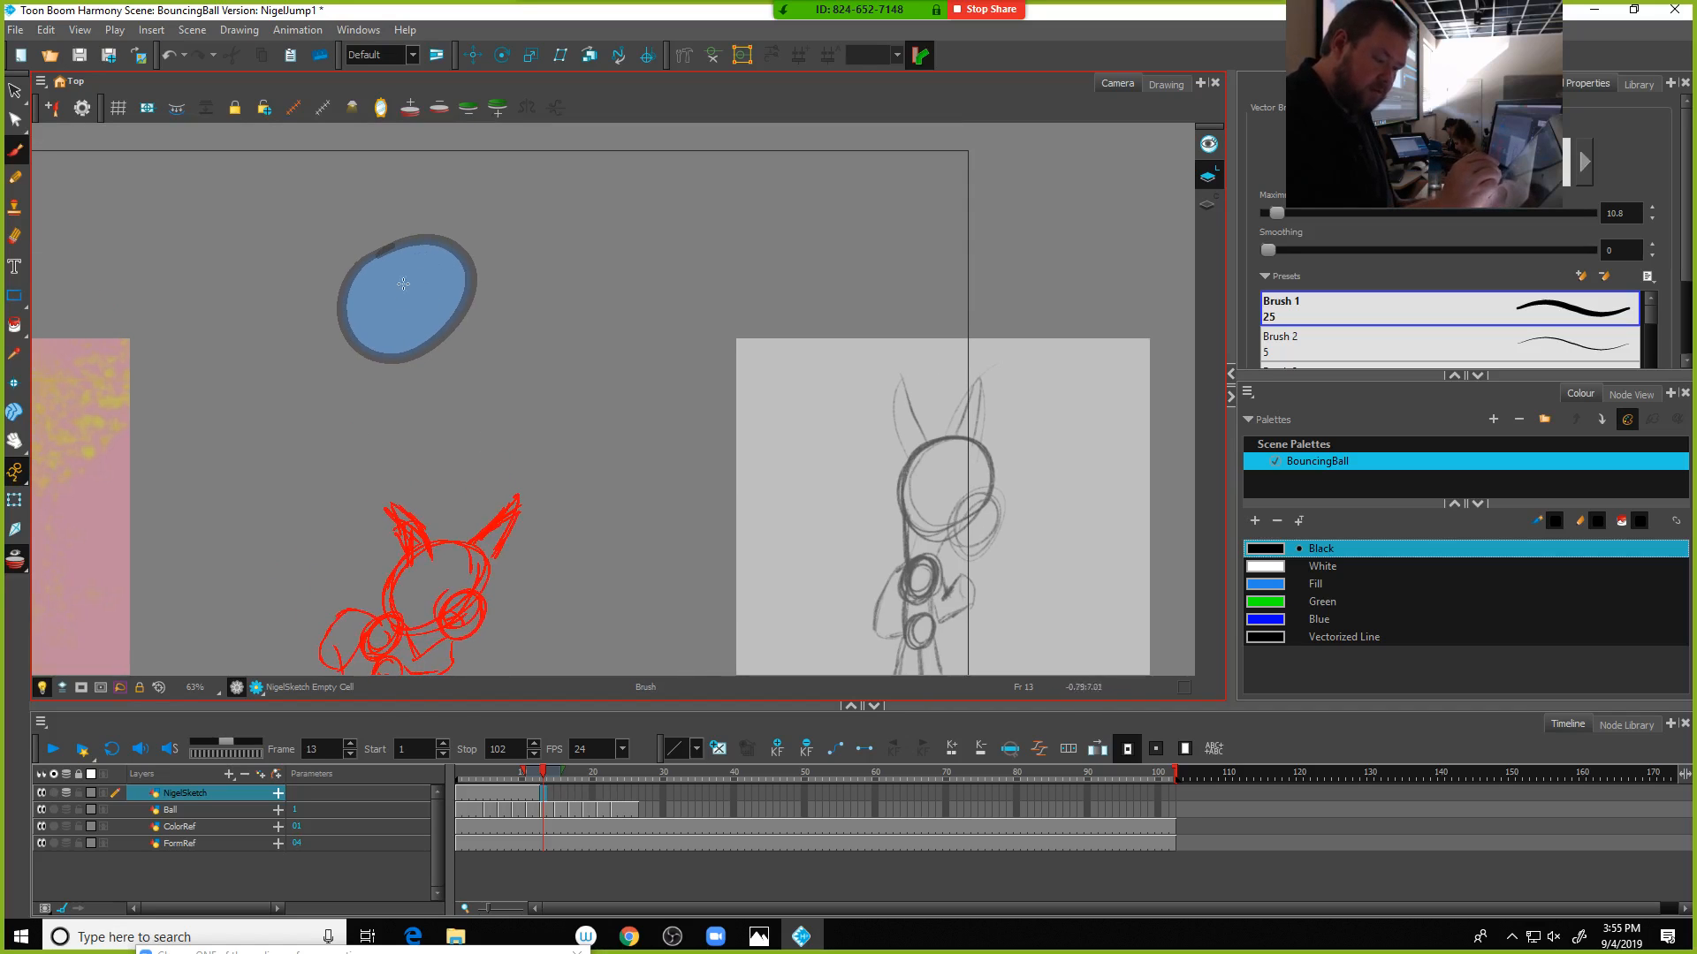
mouse_move(403, 283)
mouse_down()
mouse_move(439, 276)
mouse_move(416, 314)
mouse_move(424, 263)
mouse_up()
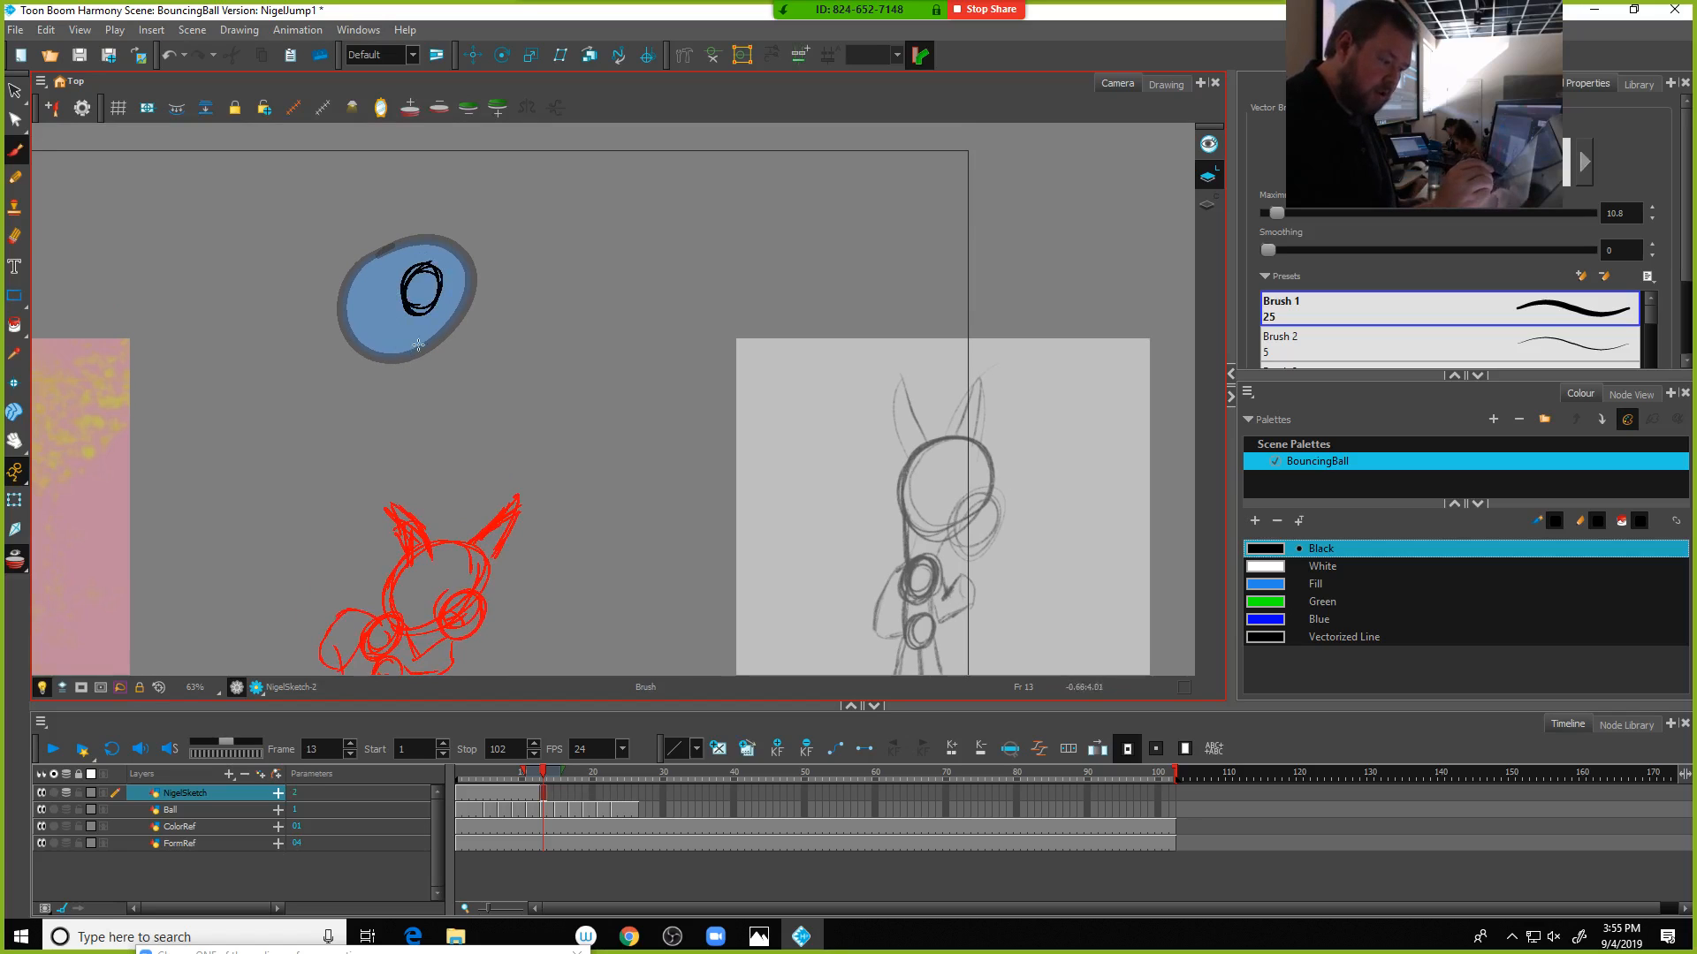
mouse_move(418, 345)
mouse_down()
mouse_move(394, 362)
mouse_move(404, 336)
mouse_up()
Brush torso lines joining the chest and hip circles of the first pose at frame 1
drag(474, 534, 469, 344)
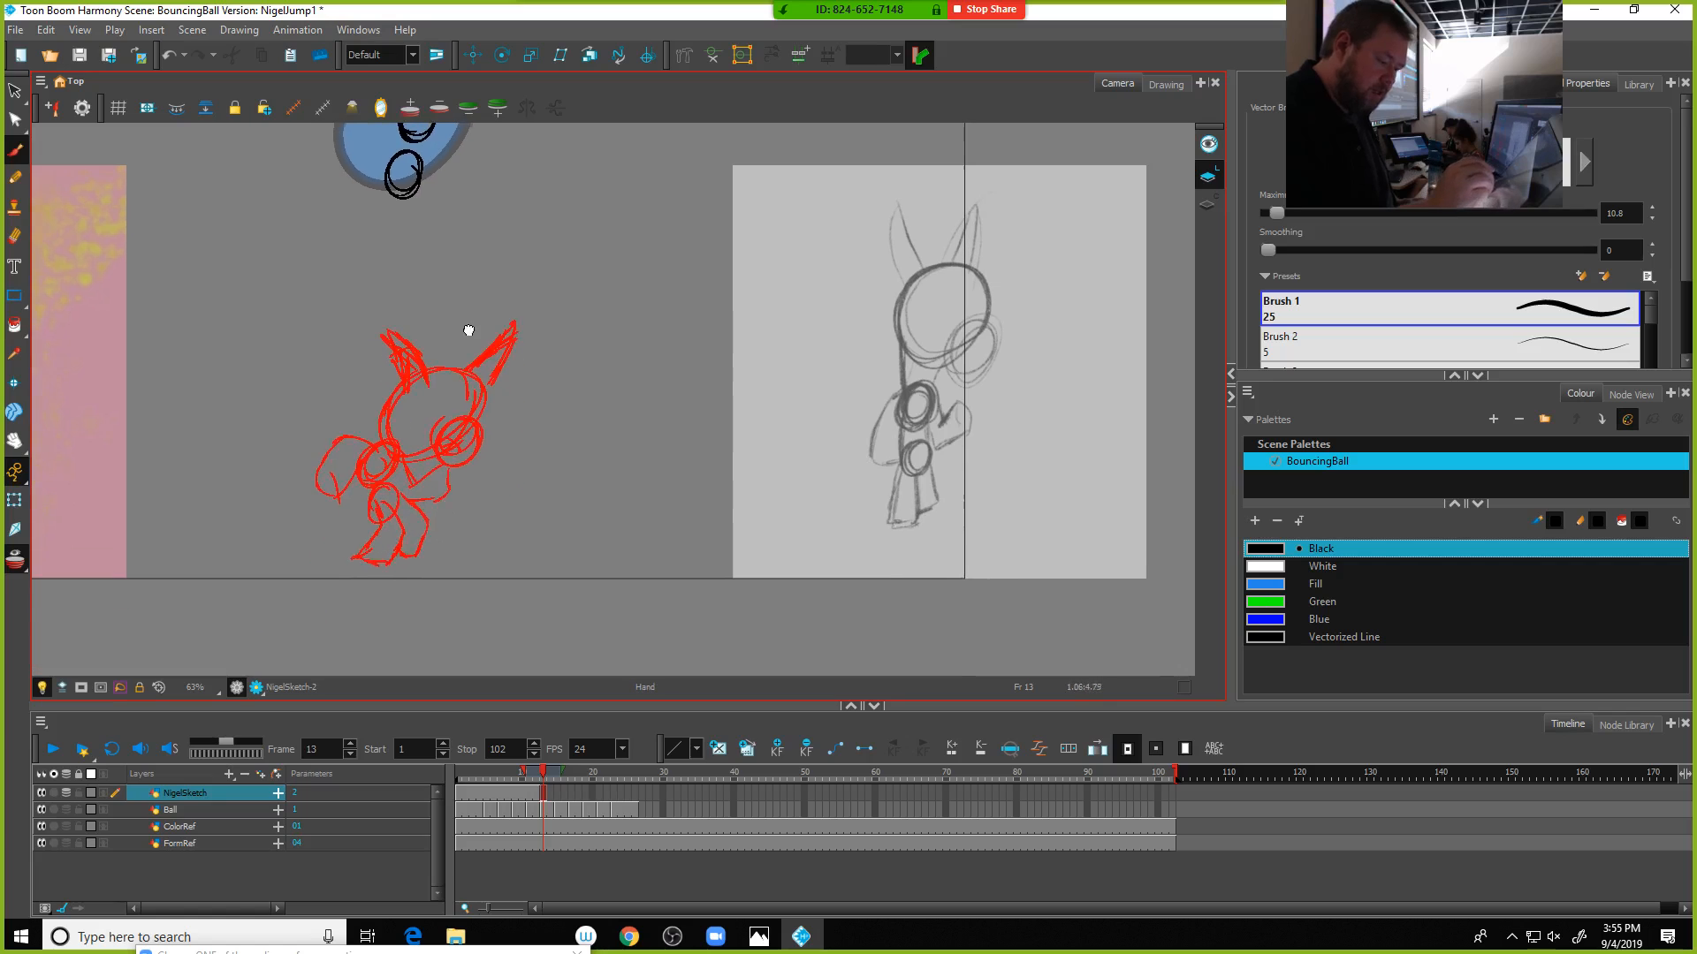
click(459, 793)
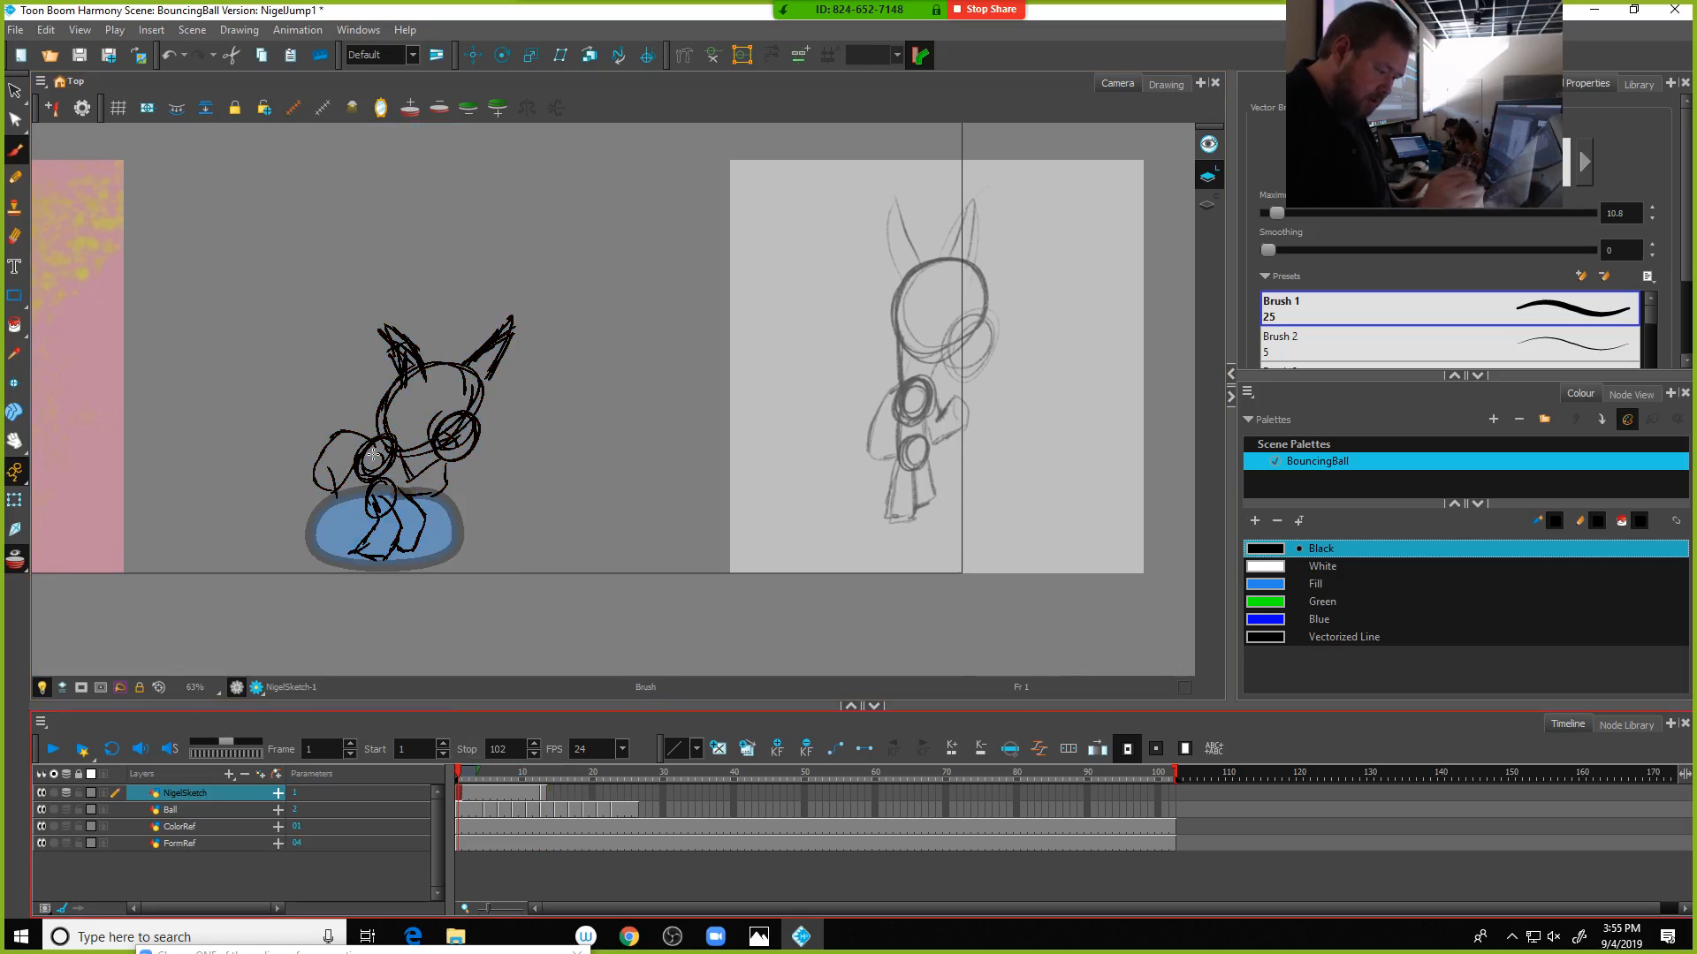
mouse_move(362, 477)
mouse_down()
mouse_move(374, 513)
mouse_move(401, 451)
mouse_move(376, 503)
mouse_up()
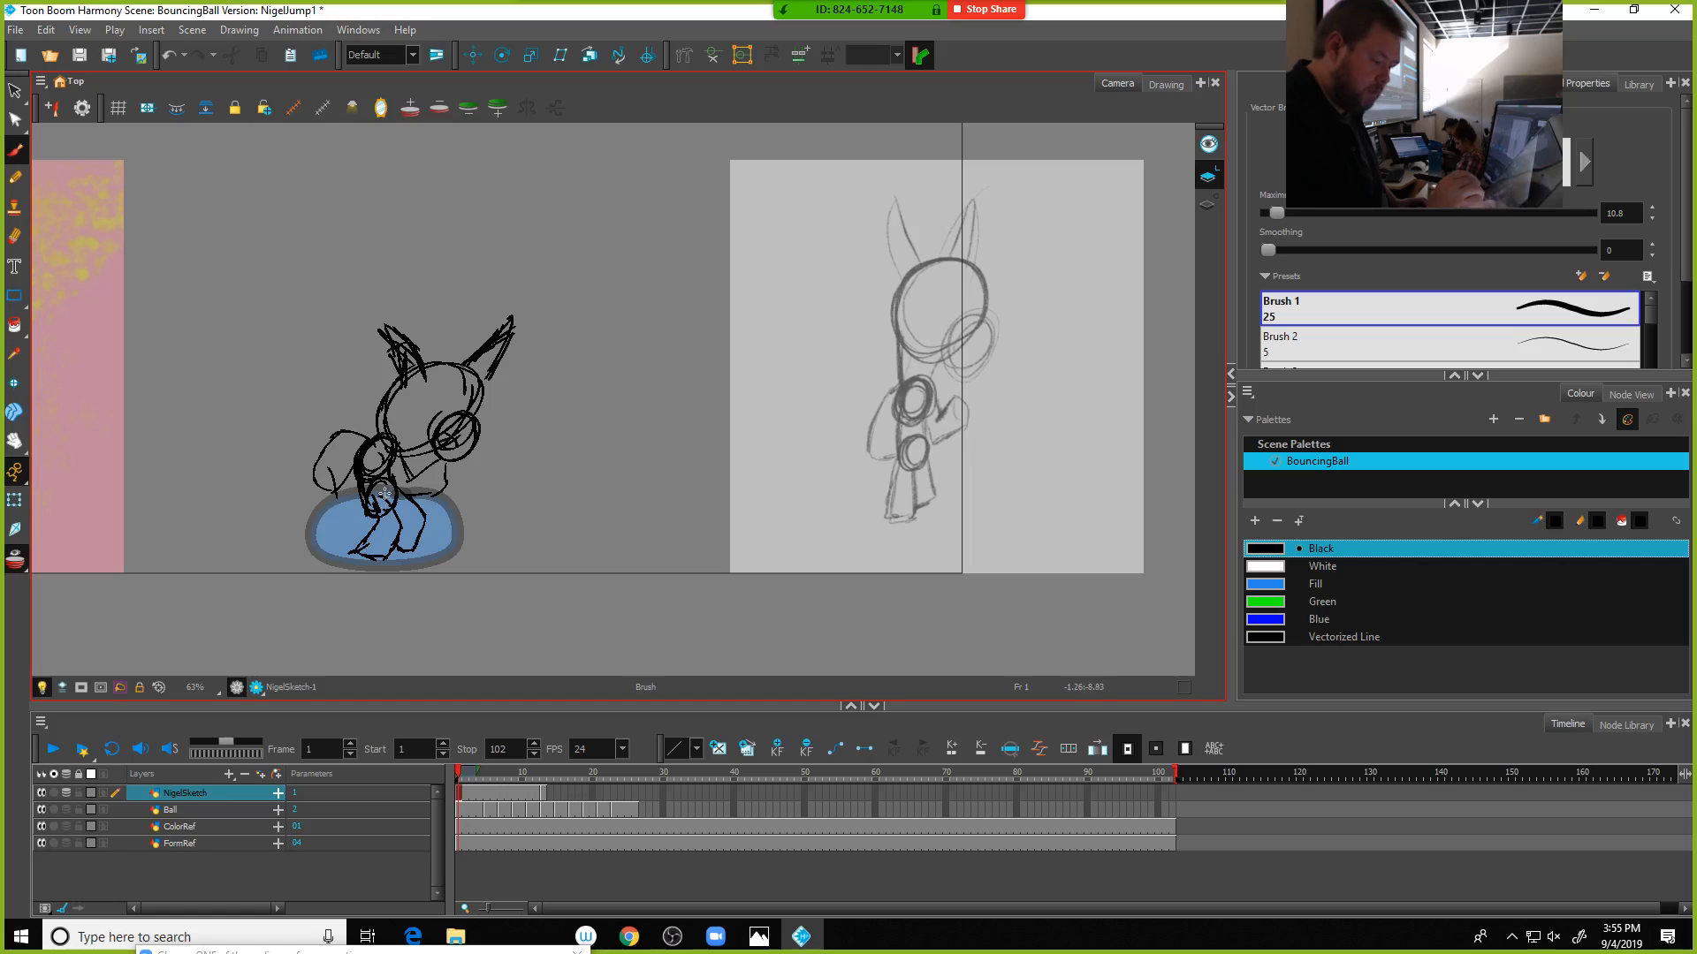
drag(391, 483, 374, 495)
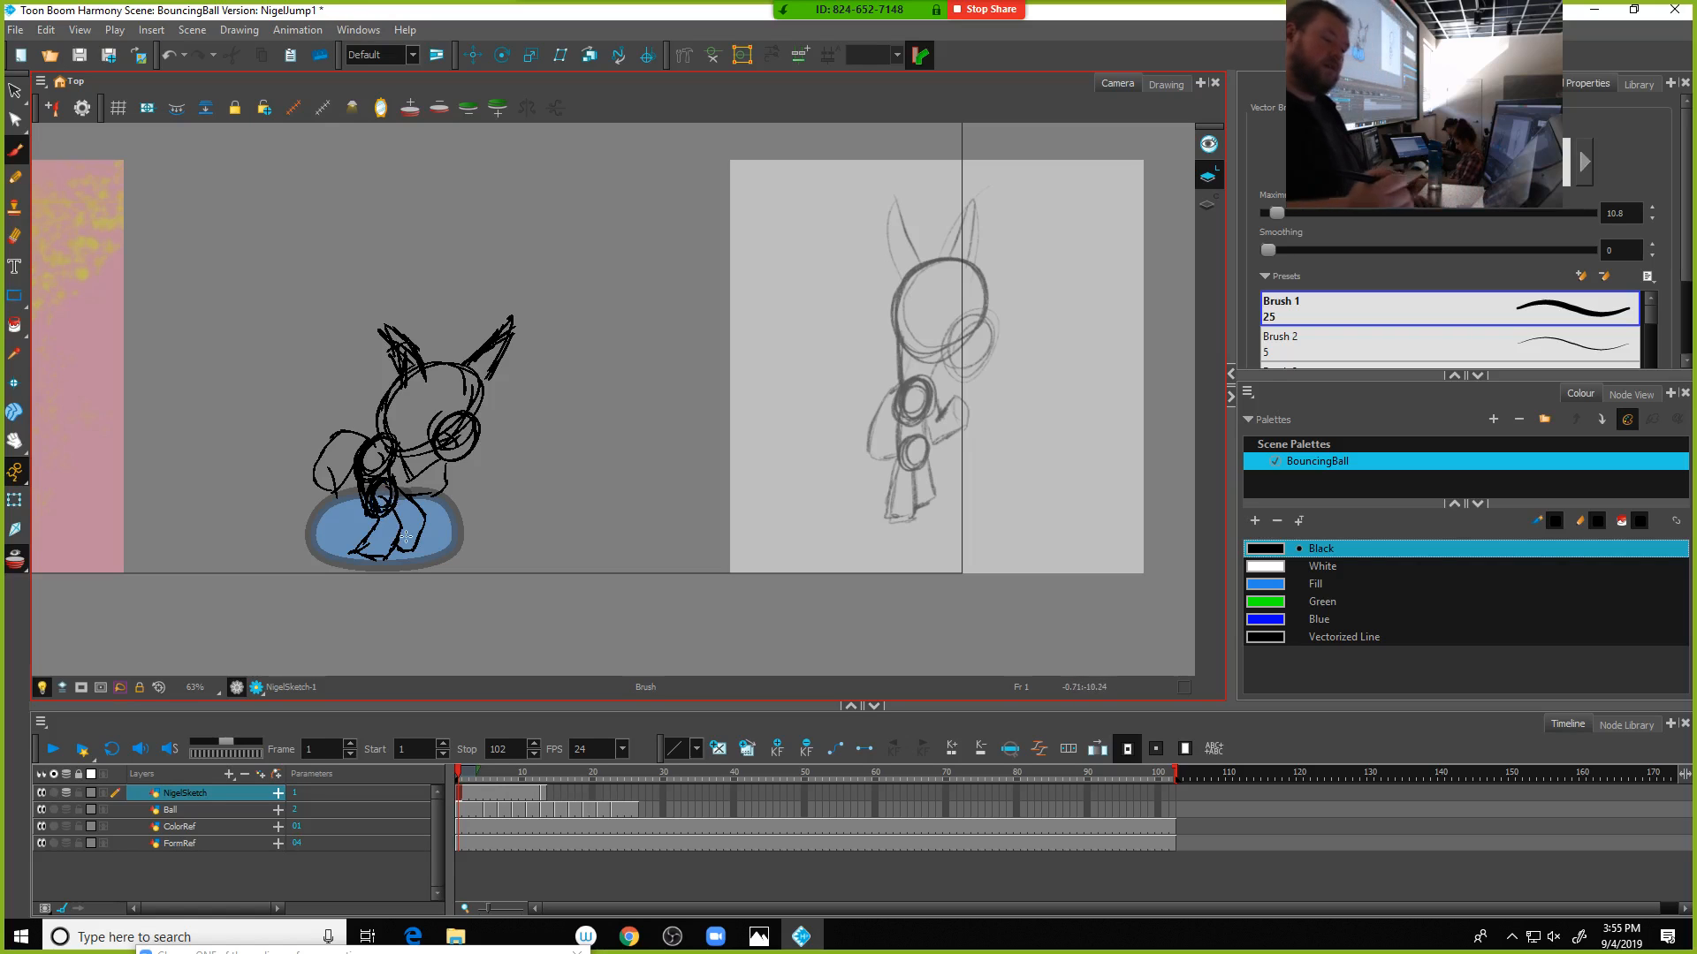
Brush a stretched, forward-tilted head oval with a muzzle circle above the chest of the airborne pose at frame 13
mouse_move(530, 353)
mouse_down()
mouse_move(553, 508)
mouse_move(557, 491)
mouse_up()
click(544, 794)
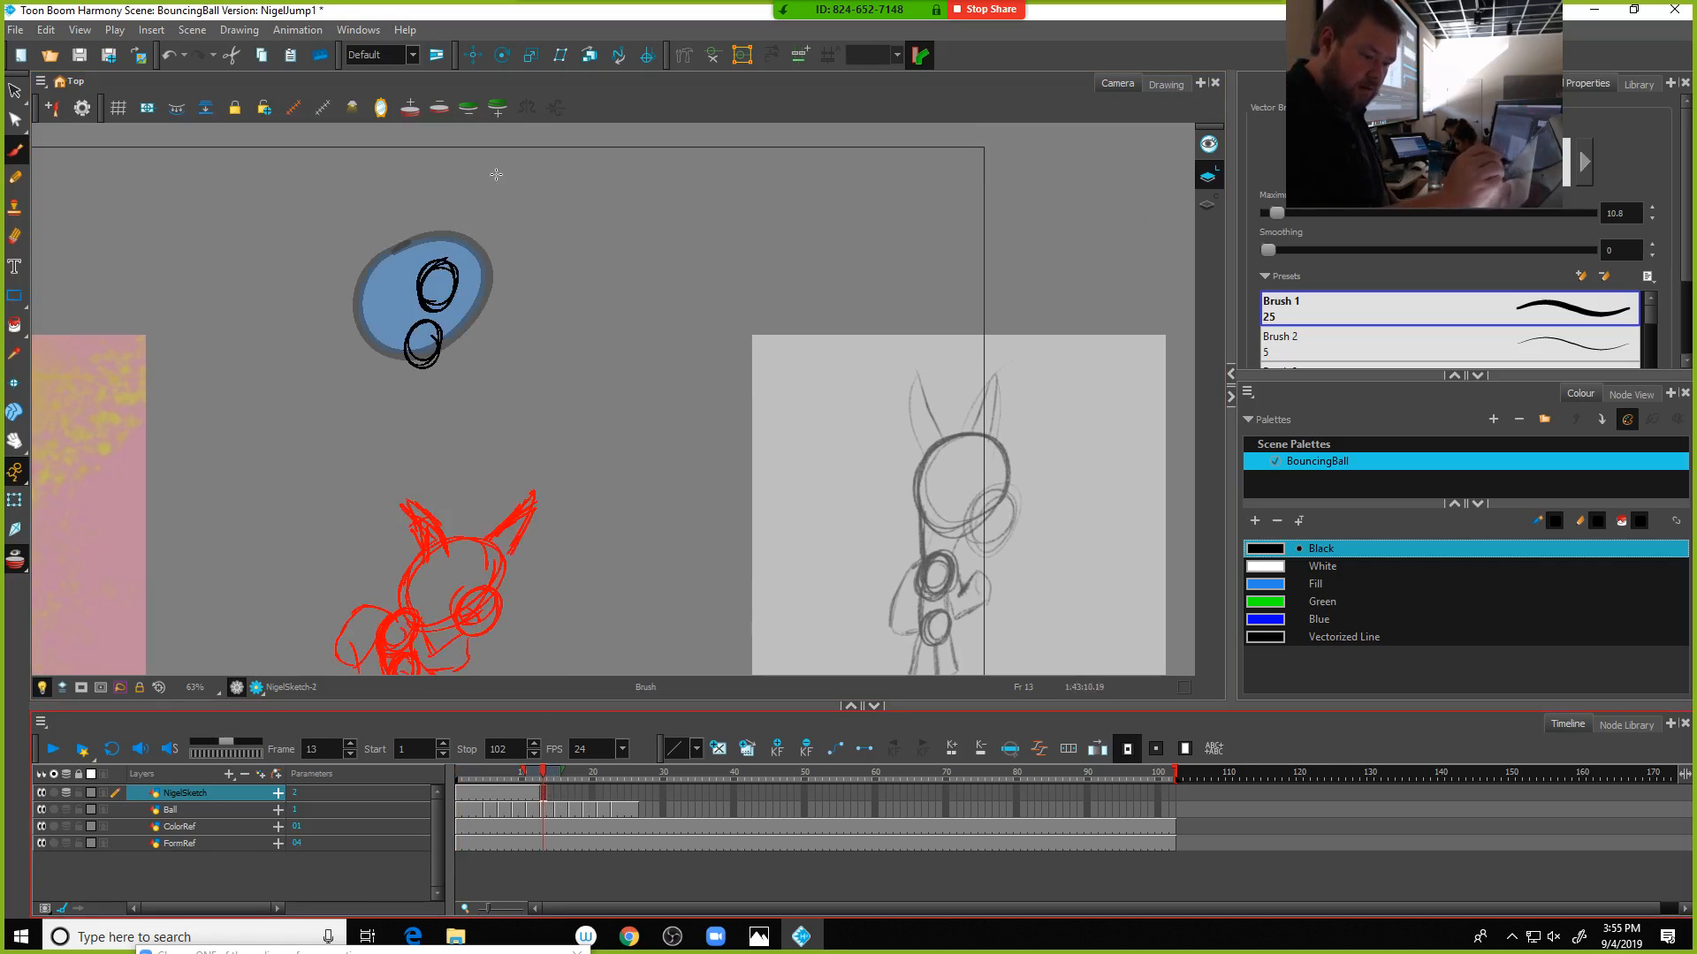
mouse_move(496, 174)
mouse_down()
mouse_move(510, 222)
mouse_move(468, 258)
mouse_move(443, 193)
mouse_move(473, 163)
mouse_move(486, 192)
mouse_move(449, 254)
mouse_move(512, 186)
mouse_move(520, 226)
mouse_move(498, 223)
mouse_move(495, 265)
mouse_up()
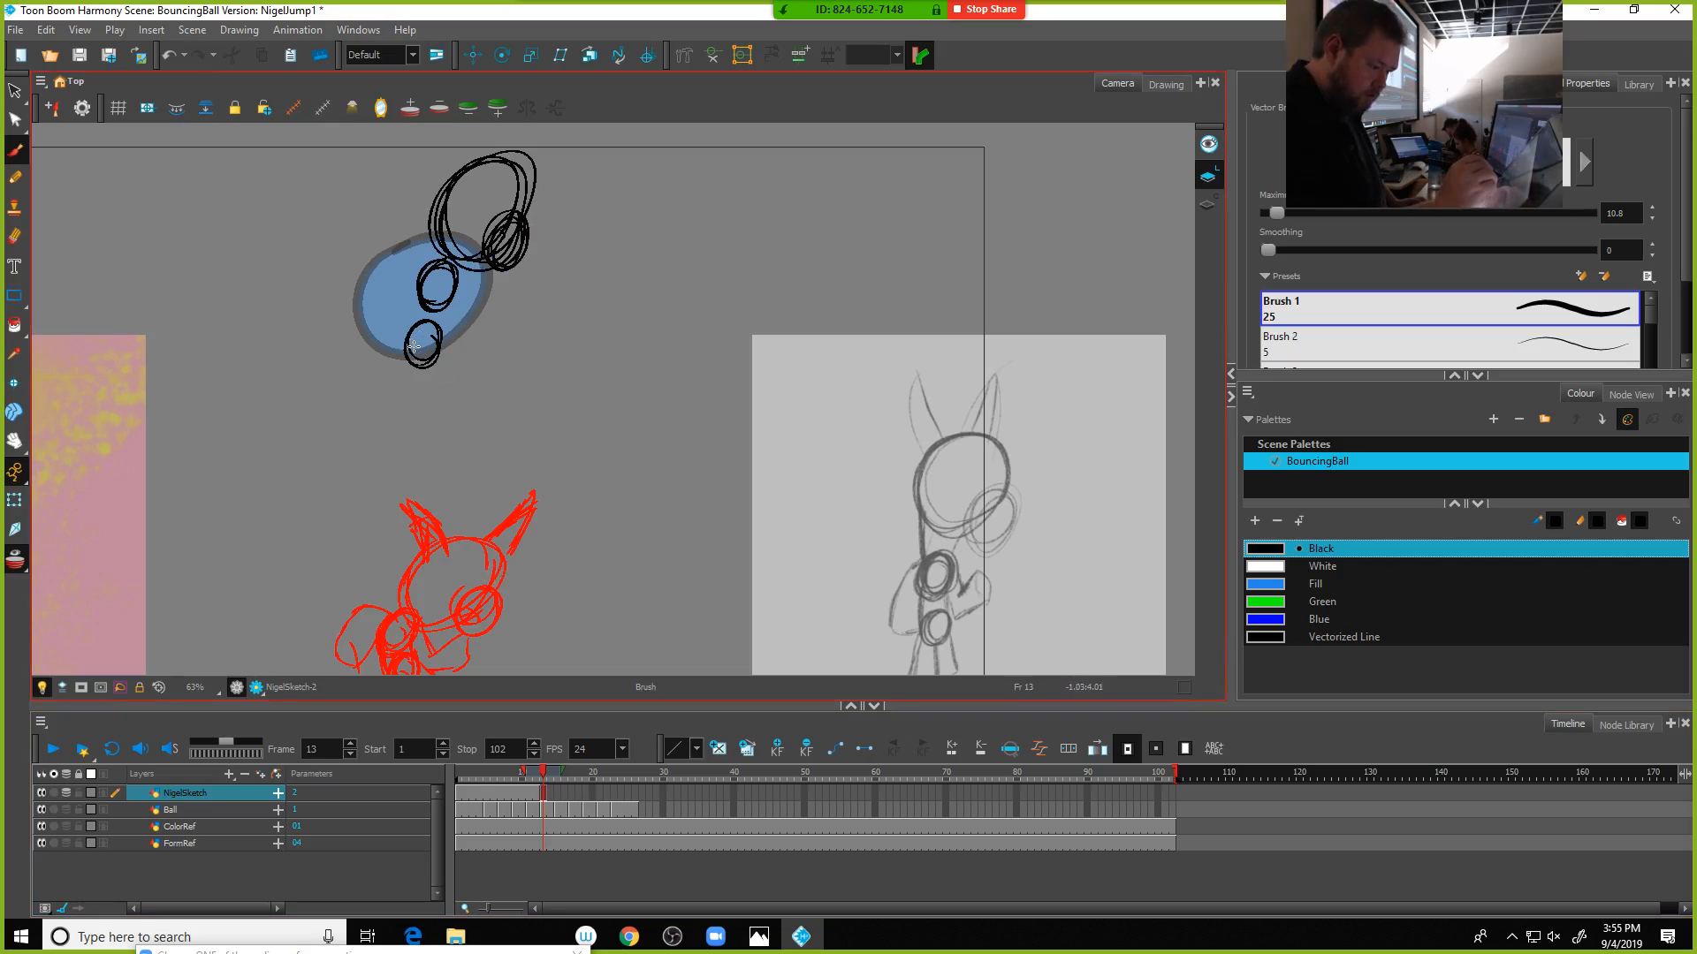
Brush two dangling legs with feet below the airborne pose's hip circle
mouse_move(408, 349)
mouse_down()
mouse_move(444, 314)
mouse_move(456, 371)
mouse_up()
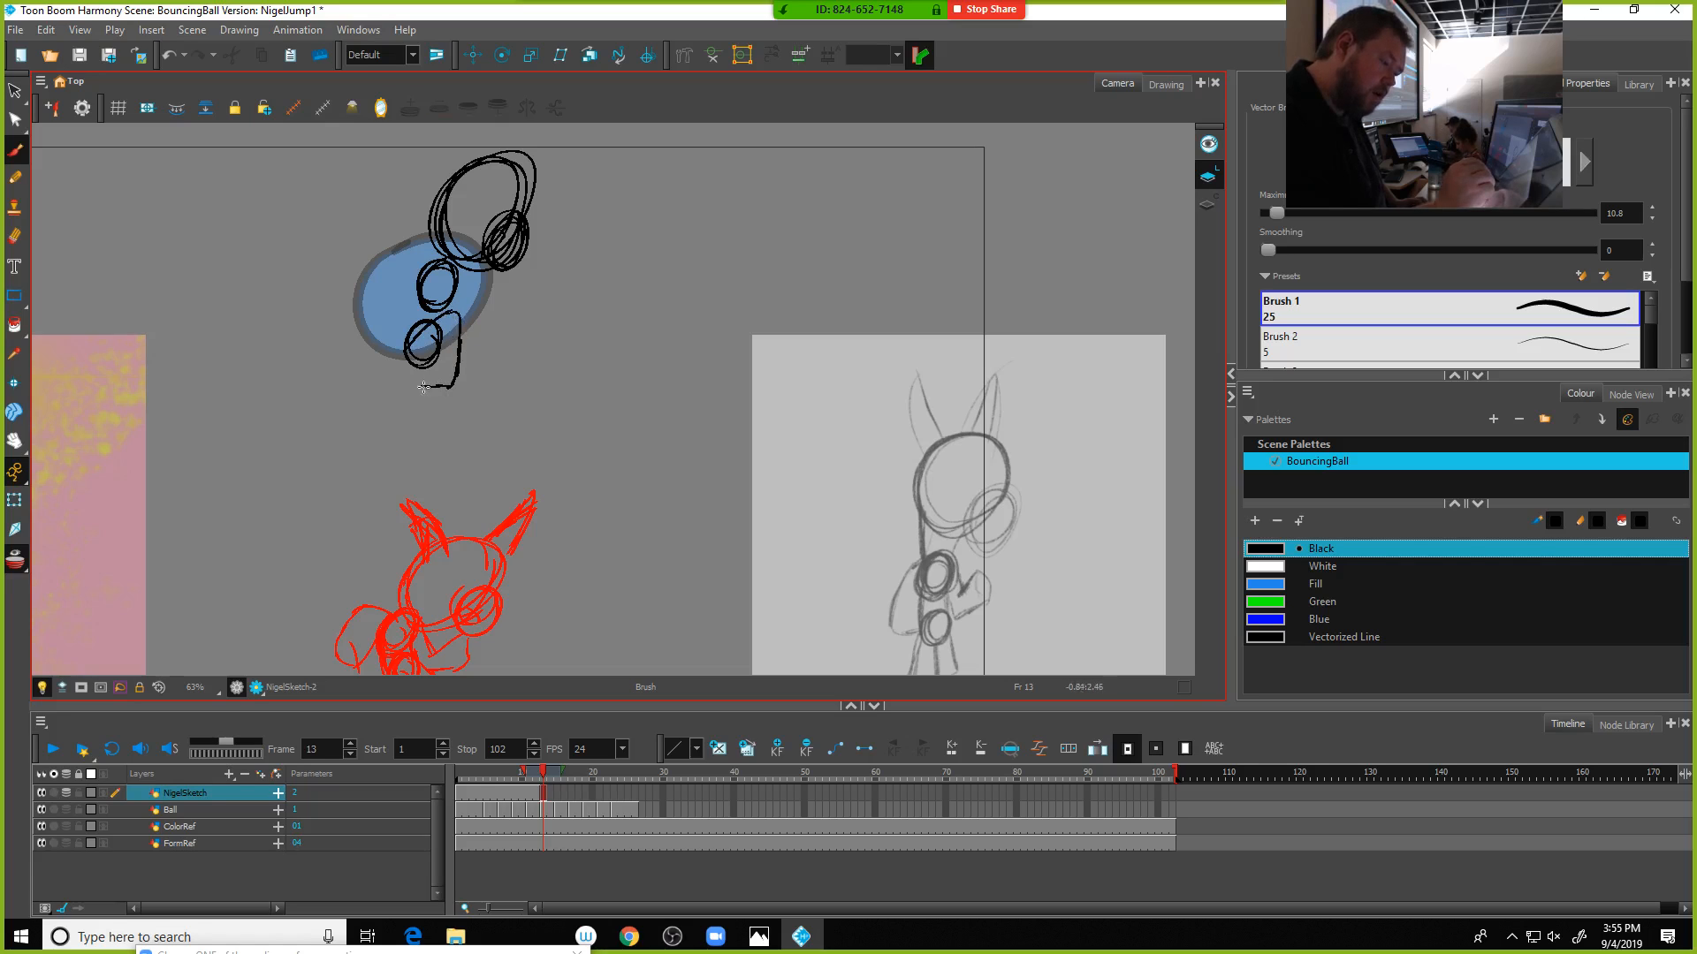
drag(453, 313, 461, 343)
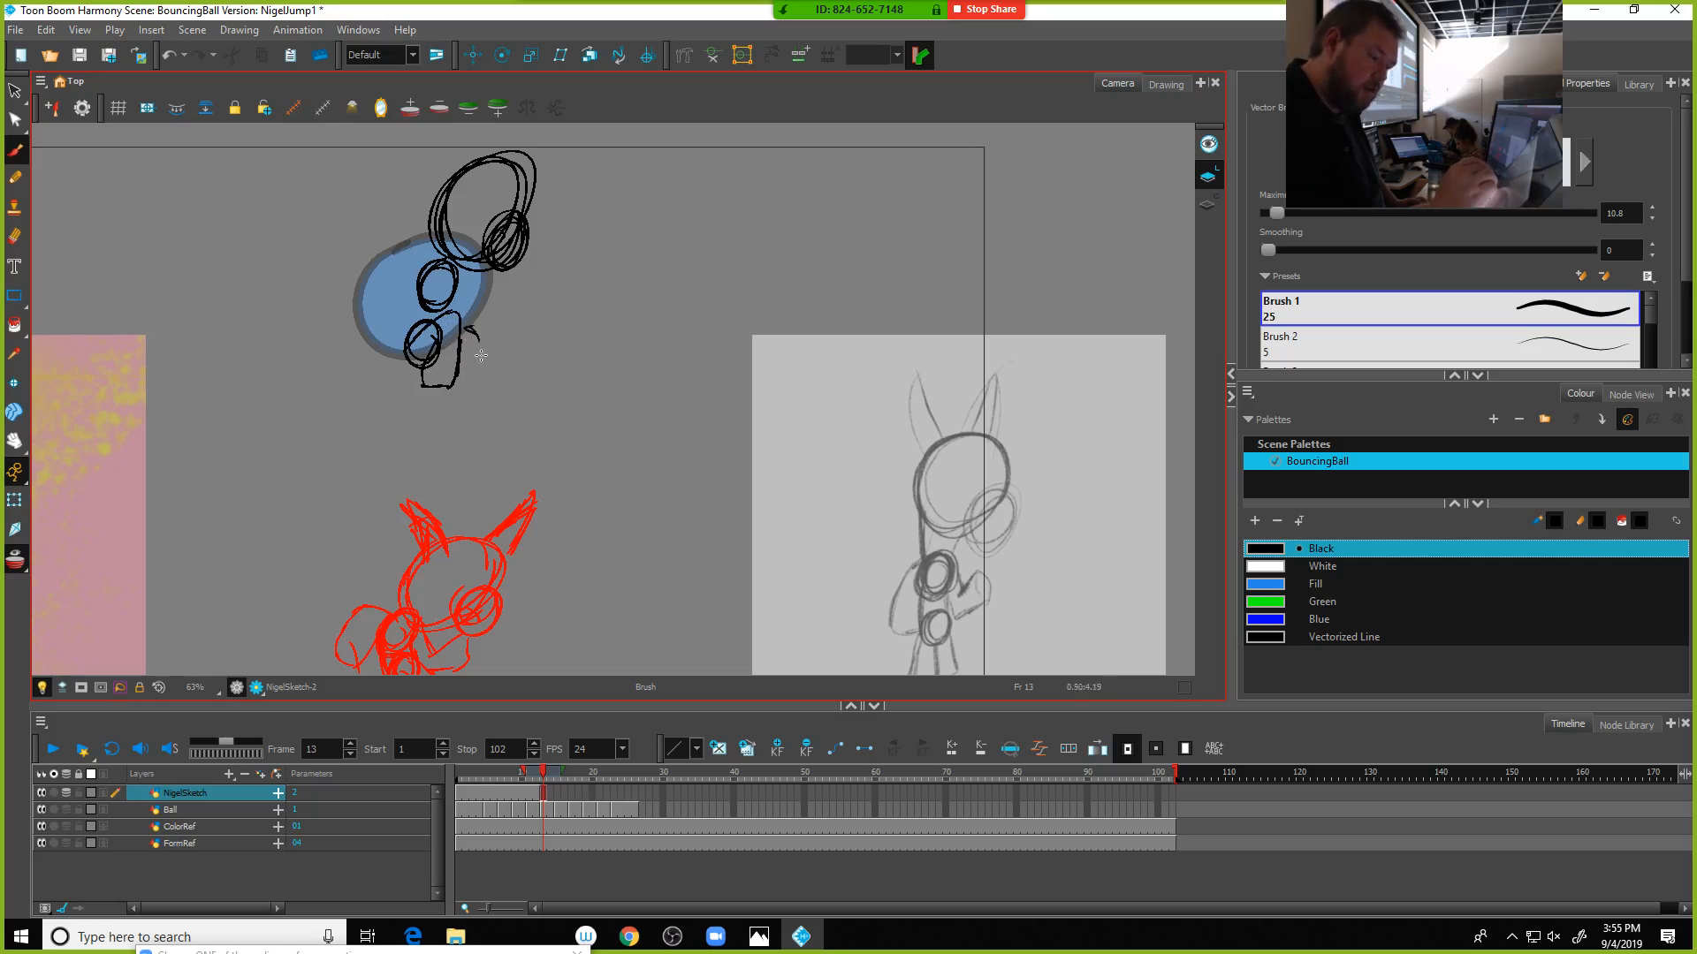
mouse_move(483, 382)
mouse_down()
mouse_move(460, 411)
mouse_move(445, 364)
mouse_up()
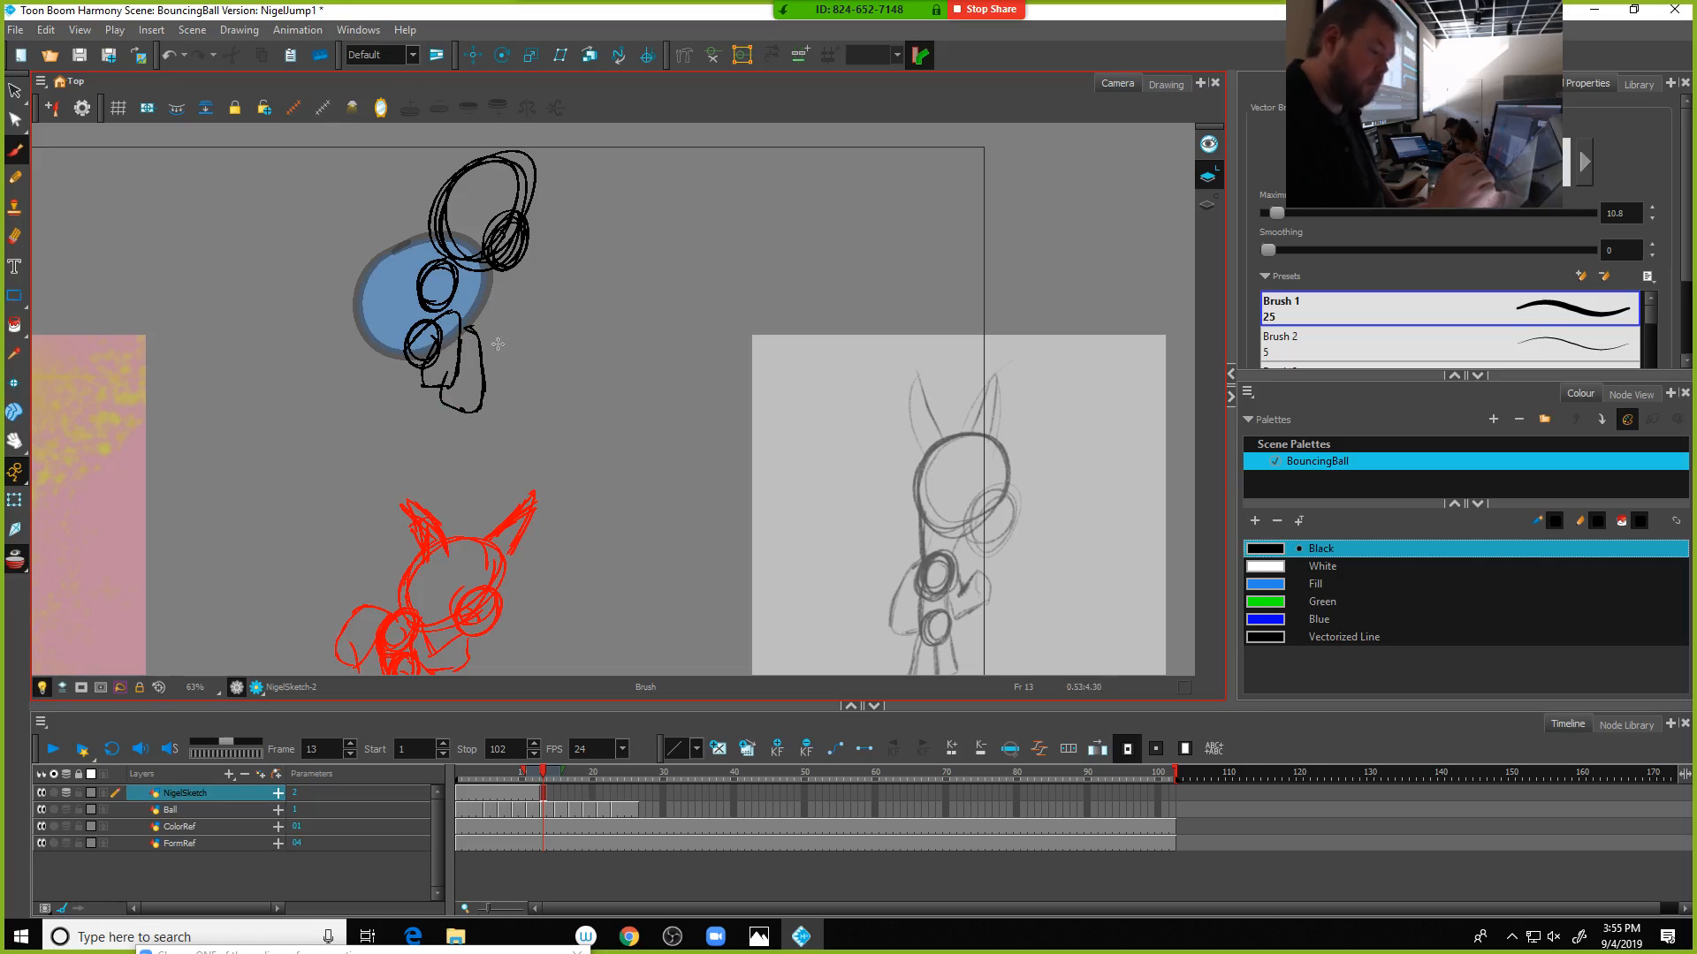
Brush the airborne pose's torso lines, a raised back arm, a lowered front arm and two pointed ears
mouse_move(413, 255)
mouse_down()
mouse_move(354, 269)
mouse_move(363, 305)
mouse_move(372, 279)
mouse_move(499, 279)
mouse_move(373, 292)
mouse_move(405, 269)
mouse_move(419, 294)
mouse_move(393, 277)
mouse_move(454, 309)
mouse_move(456, 271)
mouse_move(512, 329)
mouse_up()
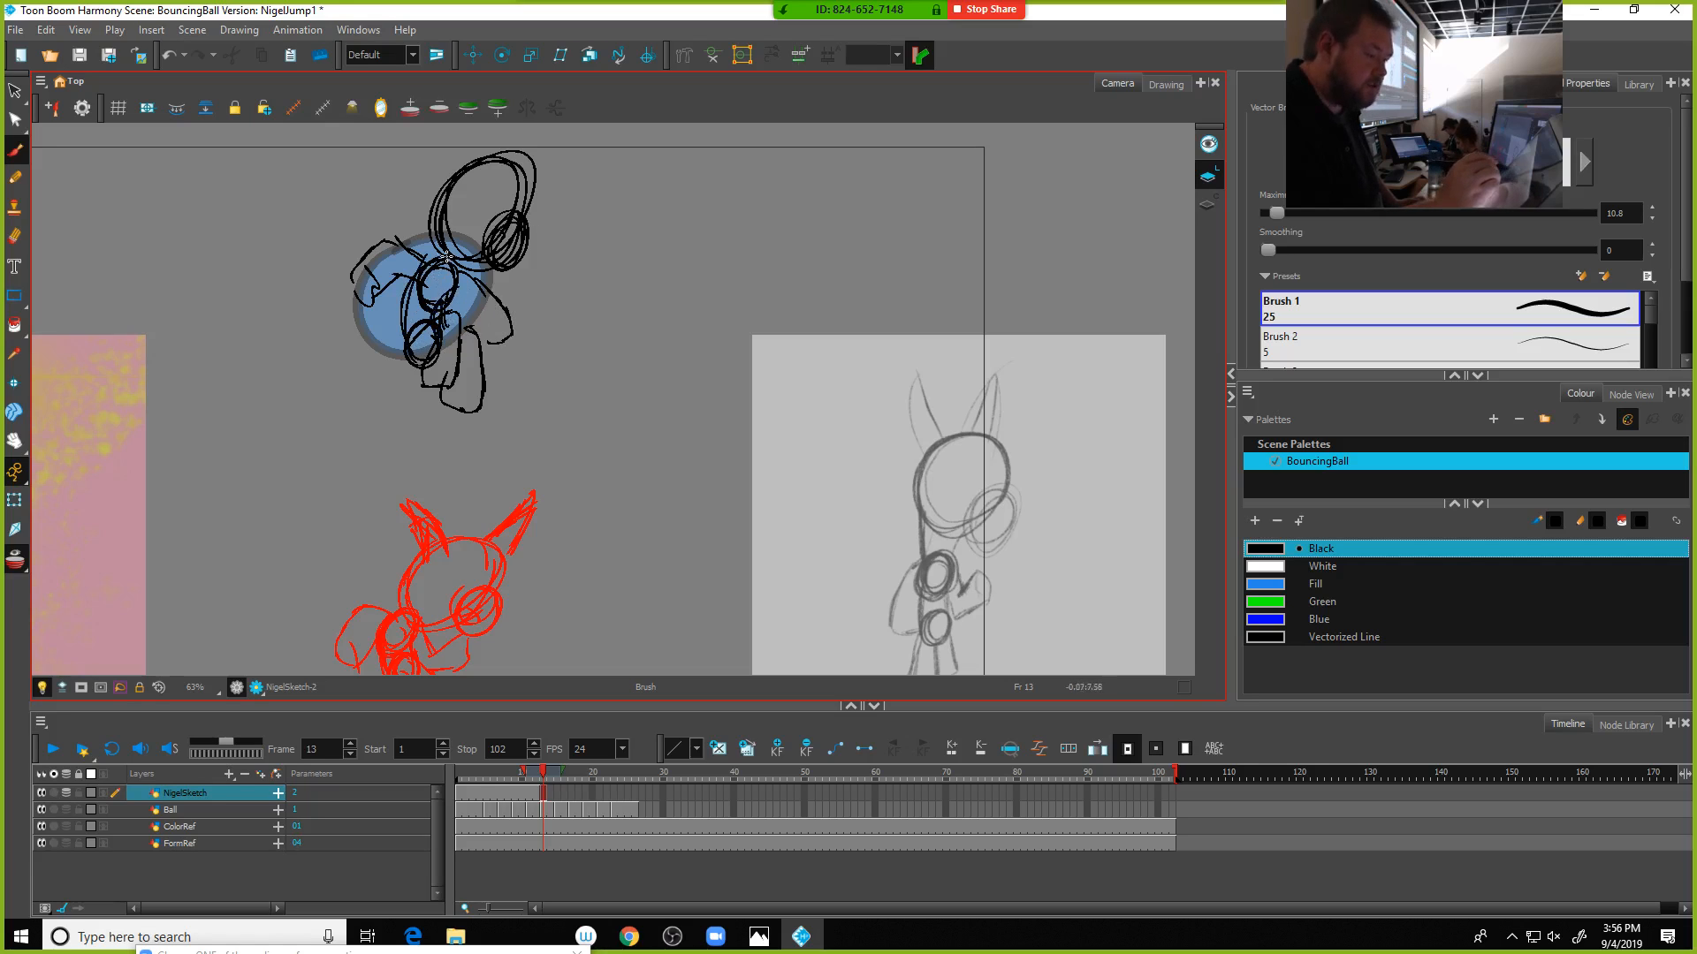
drag(576, 295, 550, 375)
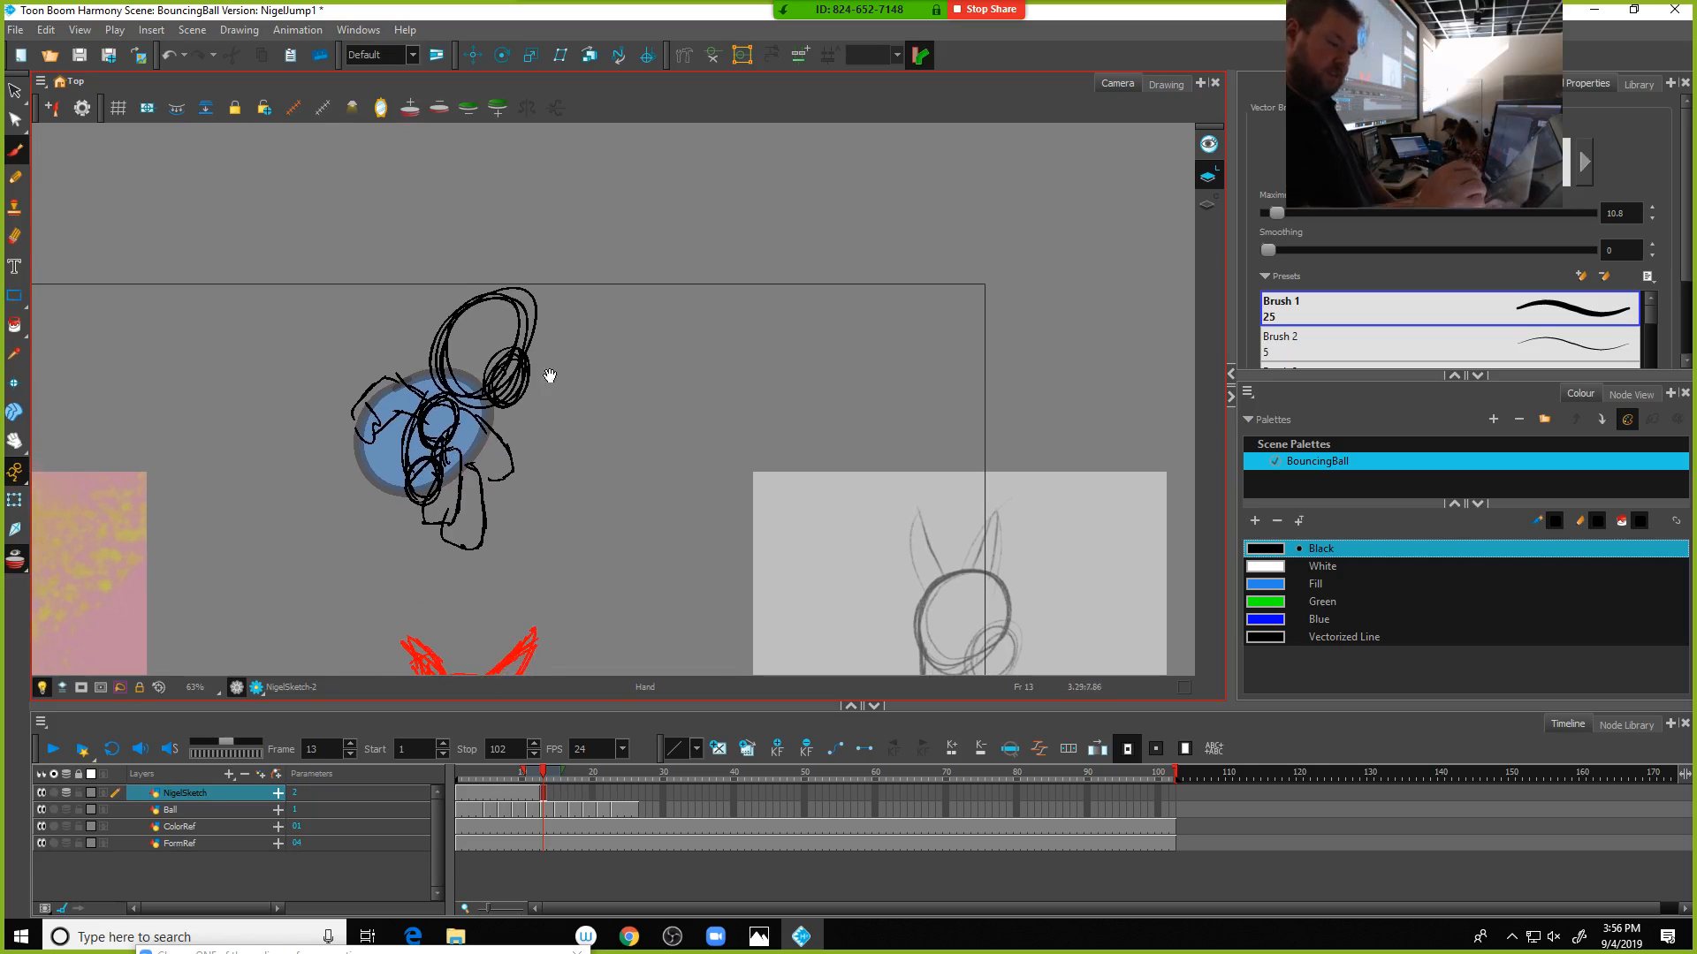
mouse_move(449, 279)
mouse_down()
mouse_move(456, 310)
mouse_move(533, 261)
mouse_move(522, 311)
mouse_move(545, 262)
mouse_up()
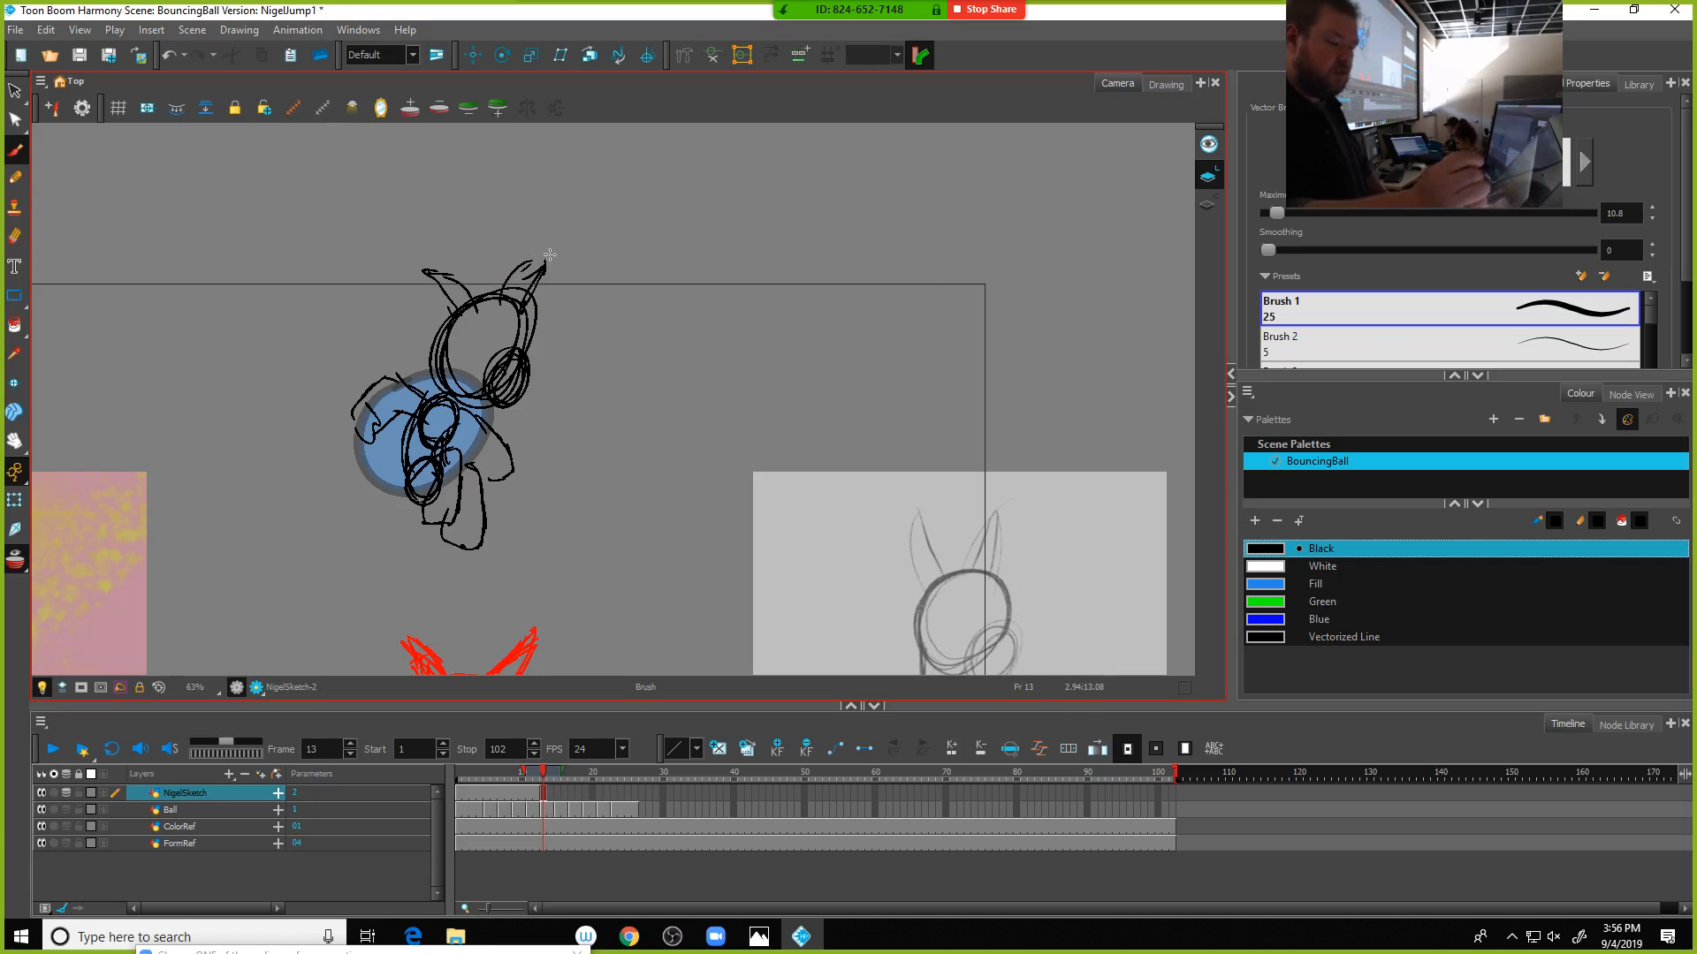
In the empty area above the form reference, brush an example torso from two ovals with backward-bowed sides and a curved line of action
drag(857, 306, 489, 368)
mouse_move(740, 261)
mouse_down()
mouse_move(767, 196)
mouse_move(786, 212)
mouse_up()
mouse_move(760, 292)
mouse_down()
mouse_move(736, 333)
mouse_move(748, 370)
mouse_up()
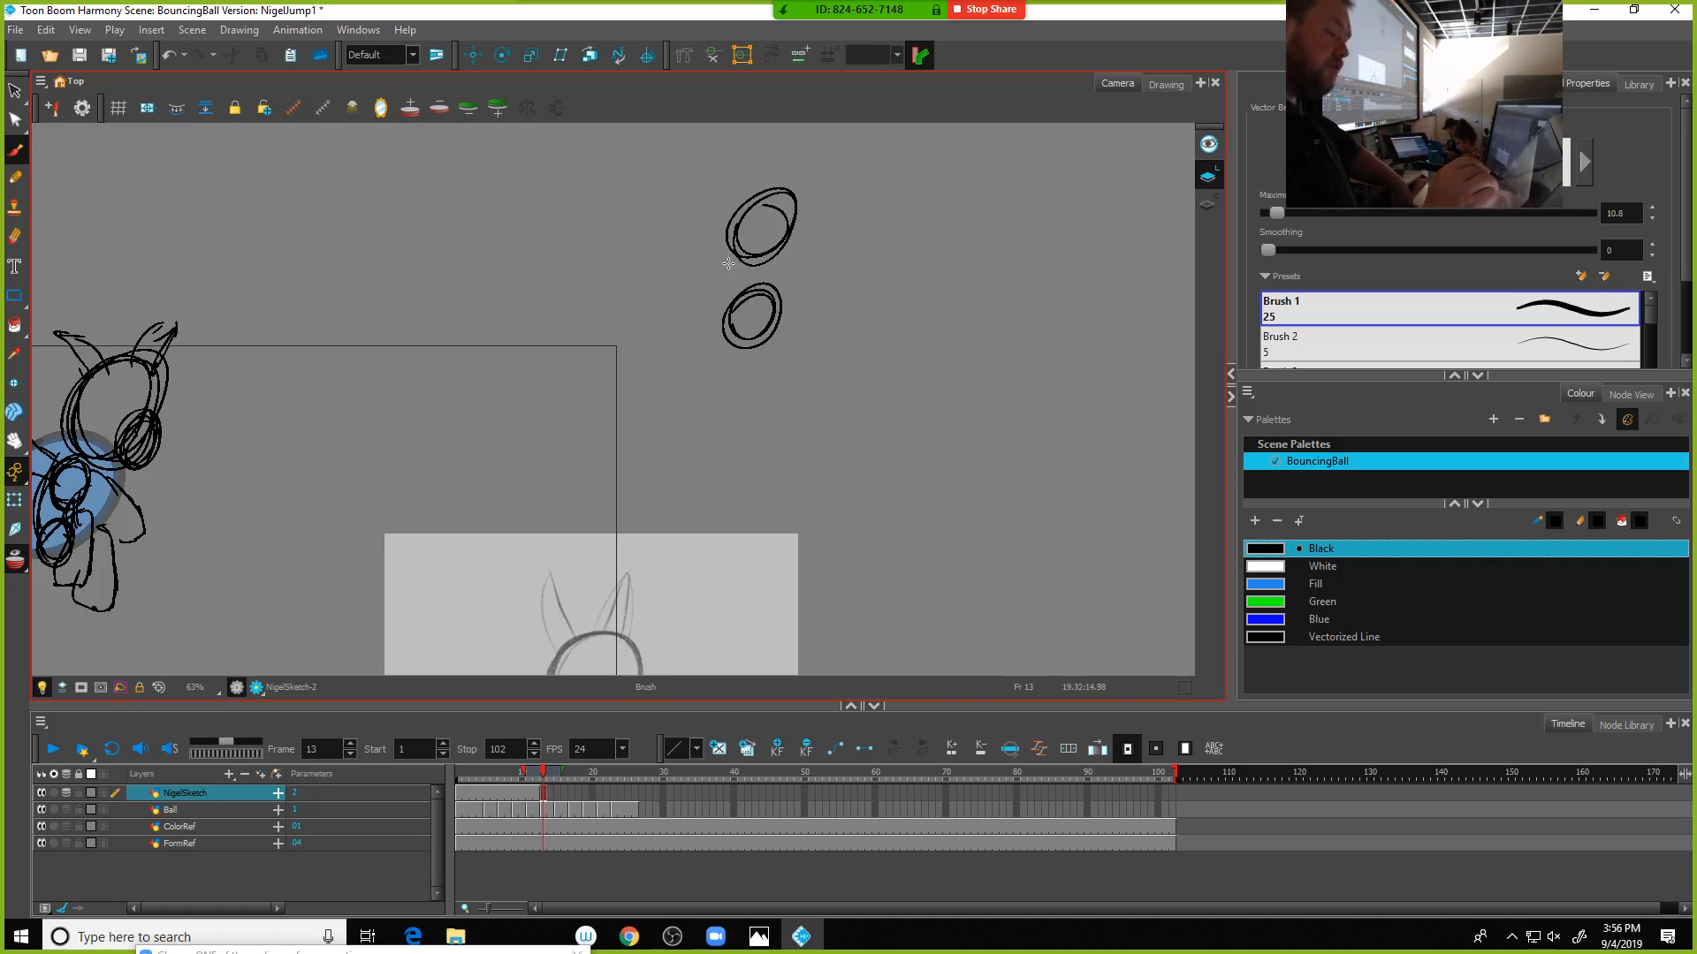
mouse_move(746, 204)
mouse_down()
mouse_move(732, 287)
mouse_move(725, 237)
mouse_move(725, 311)
mouse_up()
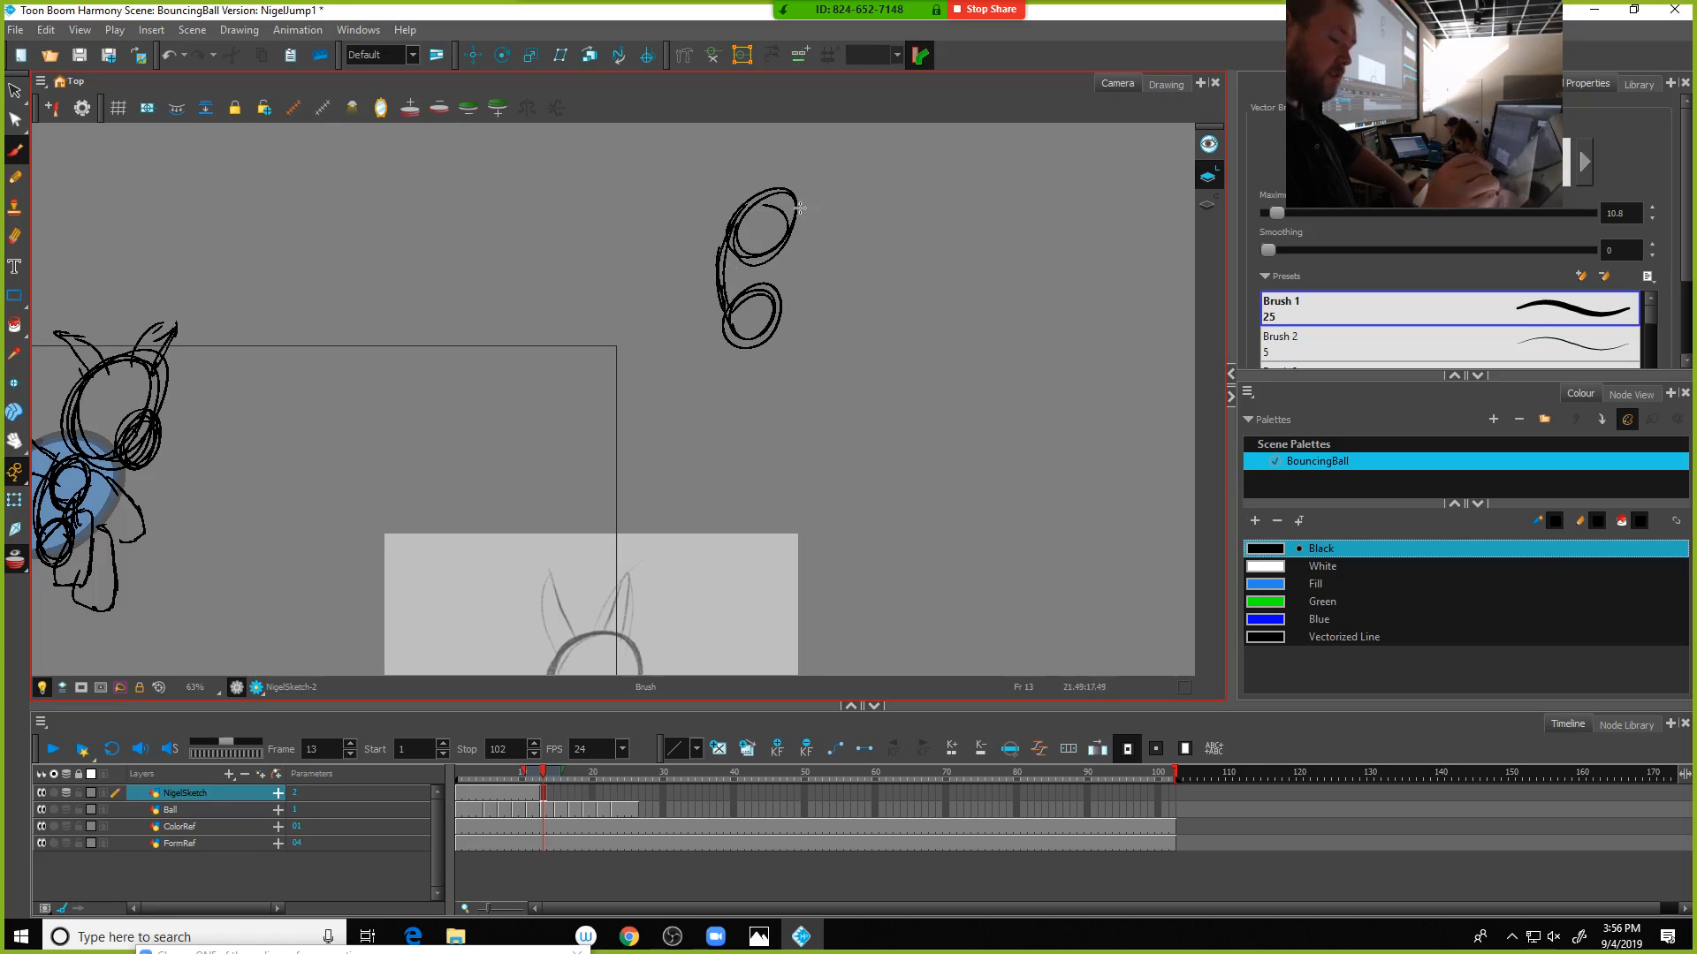
drag(794, 220, 777, 291)
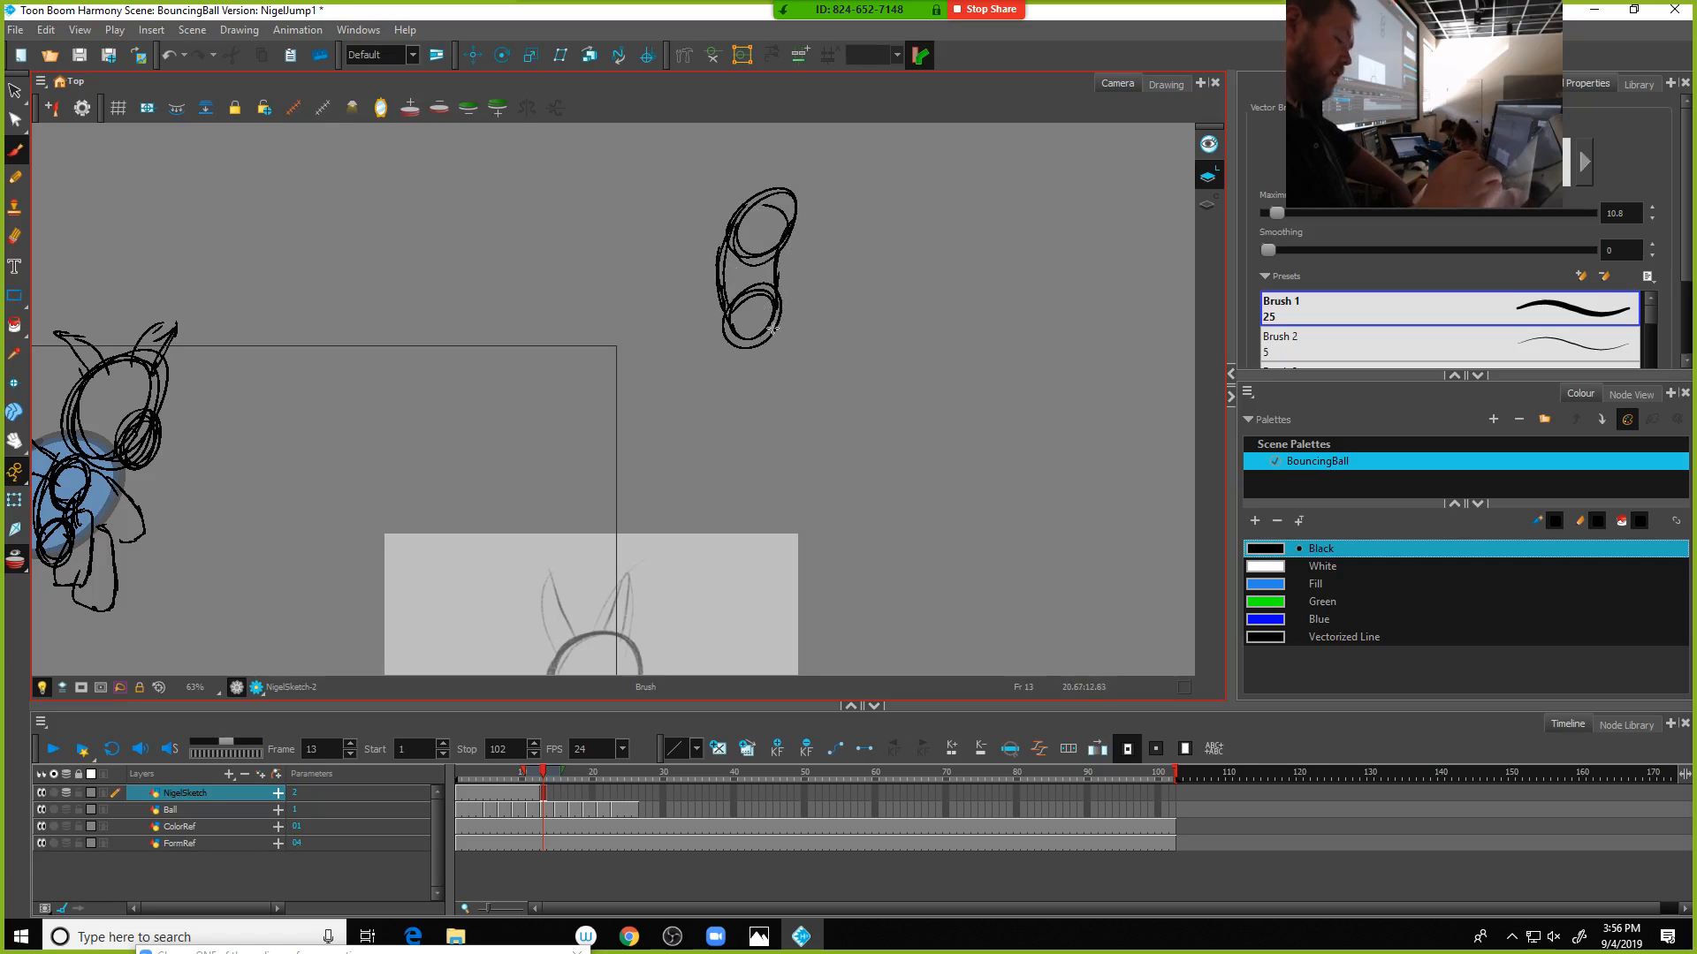
mouse_move(783, 378)
mouse_down()
mouse_move(753, 292)
mouse_move(796, 190)
mouse_move(752, 356)
mouse_up()
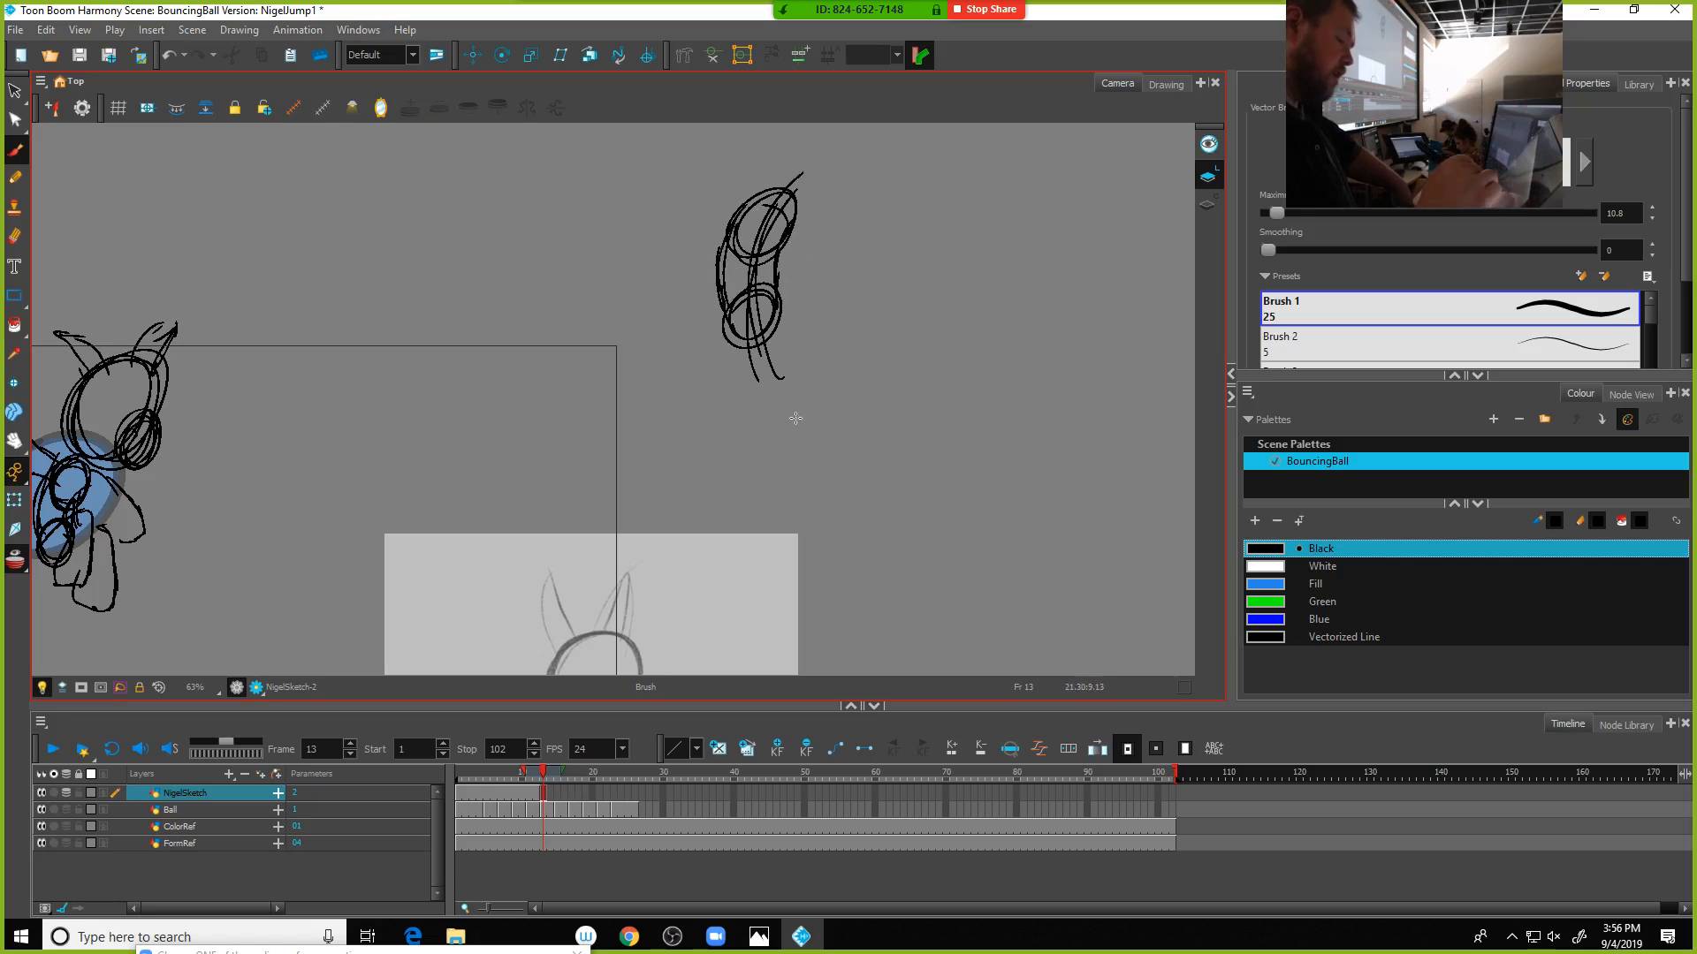
Brush a second example torso beside the first, bowed the opposite way, with curved lines of action through both ovals
mouse_move(965, 192)
mouse_down()
mouse_move(919, 248)
mouse_move(968, 190)
mouse_up()
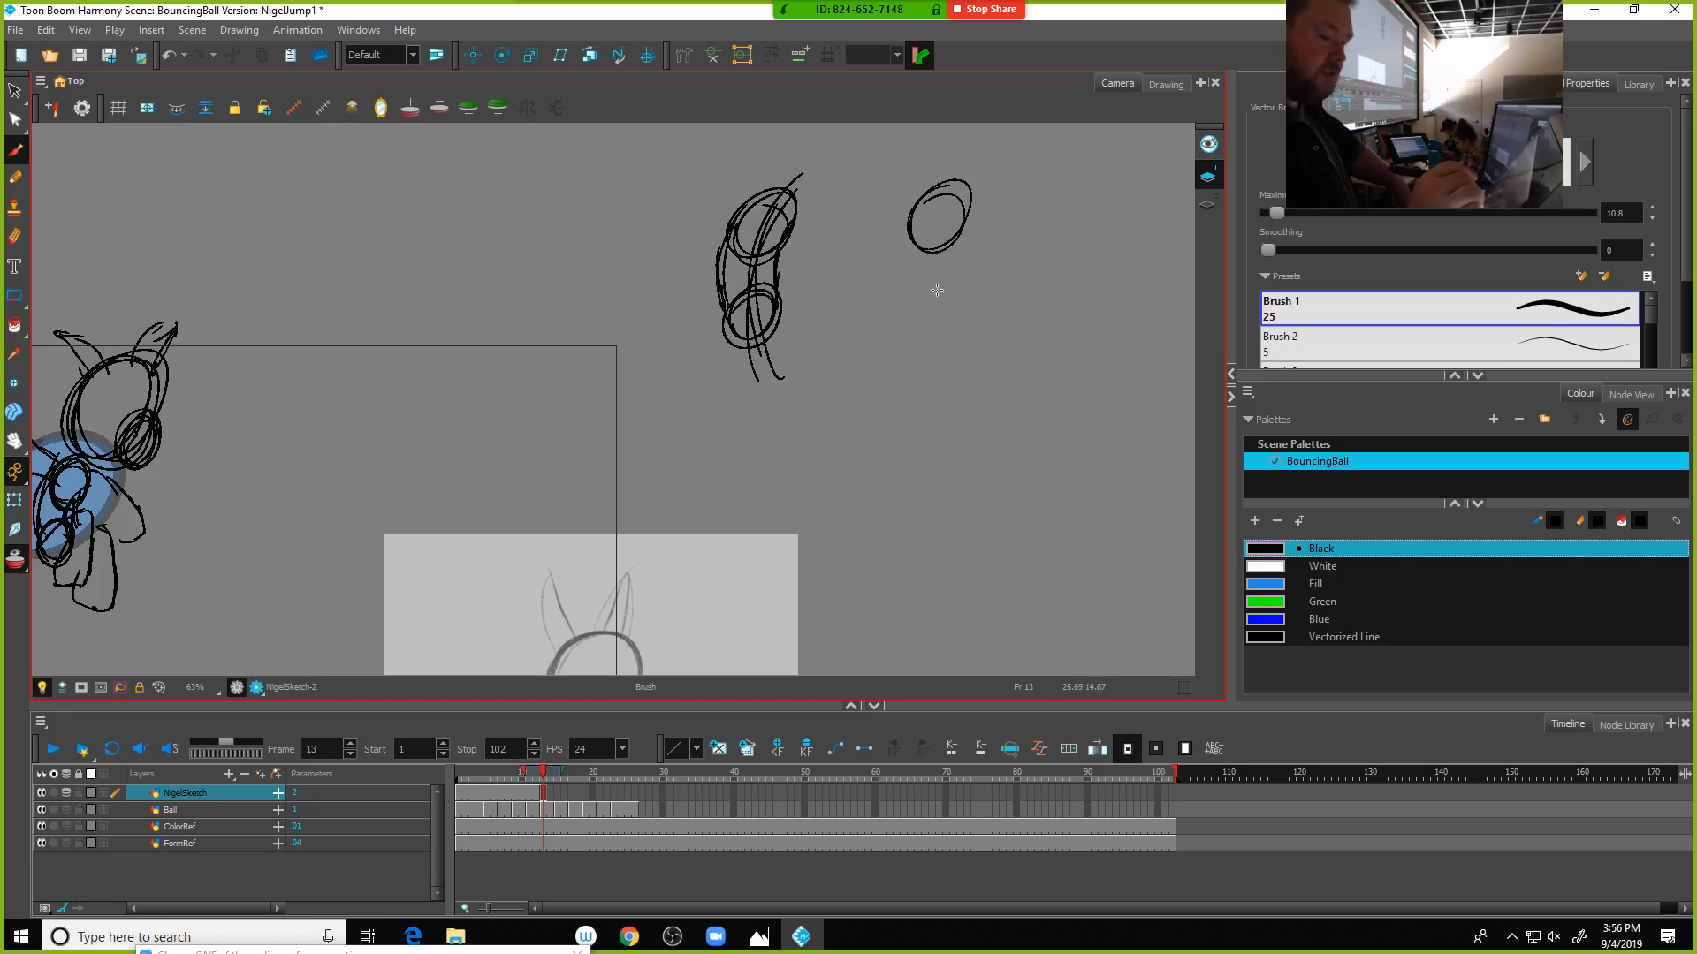
mouse_move(939, 285)
mouse_down()
mouse_move(910, 345)
mouse_move(934, 292)
mouse_up()
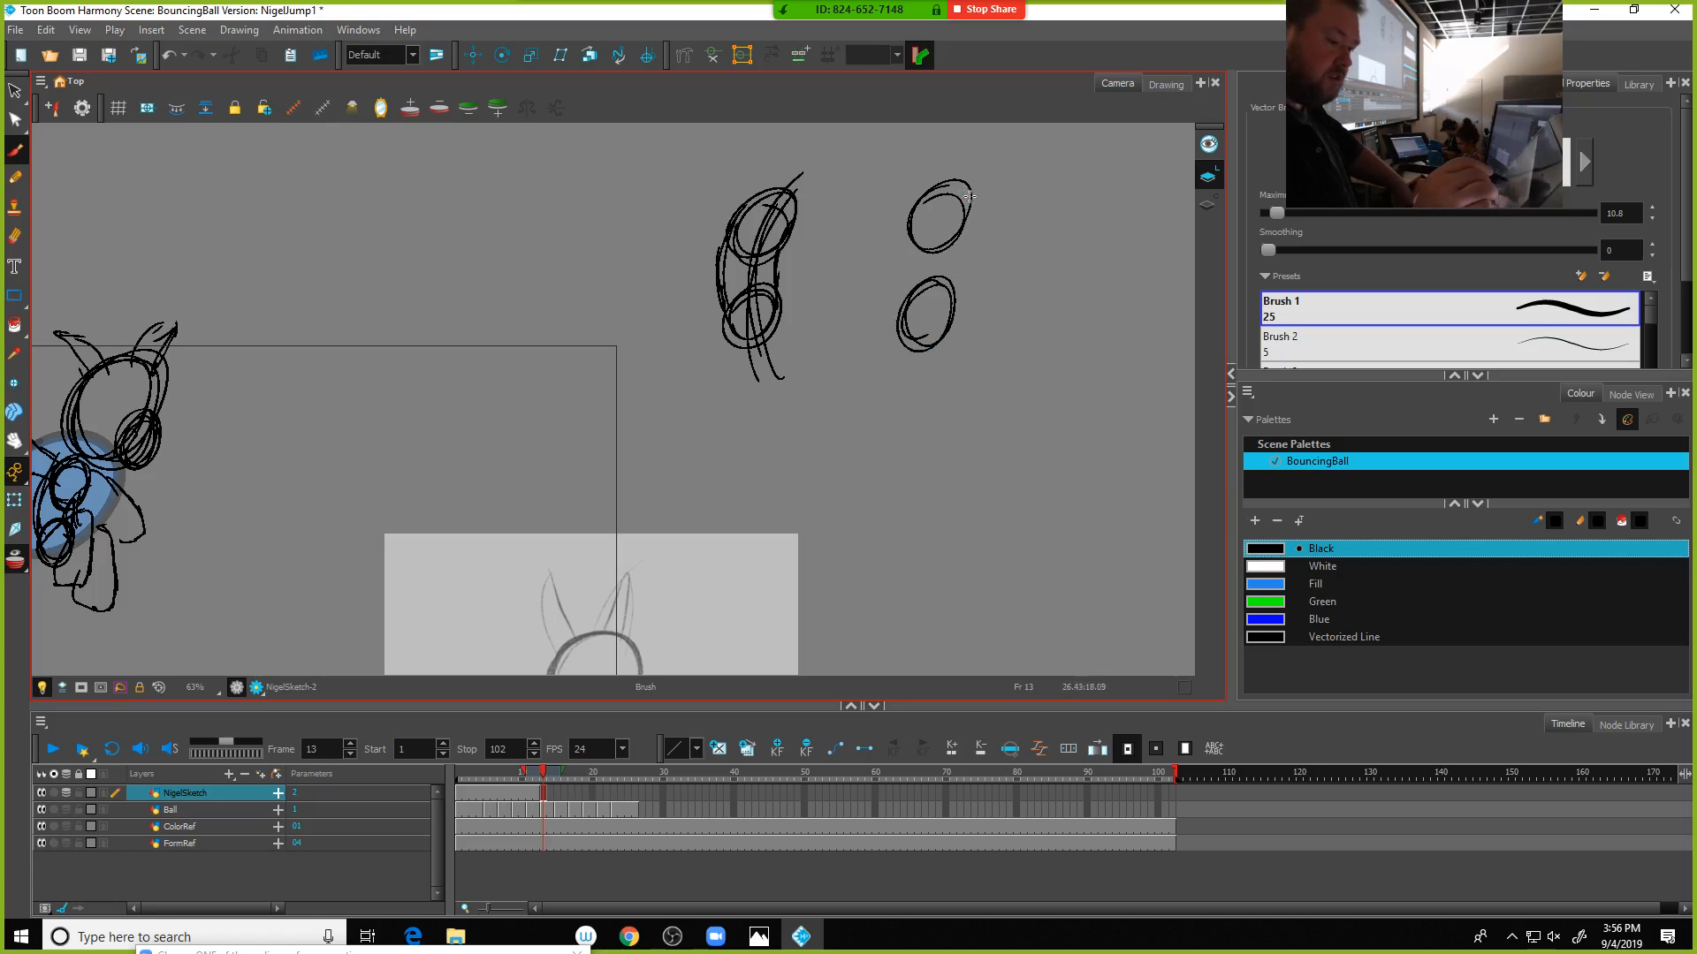
mouse_move(968, 196)
mouse_down()
mouse_move(967, 293)
mouse_move(923, 329)
mouse_move(917, 285)
mouse_up()
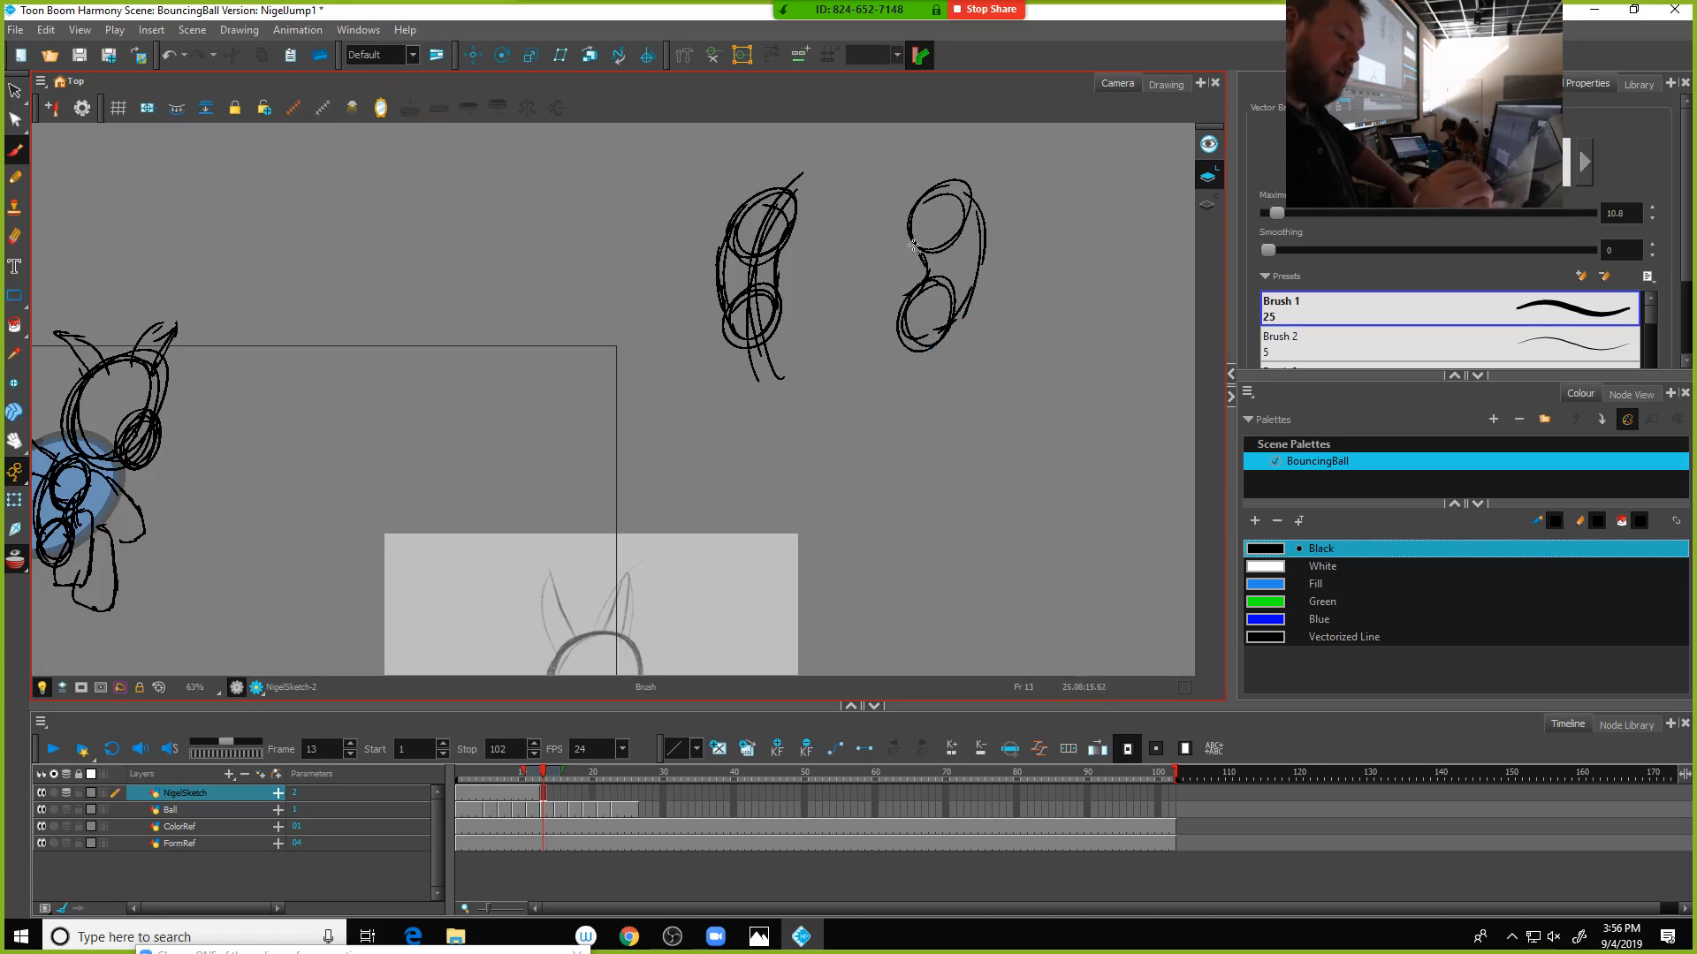
drag(880, 170, 919, 332)
drag(889, 144, 902, 350)
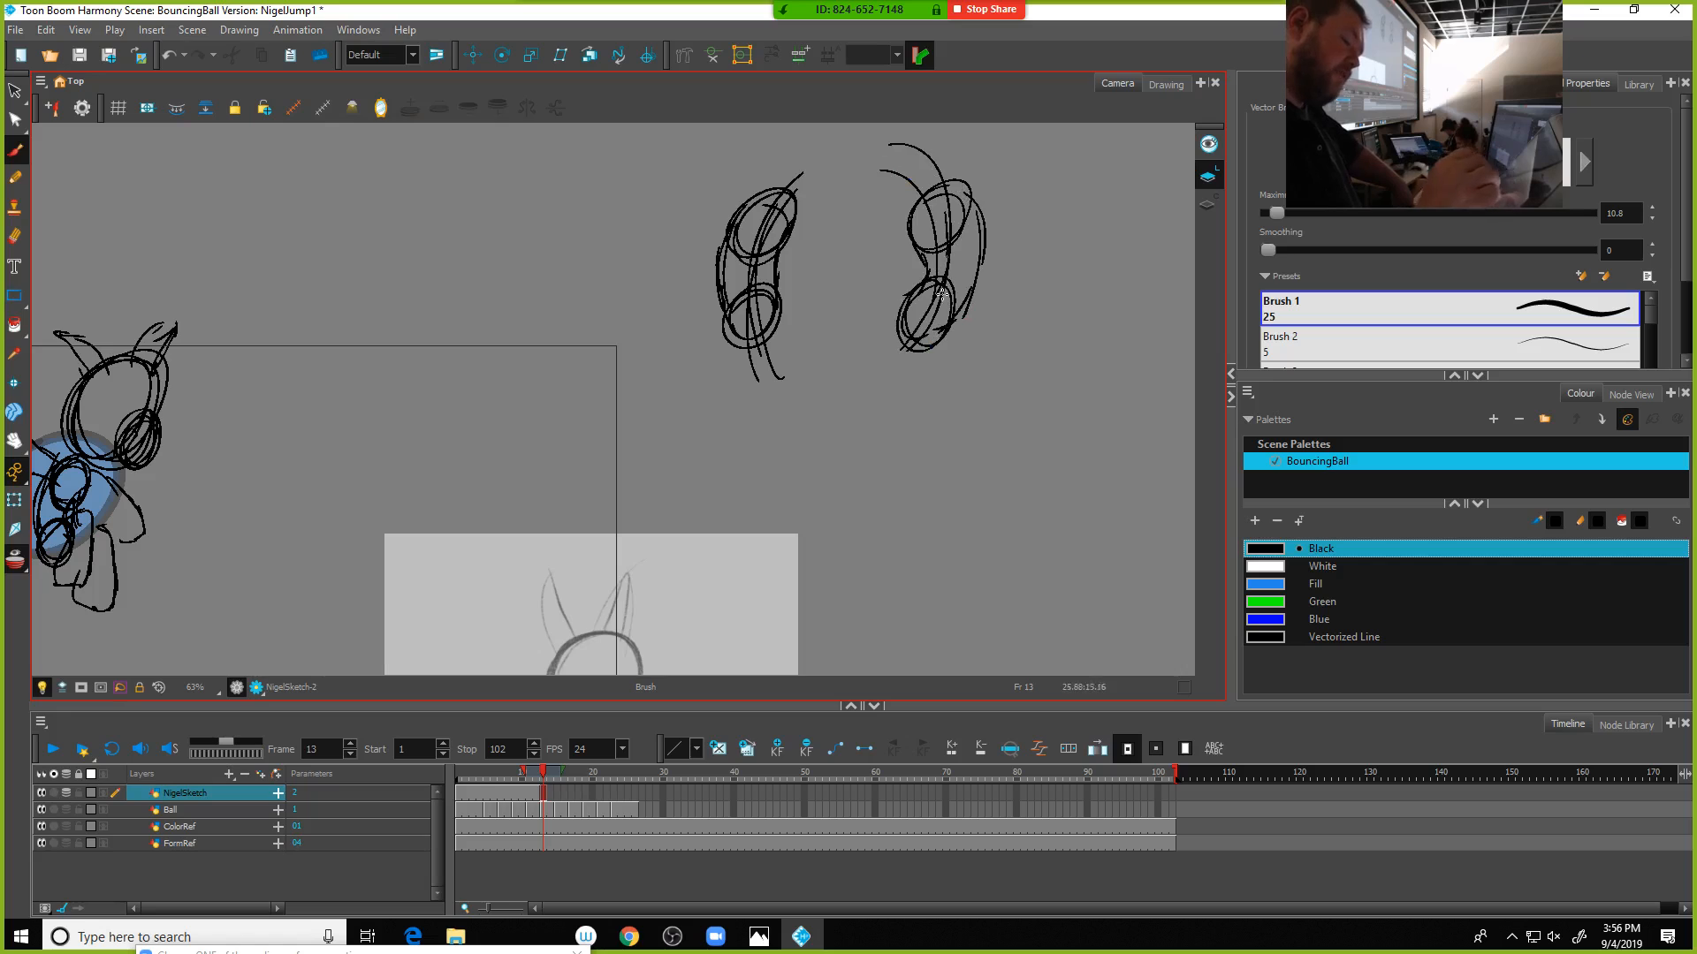
drag(941, 294, 930, 175)
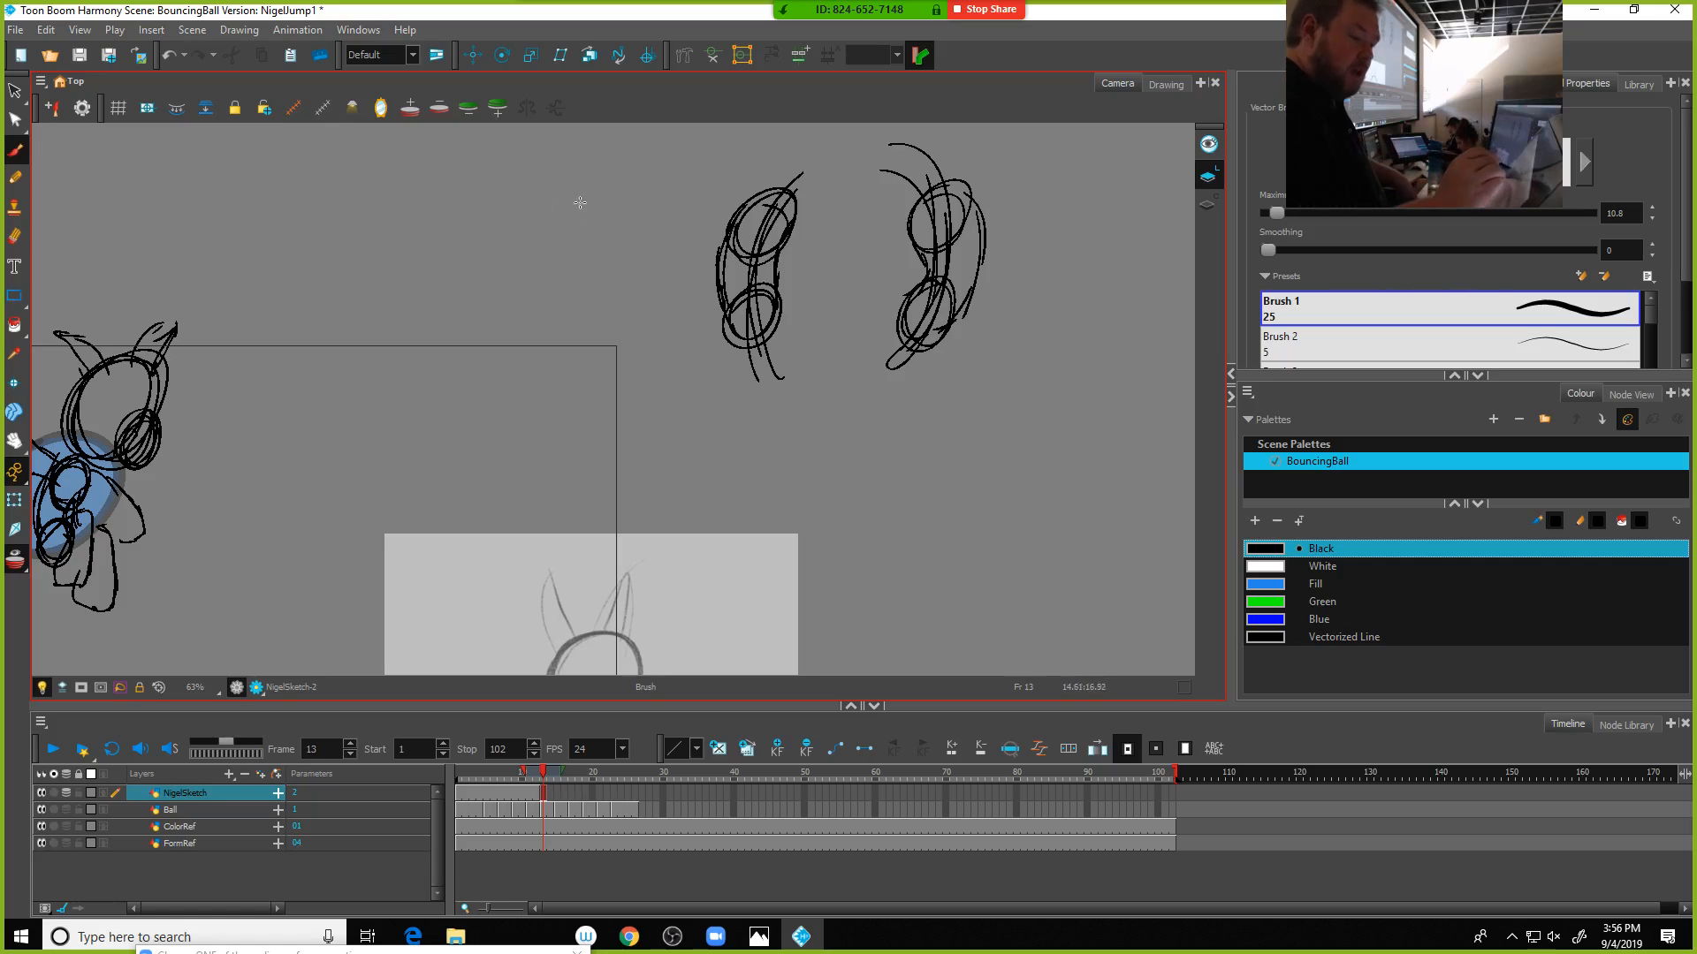
Brush a third example torso as two ovals joined by a narrow stretched waist, and switch to the Select tool
mouse_move(583, 196)
mouse_down()
mouse_move(541, 212)
mouse_move(587, 177)
mouse_up()
drag(564, 303, 573, 311)
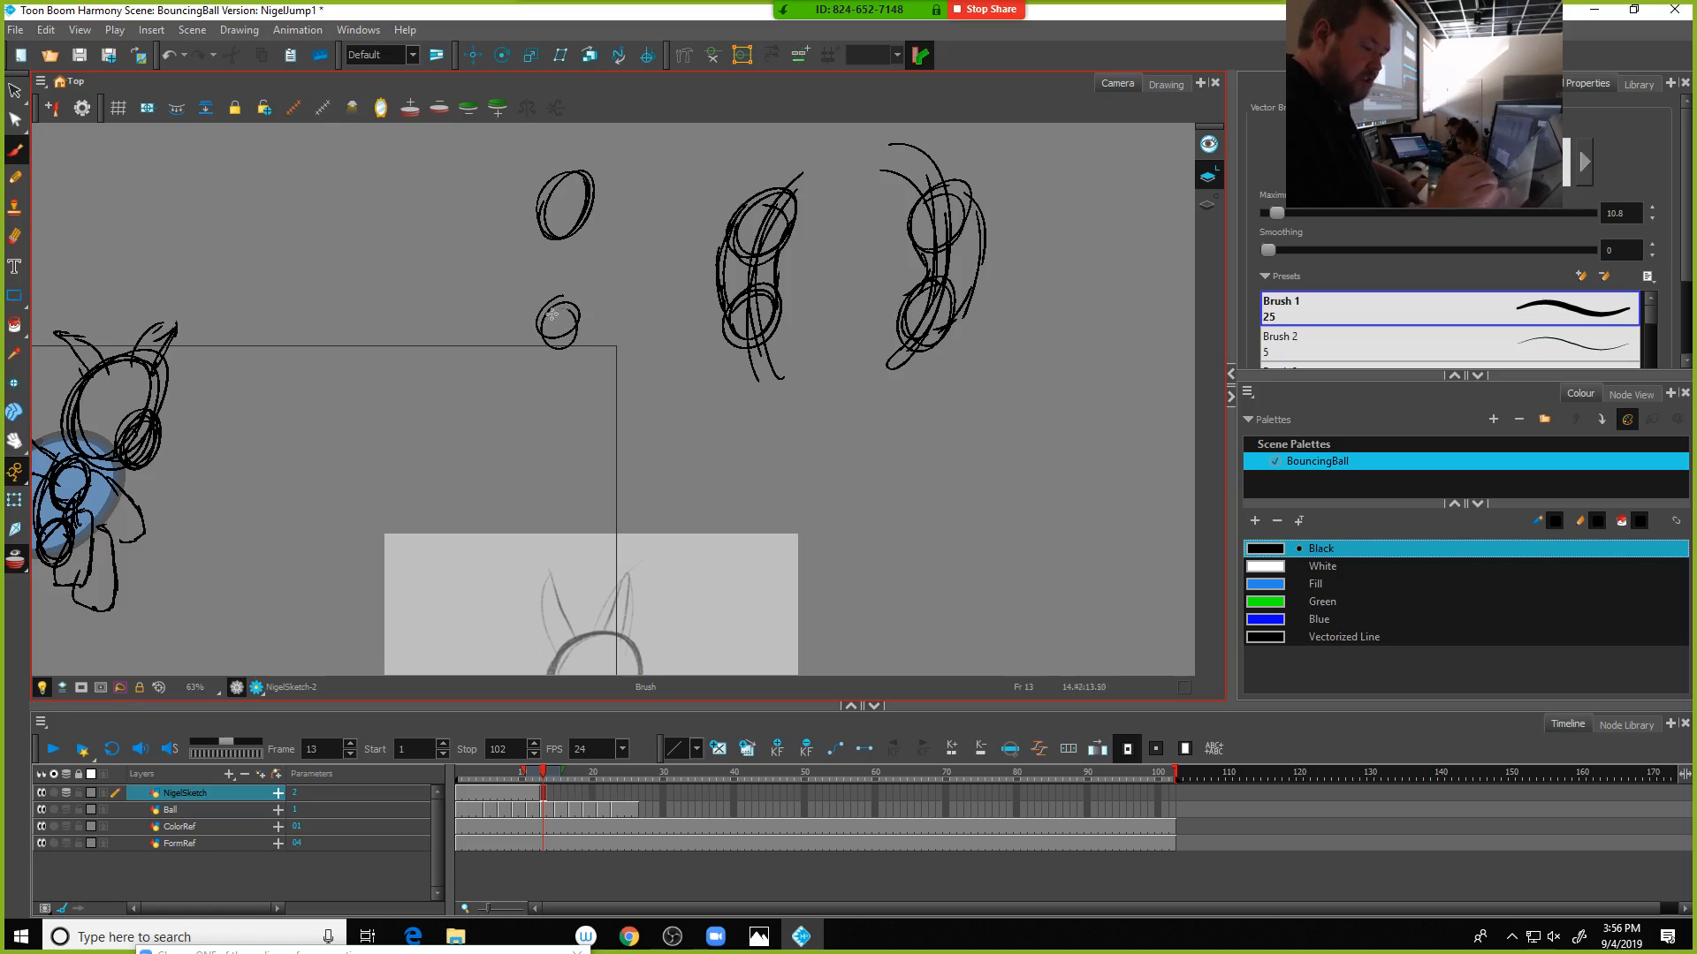
mouse_move(555, 212)
mouse_down()
mouse_move(543, 314)
mouse_move(566, 306)
mouse_move(576, 224)
mouse_move(579, 318)
mouse_up()
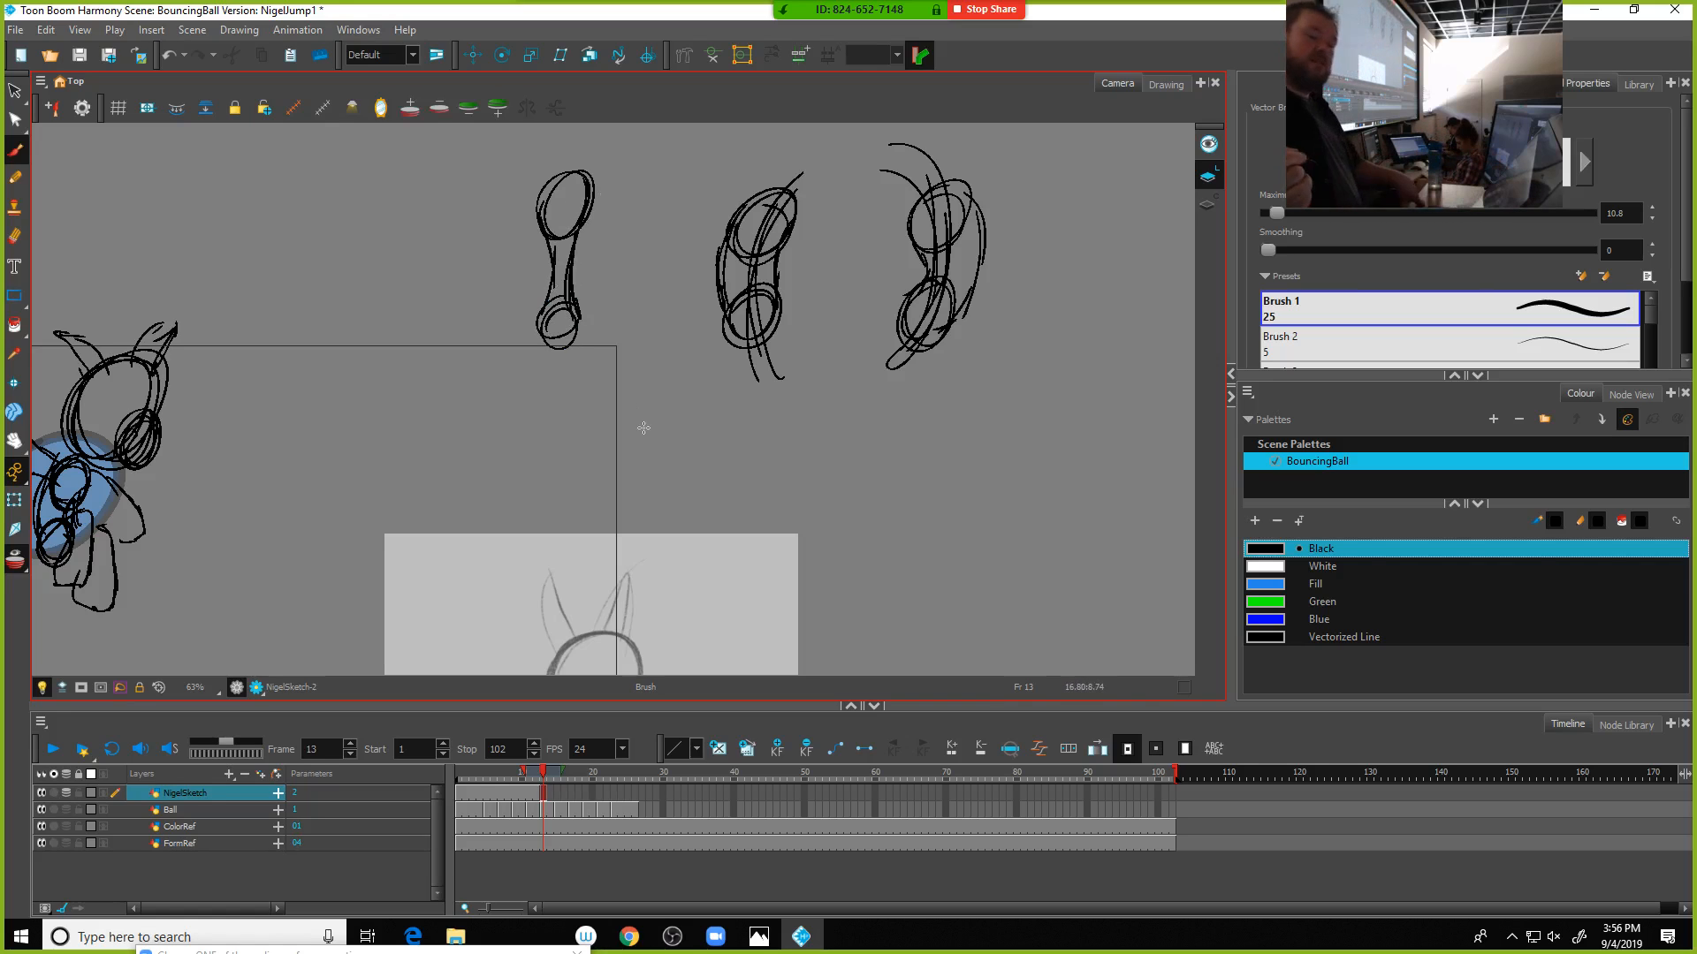
key(alt+s)
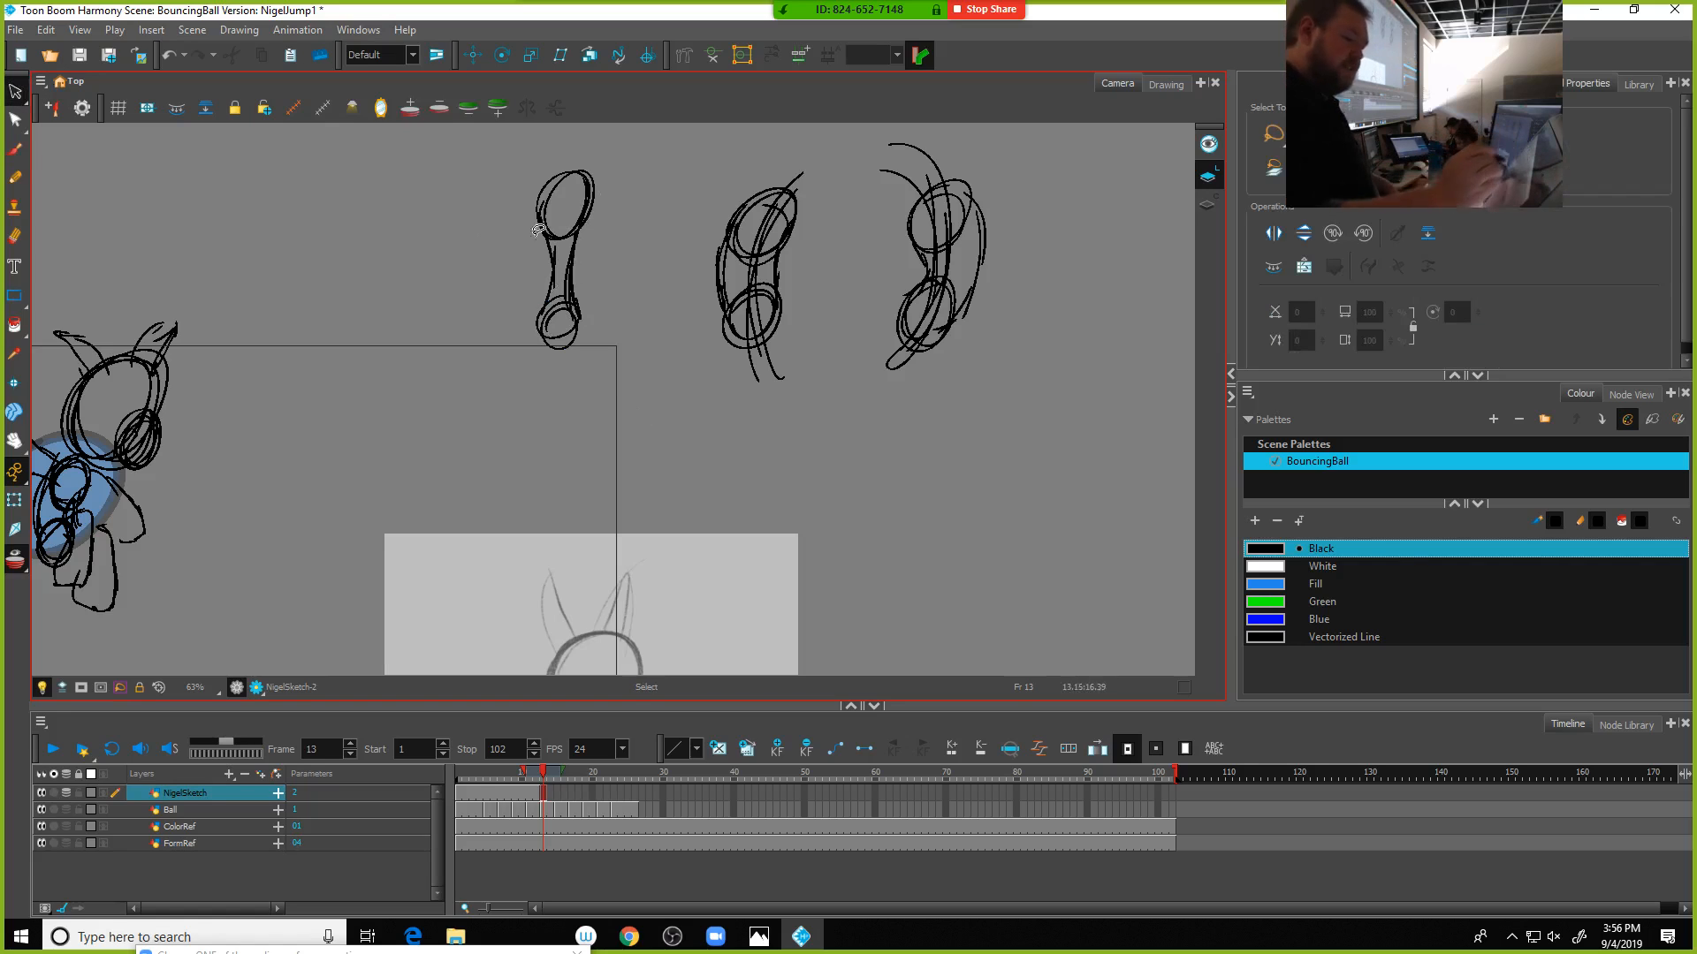
Delete the three example torsos sketched above the form reference
mouse_move(1024, 170)
mouse_down()
mouse_move(618, 136)
mouse_move(624, 436)
mouse_move(1017, 265)
mouse_up()
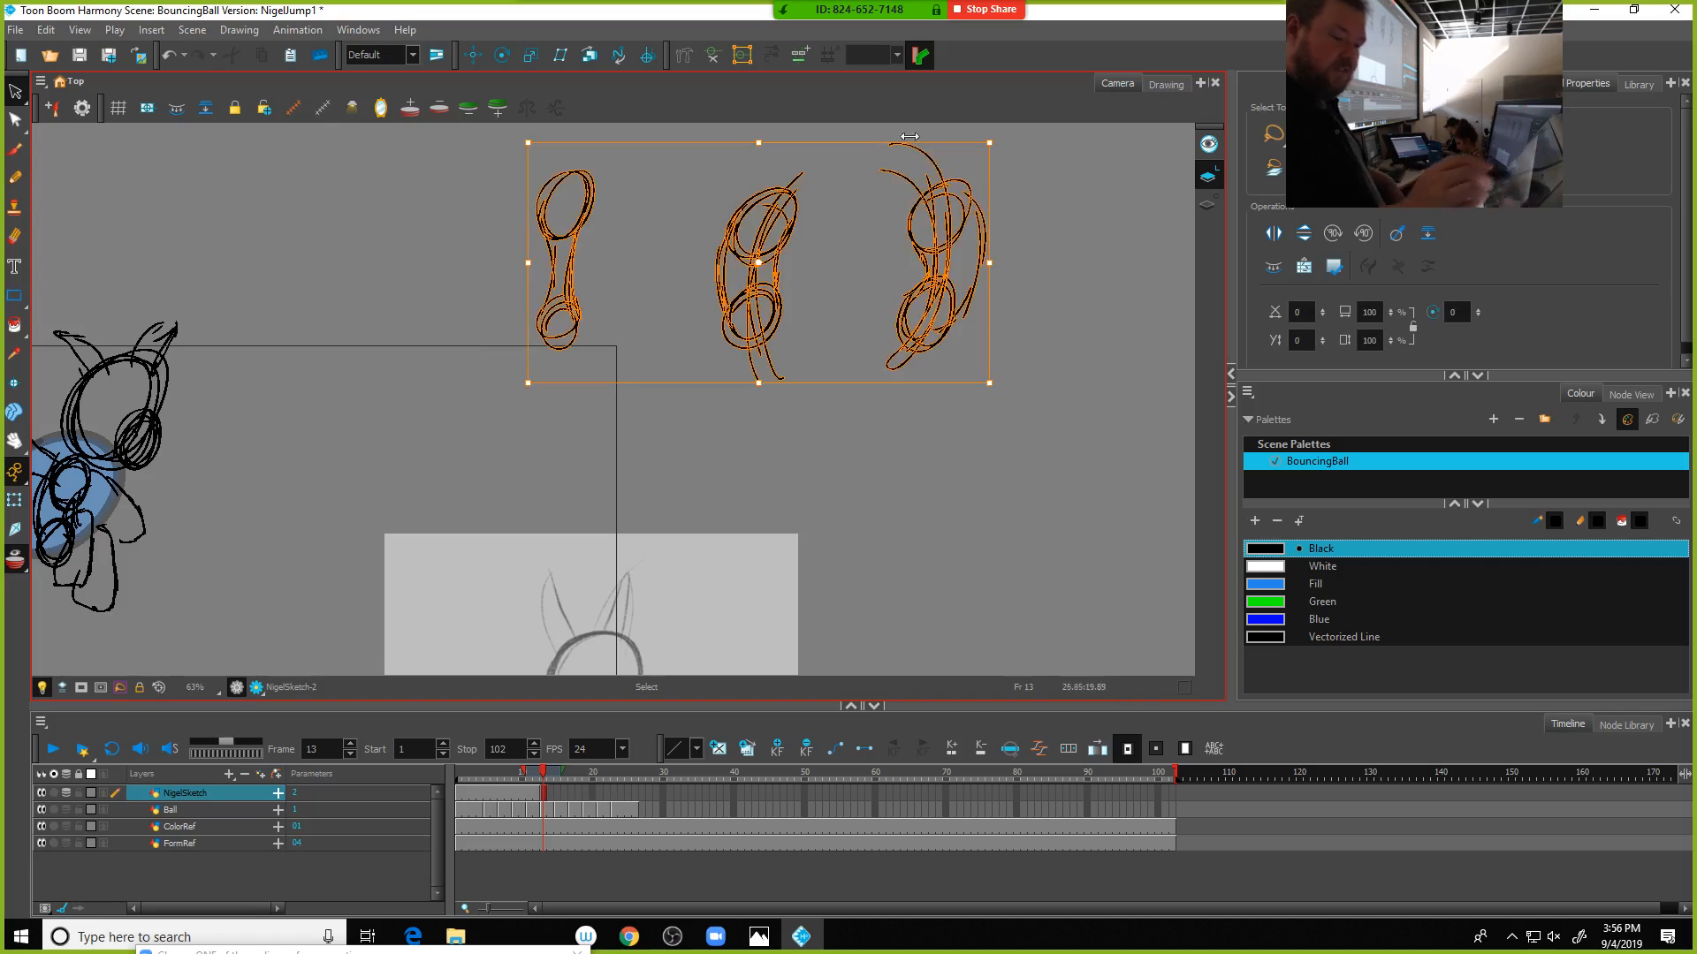
key(Delete)
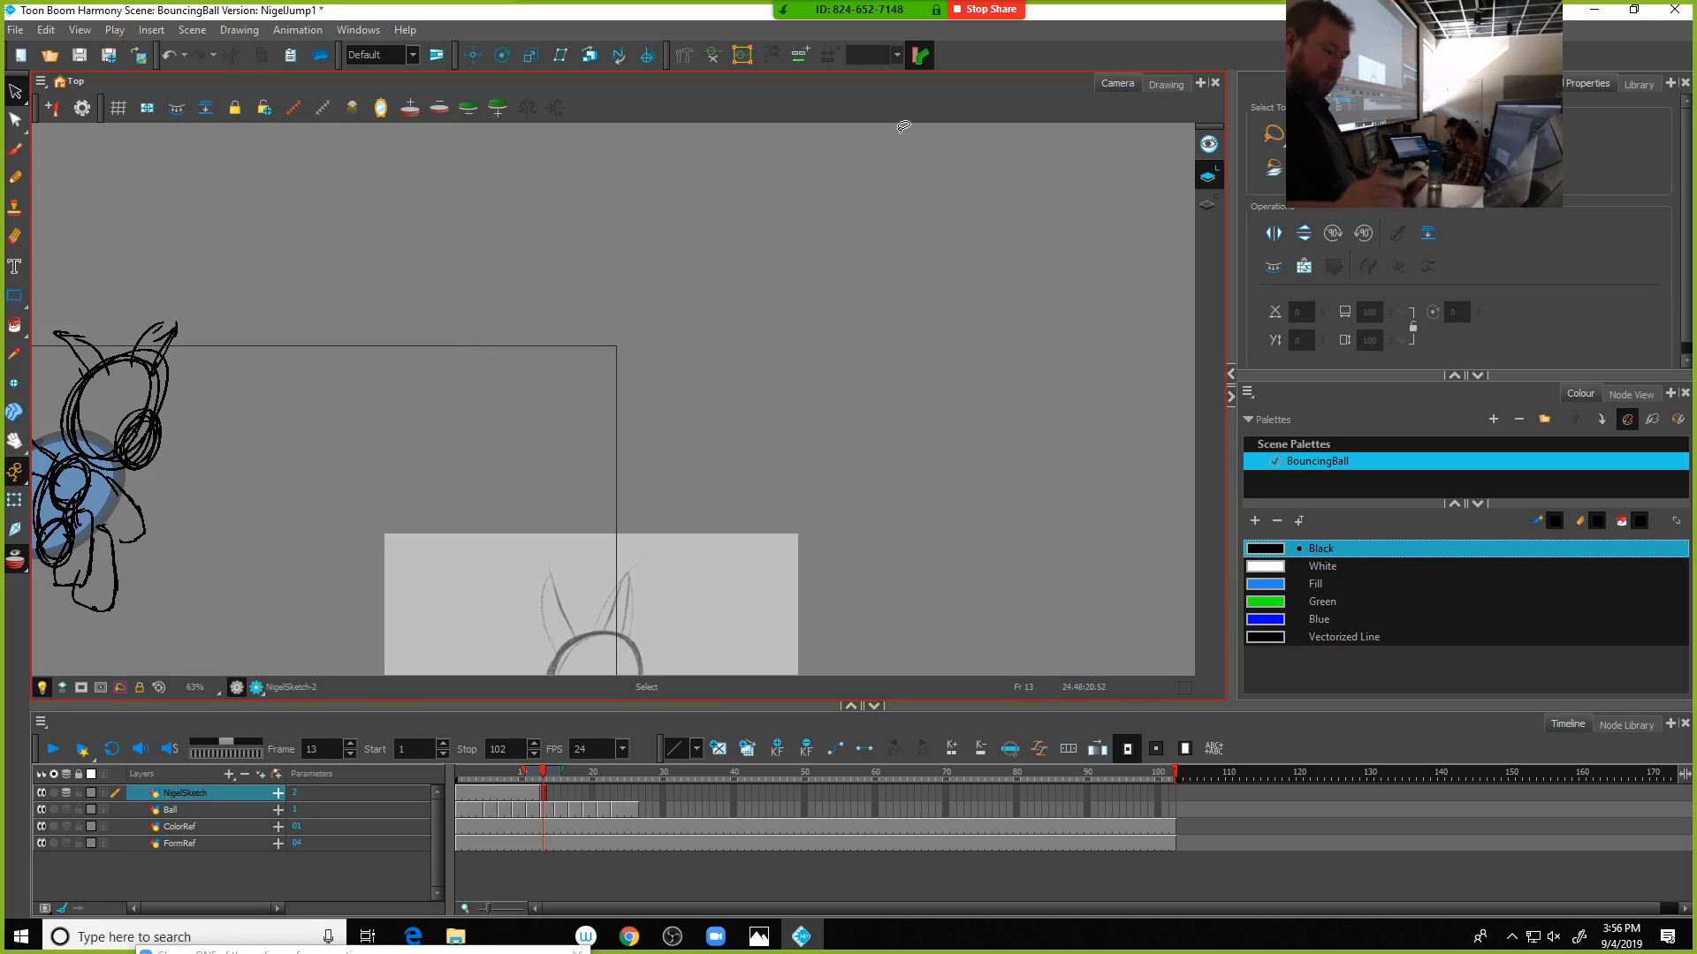
Return to the crouching first pose and move the playhead to frame 5, over the stretched Ball drawing
drag(233, 474, 481, 262)
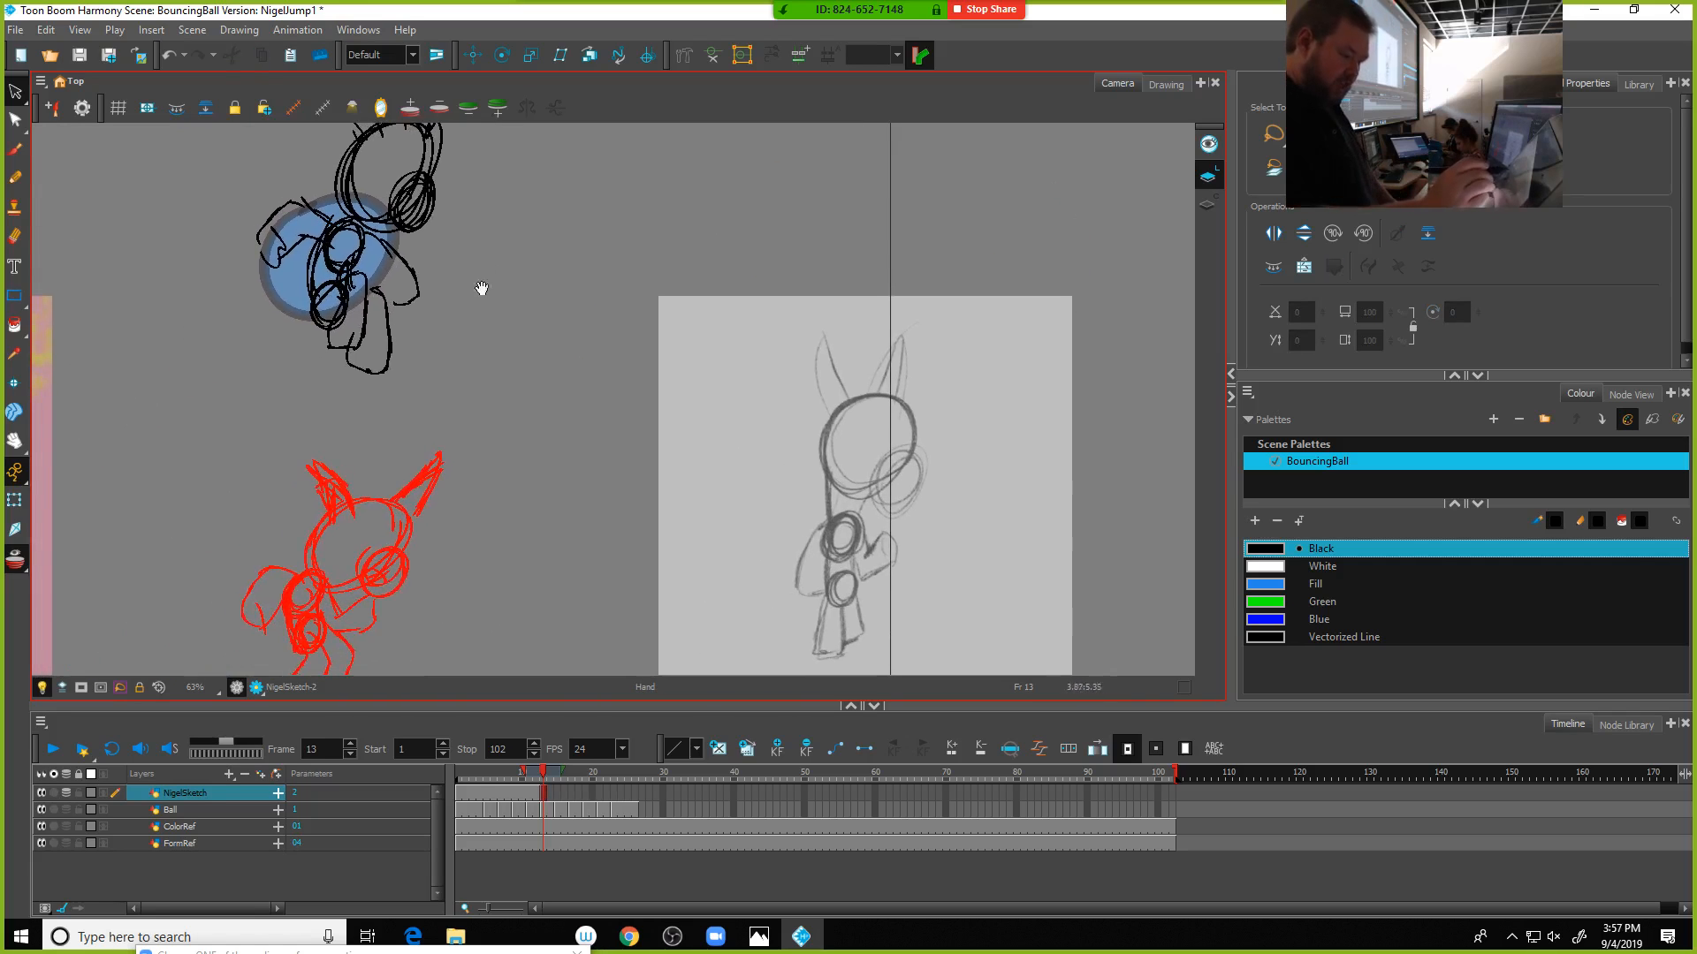
scroll(471, 319, down, 1)
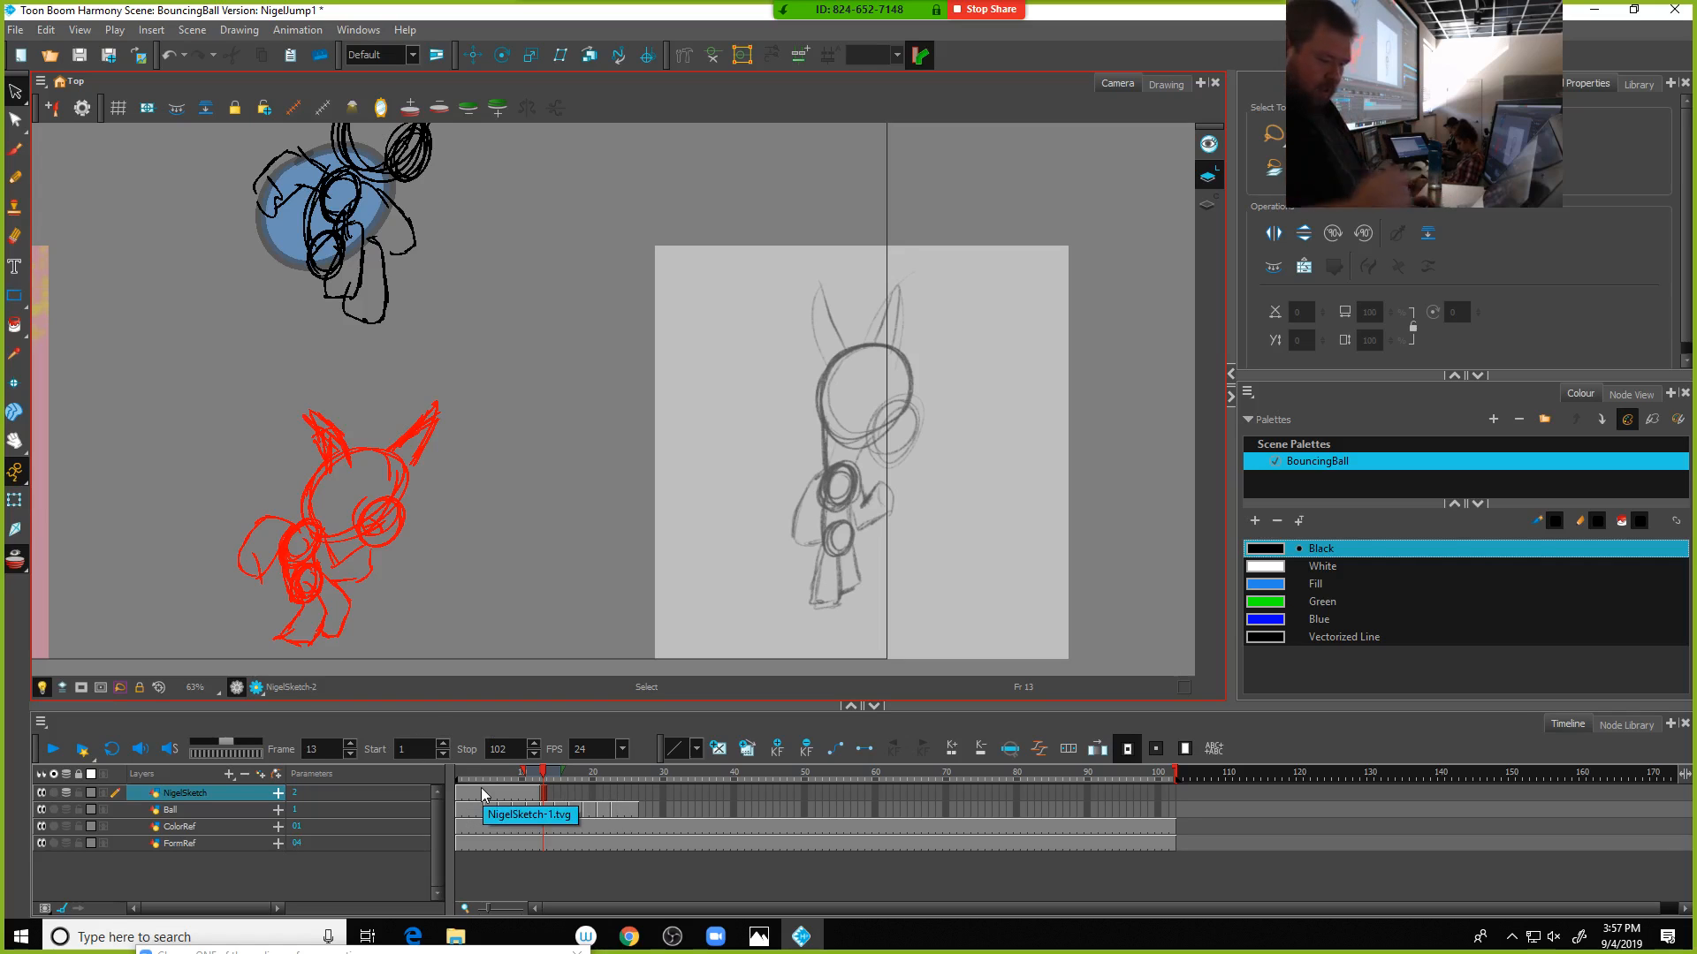
click(459, 793)
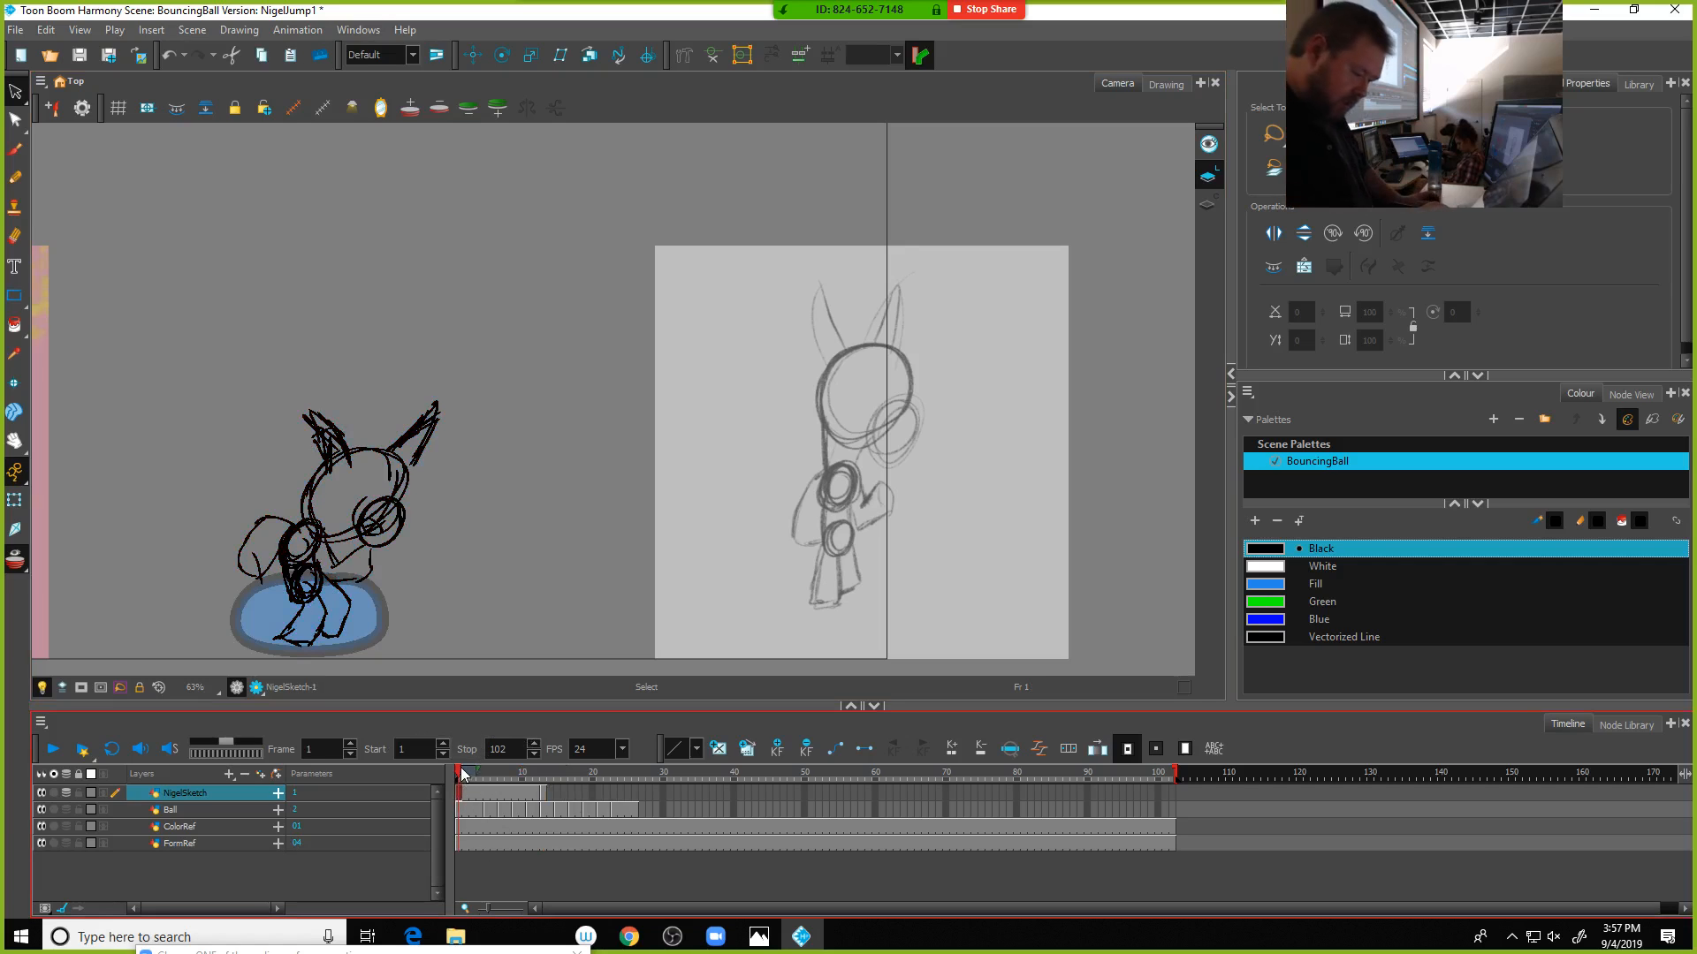
drag(461, 775, 496, 777)
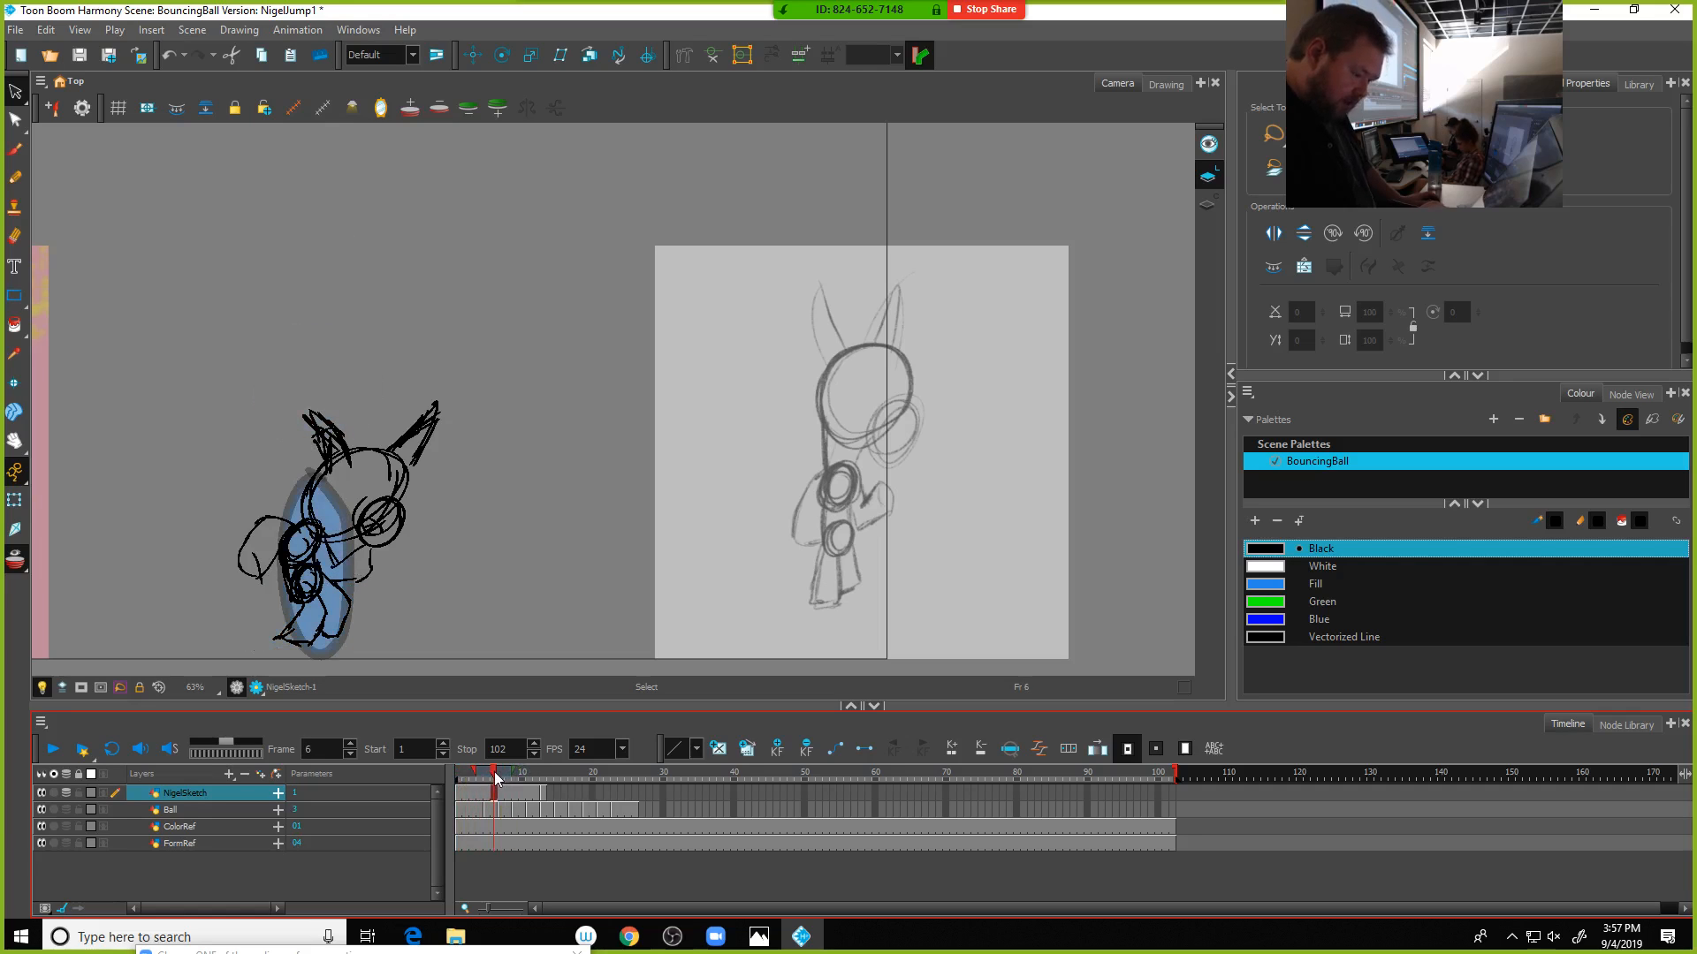
click(492, 811)
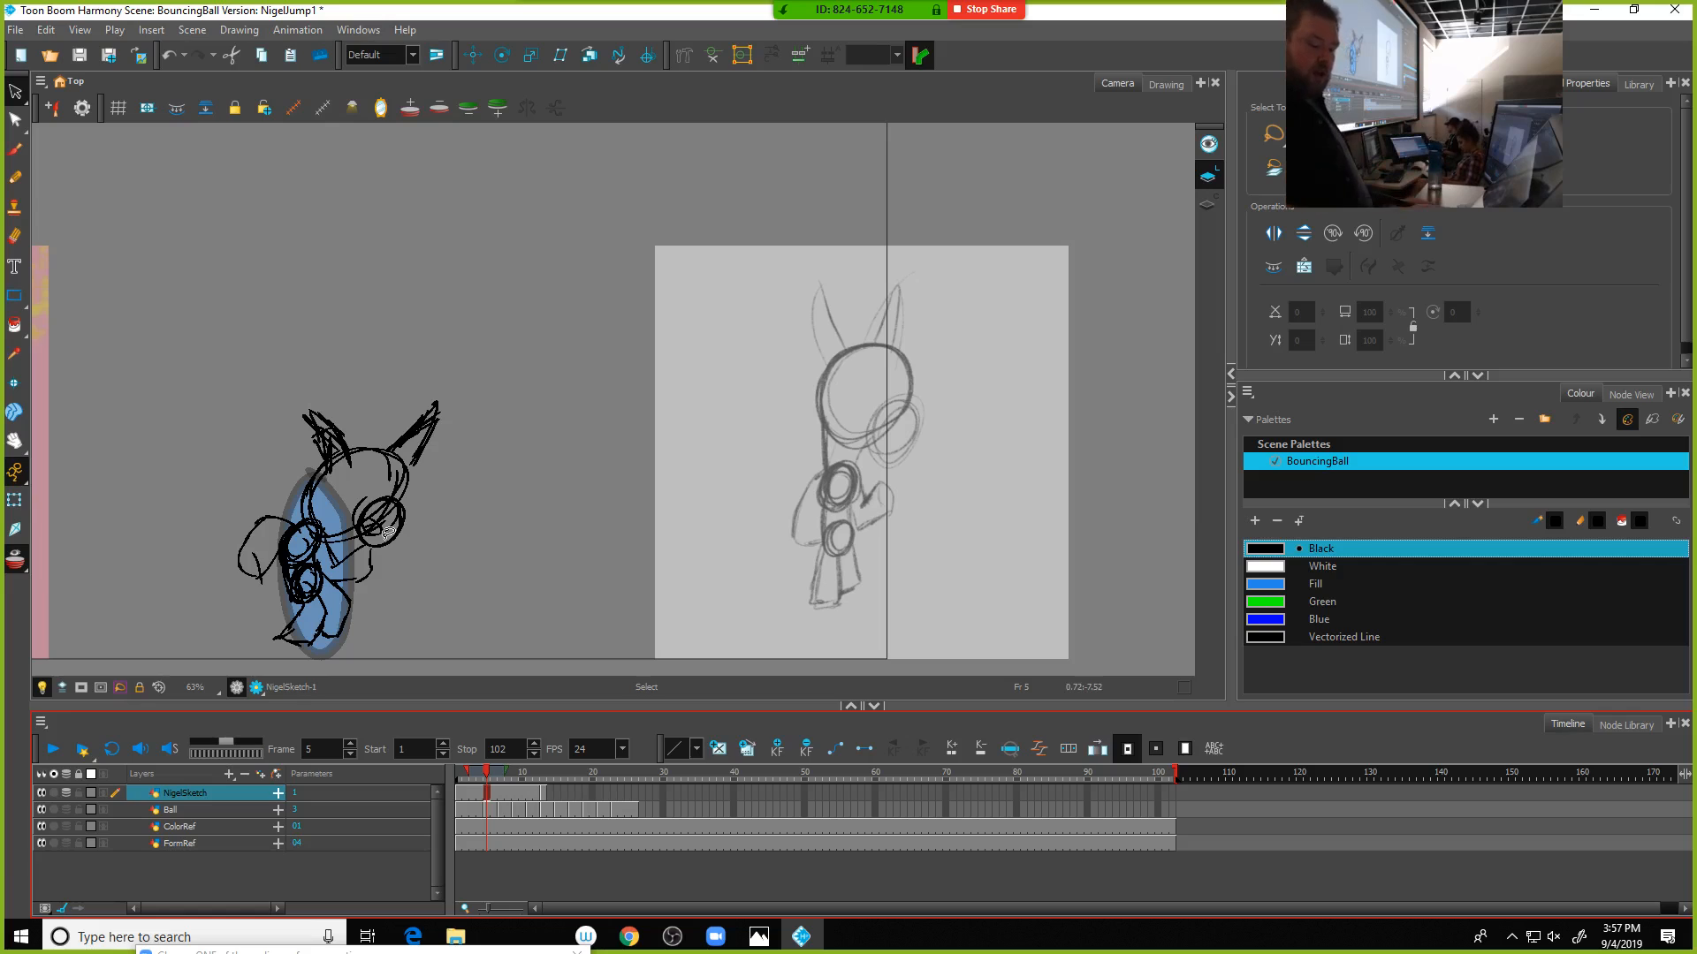
click(539, 818)
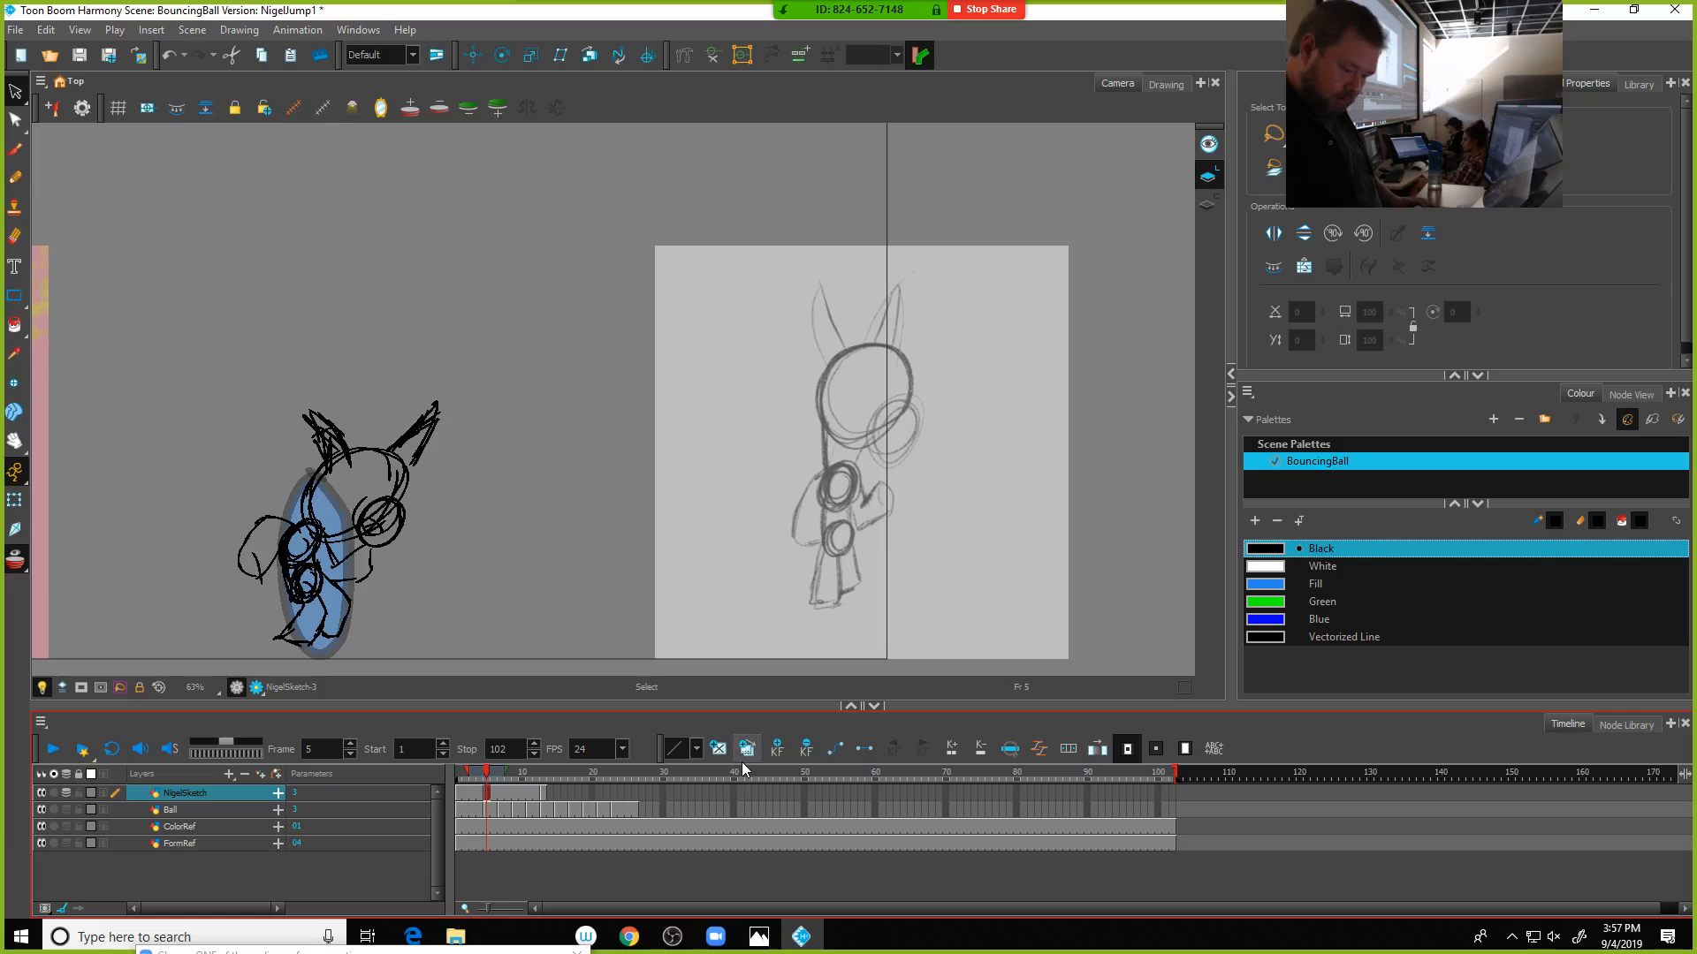
key(ctrl+z)
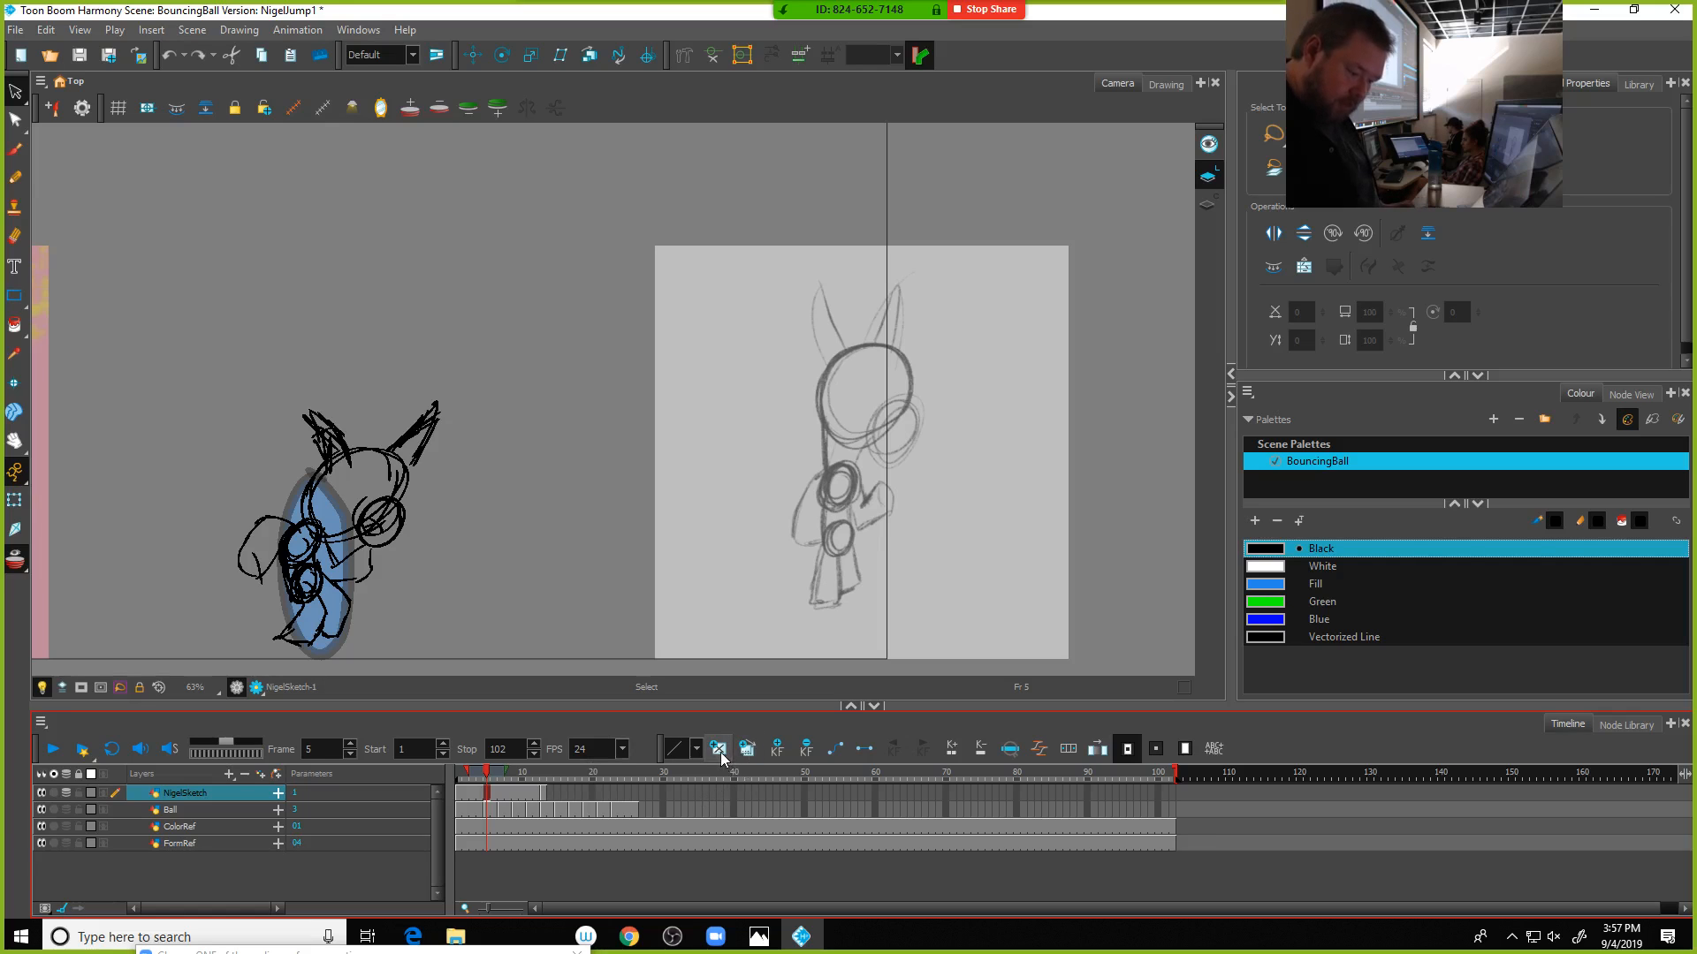
click(719, 749)
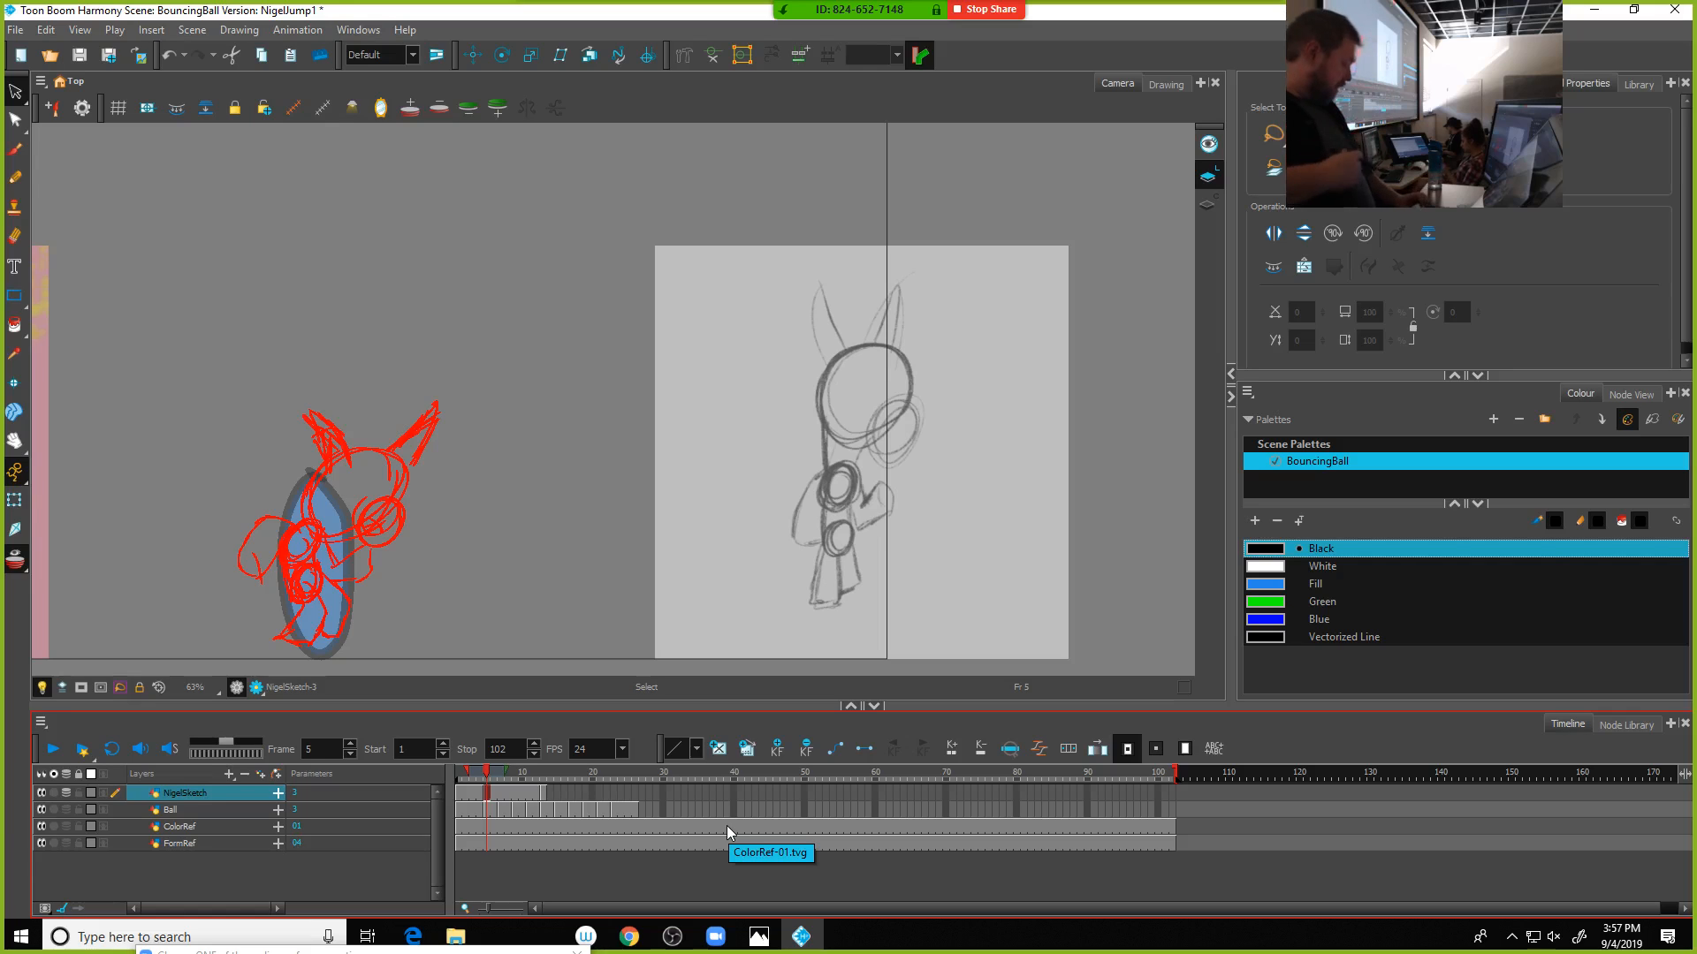
key([)
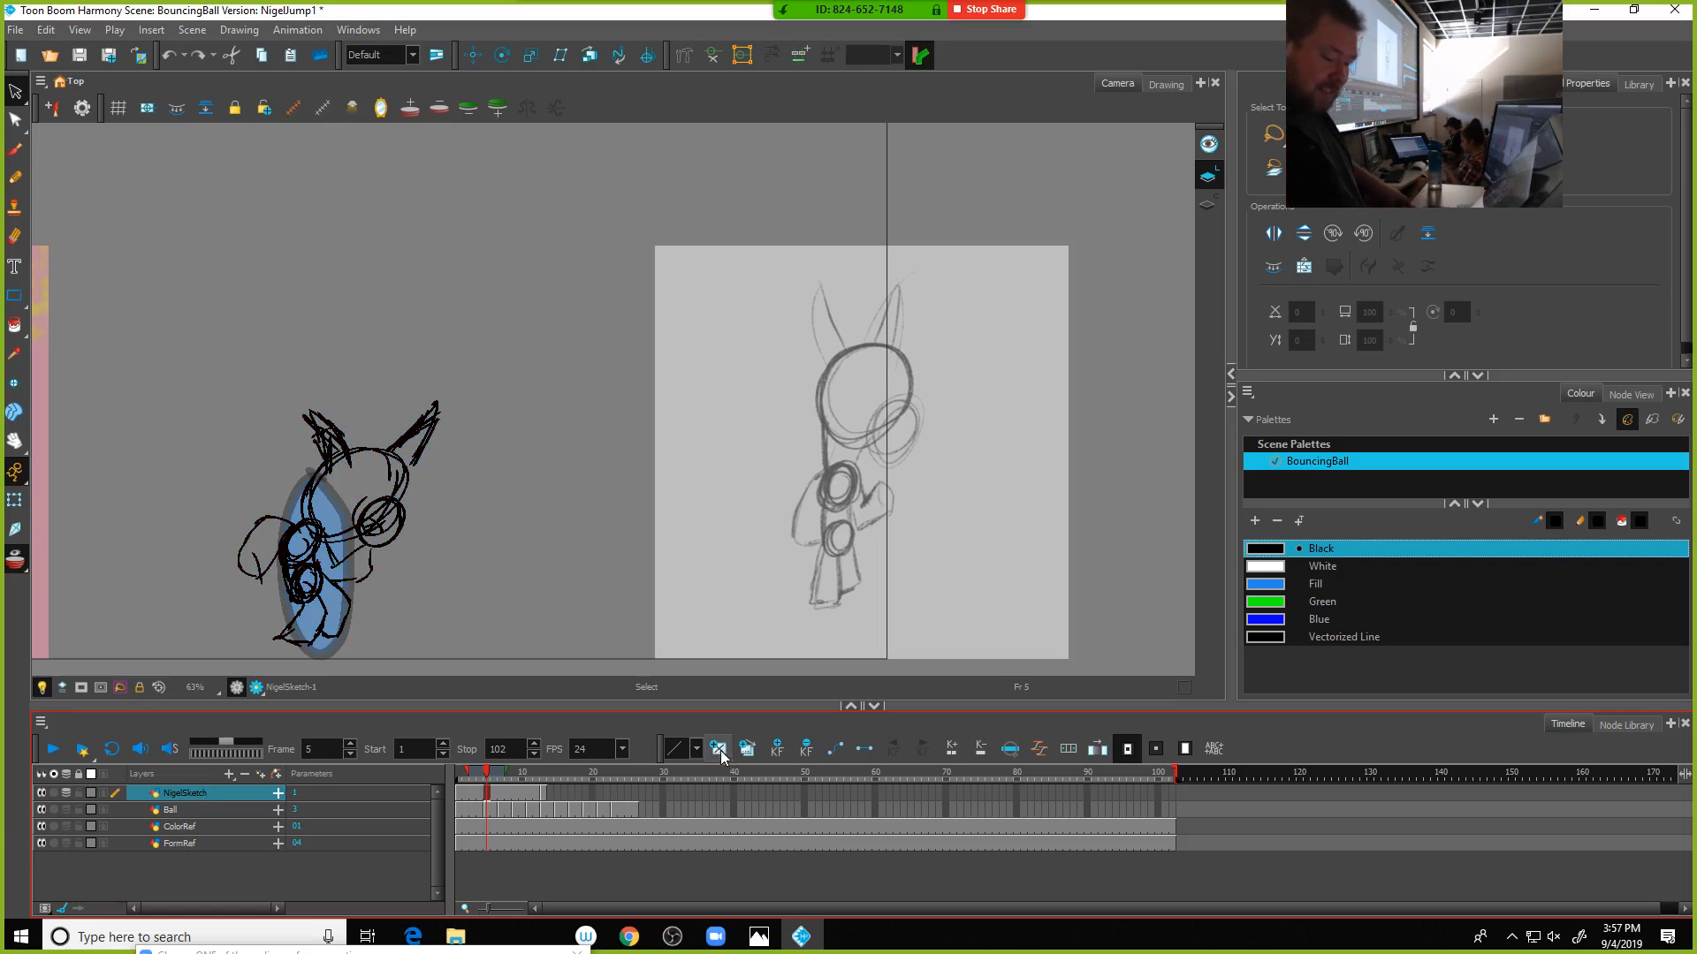
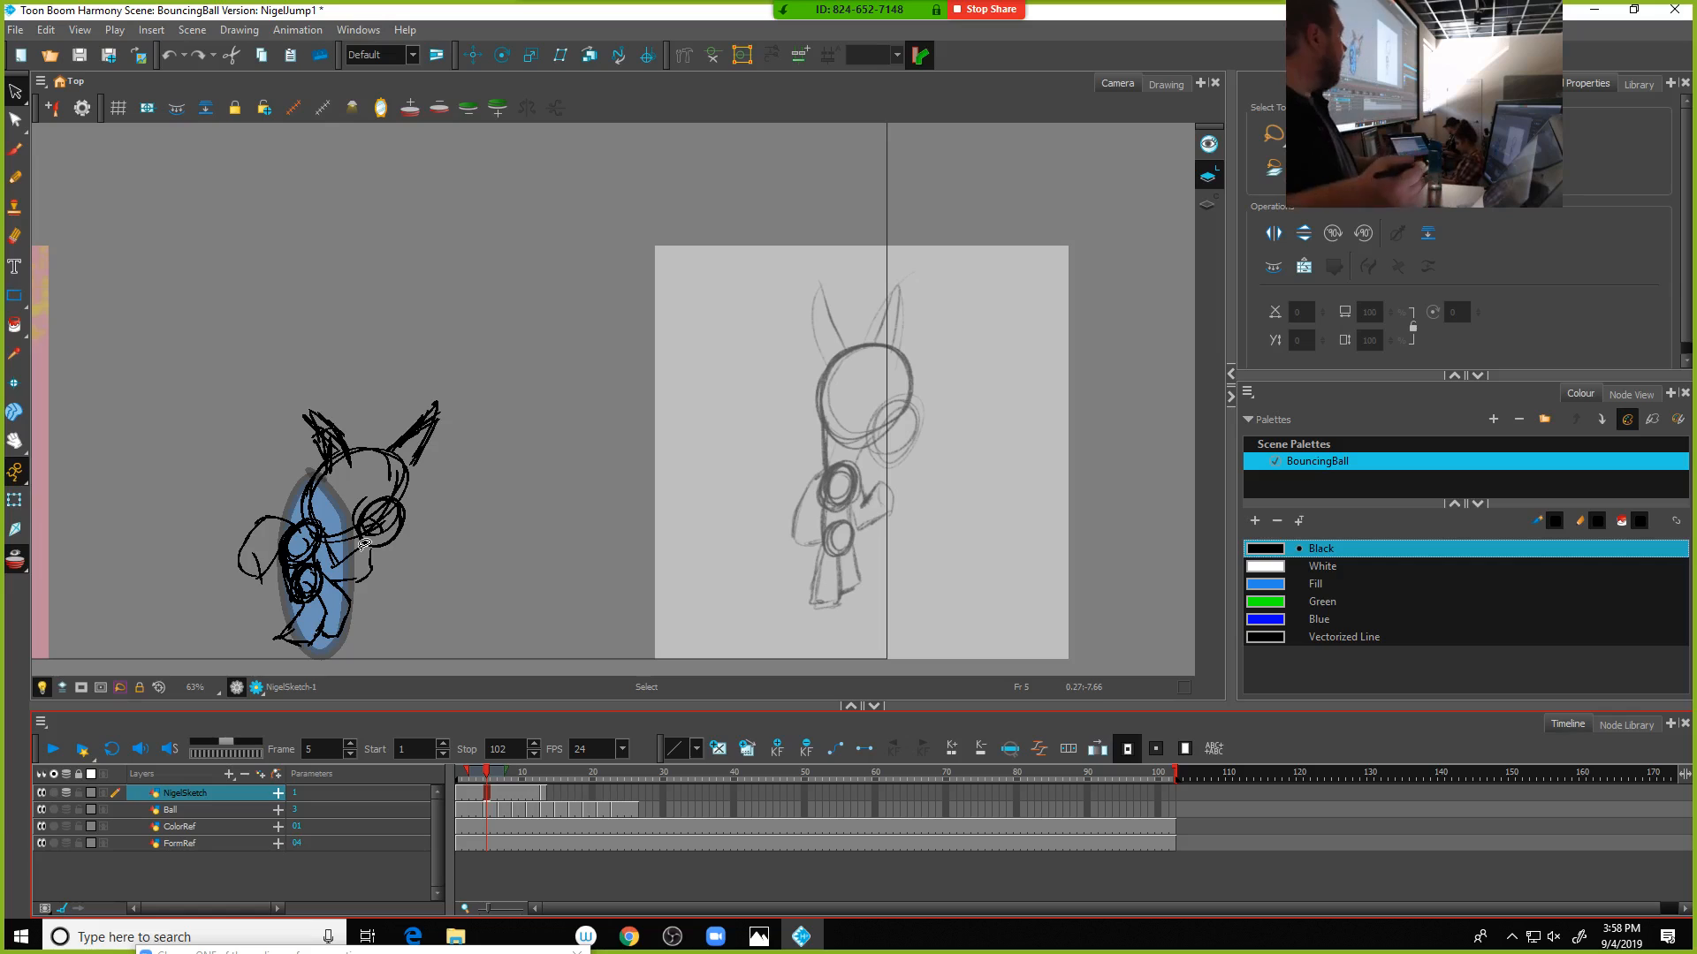
Duplicate the crouching NigelSketch drawing at frame 5, then raise its head, muzzle and ears above the torso and rotate them slightly counter-clockwise
click(743, 757)
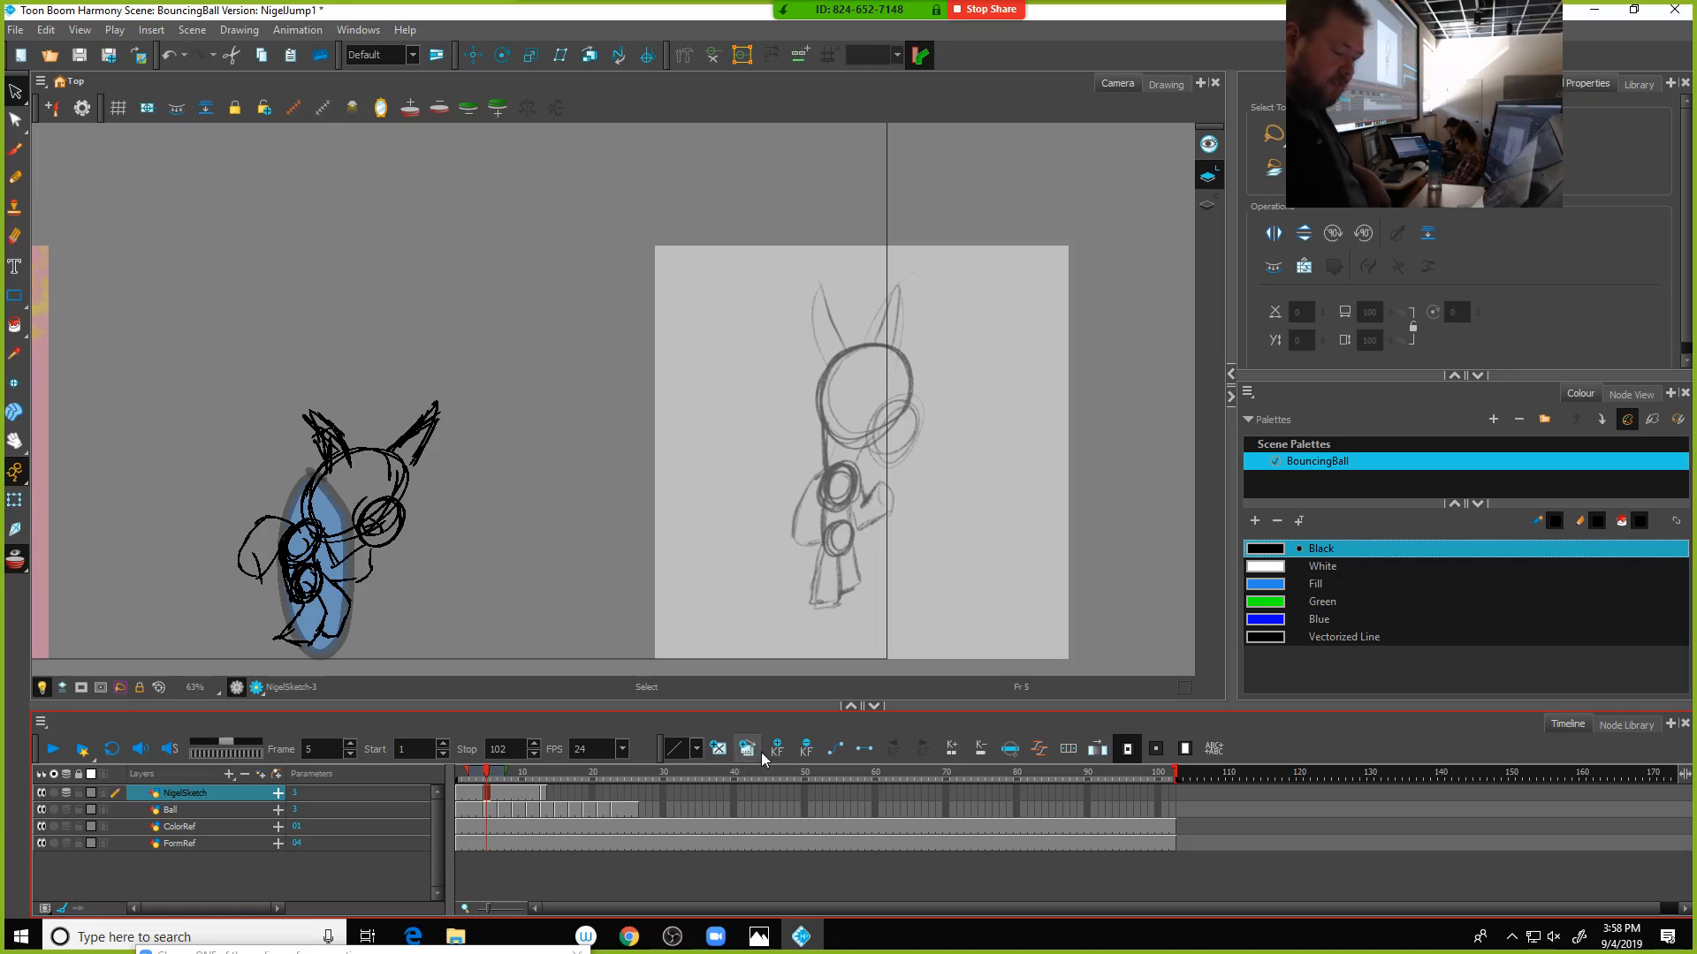
mouse_move(489, 777)
mouse_down()
mouse_move(506, 778)
mouse_move(489, 782)
mouse_up()
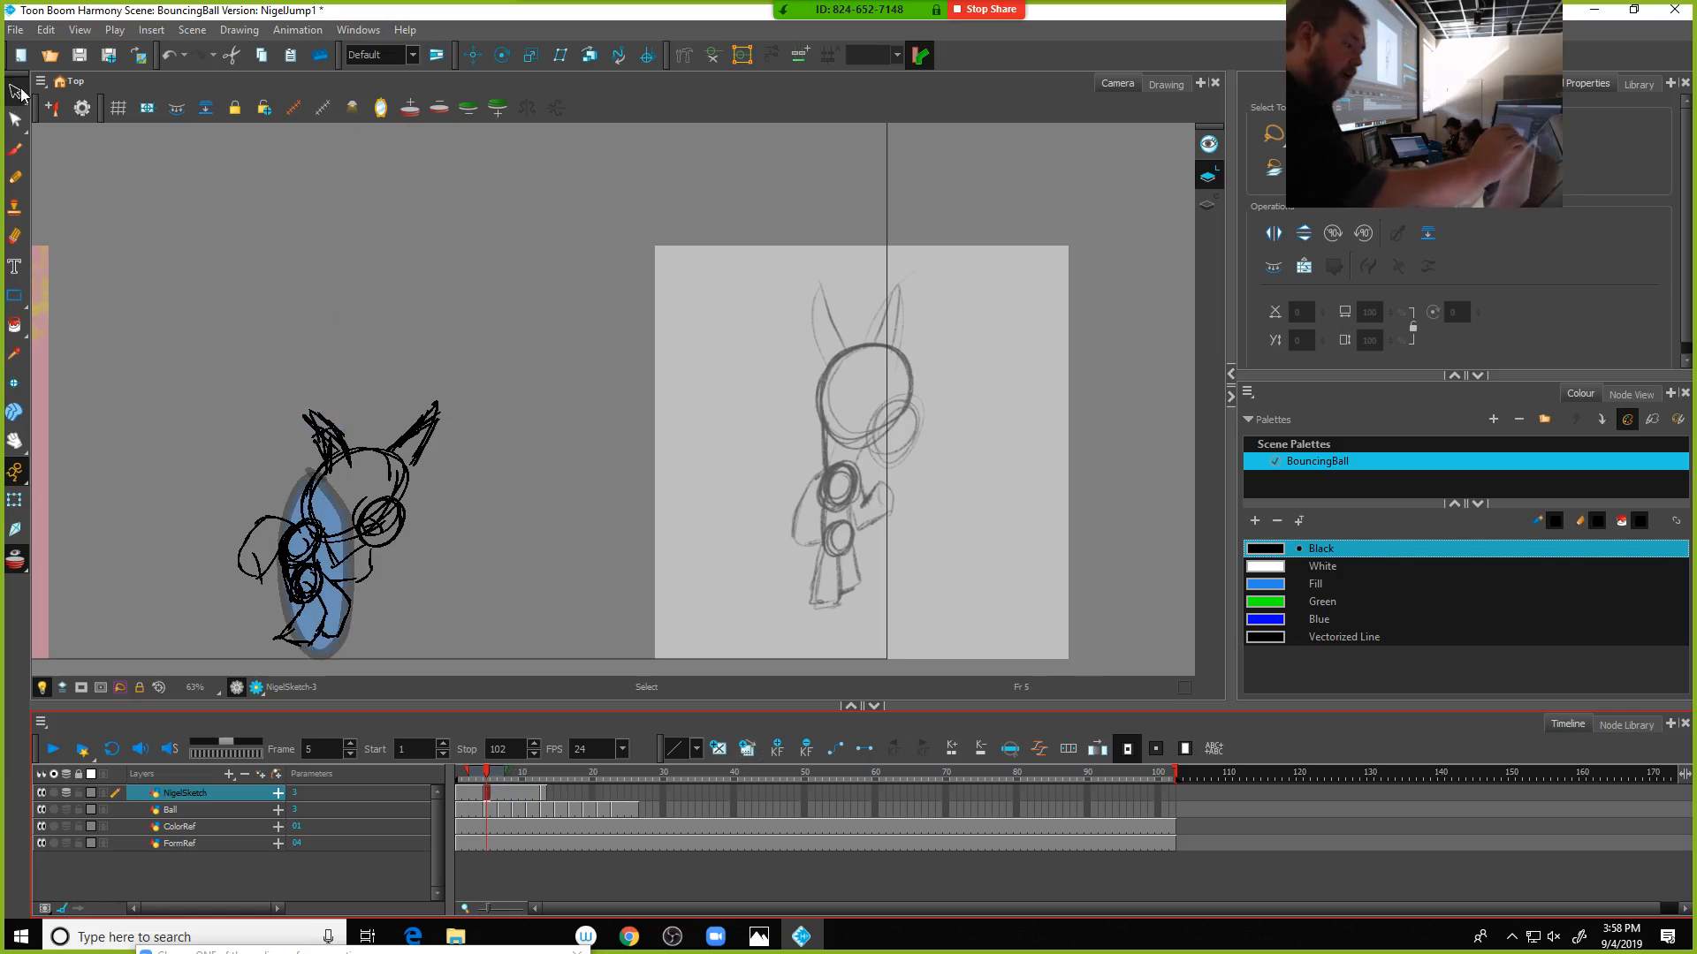
mouse_move(435, 340)
mouse_down()
mouse_move(322, 460)
mouse_move(424, 521)
mouse_move(434, 354)
mouse_up()
drag(374, 451, 360, 386)
drag(440, 326, 415, 305)
drag(363, 387, 364, 375)
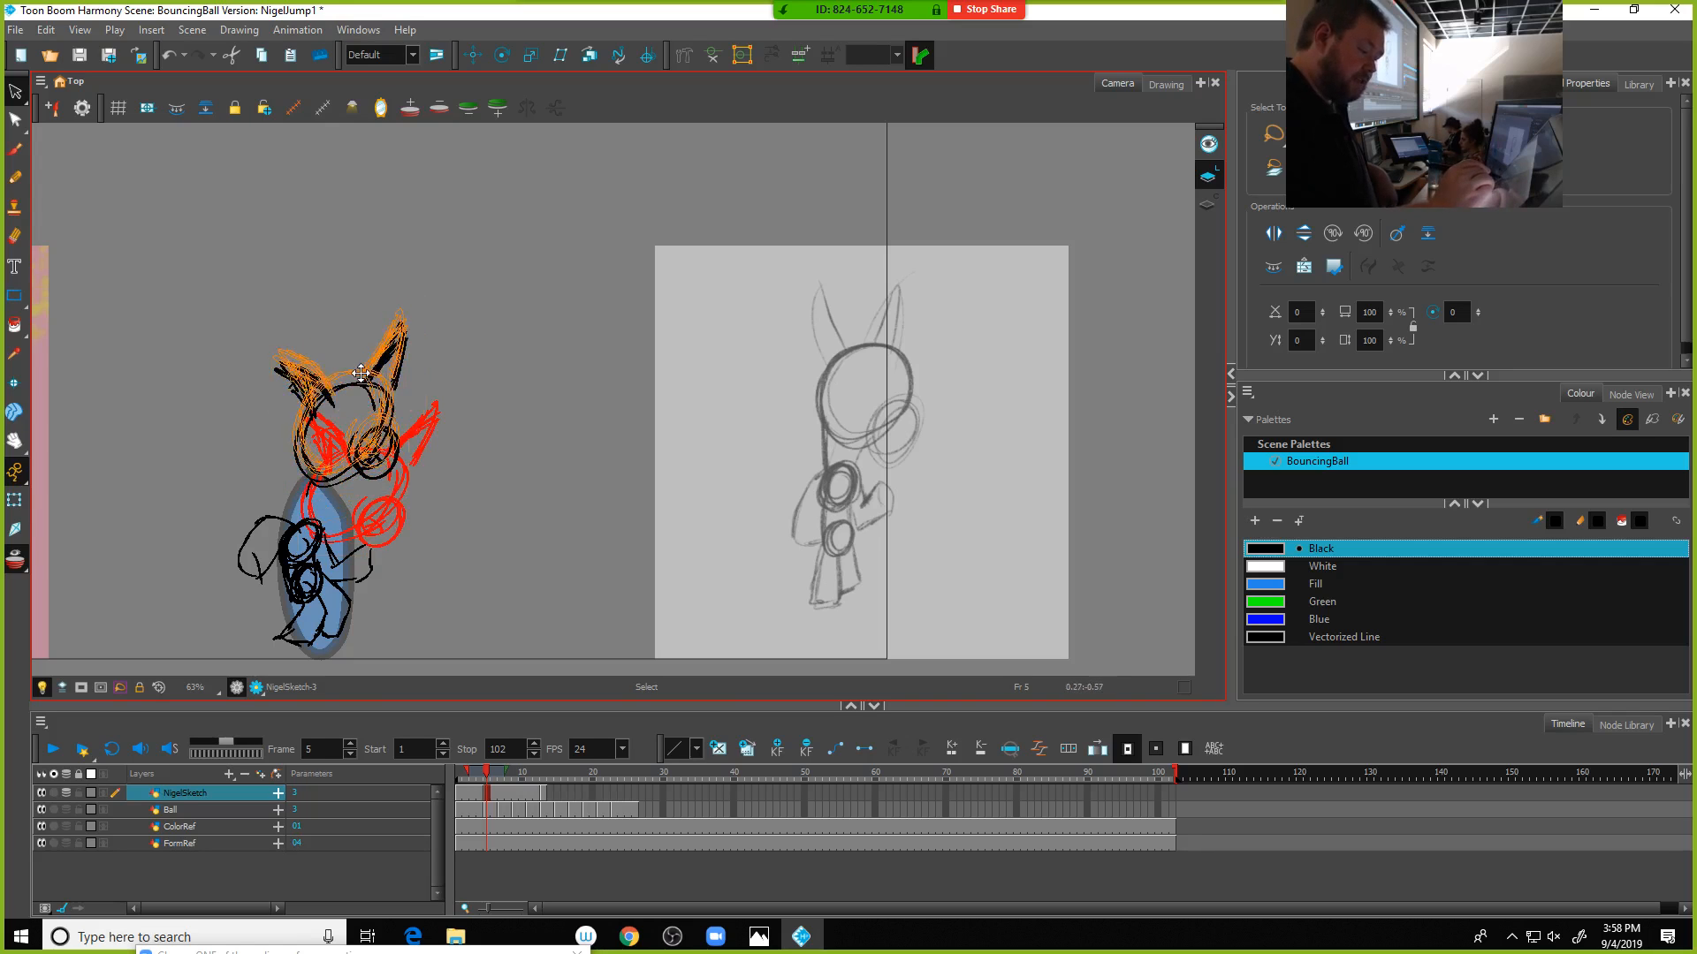
click(482, 410)
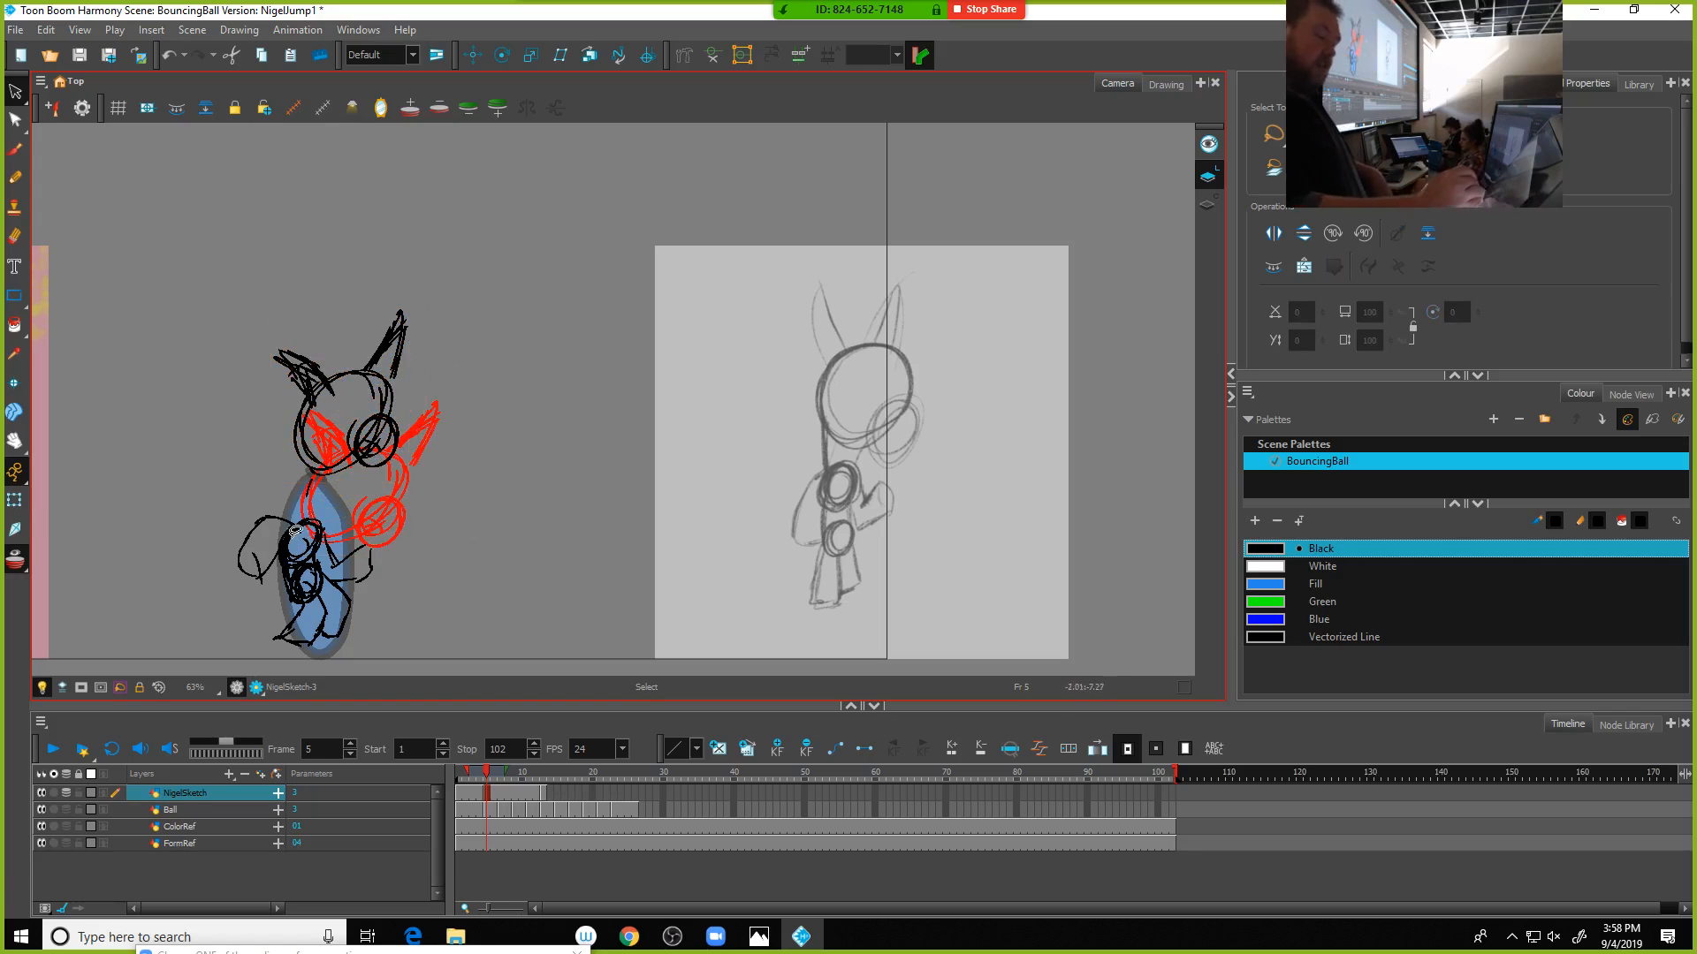
Delete the black torso, arms and legs from frame 5 of the NigelSketch layer, keeping the head and ears
mouse_move(284, 482)
mouse_down()
mouse_move(279, 561)
mouse_move(380, 558)
mouse_up()
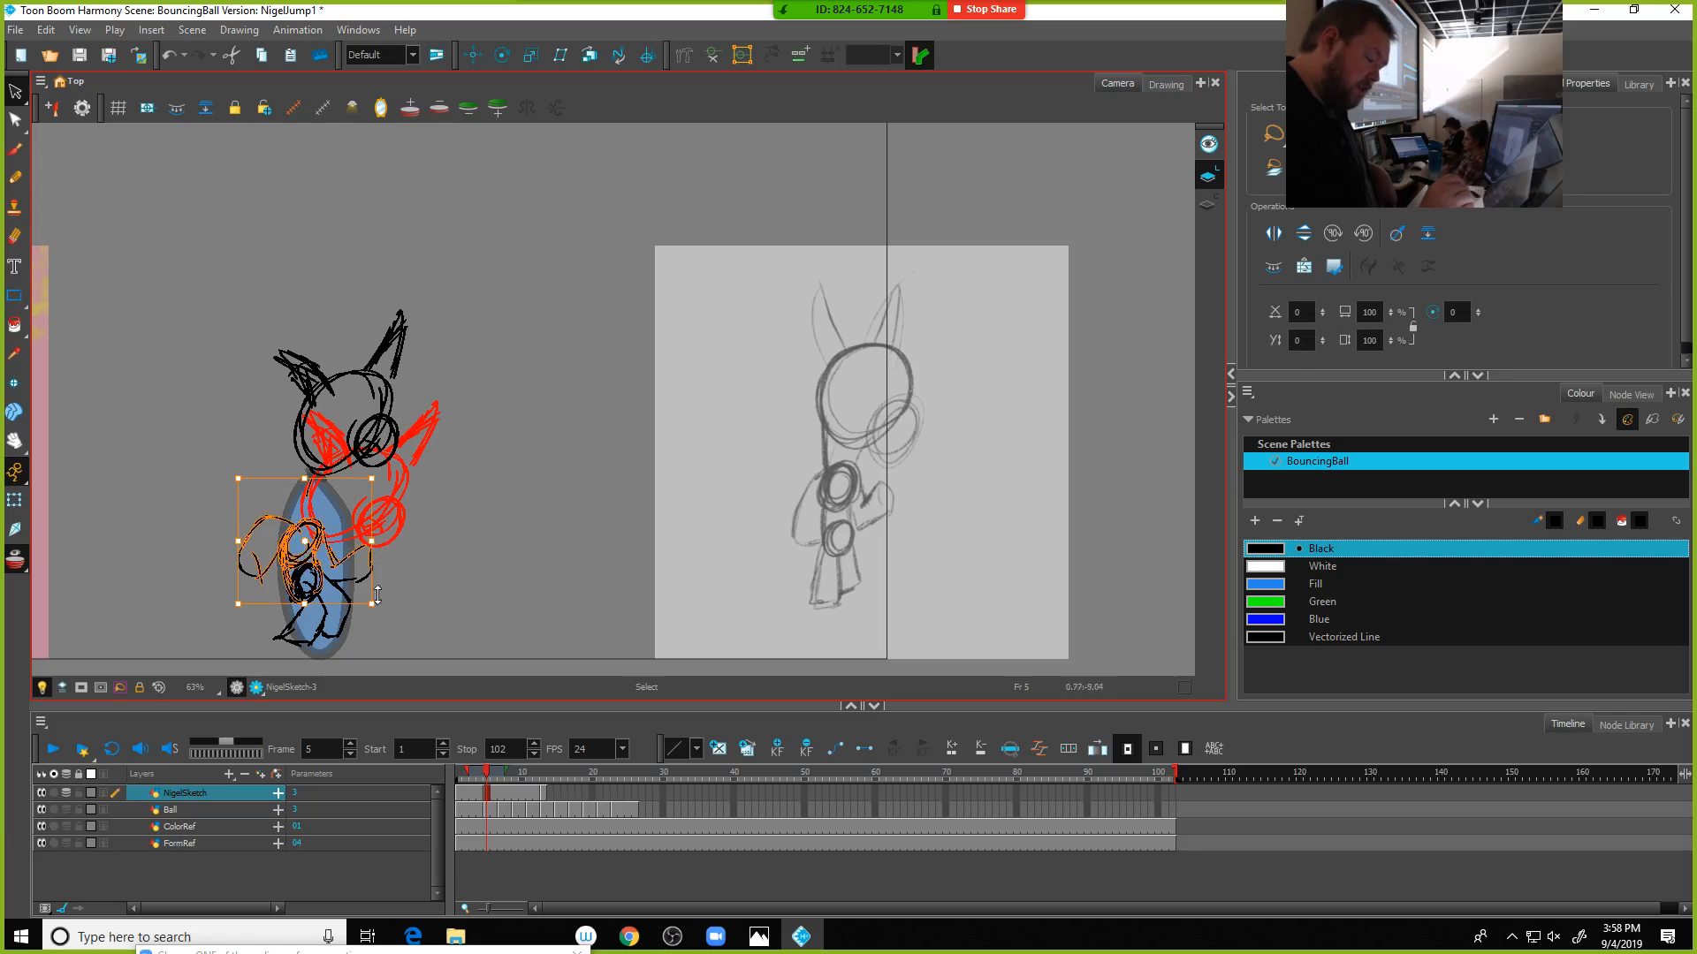
key(Delete)
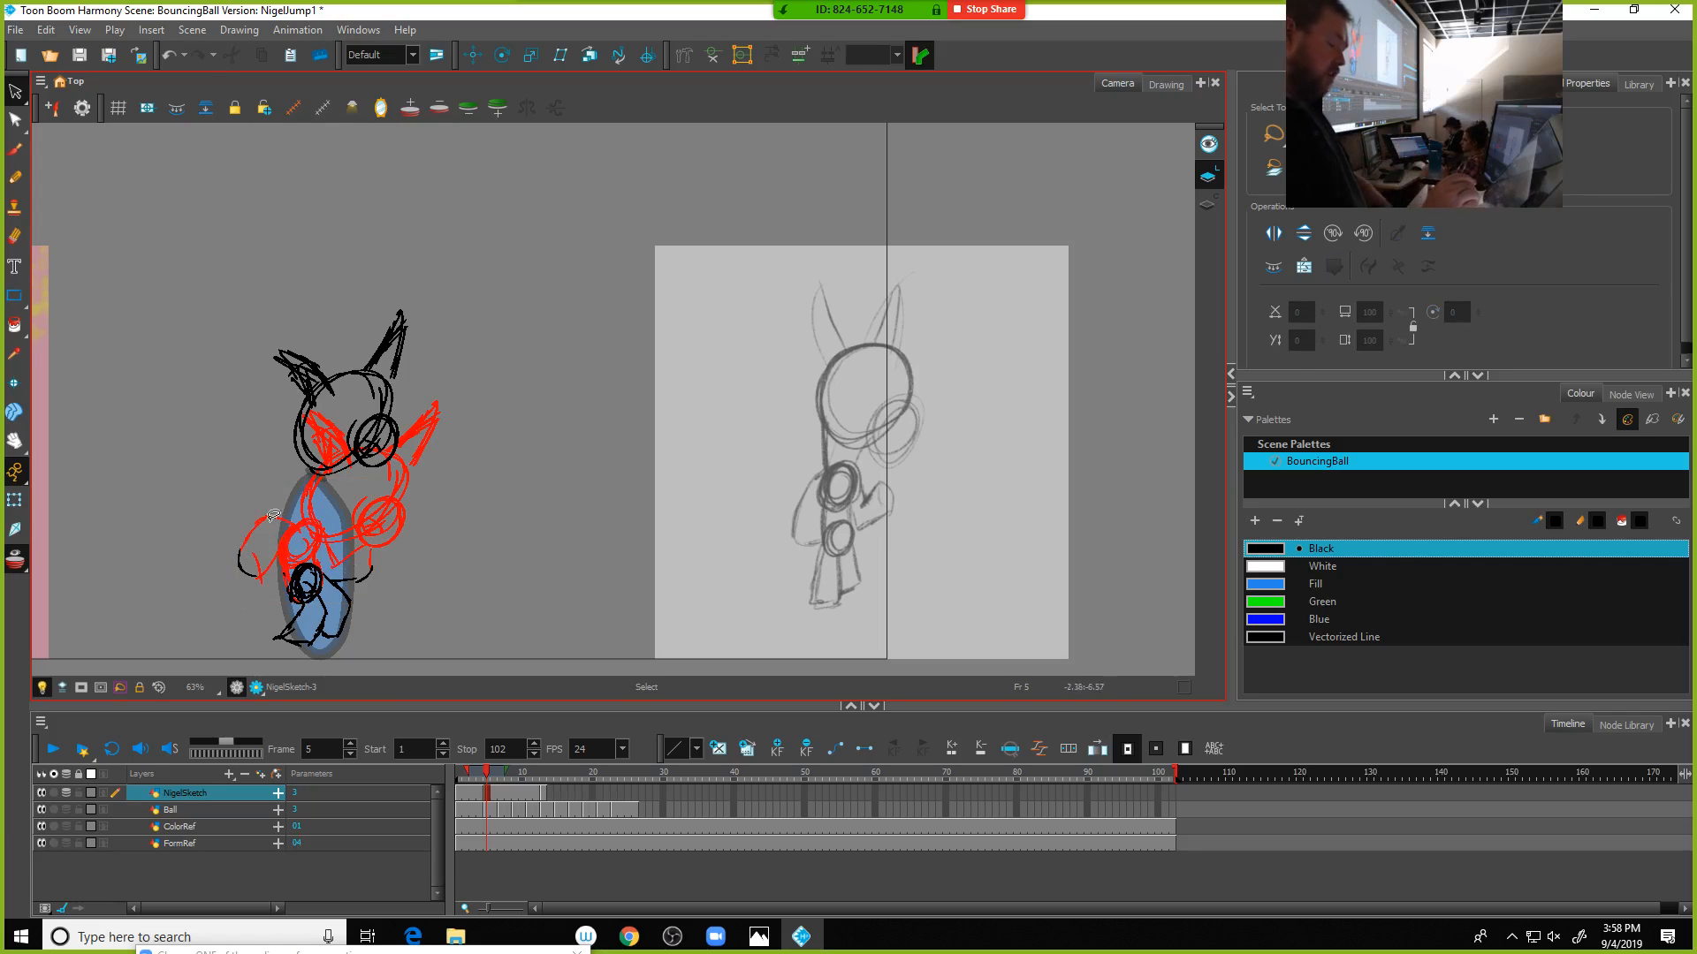
mouse_move(262, 537)
mouse_down()
mouse_move(244, 590)
mouse_move(382, 585)
mouse_up()
key(Delete)
key(Delete)
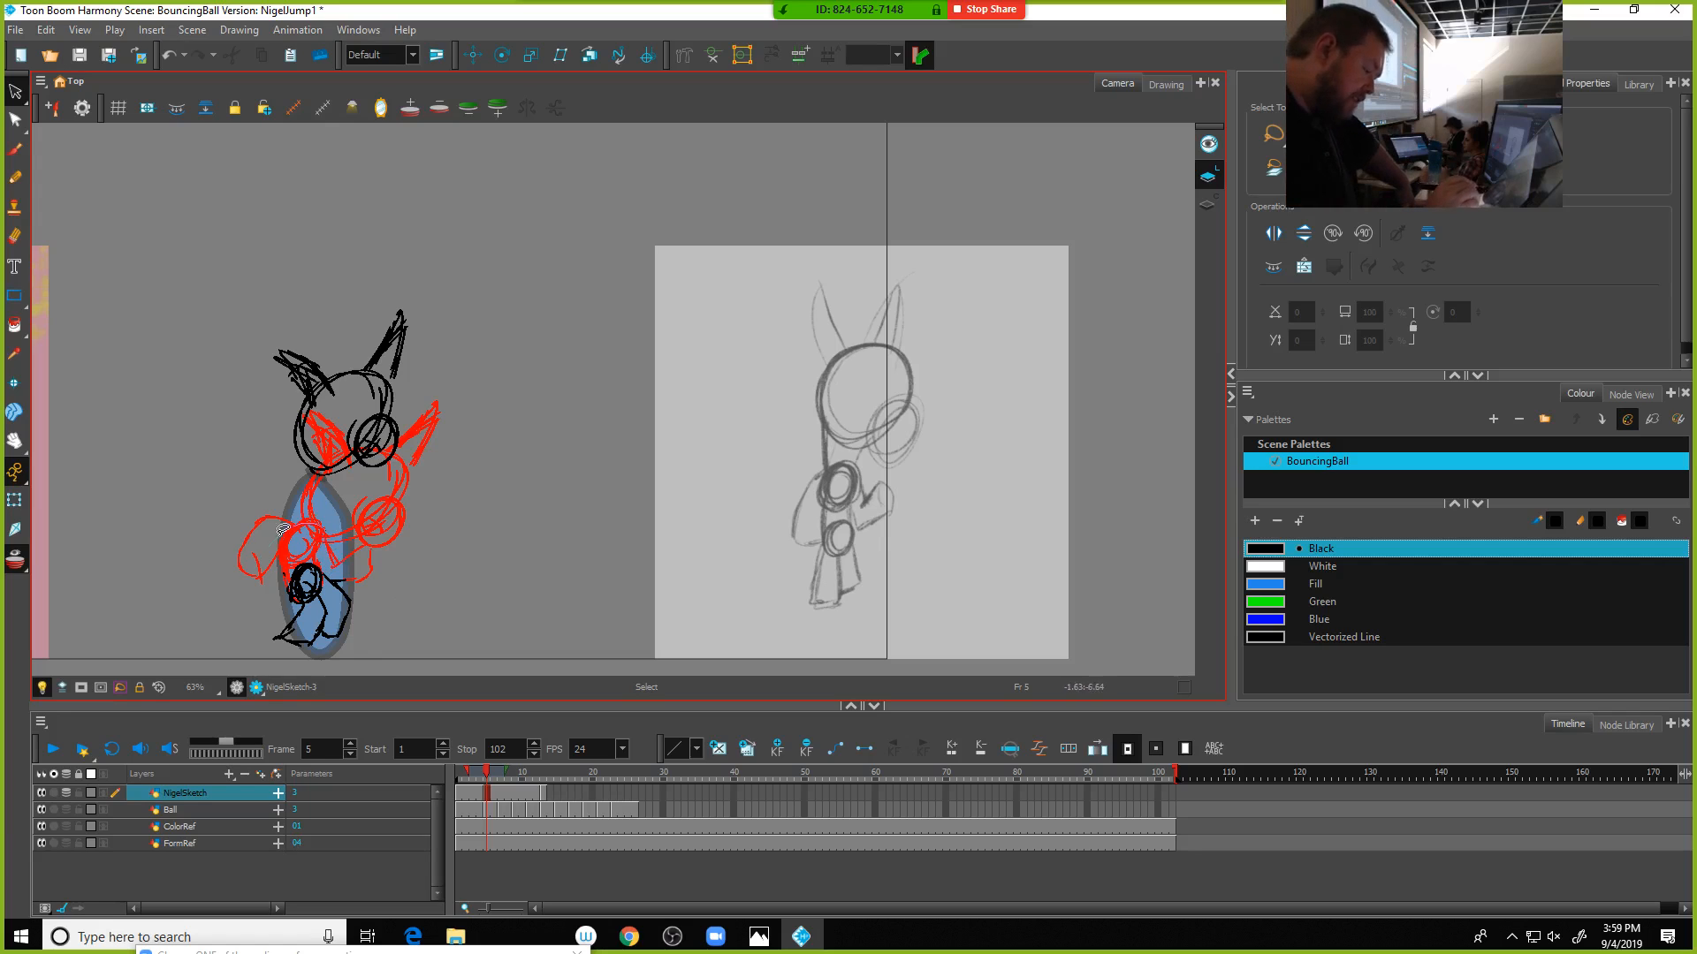
click(291, 613)
key(Delete)
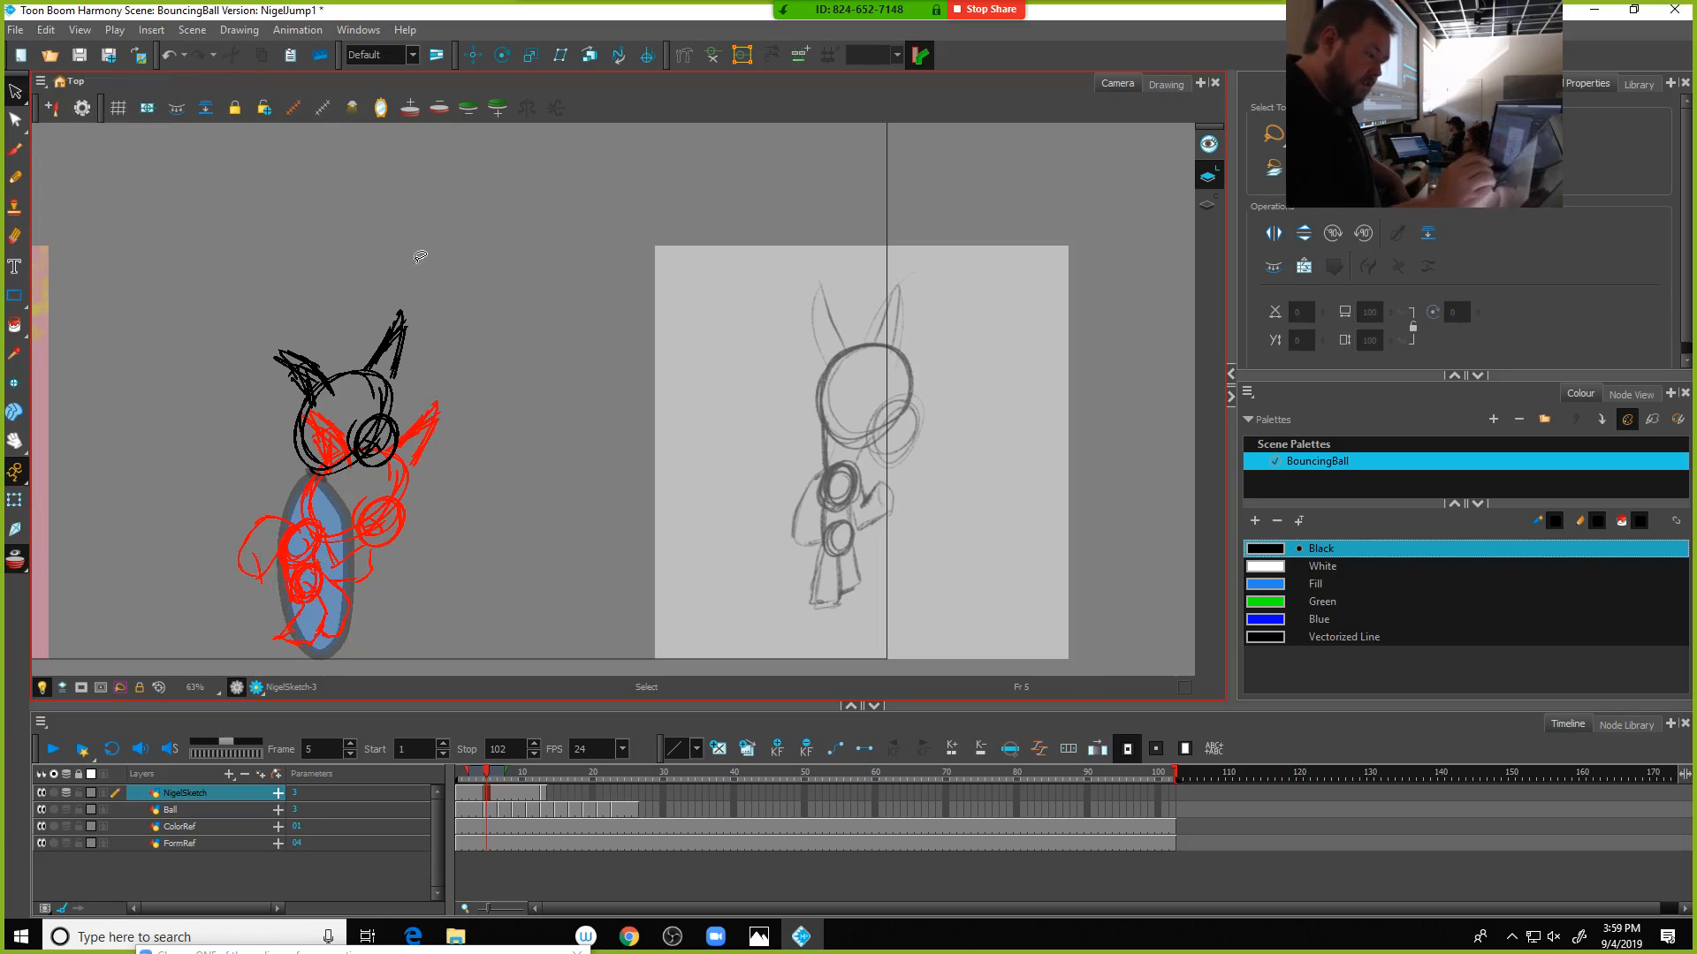
Transform the black head and ears so they are slightly taller and narrower, shifted up-left and tilted slightly counterclockwise
mouse_move(430, 268)
mouse_down()
mouse_move(490, 323)
mouse_move(481, 296)
mouse_up()
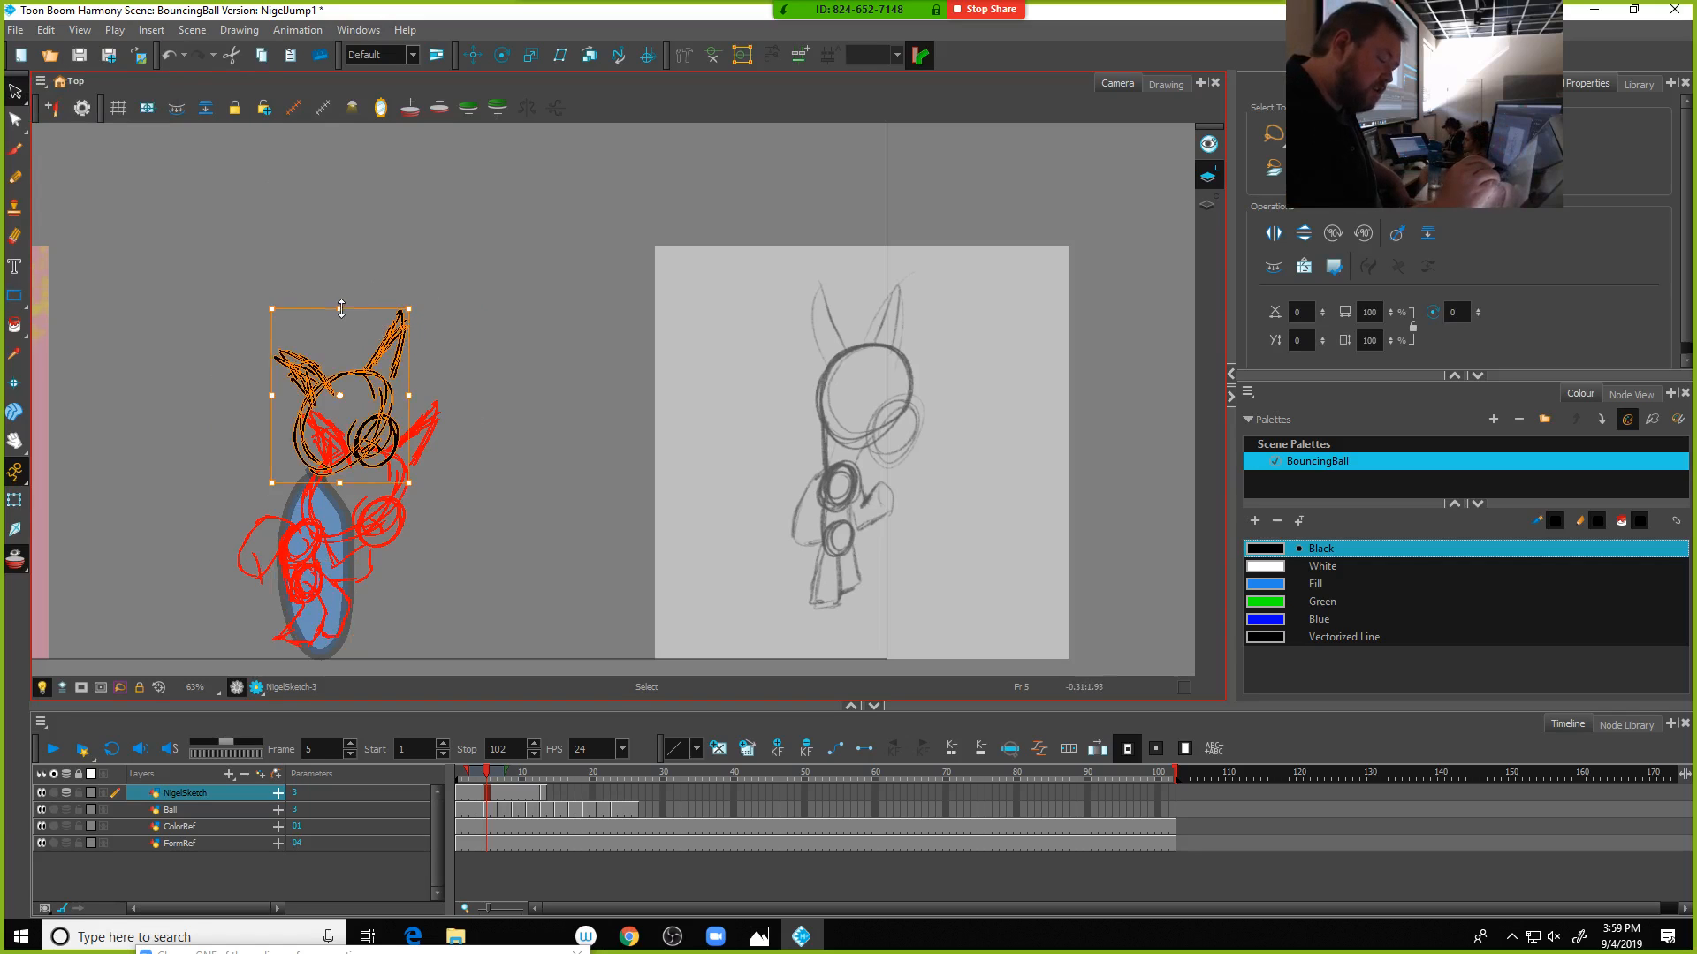
drag(341, 308, 344, 292)
drag(273, 389, 284, 389)
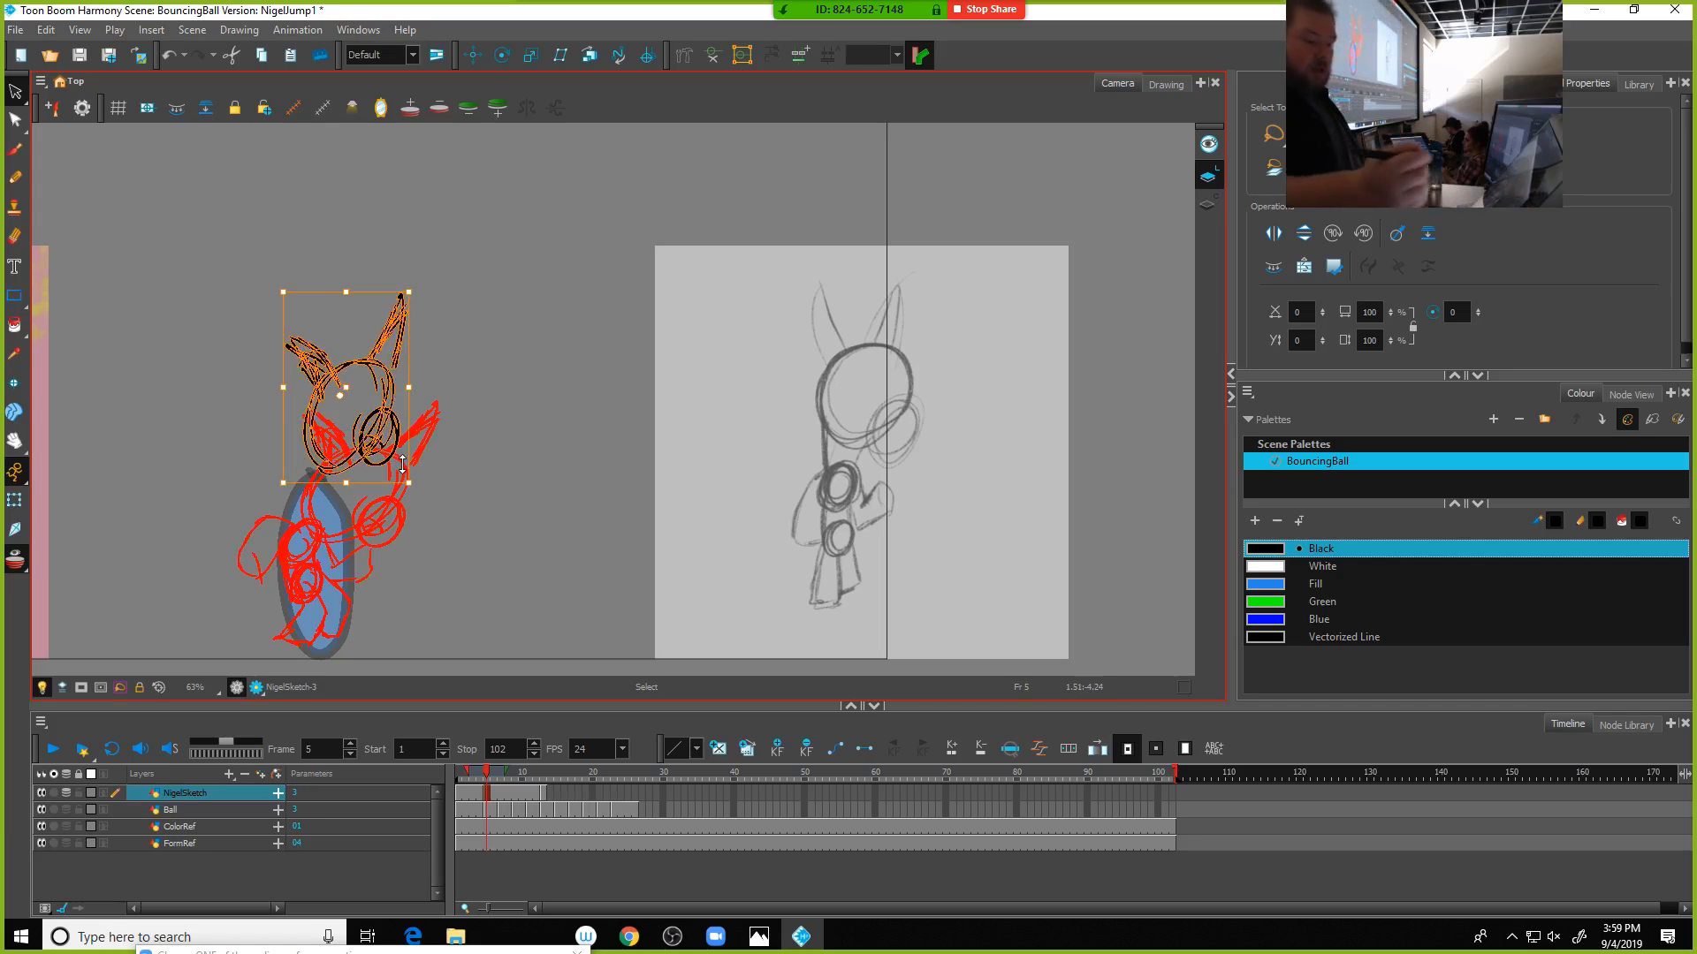
drag(387, 369, 374, 363)
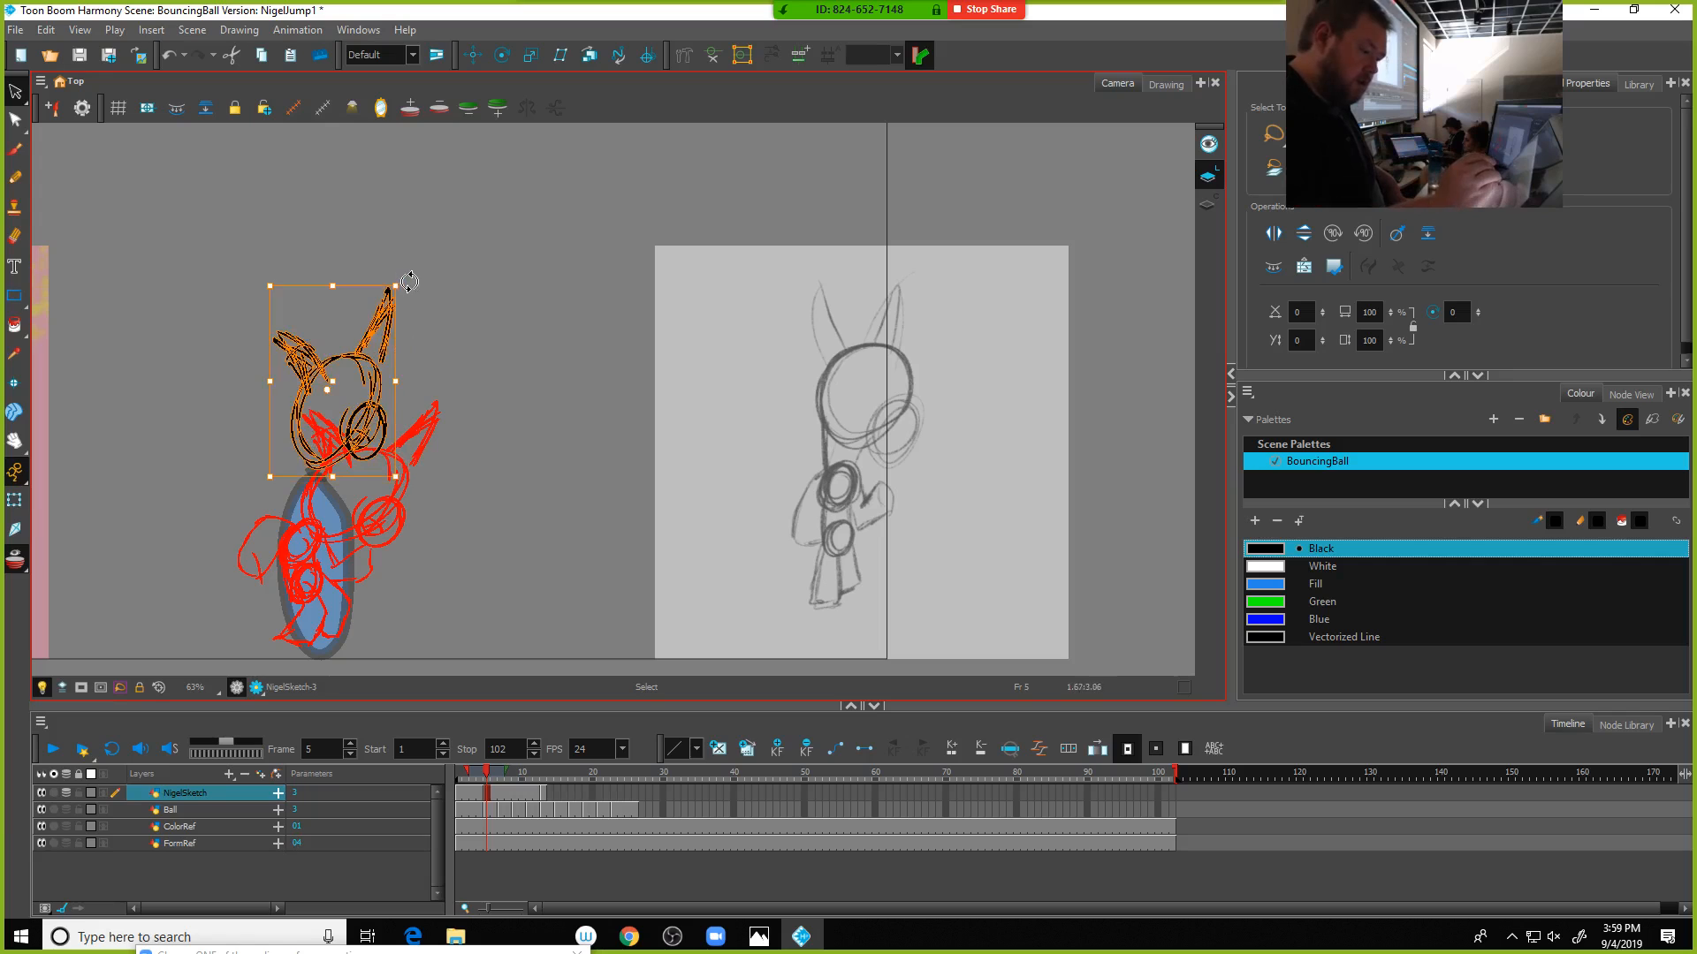
drag(409, 282, 395, 276)
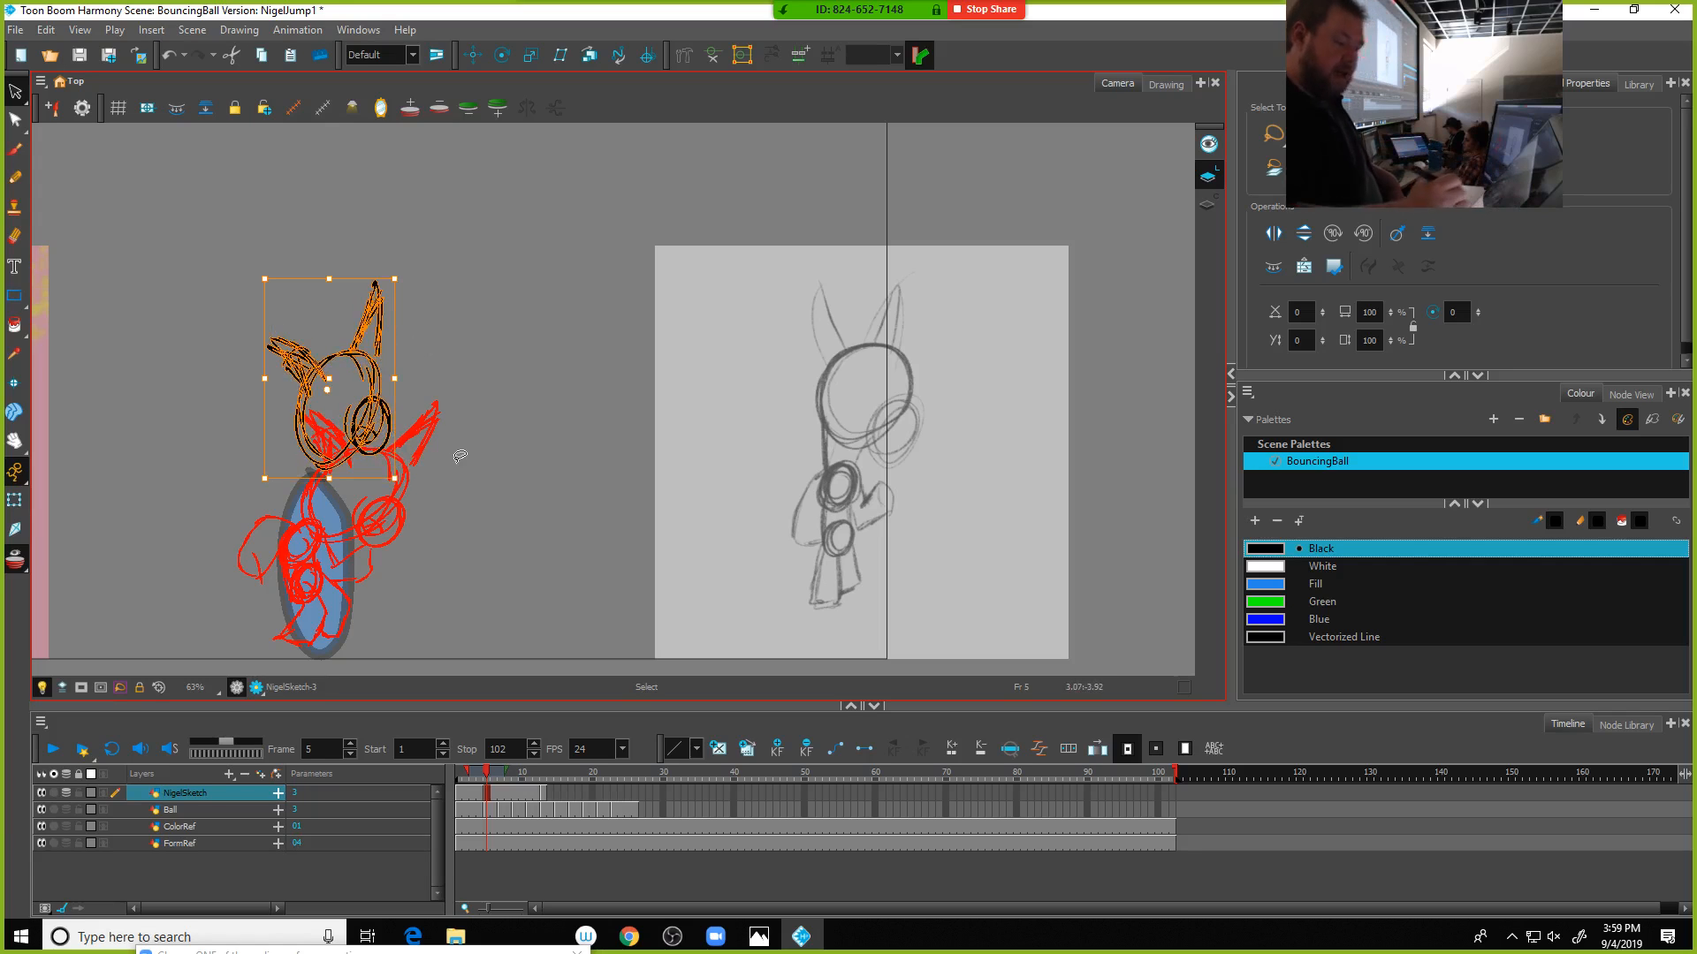
Brush a vertical stack of one large oval over two smaller ones in the empty area beyond the reference drawing
click(15, 149)
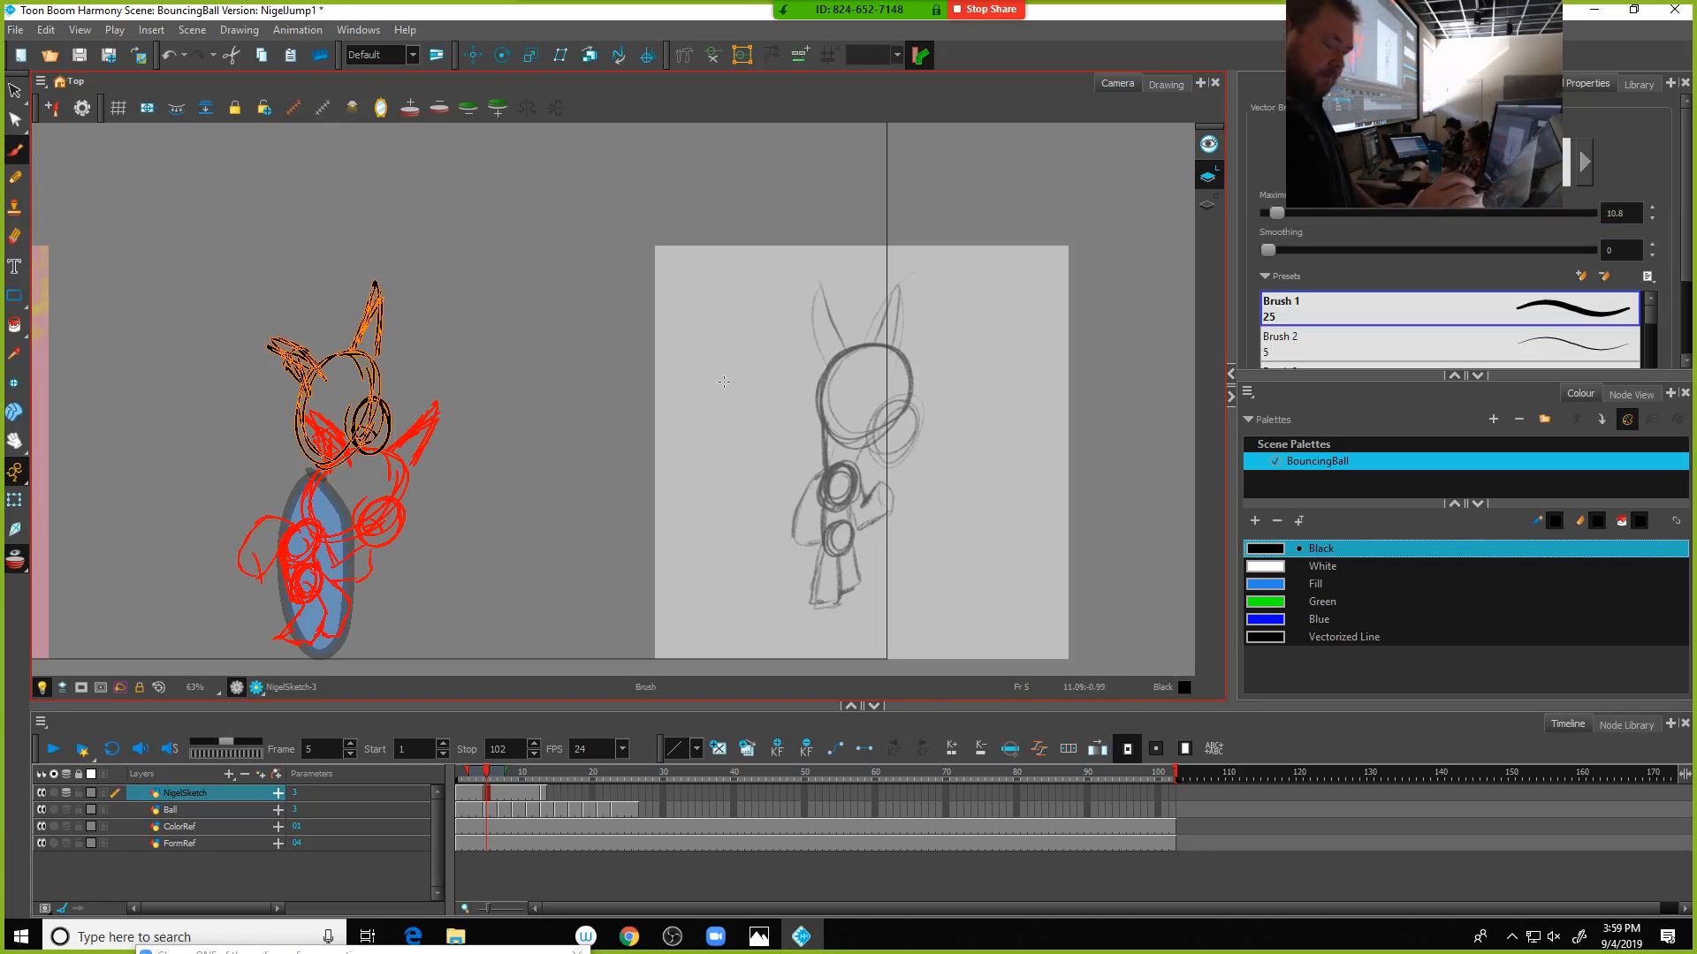
drag(768, 344, 372, 593)
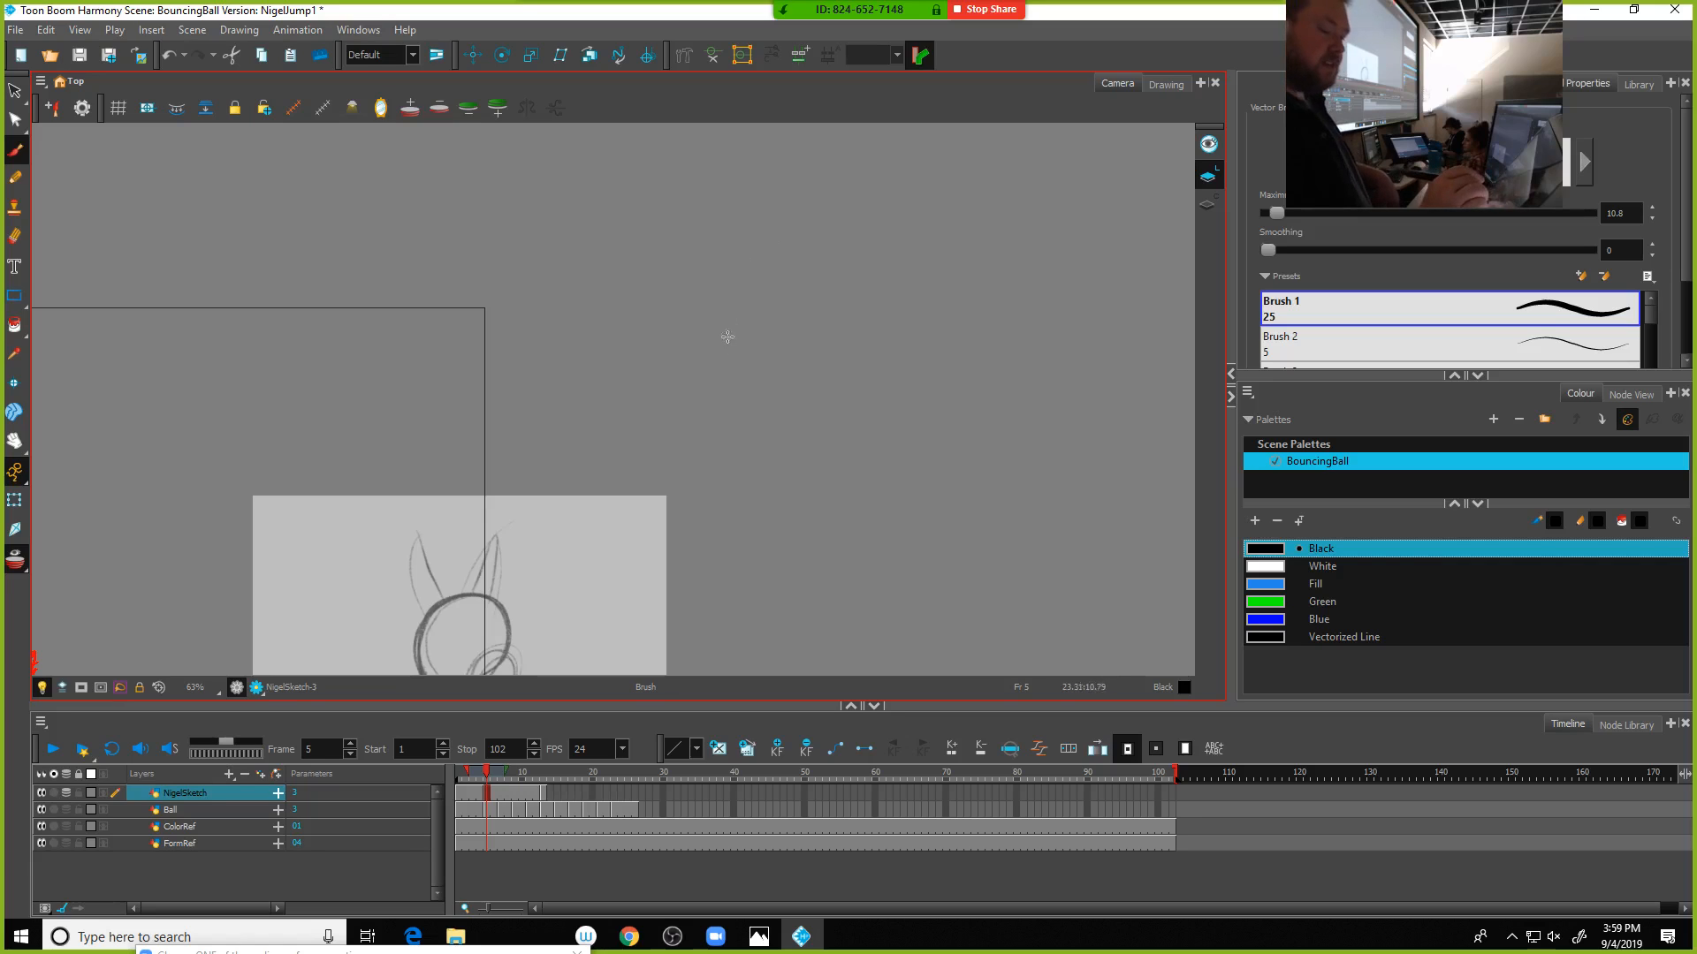
mouse_move(732, 334)
mouse_down()
mouse_move(707, 382)
mouse_move(734, 336)
mouse_up()
mouse_move(730, 265)
mouse_down()
mouse_move(725, 303)
mouse_move(744, 266)
mouse_move(726, 139)
mouse_move(787, 146)
mouse_up()
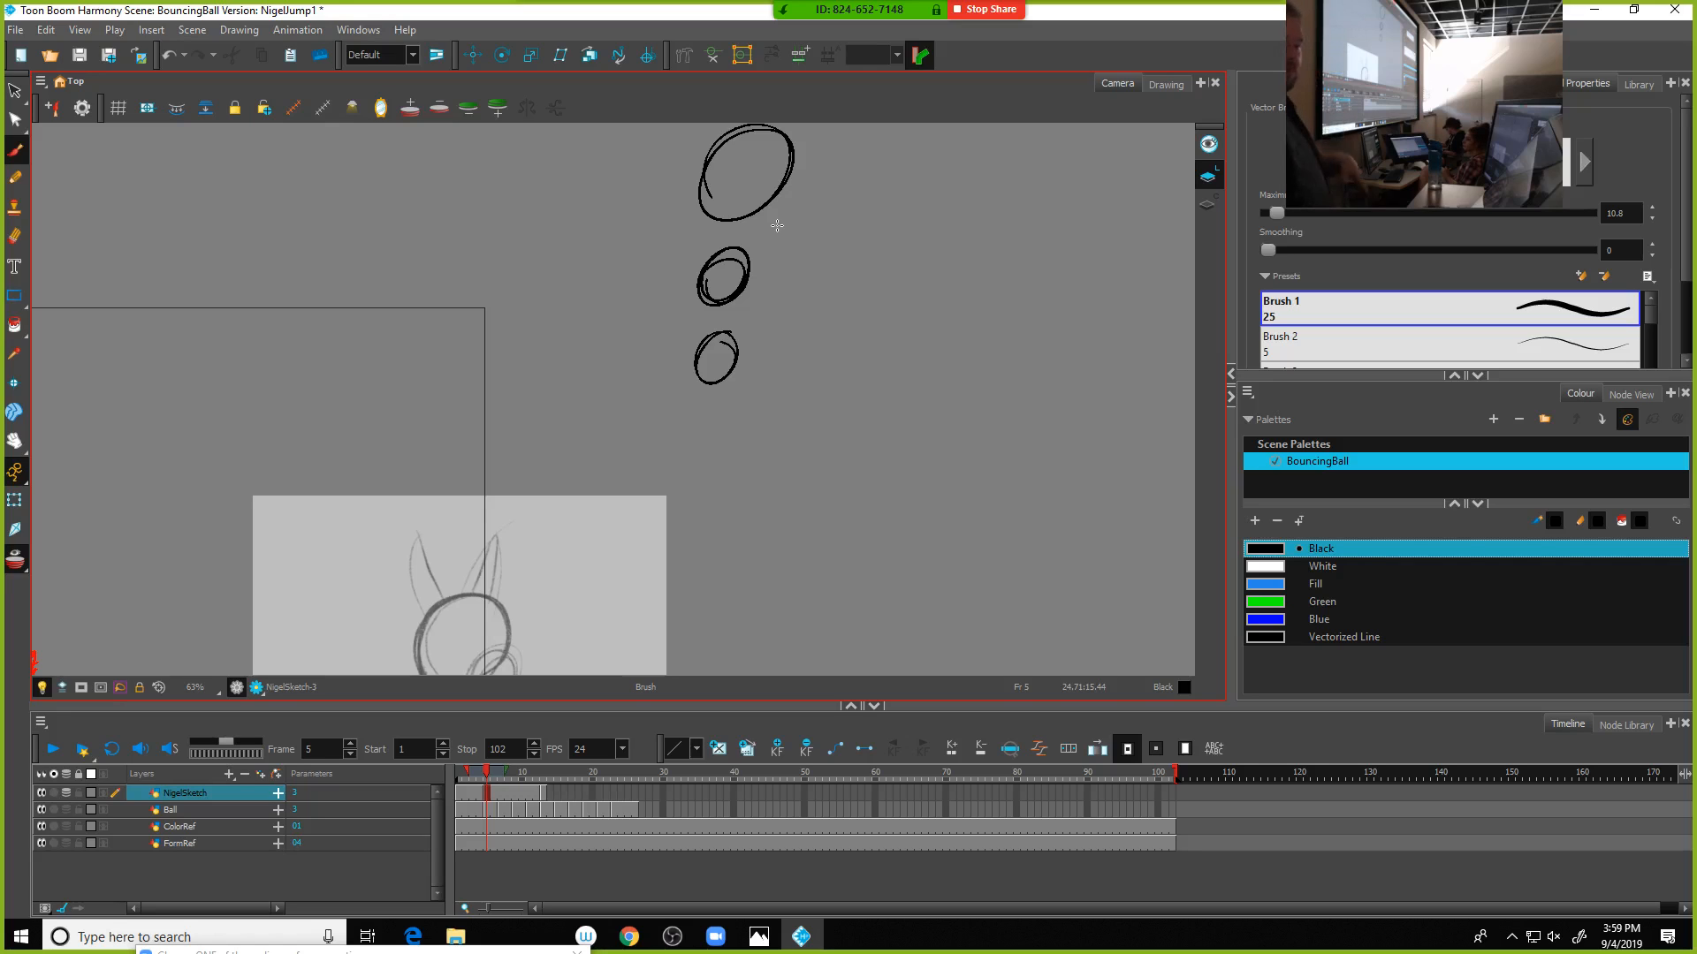
Try linking the three stacked ovals with bracket lines along their left side
mouse_move(707, 171)
mouse_down()
mouse_move(659, 172)
mouse_move(672, 285)
mouse_move(727, 279)
mouse_move(689, 291)
mouse_move(698, 278)
mouse_move(666, 316)
mouse_move(681, 360)
mouse_move(740, 354)
mouse_up()
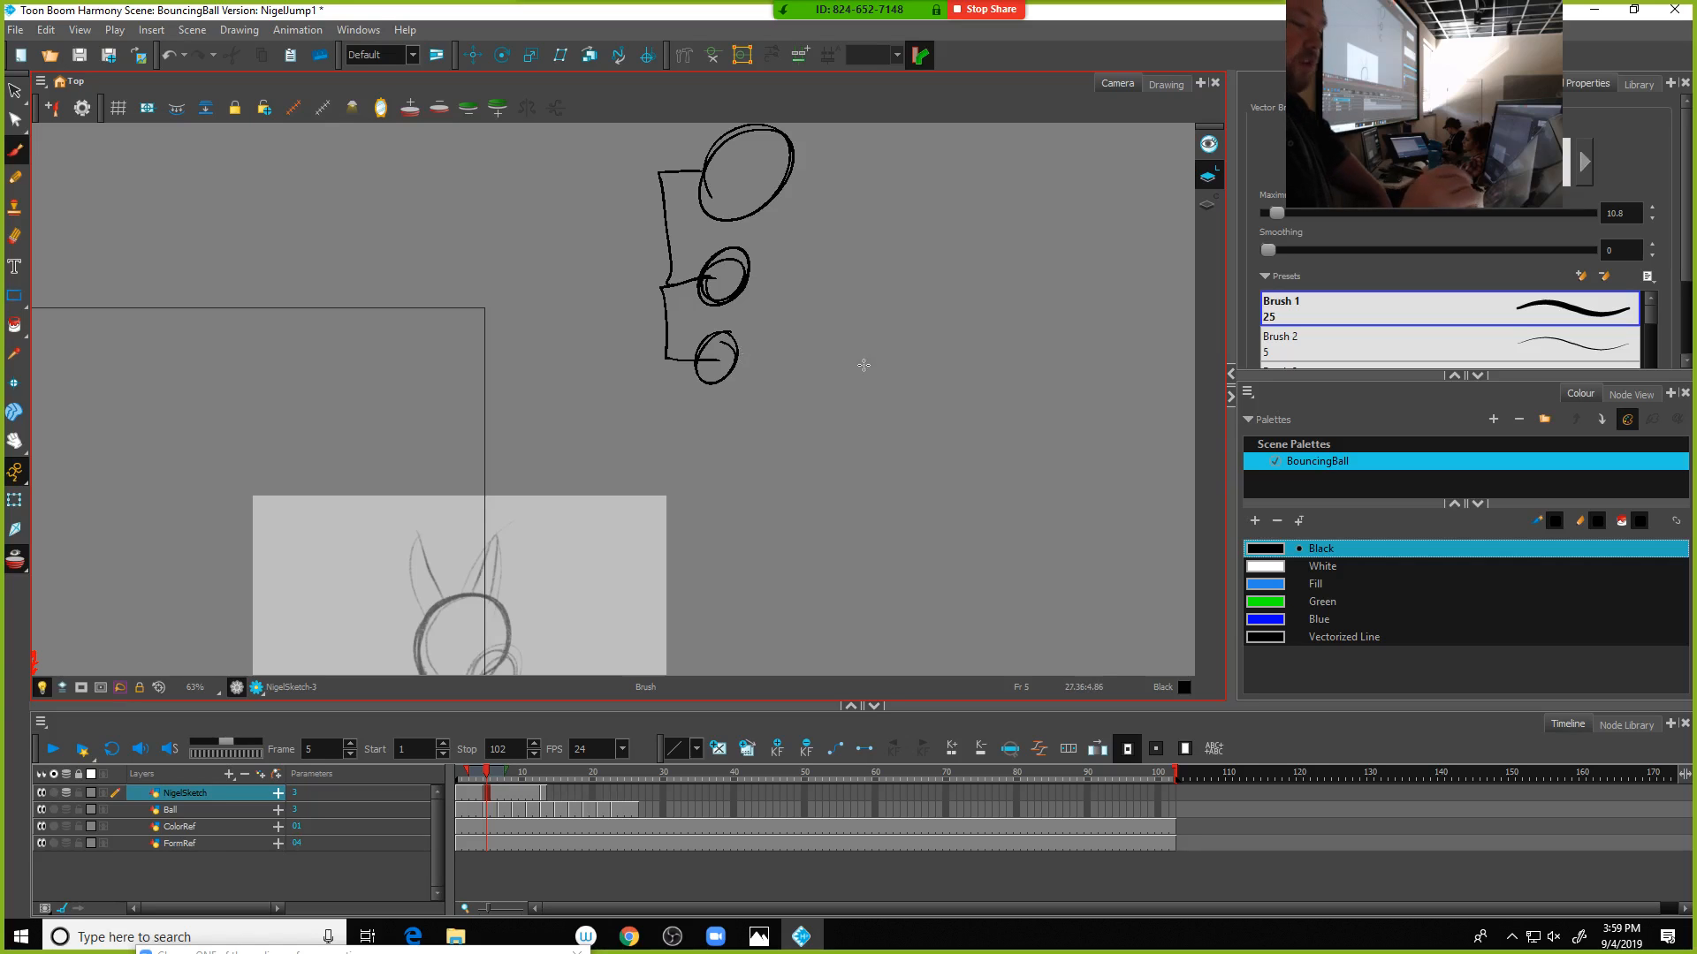
key(ctrl+z)
key(ctrl+z)
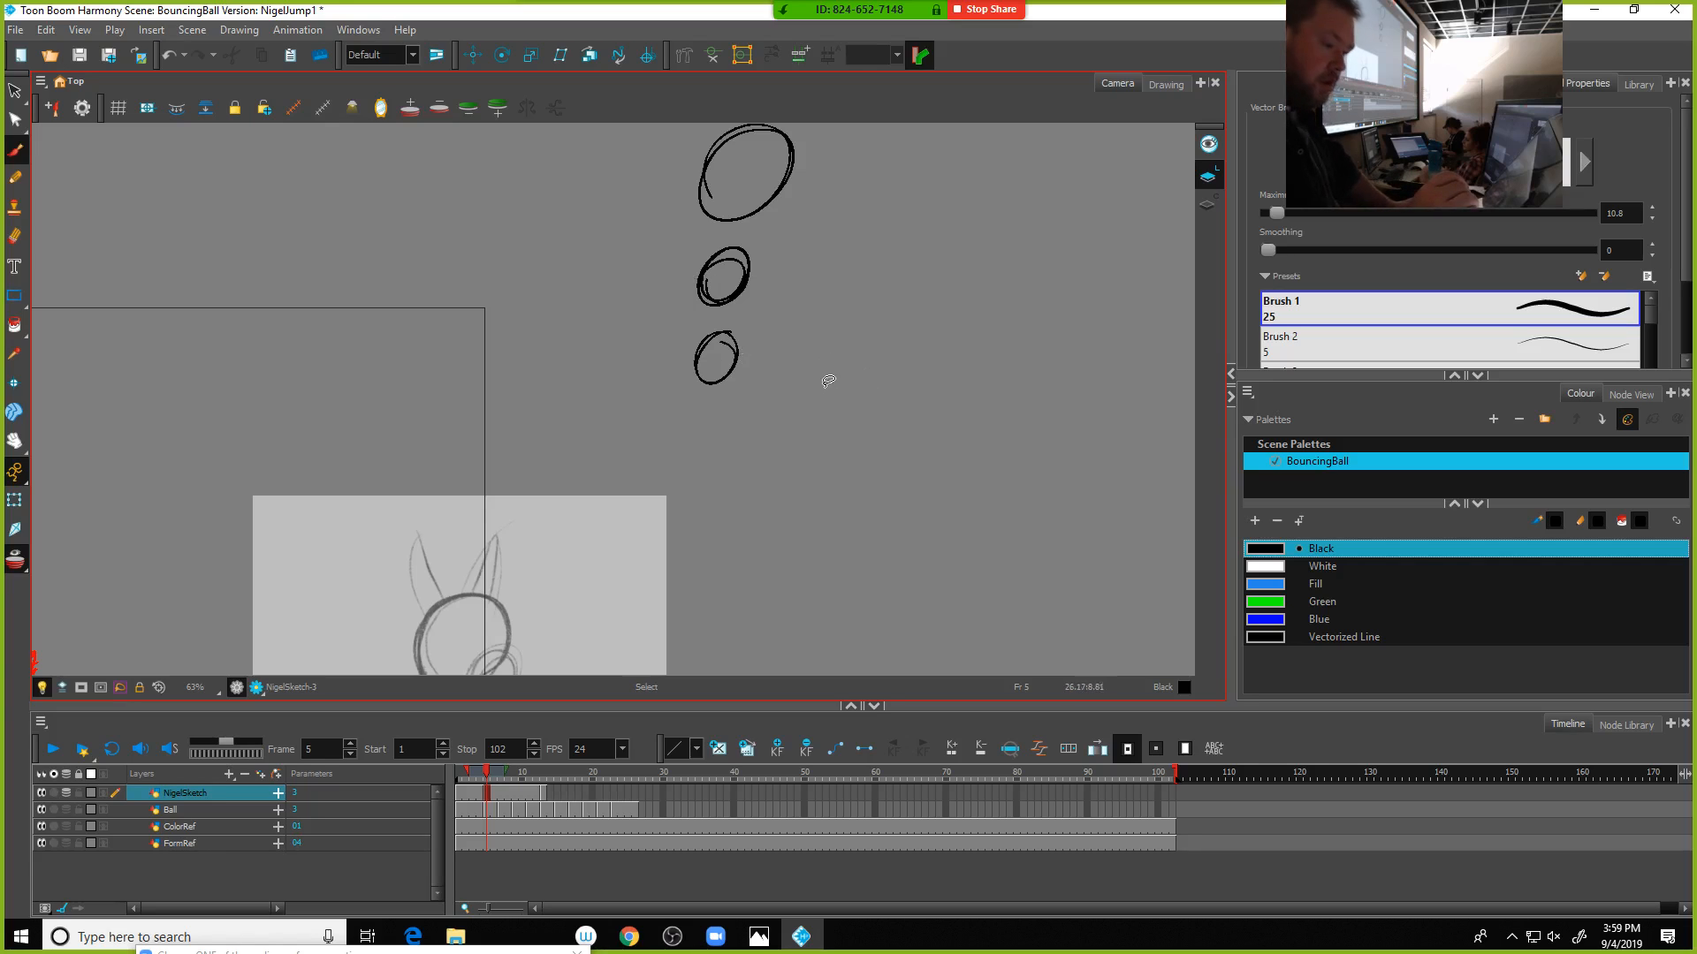
Sketch a wider-spaced stack of three ovals to the right of the first and a compressed, overlapping stack to its left
mouse_move(838, 363)
mouse_down()
mouse_move(863, 378)
mouse_move(847, 365)
mouse_up()
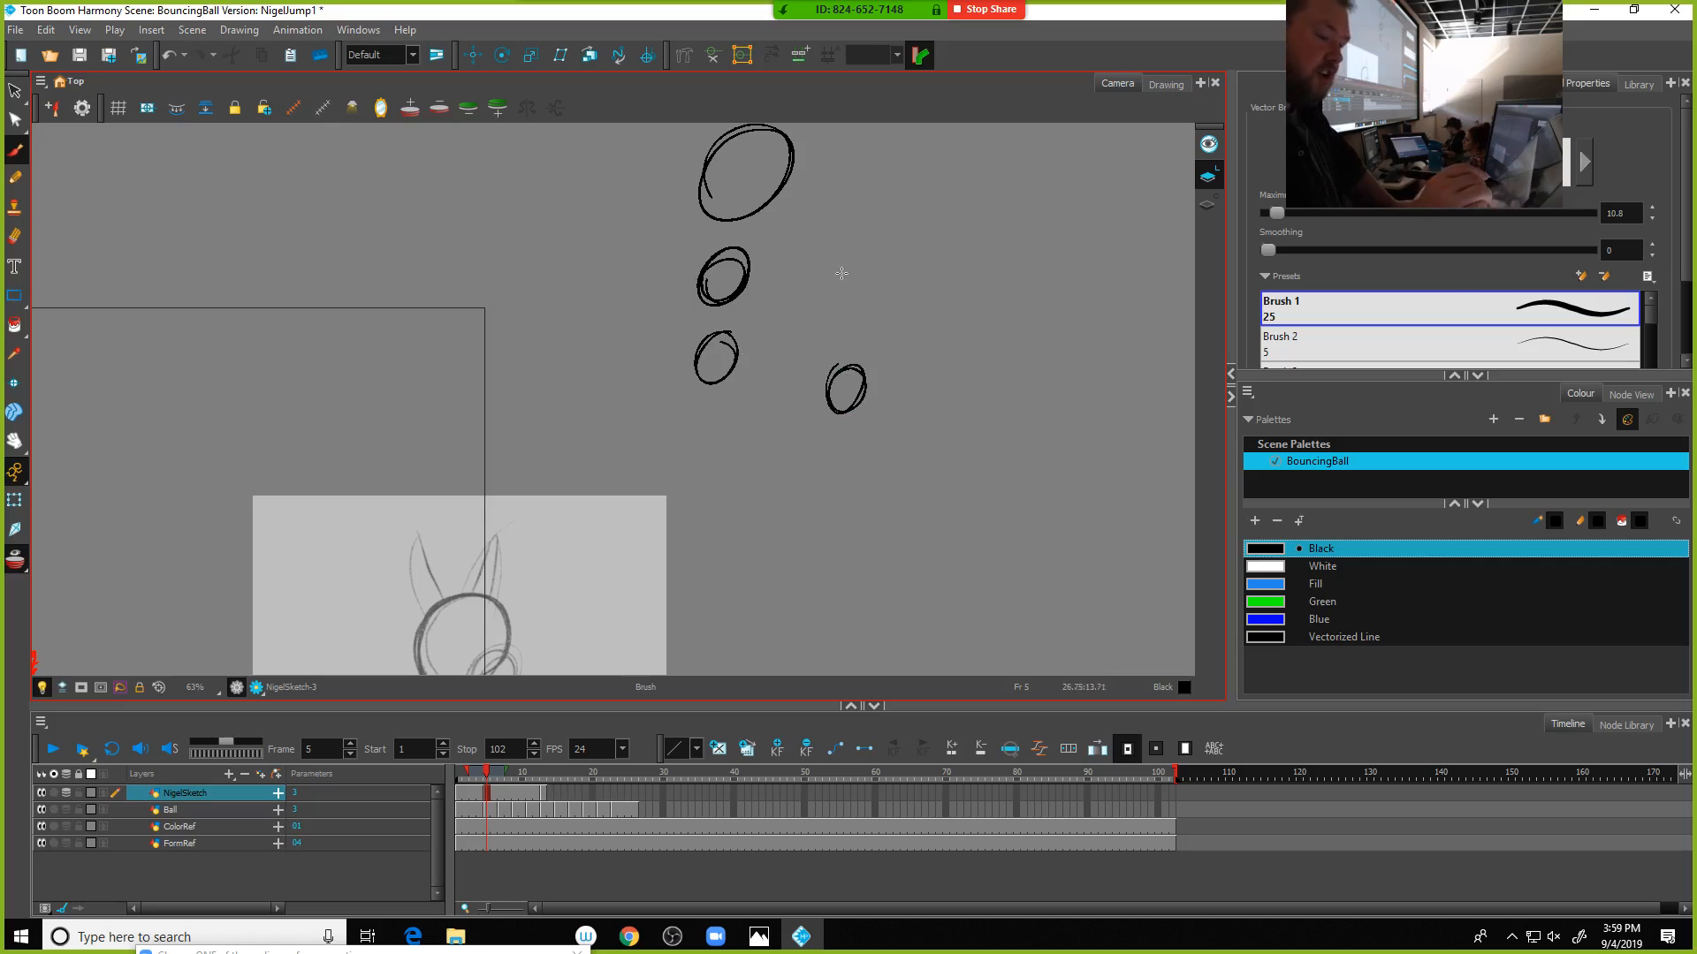
mouse_move(864, 263)
mouse_down()
mouse_move(839, 292)
mouse_move(871, 284)
mouse_move(853, 291)
mouse_up()
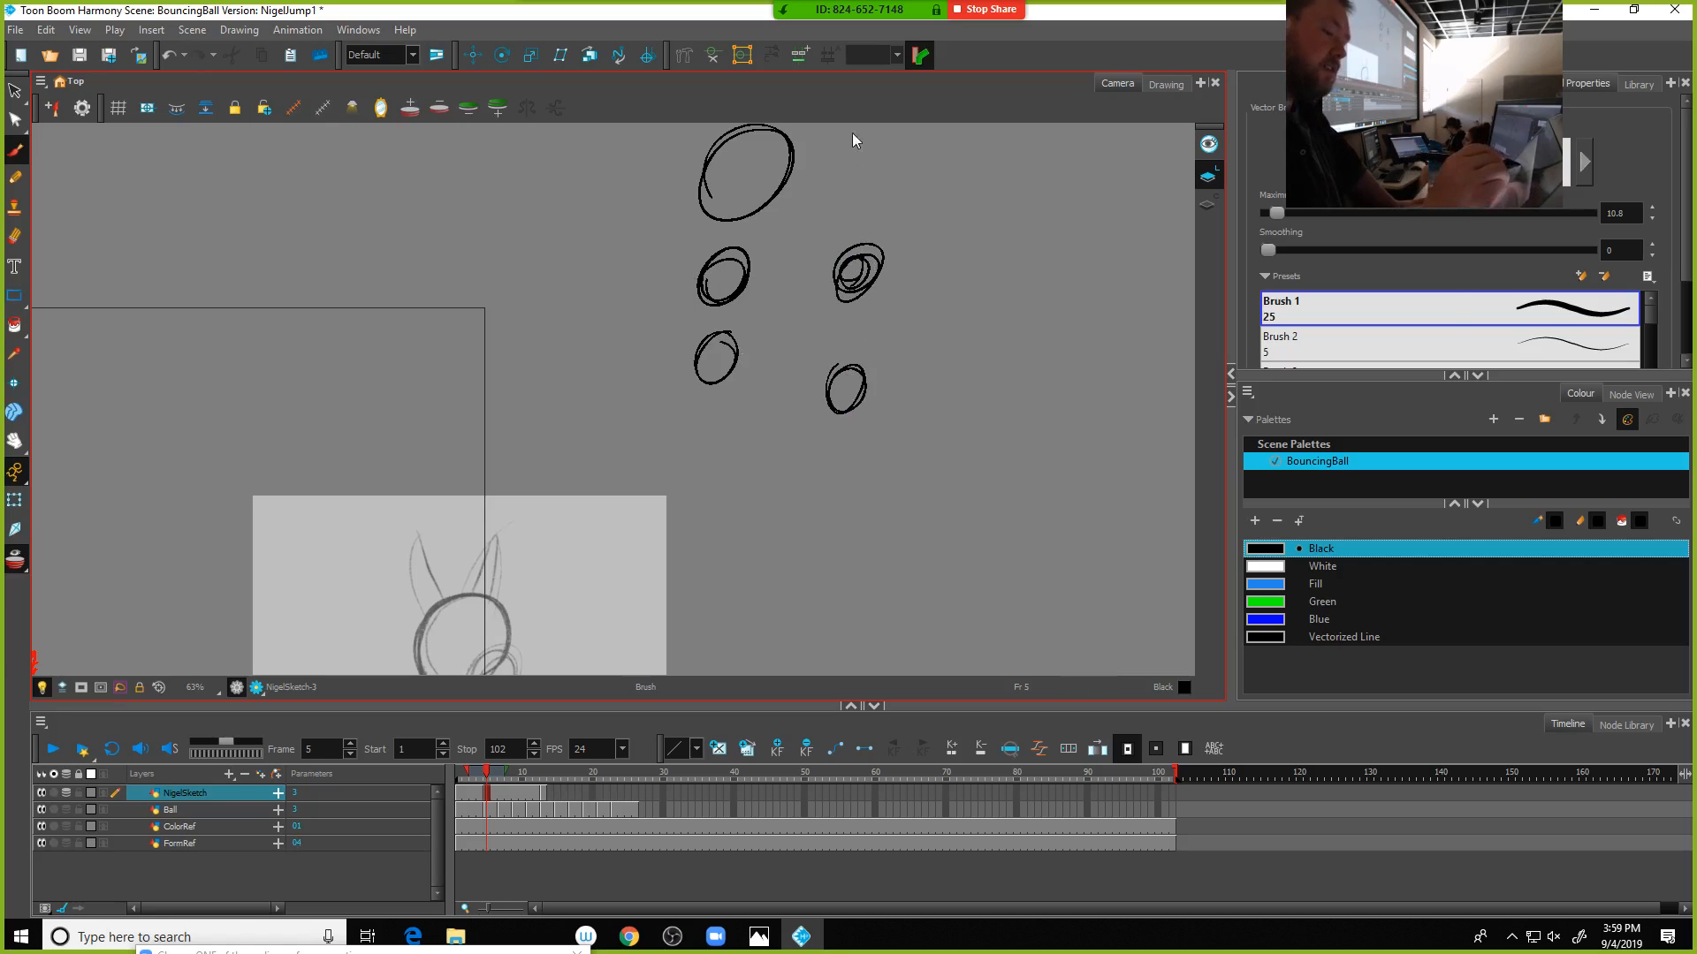
mouse_move(852, 134)
mouse_down()
mouse_move(839, 181)
mouse_move(919, 168)
mouse_move(844, 132)
mouse_up()
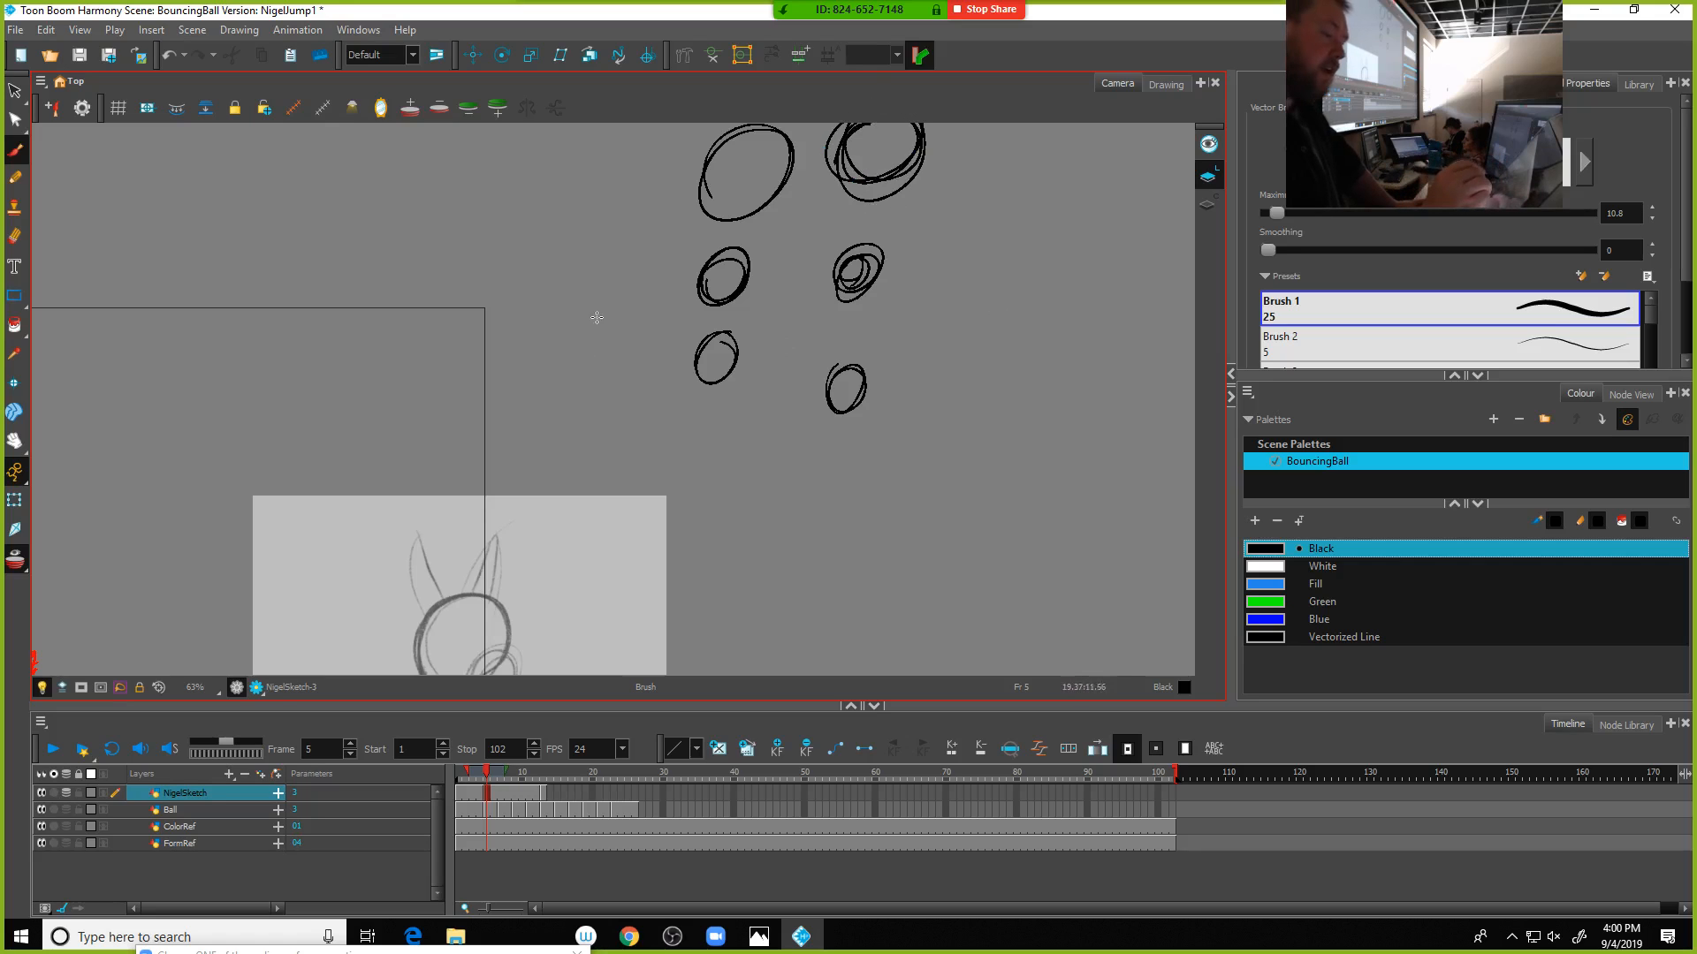
mouse_move(597, 309)
mouse_down()
mouse_move(599, 352)
mouse_move(605, 310)
mouse_up()
drag(609, 243, 614, 245)
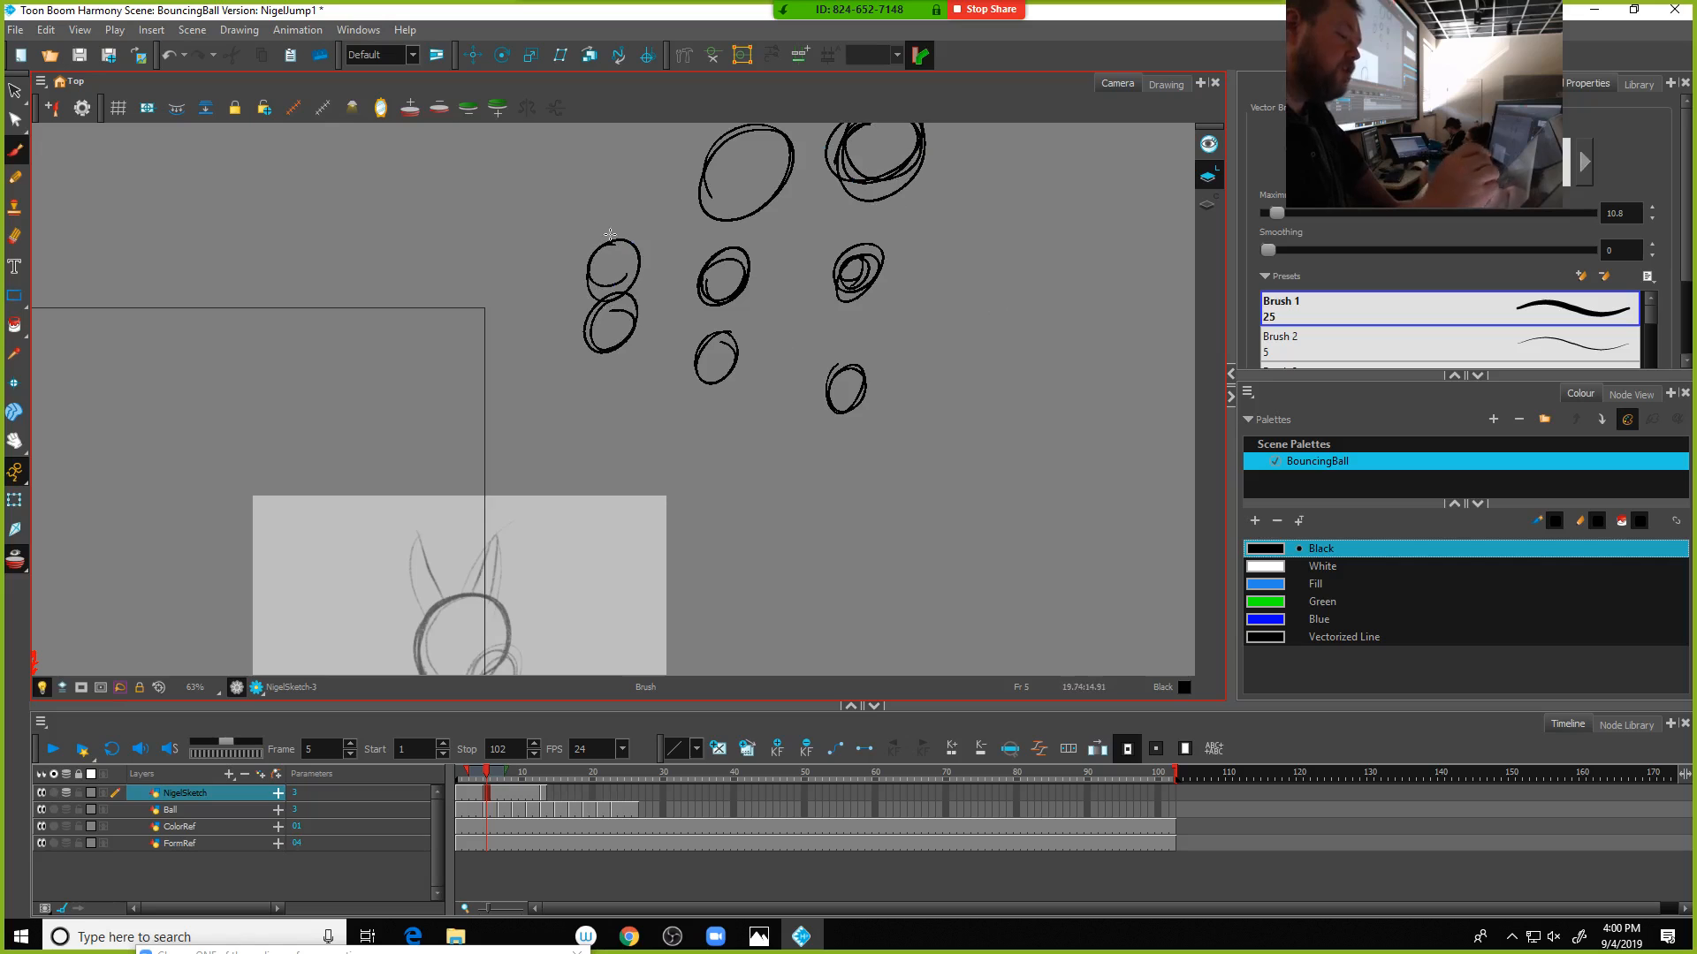
mouse_move(616, 150)
mouse_down()
mouse_move(631, 246)
mouse_move(559, 206)
mouse_move(578, 188)
mouse_move(642, 256)
mouse_up()
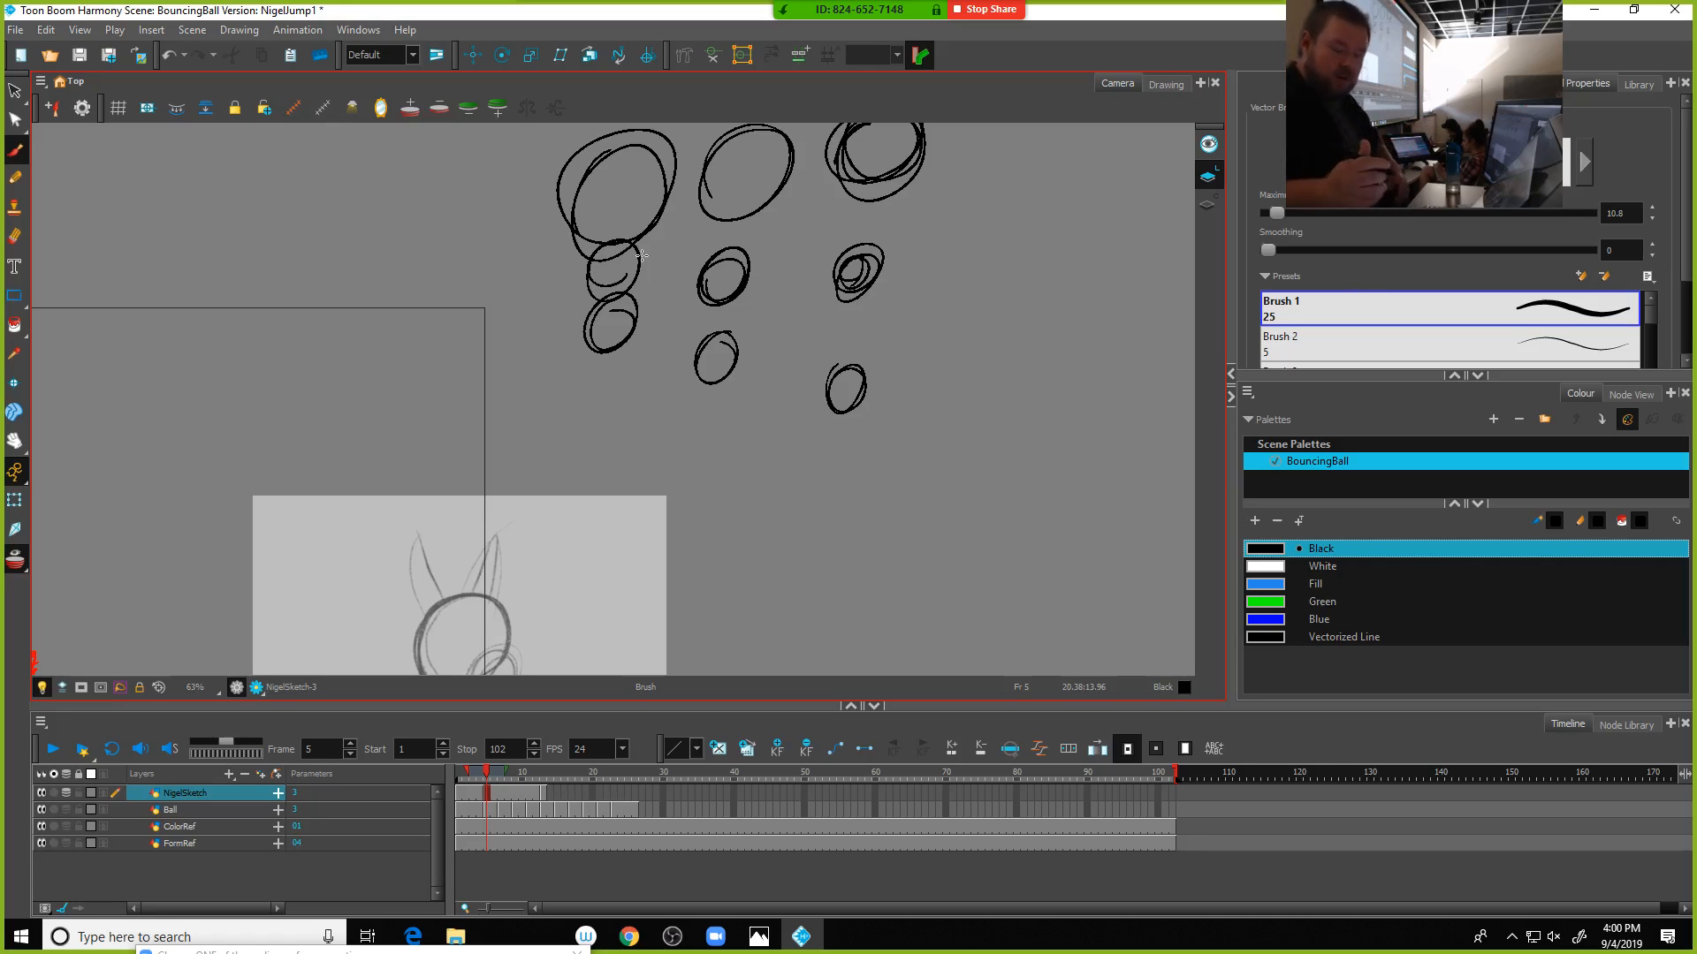
Undo the two extra oval stacks and the original large oval, and redraw a large oval above the two small ones
key(alt+s)
click(644, 252)
key(Delete)
key(ctrl+z)
key(ctrl+z)
key(ctrl+z)
key(ctrl+z)
key(ctrl+z)
key(ctrl+z)
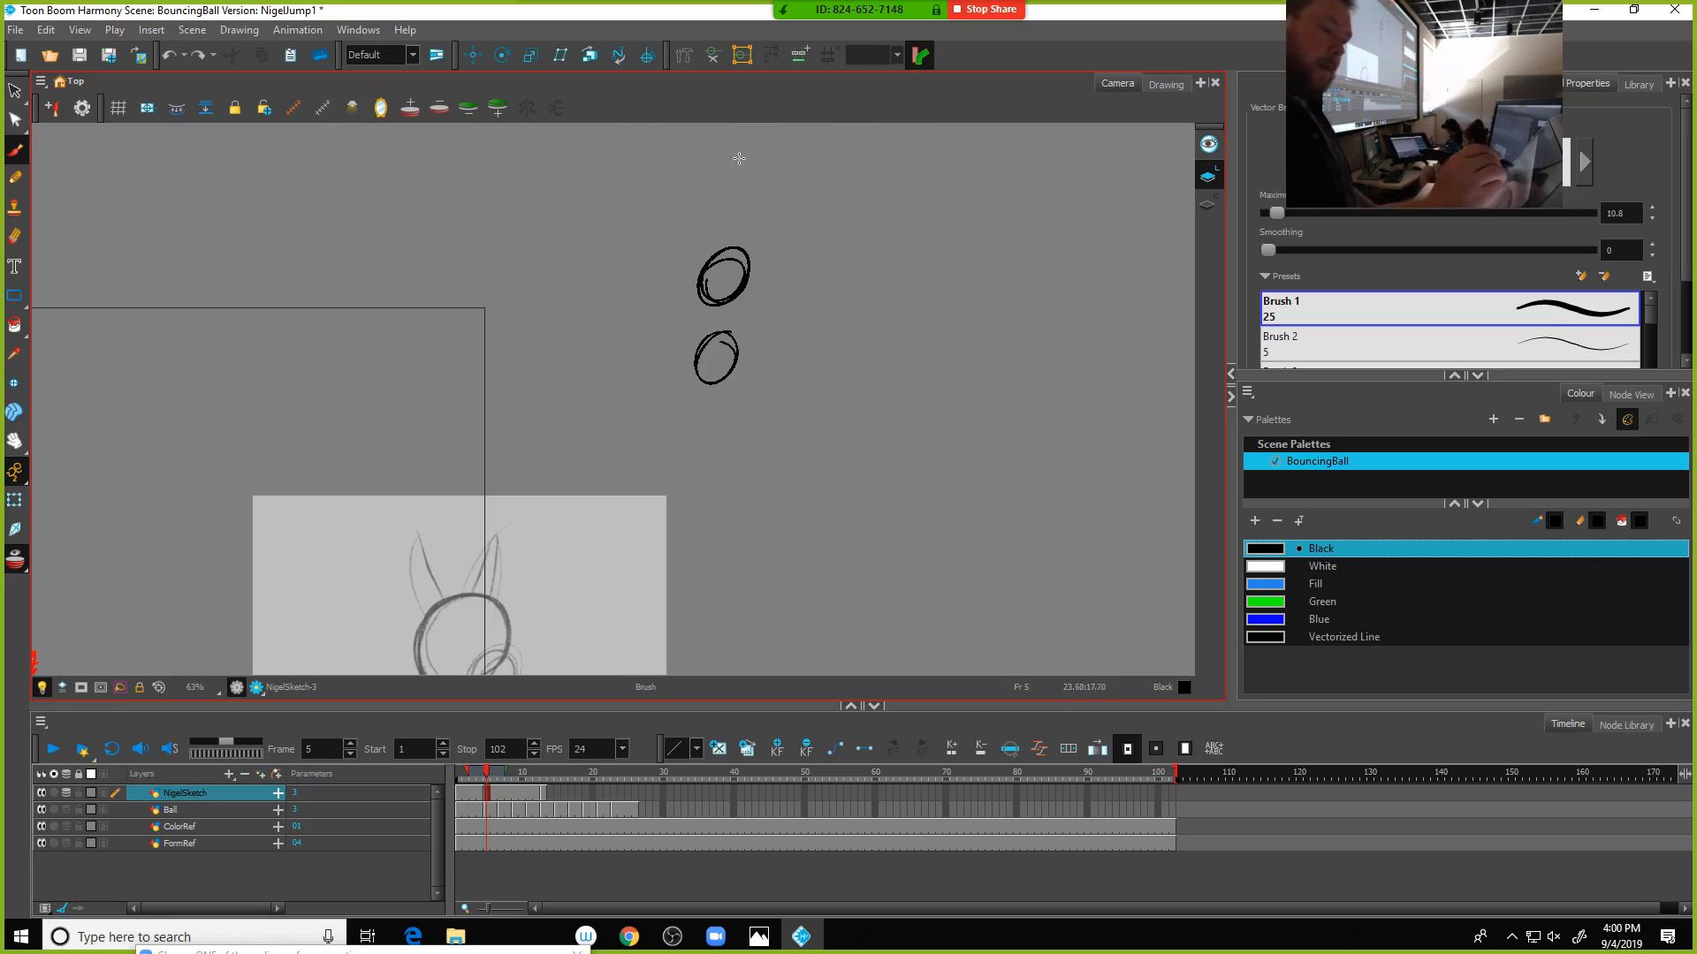
mouse_move(731, 160)
mouse_down()
mouse_move(778, 176)
mouse_move(700, 188)
mouse_up()
Move the entire three-oval stack down and slightly right as one group
key(alt+s)
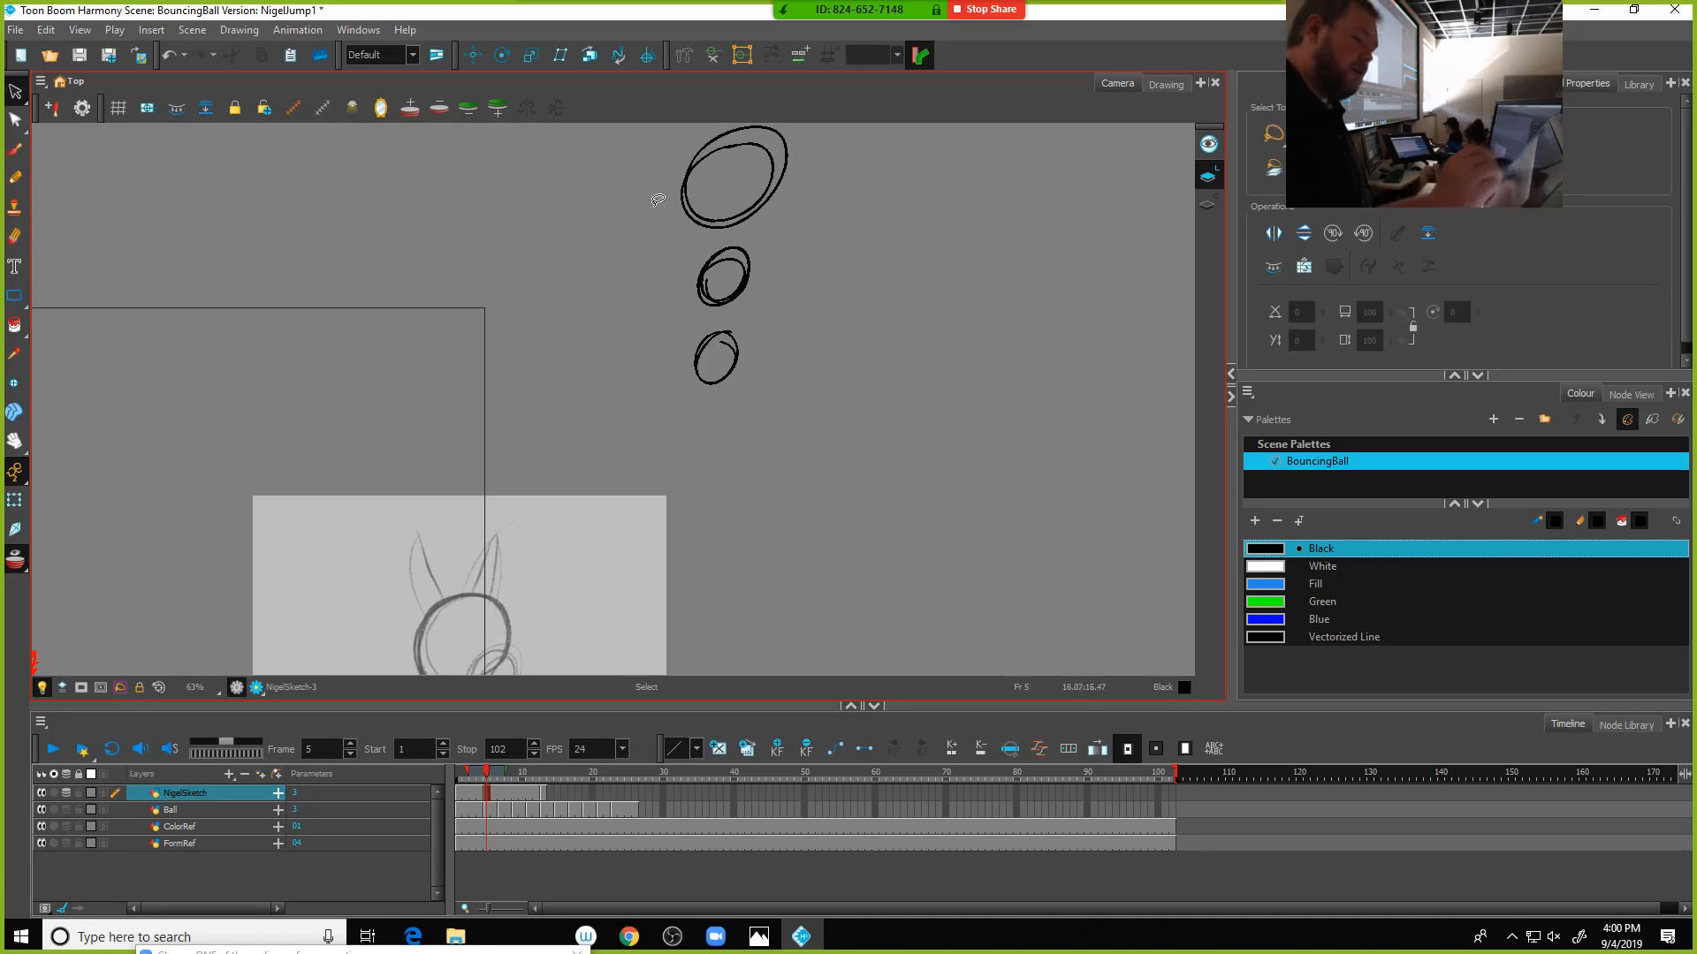
mouse_move(636, 133)
mouse_down()
mouse_move(822, 265)
mouse_move(790, 383)
mouse_up()
drag(737, 278, 783, 492)
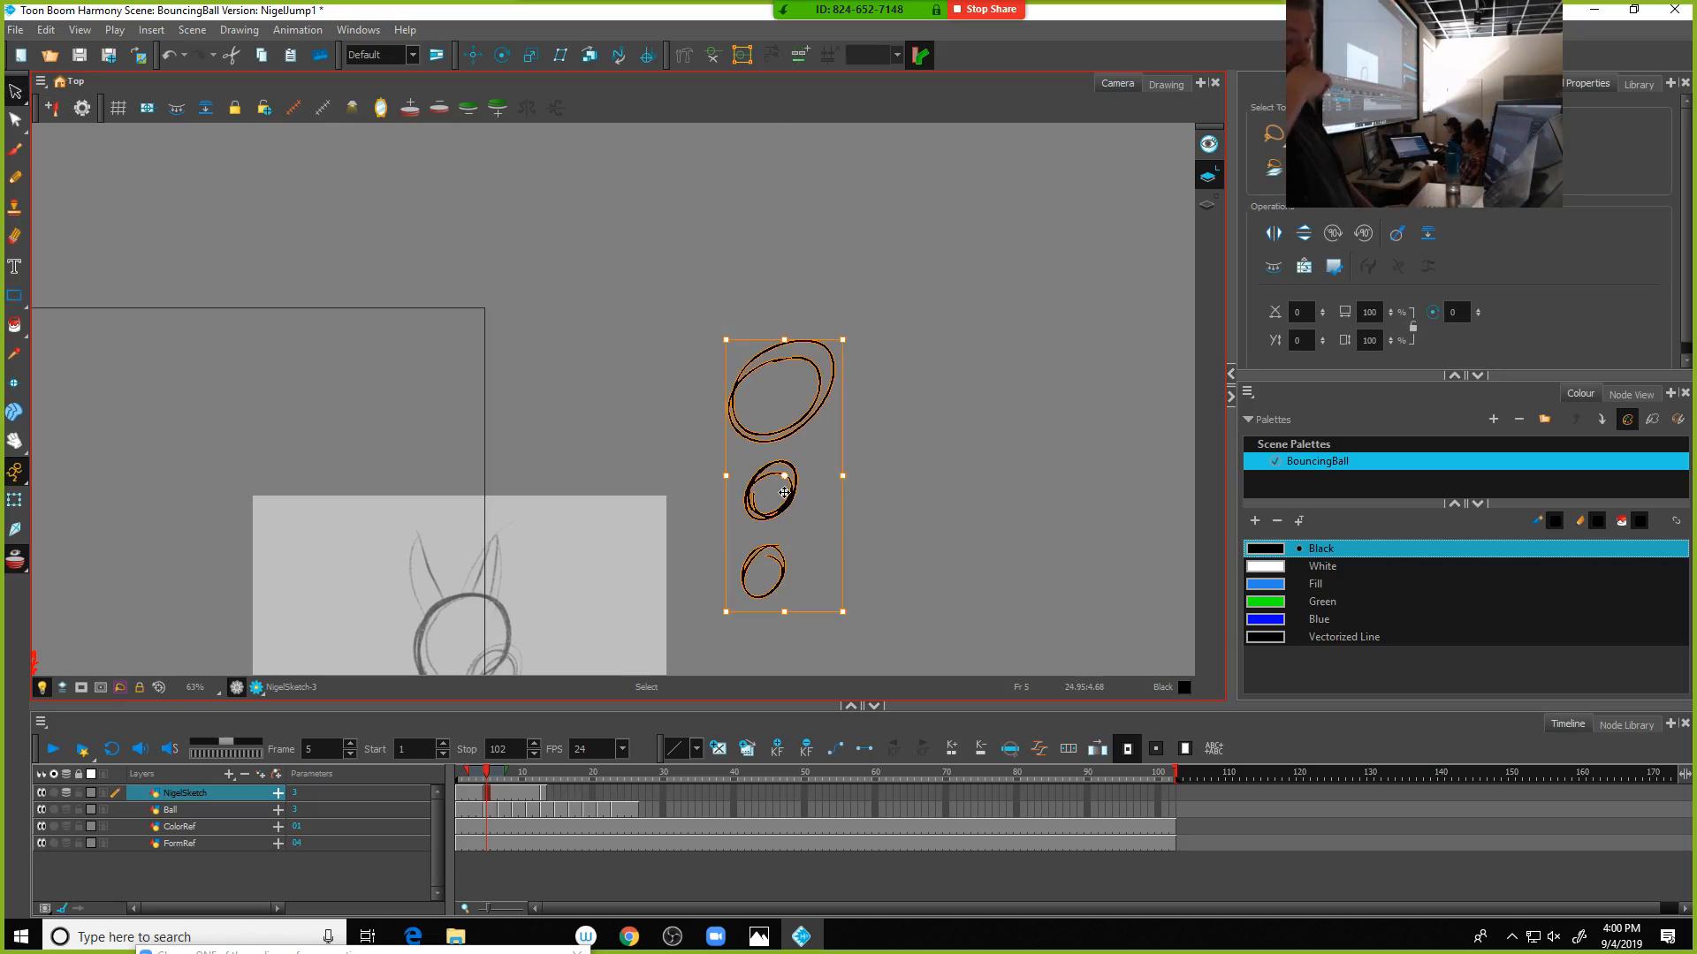
click(928, 424)
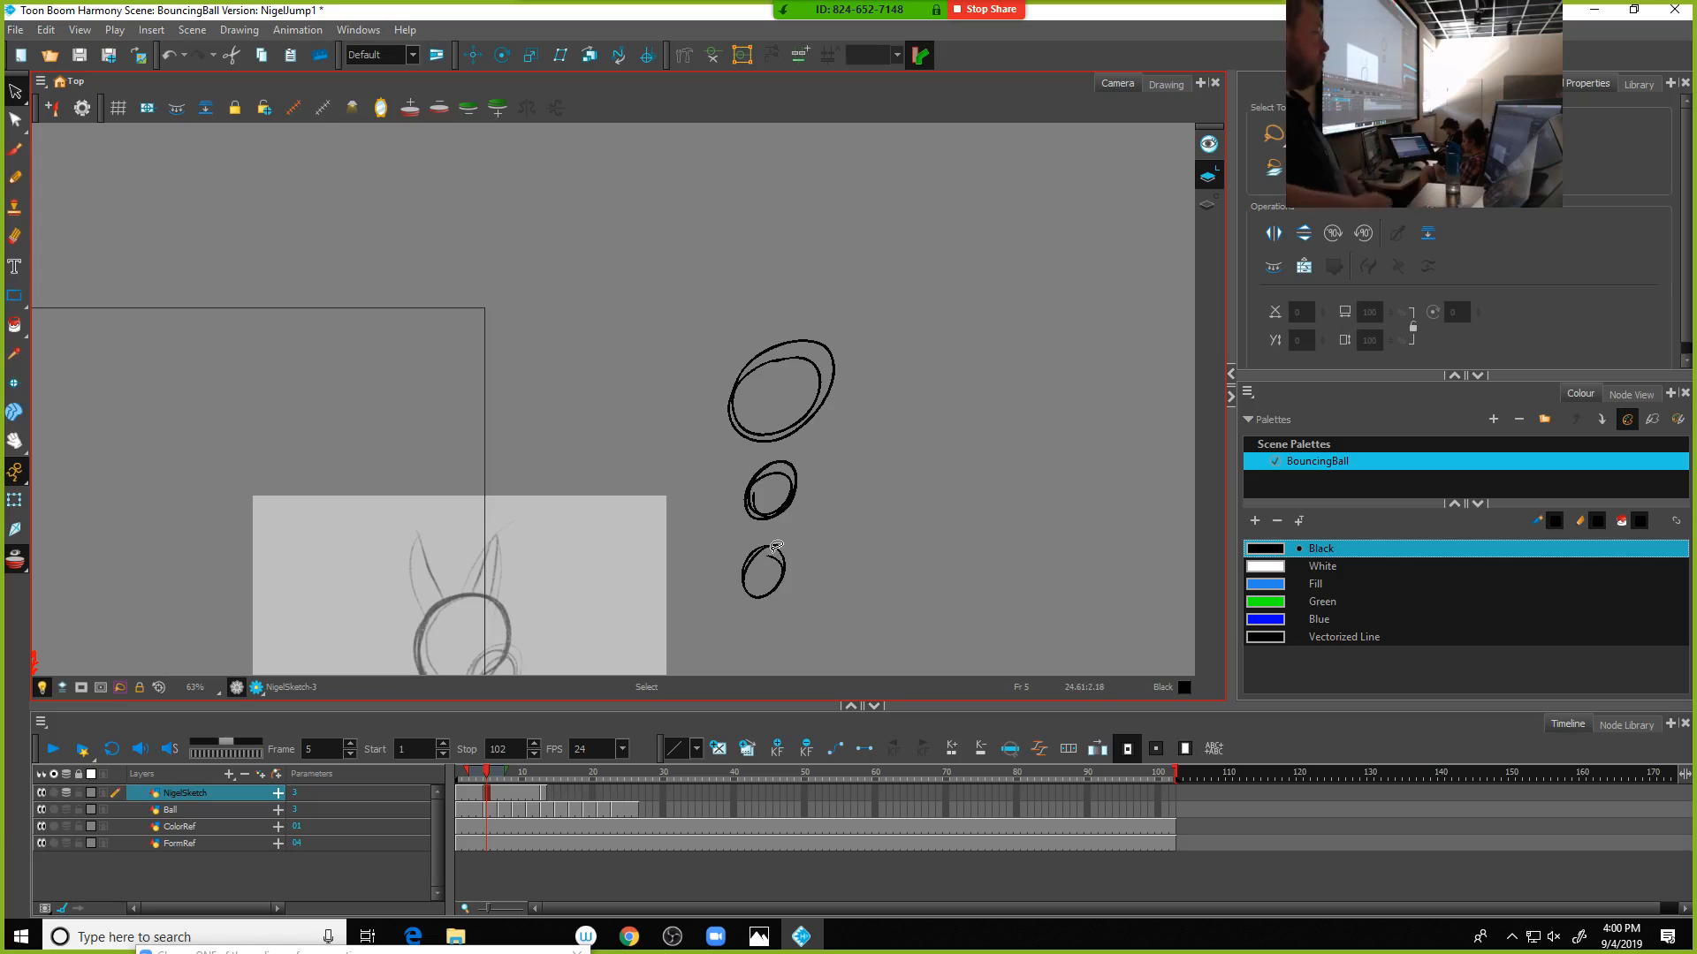
Shift the bottom oval down on its own, followed by the lower two ovals together and the whole stack
click(775, 591)
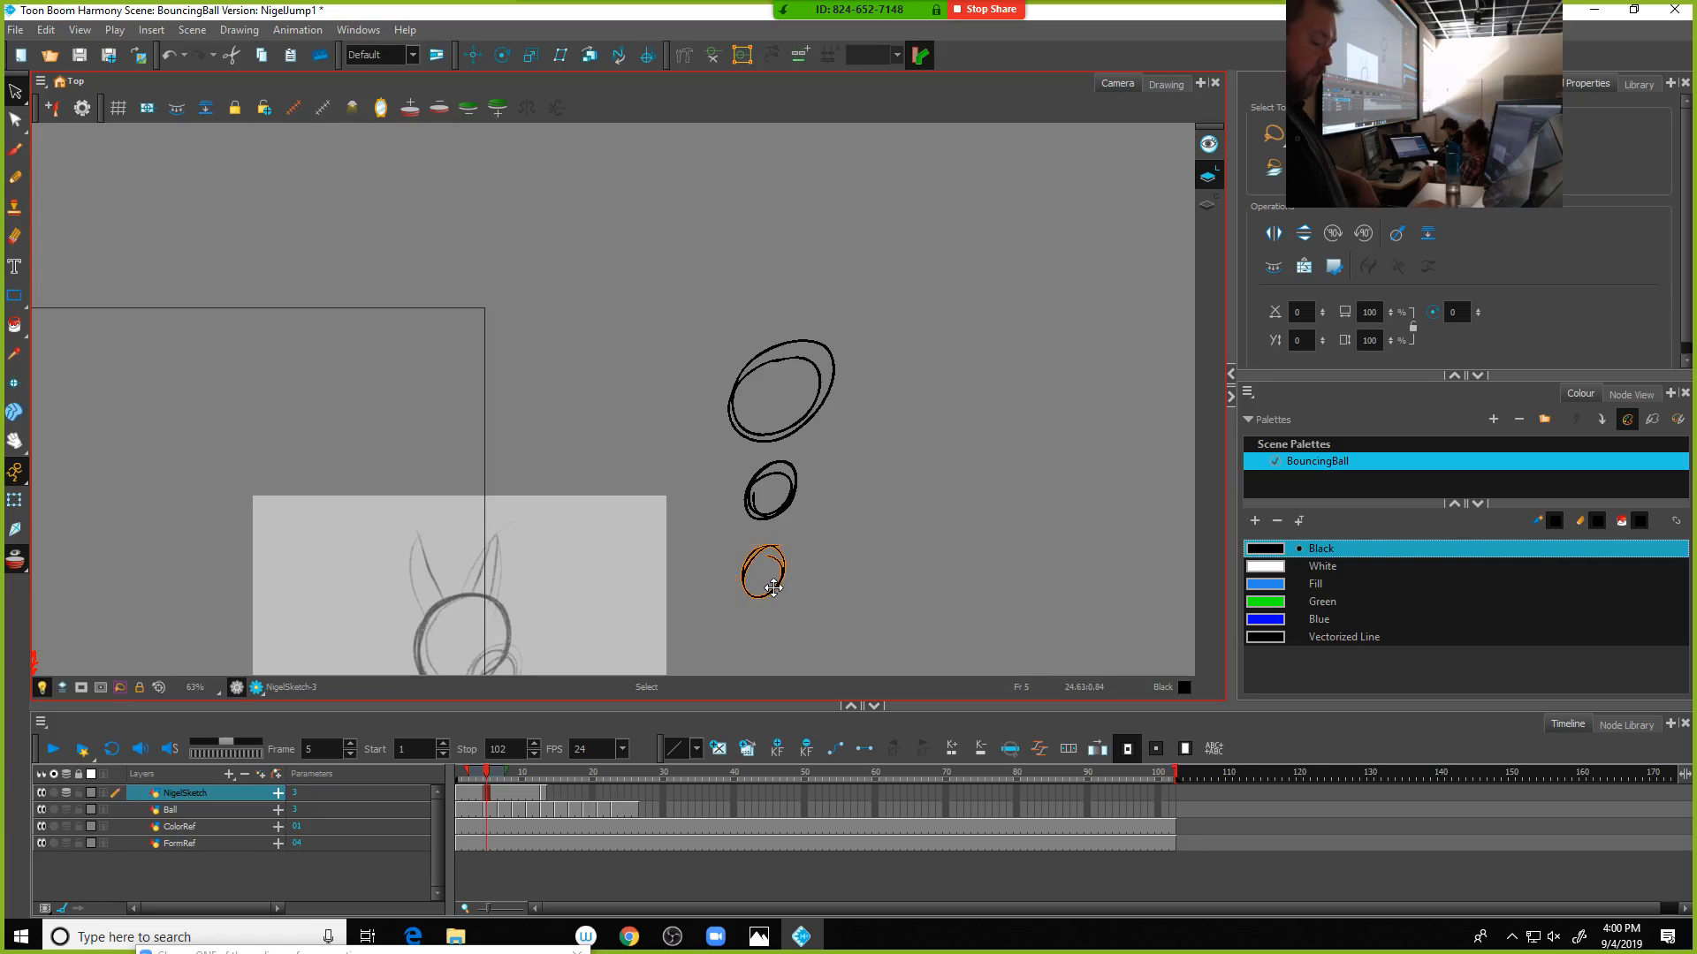
drag(774, 590, 773, 616)
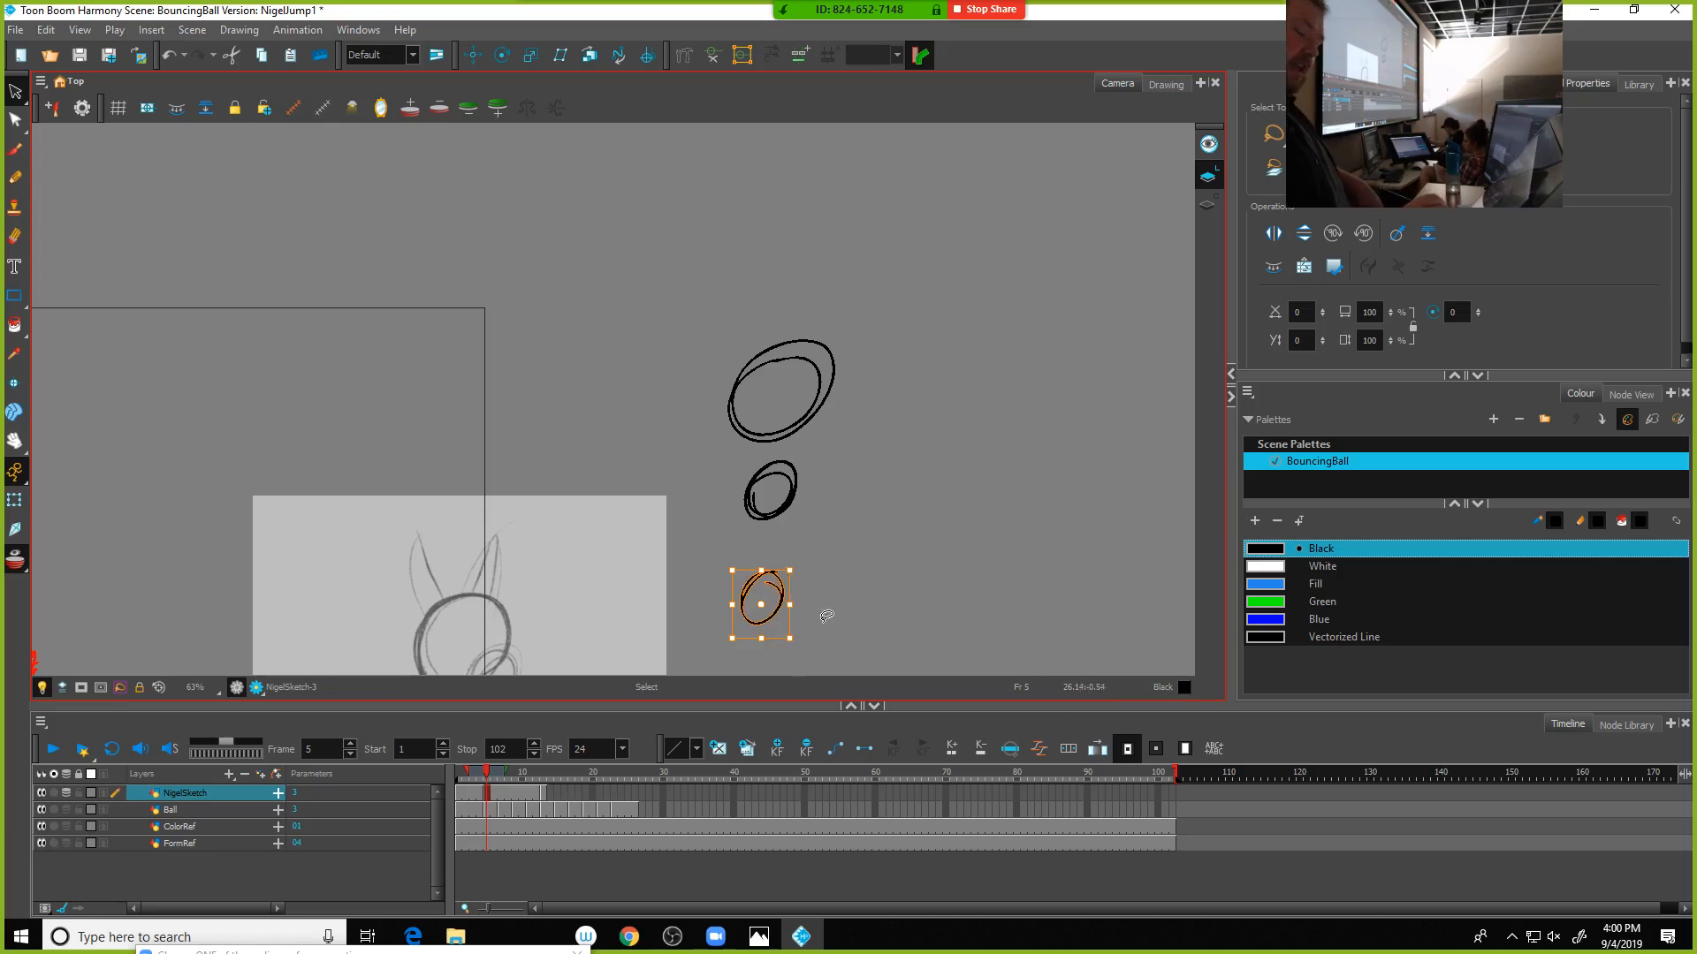
mouse_move(817, 619)
mouse_down()
mouse_move(840, 504)
mouse_move(799, 448)
mouse_move(713, 499)
mouse_move(752, 662)
mouse_up()
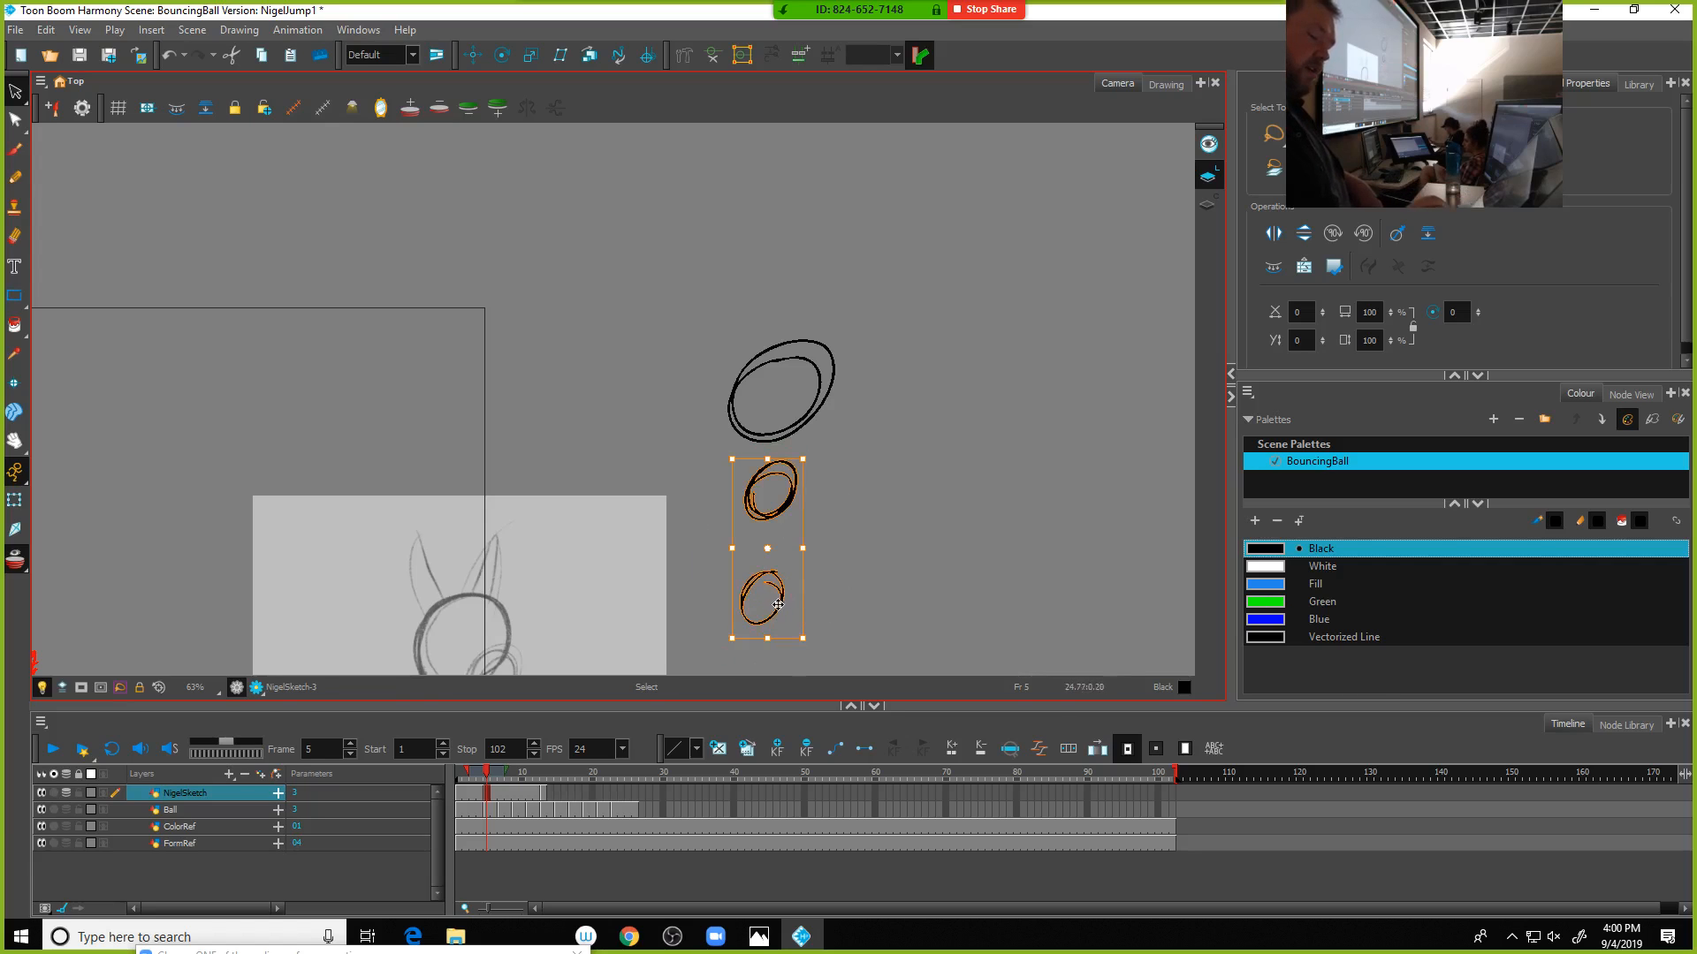
drag(777, 605, 776, 642)
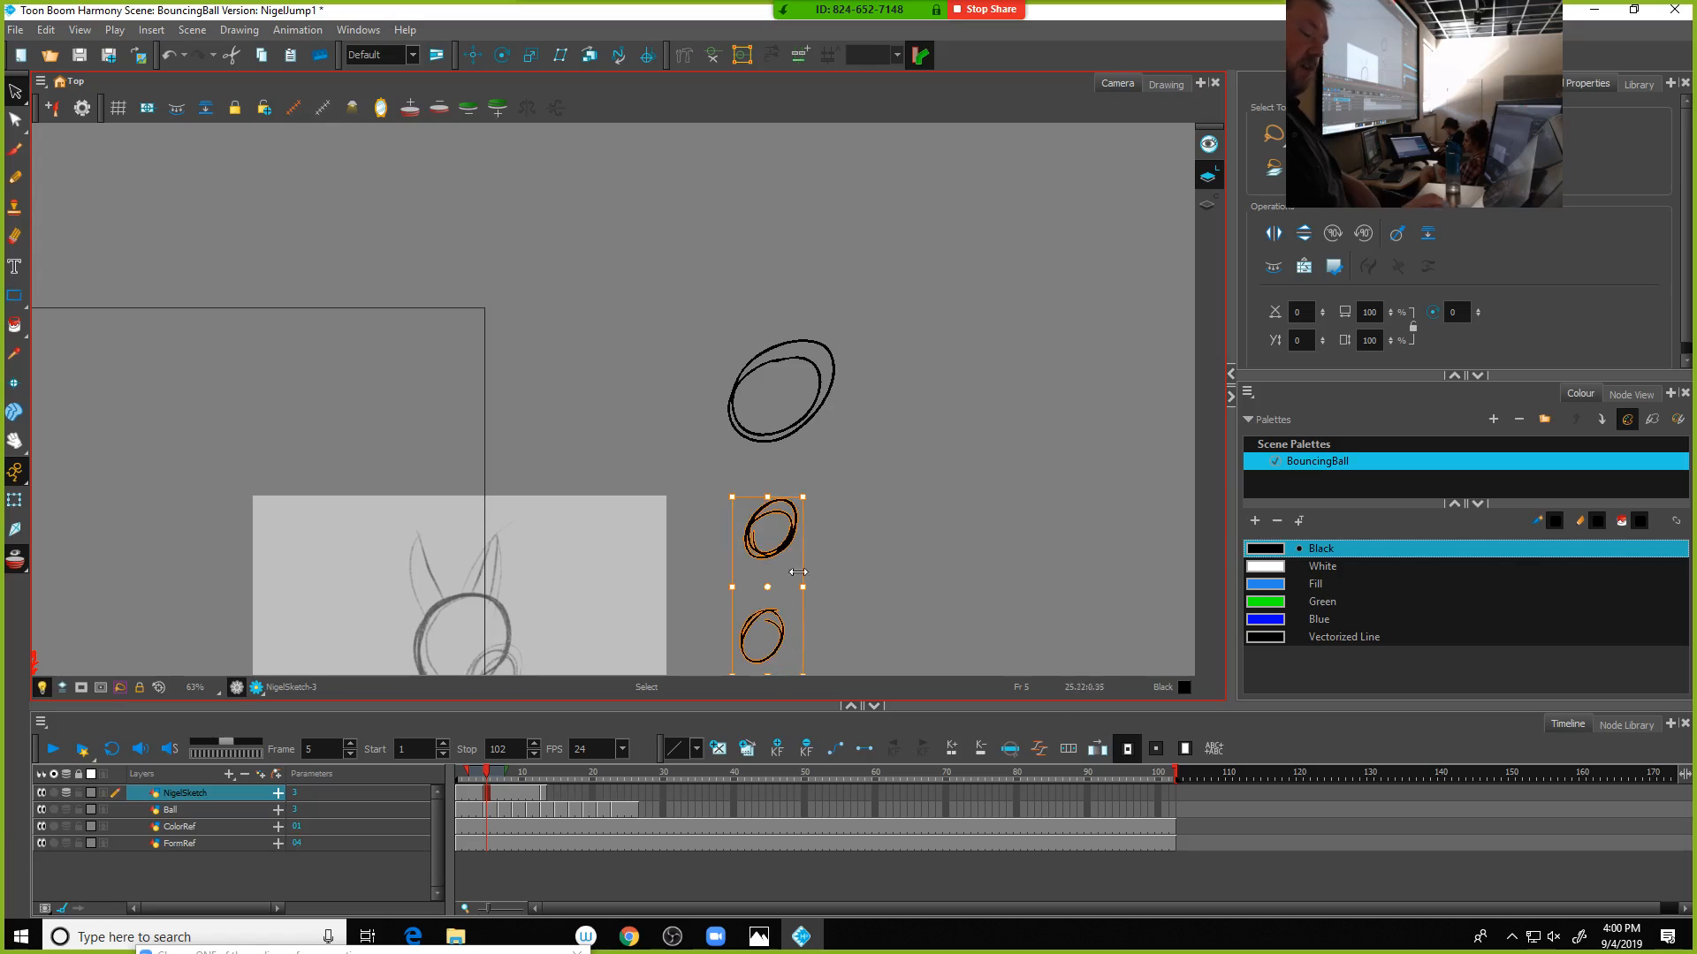
mouse_move(862, 343)
mouse_down()
mouse_move(762, 283)
mouse_move(859, 442)
mouse_up()
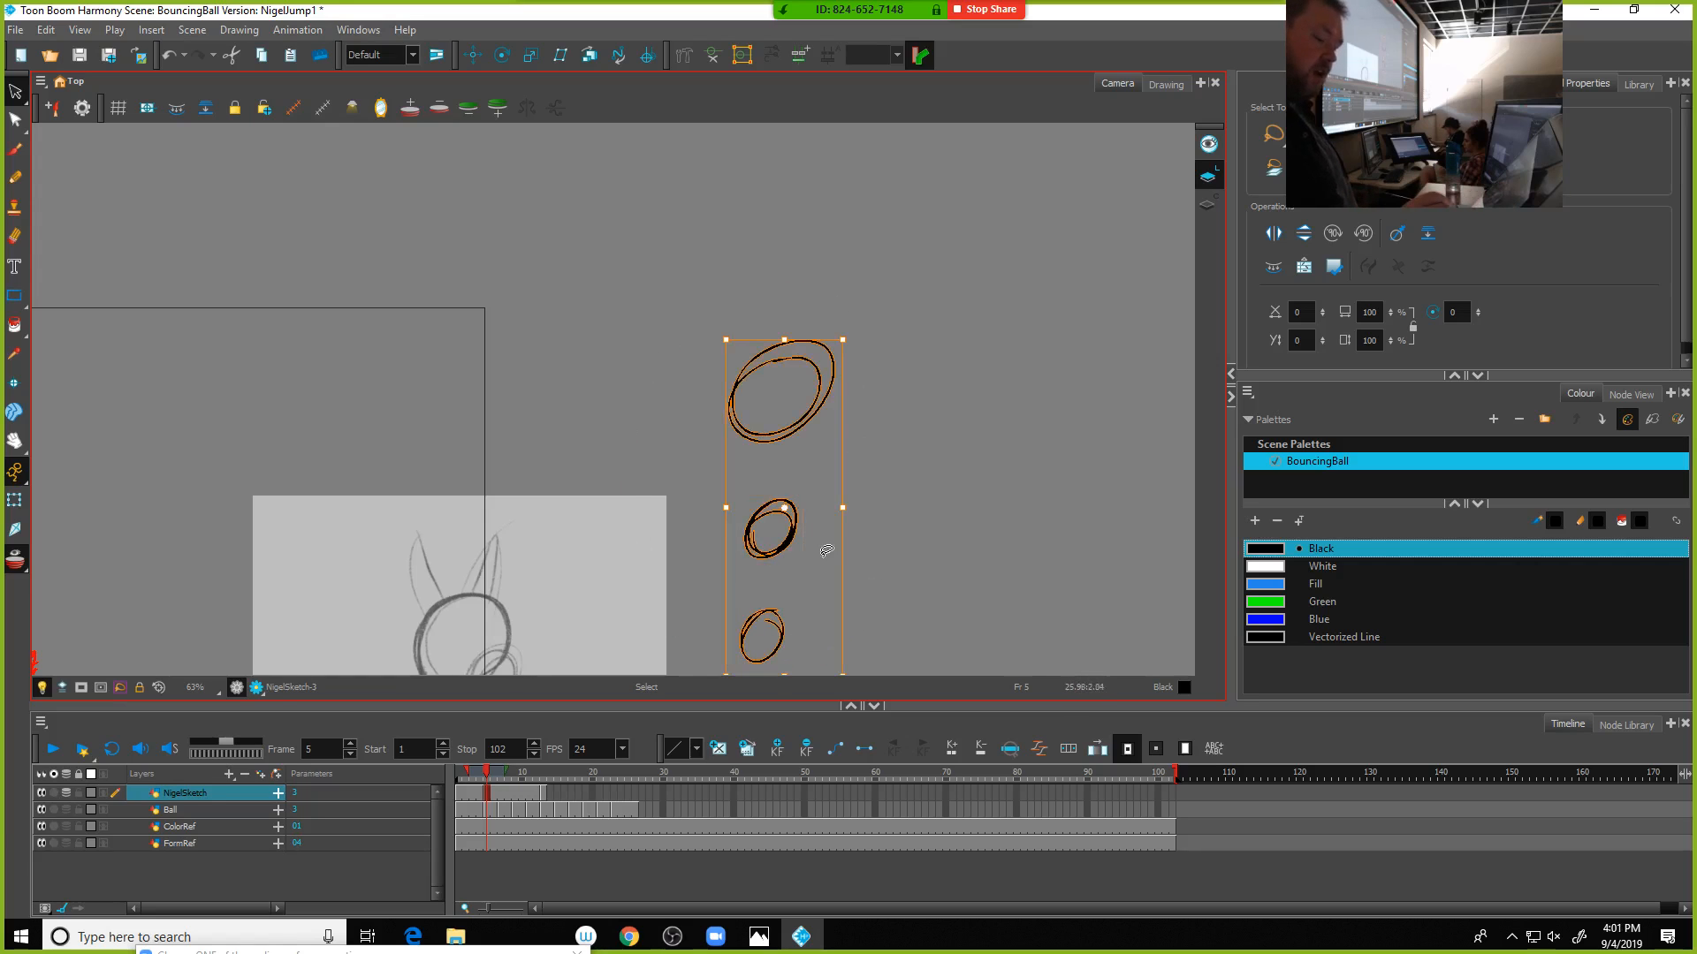
drag(785, 541, 784, 593)
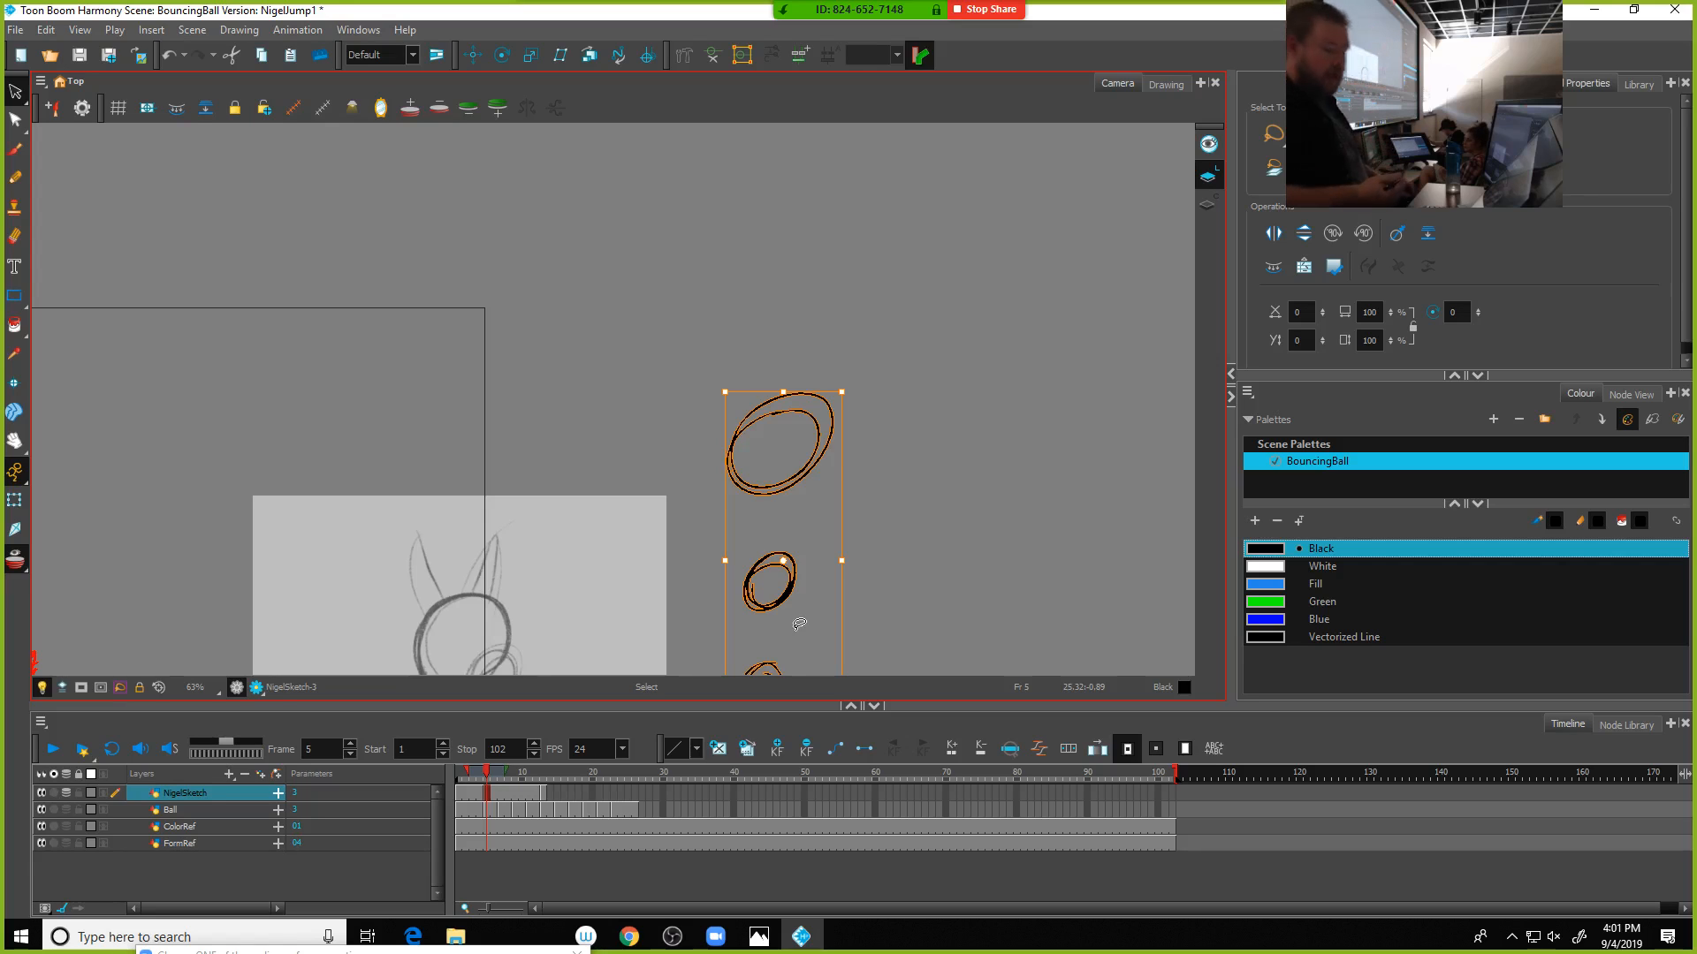
Undo all the moves made to the oval stack
key(ctrl+z)
key(ctrl+z)
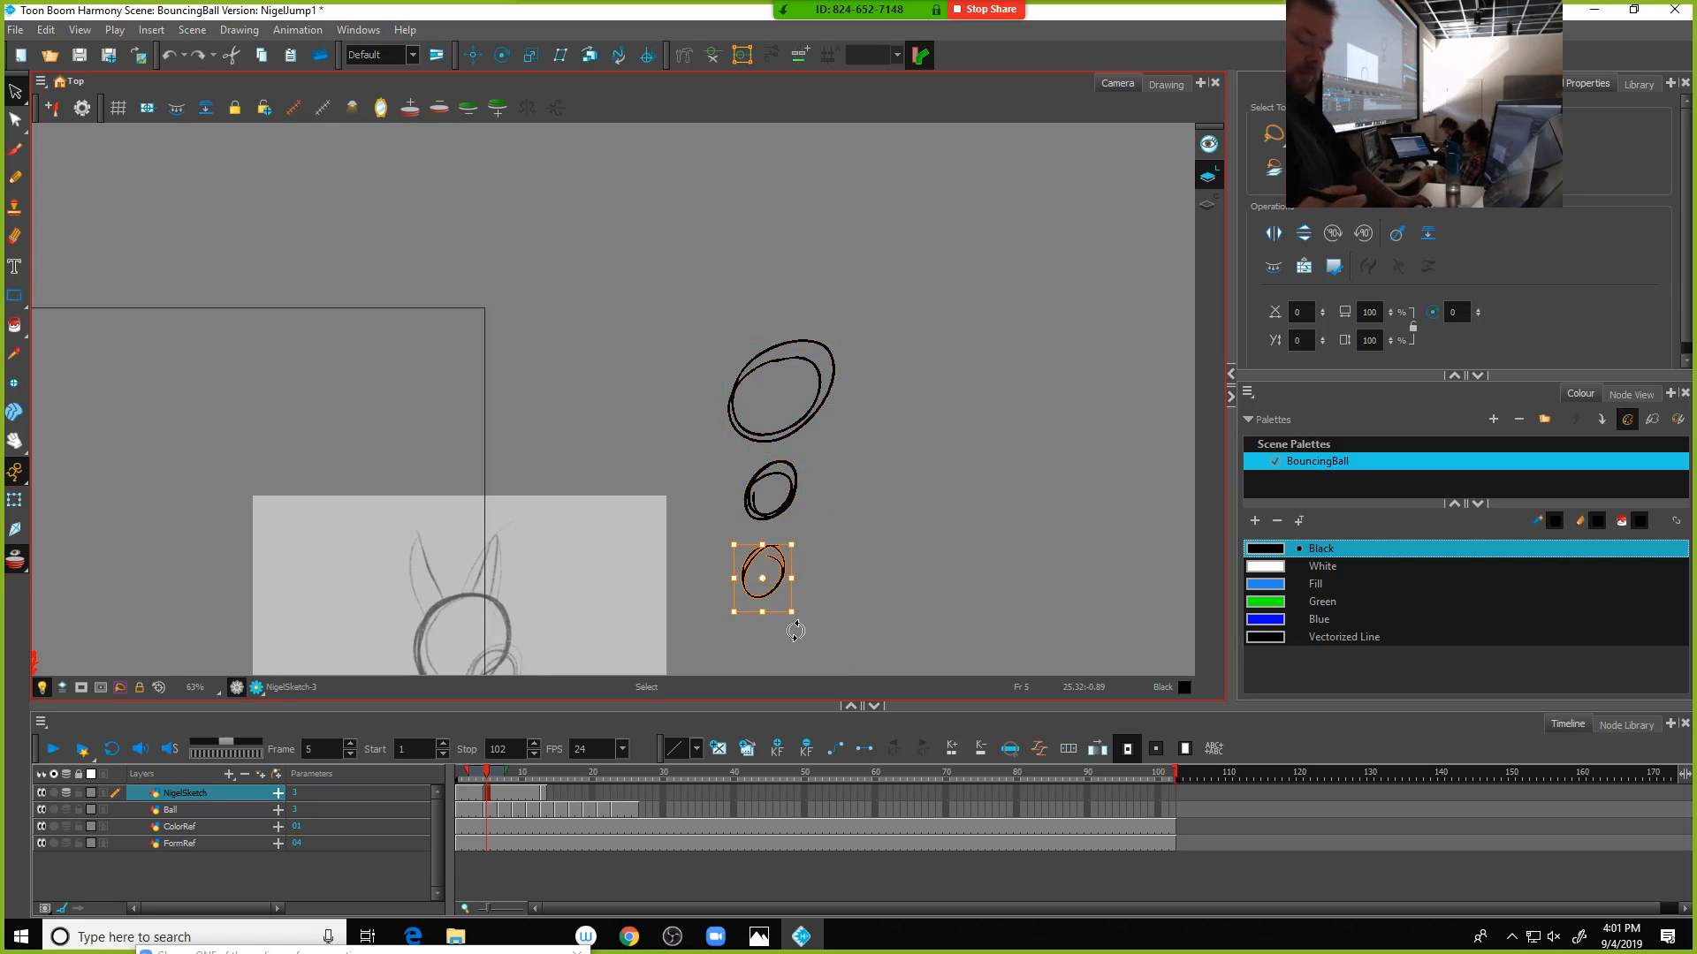
key(ctrl+z)
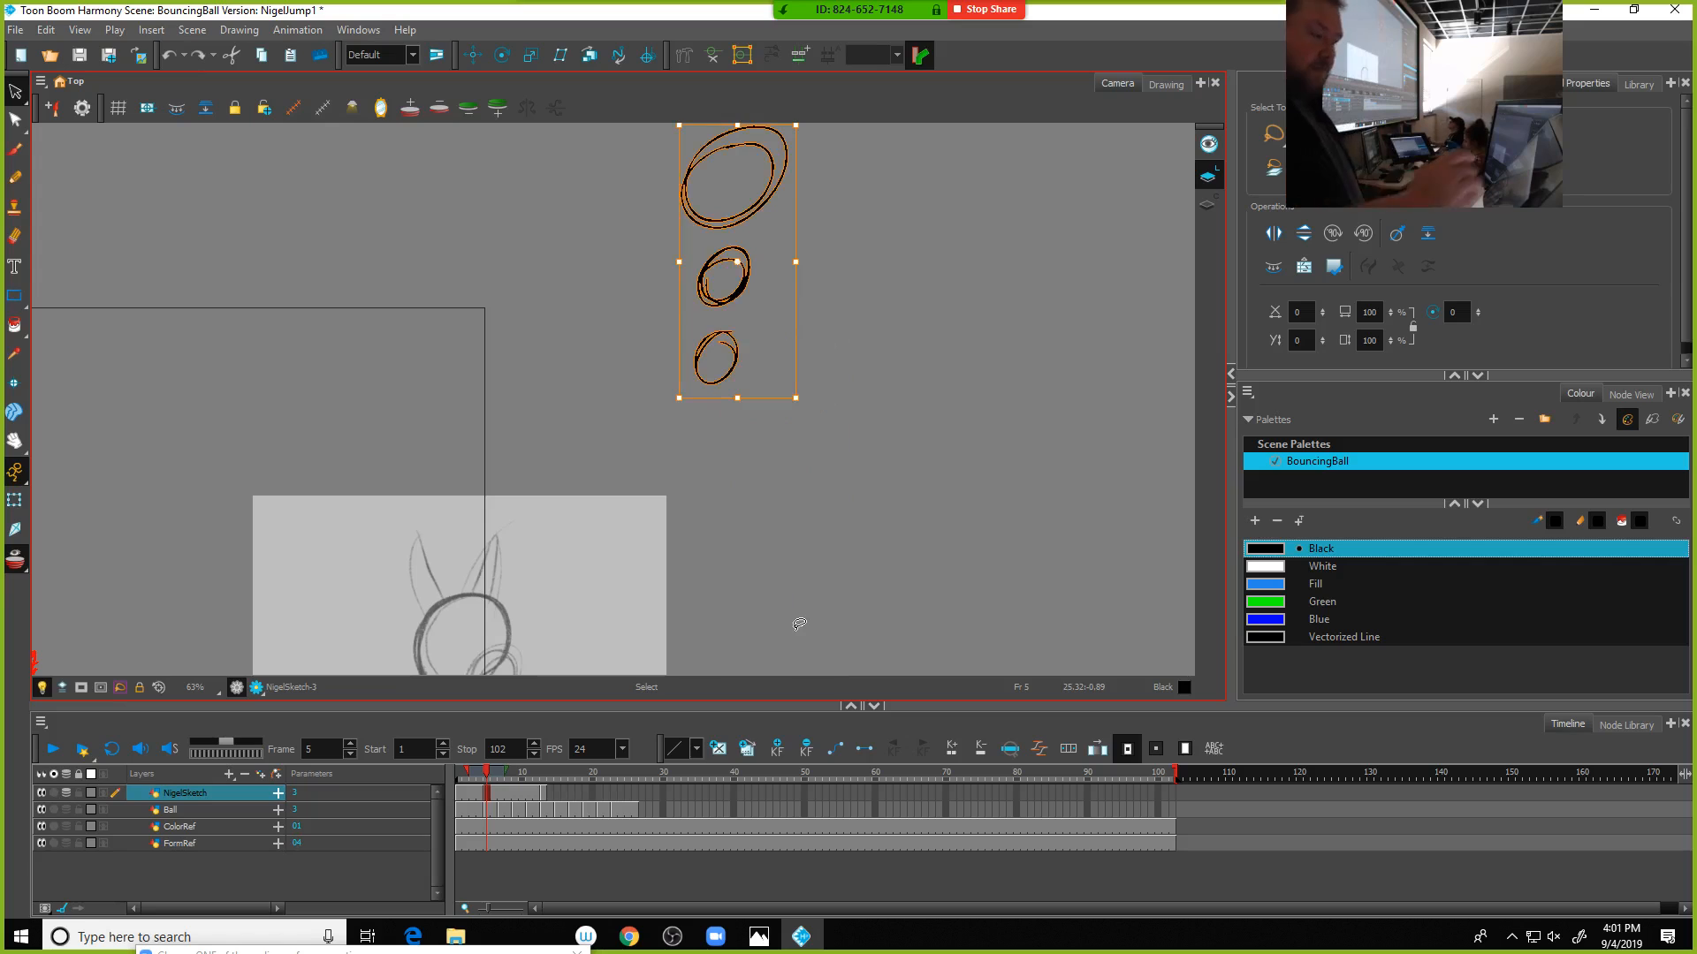
Brush connecting lines between the ovals, a rightward arrow from the large one, and extra strokes inside the two small ones
click(15, 149)
drag(731, 229, 720, 384)
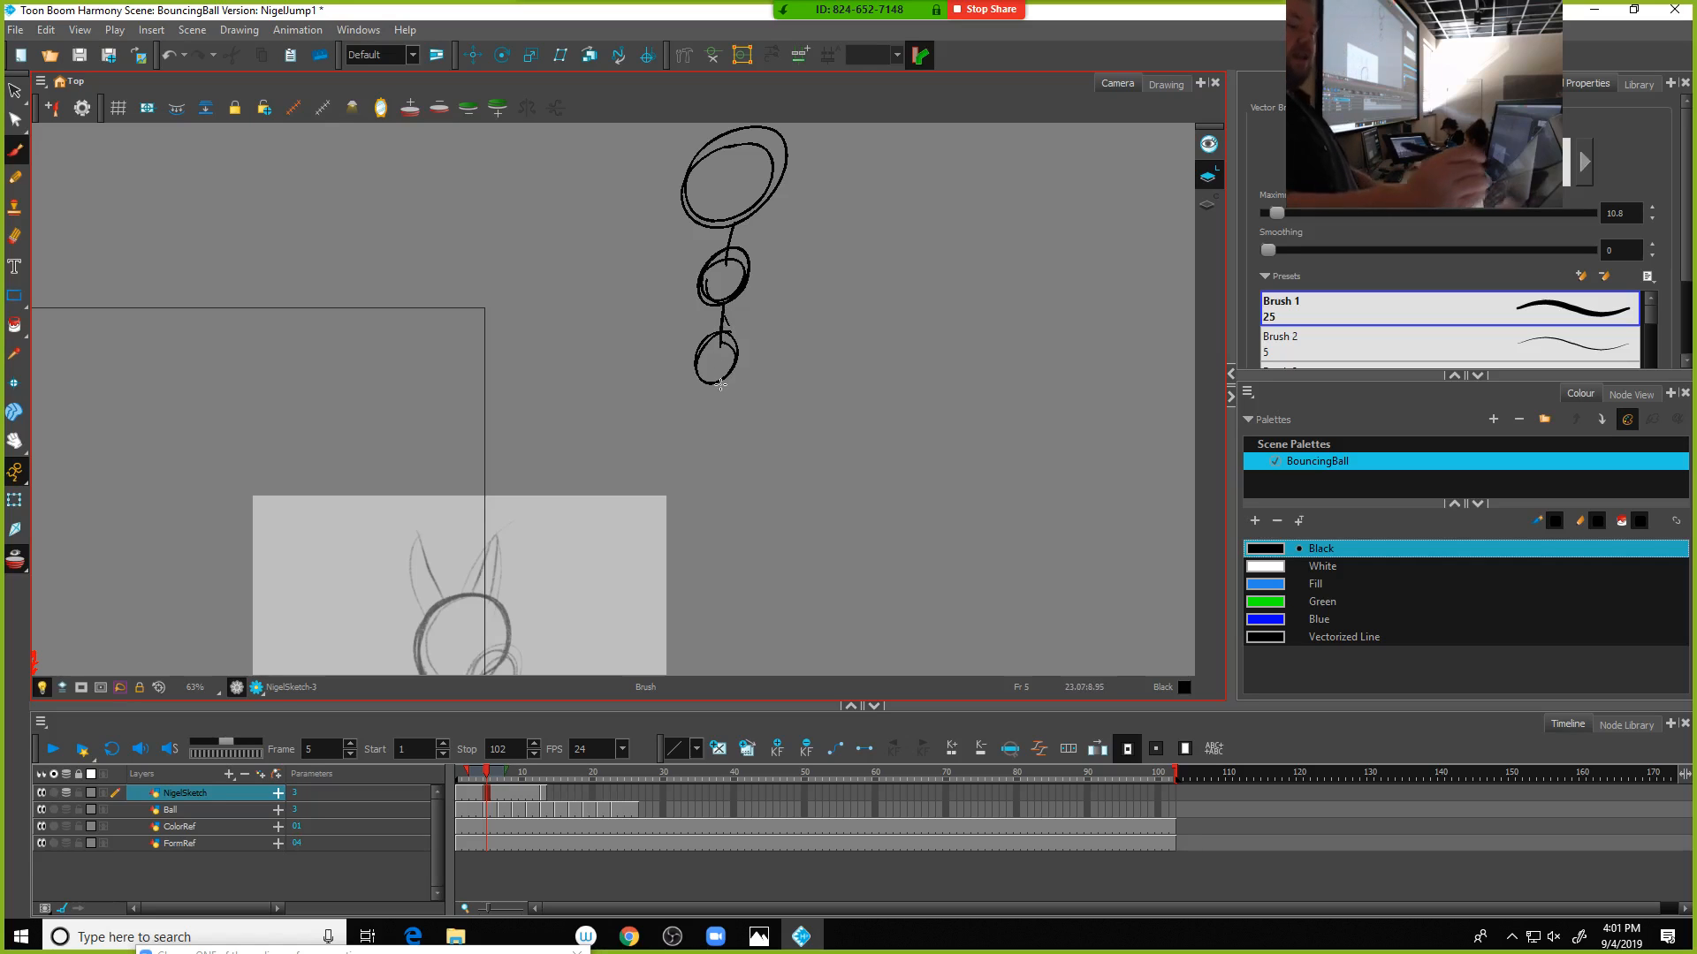
mouse_move(788, 172)
mouse_down()
mouse_move(867, 181)
mouse_move(835, 161)
mouse_move(814, 199)
mouse_up()
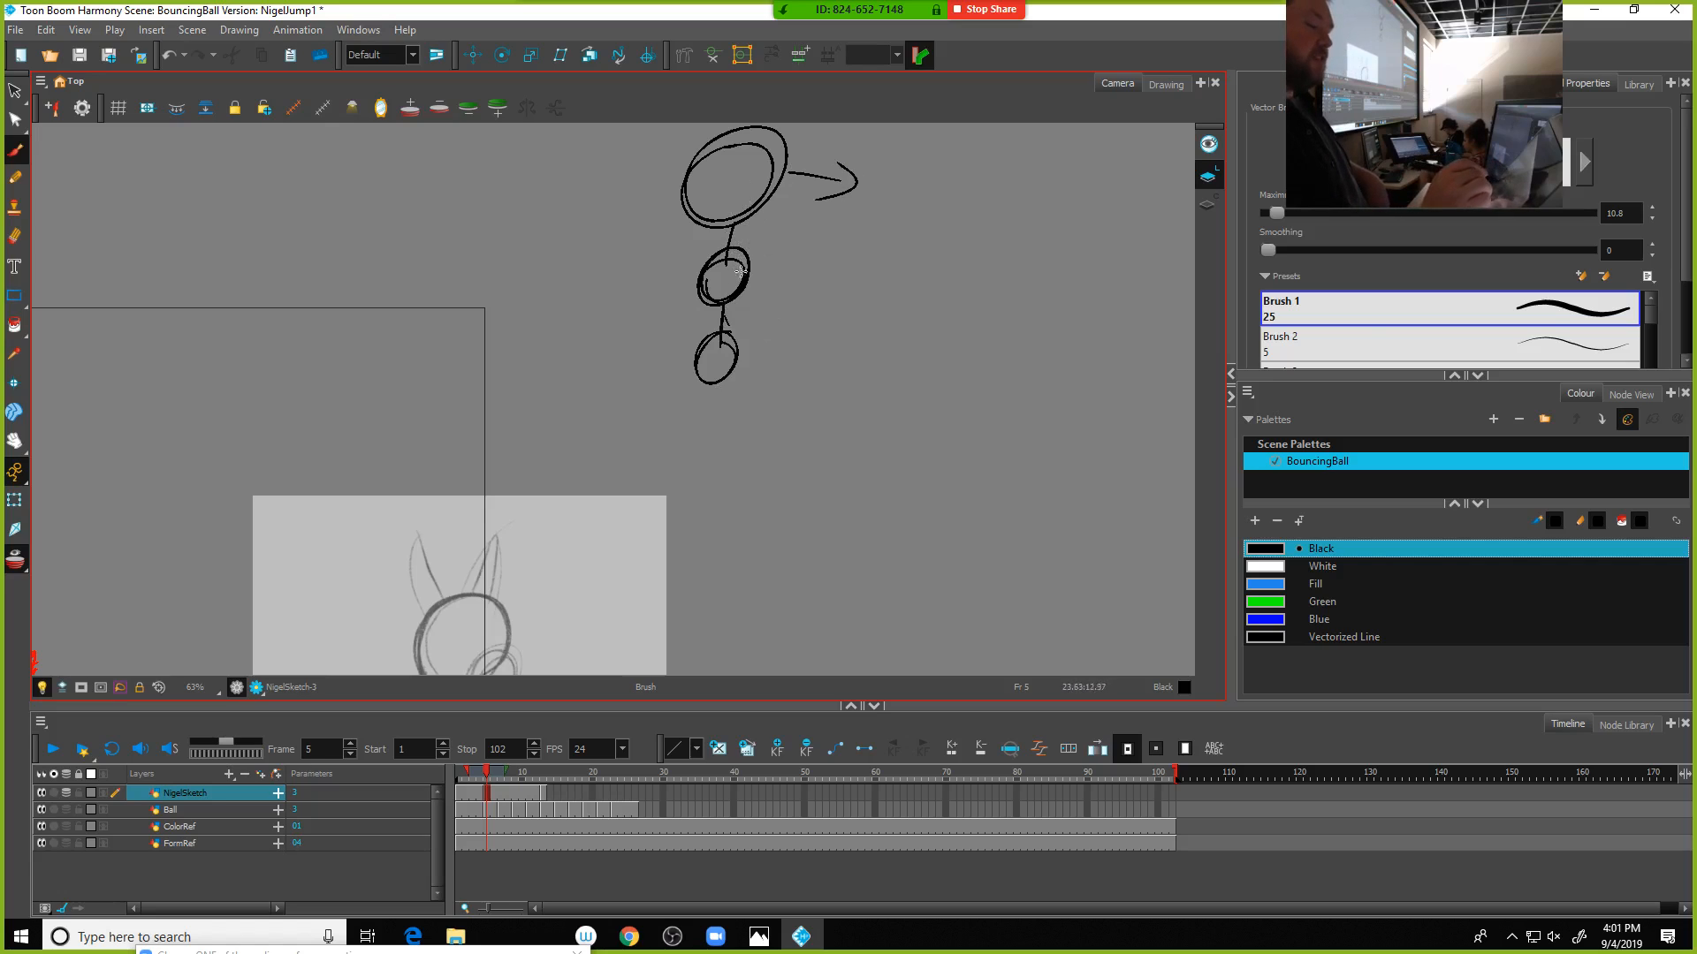
mouse_move(726, 287)
mouse_down()
mouse_move(740, 258)
mouse_move(707, 270)
mouse_up()
mouse_move(737, 353)
mouse_down()
mouse_move(717, 343)
mouse_move(705, 376)
mouse_move(731, 361)
mouse_up()
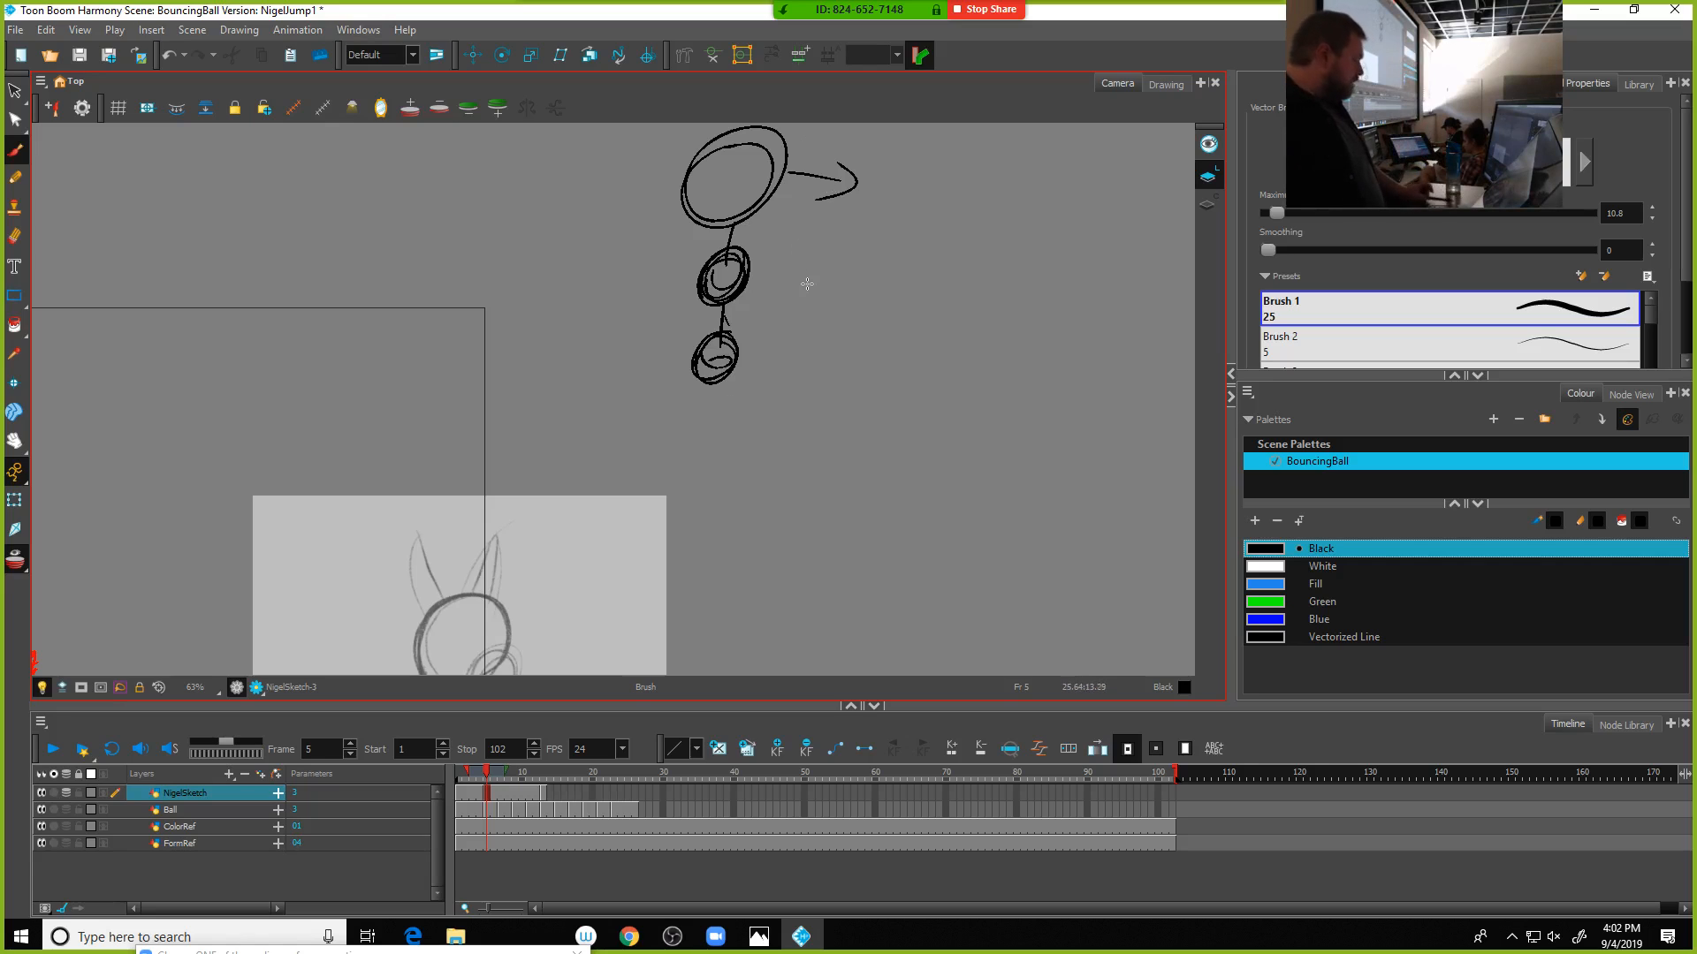
Delete the three-oval diagram with its connecting lines and arrow from frame 5
key(alt+s)
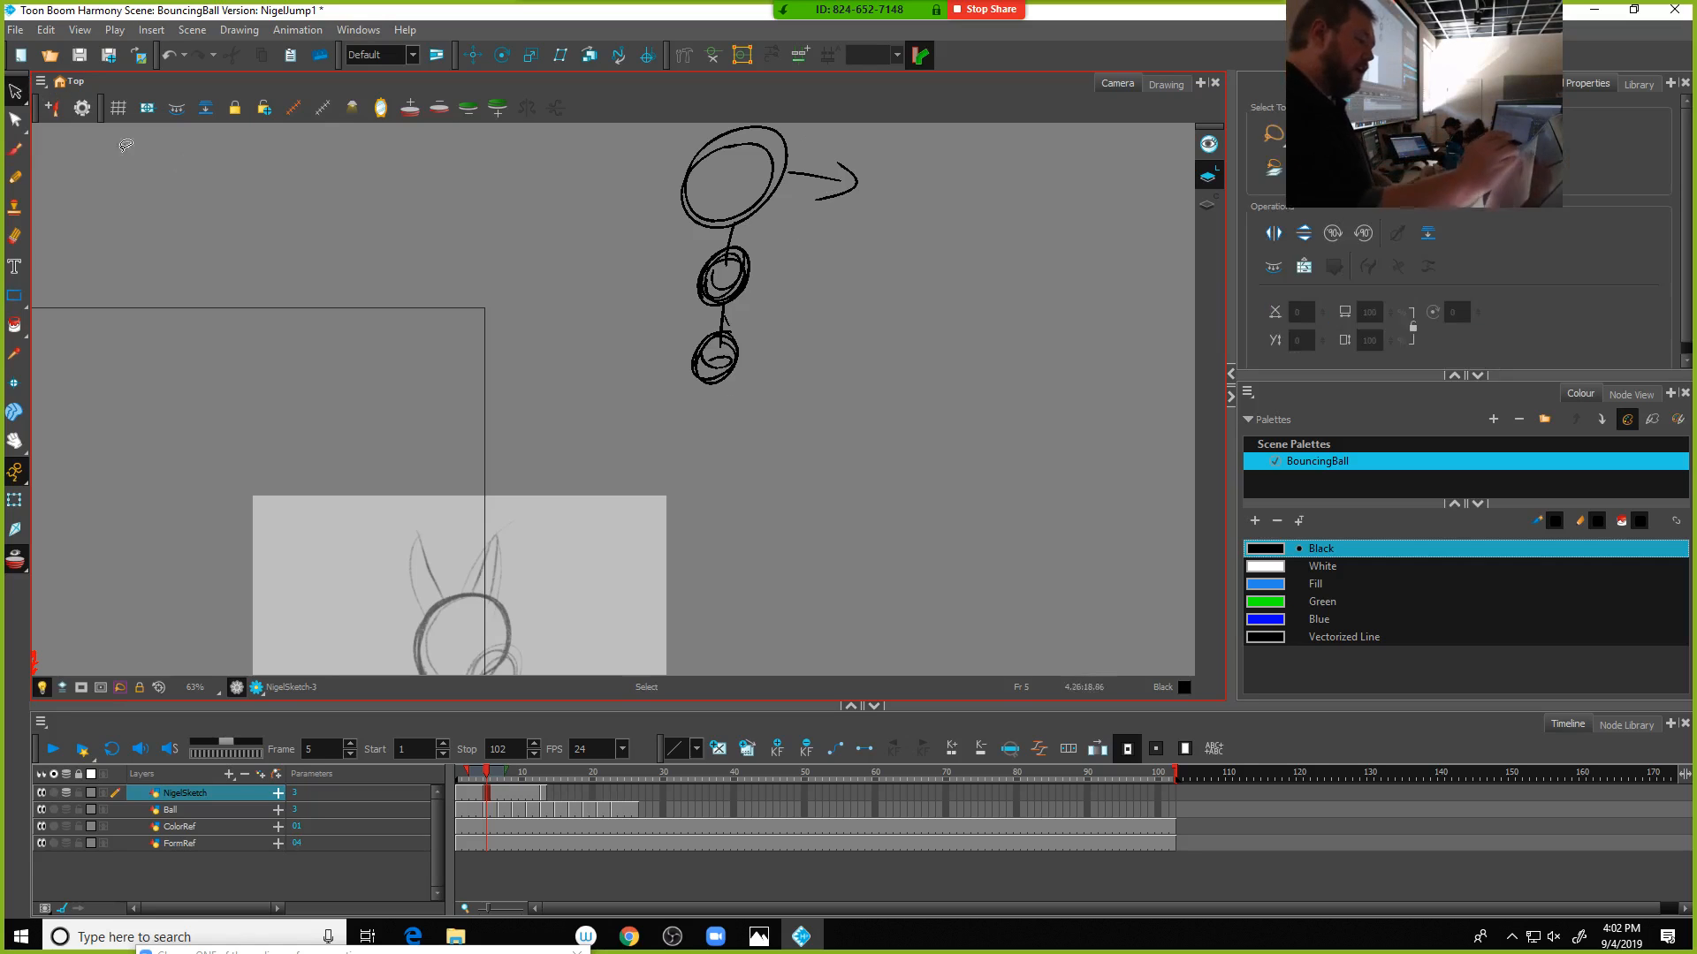
mouse_move(824, 364)
mouse_down()
mouse_move(861, 150)
mouse_move(707, 394)
mouse_up()
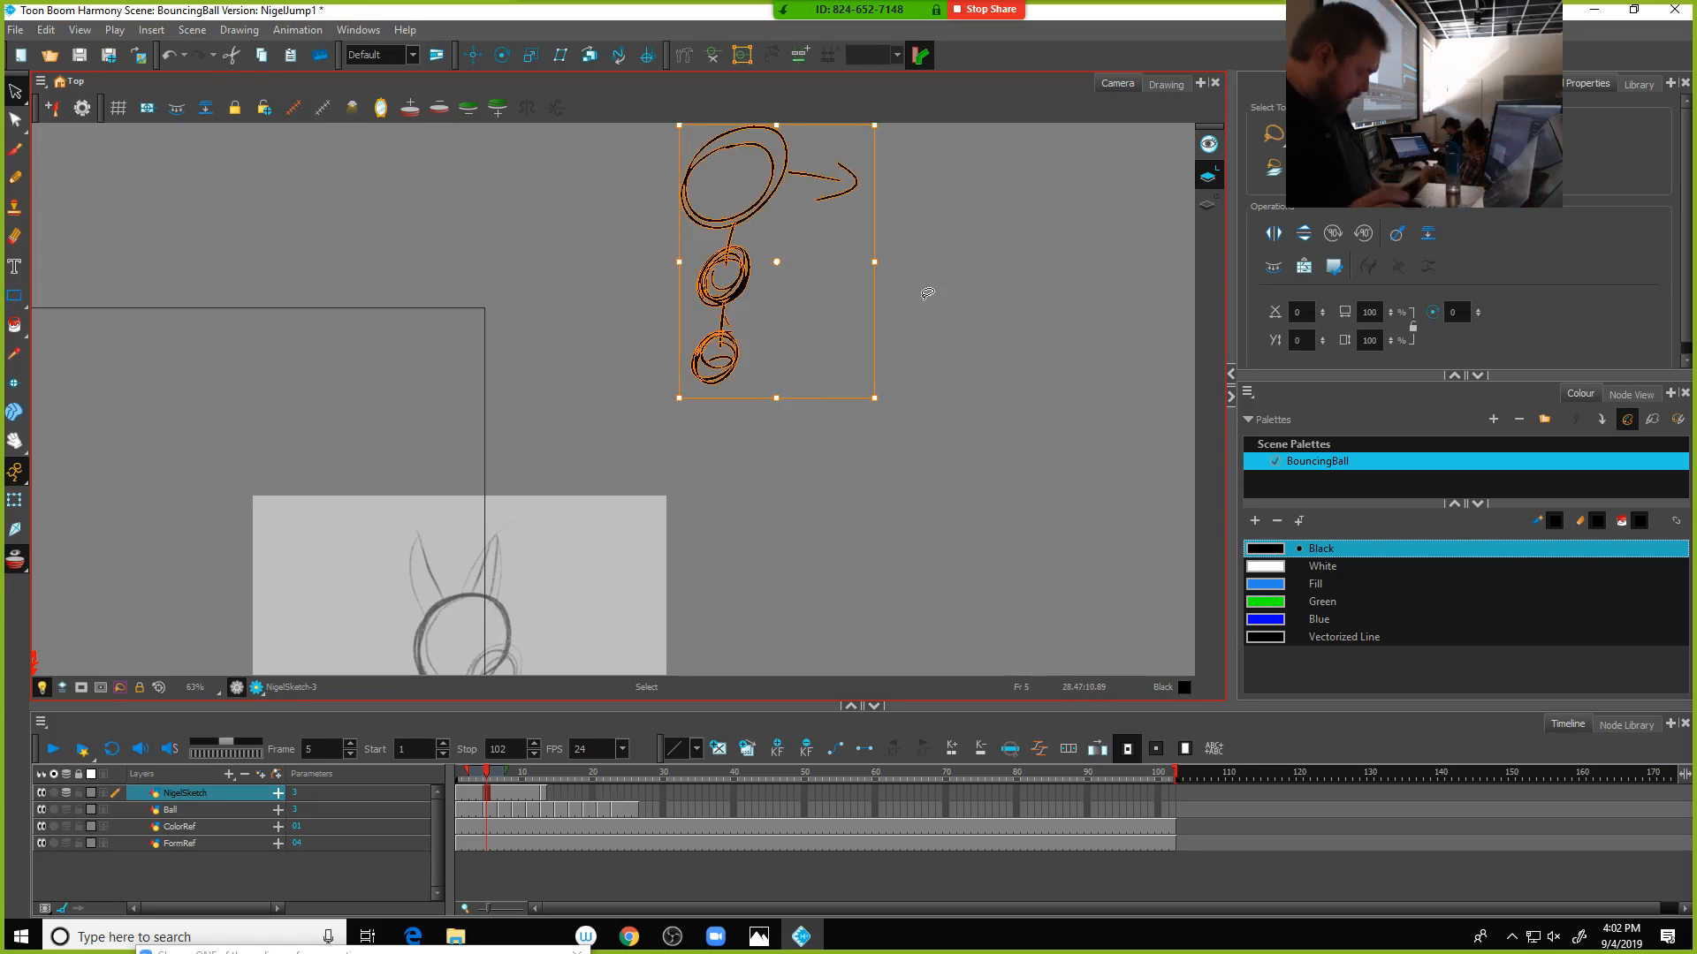
key(Delete)
Brush a hip oval and a chest oval in black beneath the head on frame 5
drag(309, 531, 753, 235)
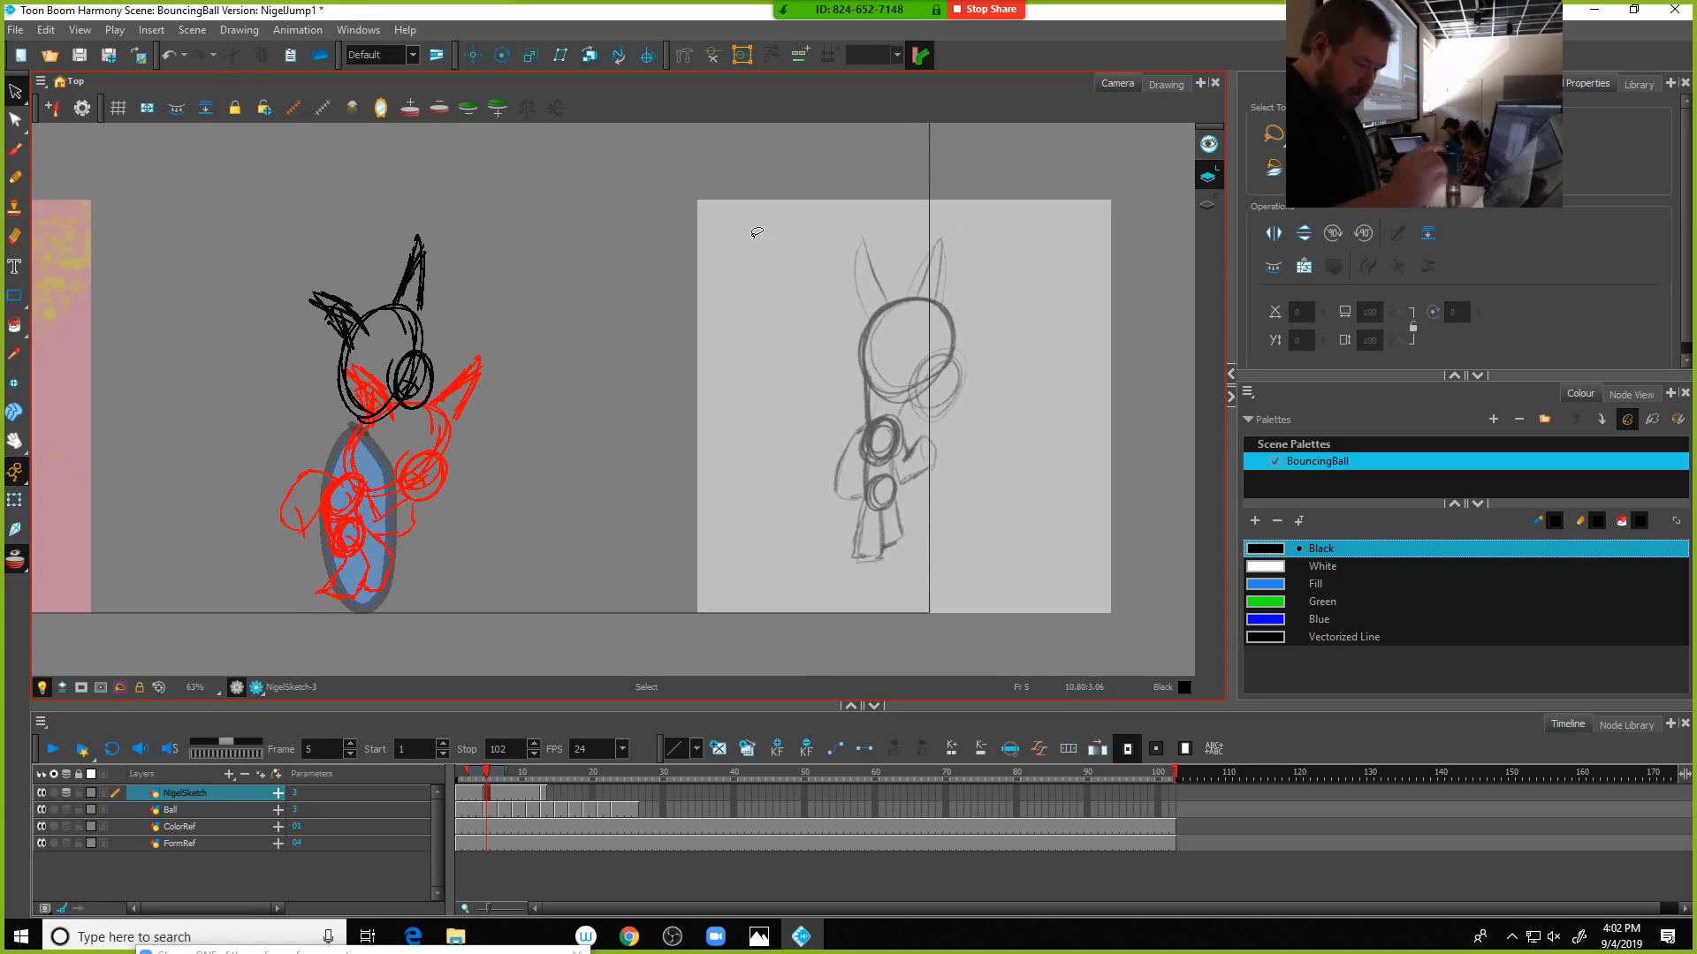
key(alt+b)
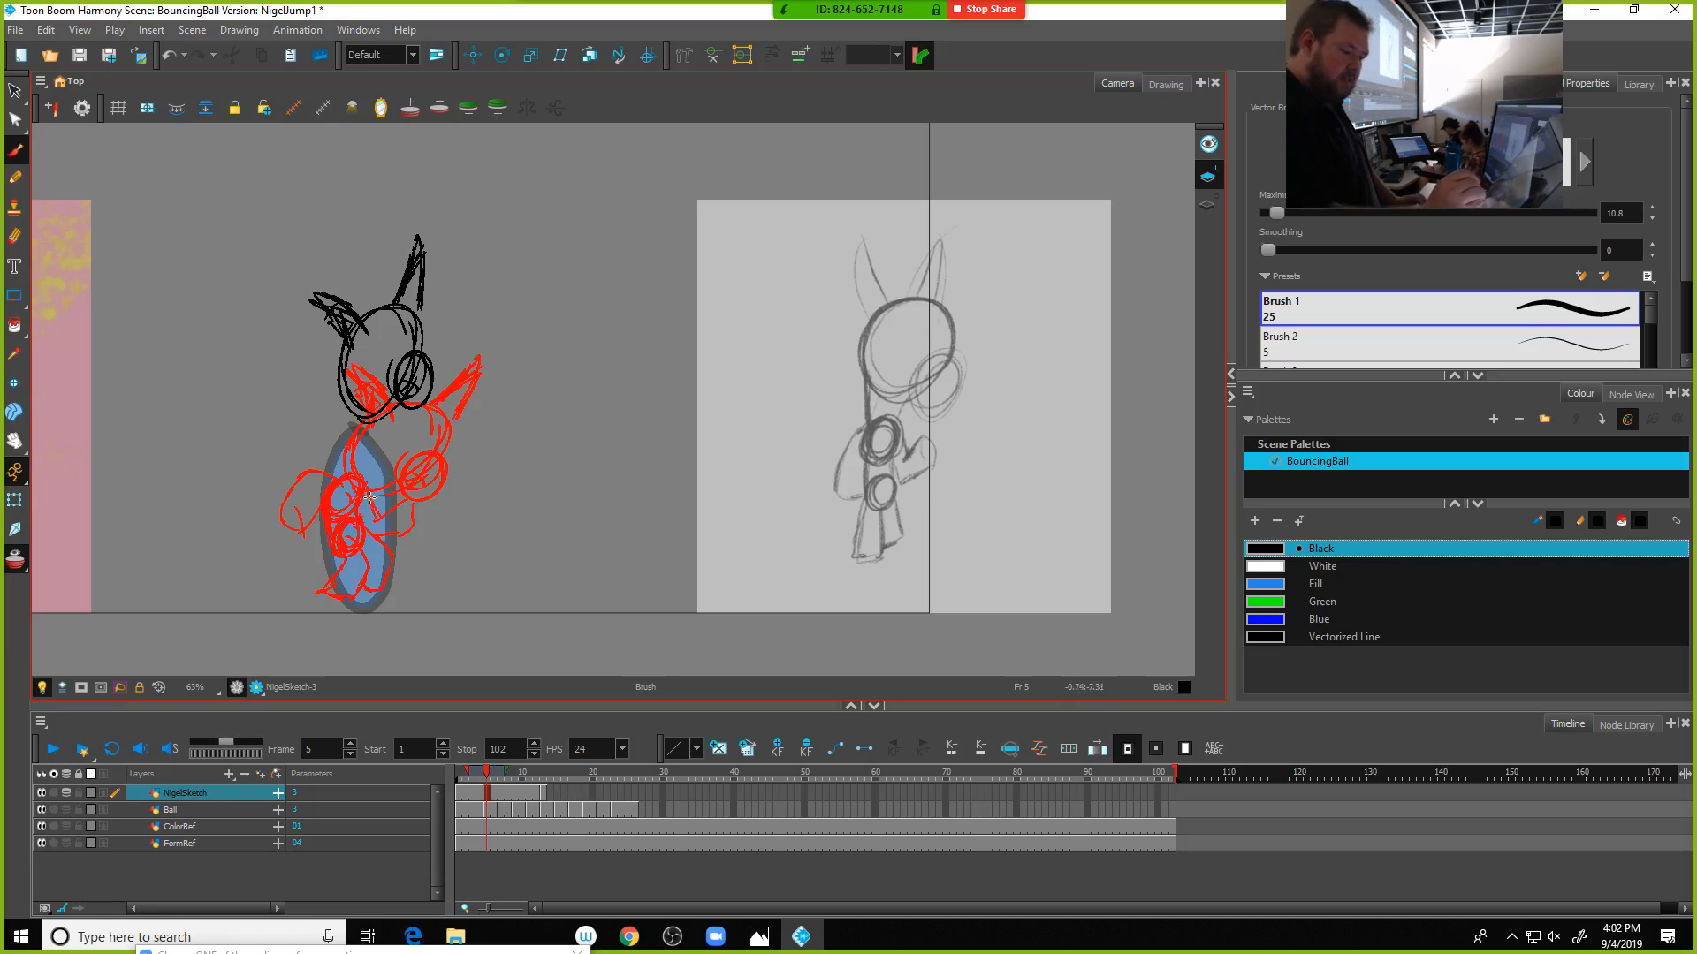
drag(353, 521, 367, 516)
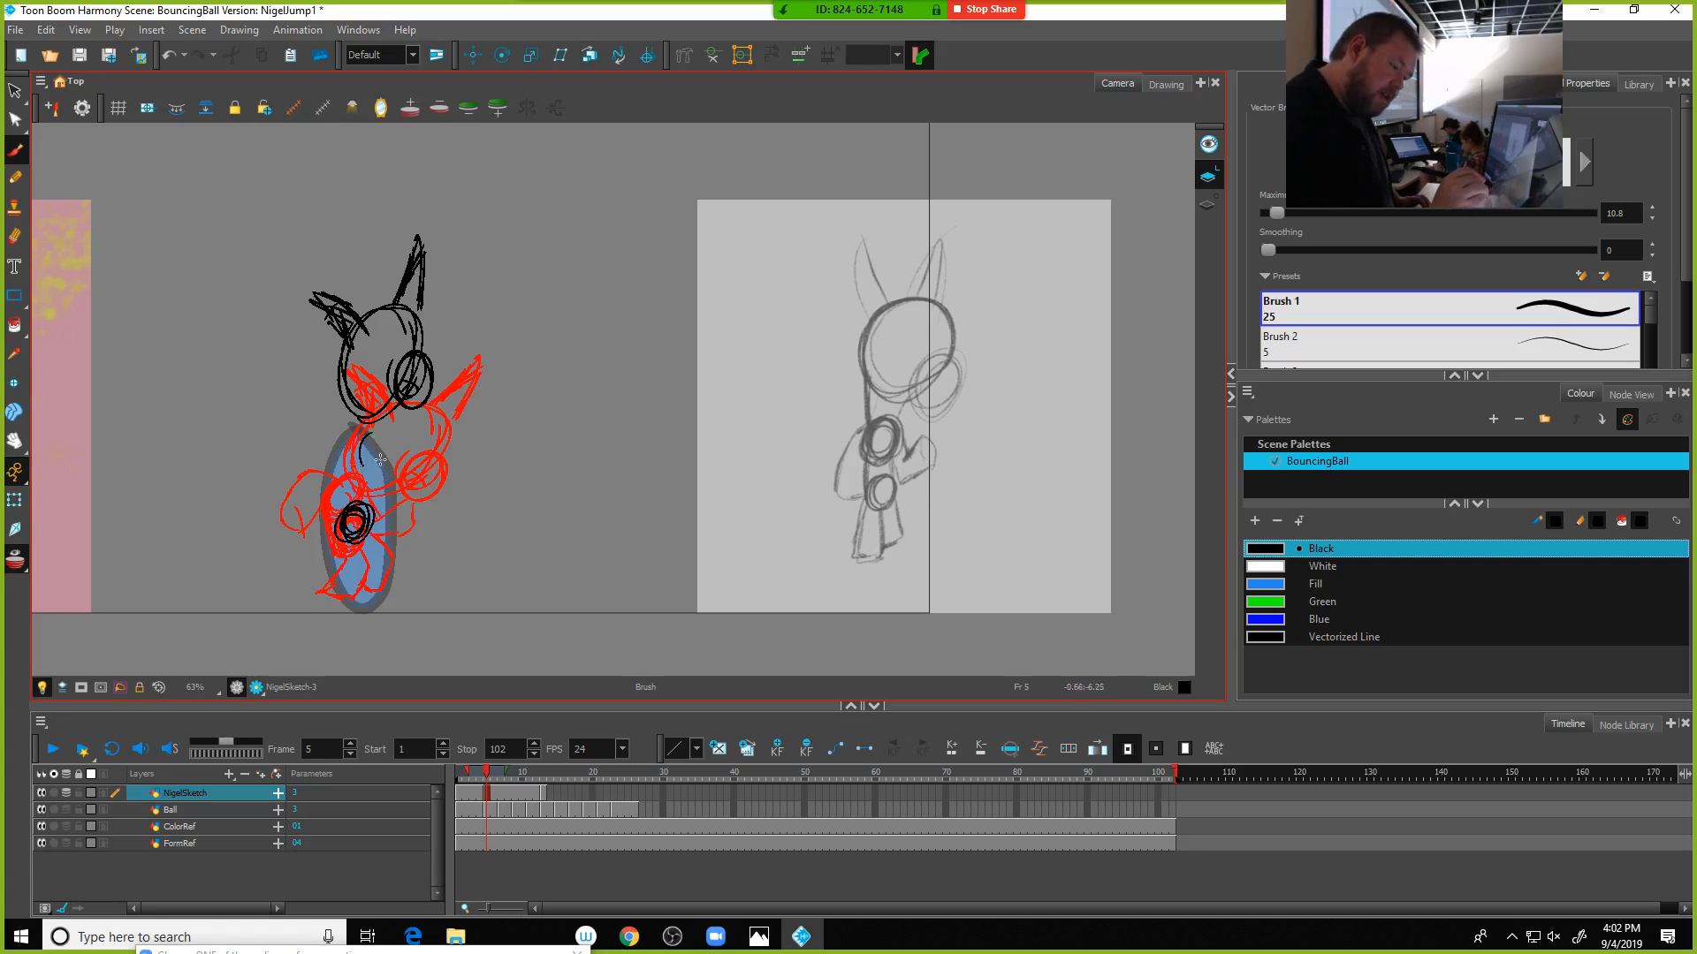
drag(380, 459, 375, 435)
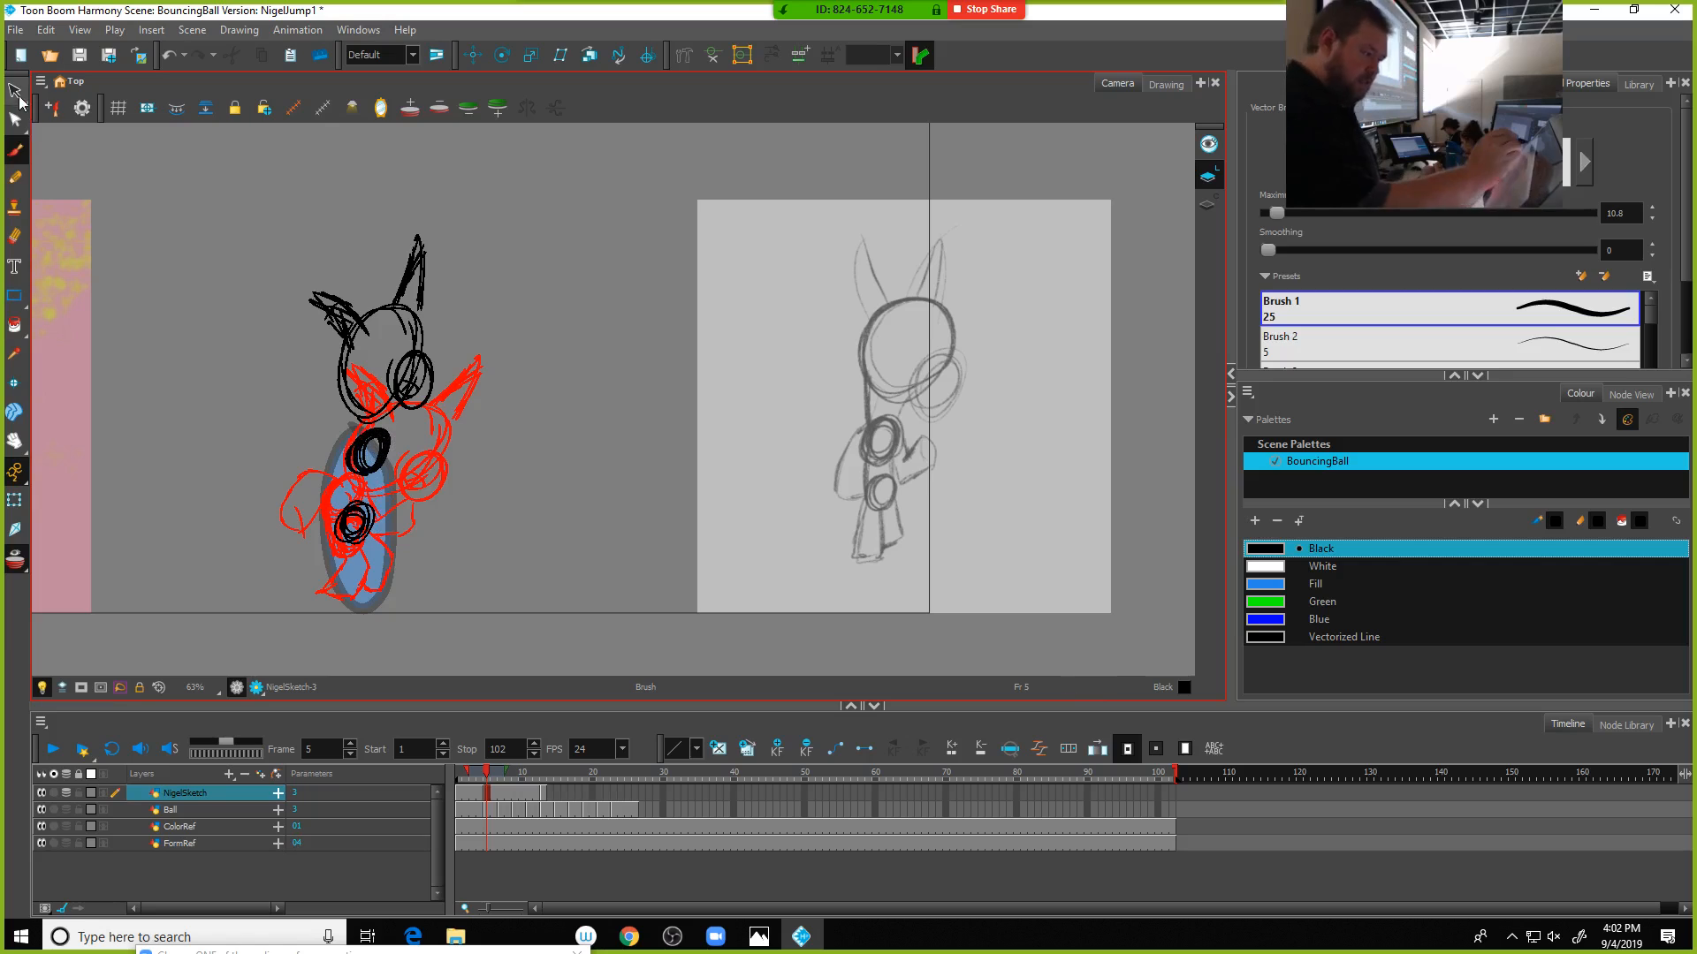
Raise the head sketch slightly with a small rotation, and nudge the chest oval slightly right
key(alt+s)
mouse_move(448, 197)
mouse_down()
mouse_move(292, 265)
mouse_move(446, 265)
mouse_up()
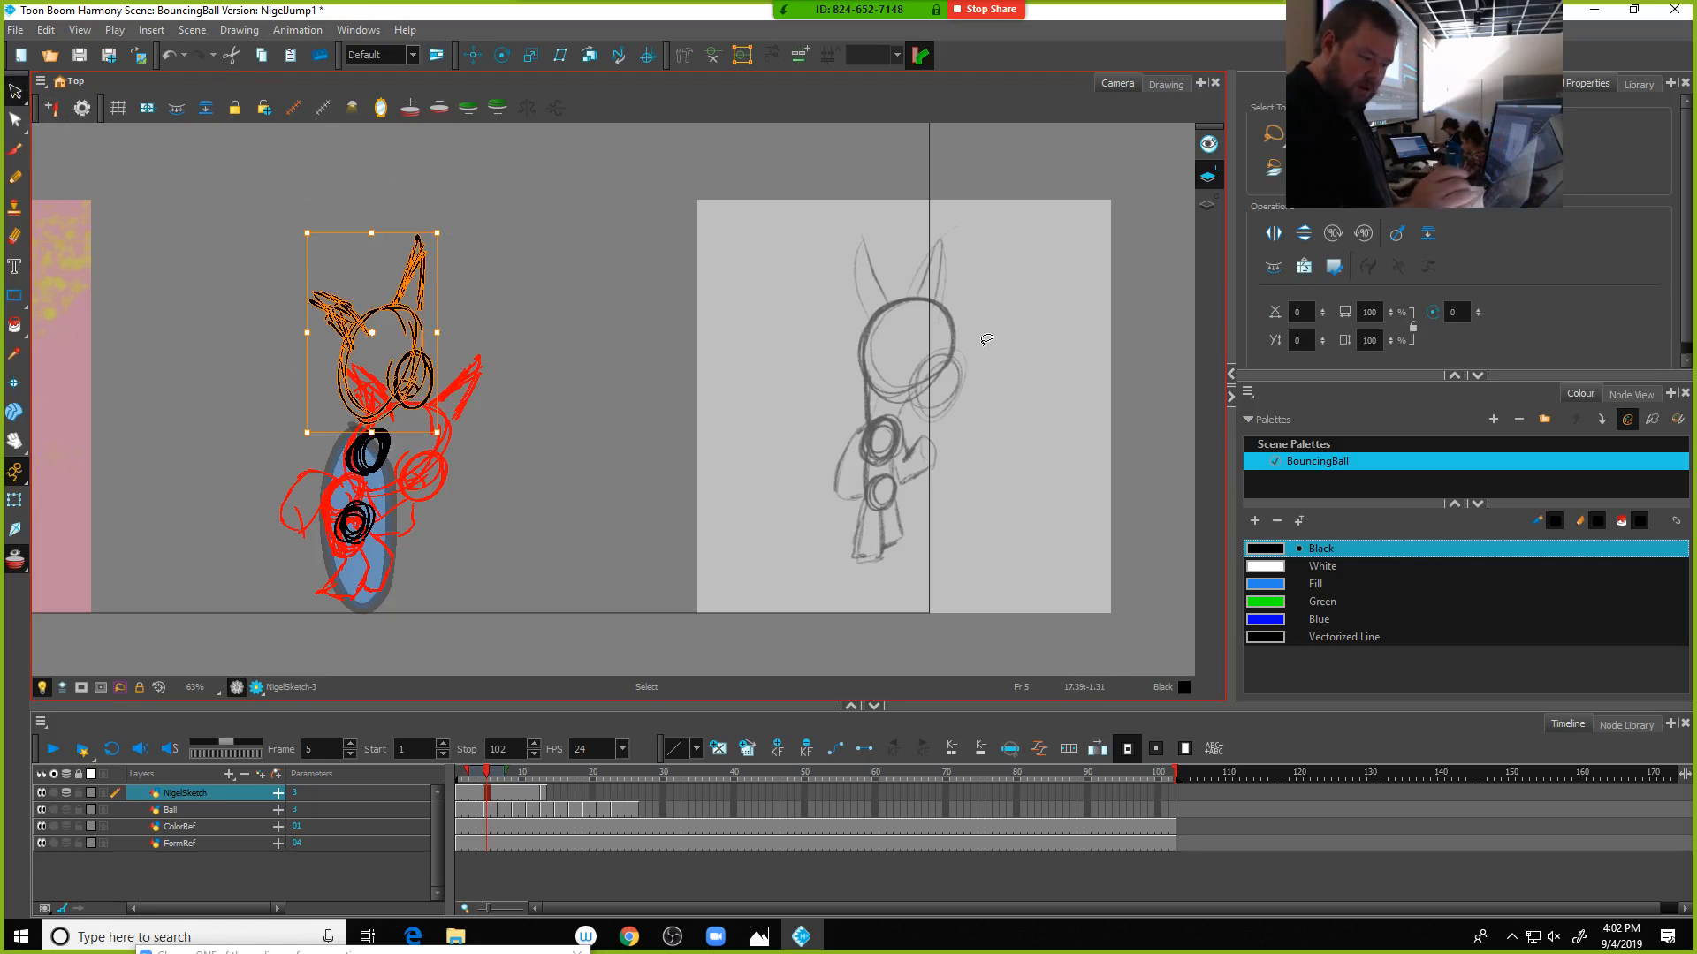
drag(437, 332, 416, 323)
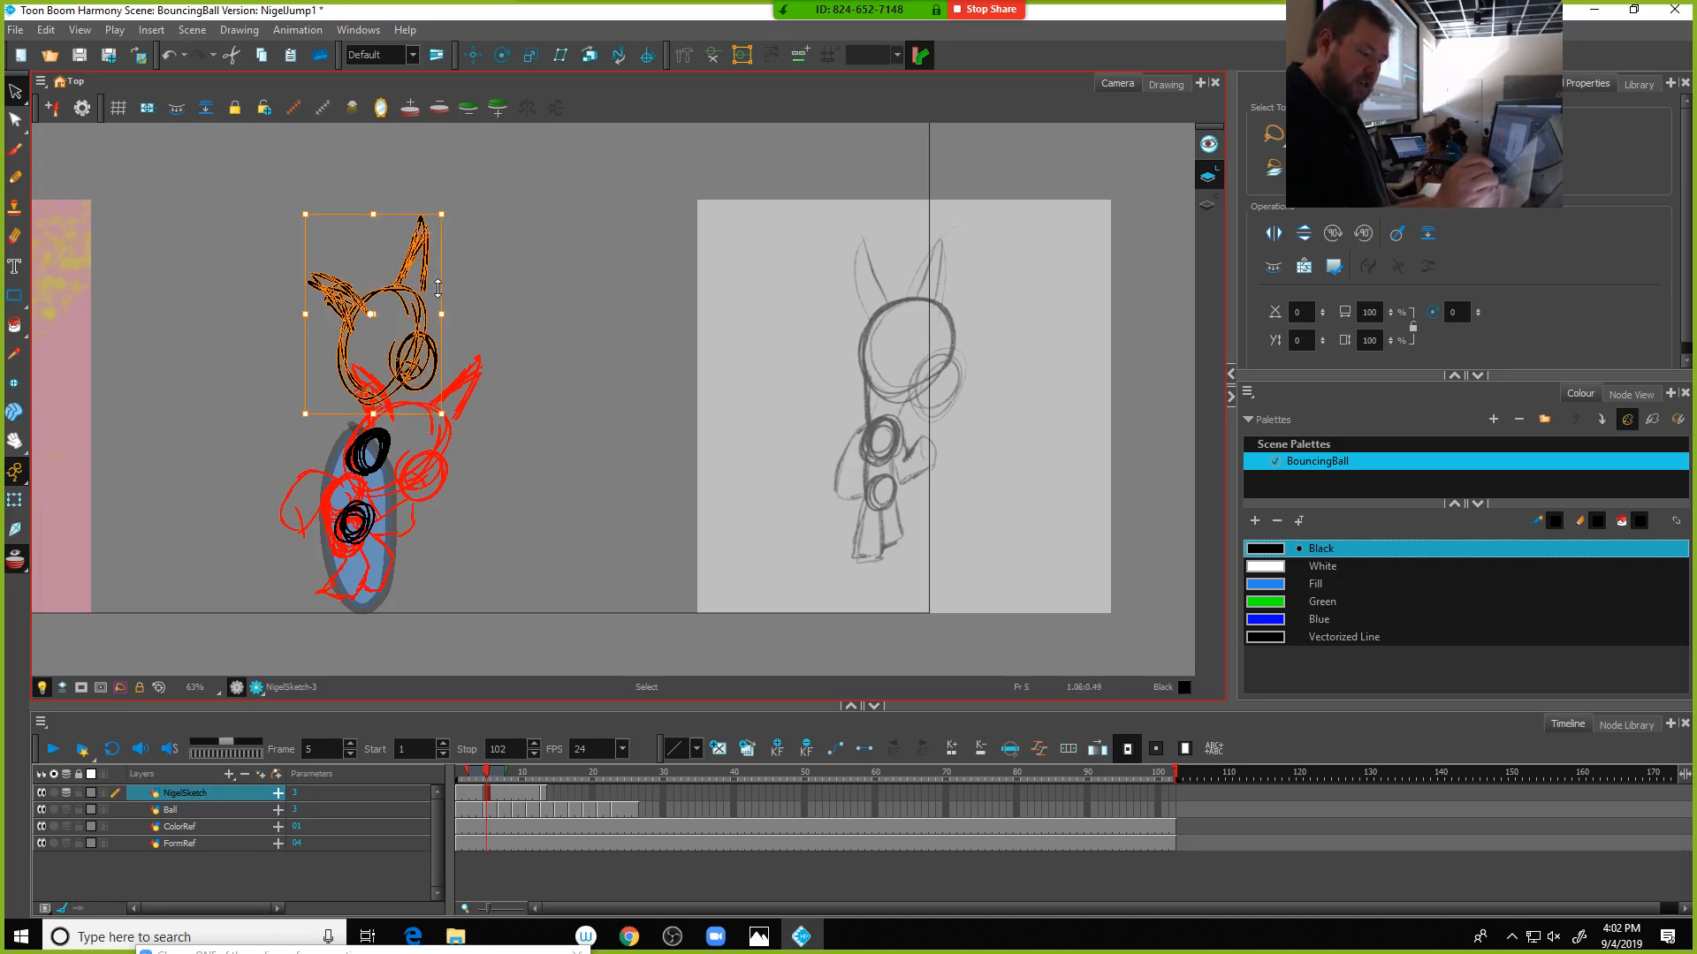
drag(450, 208, 444, 203)
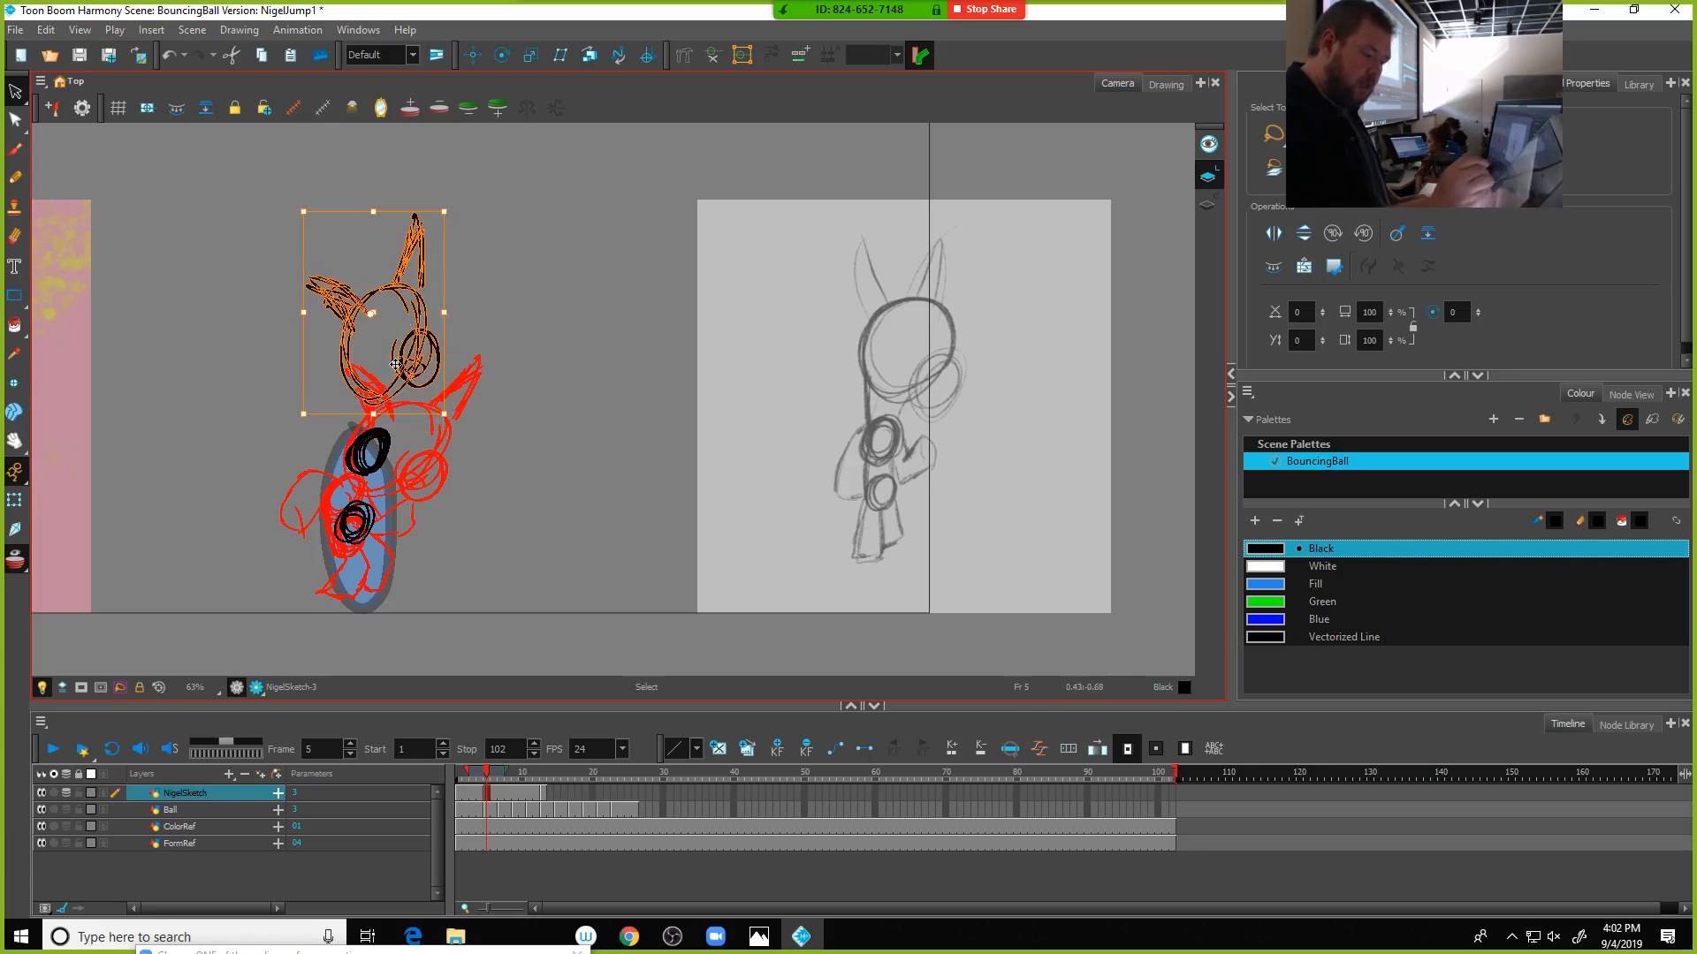
click(367, 455)
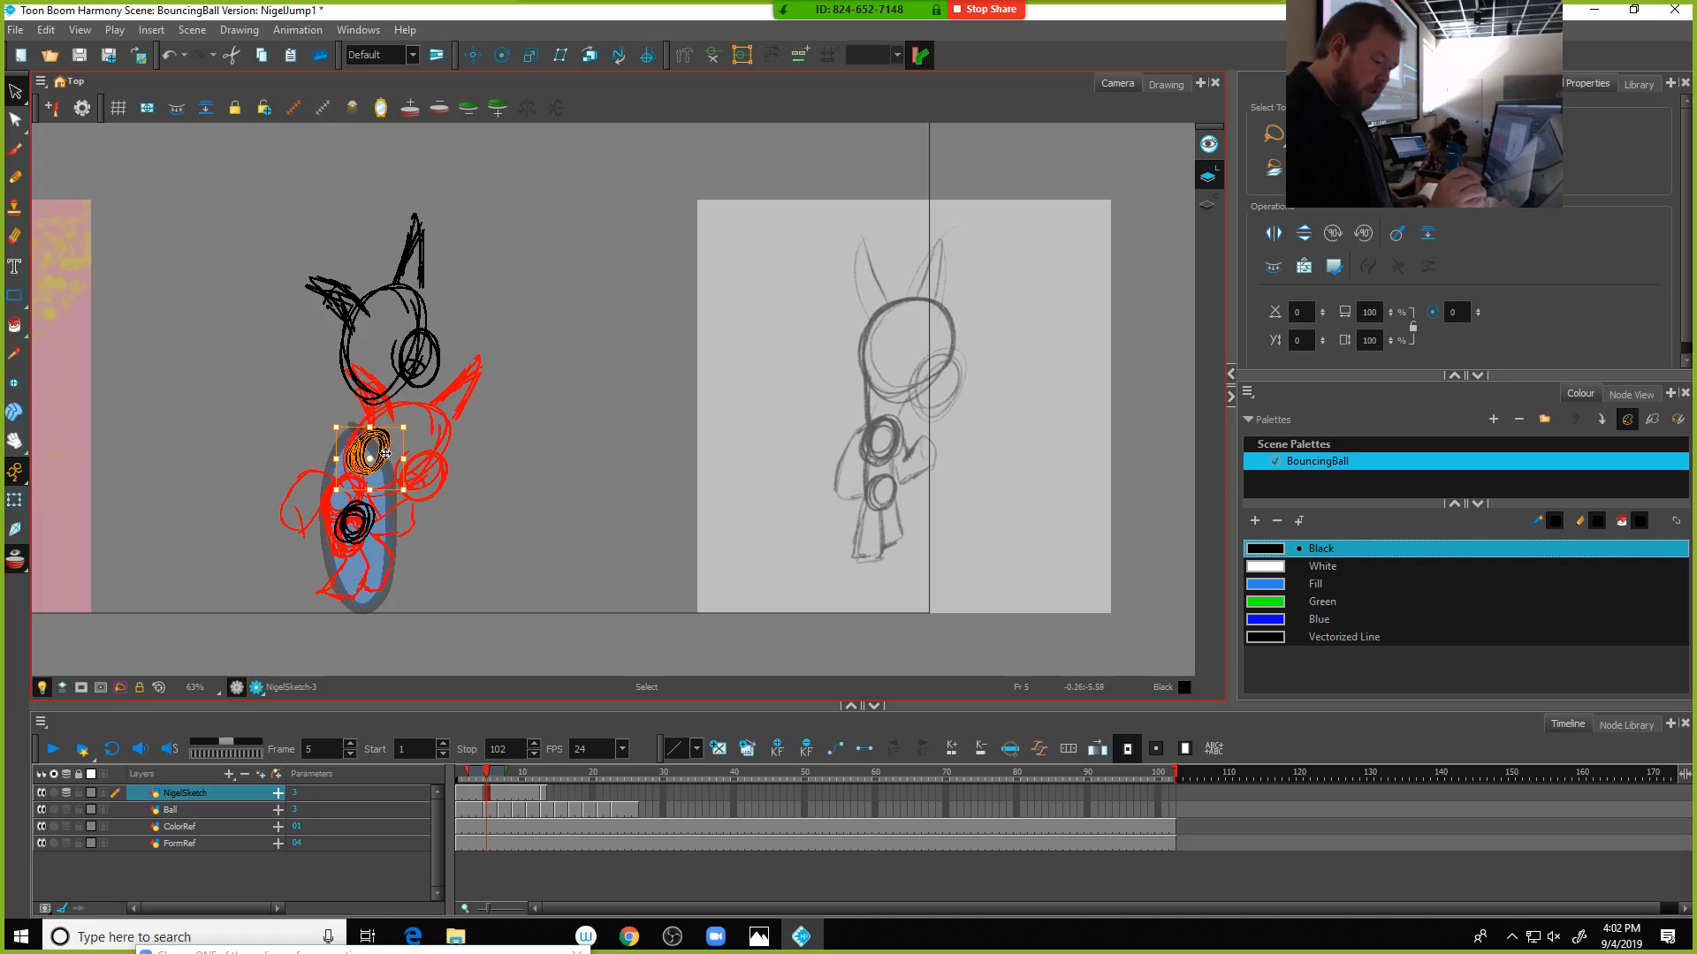
drag(385, 454, 389, 456)
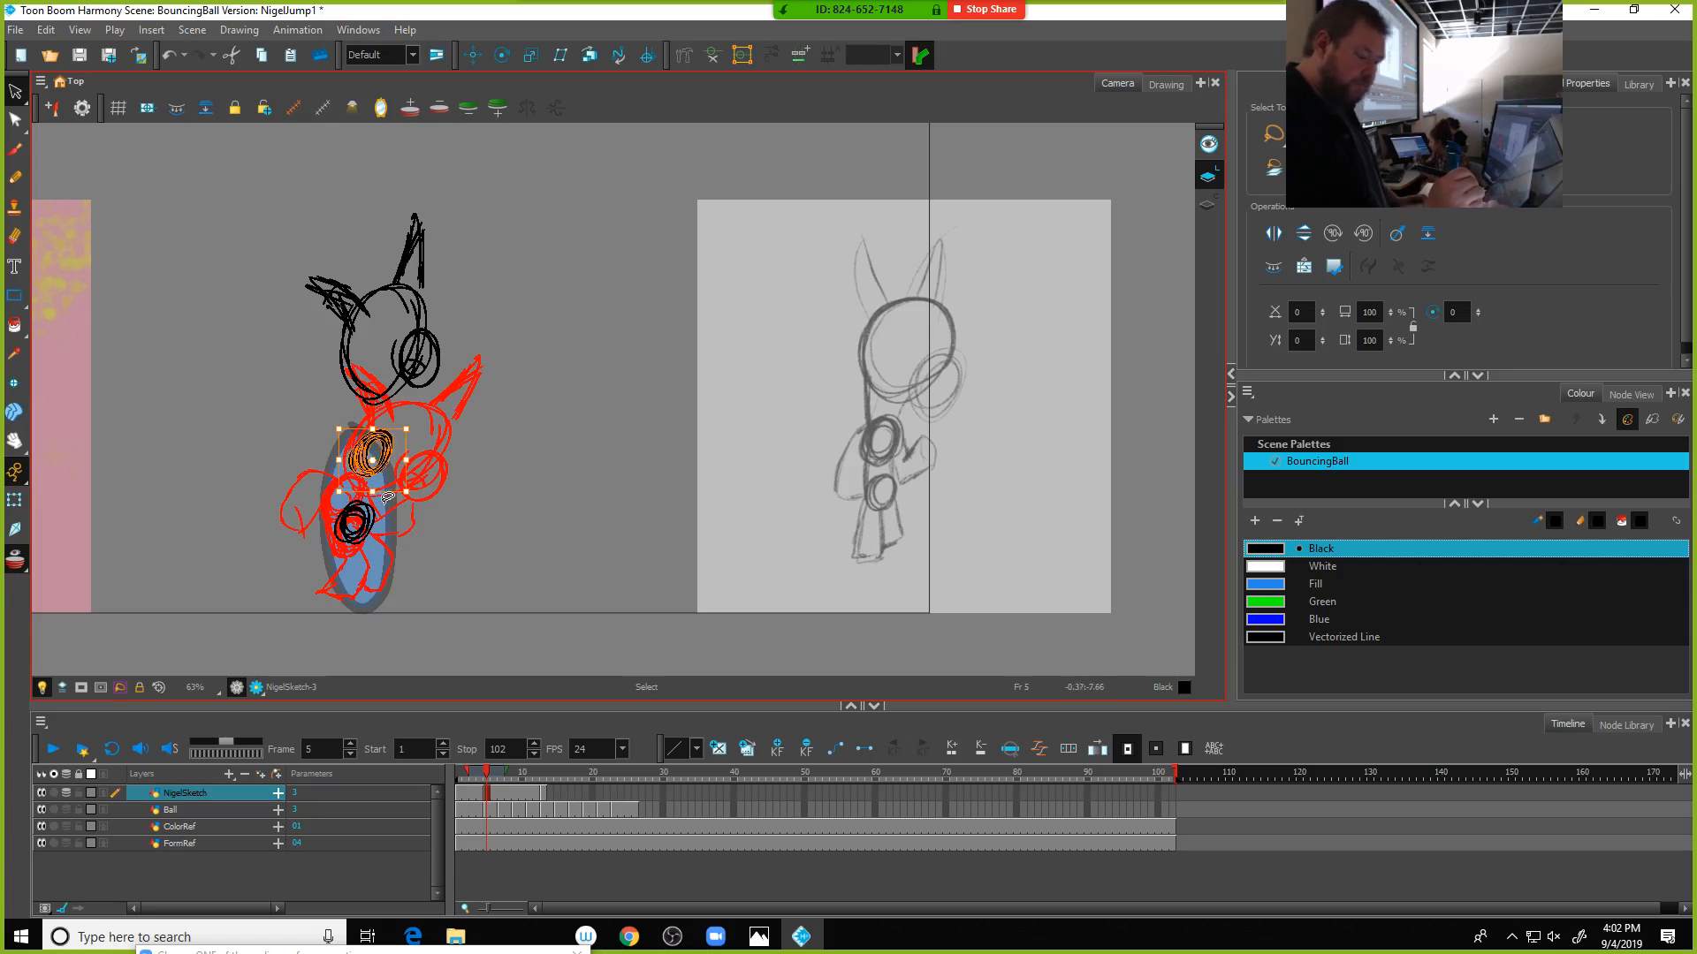
On frame 4 of NigelSketch, brush curves along the head and legs plus a rightward arrow beside the character
click(480, 800)
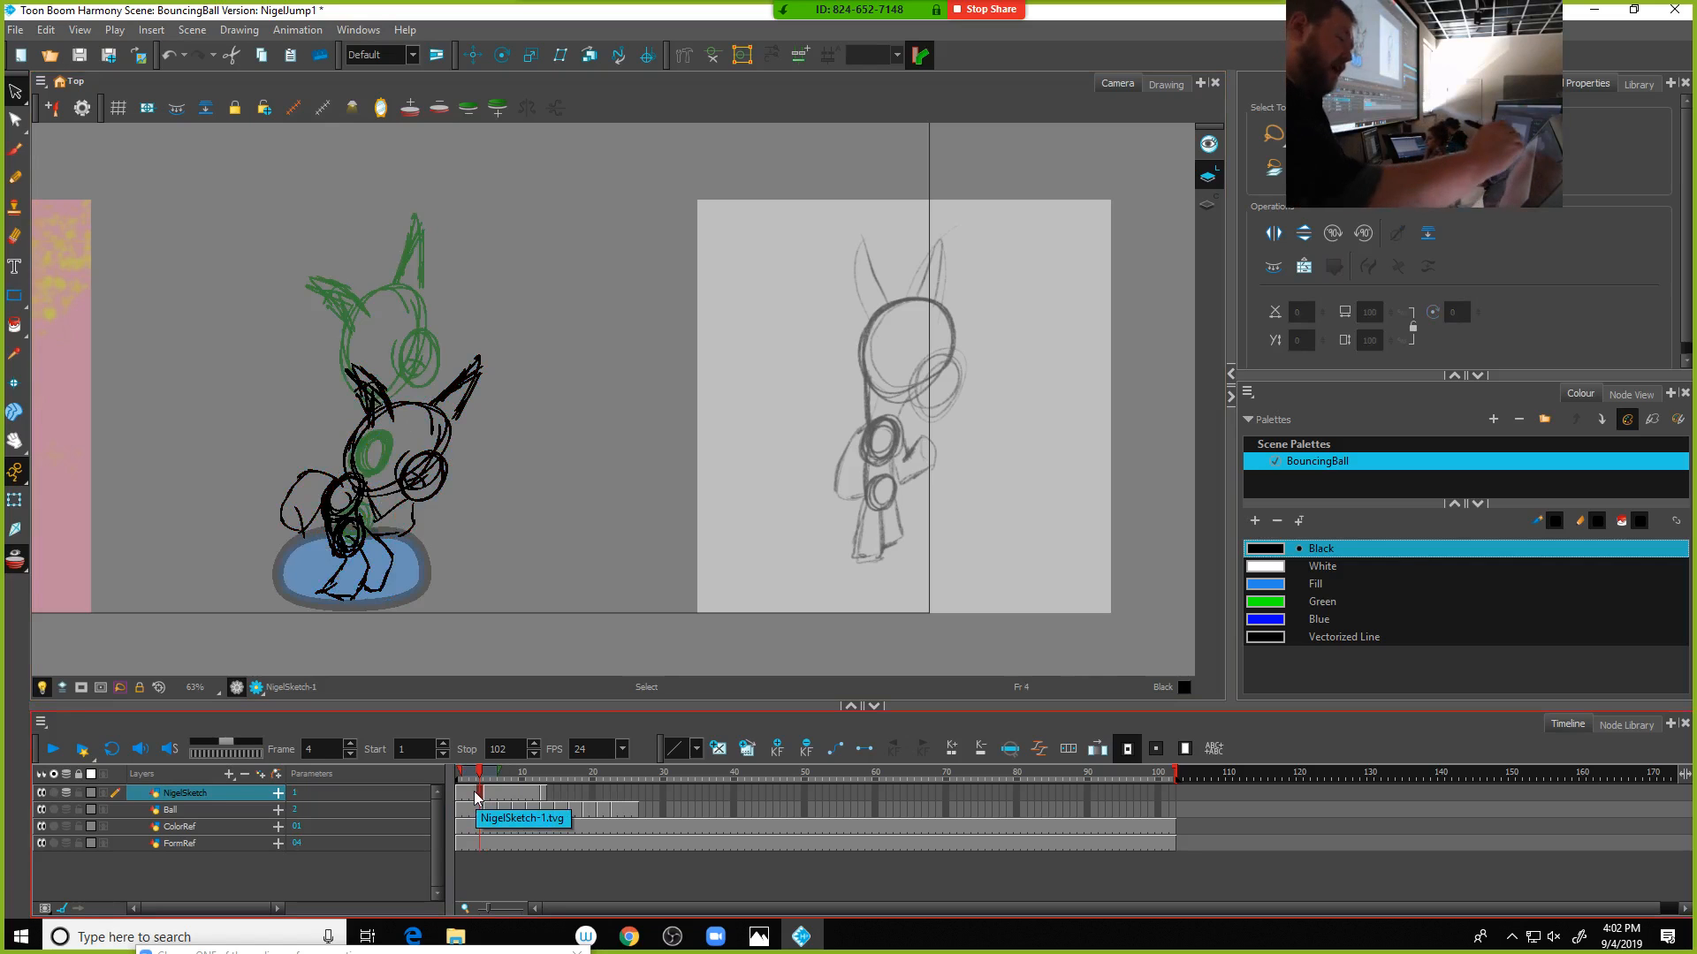
key(alt+b)
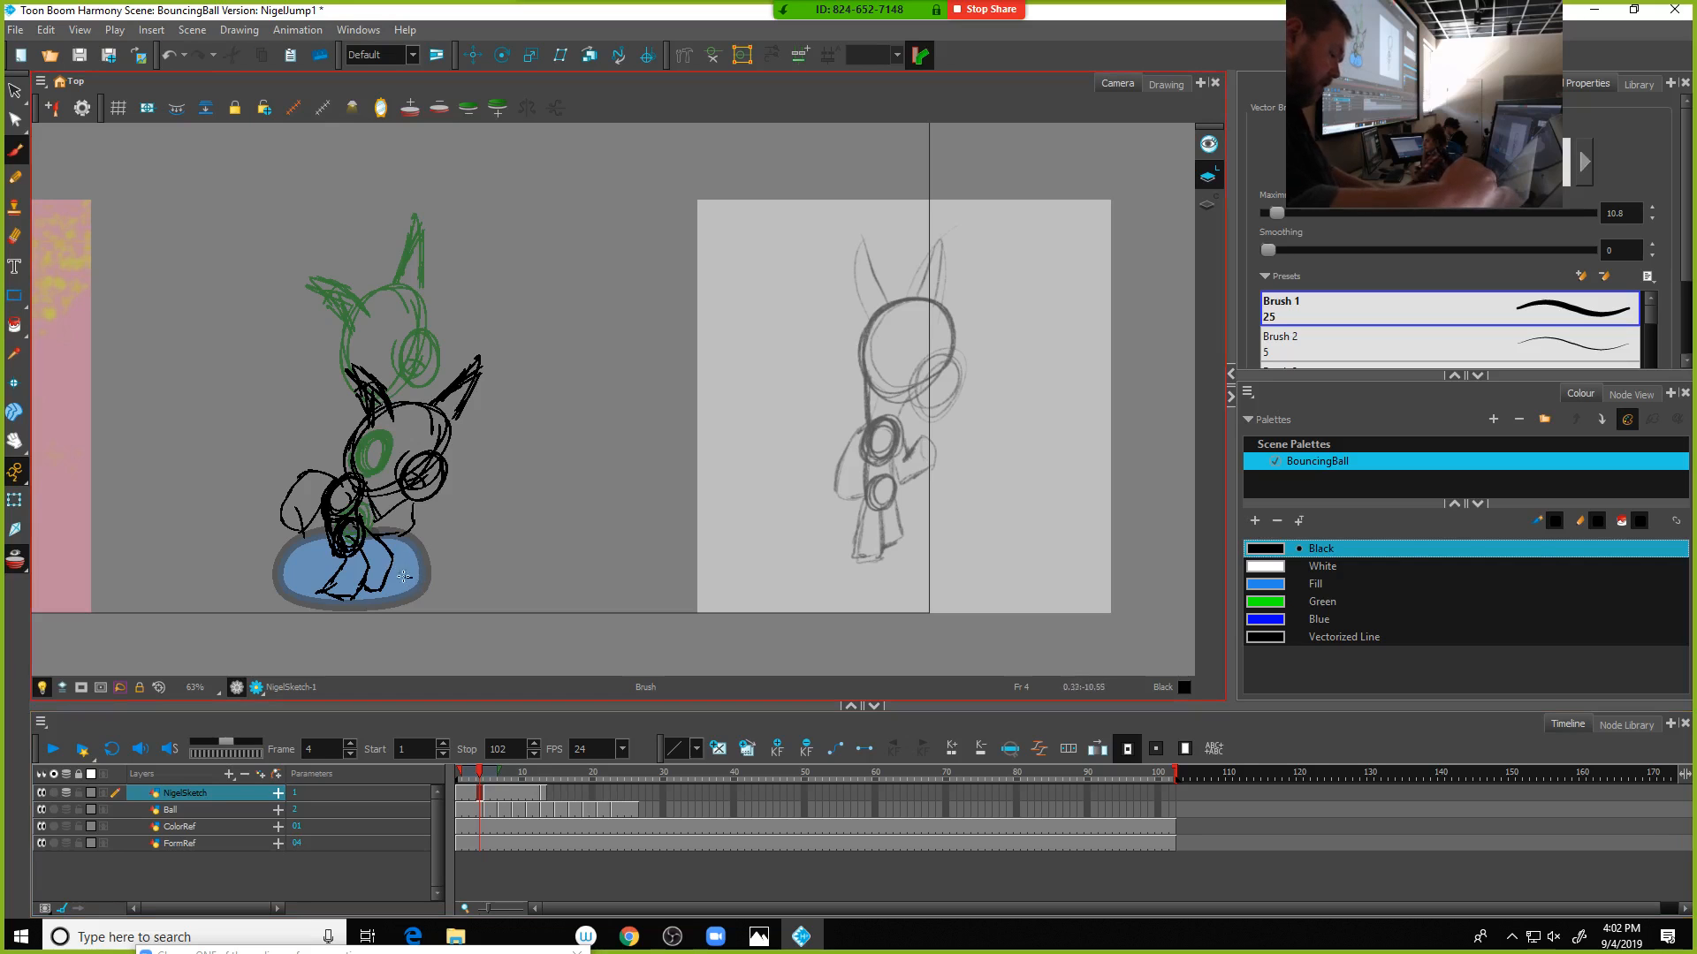
mouse_move(350, 535)
mouse_down()
mouse_move(354, 466)
mouse_move(419, 433)
mouse_move(394, 440)
mouse_move(350, 541)
mouse_move(442, 600)
mouse_up()
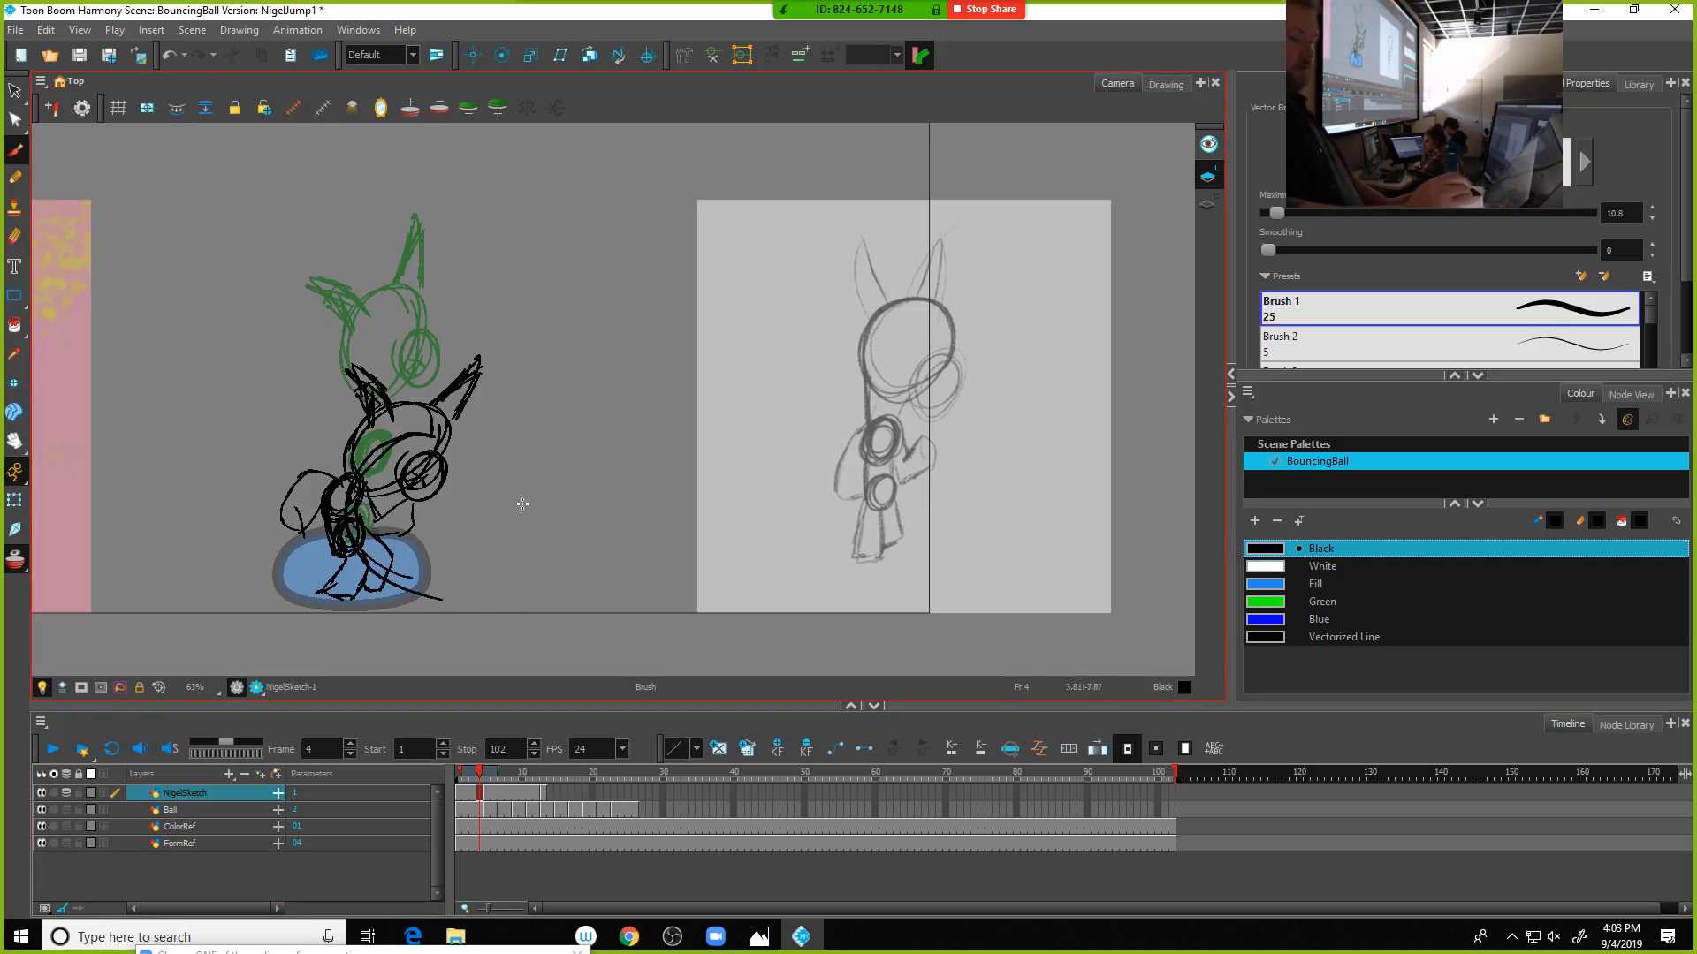
mouse_move(467, 511)
mouse_down()
mouse_move(582, 521)
mouse_move(531, 554)
mouse_up()
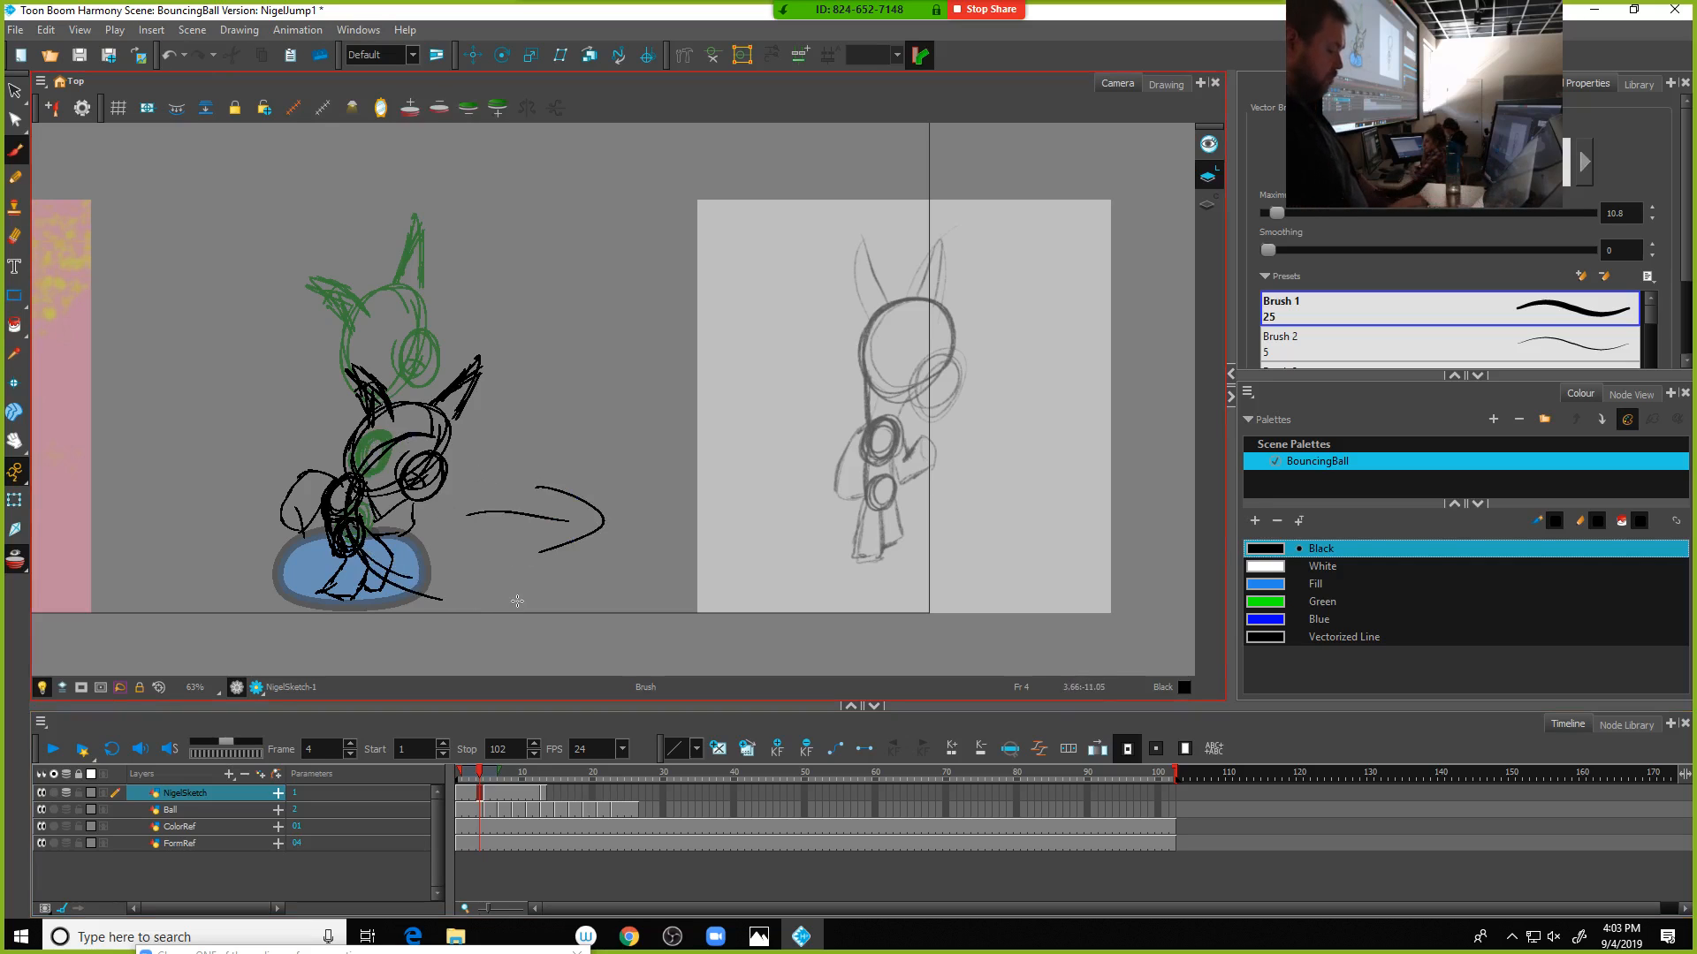
Undo the demonstration strokes on frame 4 and return to the frame 5 drawing
key(ctrl+z)
key(ctrl+z)
key(ctrl+z)
key(ctrl+z)
key(ctrl+z)
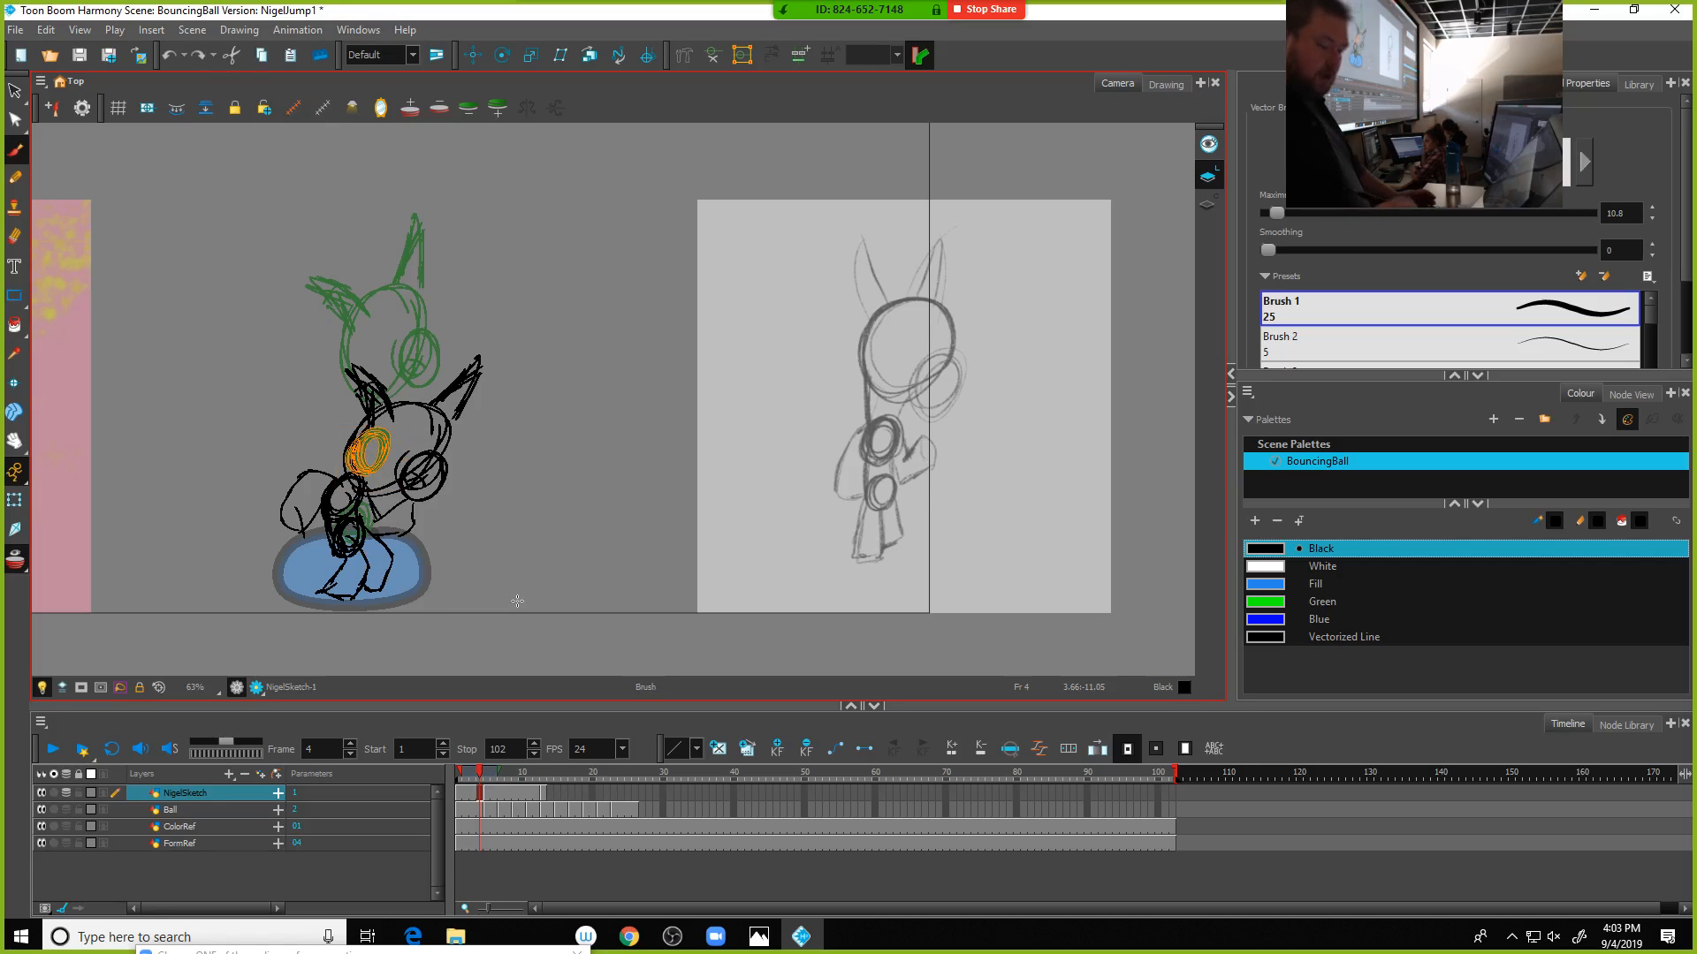
click(486, 795)
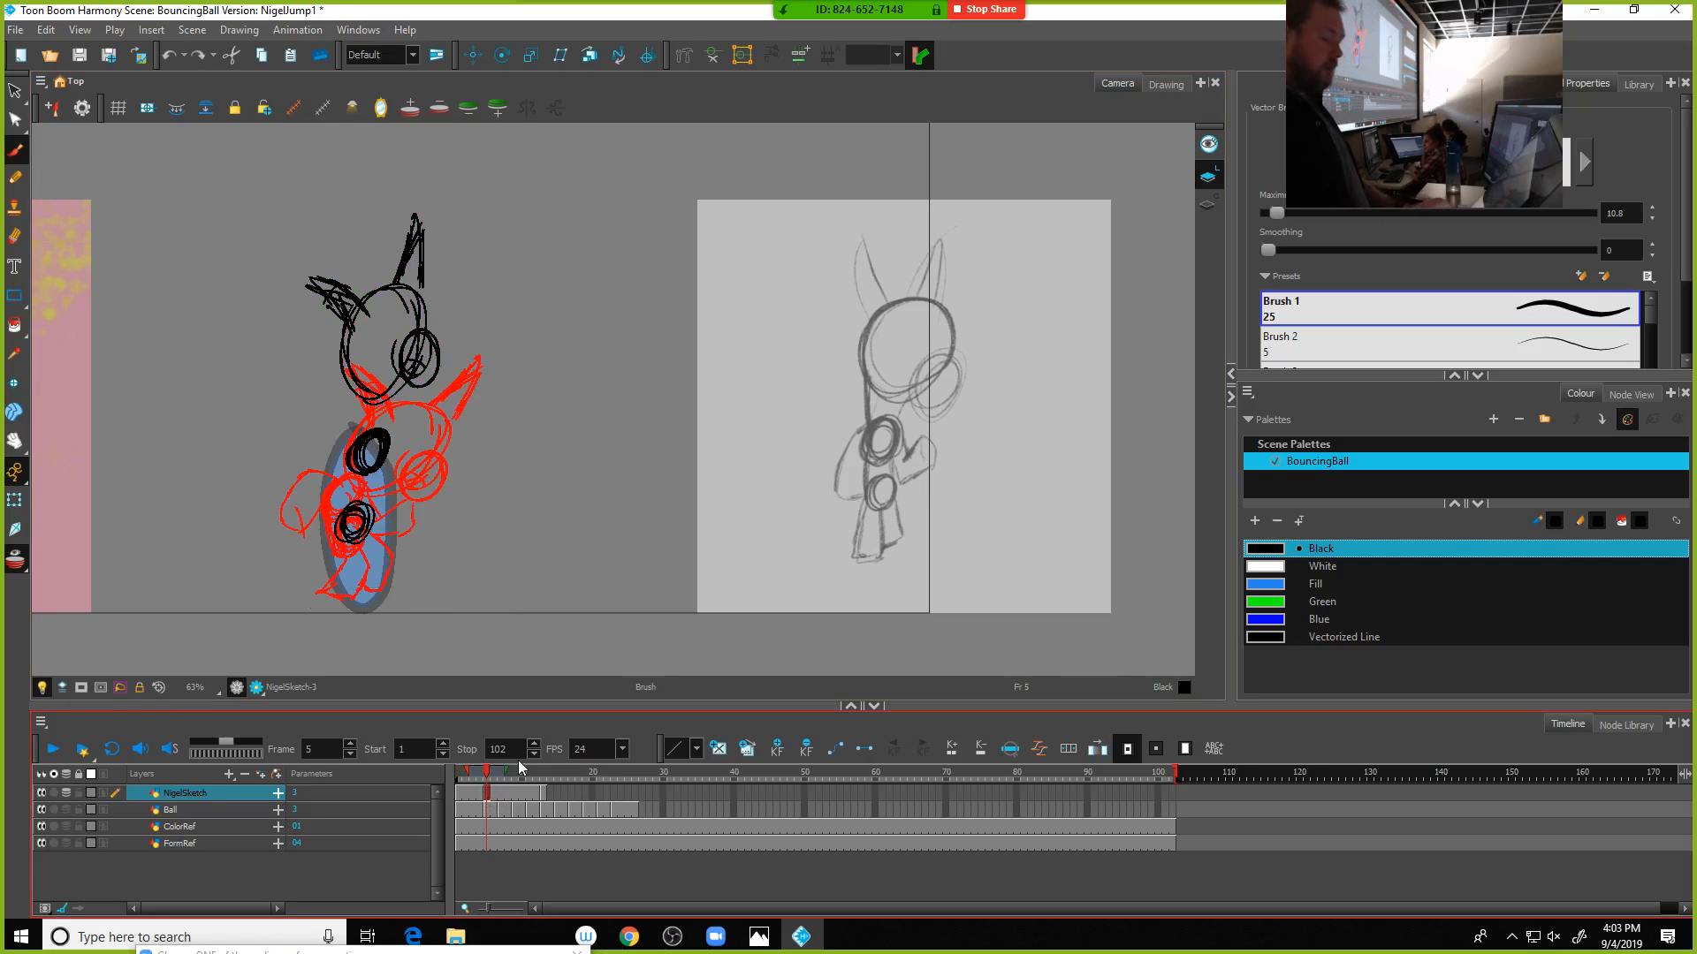
Shift the head slightly left and adjust the hip oval's placement on frame 5
click(15, 92)
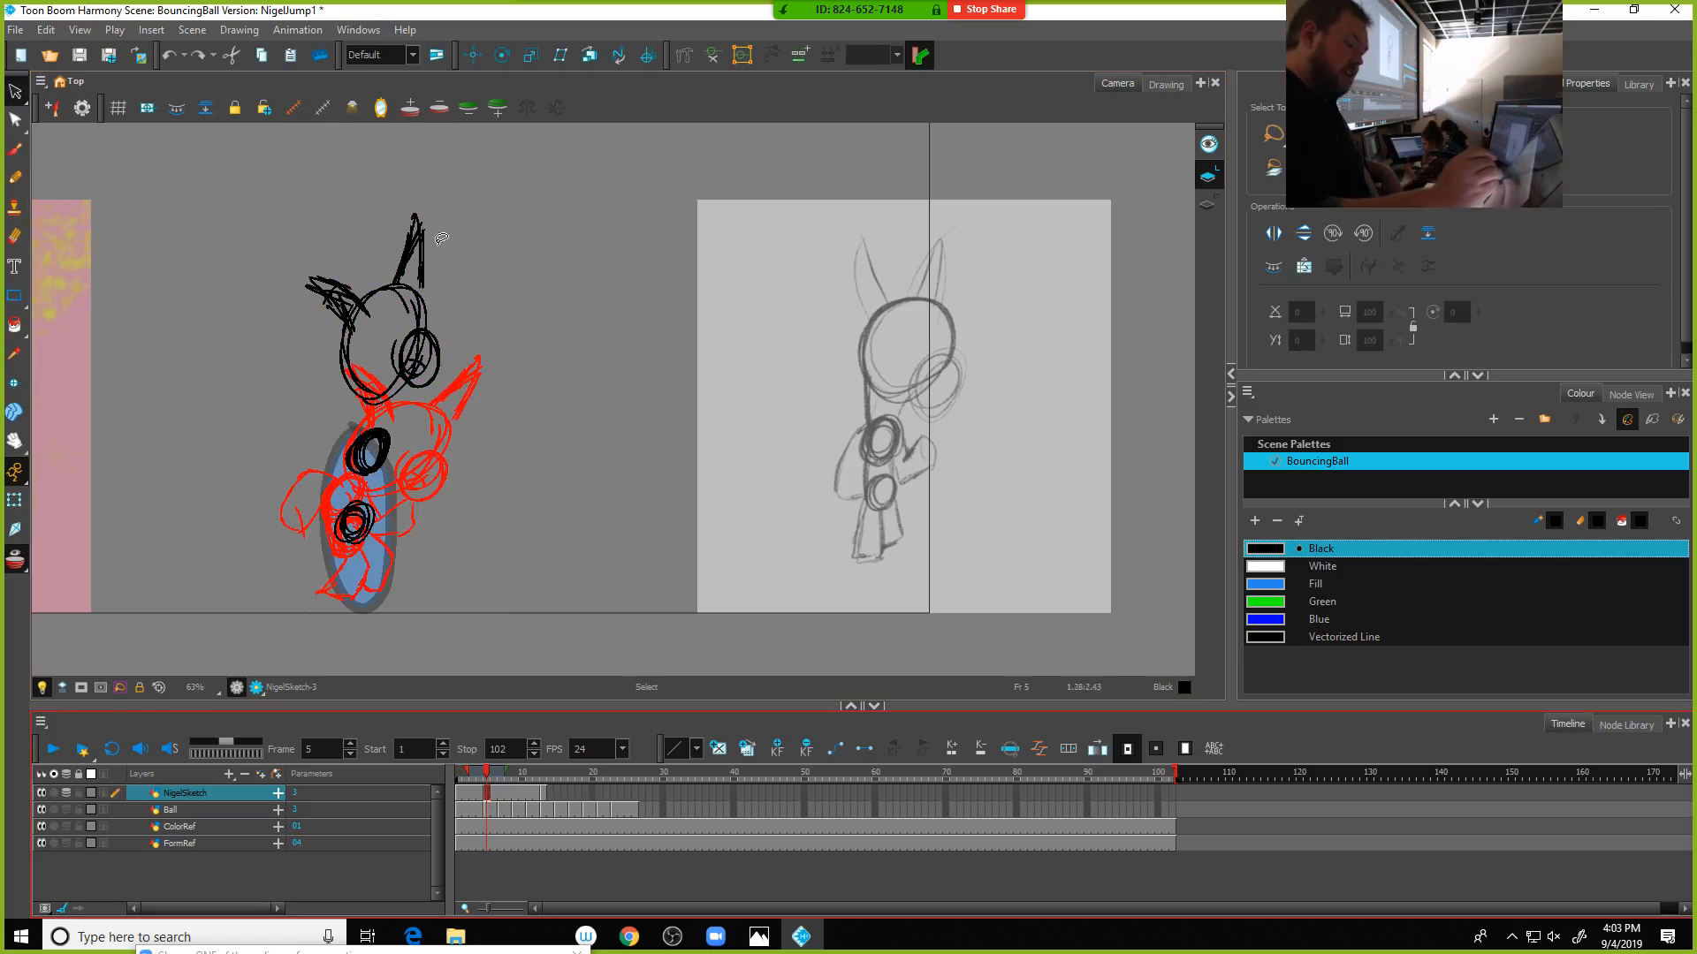
mouse_move(417, 216)
mouse_down()
mouse_move(275, 286)
mouse_move(355, 396)
mouse_move(462, 301)
mouse_move(405, 357)
mouse_up()
mouse_move(343, 456)
mouse_down()
mouse_move(361, 482)
mouse_move(391, 420)
mouse_move(339, 464)
mouse_move(354, 482)
mouse_move(325, 541)
mouse_move(386, 522)
mouse_move(370, 513)
mouse_up()
click(433, 482)
Move the head and both body ovals together up and slightly right as one group
mouse_move(435, 187)
mouse_down()
mouse_move(287, 415)
mouse_move(437, 512)
mouse_up()
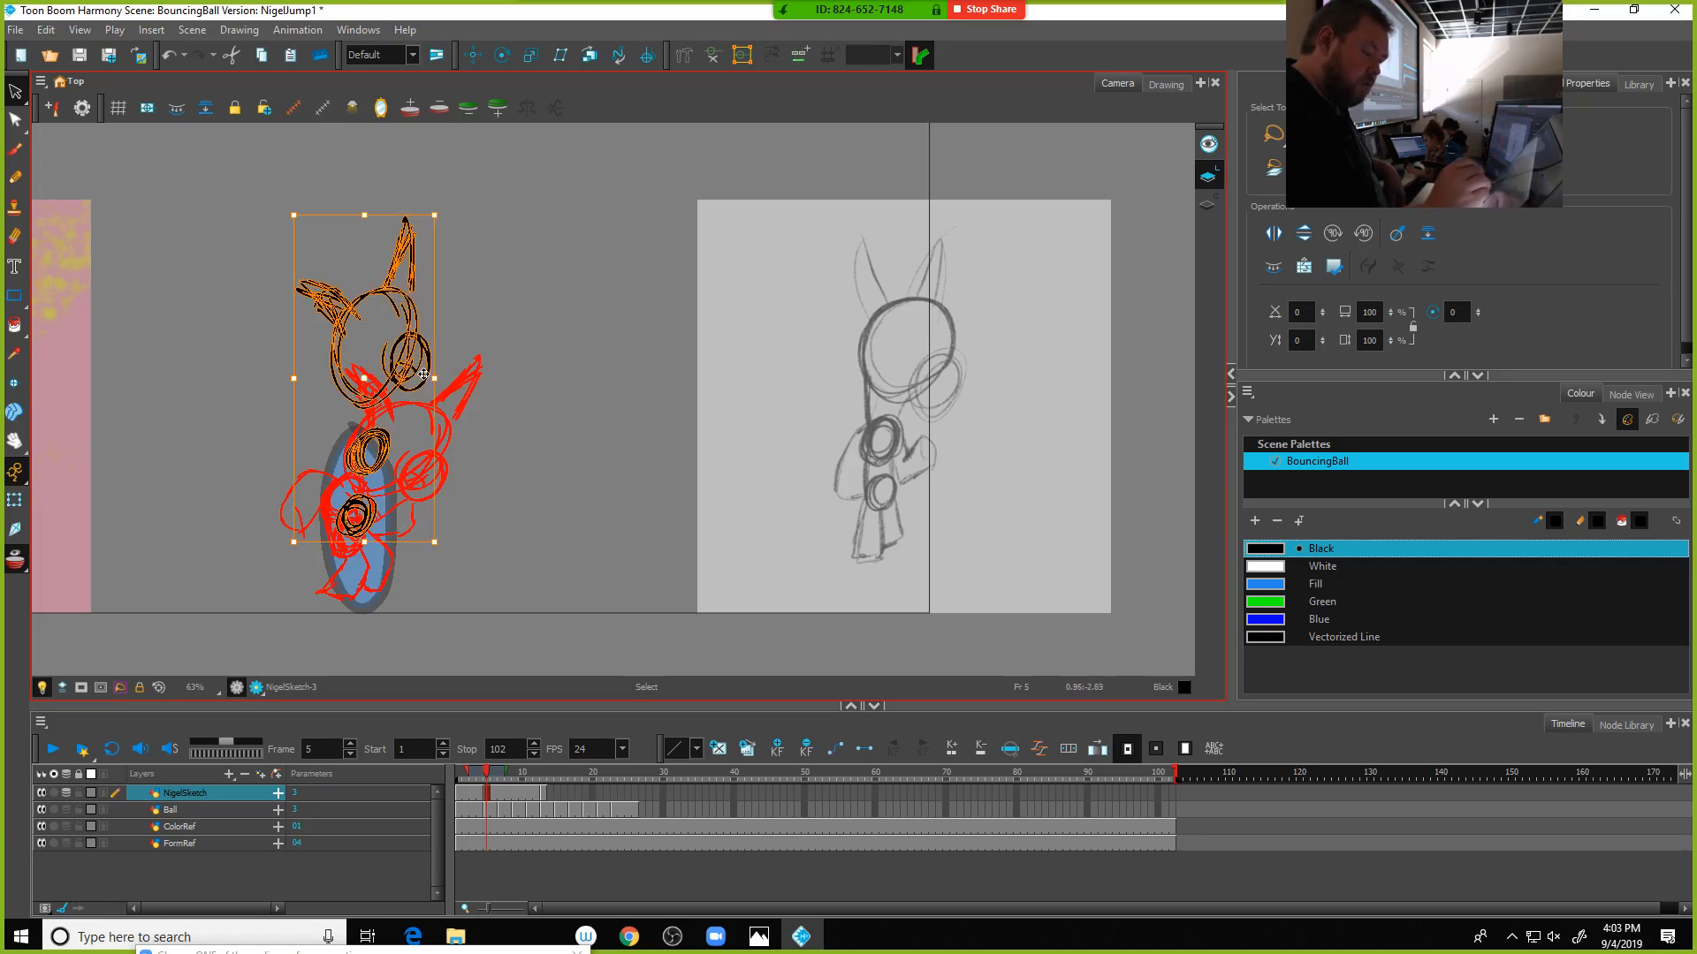
drag(391, 371, 391, 369)
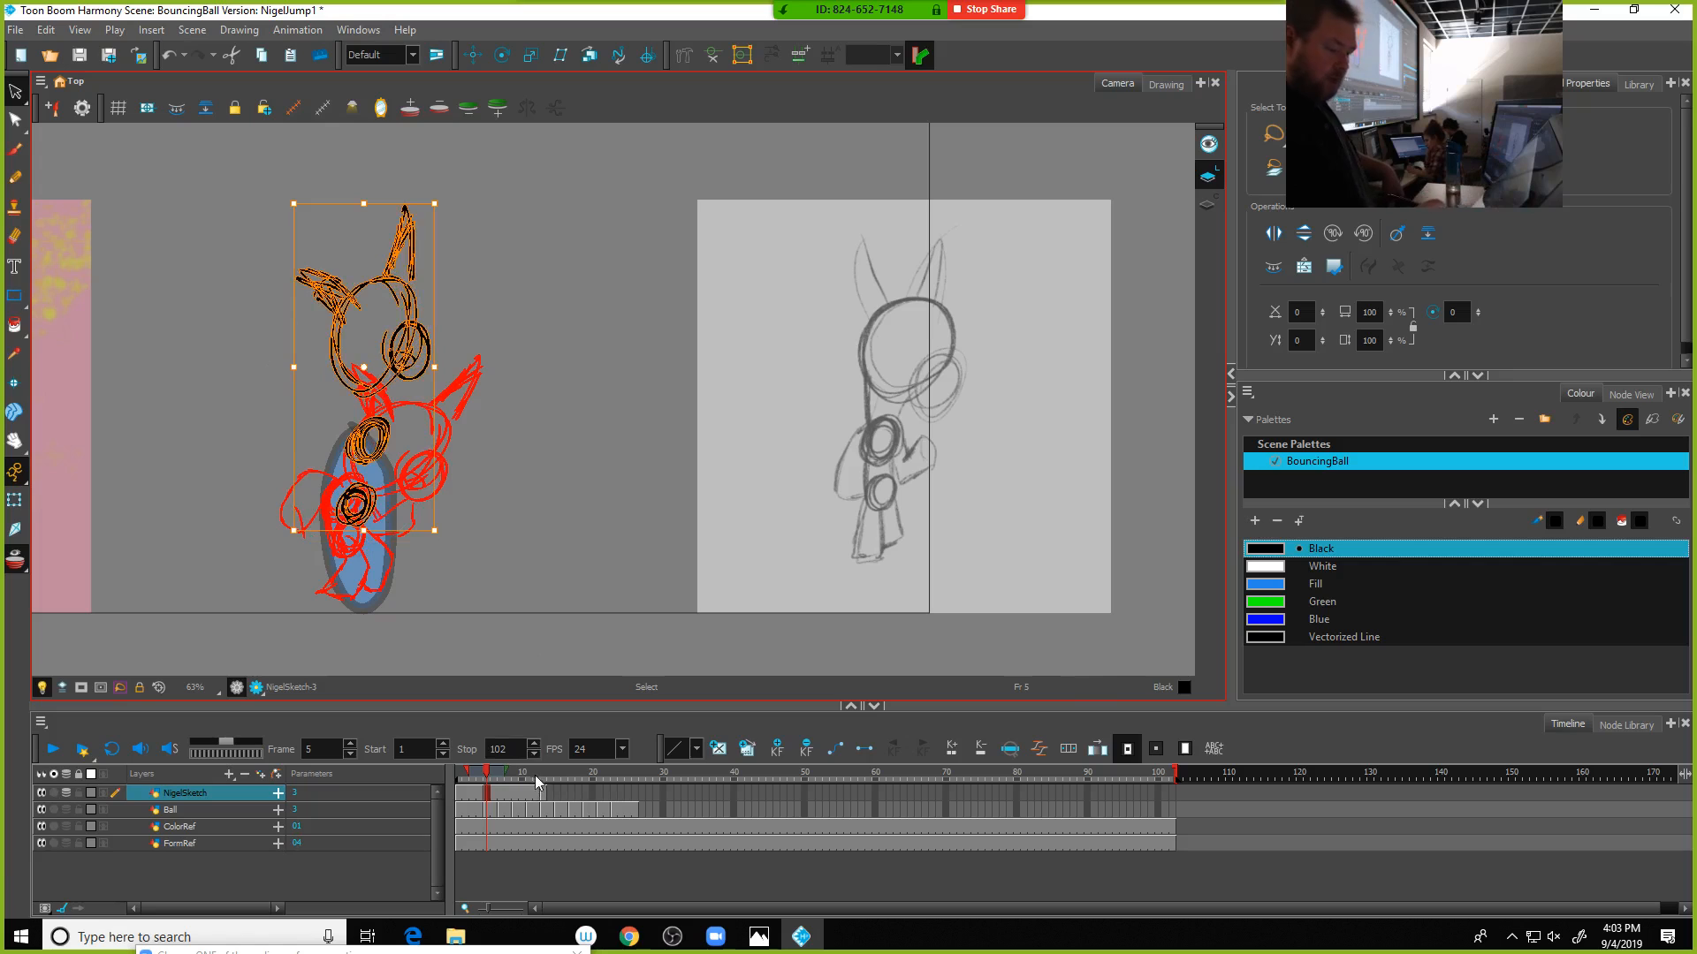
click(374, 501)
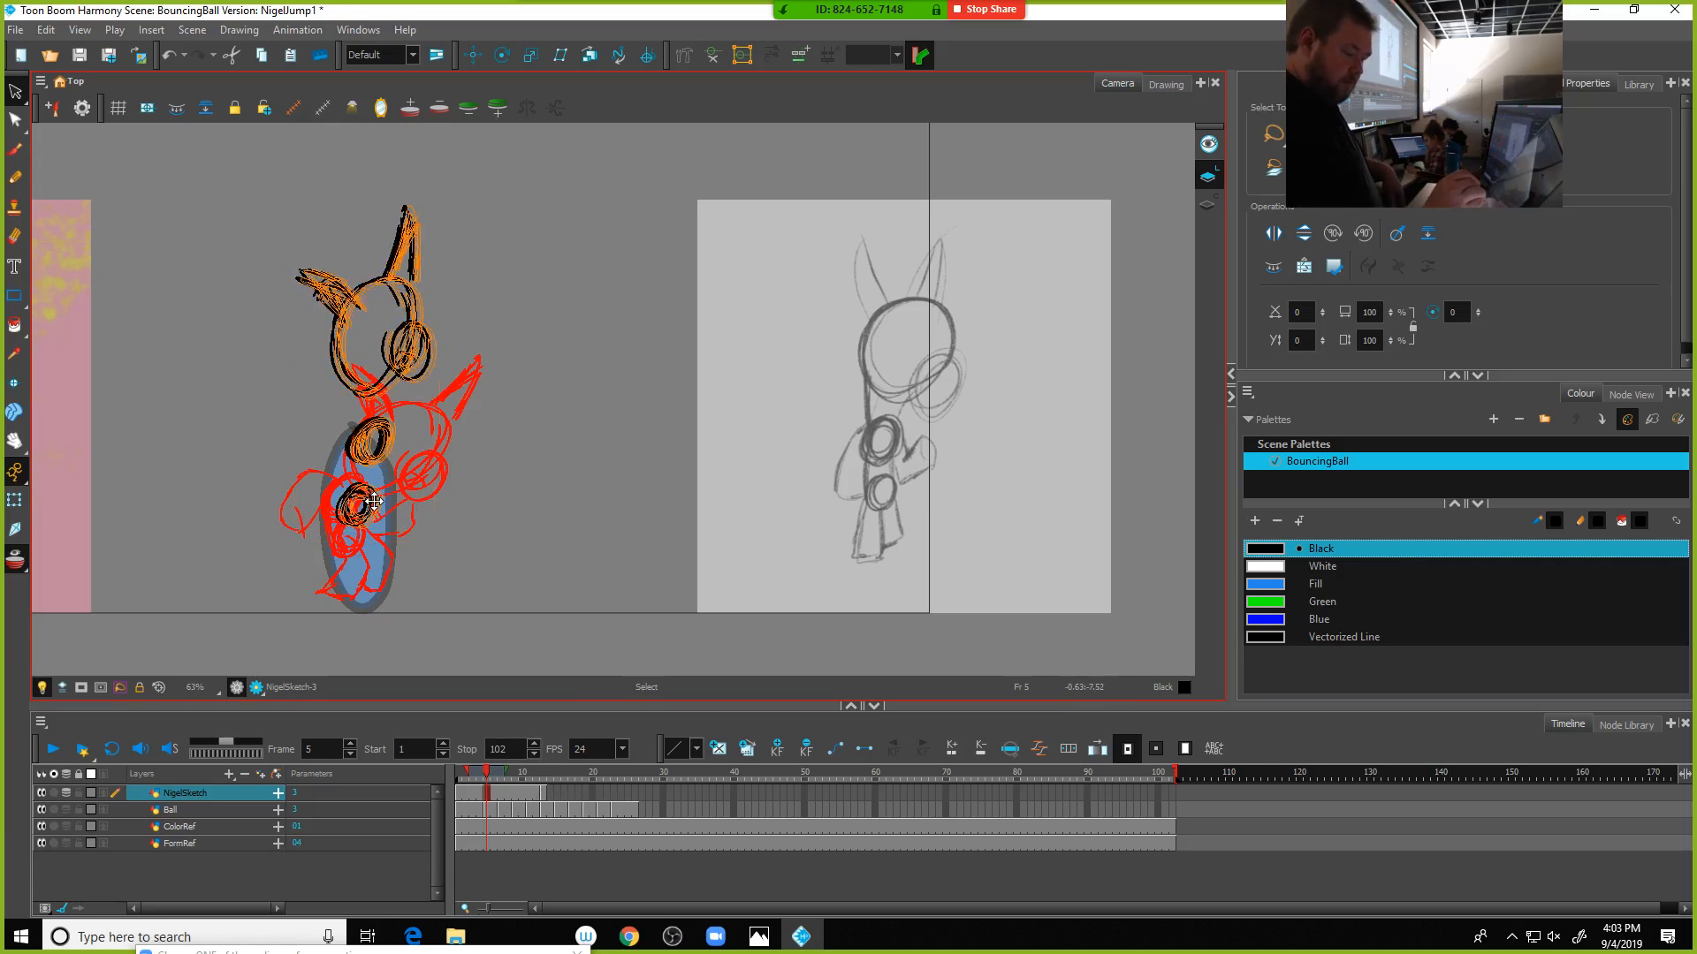
drag(374, 501, 376, 503)
Try a line of action curving from above the head down through the body ovals to the feet
click(15, 148)
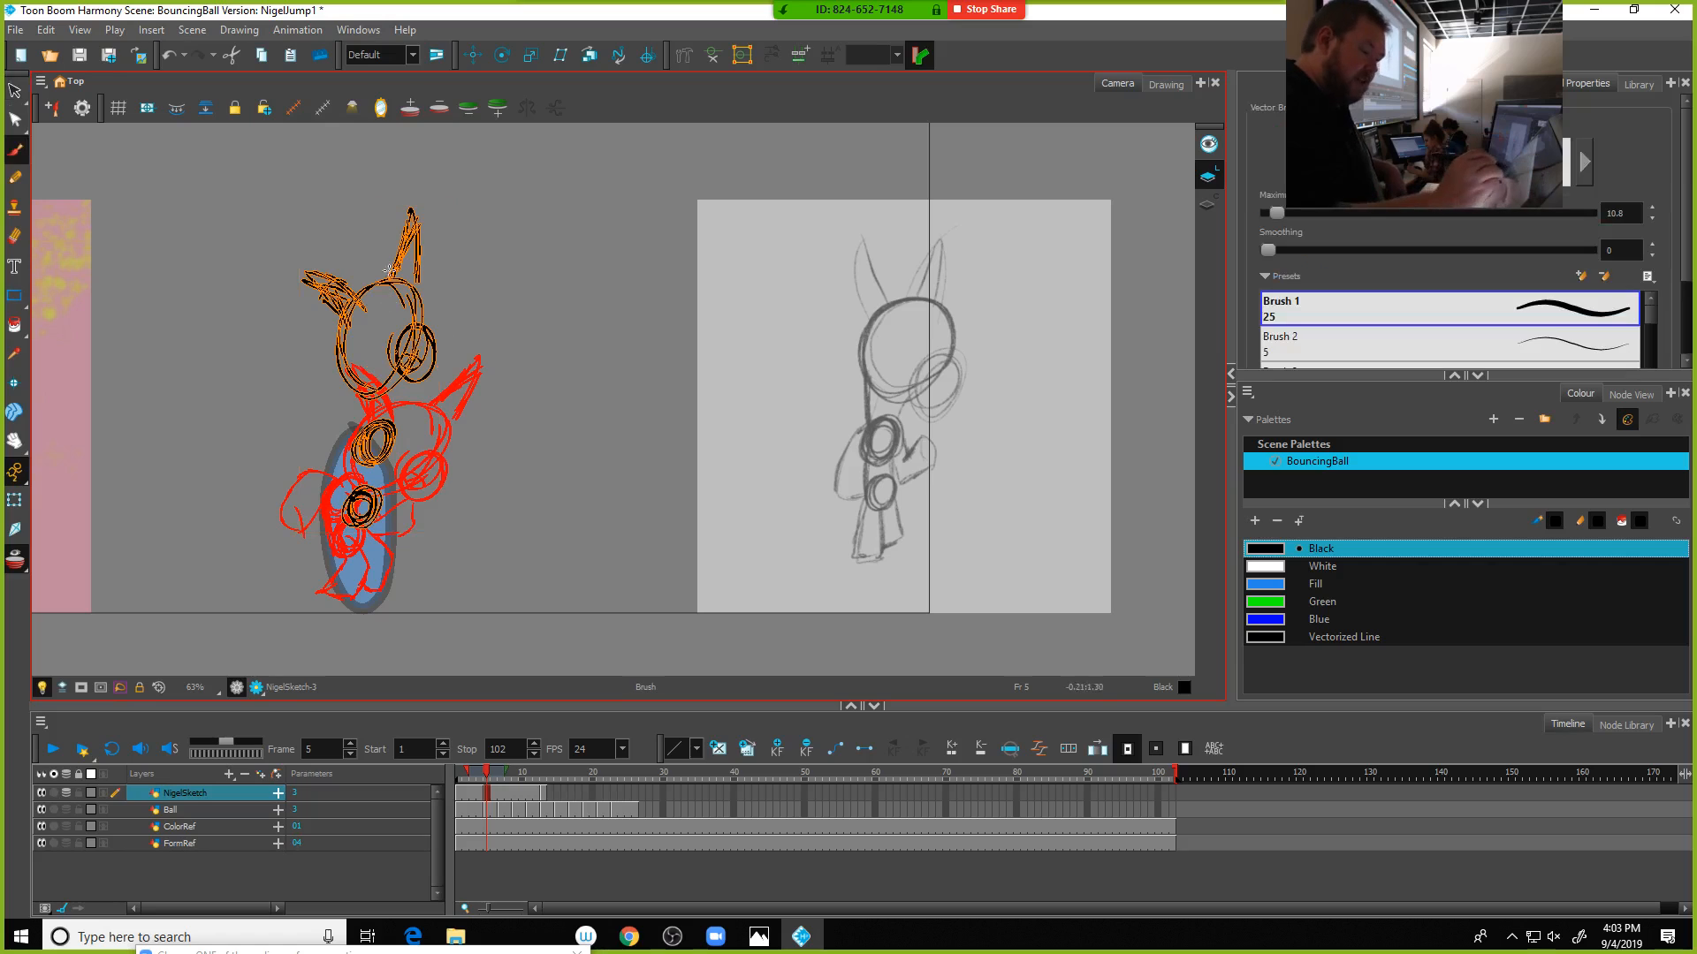
mouse_move(358, 238)
mouse_down()
mouse_move(380, 424)
mouse_move(372, 509)
mouse_move(329, 588)
mouse_up()
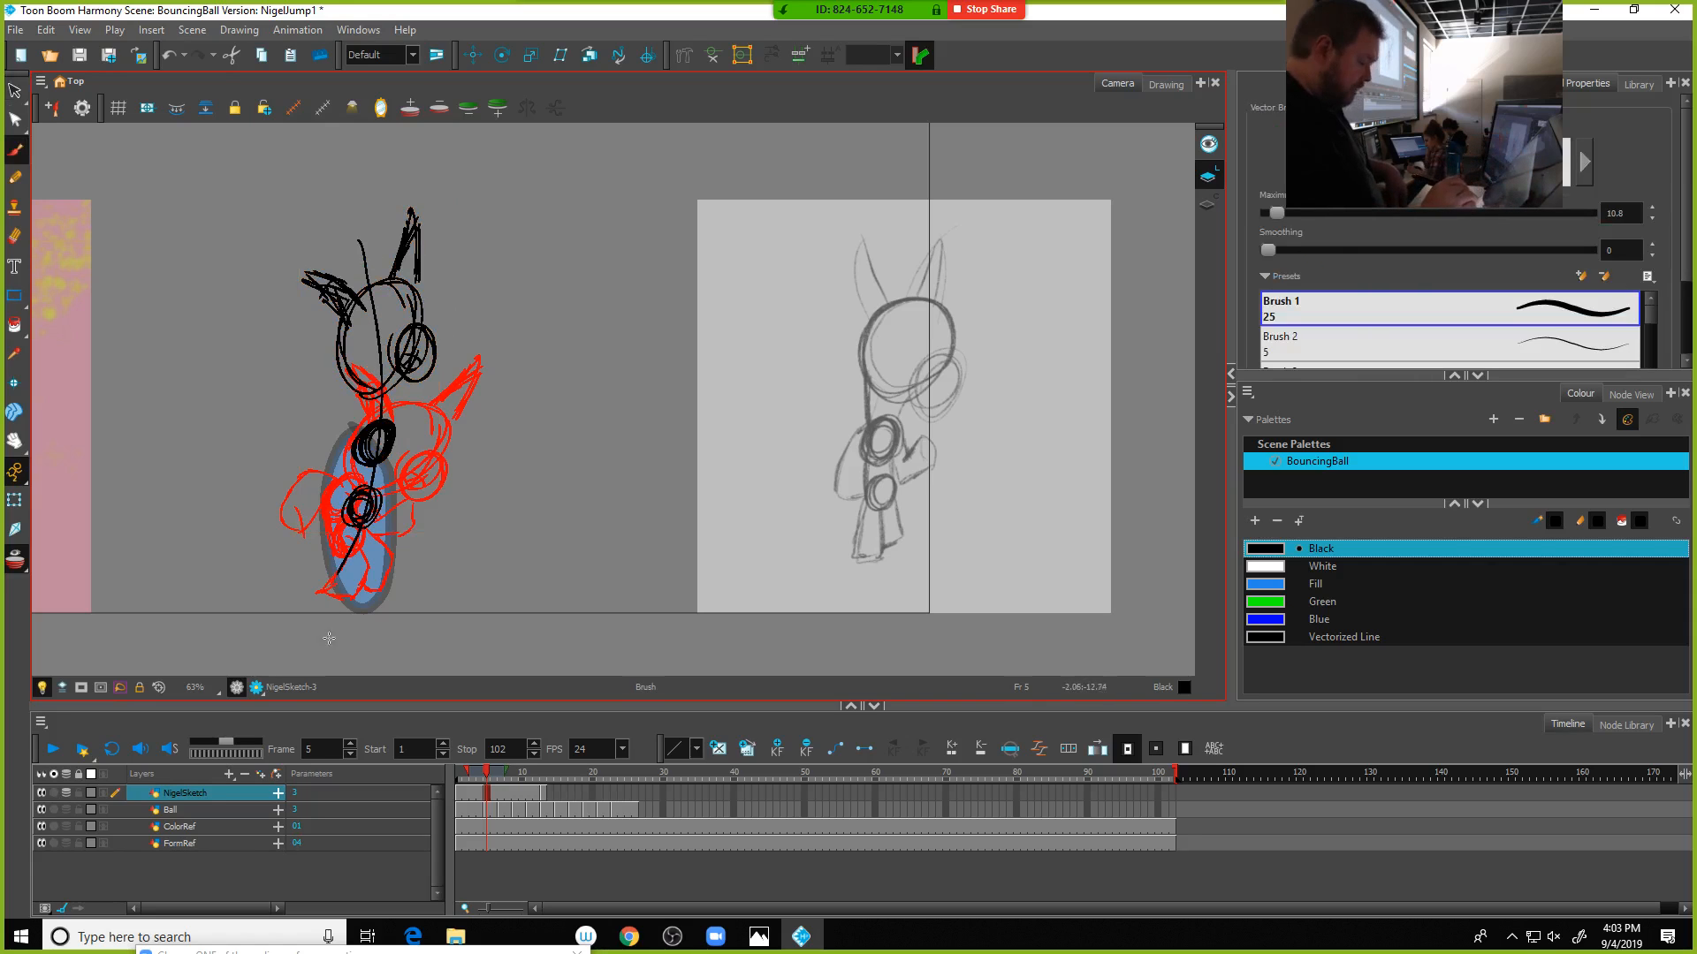
key(ctrl+z)
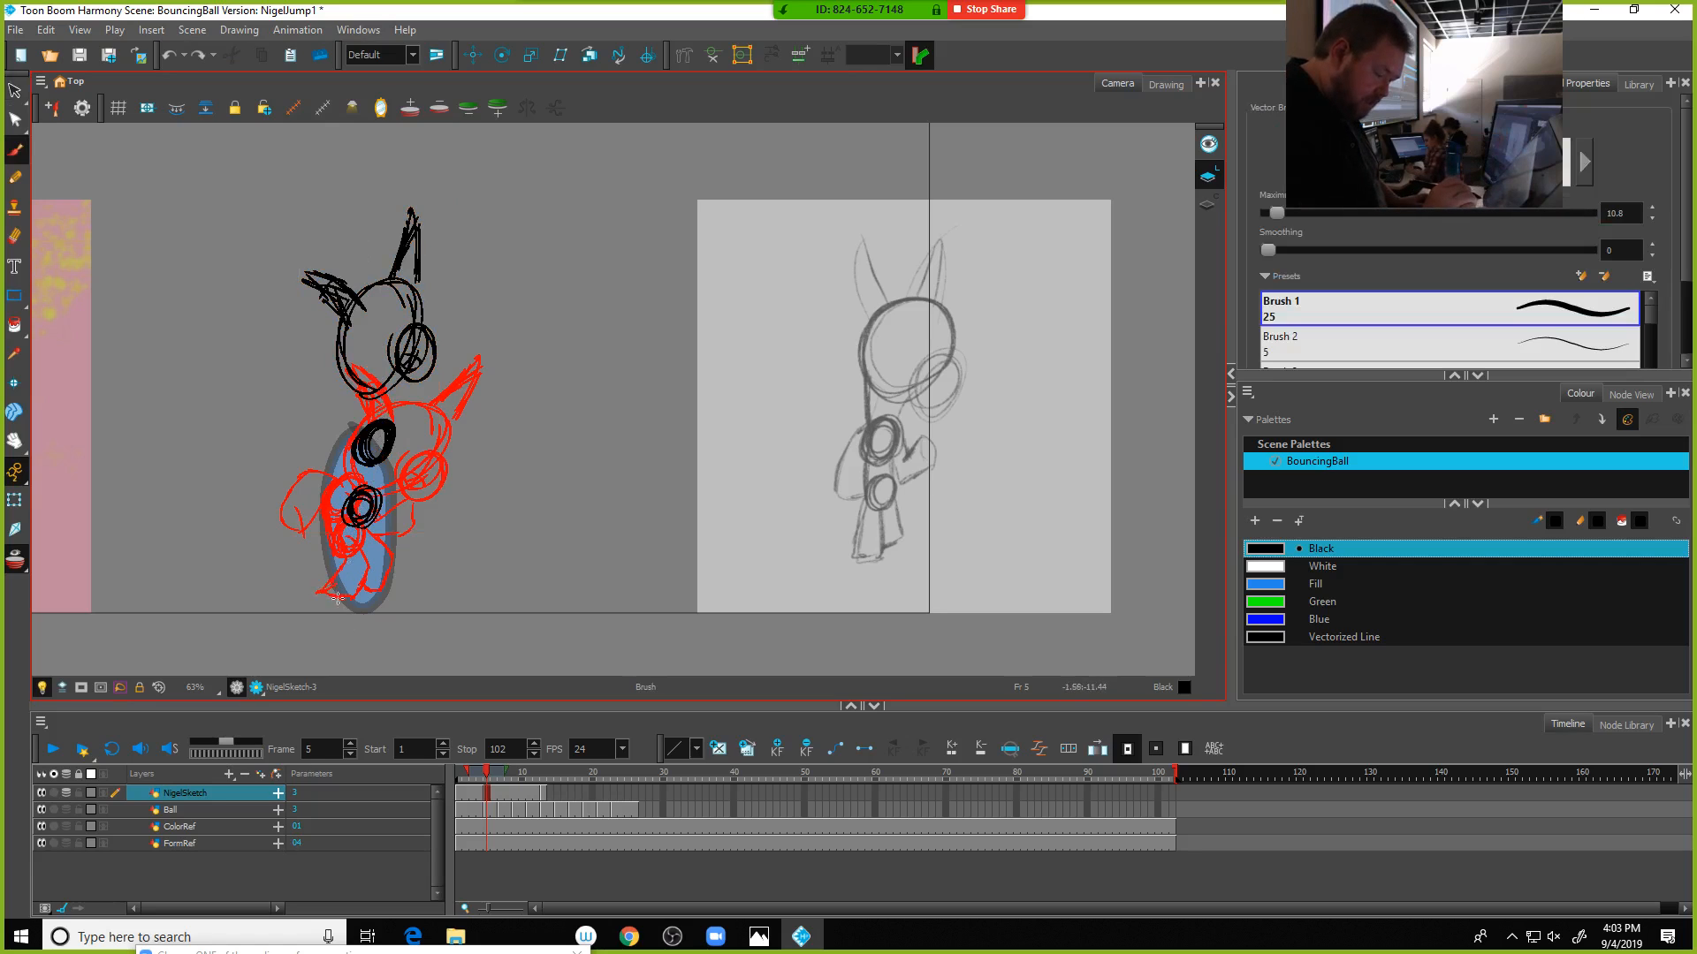
Brush the standing leg and foot from the hip oval down to the ground, redoing the foot strokes
drag(346, 570, 343, 580)
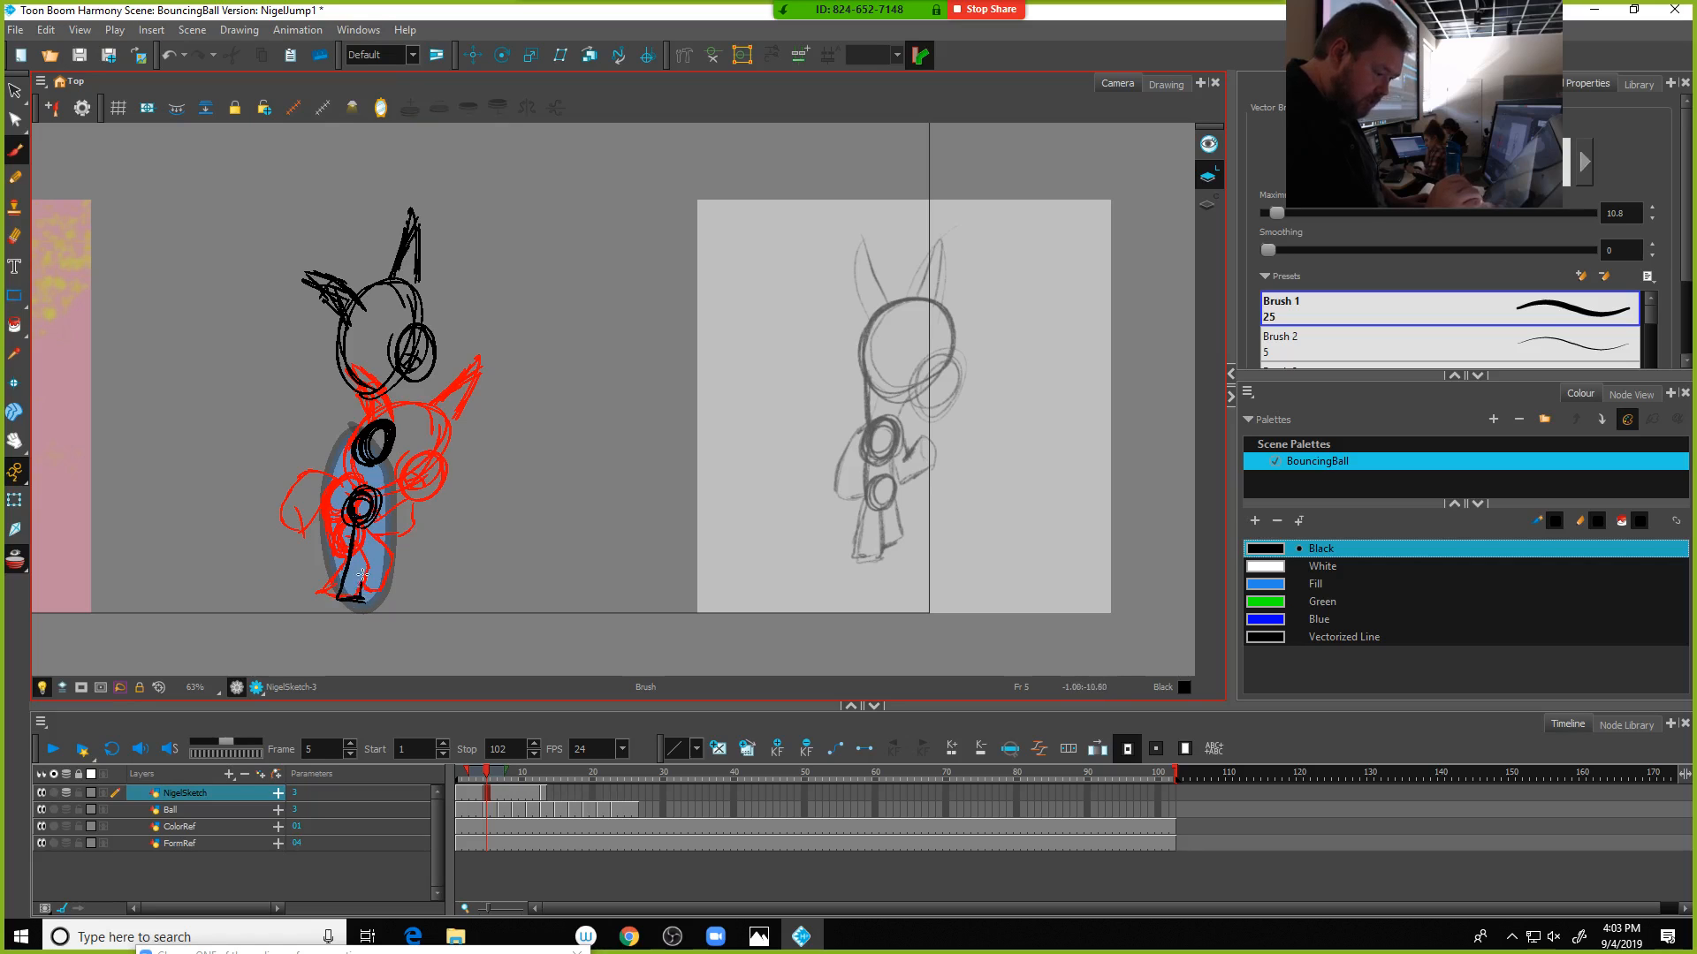
key(ctrl)
key(ctrl+z)
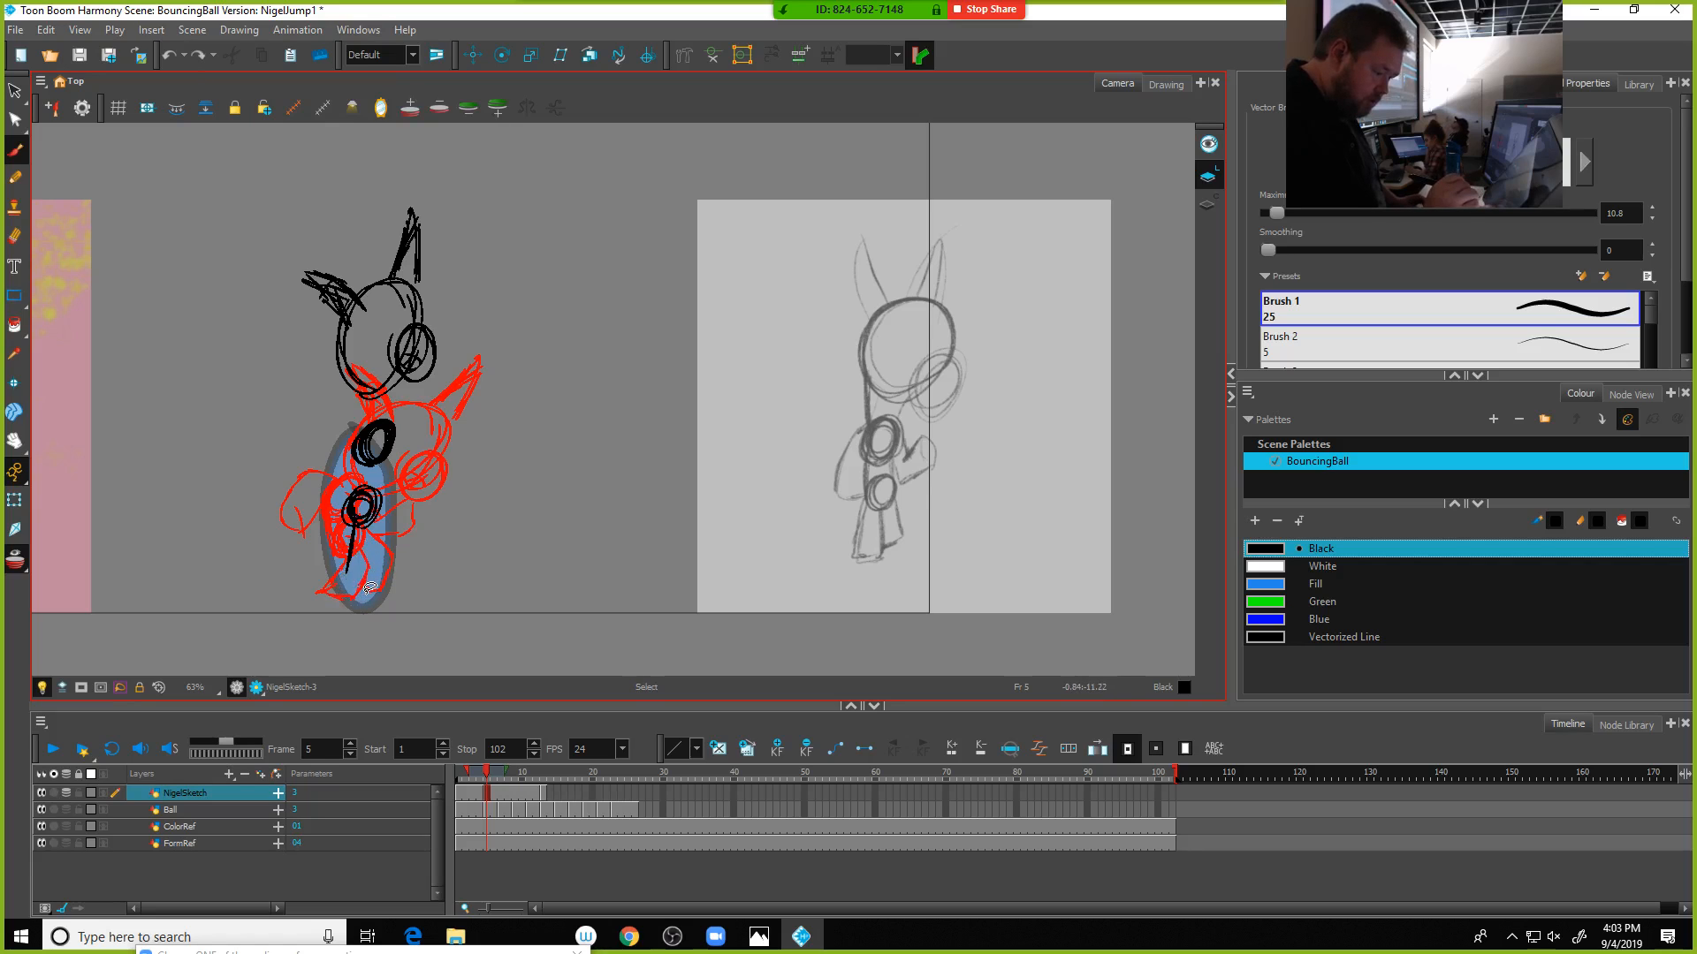
drag(341, 569, 331, 584)
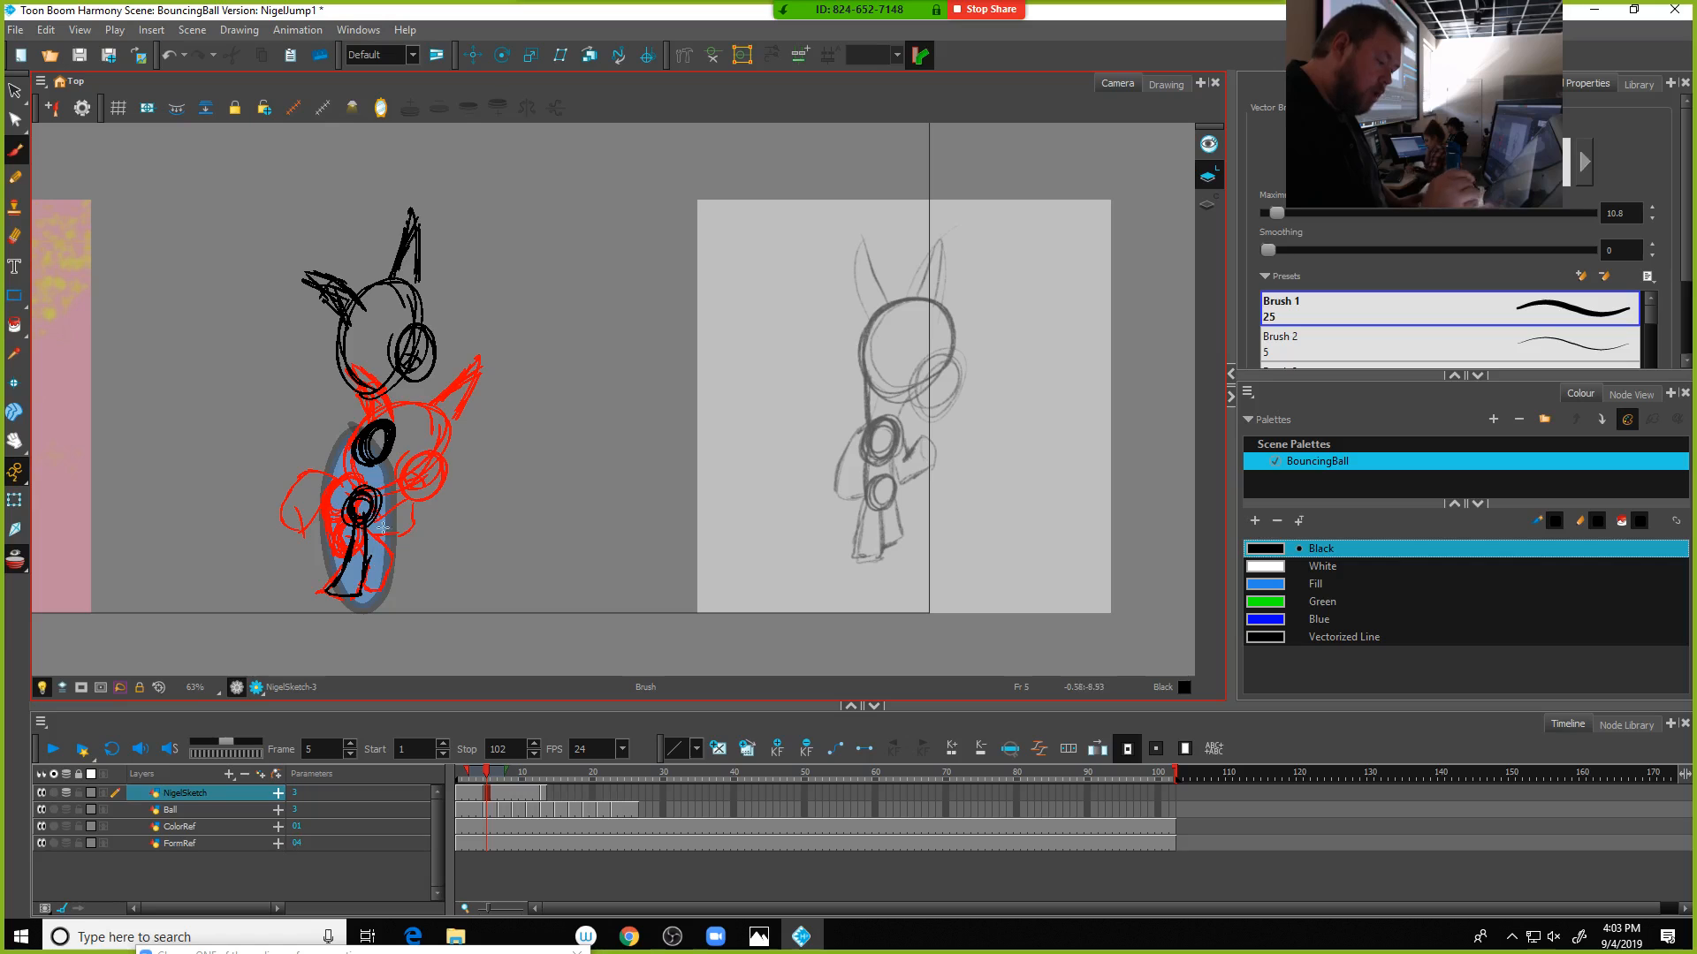
Brush the second leg bent forward at the knee from the hips, and thicken the standing leg's outline
drag(376, 535, 391, 570)
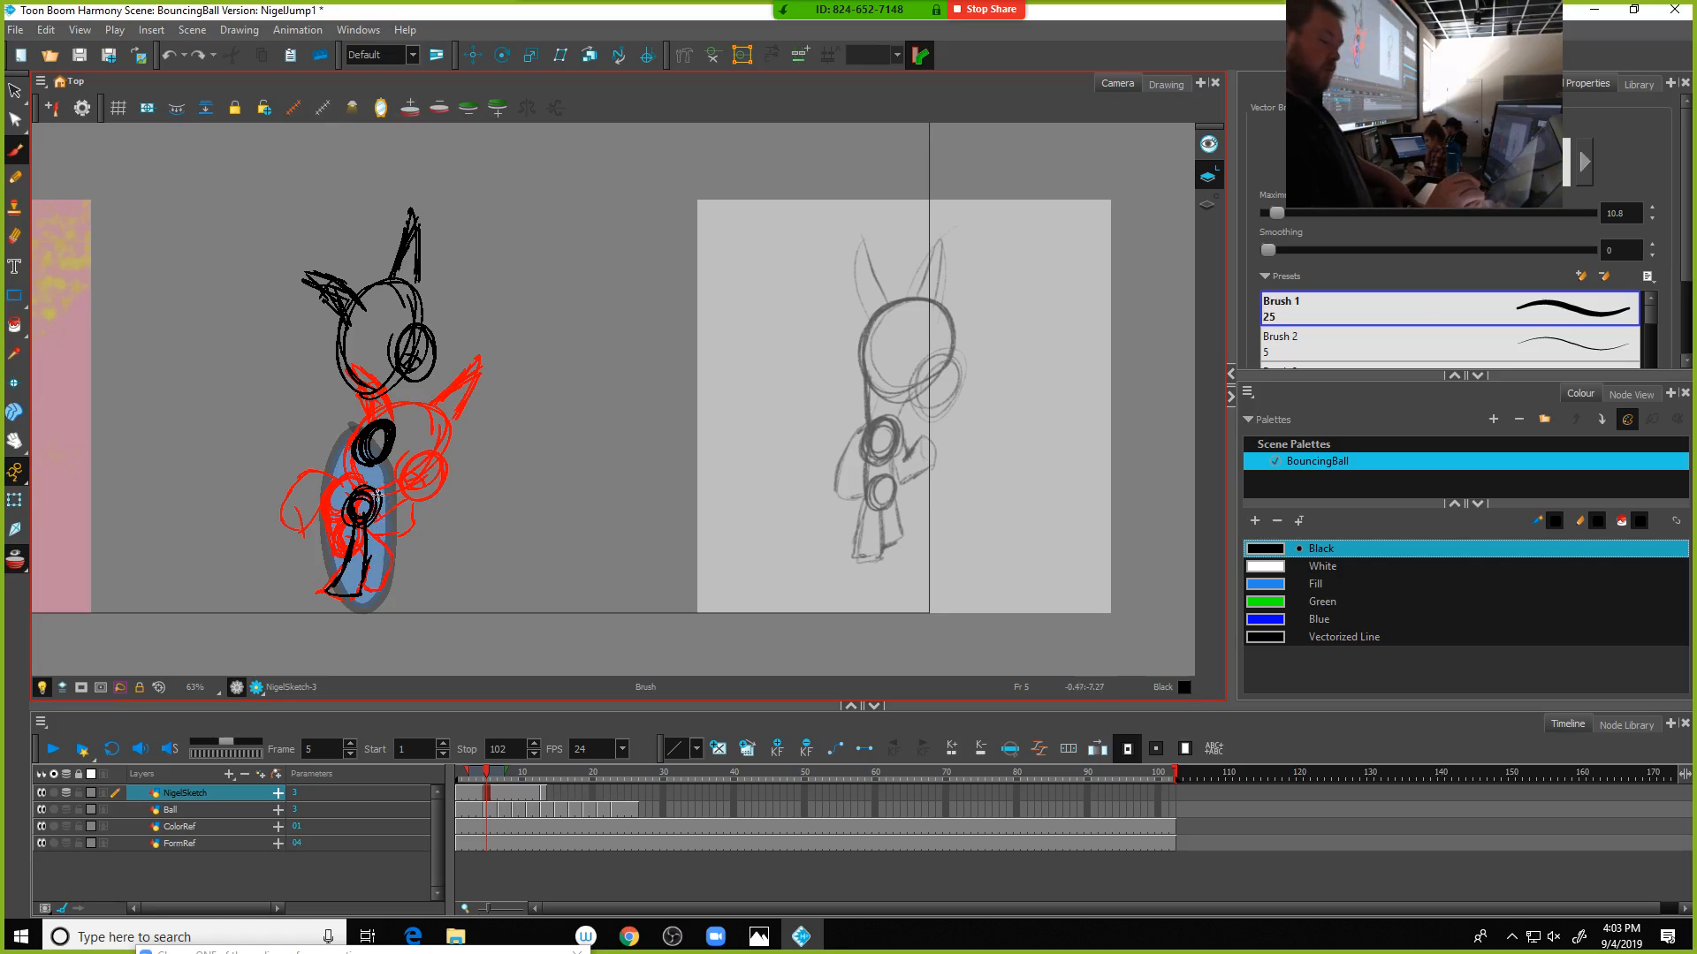
mouse_move(378, 497)
mouse_down()
mouse_move(407, 477)
mouse_move(402, 534)
mouse_move(374, 535)
mouse_move(356, 511)
mouse_move(339, 583)
mouse_up()
mouse_move(350, 552)
mouse_down()
mouse_move(336, 593)
mouse_move(371, 585)
mouse_move(371, 550)
mouse_move(336, 583)
mouse_up()
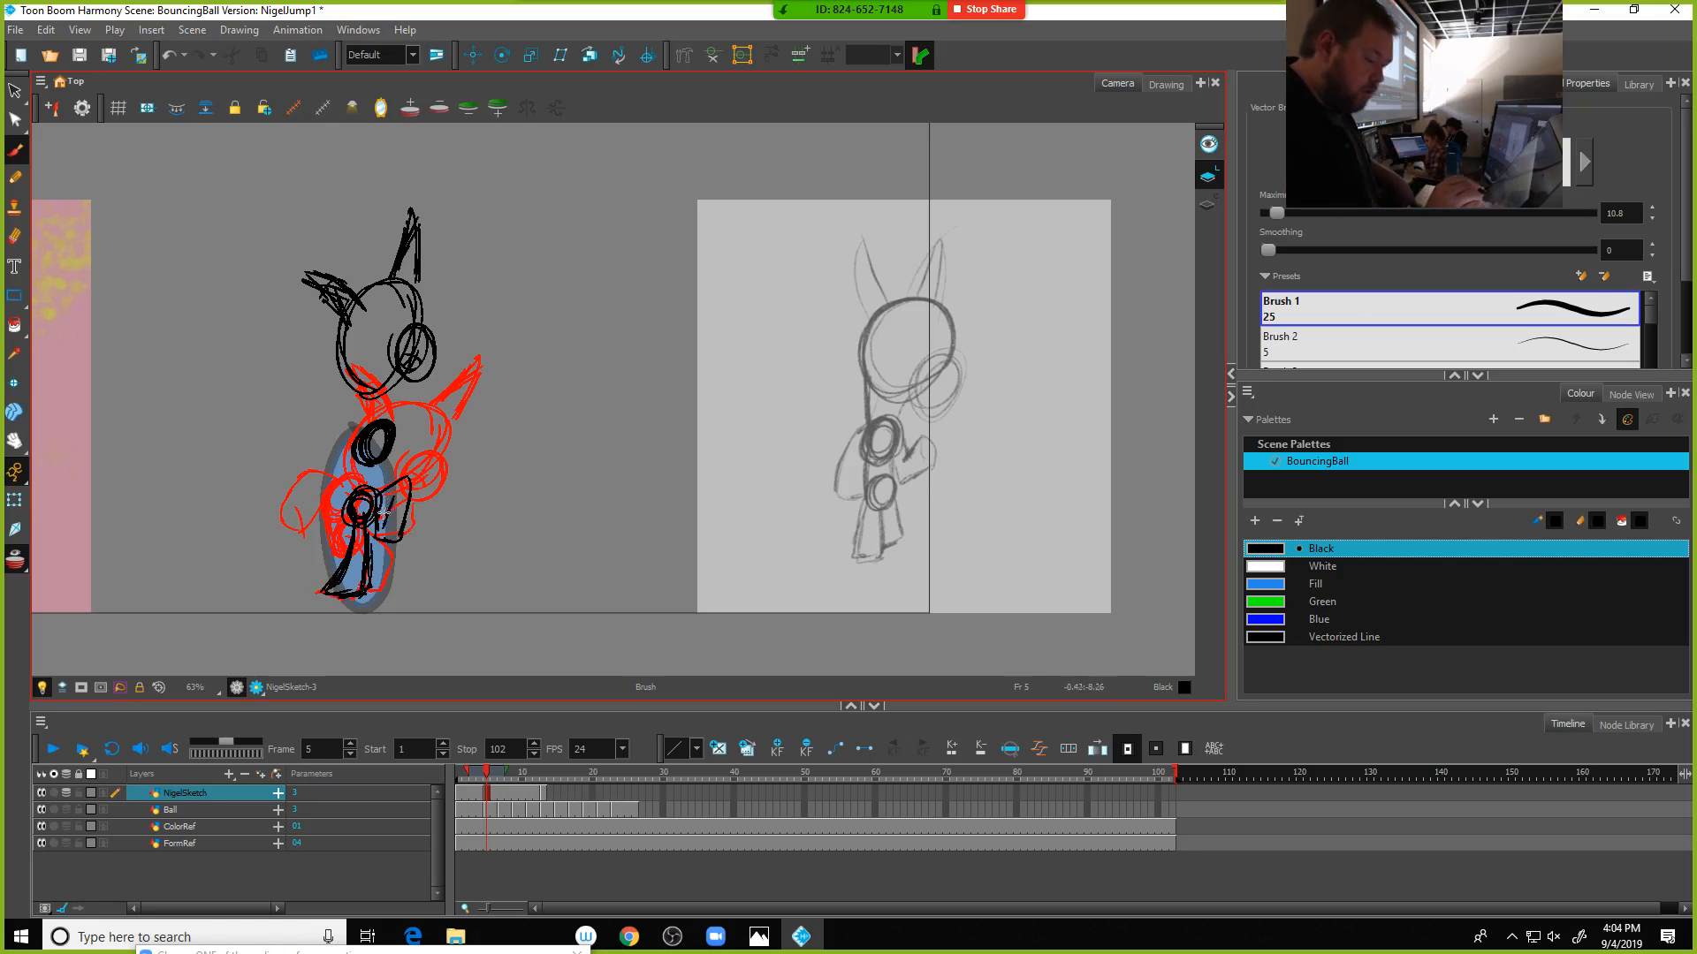
drag(384, 513, 383, 527)
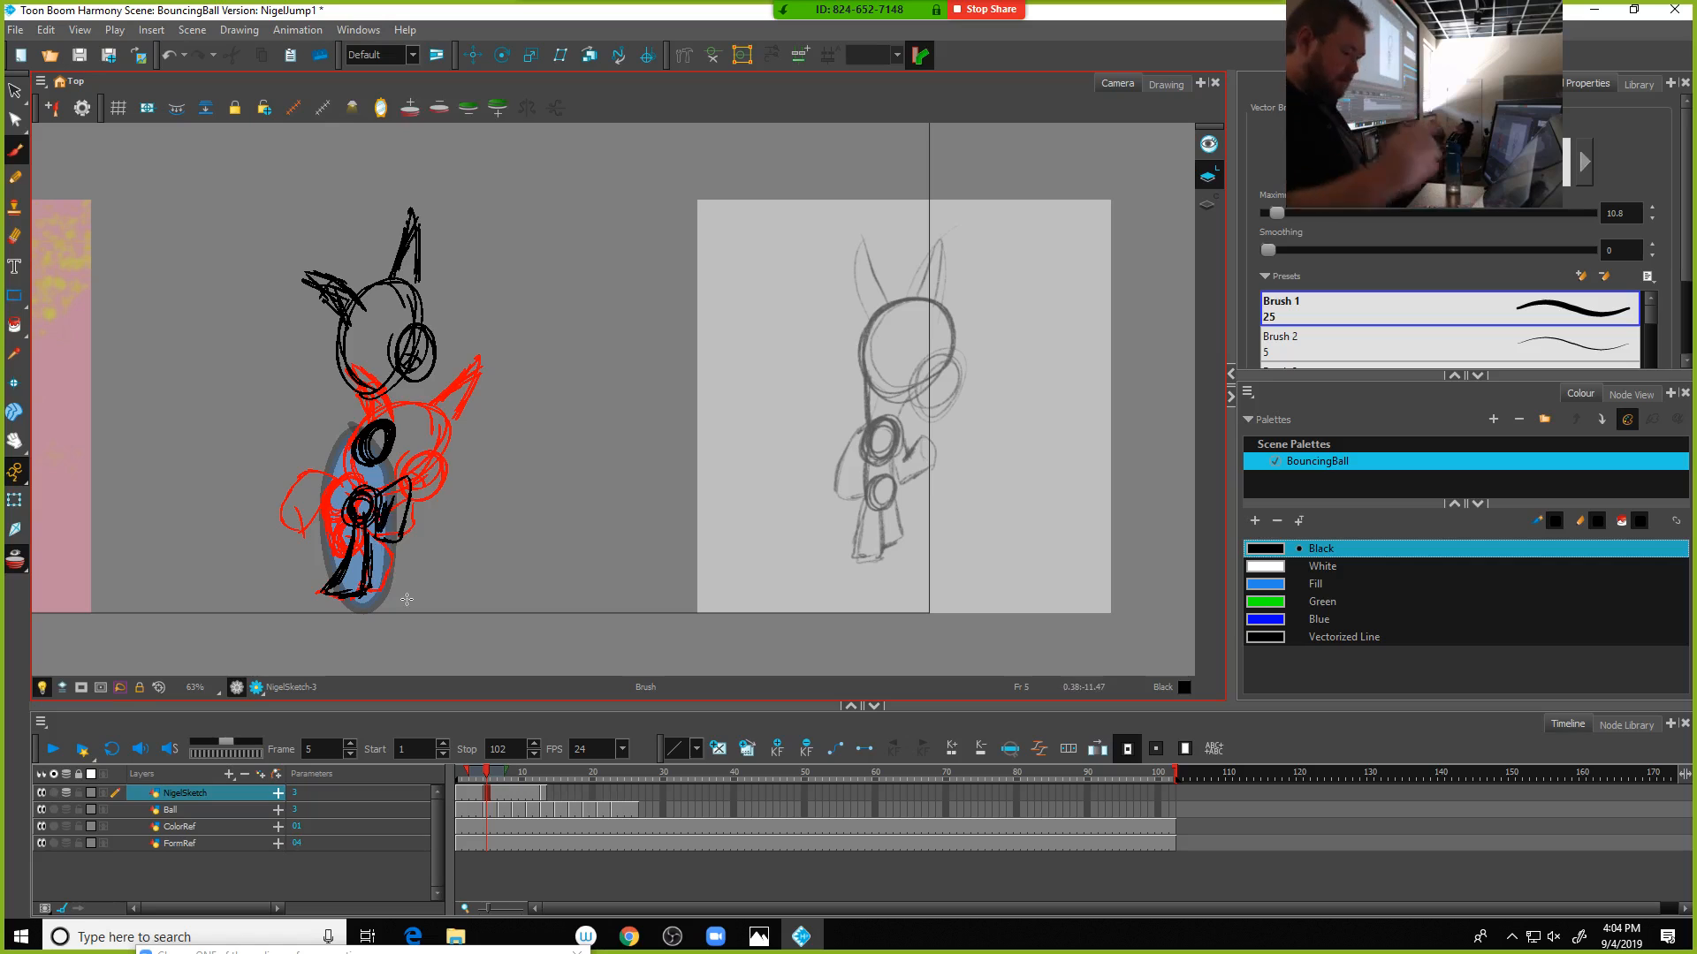
Brush the torso and neck lines joining the hips to the head, and nudge the head slightly right
mouse_move(357, 461)
mouse_down()
mouse_move(352, 501)
mouse_move(388, 435)
mouse_move(382, 496)
mouse_move(379, 415)
mouse_move(356, 440)
mouse_move(358, 373)
mouse_up()
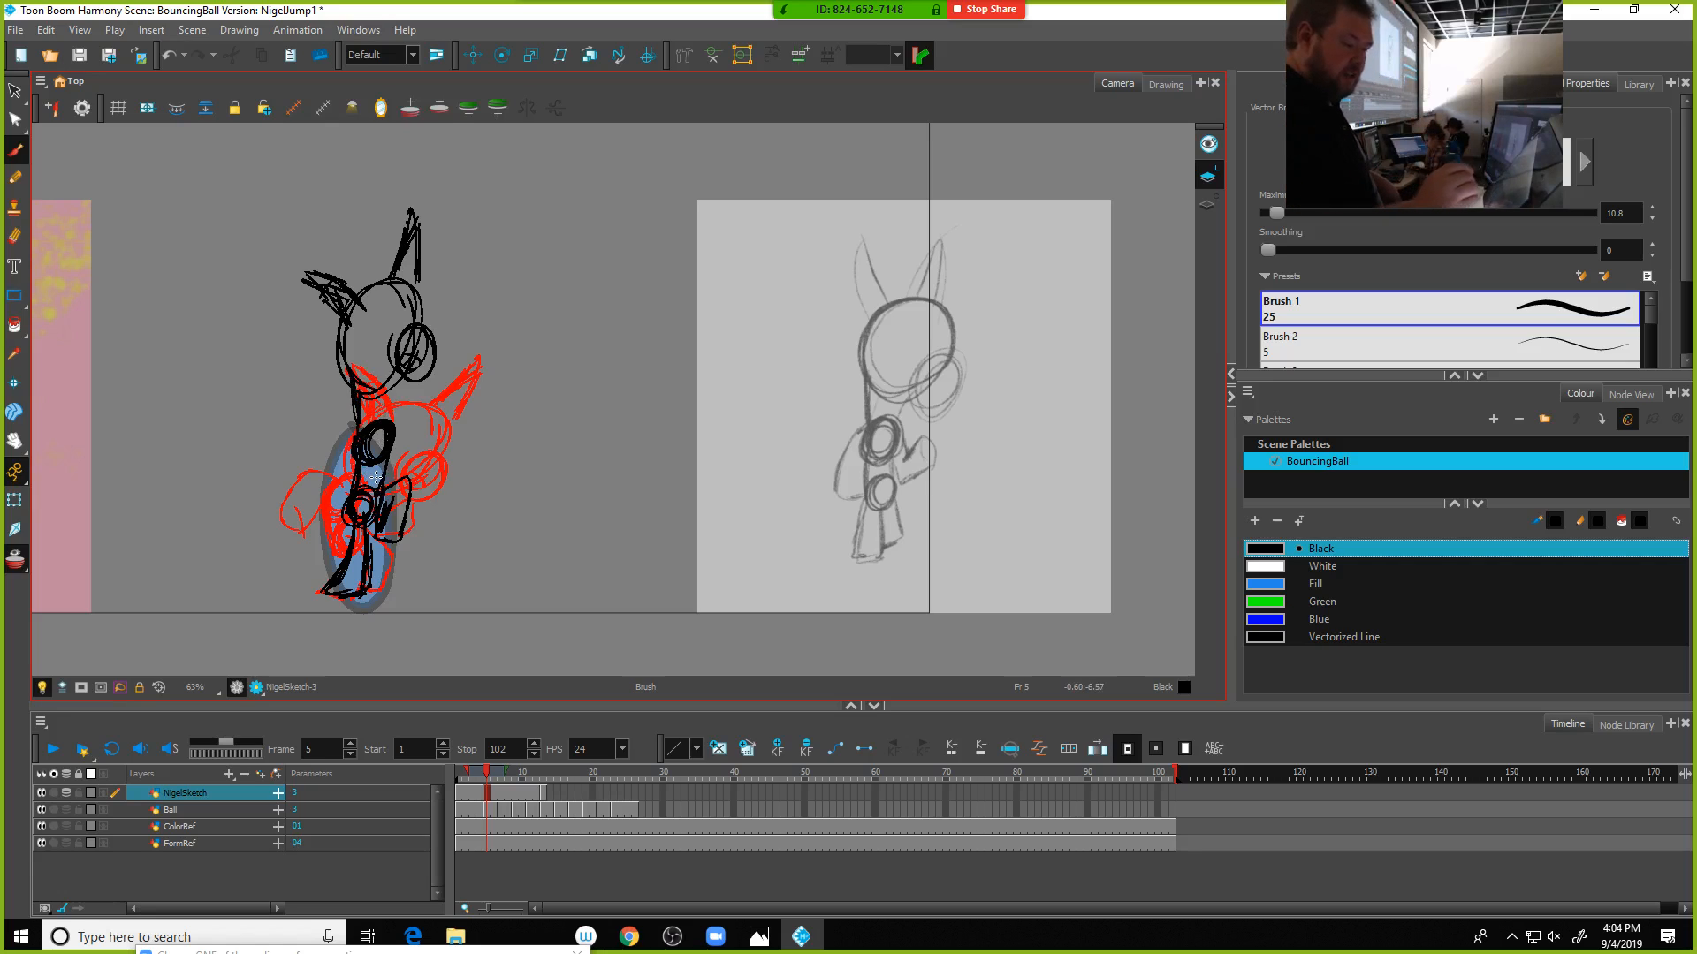
key(alt+s)
mouse_move(469, 223)
mouse_down()
mouse_move(372, 214)
mouse_move(374, 344)
mouse_move(447, 307)
mouse_up()
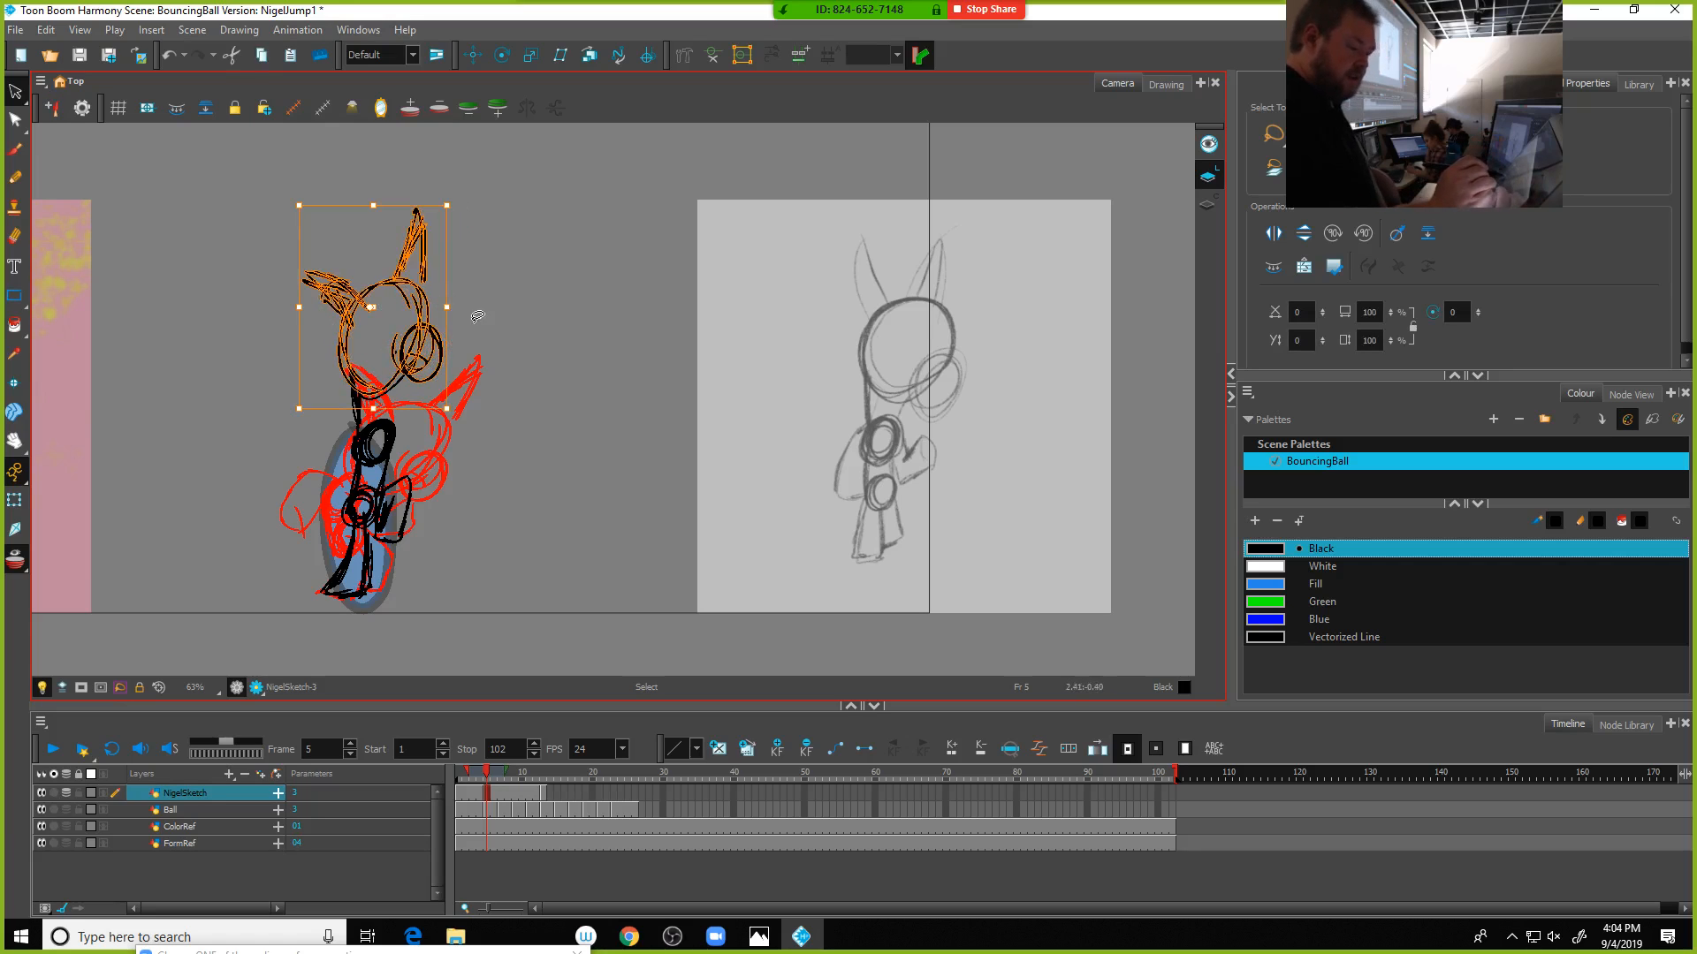
click(477, 316)
Strengthen the neck and back line, and brush an arm bent backward from the chest
click(15, 148)
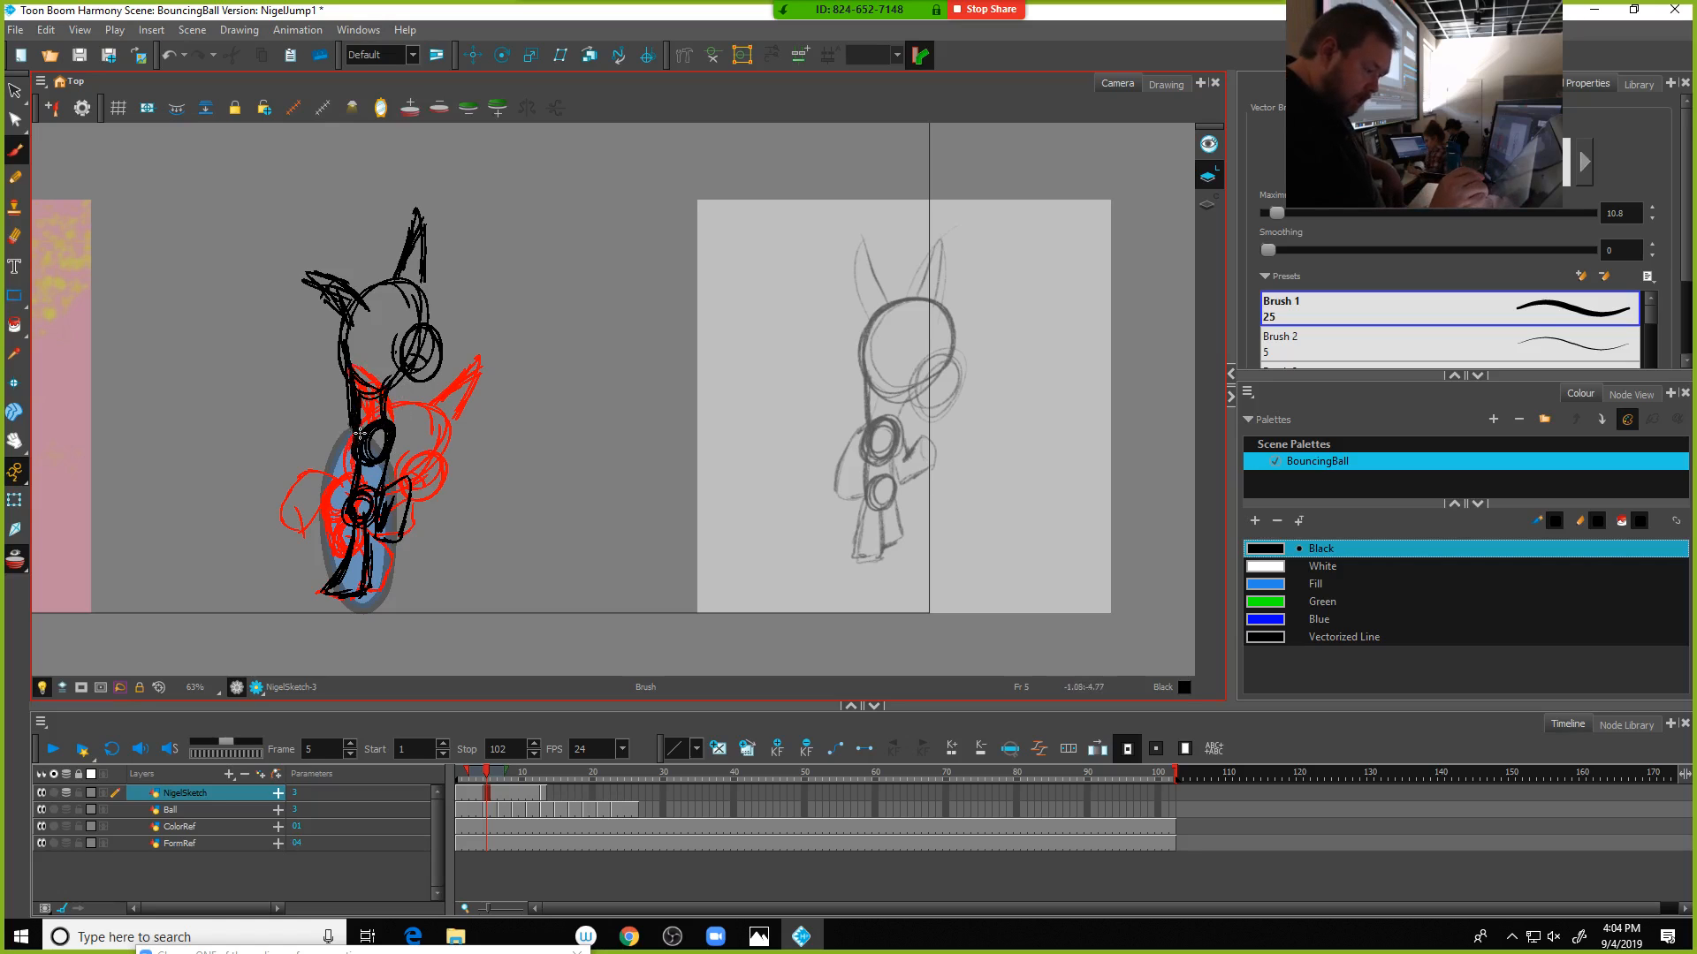
drag(328, 474, 308, 497)
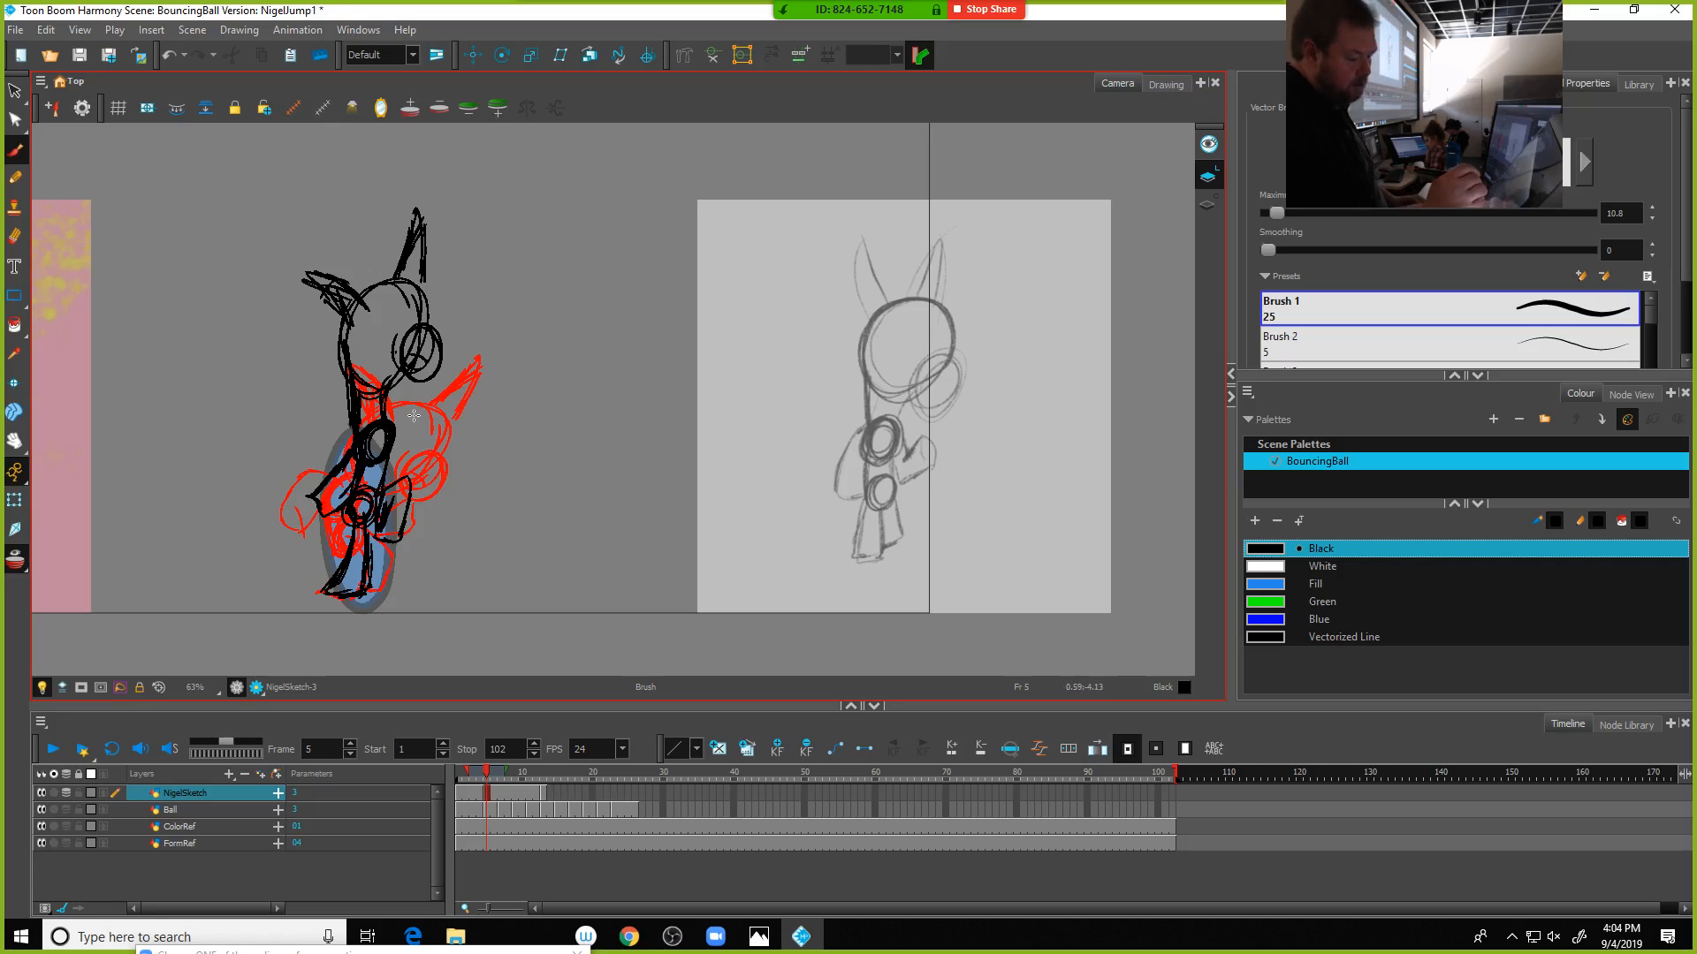
drag(355, 478, 340, 503)
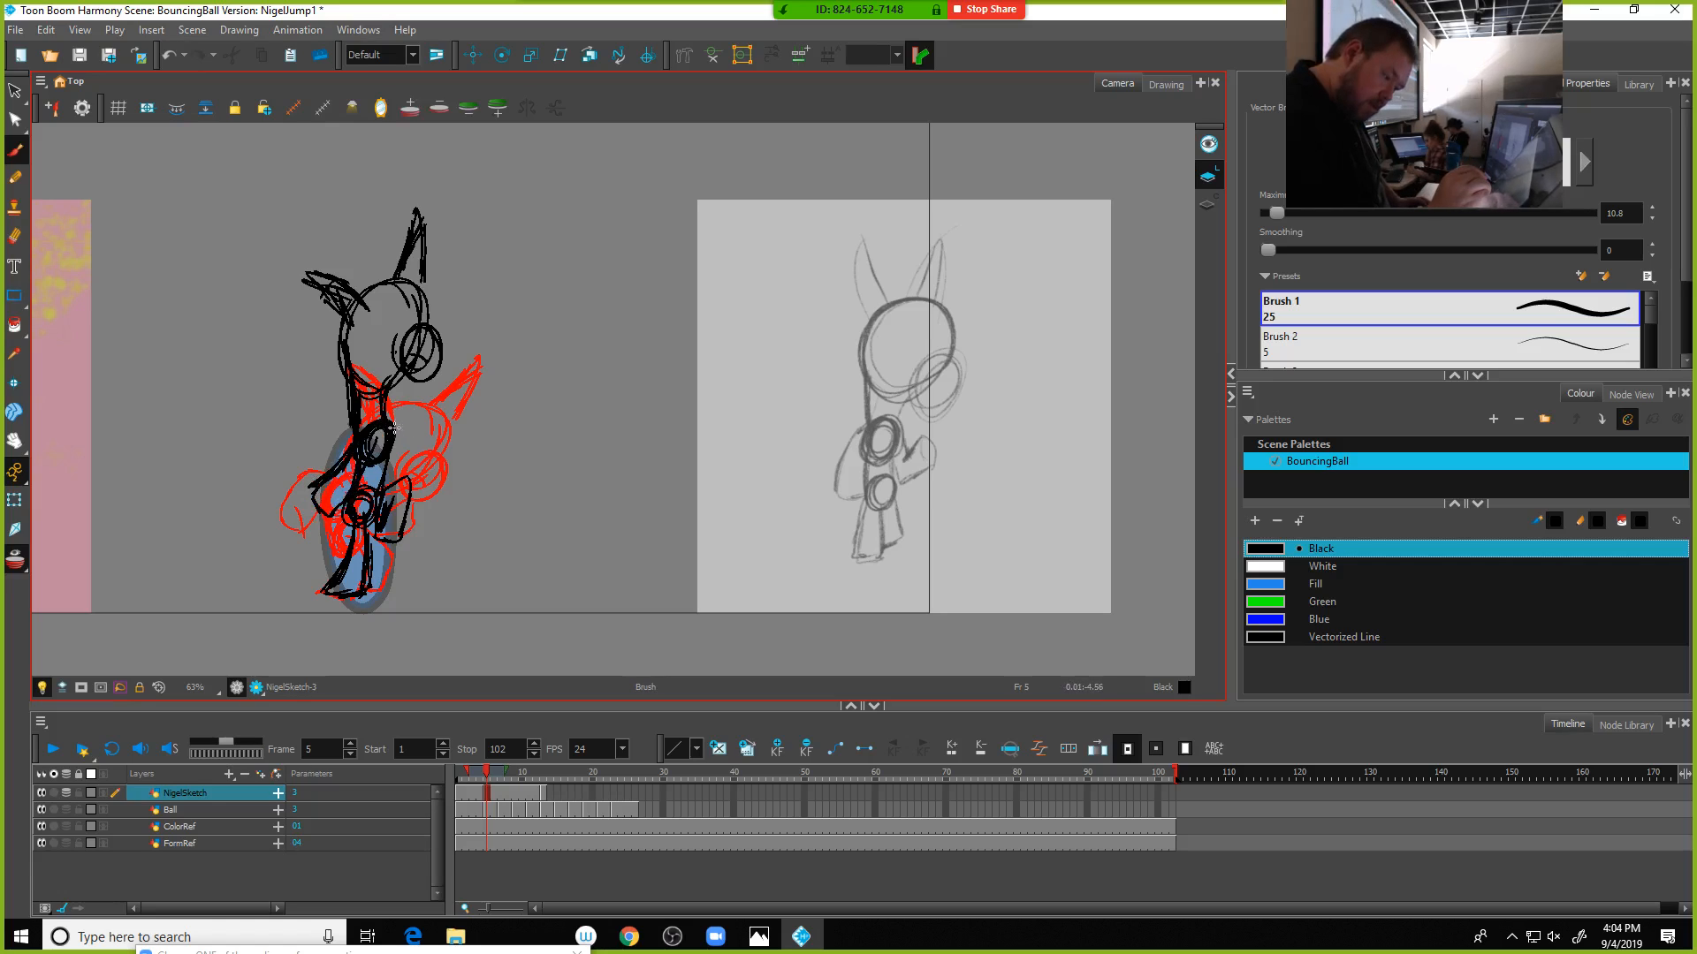
Undo the unsatisfactory arm strokes and brush the backward-bent arm again from the chest oval
key(ctrl+z)
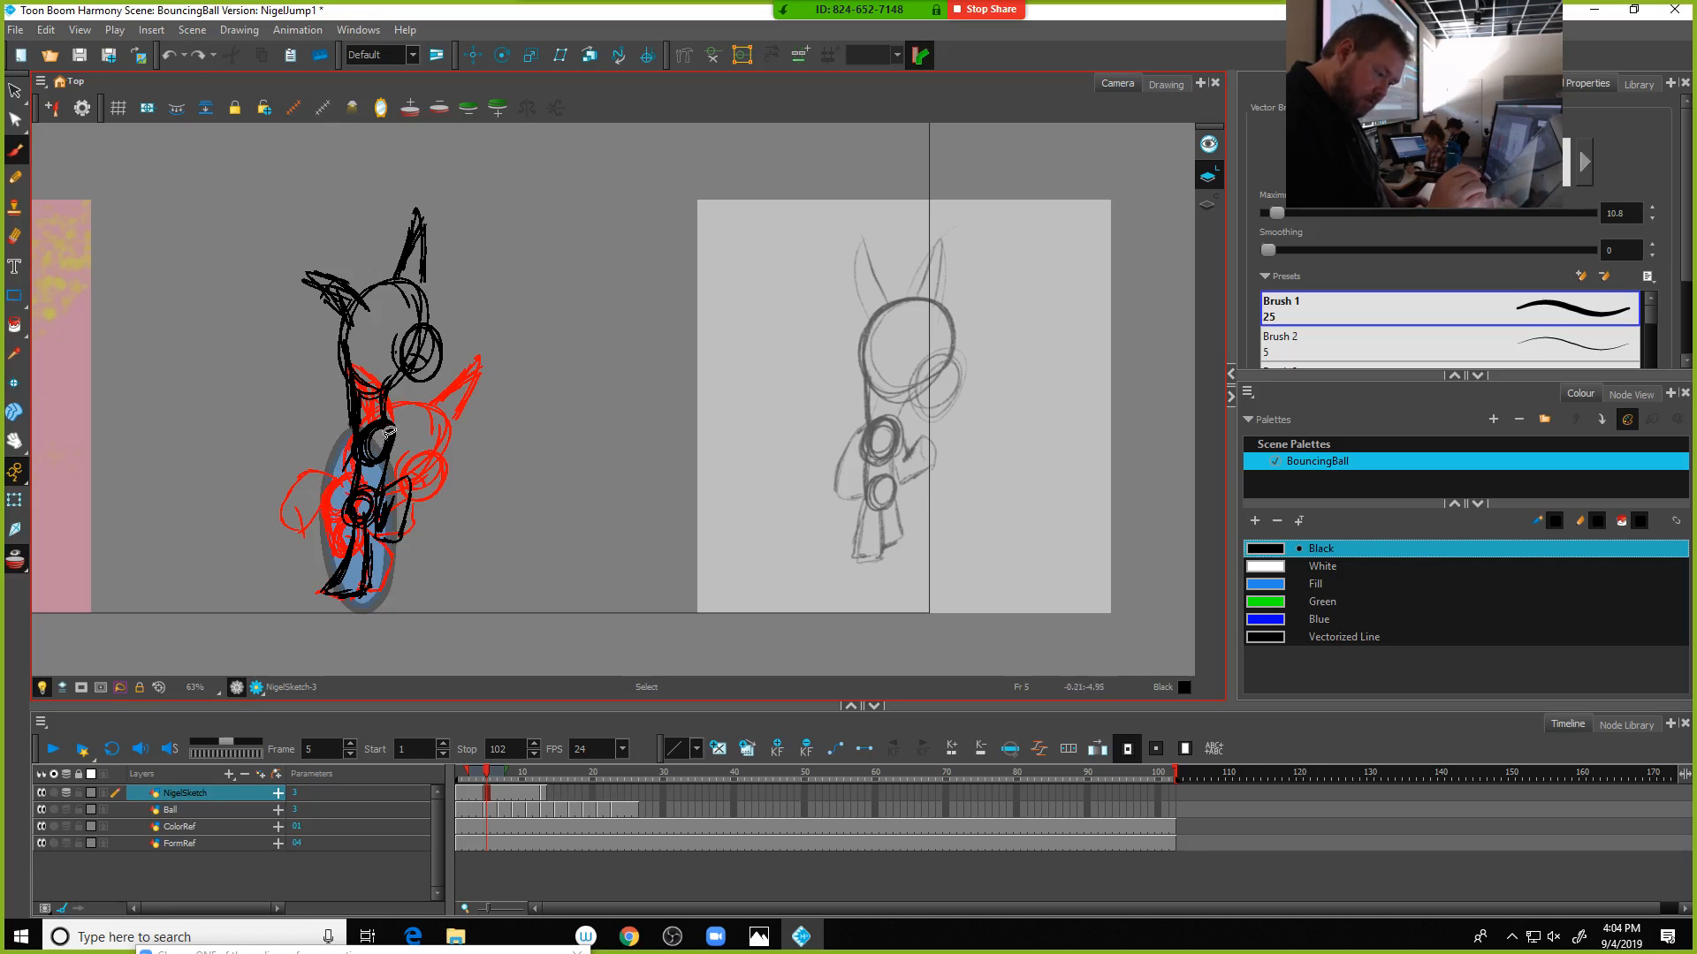
drag(336, 464, 349, 445)
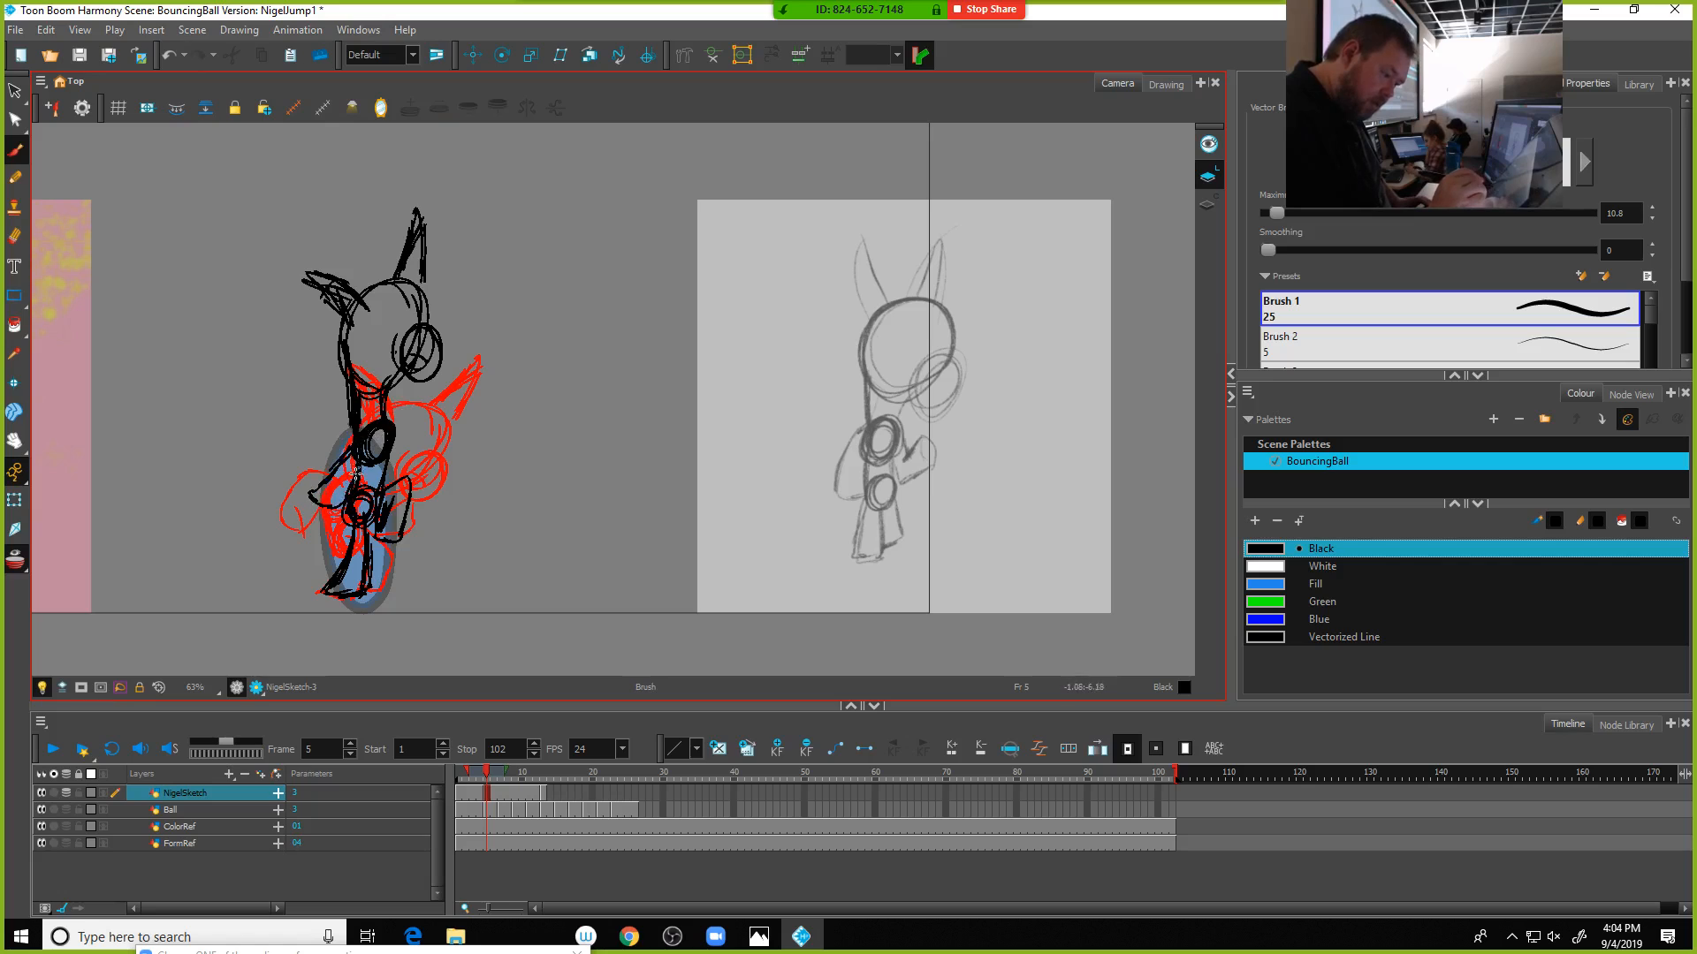
drag(342, 457, 311, 485)
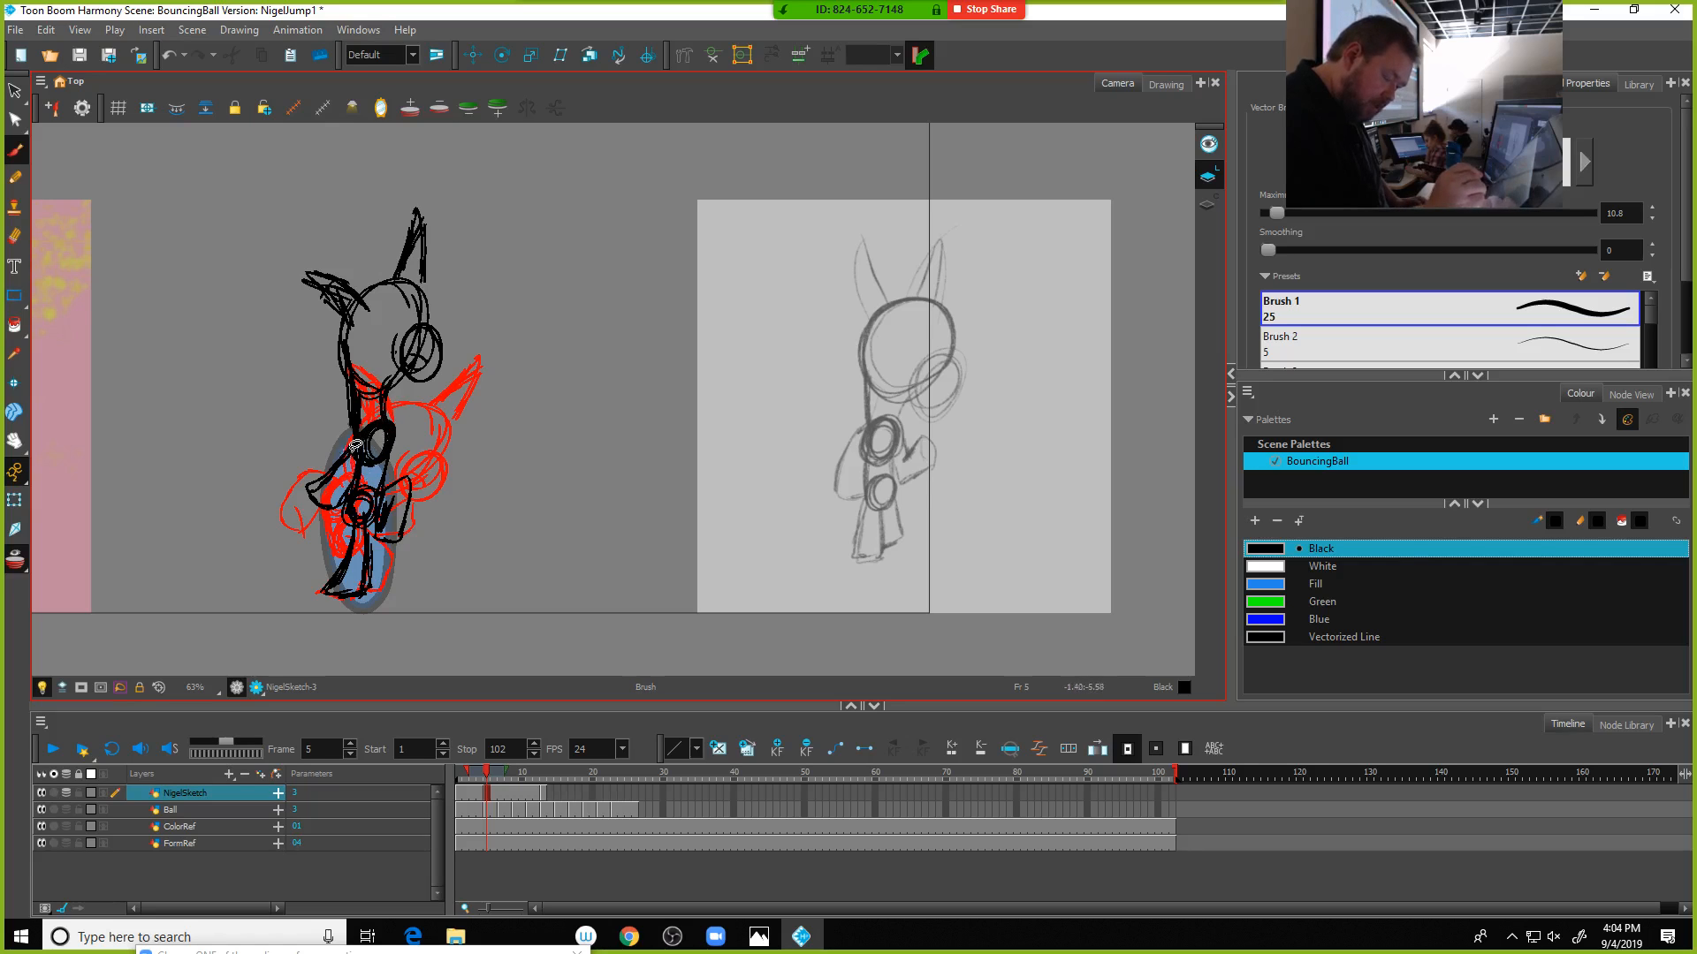
key(ctrl+z)
key(ctrl+z)
key(ctrl+z)
drag(360, 429, 321, 469)
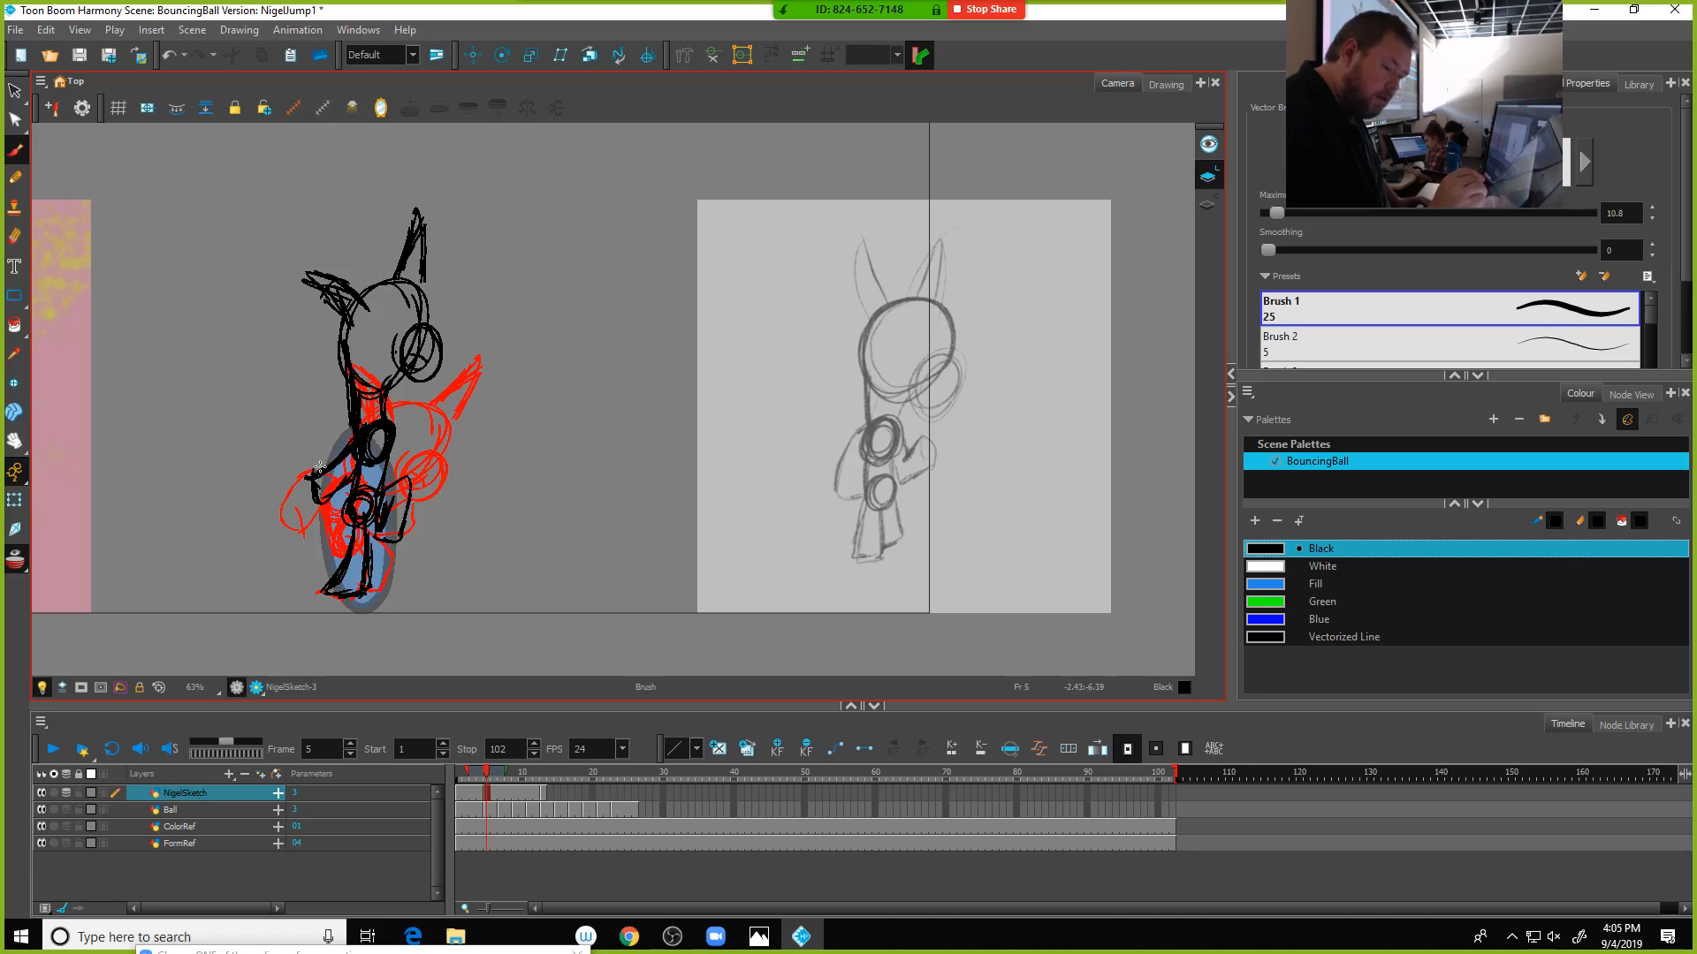
drag(360, 432, 308, 473)
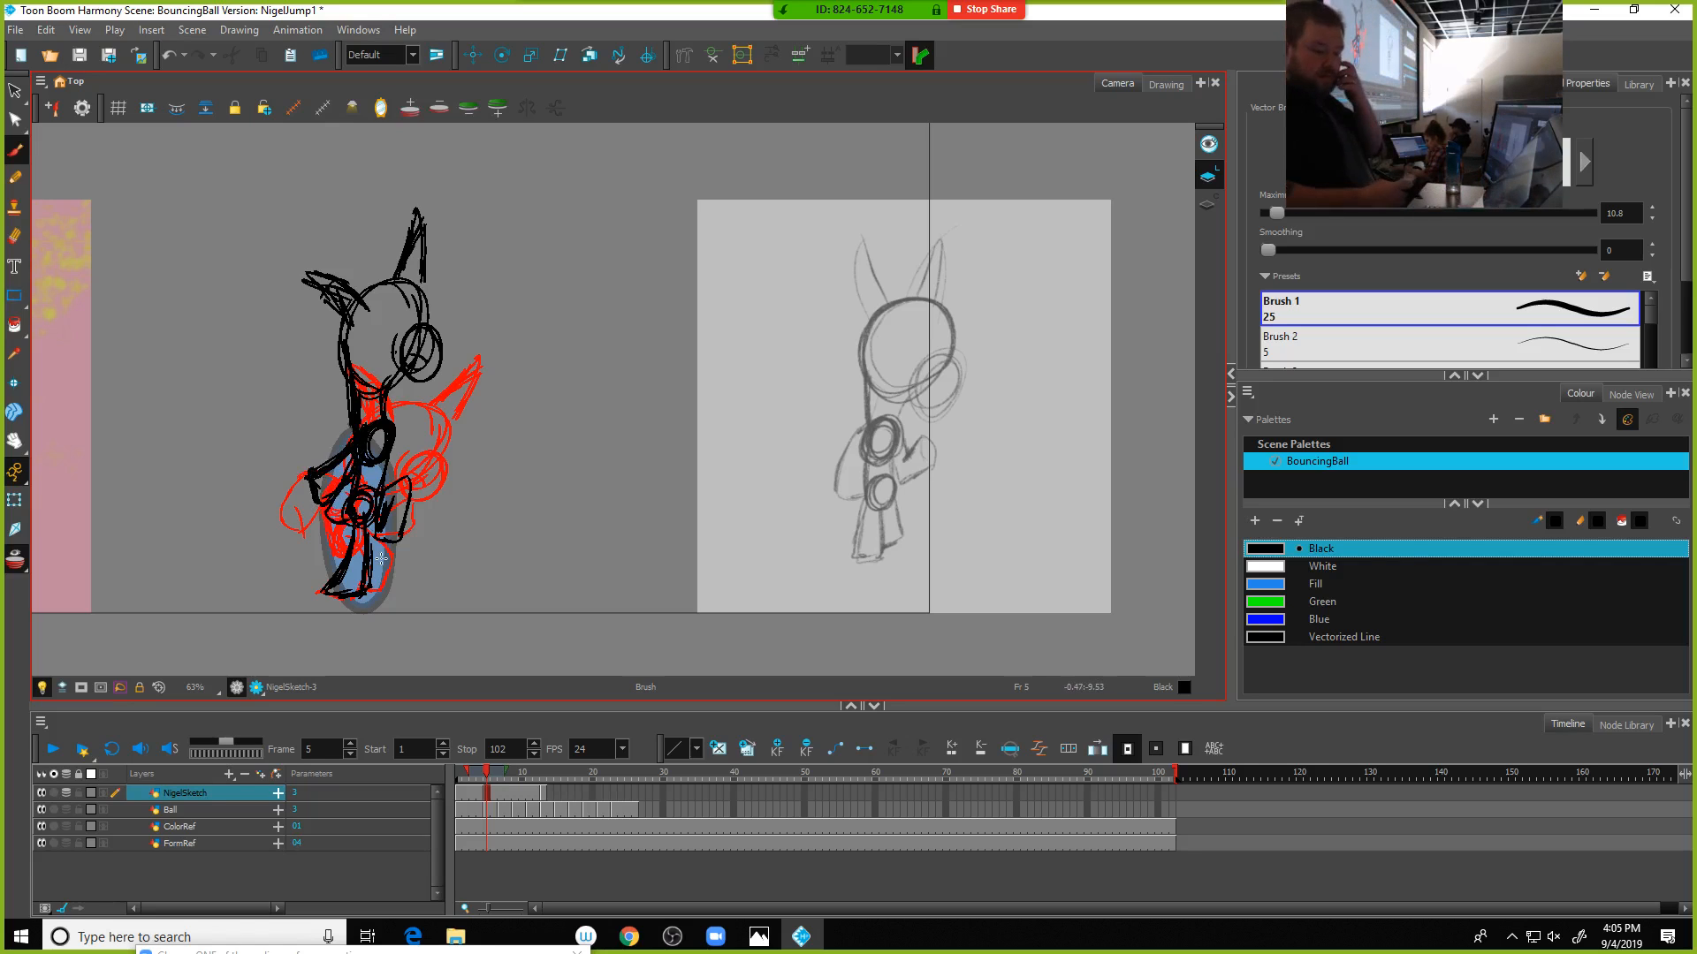
Move the selected head and ears slightly down and right, and brush the neck line connecting the head to the chest
click(14, 91)
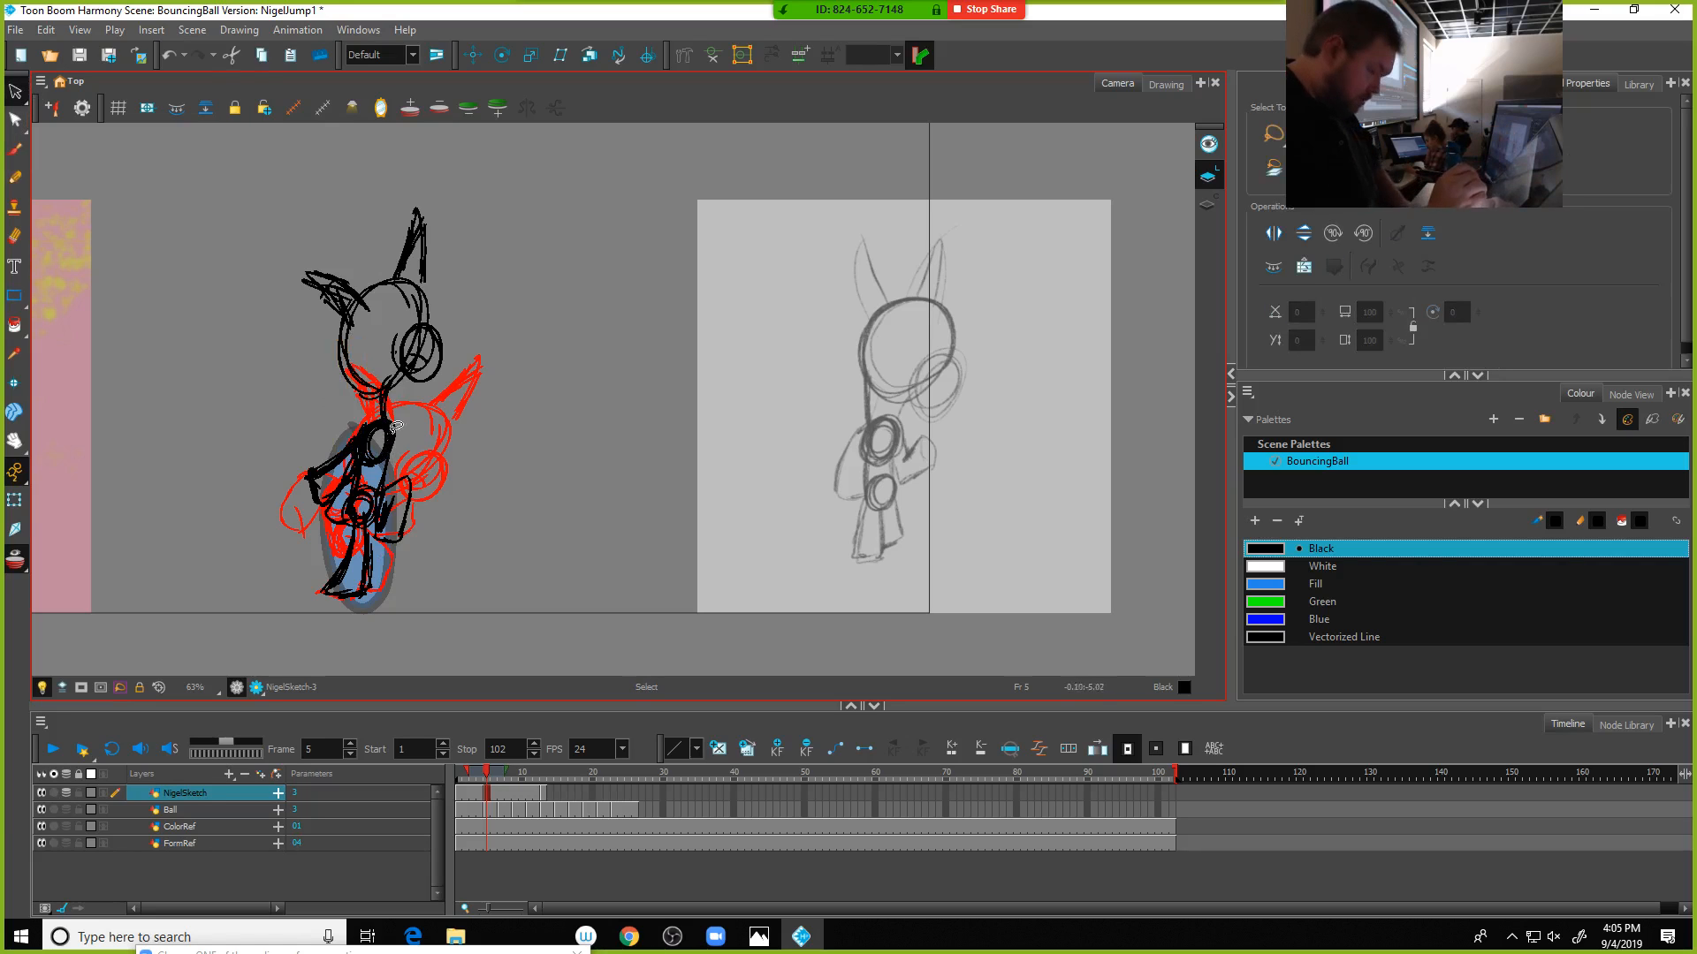
mouse_move(396, 428)
mouse_down()
mouse_move(419, 163)
mouse_move(306, 320)
mouse_move(389, 388)
mouse_move(435, 352)
mouse_move(414, 390)
mouse_up()
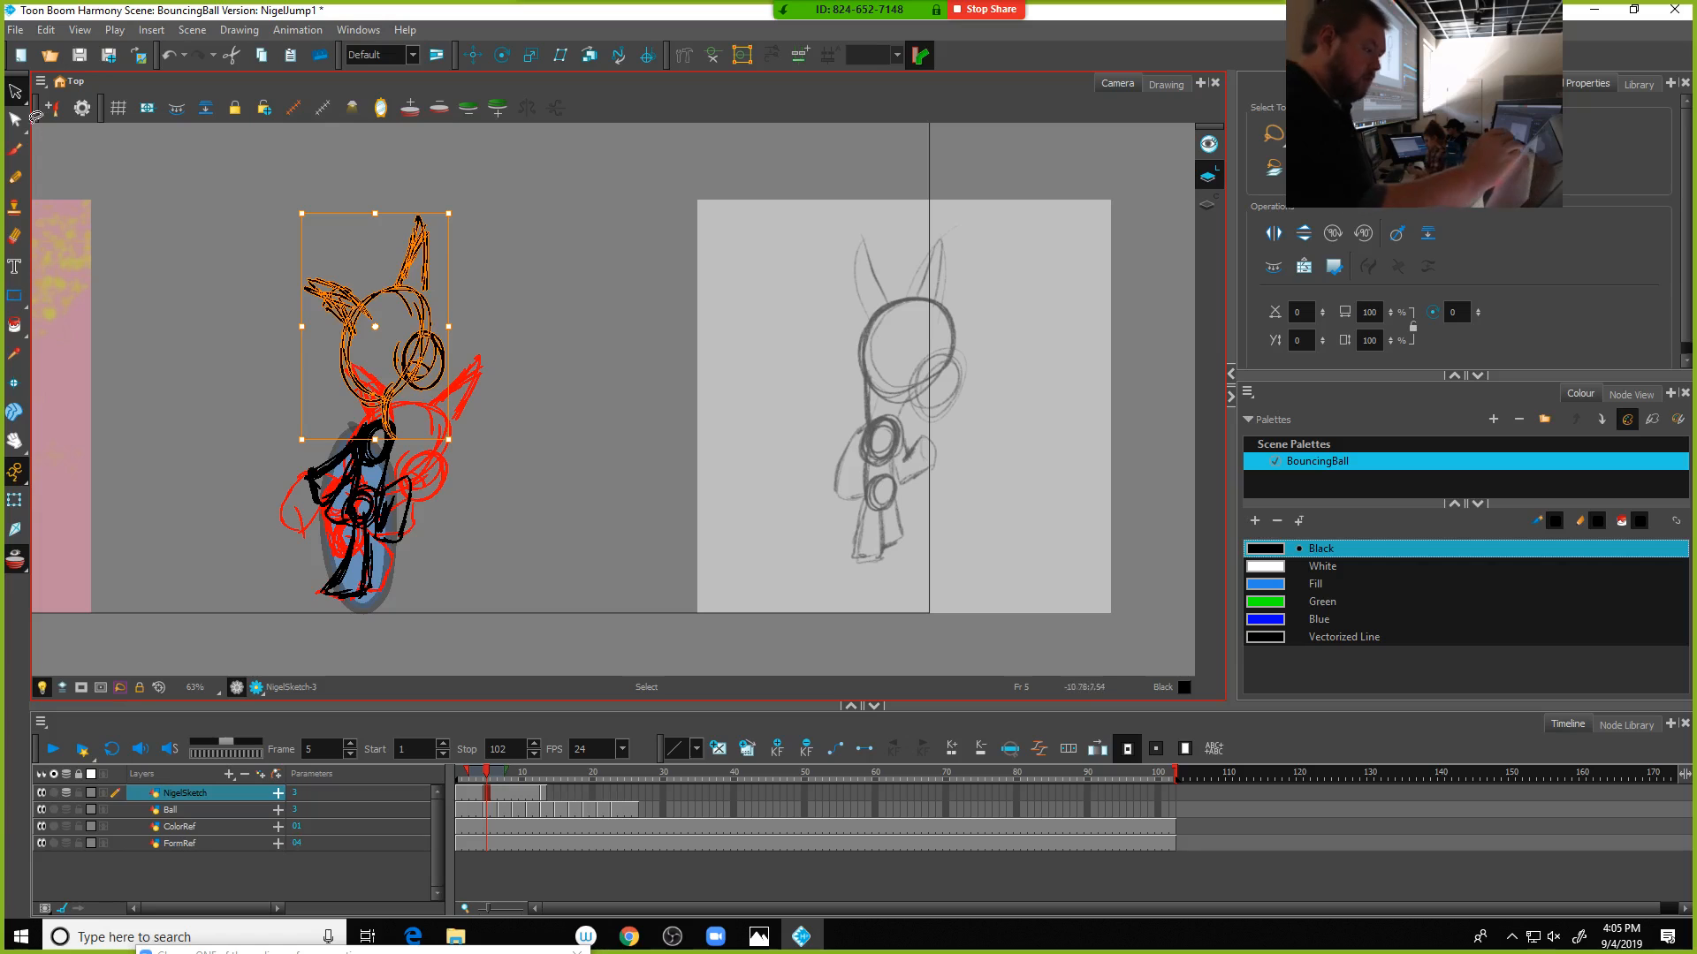
click(14, 149)
mouse_move(363, 409)
mouse_down()
mouse_move(365, 425)
mouse_move(353, 364)
mouse_up()
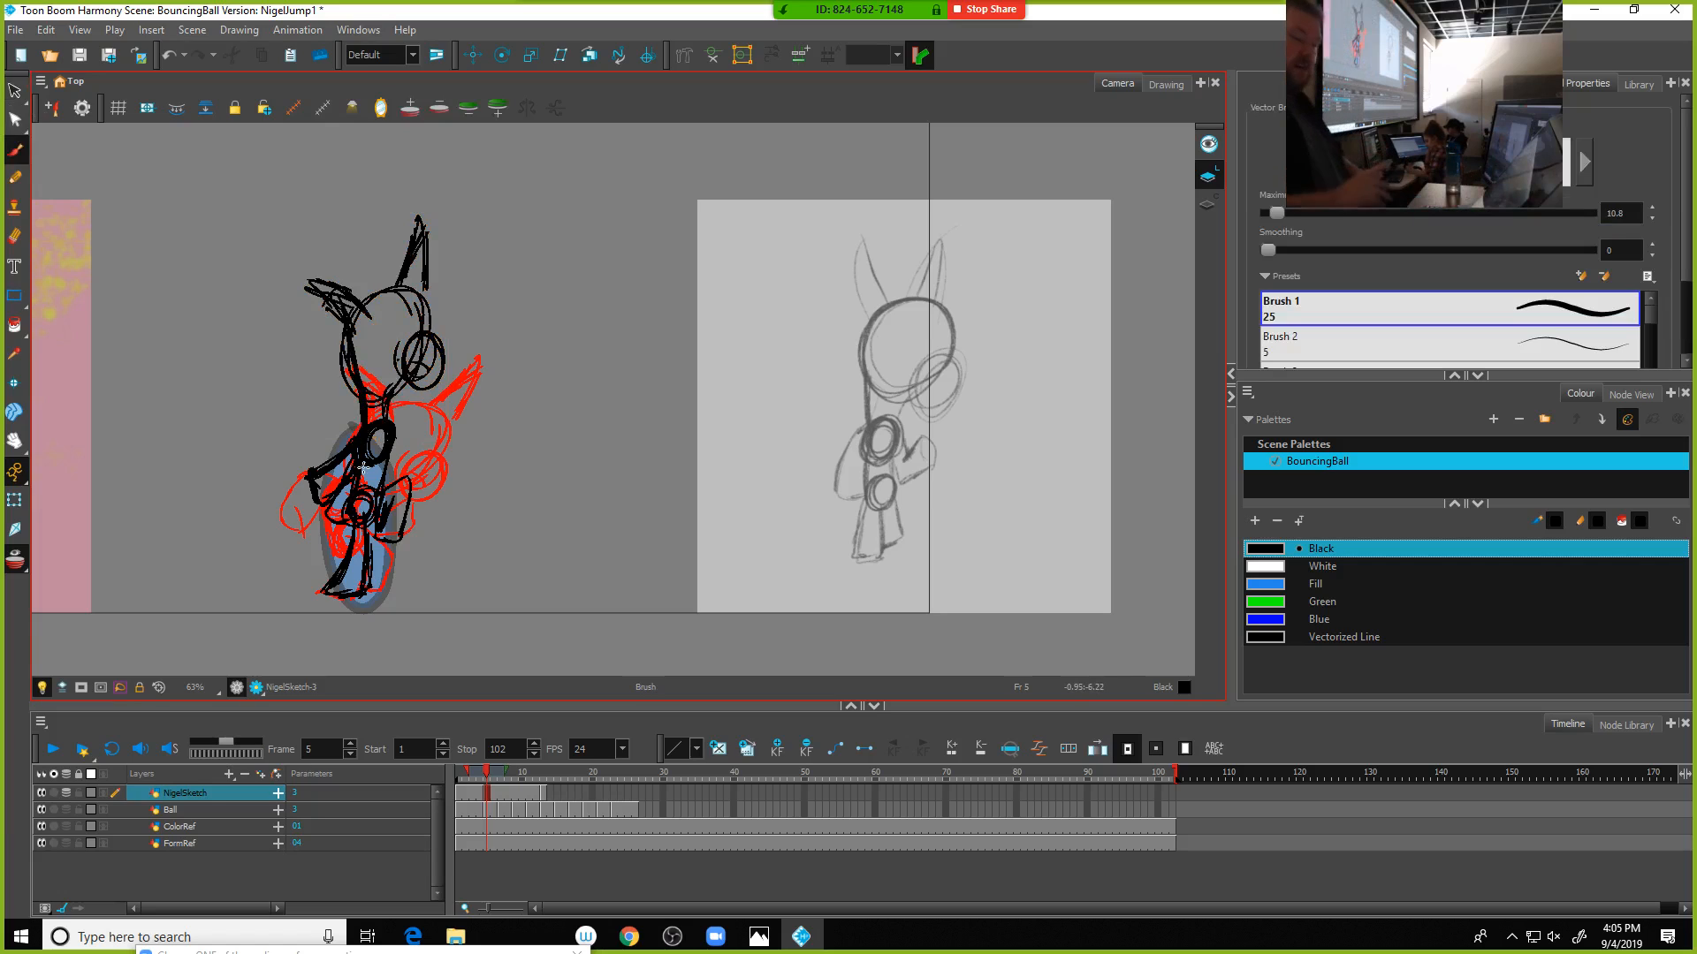
Hide the Ball, ColorRef and FormRef layers
click(40, 811)
click(42, 827)
click(41, 842)
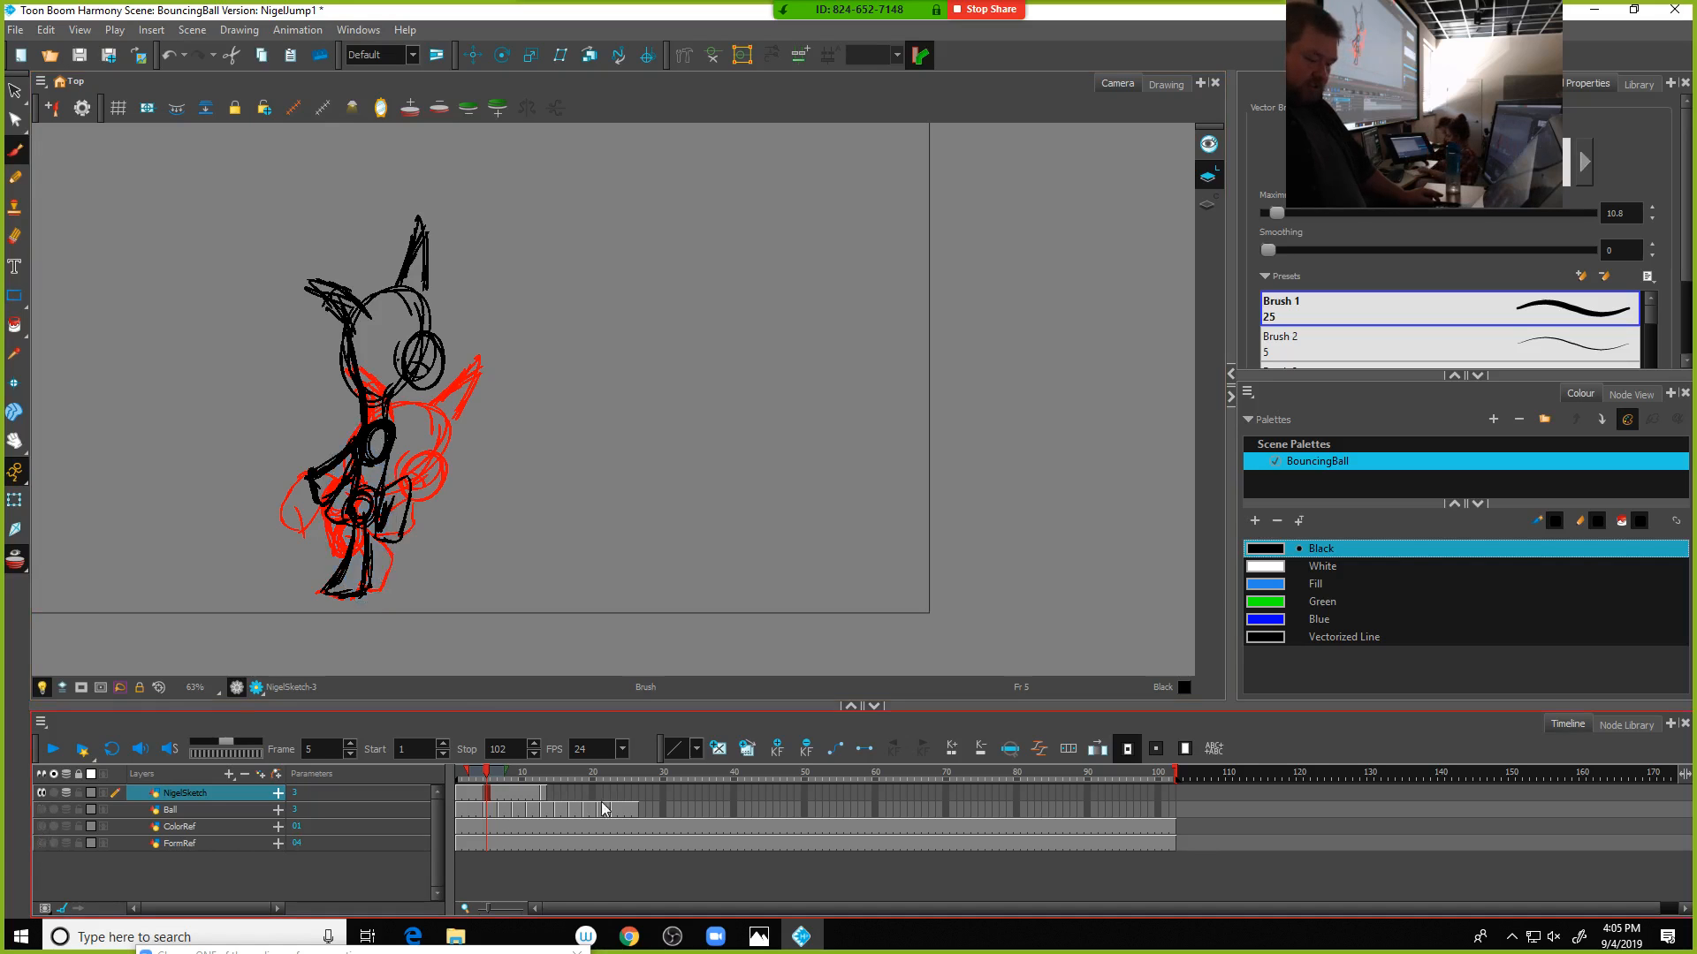
Paste the airborne pose at frame 14 of the NigelSketch layer and extend its exposure to frame 26
click(550, 792)
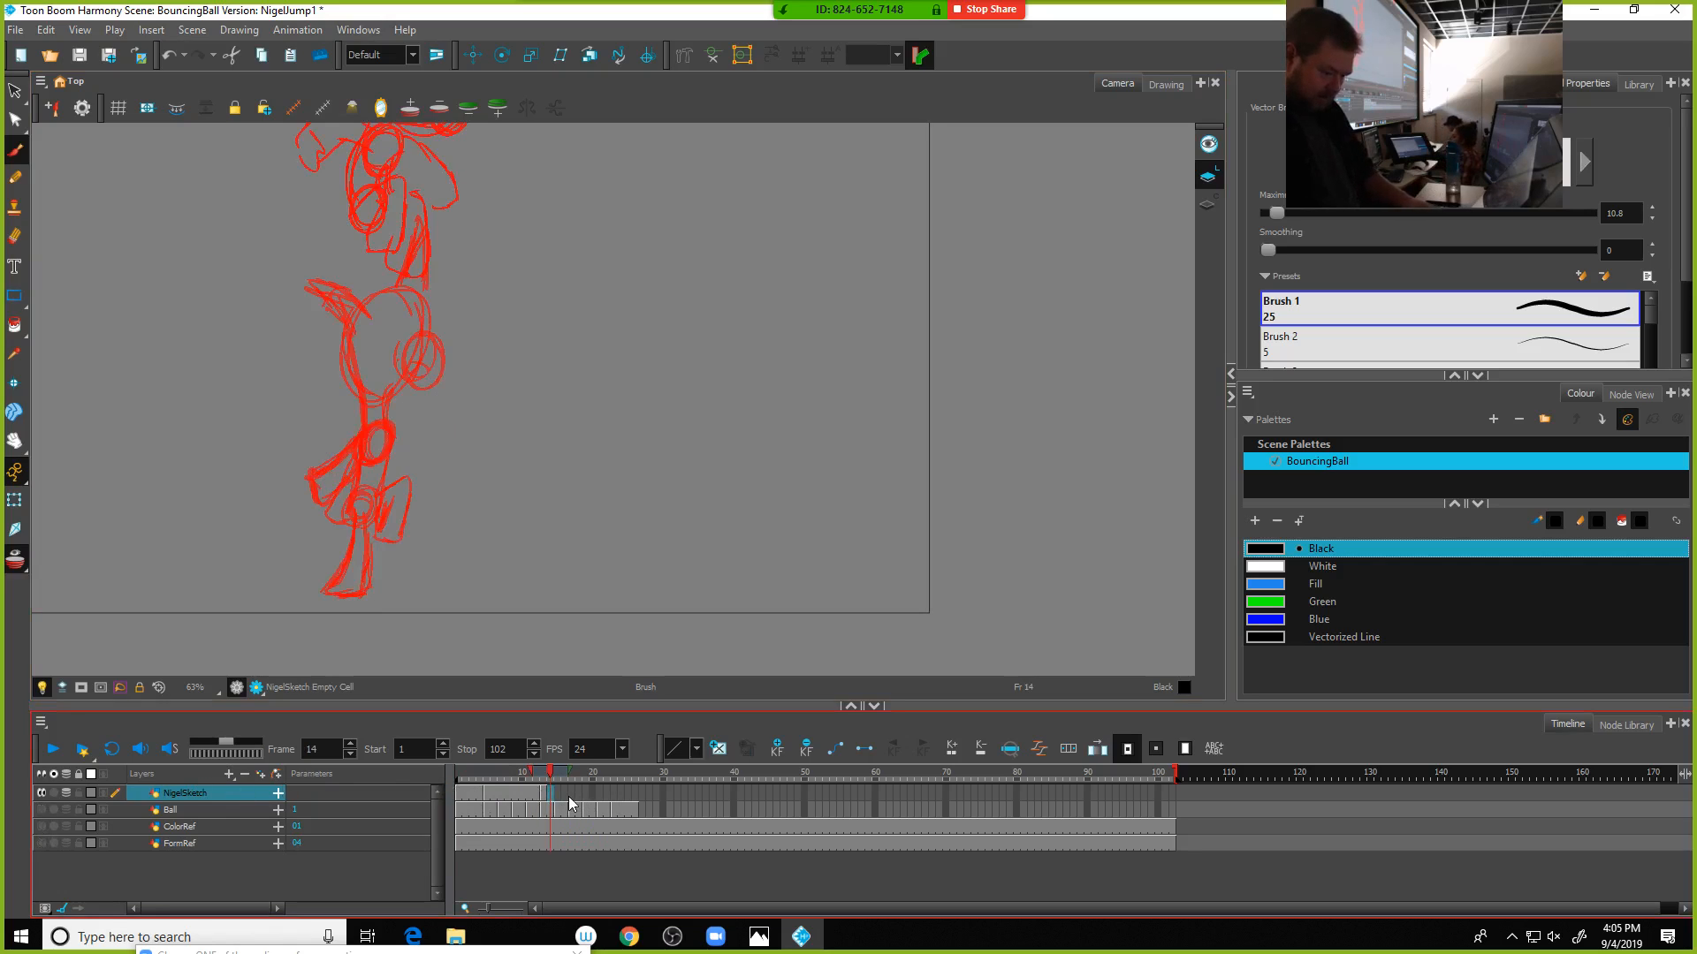
key(ctrl+v)
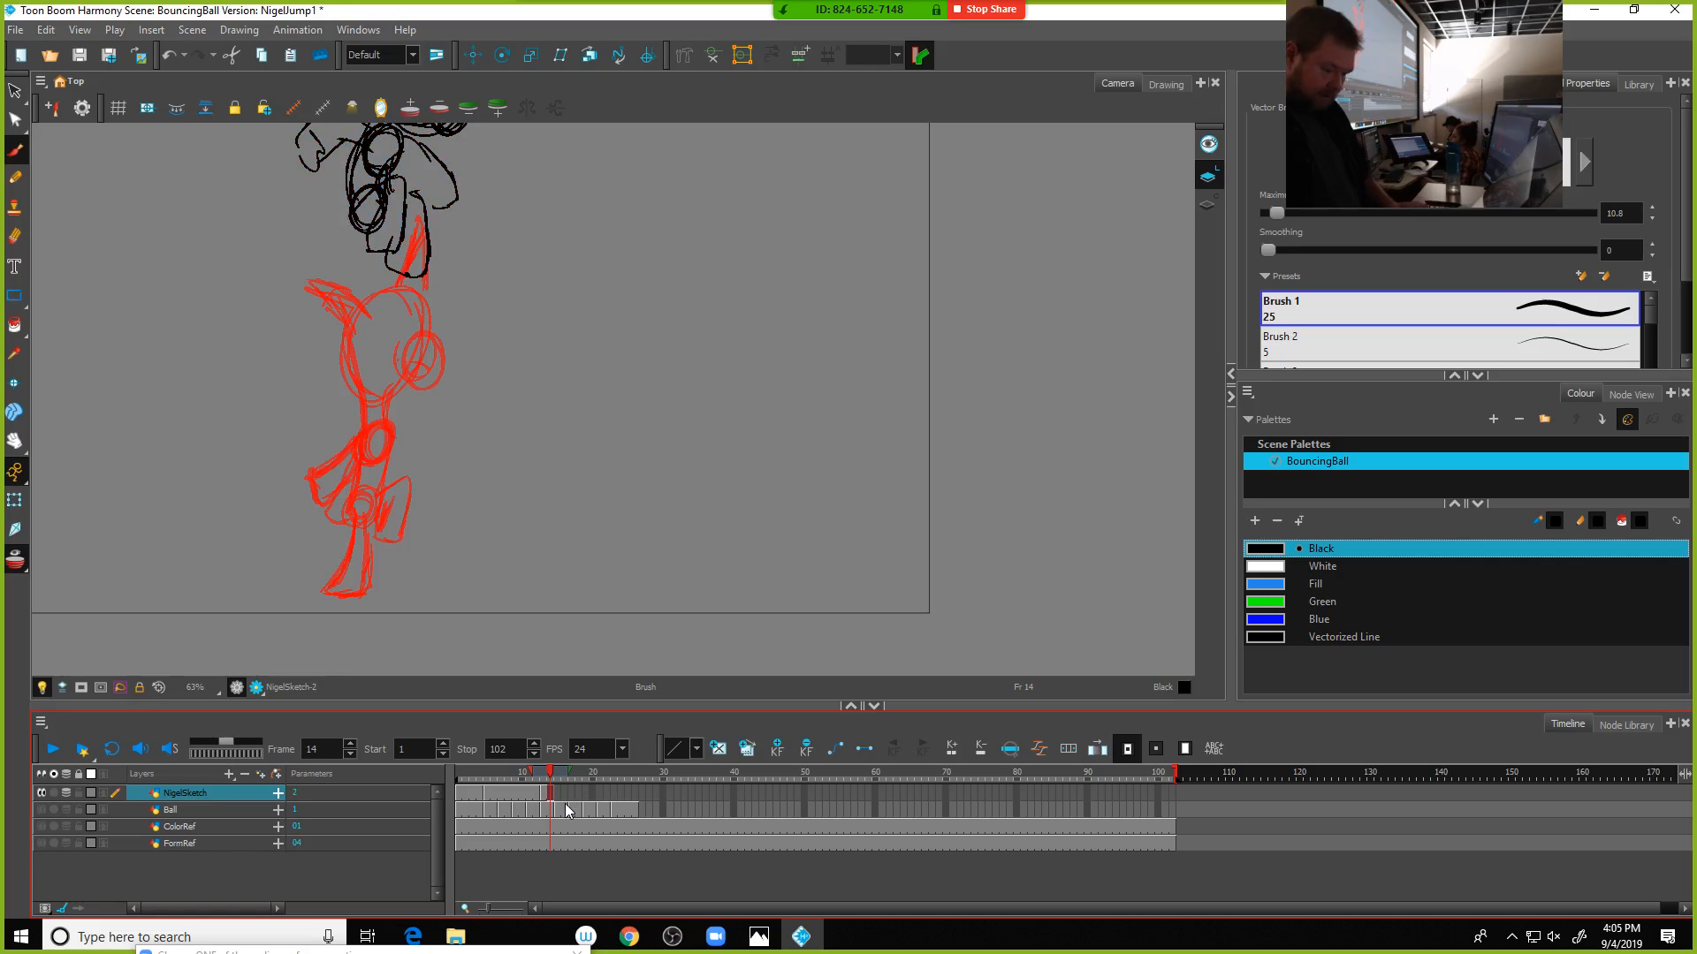
click(635, 794)
key(F5)
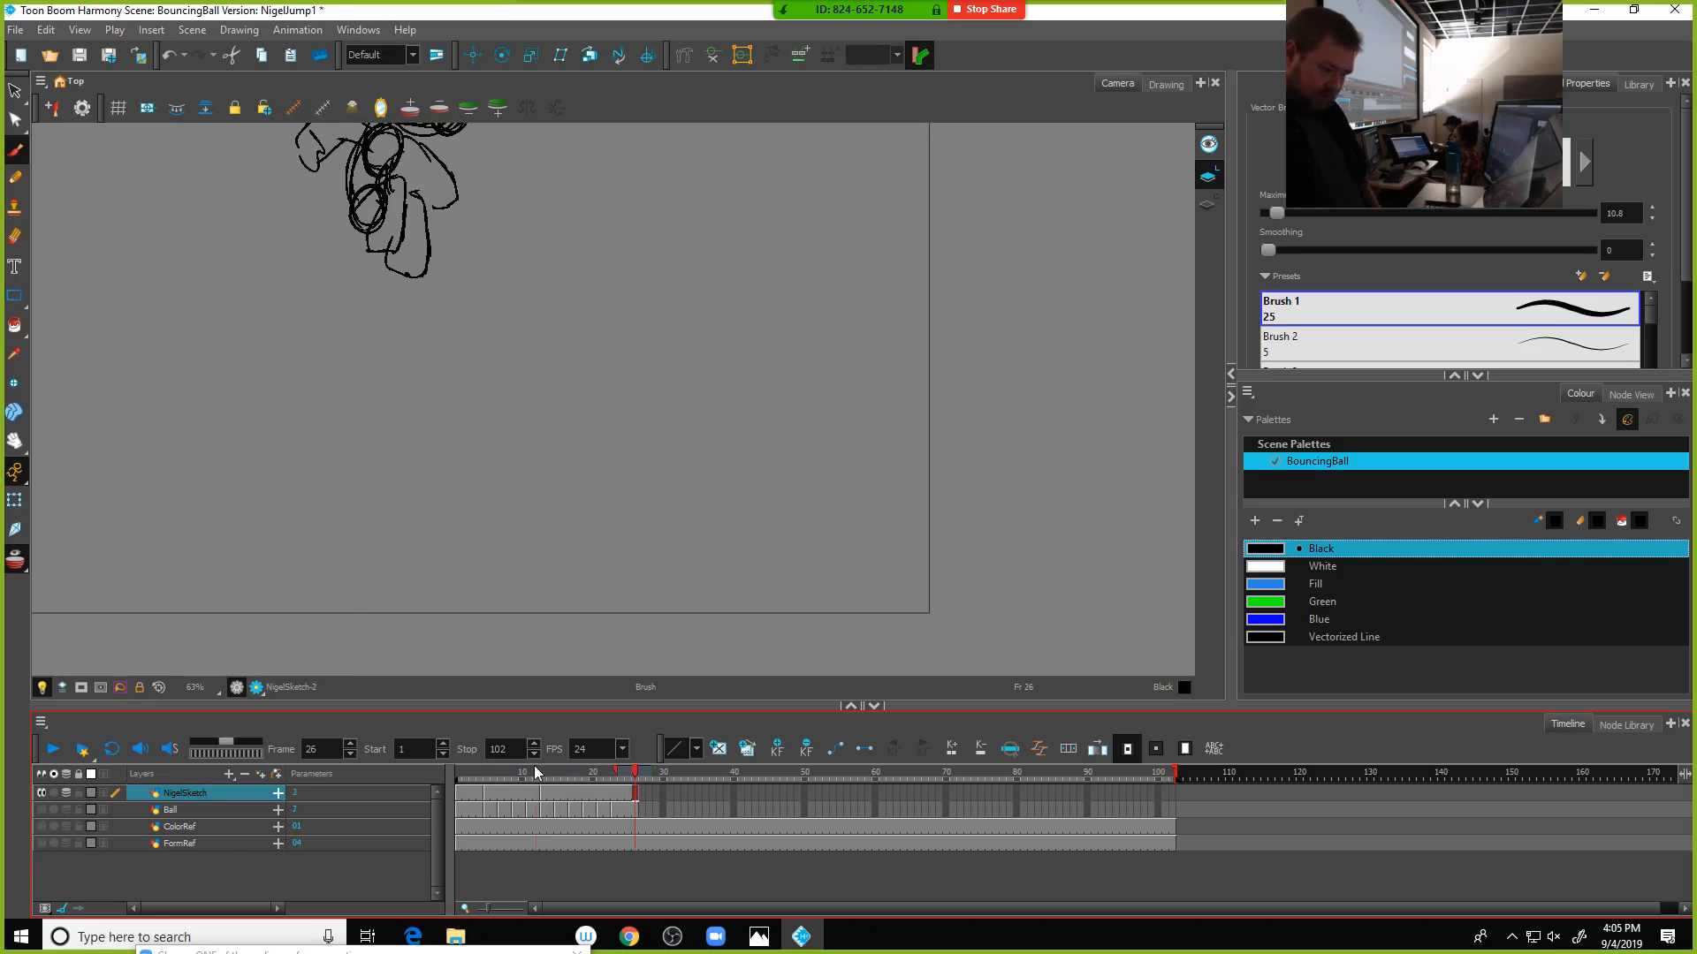
Play the jump animation from frame 1 with the whole camera frame in view, and replay it
drag(530, 770, 456, 769)
scroll(638, 310, down, 1)
drag(582, 367, 639, 433)
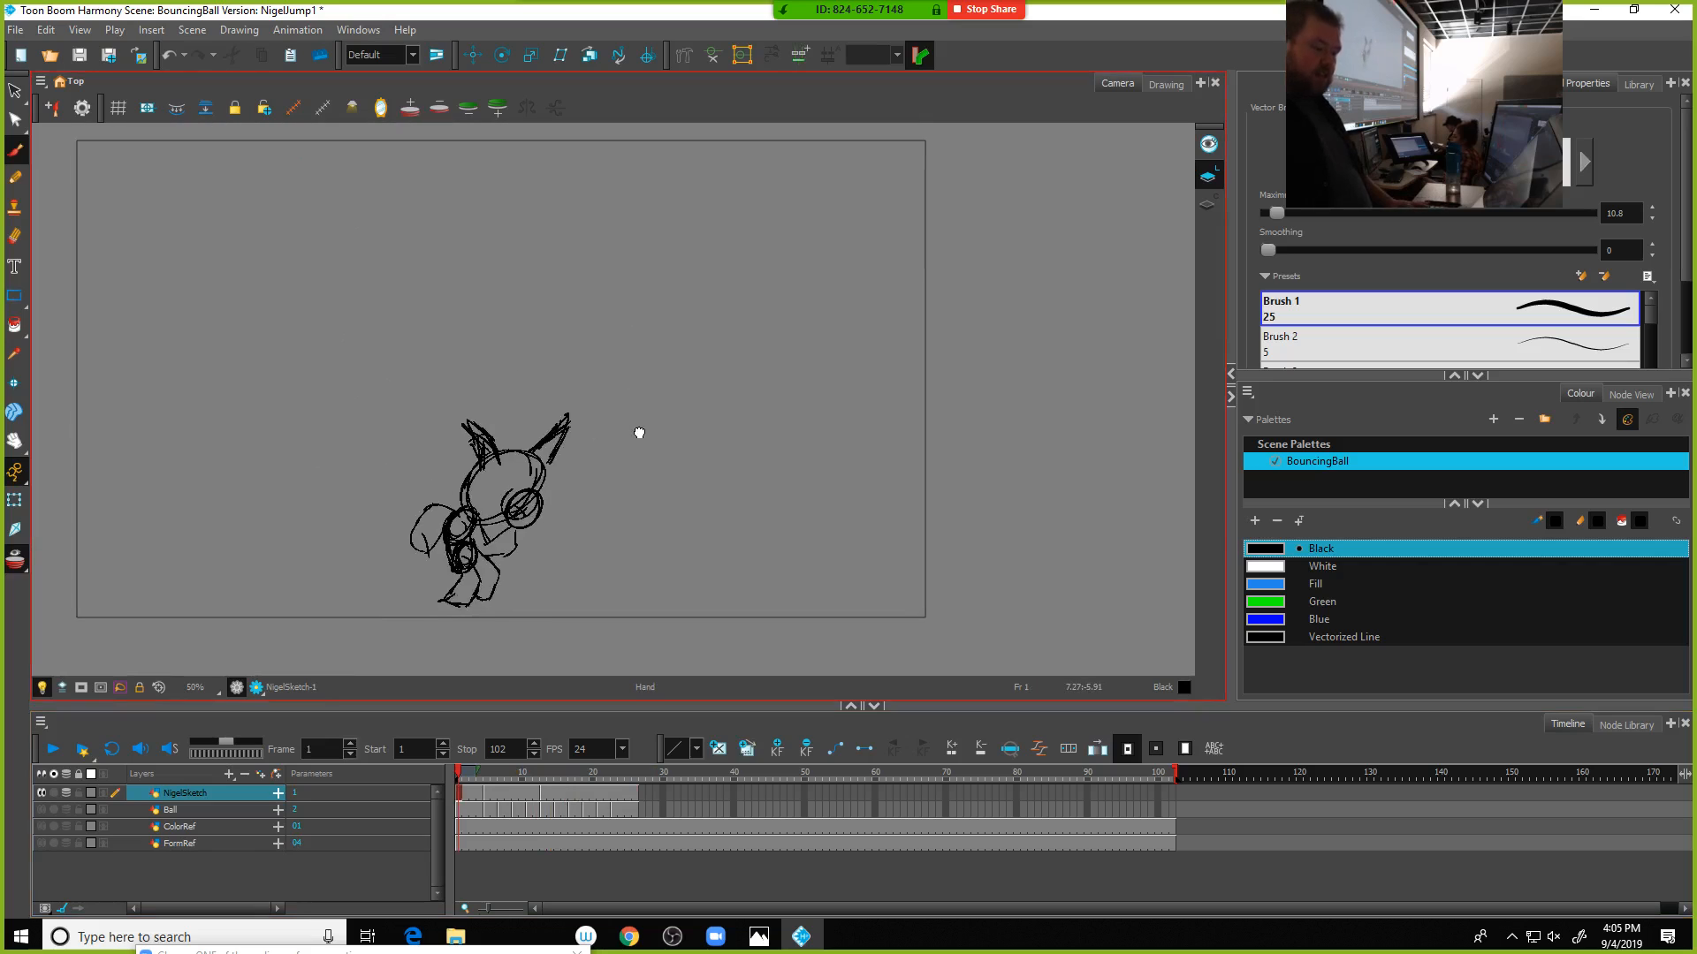
click(50, 751)
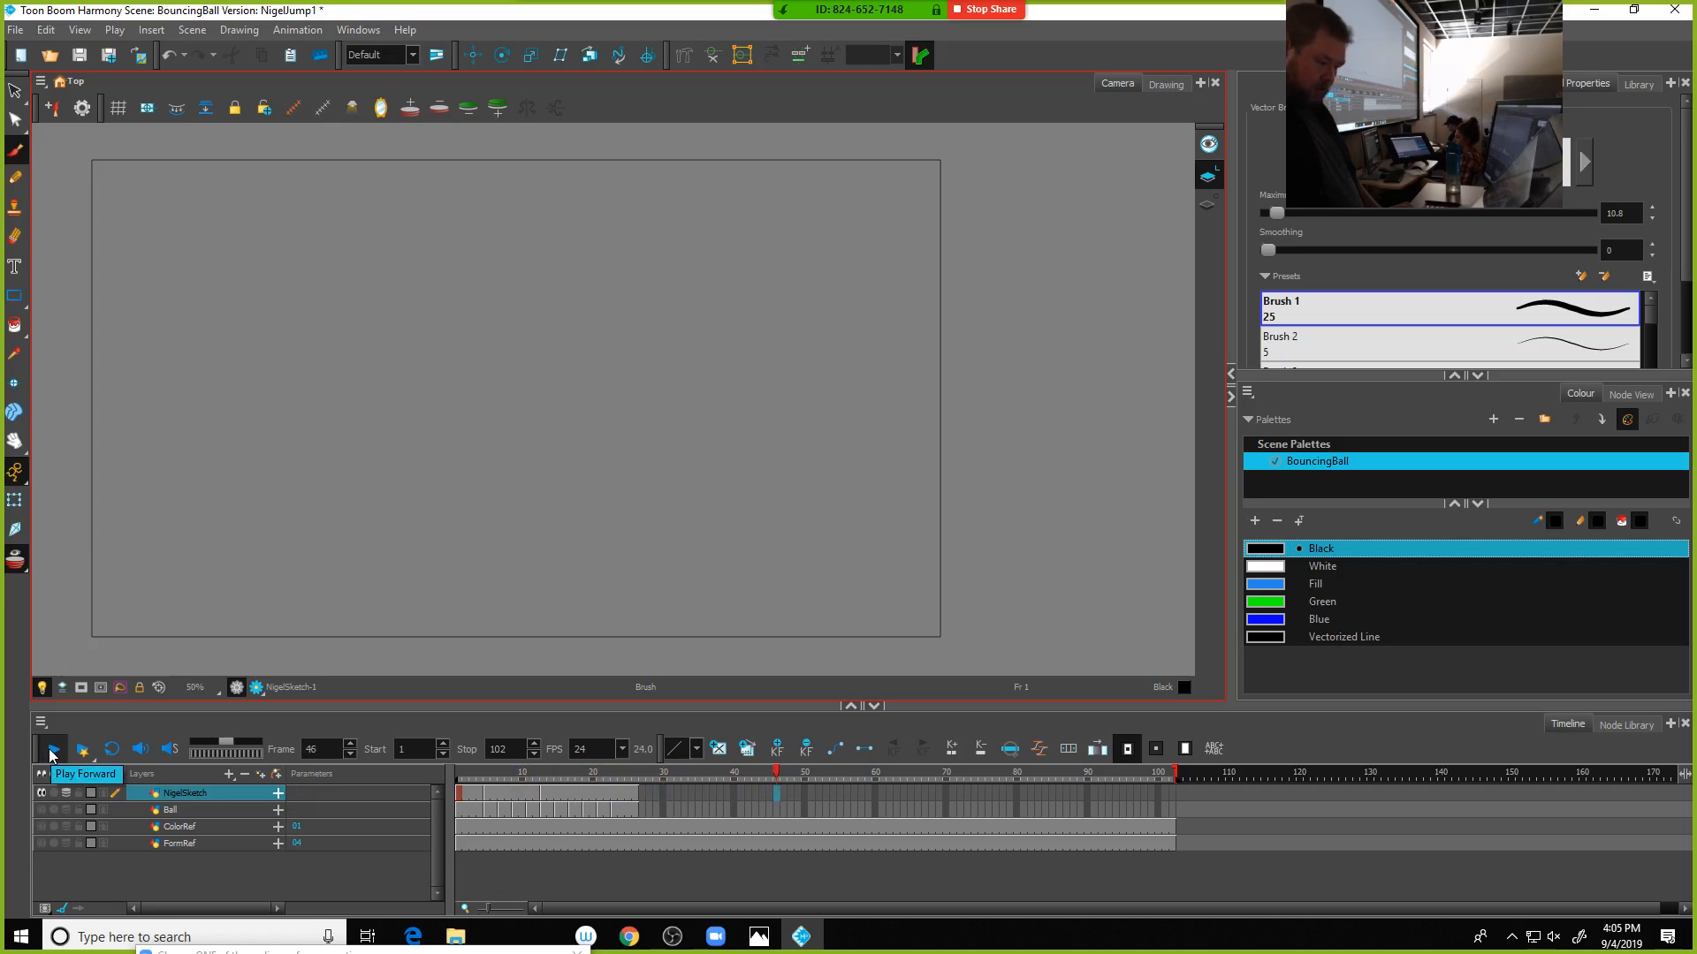
click(49, 751)
mouse_move(459, 786)
mouse_down()
mouse_move(541, 776)
mouse_move(459, 774)
mouse_up()
click(49, 757)
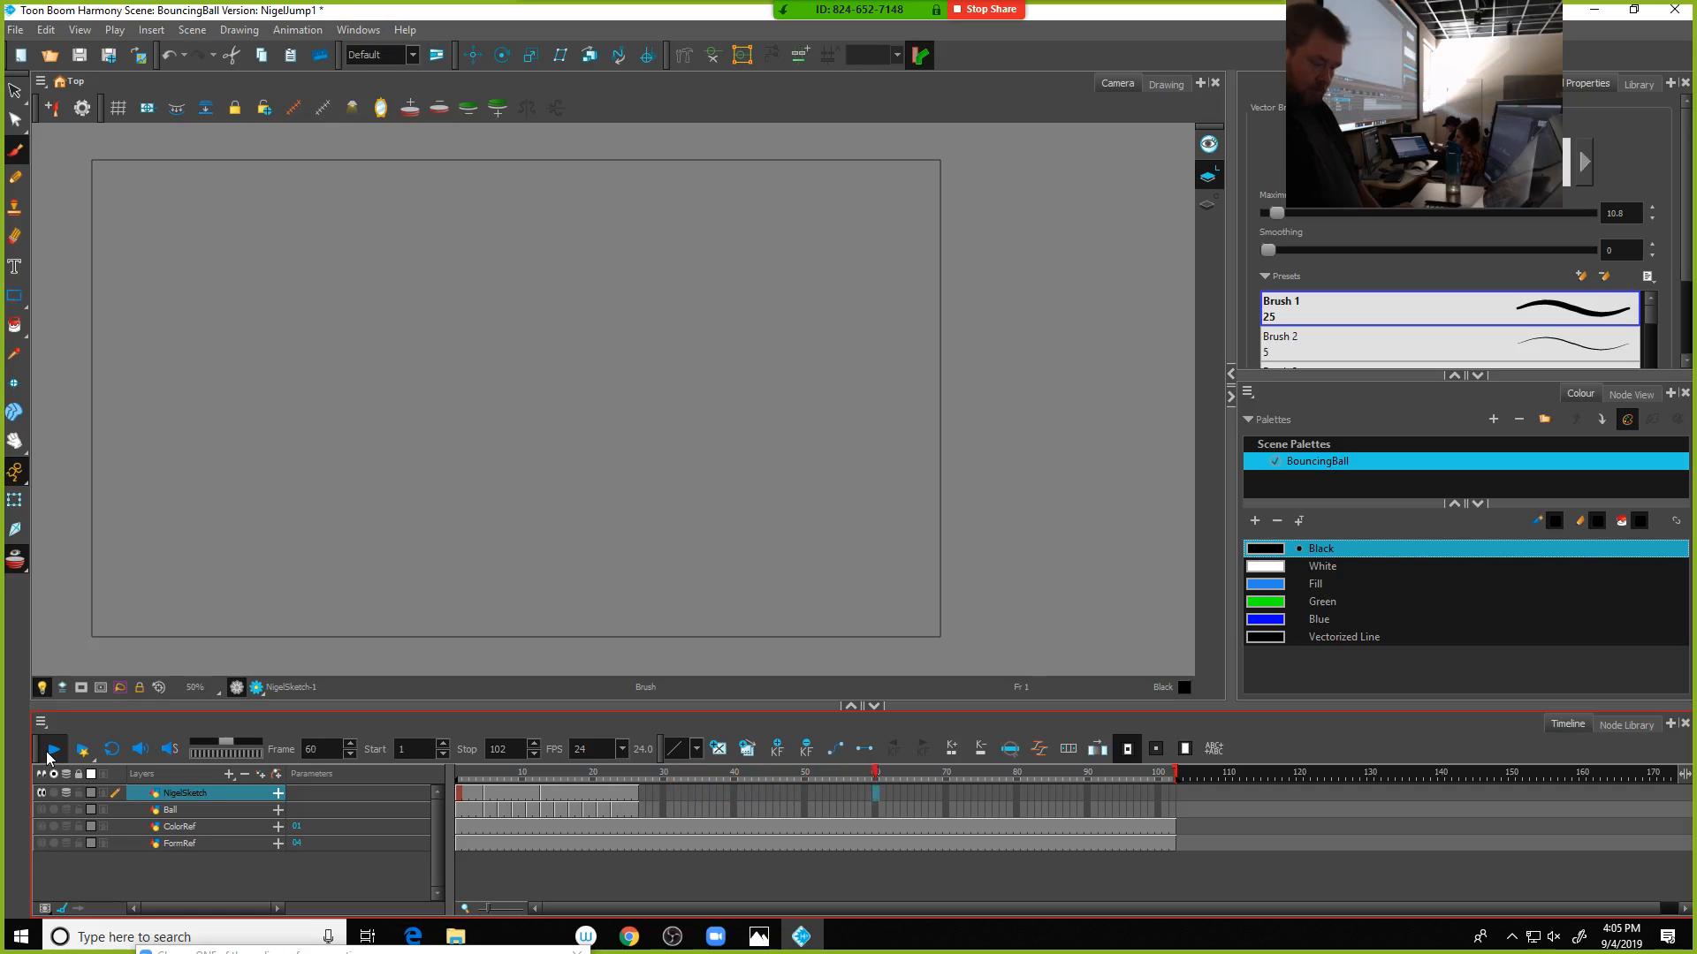
click(49, 756)
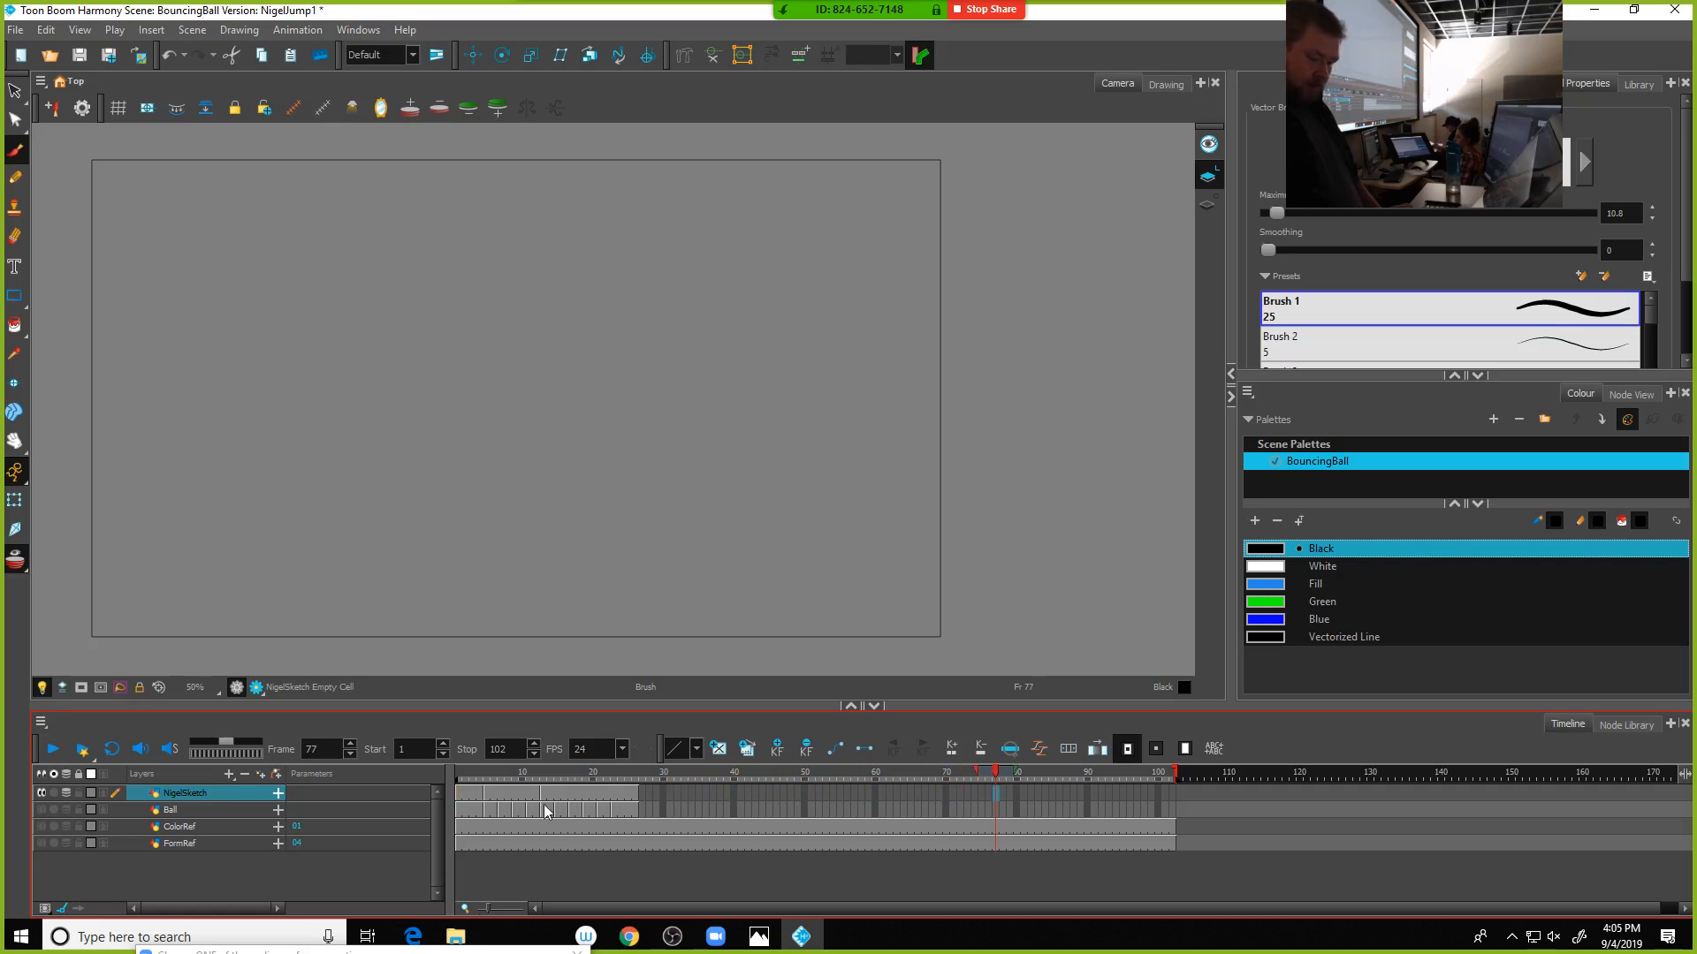
Move the whole airborne pose at frame 13 slightly down so its ears fit inside the camera frame
click(467, 775)
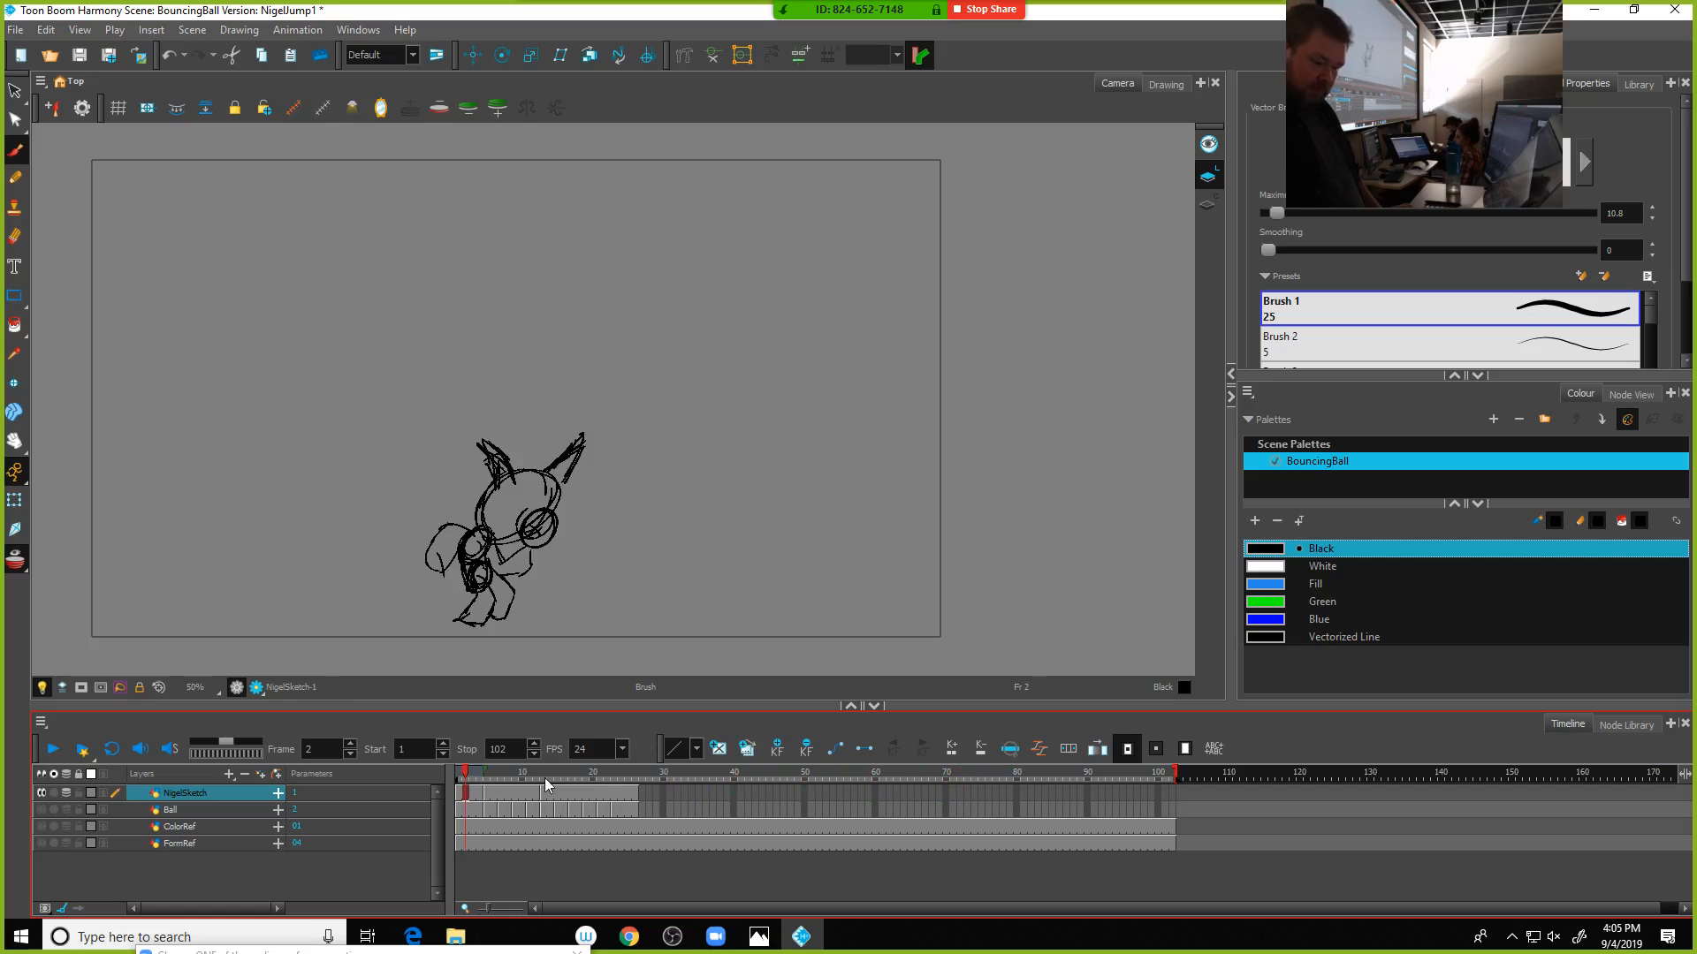
click(545, 778)
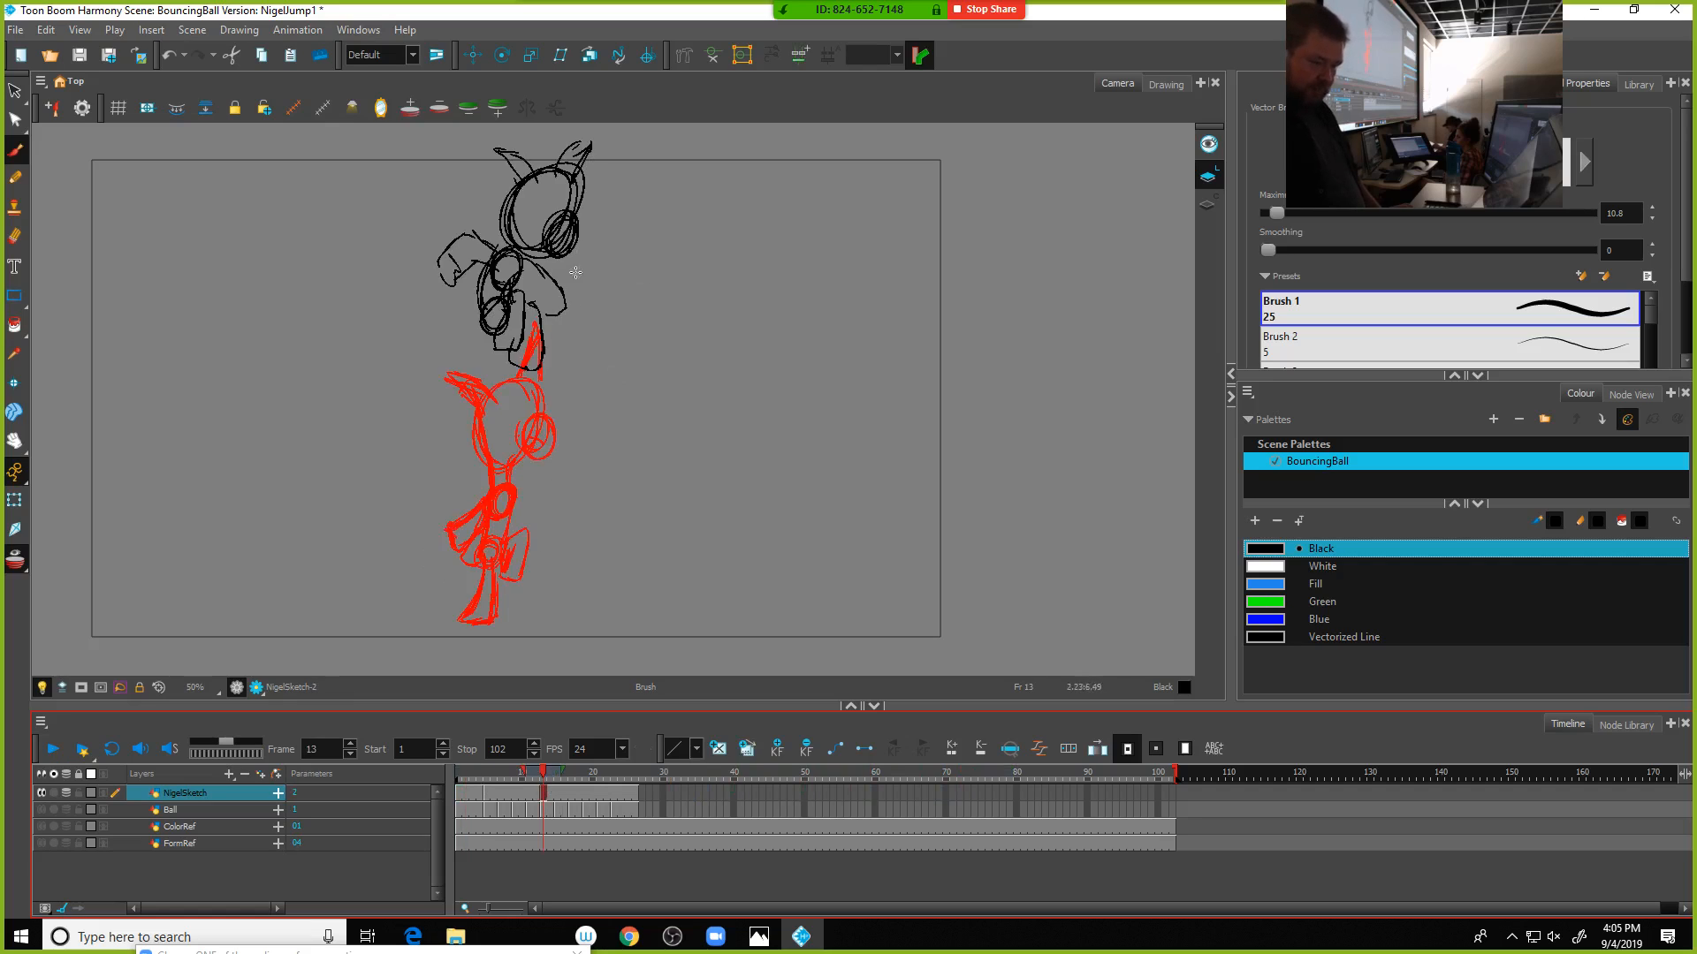
click(16, 91)
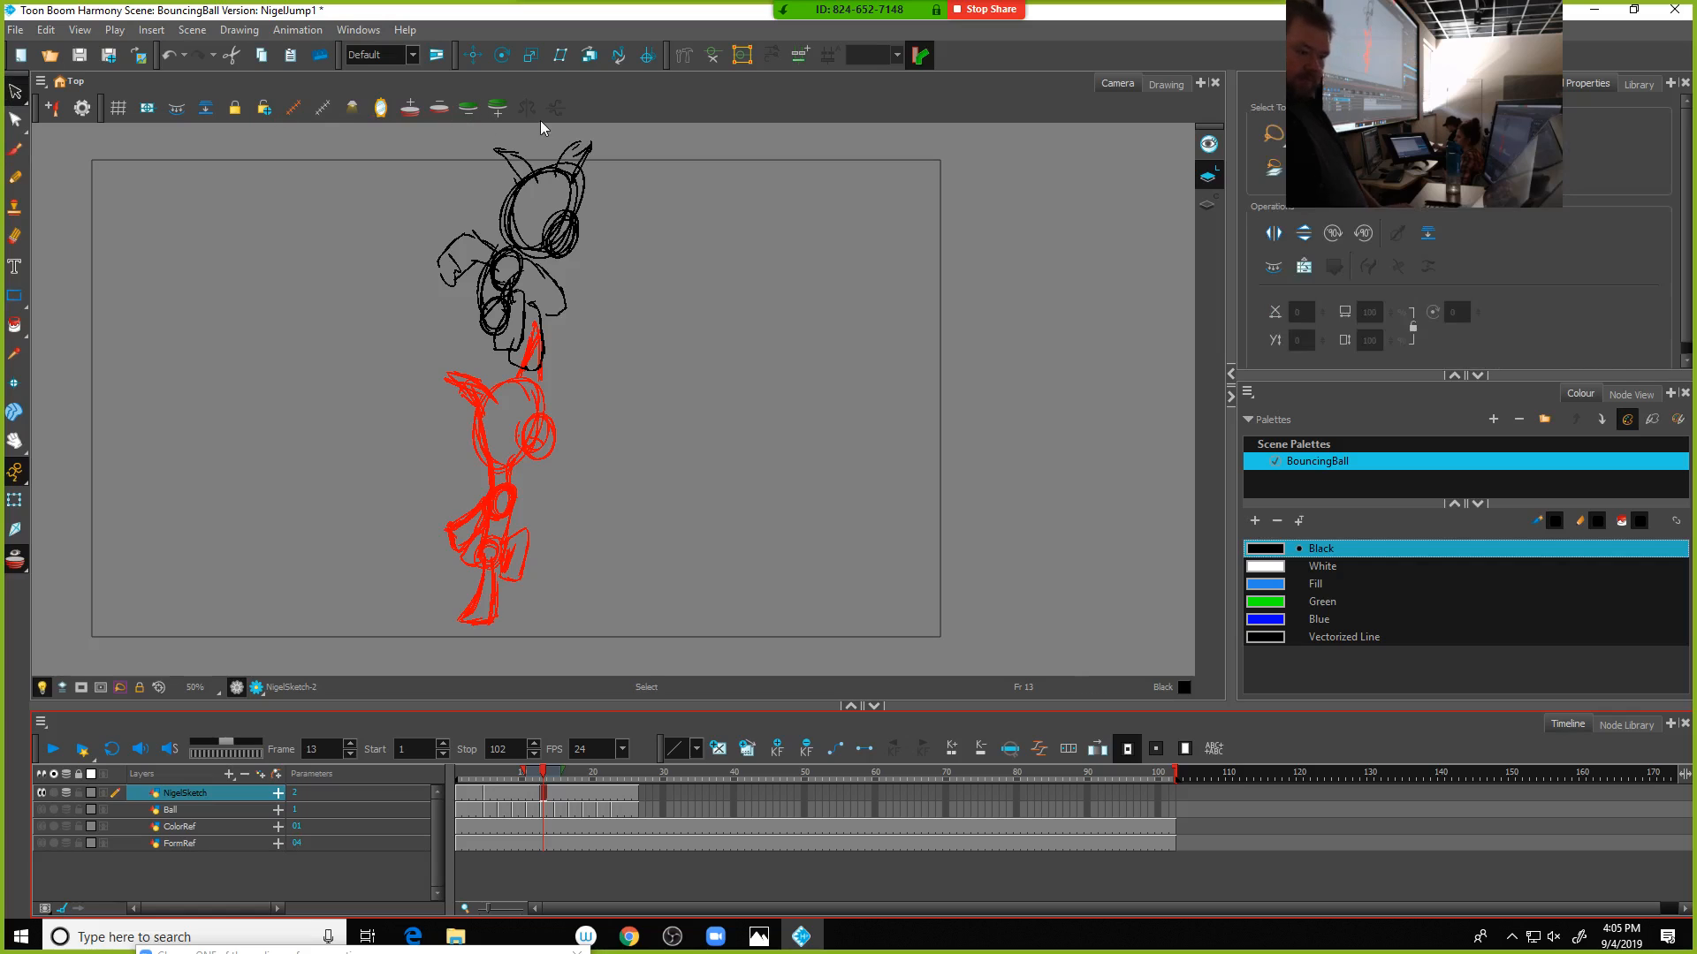
mouse_move(462, 129)
mouse_down()
mouse_move(405, 297)
mouse_move(694, 311)
mouse_move(680, 168)
mouse_move(583, 159)
mouse_up()
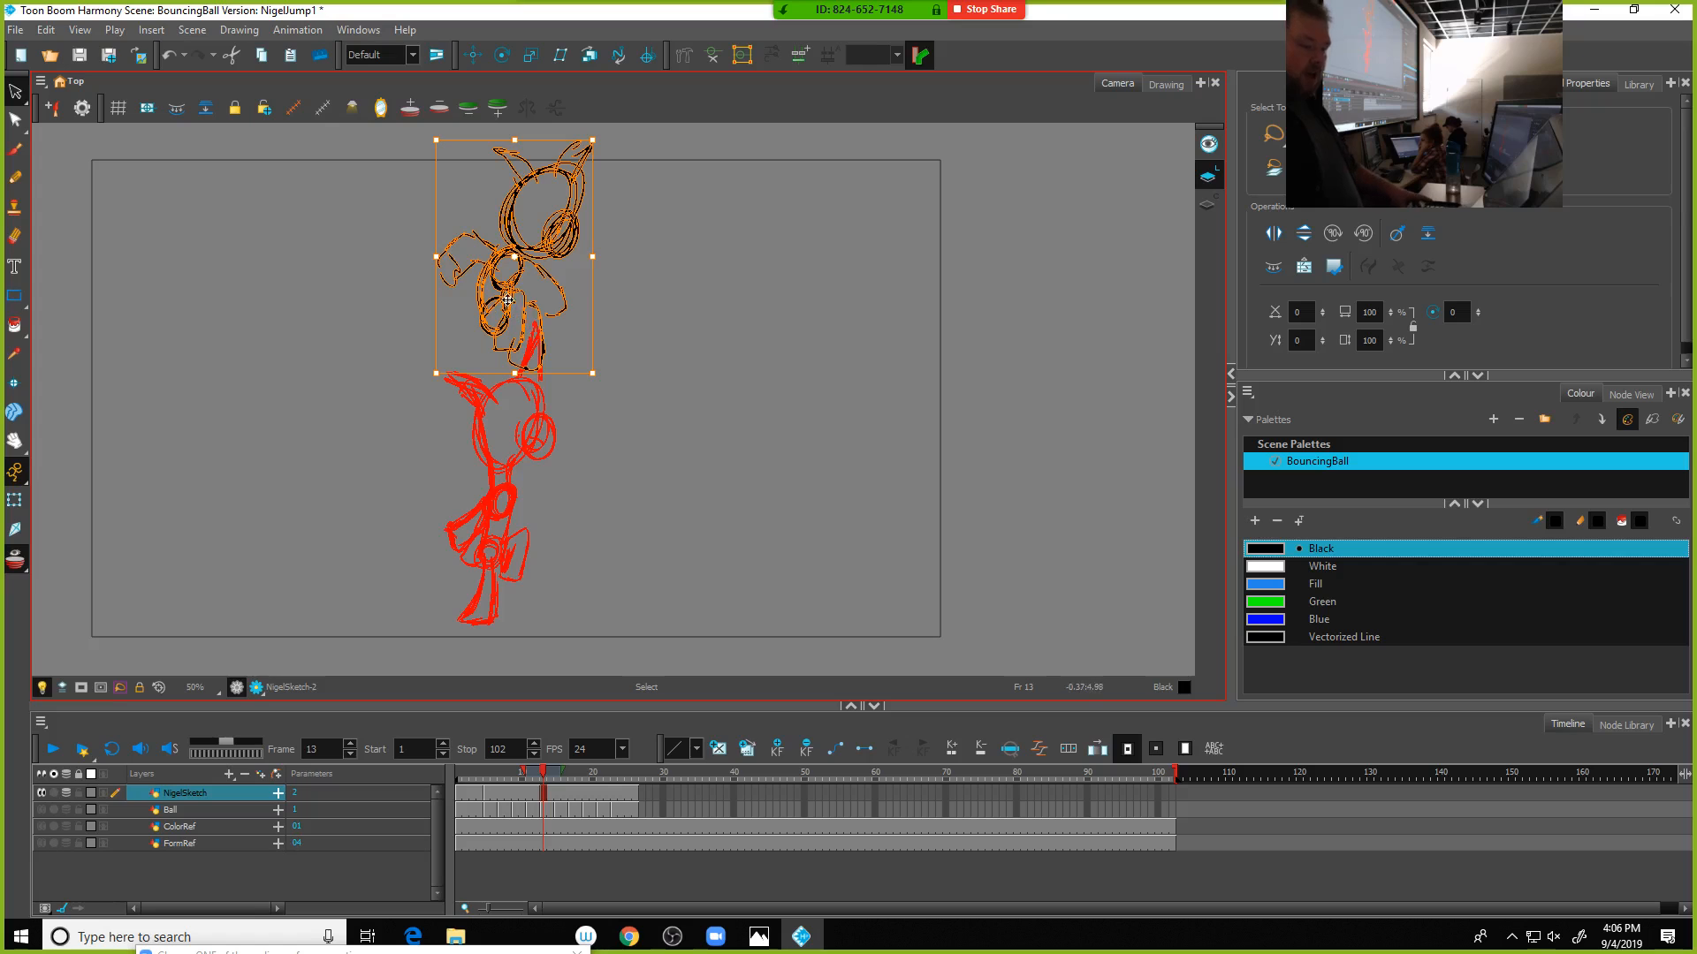
drag(505, 295, 508, 325)
click(695, 358)
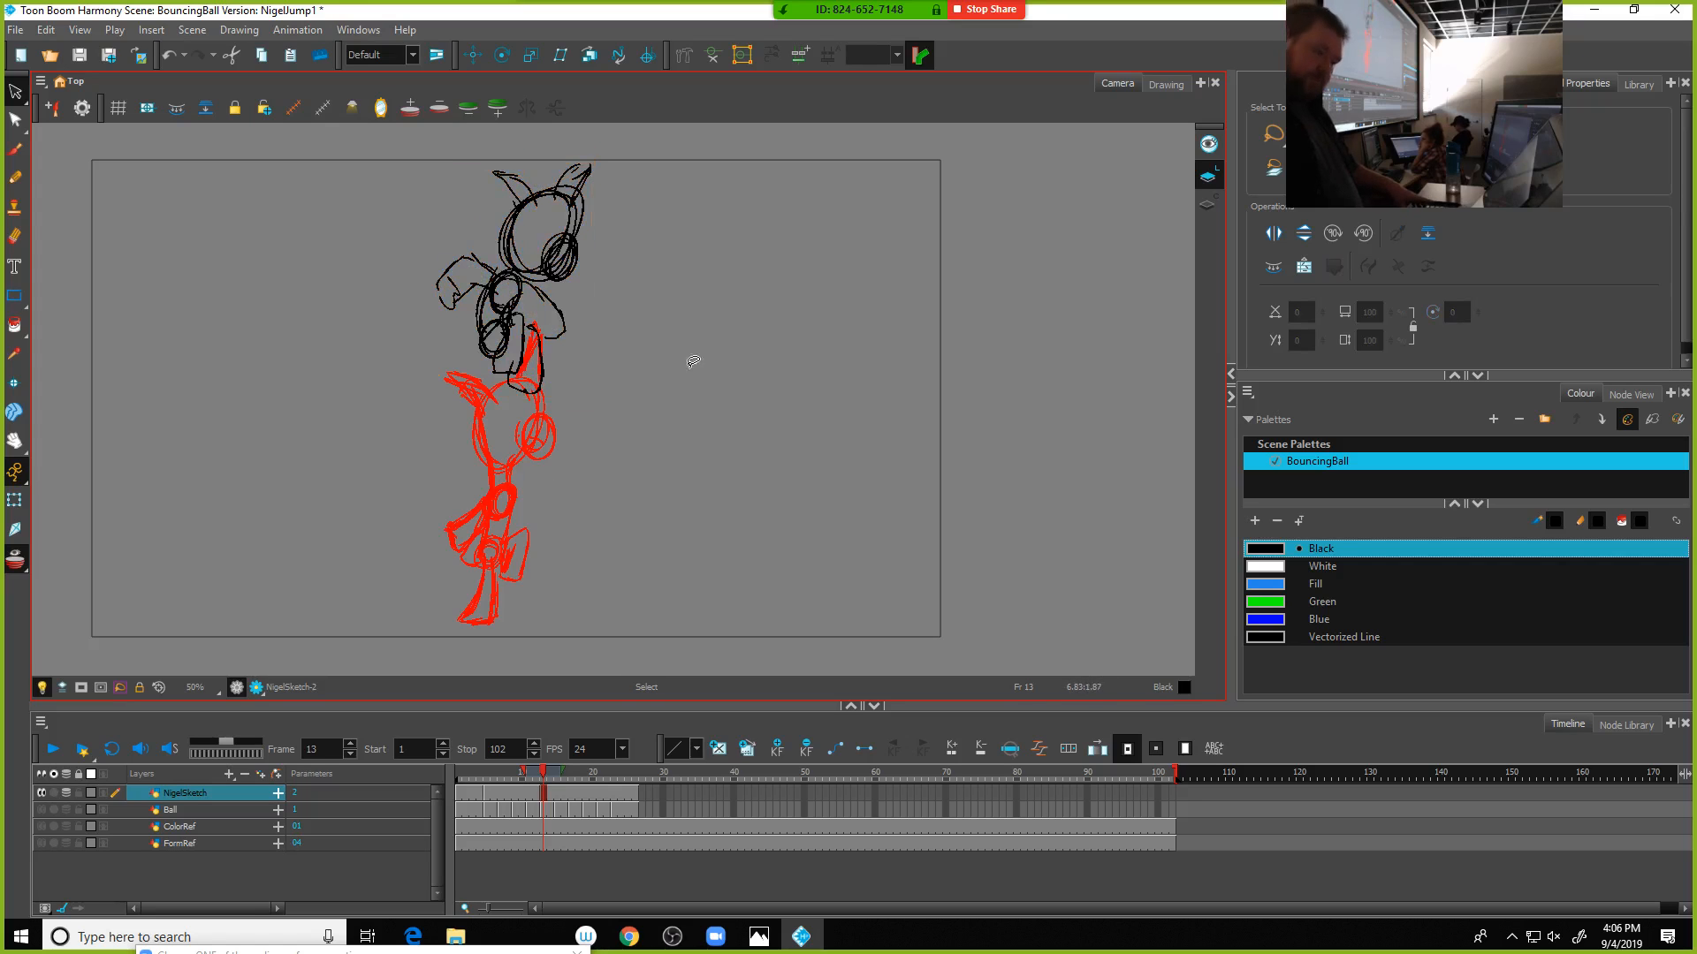
Play the jump from frame 1 to review the lowered airborne pose, and return to frame 1
click(459, 787)
click(458, 777)
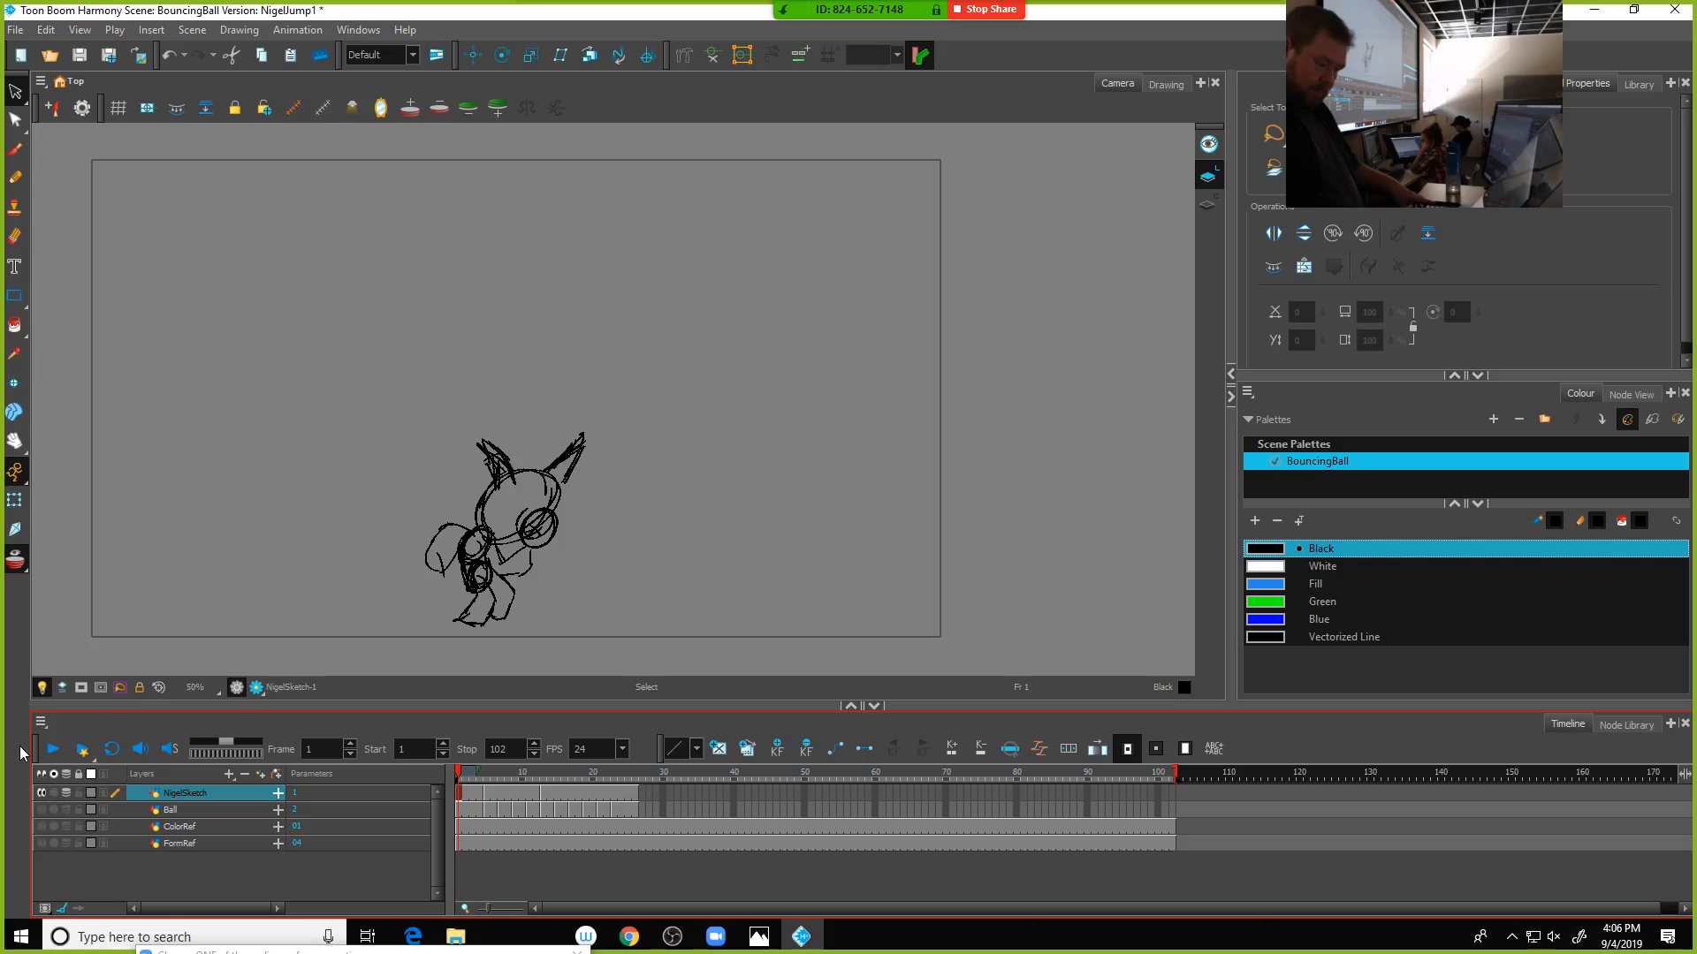
click(53, 750)
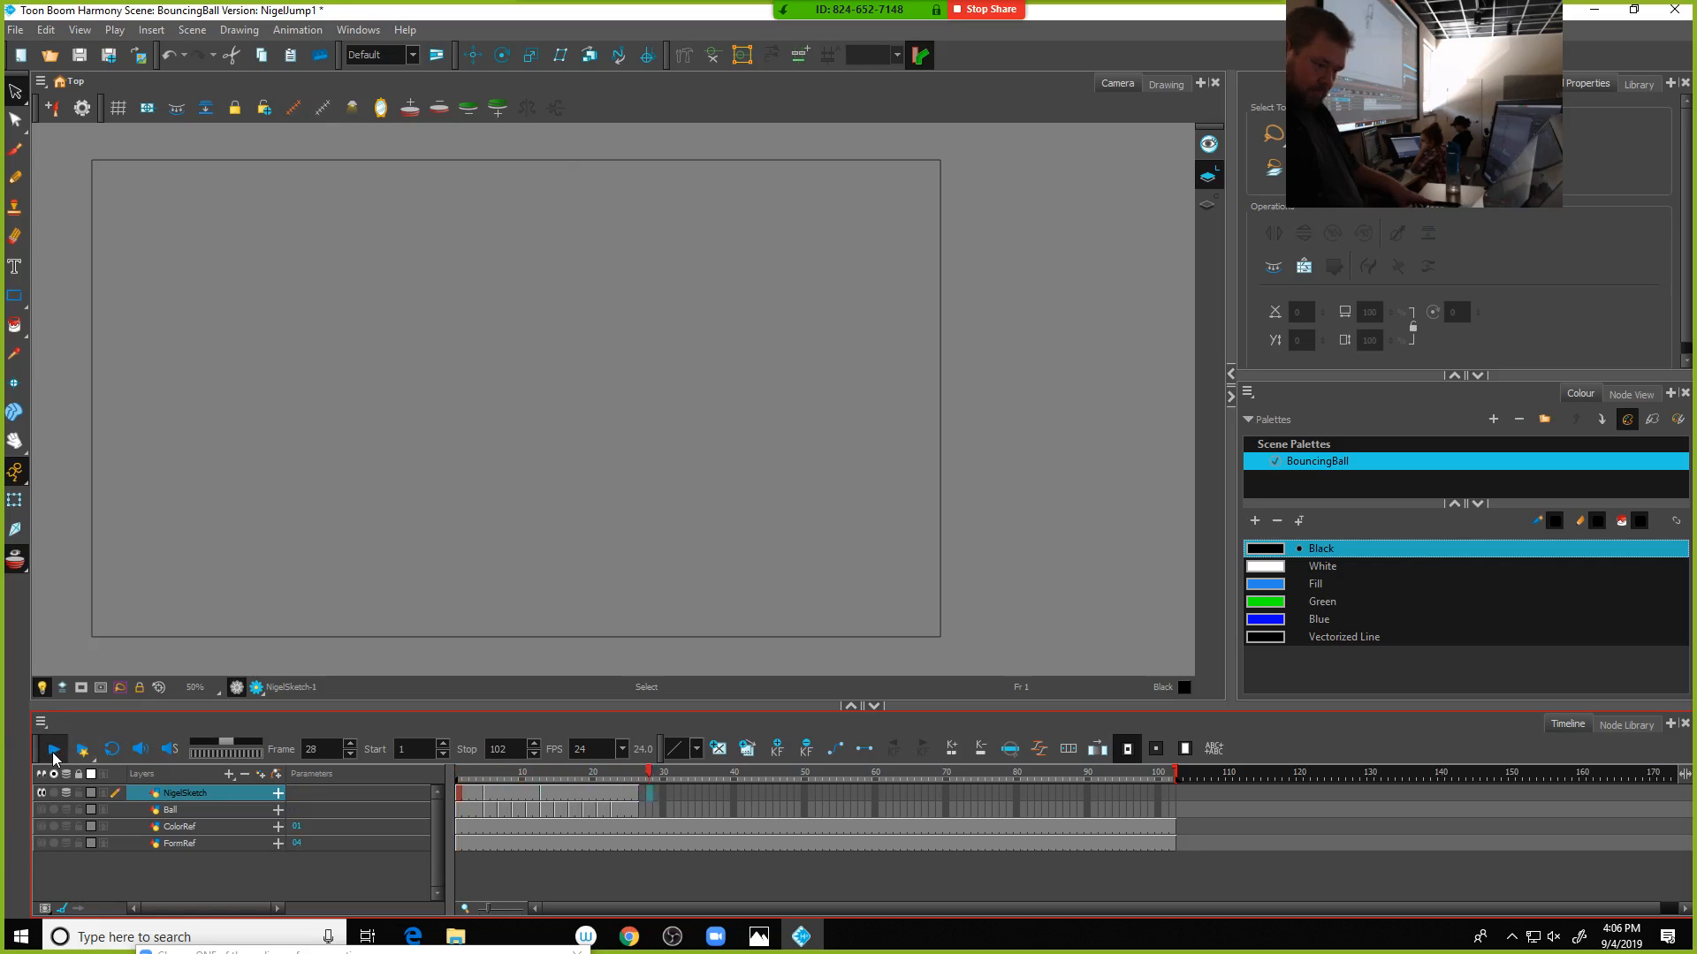
click(54, 750)
click(464, 772)
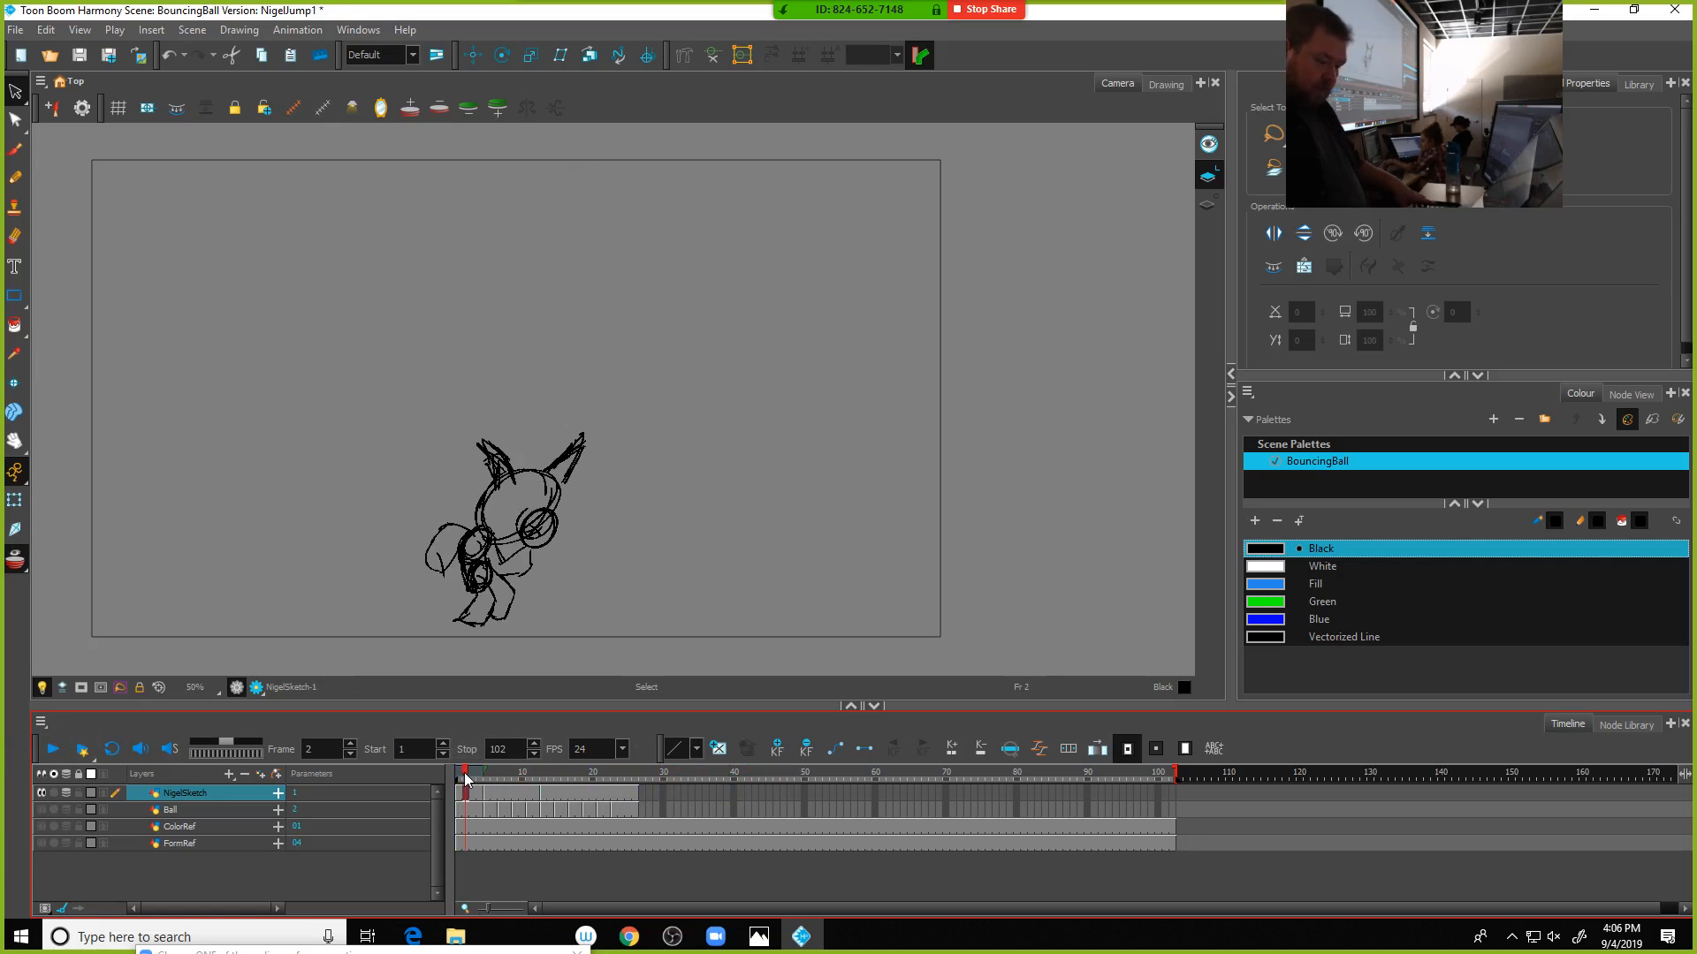
click(462, 773)
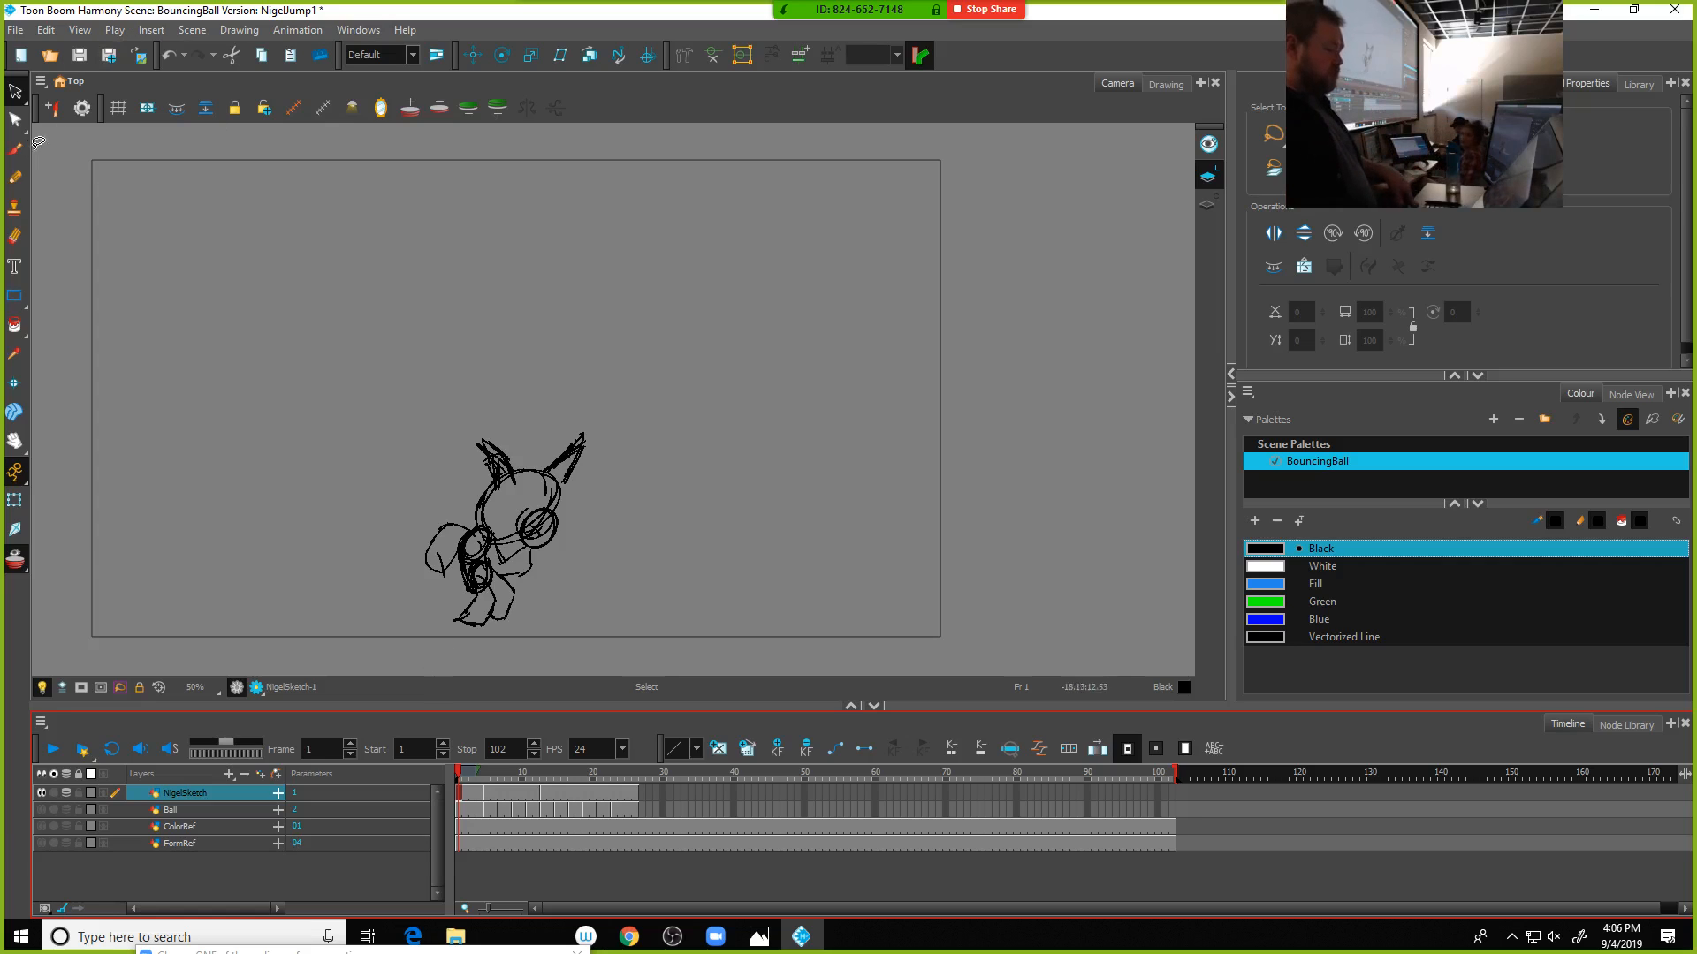
Try moving and shrinking all NigelSketch drawings together with Reposition All Drawings, undo the changes and return to frame 1
click(26, 104)
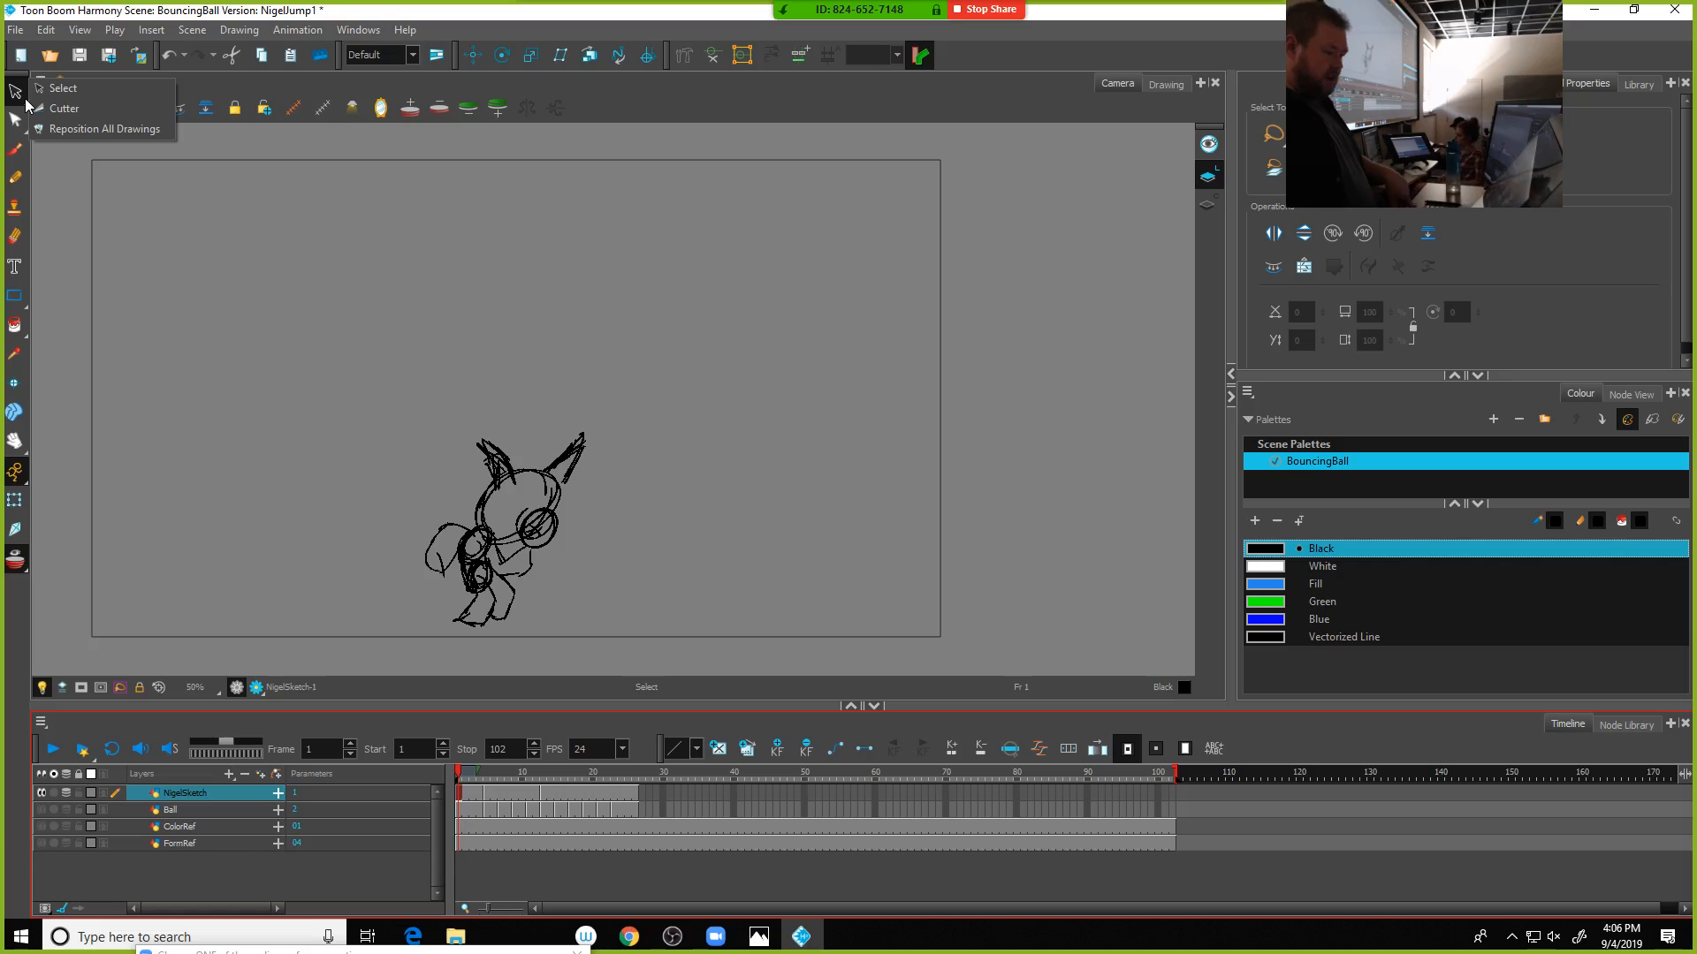
click(82, 128)
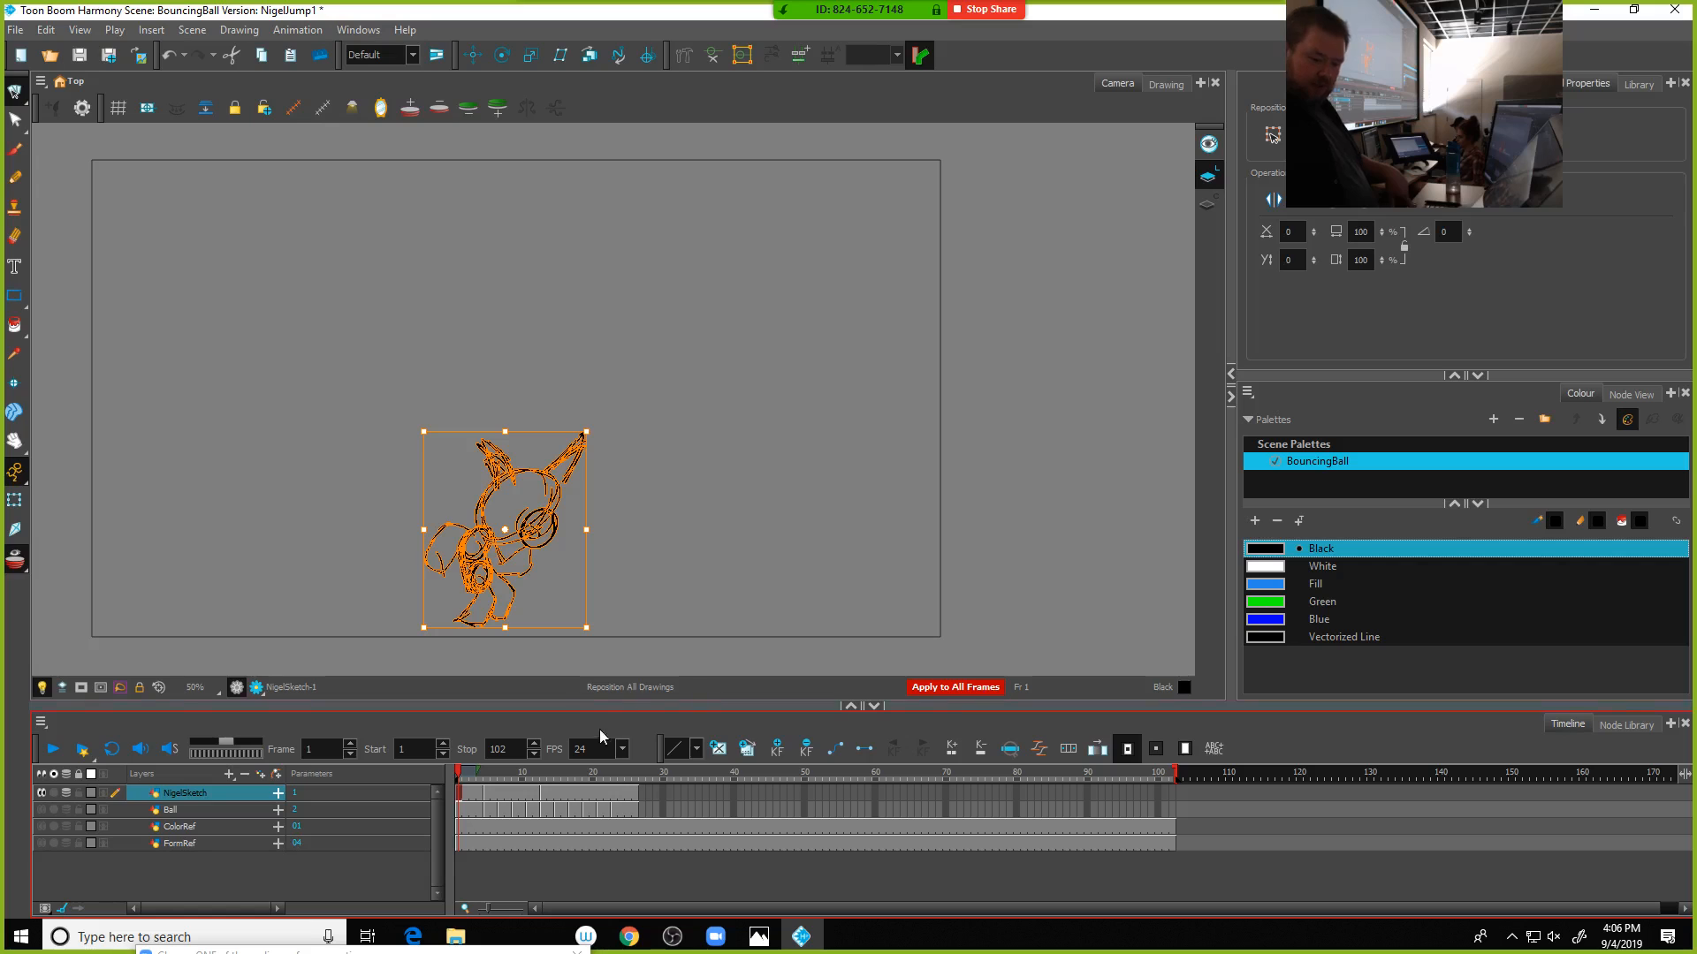
drag(488, 580, 723, 576)
mouse_move(463, 770)
mouse_down()
mouse_move(573, 778)
mouse_move(459, 778)
mouse_up()
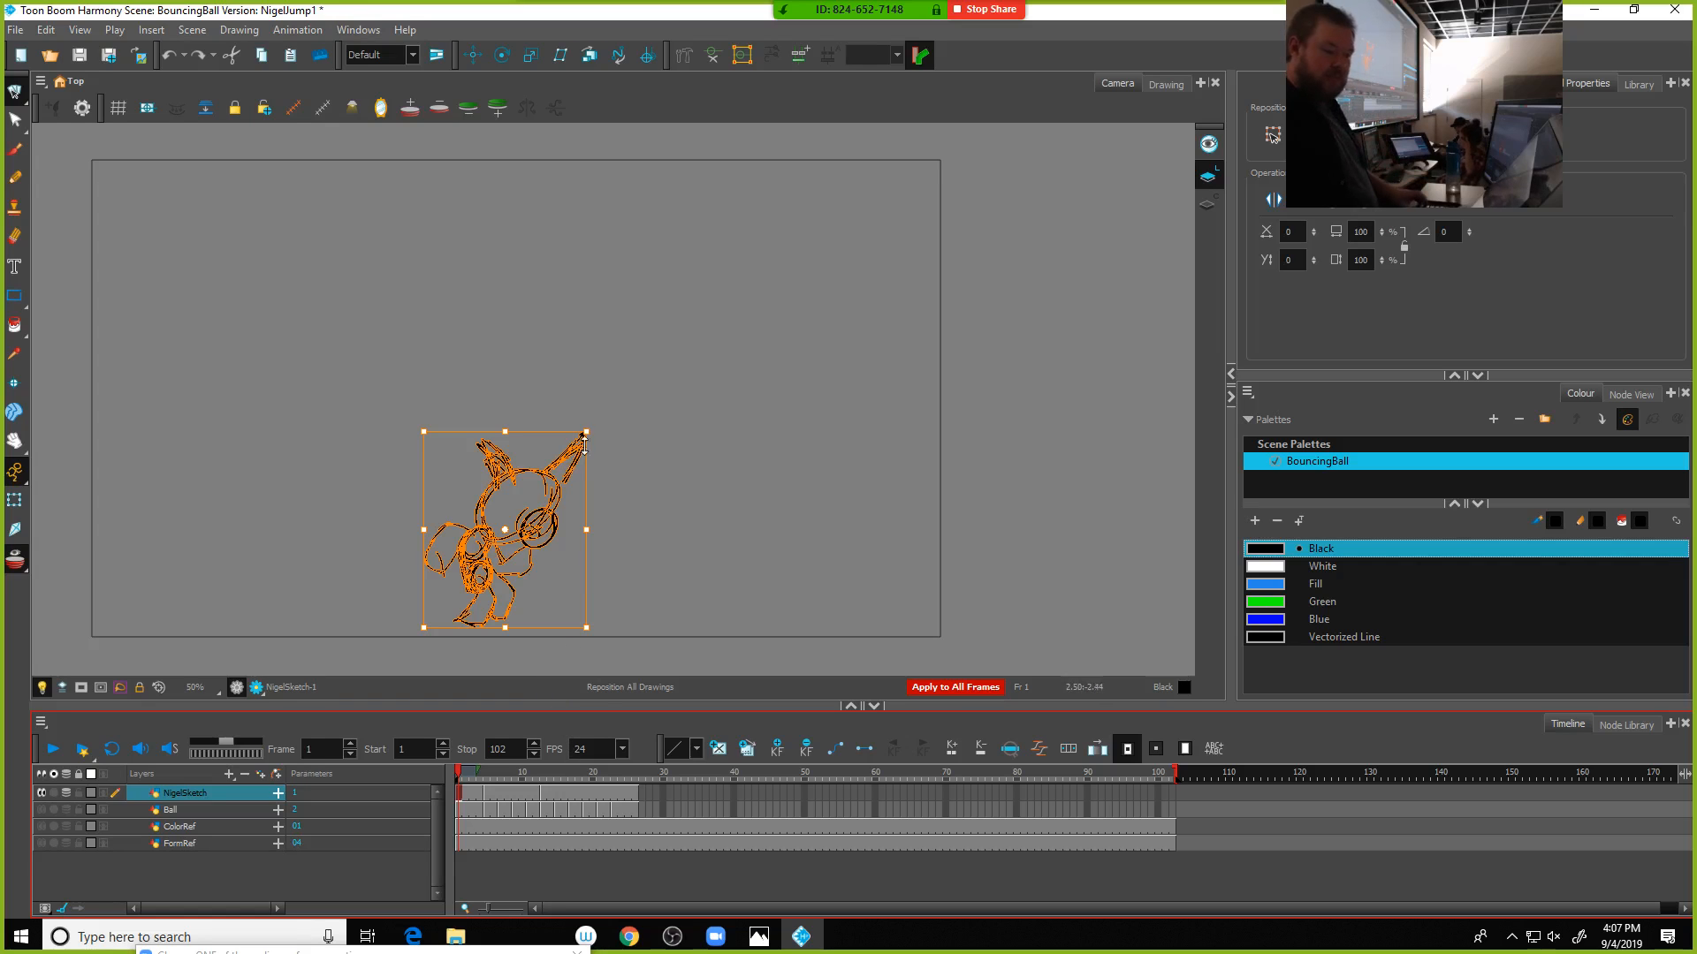
drag(587, 432, 522, 510)
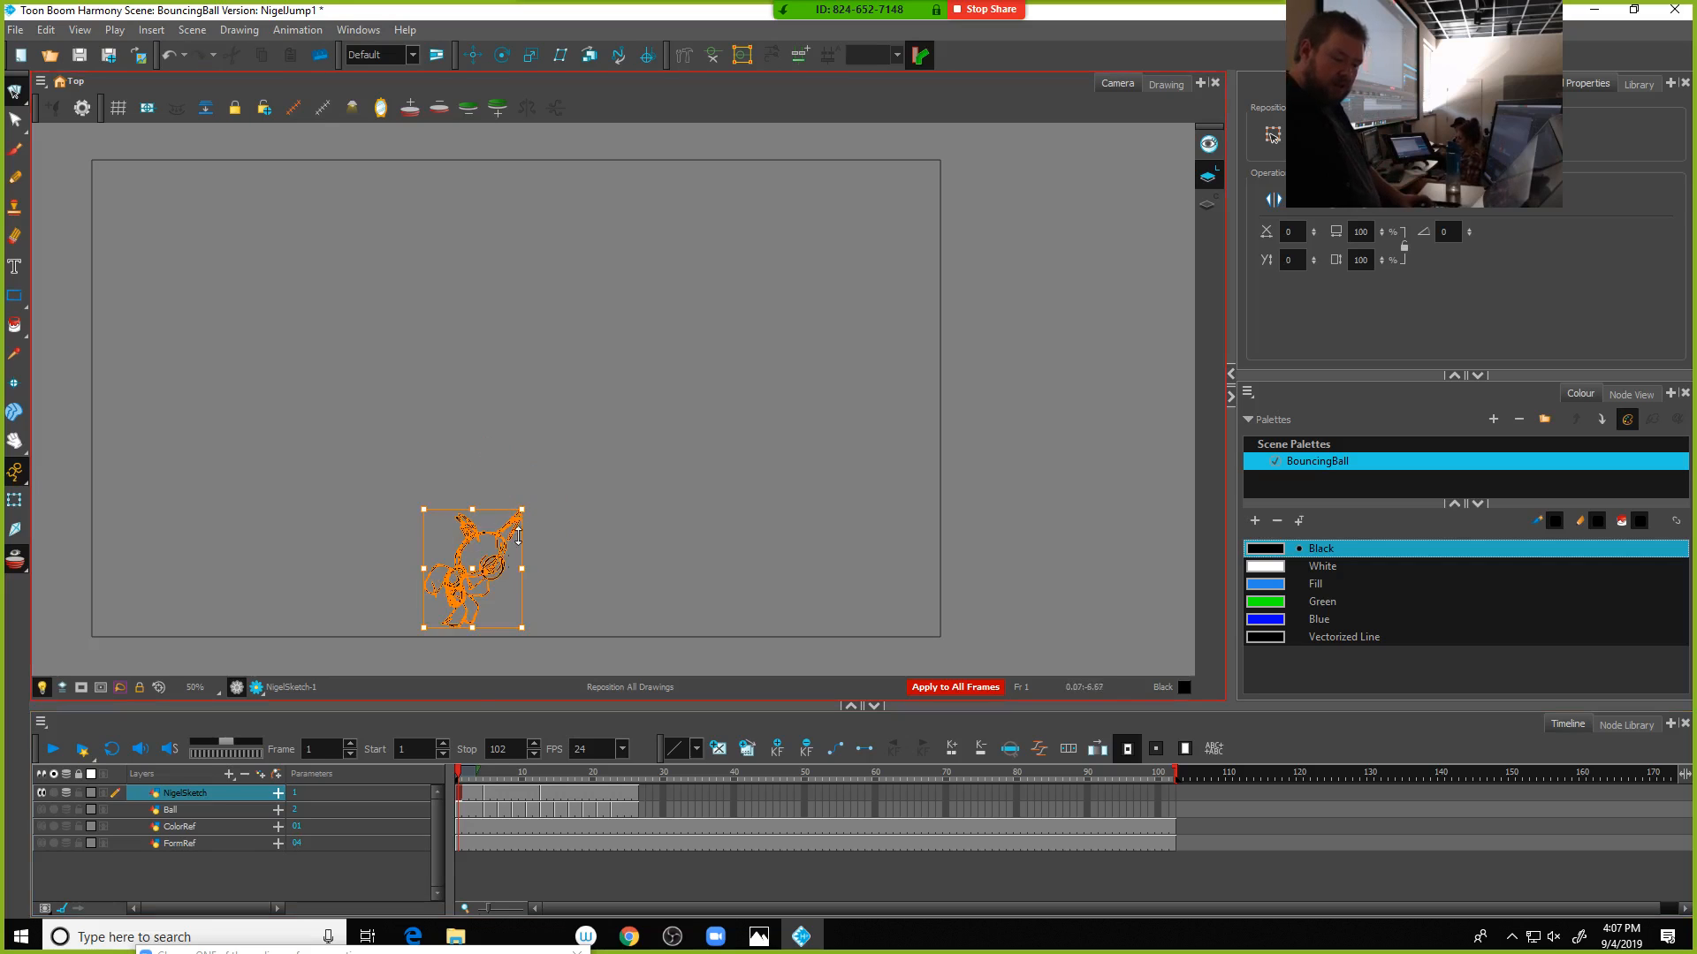
drag(465, 776, 597, 778)
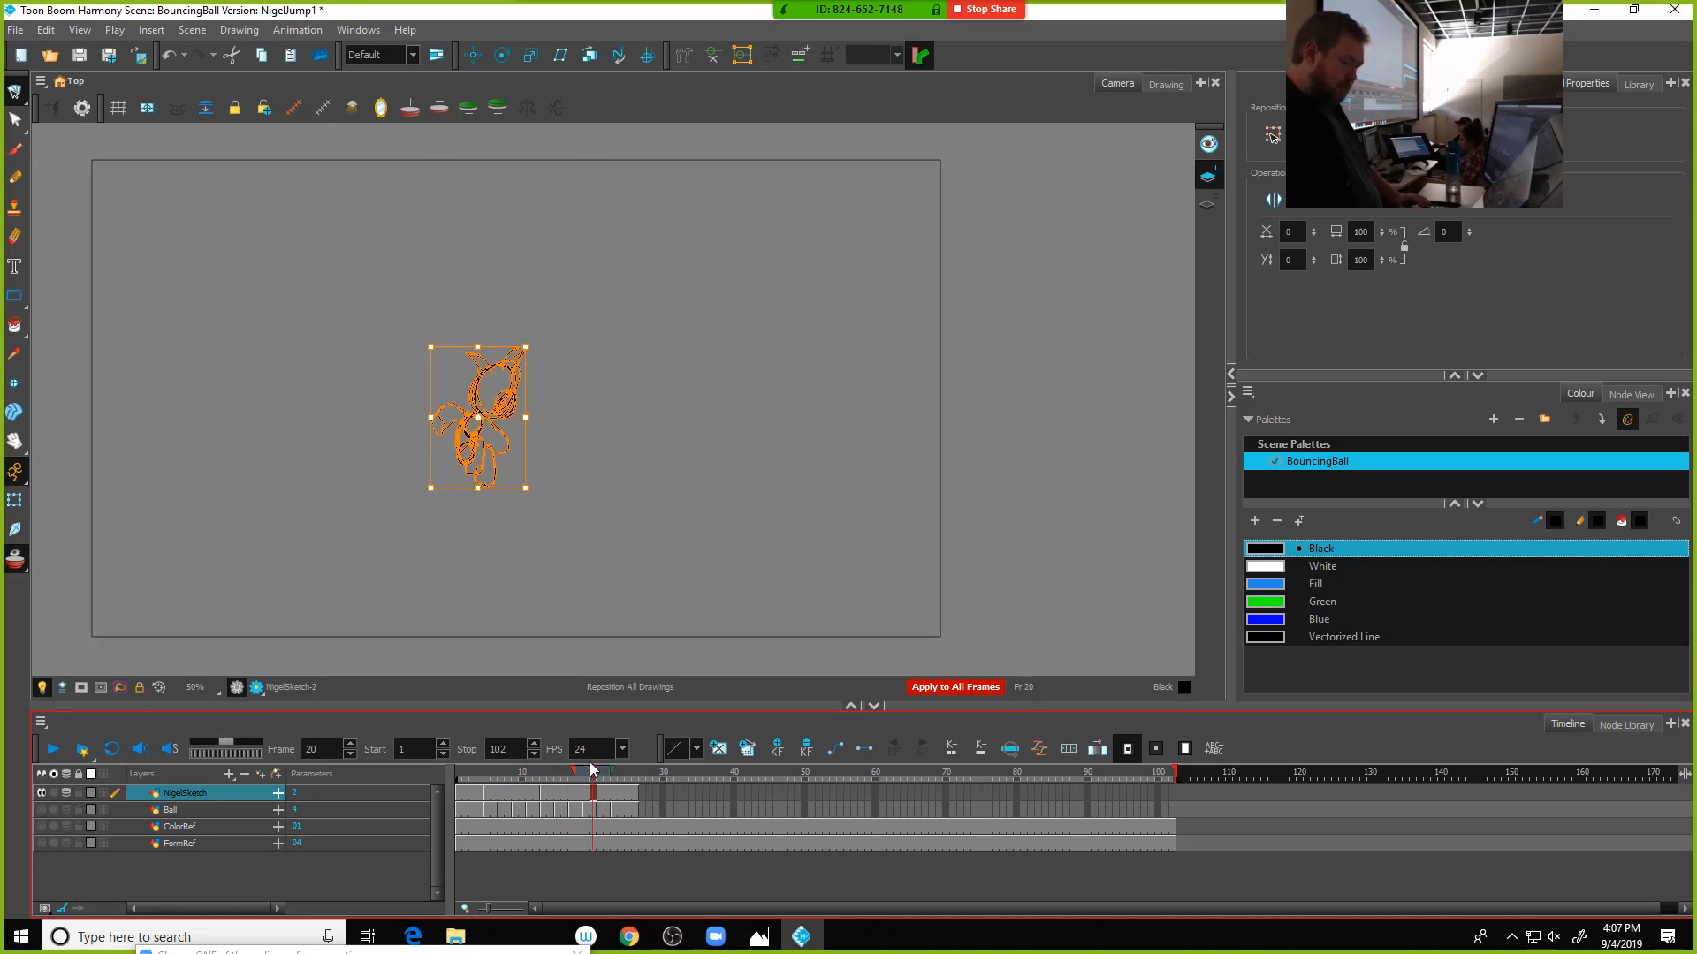
key(ctrl+z)
drag(547, 772, 431, 776)
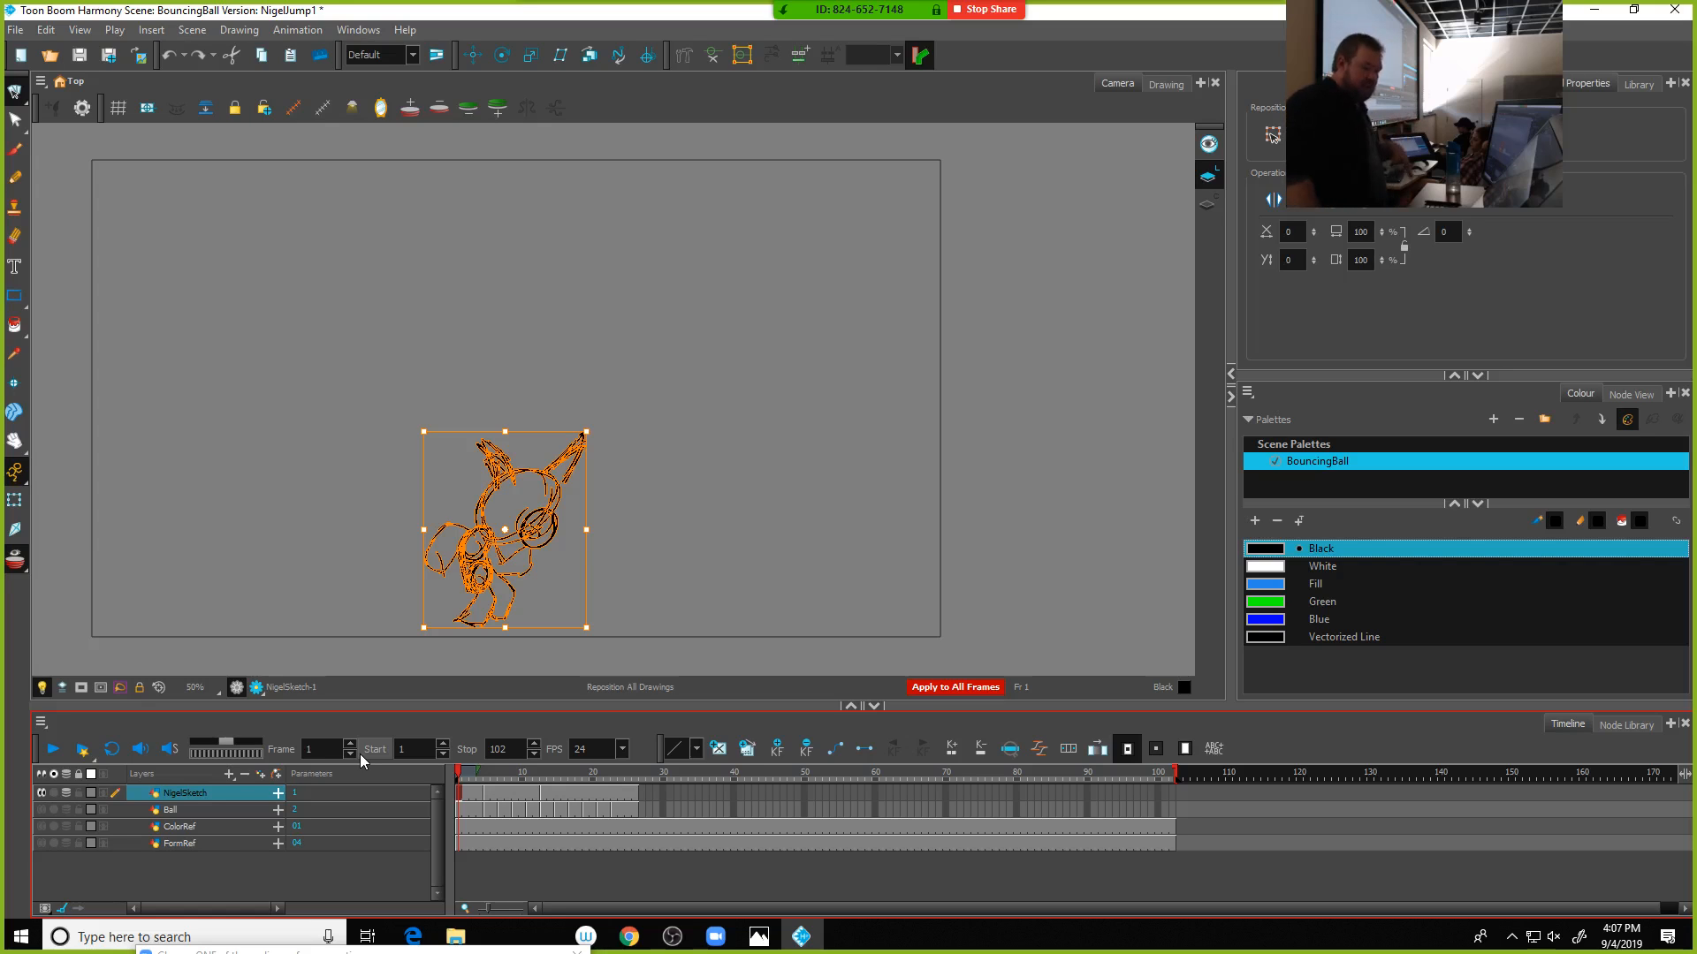
Show the Ball, ColorRef and FormRef layers again and switch back to the Select tool
click(42, 809)
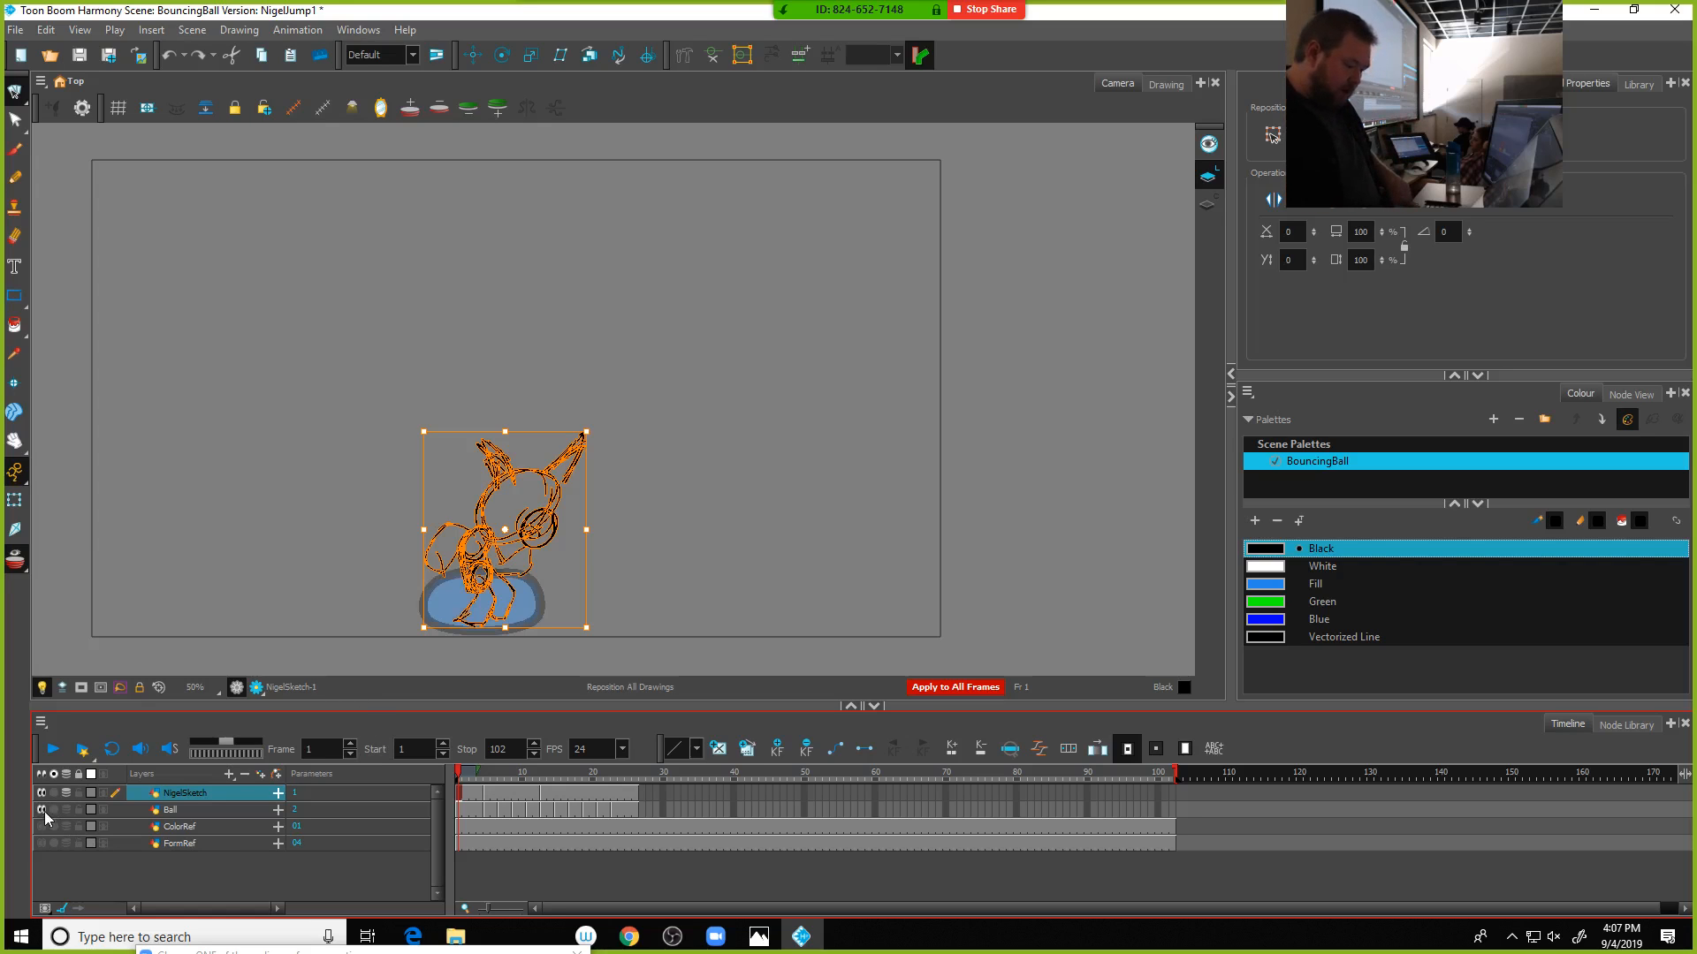
click(40, 826)
click(41, 844)
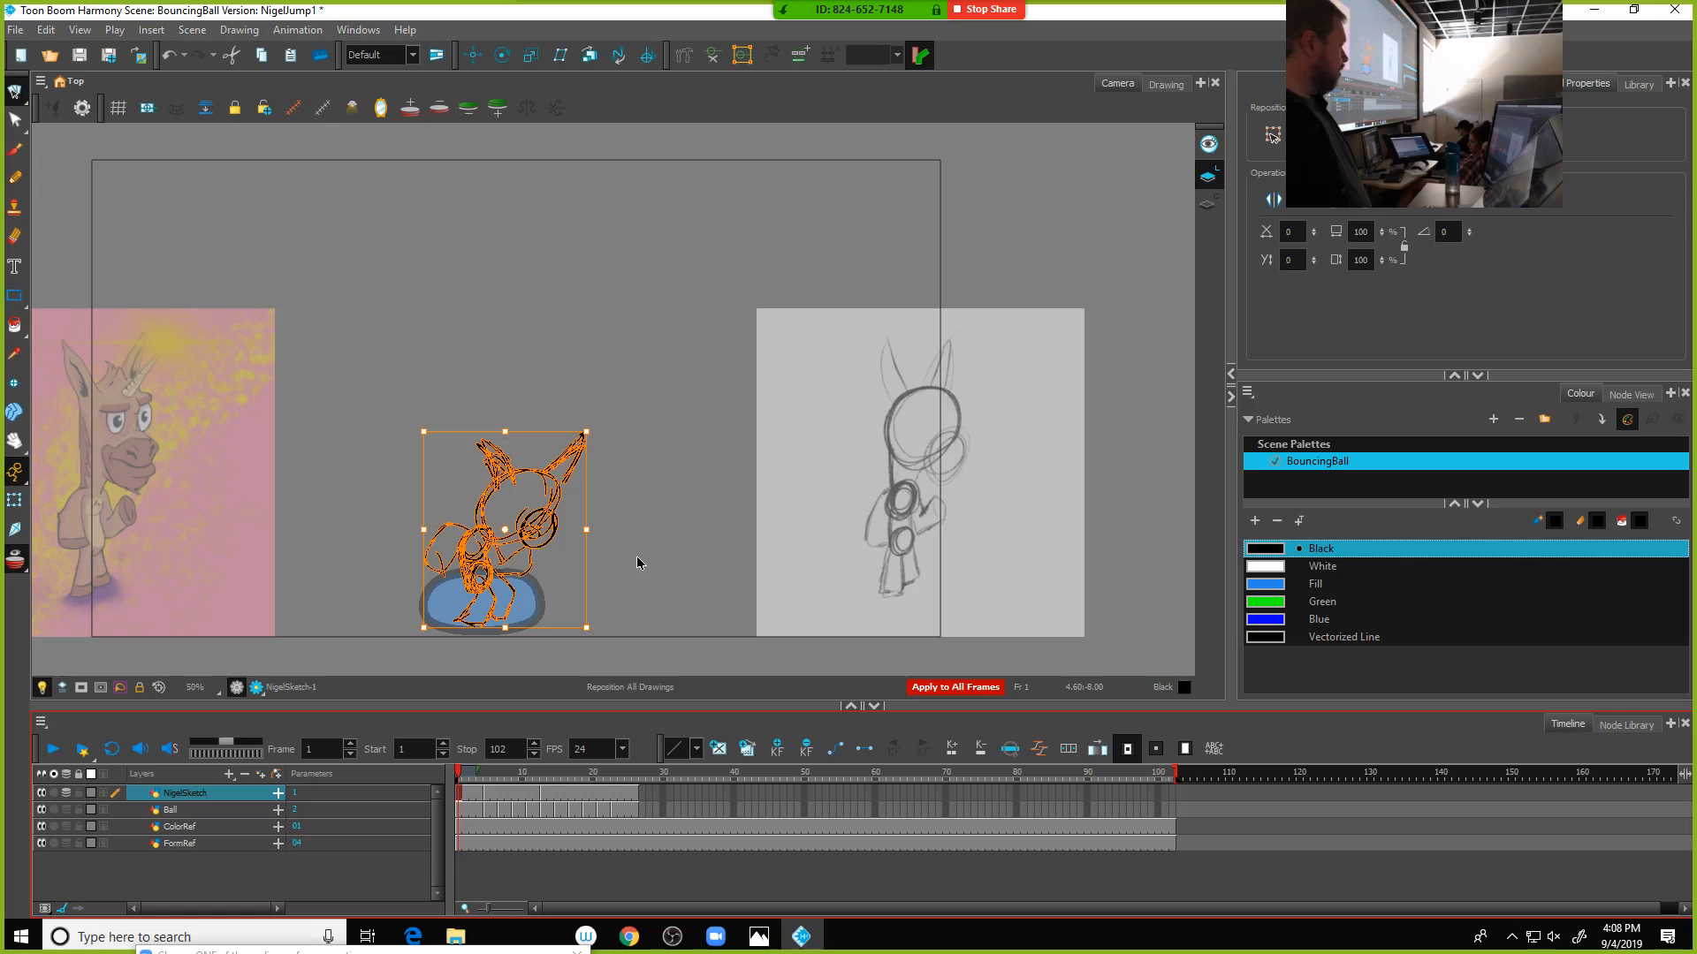
click(17, 90)
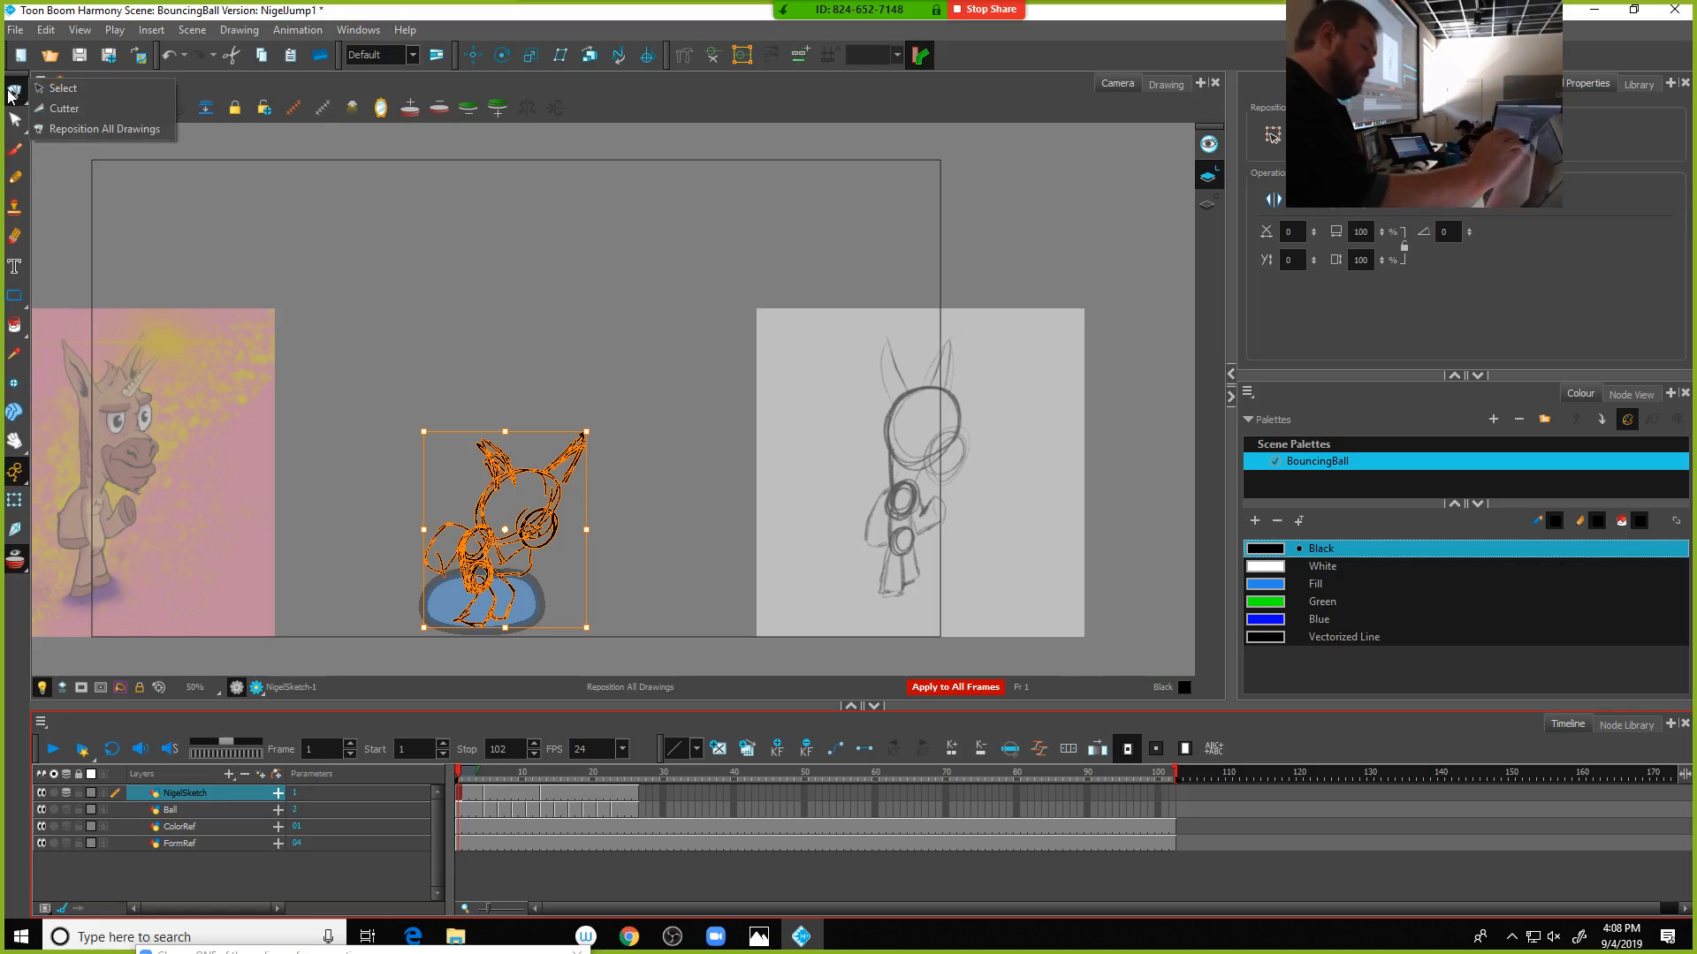
click(54, 88)
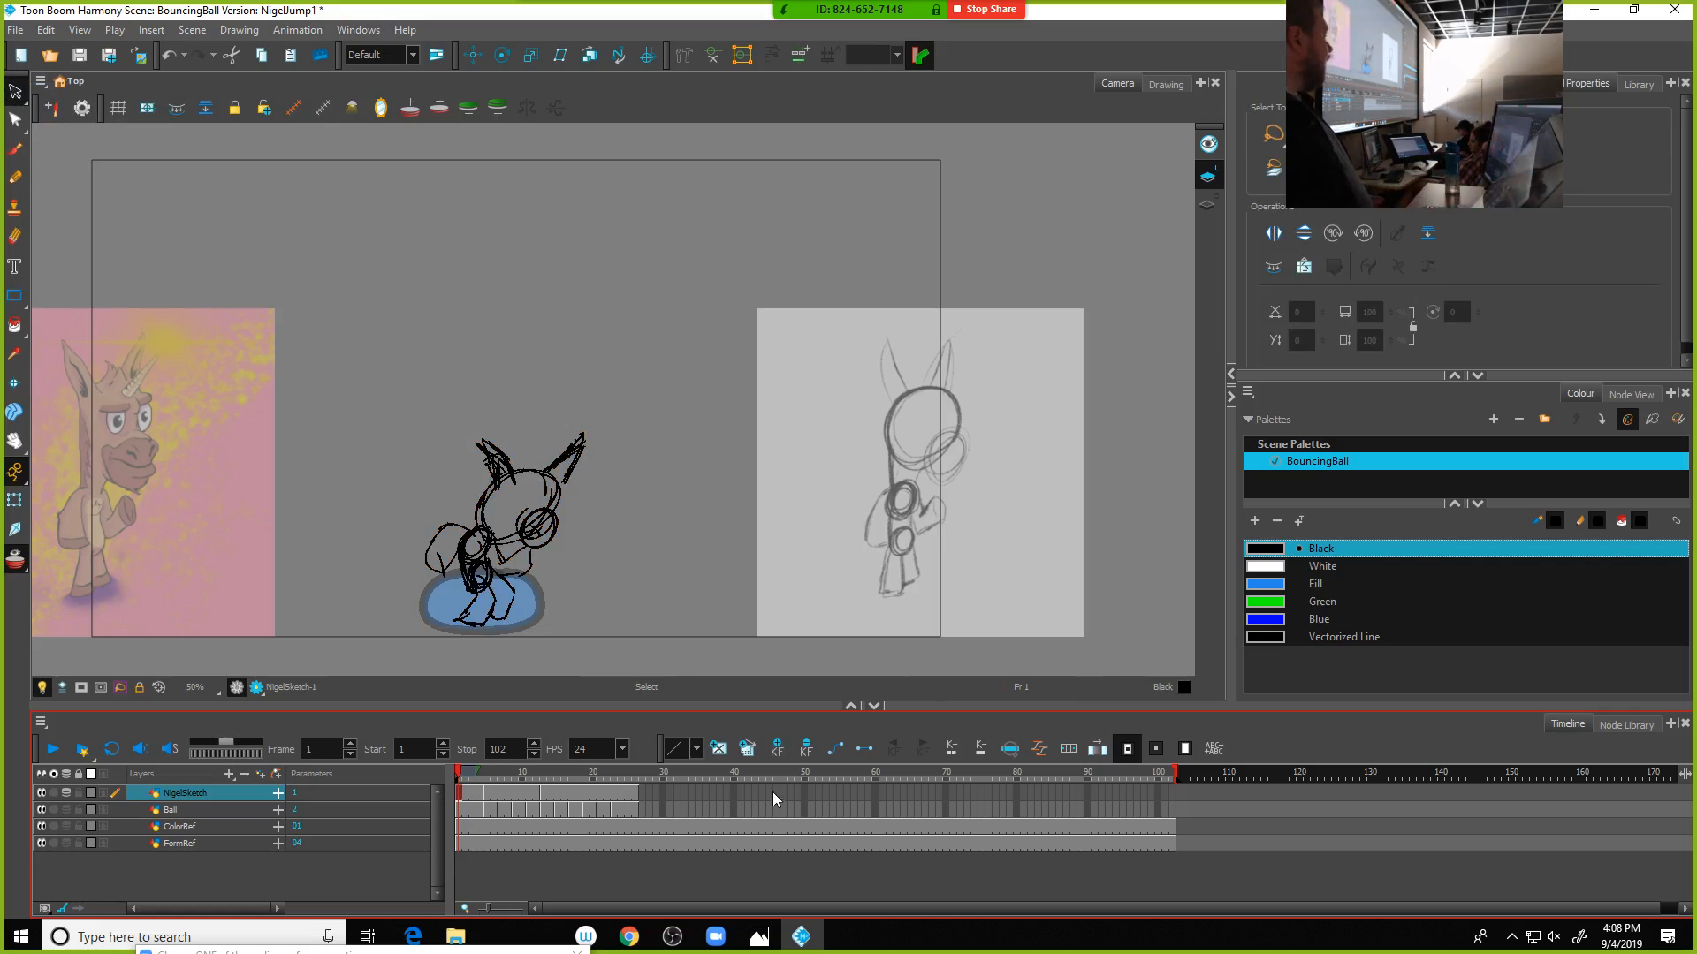
Try deleting the whole frame 1 pose on the NigelSketch layer, and bring it back
mouse_move(637, 375)
mouse_down()
mouse_move(595, 360)
mouse_move(734, 411)
mouse_move(689, 376)
mouse_up()
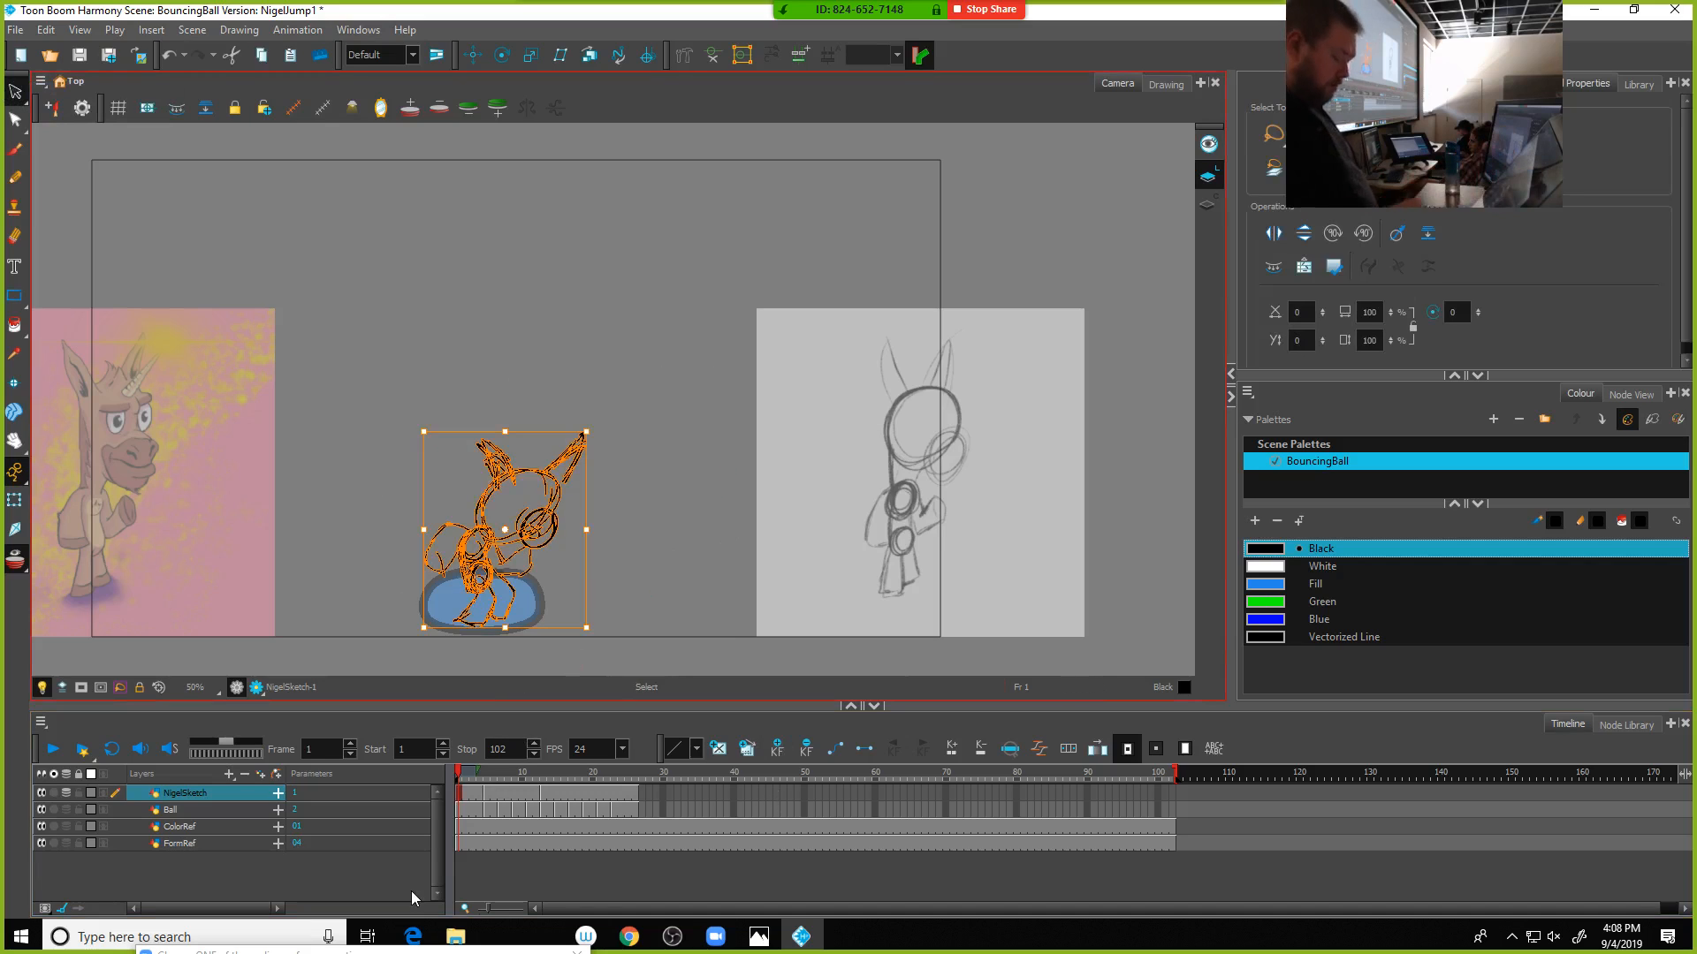
key(Delete)
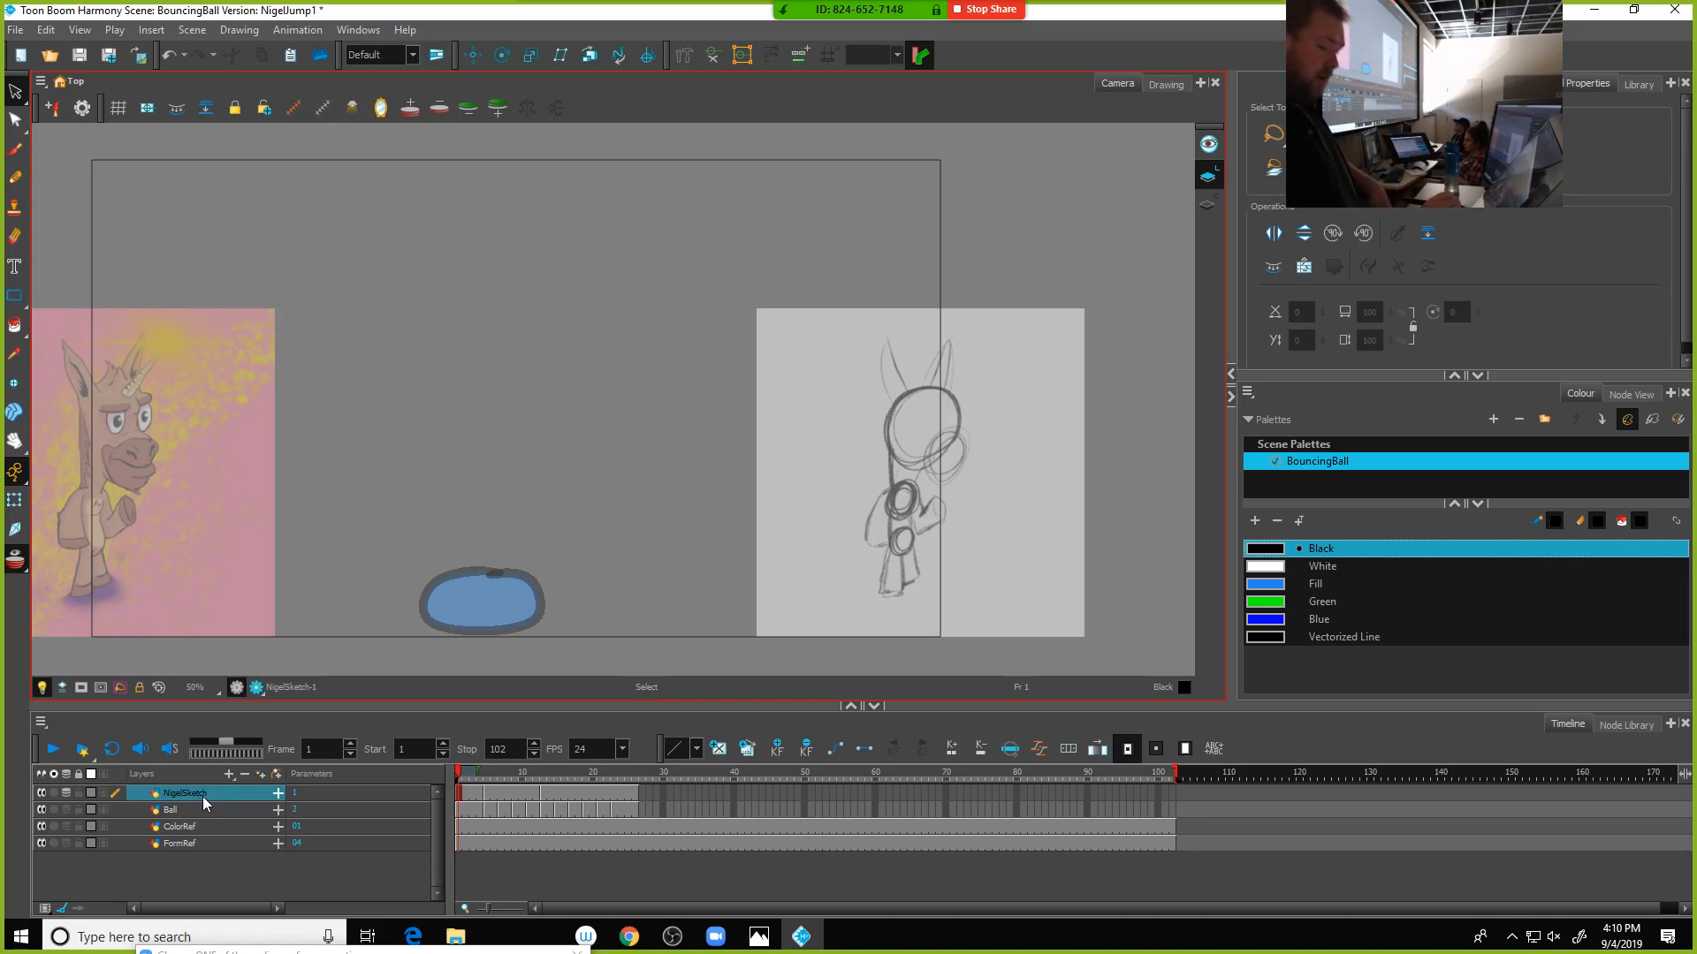
click(473, 794)
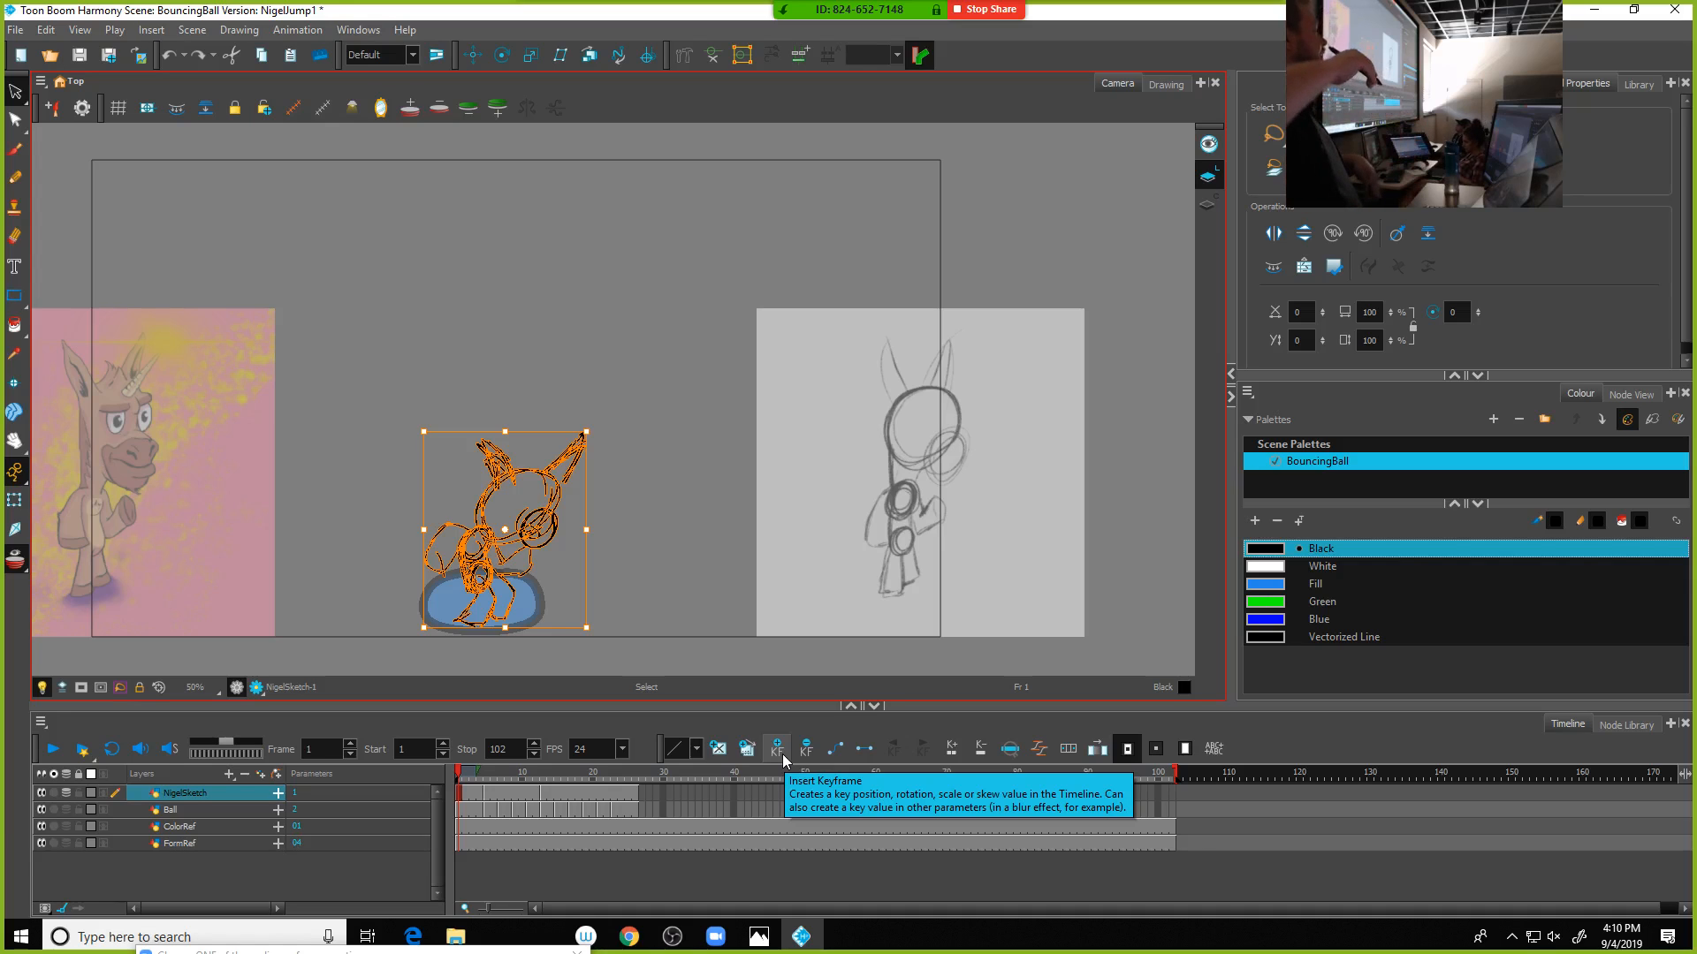
click(229, 774)
click(258, 861)
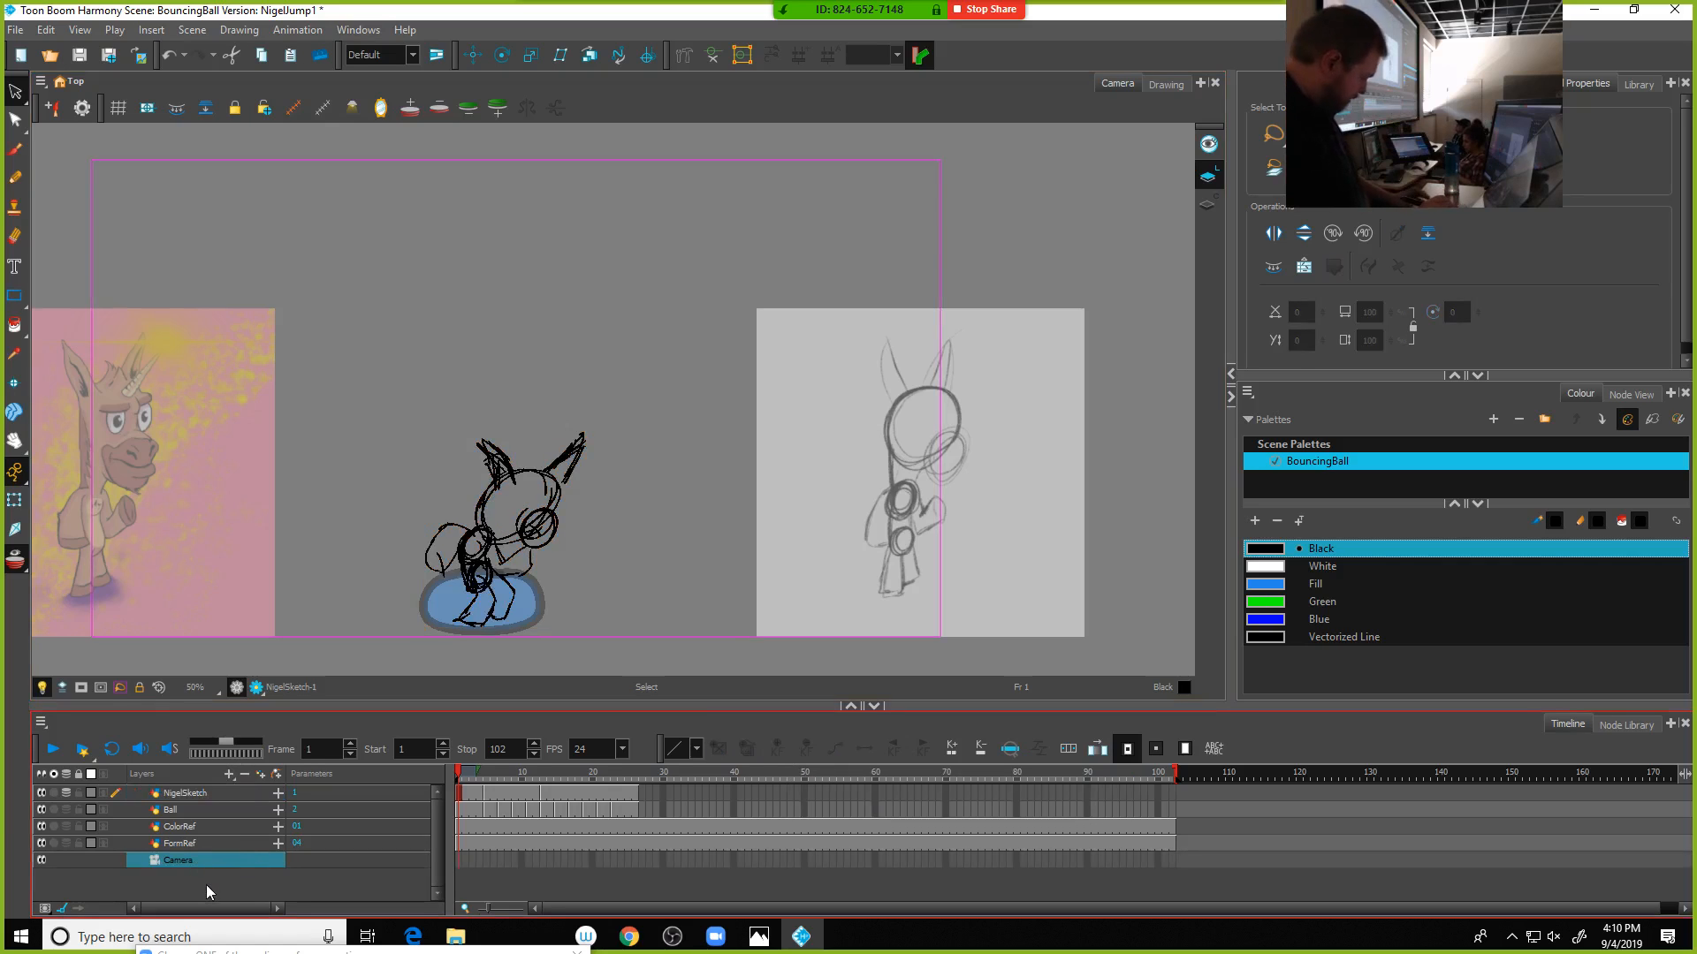
key(ctrl+z)
Add a vector drawing layer named NigelLines1 above NigelSketch, keeping the layer dialog open
click(229, 774)
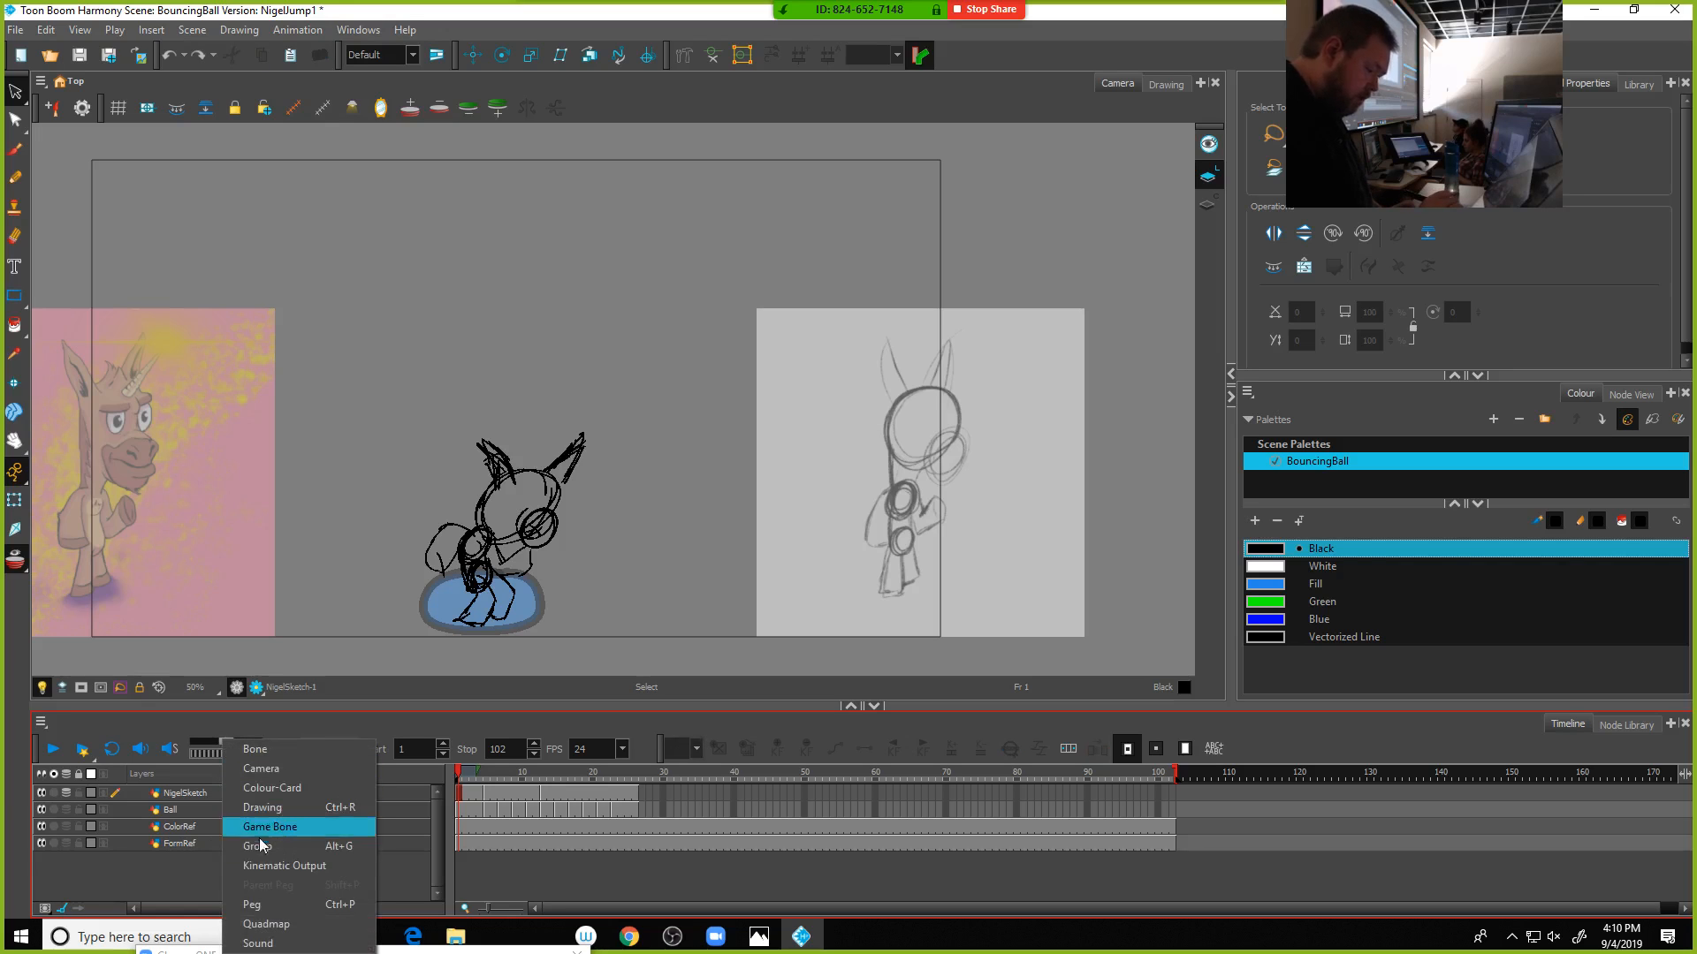
click(262, 807)
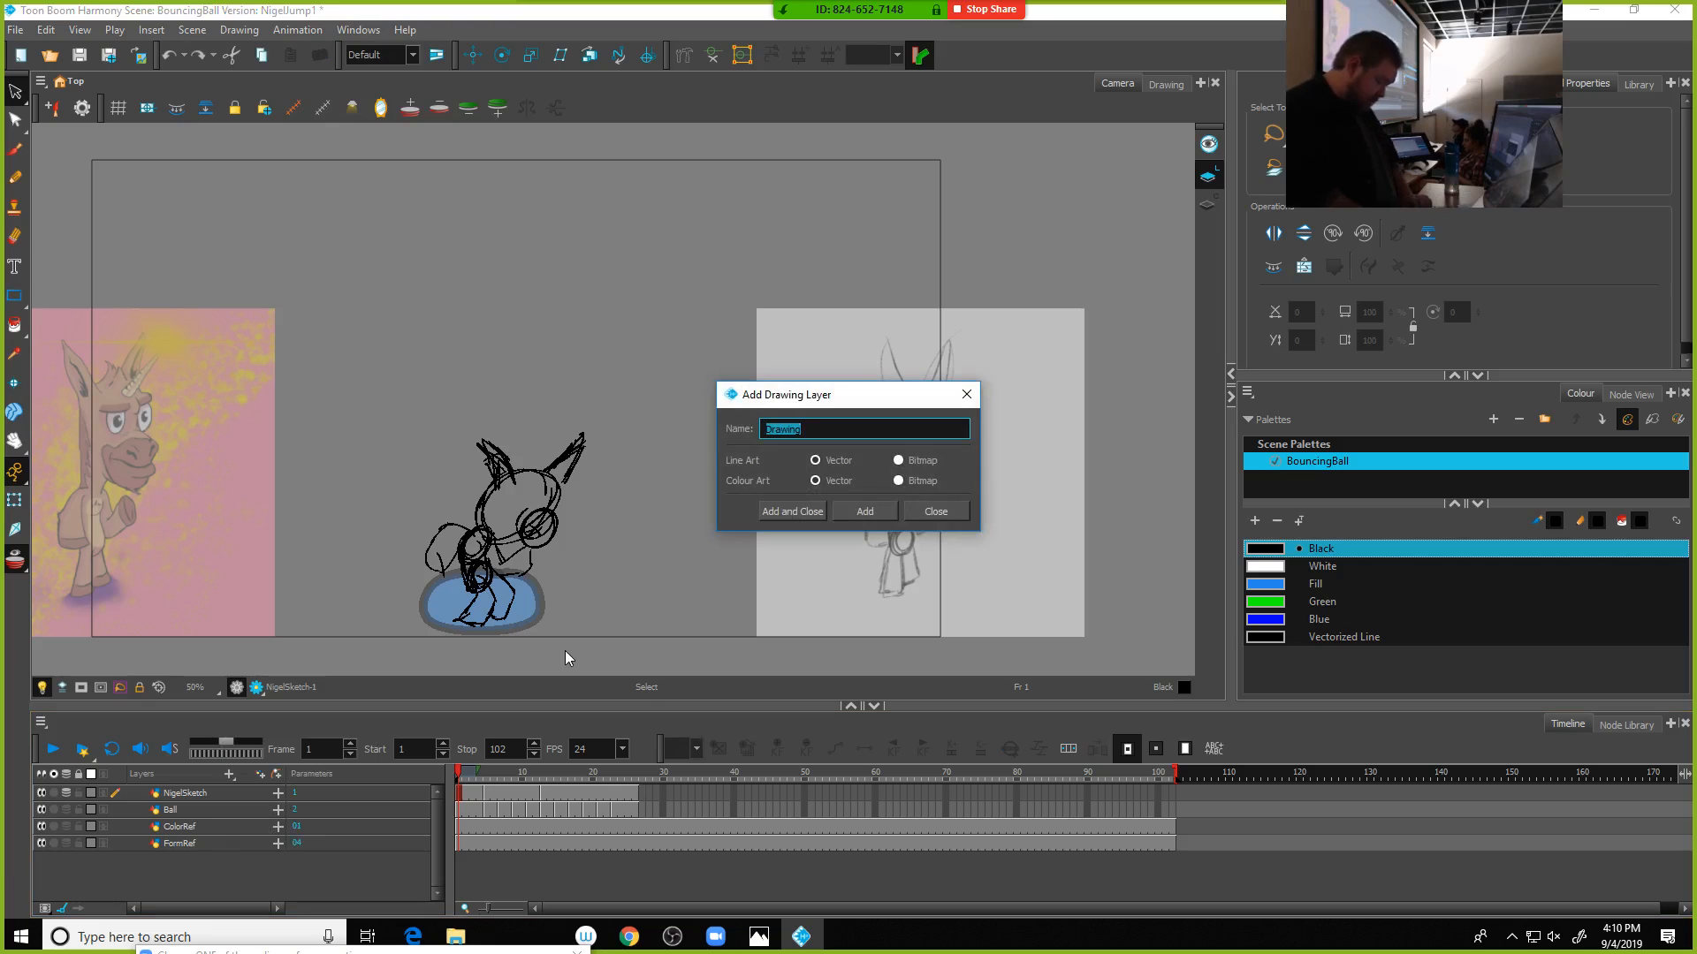
text(Nigel)
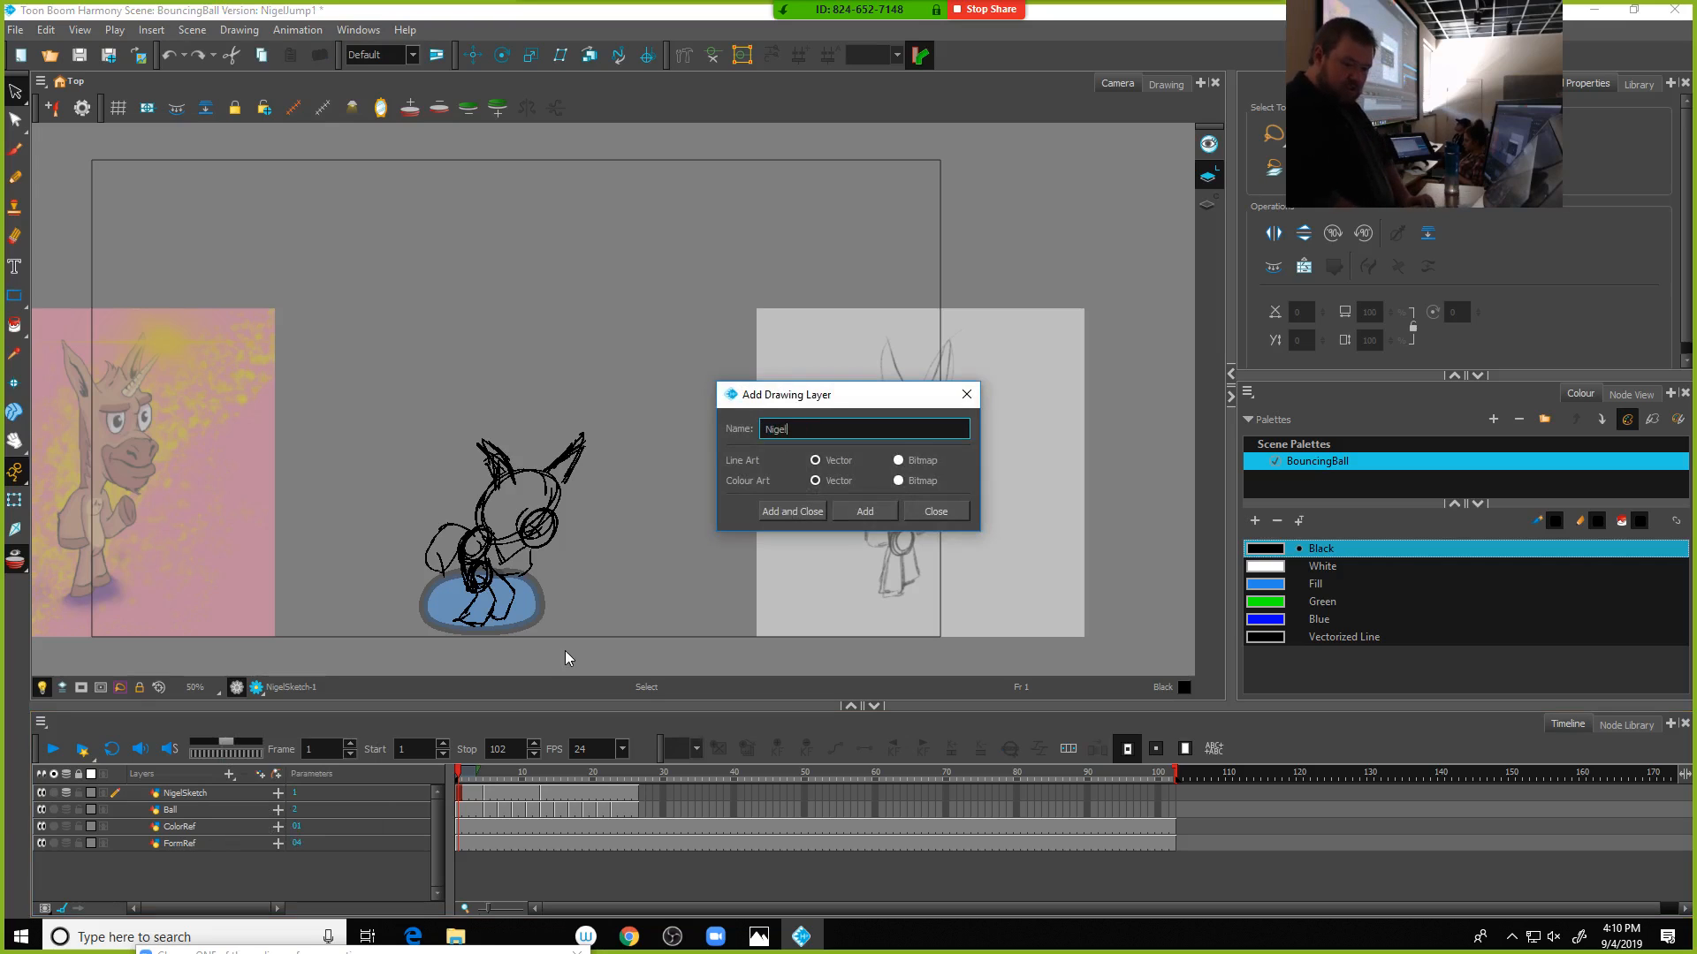
text(Lines)
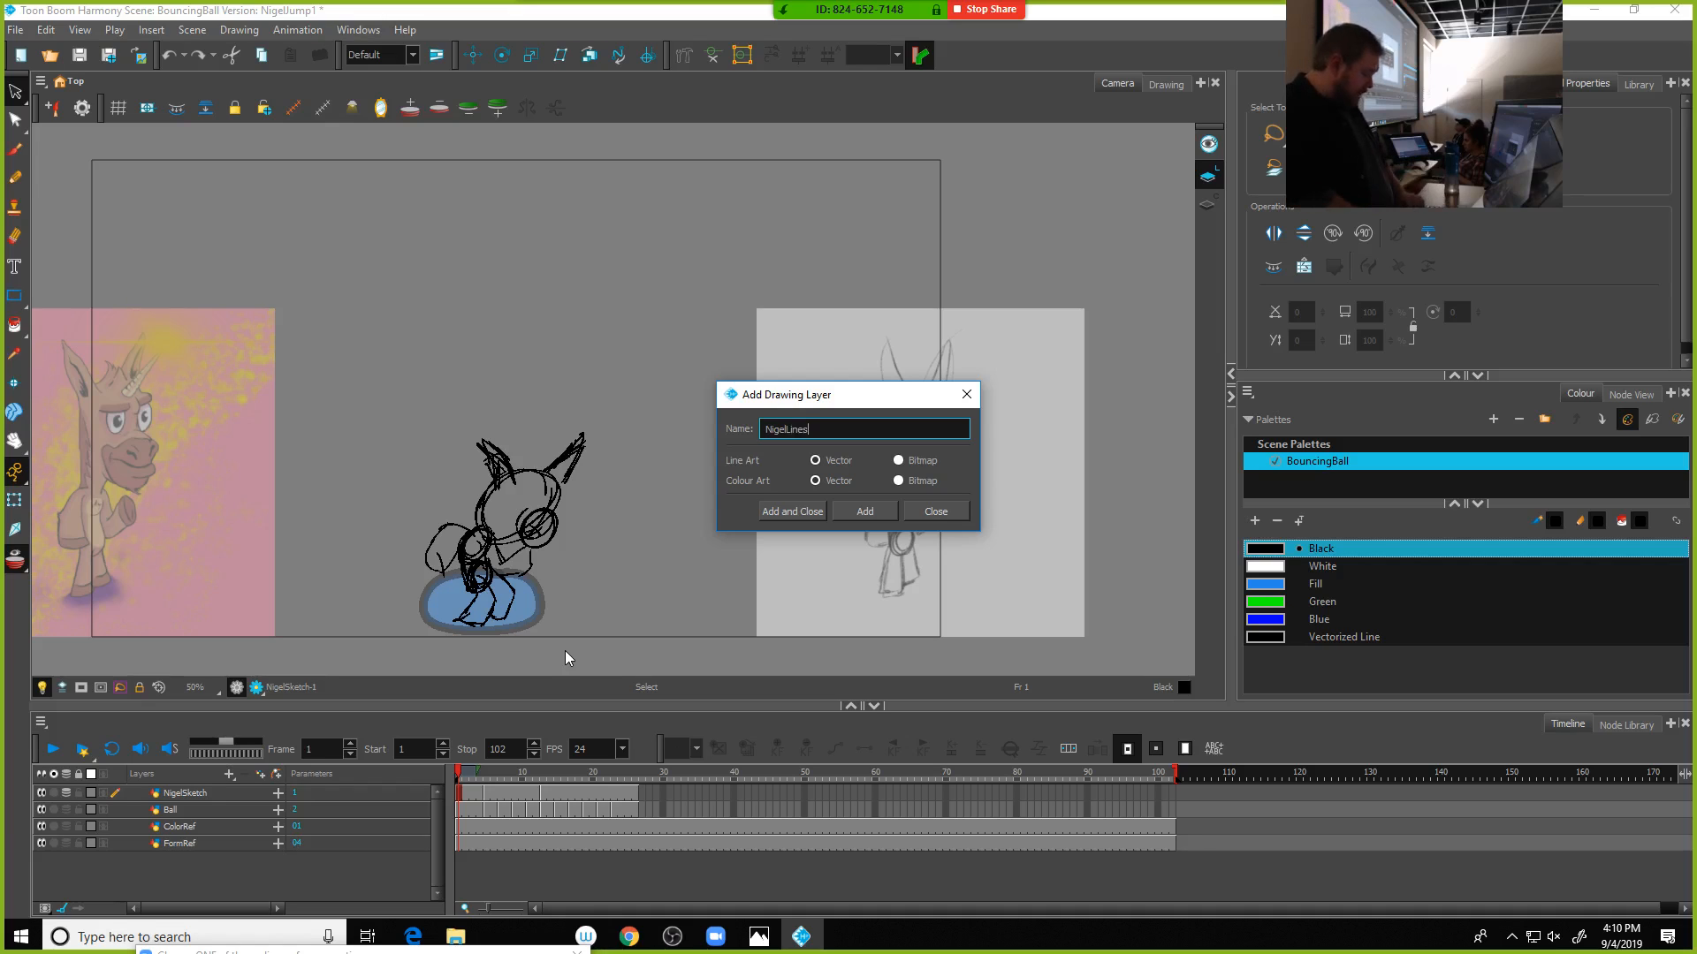
text(1)
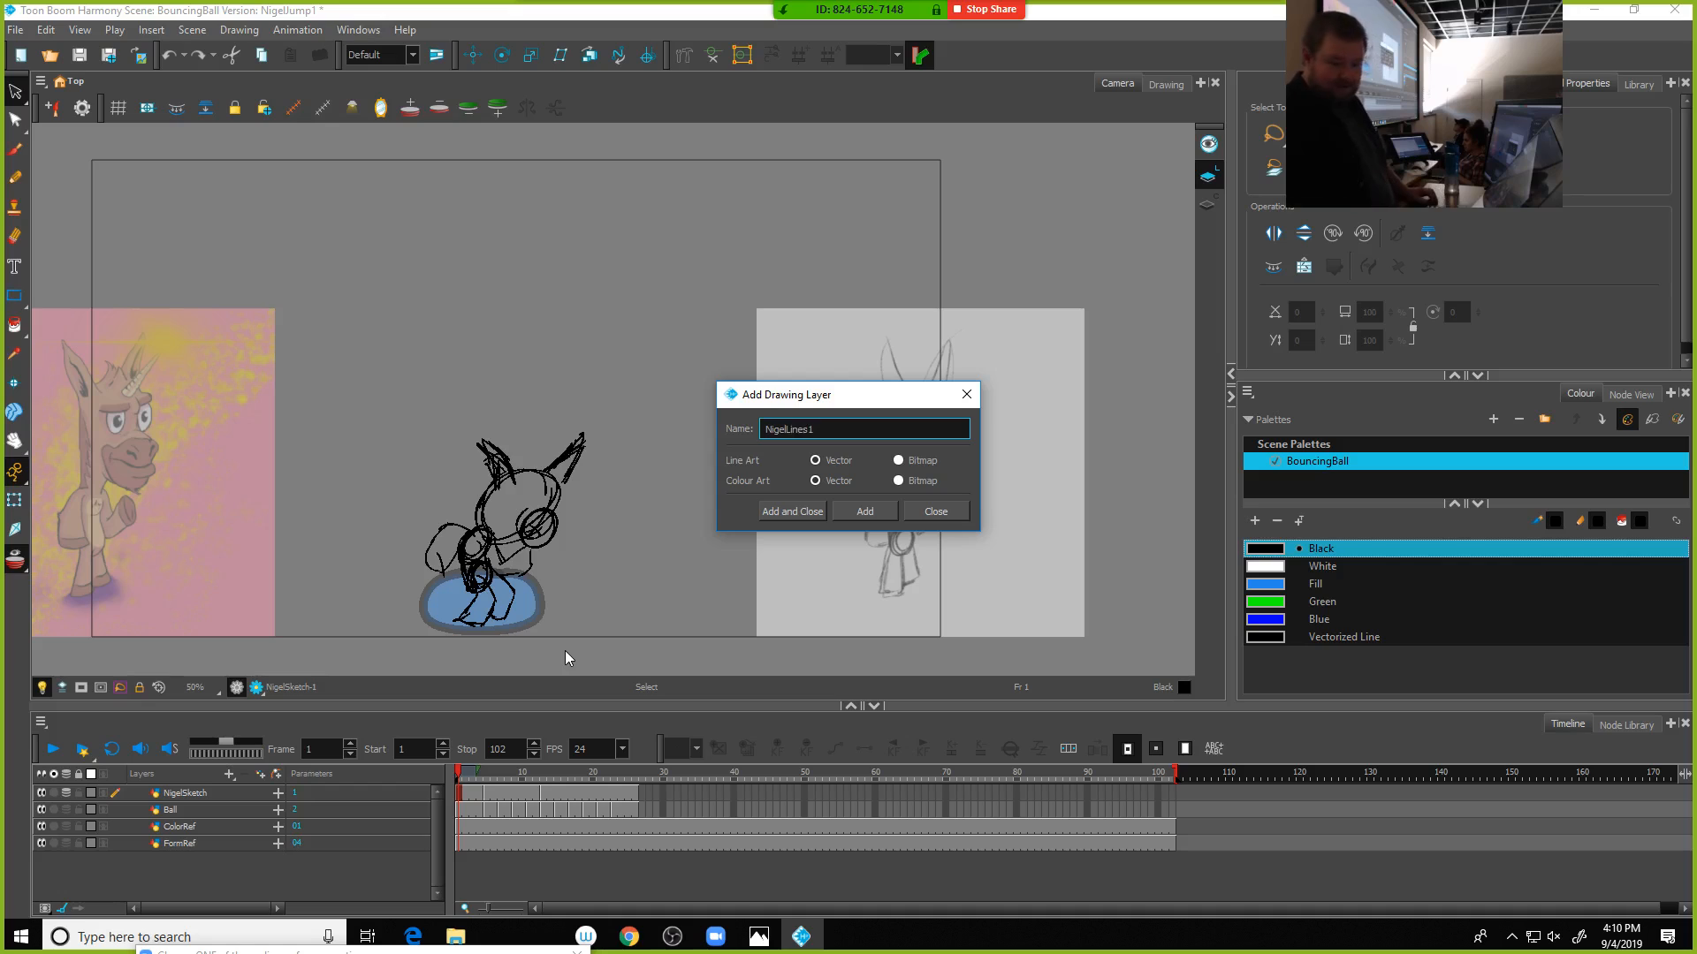
click(884, 507)
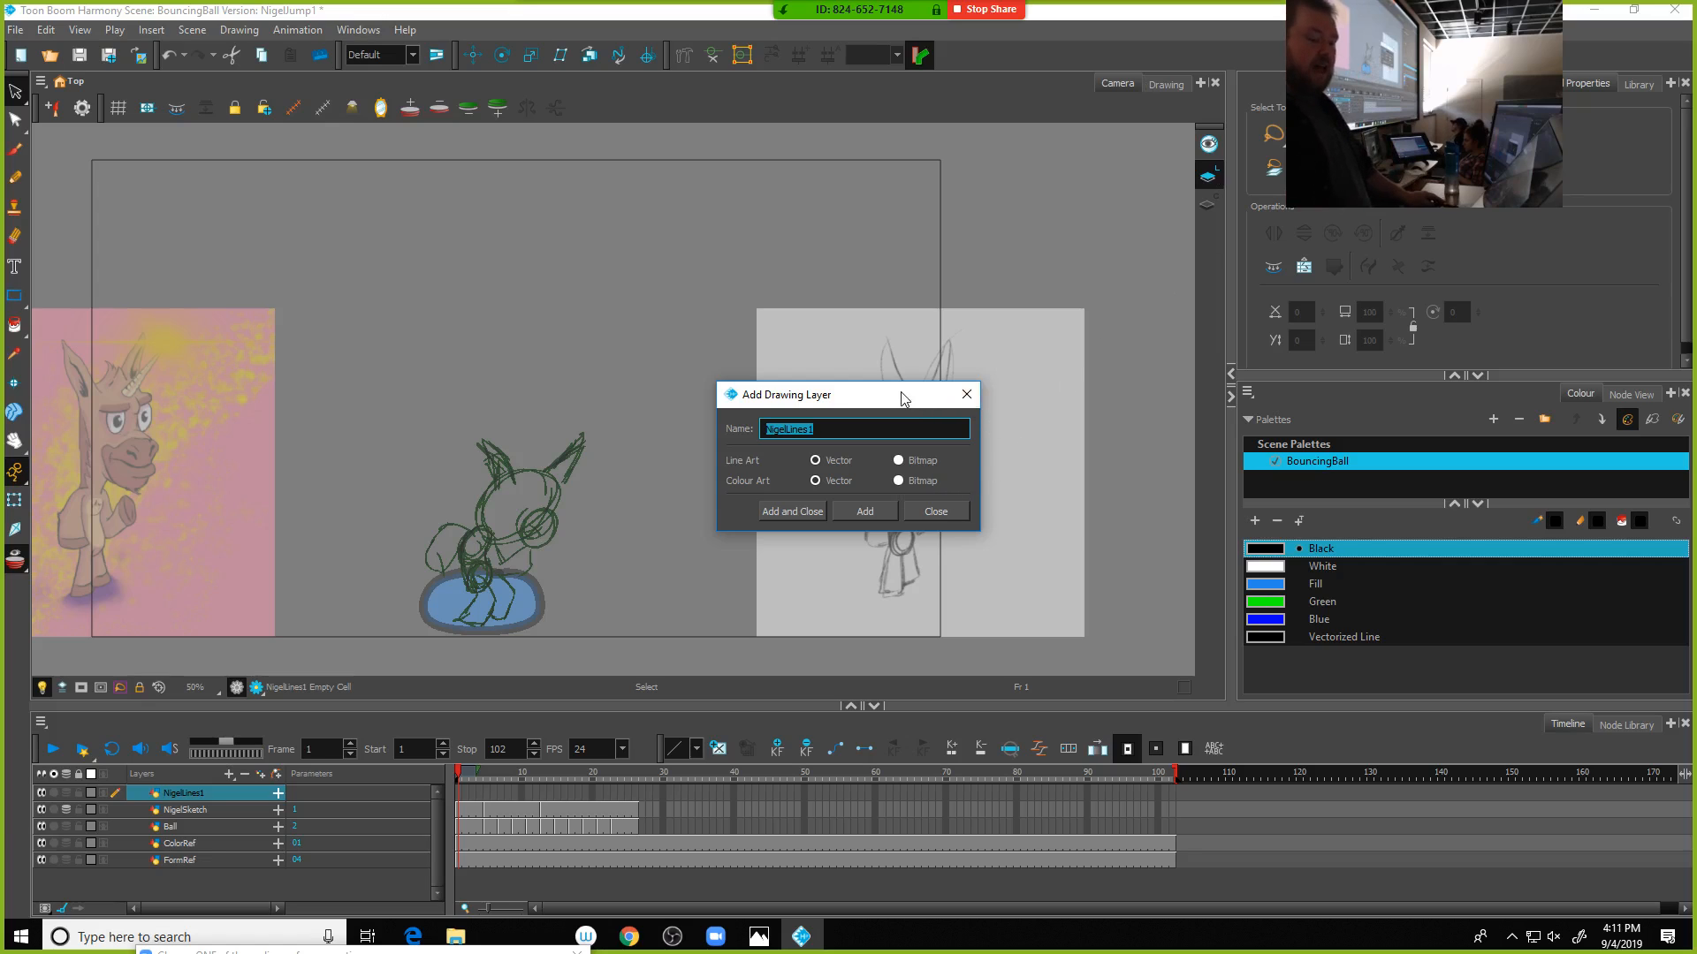
Add a second vector drawing layer named NigelLines2 and close the layer dialog
drag(910, 403, 1209, 365)
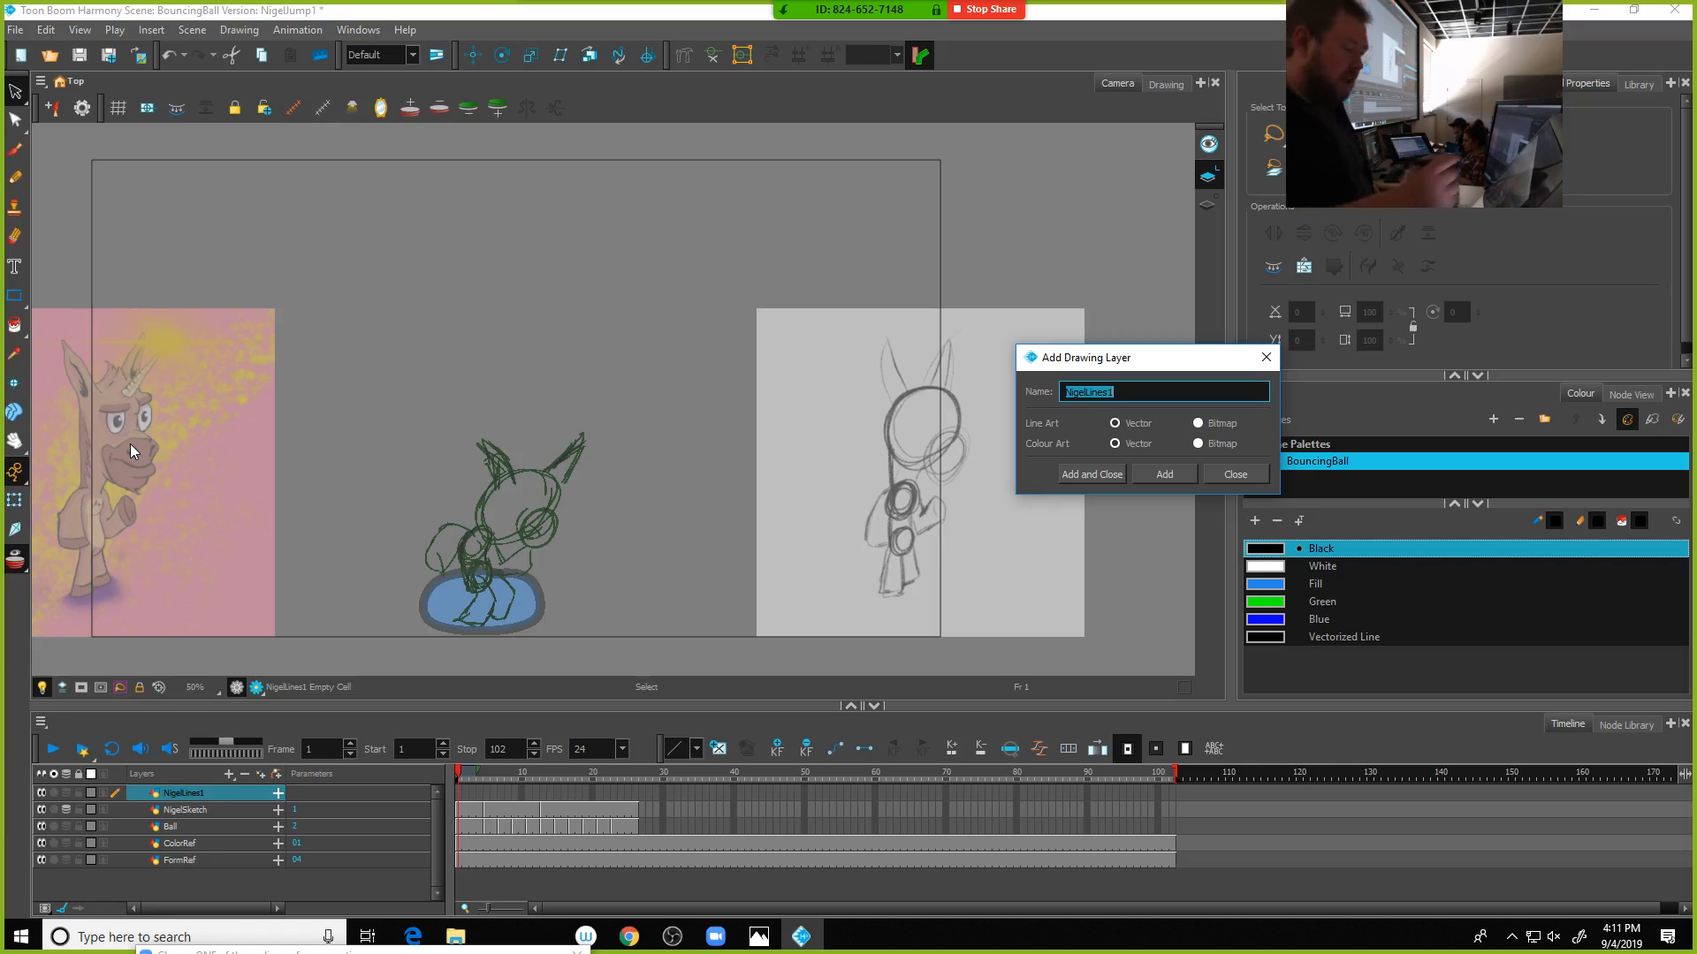
click(1118, 395)
key(BackSpace)
text(2)
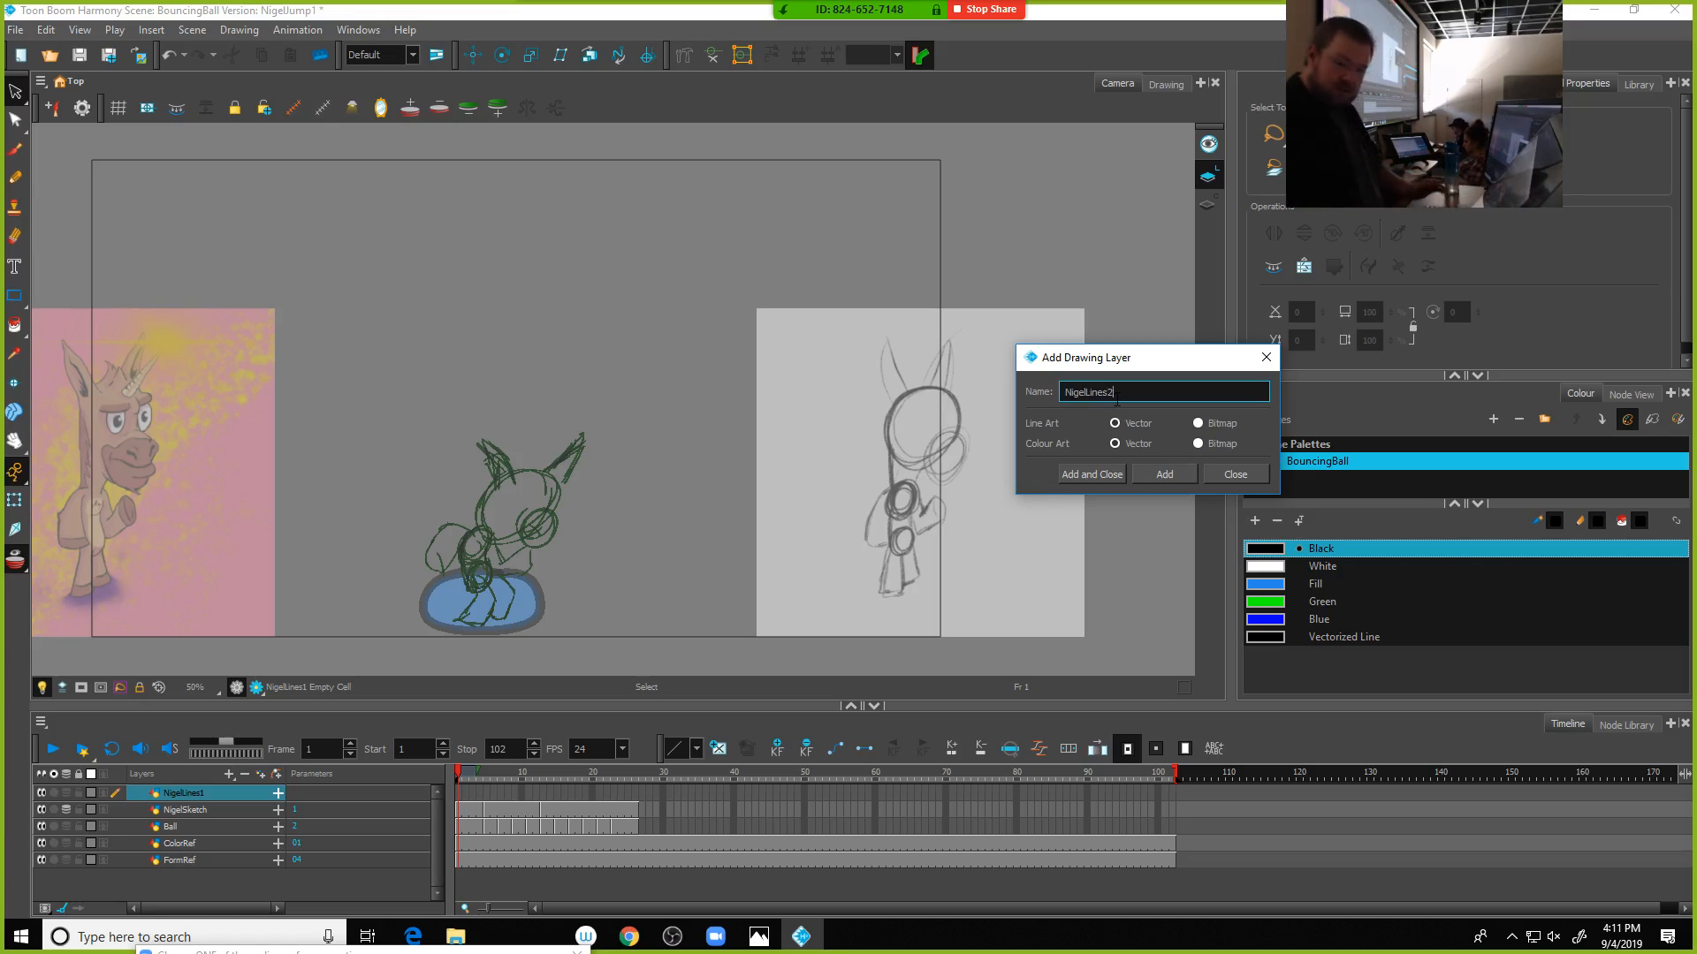
key(Return)
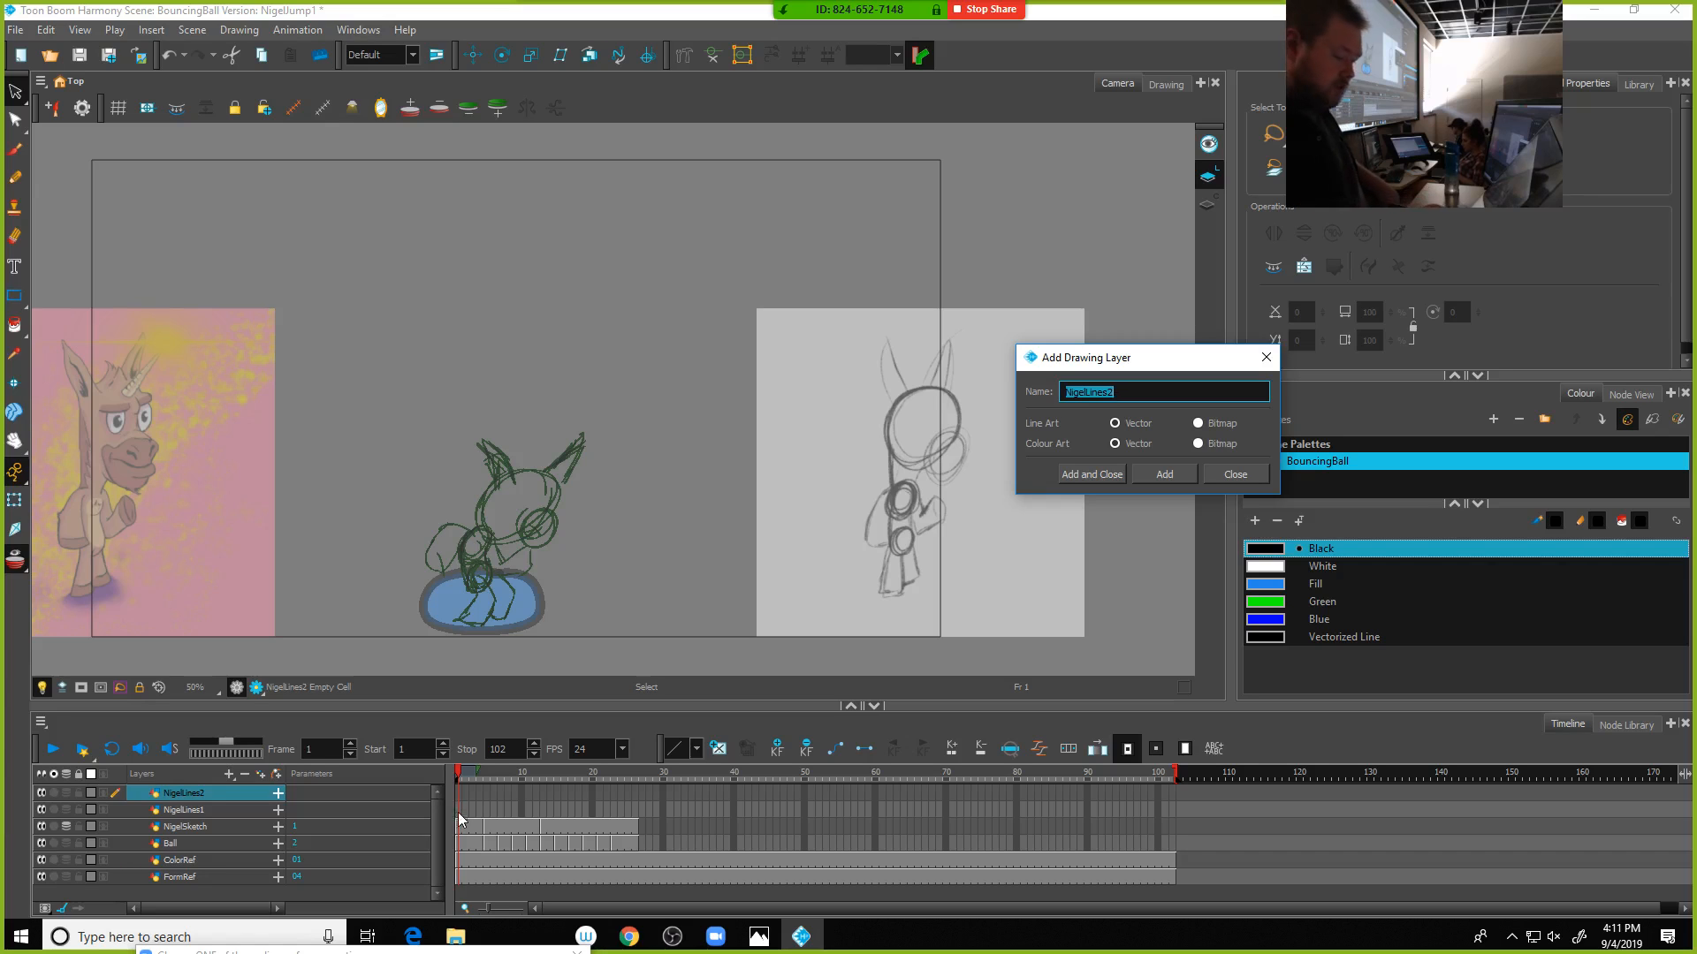
click(1236, 475)
Brush black outlines for the eyes, brow, muzzle and jaw over the frame 1 sketch on the NigelLines1 layer
click(460, 809)
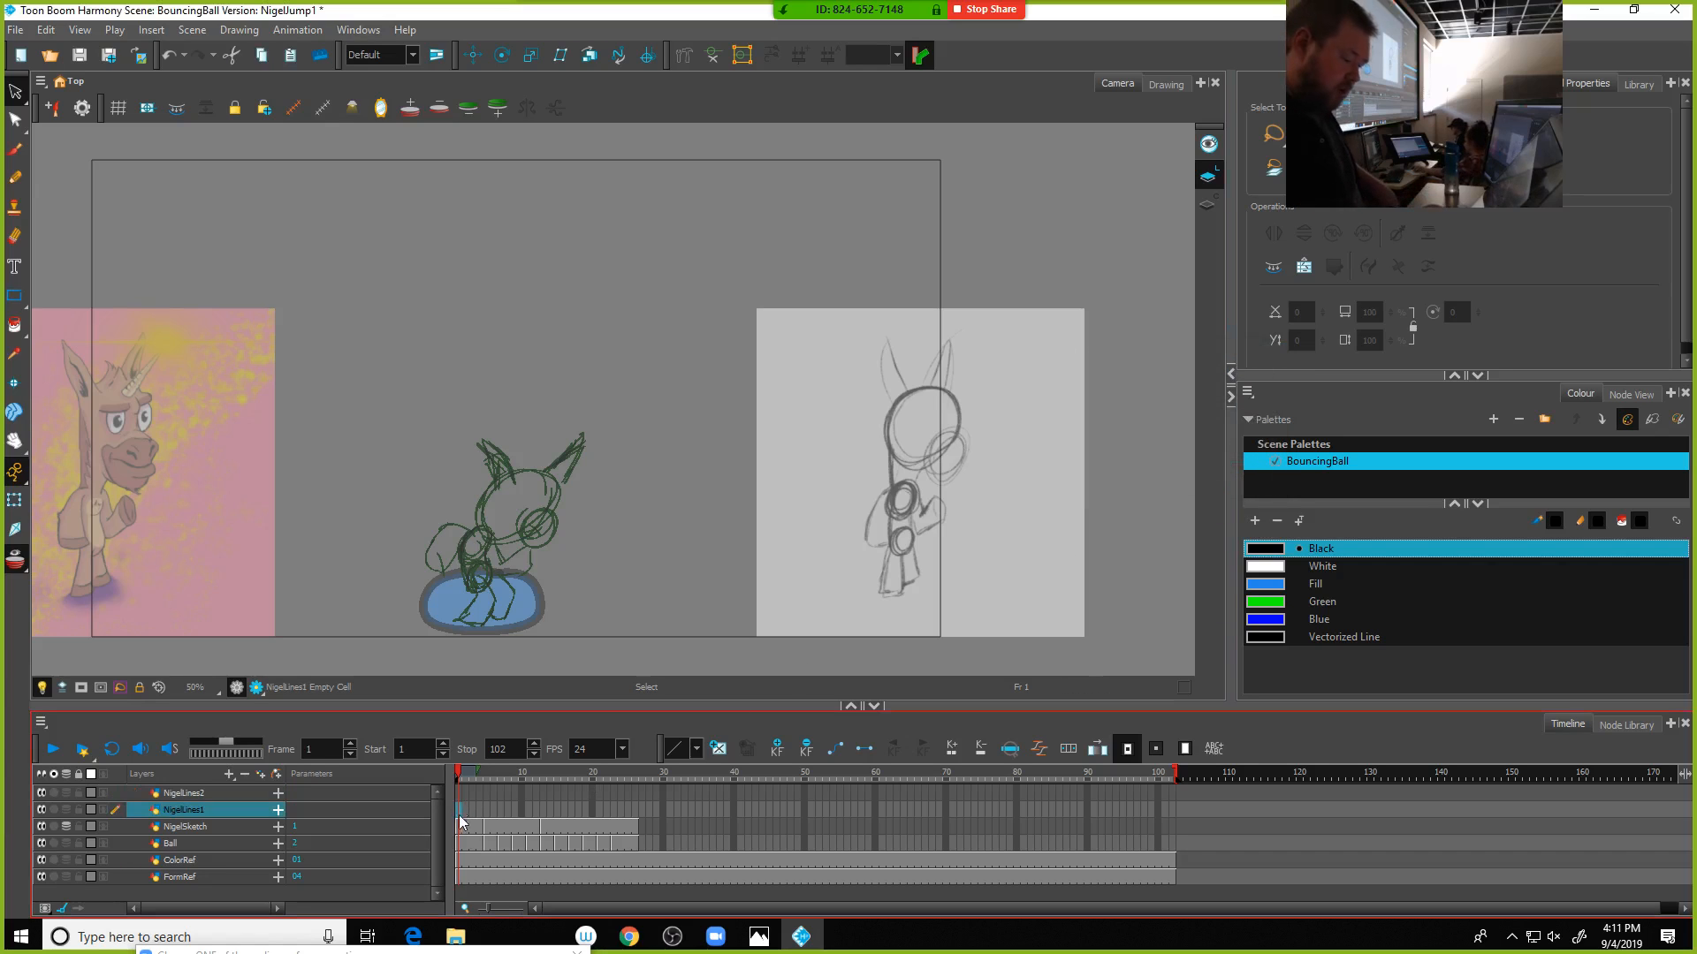
click(14, 148)
mouse_move(522, 499)
mouse_down()
mouse_move(562, 501)
mouse_move(515, 514)
mouse_move(558, 504)
mouse_move(555, 522)
mouse_up()
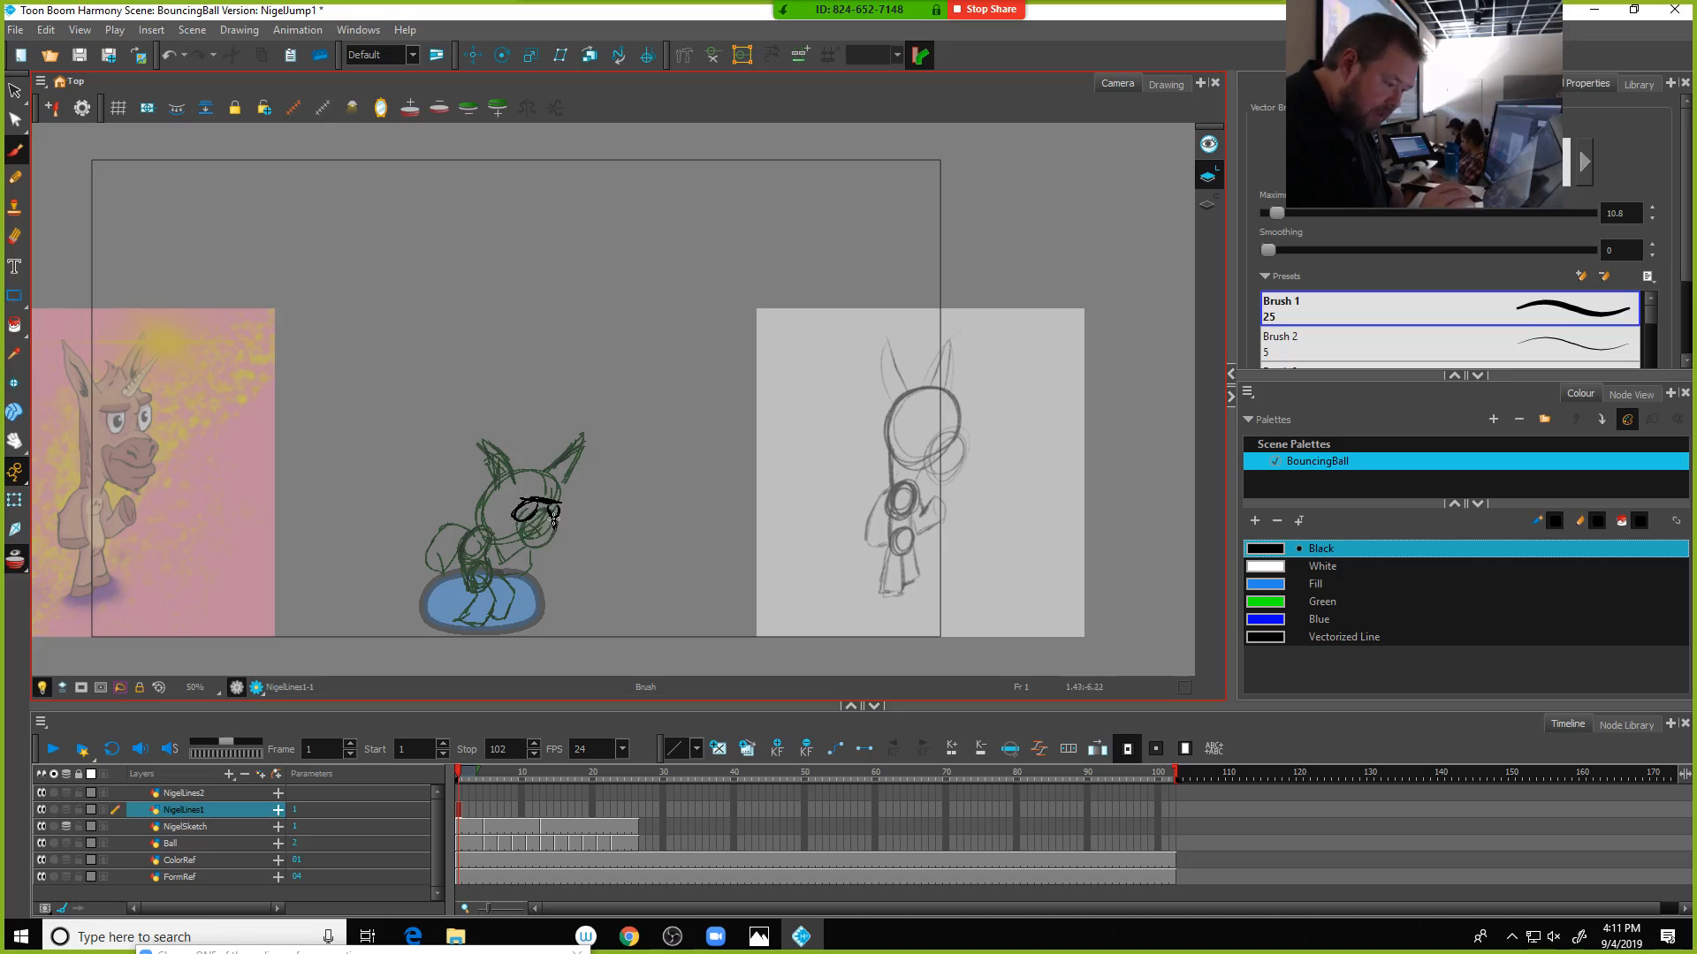
drag(555, 511, 550, 542)
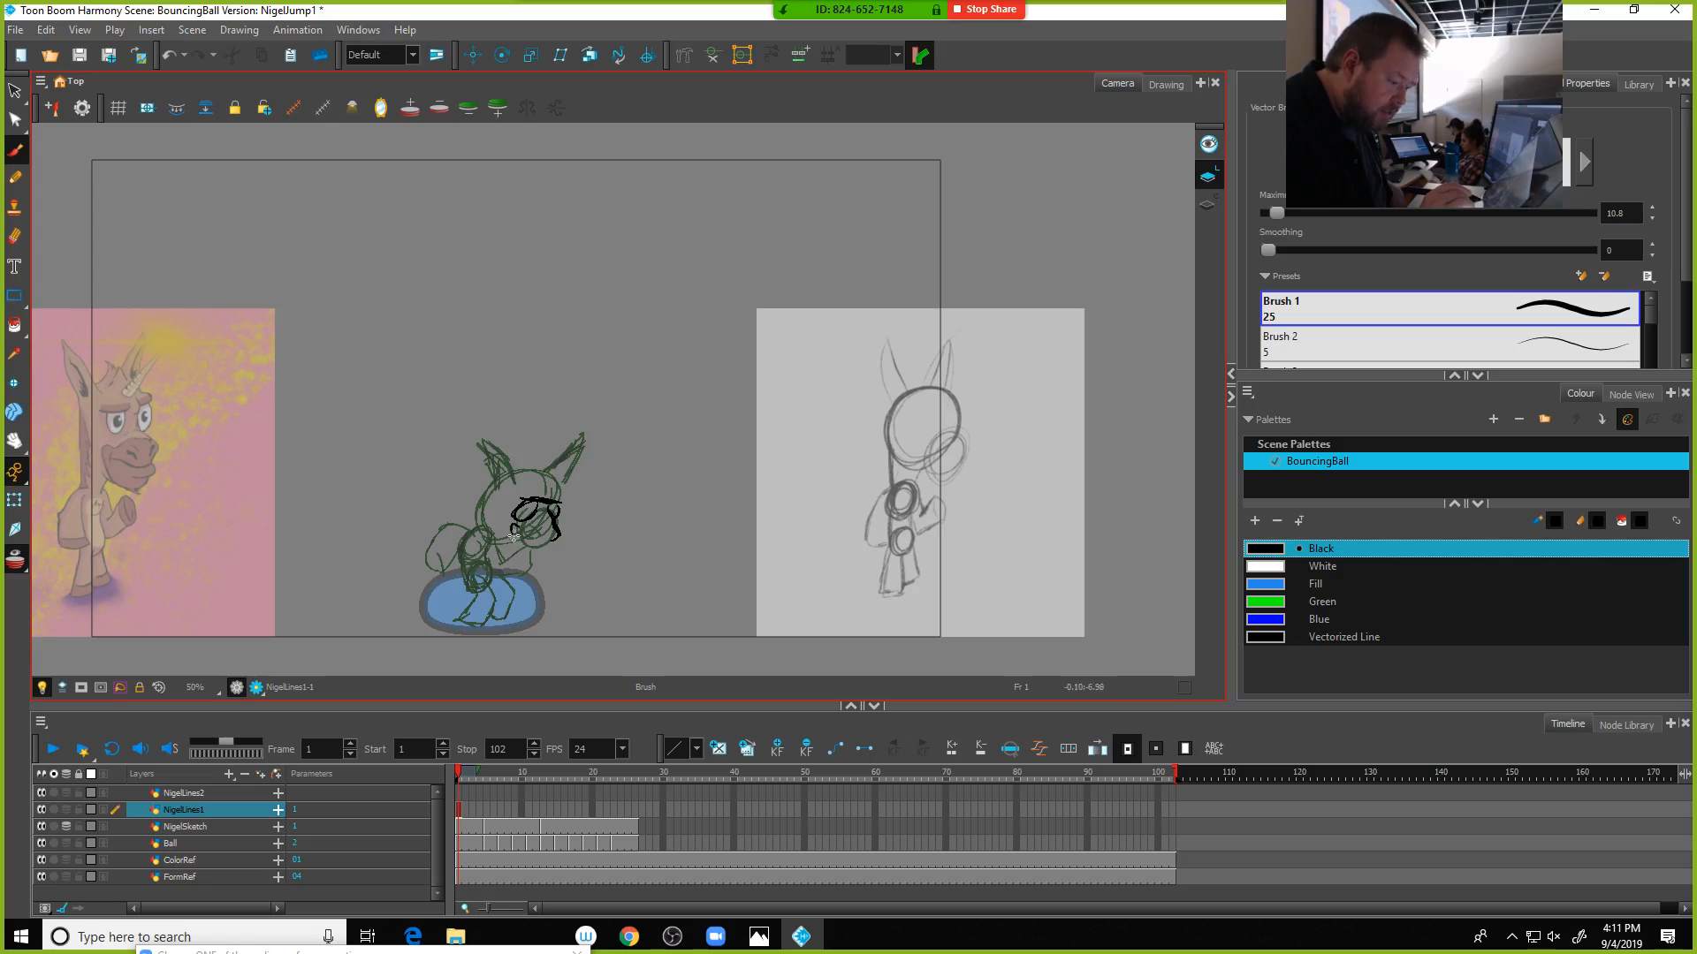
drag(516, 539, 534, 551)
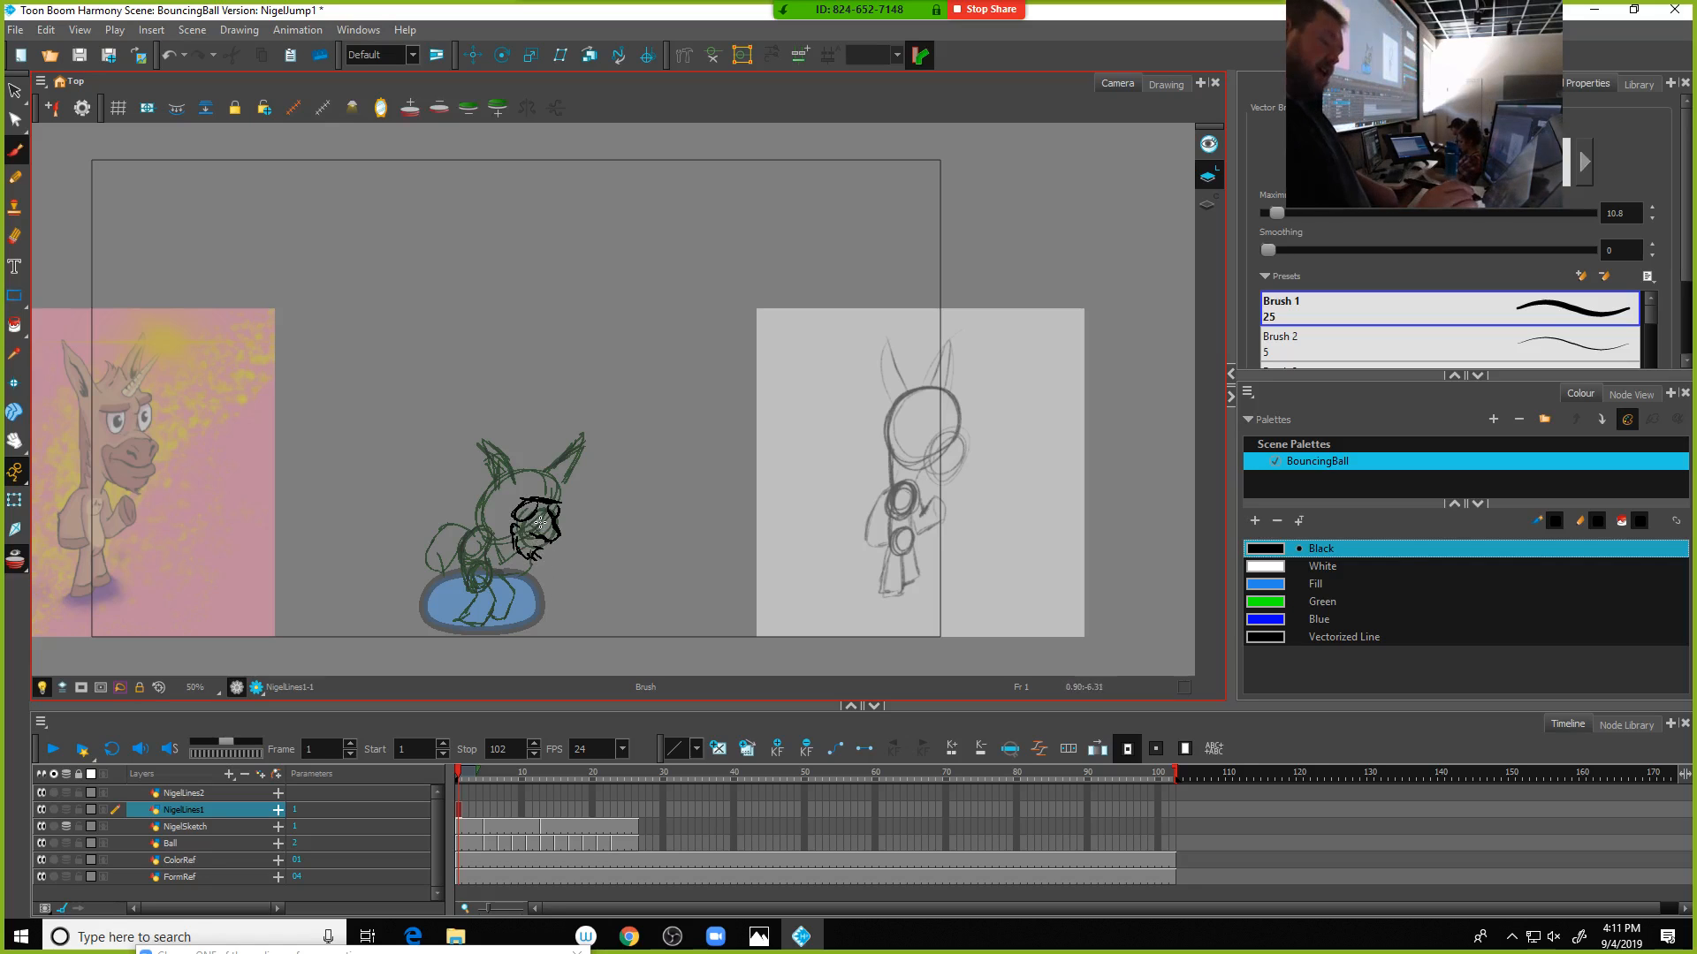
Brush the mouth line beneath the muzzle of the frame 1 face on NigelLines1
scroll(539, 521, up, 2)
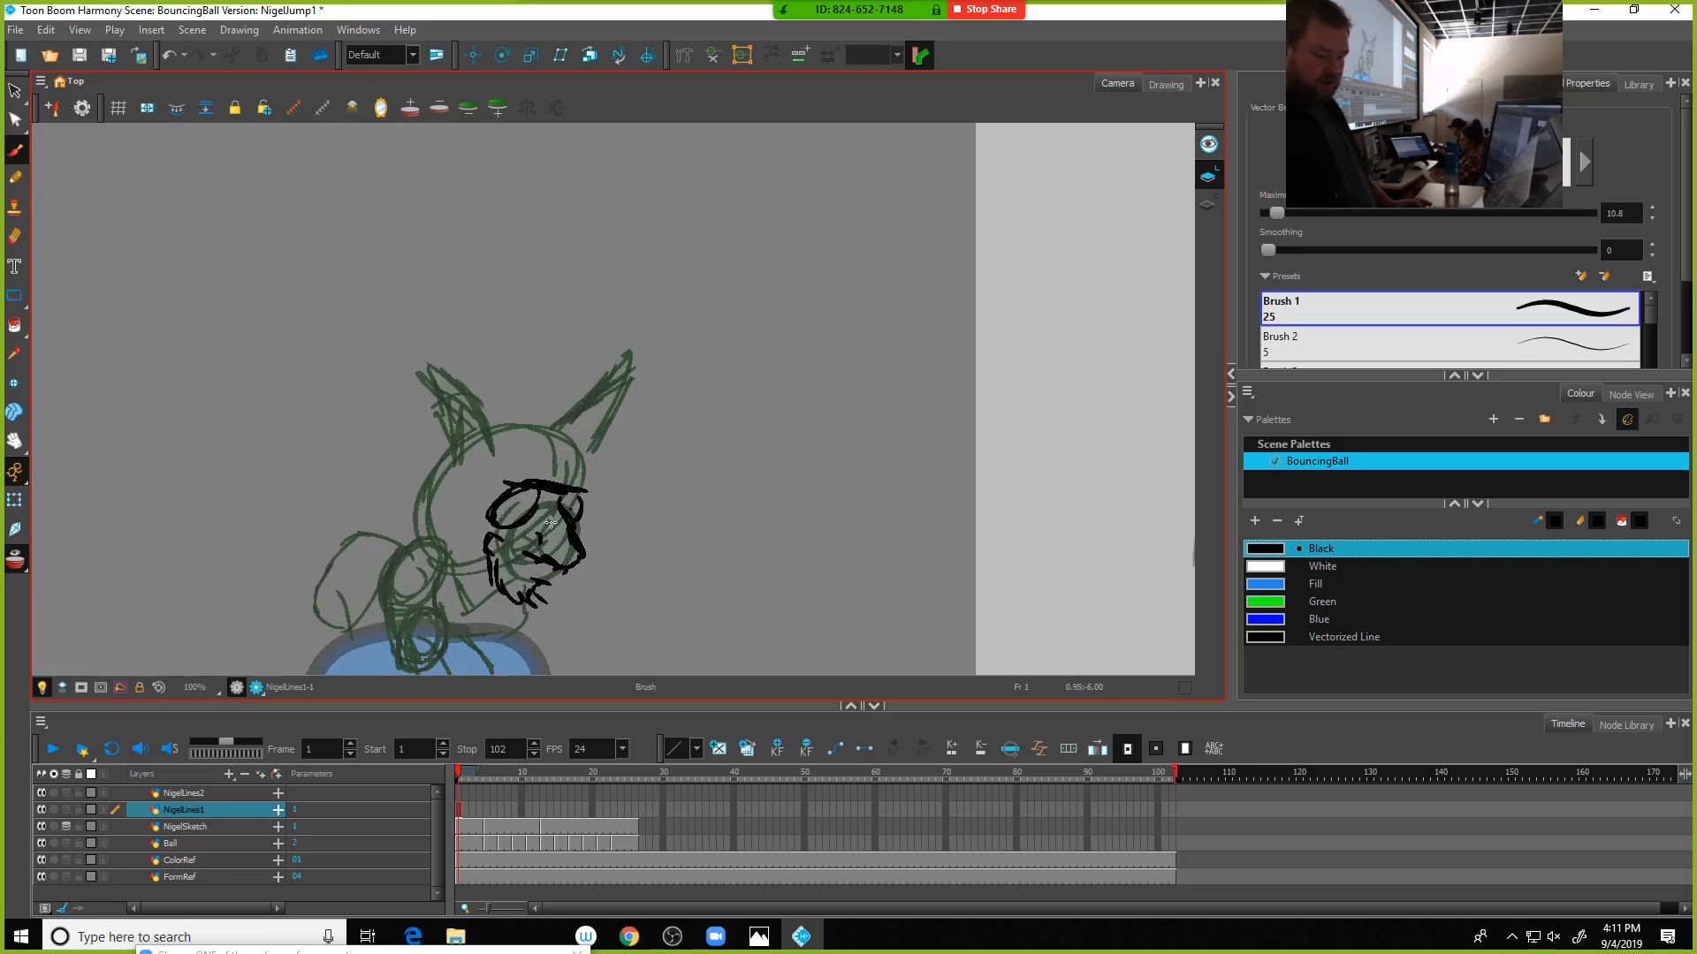
scroll(550, 523, up, 3)
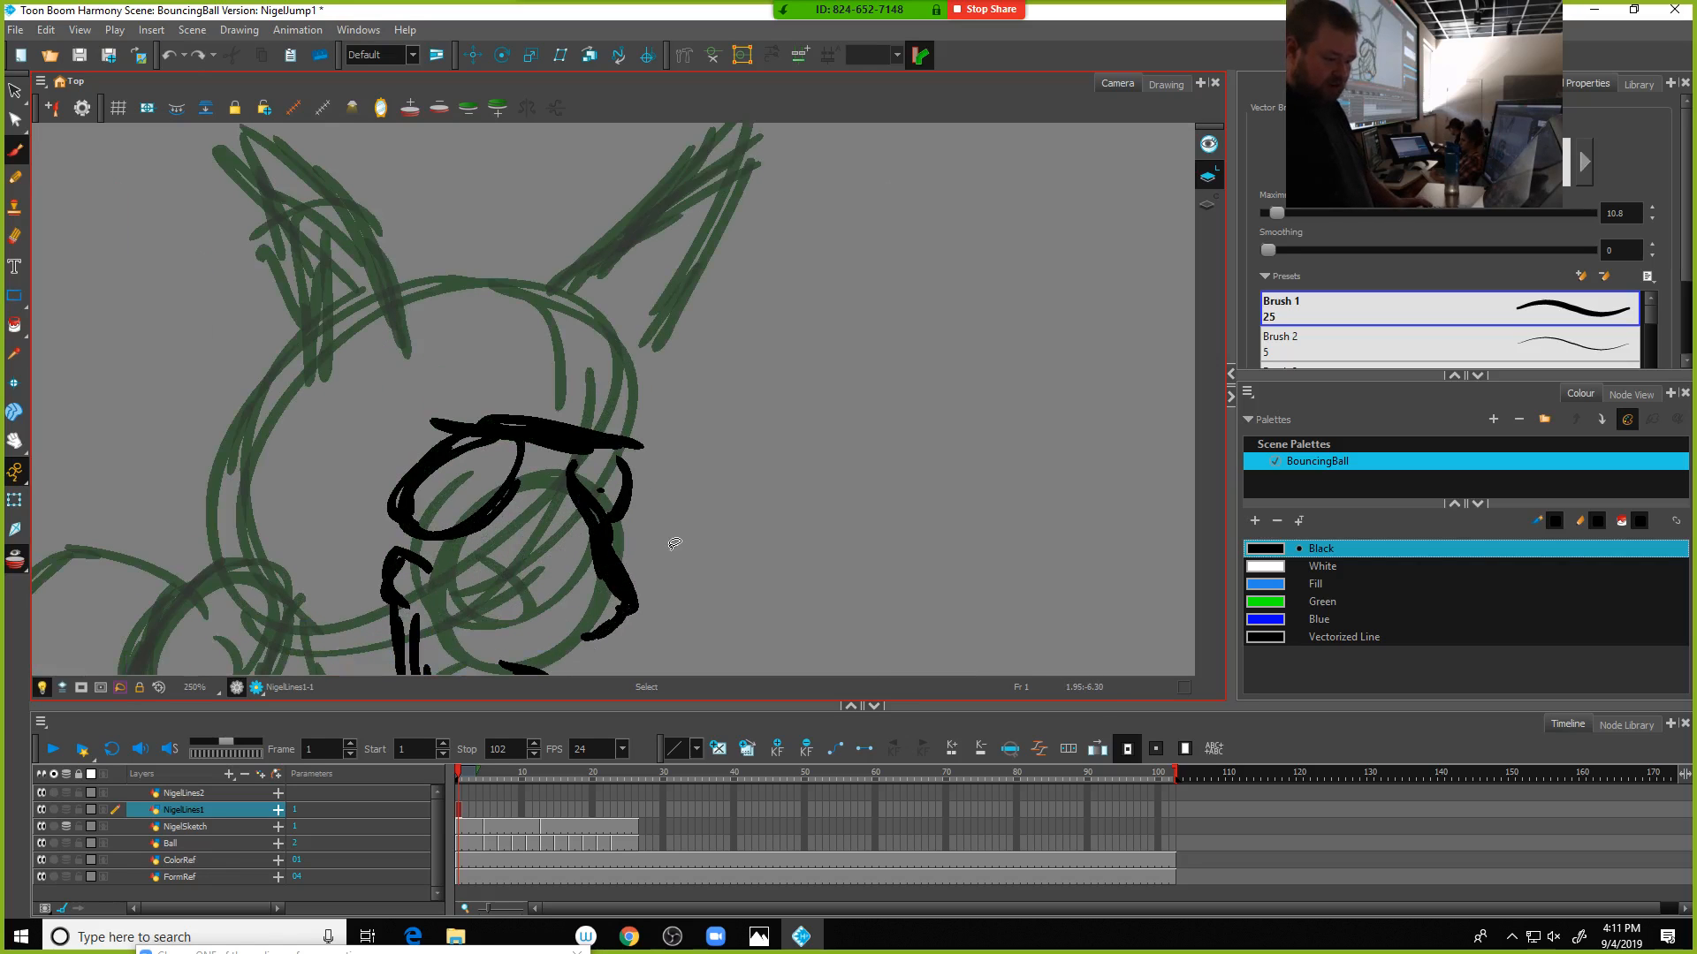
mouse_move(475, 585)
mouse_down()
mouse_move(504, 613)
mouse_move(590, 638)
mouse_move(529, 533)
mouse_up()
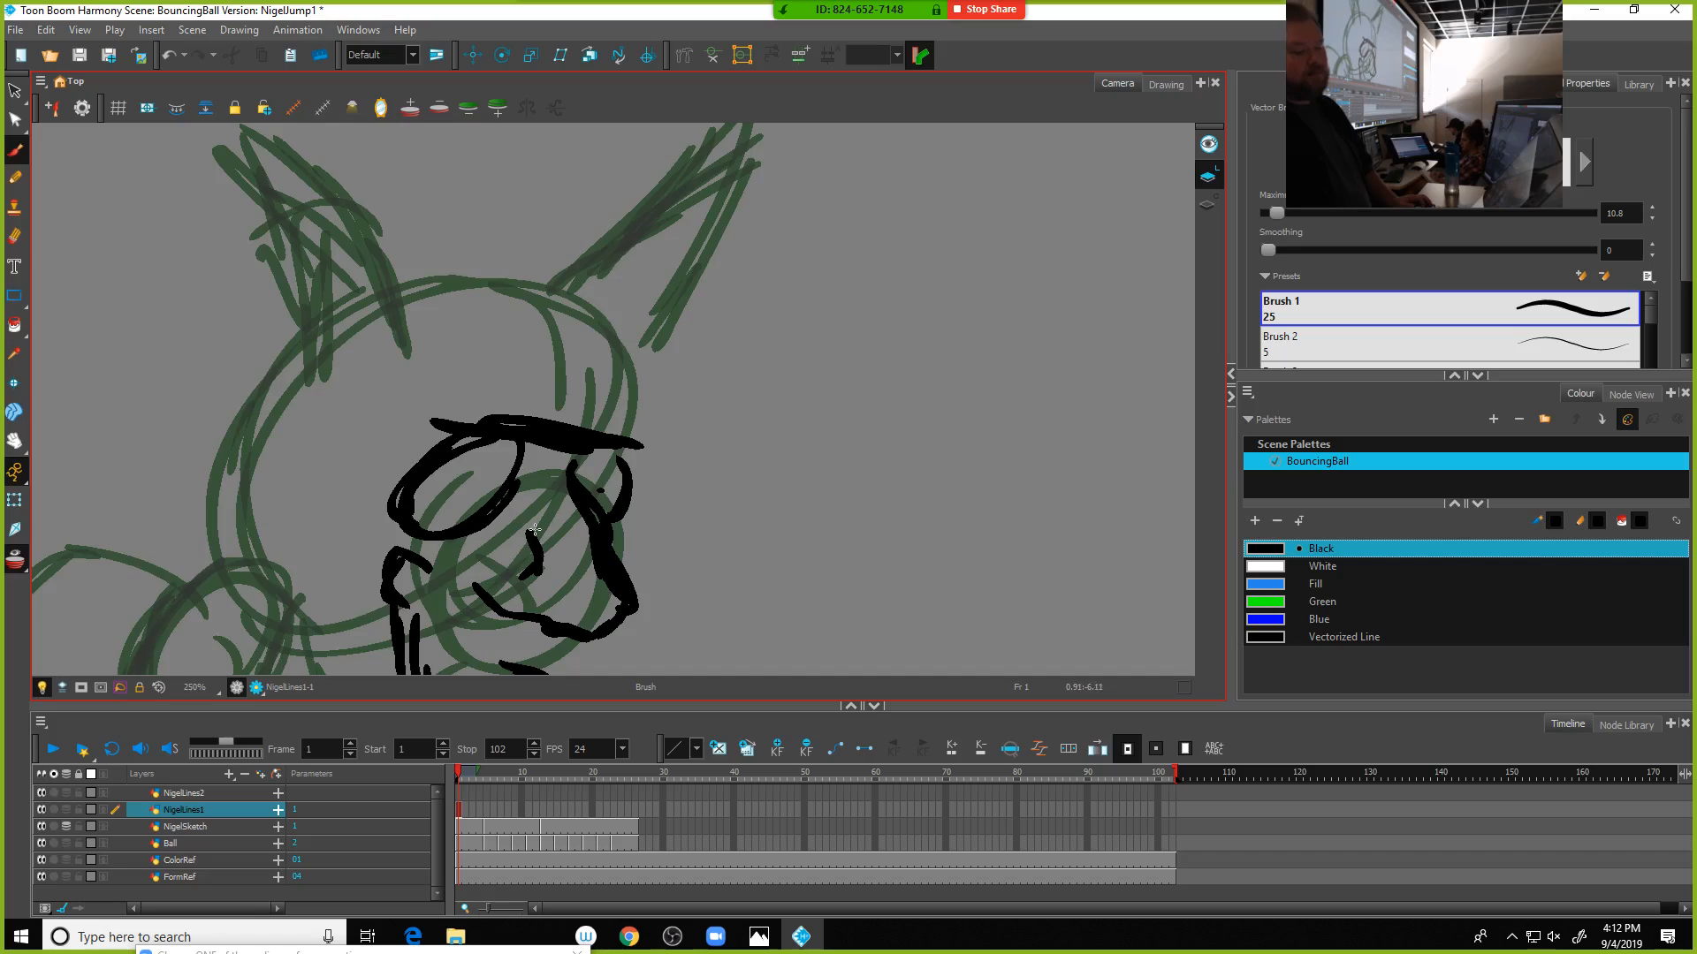
scroll(535, 530, down, 5)
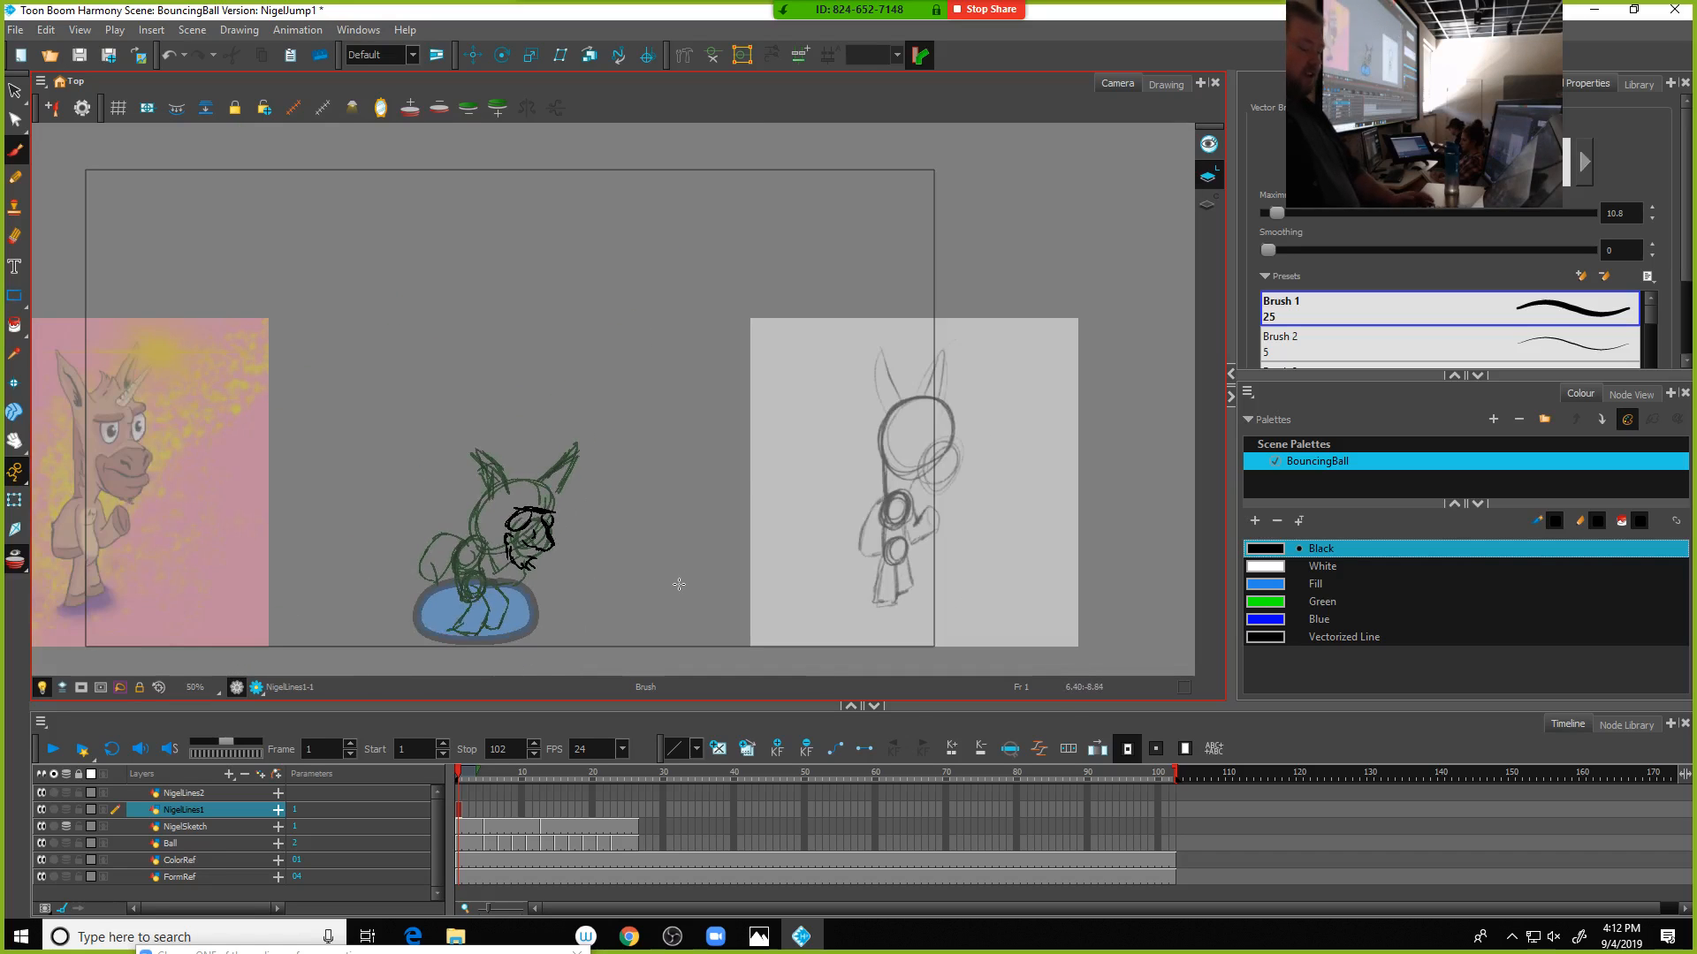
Compare the NigelLines2 and NigelSketch layers at frame 1, switching the Light Table off and on again
click(458, 793)
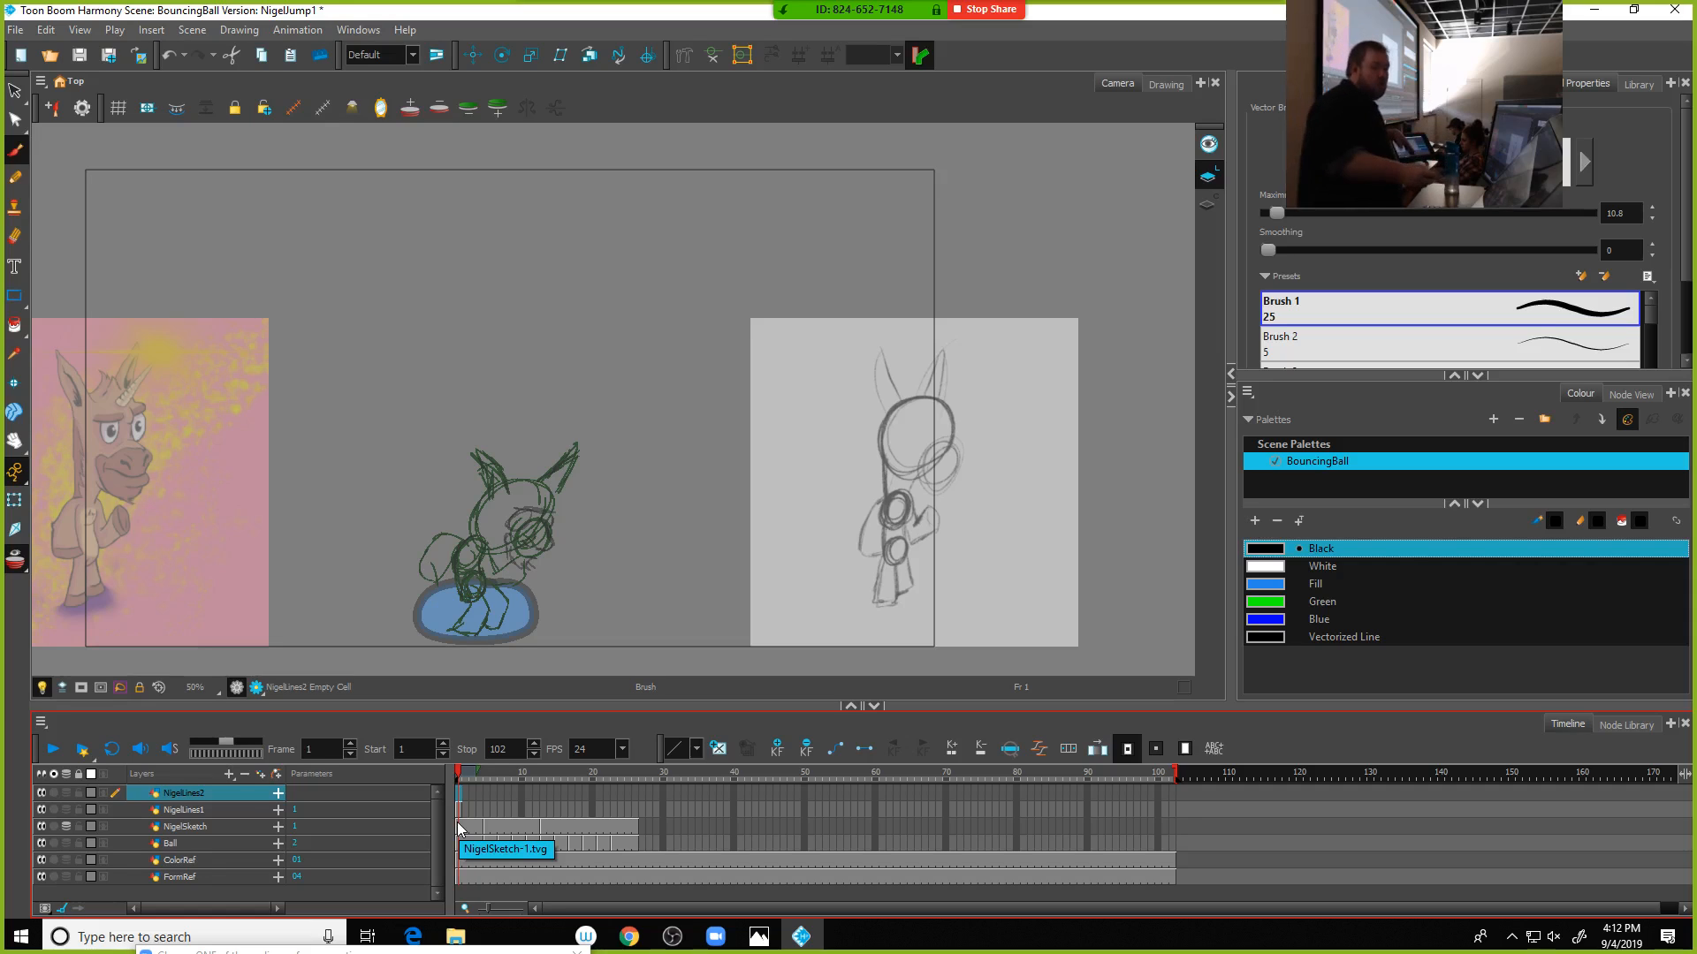
click(183, 827)
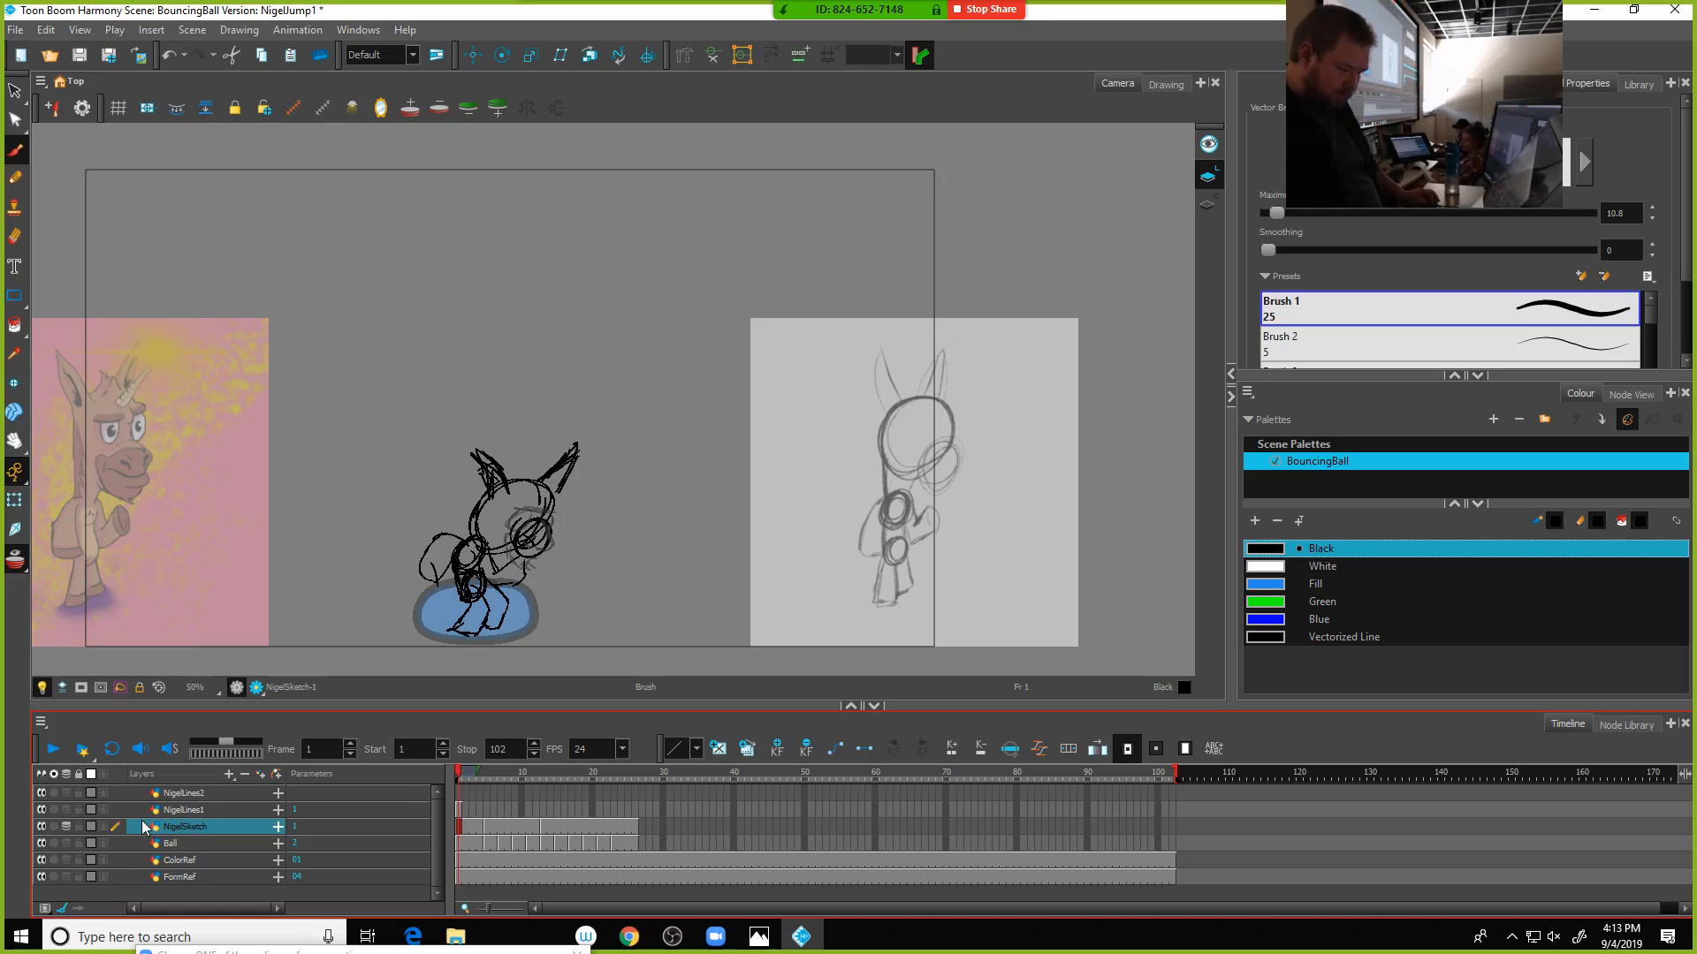
click(43, 687)
click(42, 687)
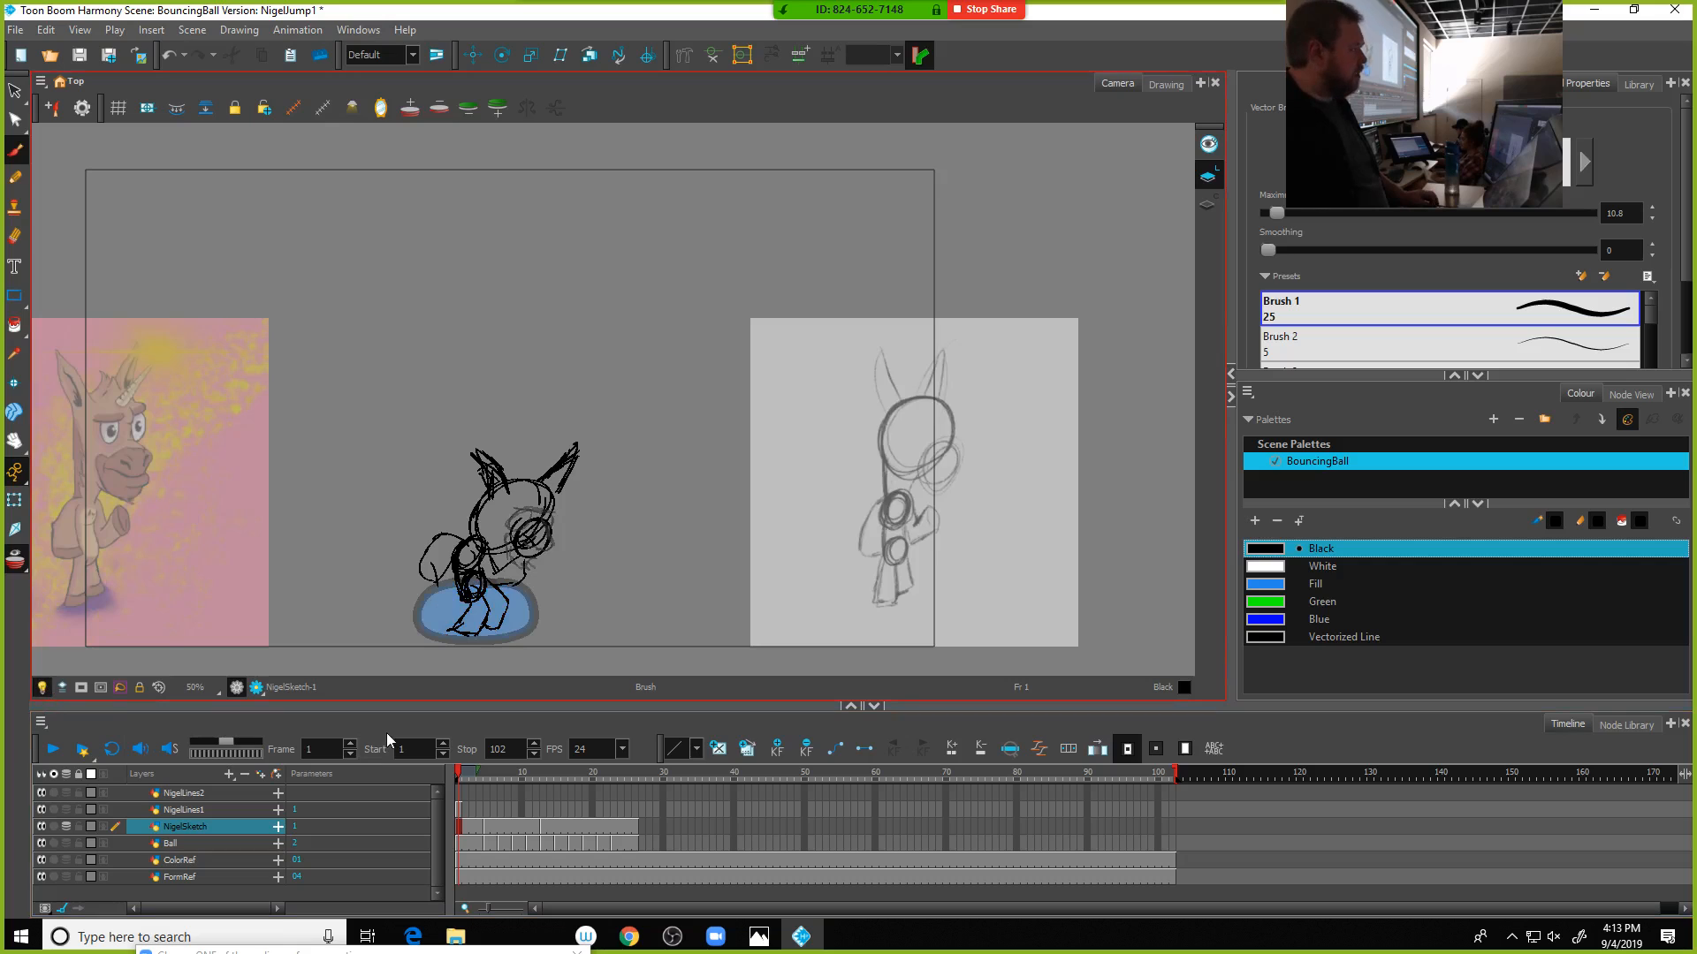
Open the Layer Properties view for NigelSketch and set its bitmap transparency option to Clamp Colour to Alpha
right_click(217, 830)
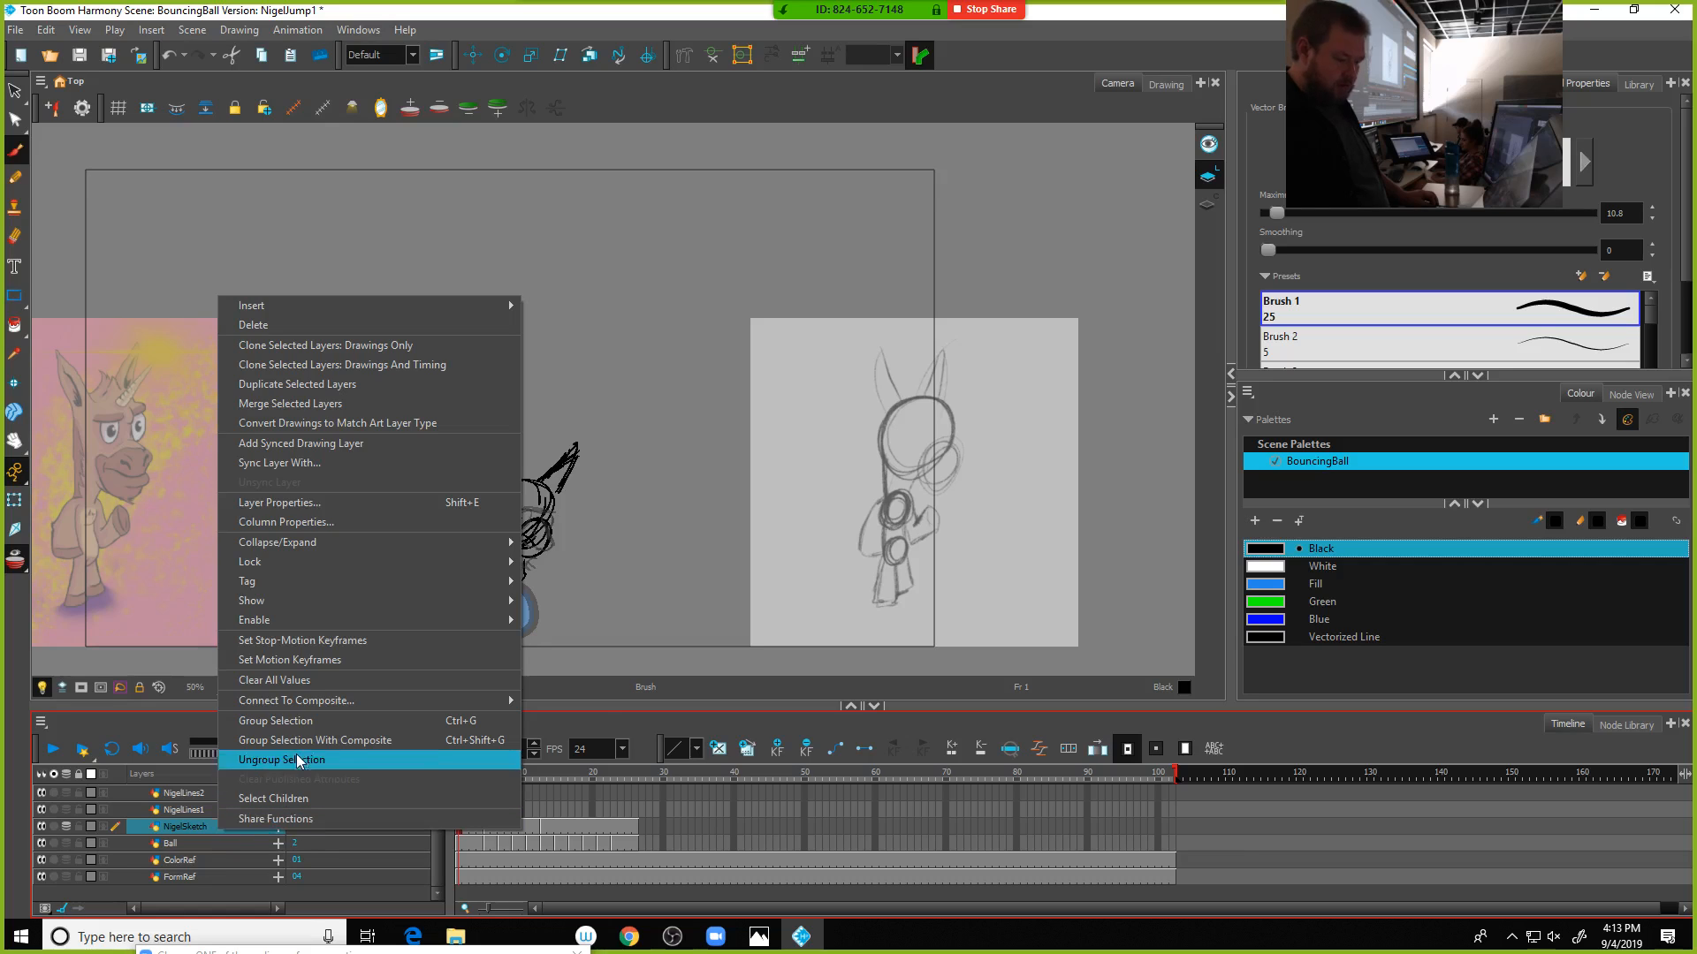
mouse_move(303, 709)
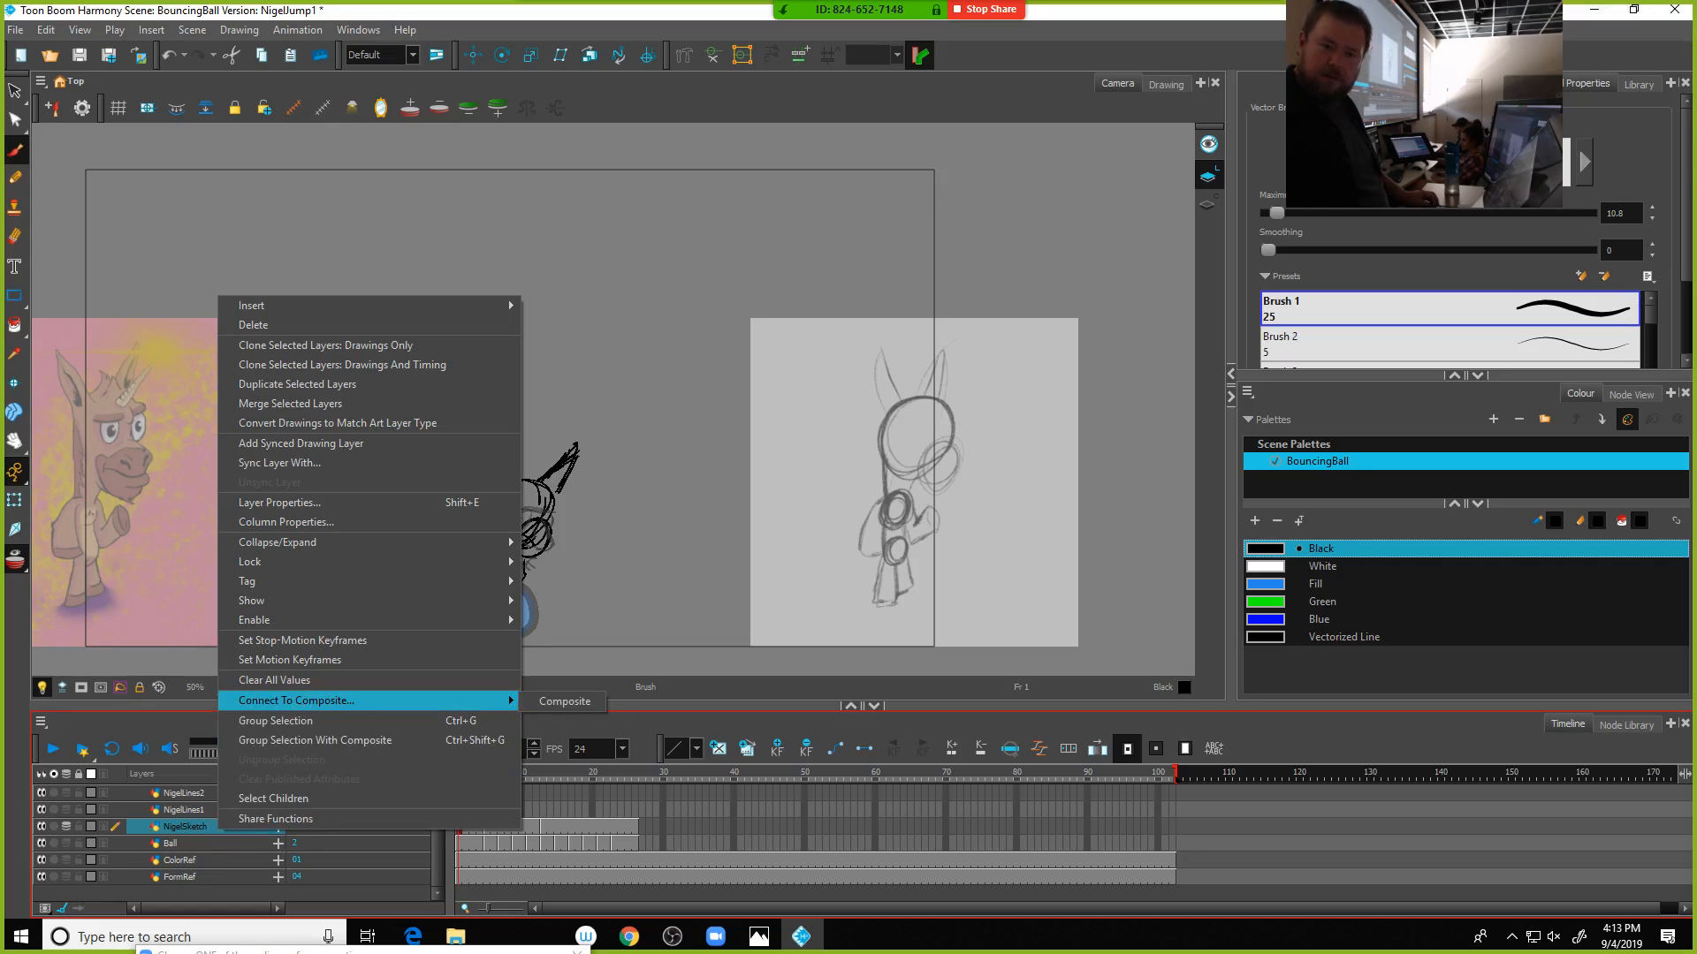
click(1572, 91)
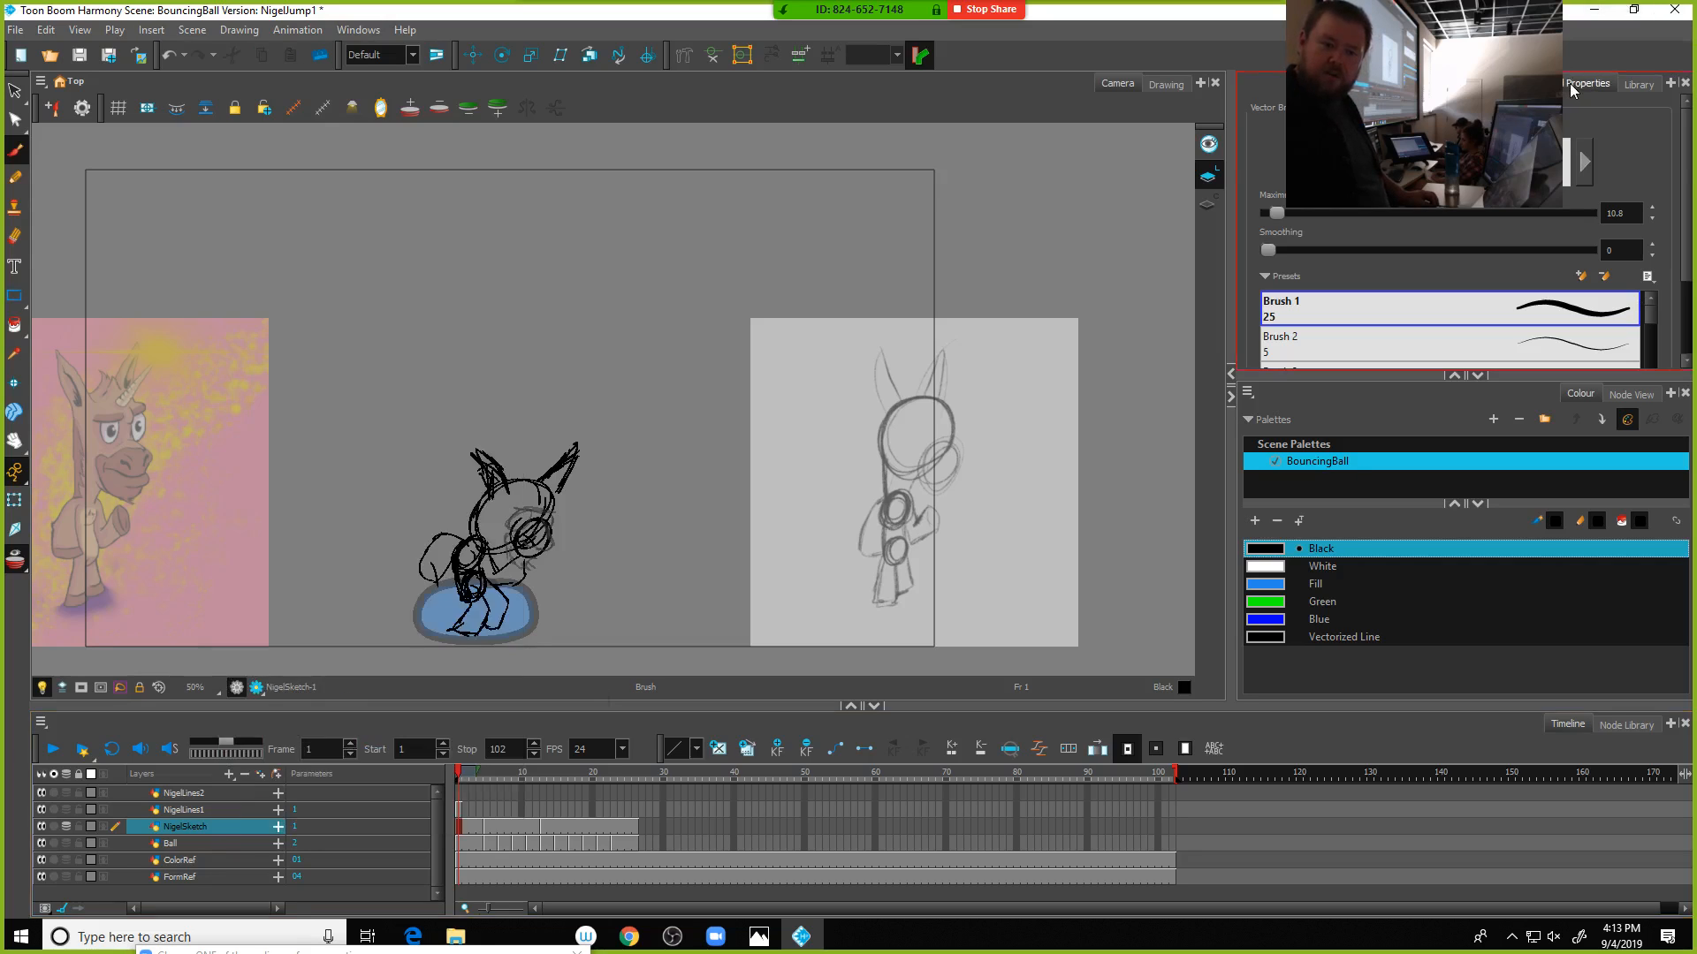
click(1673, 84)
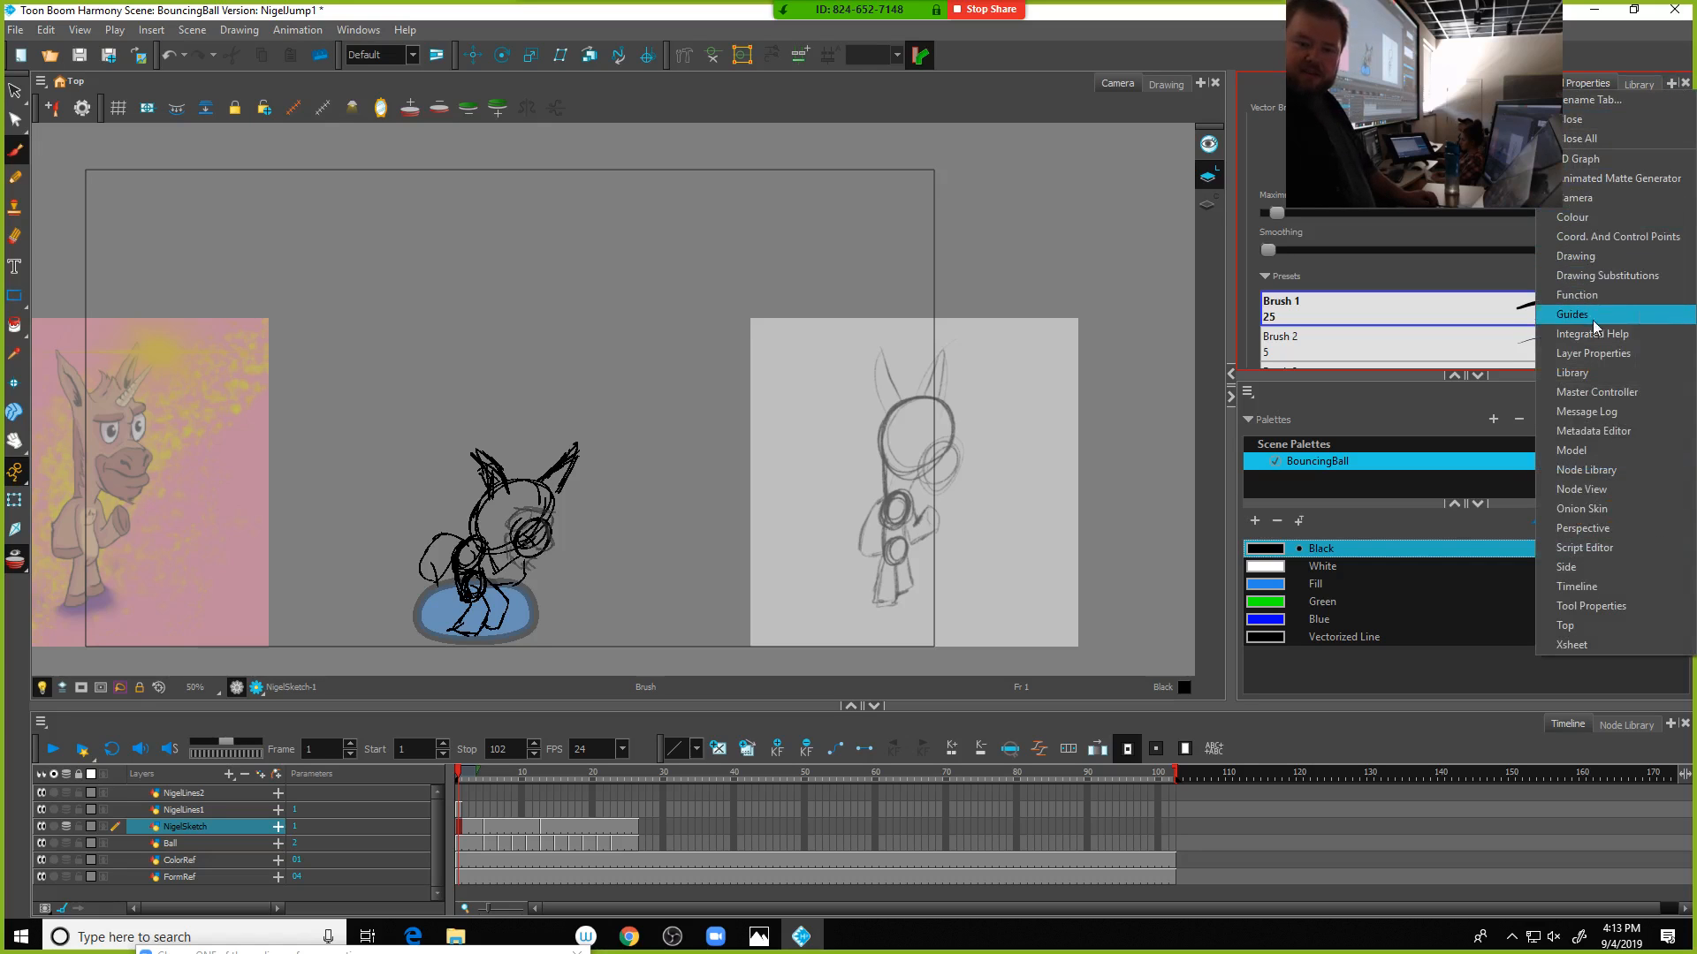
click(1594, 354)
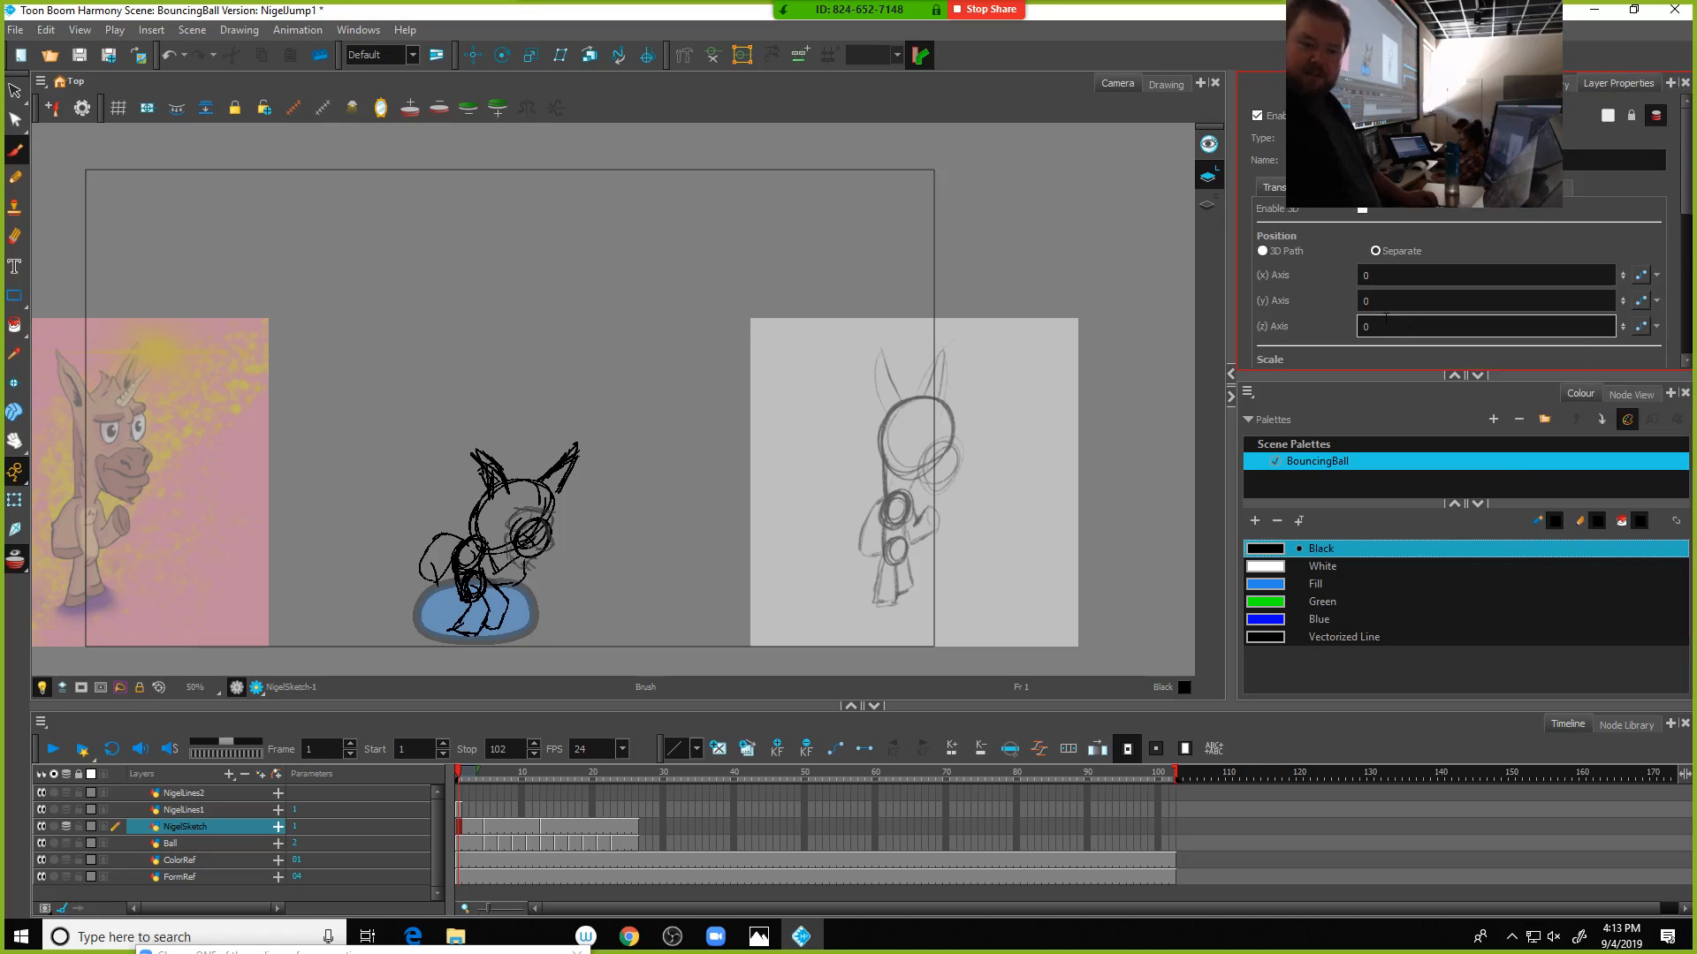
scroll(1320, 272, down, 6)
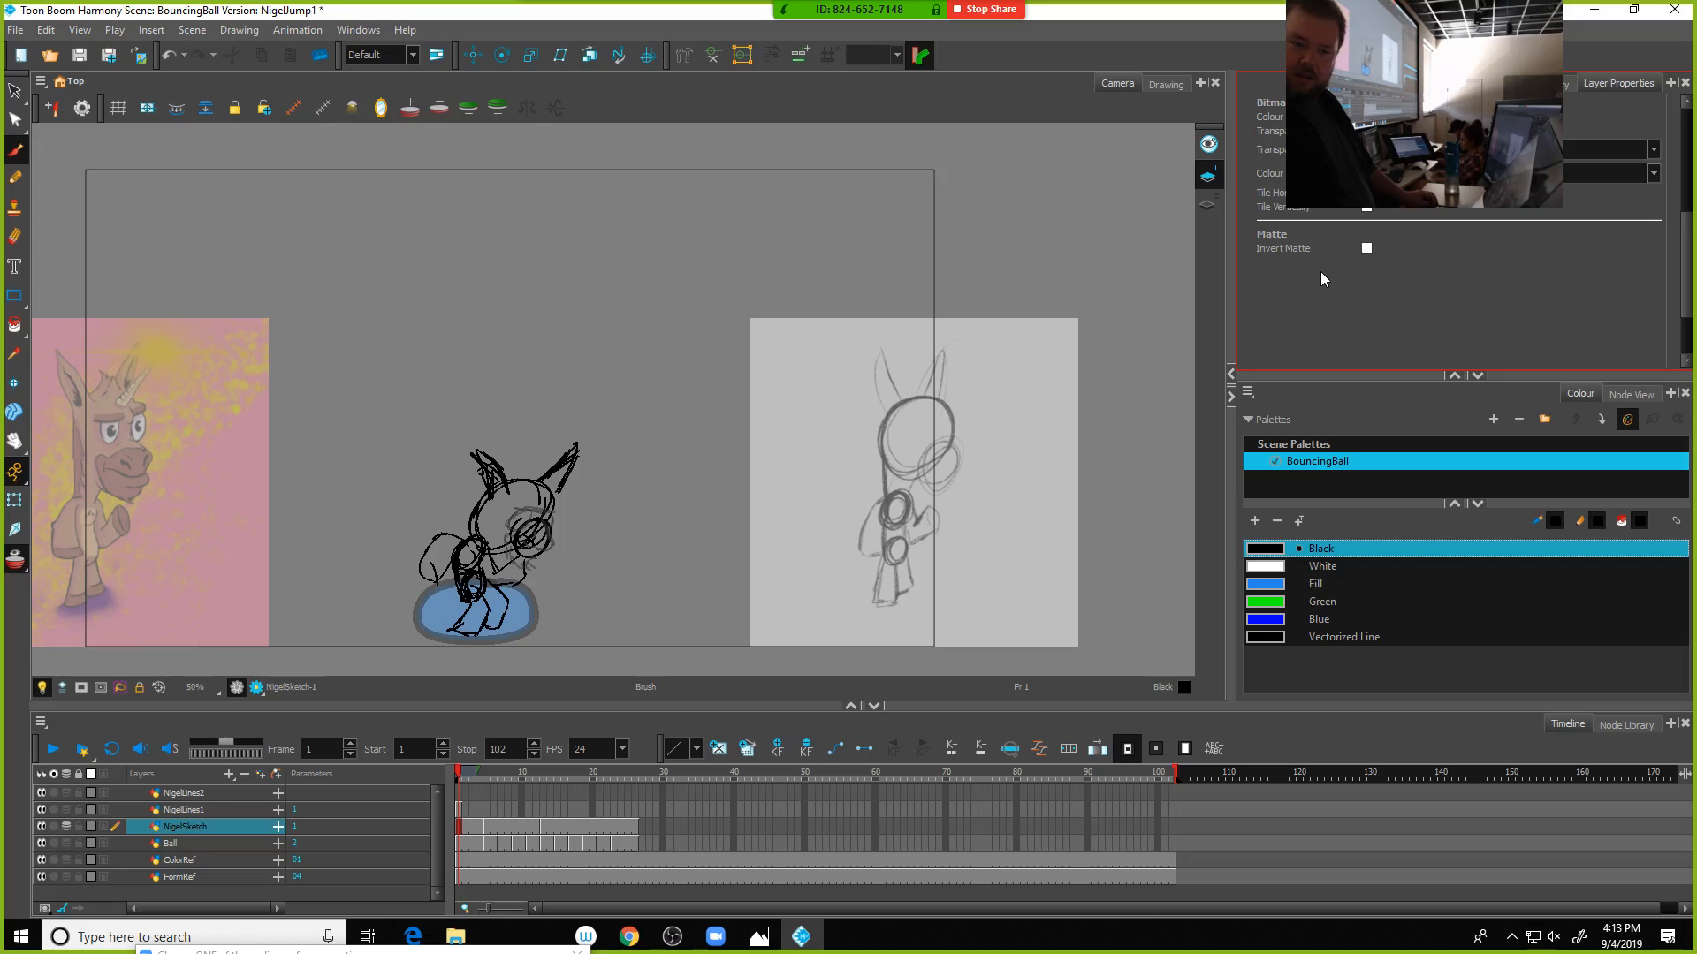
click(1580, 205)
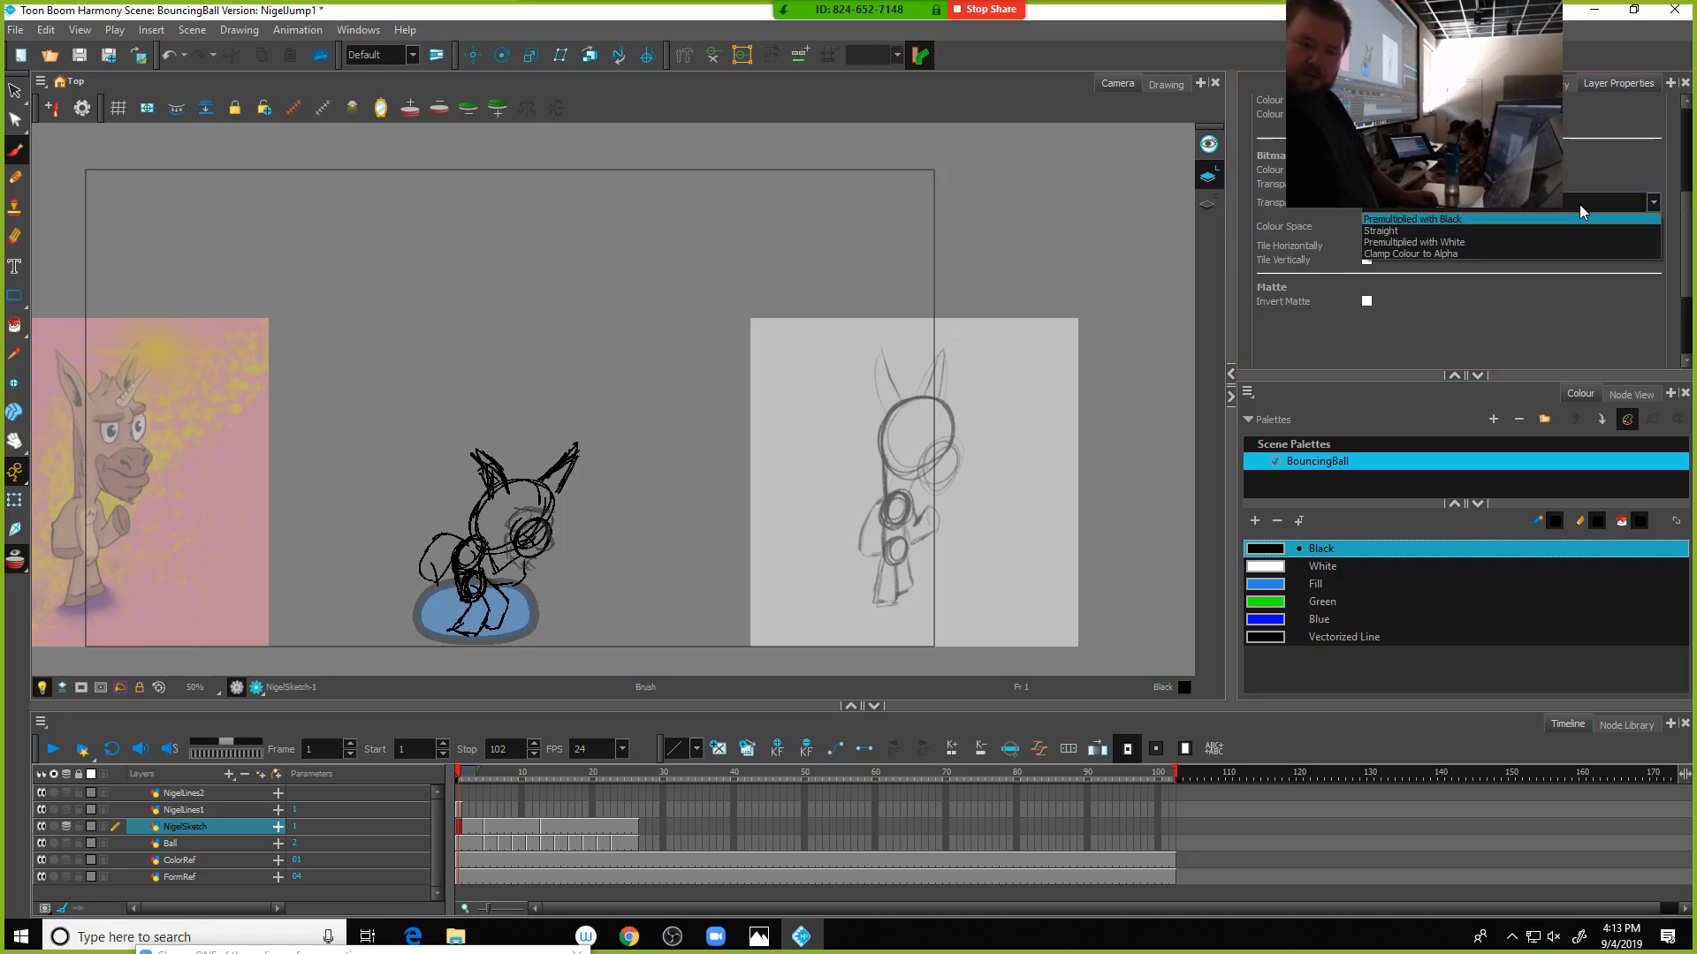
click(1425, 254)
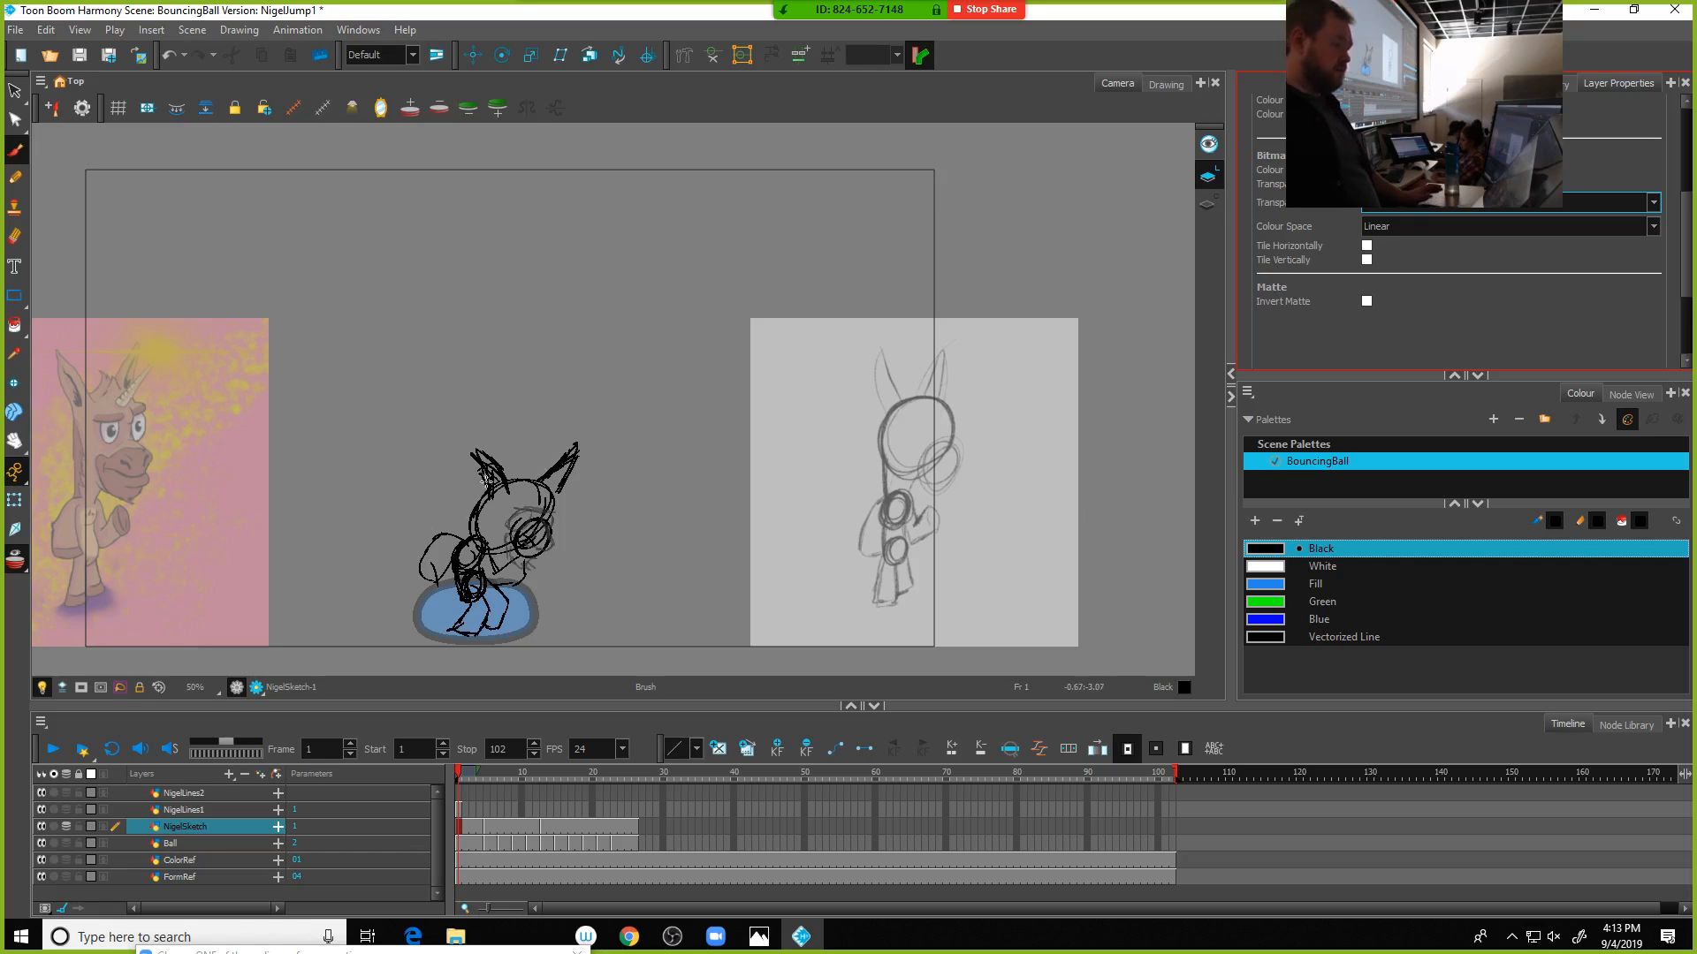
Choose the Fill colour, check the Ball drawing at frame 1 and return to the NigelSketch drawing at frame 1
click(1281, 583)
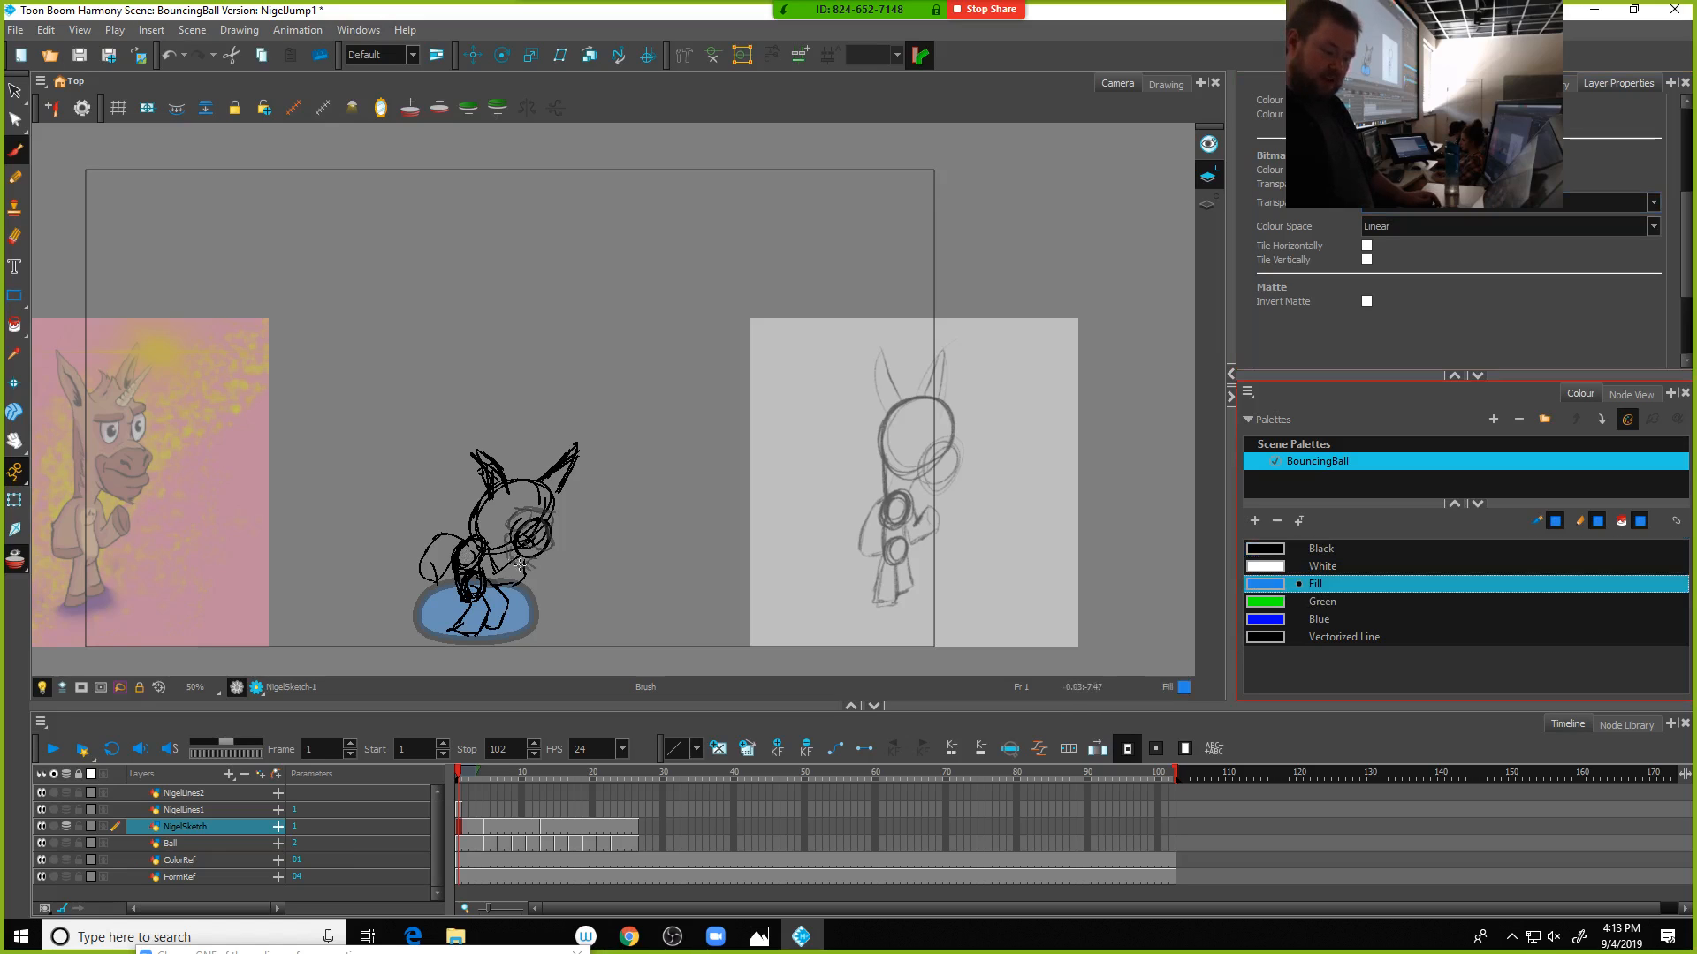
click(460, 844)
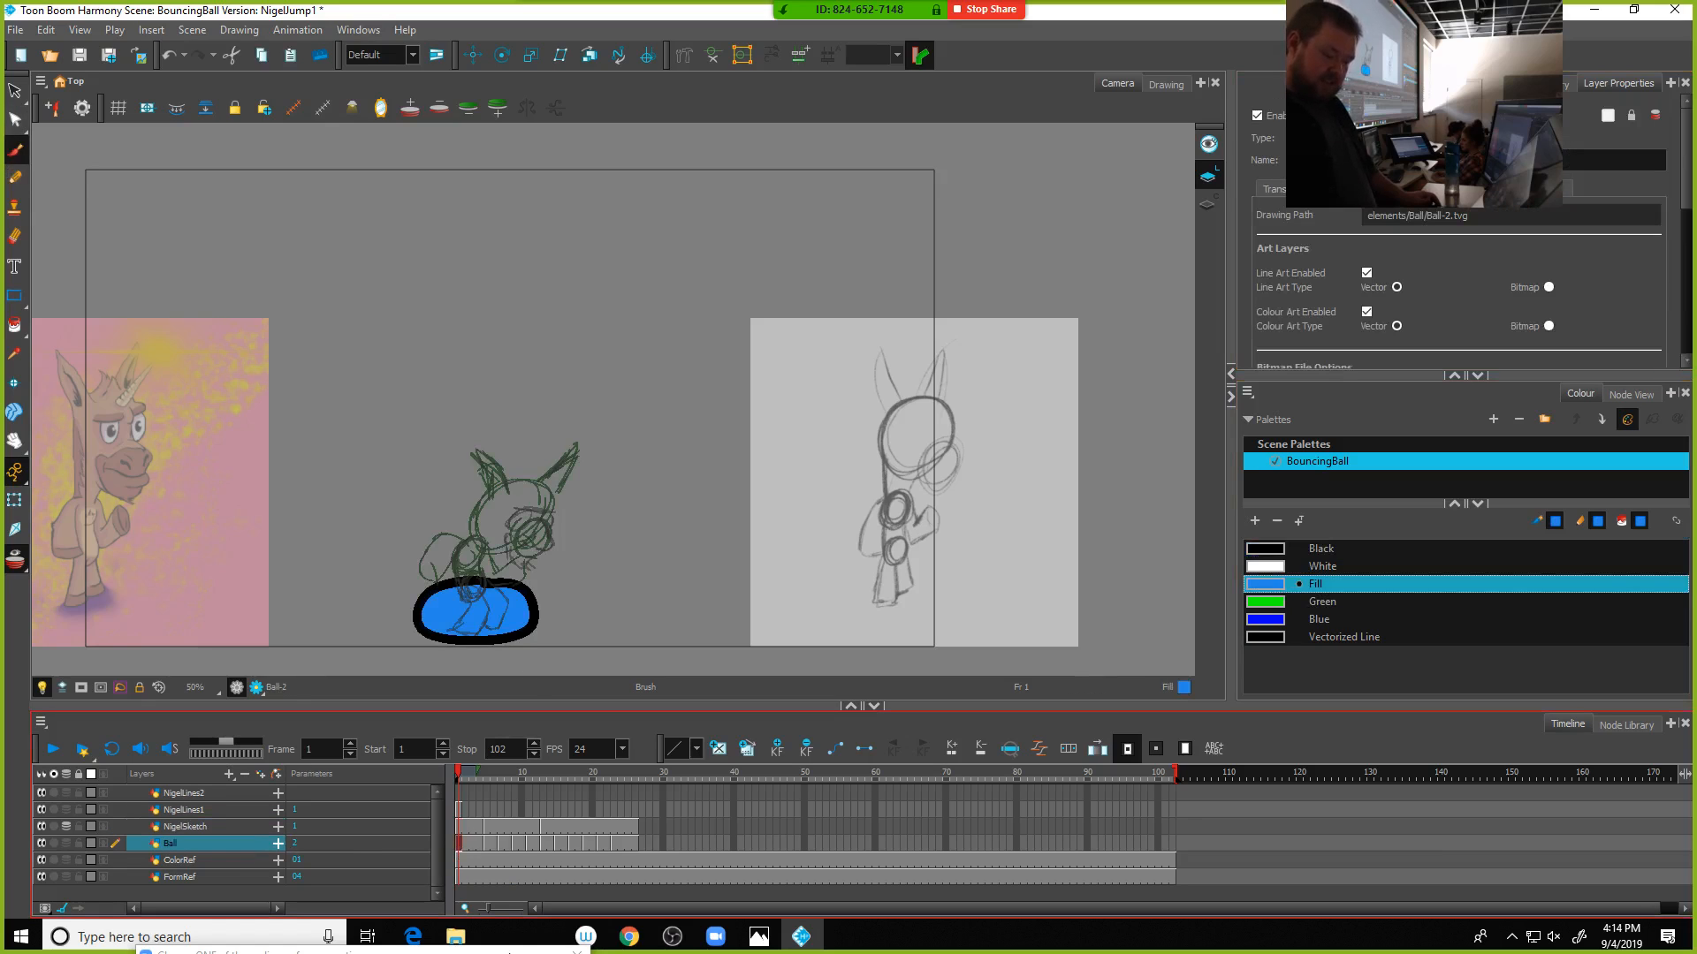
click(459, 827)
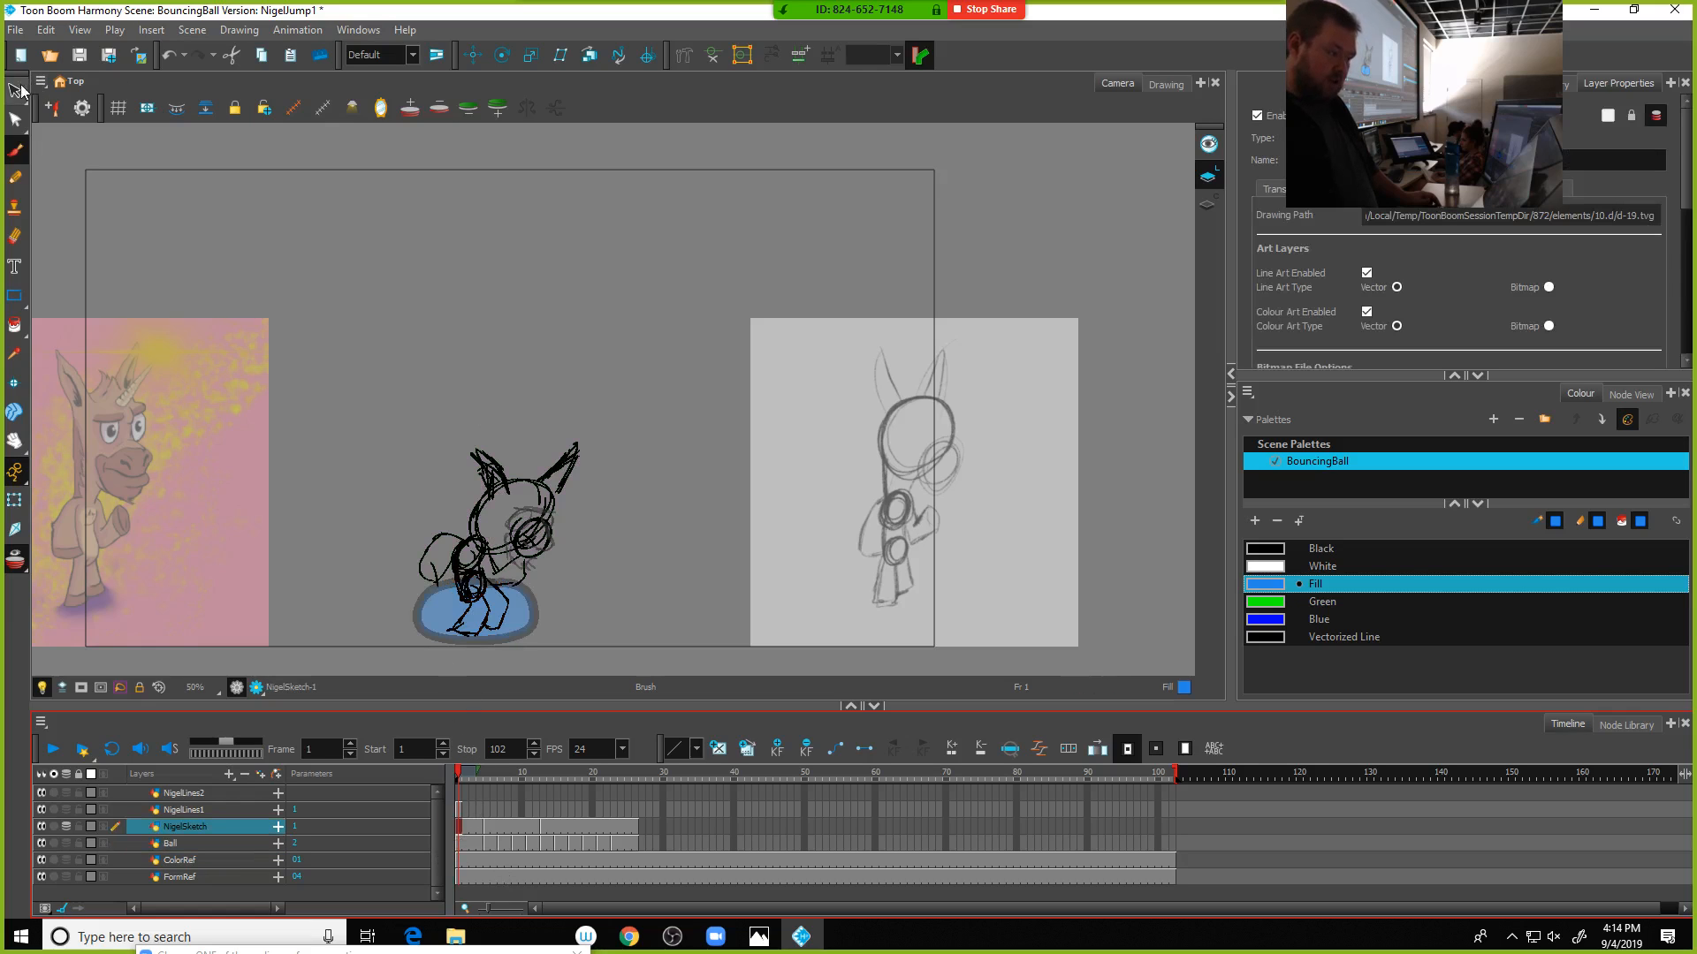
Select the NigelSketch strokes at frame 1, recolour them with Fill and view them beneath the NigelLines1 drawing
key(alt+s)
mouse_move(537, 325)
mouse_down()
mouse_move(301, 663)
mouse_move(539, 329)
mouse_up()
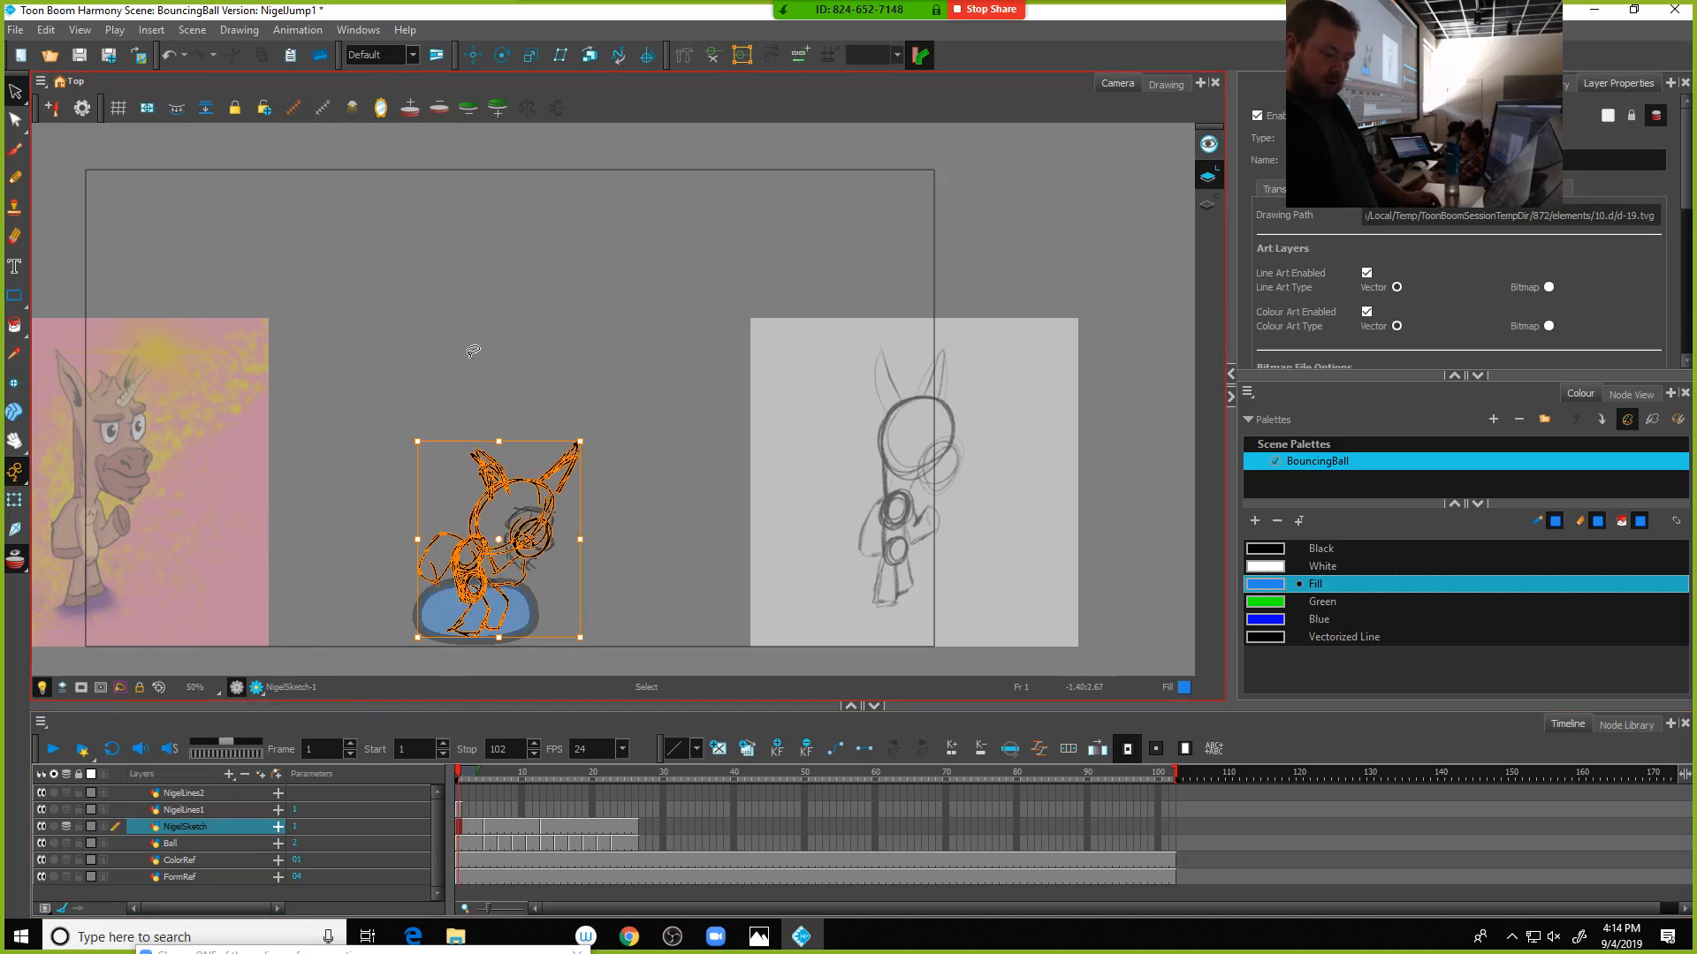
click(1273, 585)
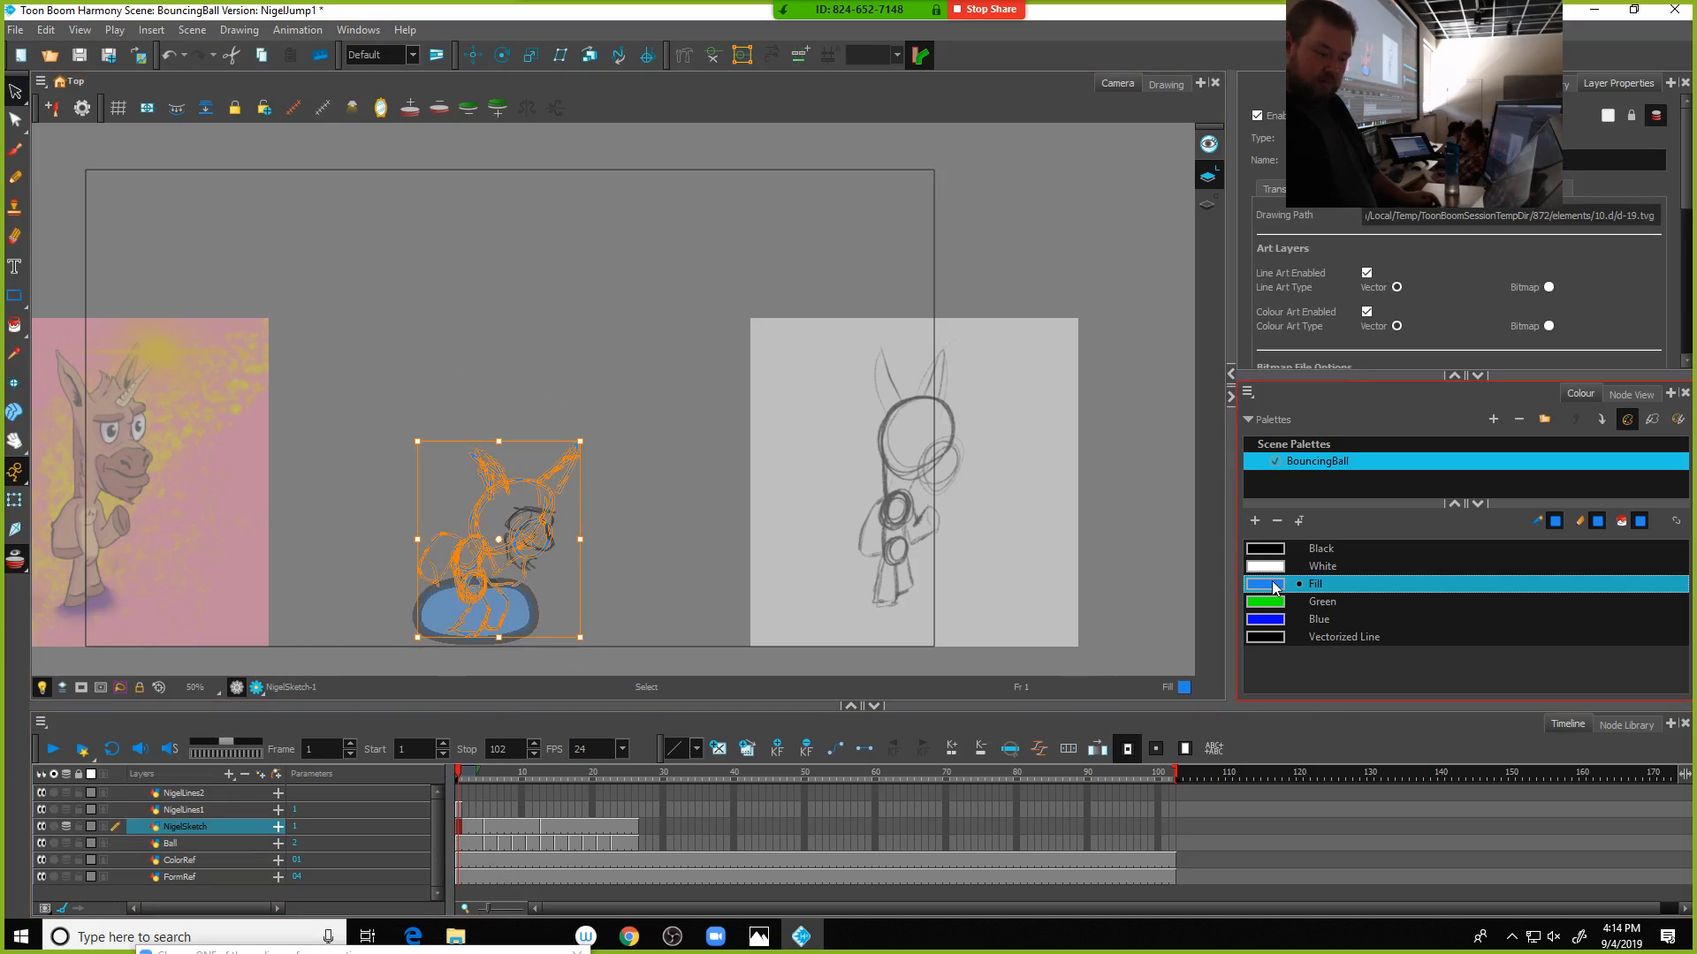
click(599, 390)
click(461, 809)
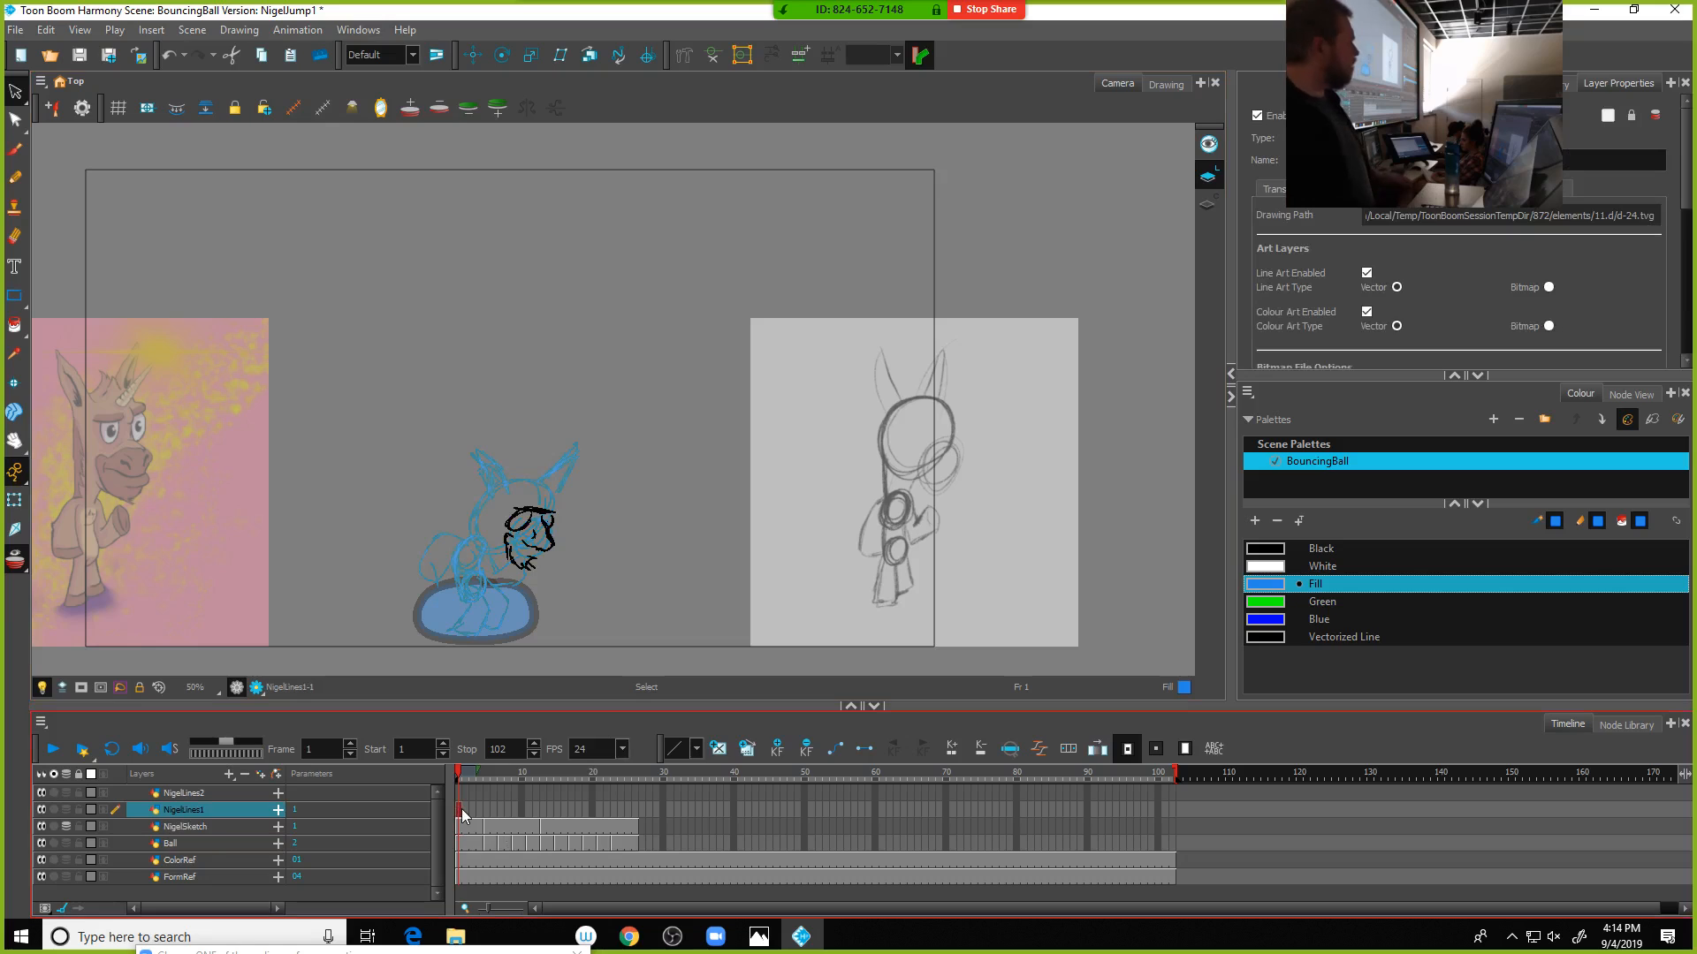
Examine the drawing options of NigelLines1 in Layer Properties, from Bitmap File Options to Matte, and switch to the Library view
click(486, 502)
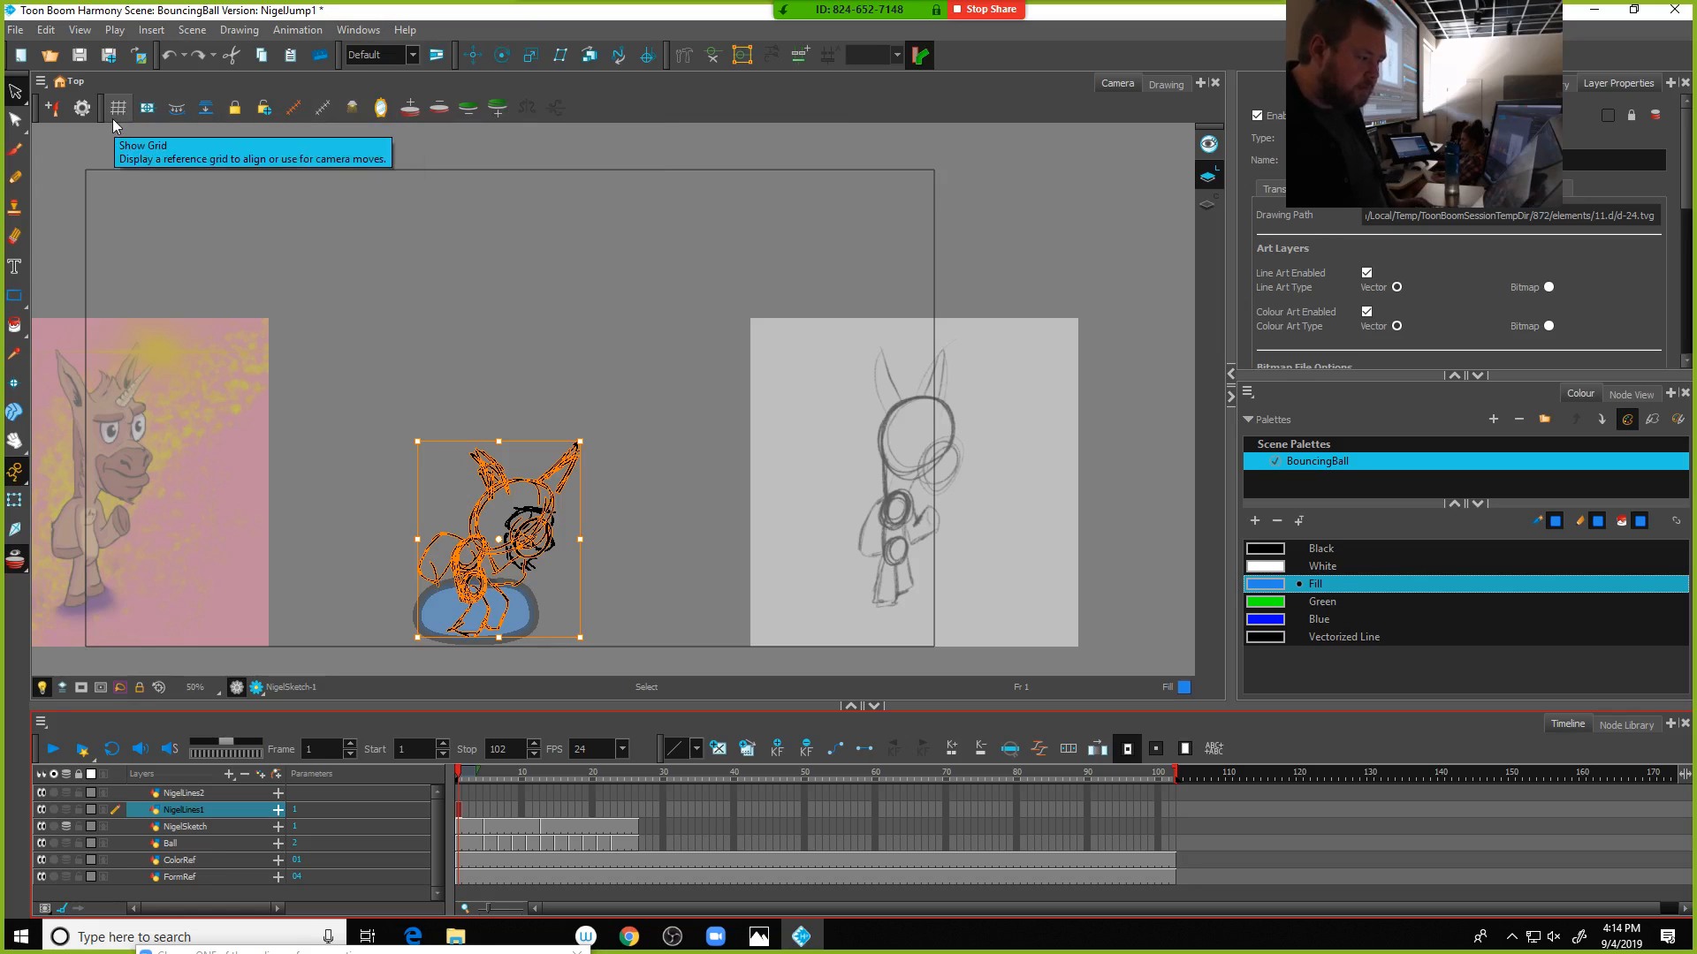
scroll(1493, 358, down, 2)
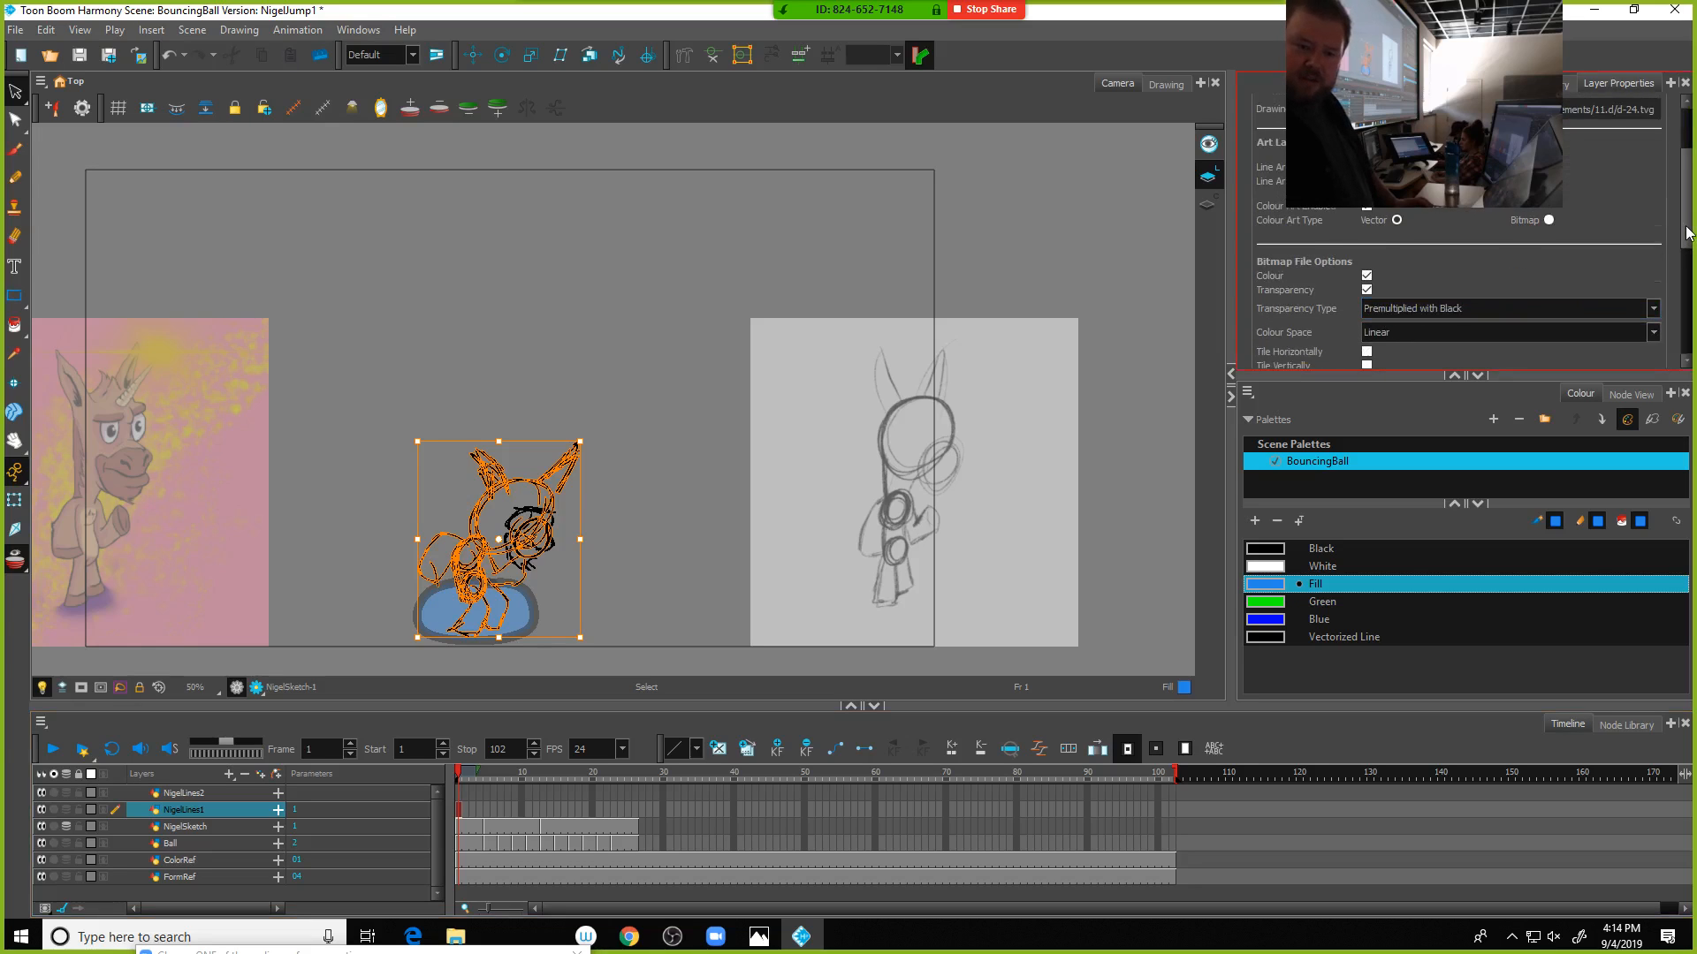
scroll(1686, 233, down, 4)
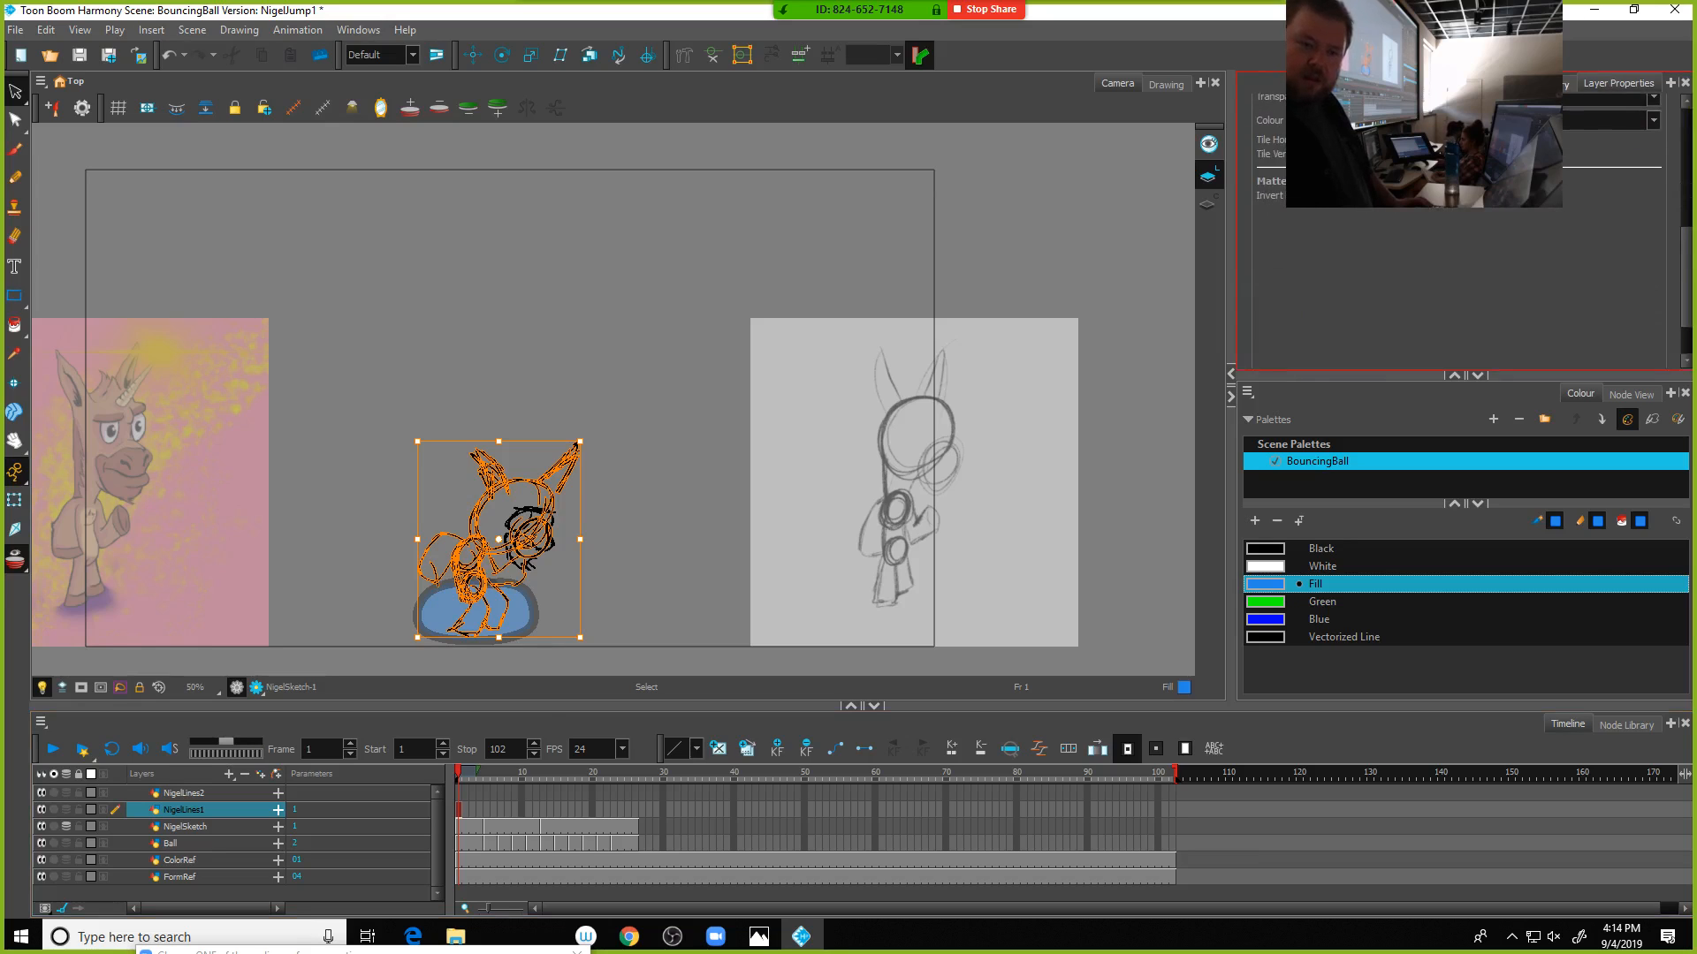
click(1546, 83)
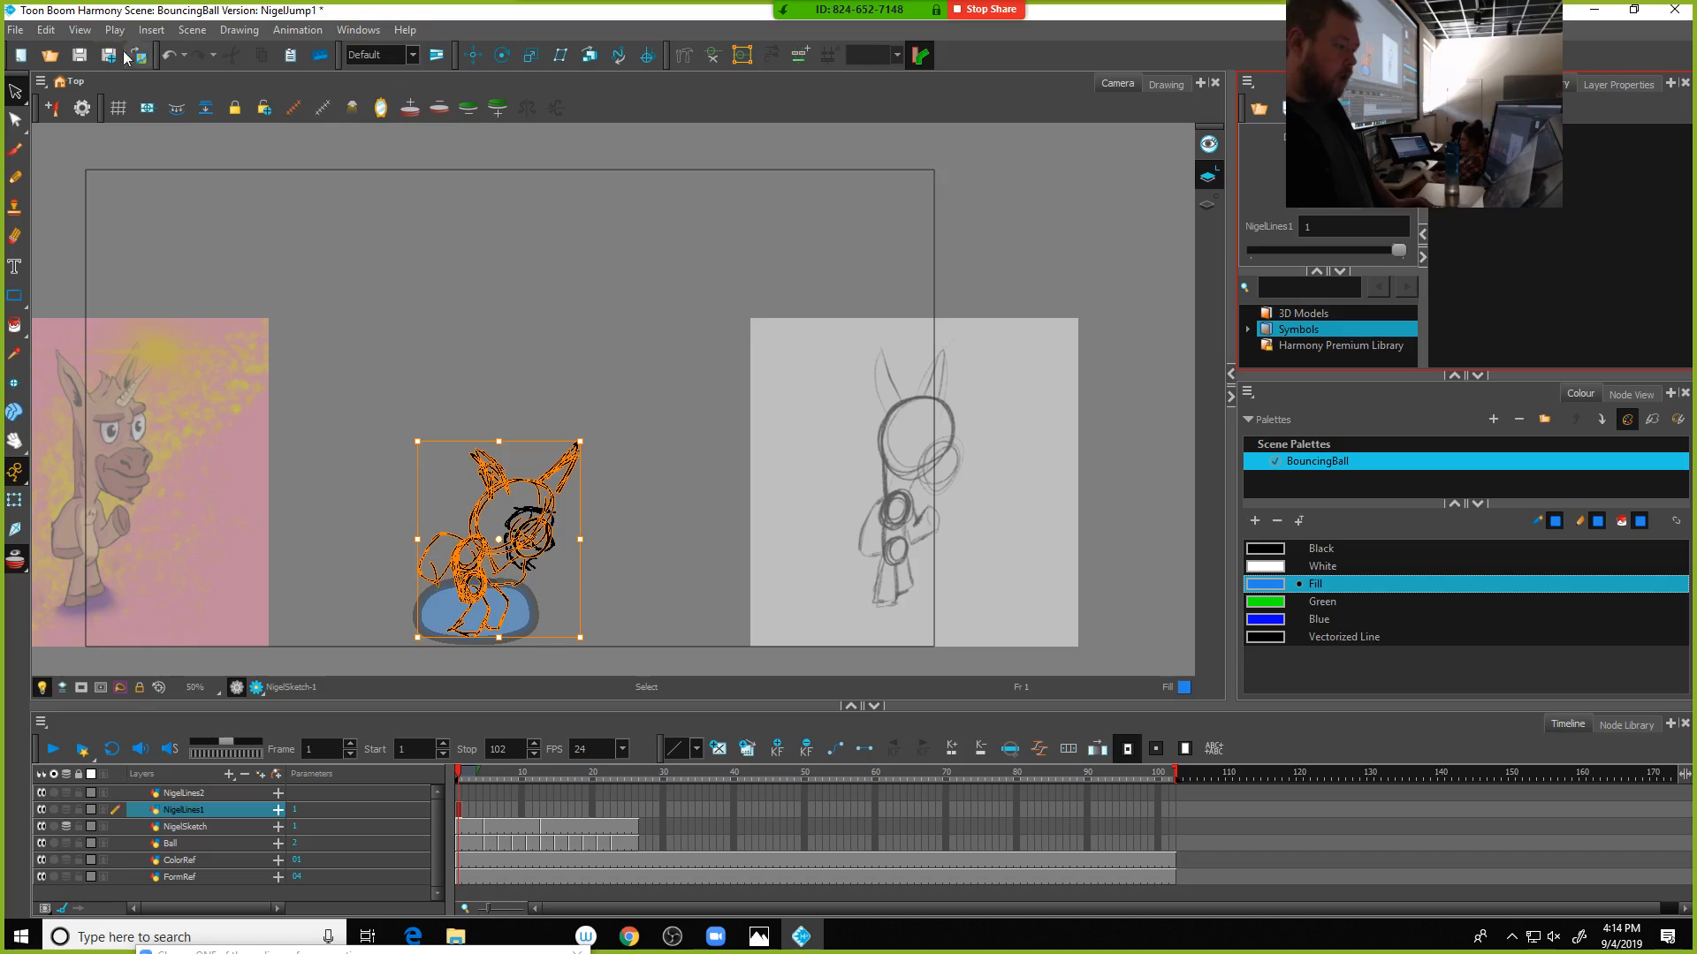
Open the Preferences dialog to look over its Shortcuts categories and close it without changing anything
click(12, 30)
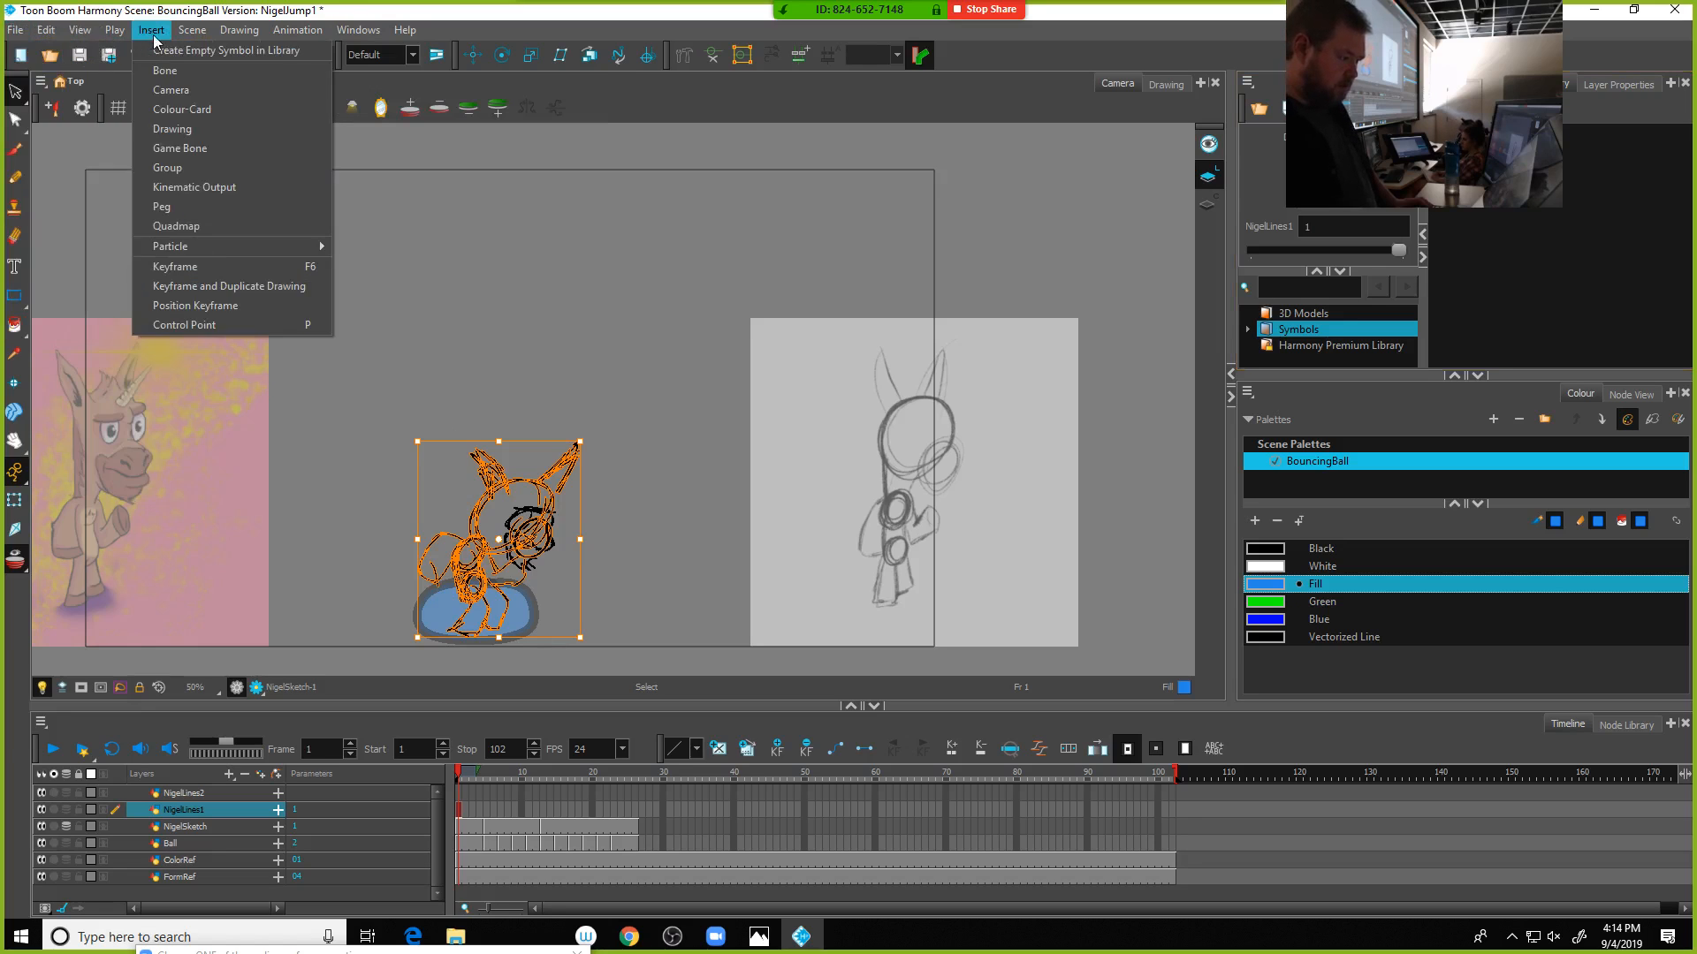
mouse_move(39, 32)
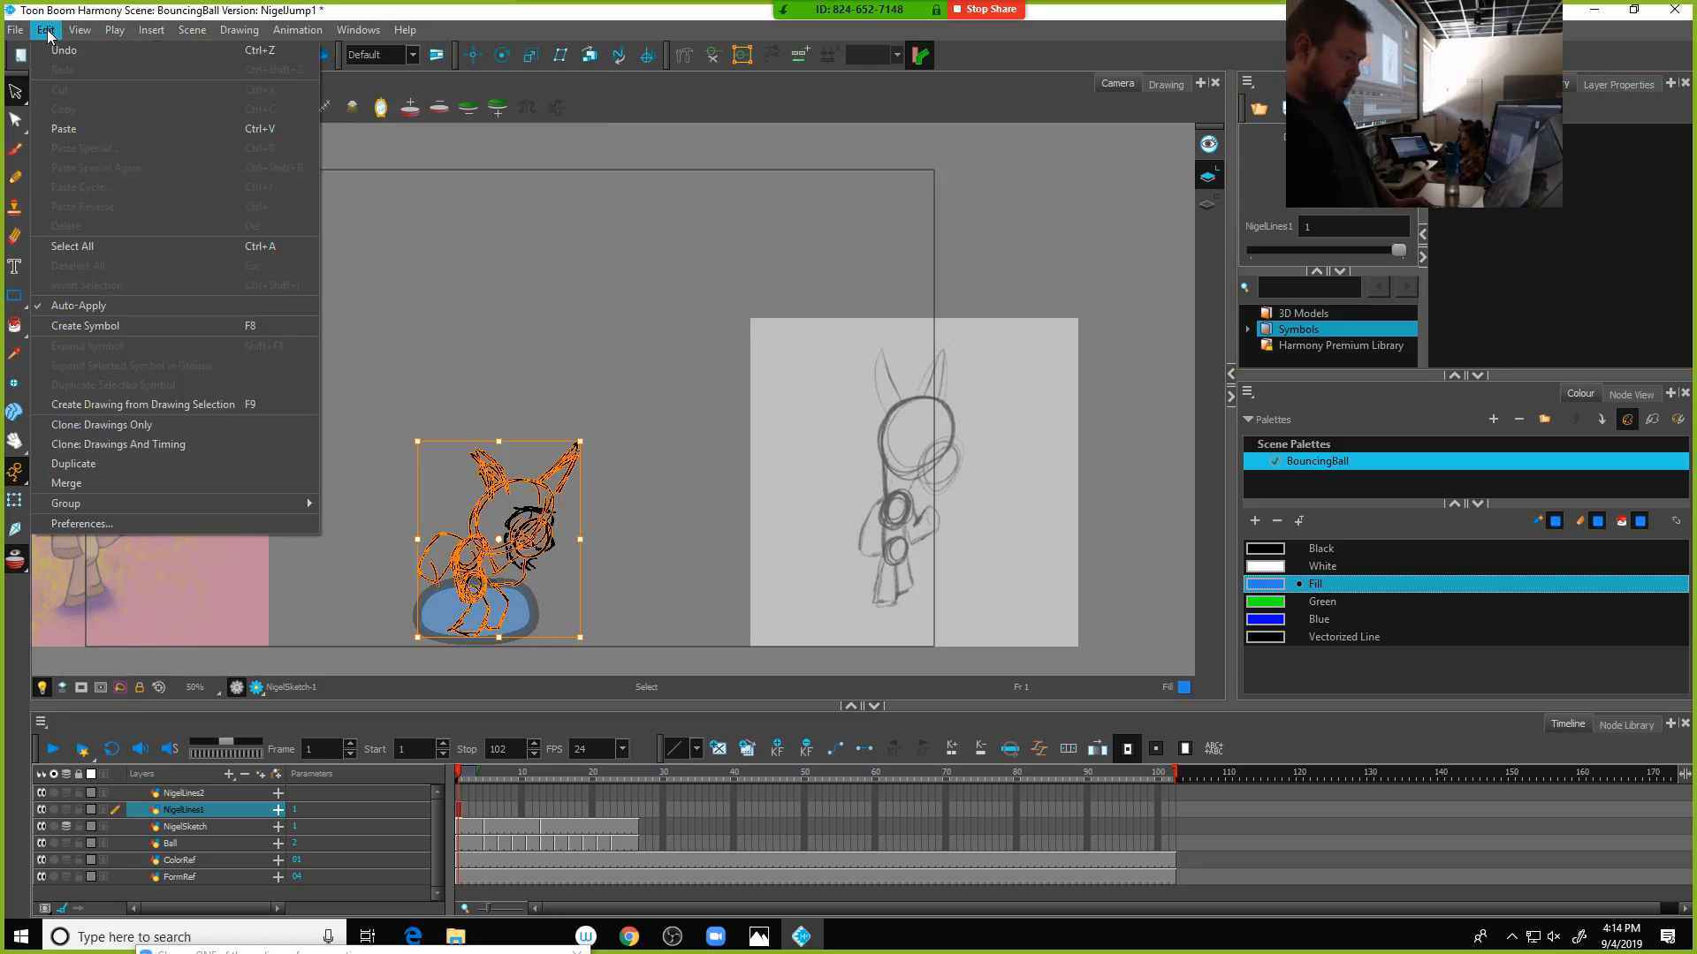
click(97, 524)
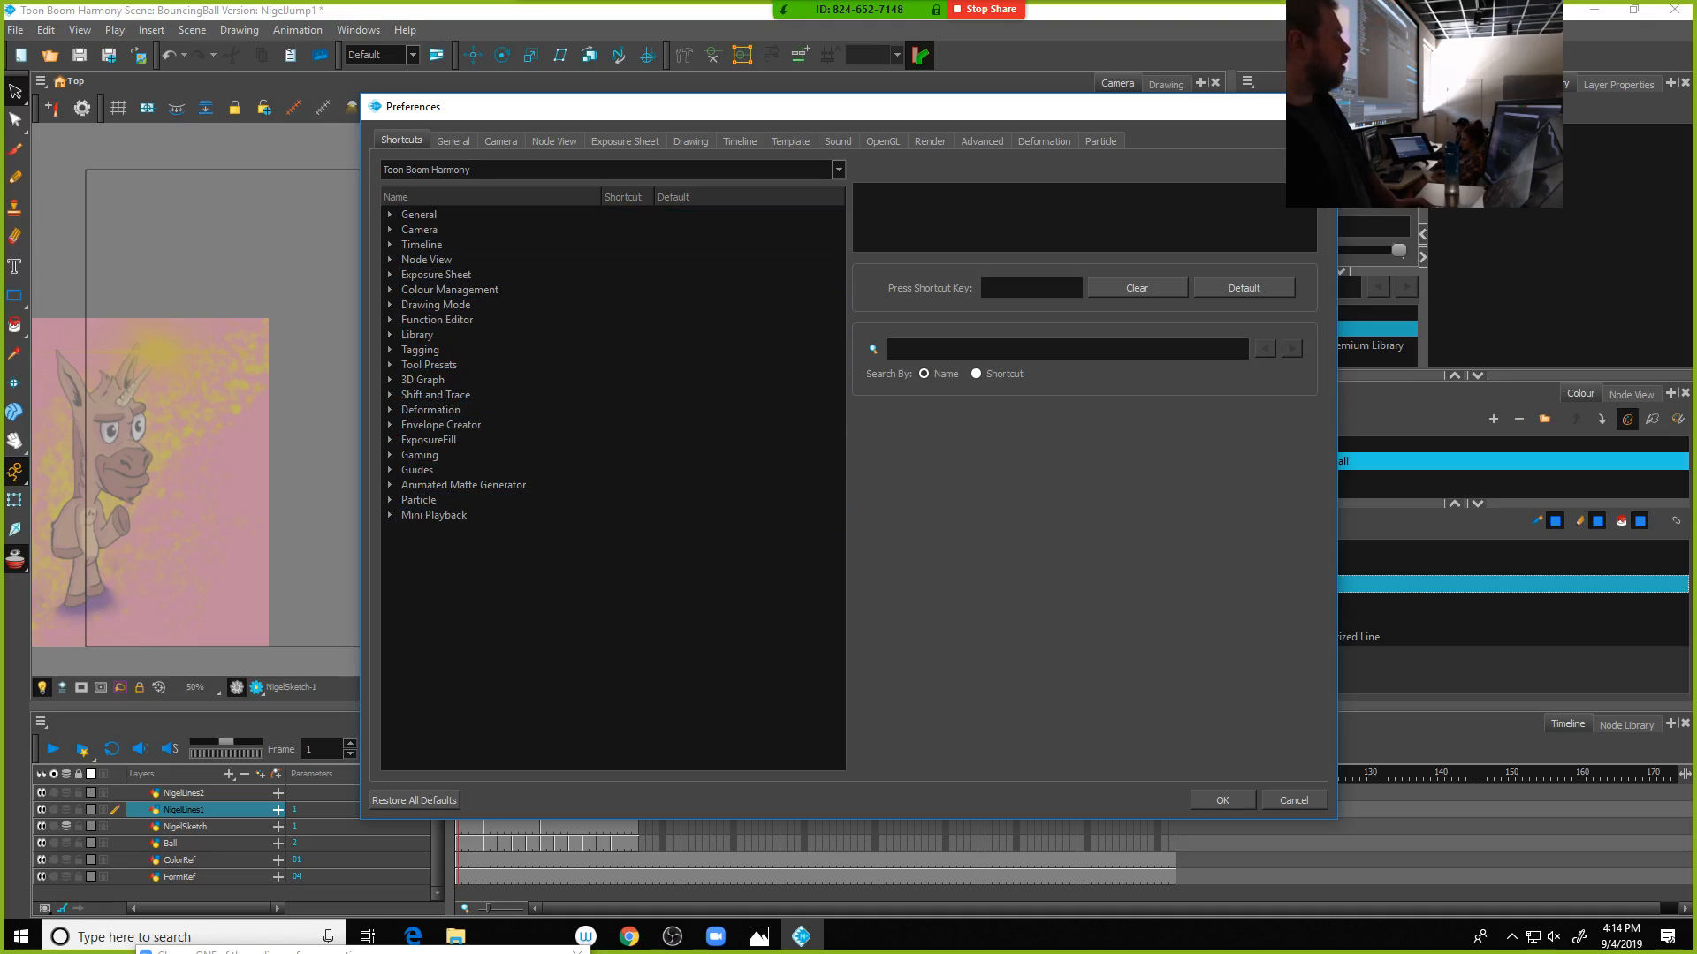
key(Escape)
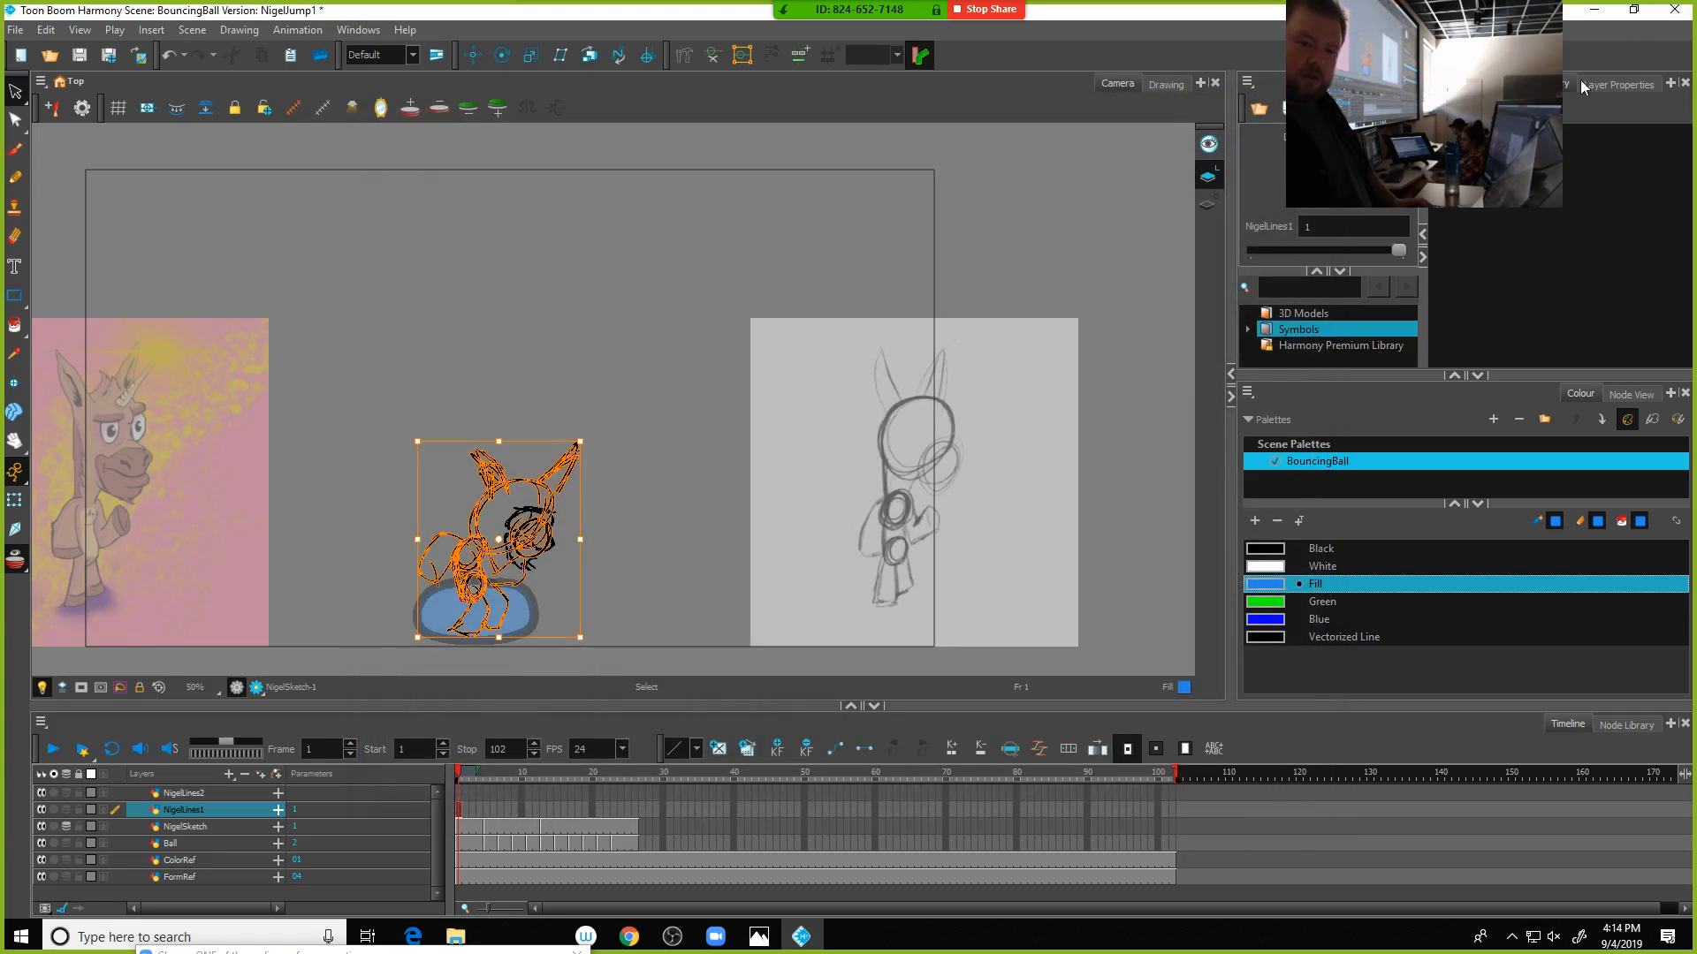
Try to adjust the Opacity of NigelLines1 in its Layer Properties and undo the attempt
click(1584, 85)
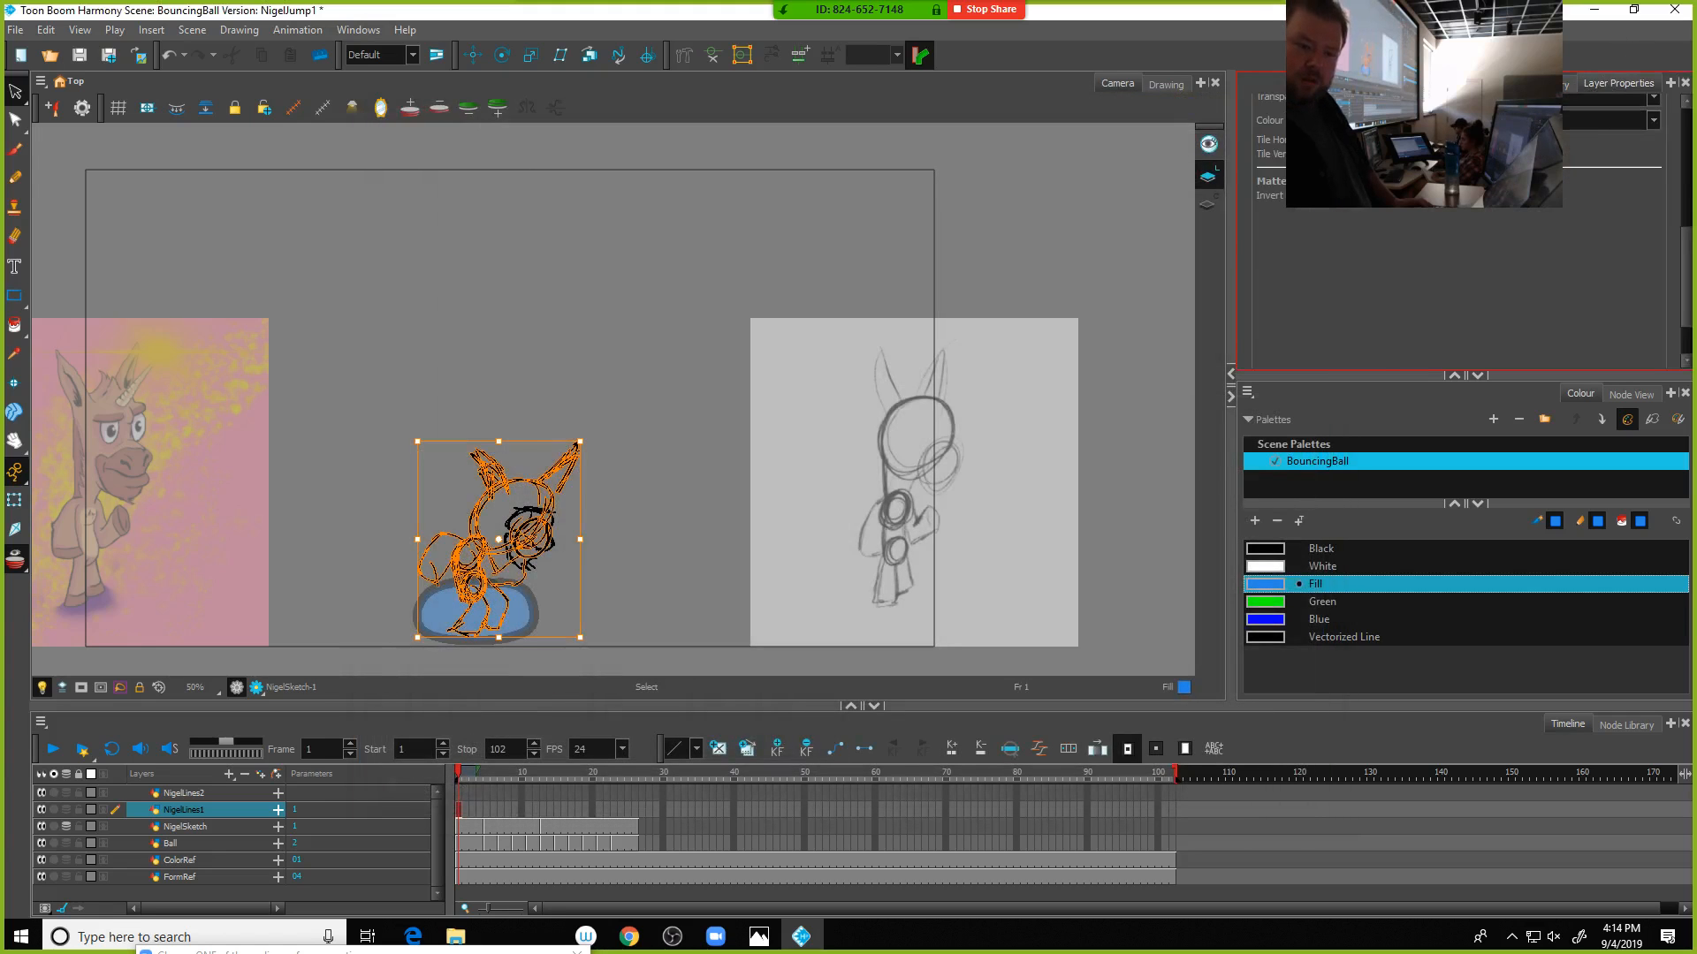
scroll(1514, 325, up, 3)
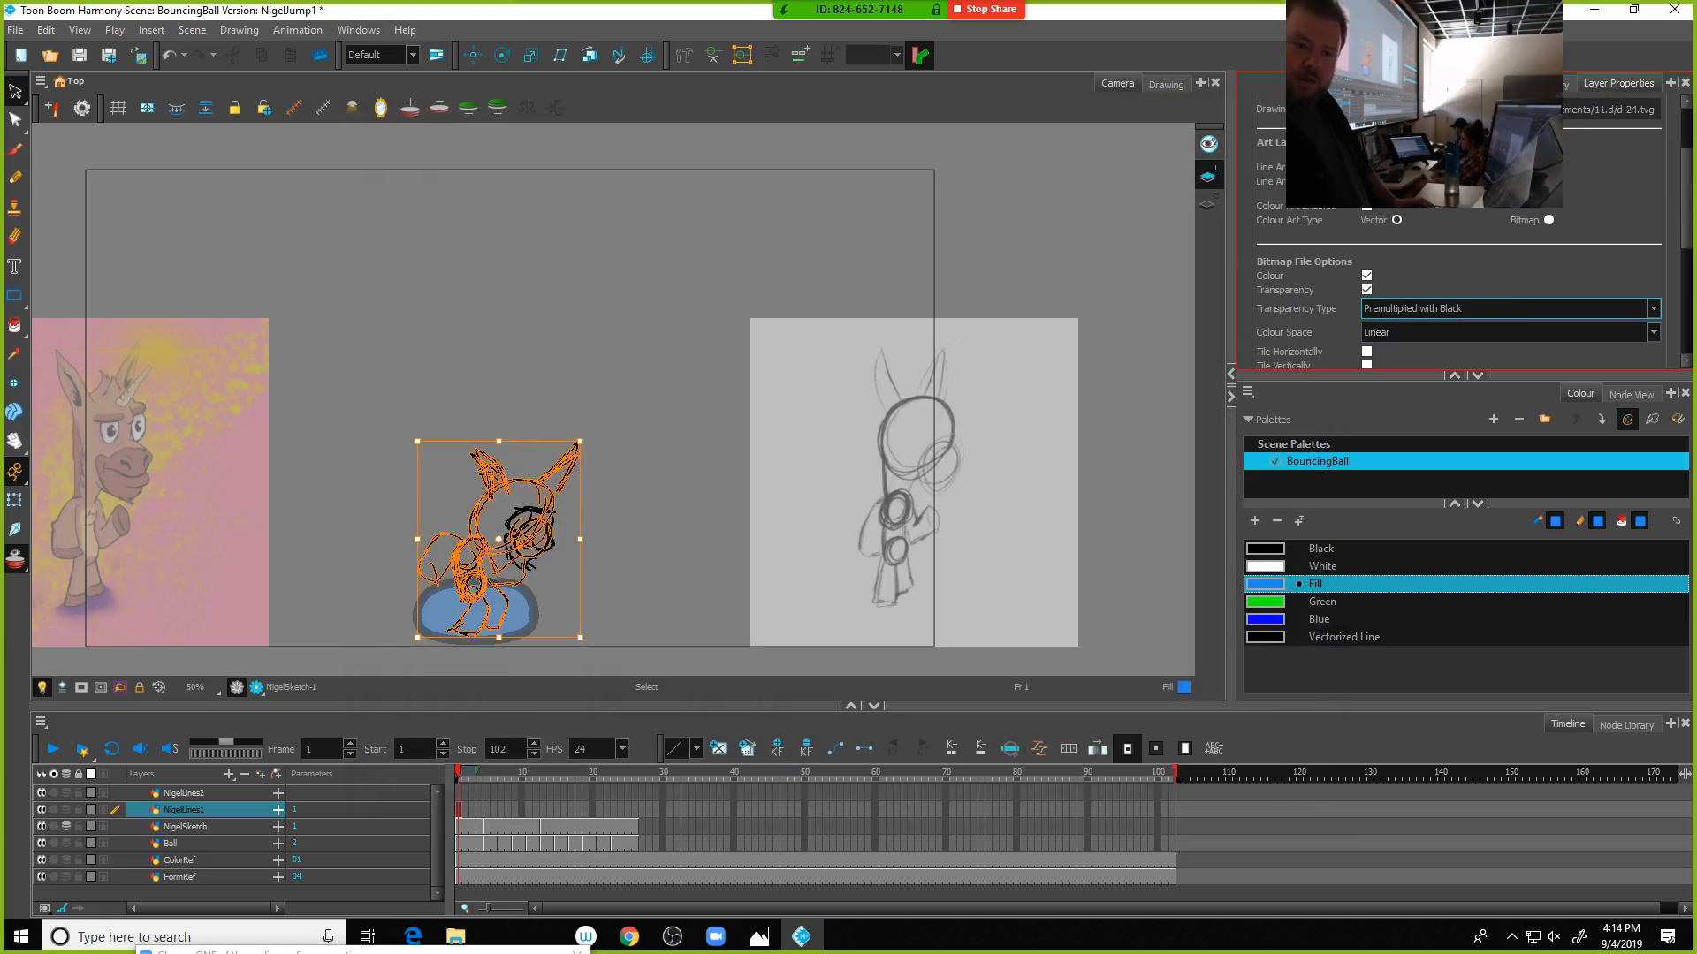
scroll(1502, 309, up, 4)
scroll(1489, 271, down, 5)
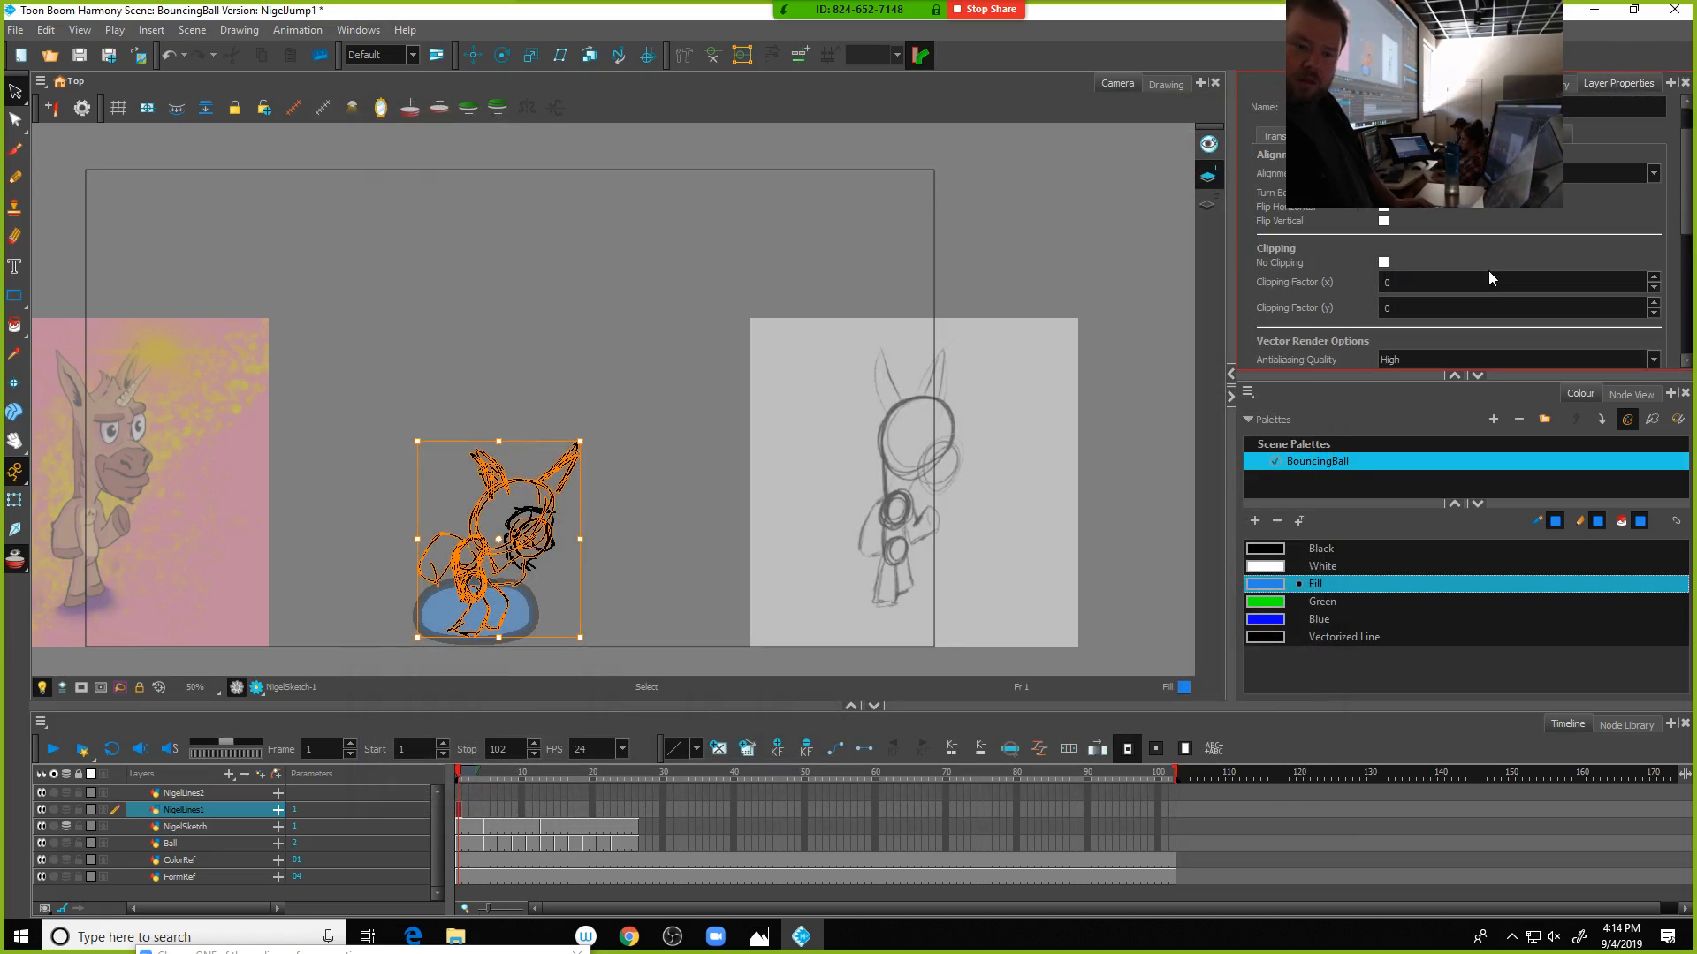
drag(1684, 217, 1677, 319)
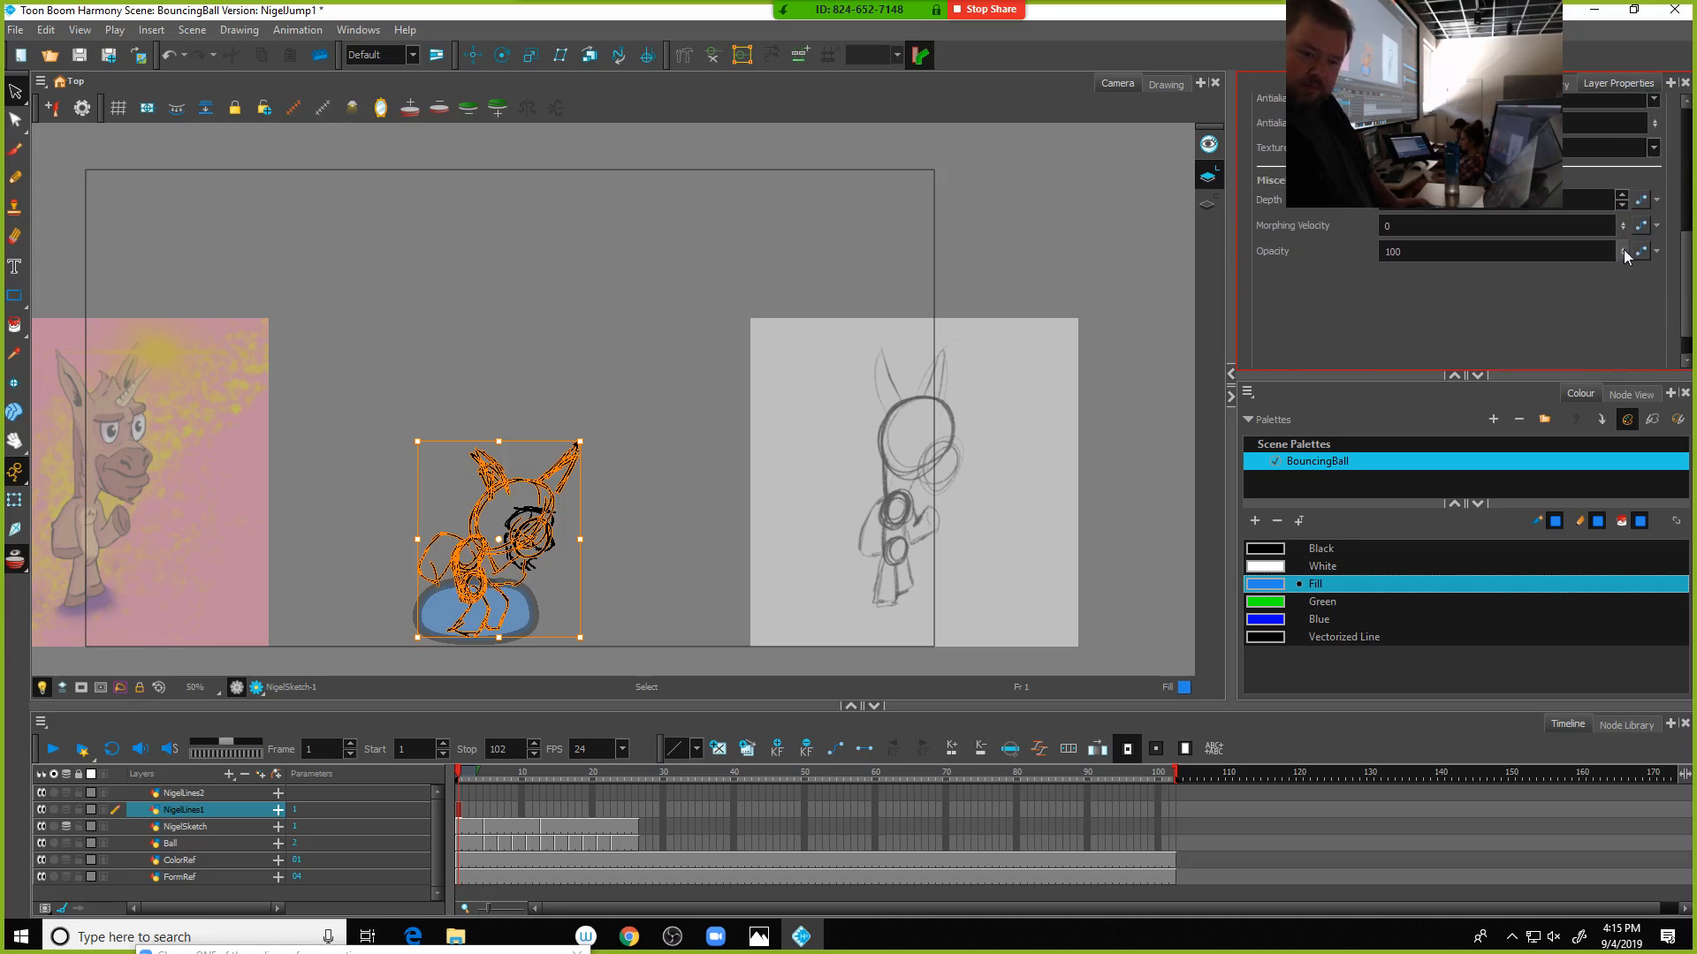
drag(1623, 252, 1610, 402)
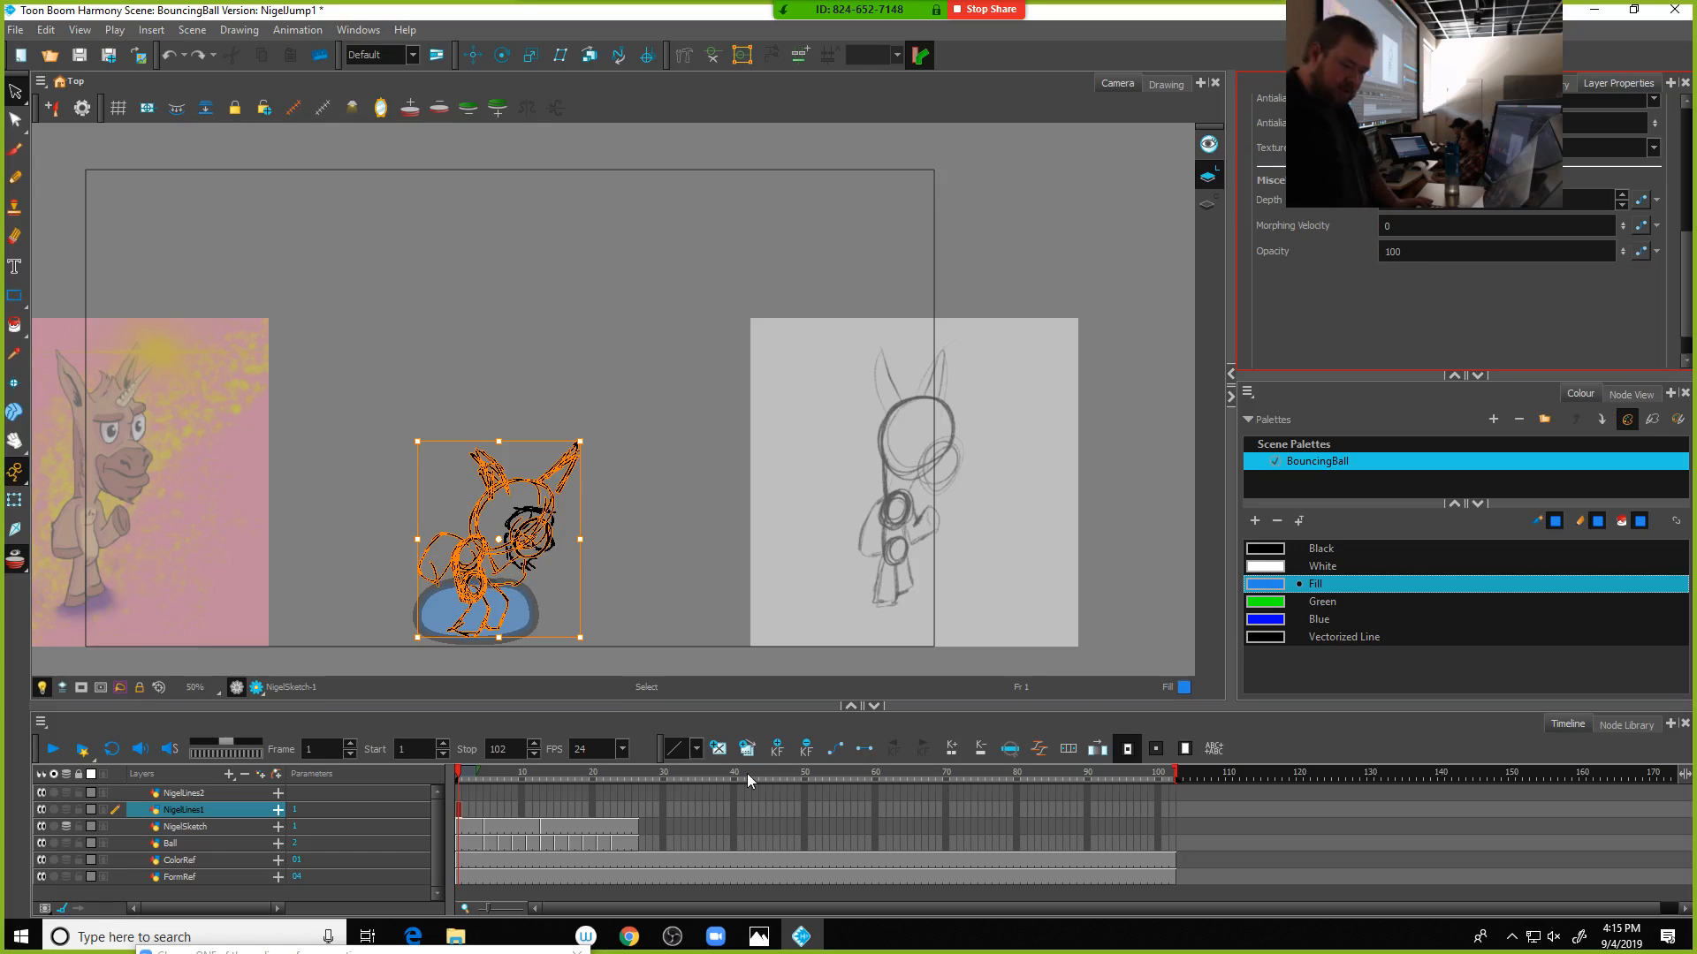
key(ctrl+z)
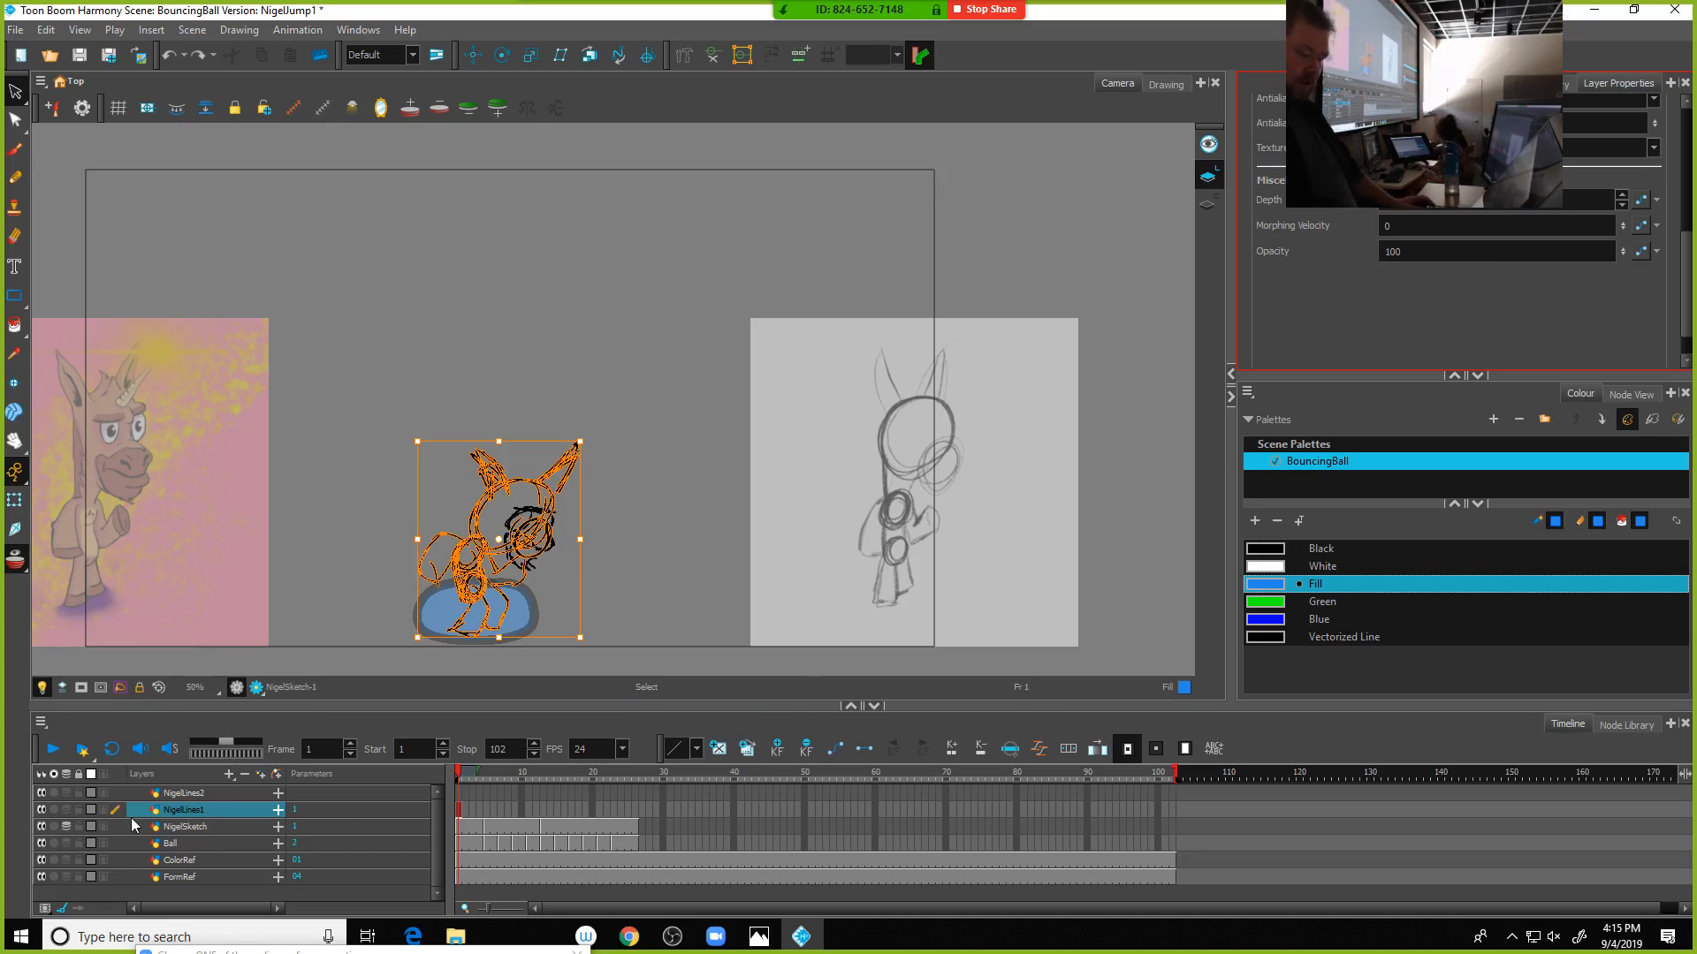
Try lowering the Opacity of the NigelSketch layer in its Layer Properties with its strokes deselected, and undo the change
click(184, 827)
scroll(1574, 261, down, 2)
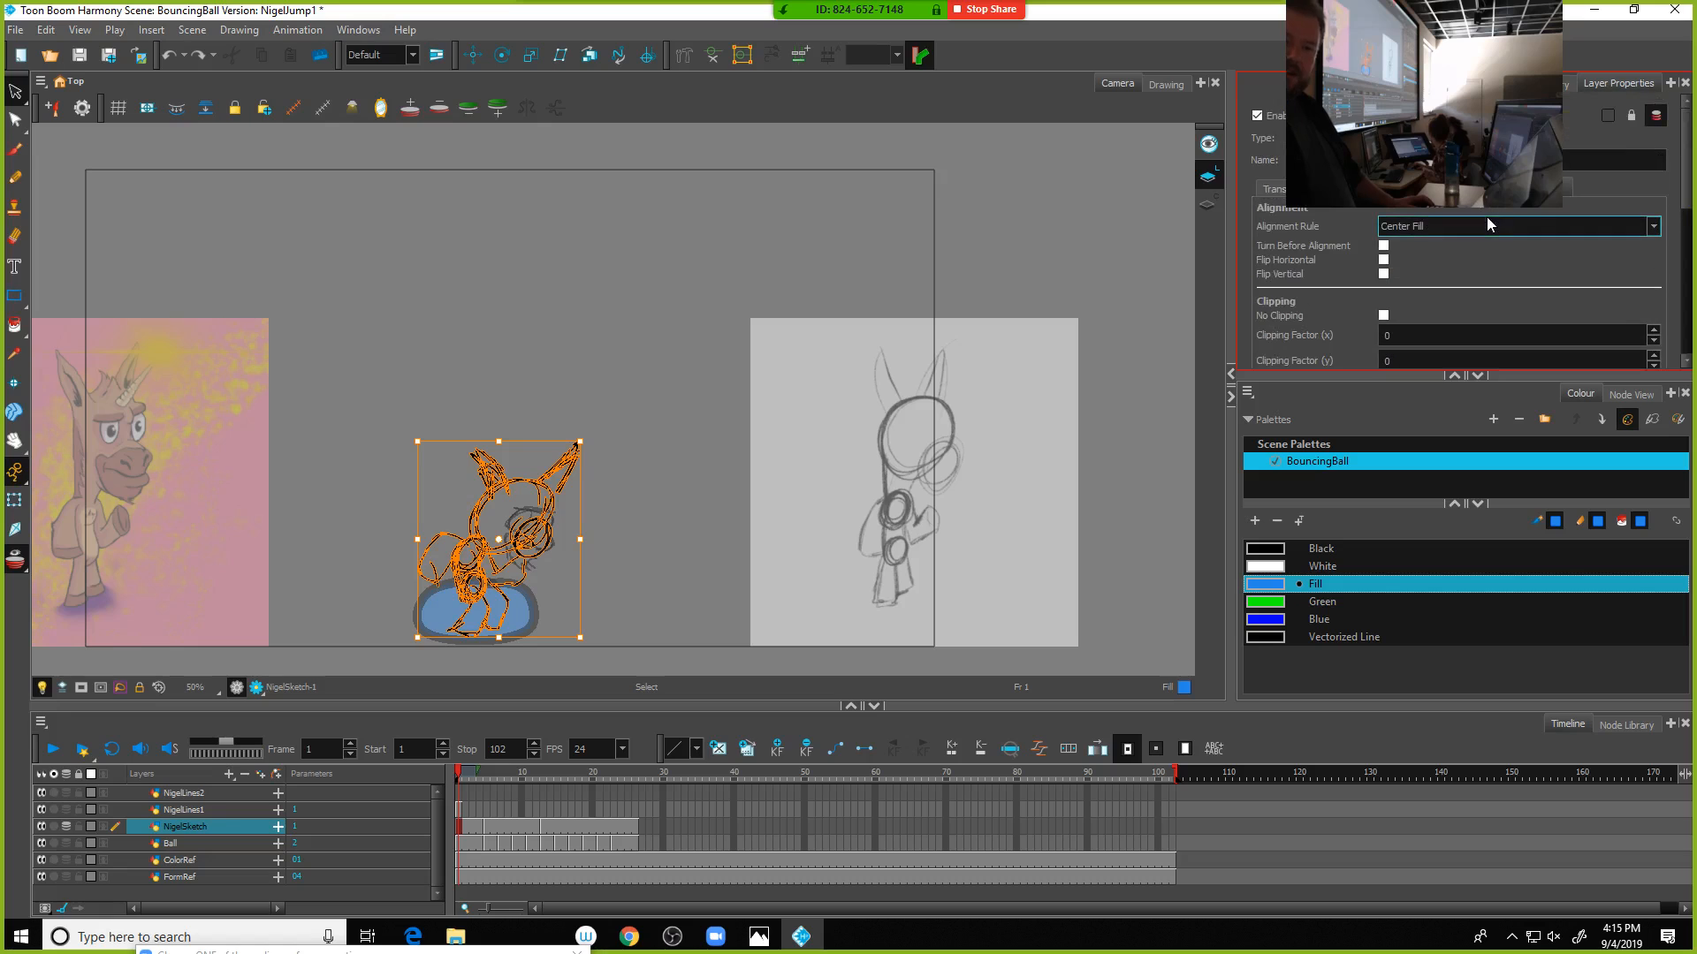
scroll(1530, 265, down, 1)
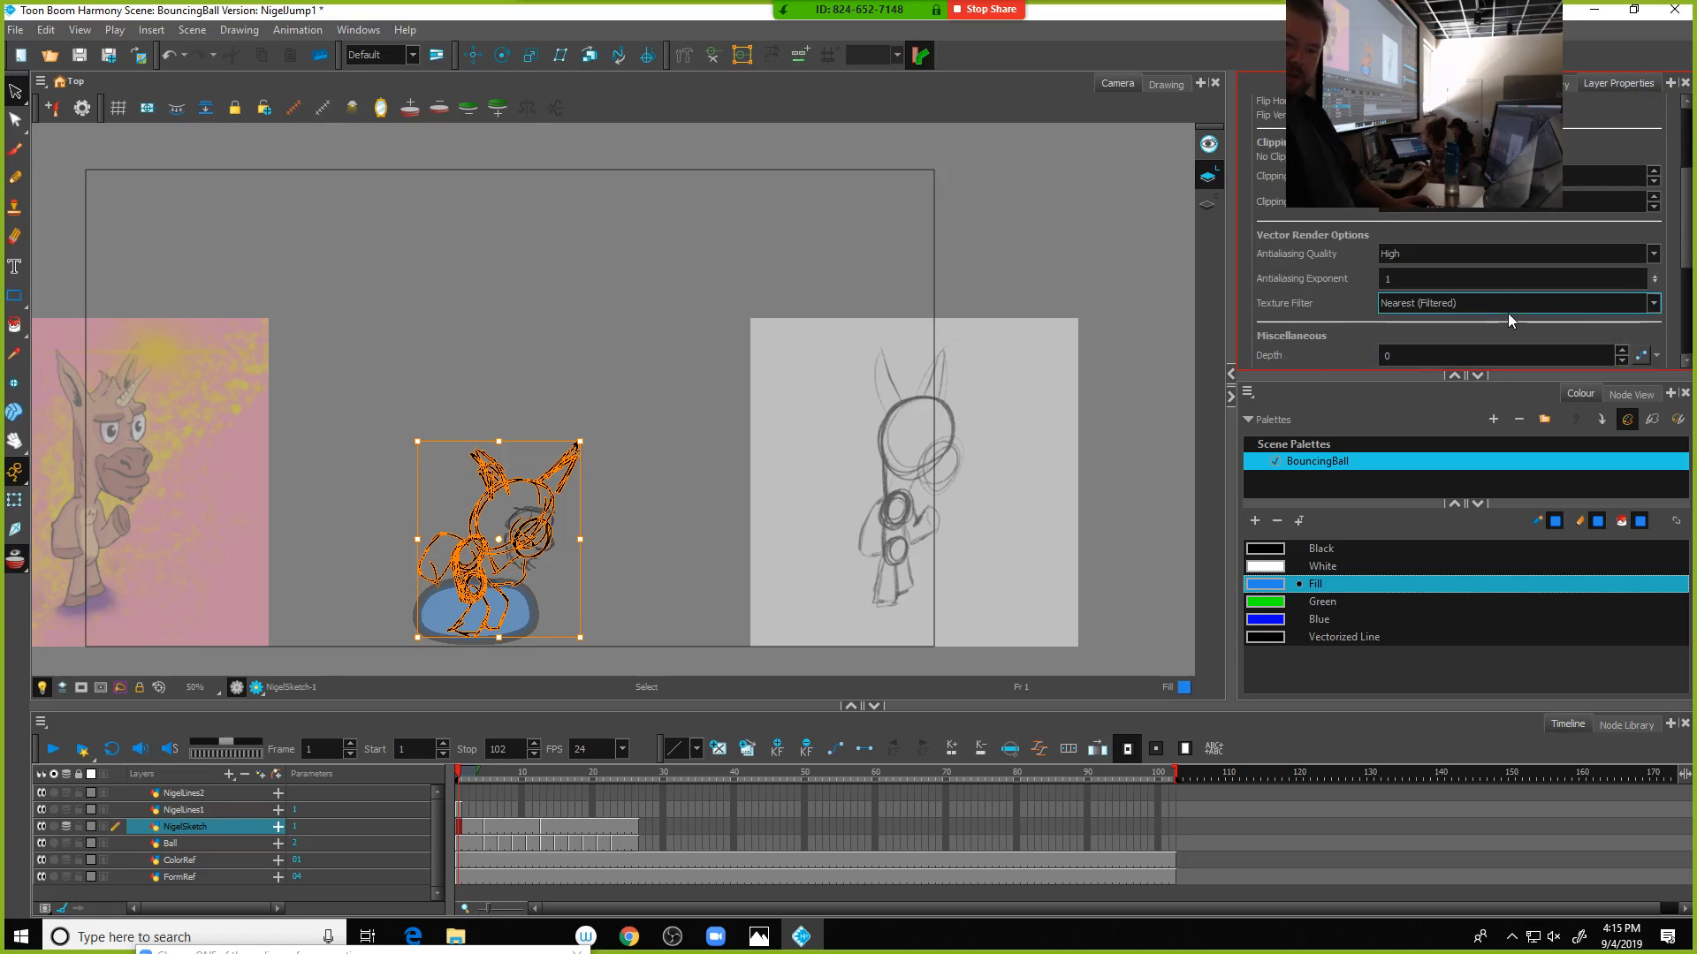
drag(1688, 261, 1687, 367)
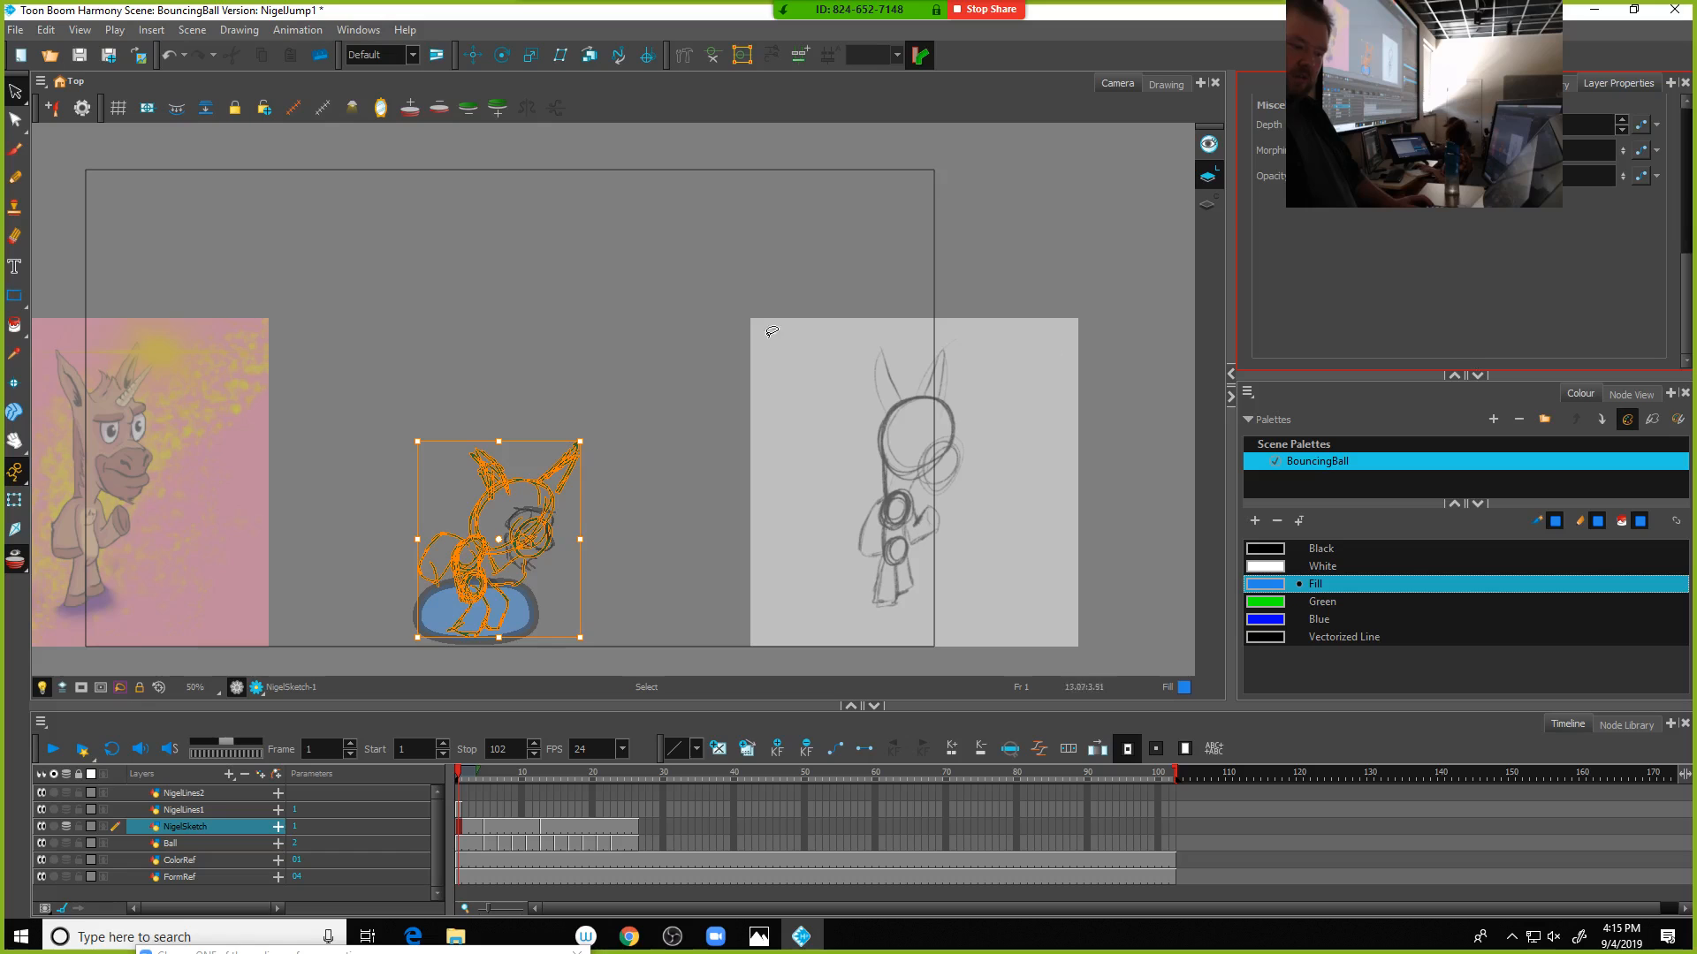
click(665, 346)
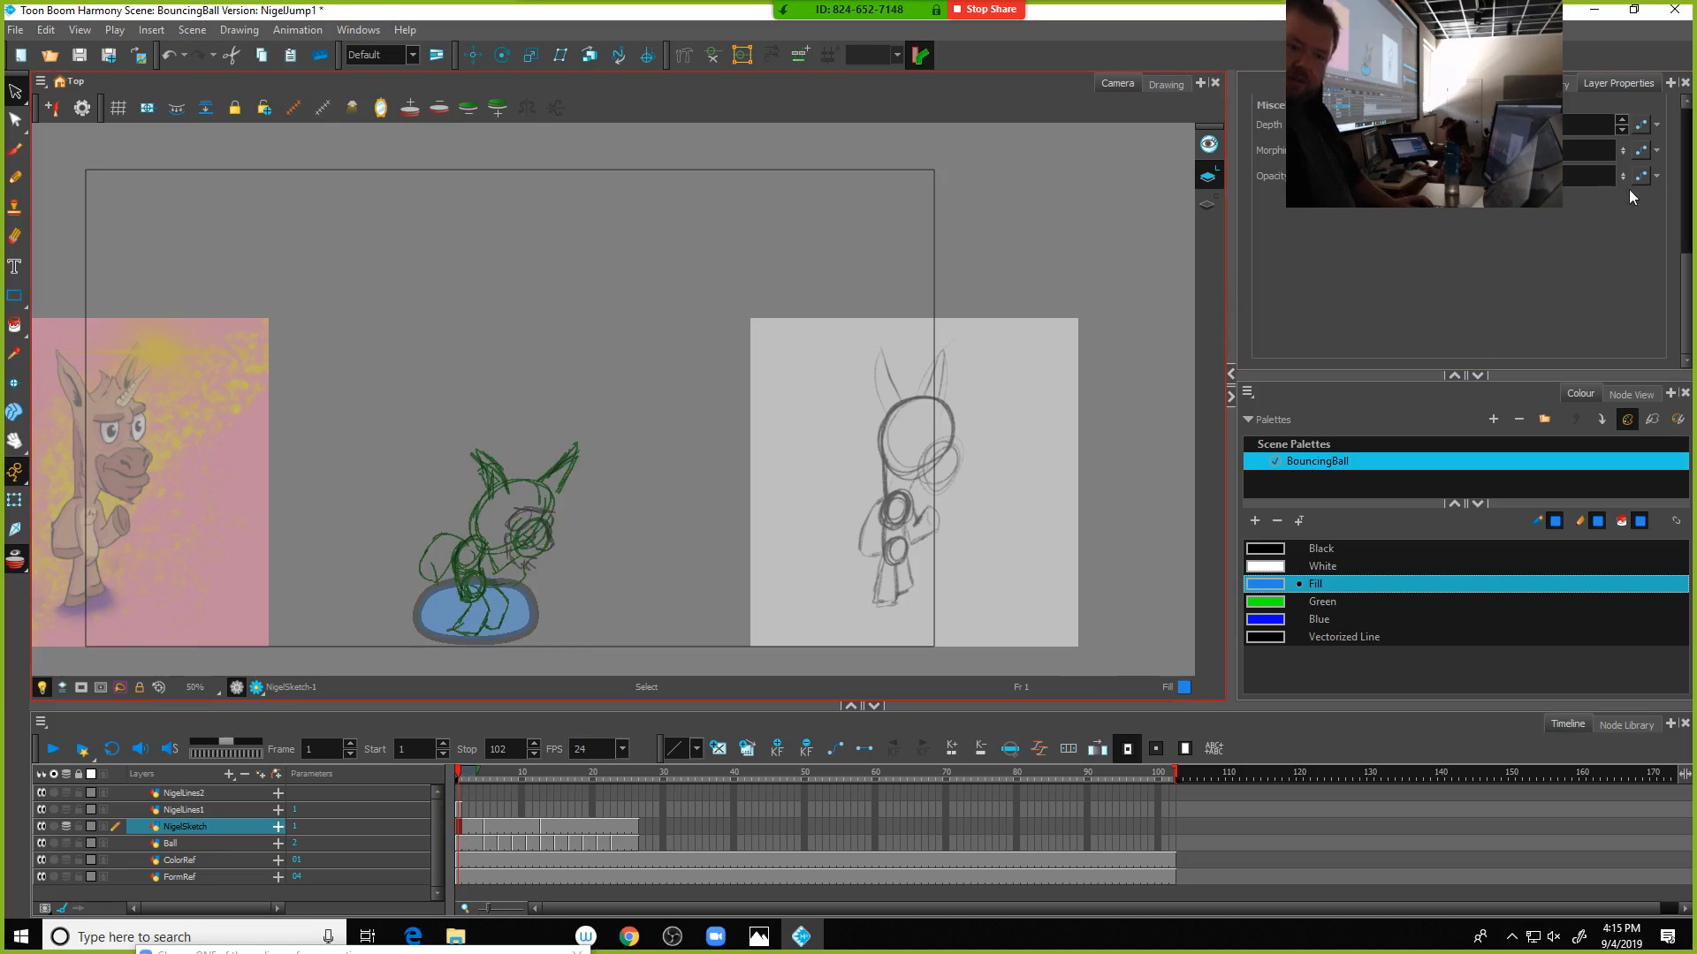
click(1619, 215)
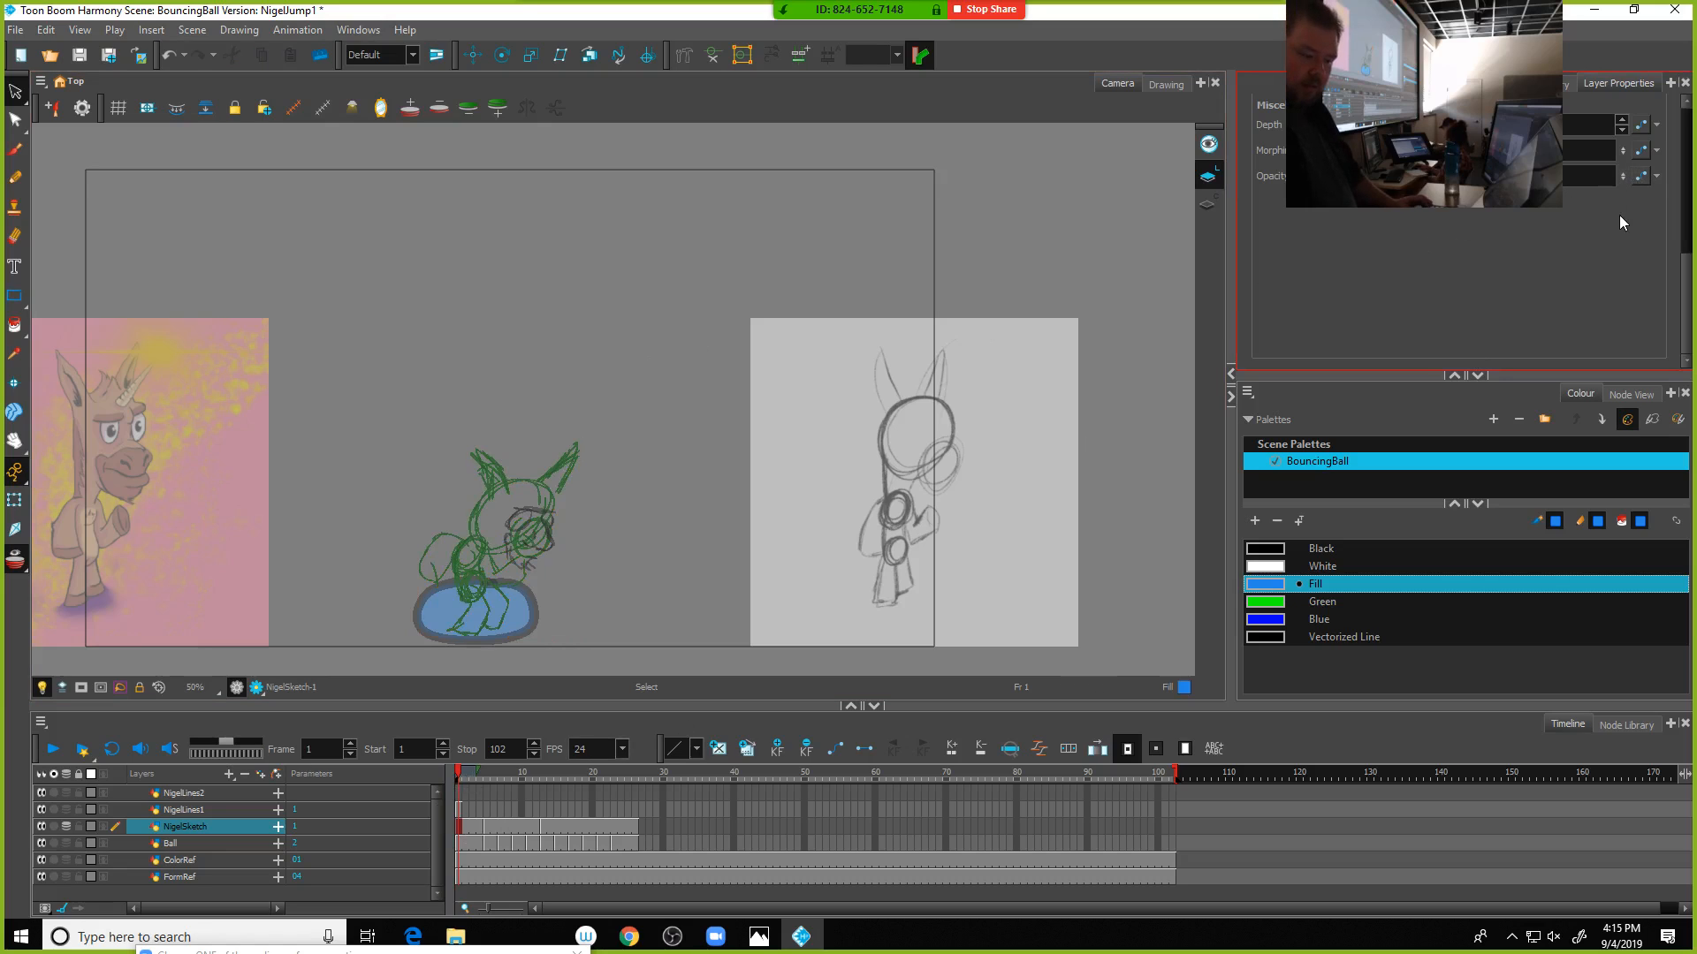
key(ctrl+z)
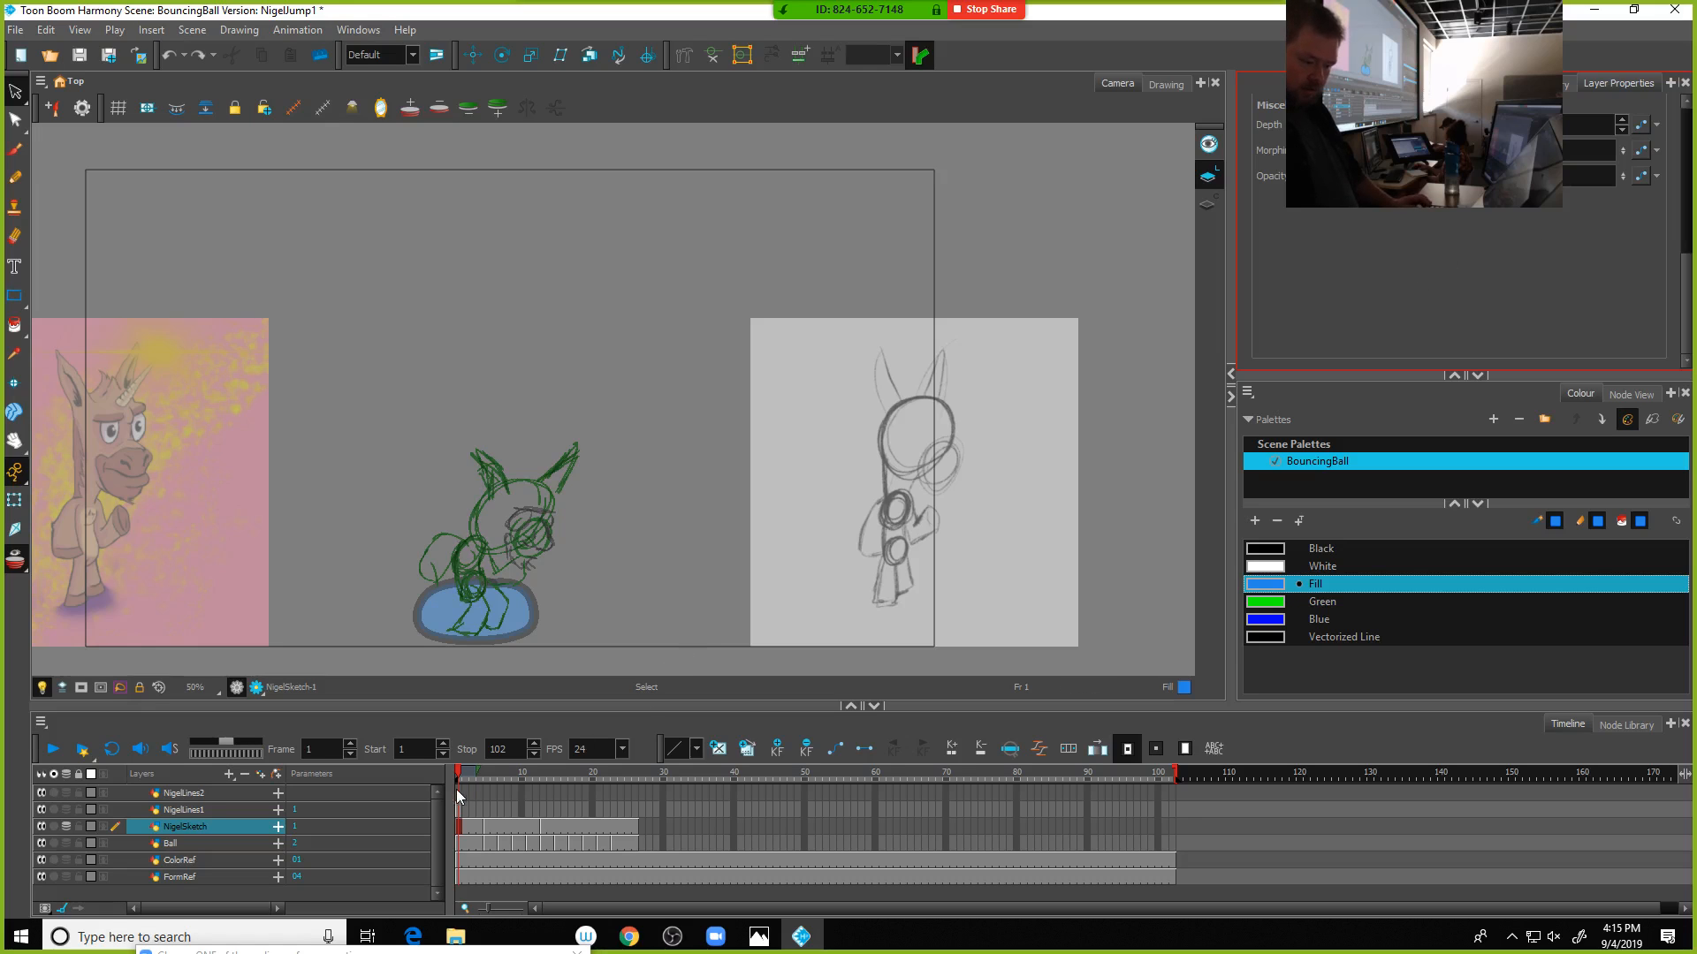
Return to frame 1, expand the NigelSketch track to check its opacity setting and collapse it again
mouse_move(459, 779)
mouse_down()
mouse_move(677, 776)
mouse_move(401, 770)
mouse_up()
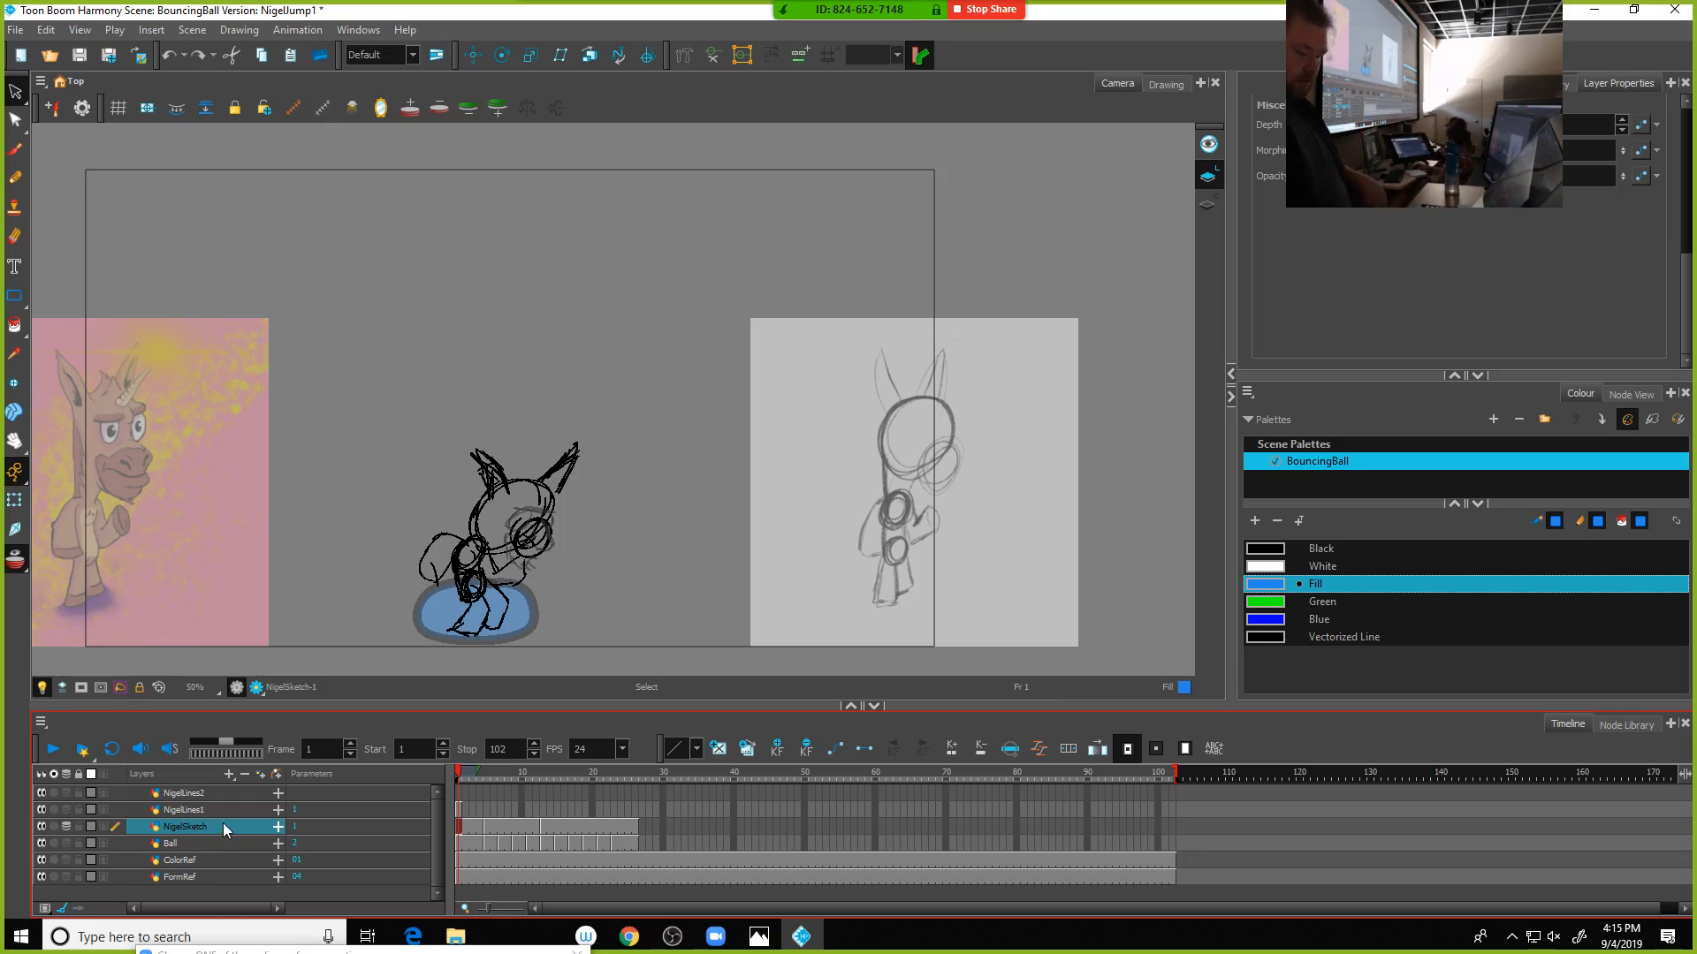
click(103, 828)
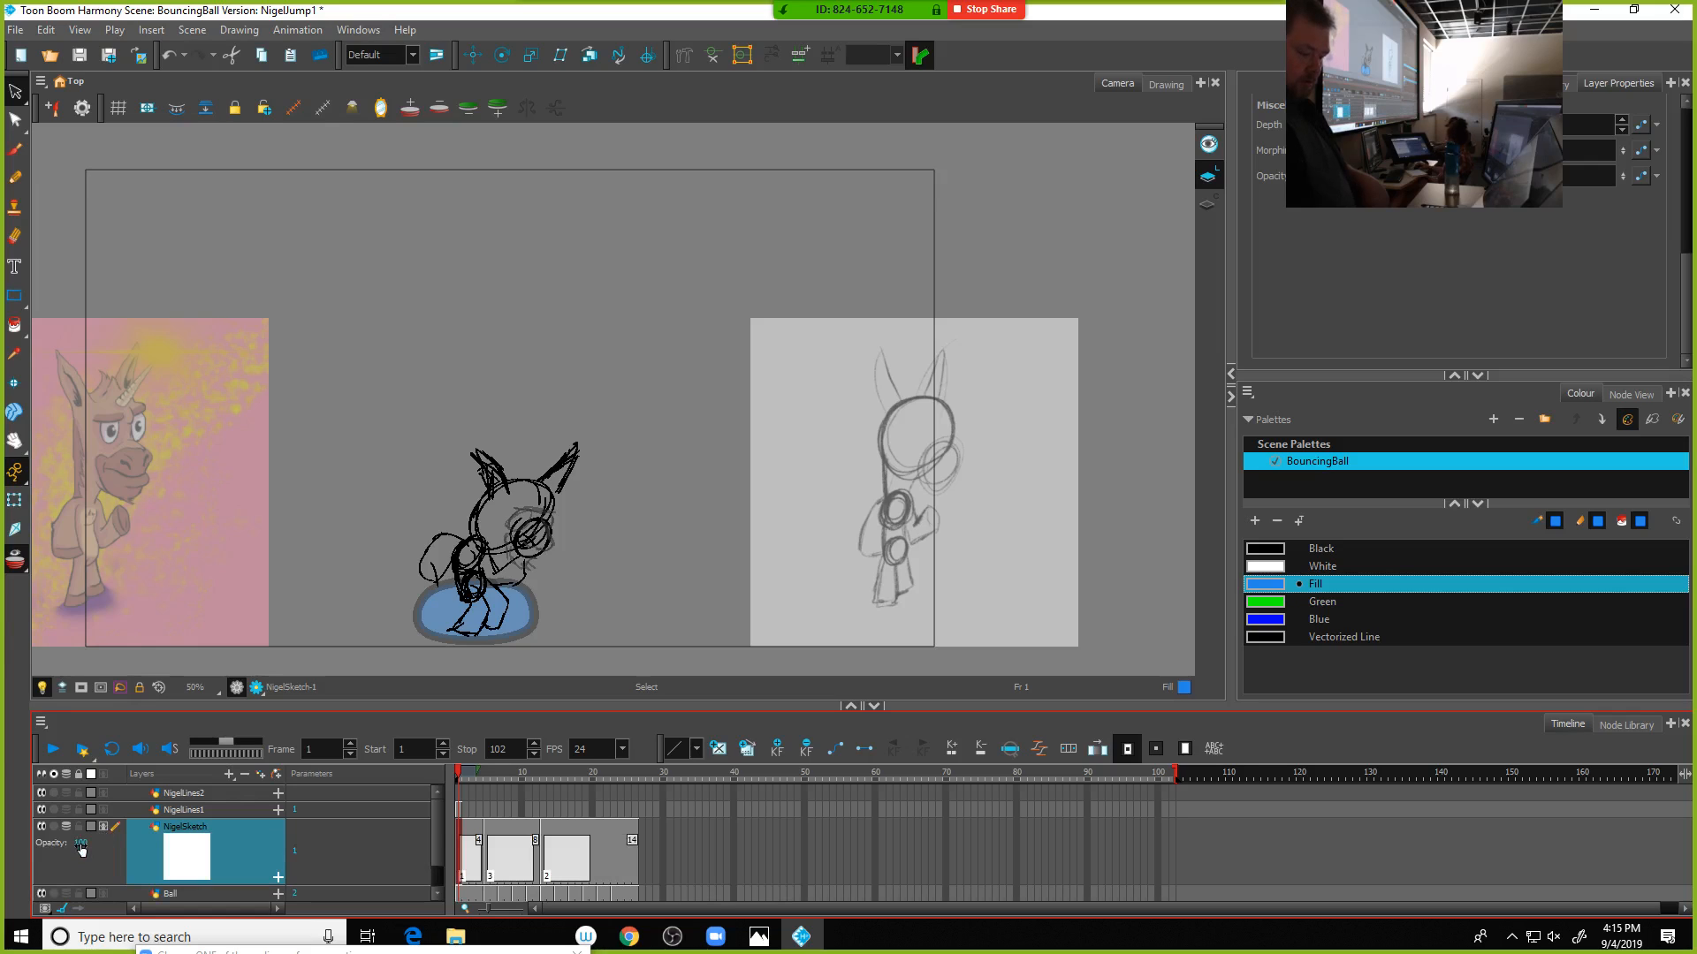
click(103, 828)
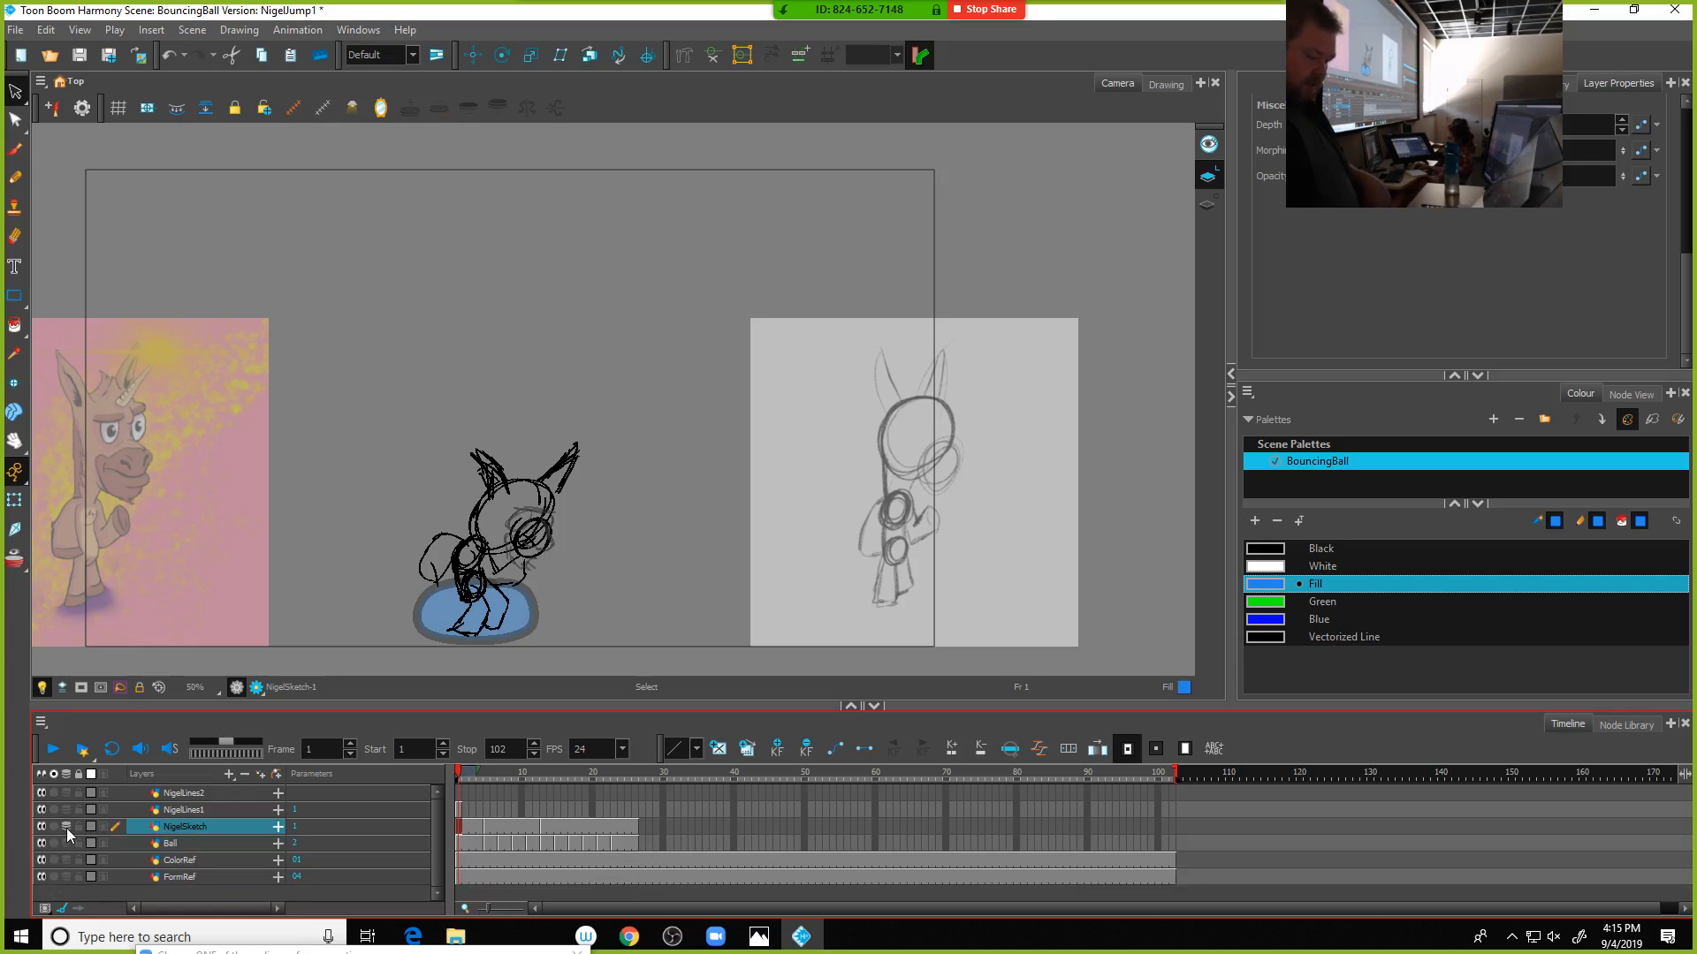
Turn on onion skin for NigelSketch, try Show Advanced Onion Skin and switch back to Show Onion Skin
click(66, 829)
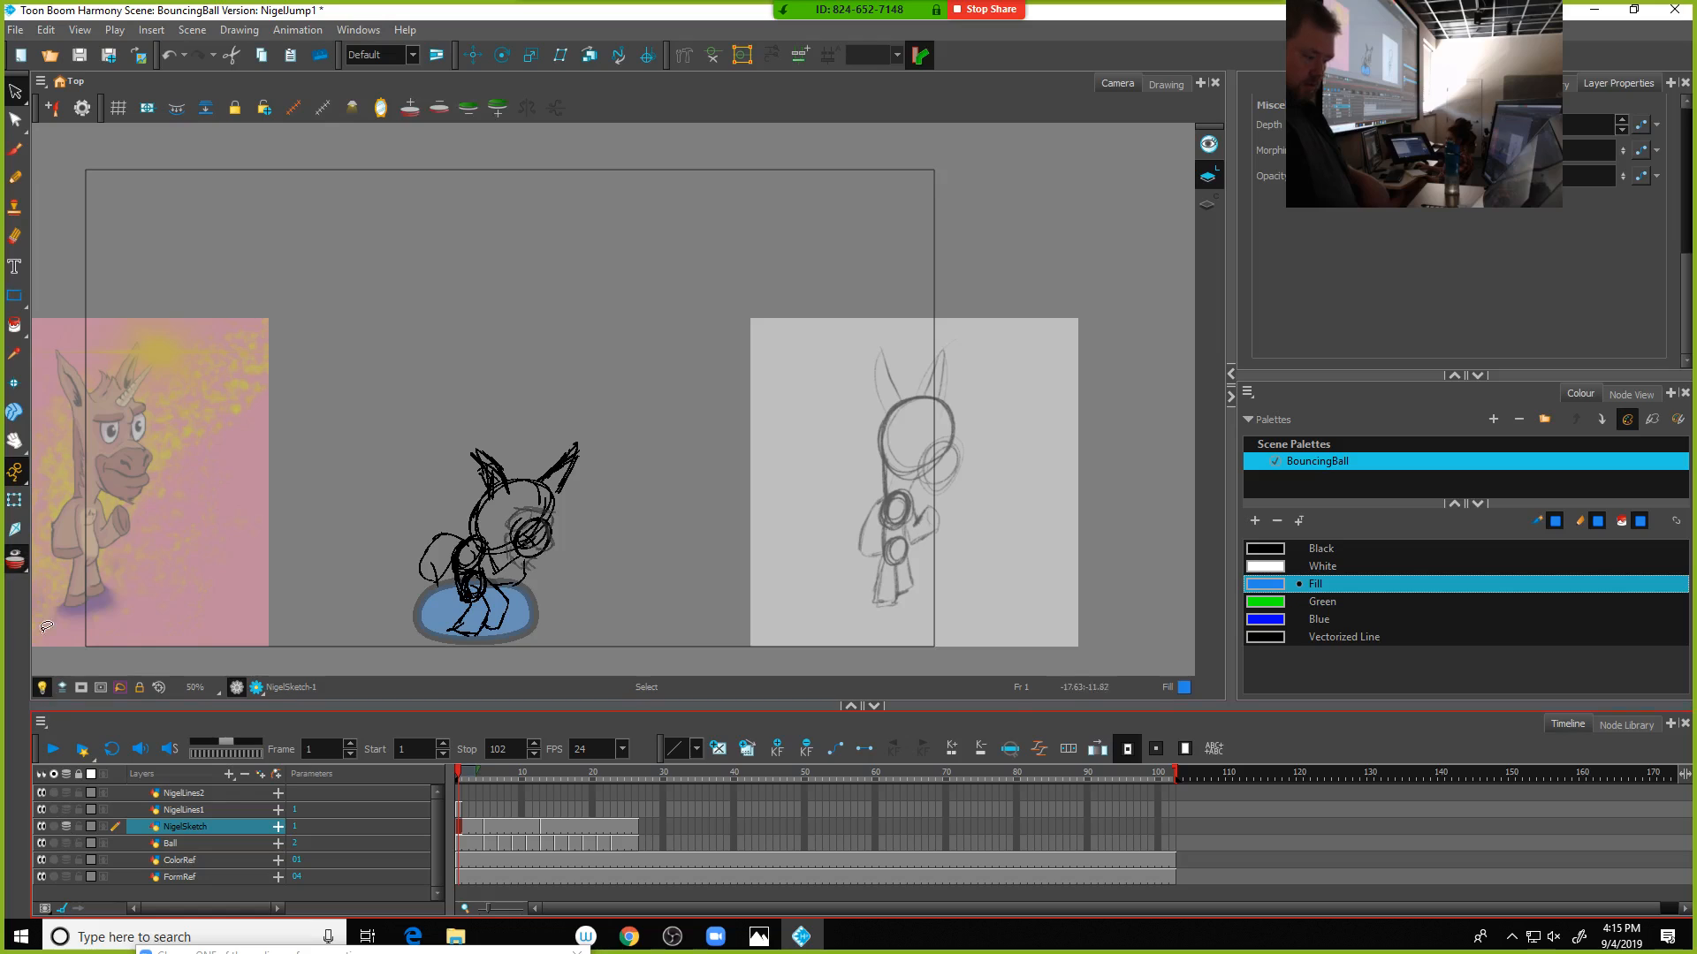
click(23, 563)
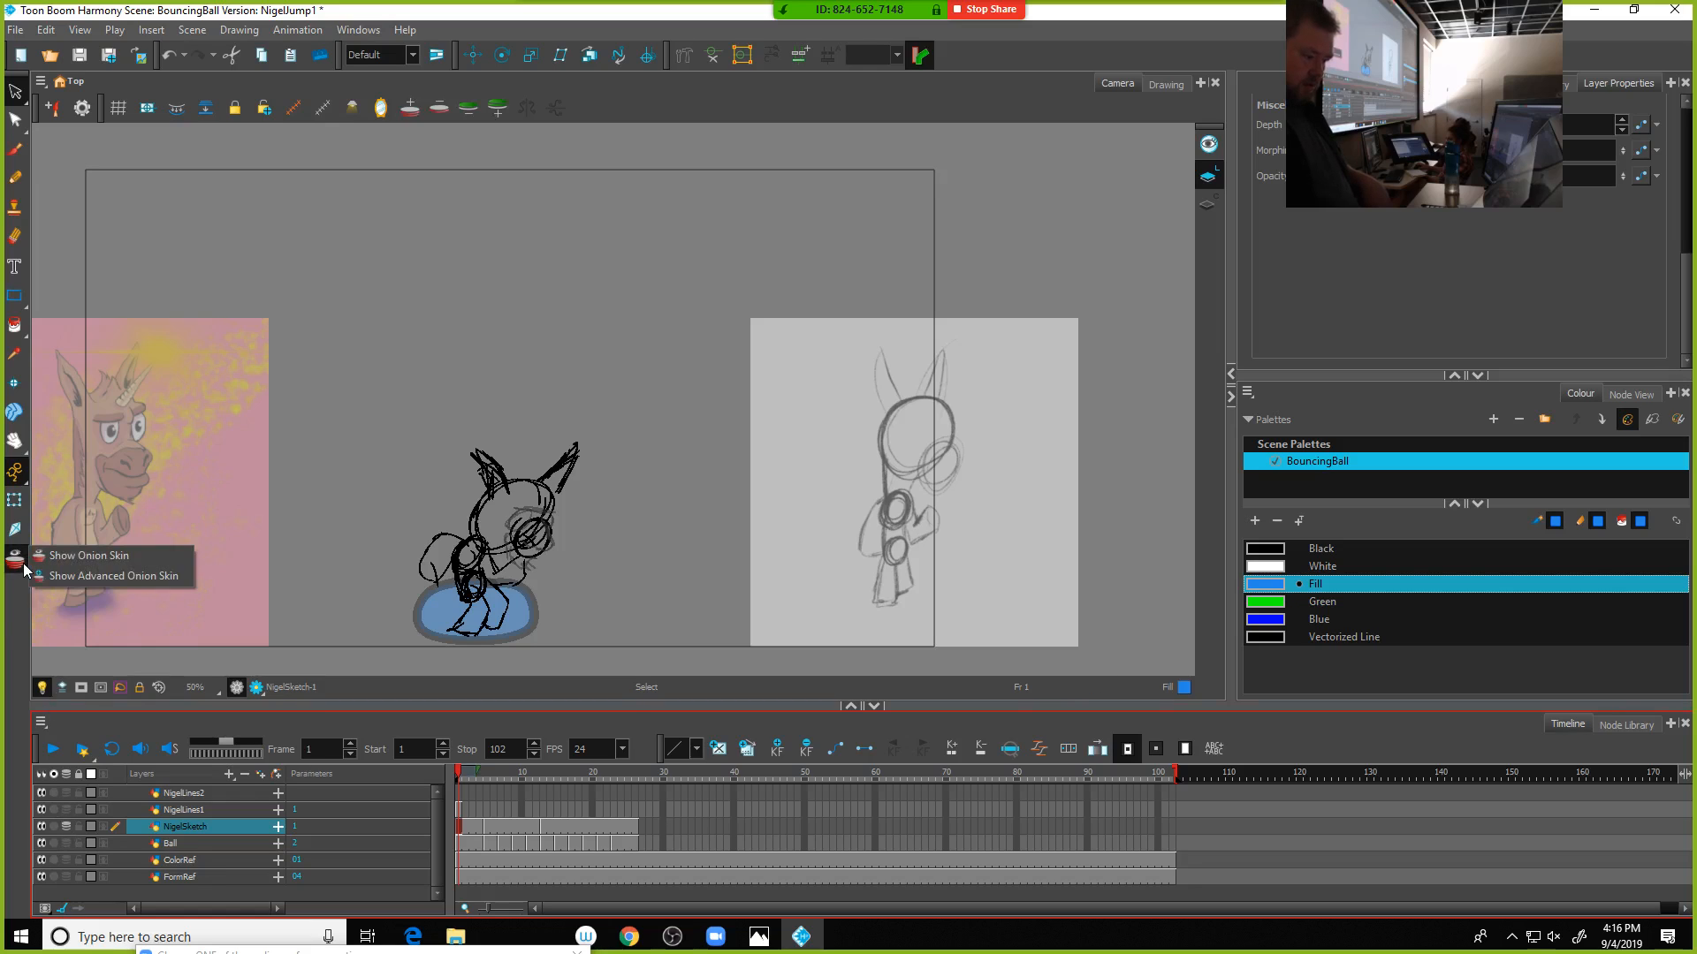
click(52, 579)
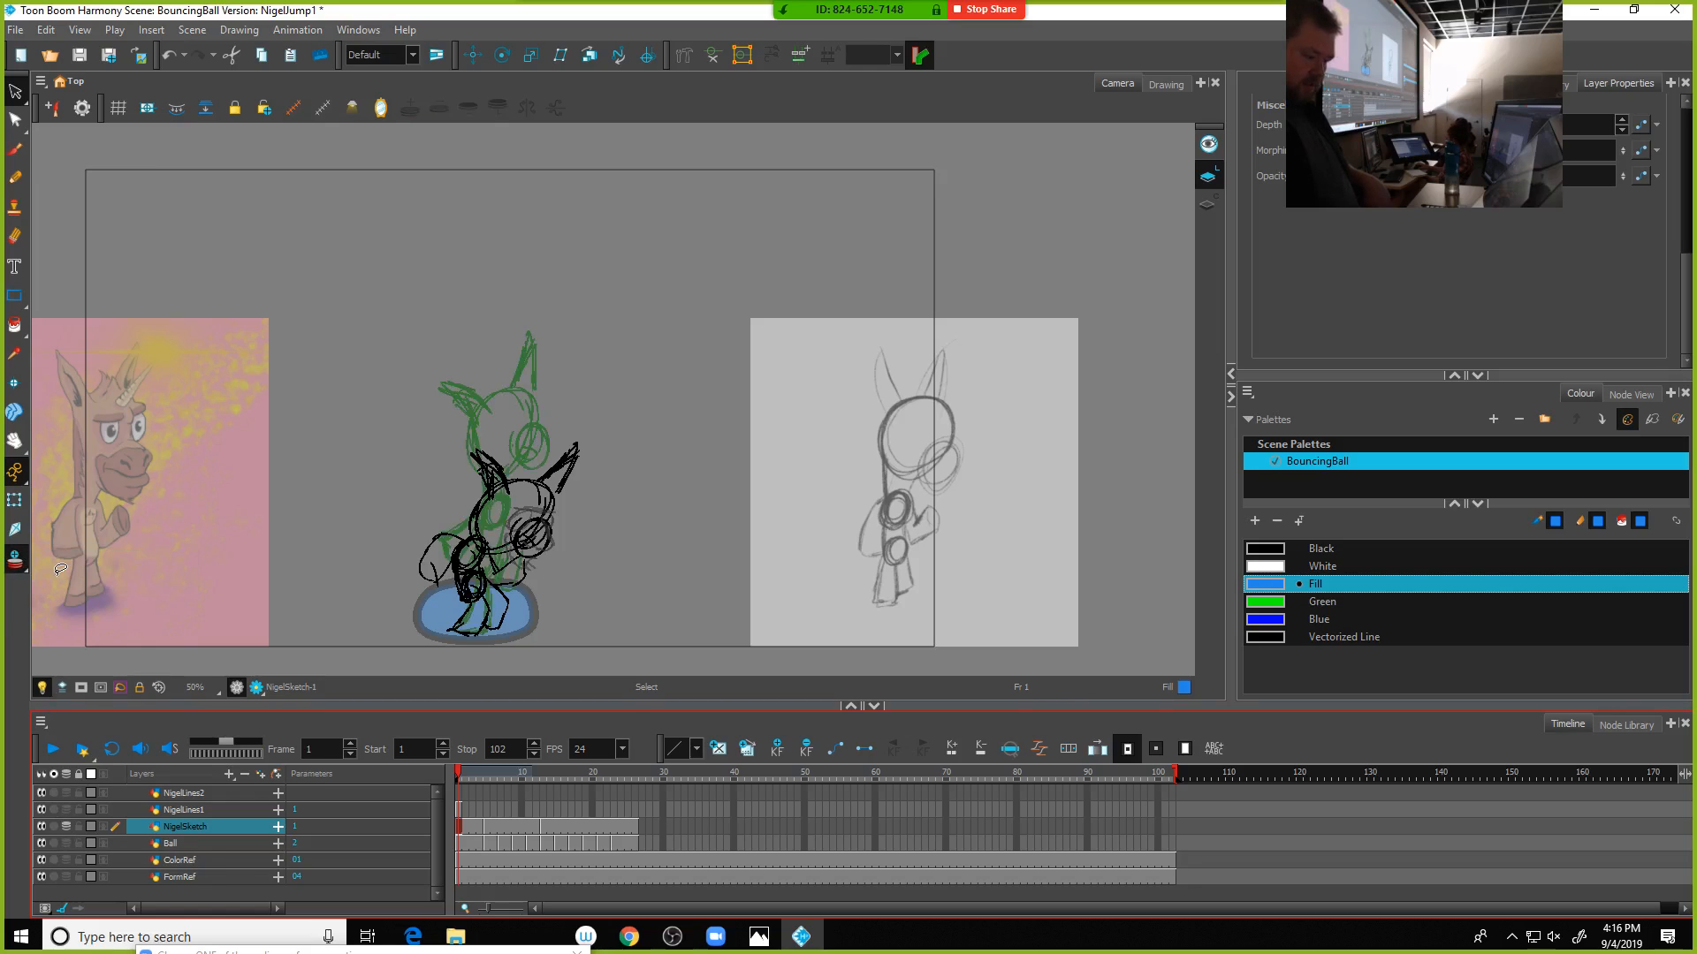
click(22, 570)
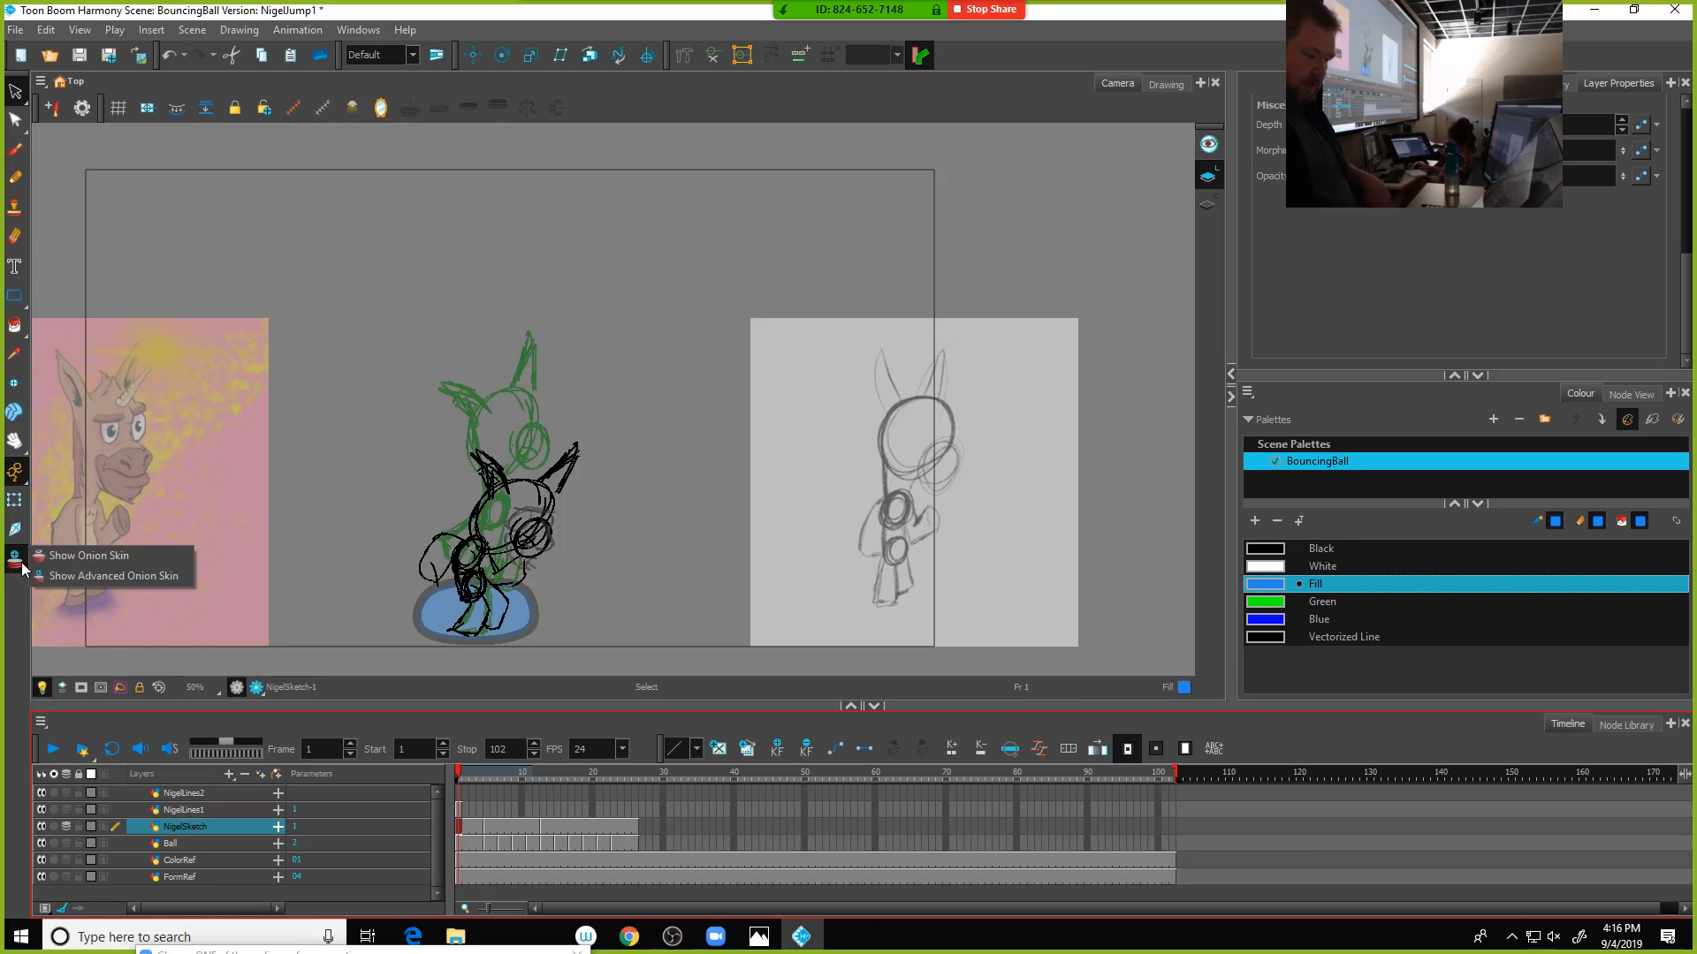
click(41, 557)
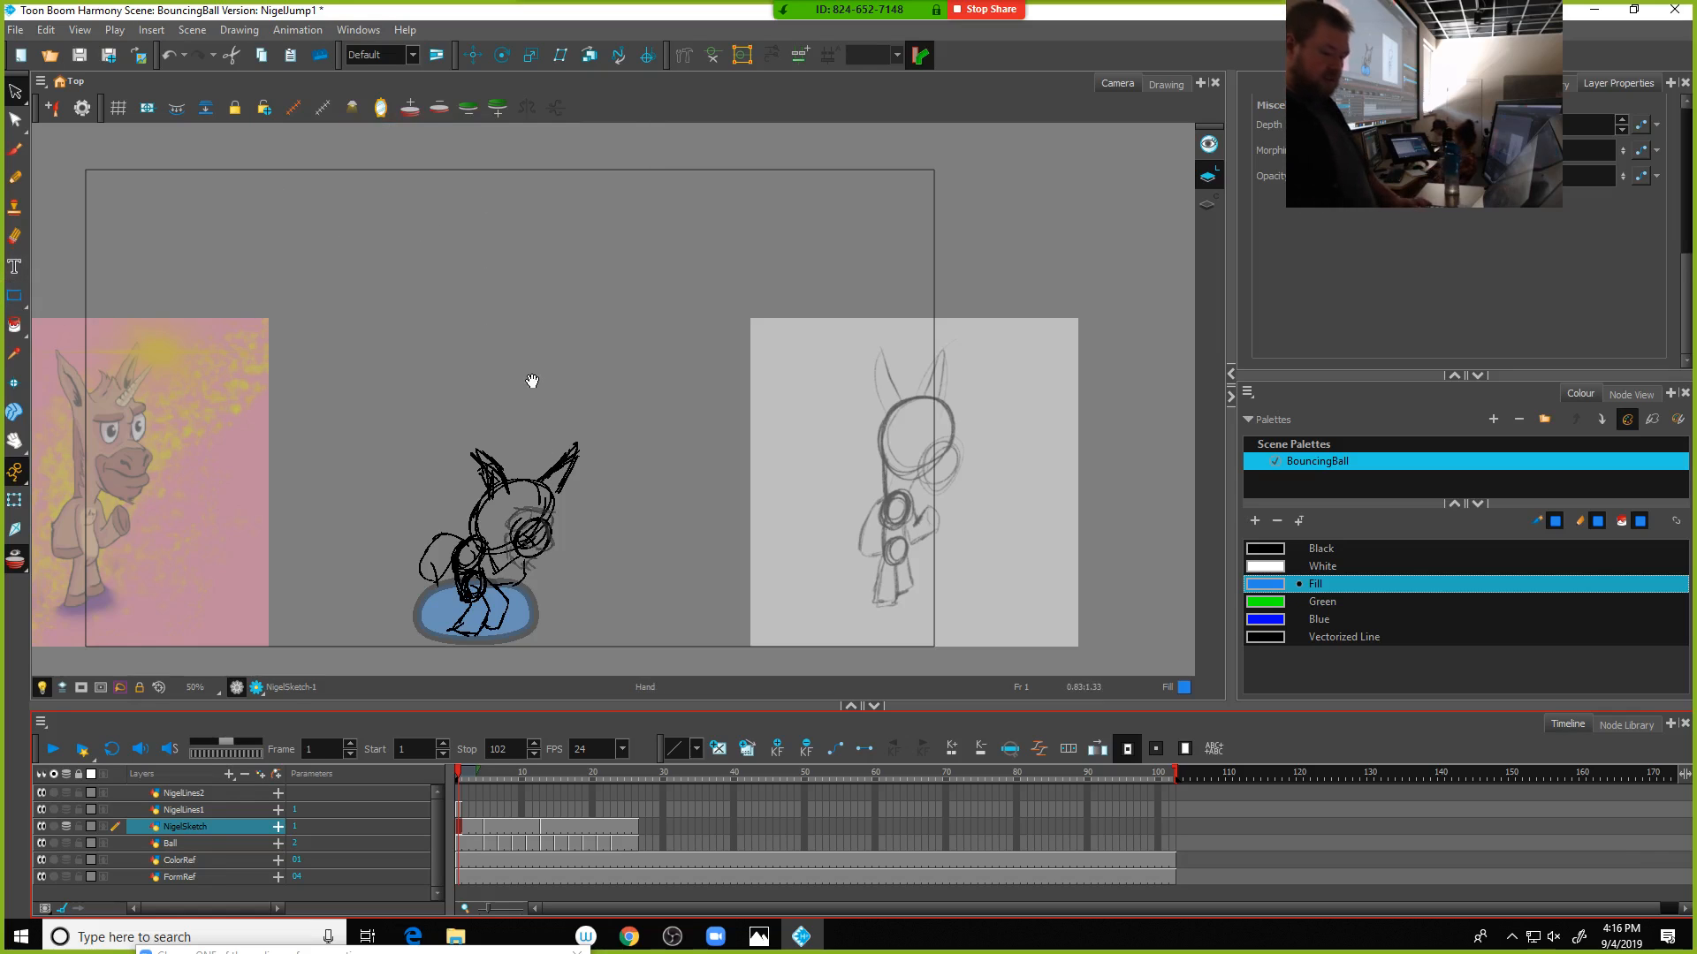
drag(530, 379, 591, 373)
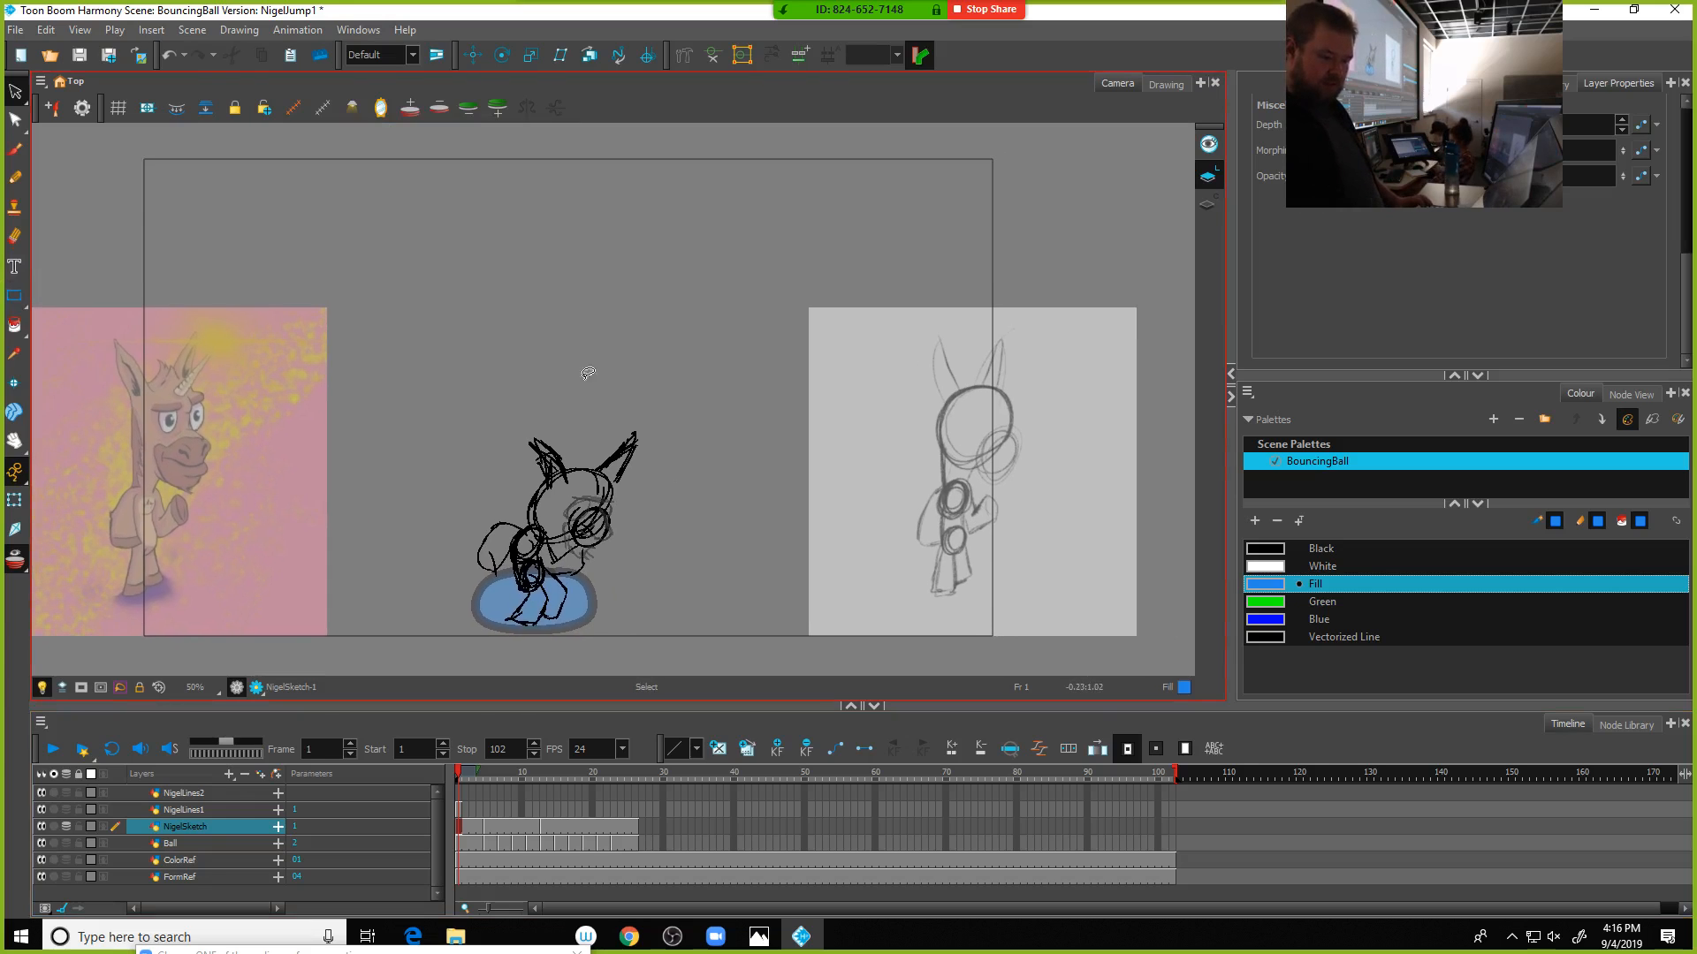
key(space)
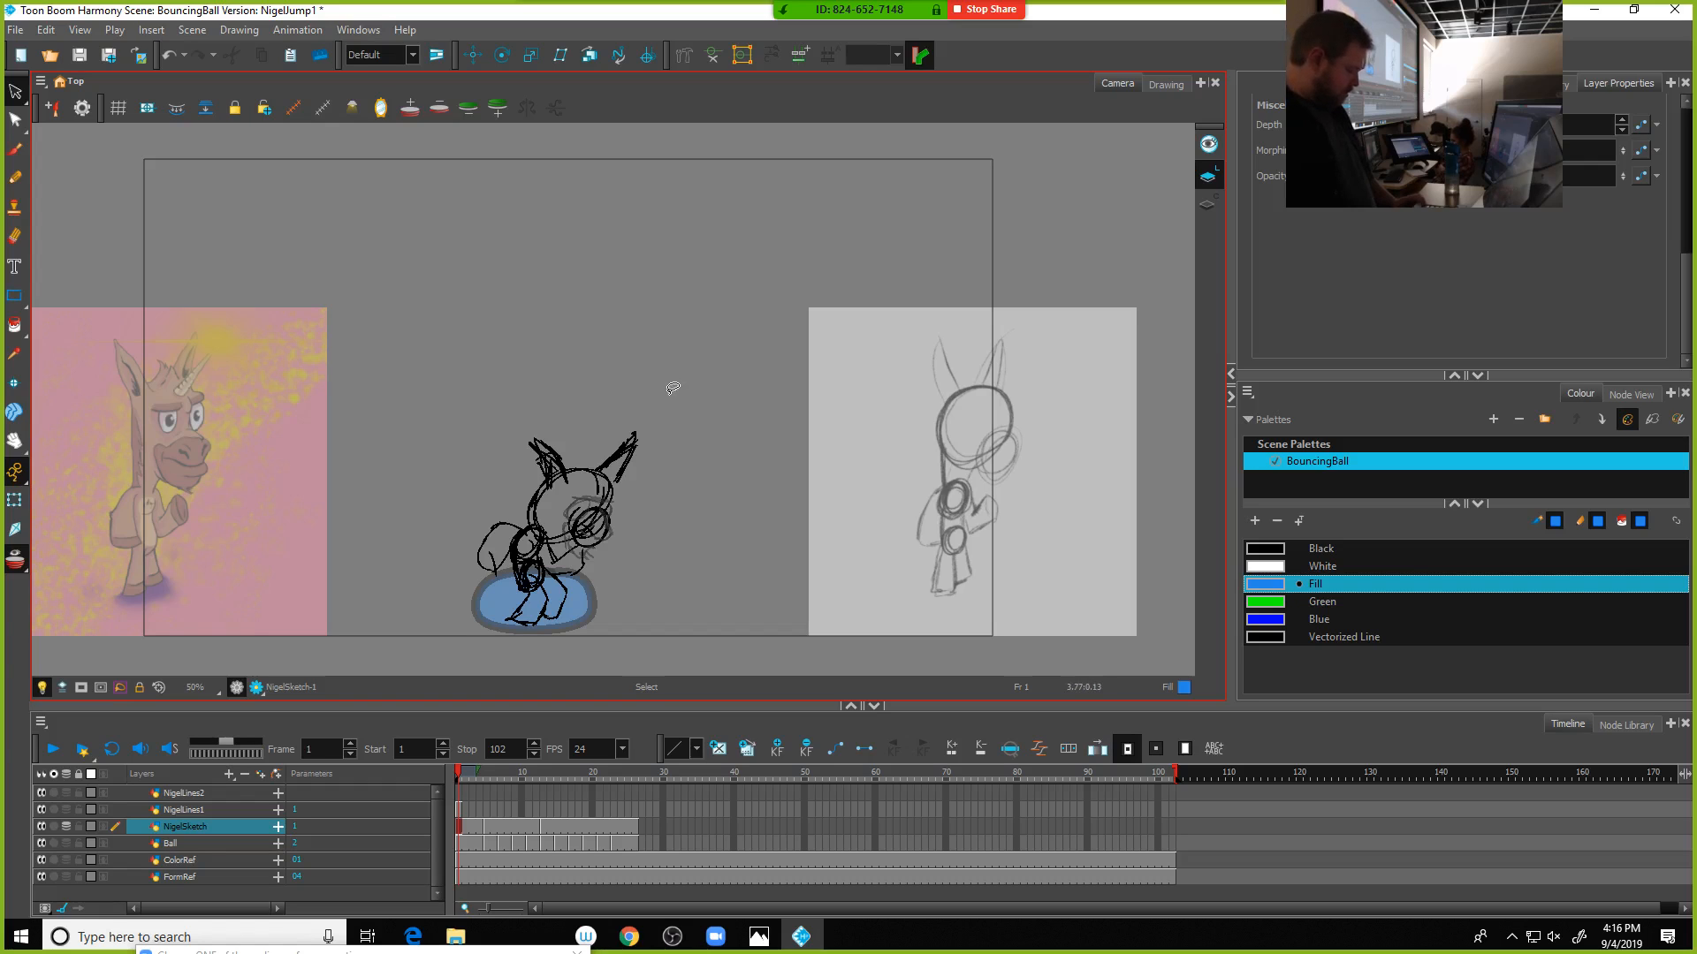
drag(692, 387, 589, 370)
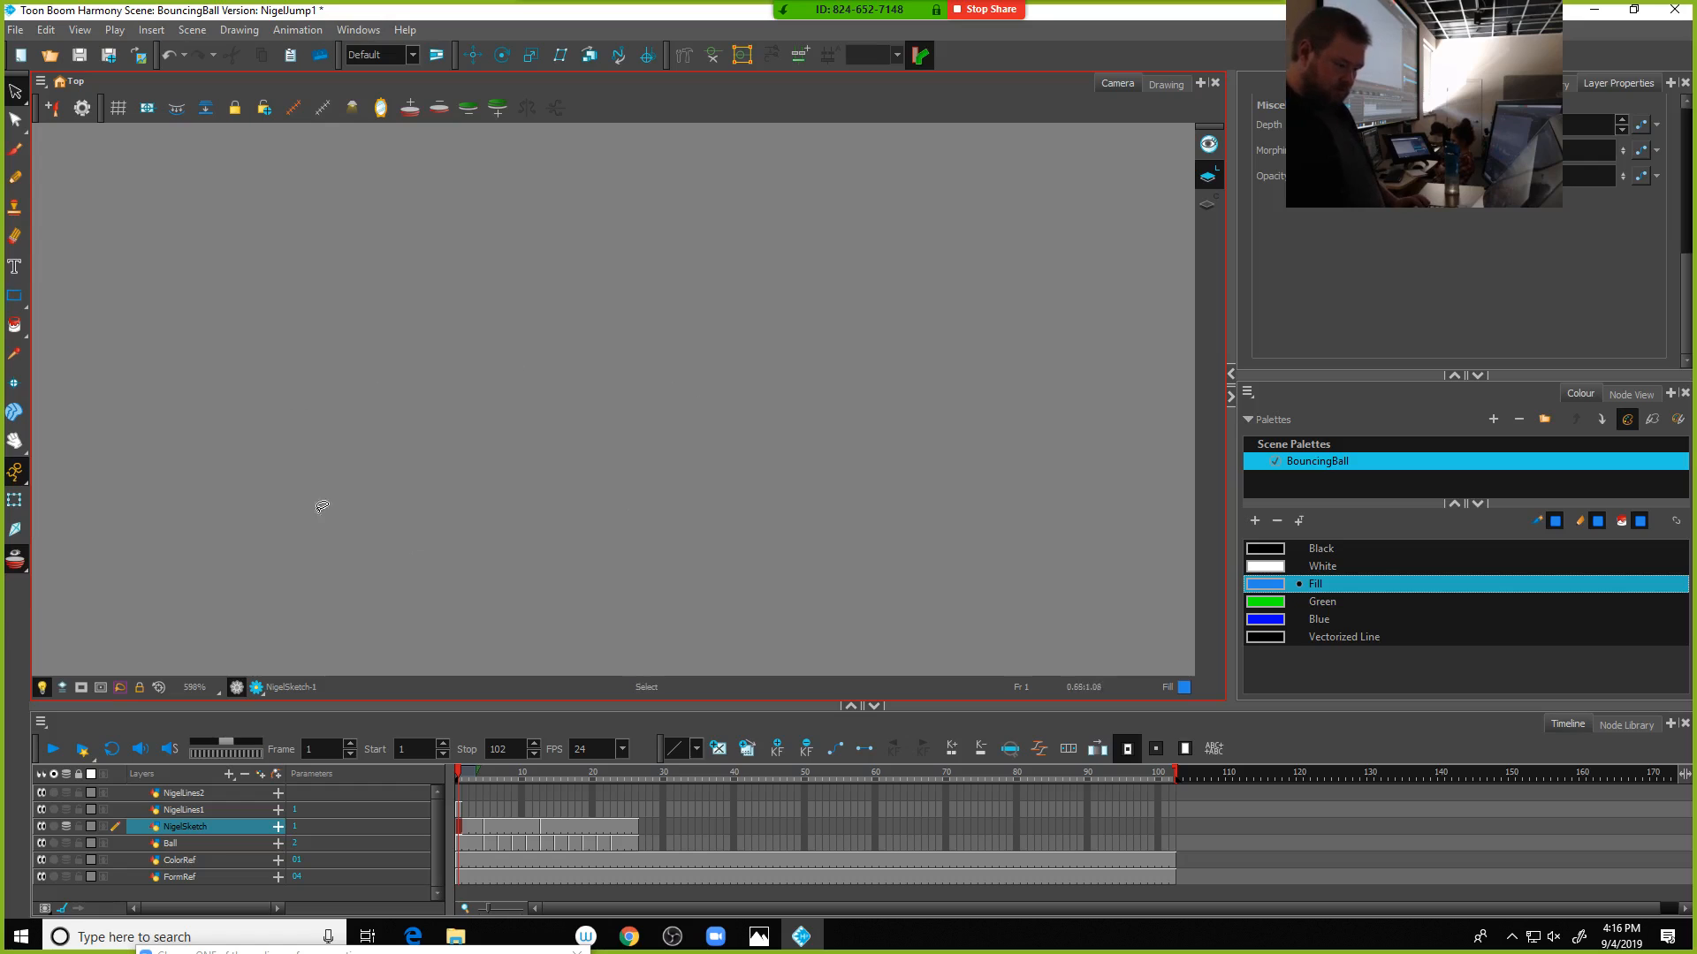
scroll(631, 403, up, 3)
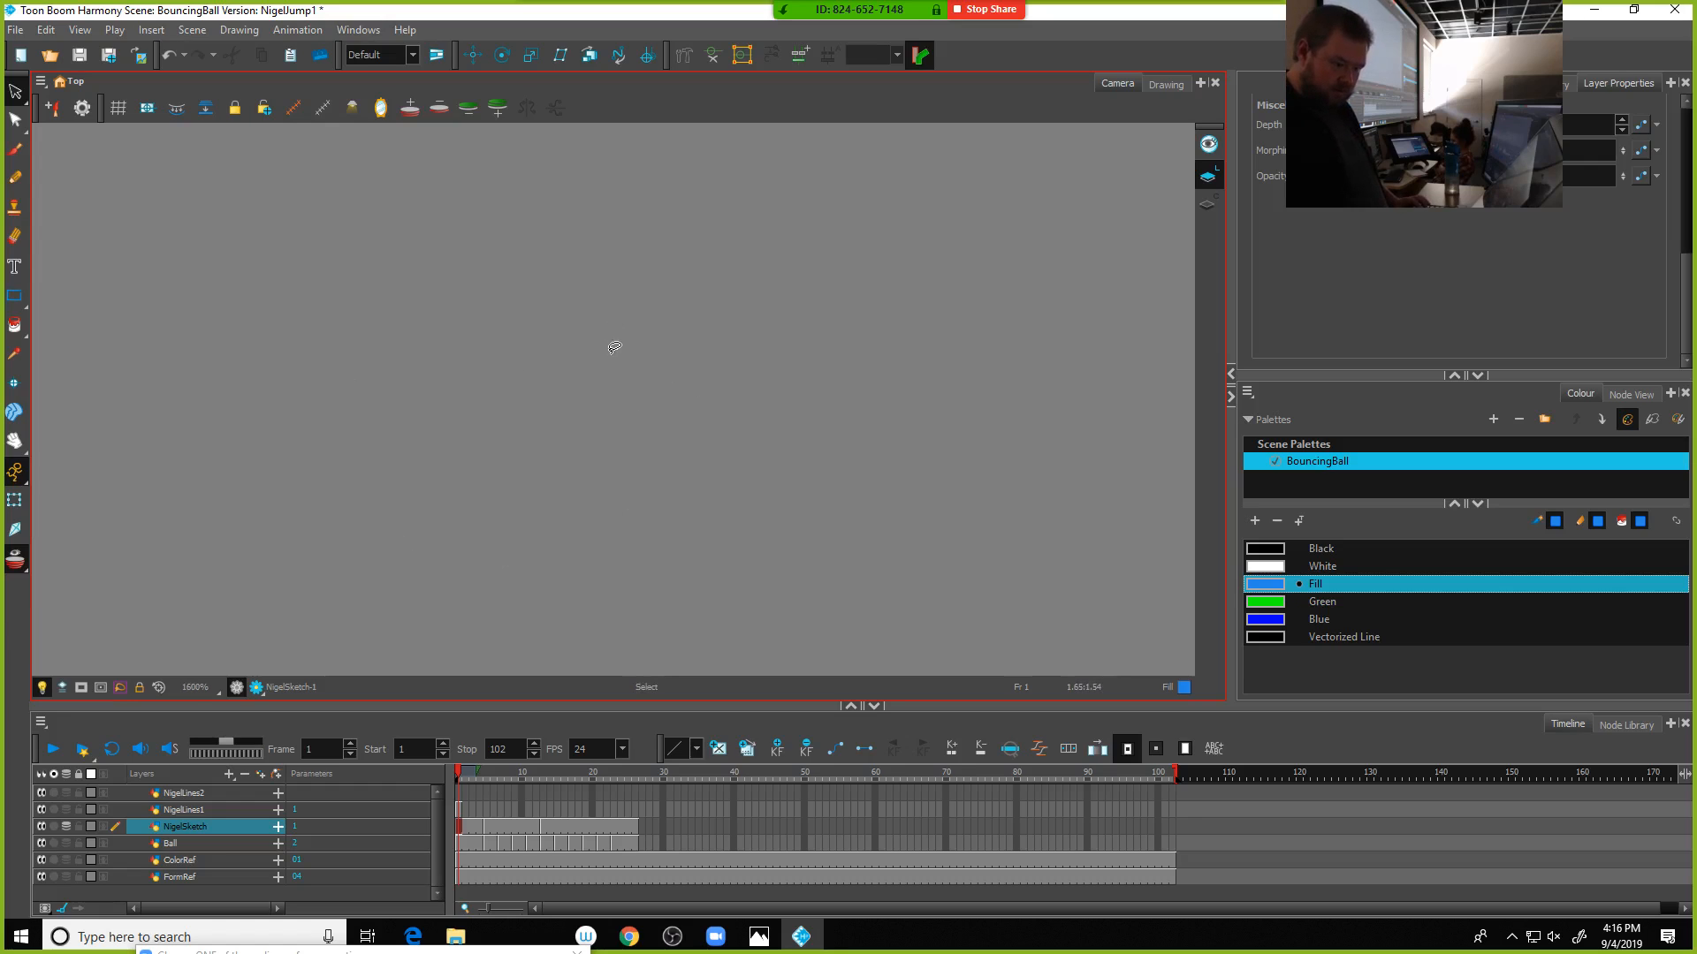
Bring the frame 1 character sketch and both reference images back into sight in the Camera view
click(459, 819)
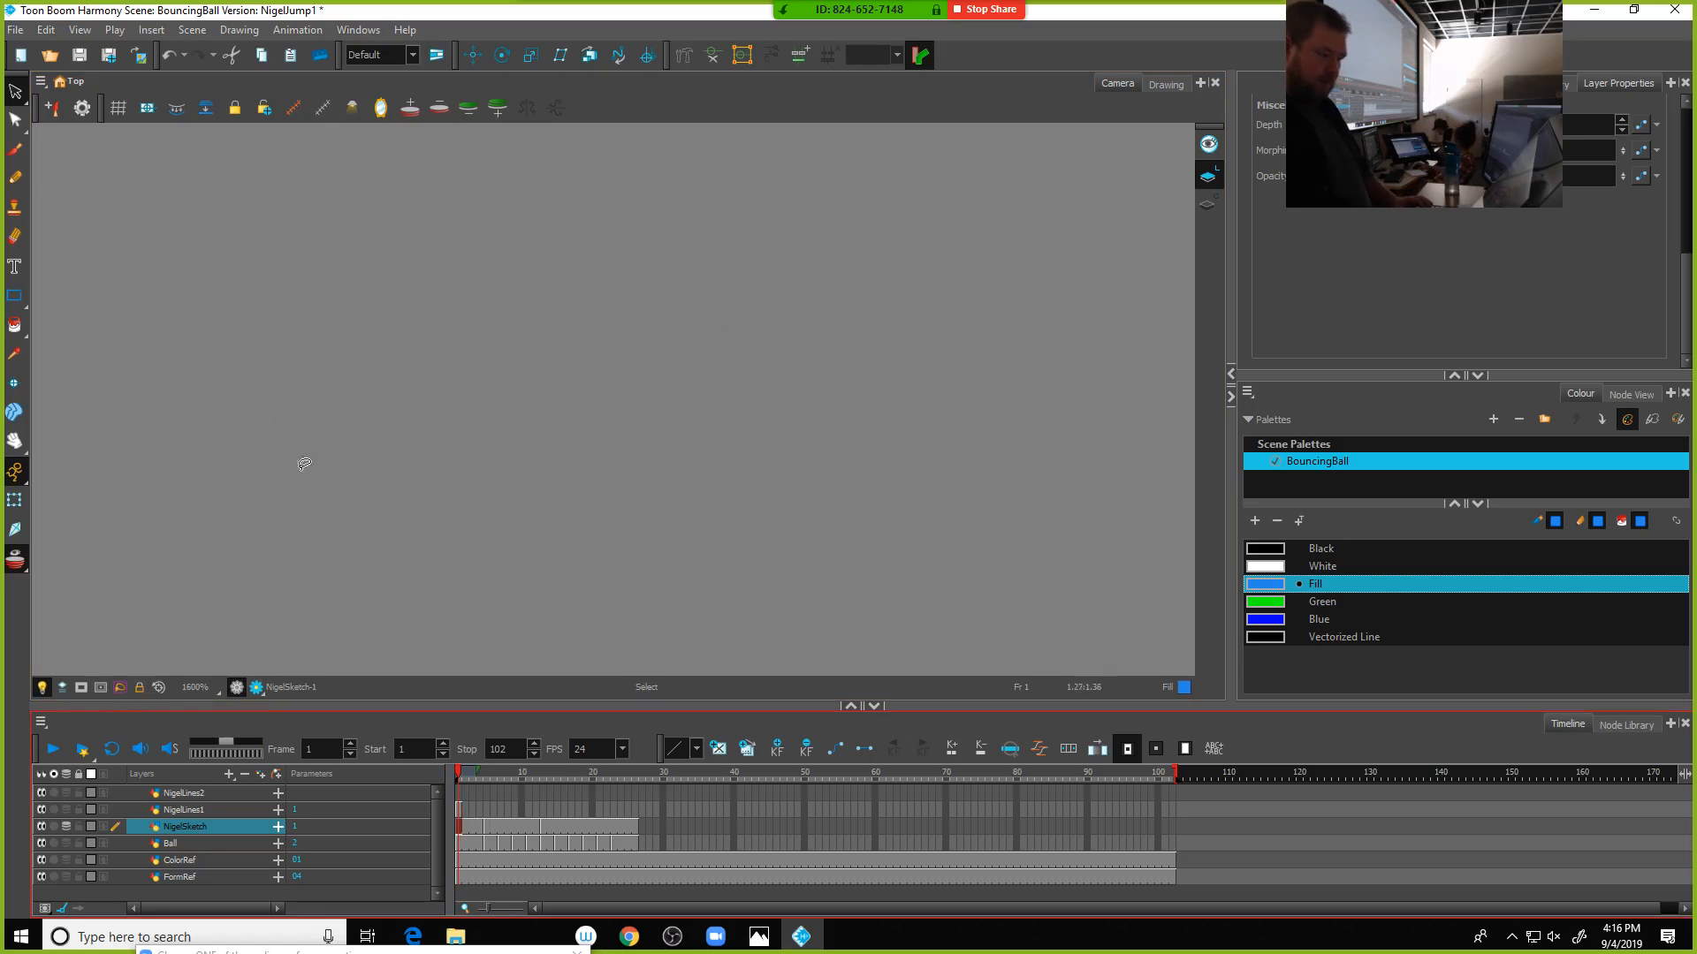
scroll(460, 376, down, 10)
scroll(474, 522, down, 10)
scroll(476, 522, up, 4)
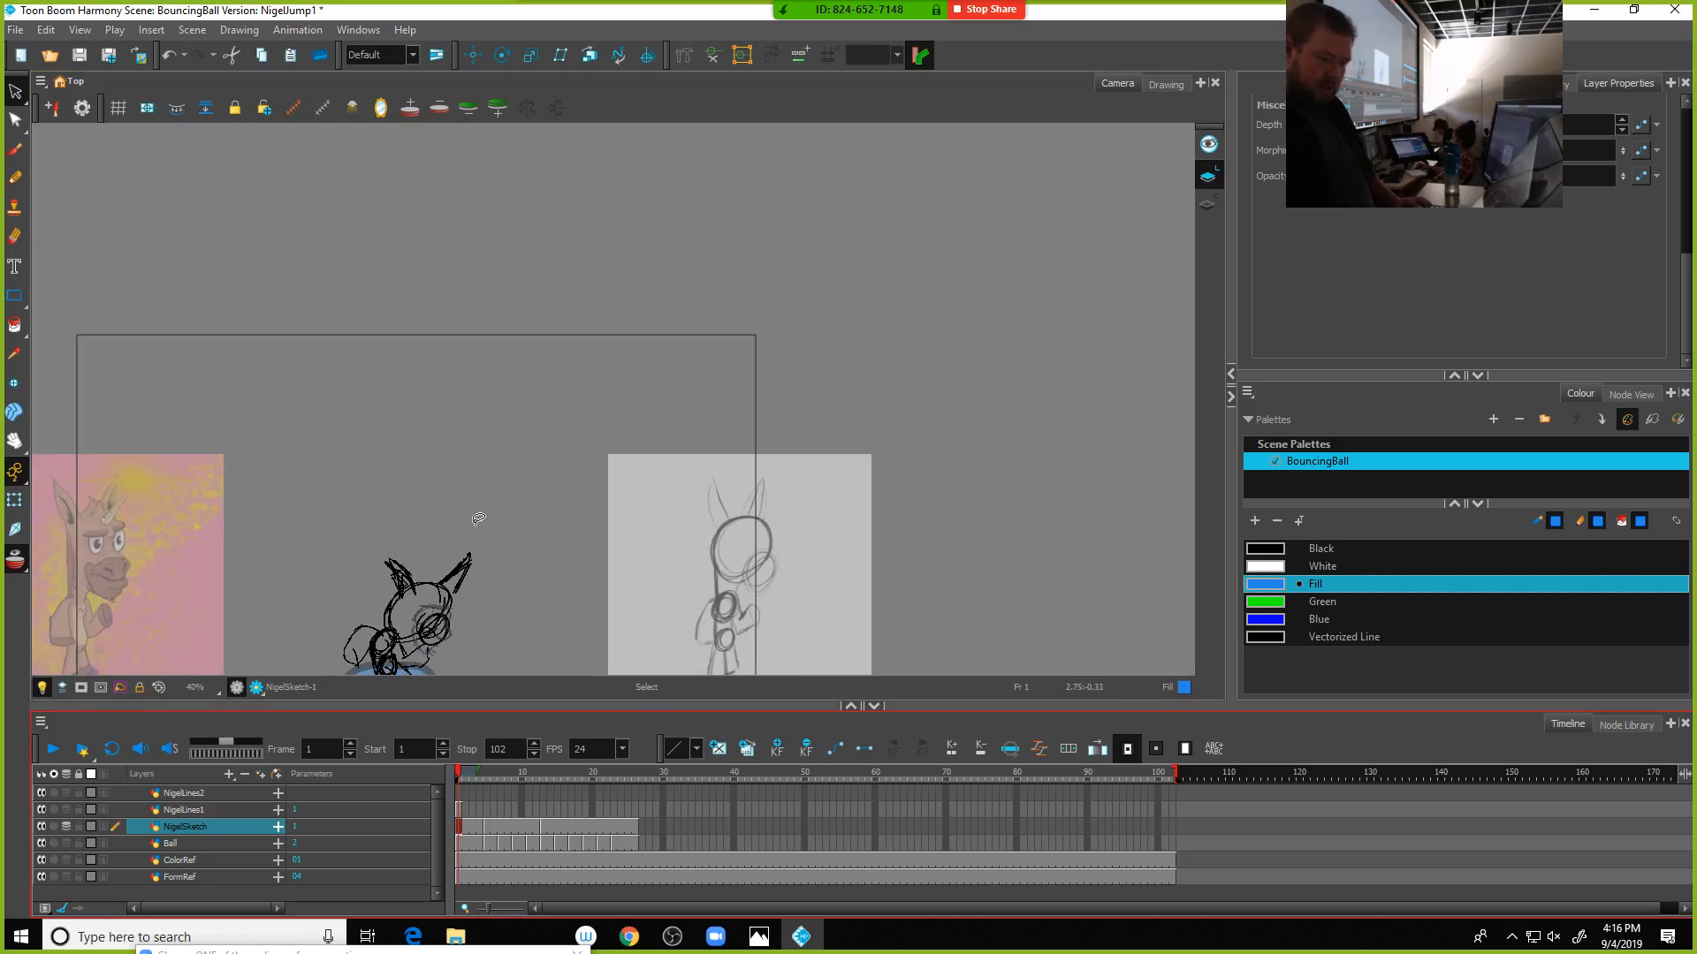
drag(435, 451, 496, 269)
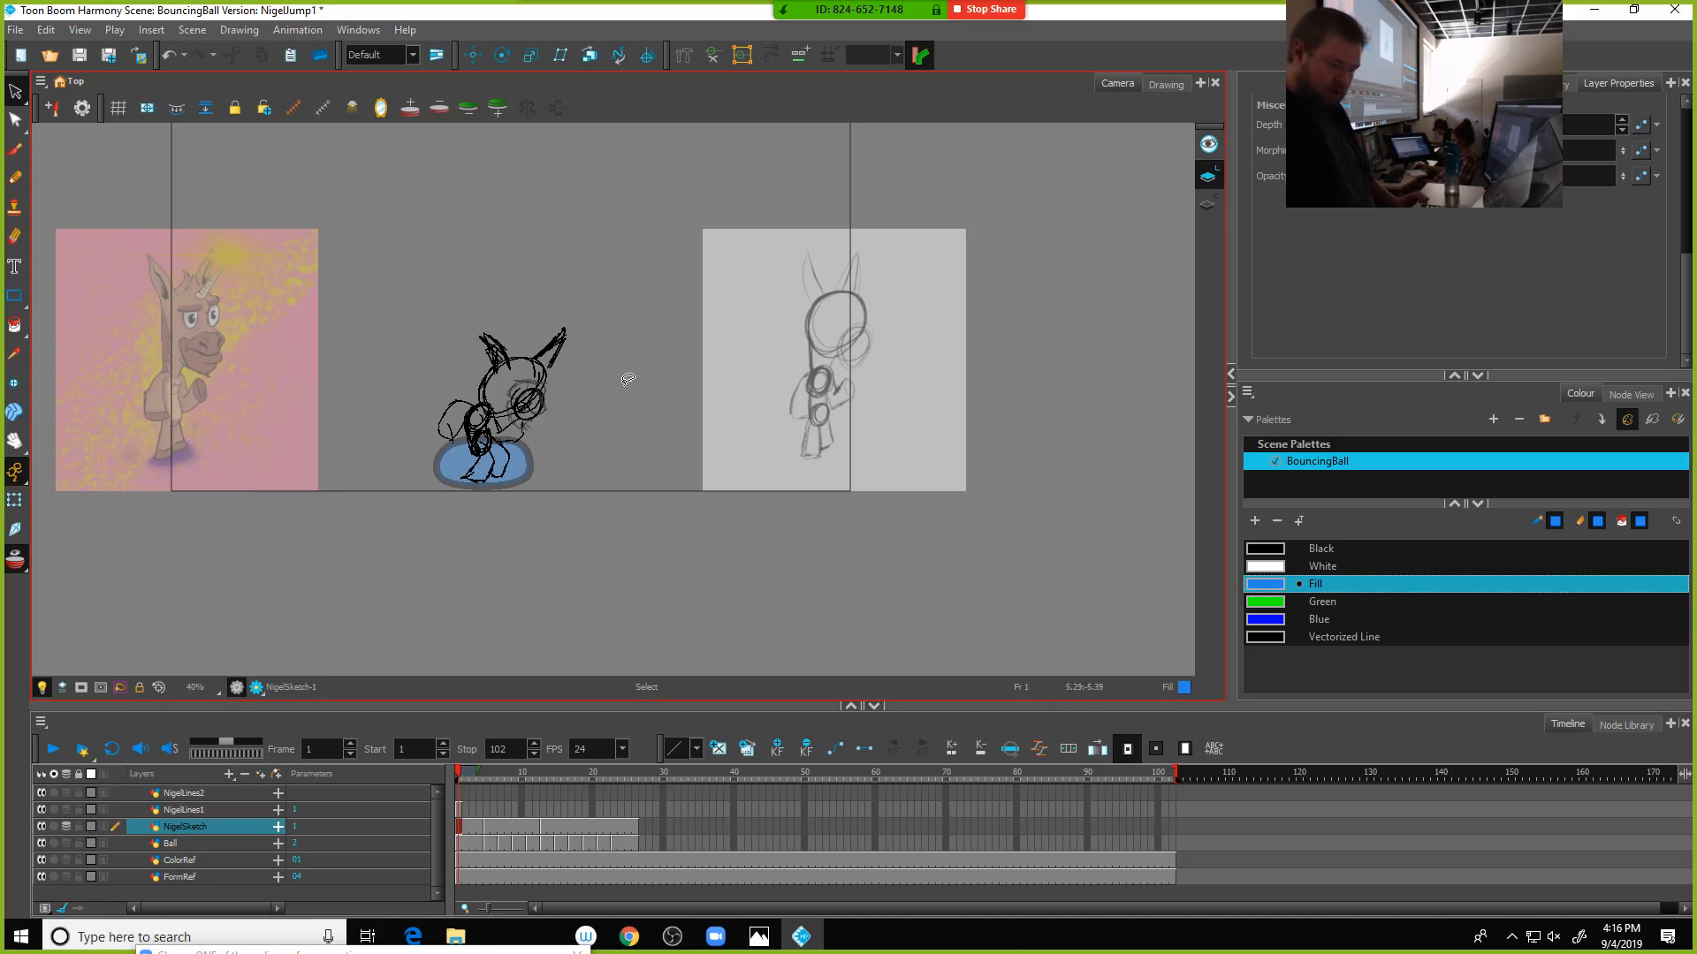
Try Rotate View on the canvas, turning the scene to a steep angle and back to nearly level
key(ctrl+alt)
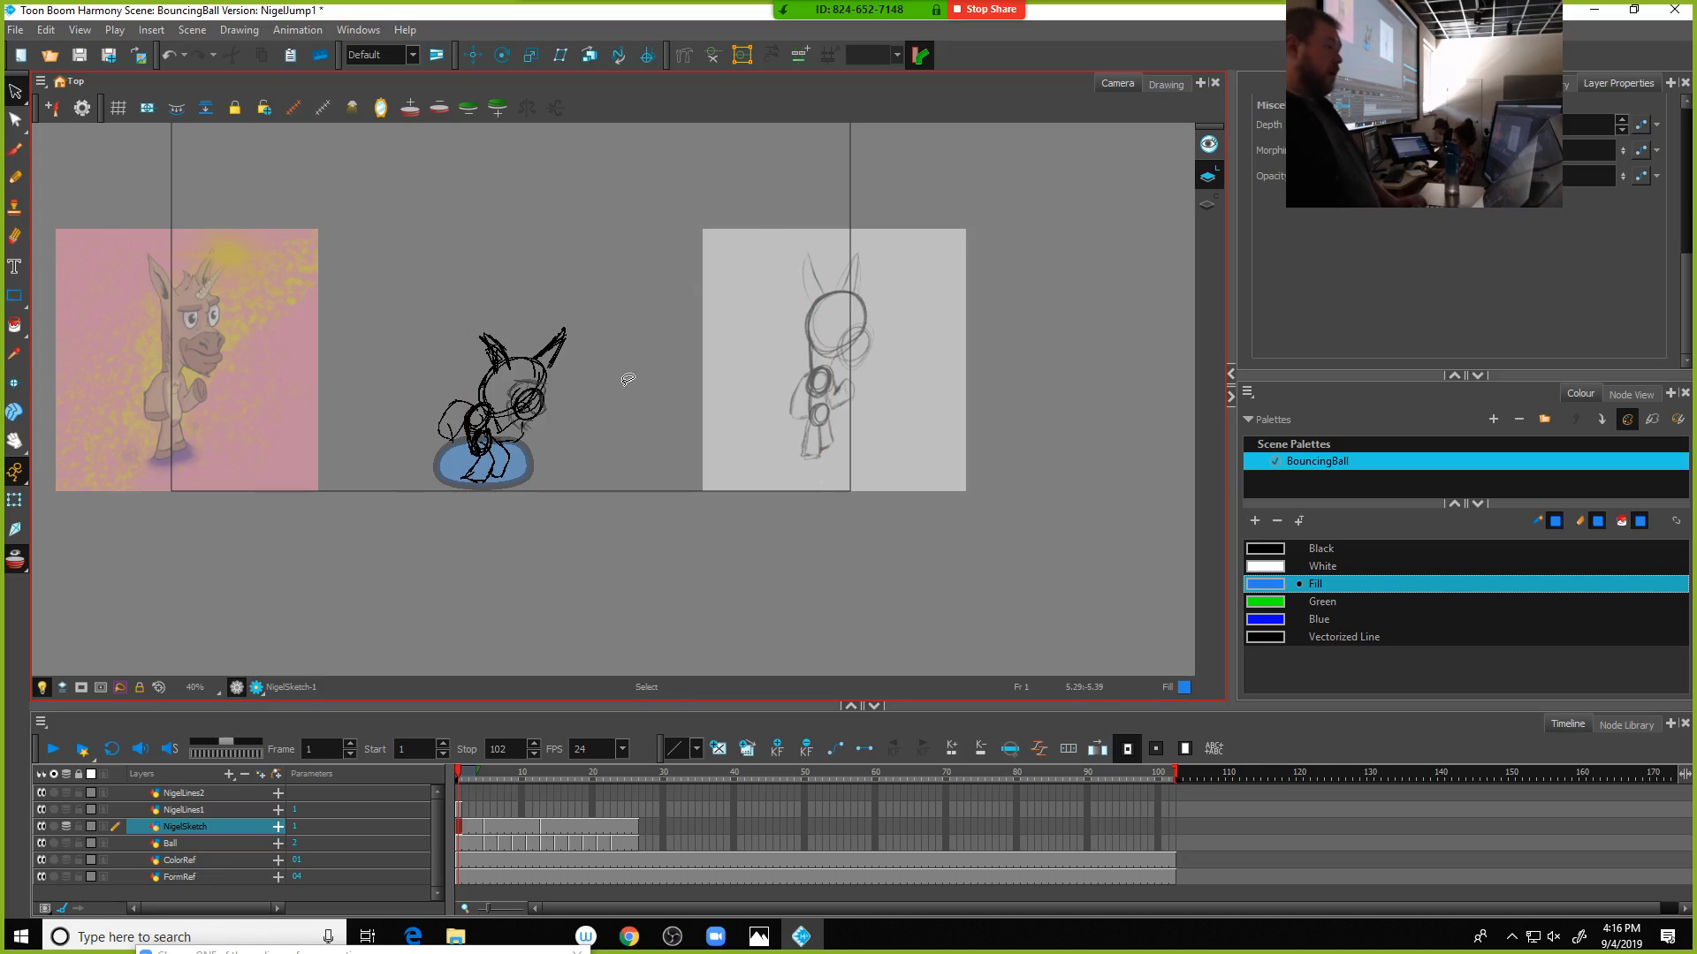
drag(599, 407, 638, 478)
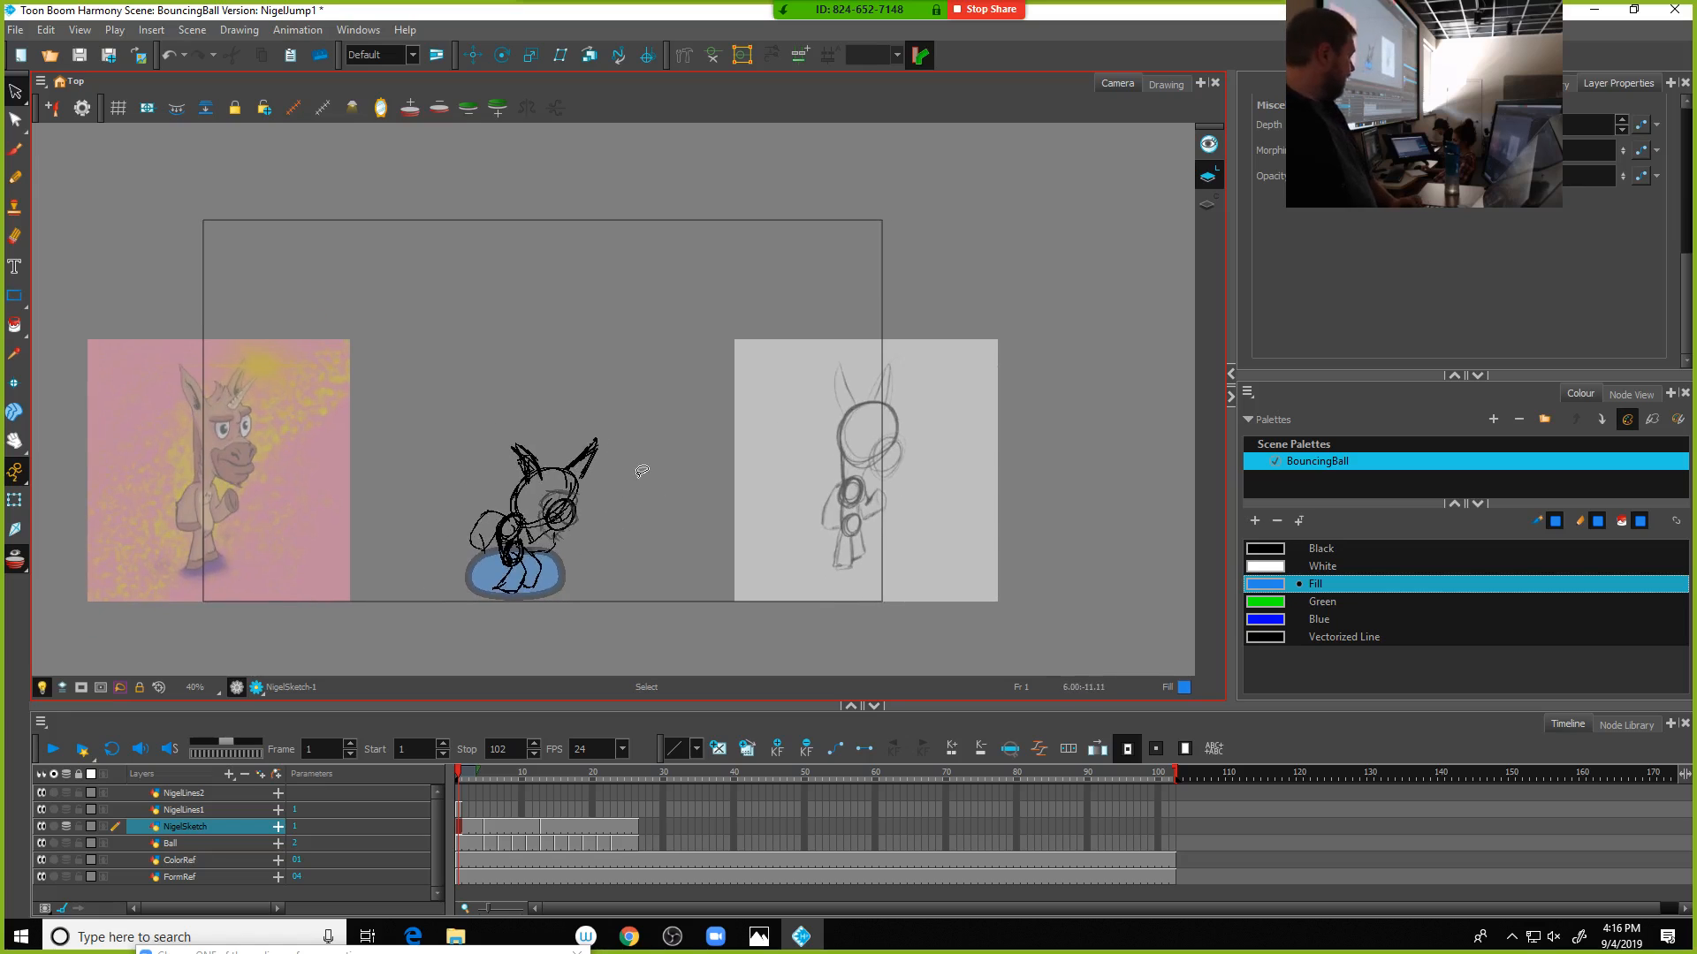
key(ctrl+alt)
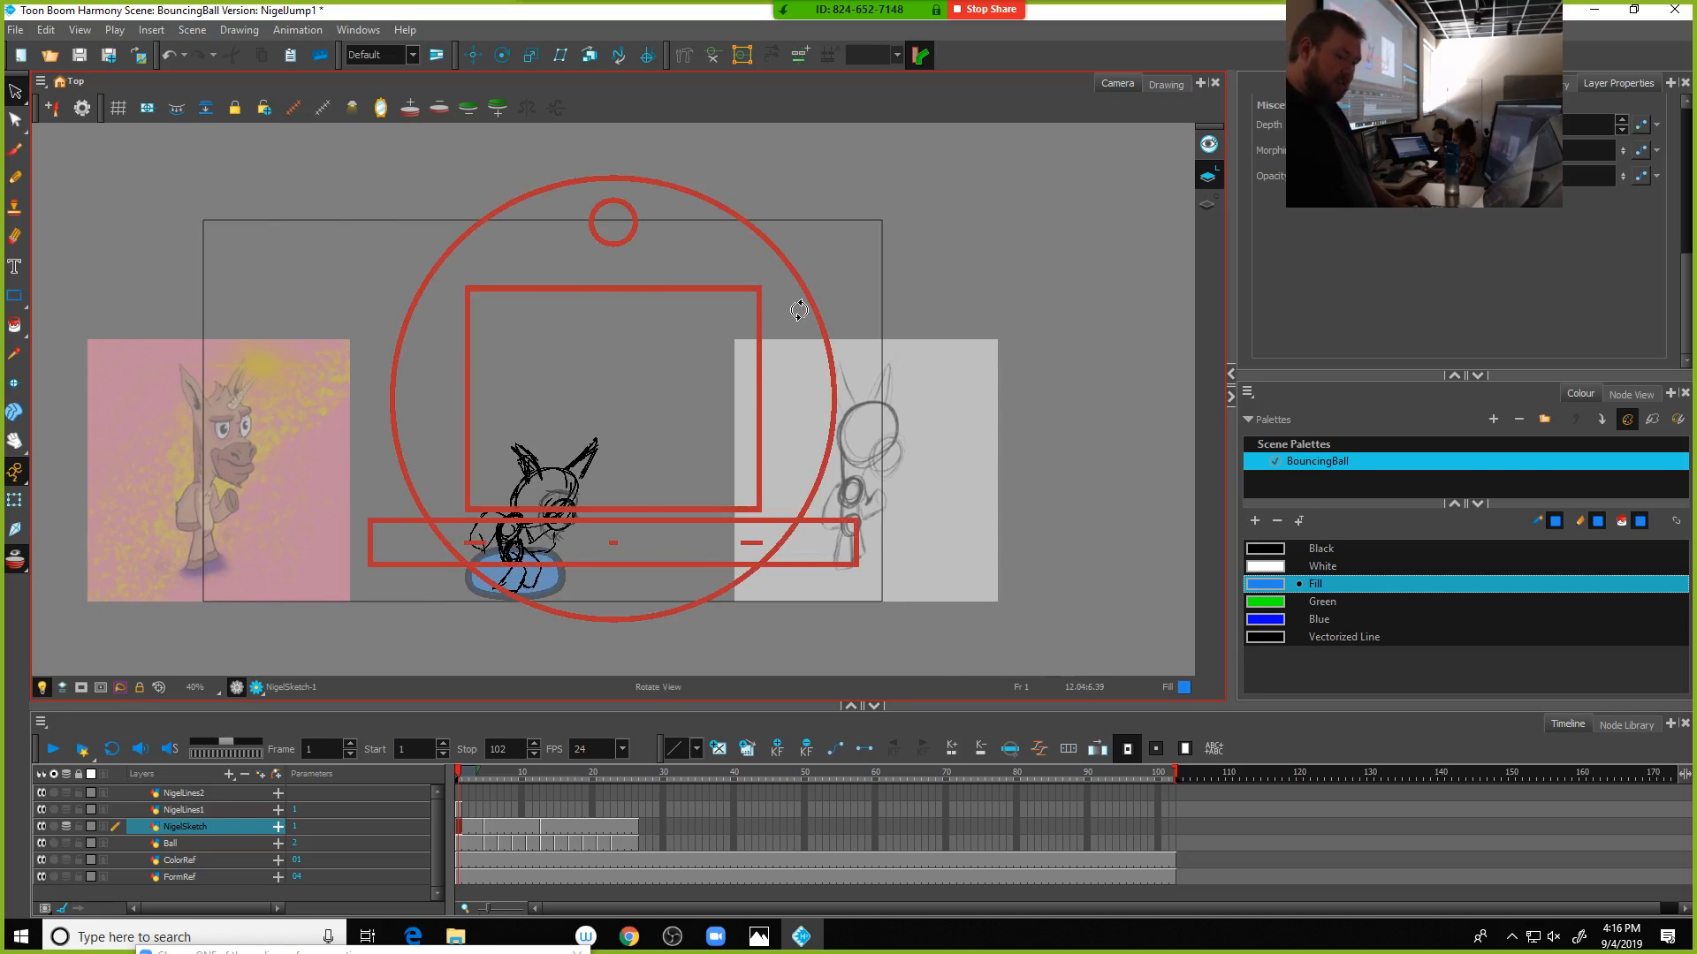
drag(800, 314, 663, 258)
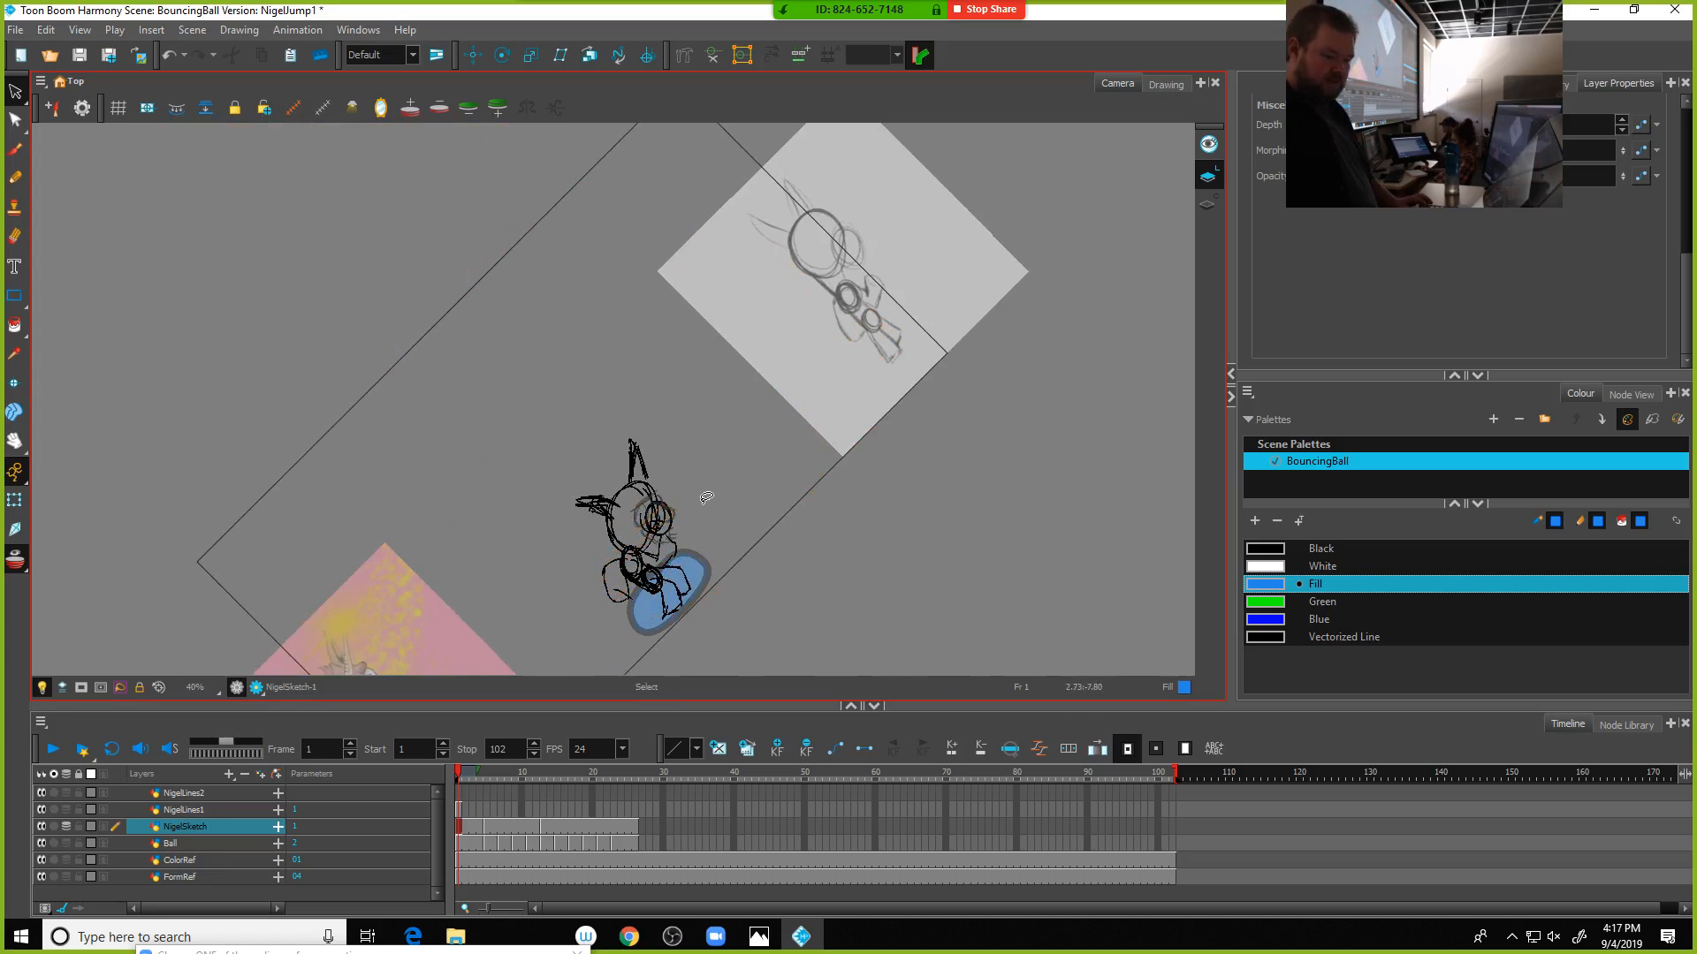
key(ctrl+alt)
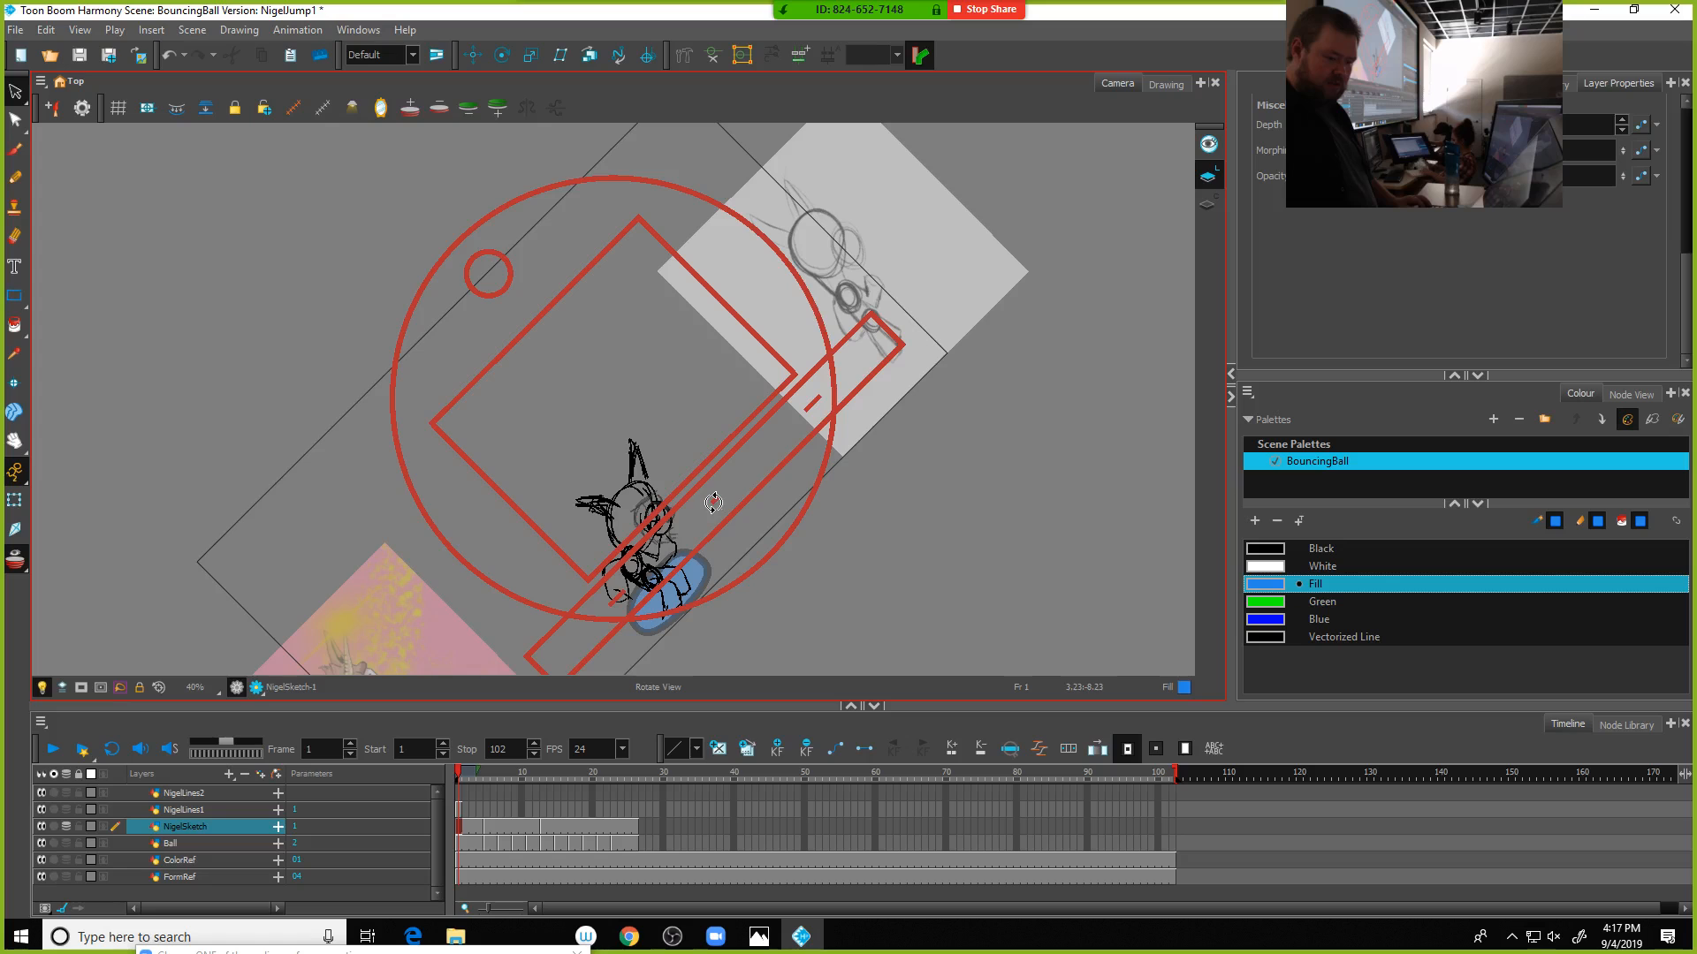
drag(742, 502, 696, 523)
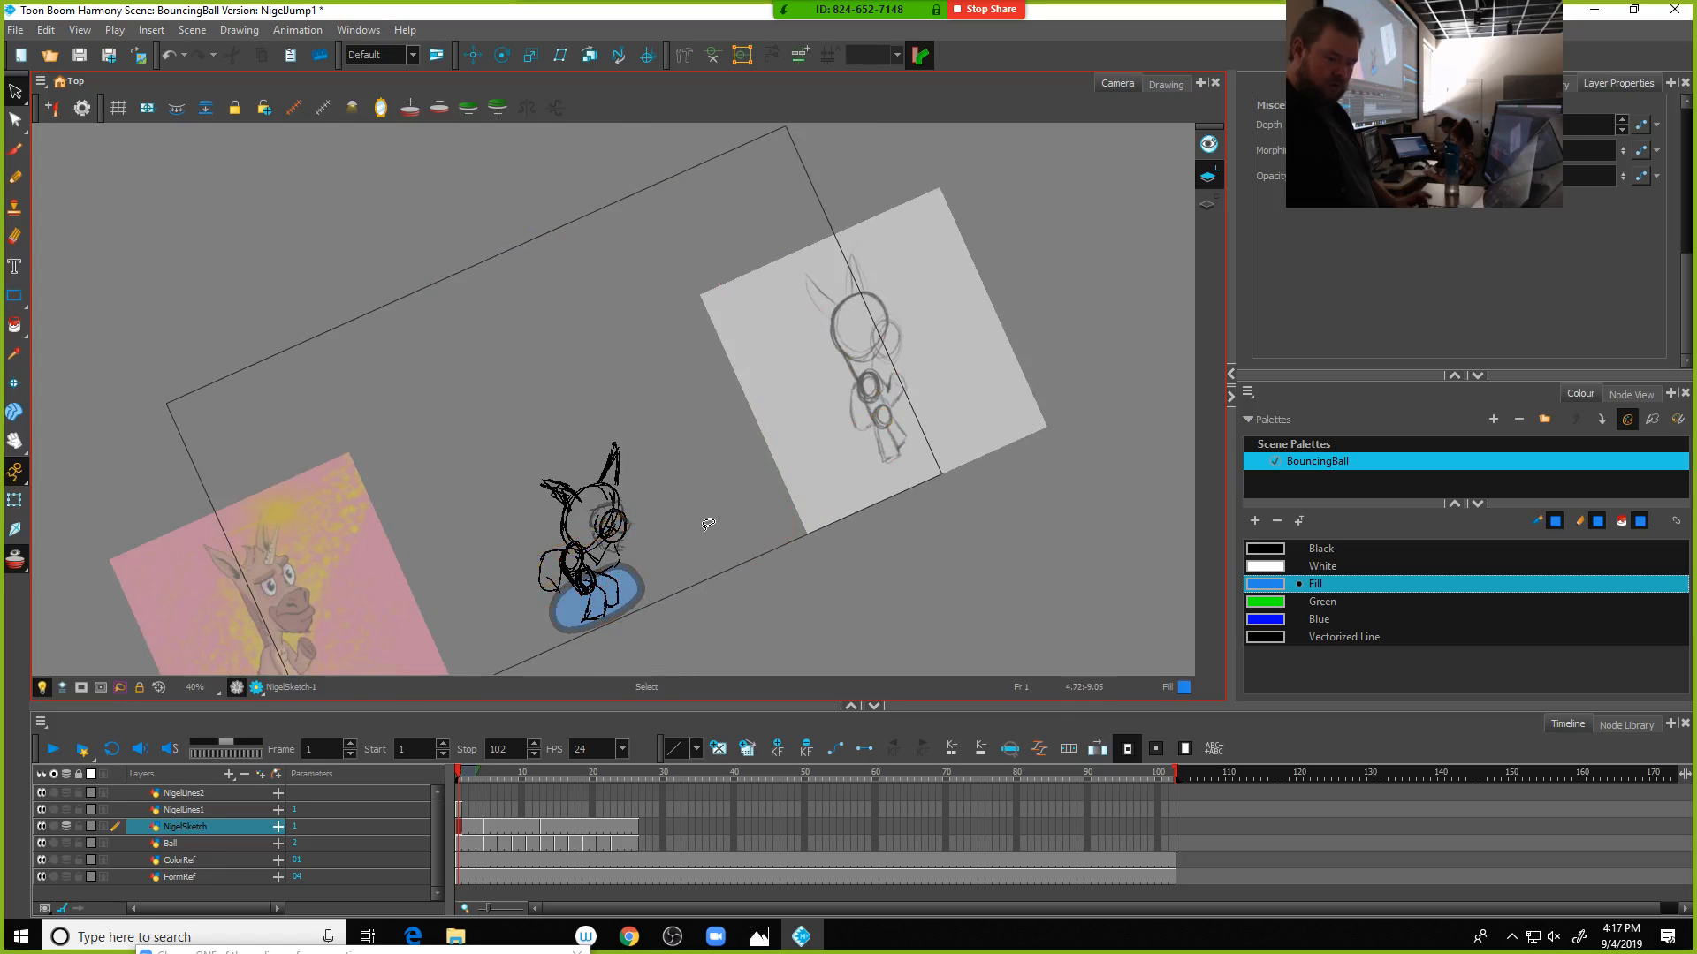
key(ctrl+alt)
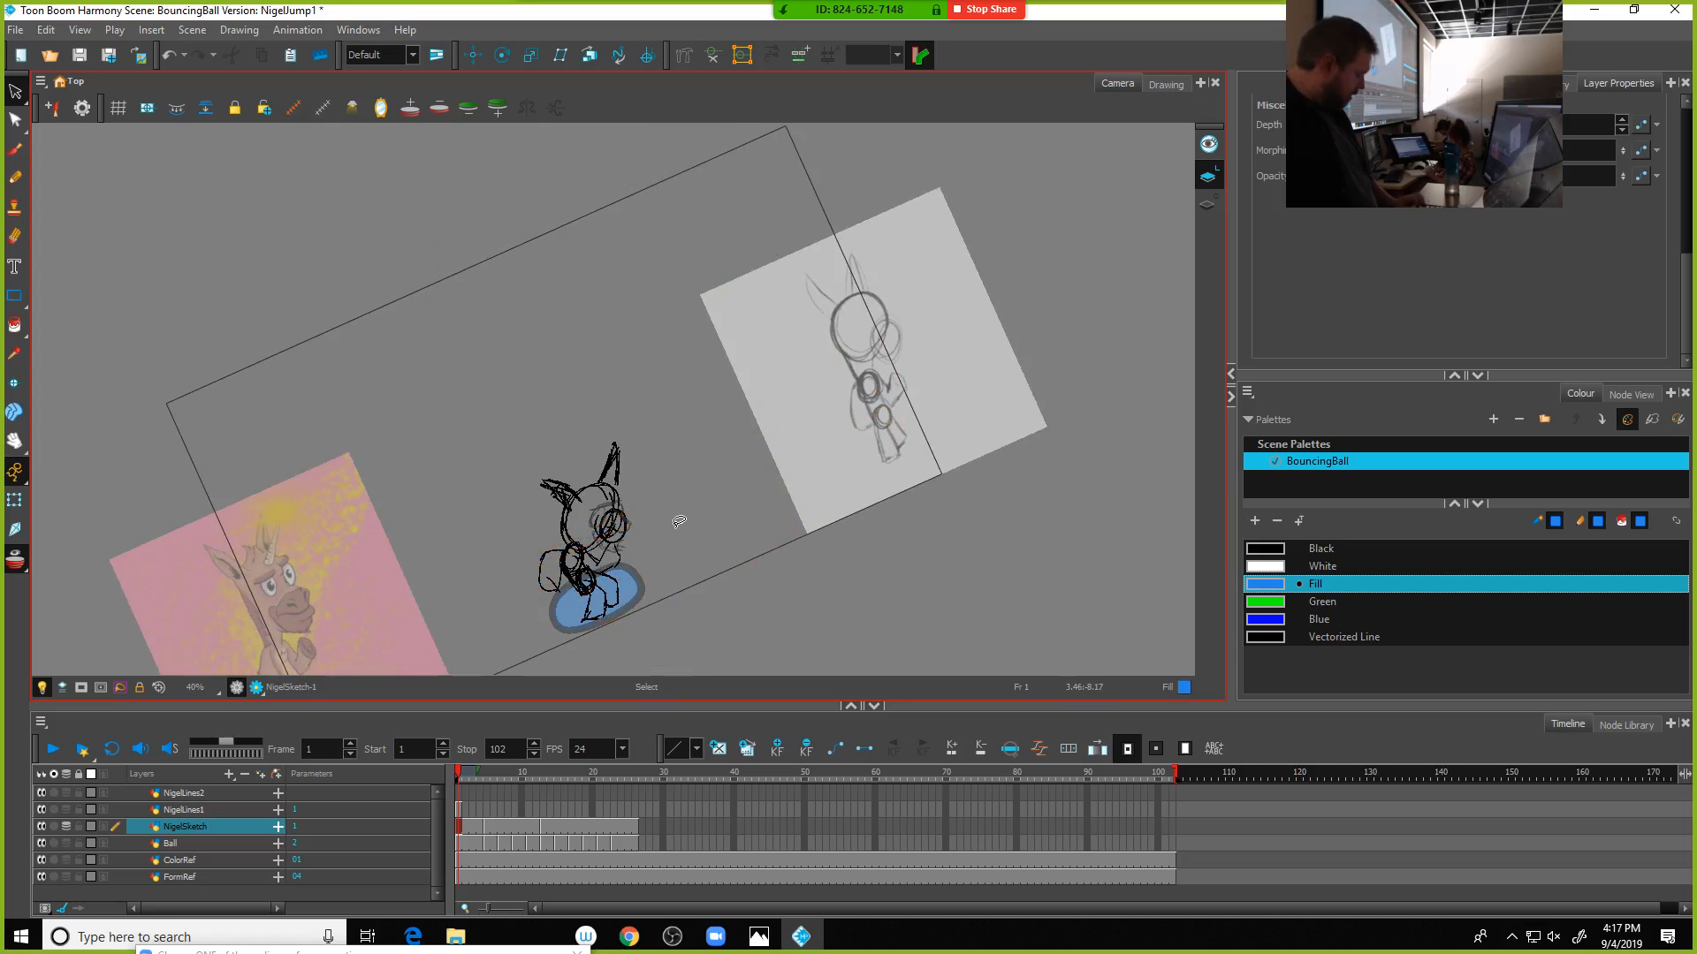
key(ctrl+alt)
drag(676, 525, 663, 268)
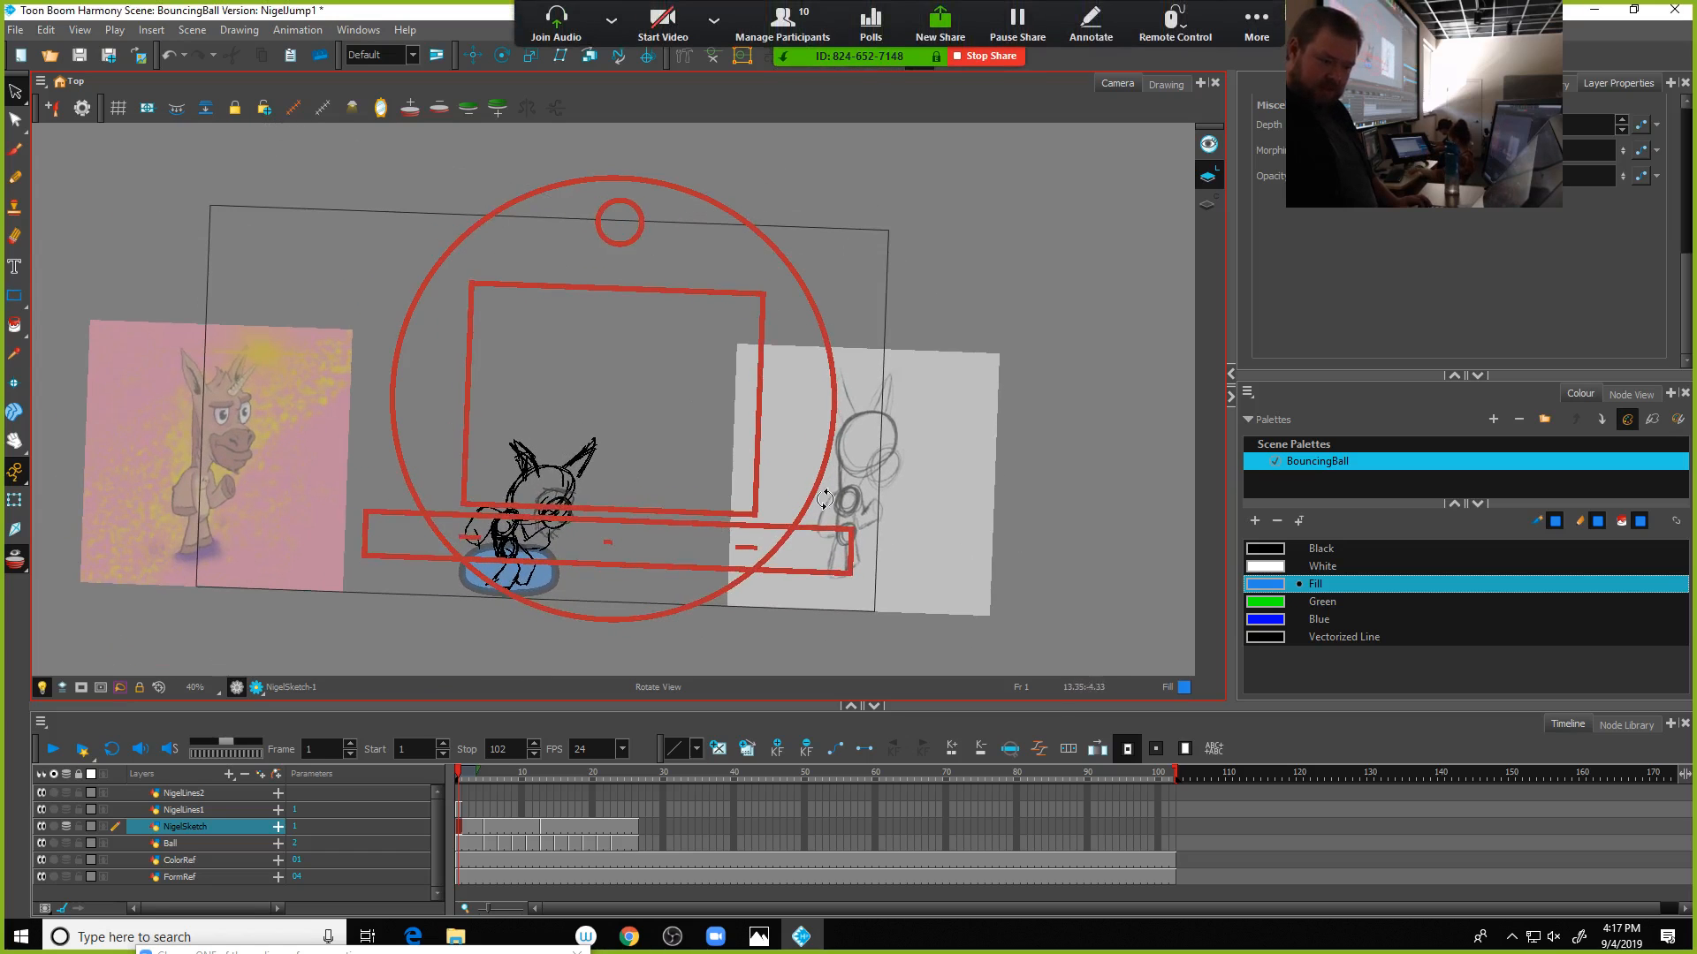
drag(825, 499, 704, 555)
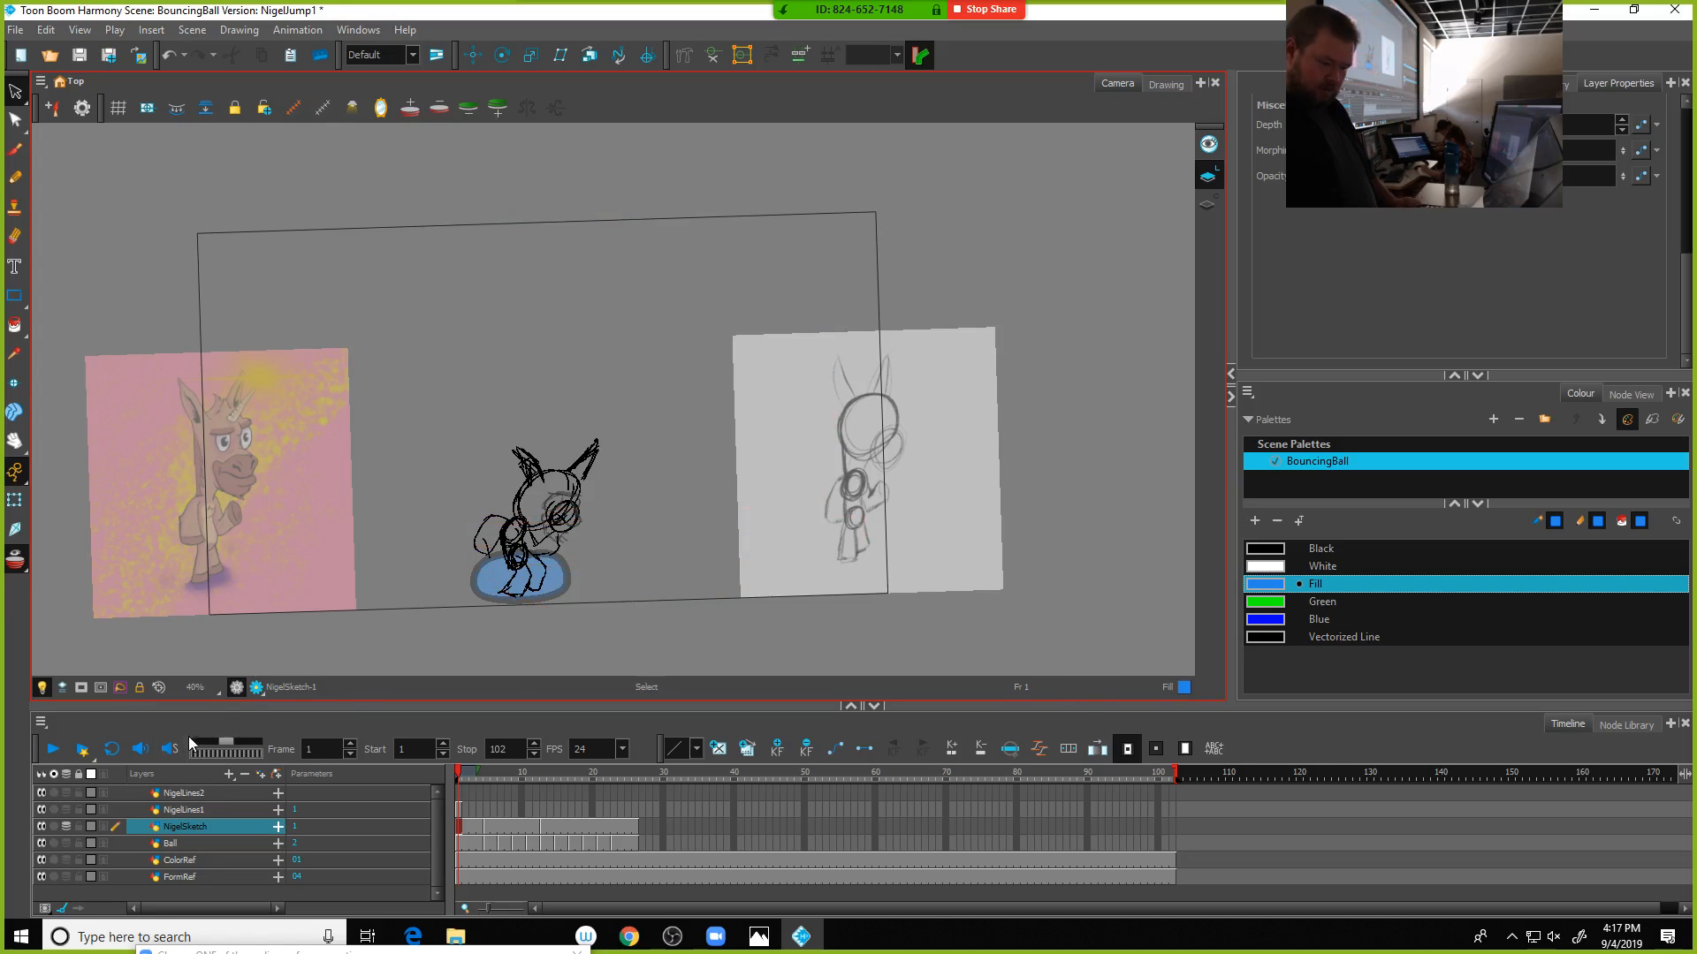
Reset the Camera view to its default position and frame the sketch between the two reference images
click(159, 687)
scroll(643, 527, down, 5)
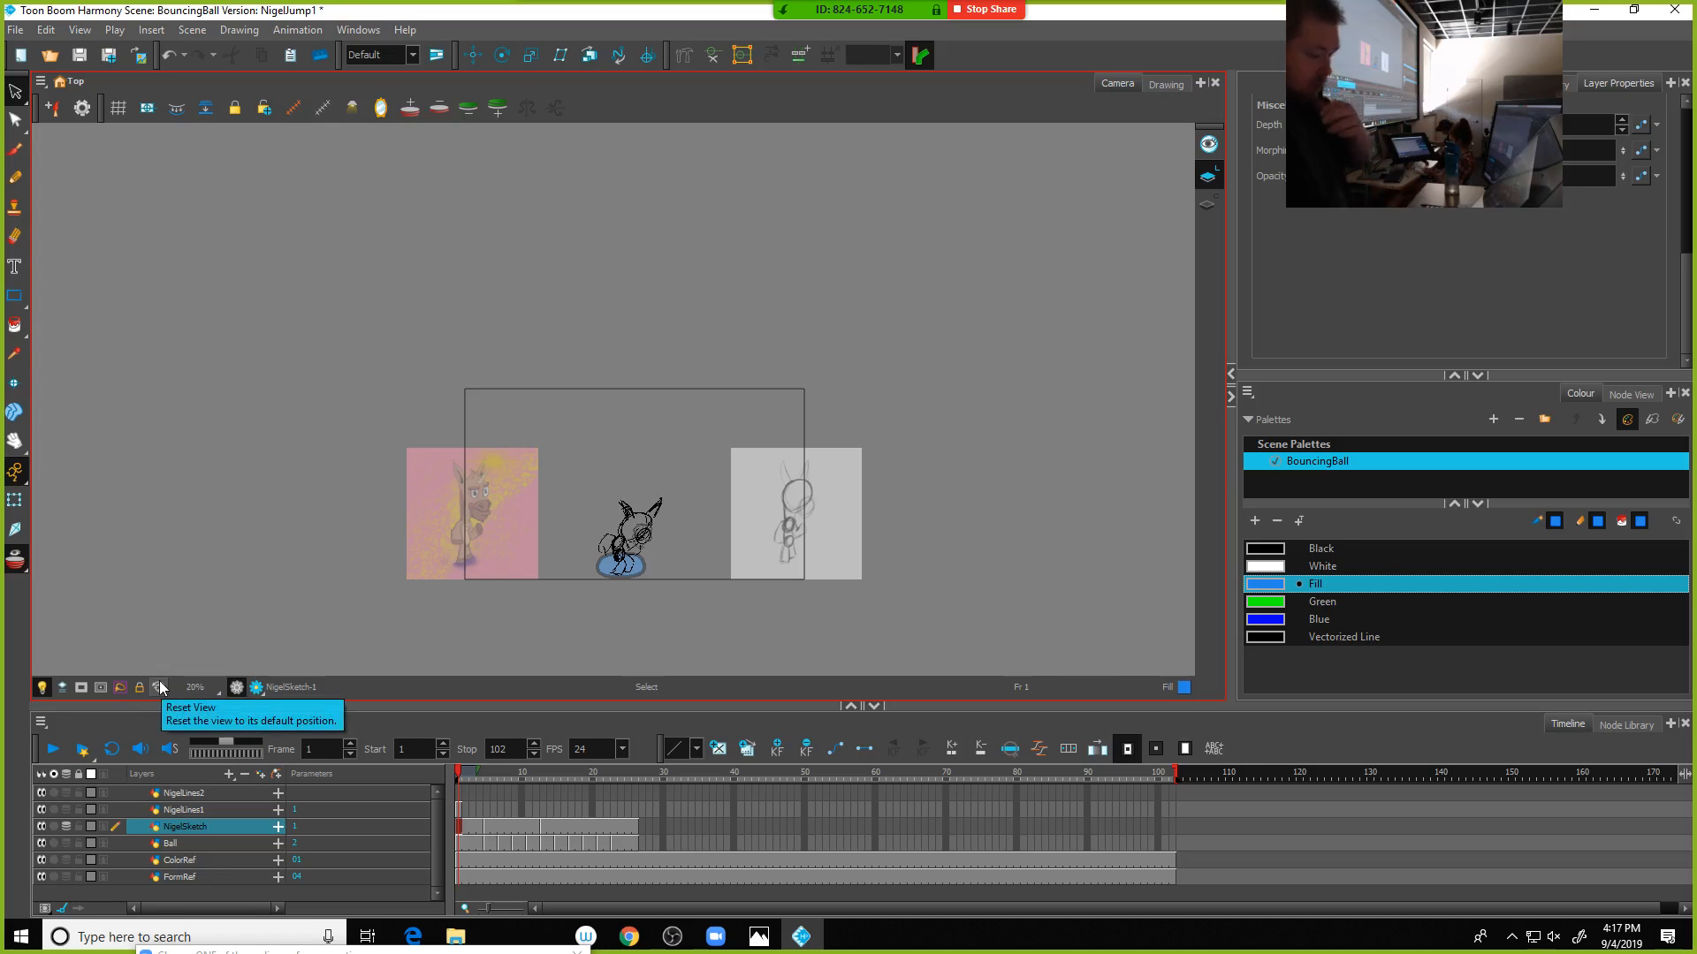
scroll(671, 502, up, 4)
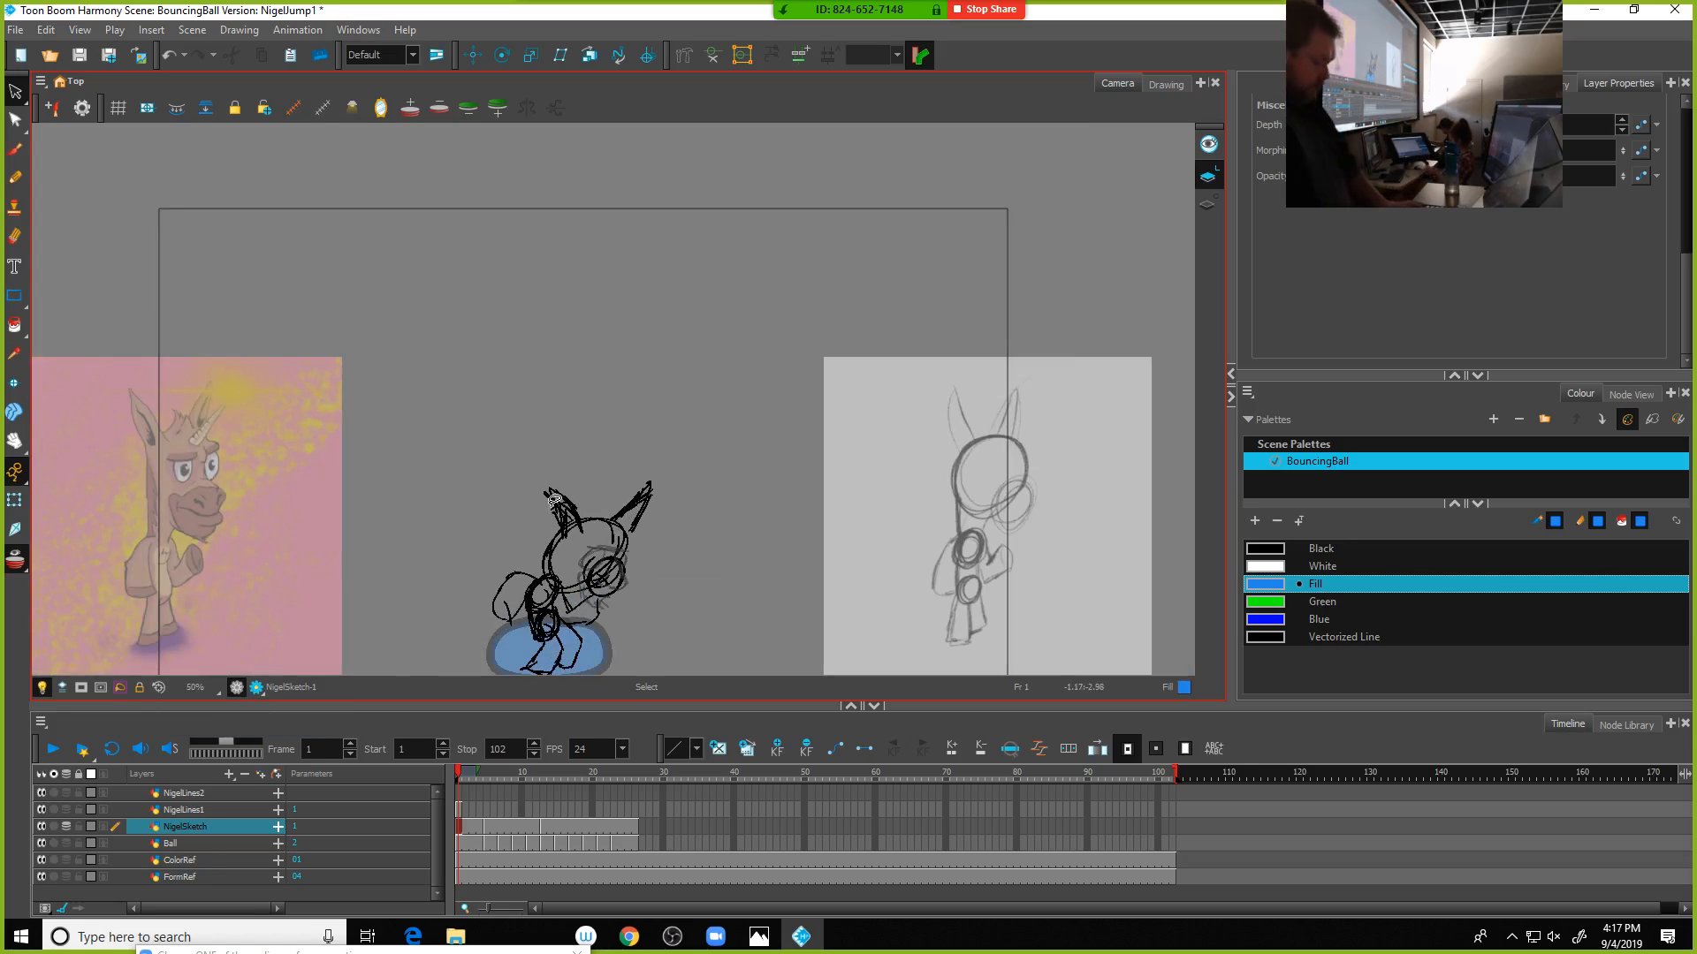
drag(554, 502, 586, 393)
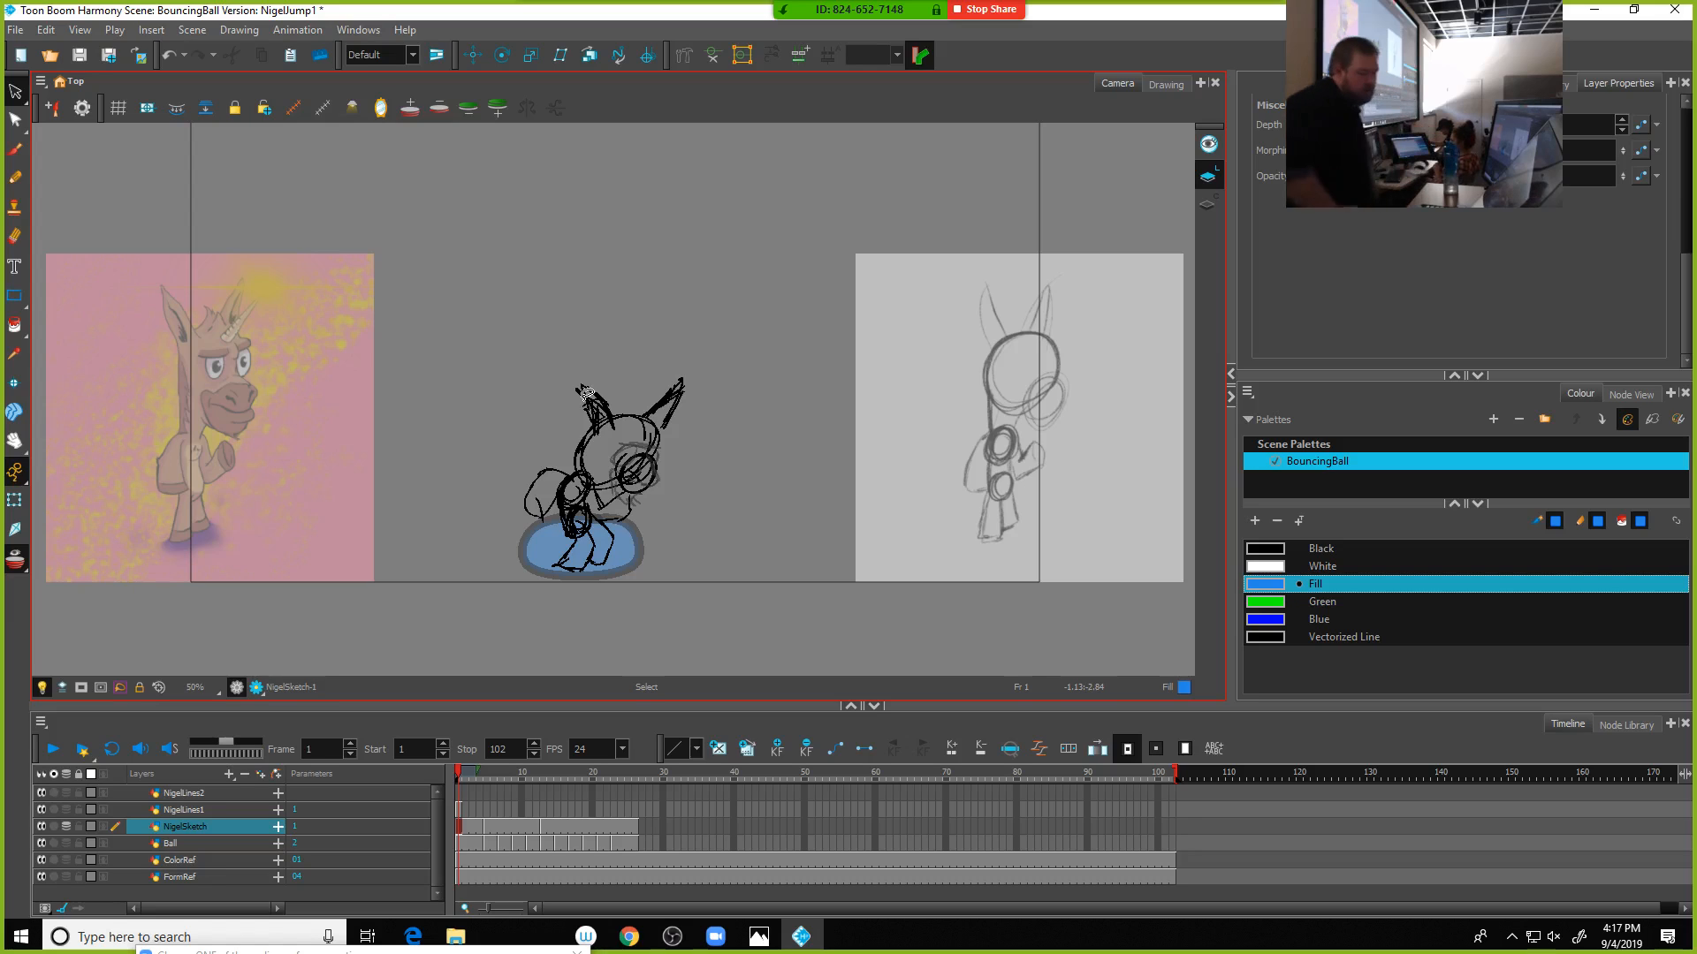
Switch to Chrome and review the Project 1 - Frame By Frame Jump assignment page from its beginning
click(628, 936)
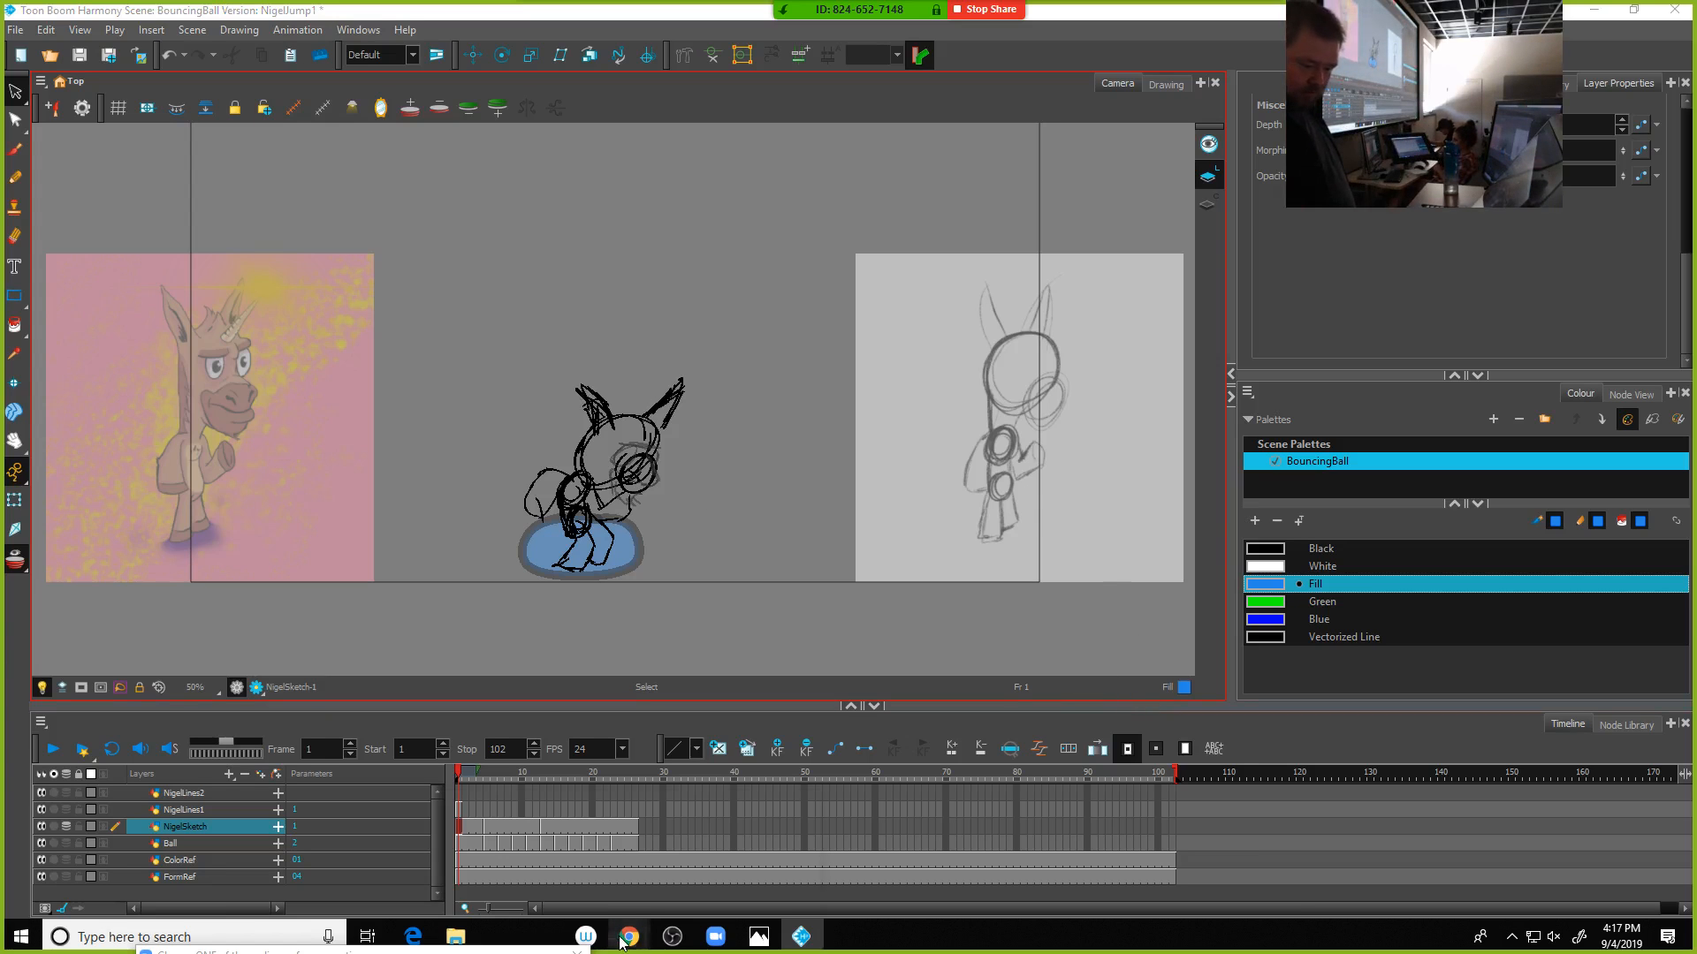
click(585, 894)
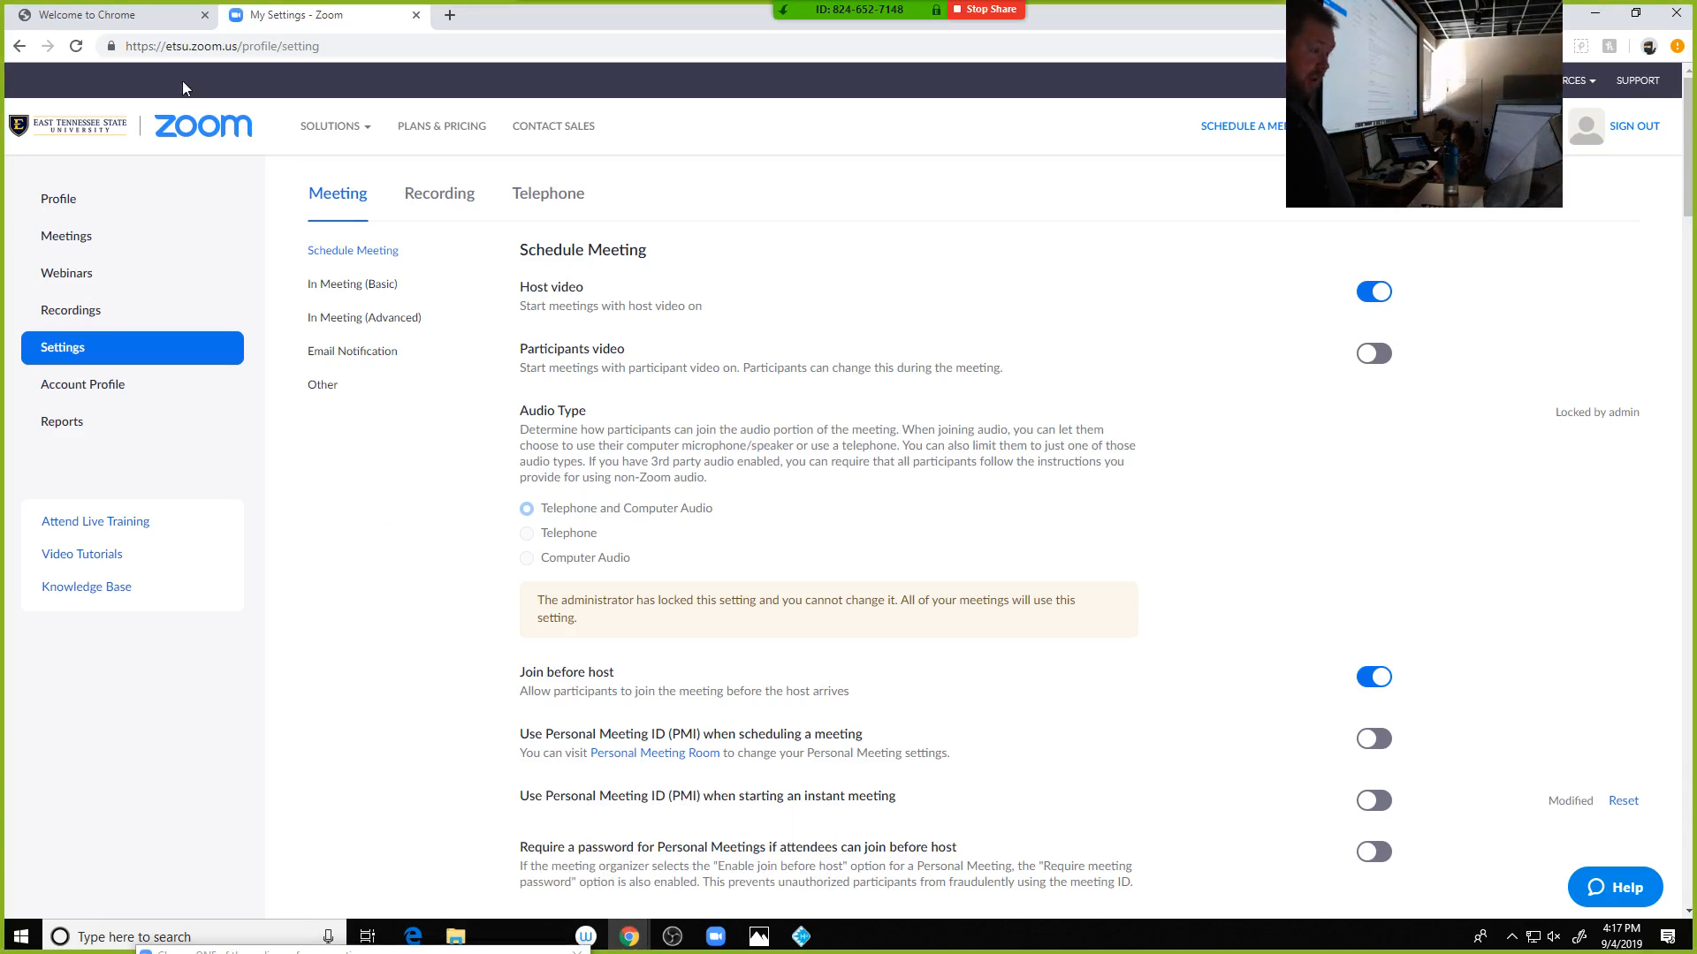
click(628, 936)
click(712, 871)
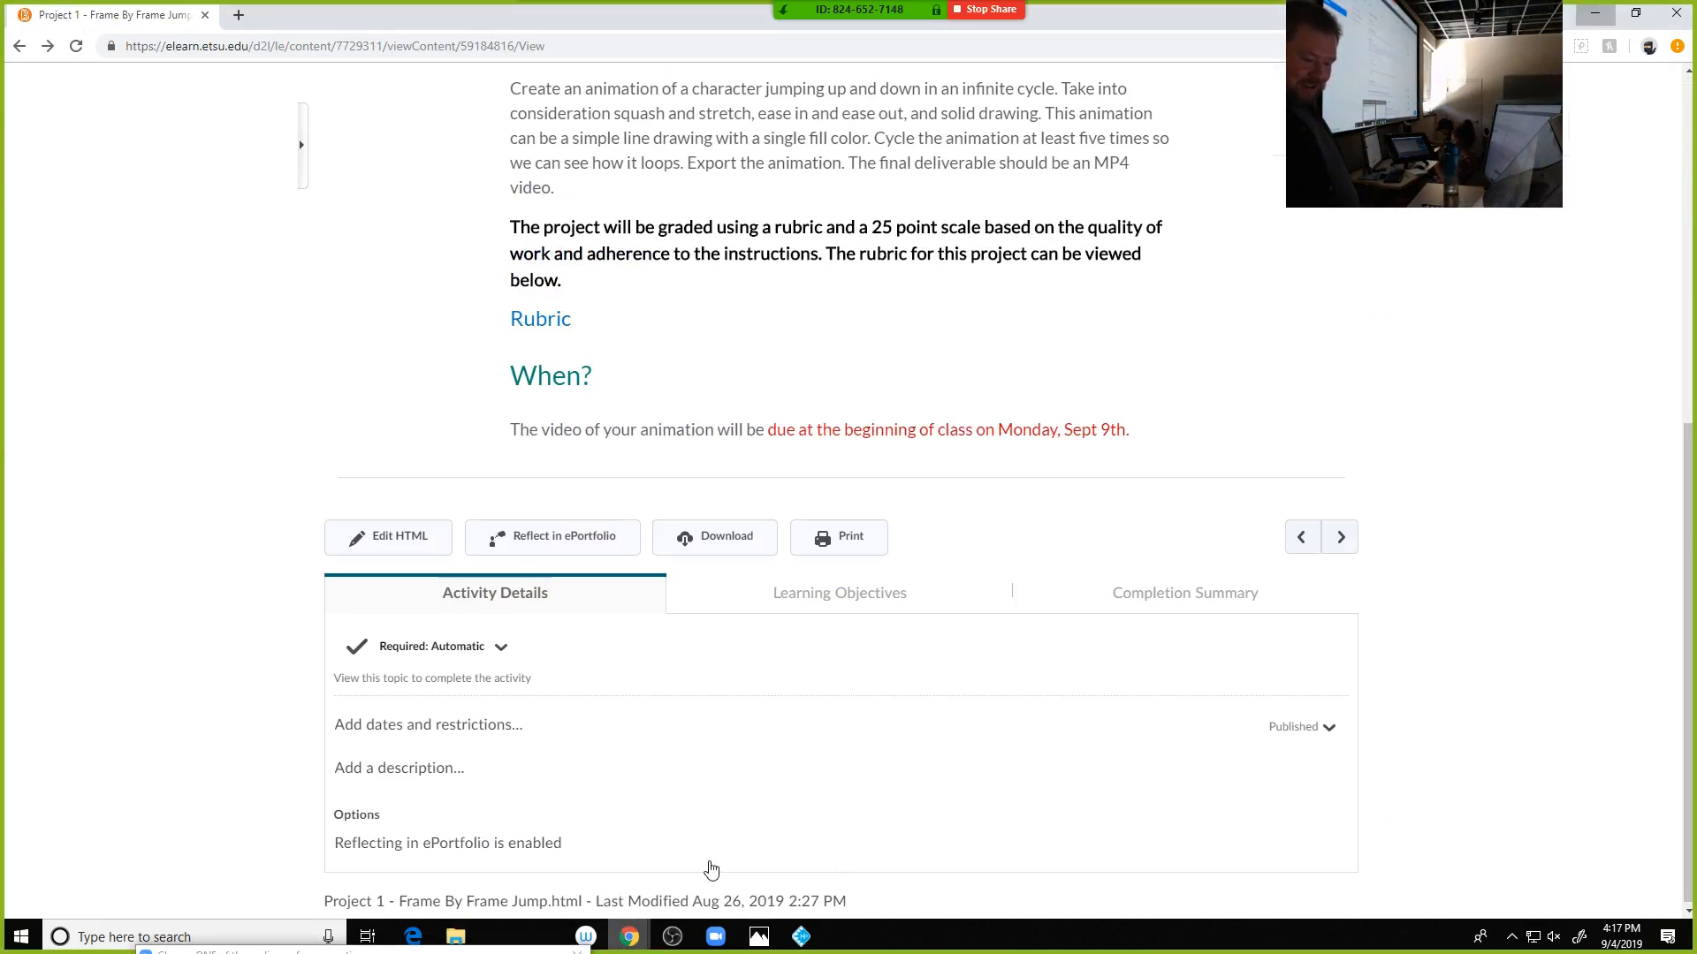
scroll(682, 386, up, 7)
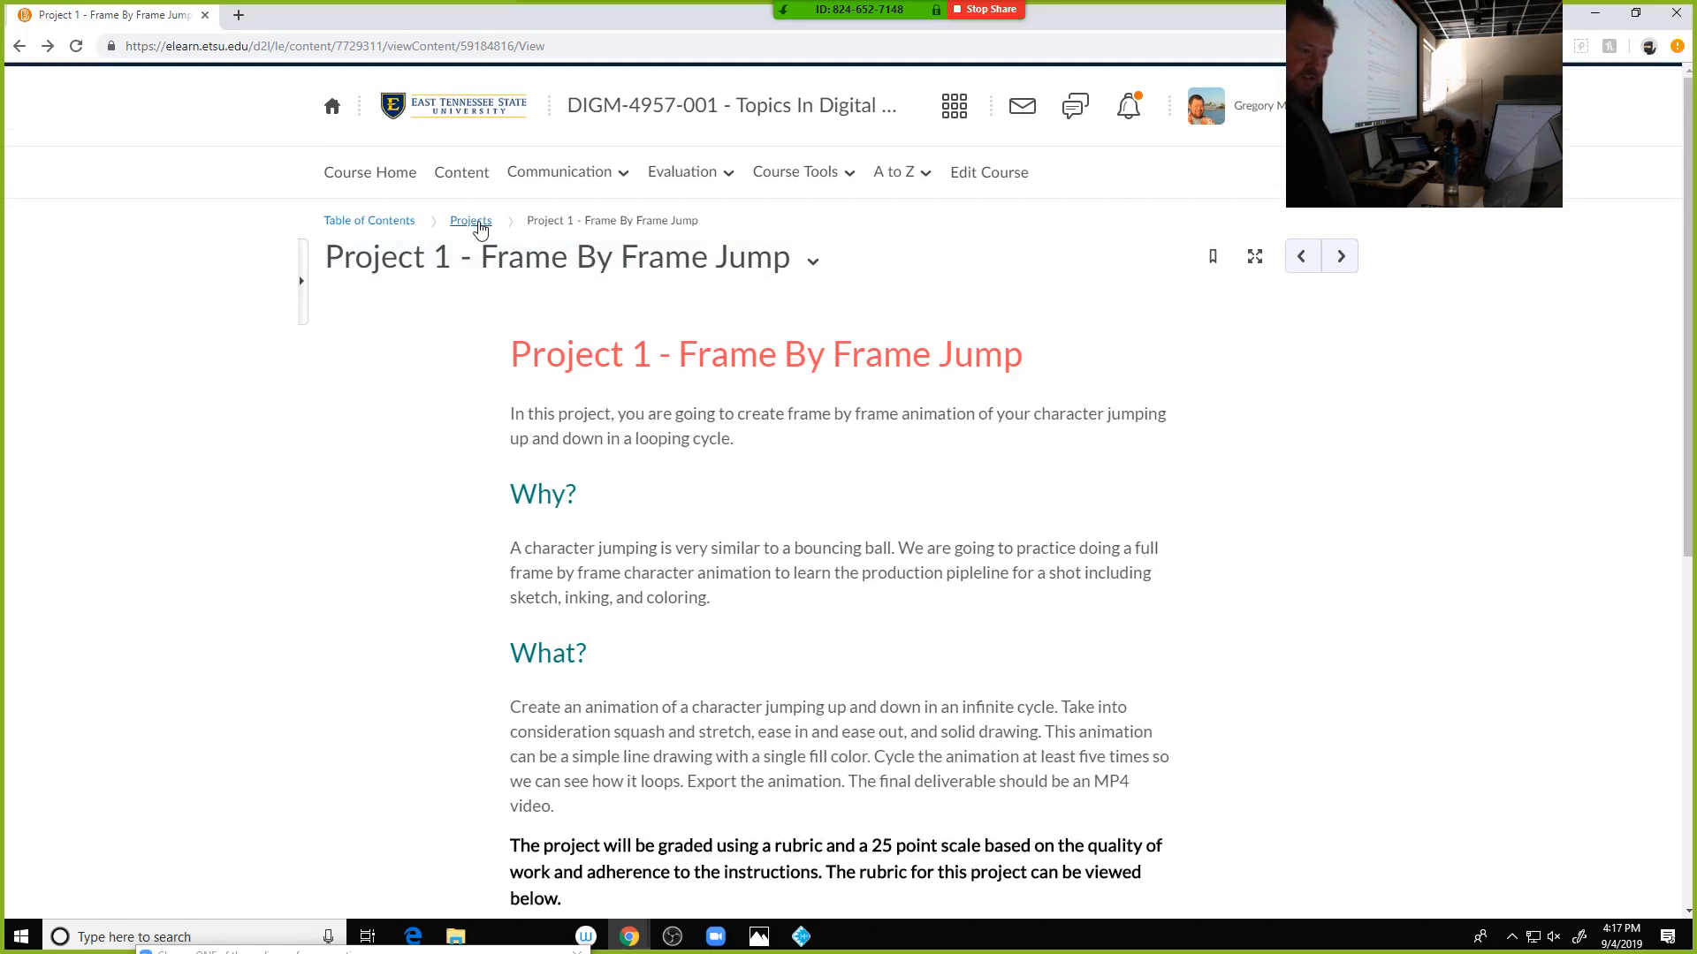
Open the Schedule - Fall 2019 image from the Course Info module to check the assignment dates
click(478, 224)
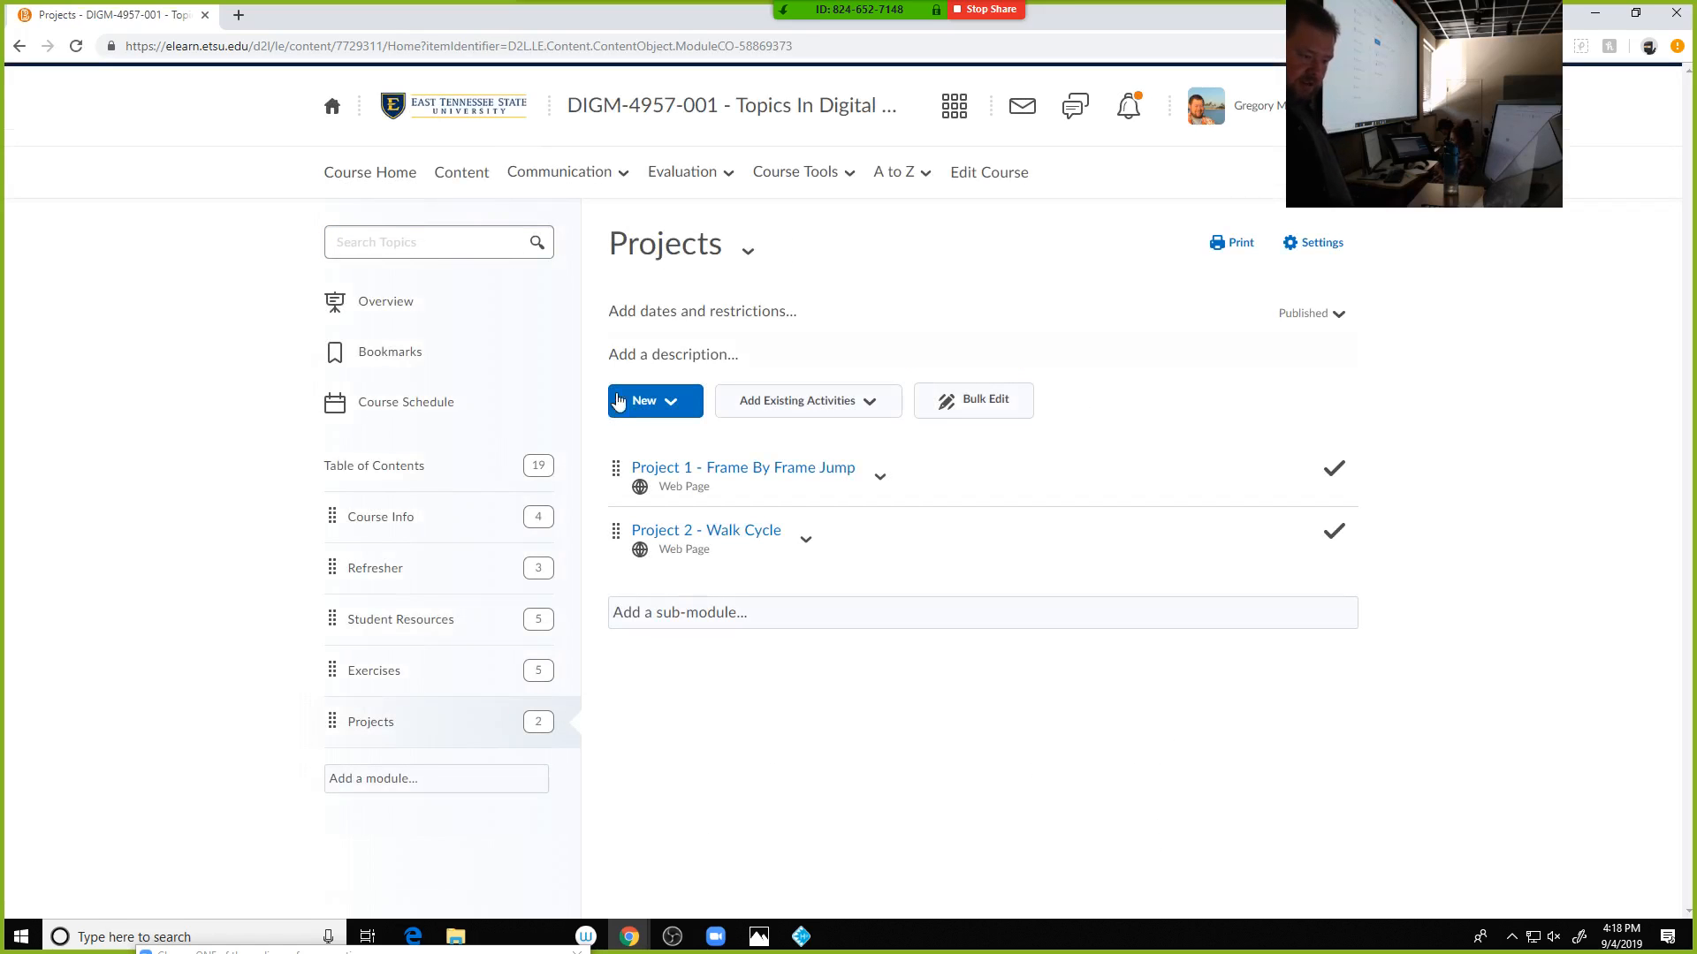
click(380, 518)
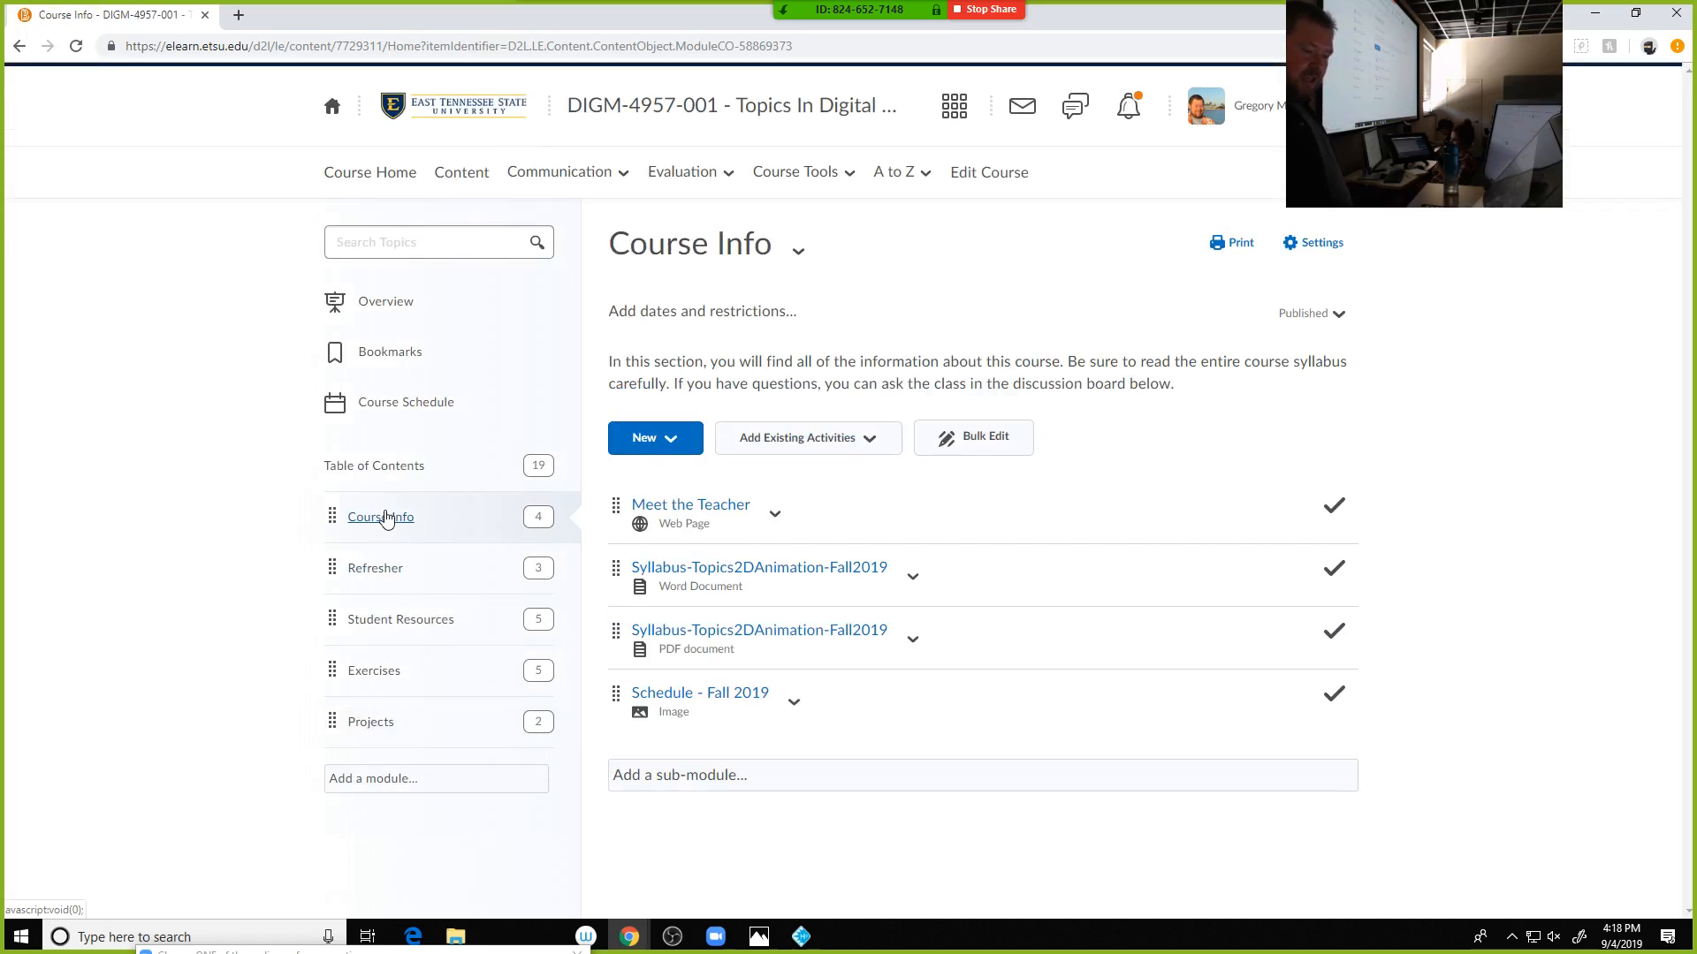
click(700, 696)
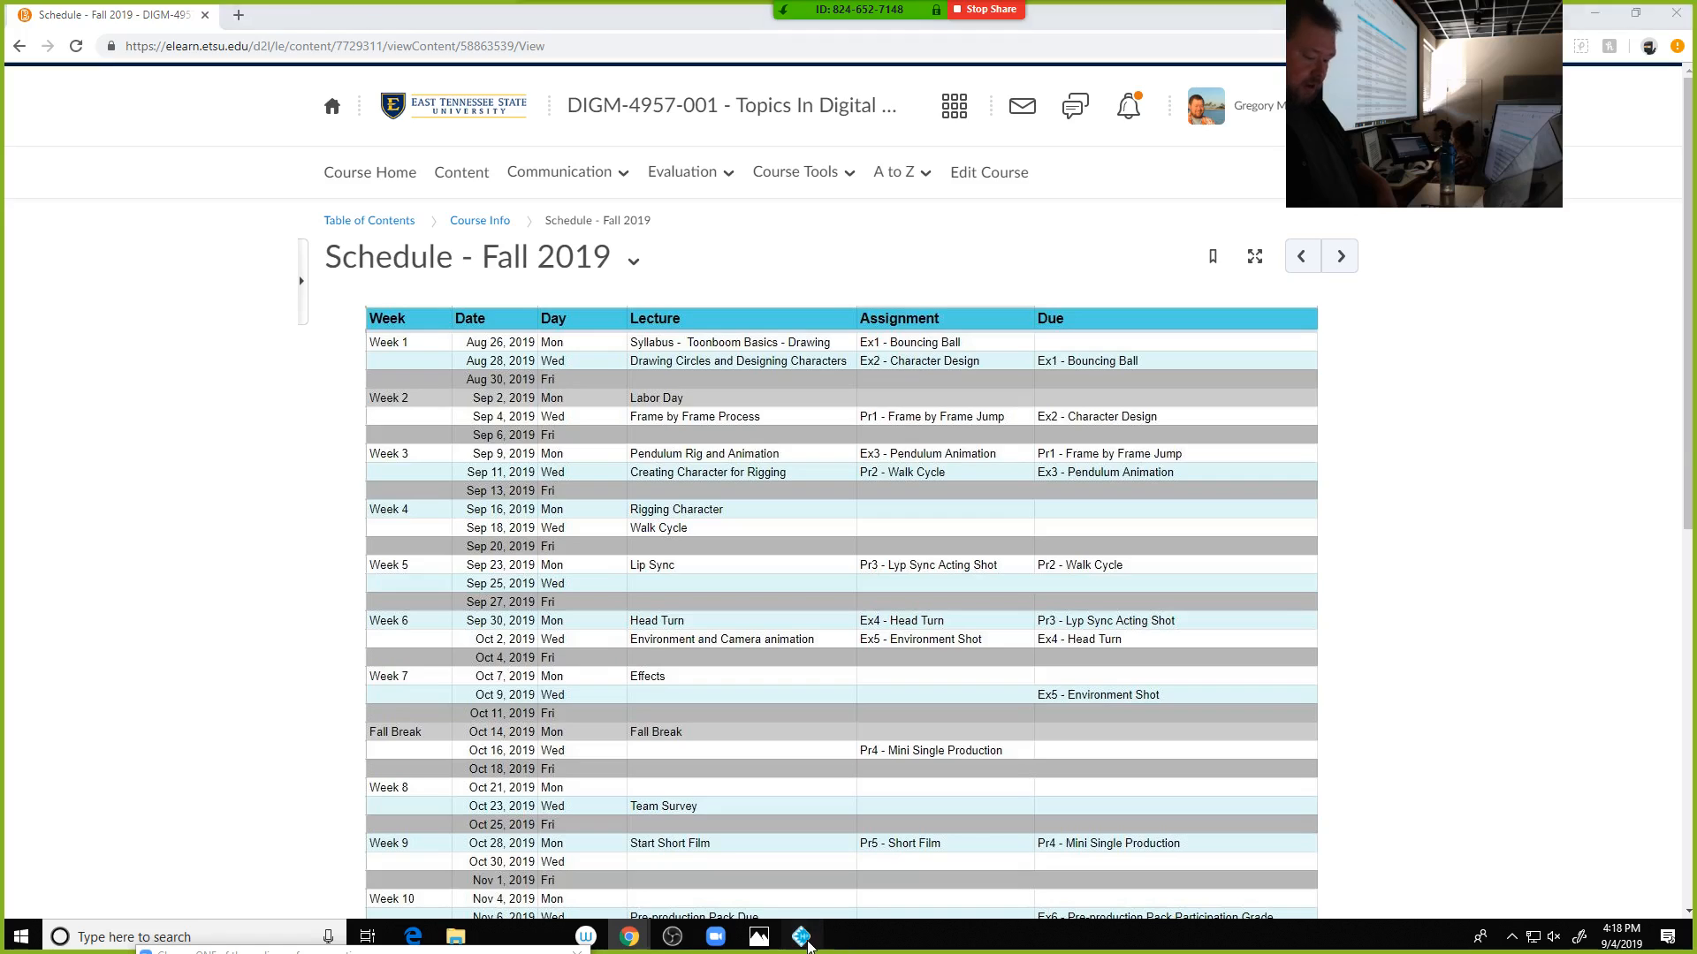
Switch back to Toon Boom Harmony, select frame 1 of NigelLines2 and choose the Pencil tool with its tool properties shown
click(804, 938)
scroll(467, 539, up, 4)
scroll(466, 539, down, 3)
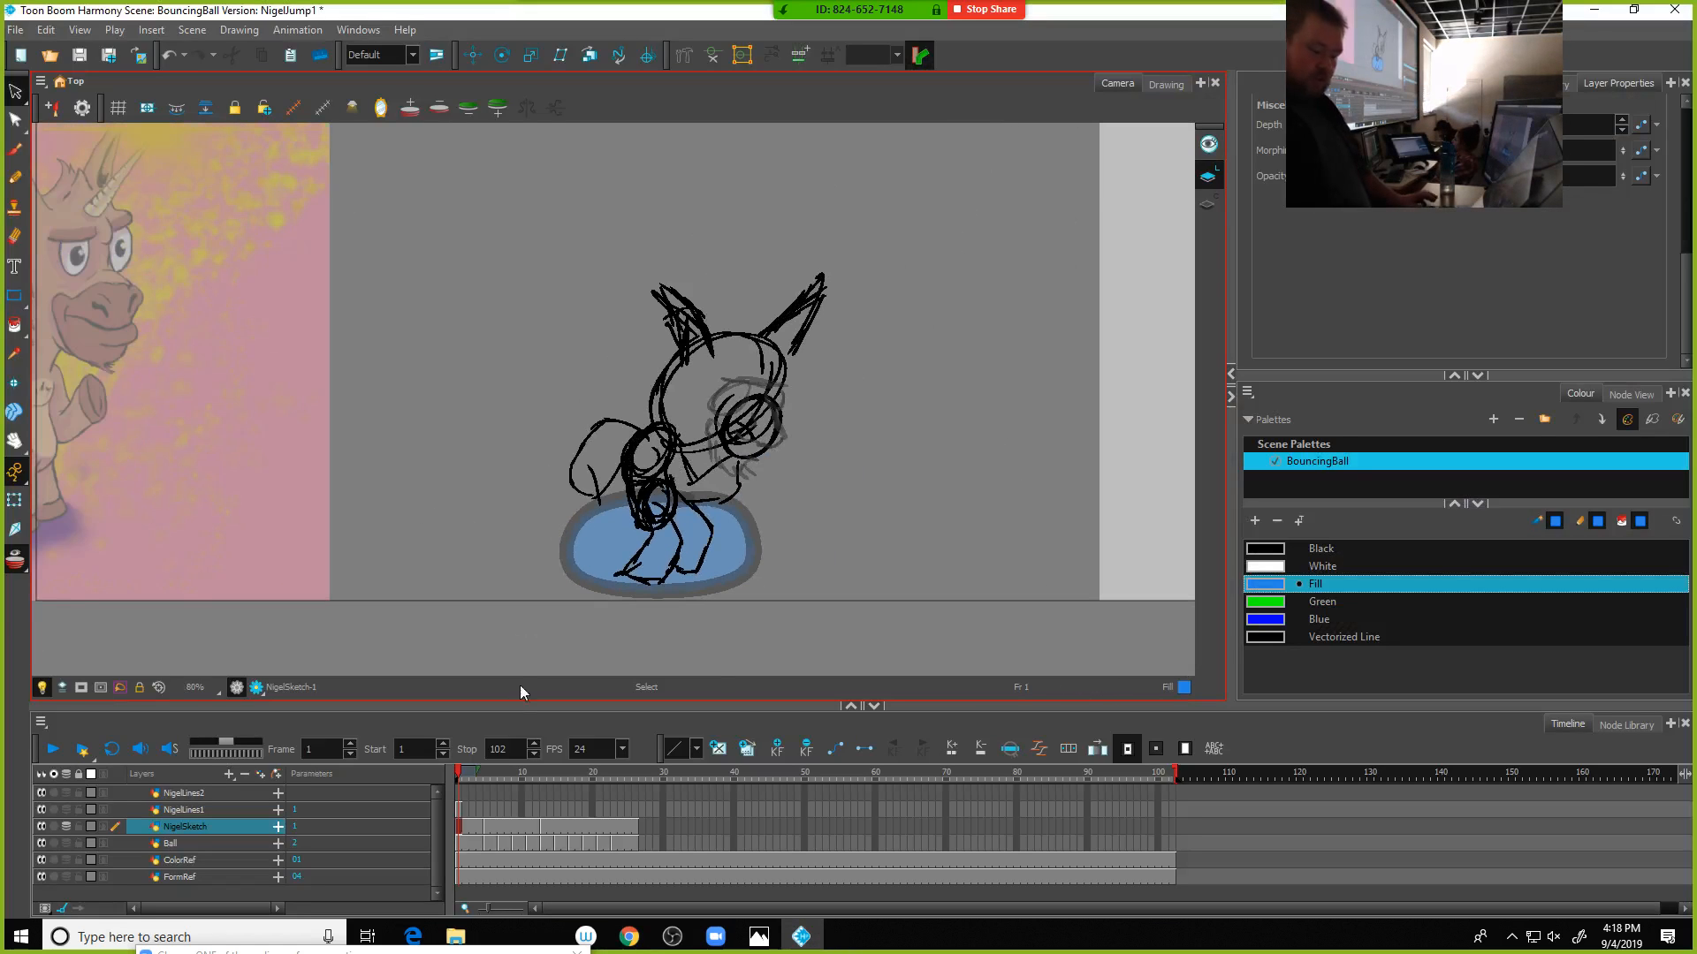
click(459, 791)
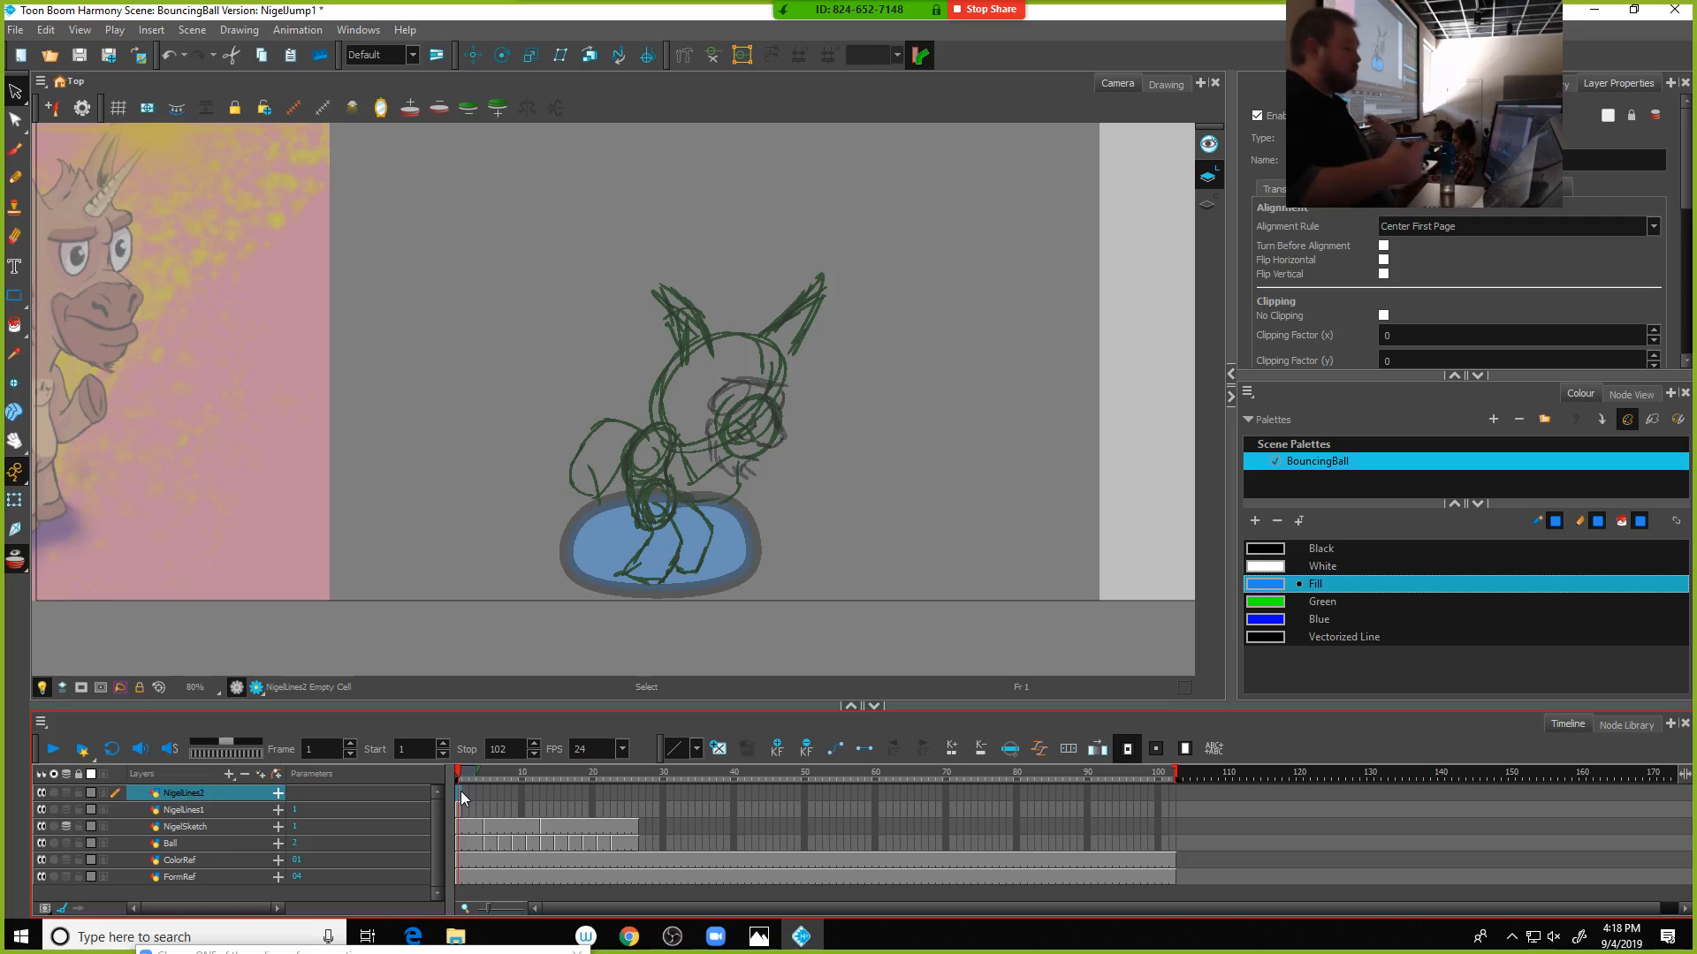
click(15, 177)
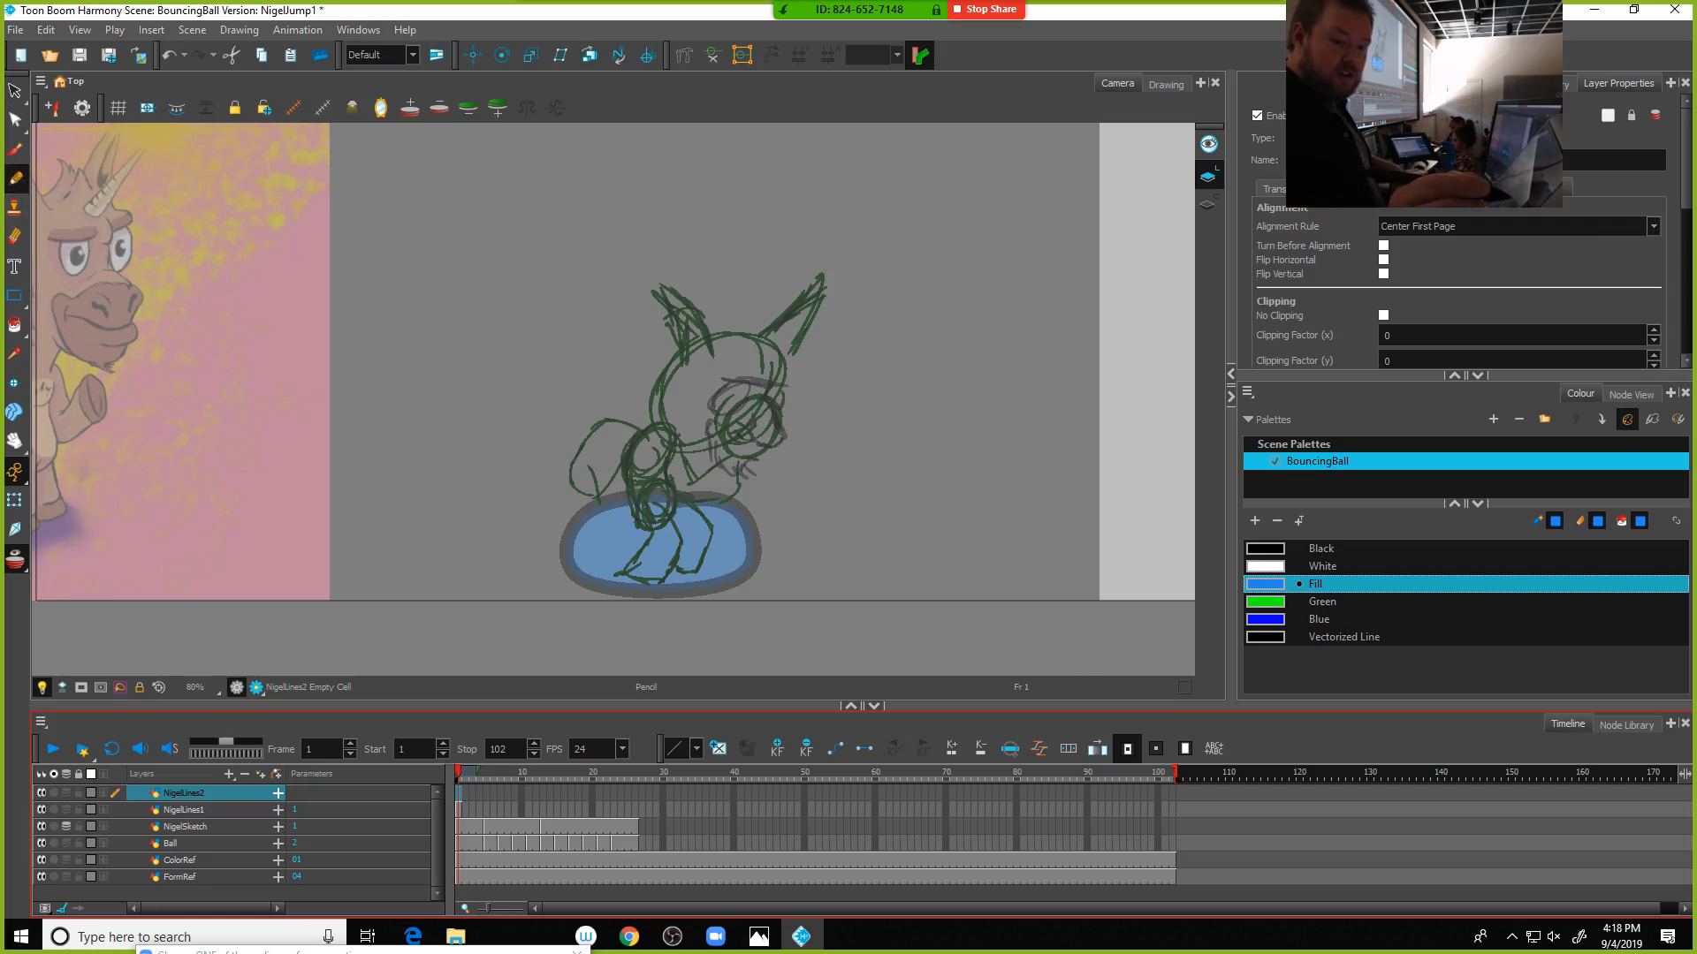
click(1492, 84)
Set the pencil colour to Black, drawing and undoing test strokes in the empty area beside the sketch
drag(595, 227, 419, 470)
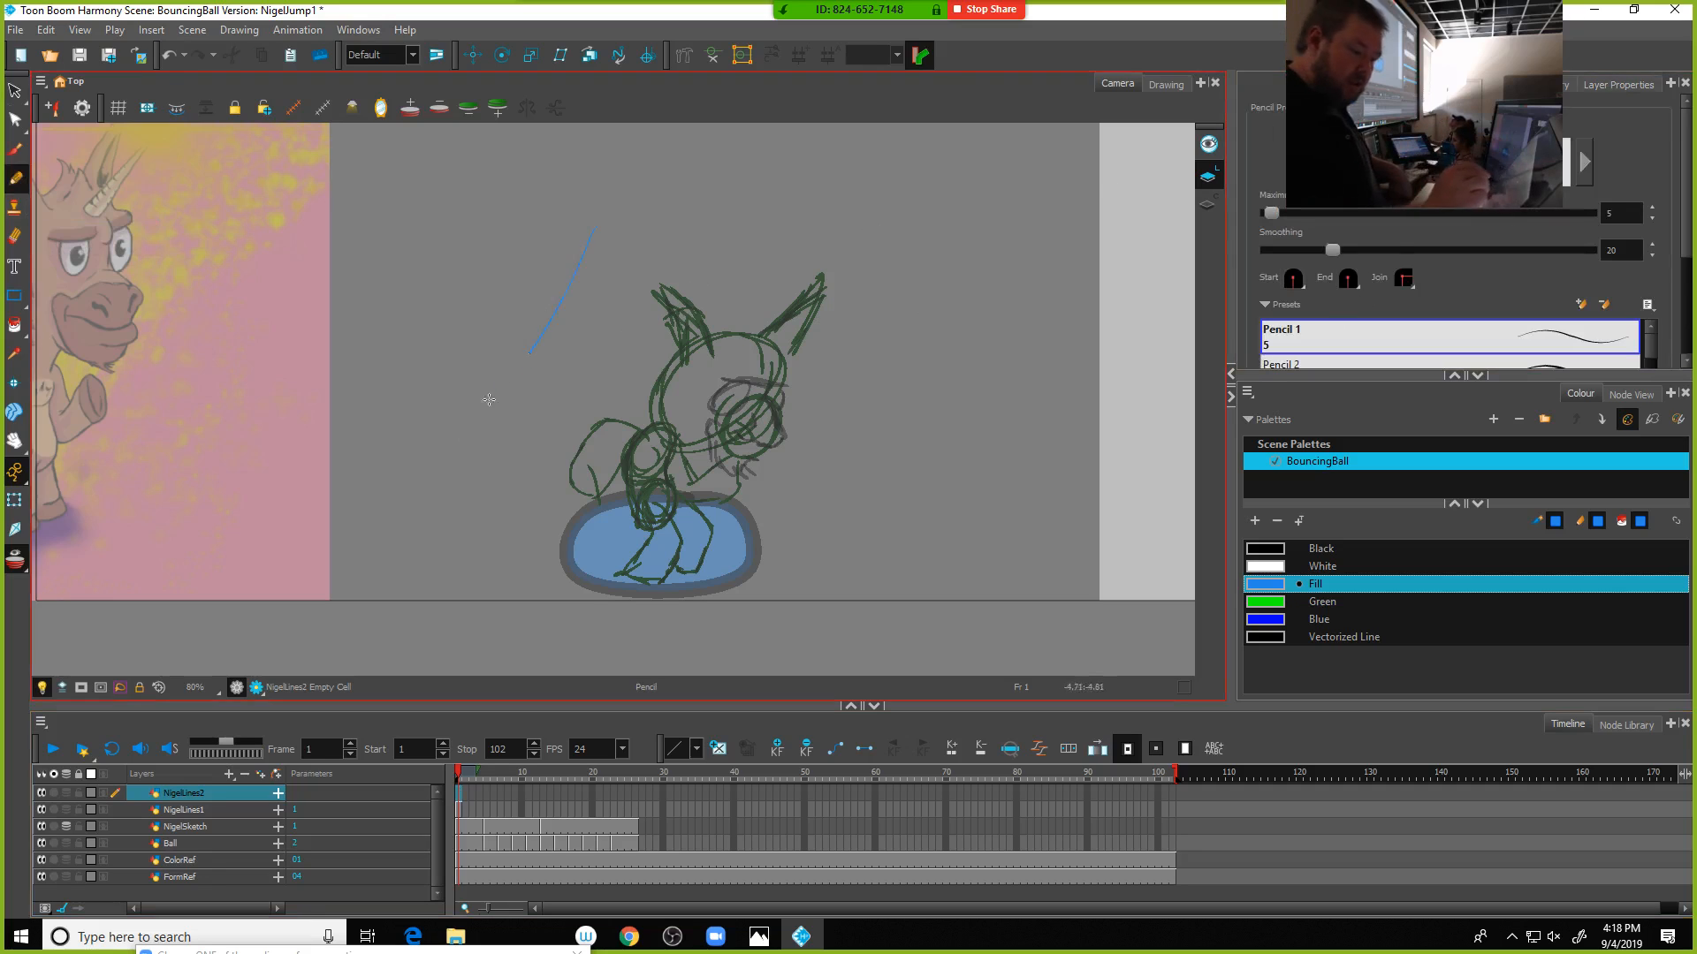
key(ctrl+z)
click(1321, 548)
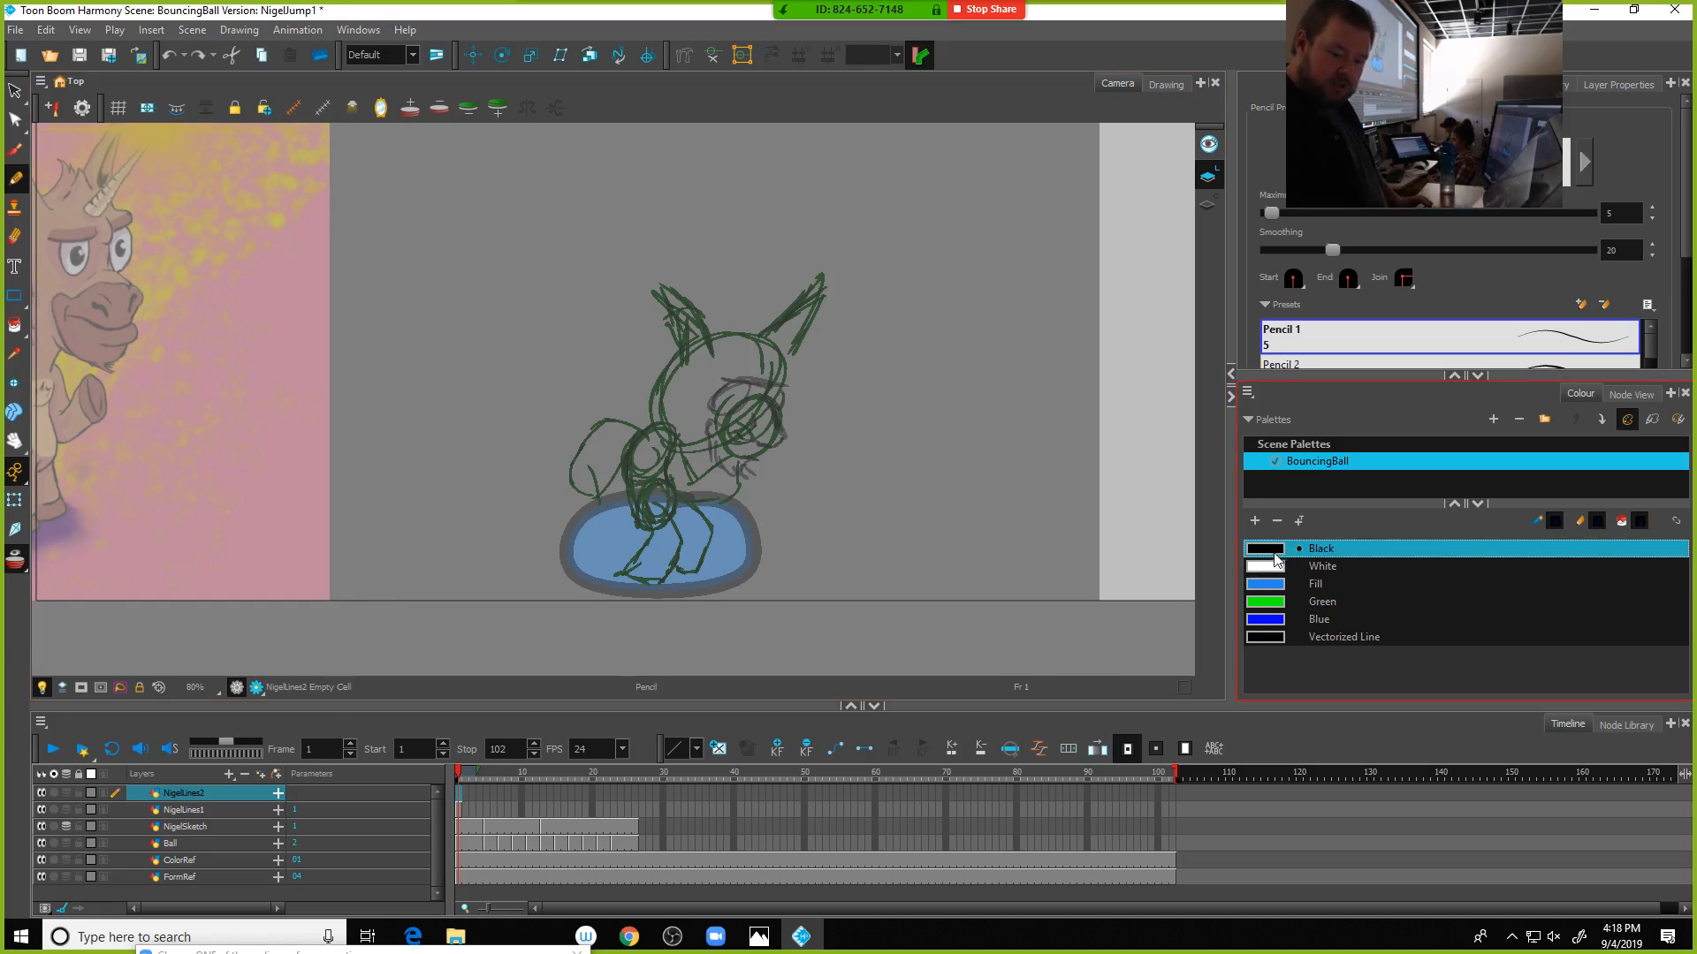
mouse_move(624, 126)
mouse_down()
mouse_move(530, 336)
mouse_move(366, 512)
mouse_up()
key(ctrl+z)
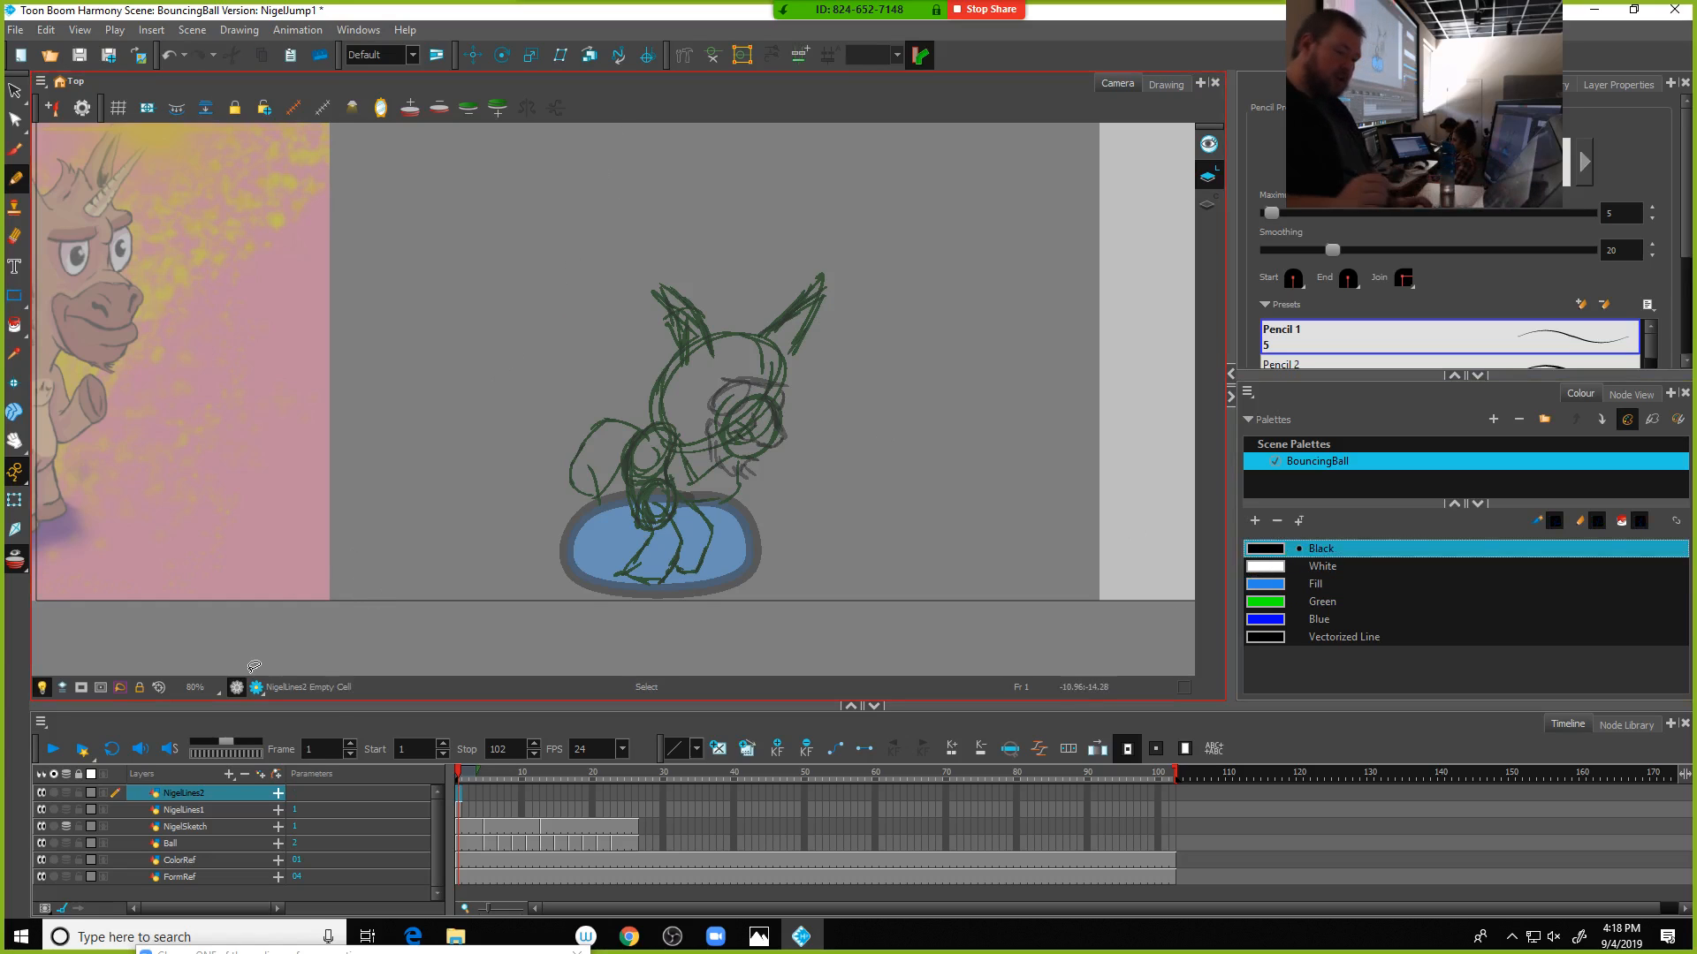
mouse_move(418, 371)
mouse_down()
mouse_move(510, 287)
mouse_move(714, 212)
mouse_up()
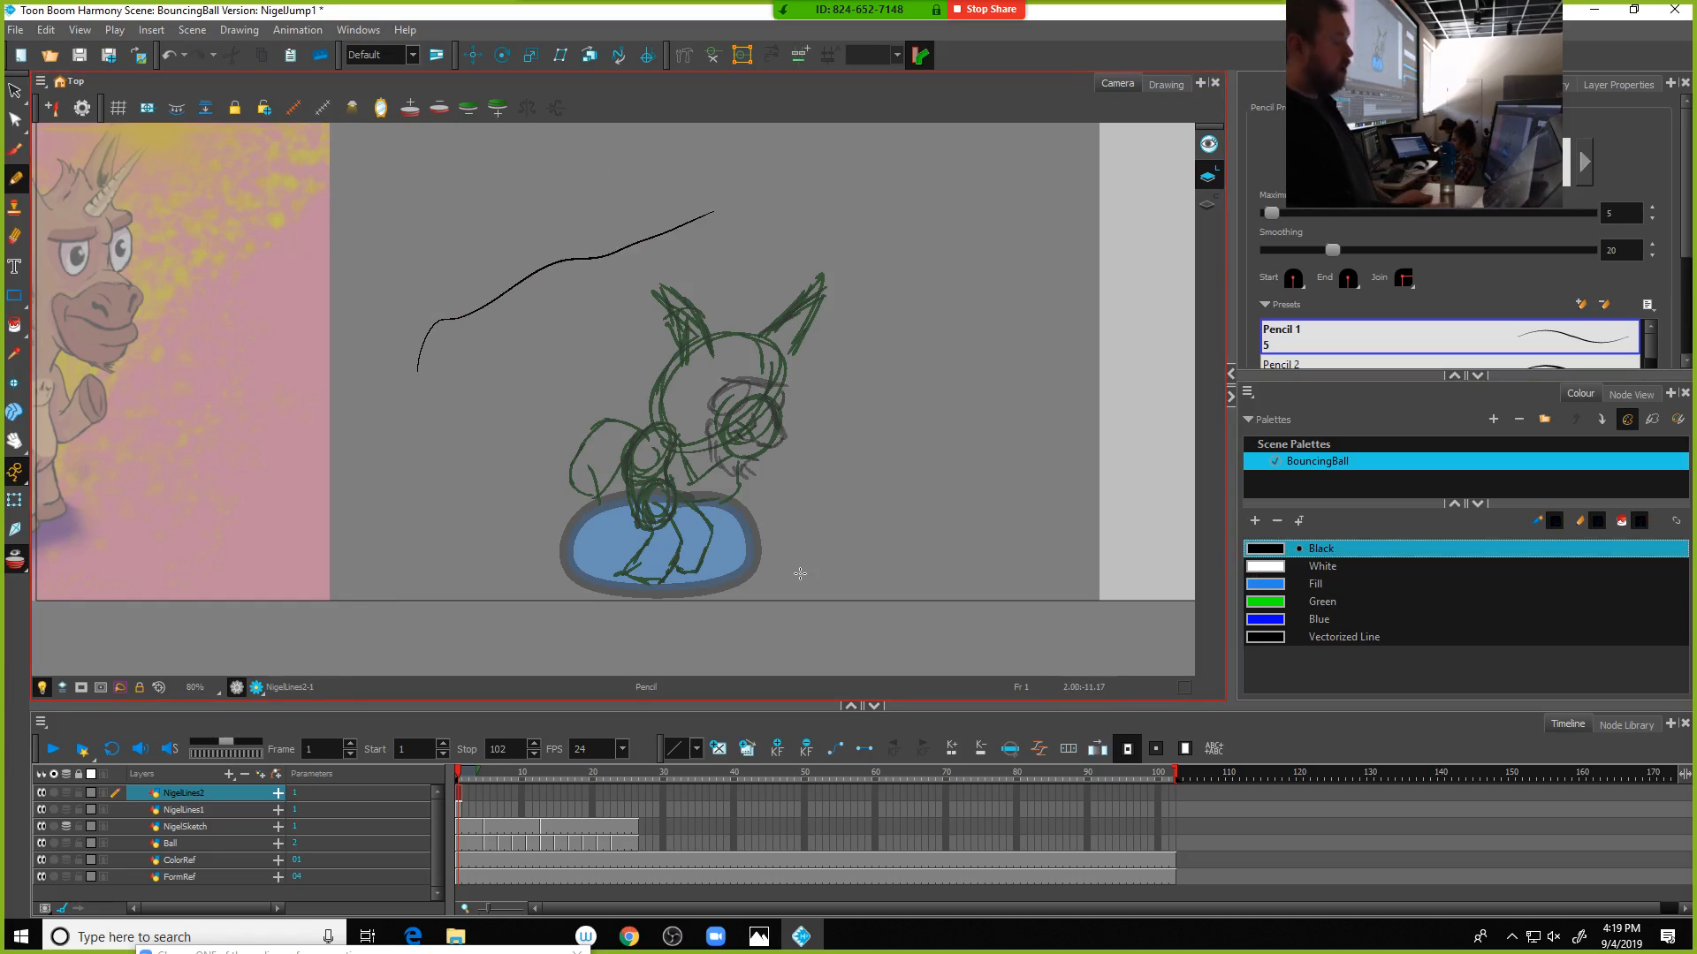
key(ctrl+z)
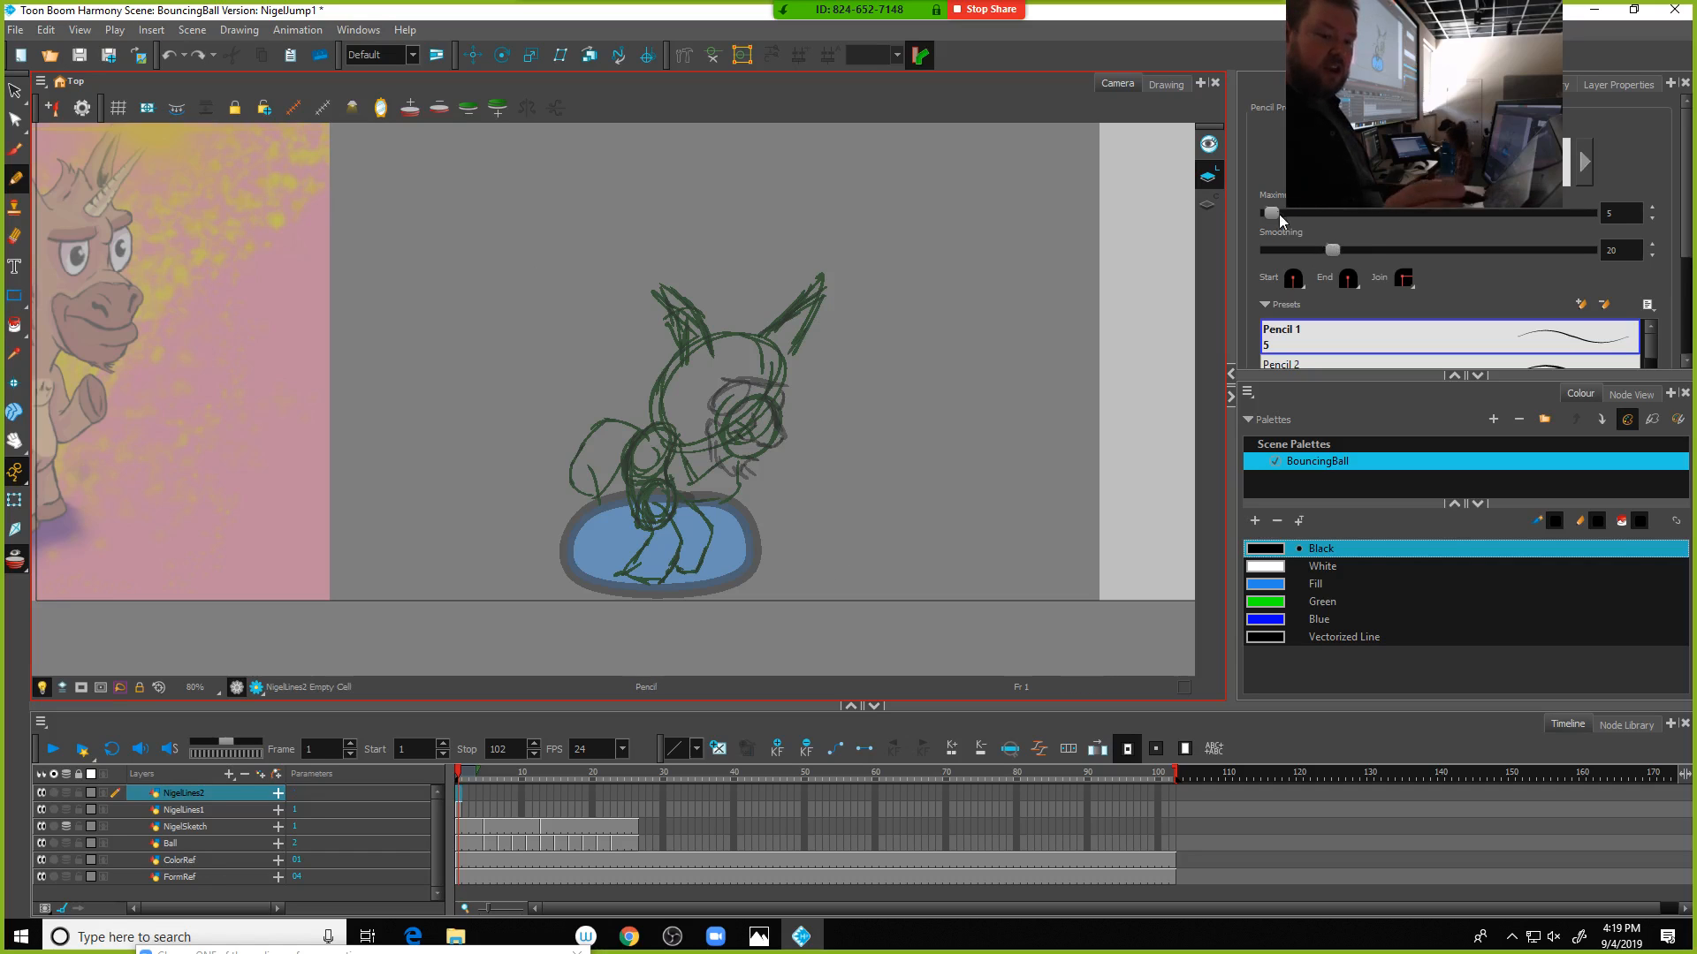
Raise the pencil's maximum size to 14.4, and draw and undo one test stroke
drag(1279, 214, 1292, 212)
drag(1281, 213, 1279, 214)
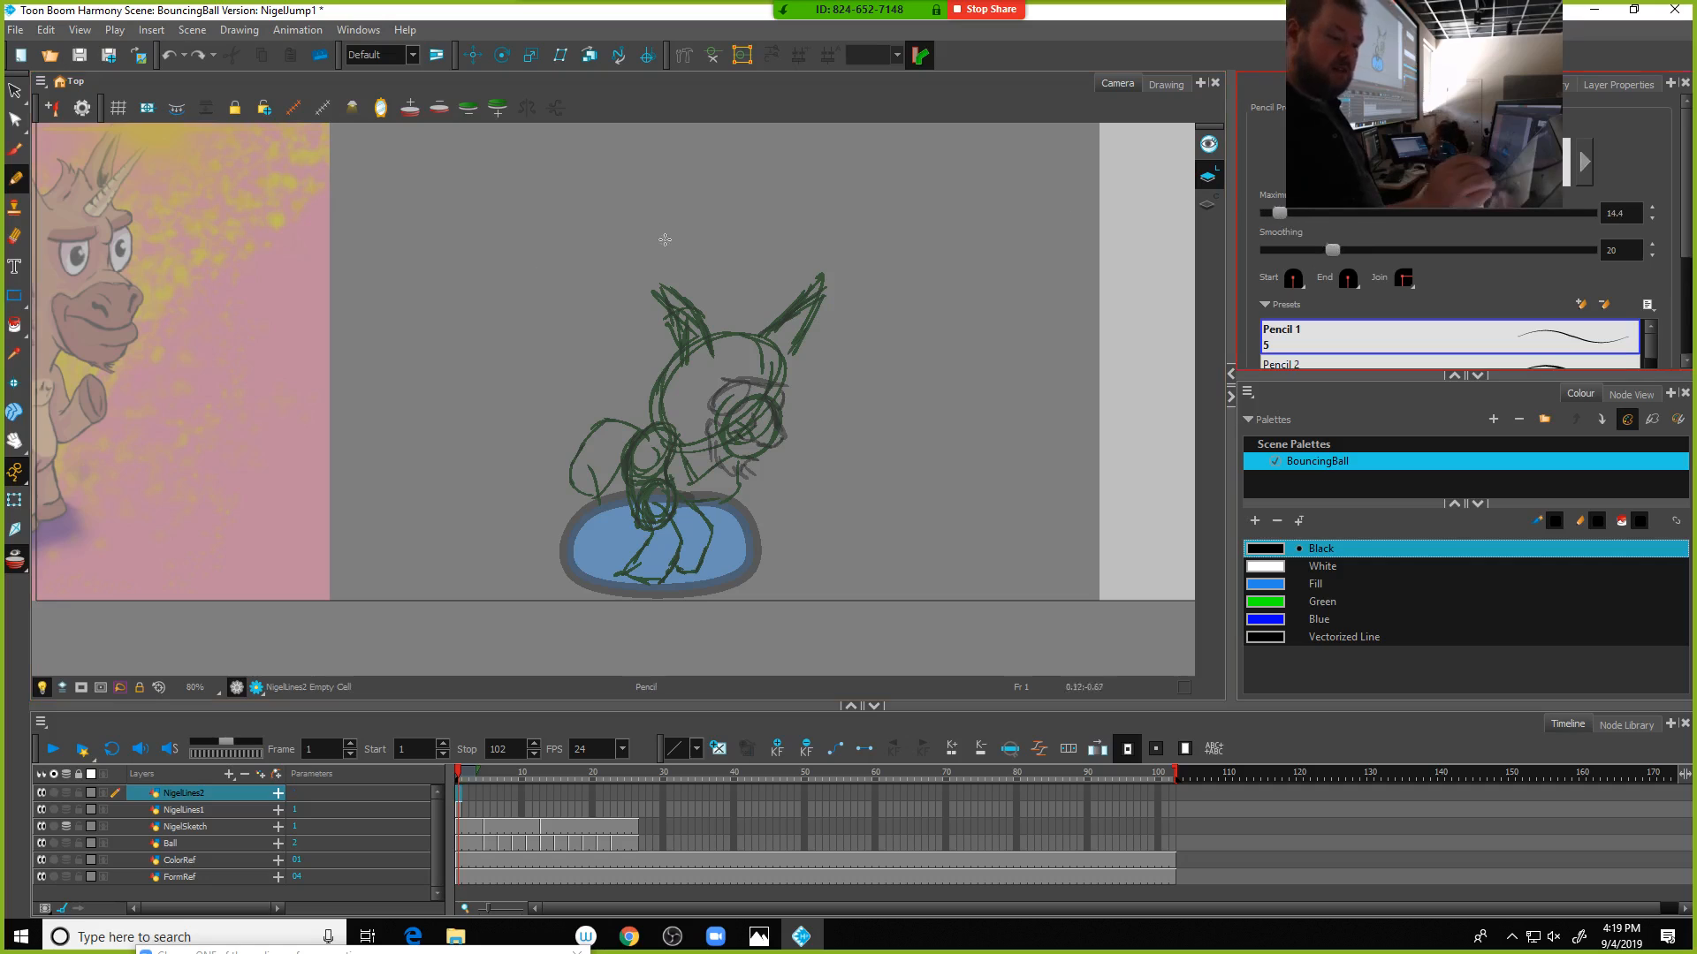
mouse_move(651, 183)
mouse_down()
mouse_move(543, 292)
mouse_move(437, 459)
mouse_up()
key(ctrl+z)
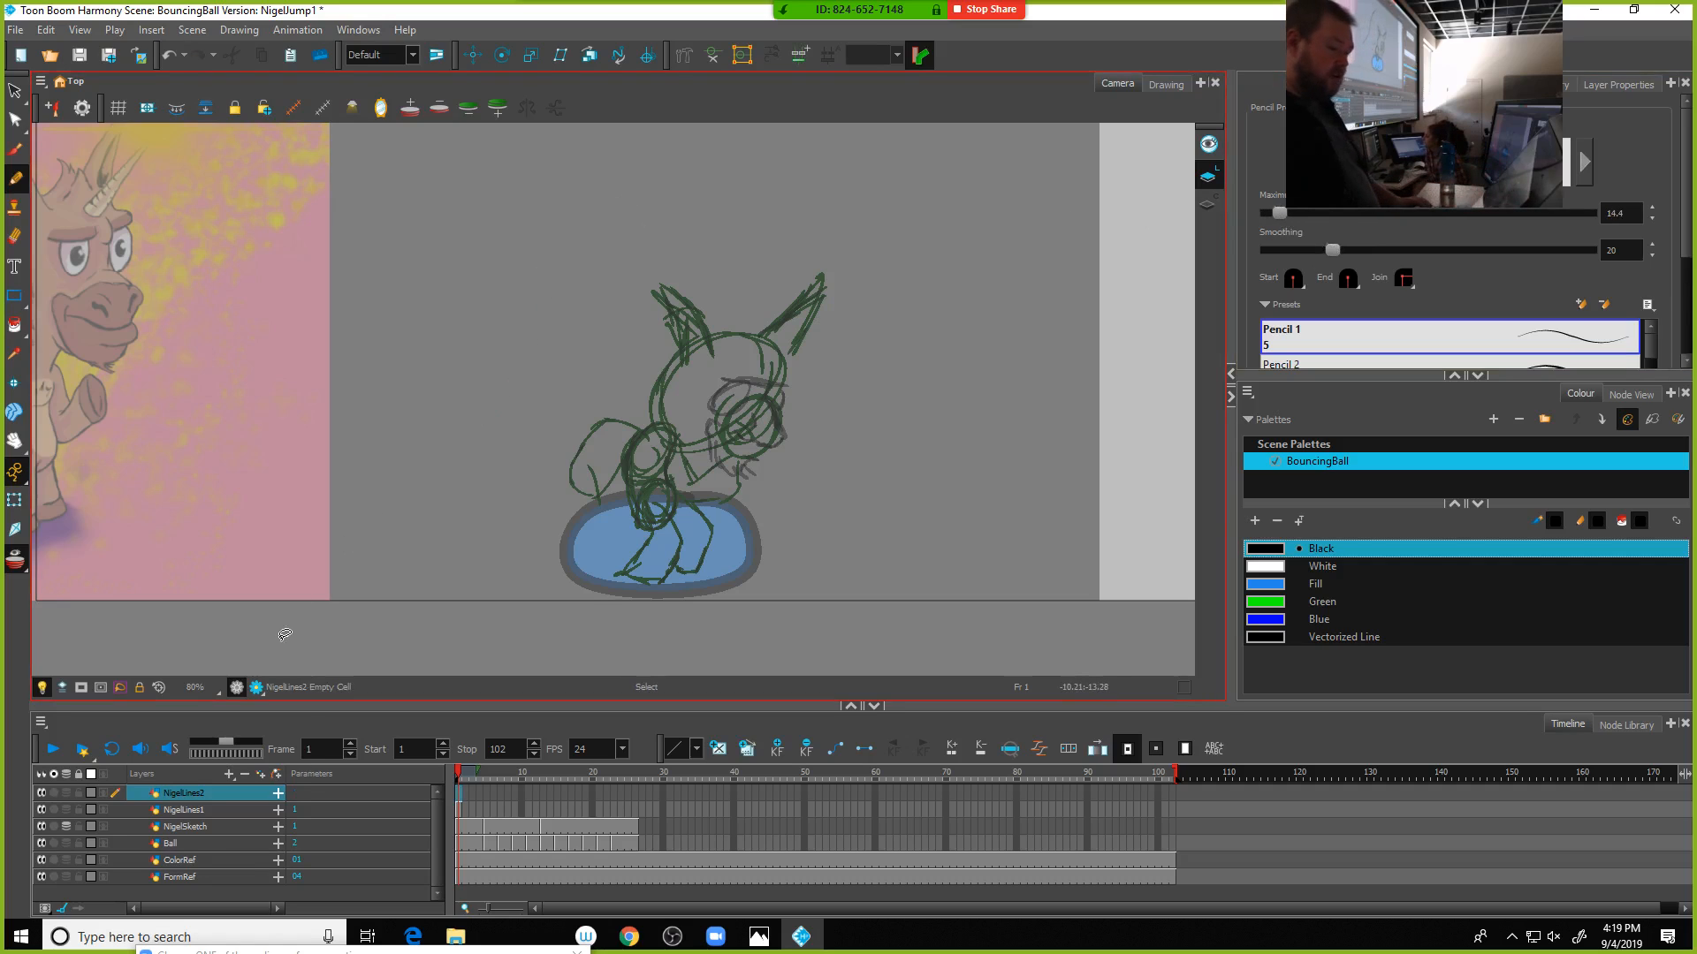
Try inking the upper curve of the rounded shape behind the character's shoulder on NigelLines2, and undo the stroke
scroll(686, 409, up, 3)
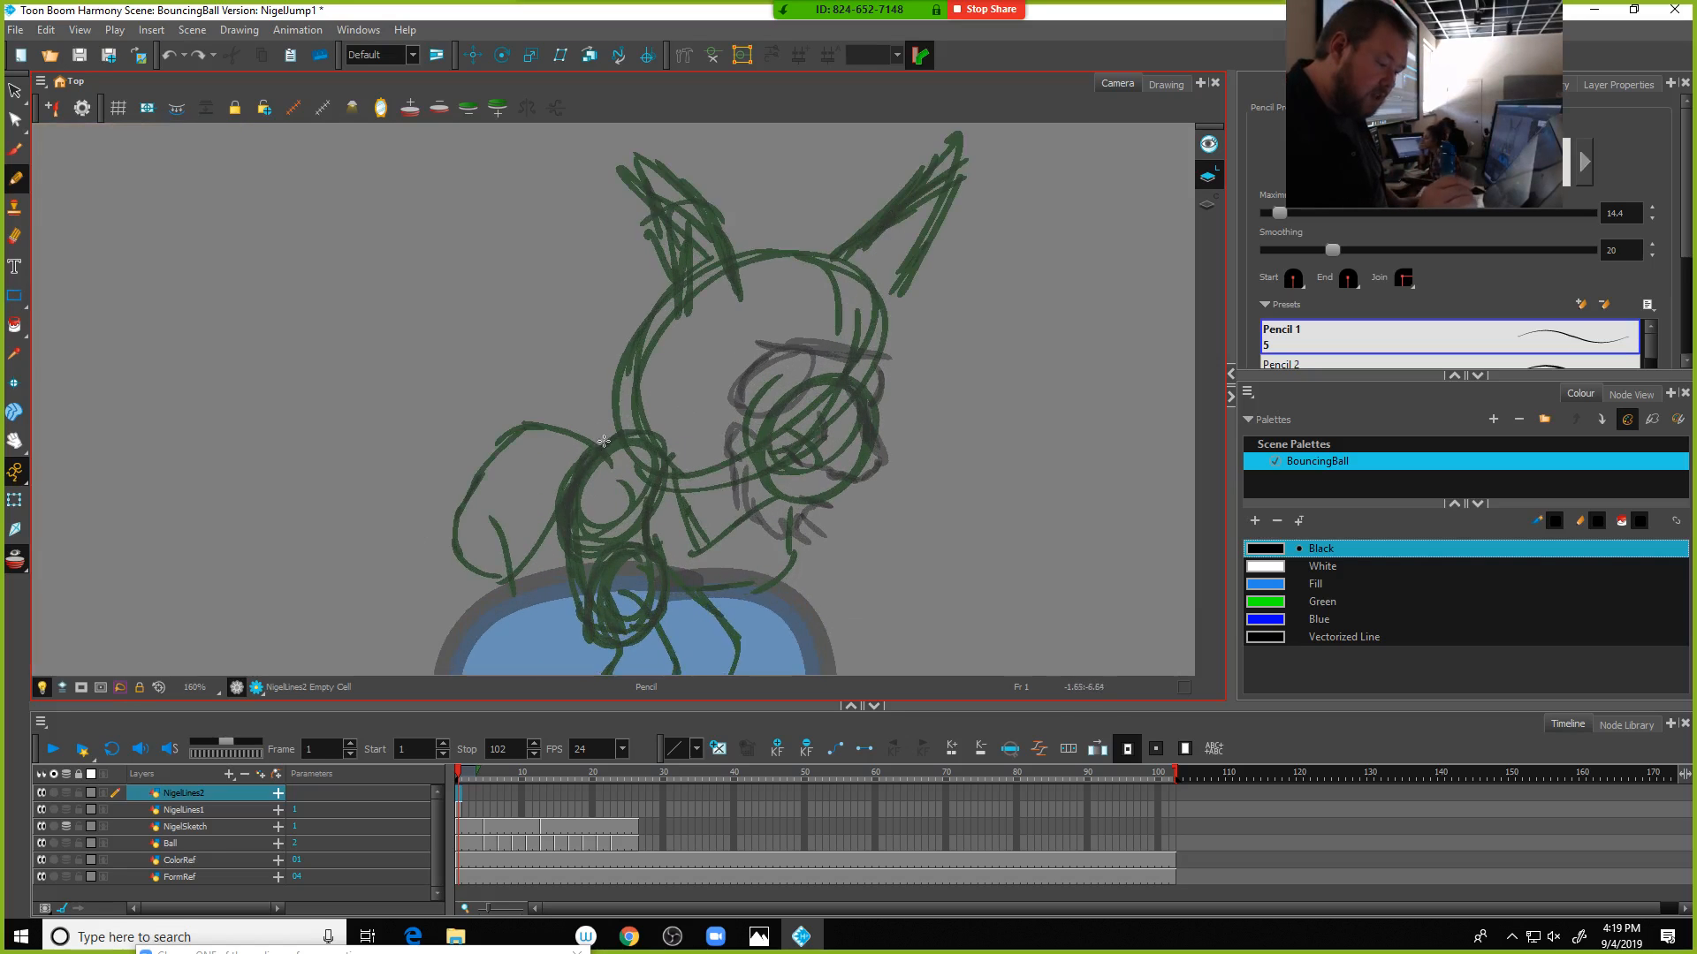
mouse_move(612, 463)
mouse_down()
mouse_move(570, 431)
mouse_move(508, 426)
mouse_up()
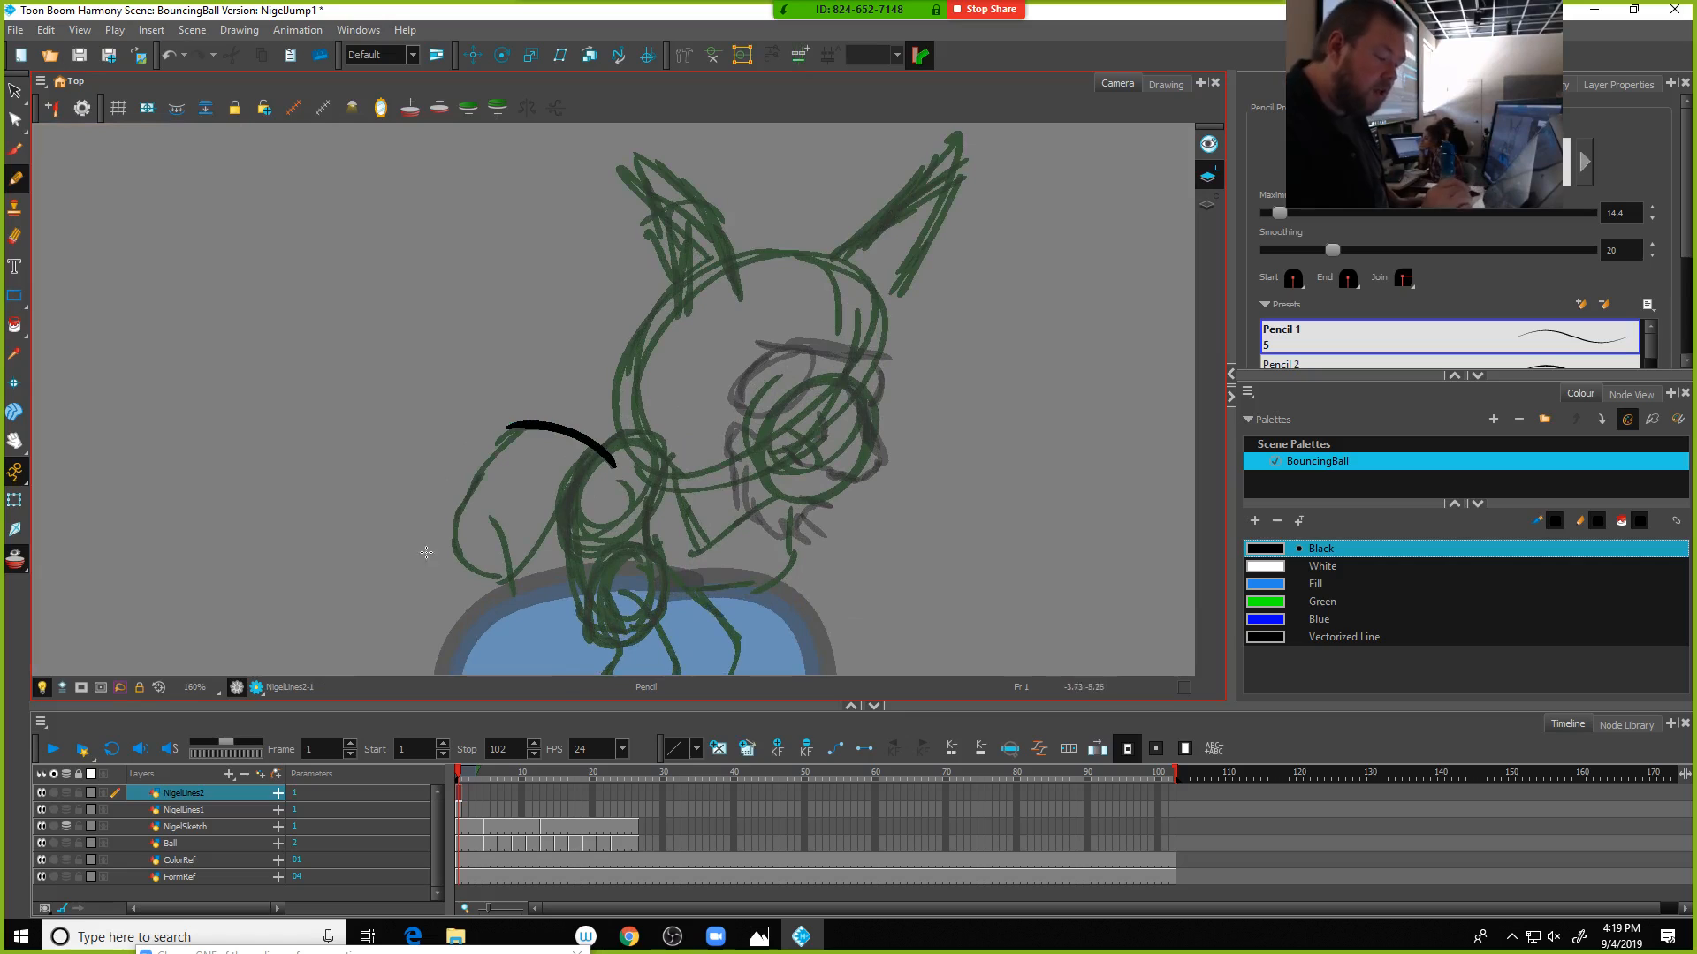
key(ctrl+z)
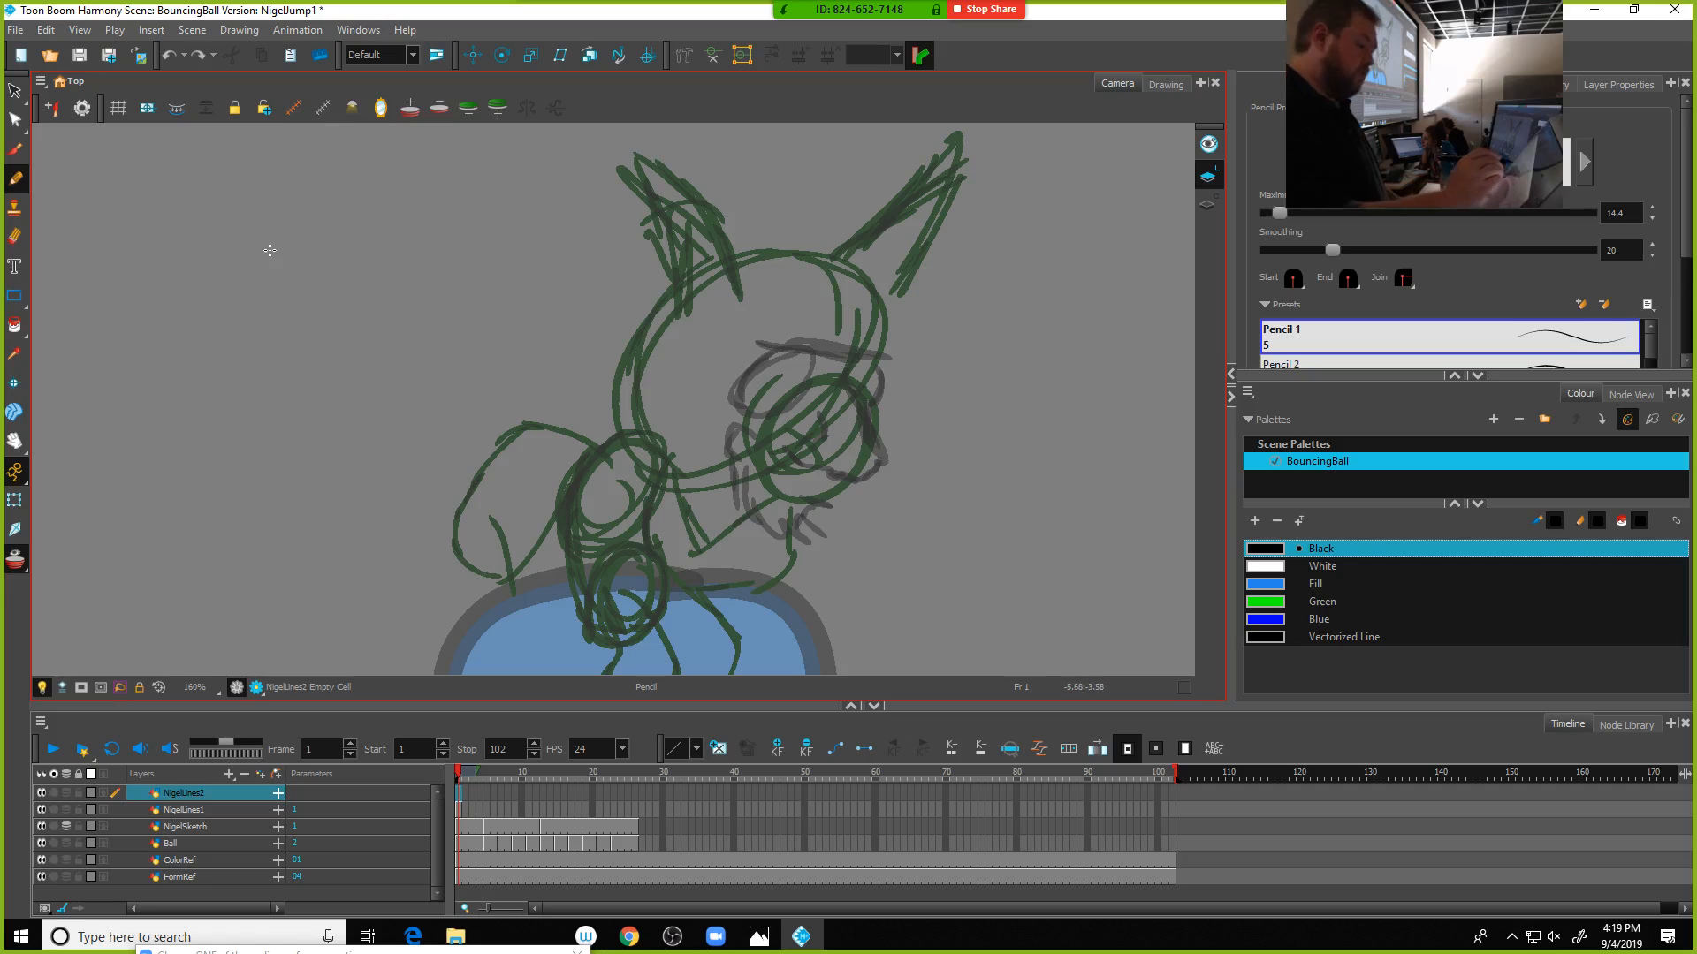
click(17, 93)
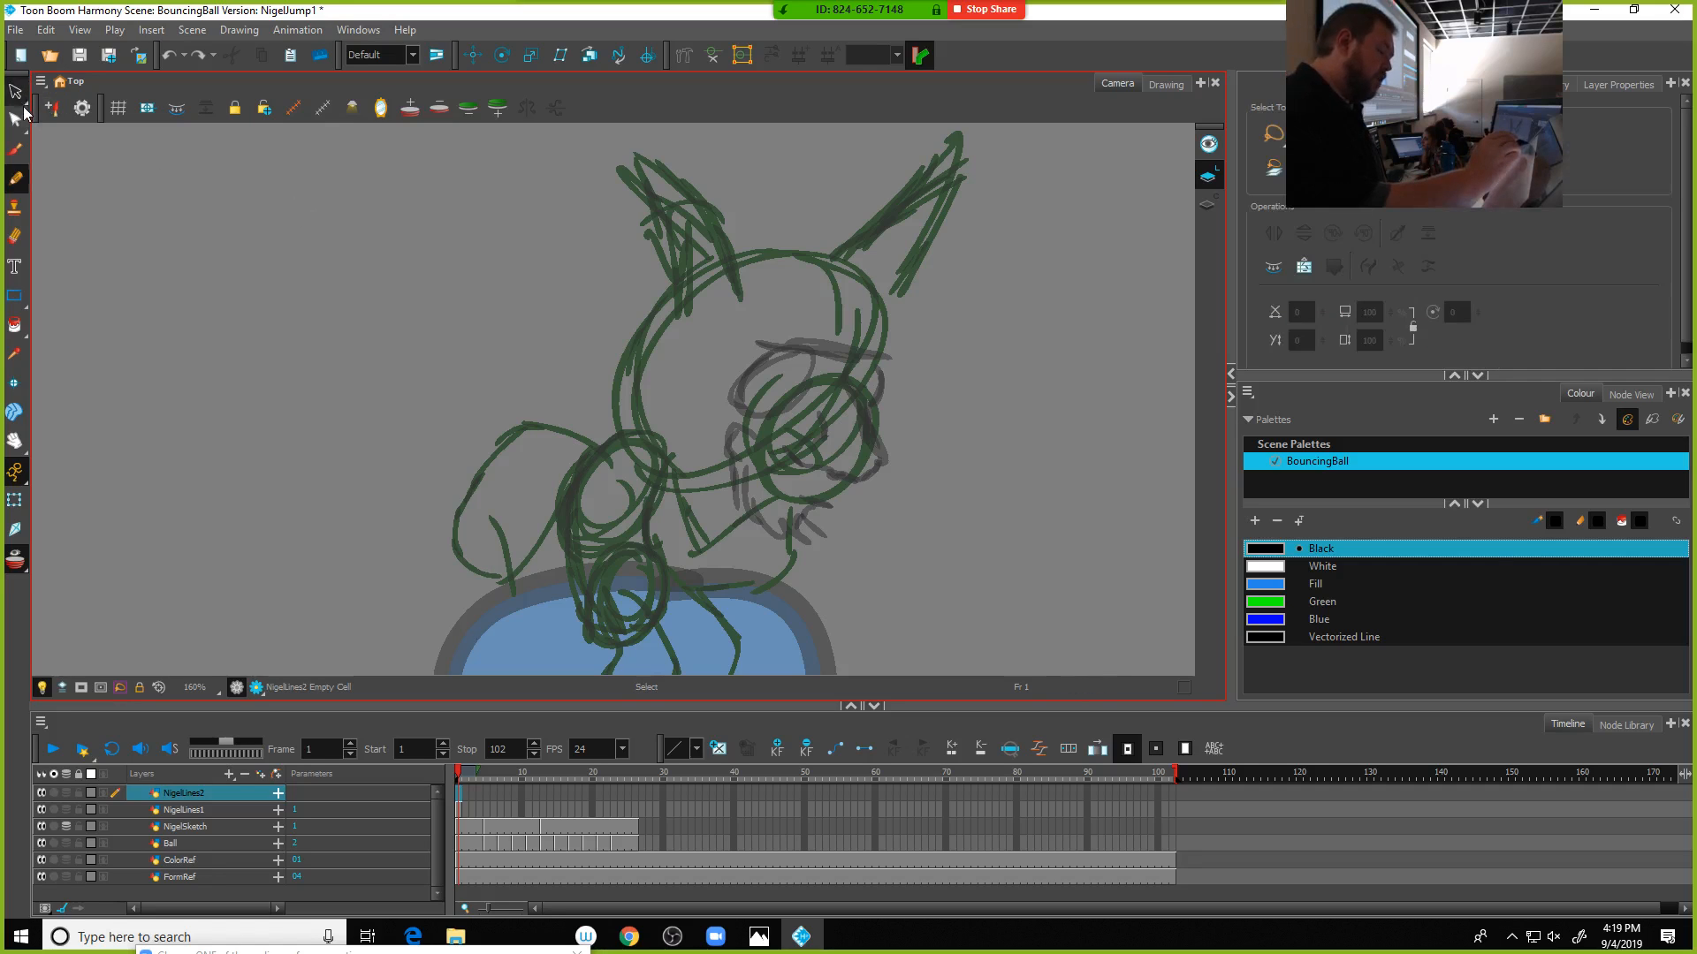
click(21, 95)
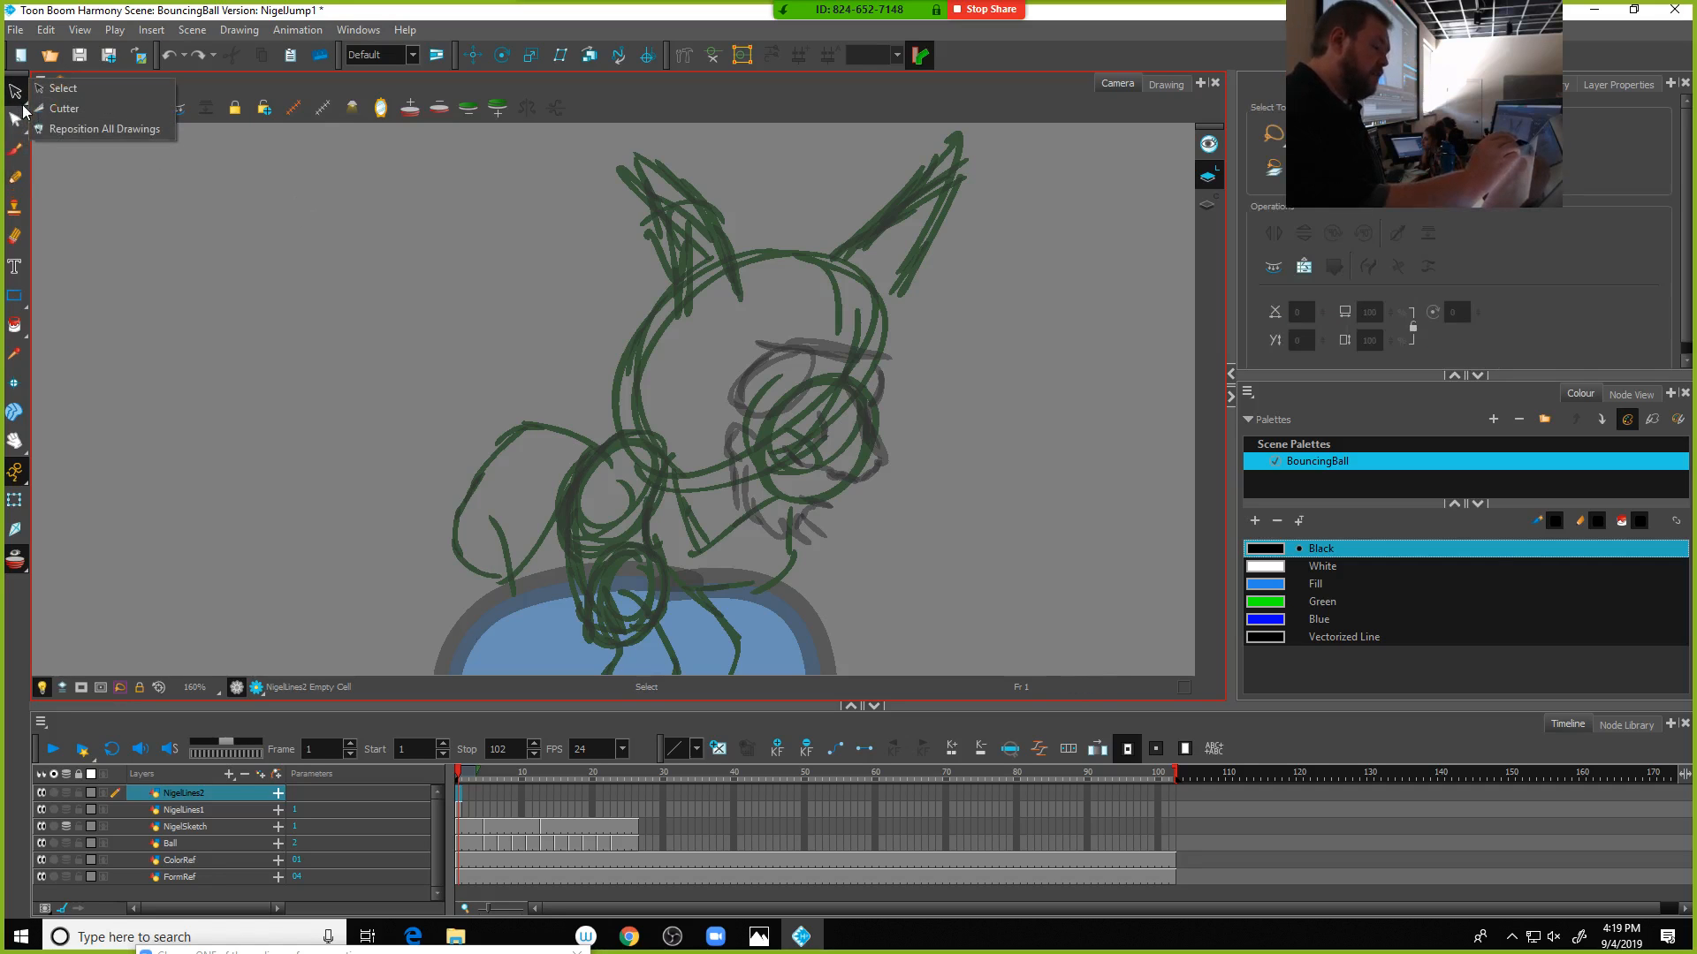
click(83, 115)
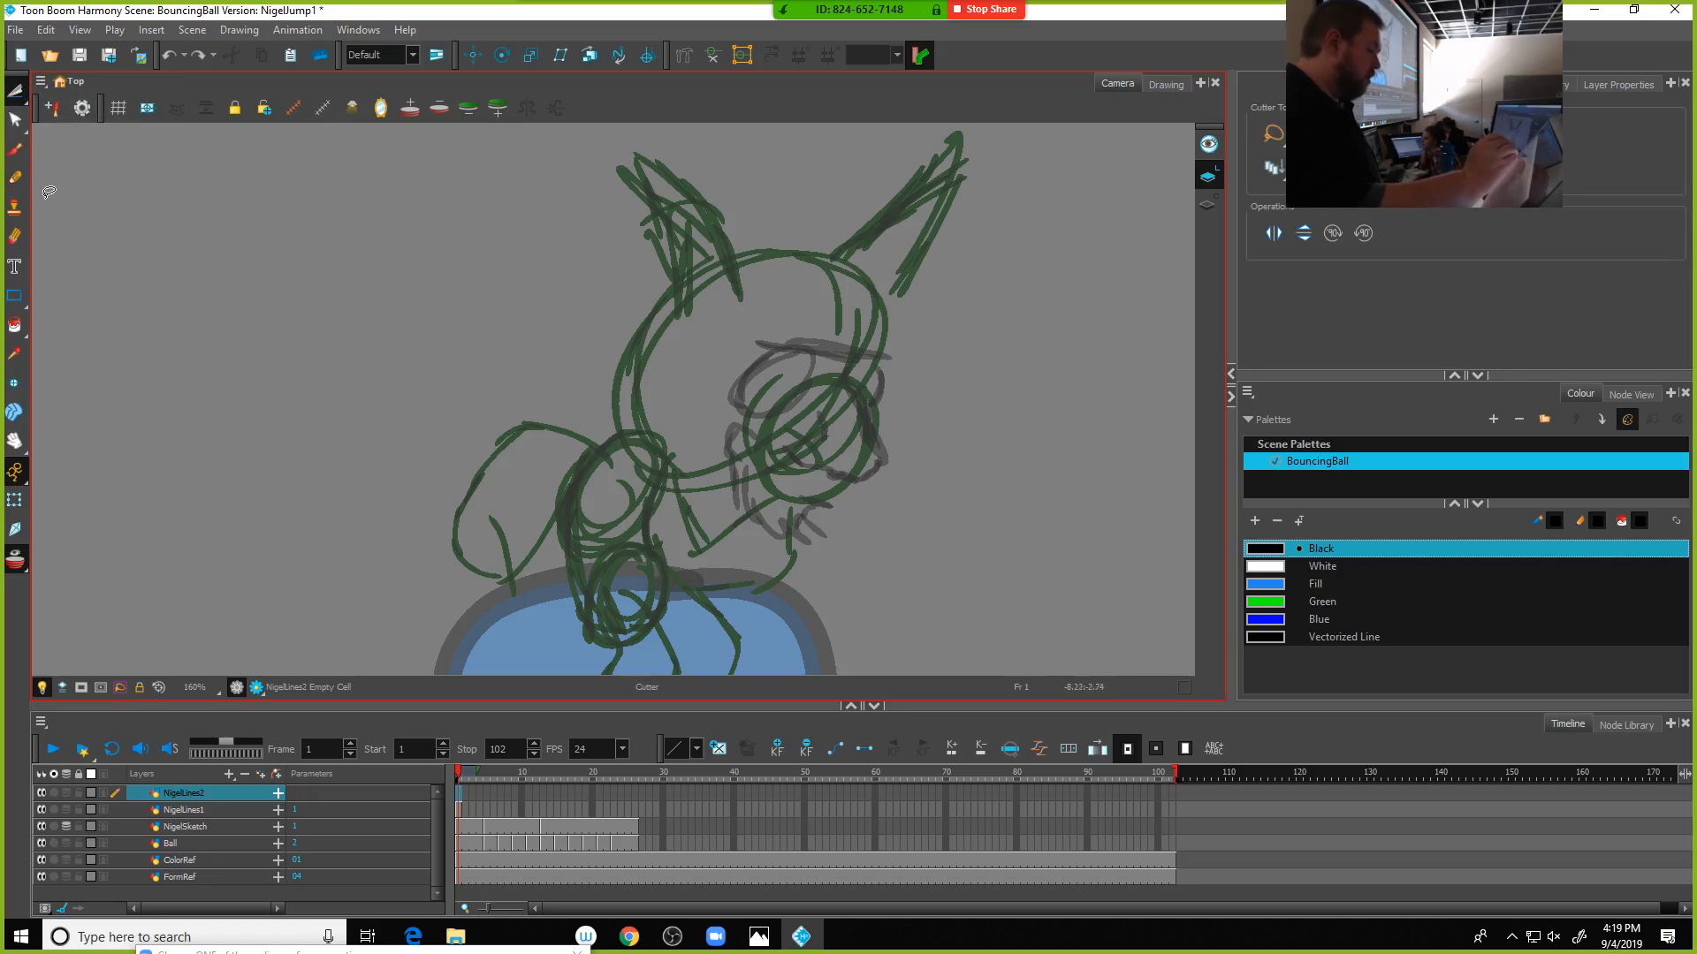
Ink the outline of the rounded shape behind the shoulder on NigelLines2 with overlapping black pencil strokes, undoing a faulty stroke
click(20, 181)
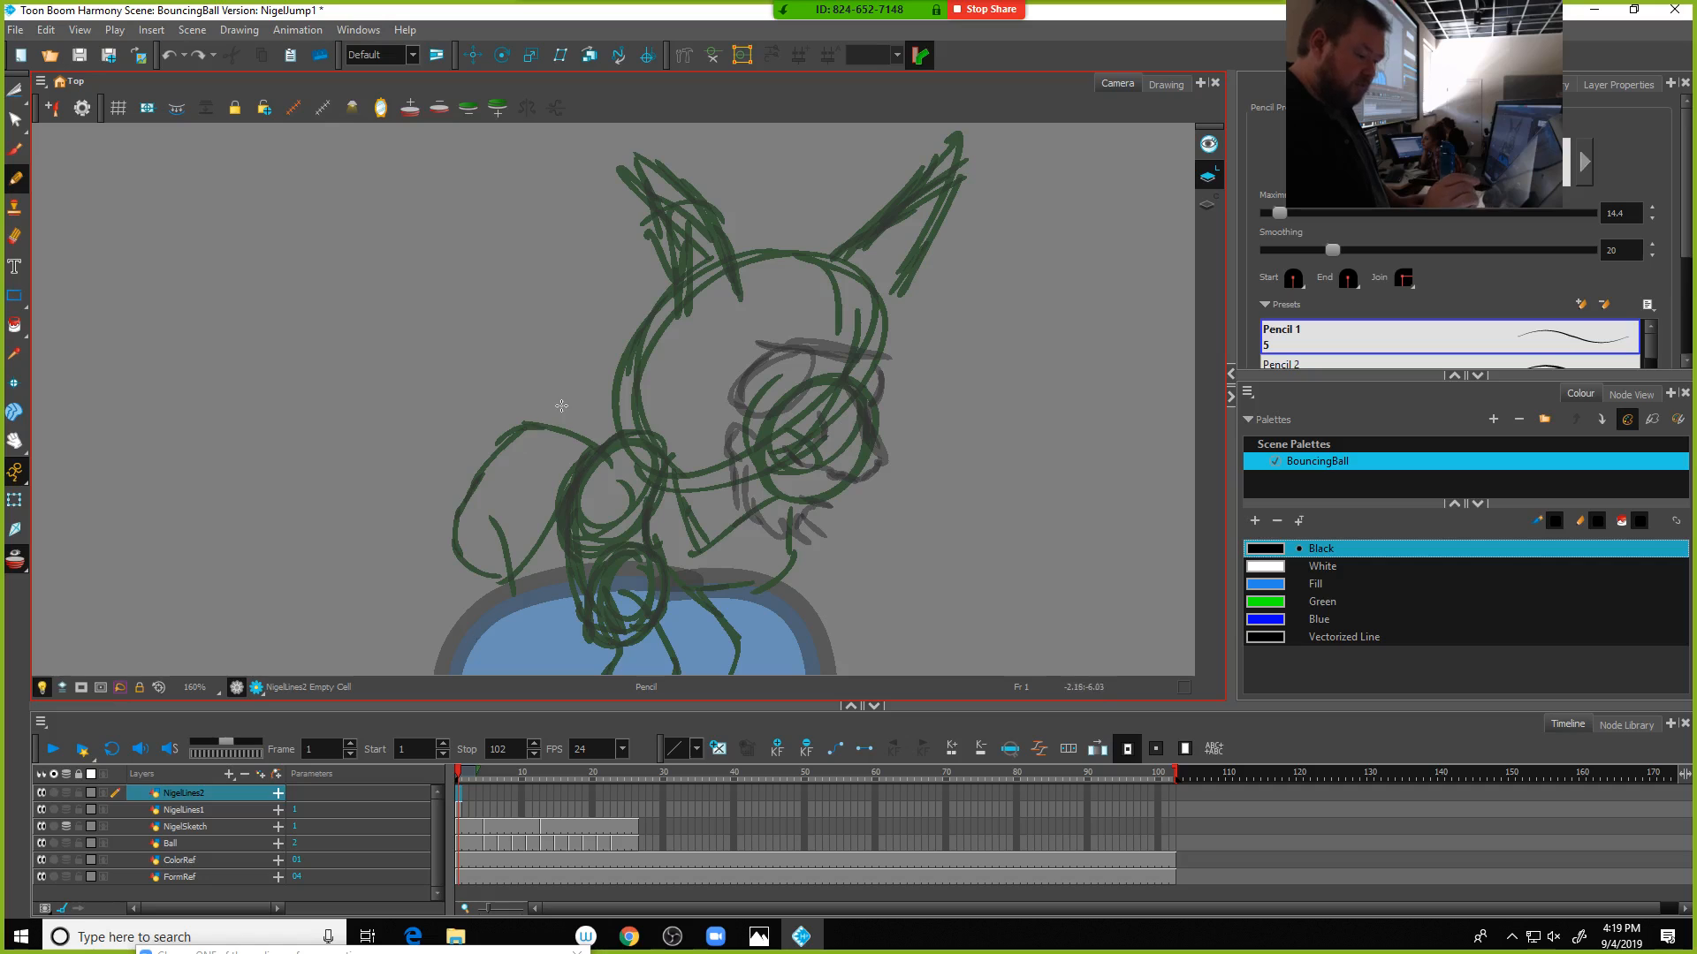
mouse_move(557, 412)
mouse_down()
mouse_move(490, 458)
mouse_move(453, 593)
mouse_up()
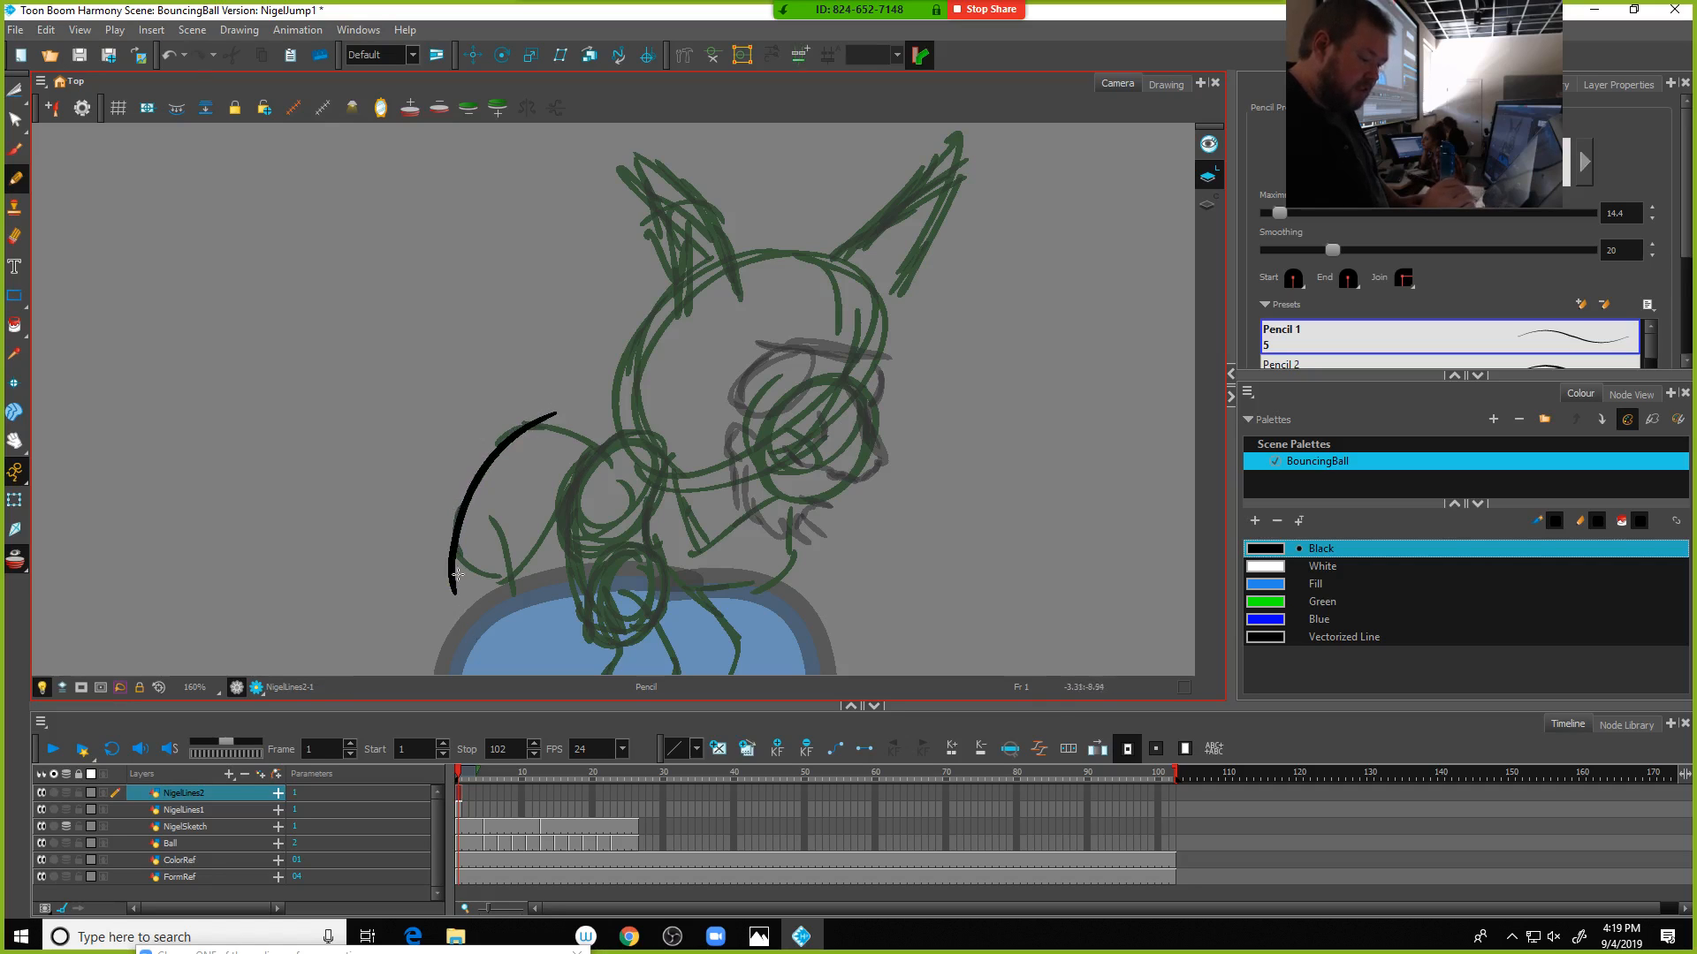
mouse_move(449, 502)
mouse_down()
mouse_move(472, 566)
mouse_move(536, 580)
mouse_move(509, 582)
mouse_move(605, 458)
mouse_move(533, 423)
mouse_move(480, 425)
mouse_move(555, 427)
mouse_move(621, 484)
mouse_up()
key(ctrl+z)
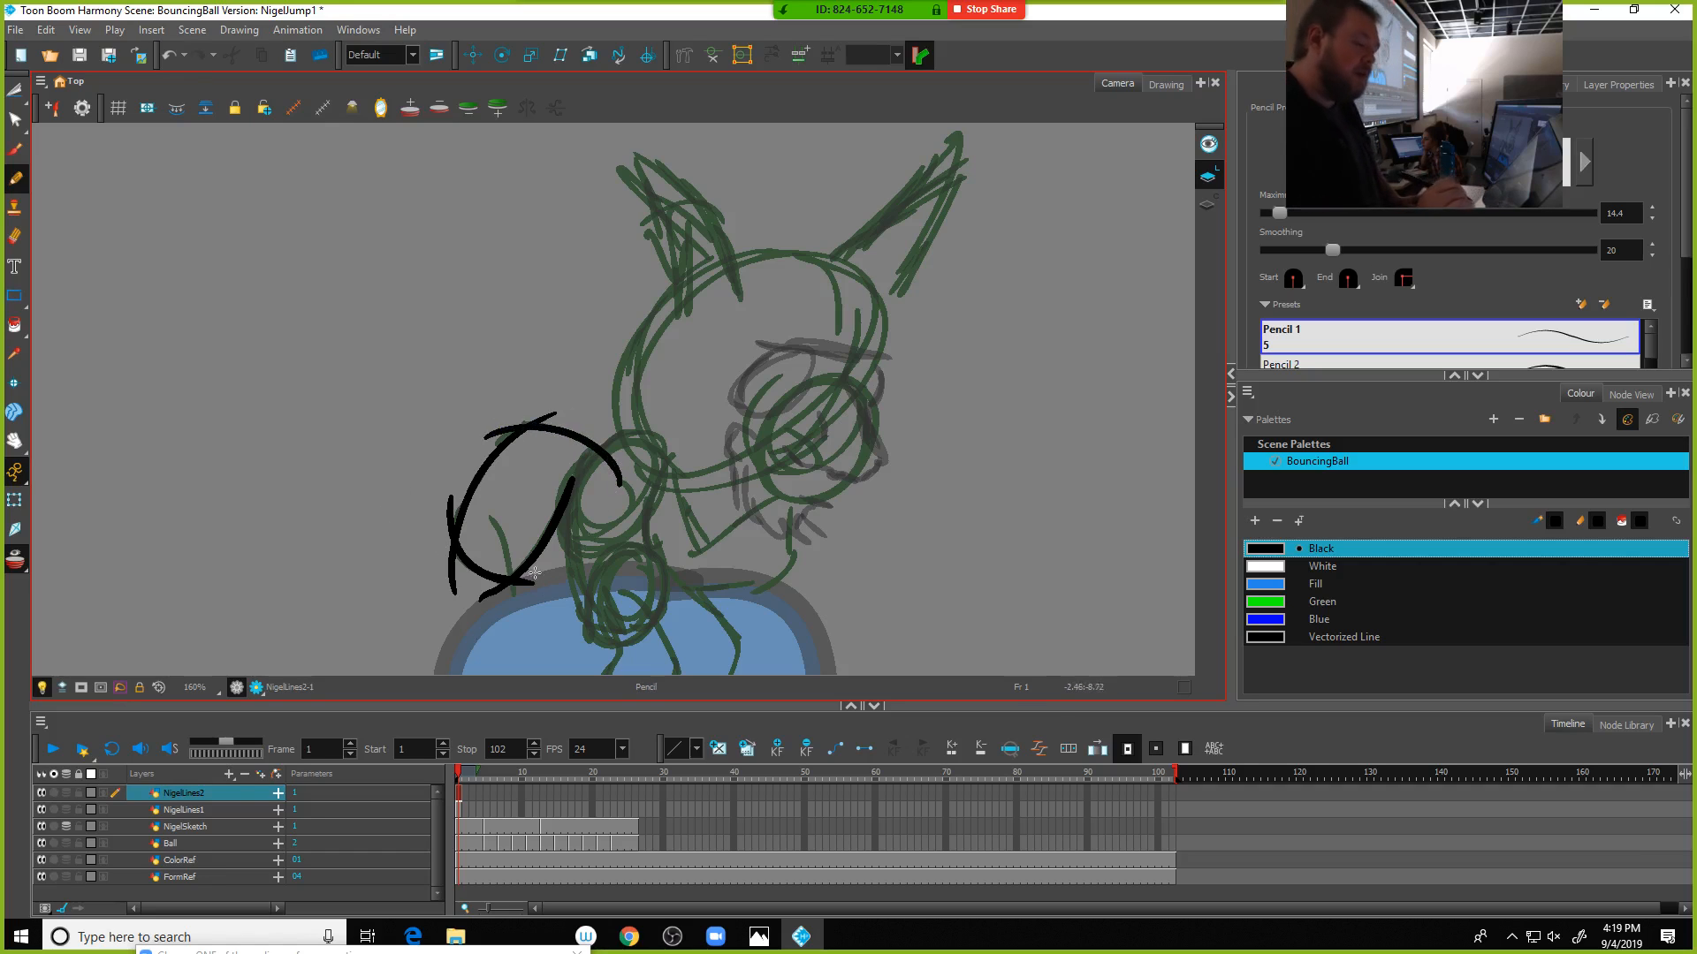
Trim the overshooting stroke ends at the upper and lower corners of the rounded outline with the Cutter
key(alt+t)
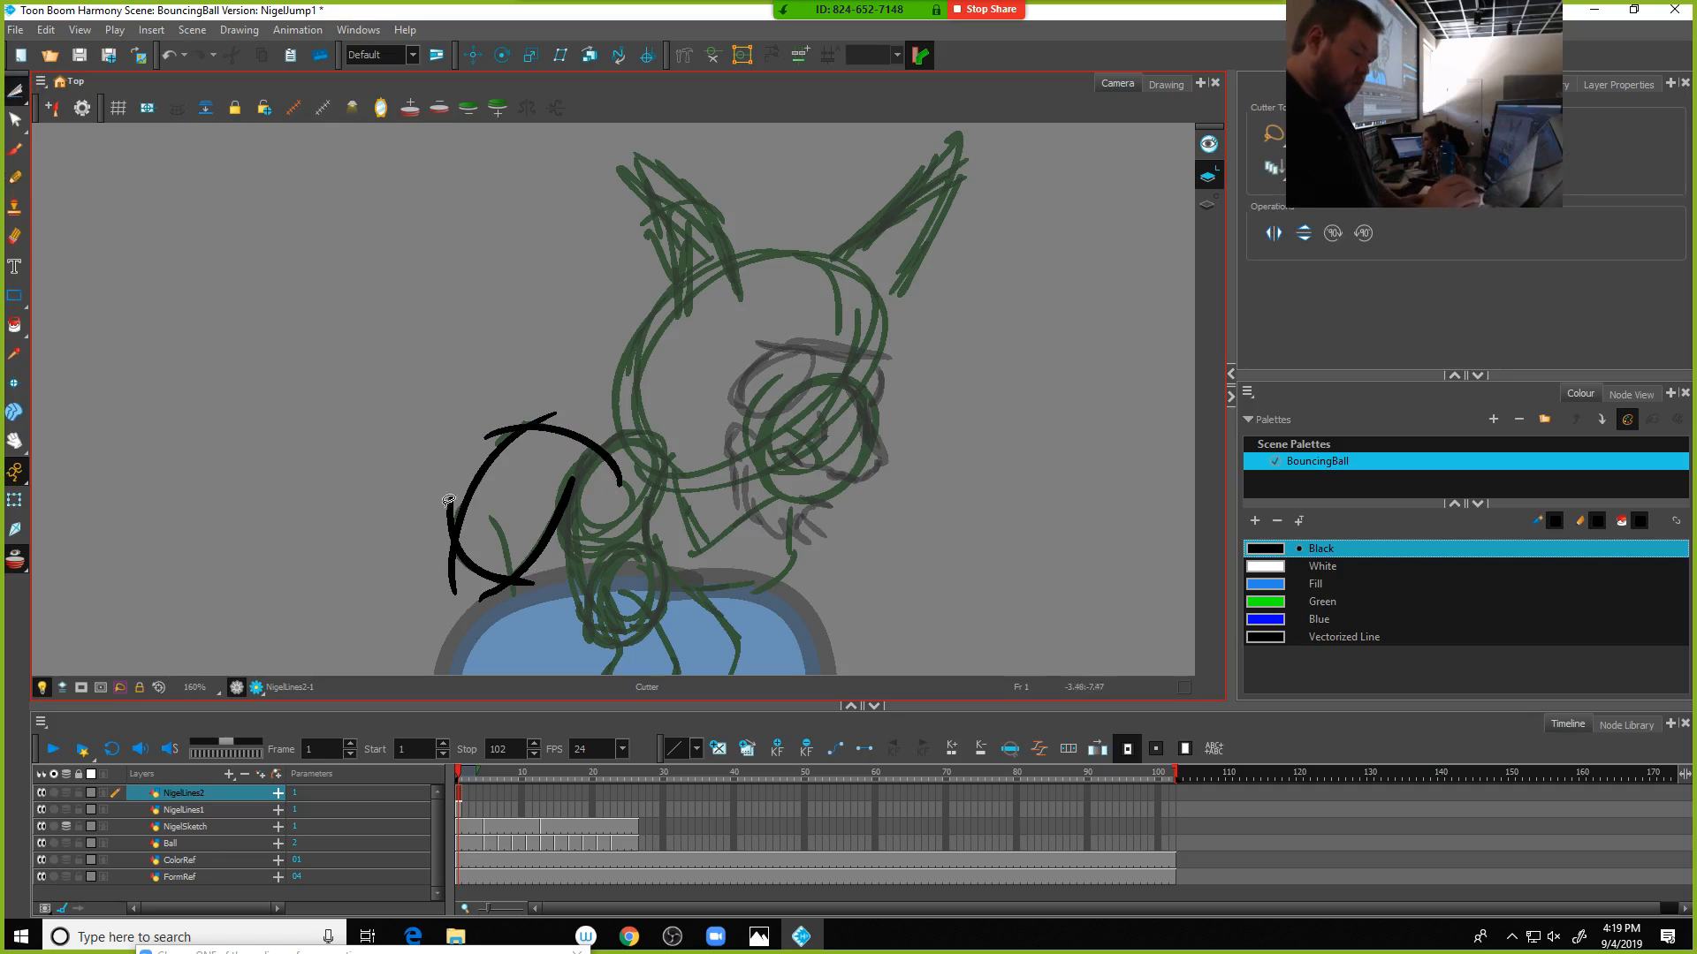
mouse_move(448, 500)
mouse_down()
mouse_move(519, 405)
mouse_move(573, 420)
mouse_up()
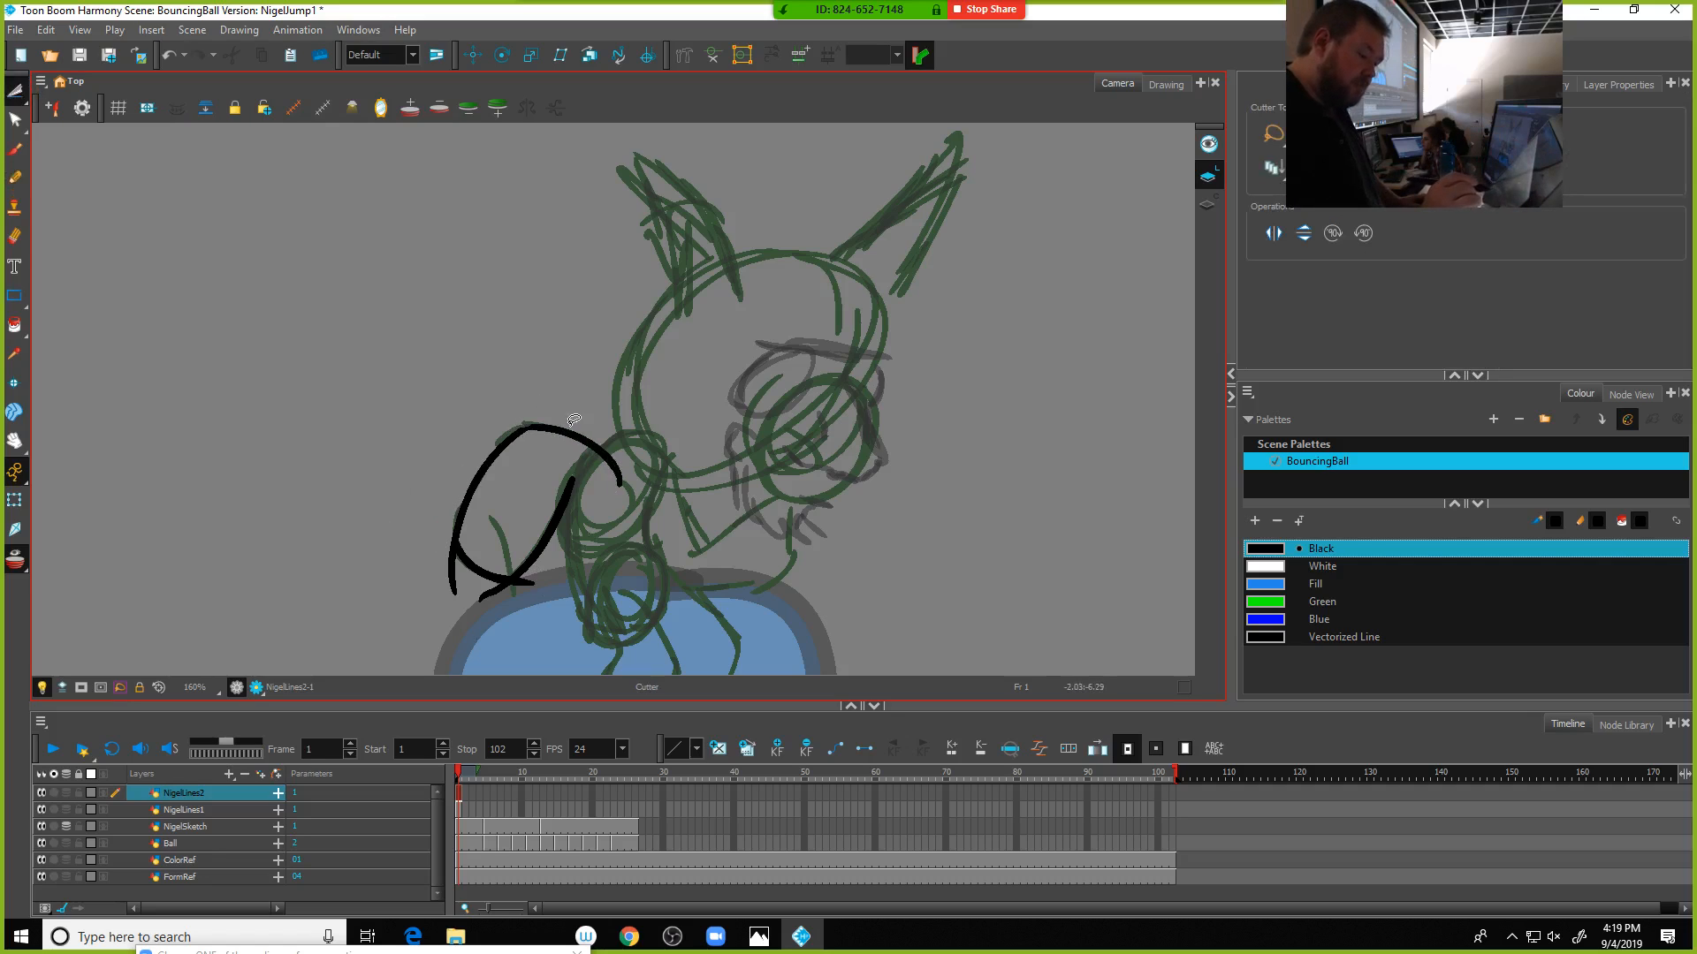
mouse_move(462, 571)
mouse_down()
mouse_move(527, 599)
mouse_move(543, 646)
mouse_move(538, 587)
mouse_move(520, 591)
mouse_move(562, 549)
mouse_up()
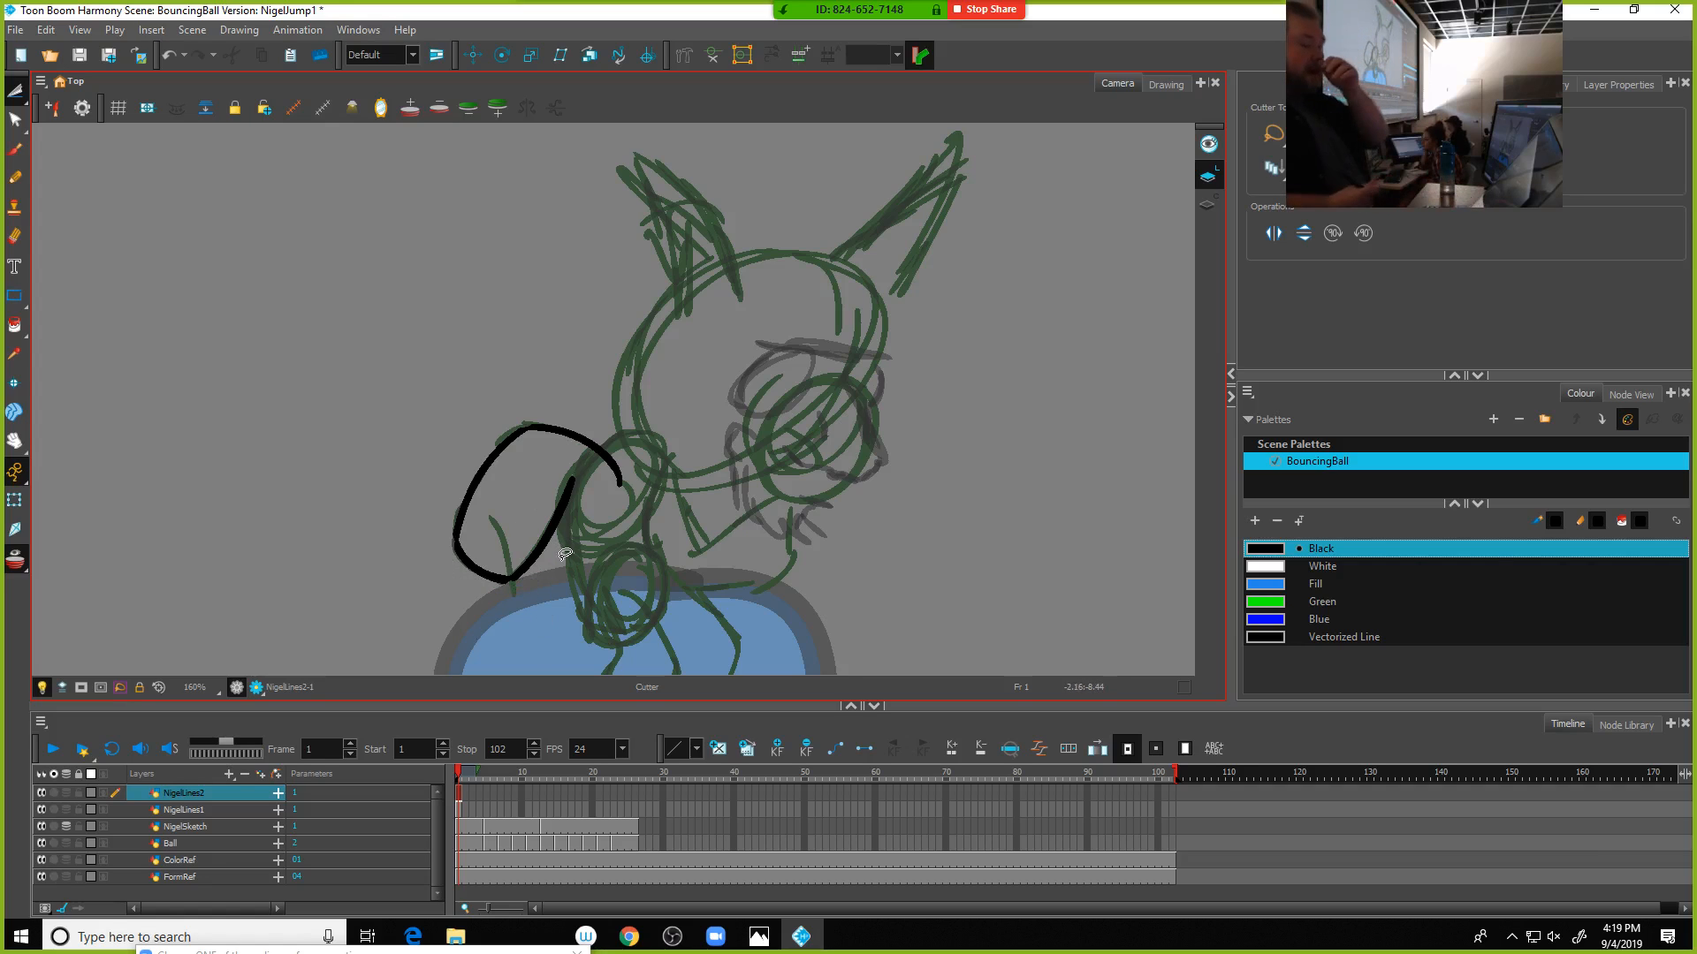
Ink the short curve inside the lower part of the rounded shape with the Pencil tool
click(17, 177)
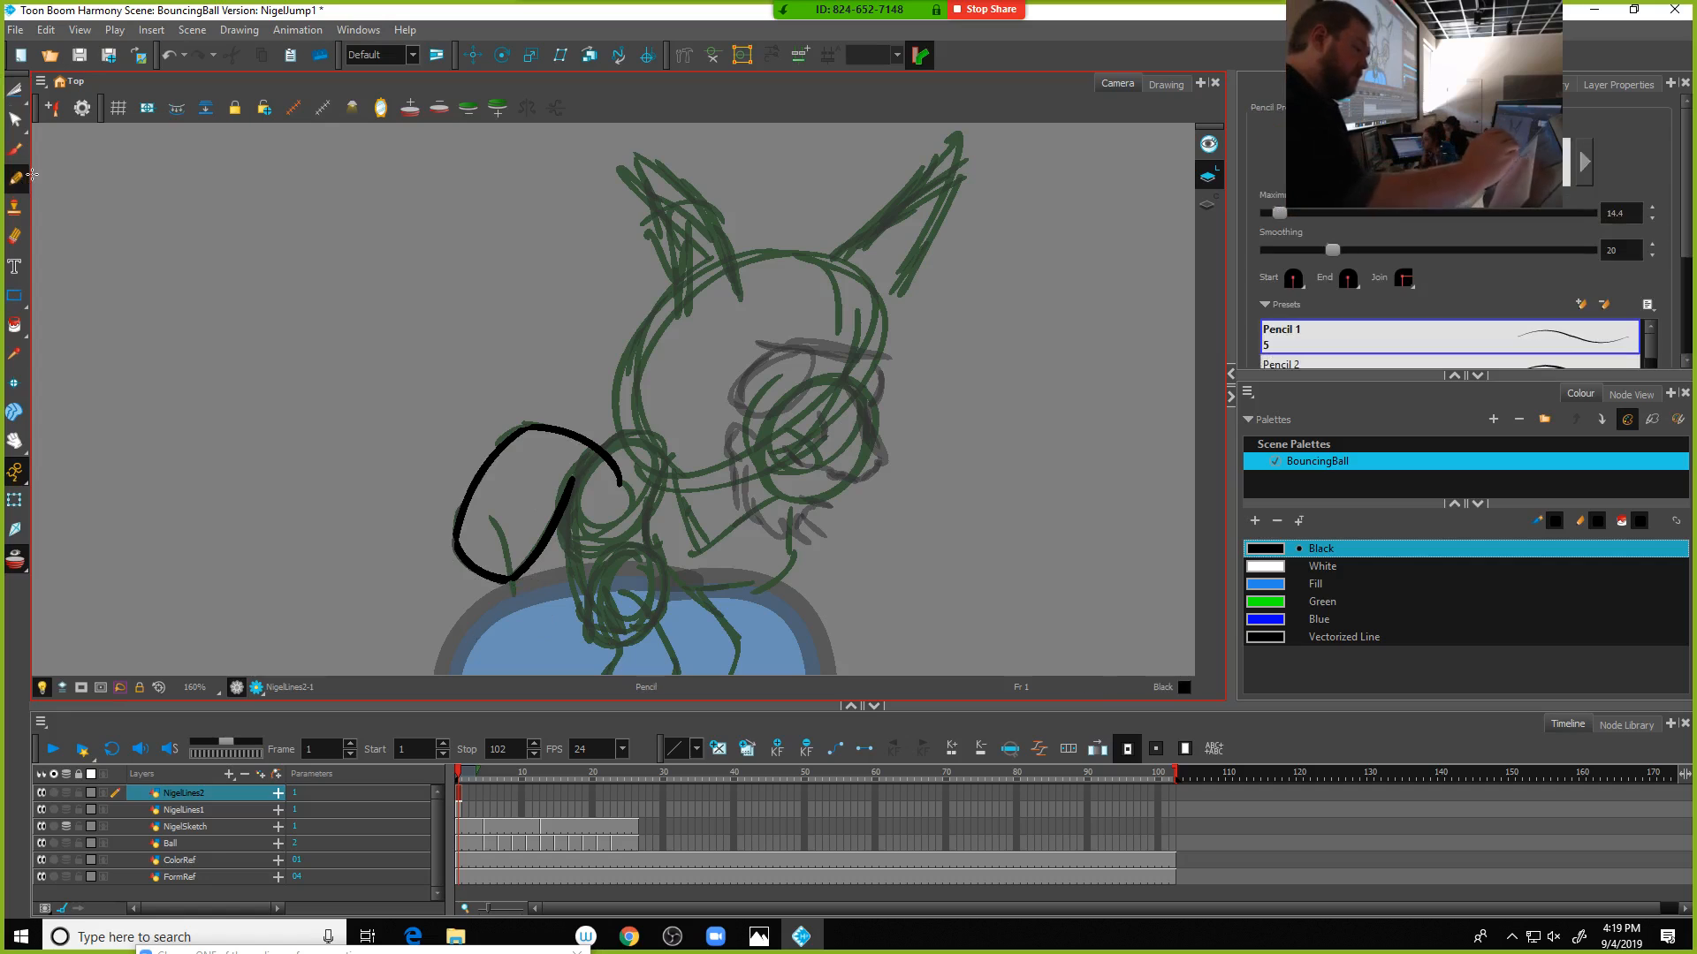
drag(490, 520, 519, 573)
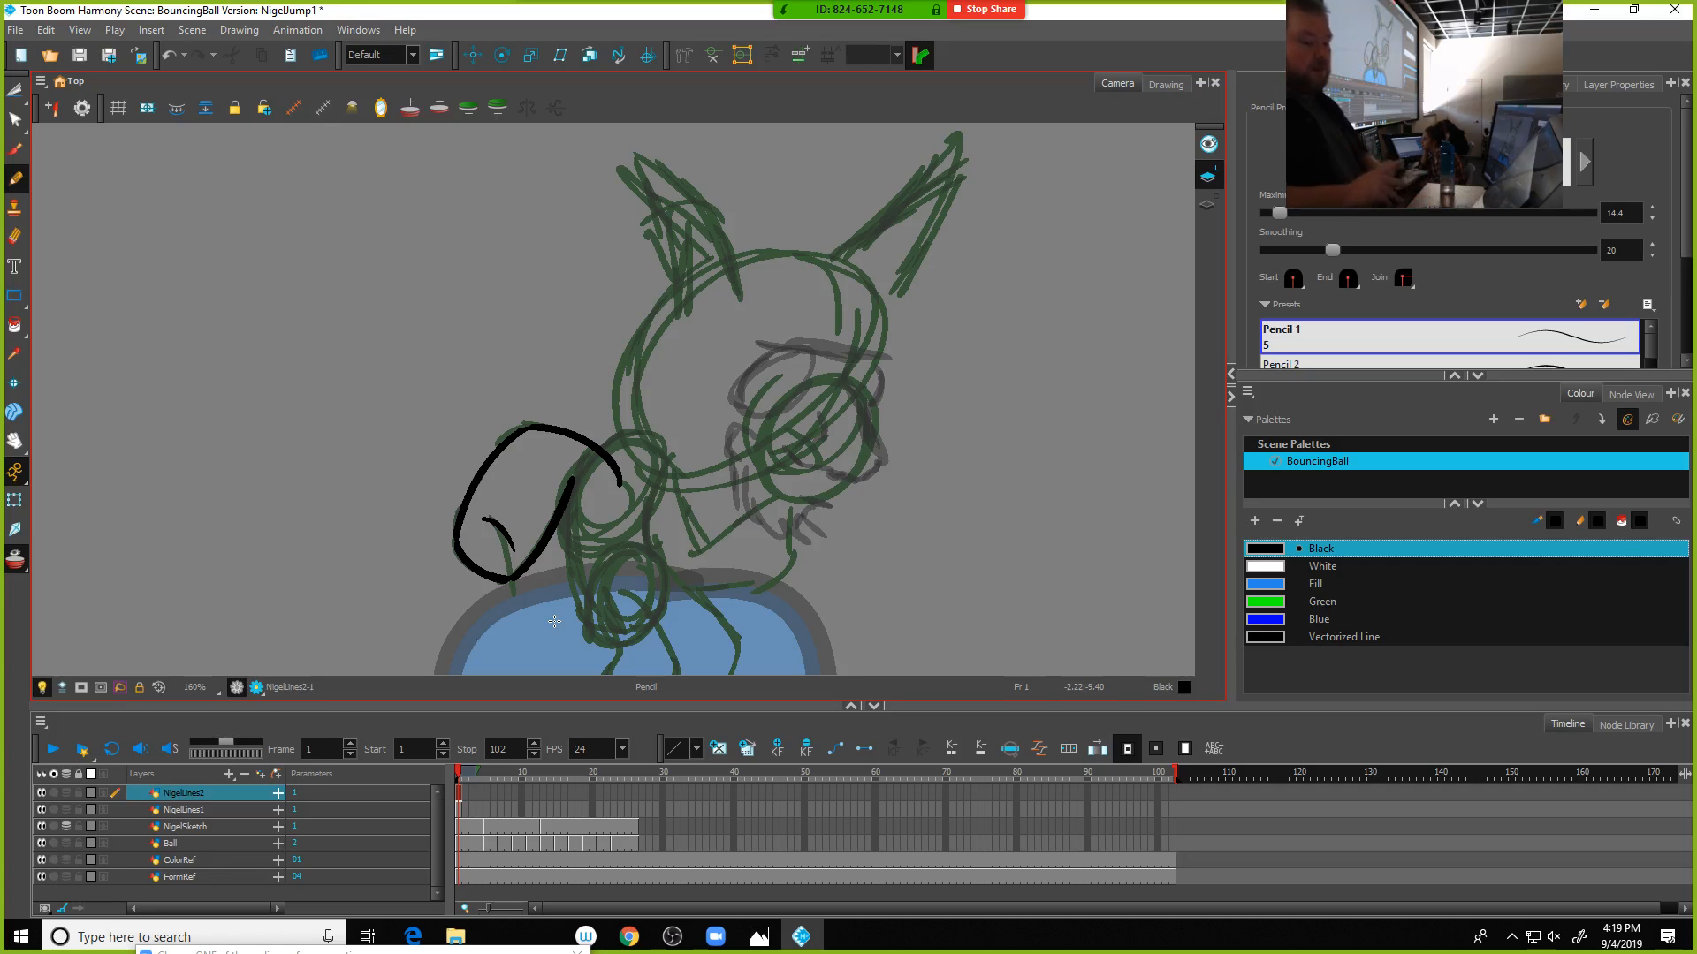
scroll(550, 486, up, 5)
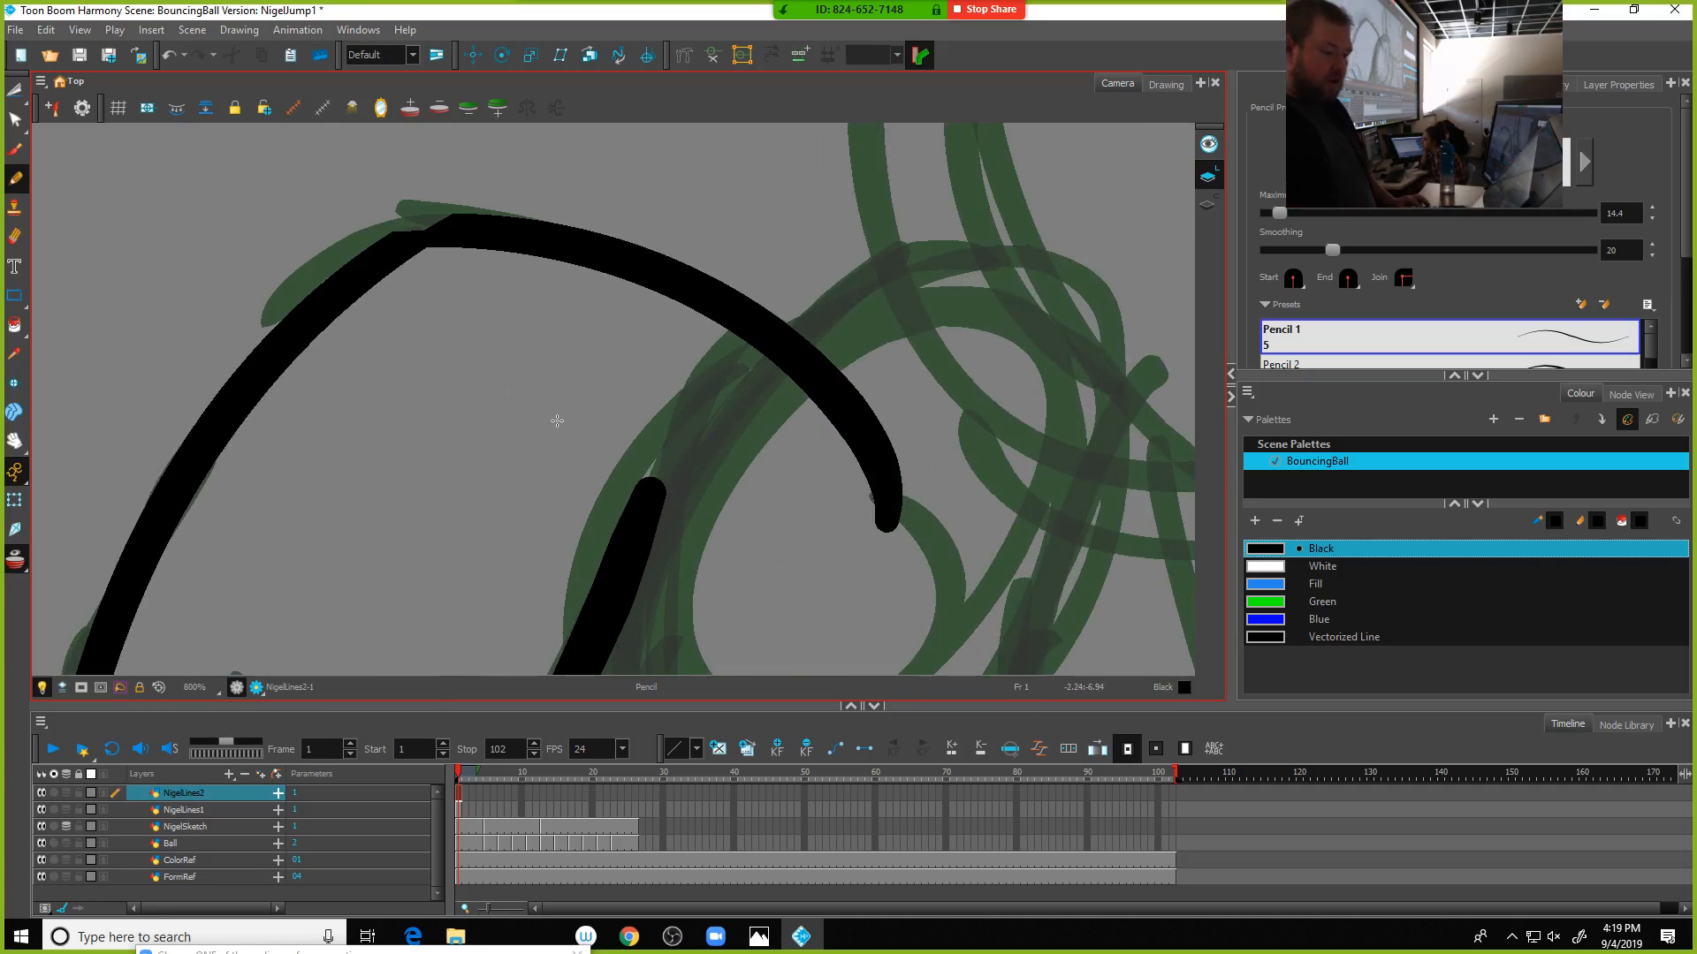
scroll(439, 230, down, 4)
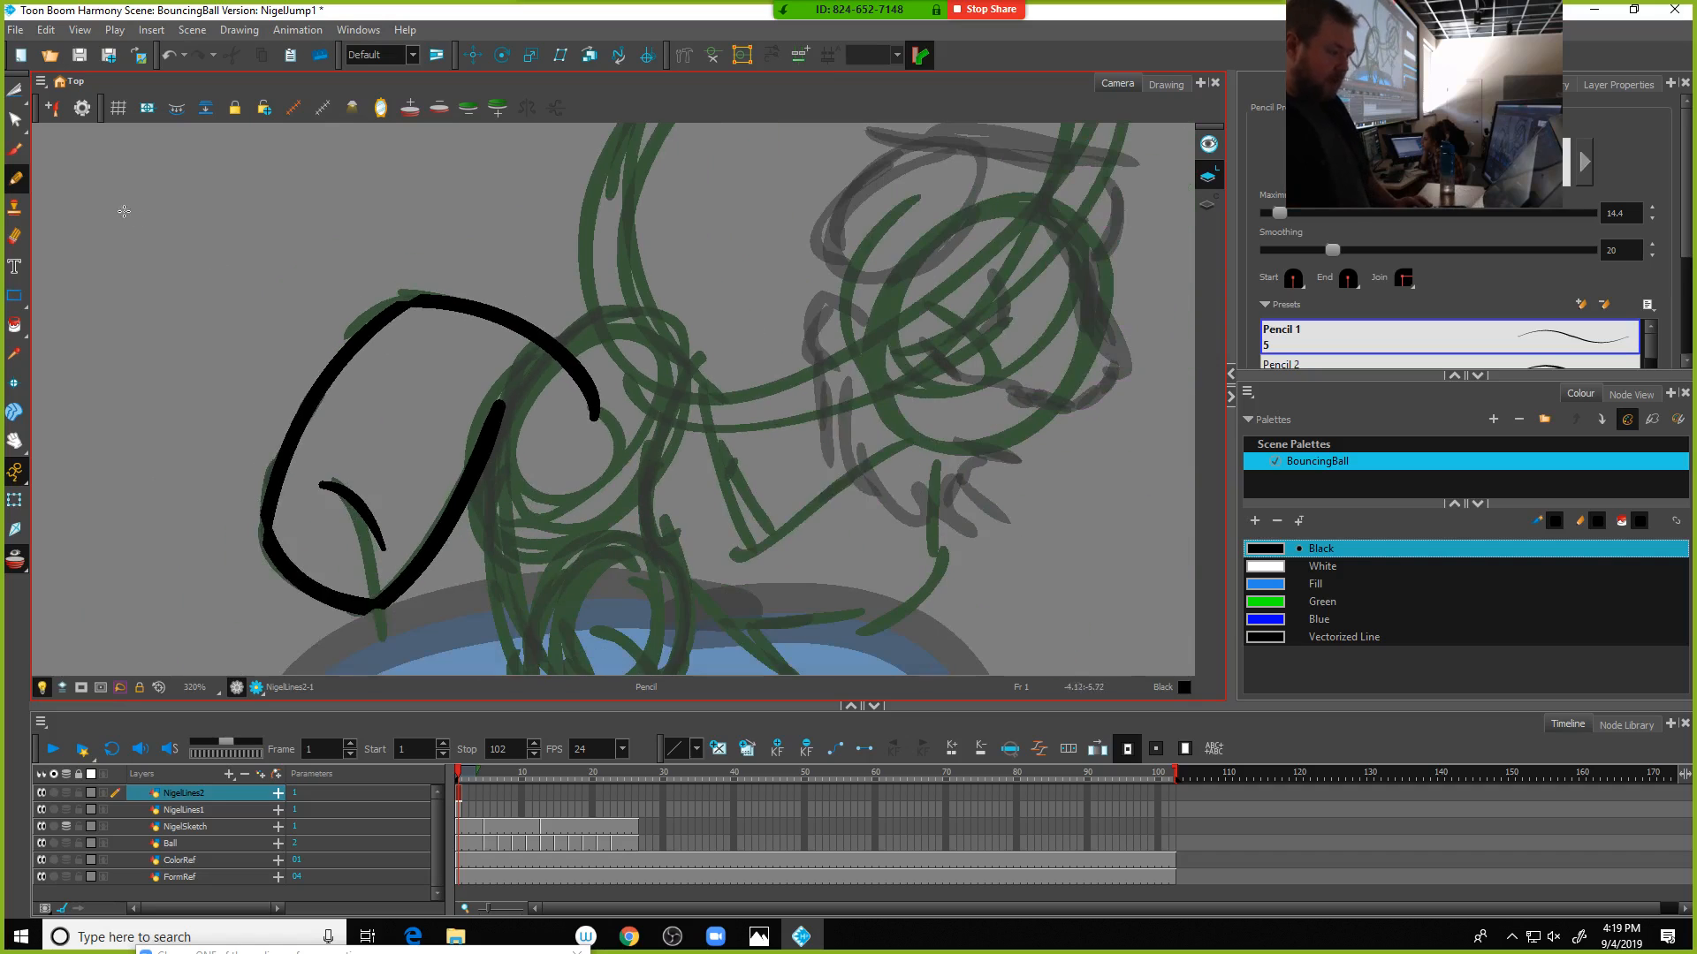
Select the two upper outline strokes of the rounded shape and try merging them into one pencil line
click(20, 118)
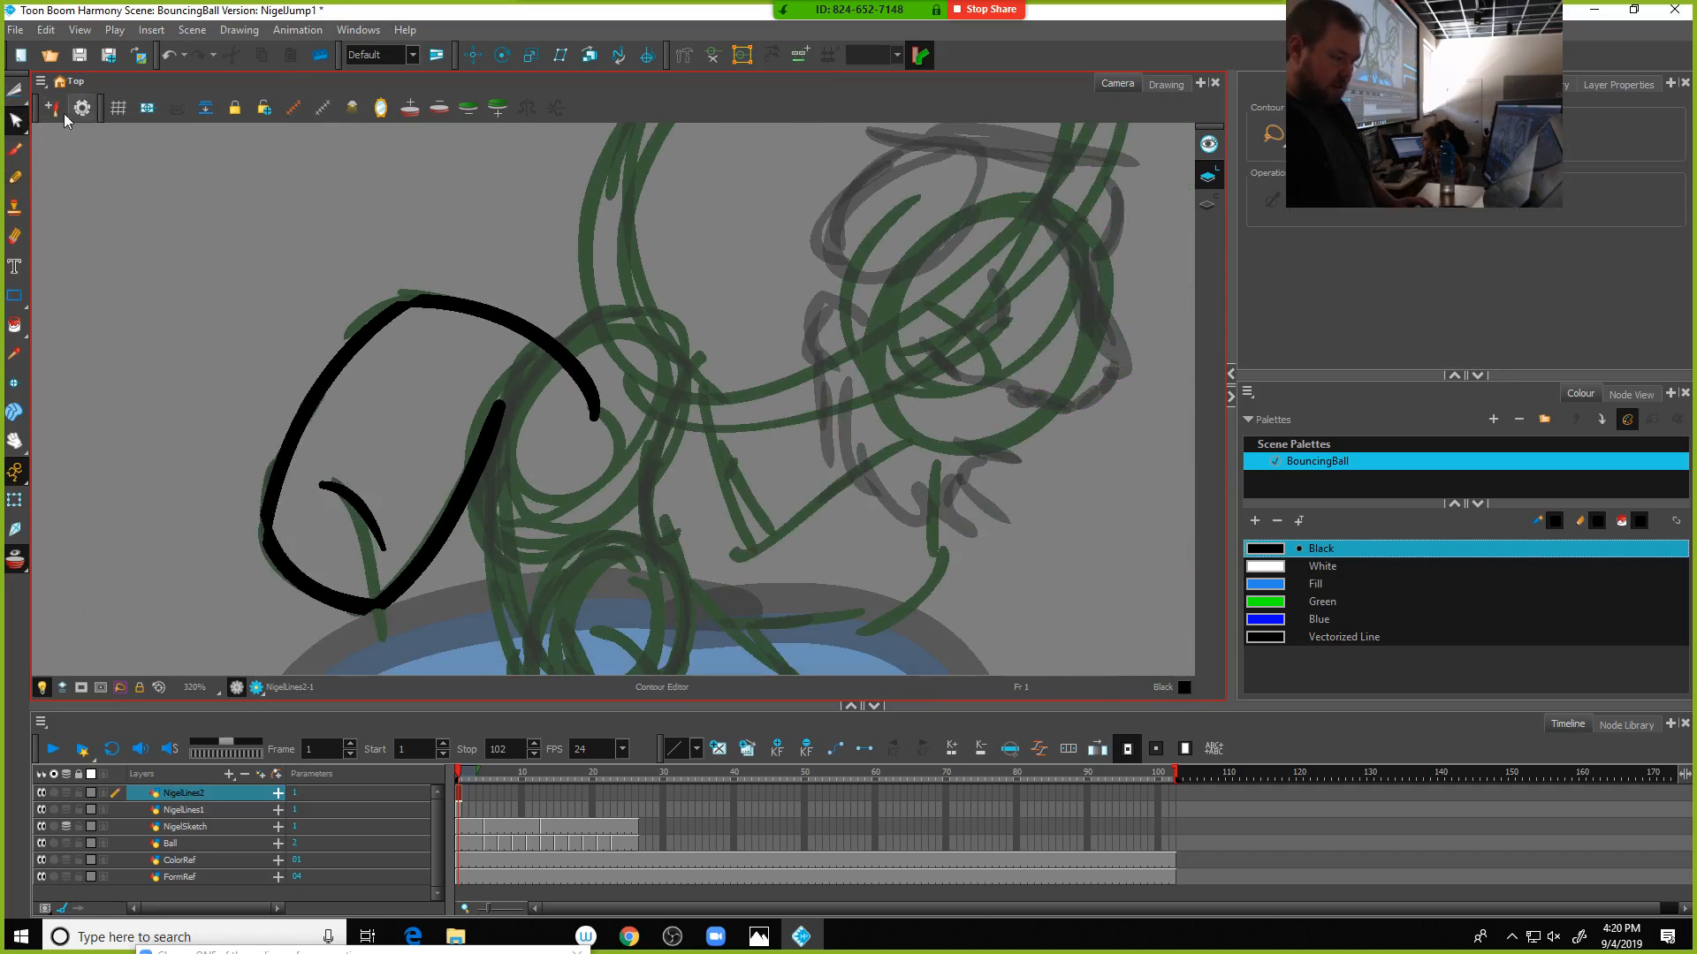
click(23, 107)
click(60, 87)
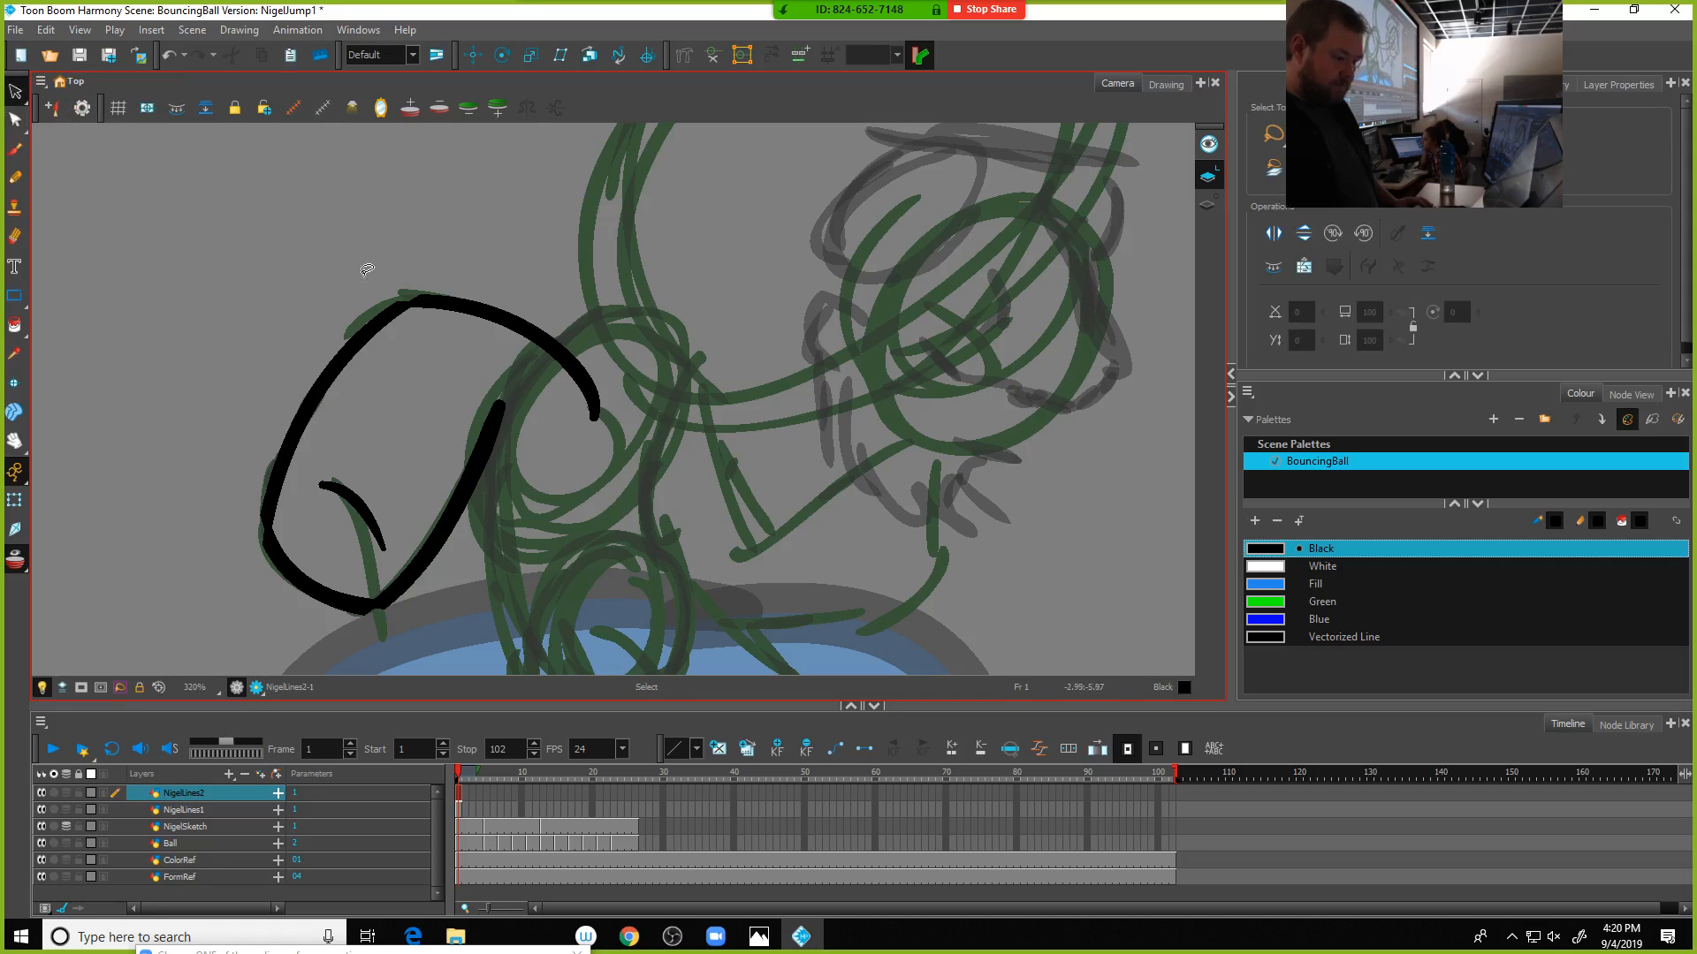
click(483, 295)
click(361, 342)
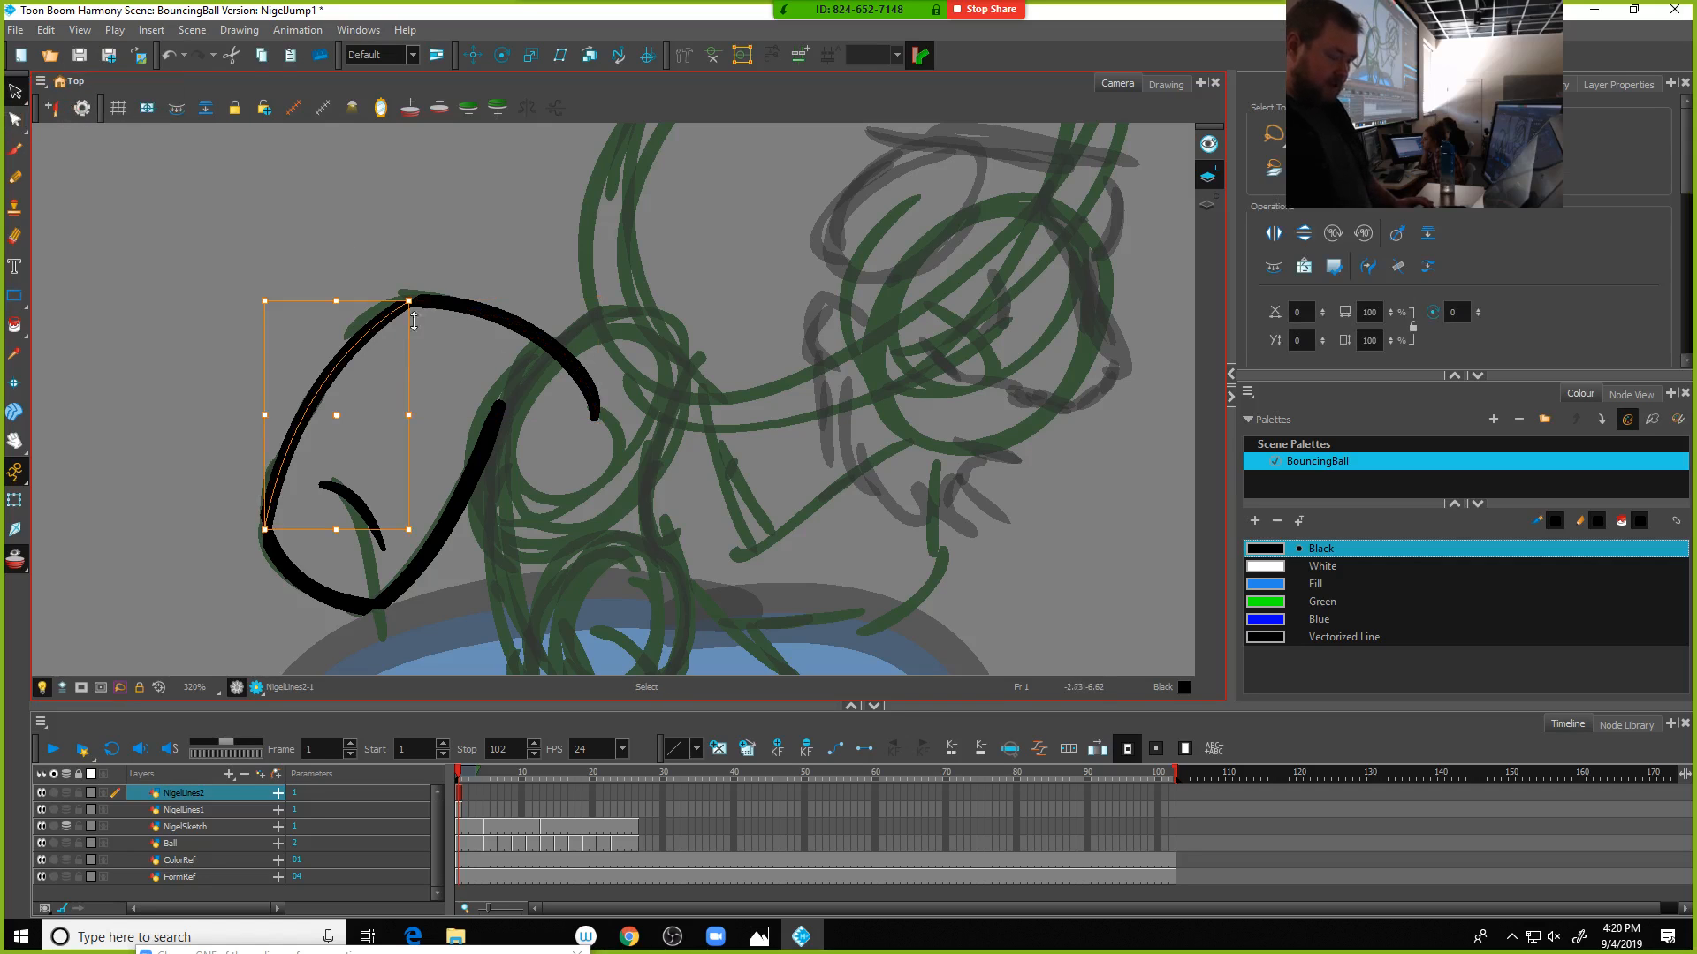
shift+click(460, 307)
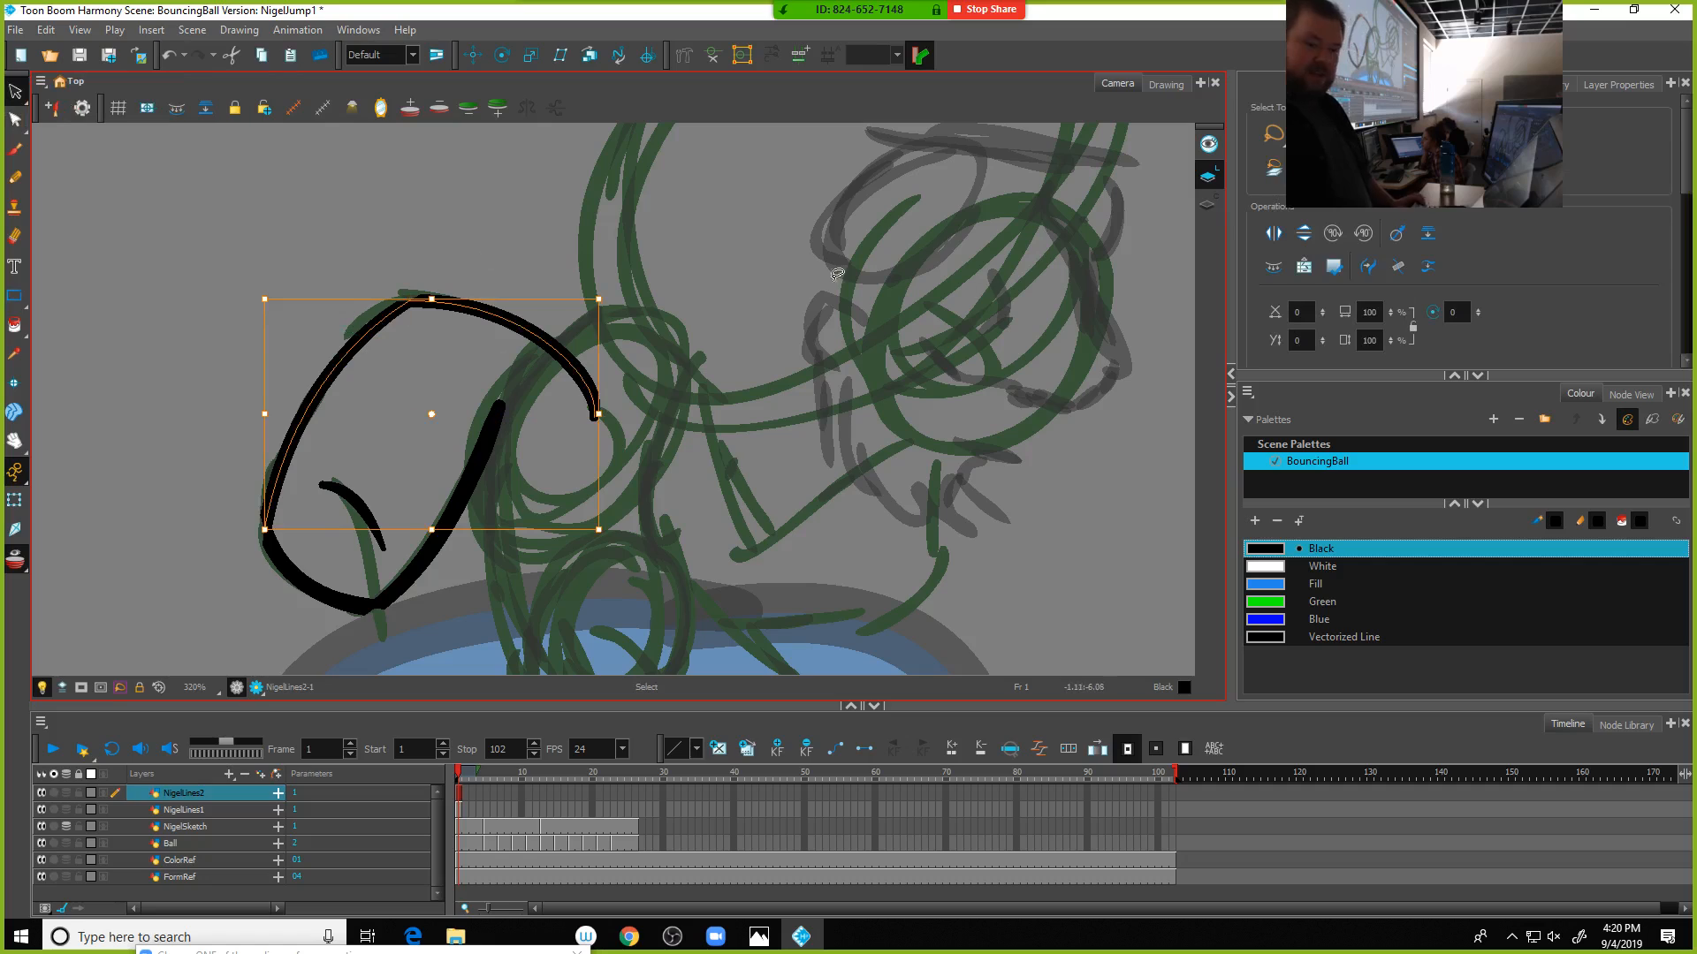
click(1399, 267)
click(1399, 269)
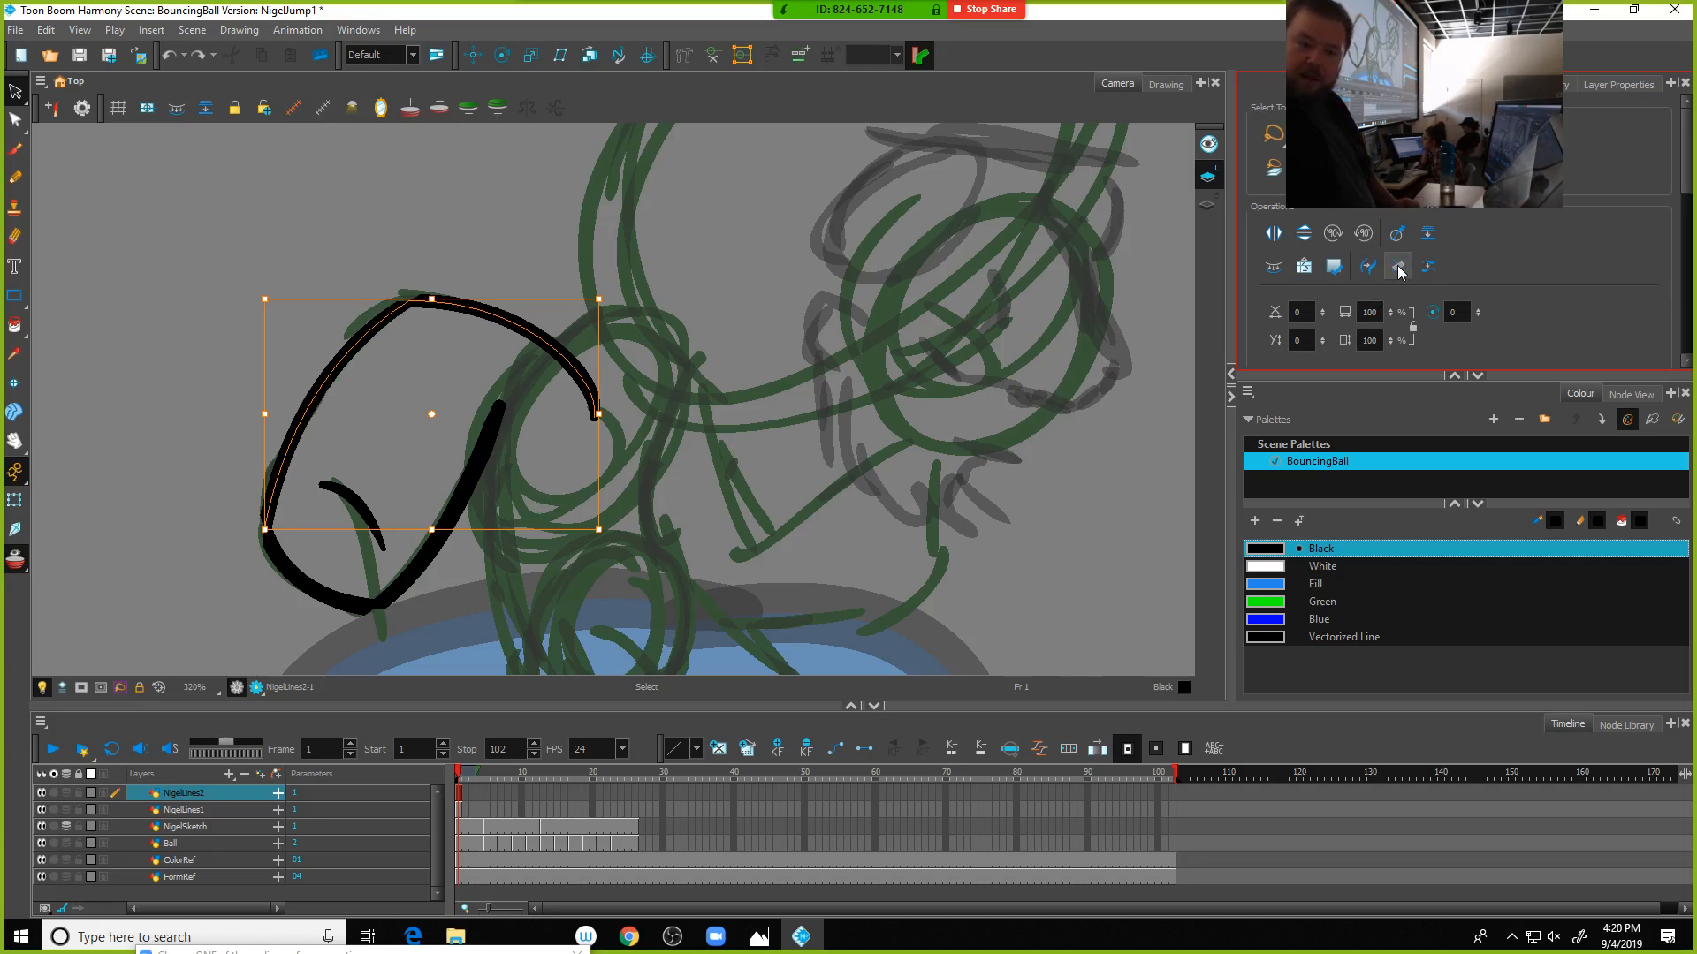
Delete the short black inner curve from the rounded shape, and reselect frame 1 of NigelLines2 only
mouse_move(318, 262)
mouse_down()
mouse_move(180, 676)
mouse_move(636, 363)
mouse_move(610, 340)
mouse_up()
mouse_move(646, 245)
mouse_down()
mouse_move(151, 490)
mouse_move(609, 544)
mouse_up()
click(352, 505)
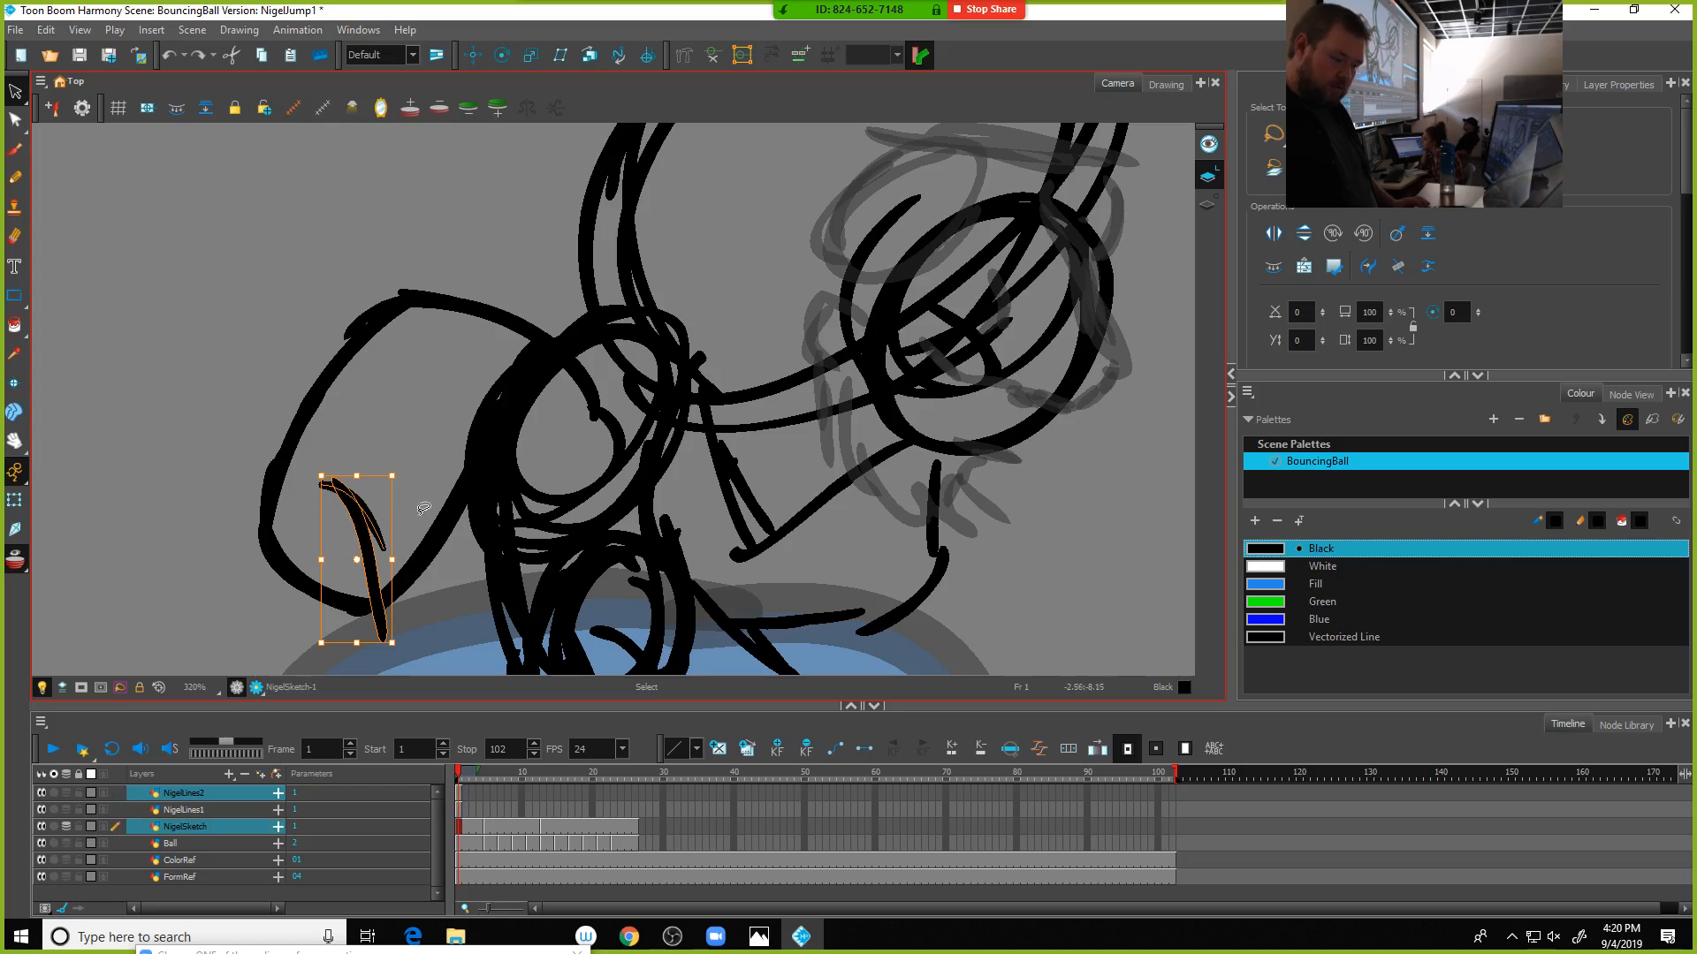
key(Delete)
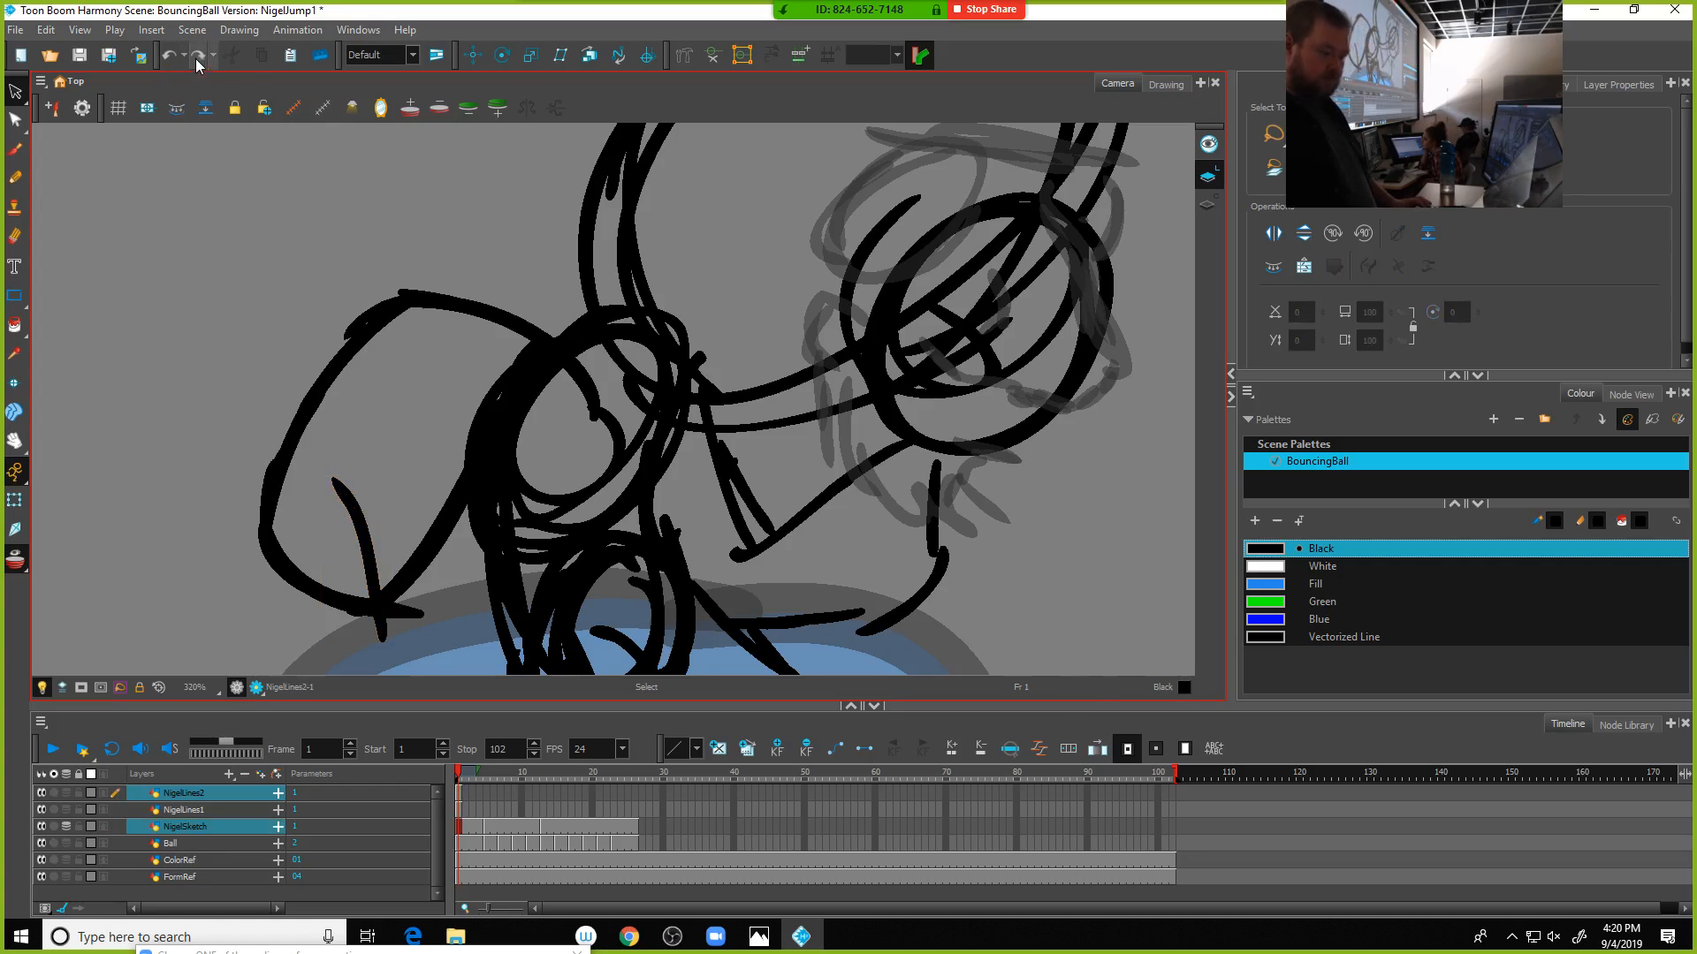
click(463, 793)
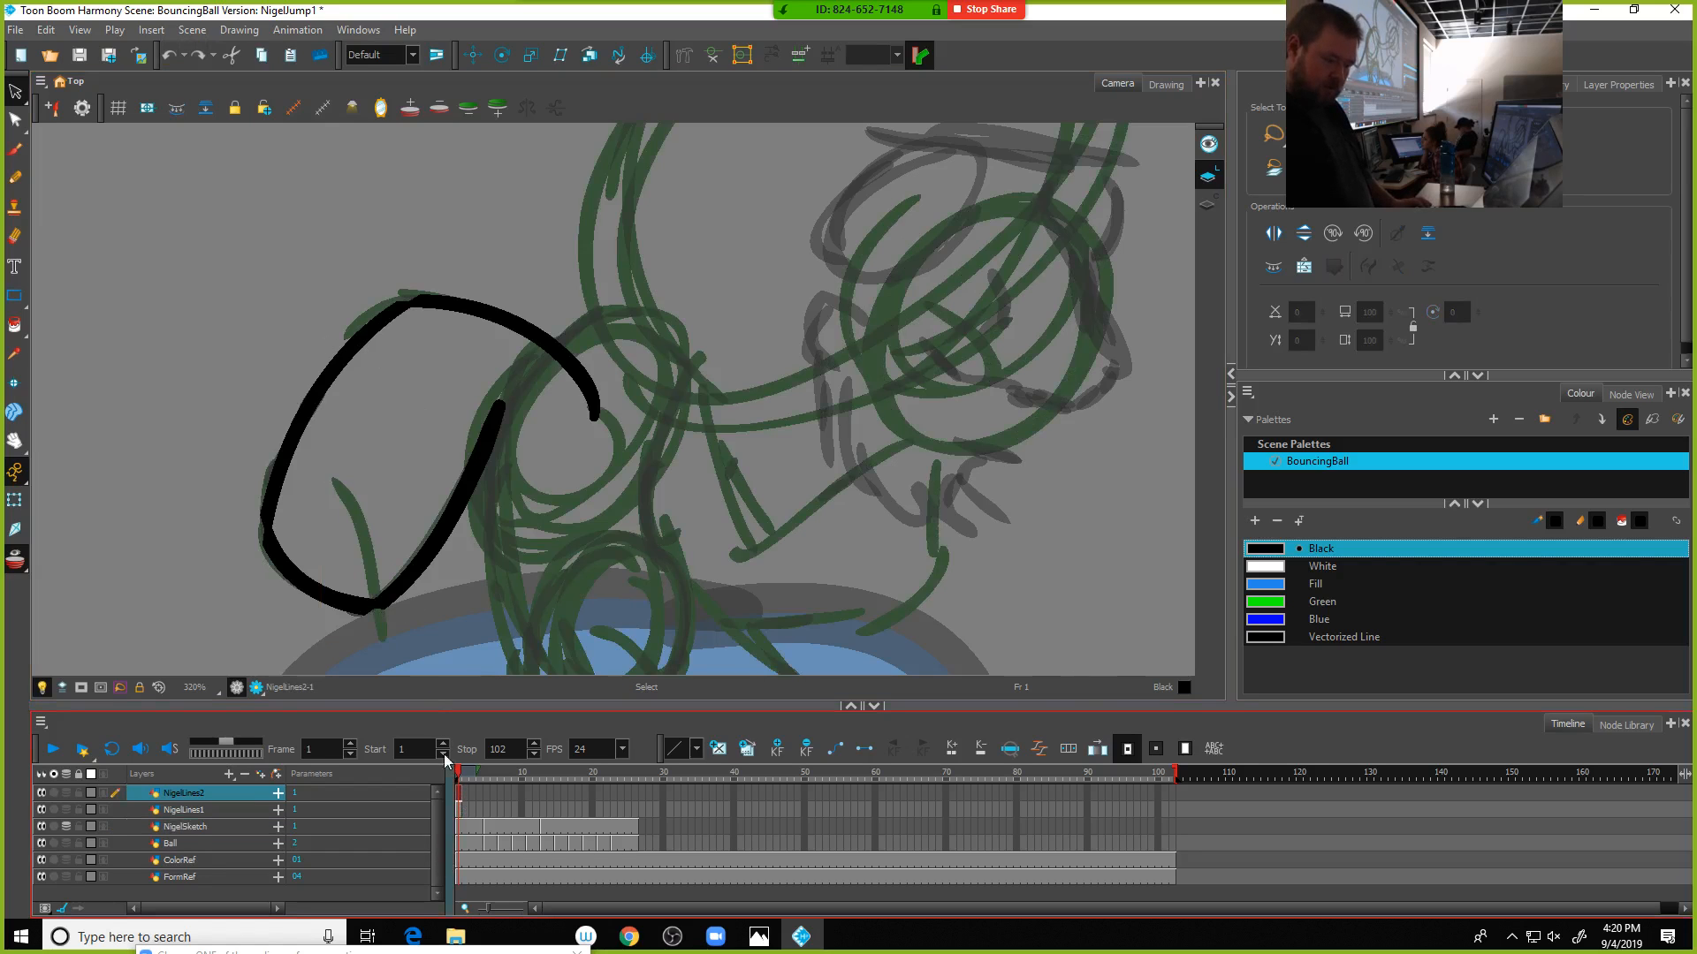
Try merging all outline strokes of the rounded shape into one pencil line, undo it, and select the whole outline again
mouse_move(485, 250)
mouse_down()
mouse_move(125, 462)
mouse_move(637, 618)
mouse_up()
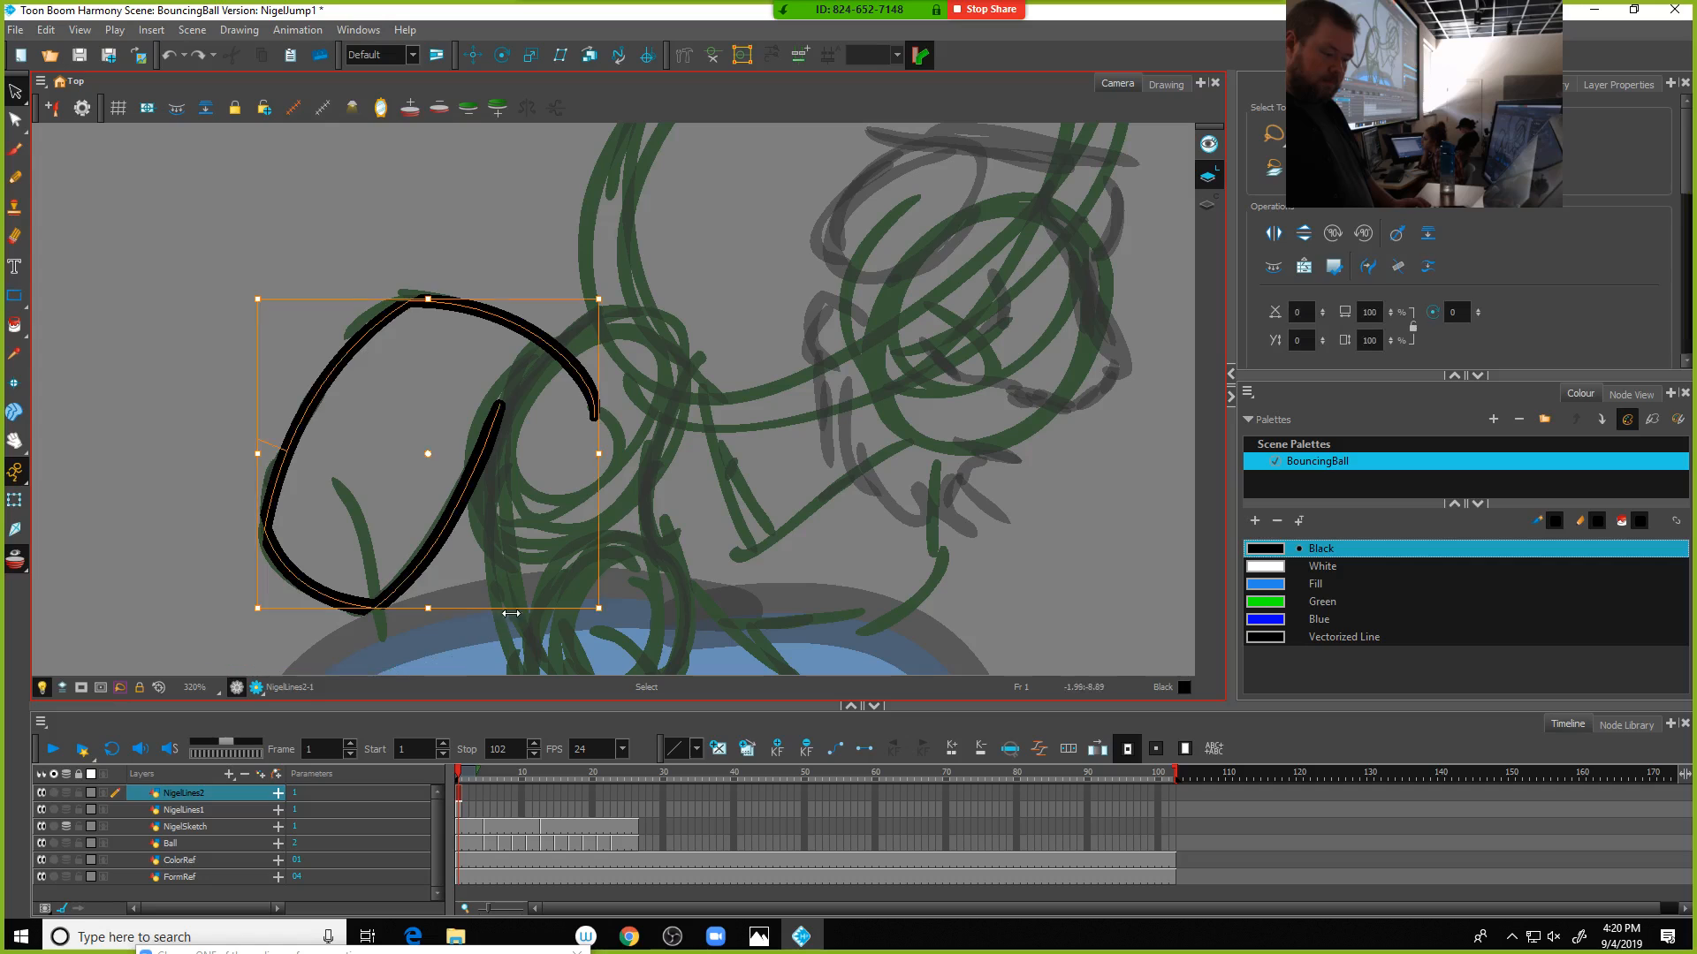
click(1402, 268)
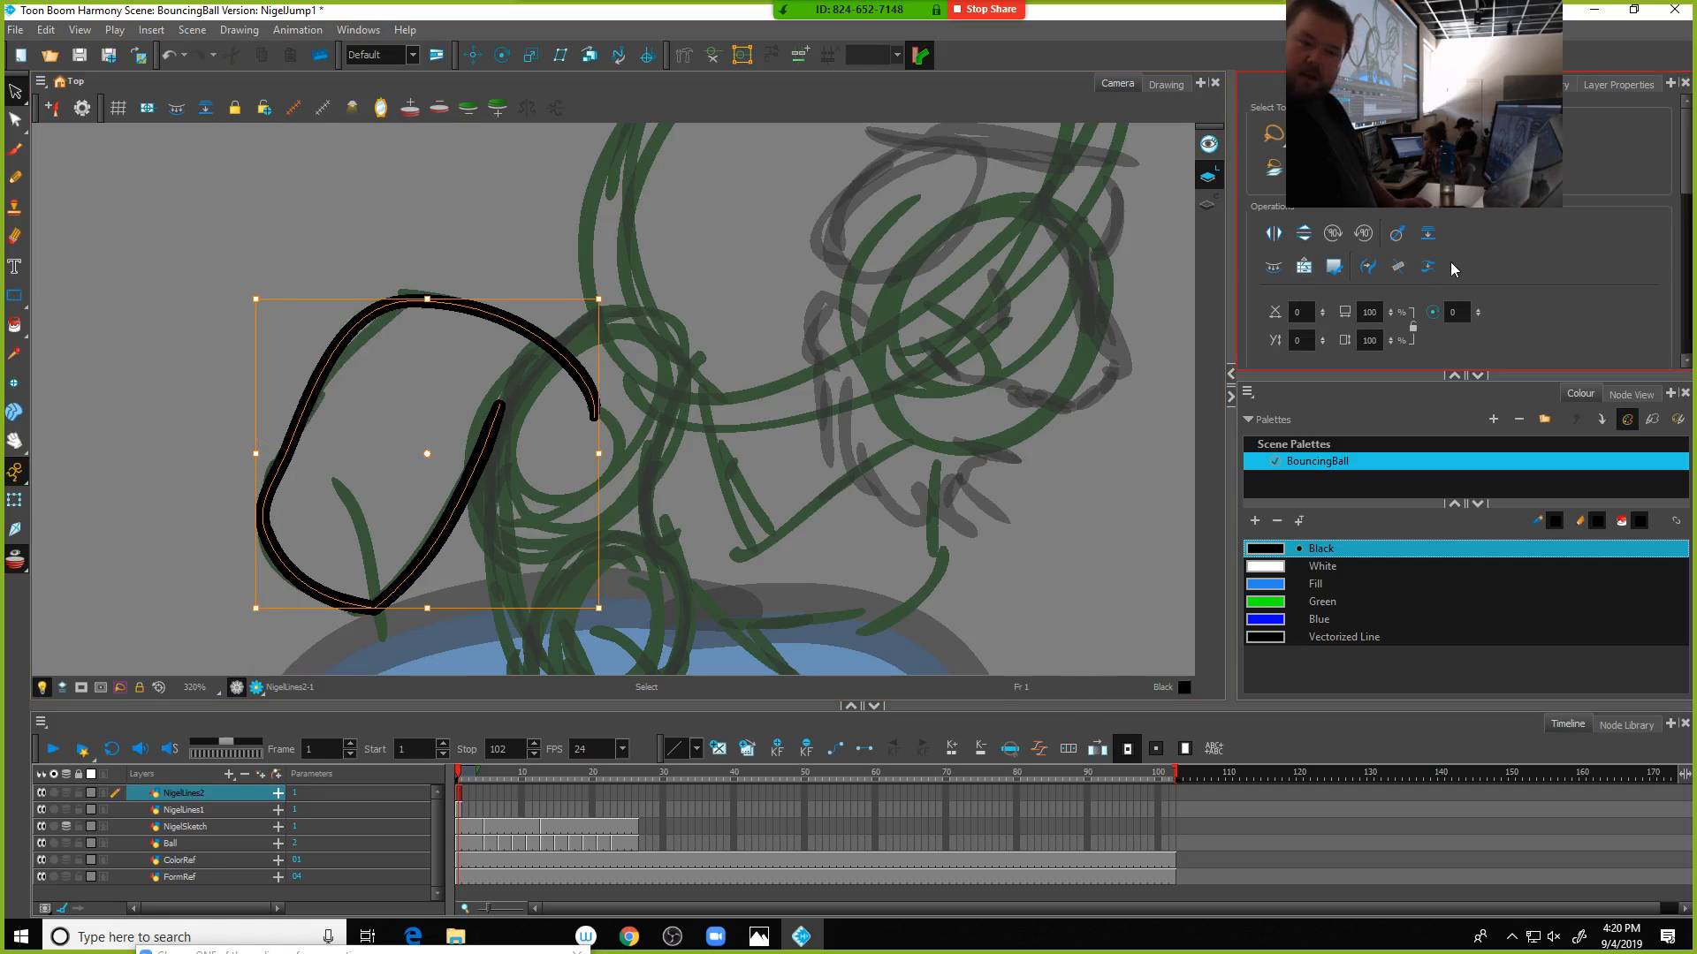
click(1405, 274)
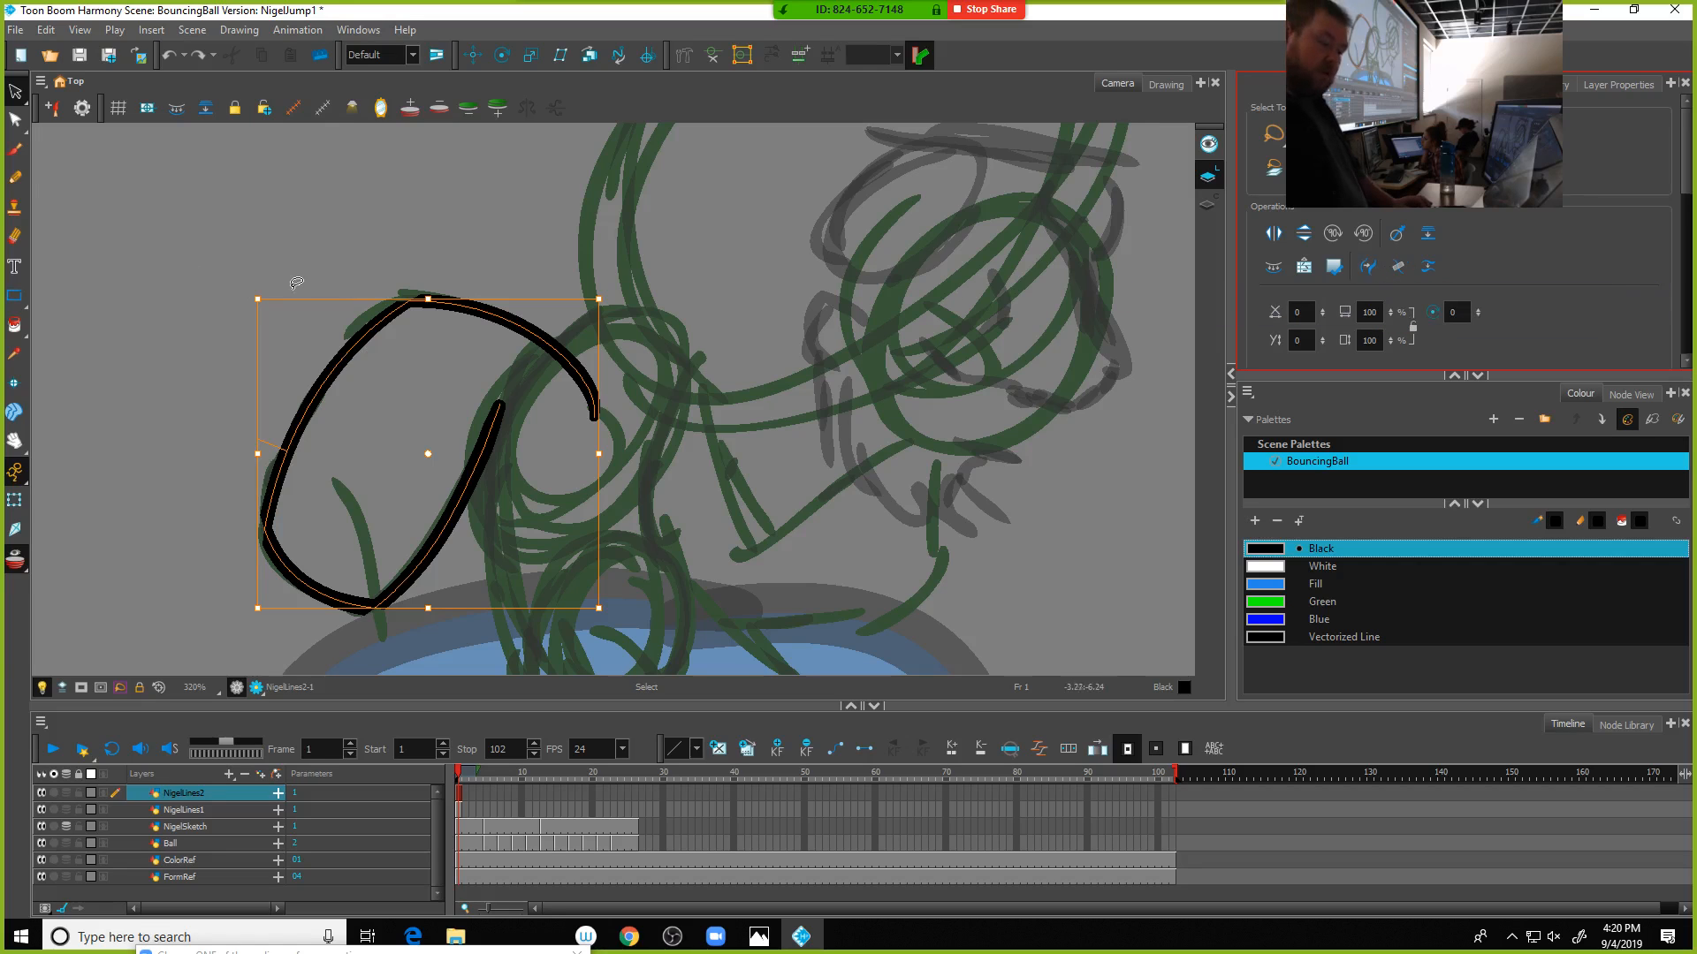
scroll(298, 285, up, 2)
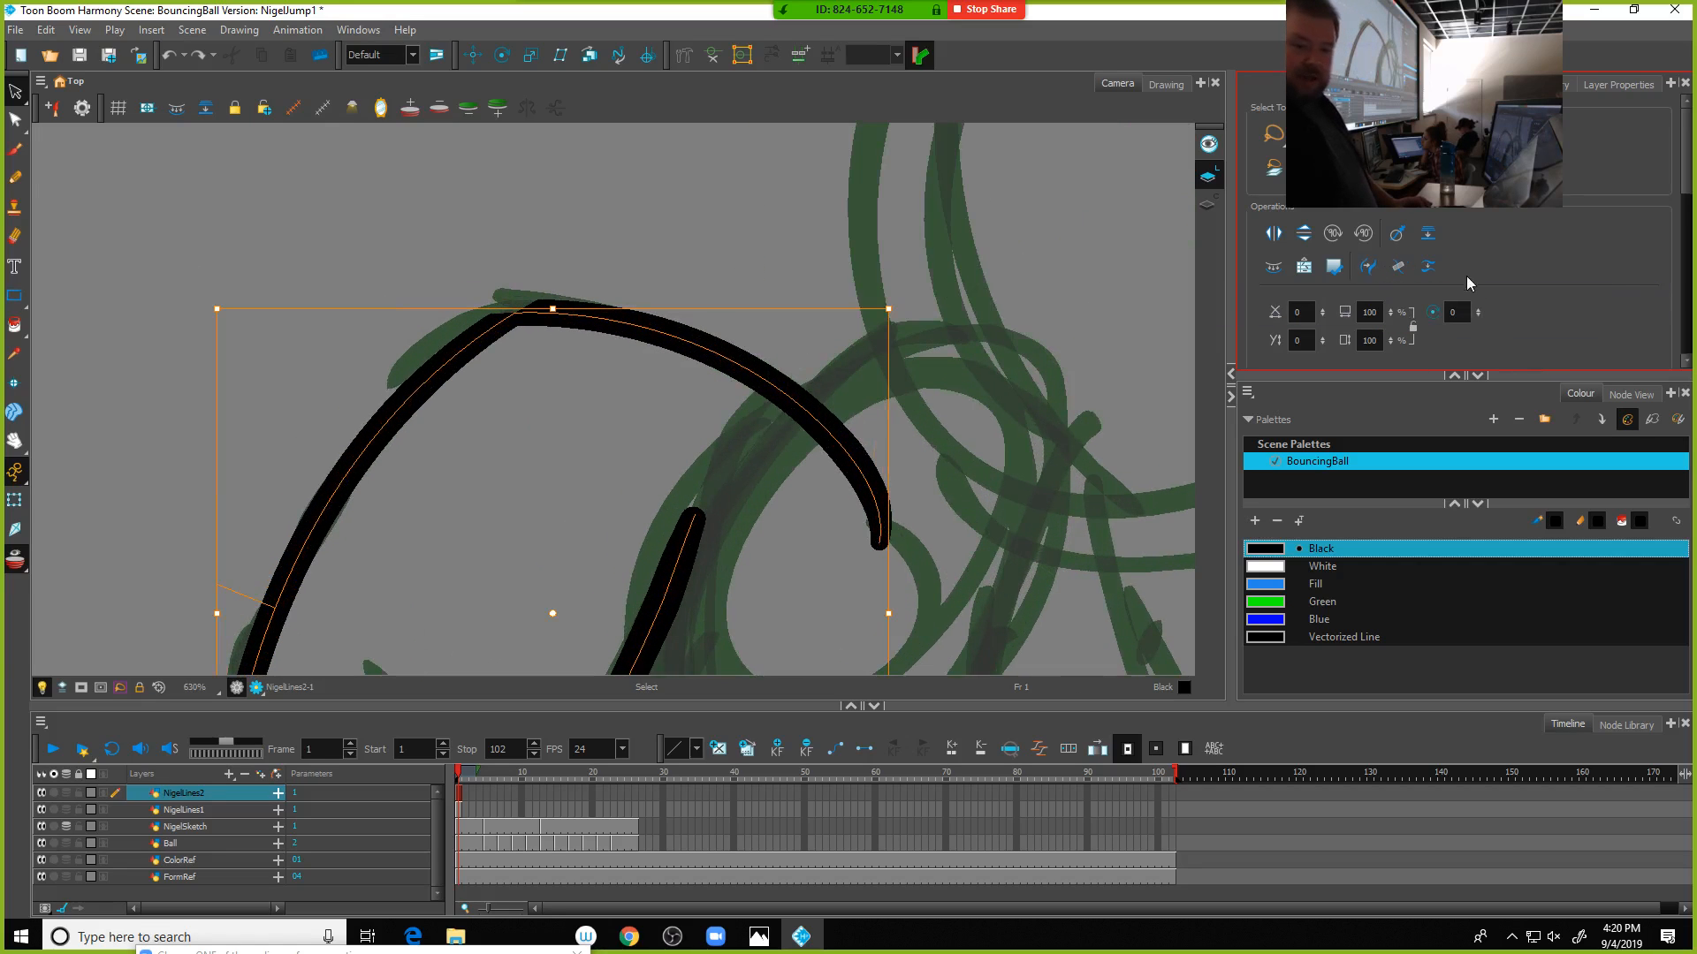
click(564, 249)
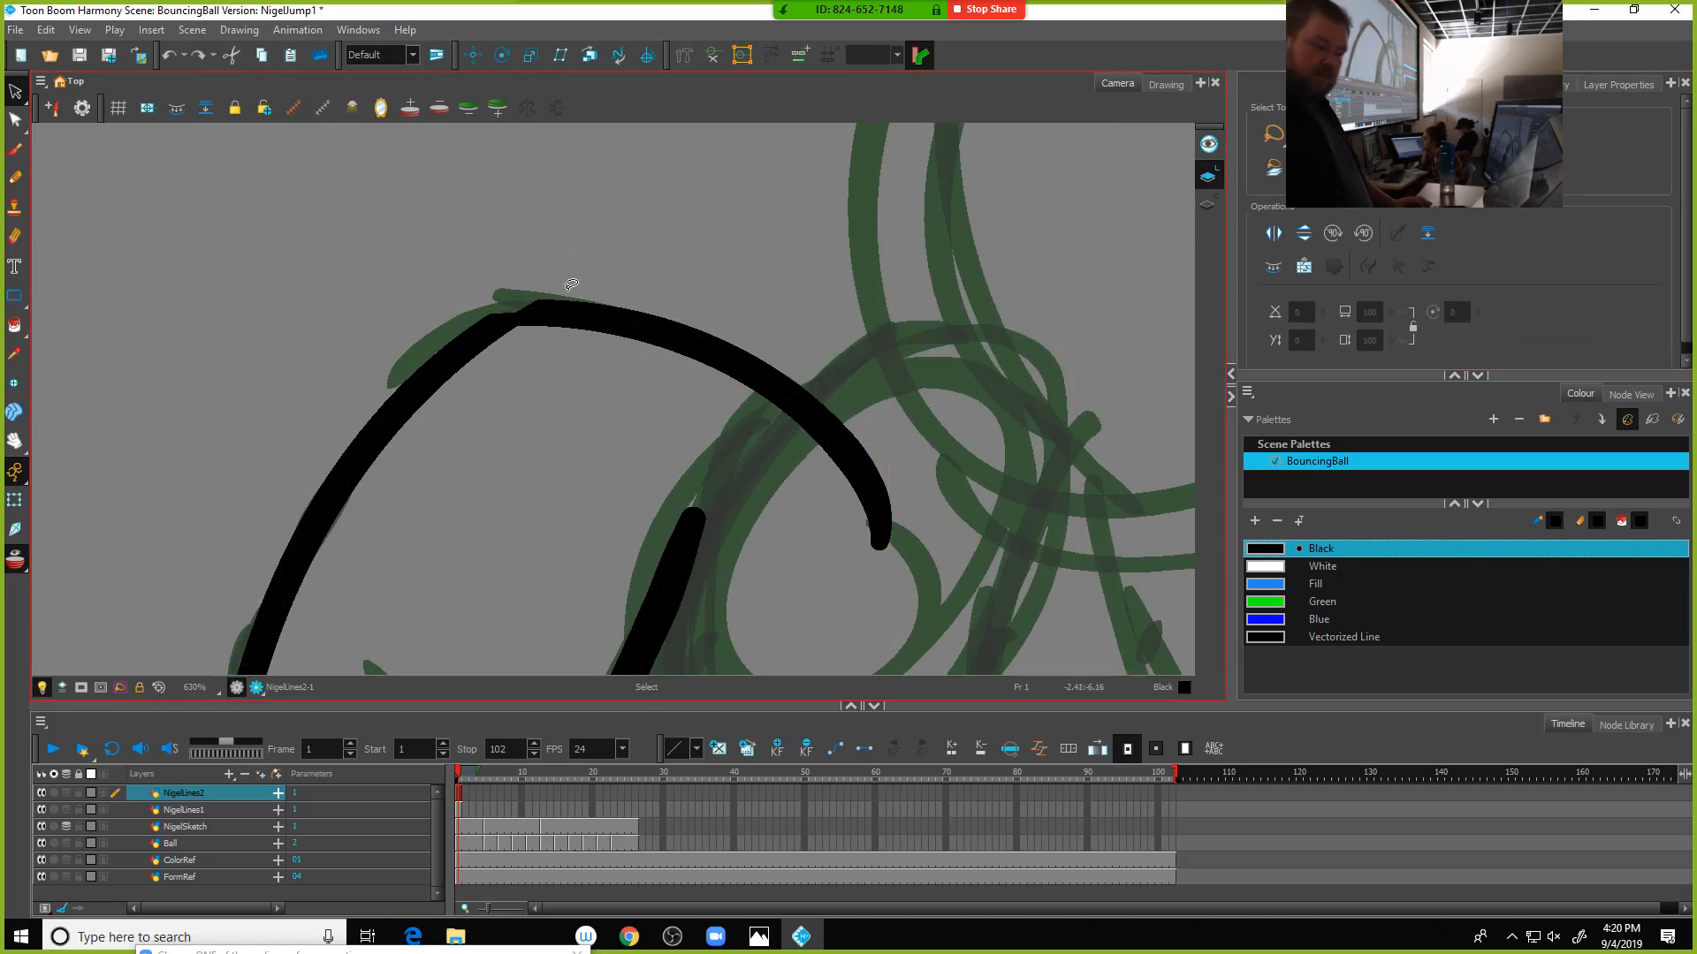
scroll(587, 330, down, 2)
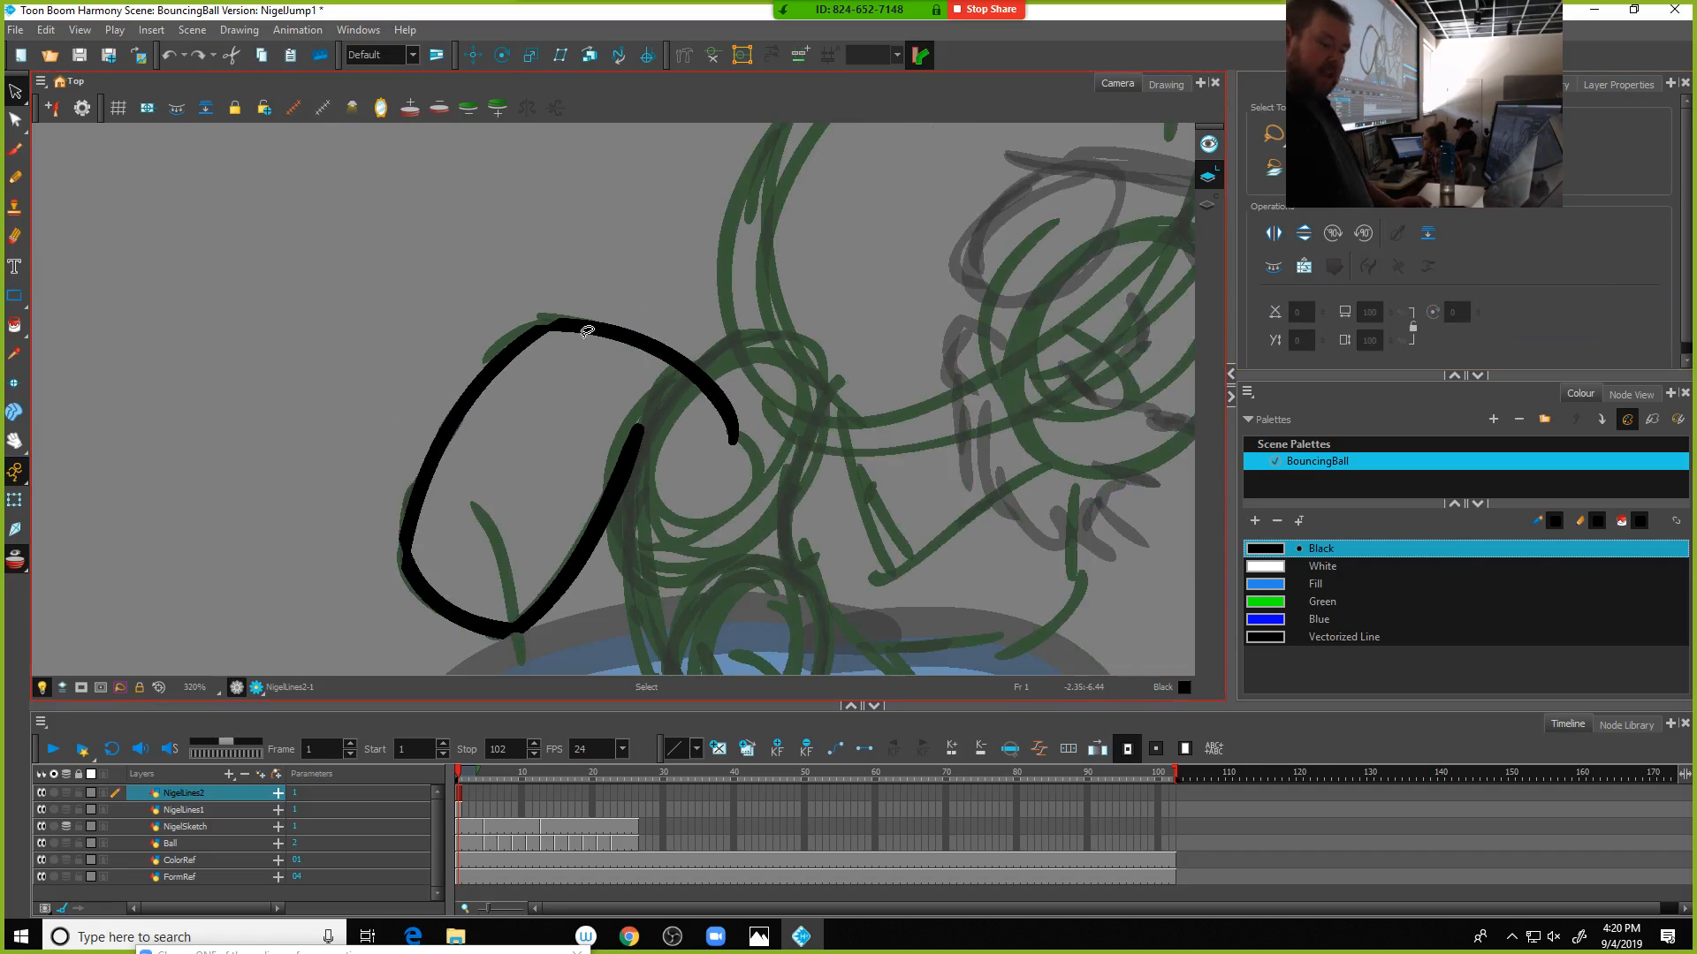
click(18, 97)
mouse_move(642, 242)
mouse_down()
mouse_move(645, 530)
mouse_move(844, 459)
mouse_up()
mouse_move(500, 232)
mouse_down()
mouse_move(257, 526)
mouse_move(557, 671)
mouse_up()
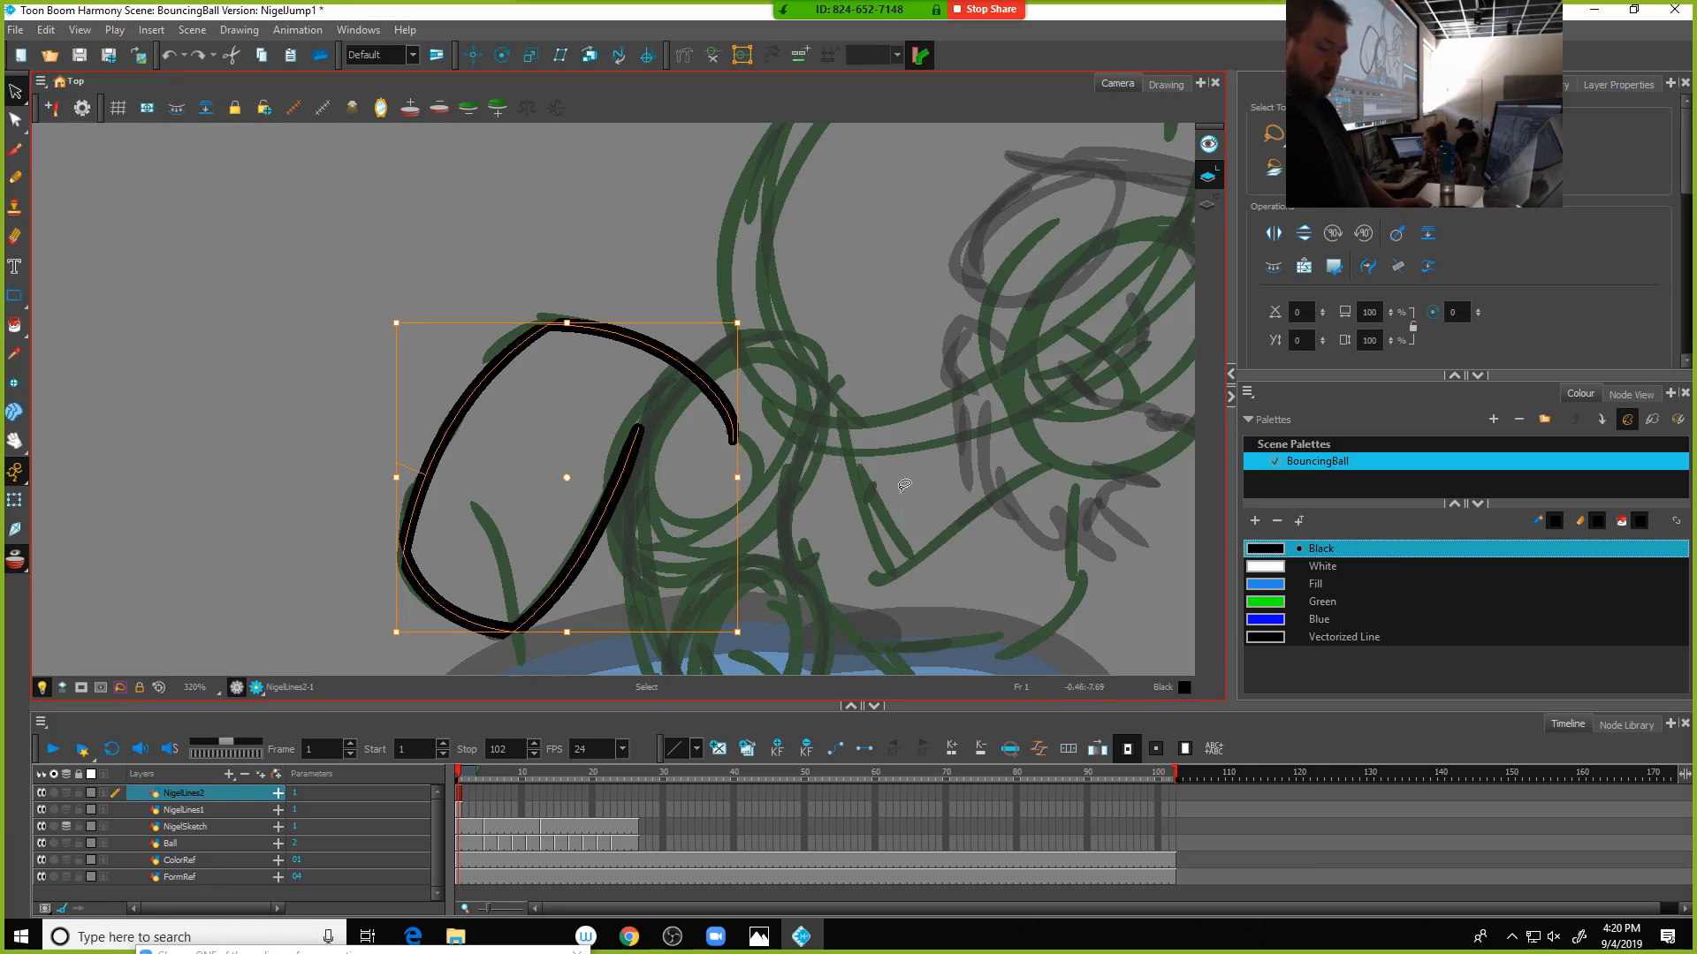
Close the rounded outline's open end with a black pencil stroke, and paint its interior with the Fill colour
click(16, 177)
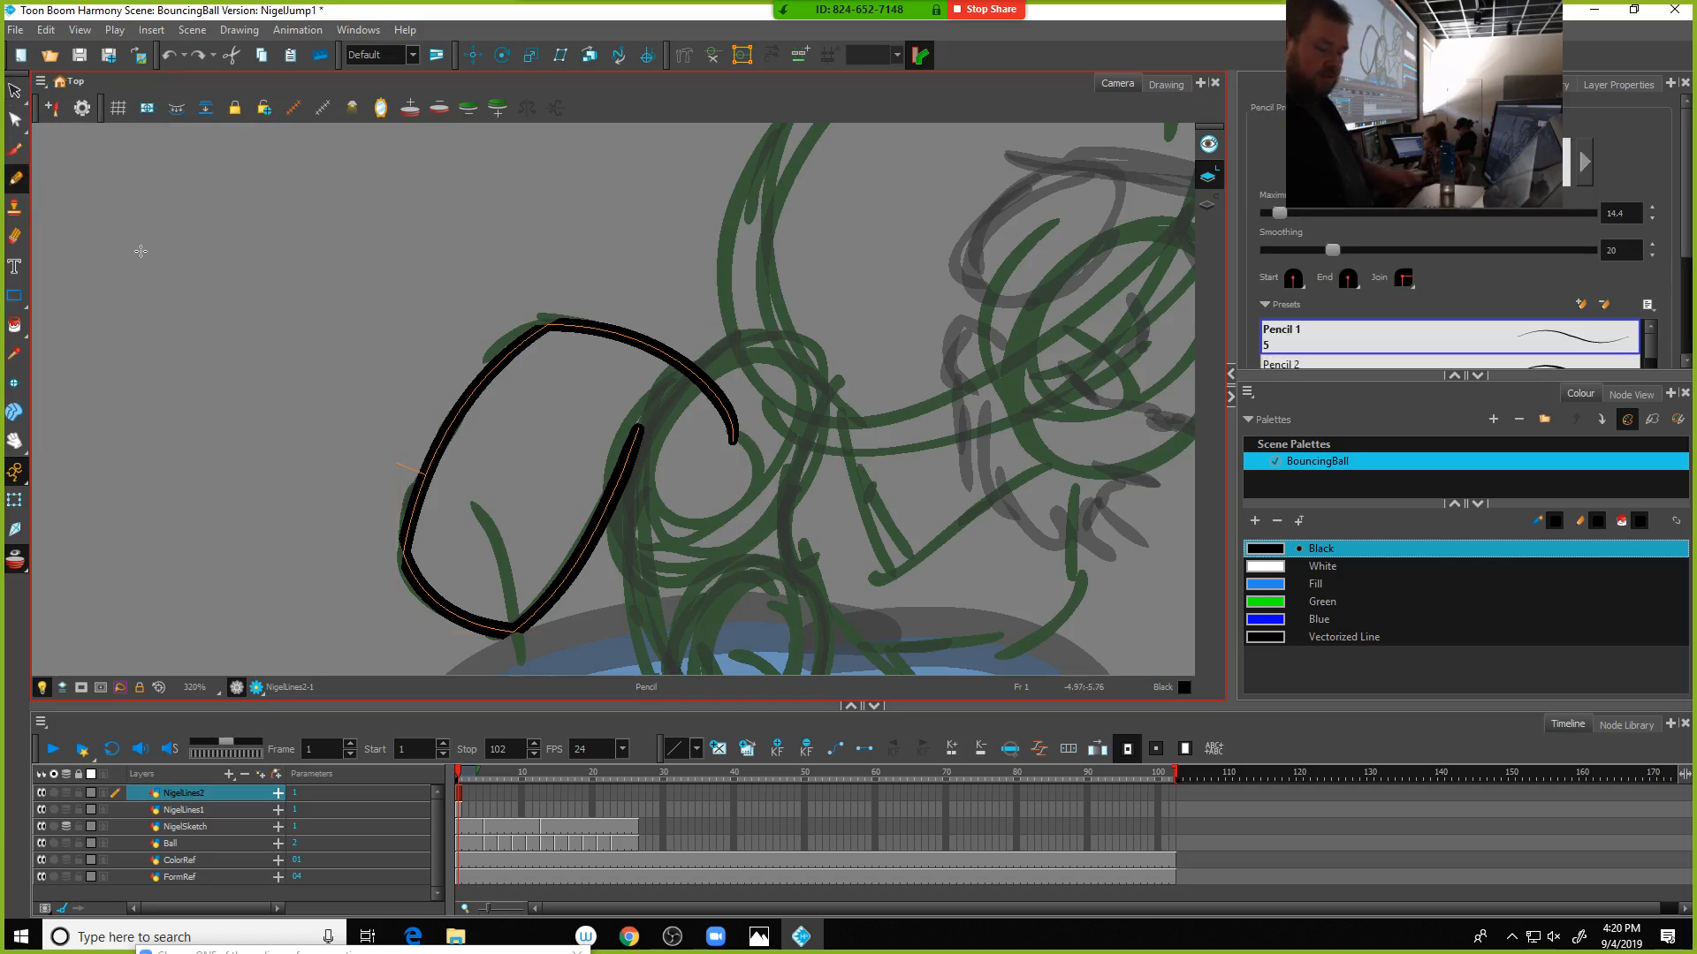
drag(594, 450, 780, 403)
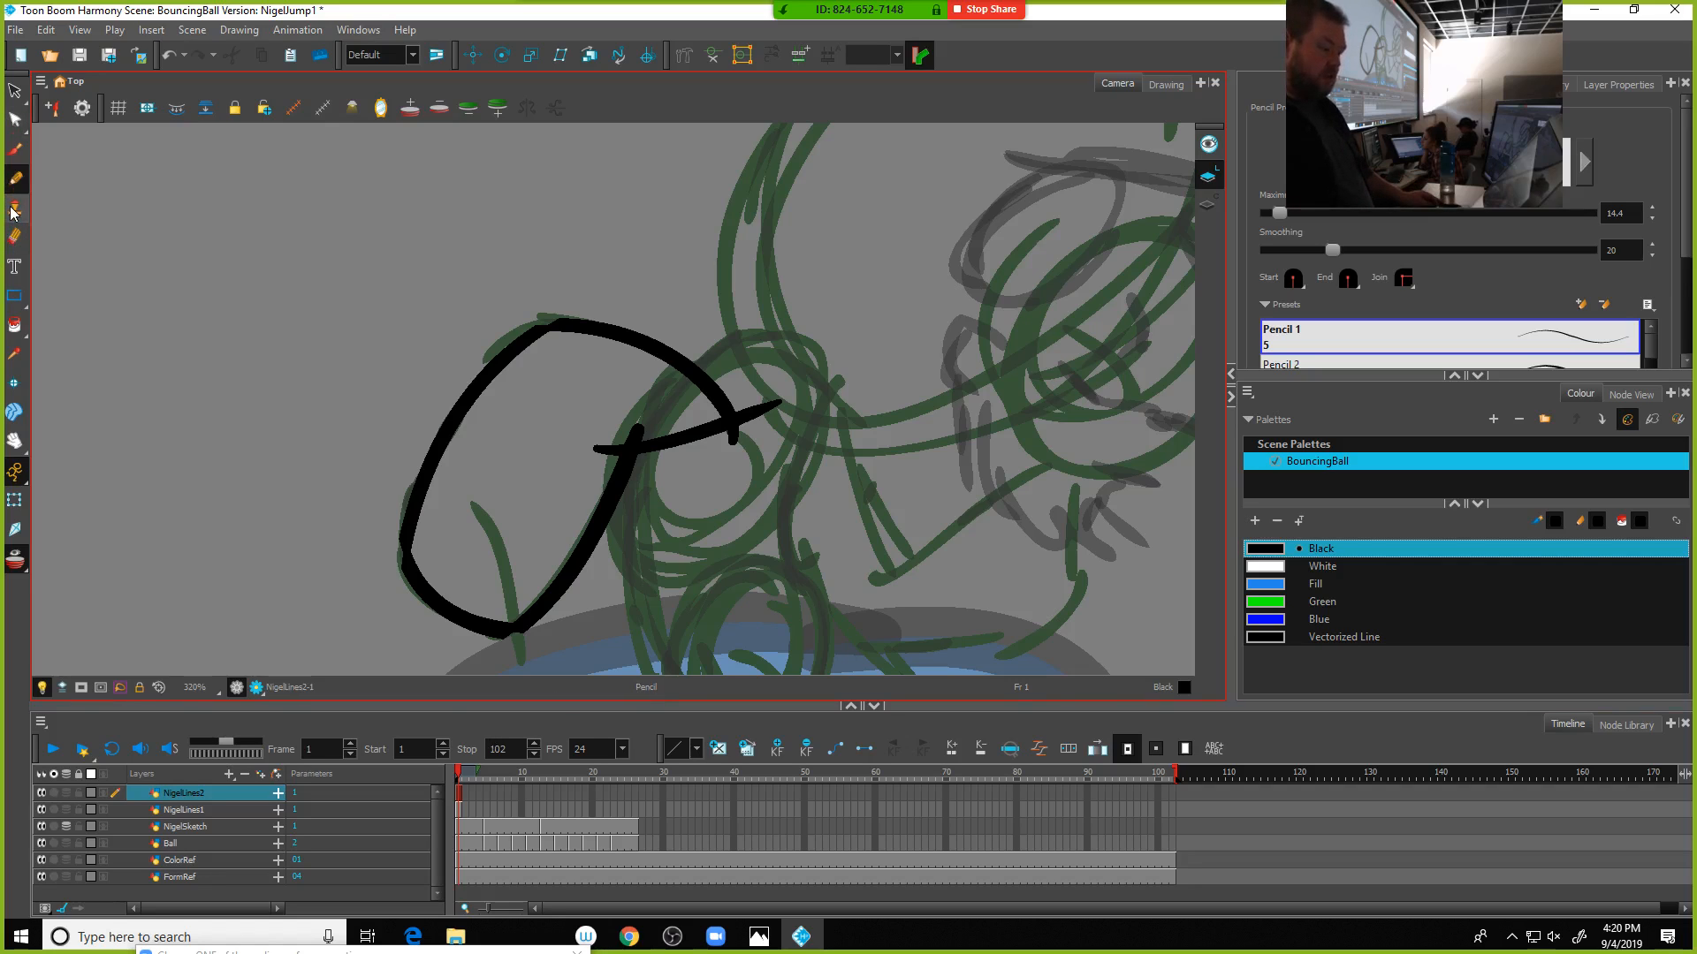
click(14, 325)
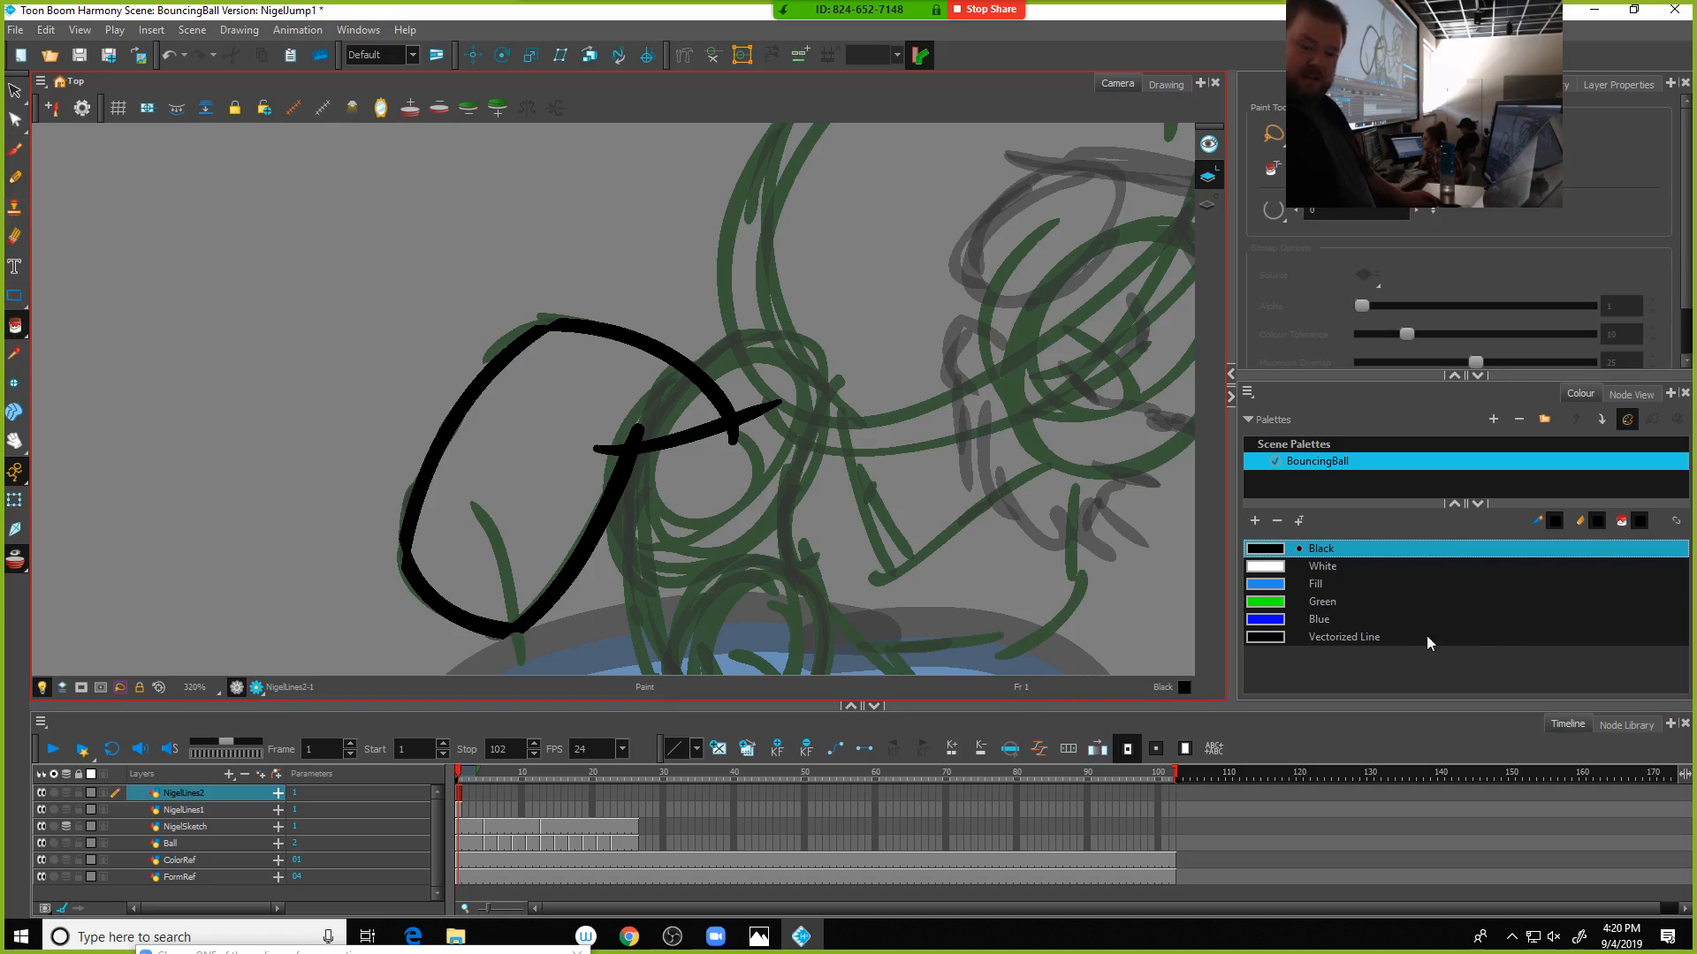
click(1265, 585)
click(526, 478)
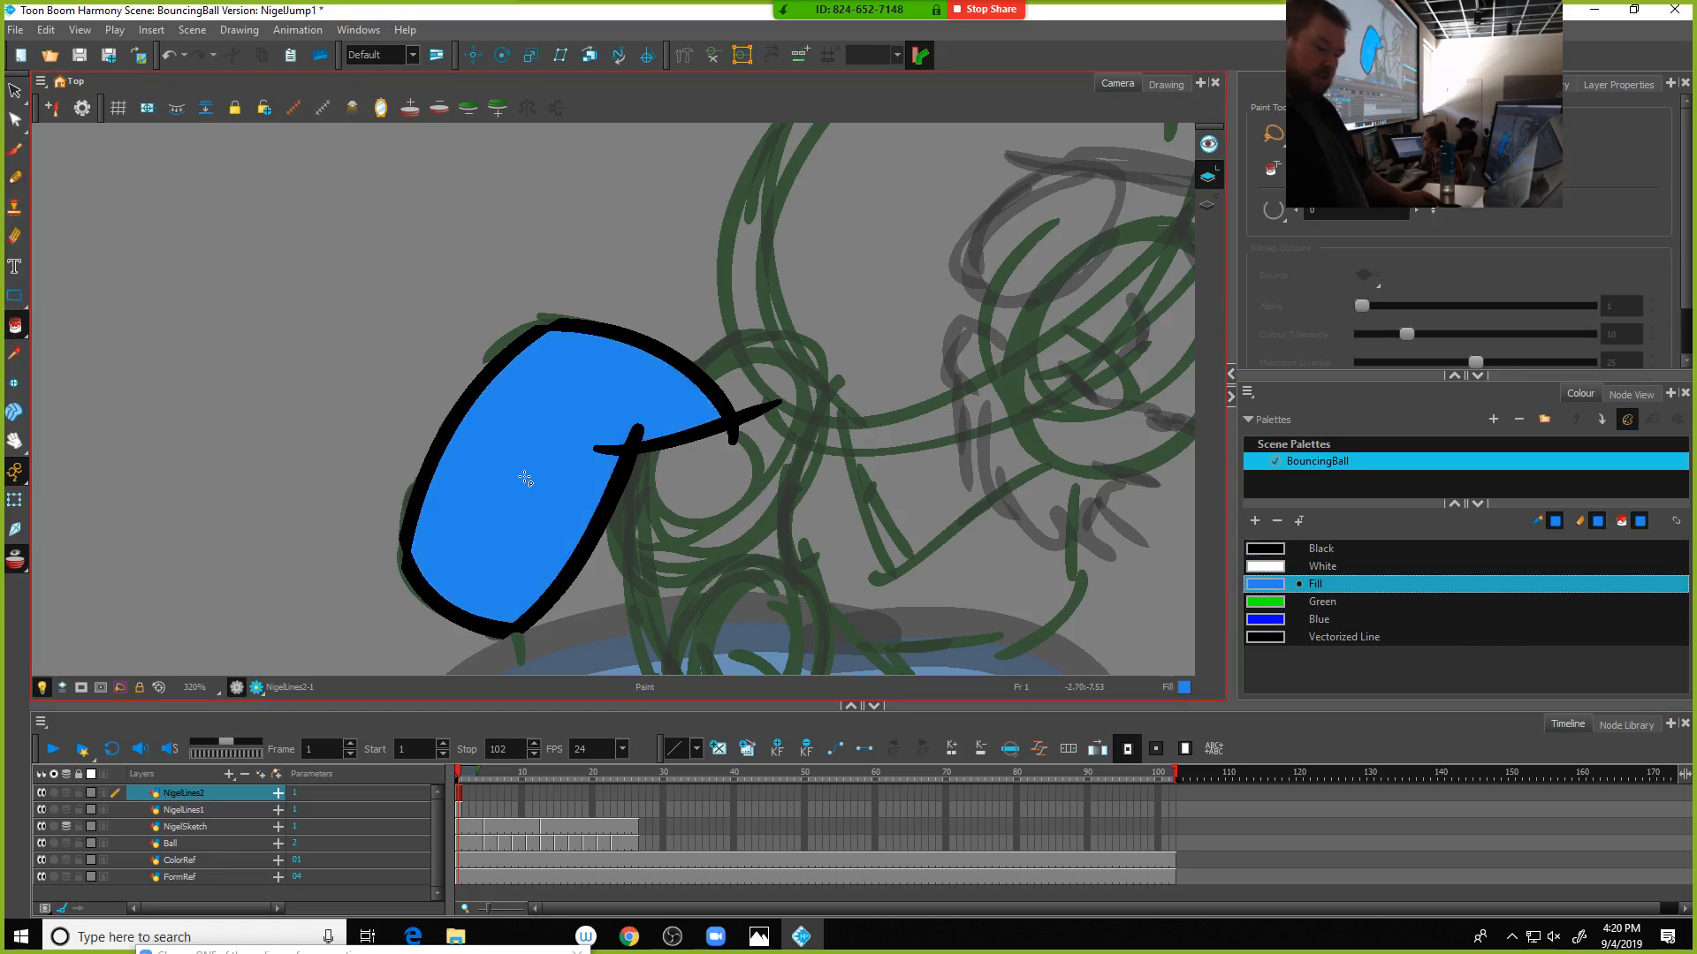
Delete the temporary closing stroke across the open end of the filled shape
click(15, 92)
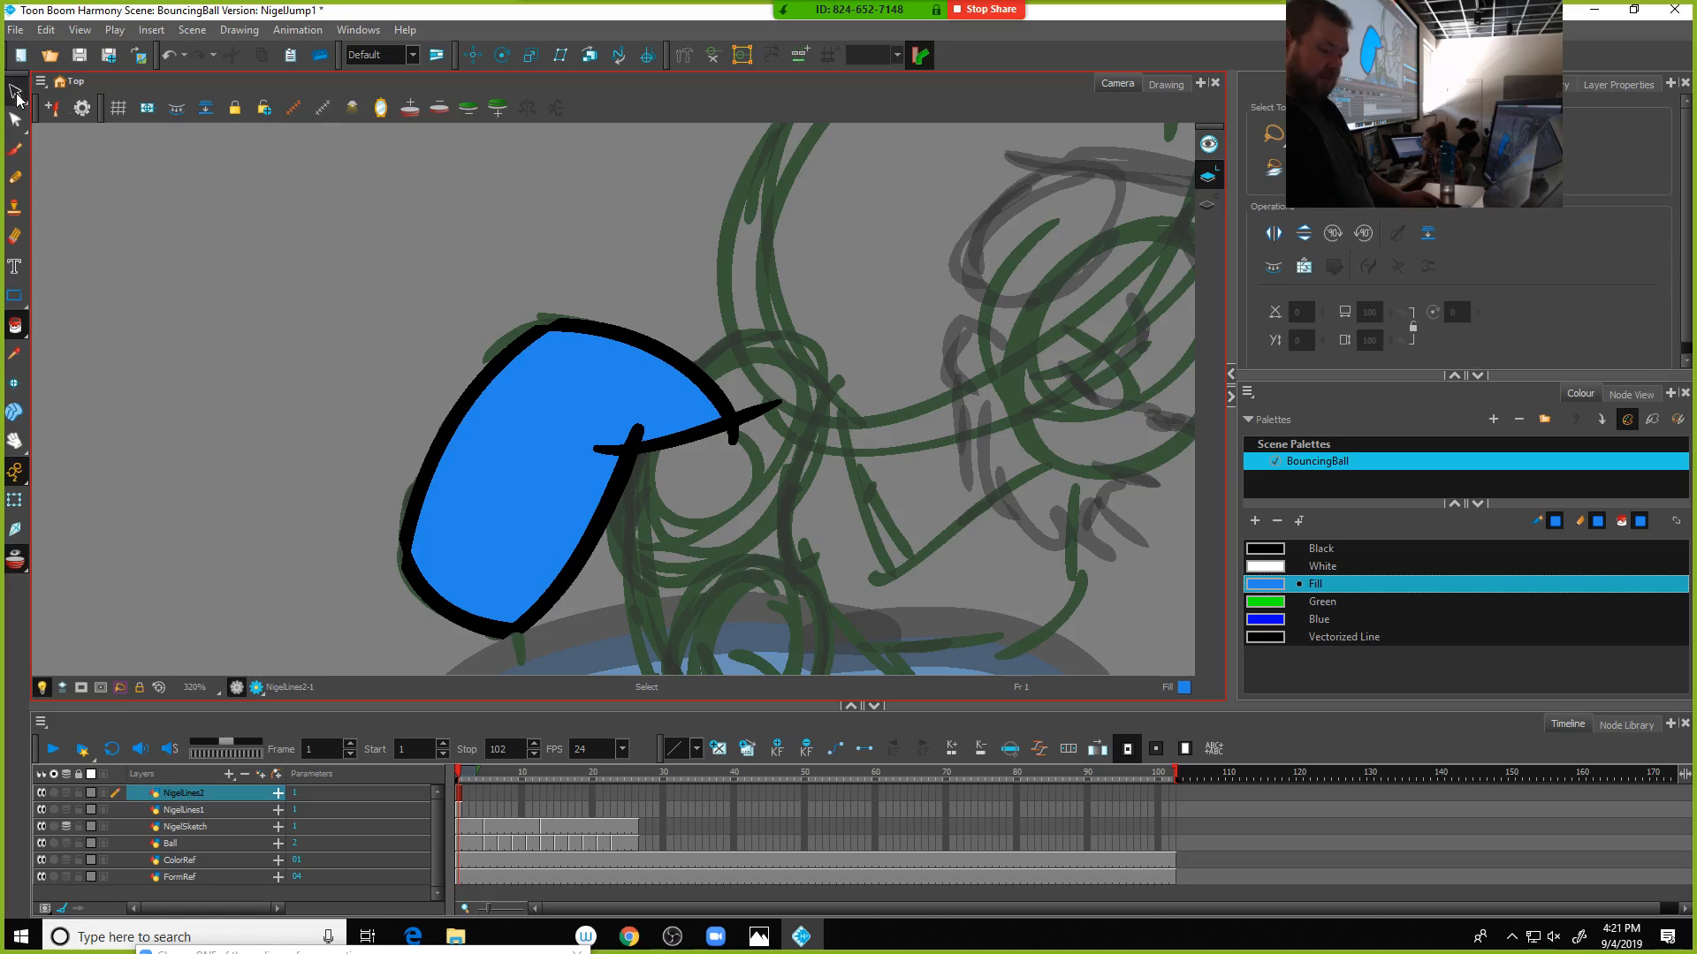
click(682, 435)
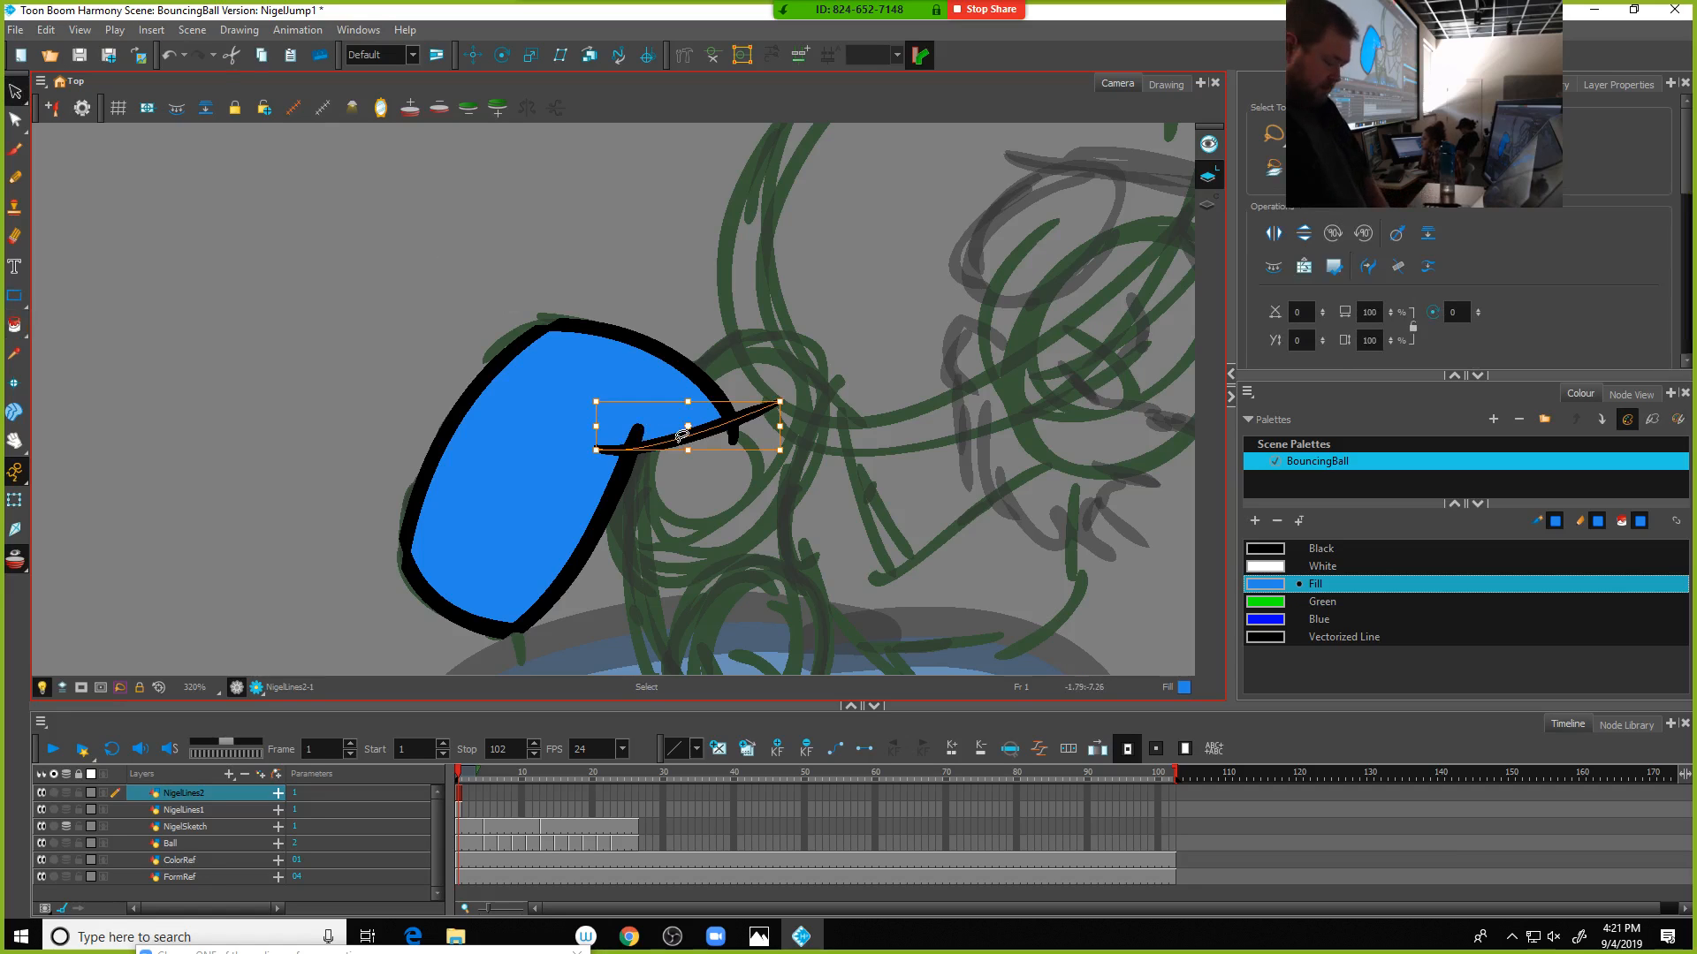
key(Delete)
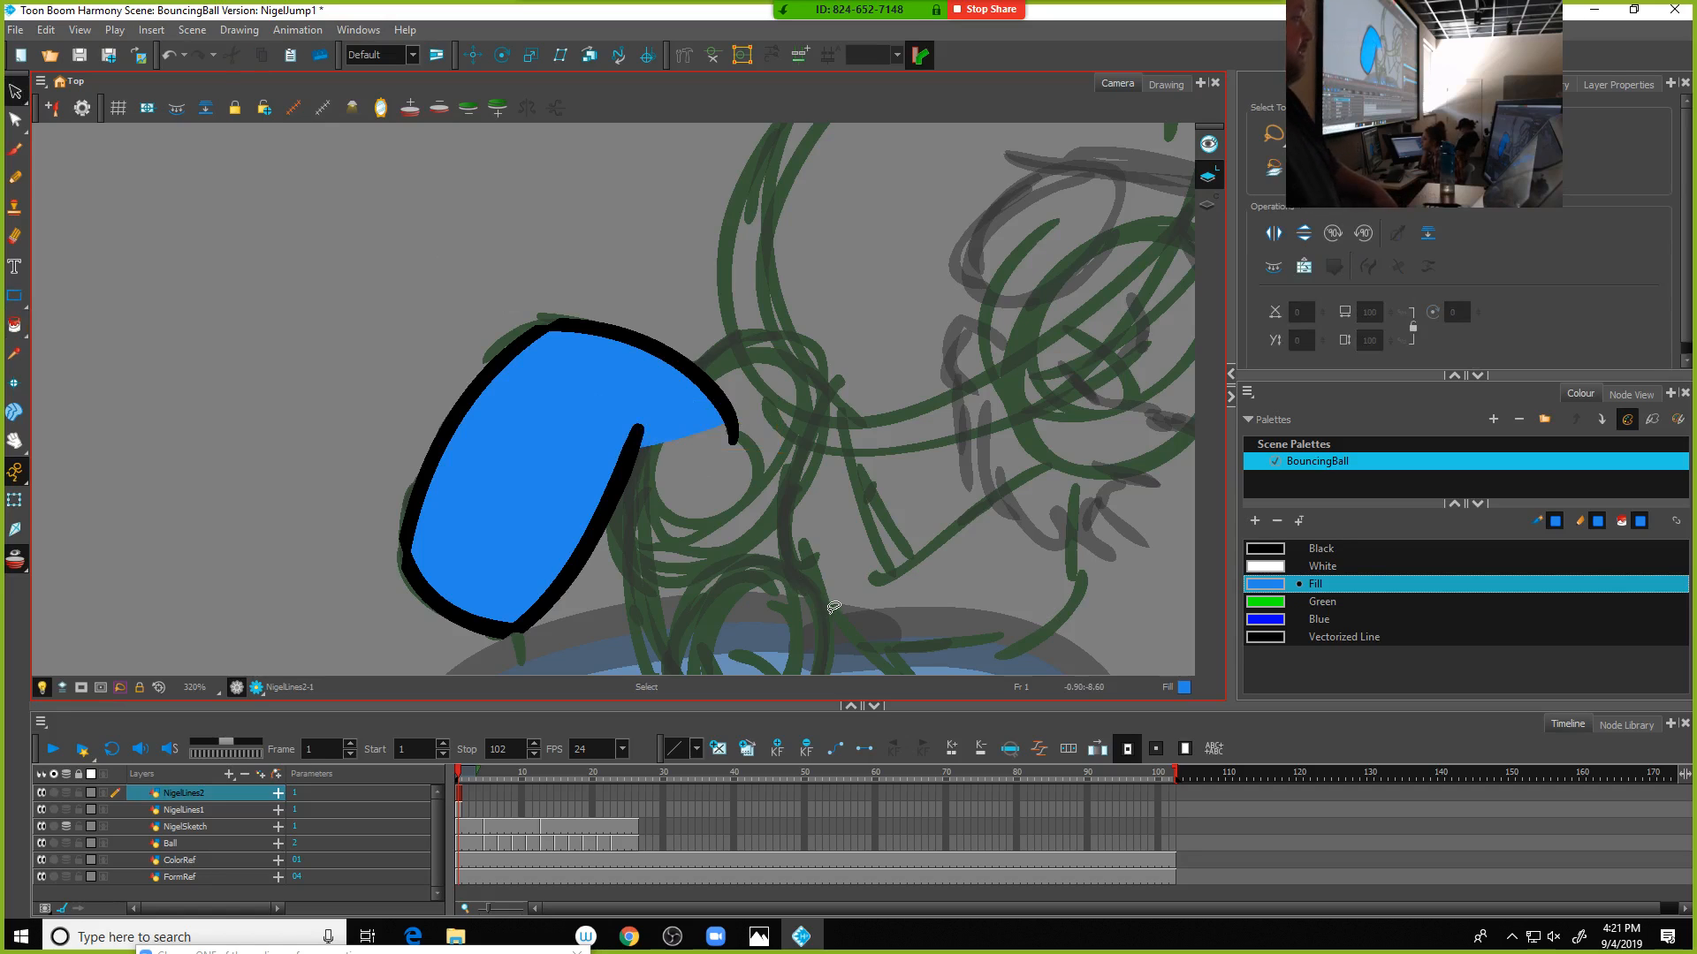
Try adjusting the rounded shape's edge with the Contour Editor, undo it, and display the blue fill's contour points
click(18, 124)
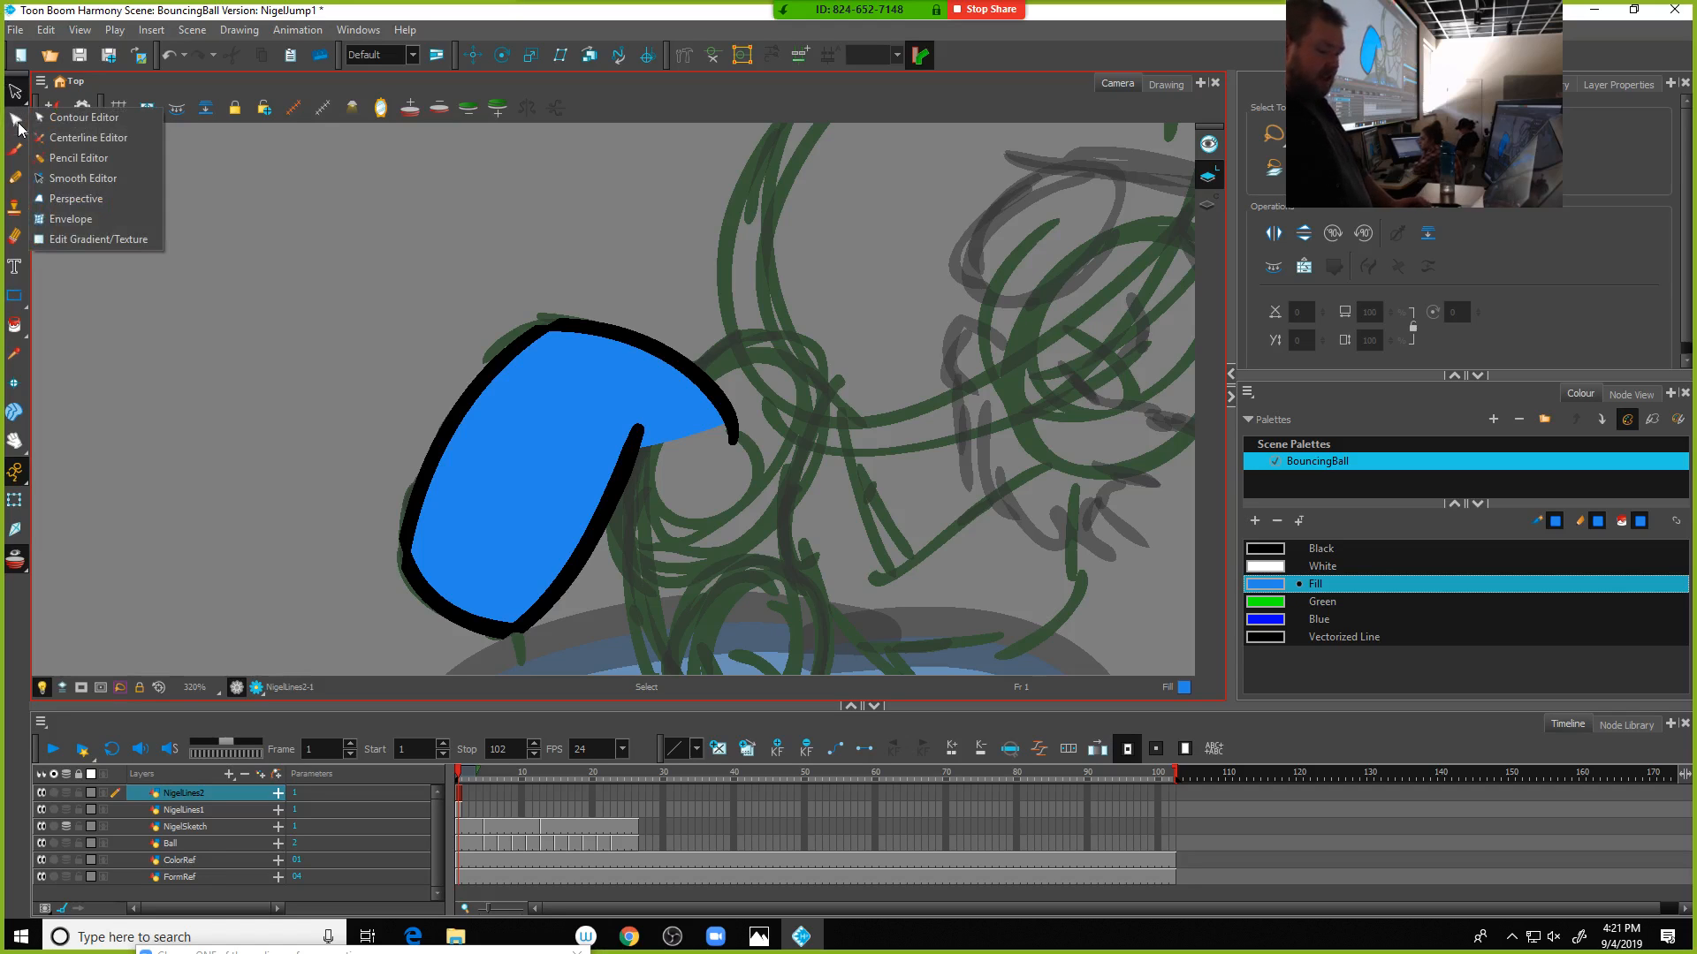
click(22, 129)
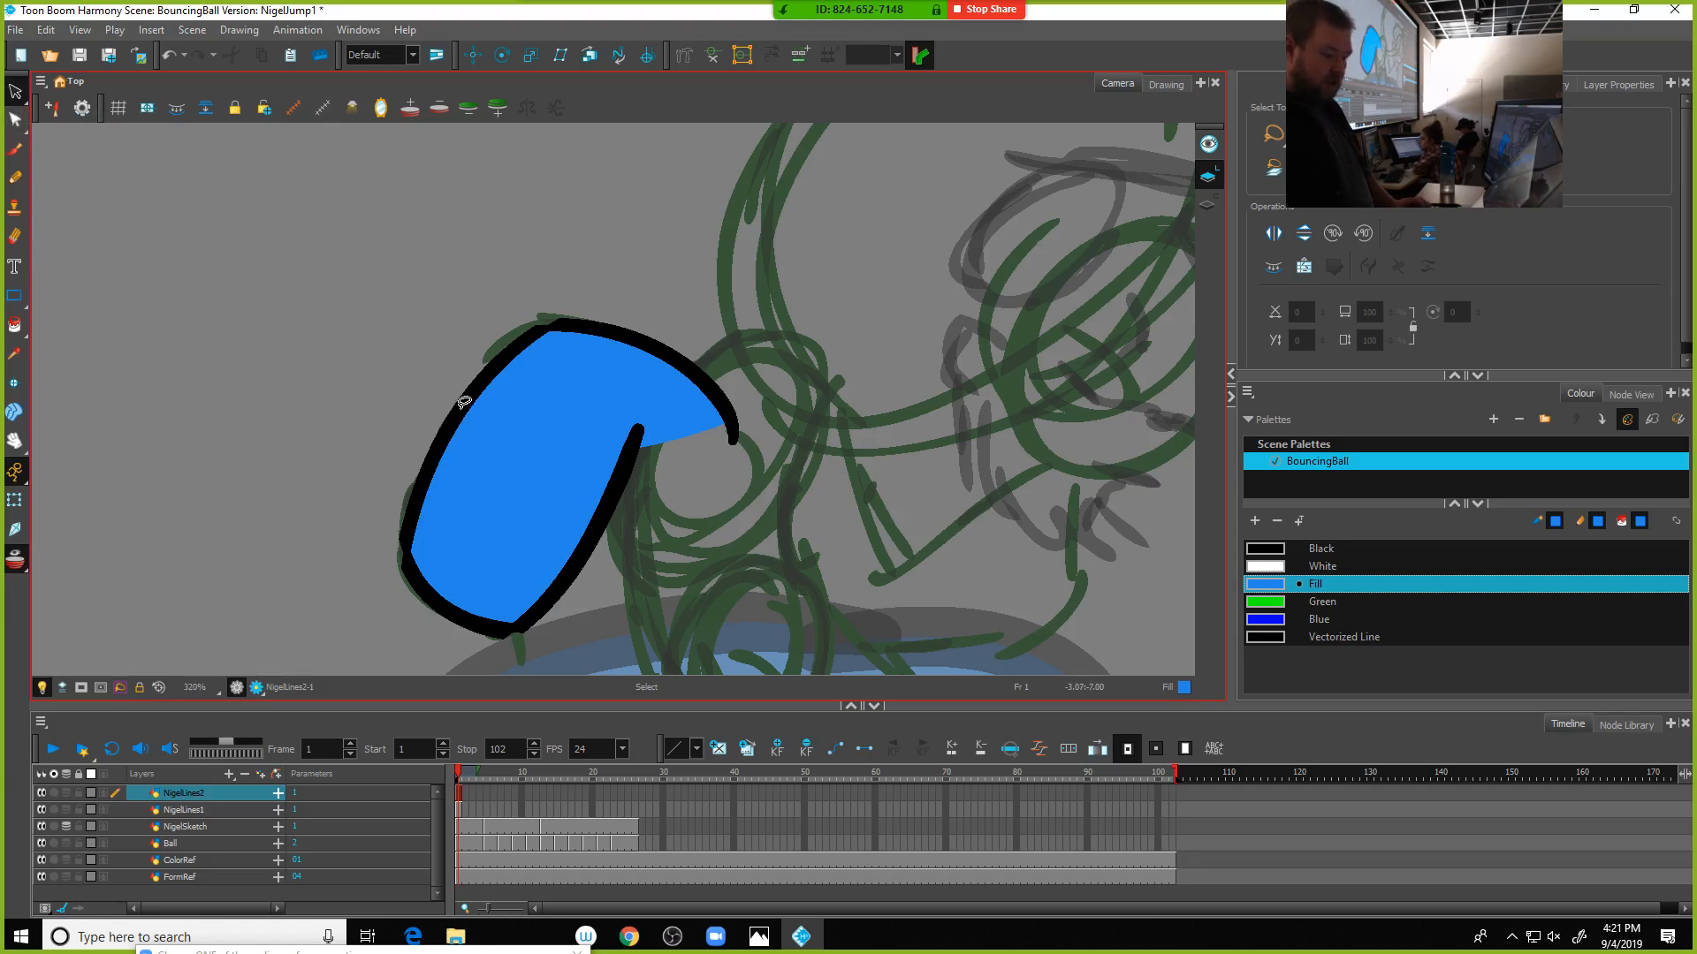
click(15, 121)
drag(464, 405, 431, 377)
key(ctrl+z)
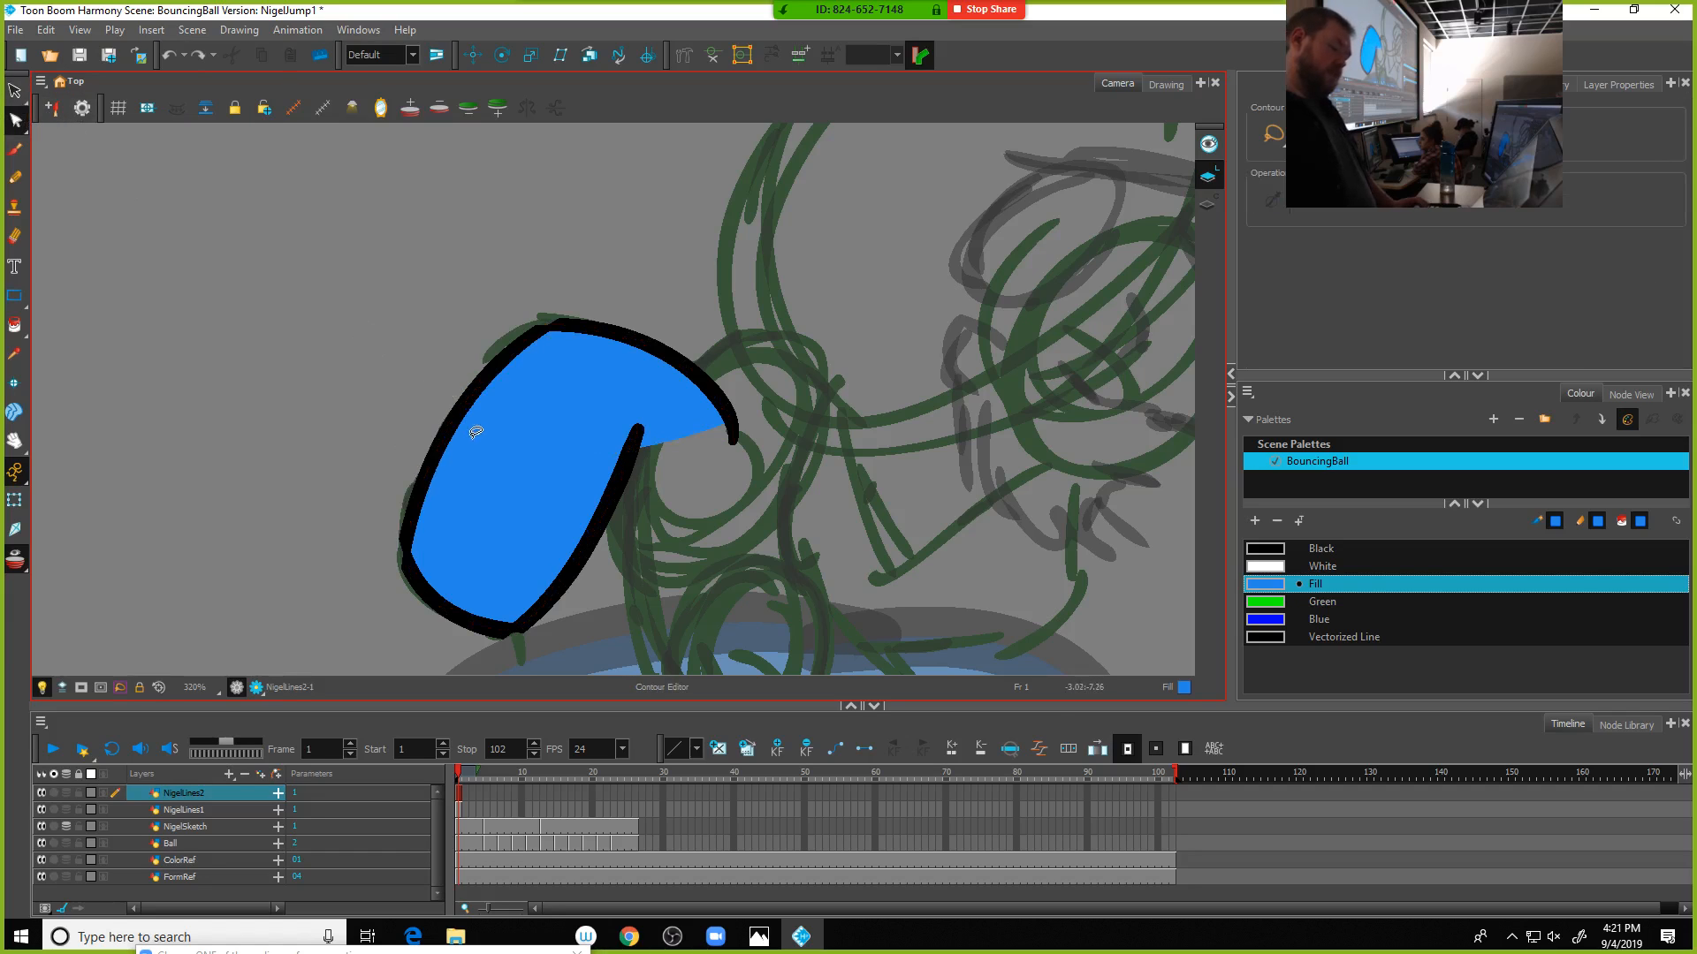
click(474, 407)
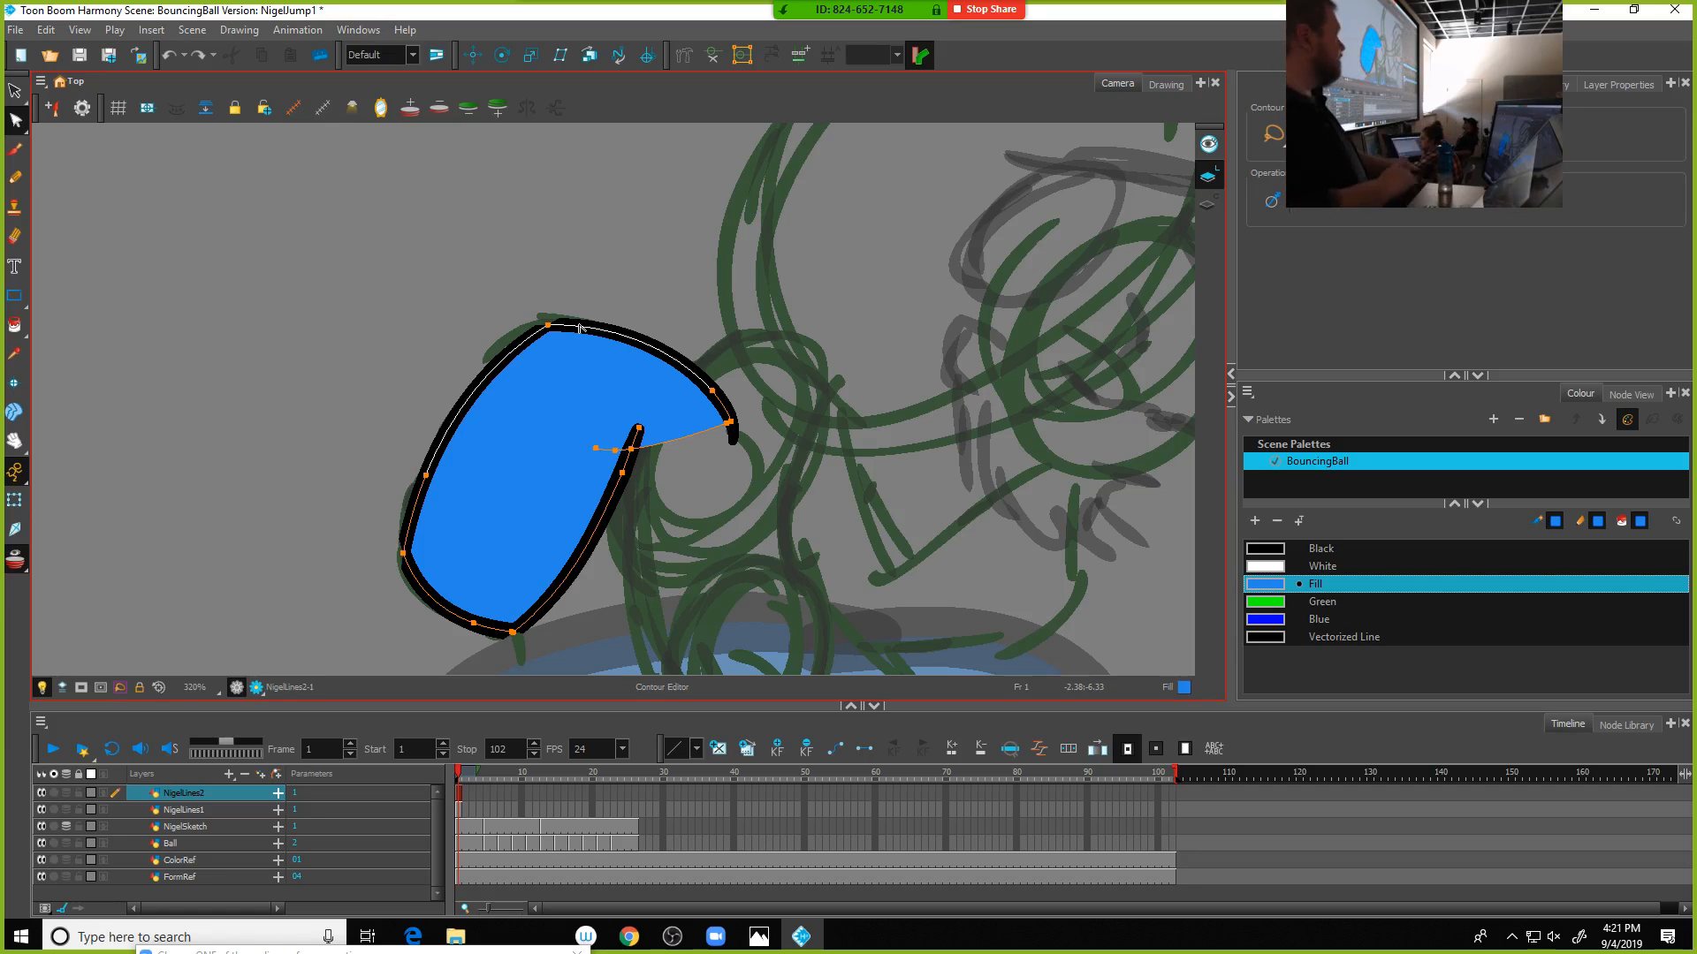
Draw a curved Pencil stroke in the Fill colour in the empty area beside the rounded shape, and select it
click(15, 177)
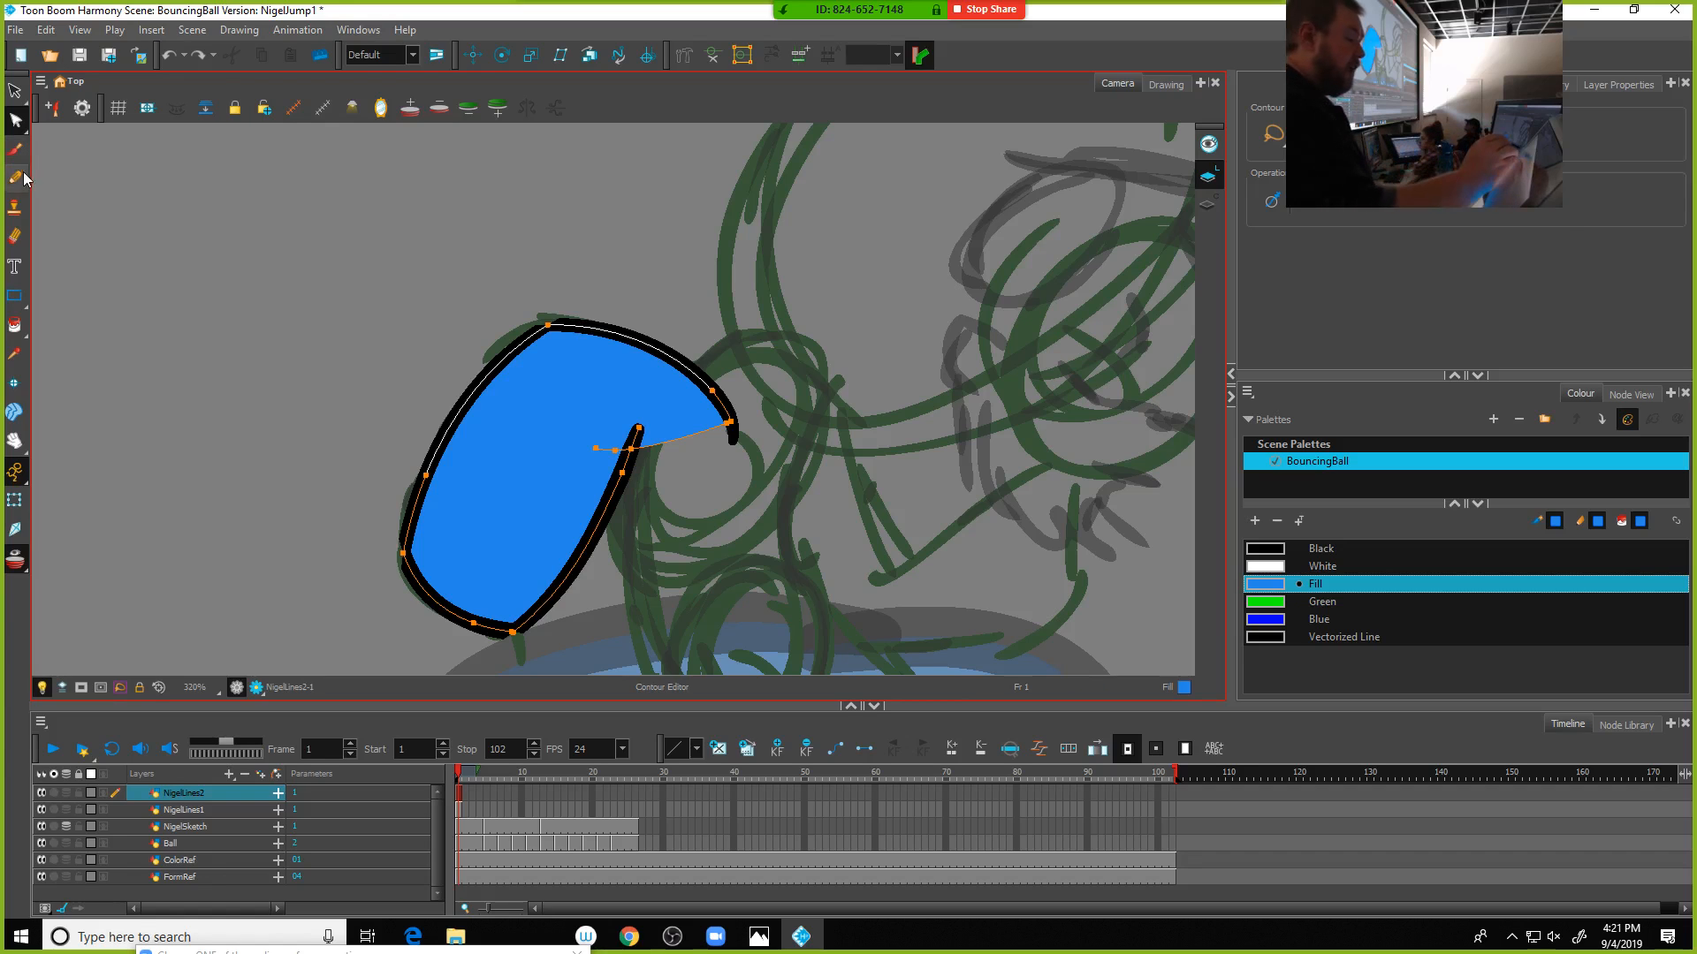
mouse_move(181, 499)
mouse_down()
mouse_move(275, 281)
mouse_move(355, 228)
mouse_up()
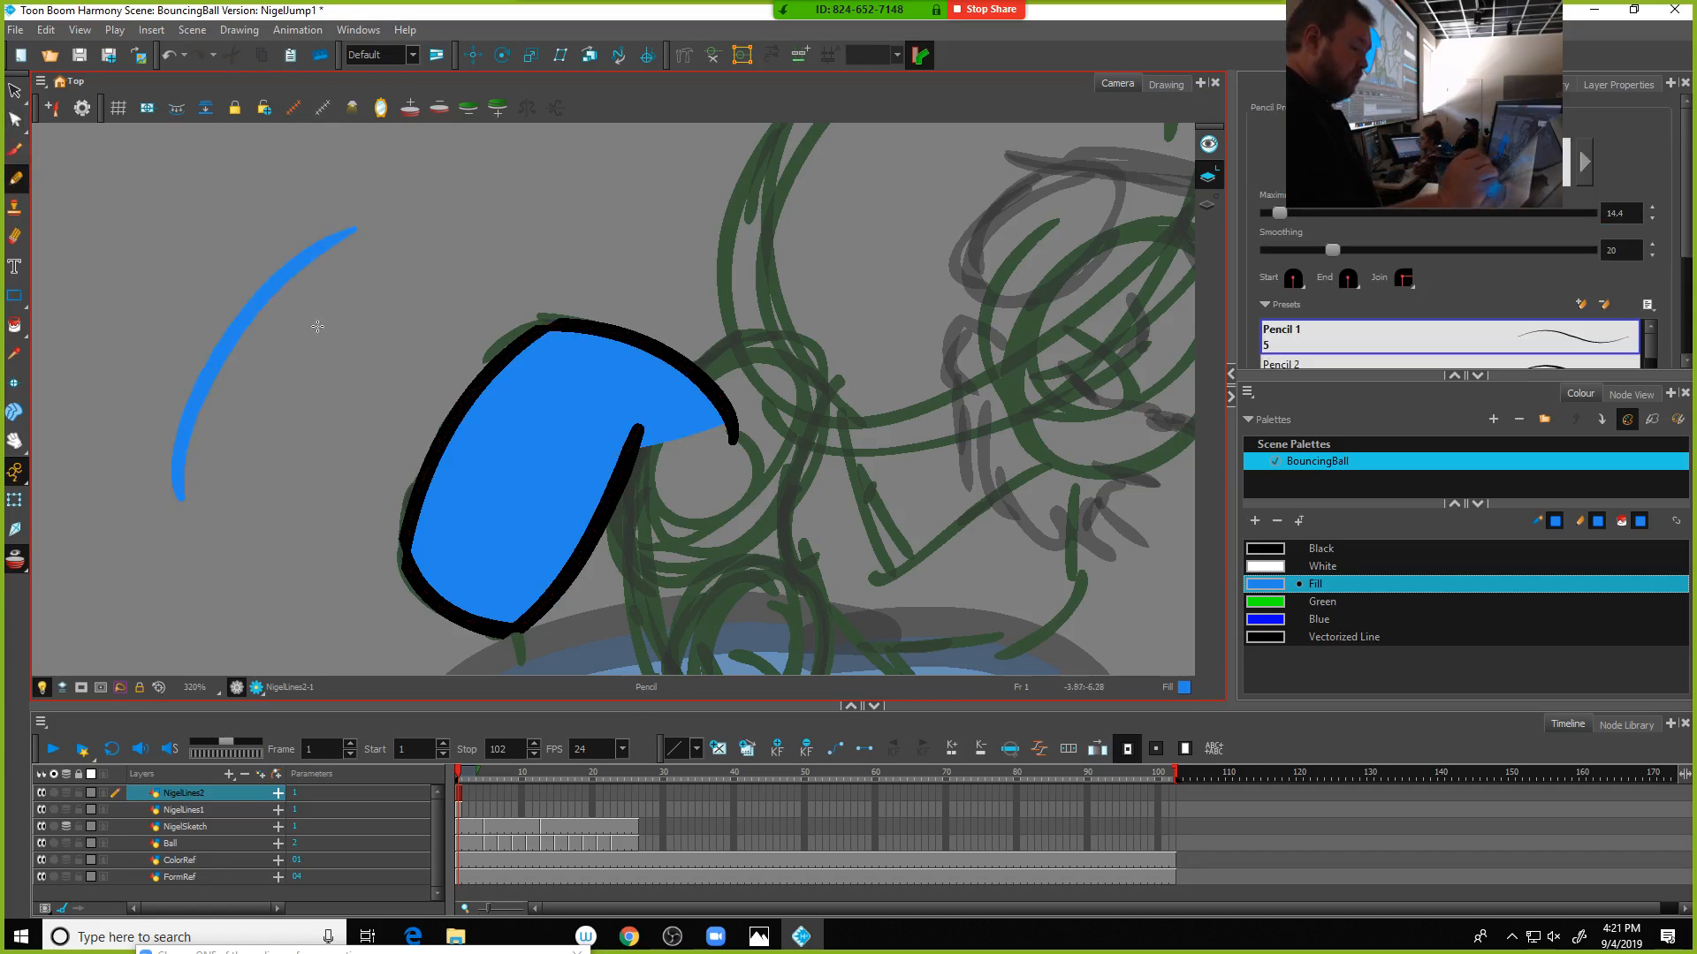
click(15, 91)
click(264, 292)
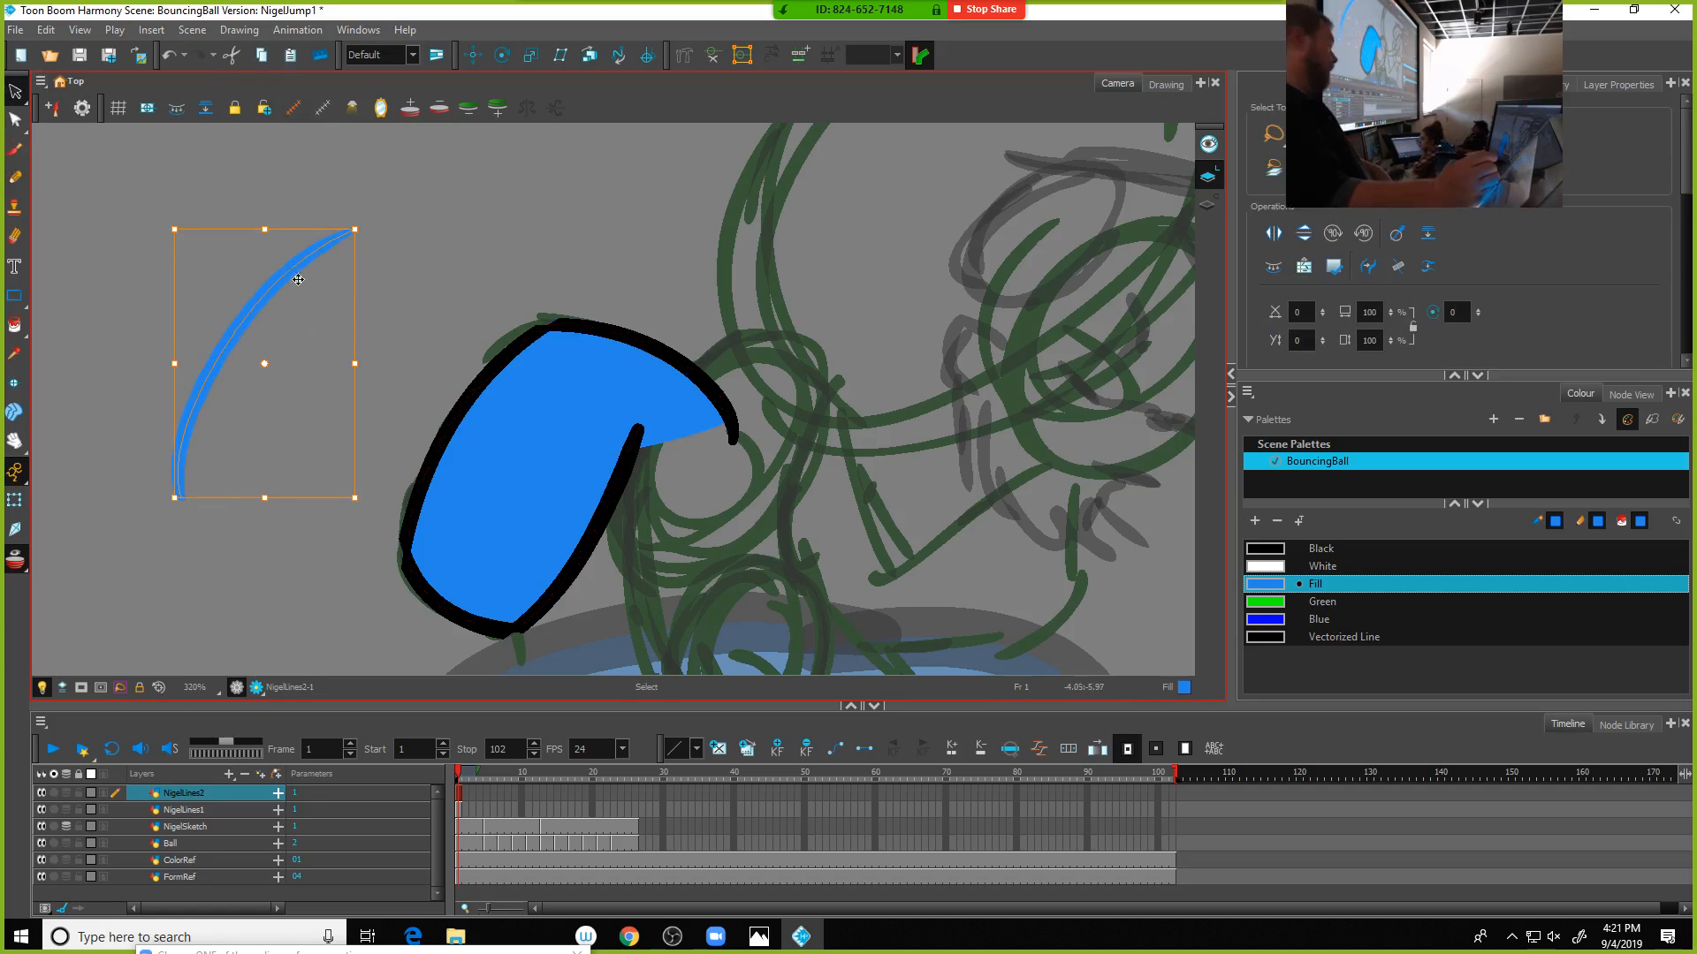
Paint a second curved stroke with the Brush alongside the blue pencil curve, select it, and display its points with the Contour Editor
key(alt+b)
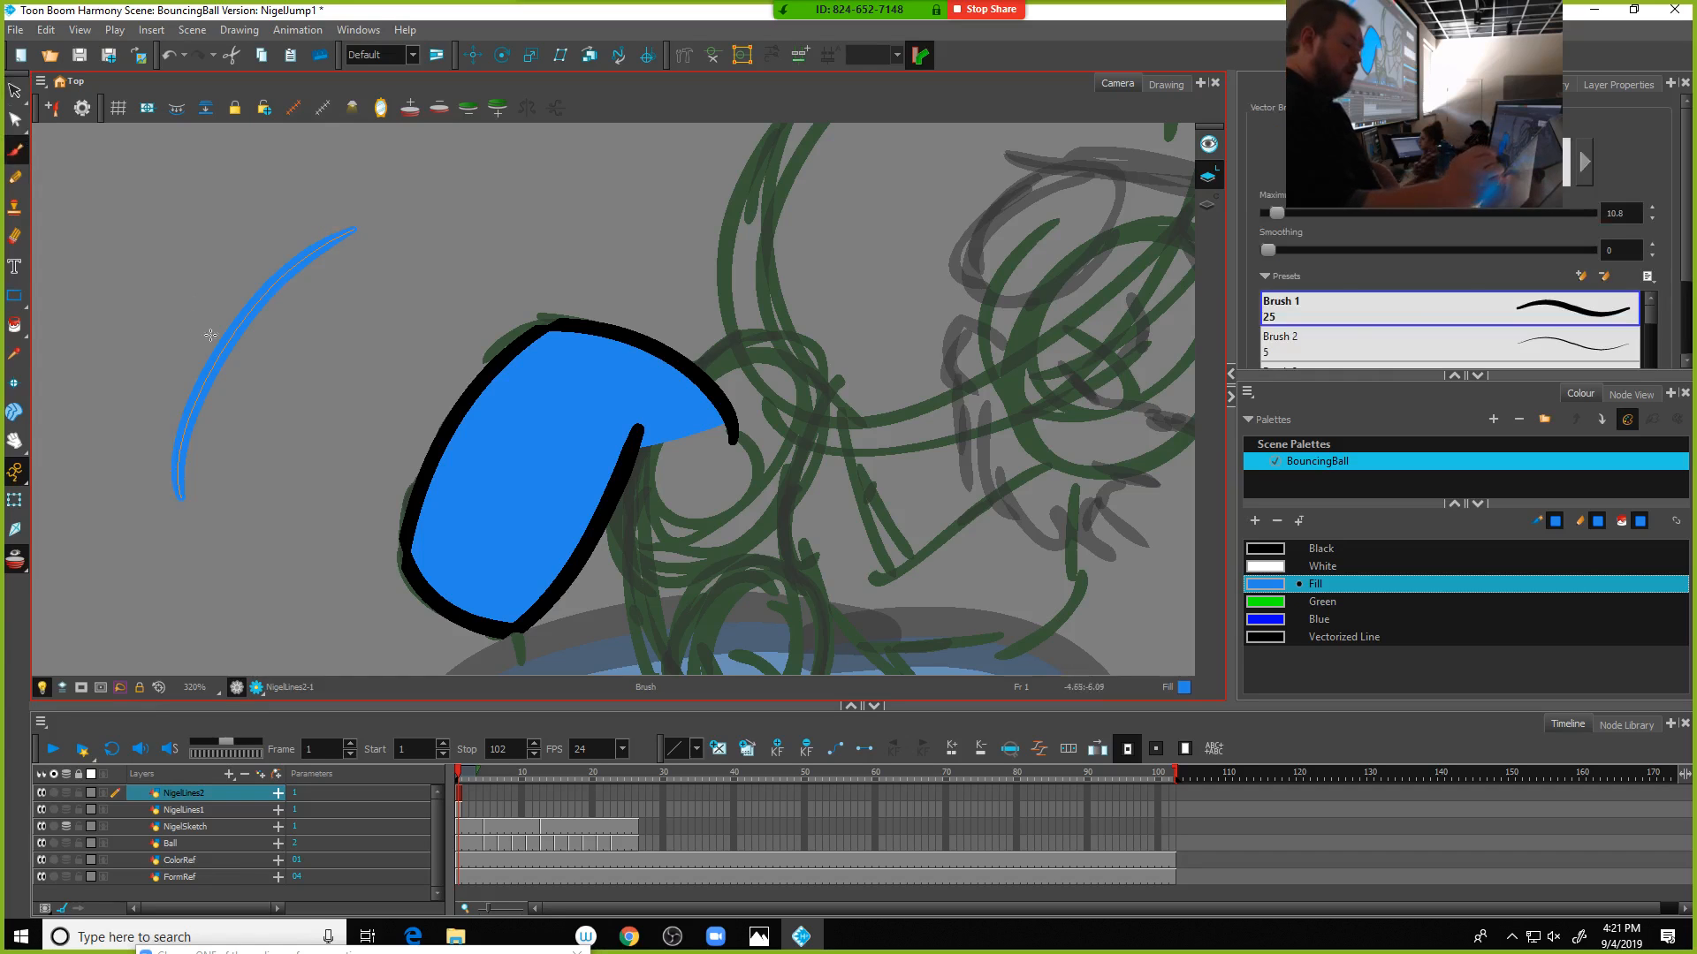
mouse_move(112, 533)
mouse_down()
mouse_move(188, 268)
mouse_move(296, 202)
mouse_up()
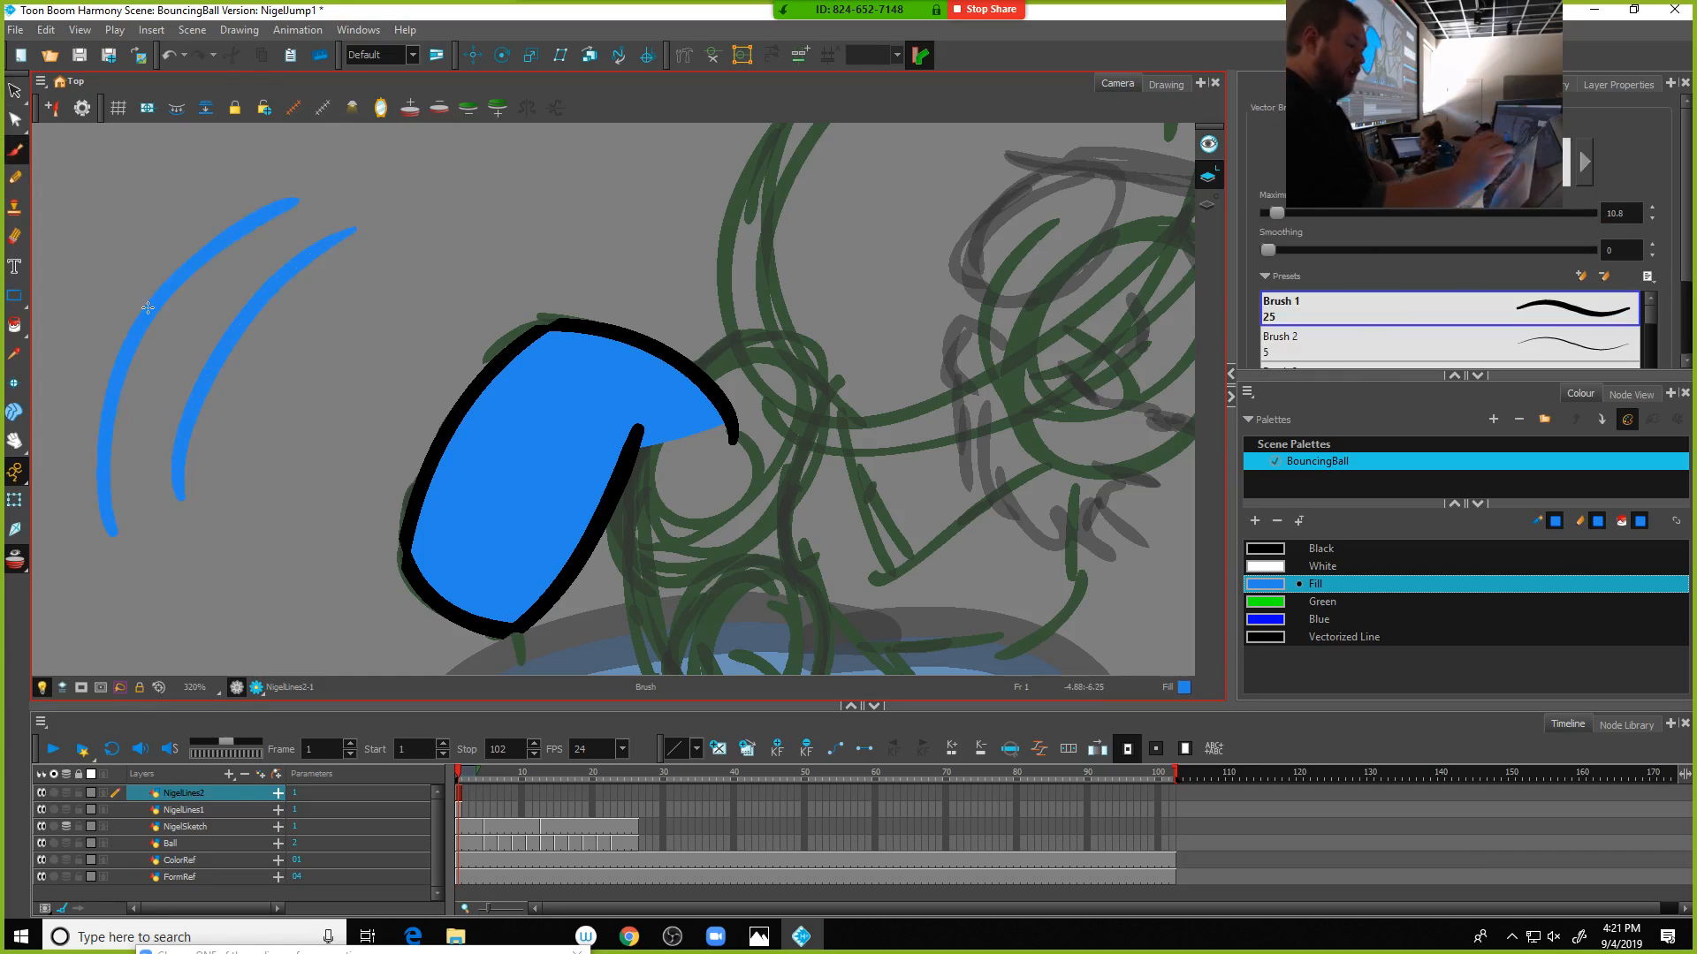
key(alt+s)
click(203, 284)
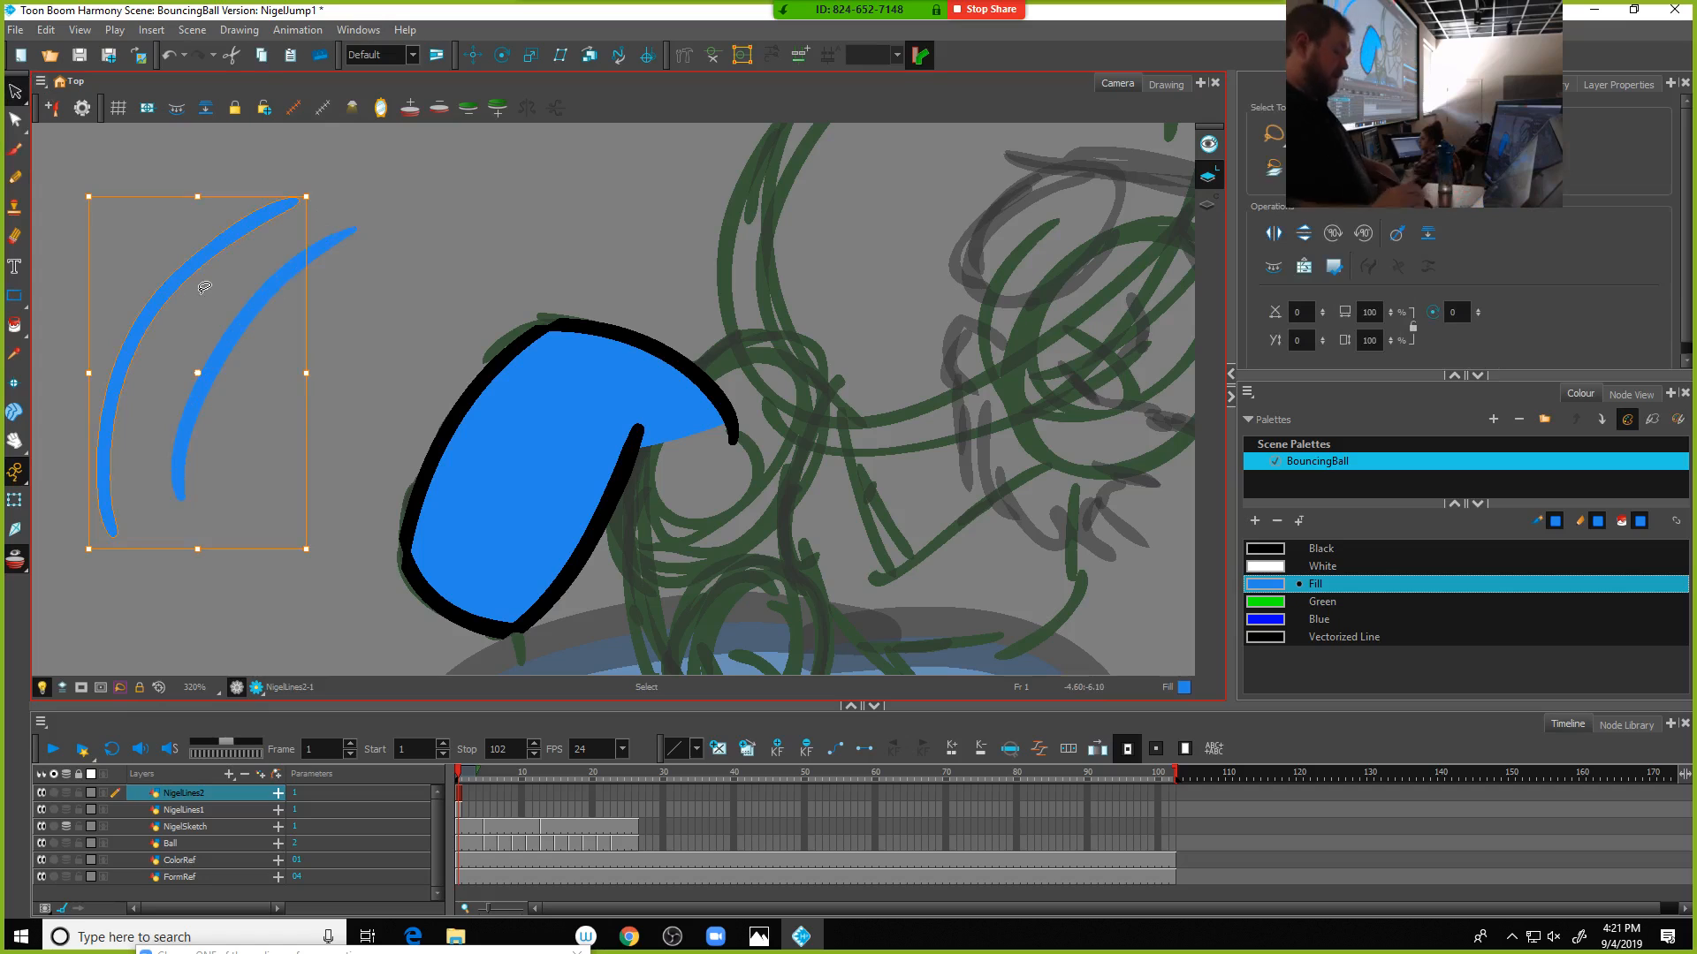
key(alt+q)
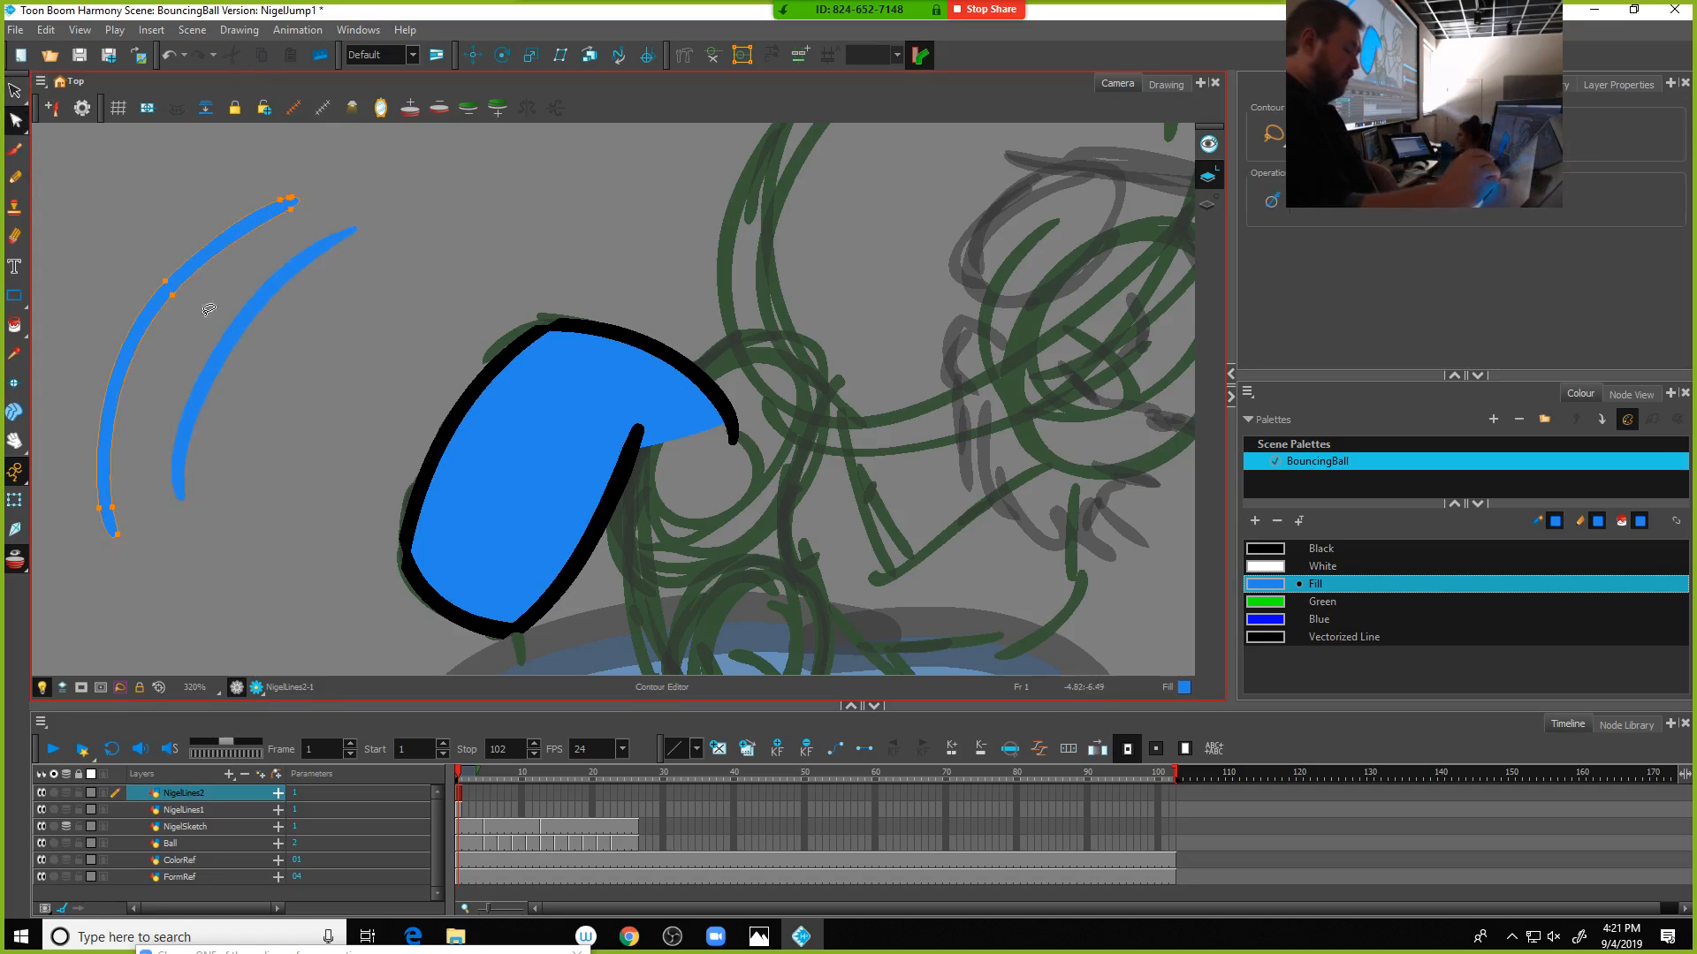
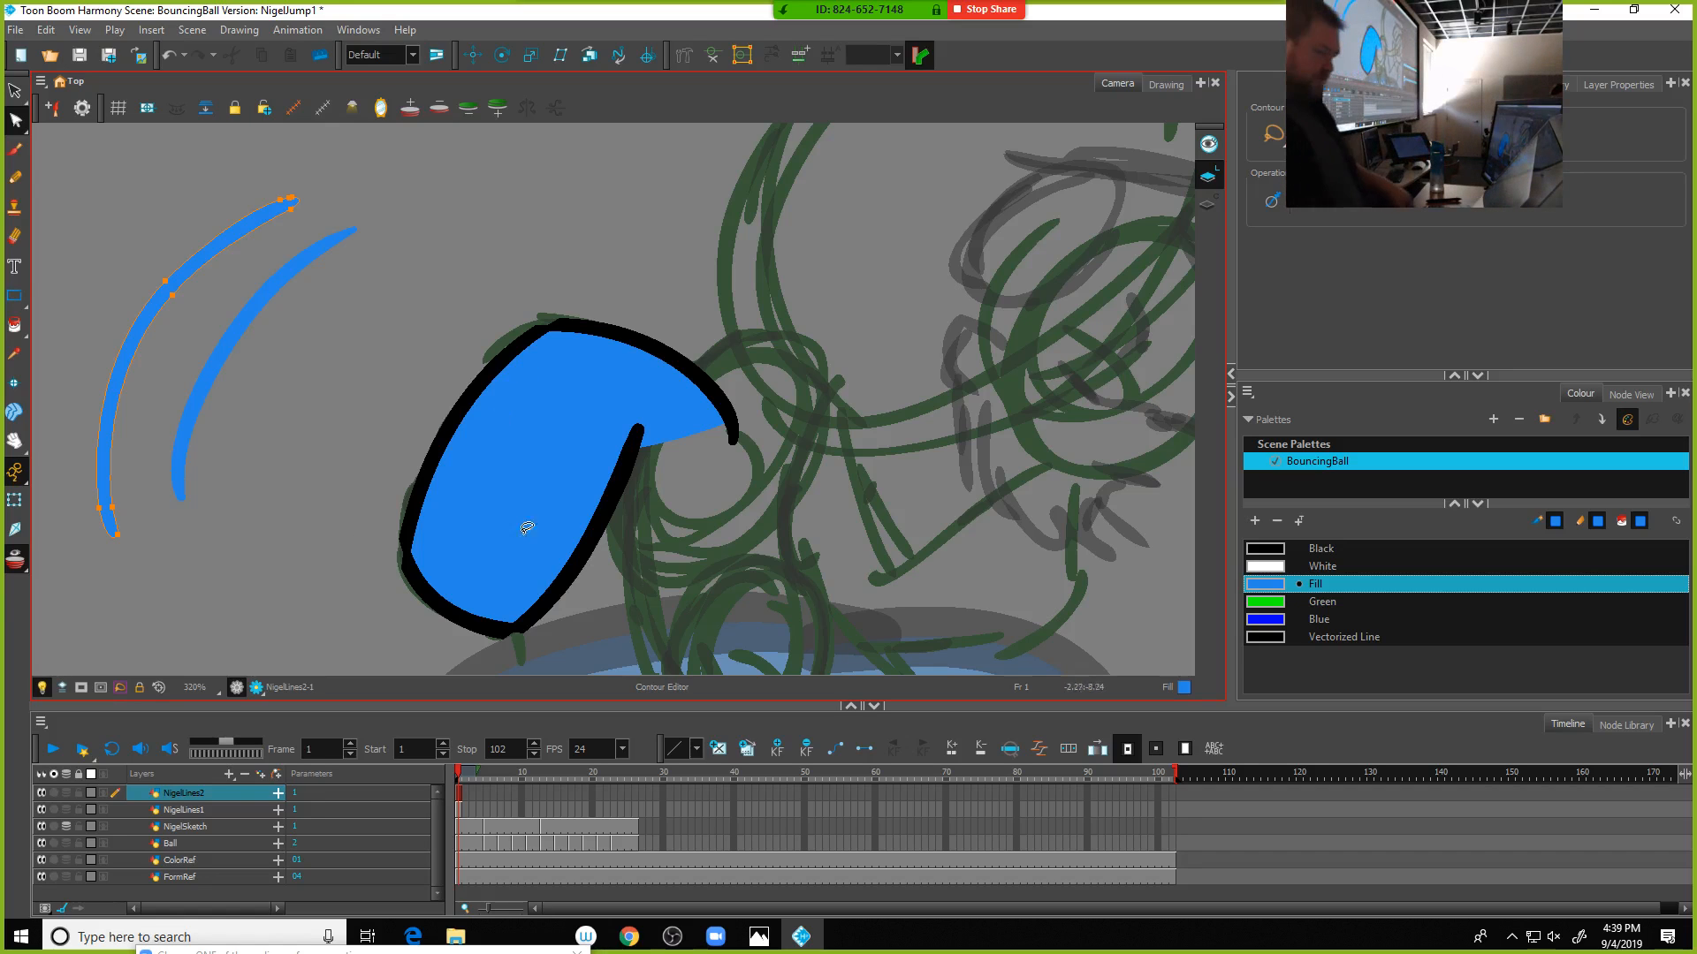
click(672, 936)
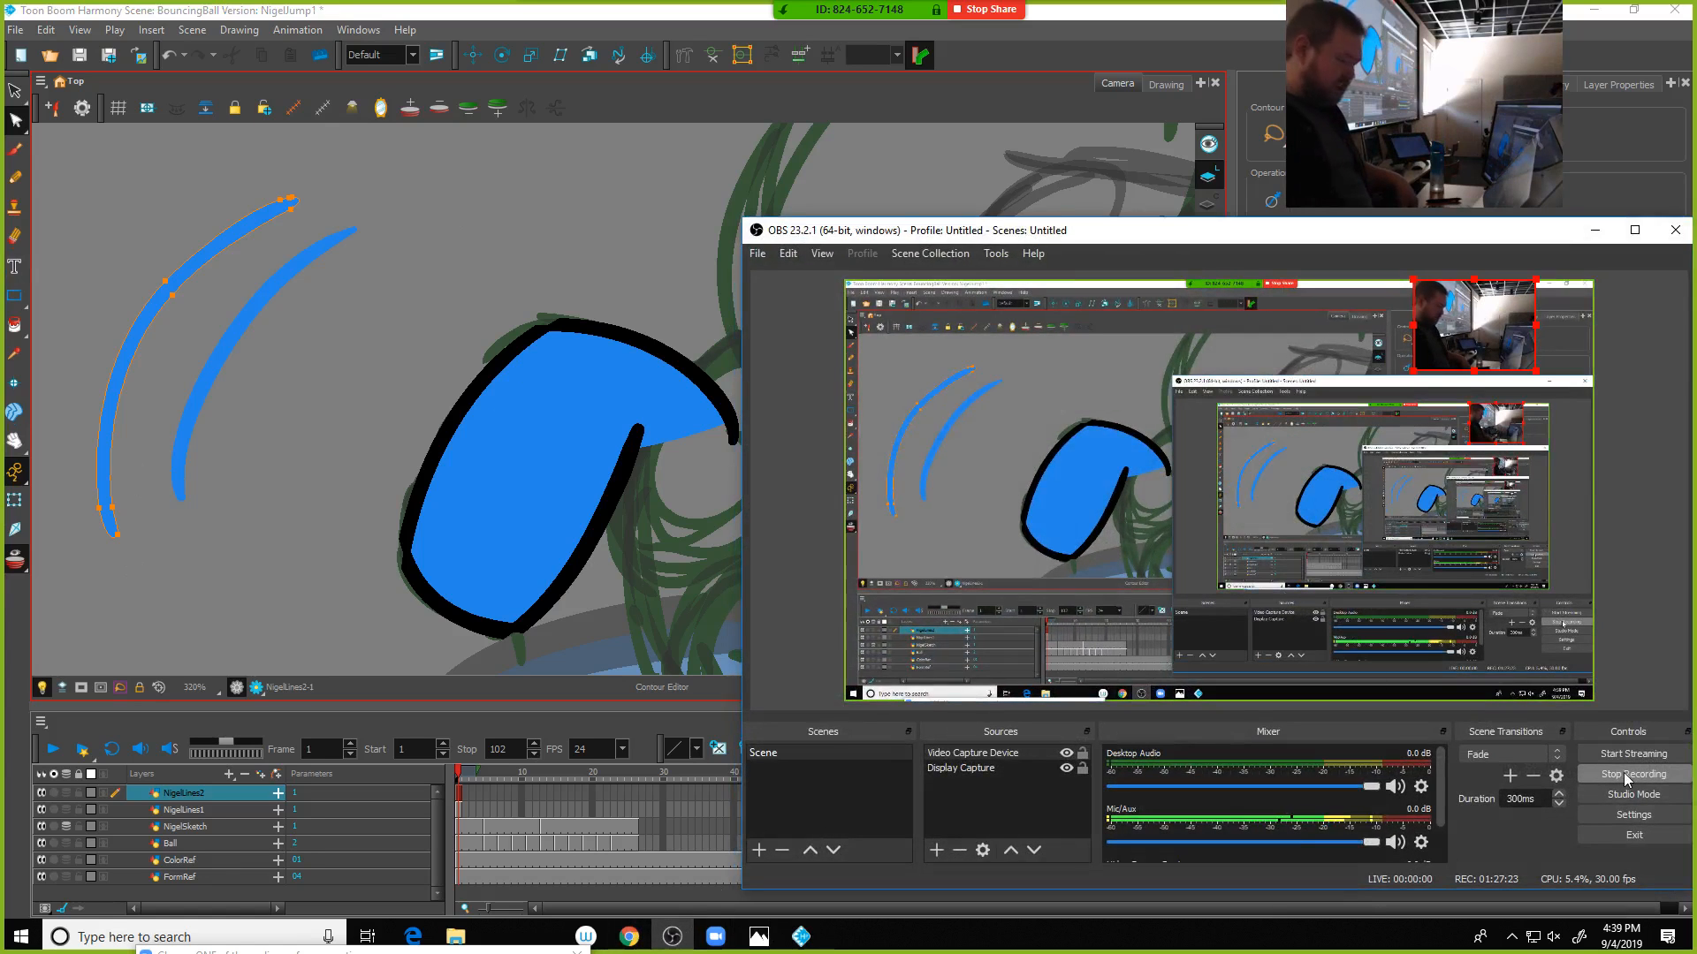